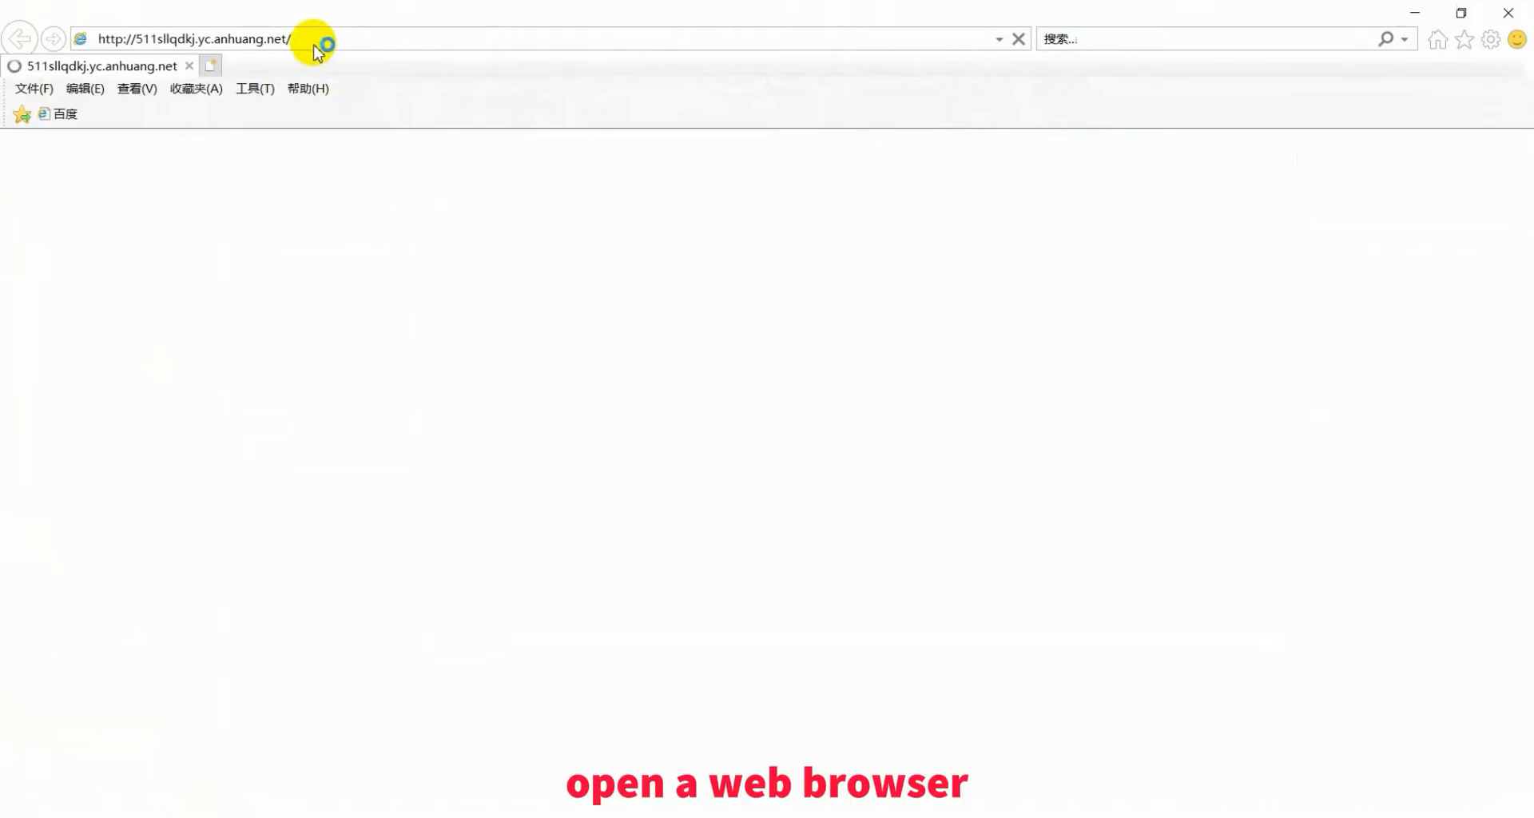
- Go to 192.168.1.60 in Internet Explorer to reach the EZVMS login page
click(306, 37)
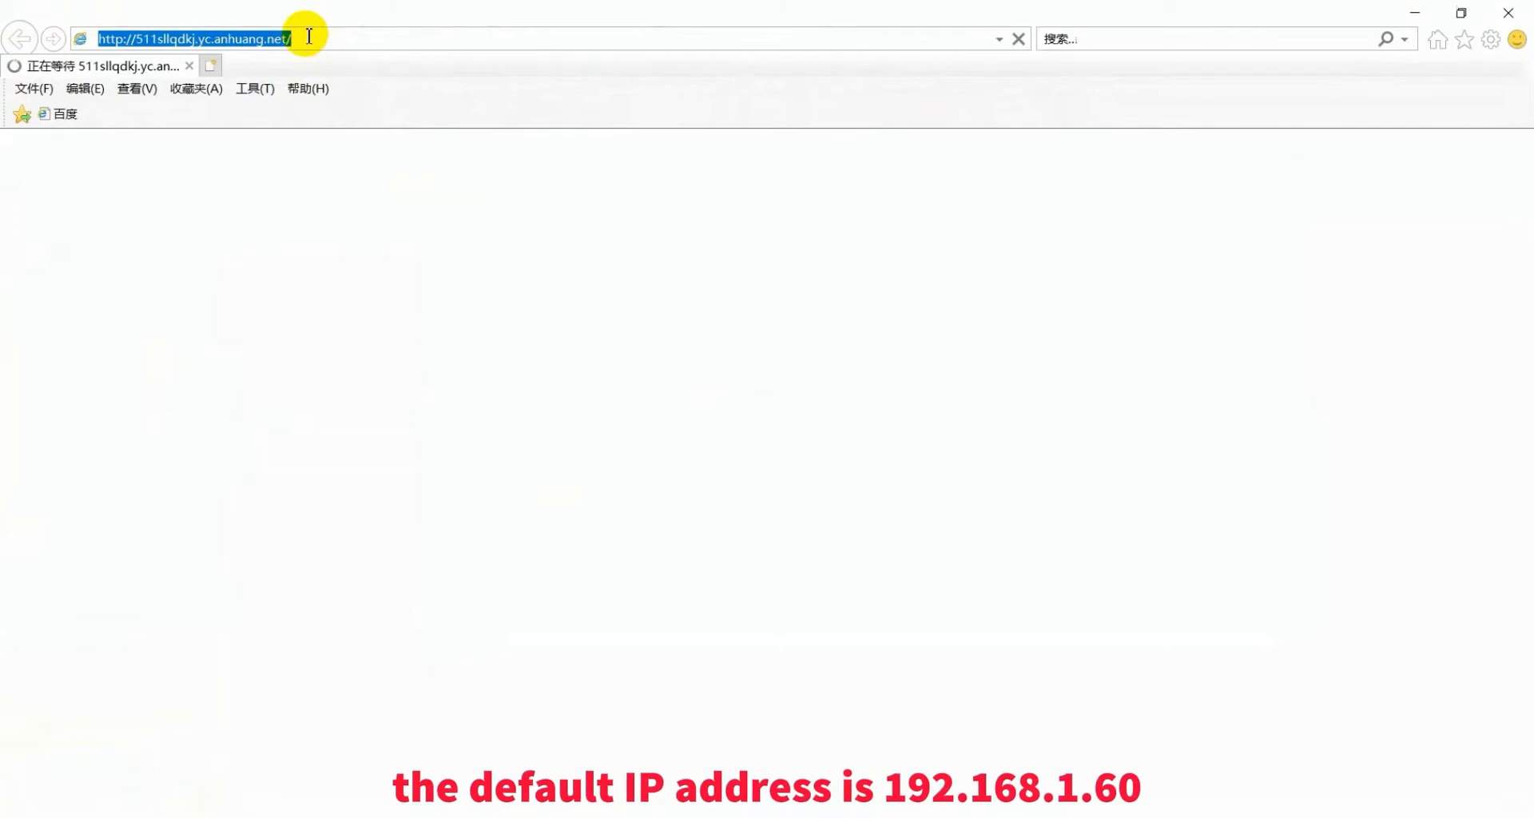
text(19)
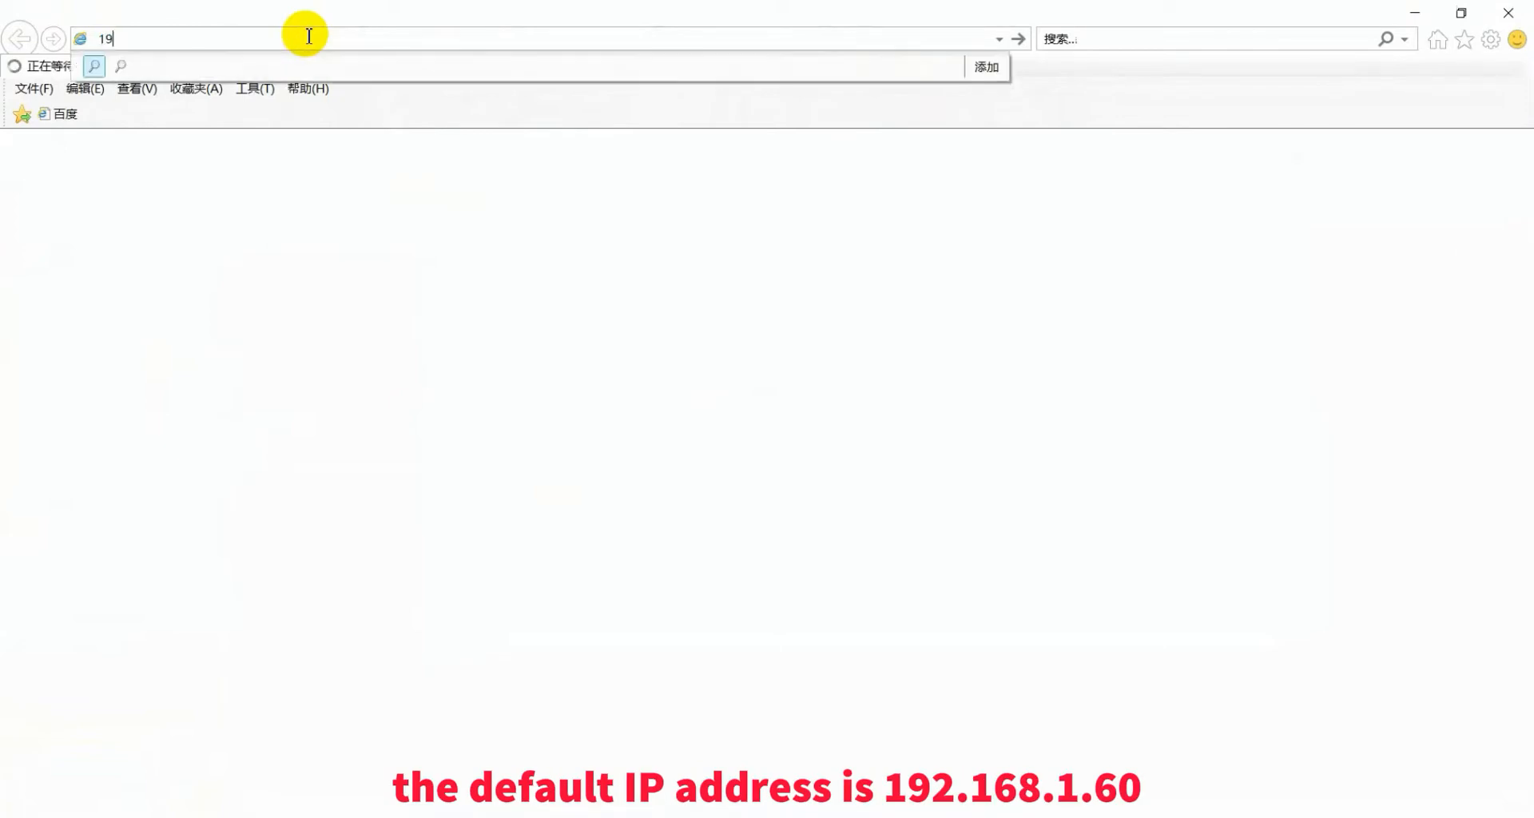
text(2.168.1)
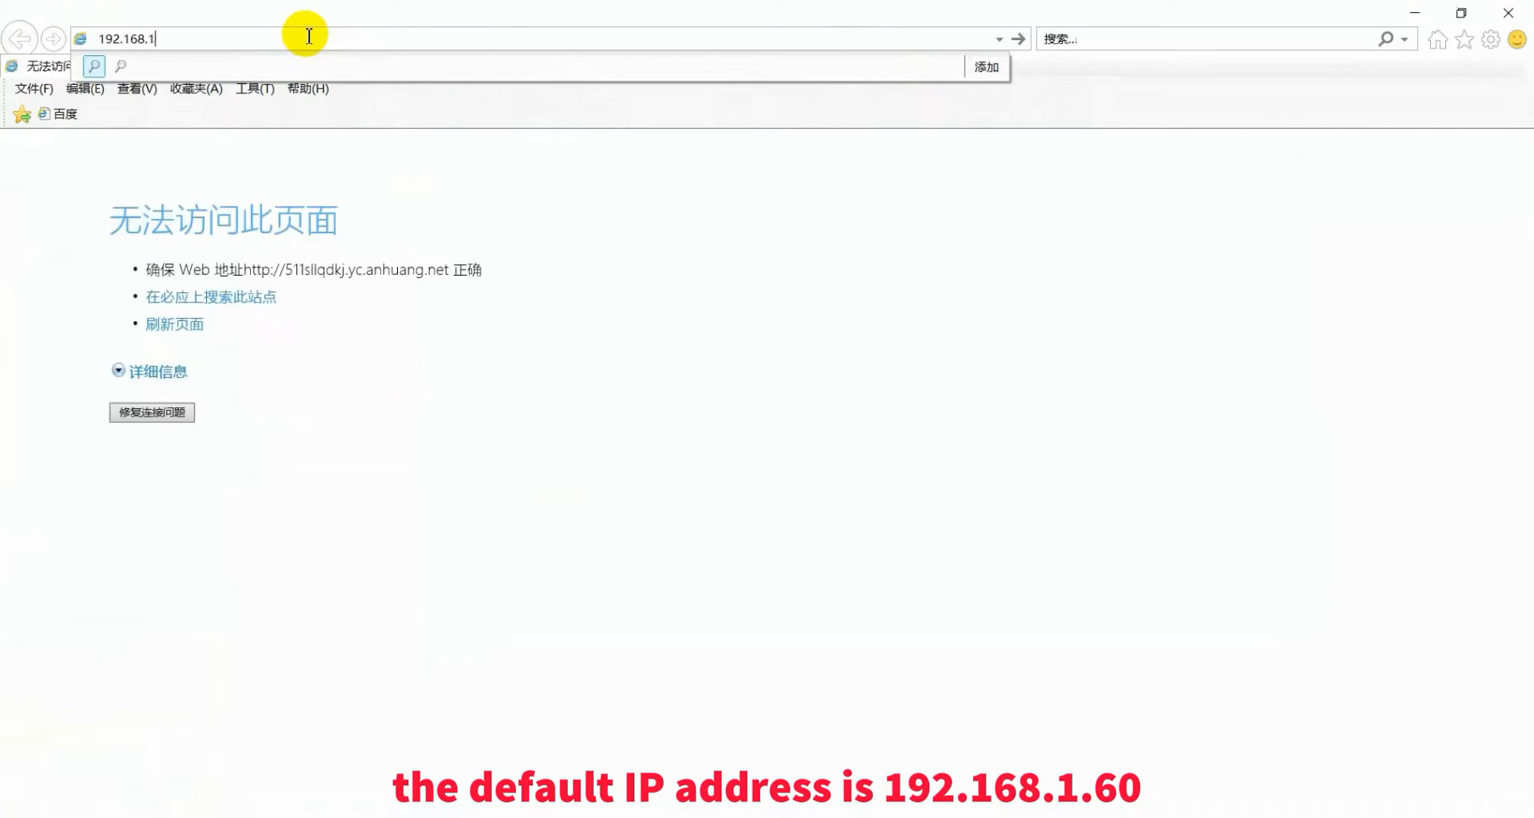
text(.60)
key(Return)
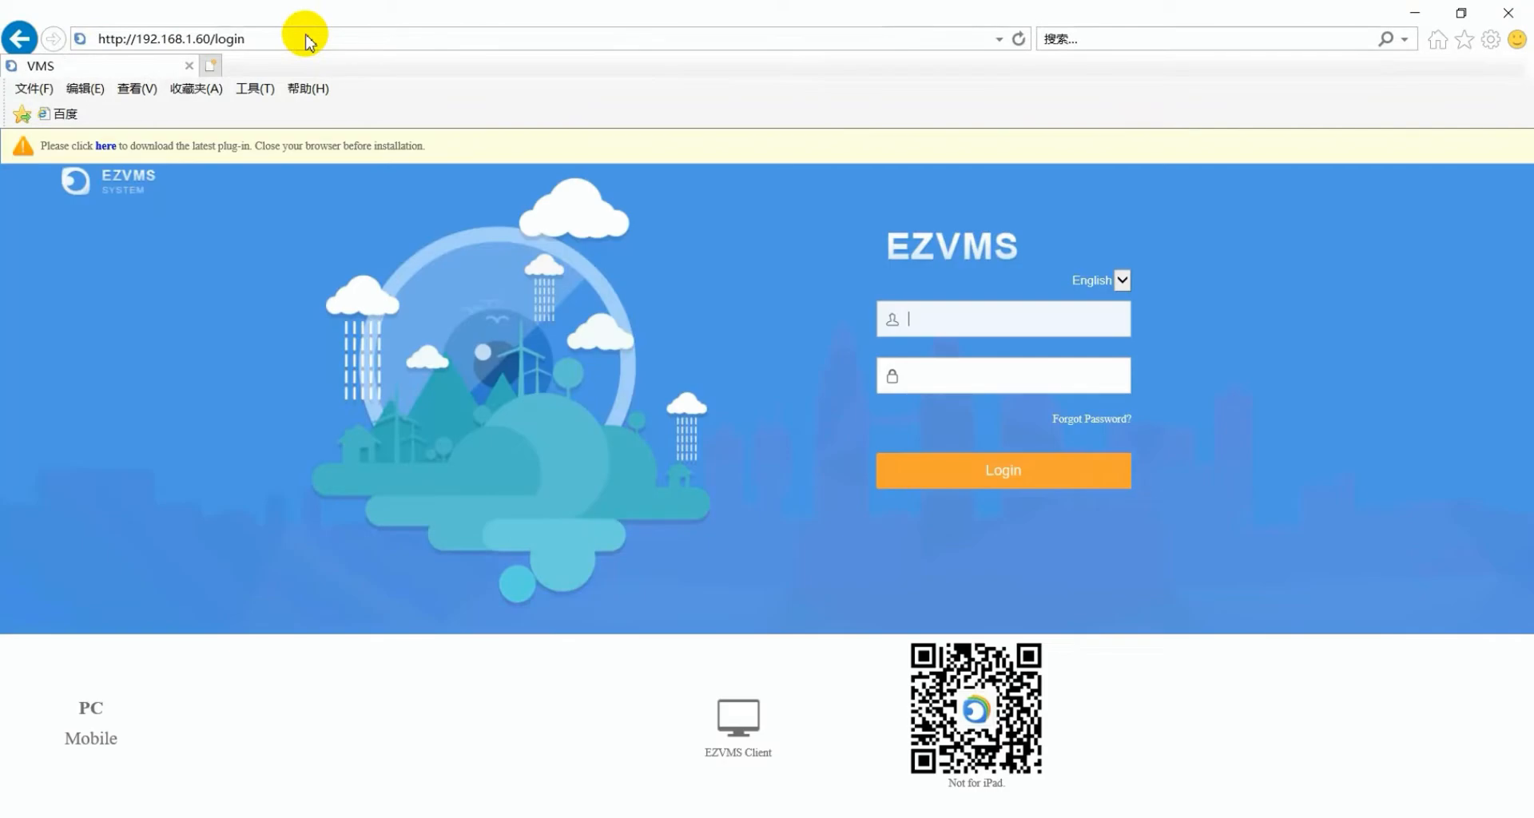
- Enter the administrator username and password, then bring up EZTools from the taskbar
click(955, 325)
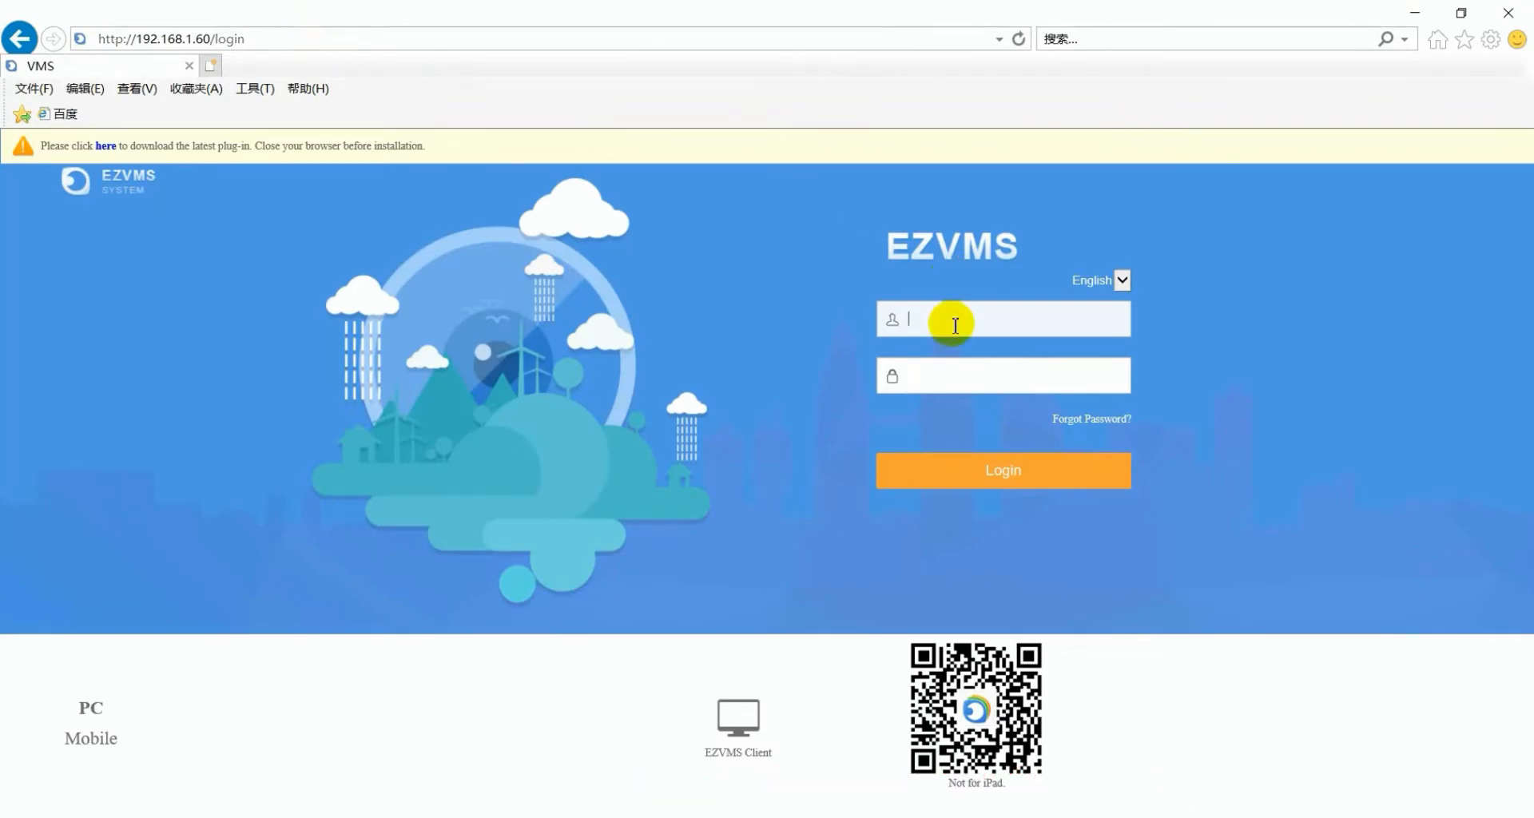
text(admin)
click(947, 384)
text(admin)
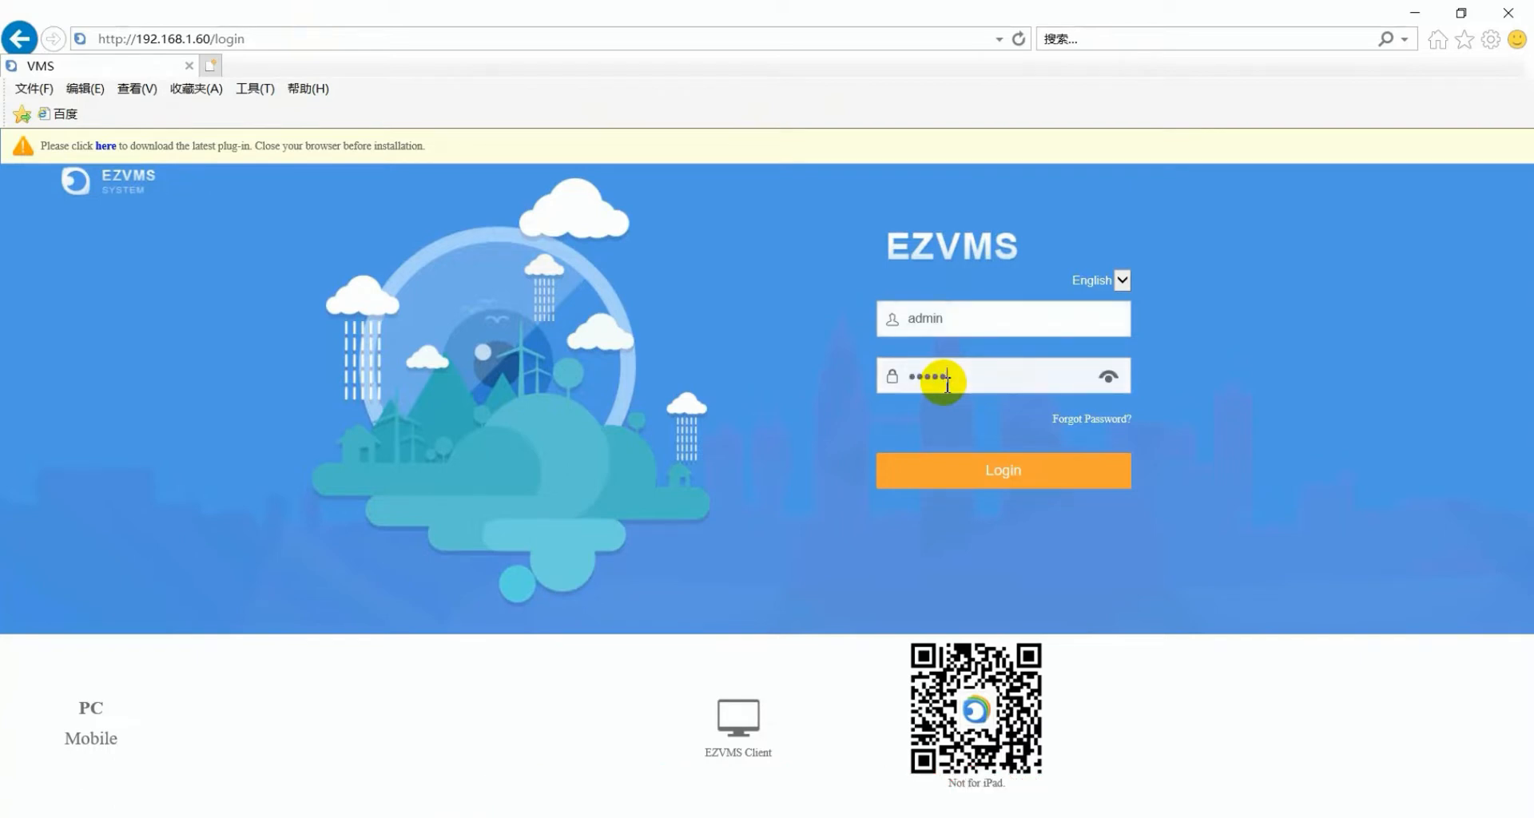
text(123456)
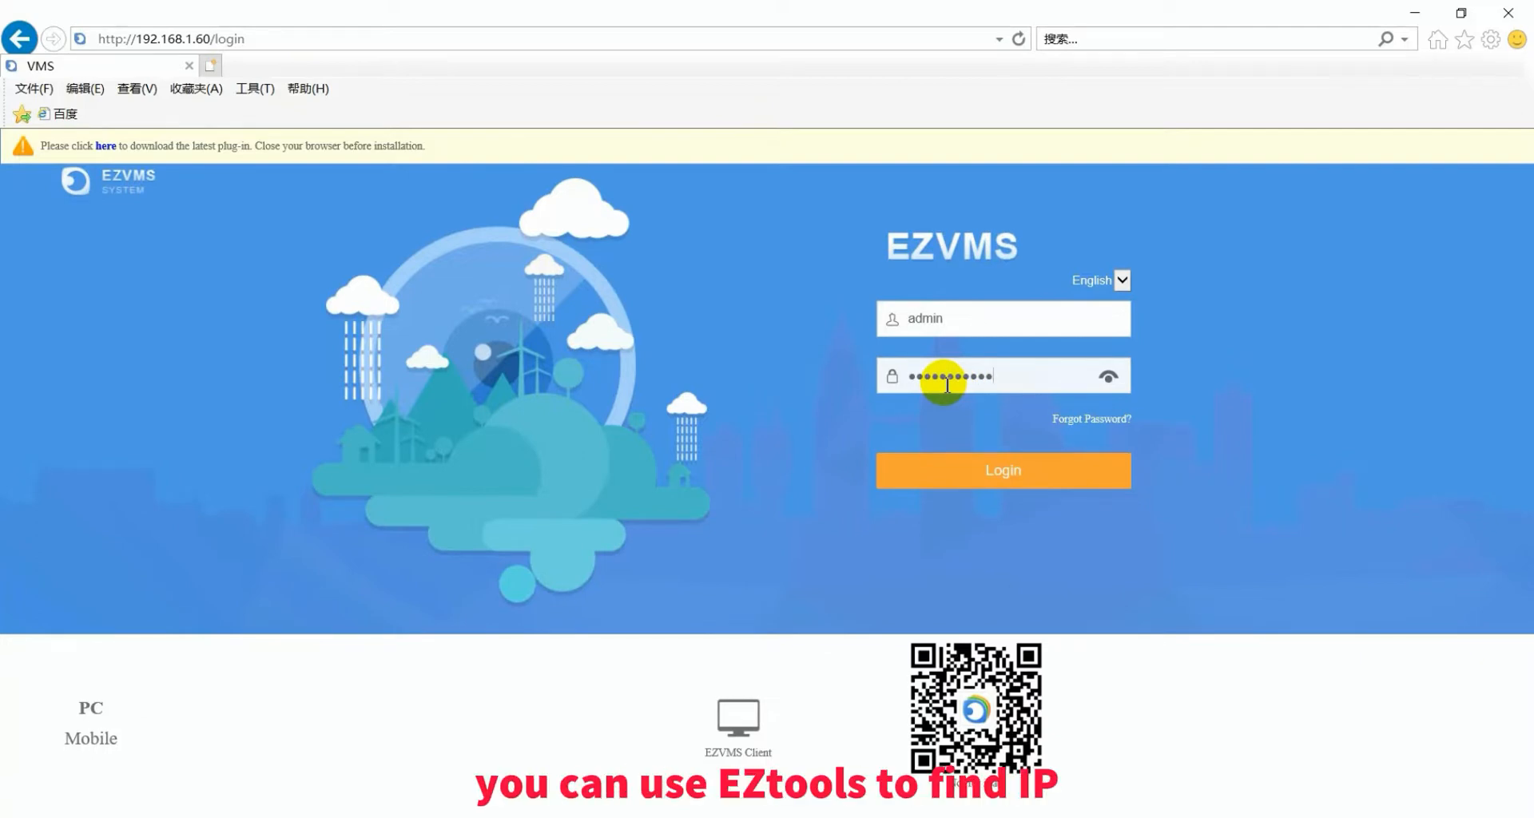
click(415, 813)
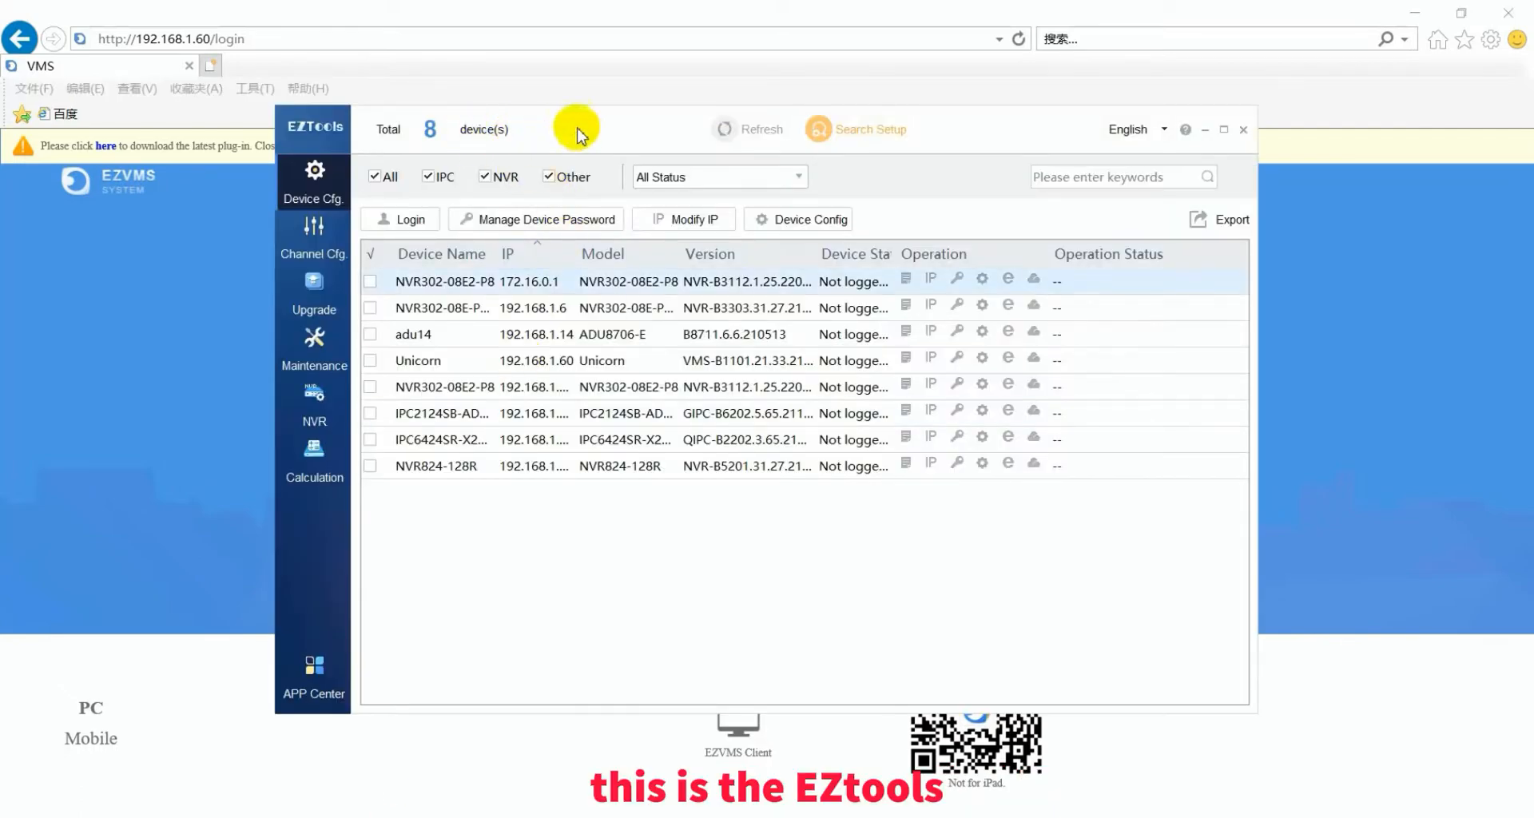
- Refresh EZTools to confirm Unicorn at 192.168.1.60, then minimize it
click(722, 128)
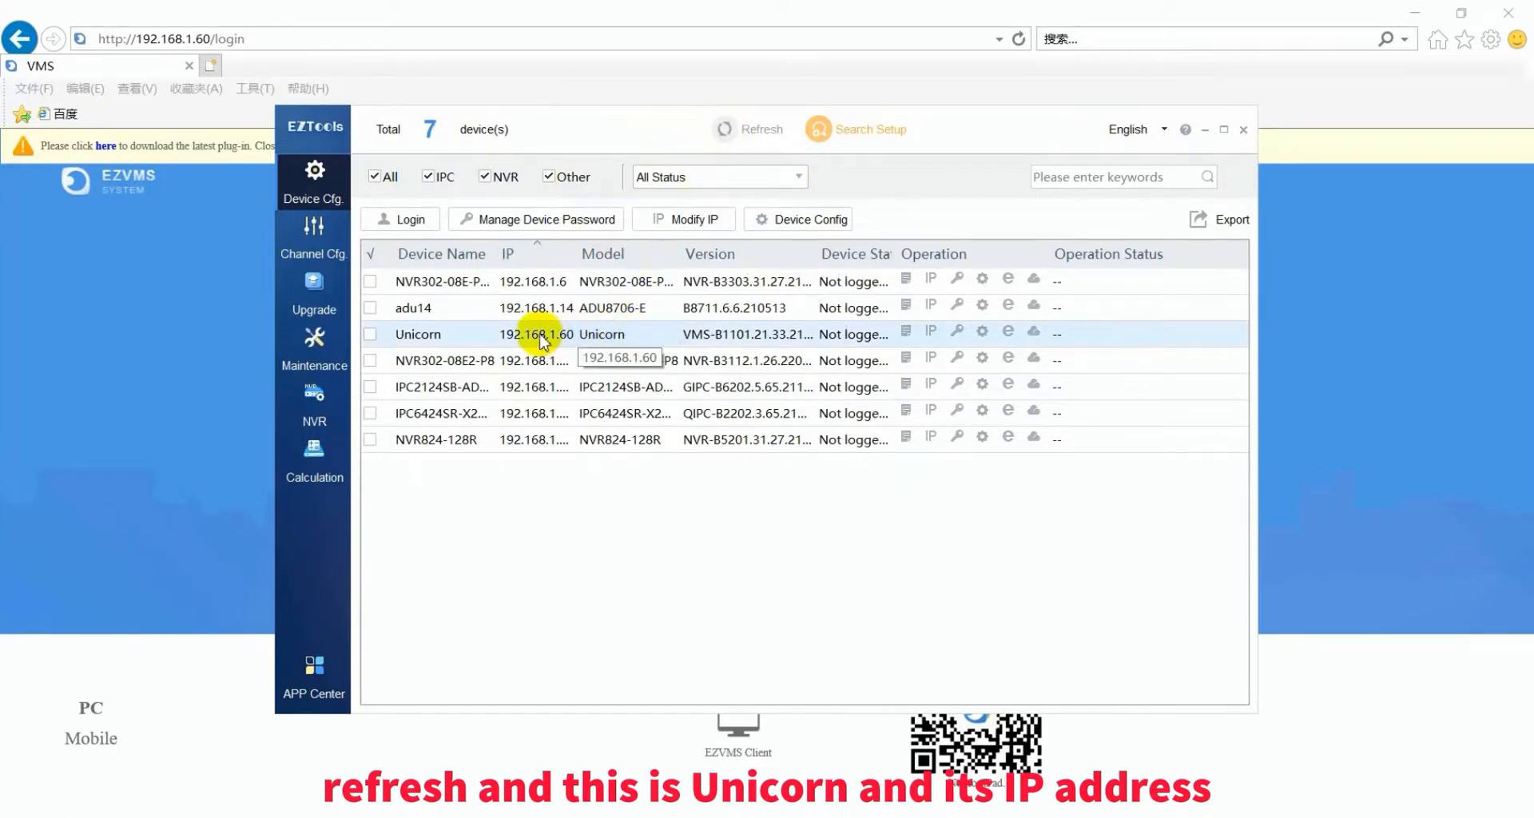
click(1204, 130)
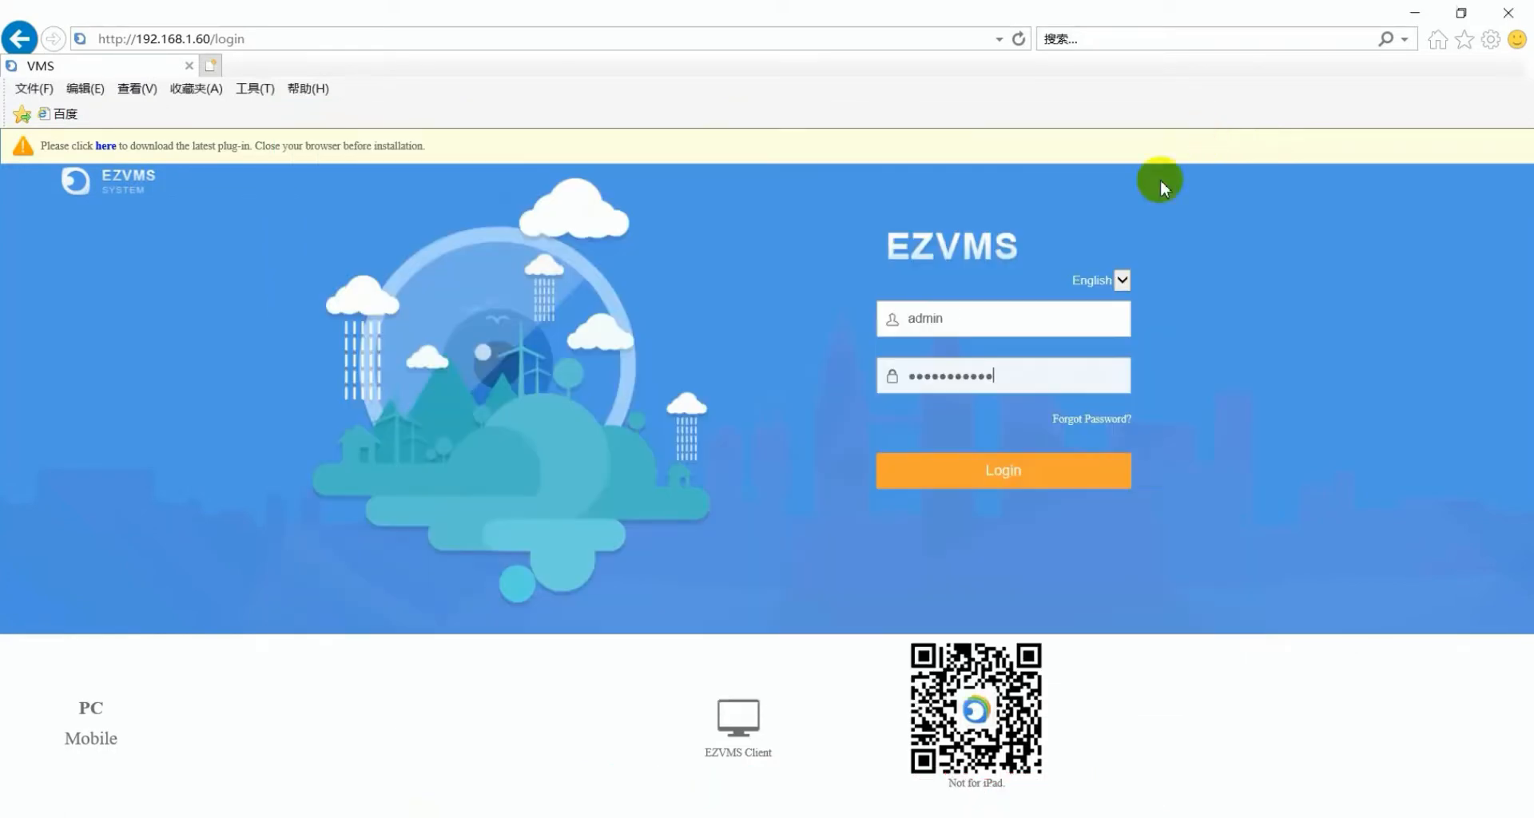
- Log in and open Organization from the Basic card on the home page
click(1027, 471)
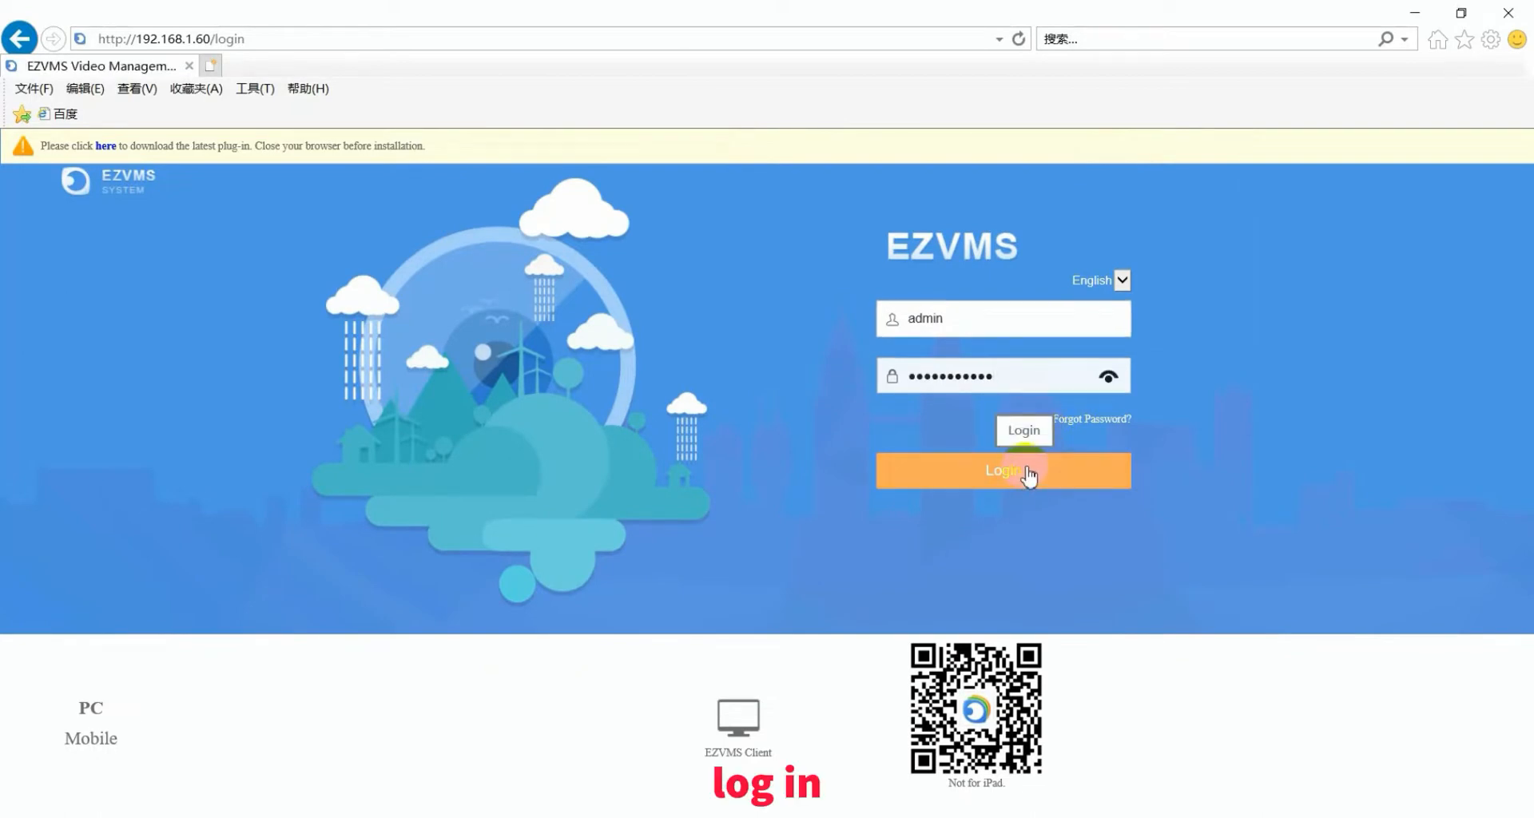
click(1028, 472)
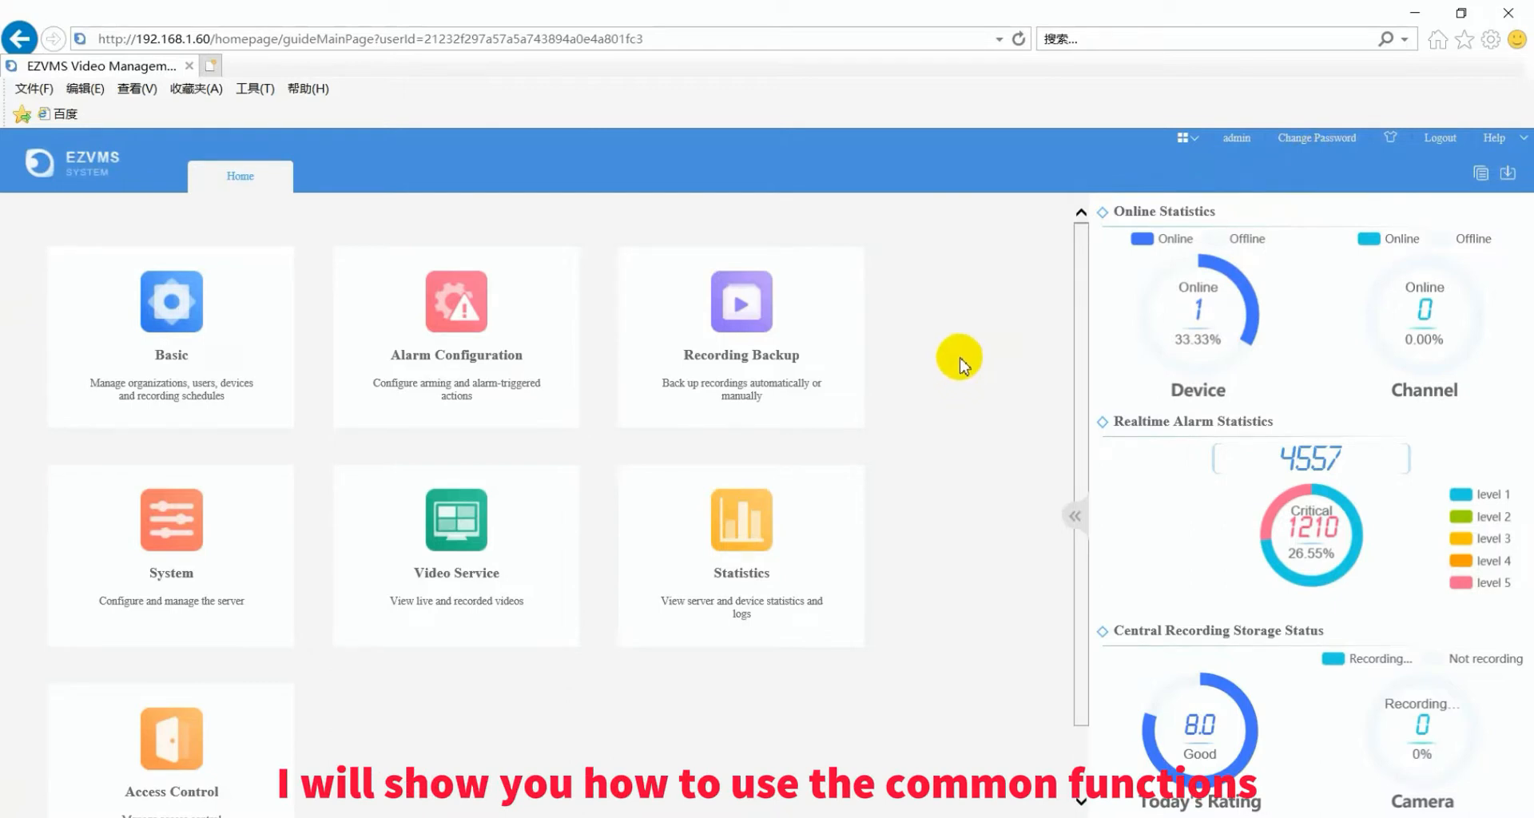
mouse_move(224, 327)
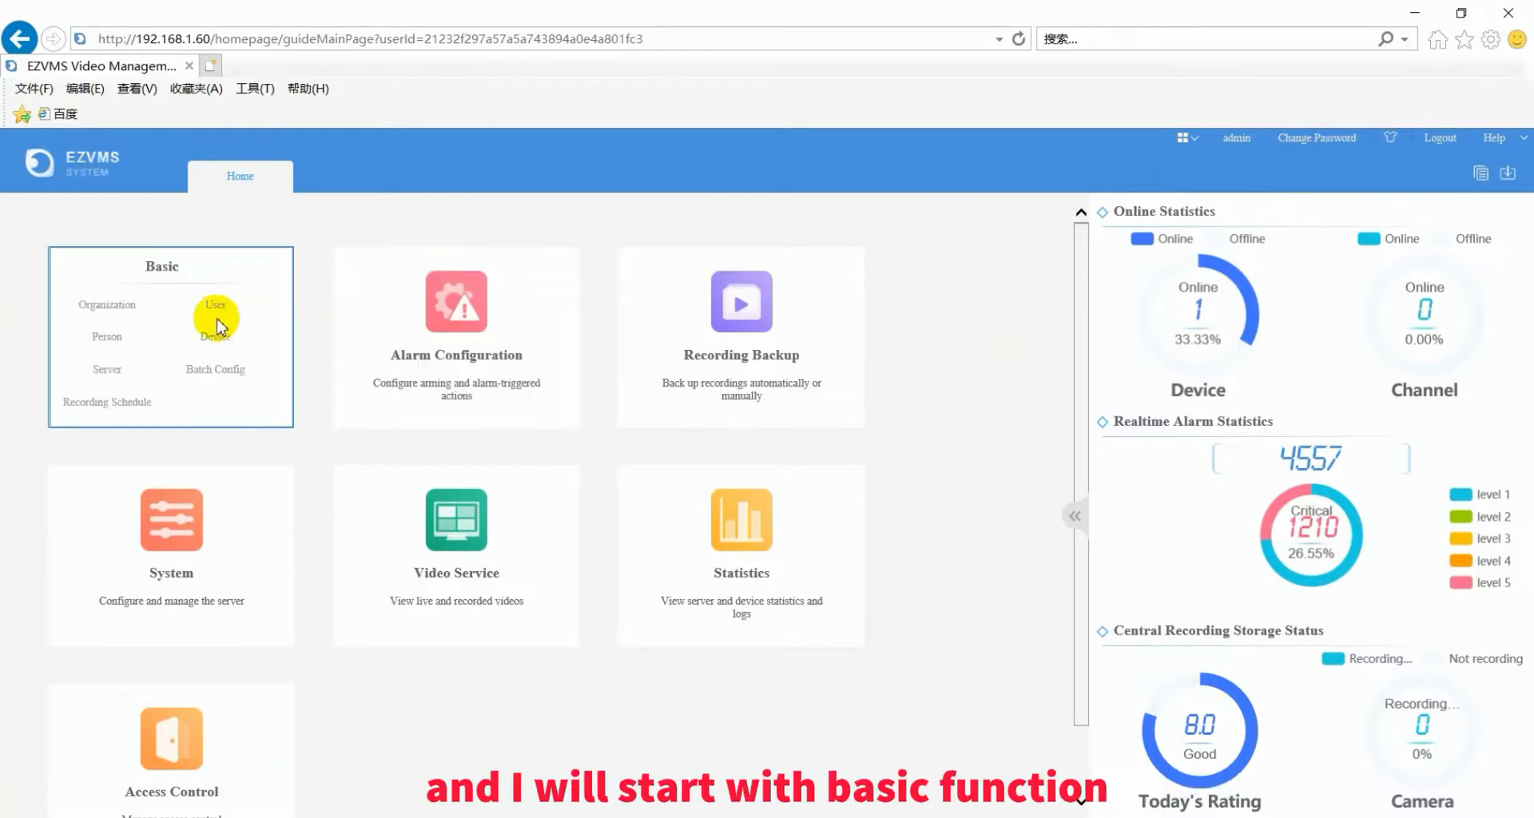
click(130, 313)
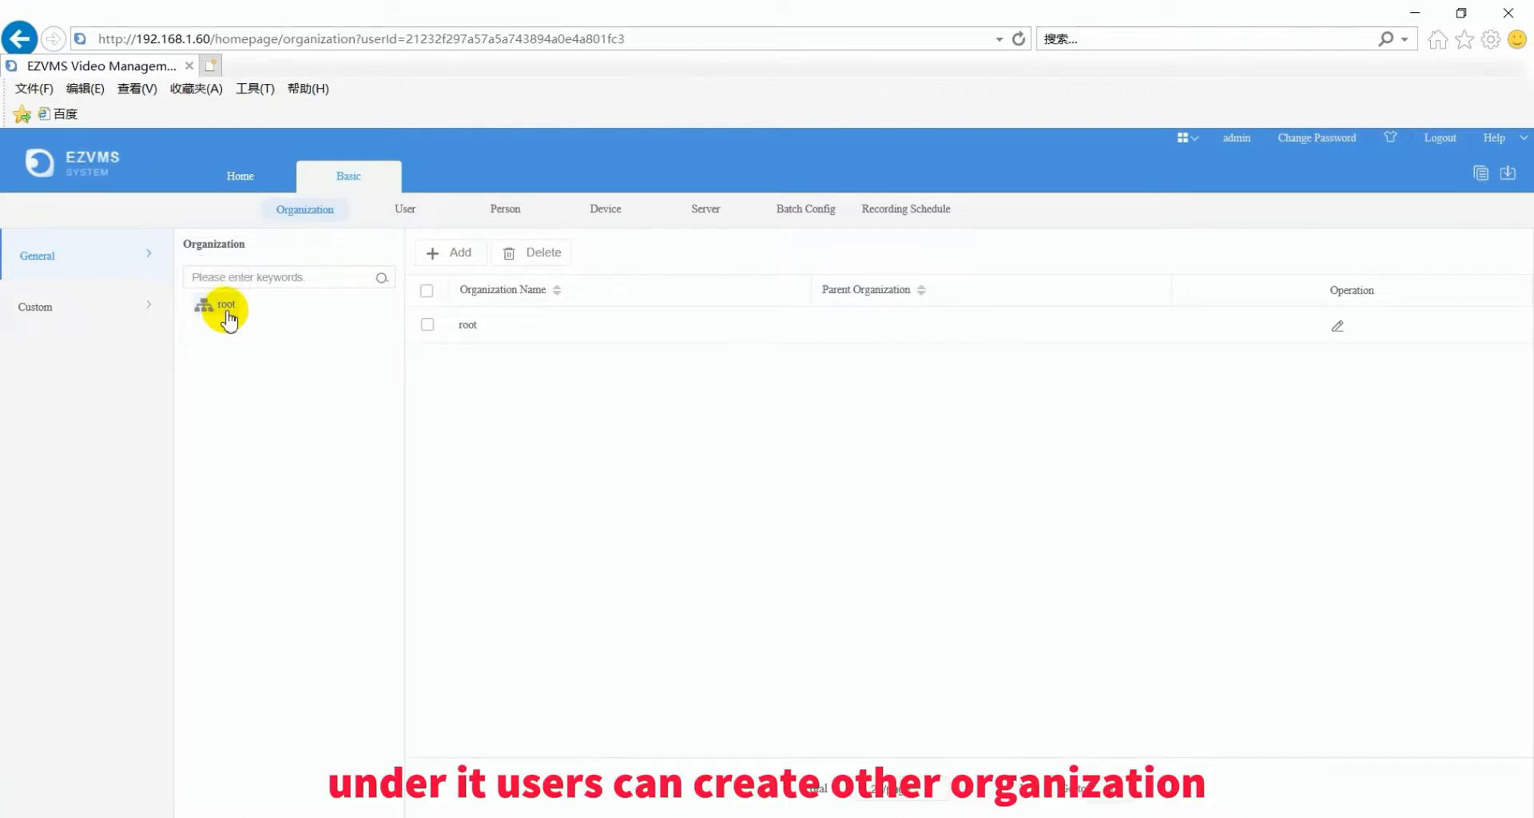
- Add building1, building2 and building3 as organizations under root
click(463, 254)
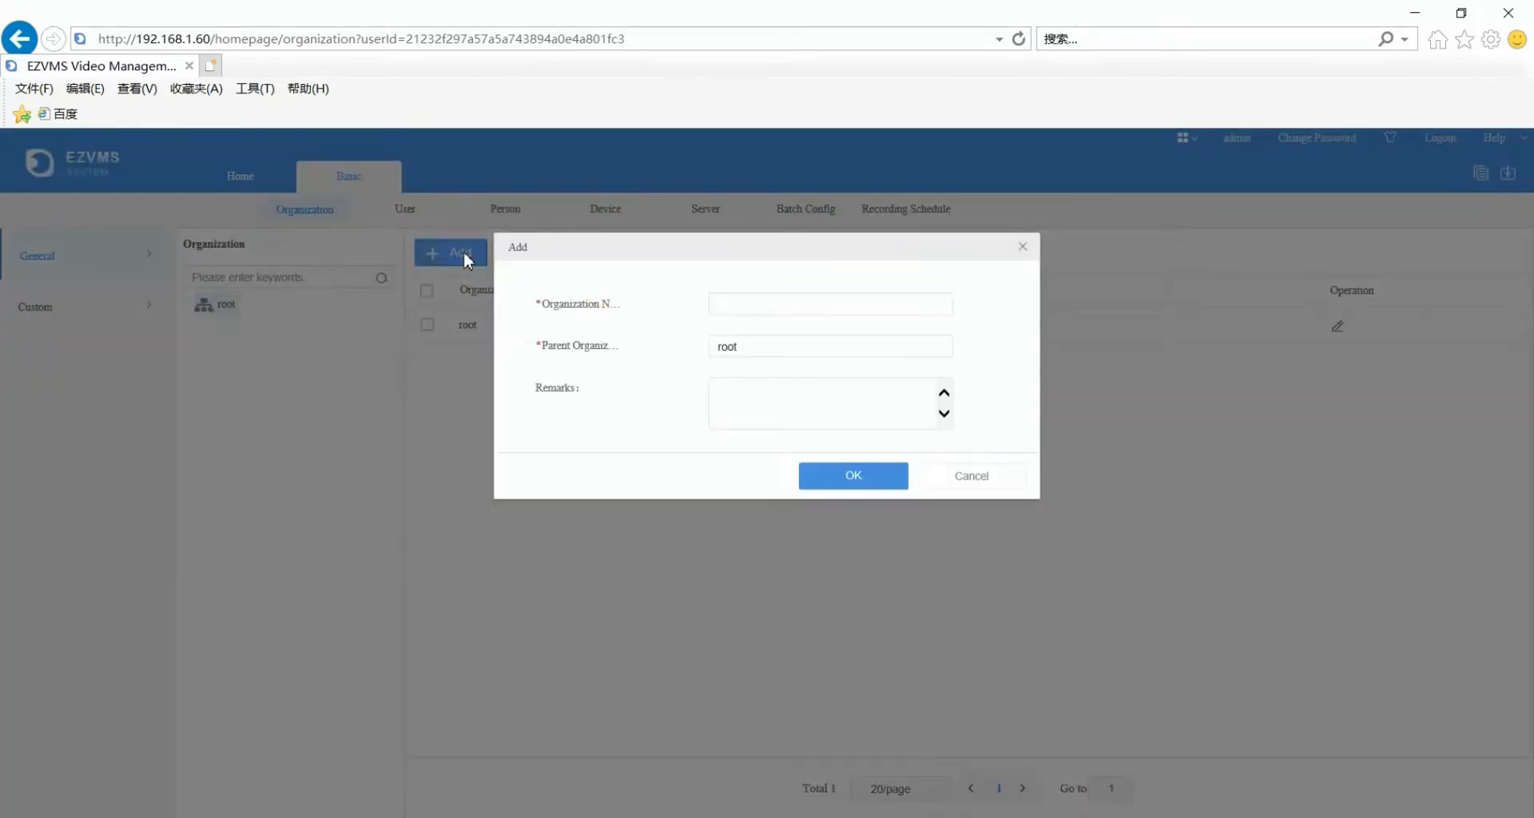
click(780, 304)
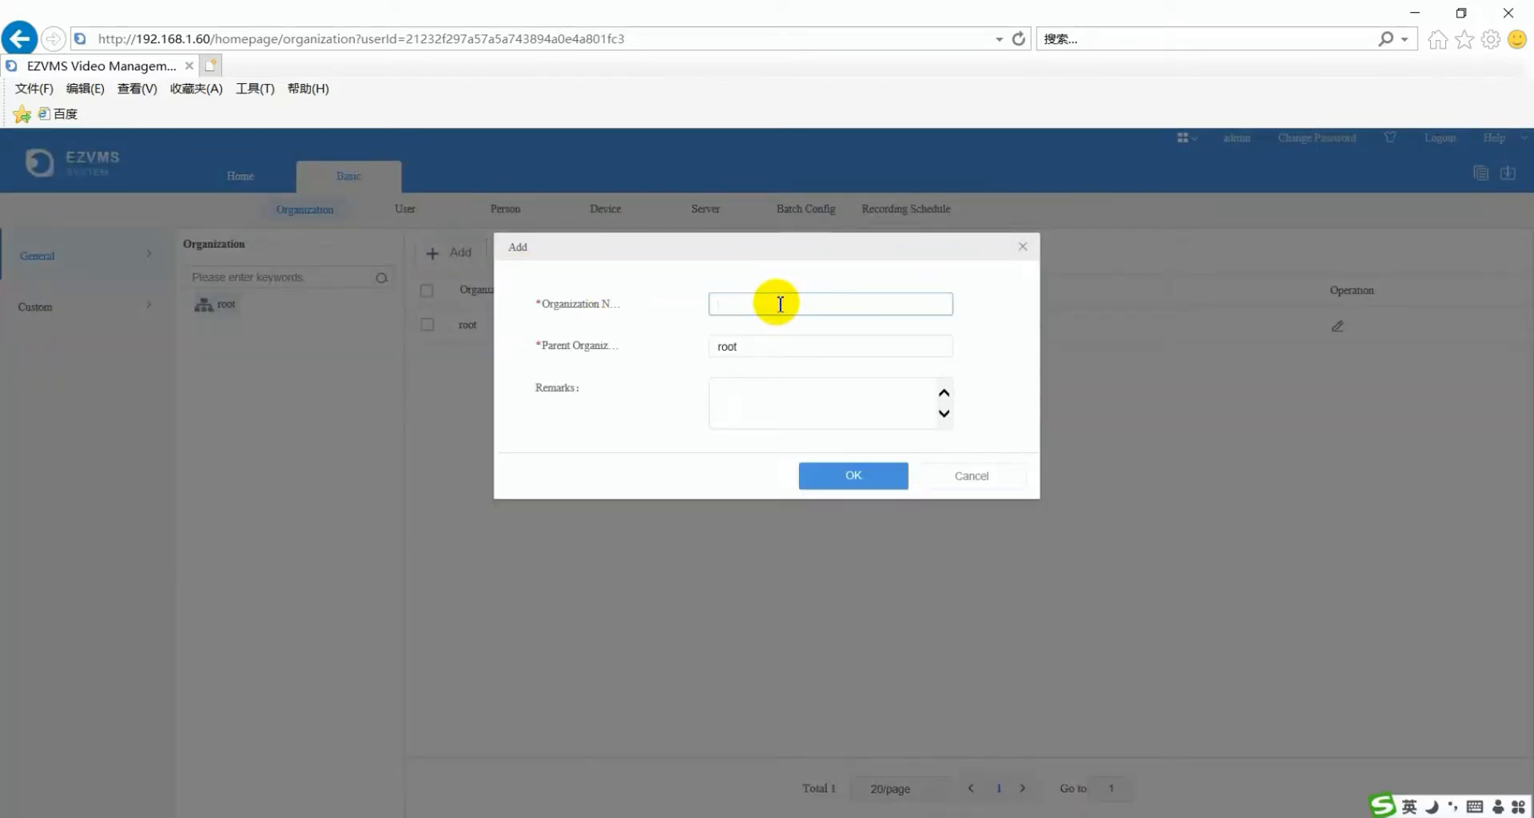
text(building1)
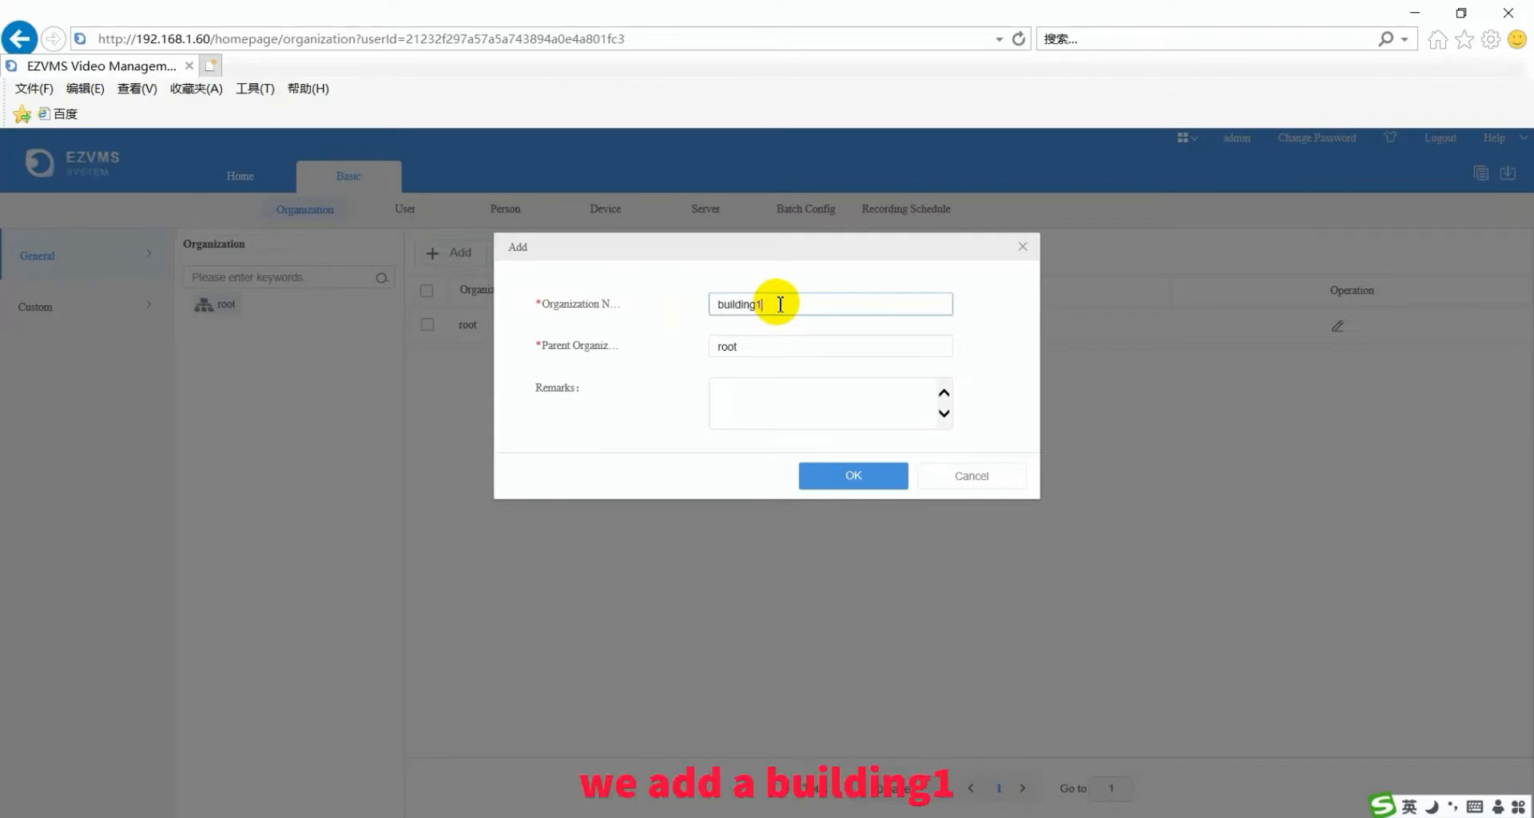
click(767, 345)
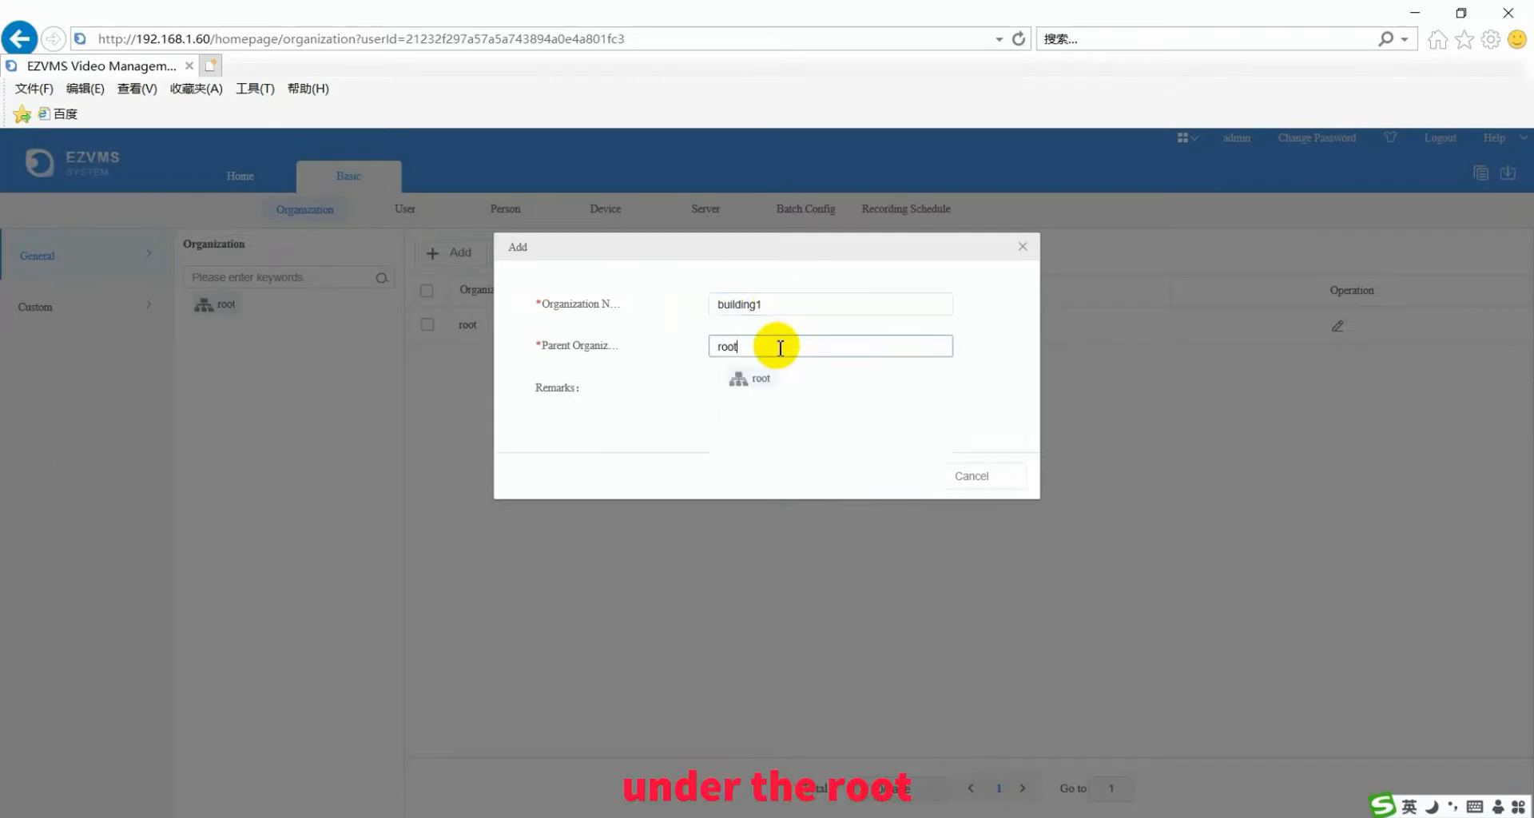
click(769, 381)
click(863, 476)
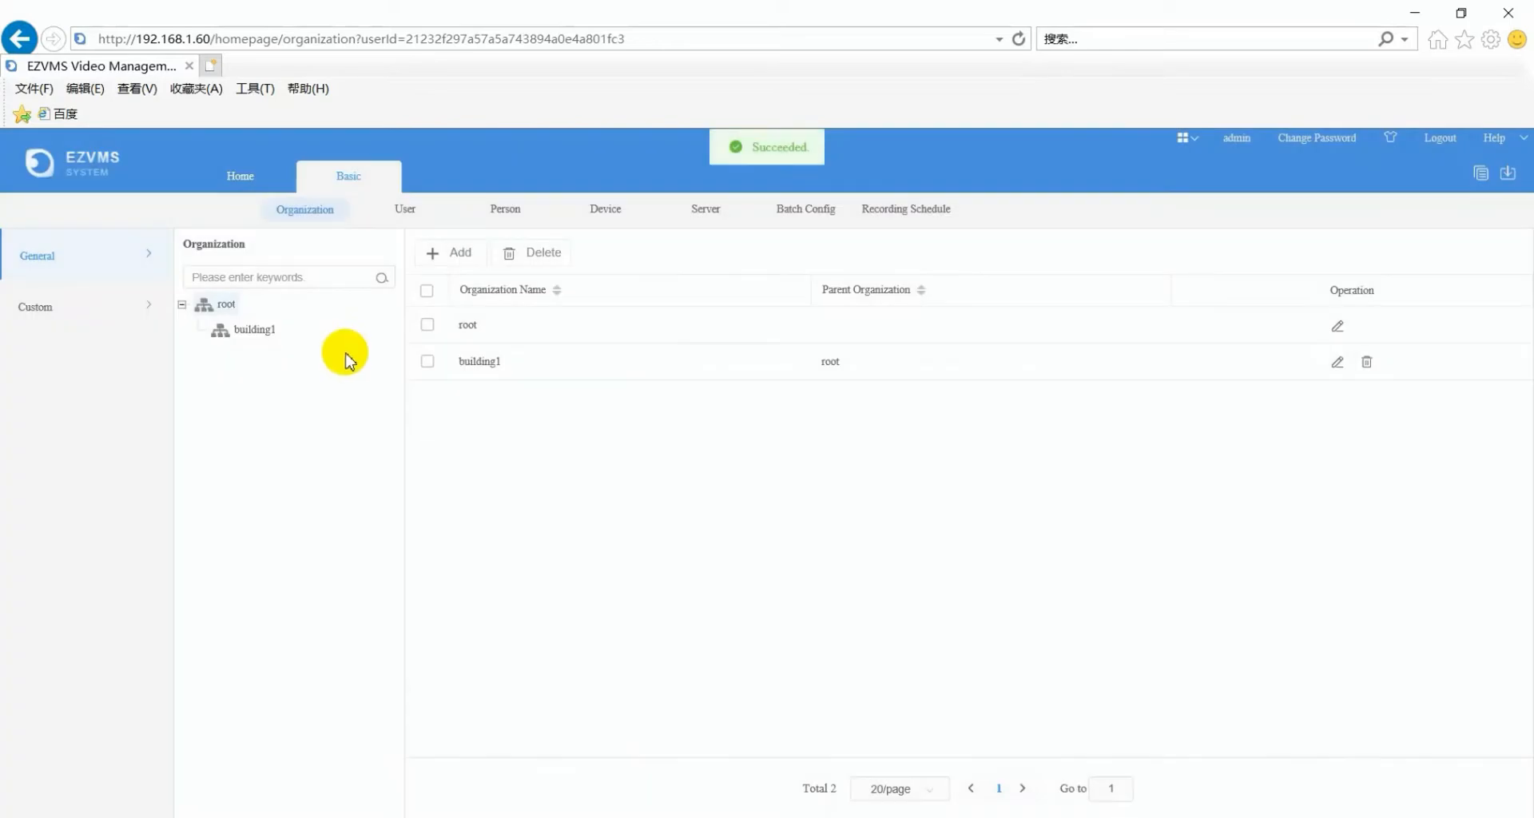
click(464, 249)
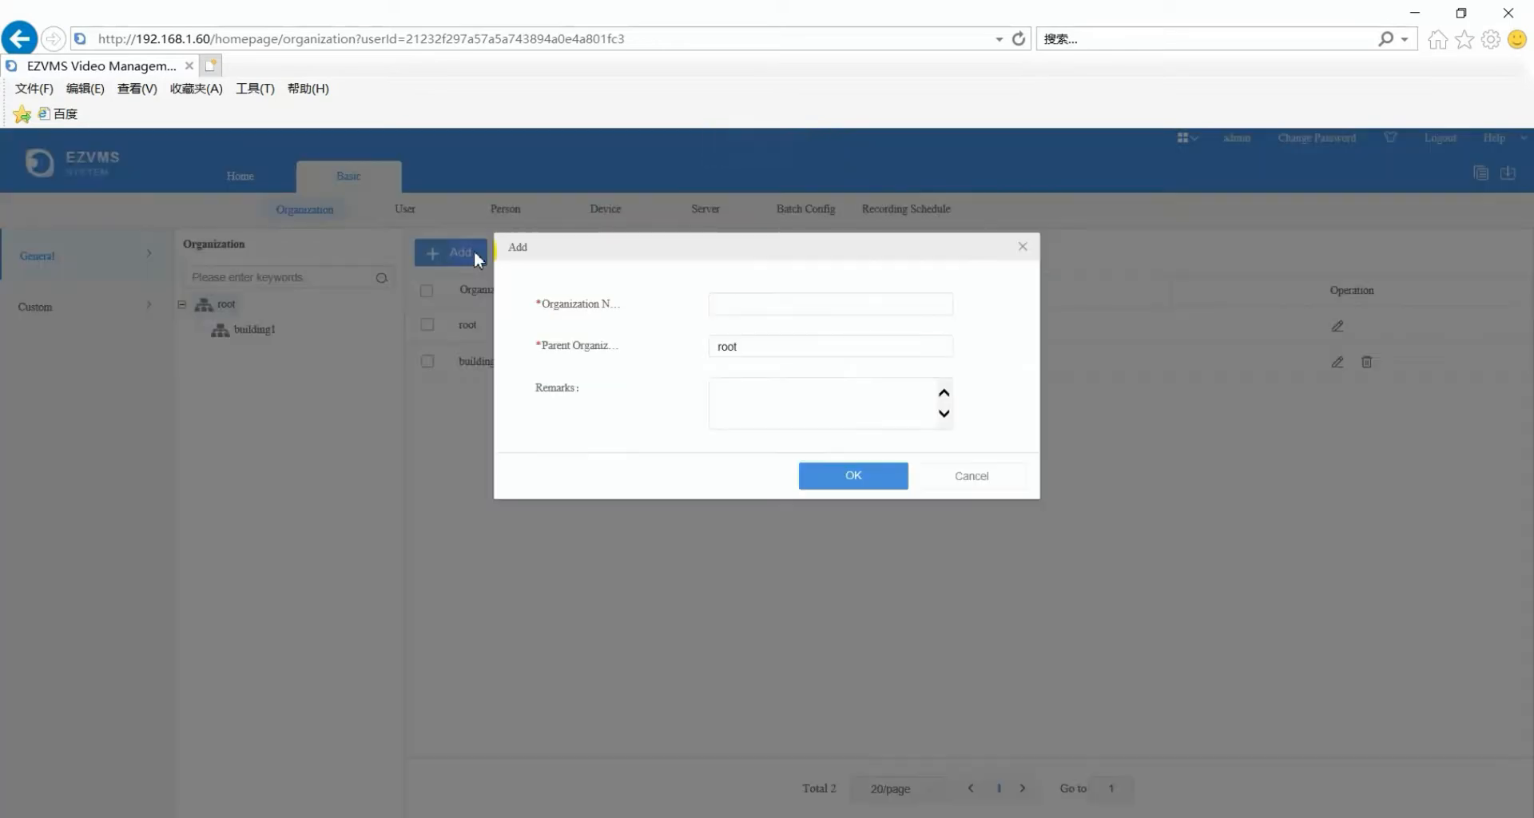
click(750, 305)
text(b)
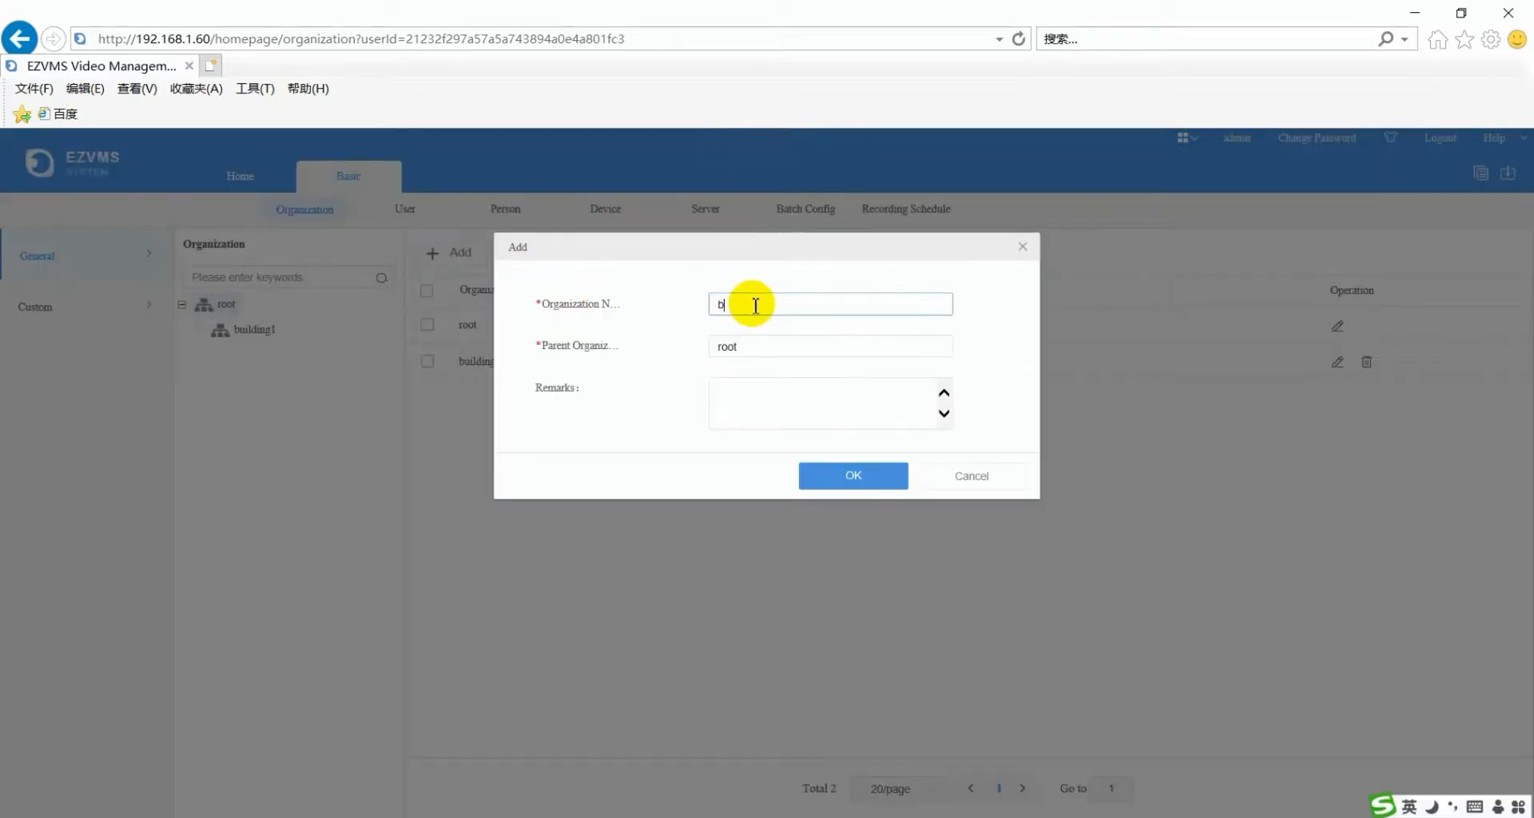
text(uilding2)
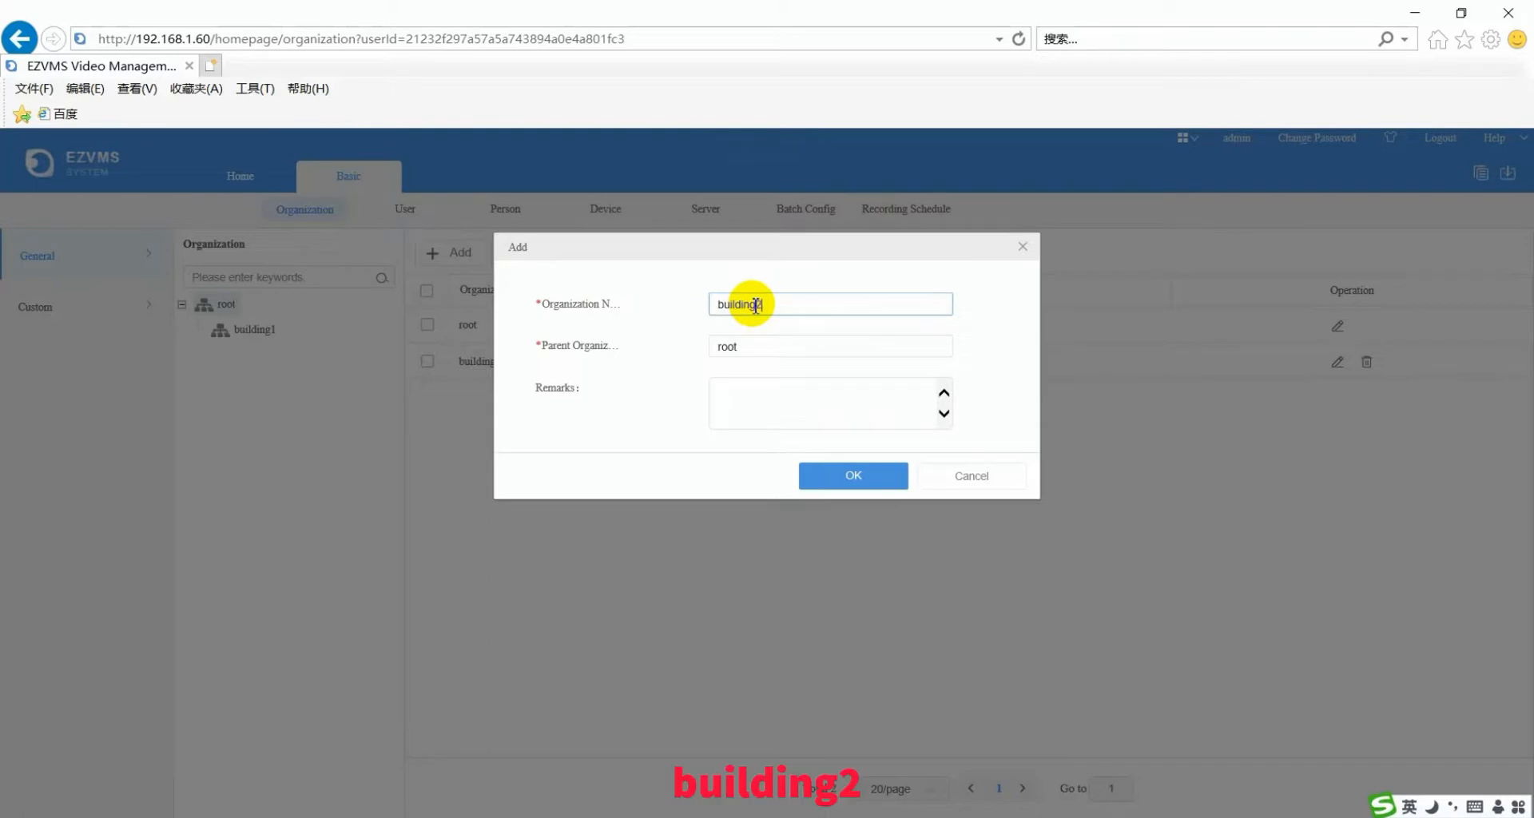
click(823, 473)
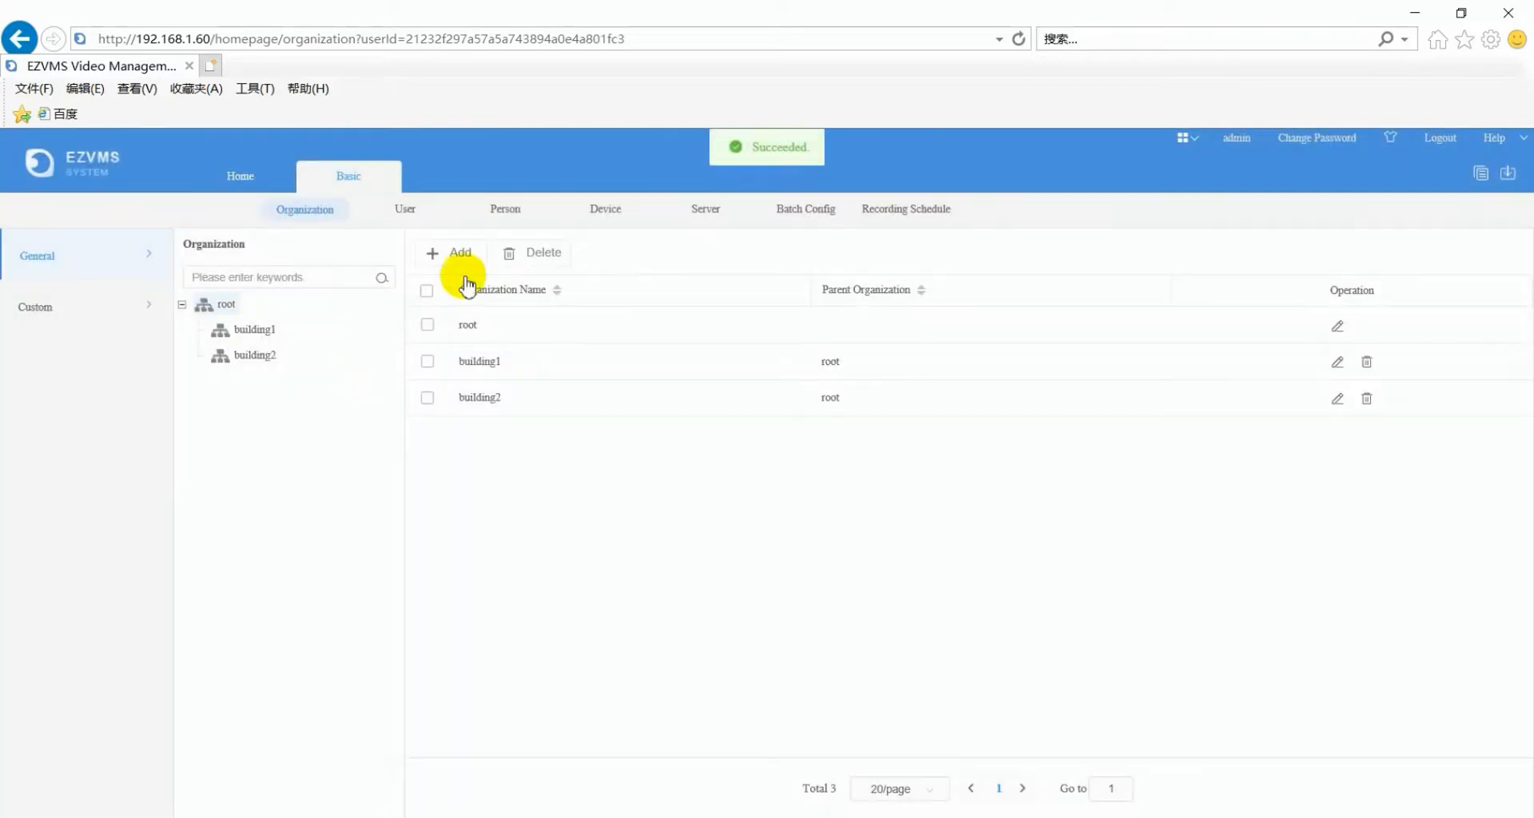
click(467, 249)
click(781, 297)
text(b)
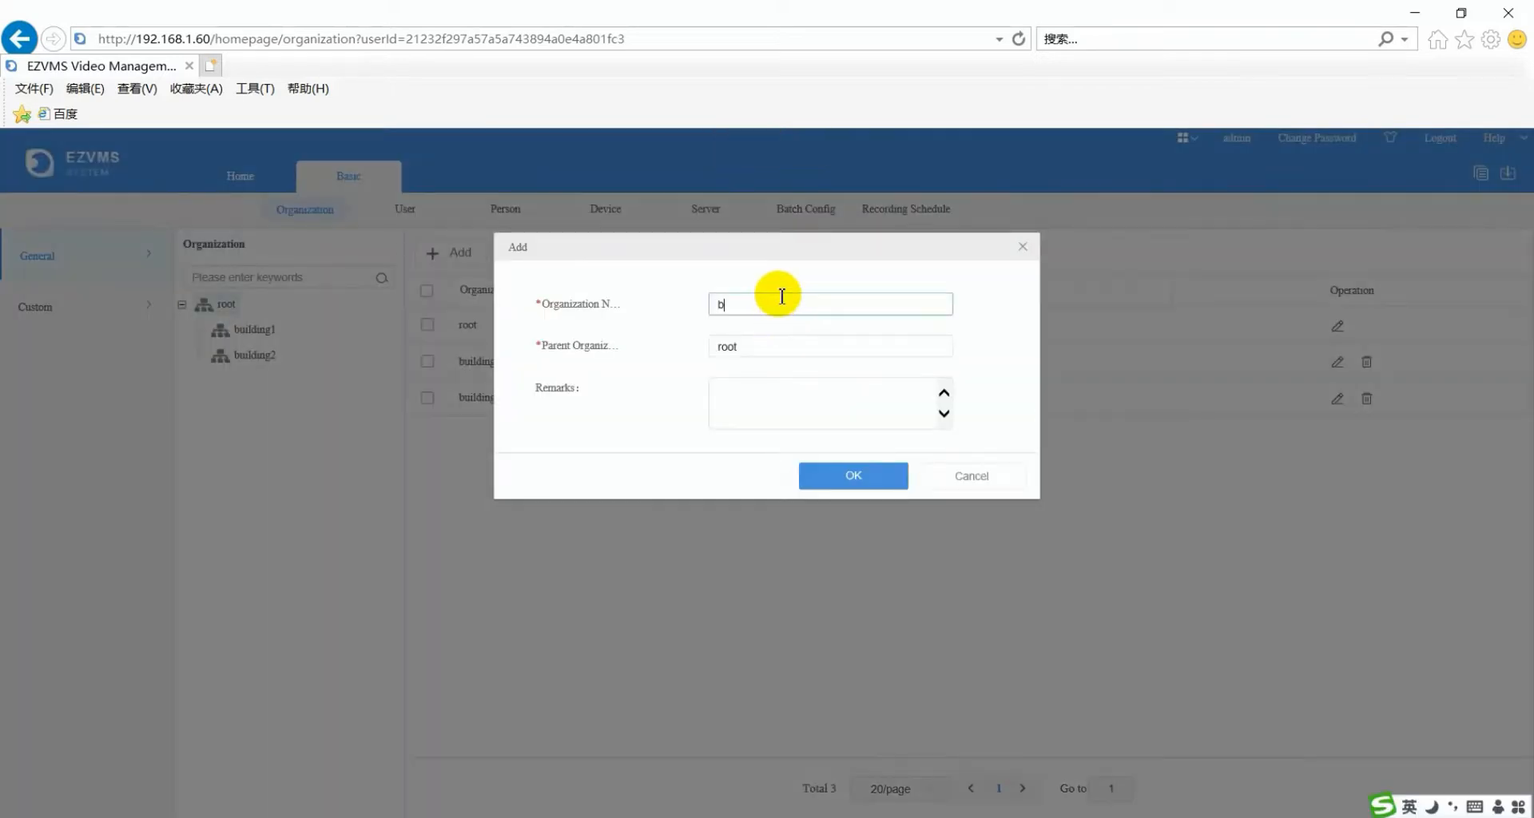
text(uilding3)
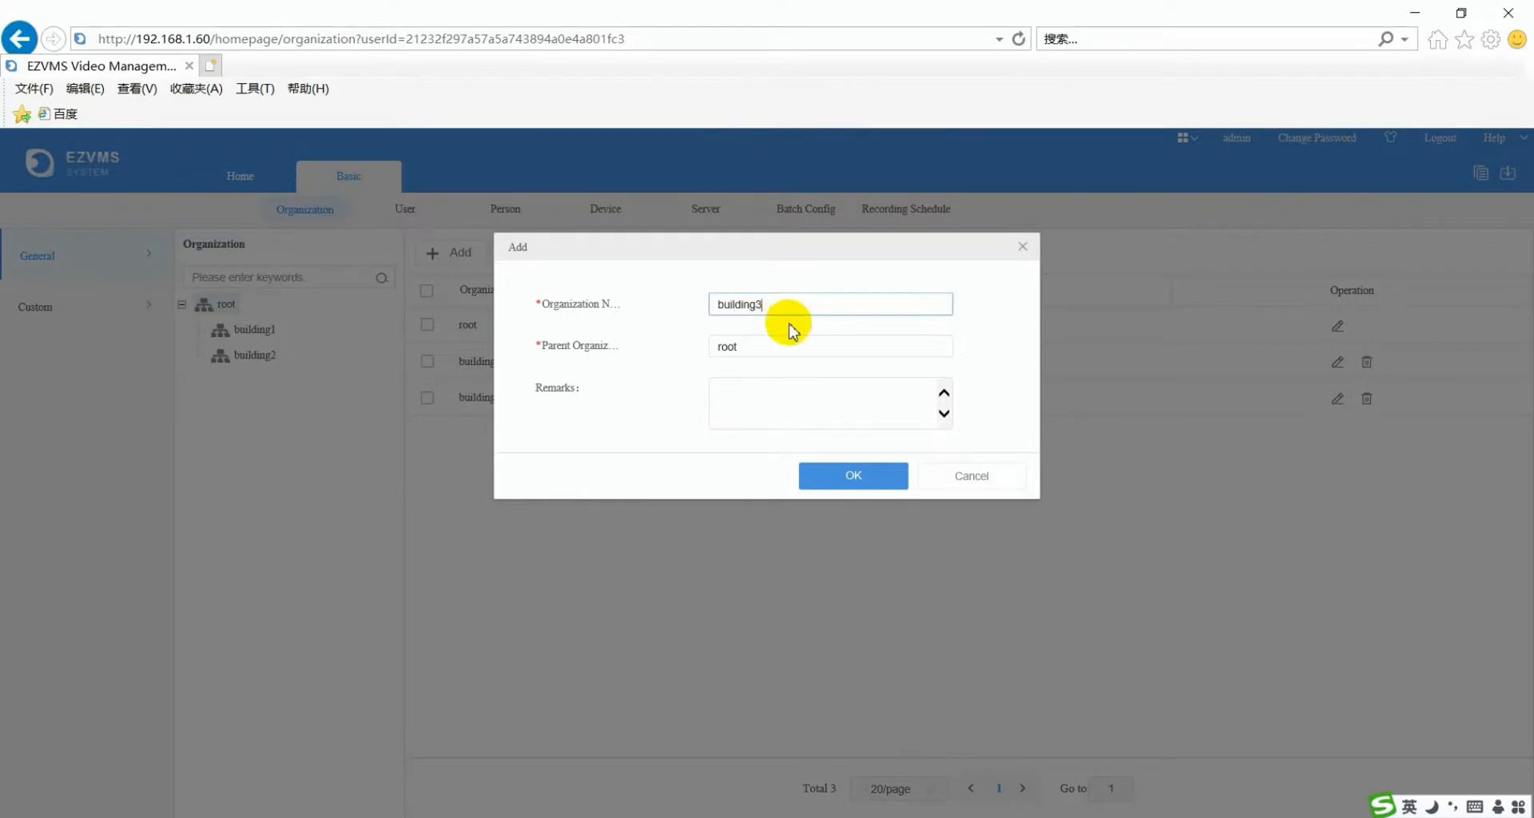
click(825, 478)
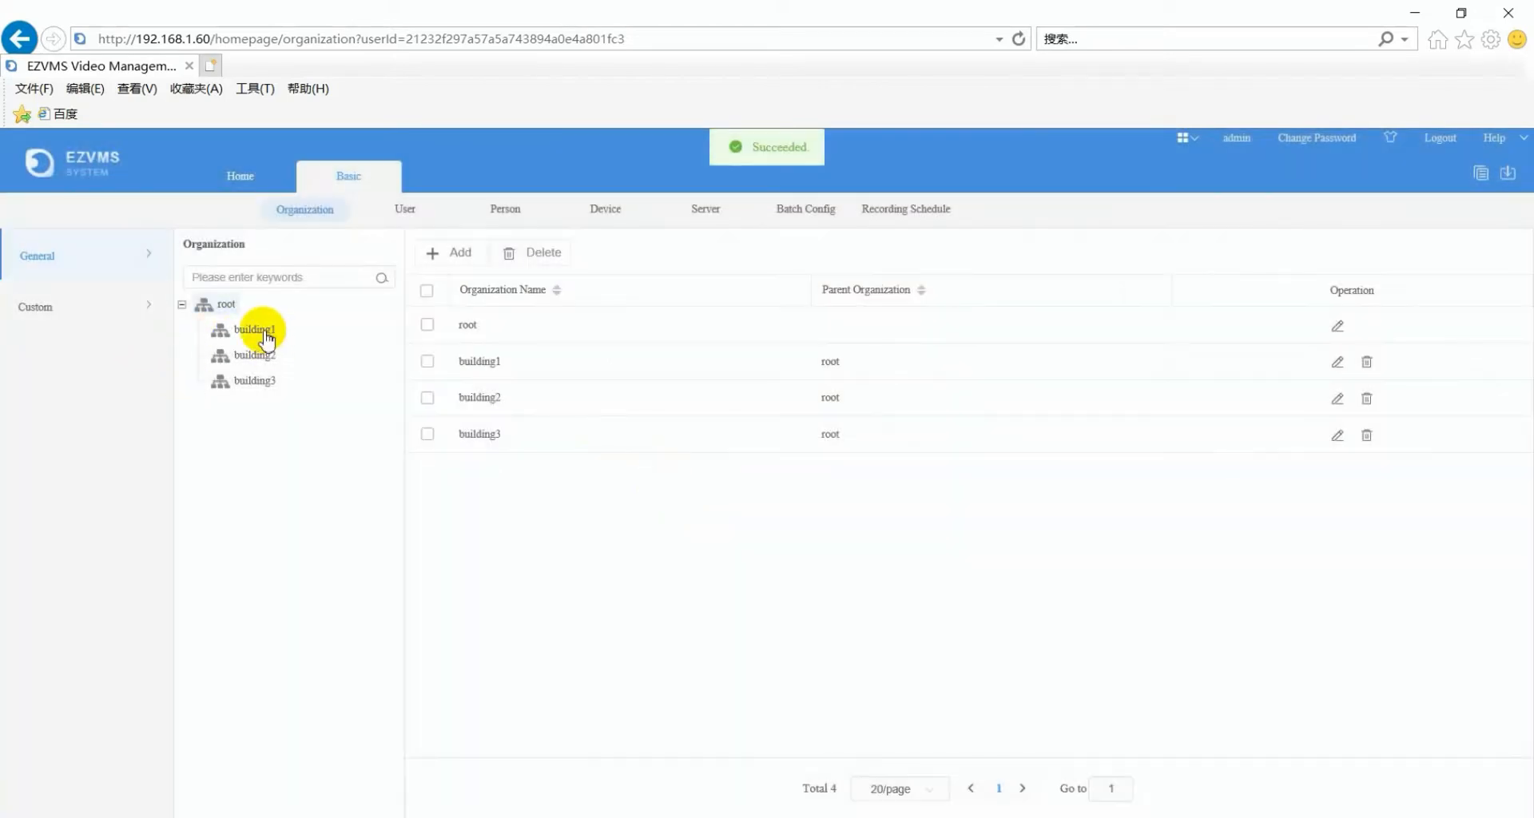
- Add floor1 under building1 and floor2 under building2, then expand both buildings
click(257, 329)
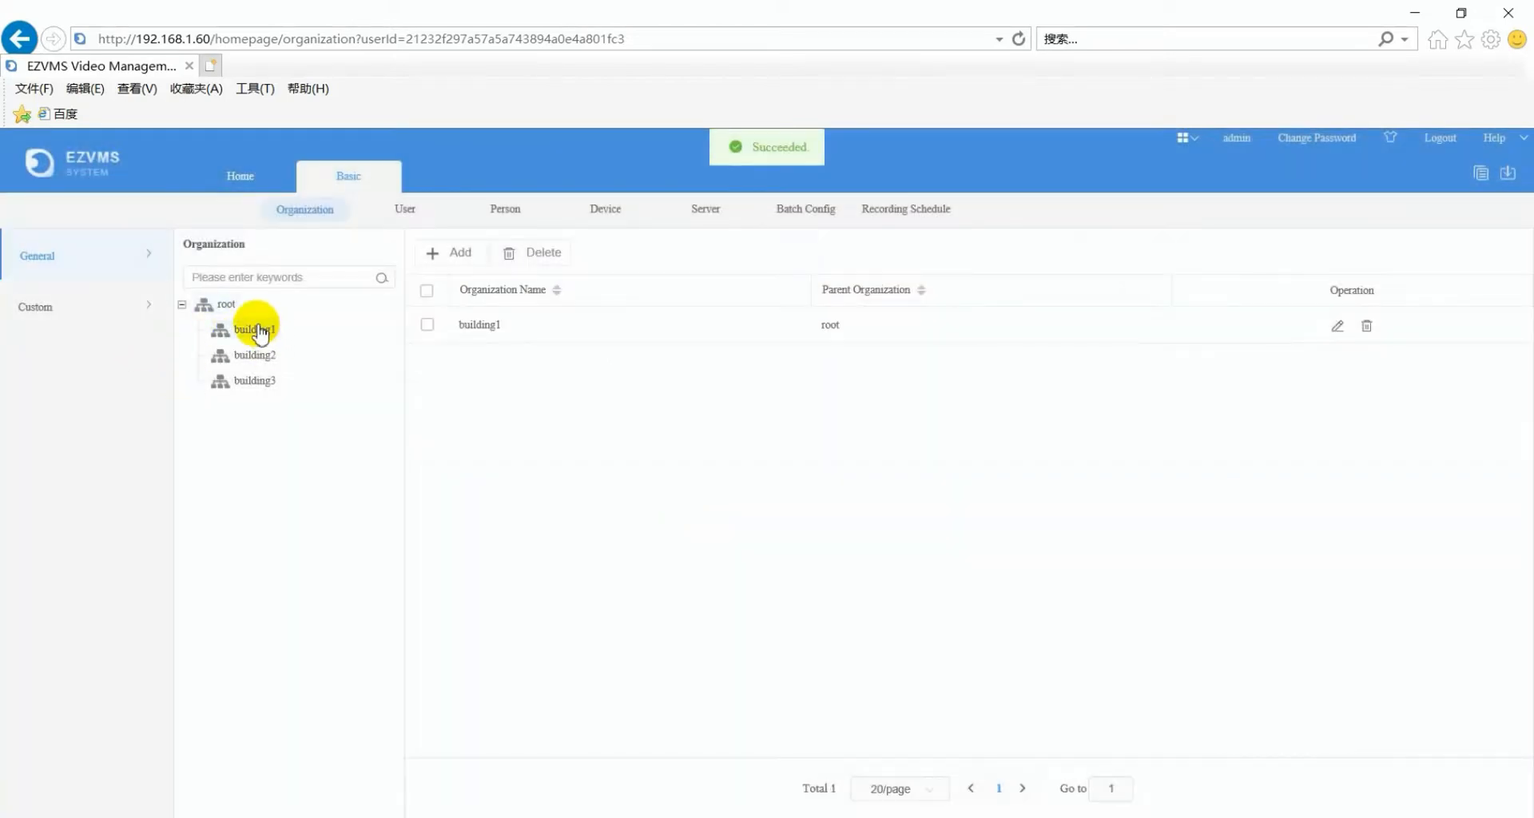
click(461, 254)
click(766, 303)
text(f)
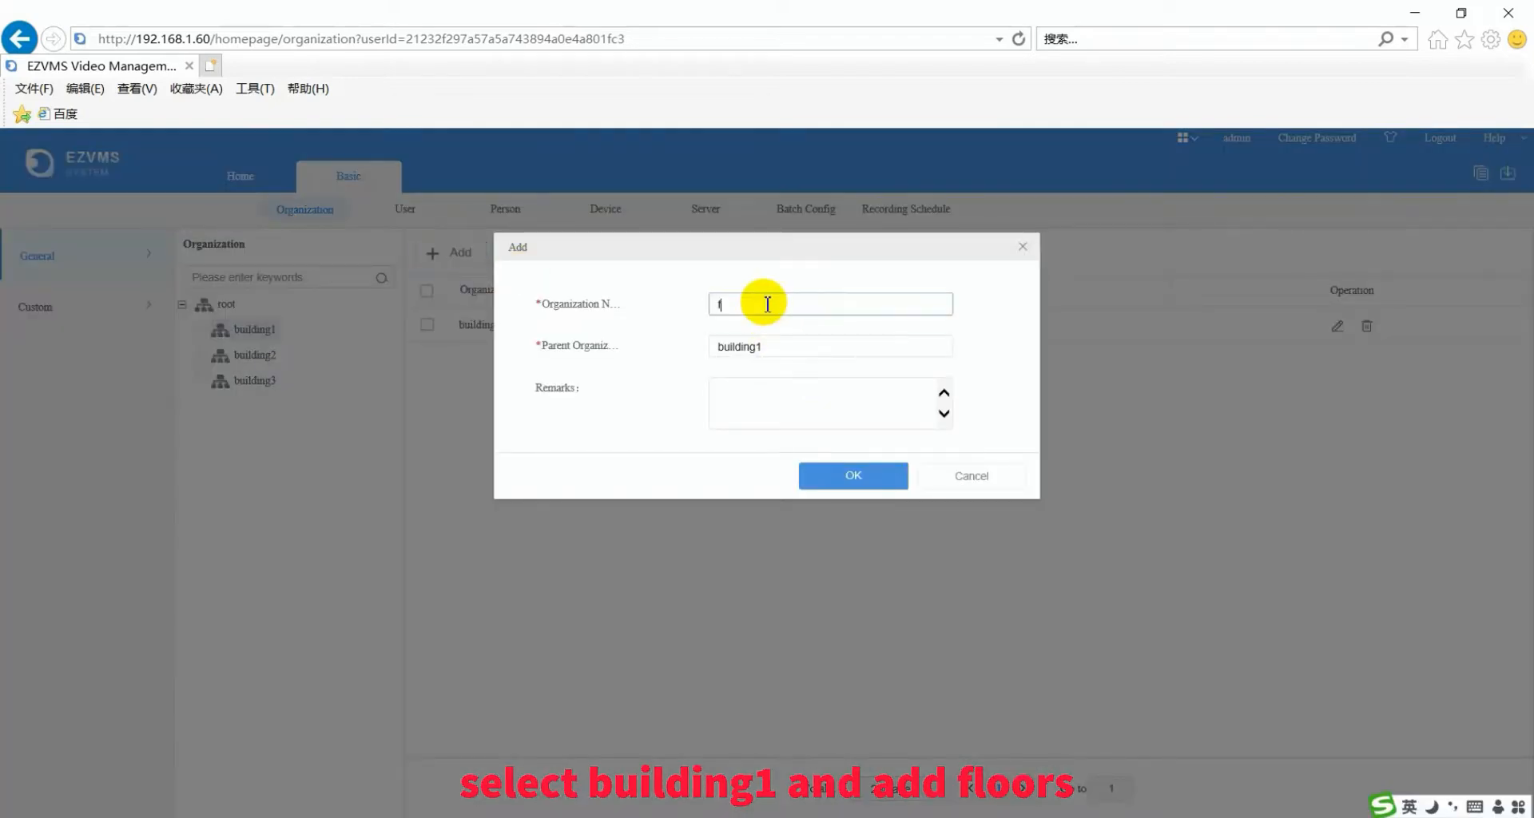
text(loor1)
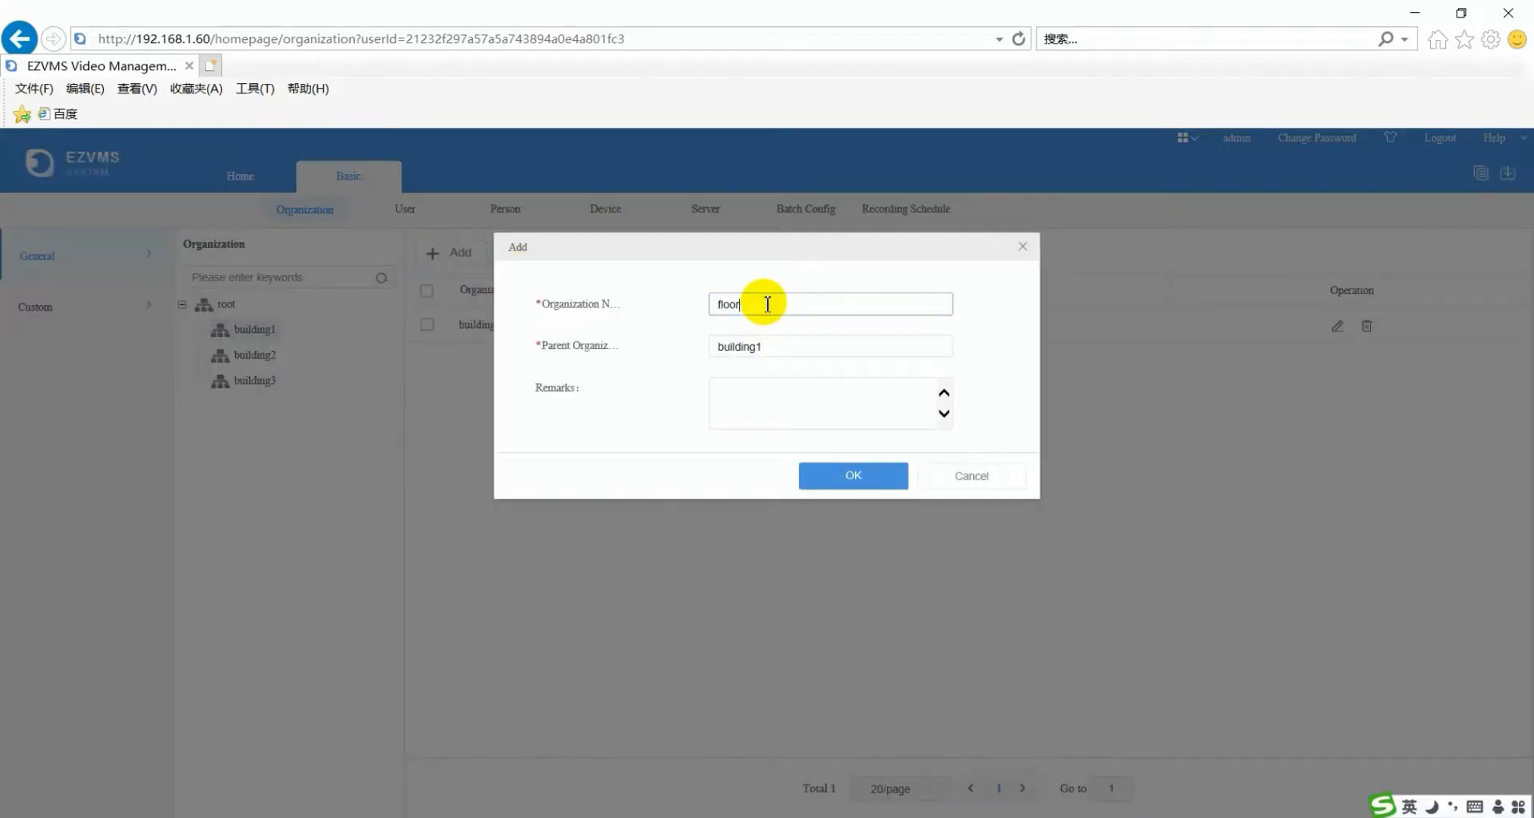
click(823, 471)
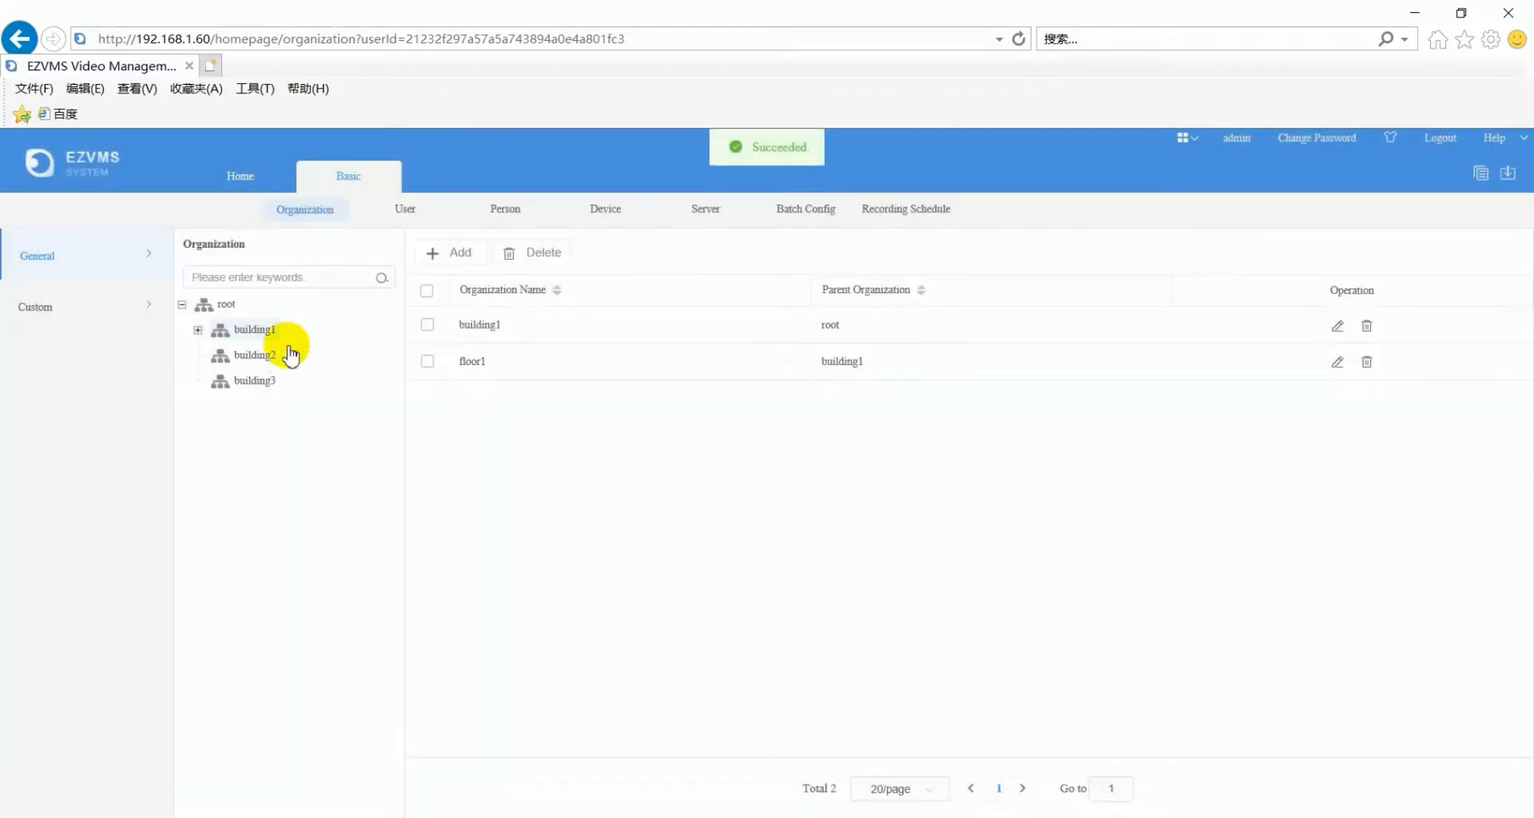
click(275, 354)
click(466, 263)
click(755, 308)
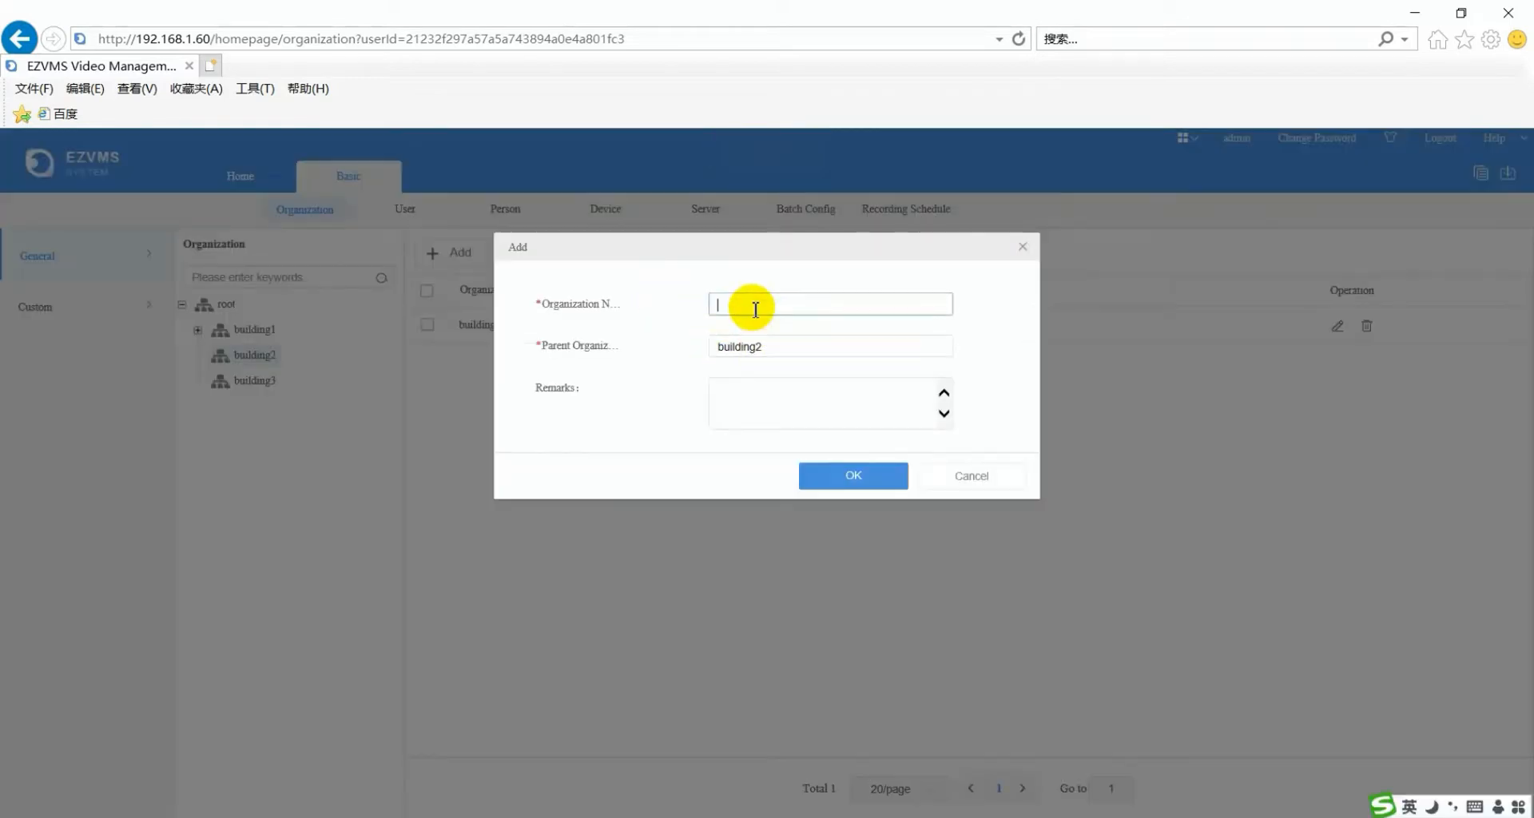
text(floor2)
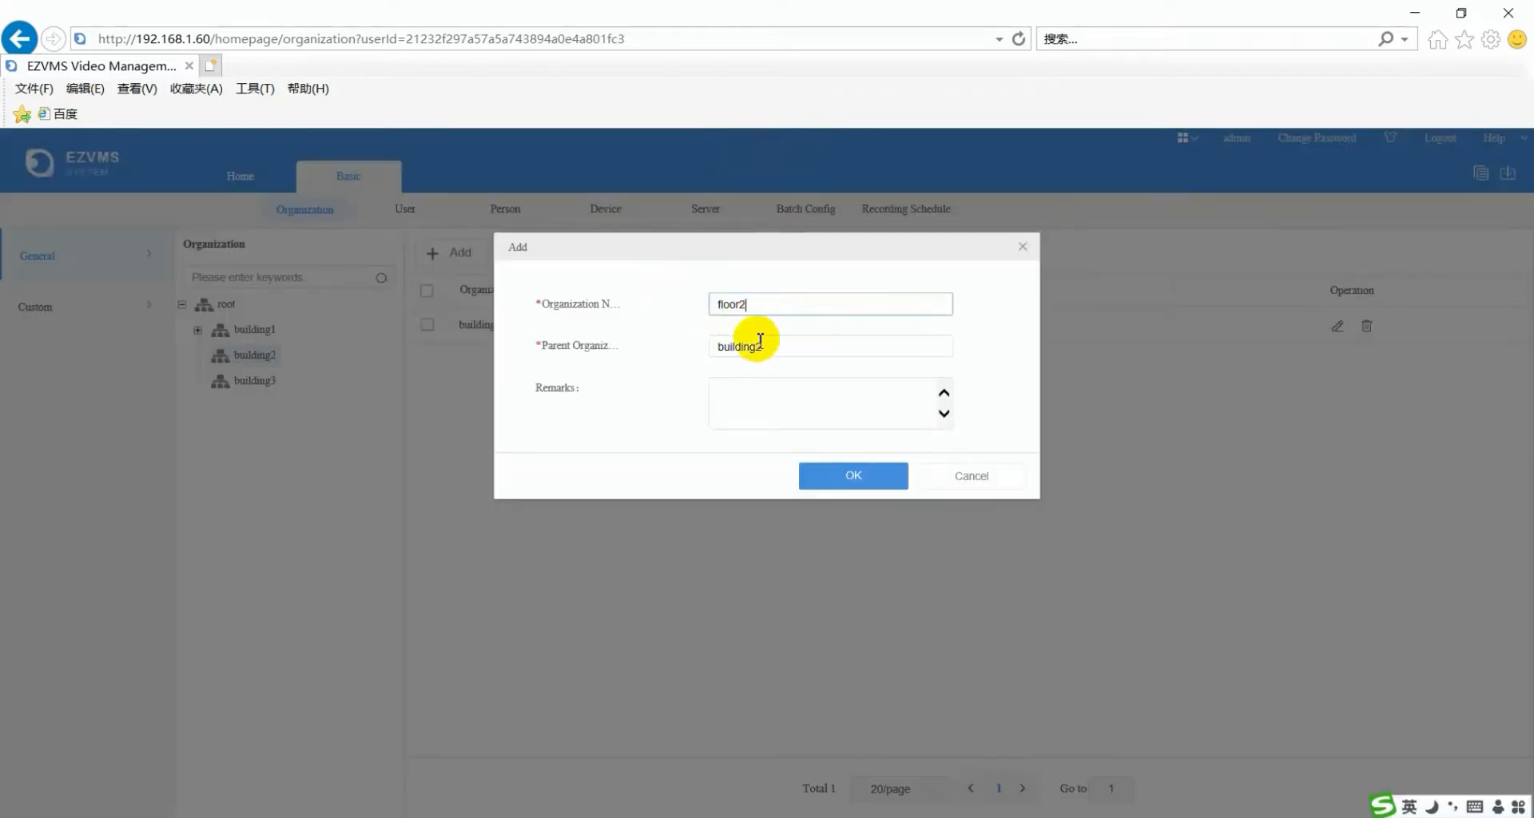
click(841, 476)
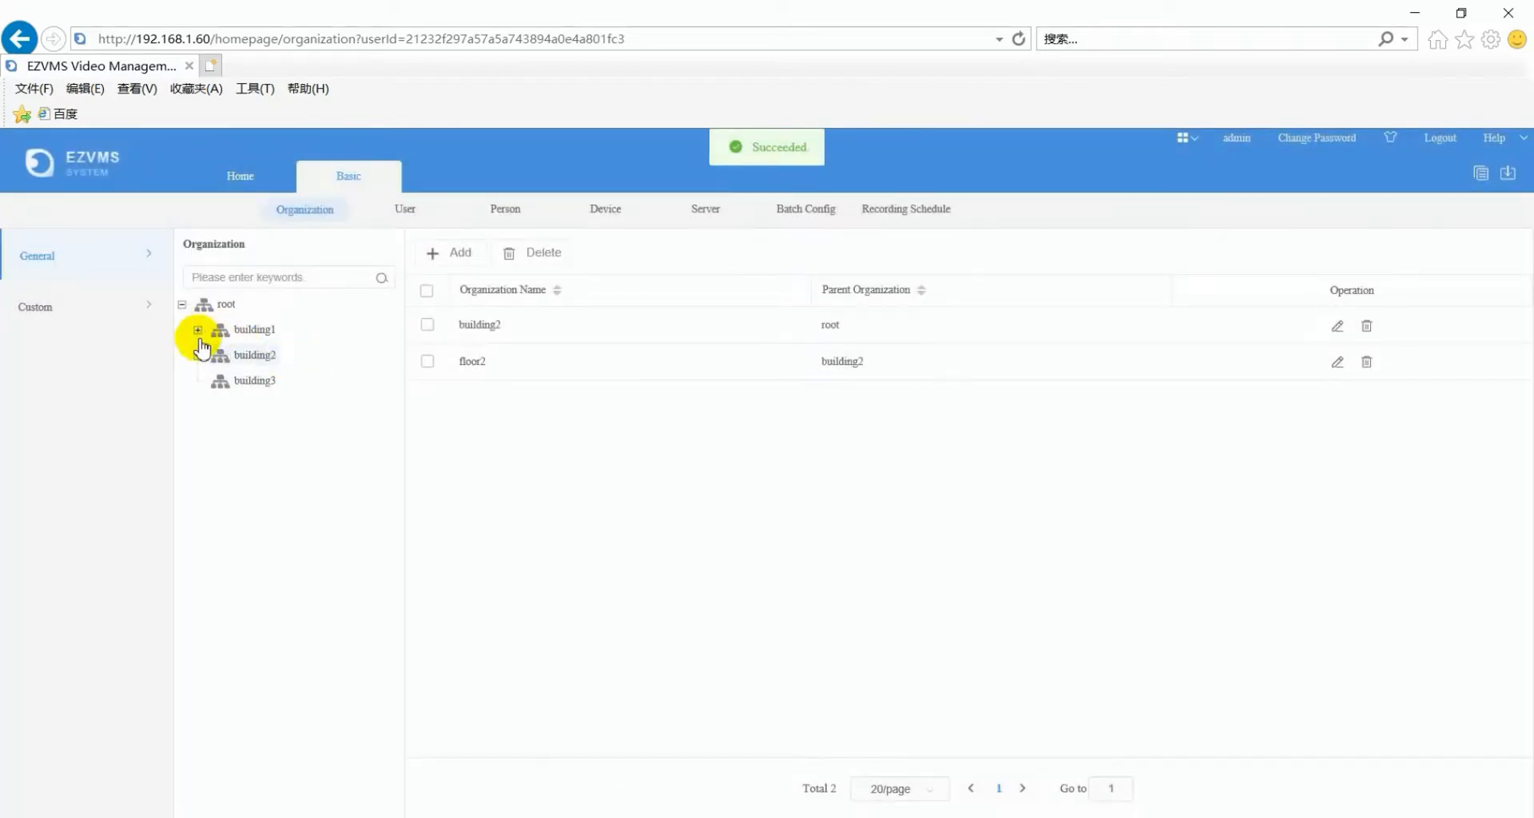
click(197, 329)
click(197, 381)
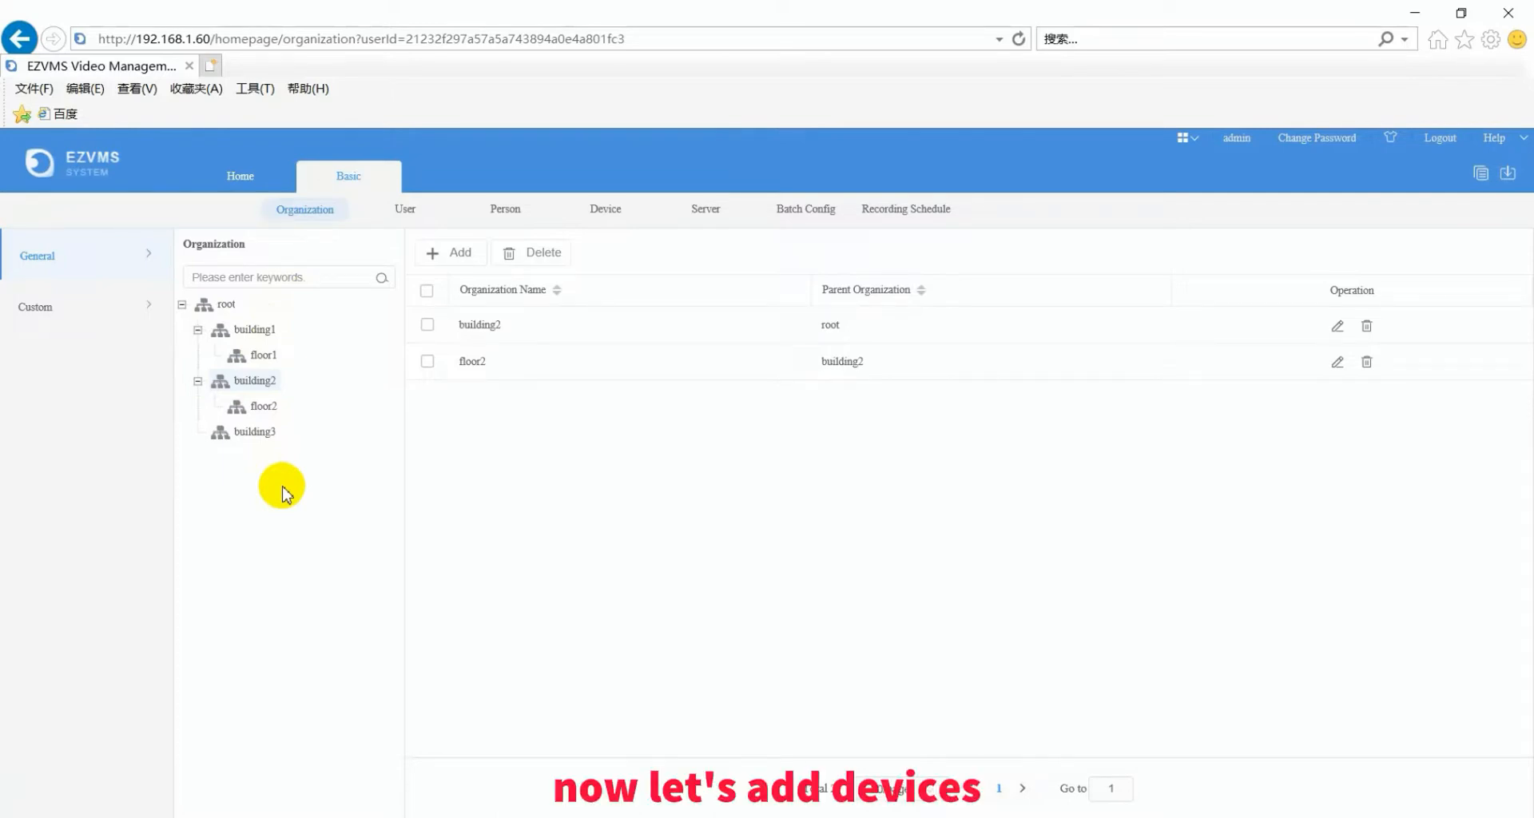
- Show the Encoding Device list for floor1 under building1
click(596, 211)
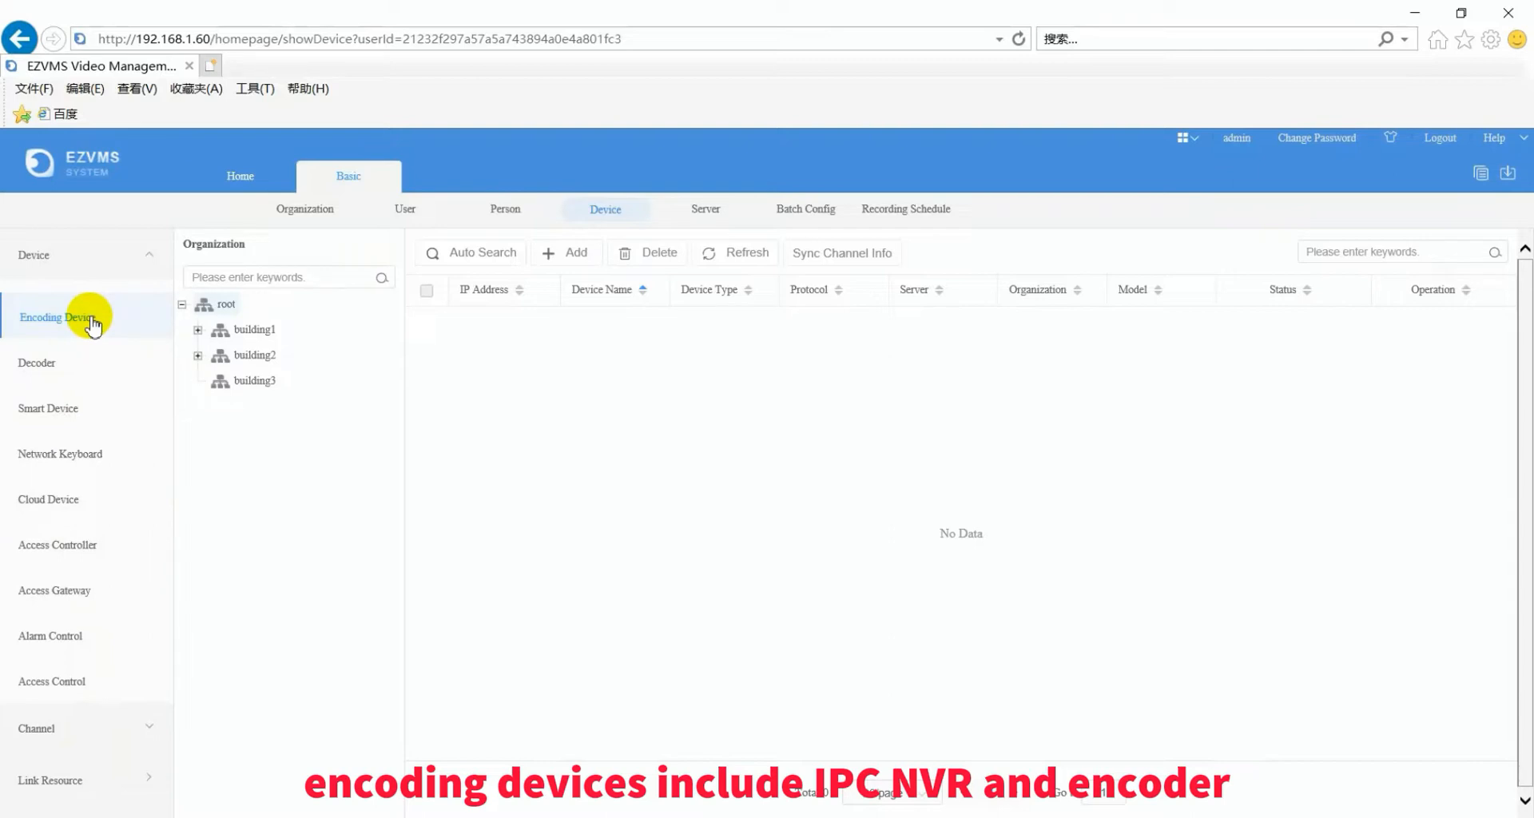
click(198, 330)
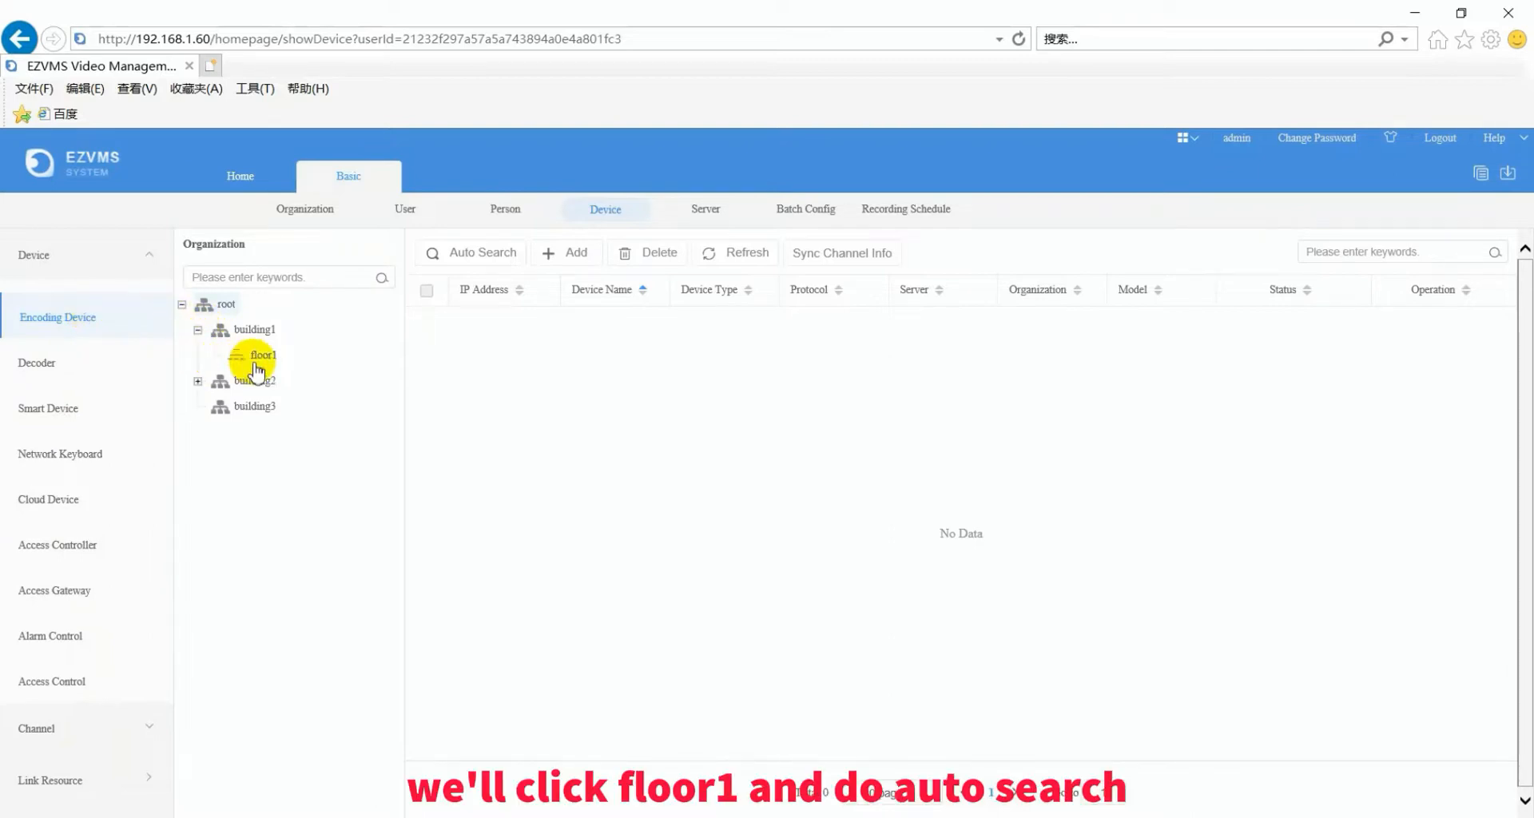
click(255, 361)
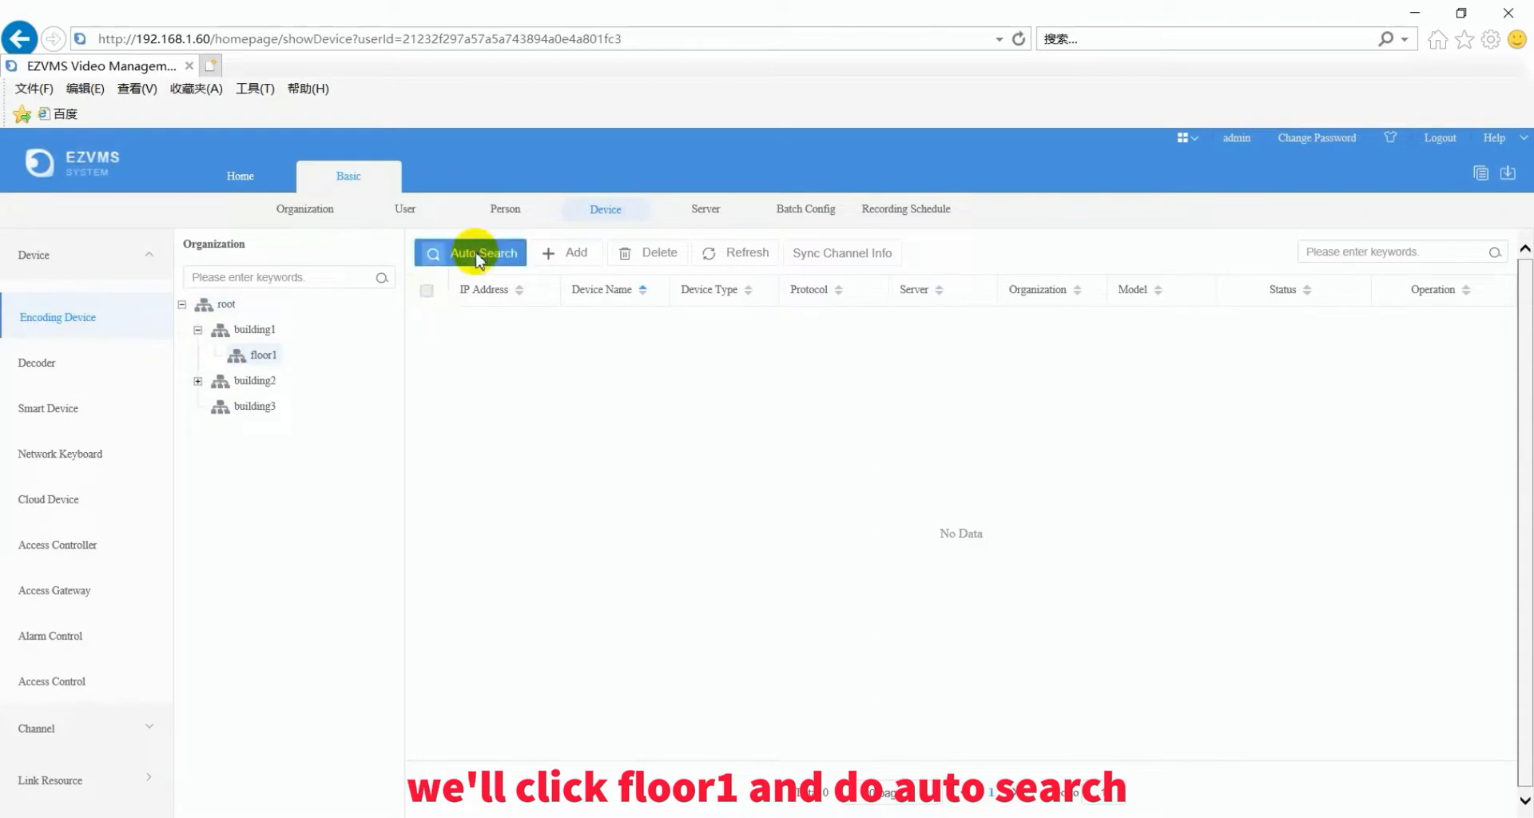
- Add the NVR at 192.168.1.110 to floor1 via Auto Search, entering its password
click(476, 254)
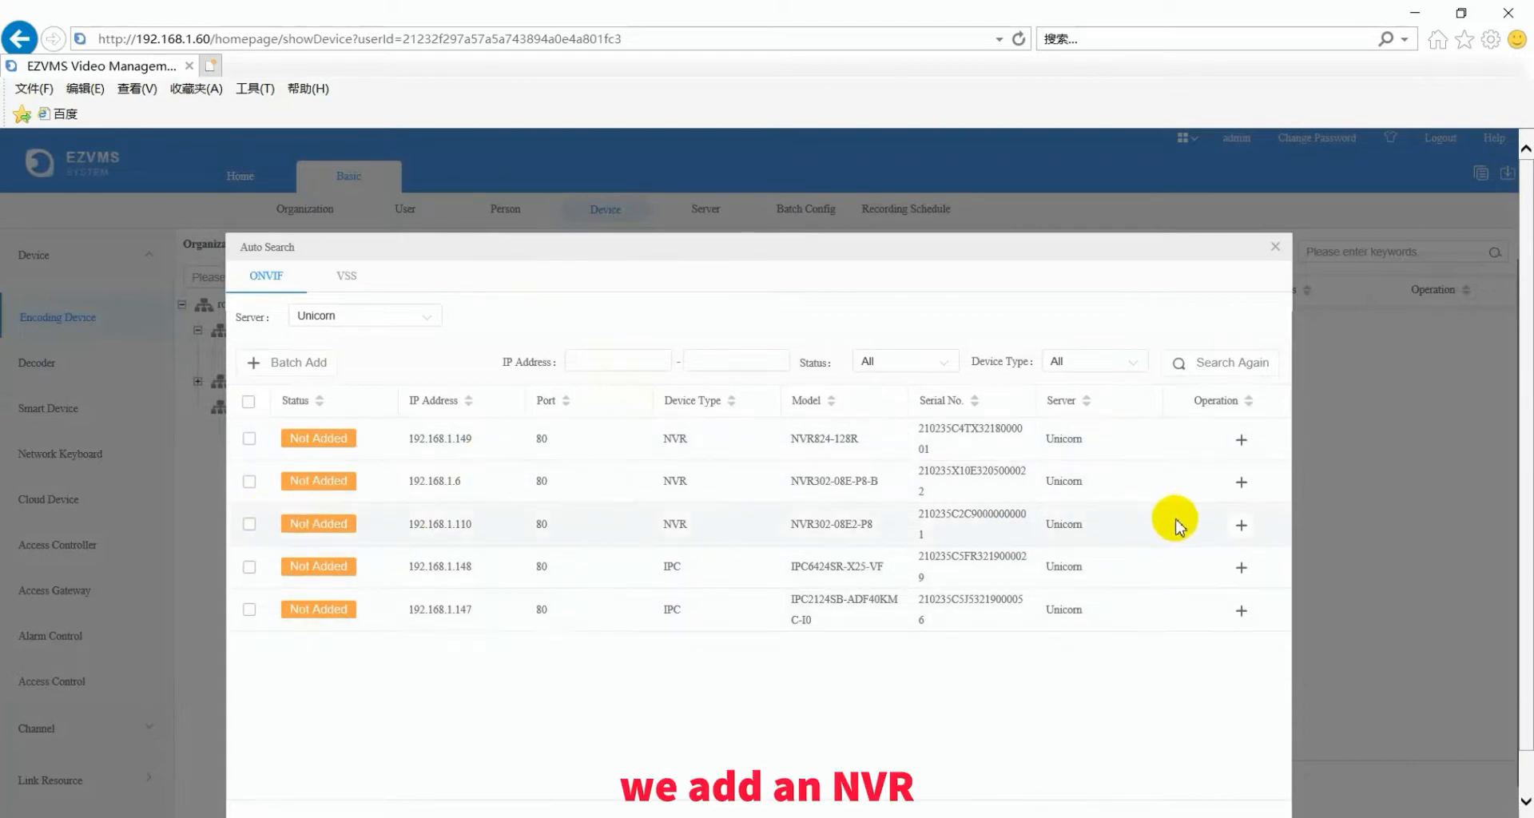
click(1240, 525)
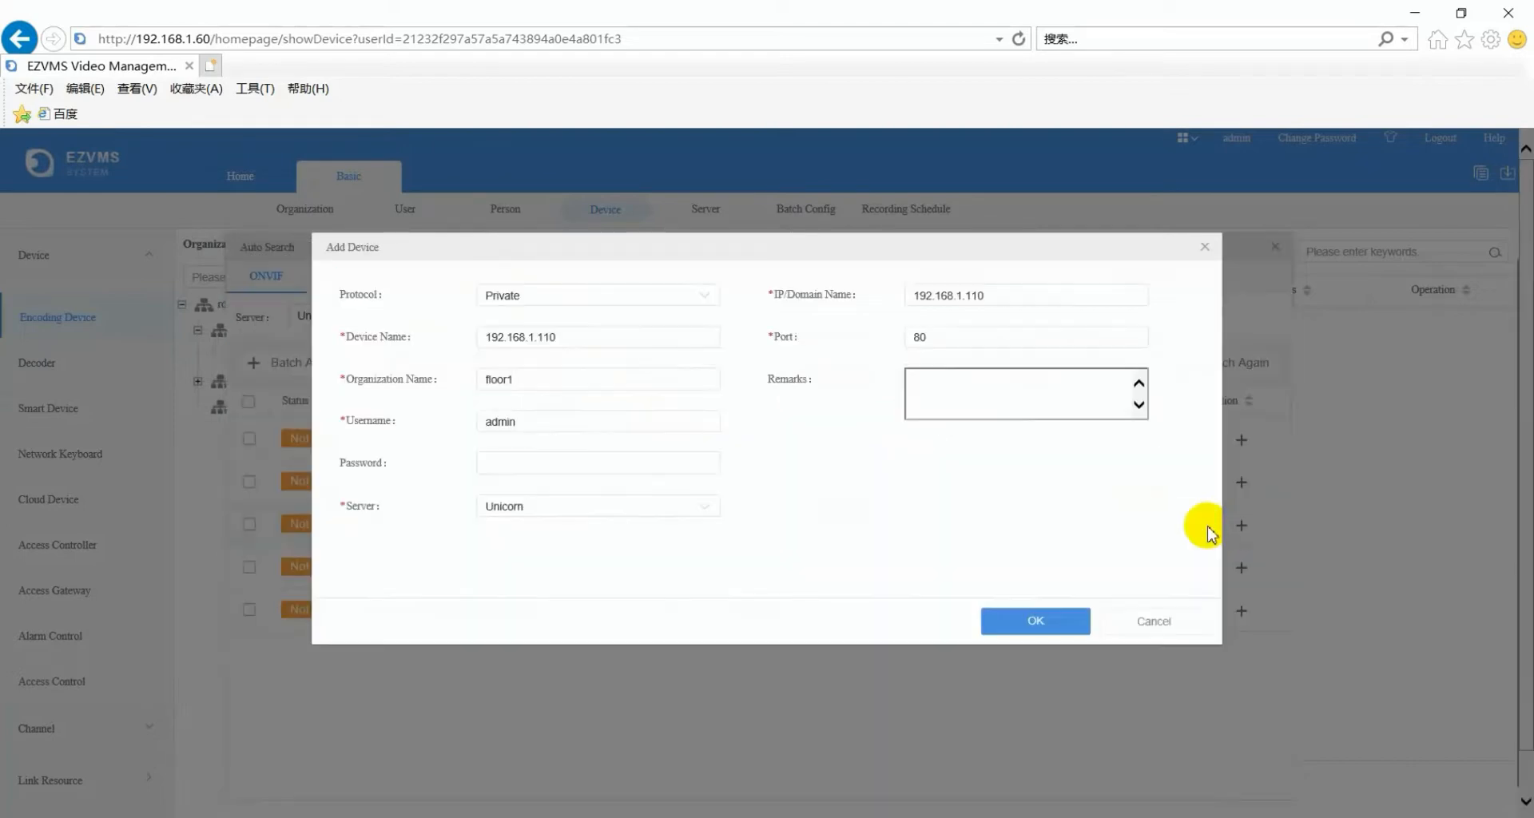
click(573, 458)
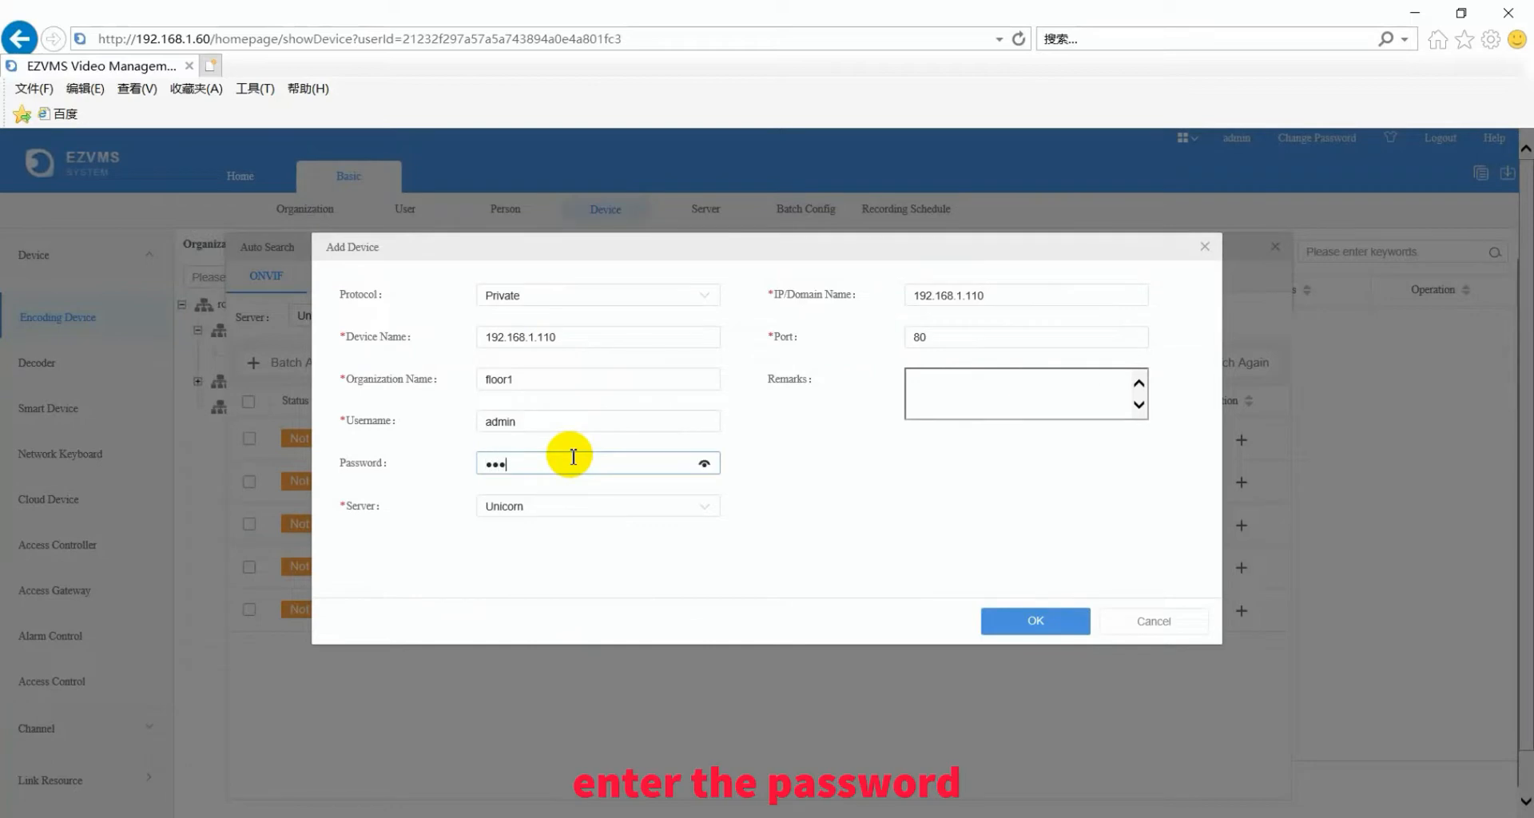
text(•••••••)
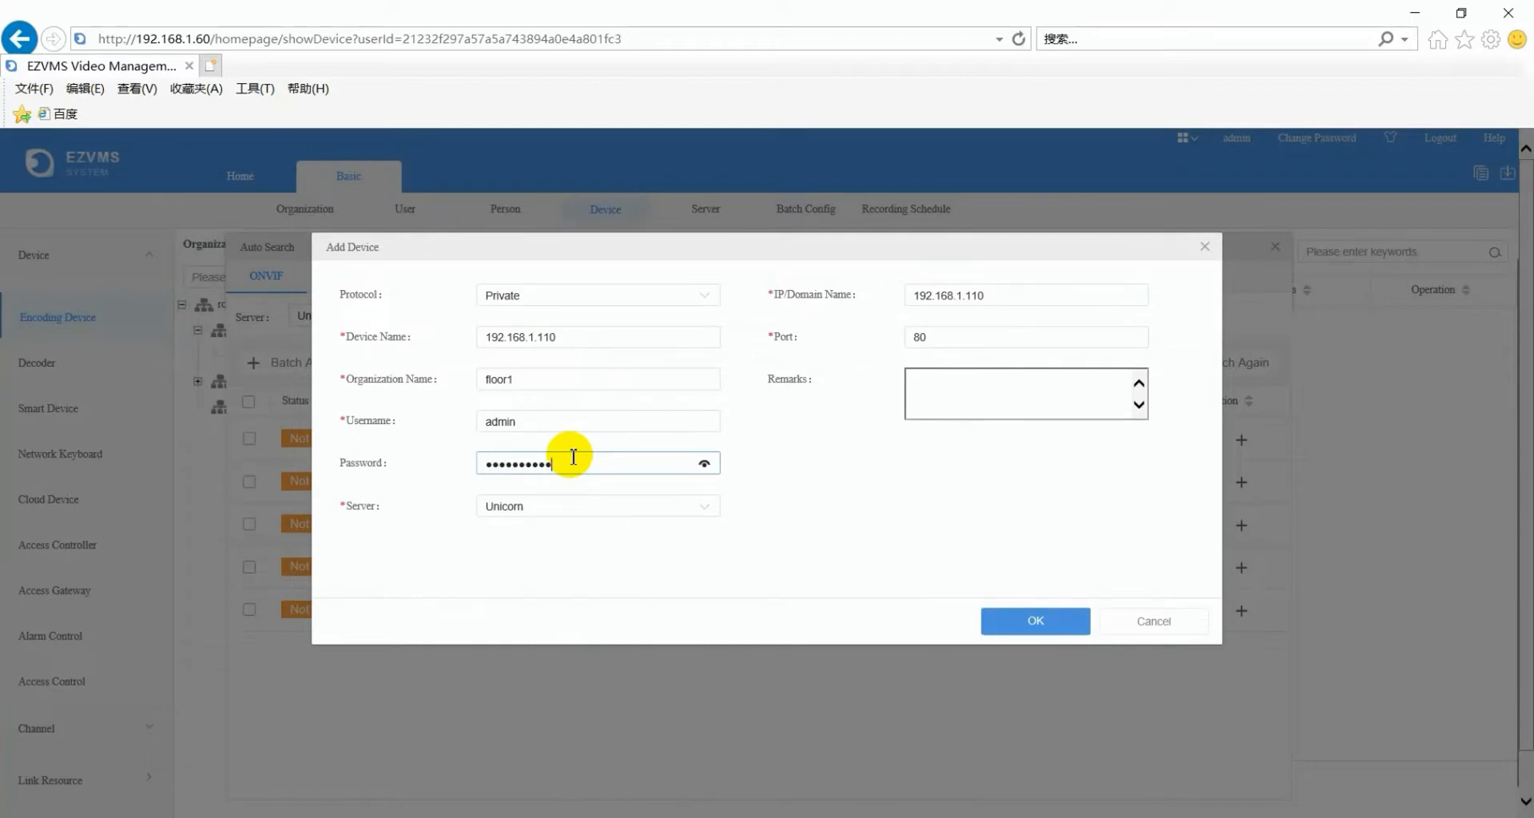
click(1066, 620)
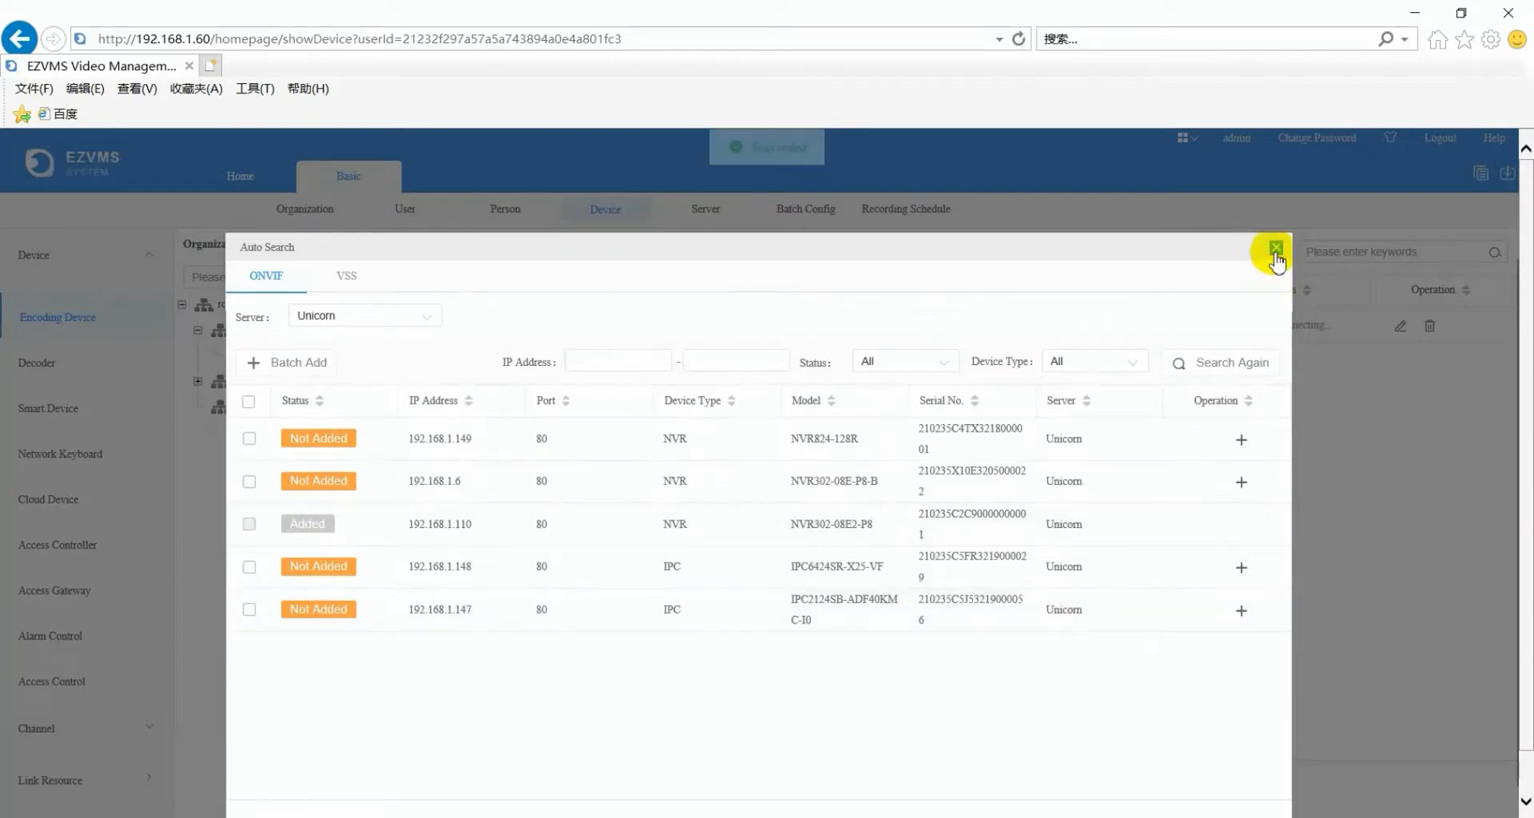
click(1275, 247)
- Select floor2 under building2 and search the network for devices
click(197, 381)
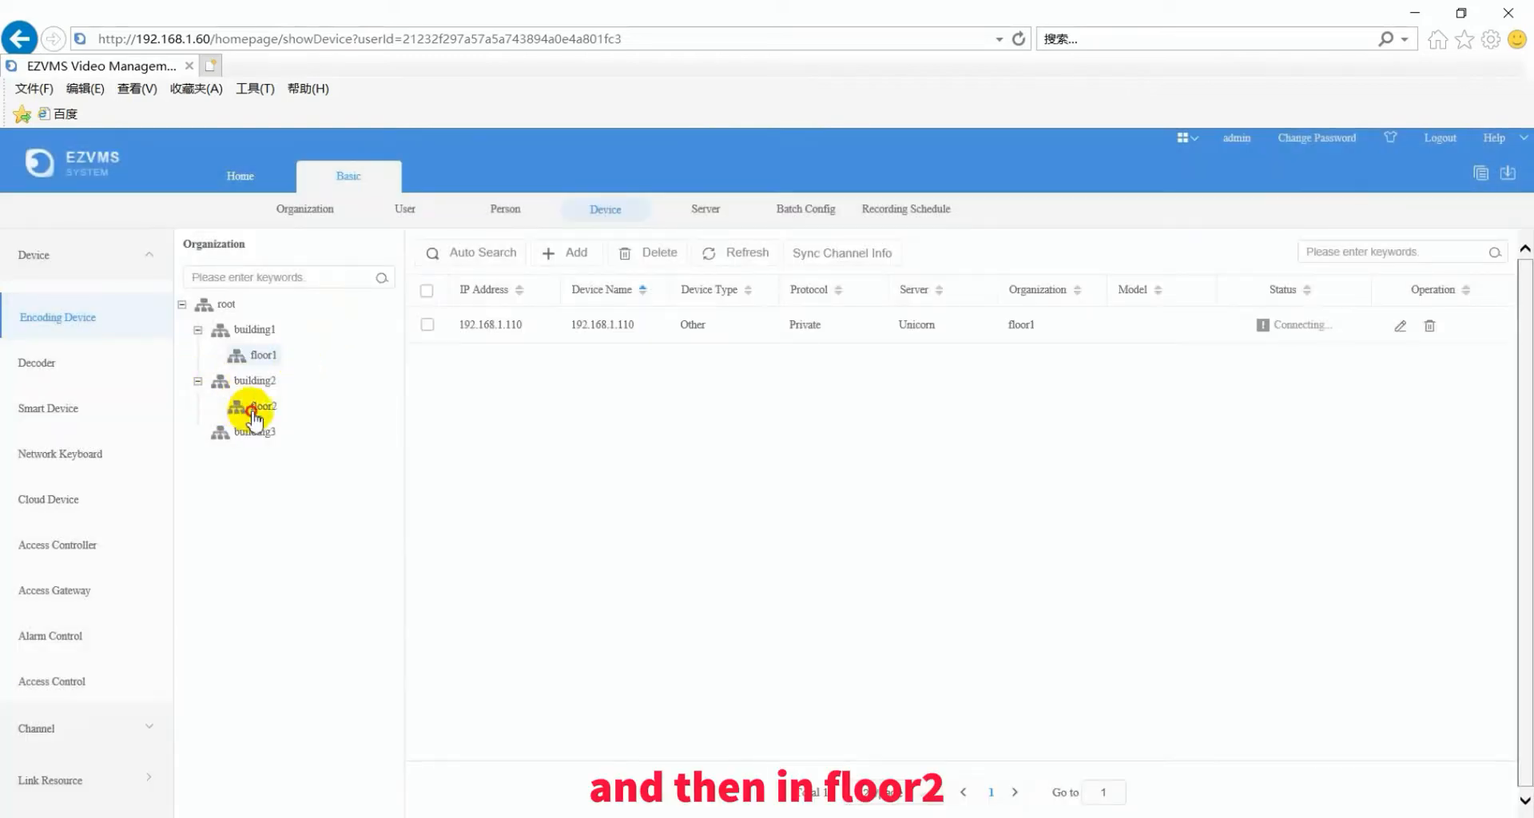
click(254, 411)
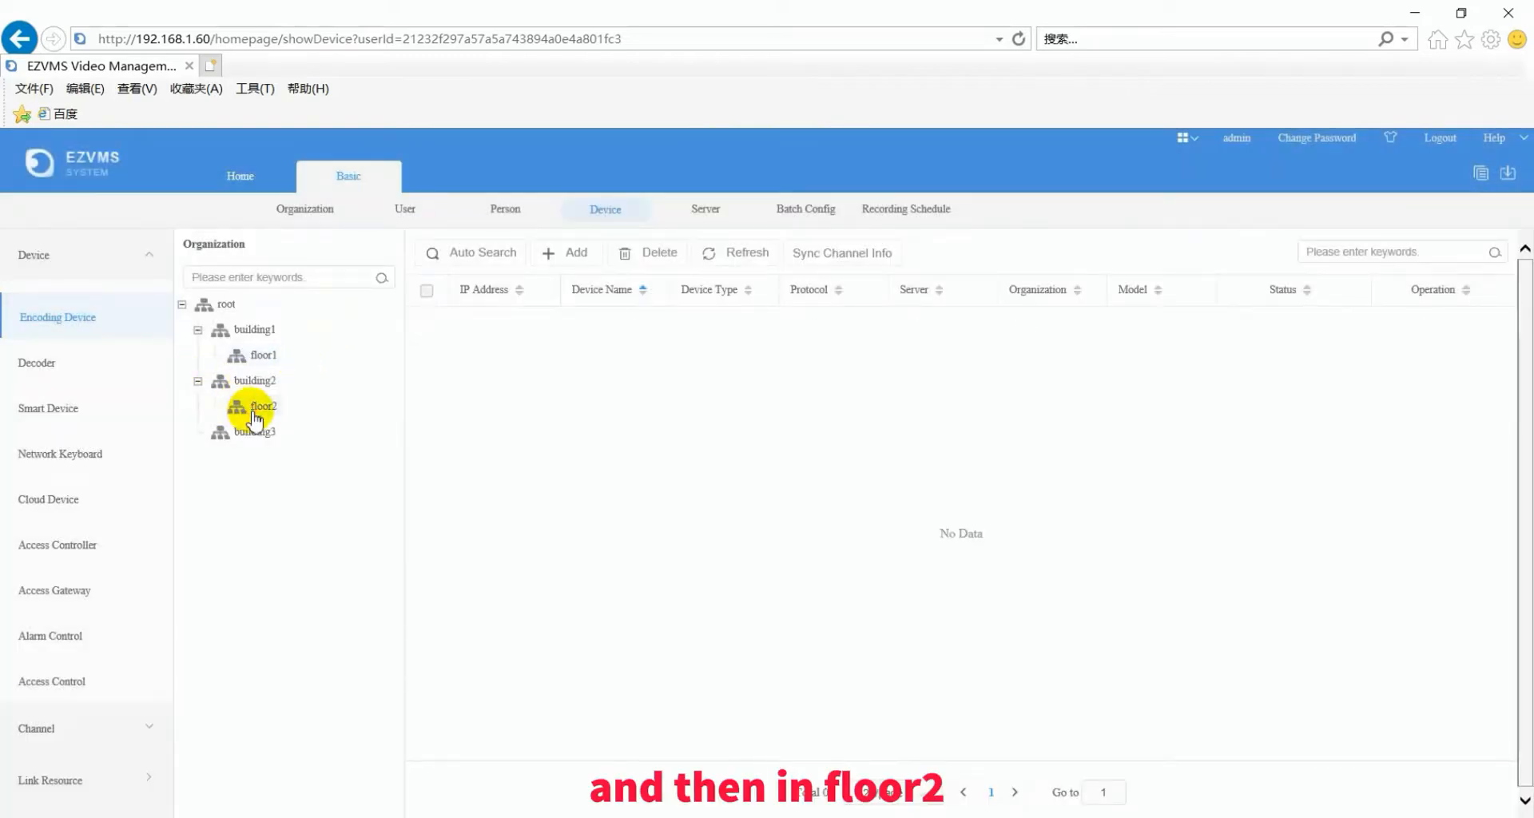
click(482, 254)
click(483, 257)
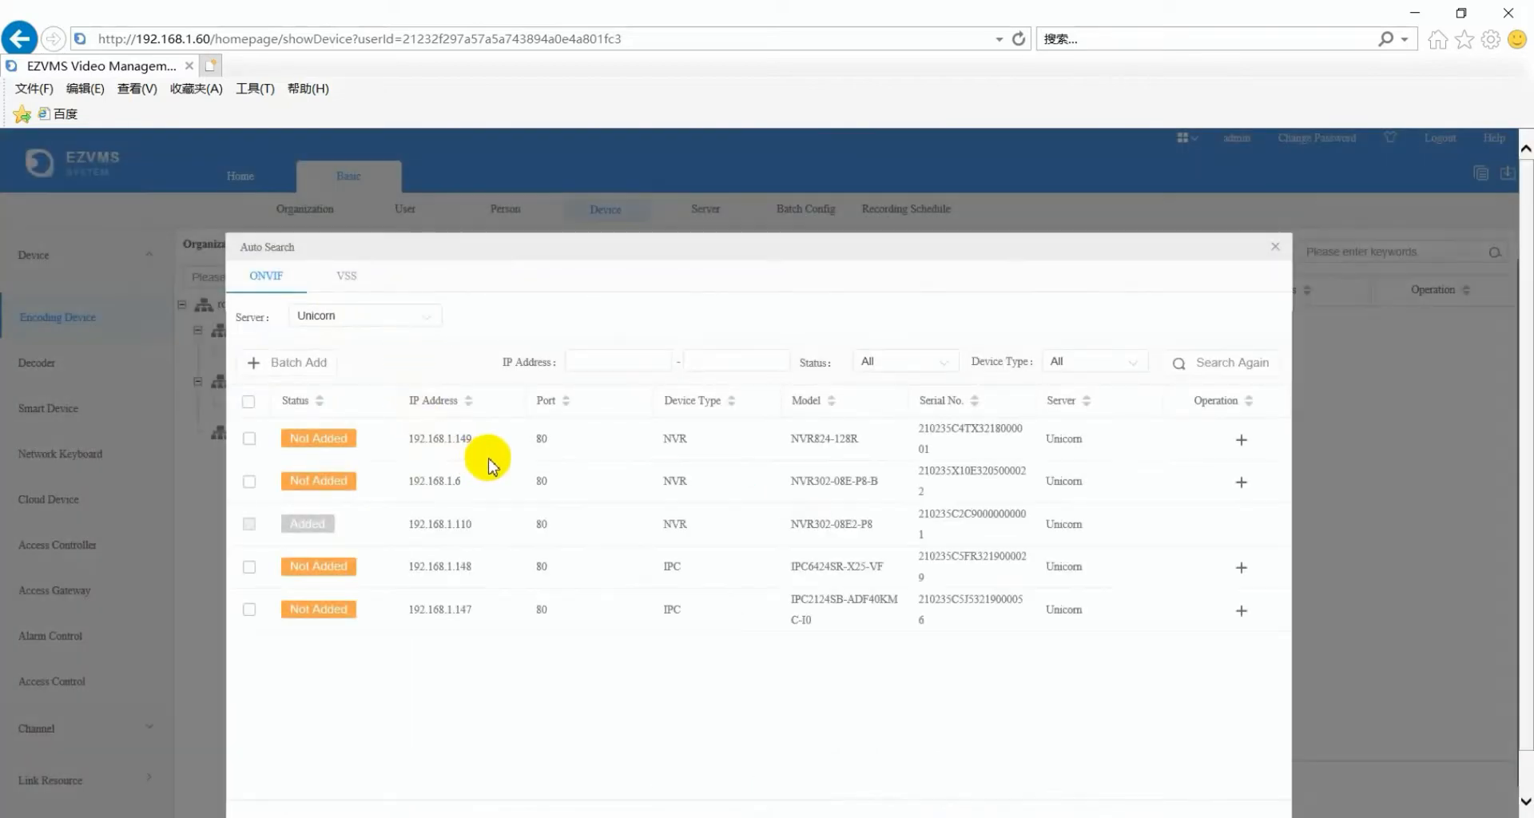
- Batch-add IPC cameras 192.168.1.147 and 192.168.1.148 to floor2 with their login credentials
click(250, 568)
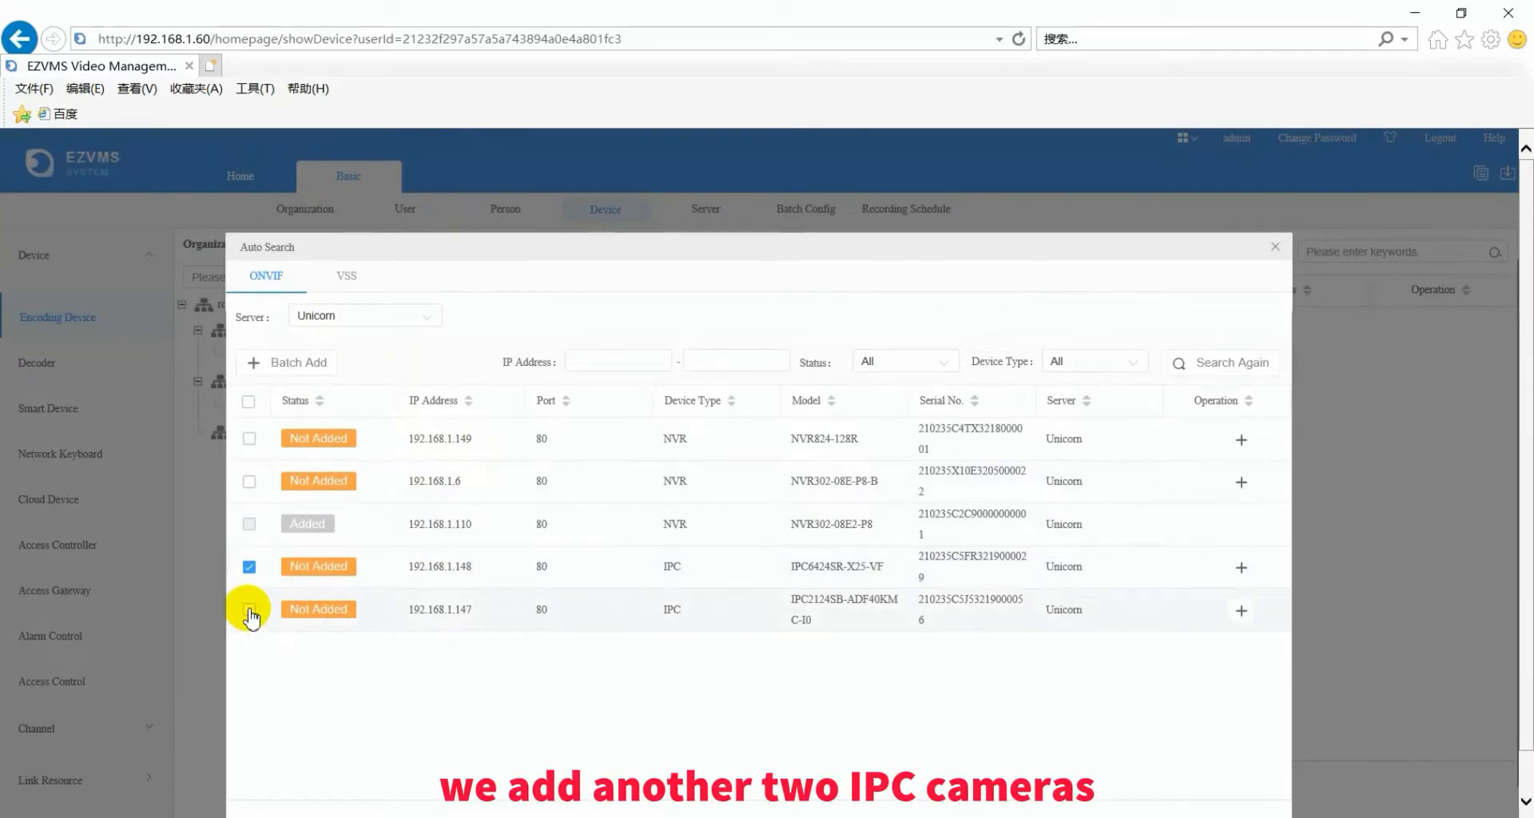
click(250, 612)
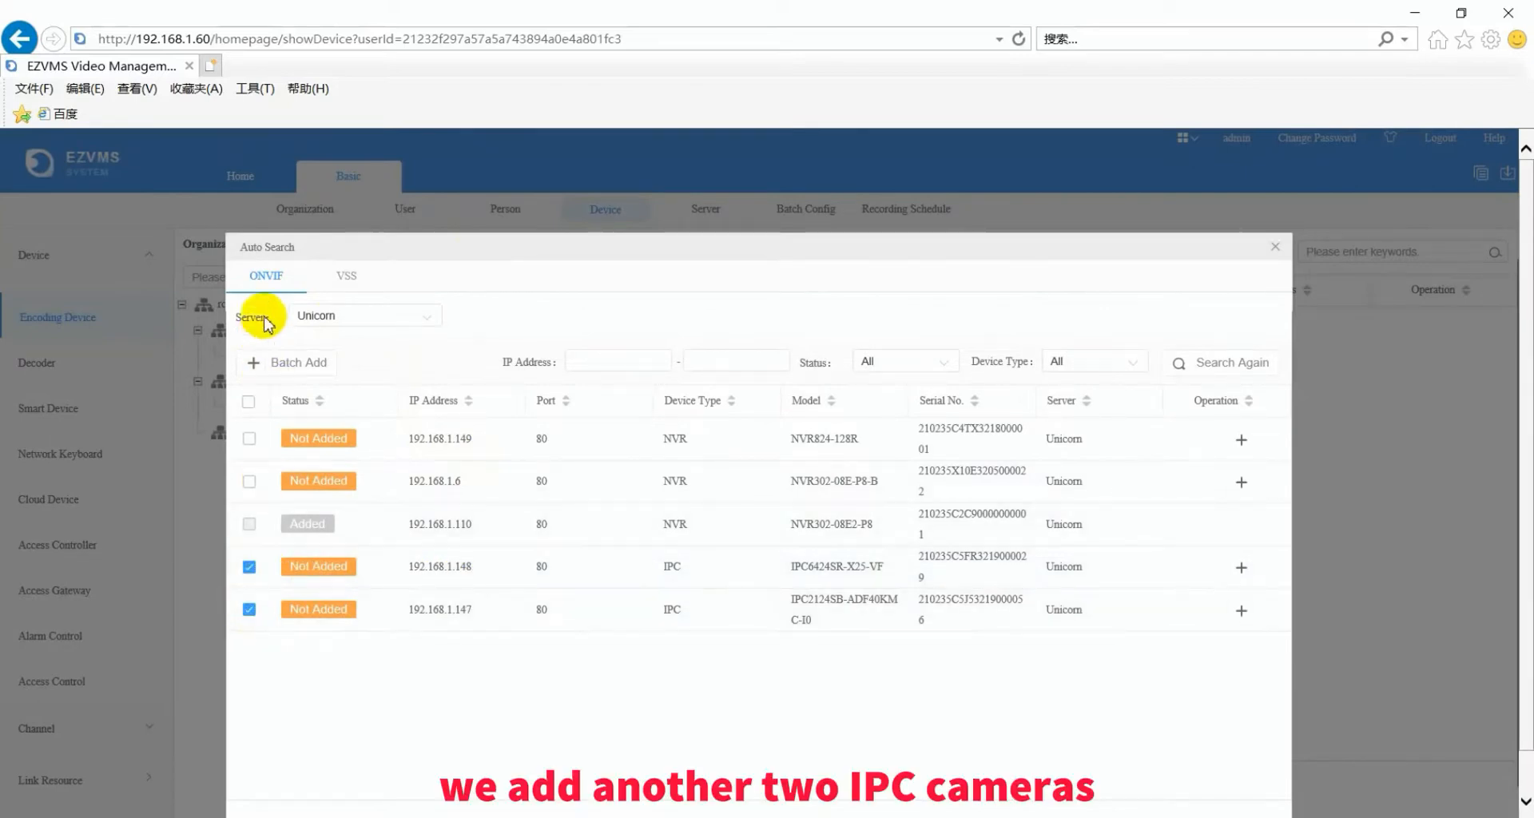
click(266, 363)
click(745, 441)
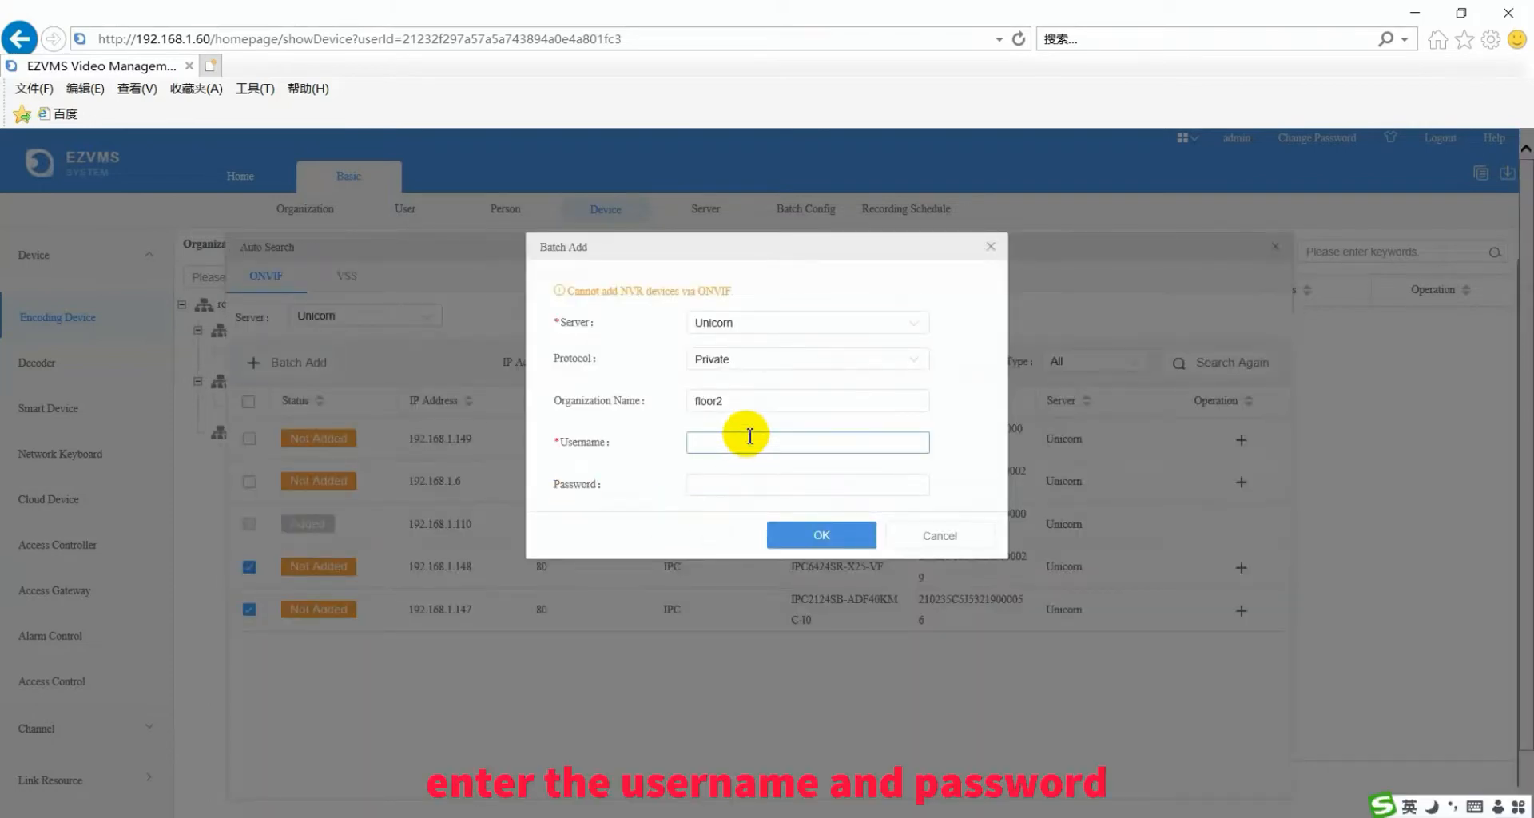
text(admin)
key(Tab)
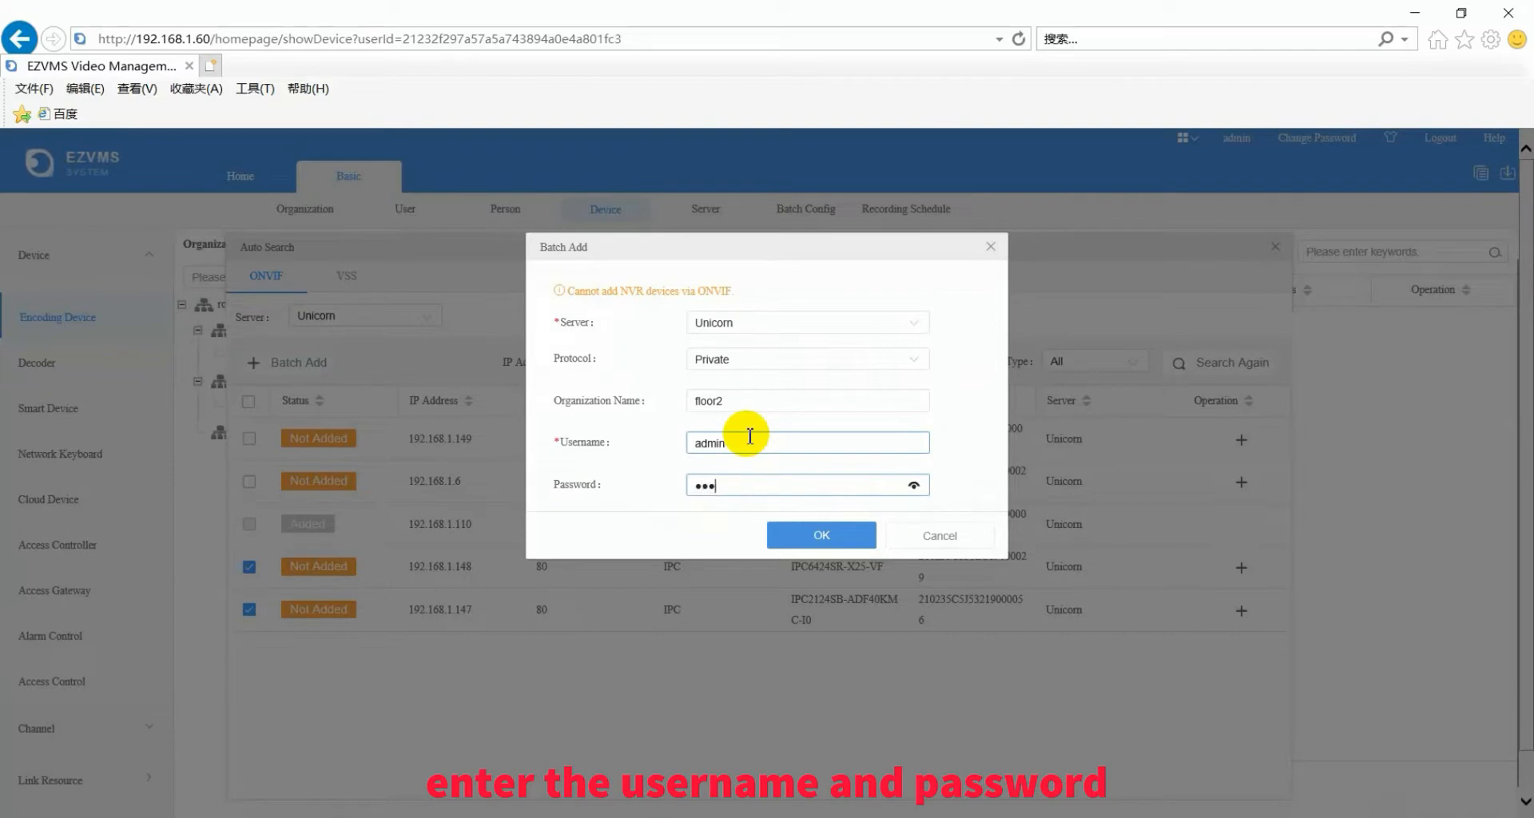
text(•••••••••)
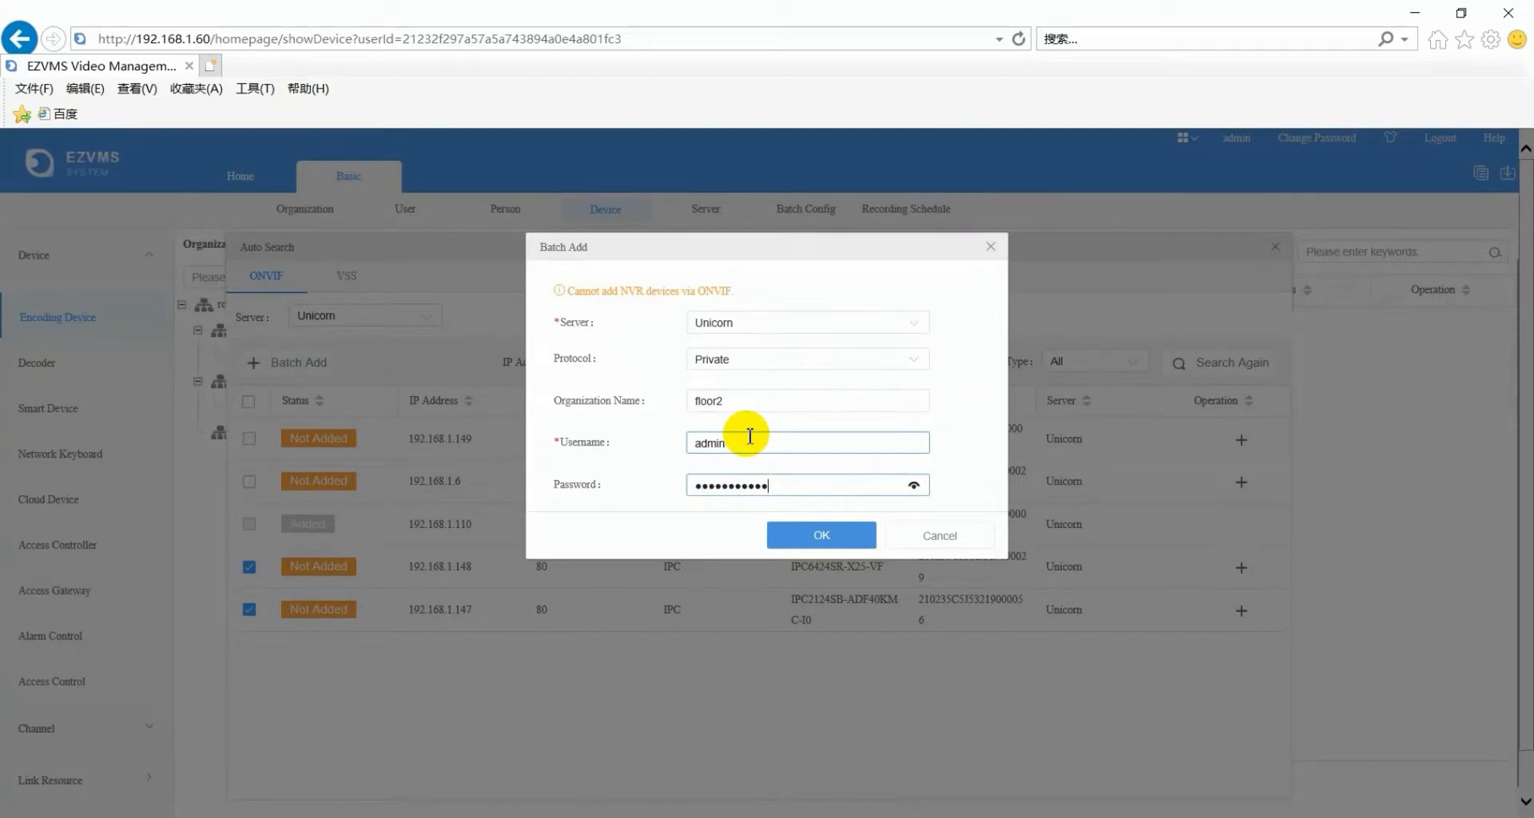
click(806, 532)
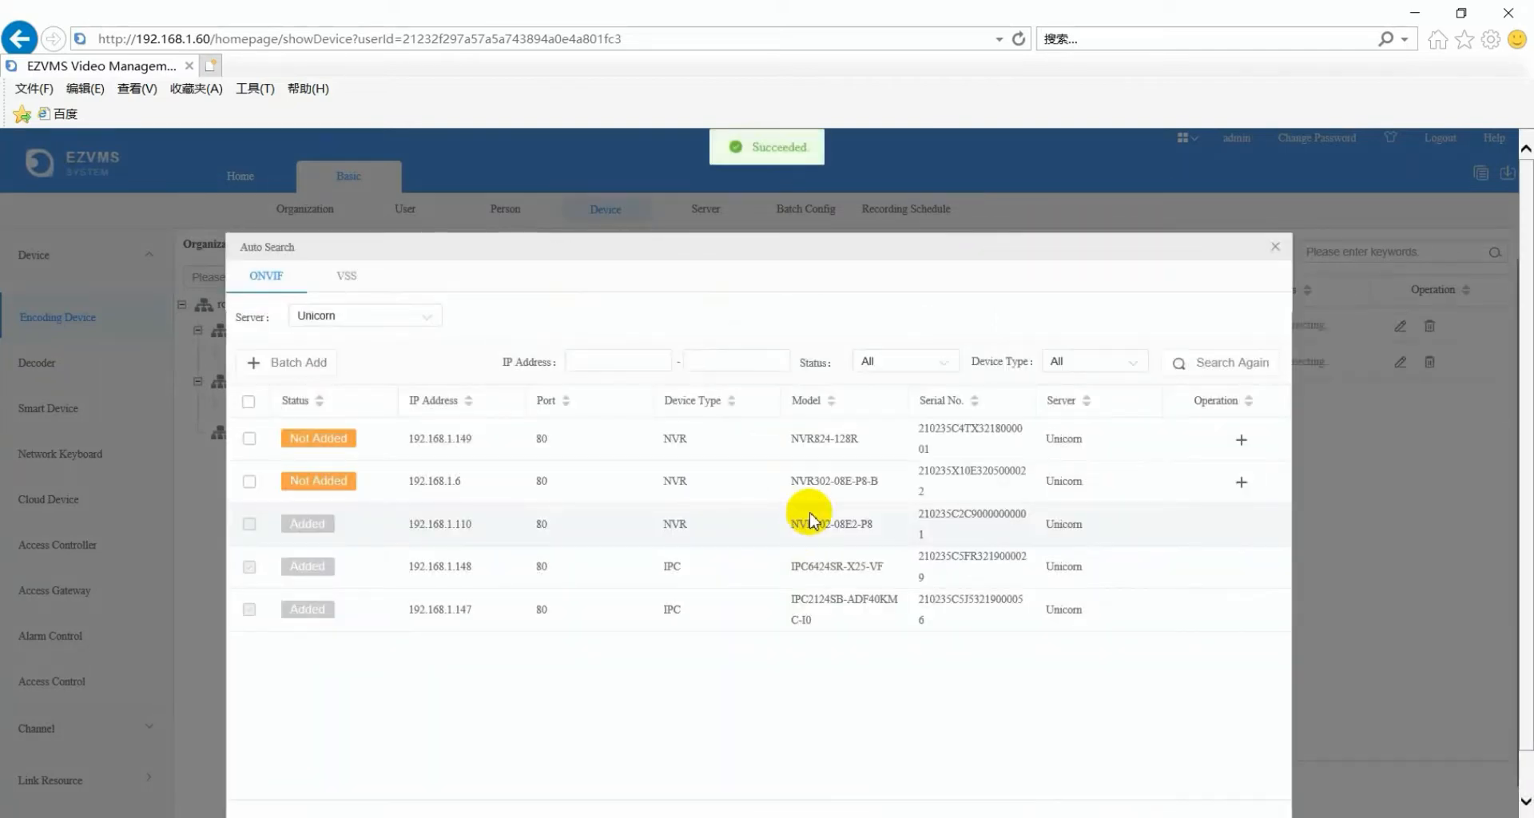
click(1275, 247)
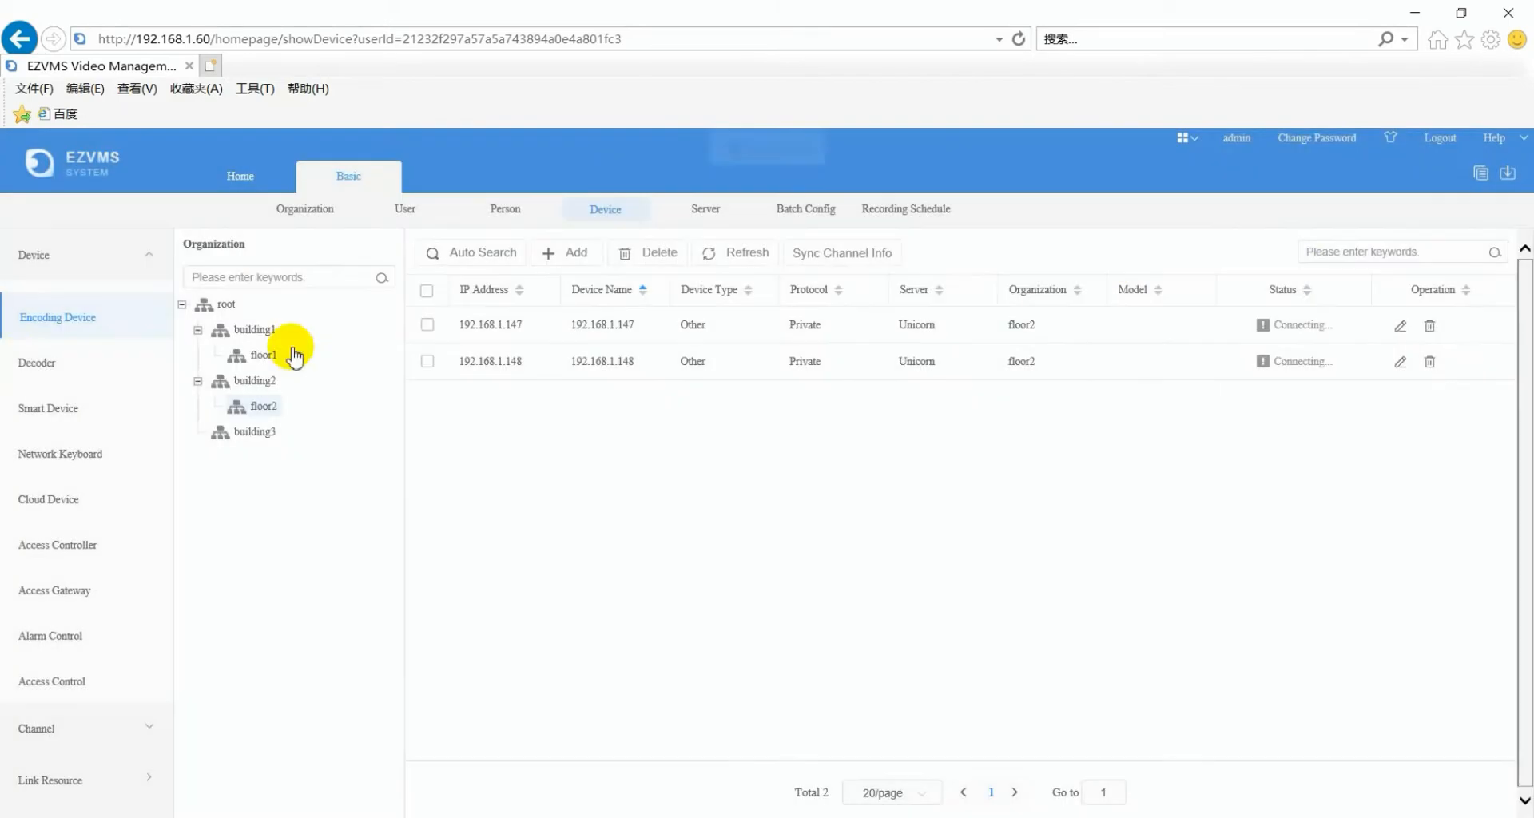
- Add decoder 192.168.1.14 under root via Auto Search, then switch to Smart Device
click(27, 369)
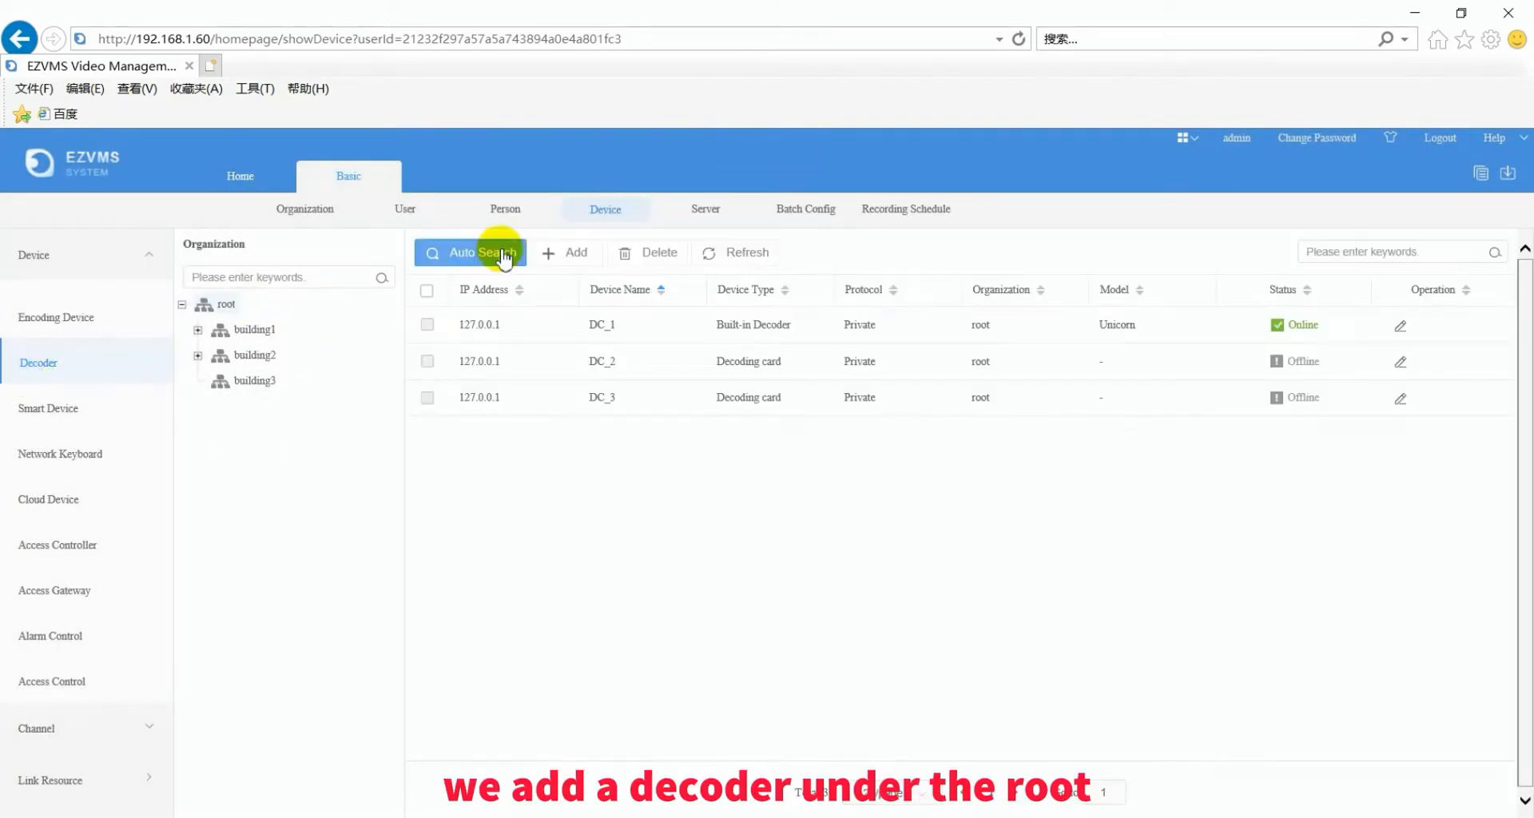
click(480, 253)
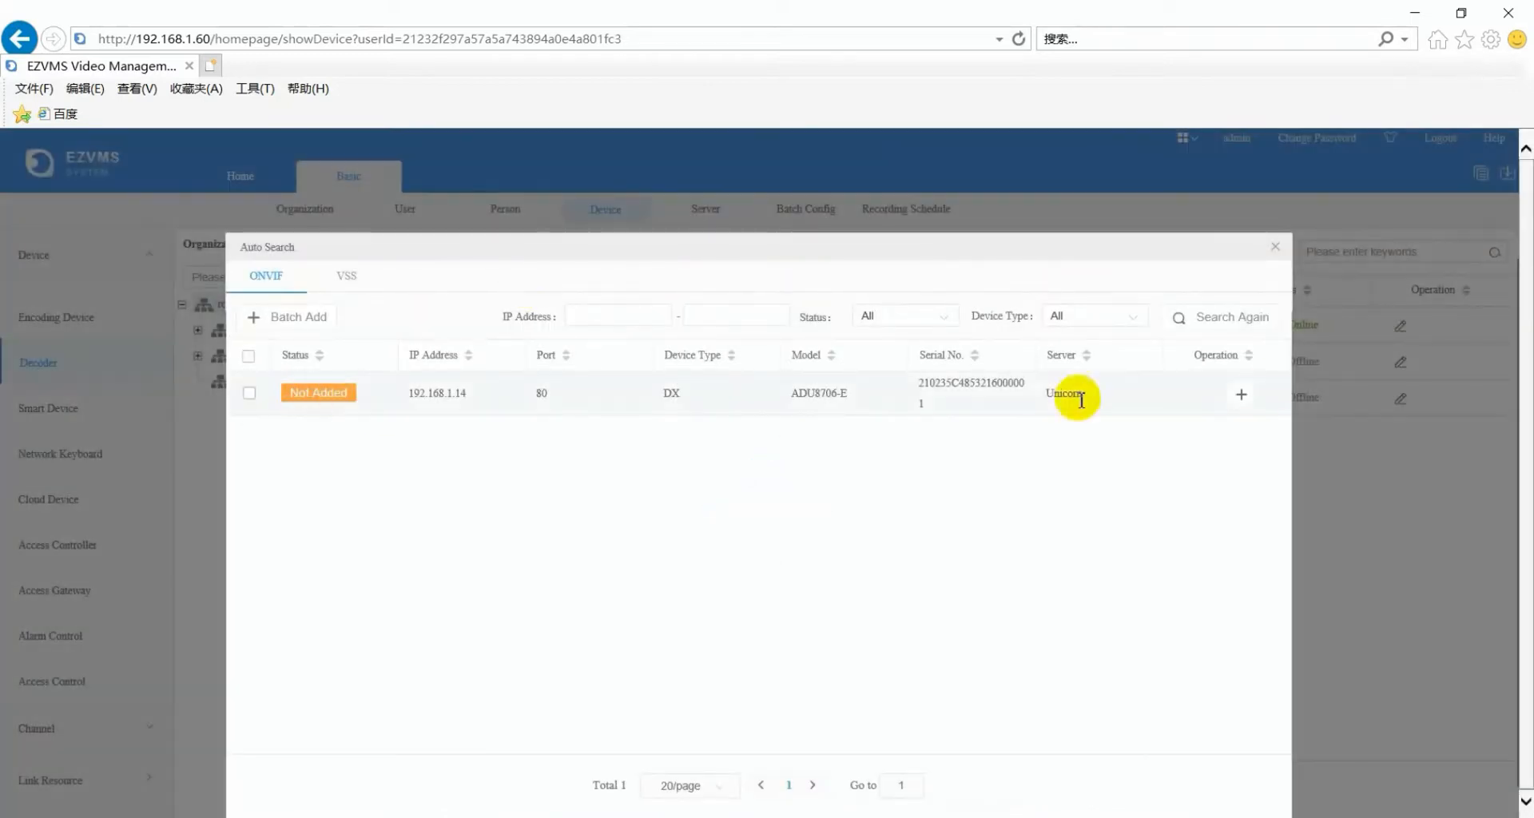
click(1240, 395)
click(751, 539)
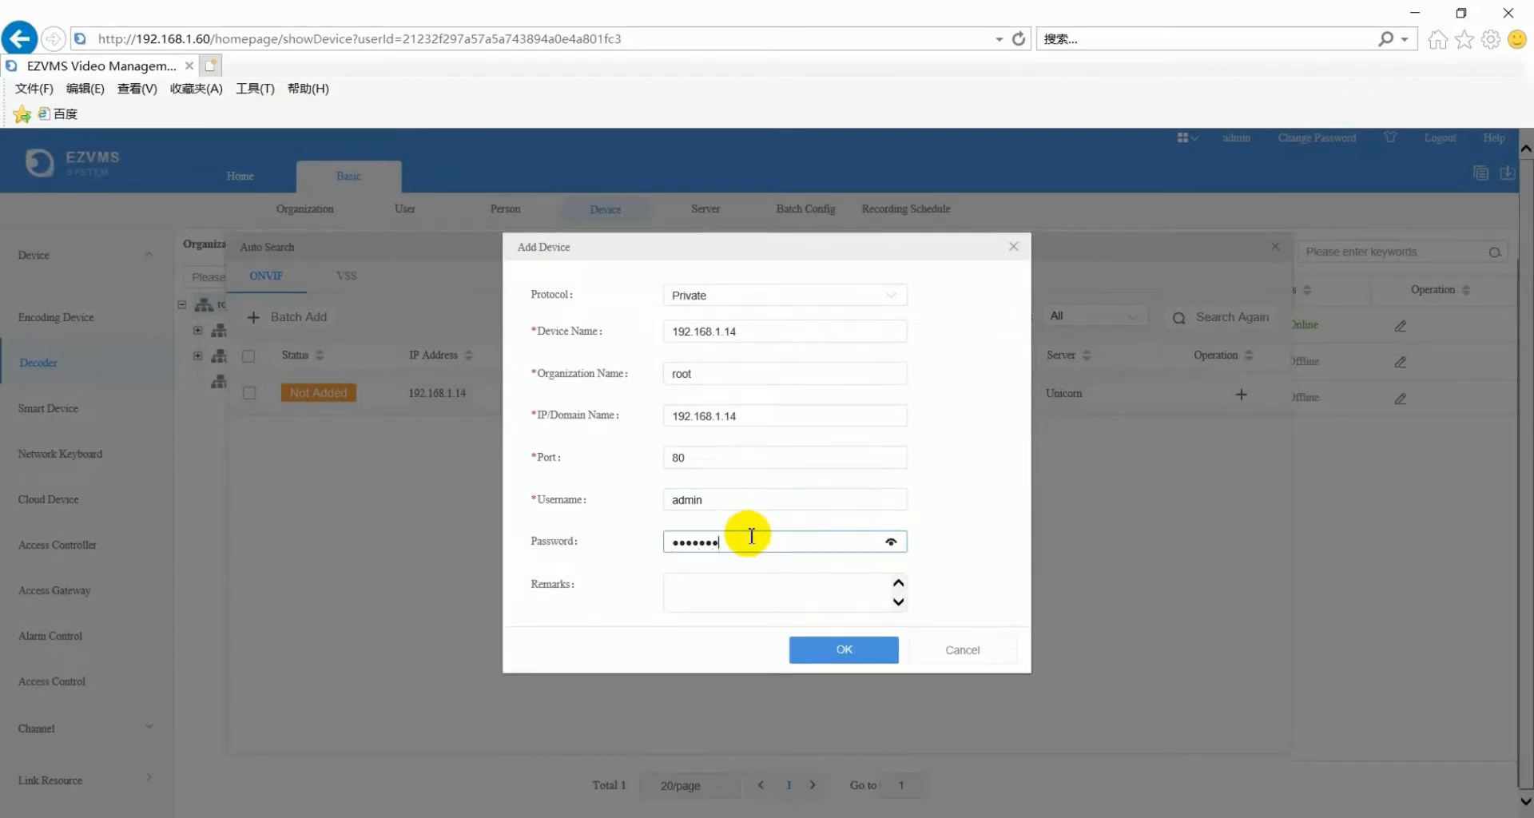
click(881, 647)
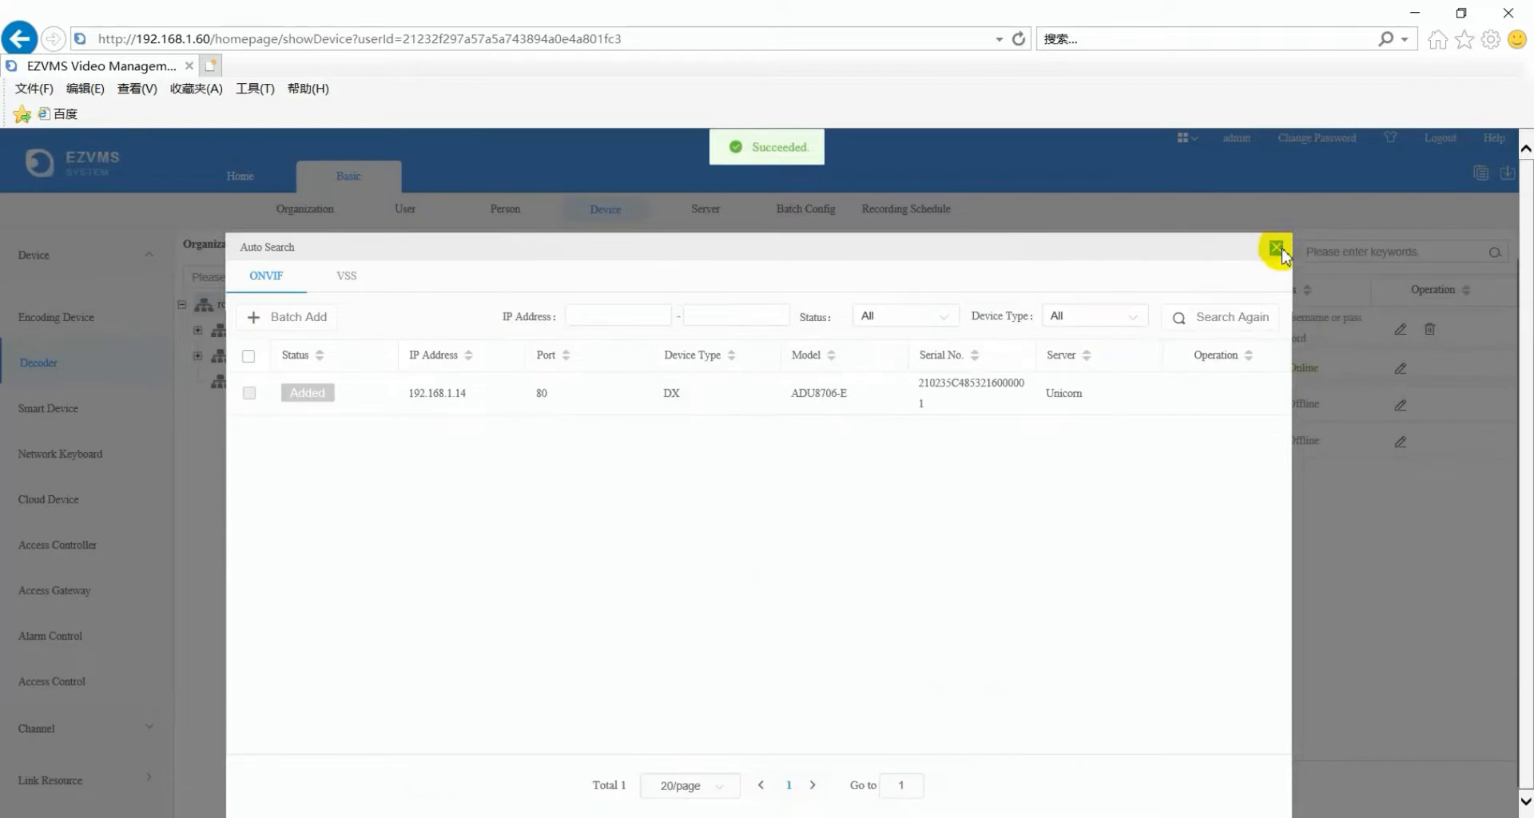
click(1277, 249)
click(44, 417)
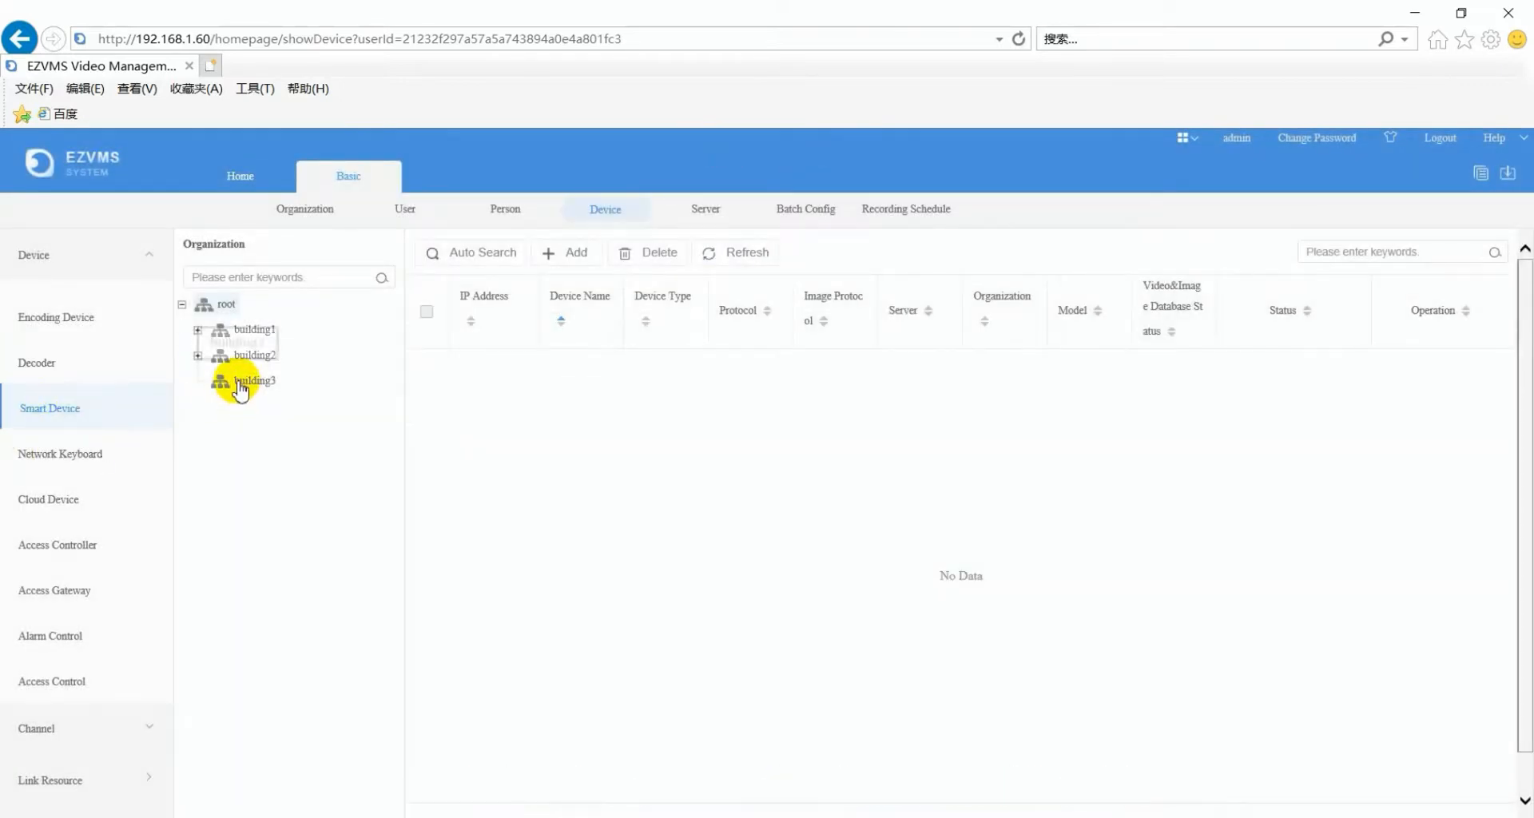
- Add the NVR at 192.168.1.149 to building3 as a smart device, entering its password
click(248, 381)
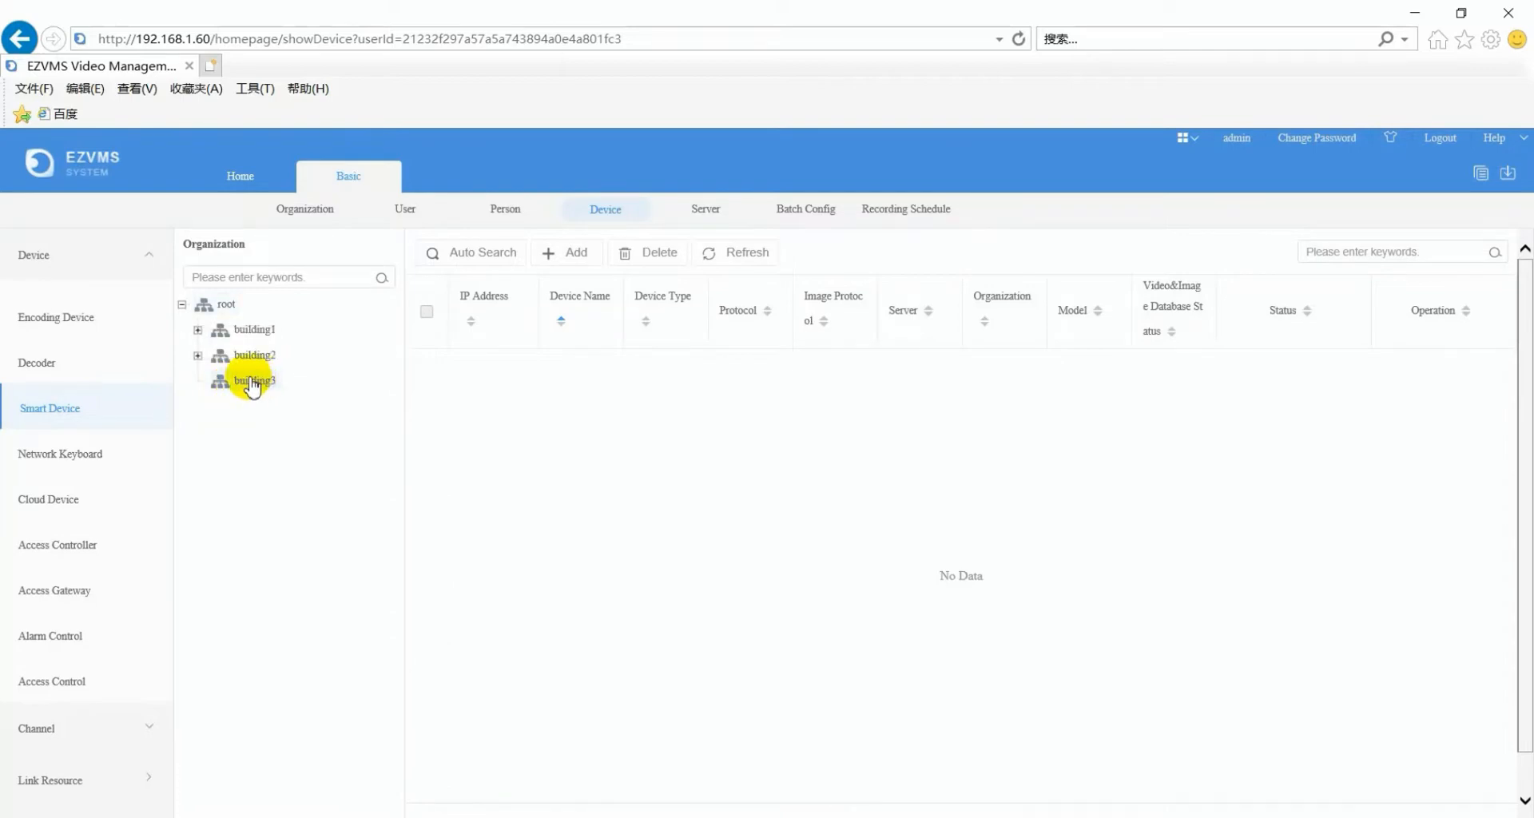
click(497, 258)
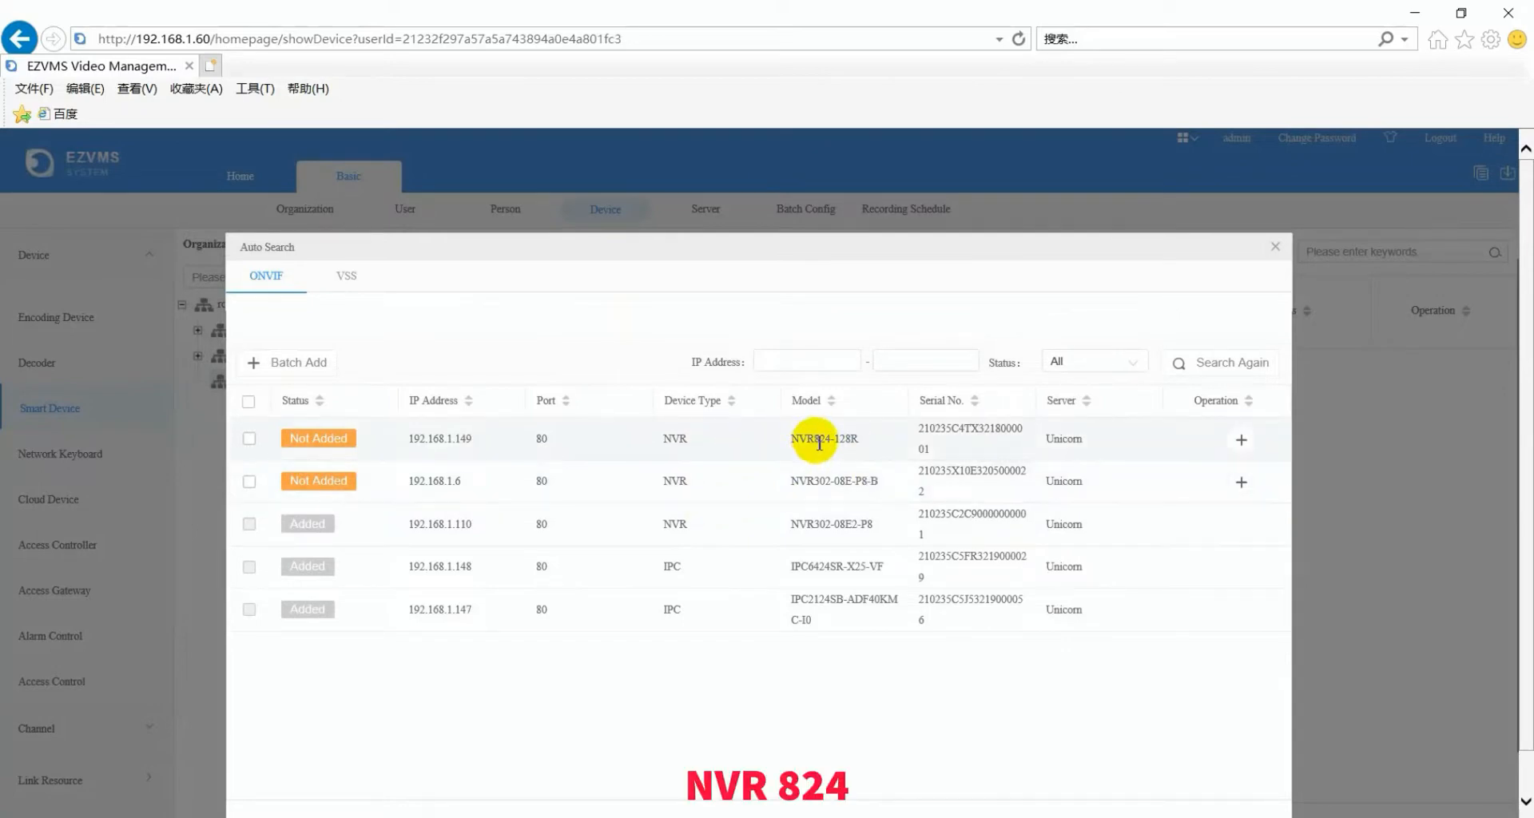
click(1240, 440)
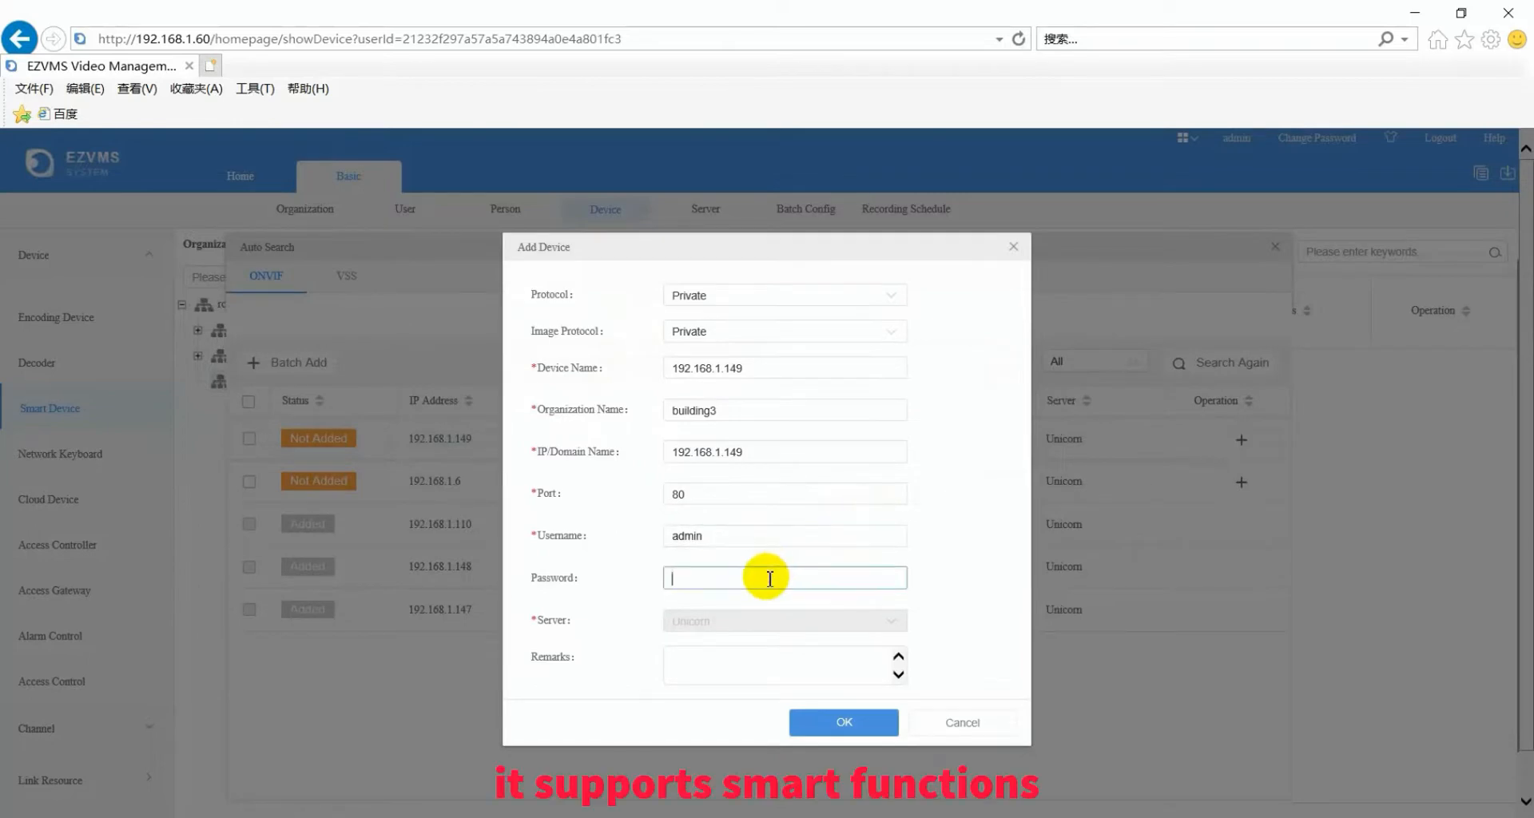
text(a)
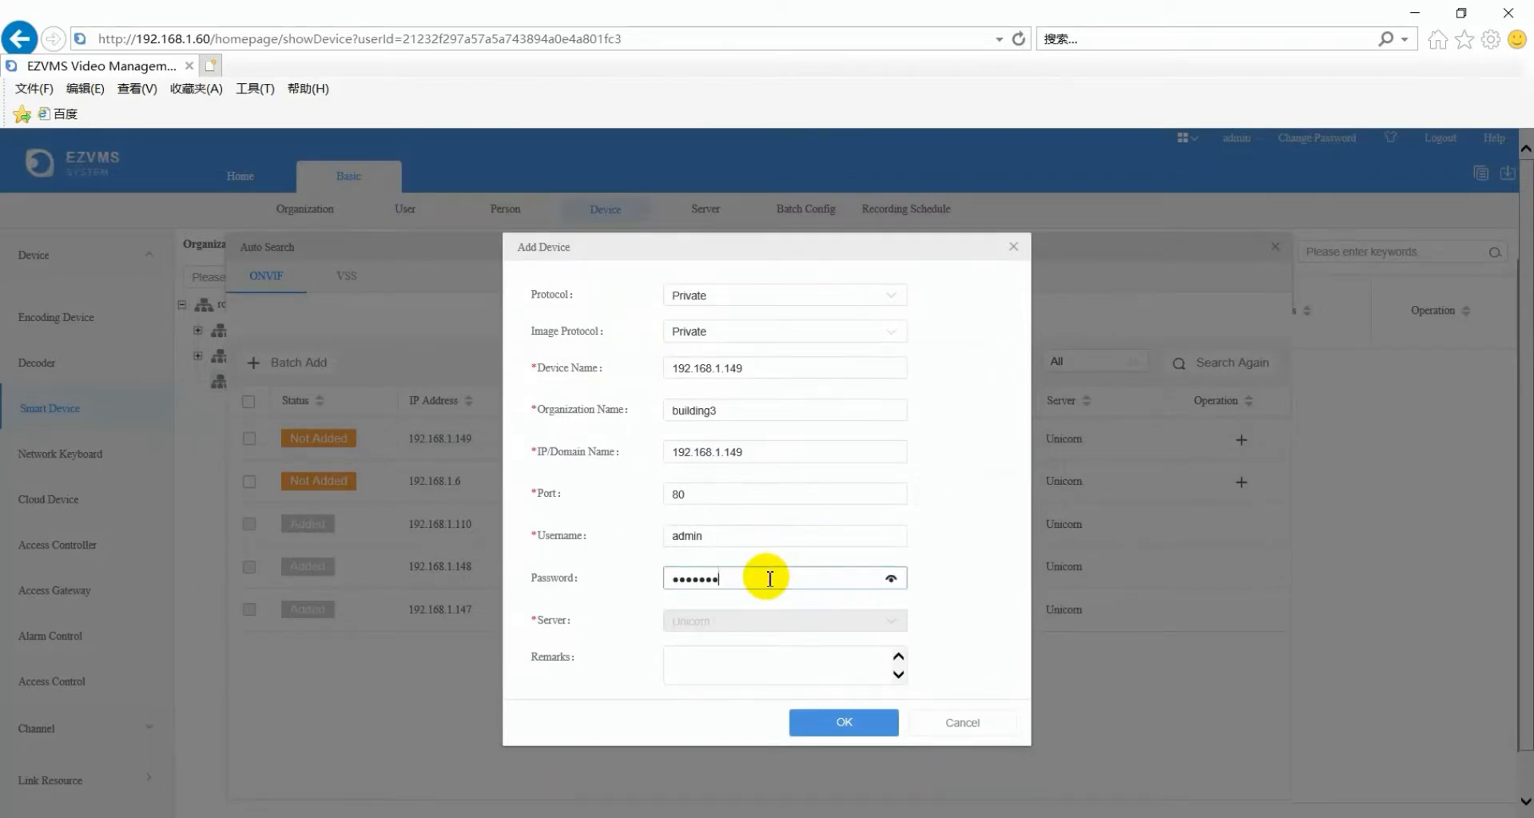
click(831, 722)
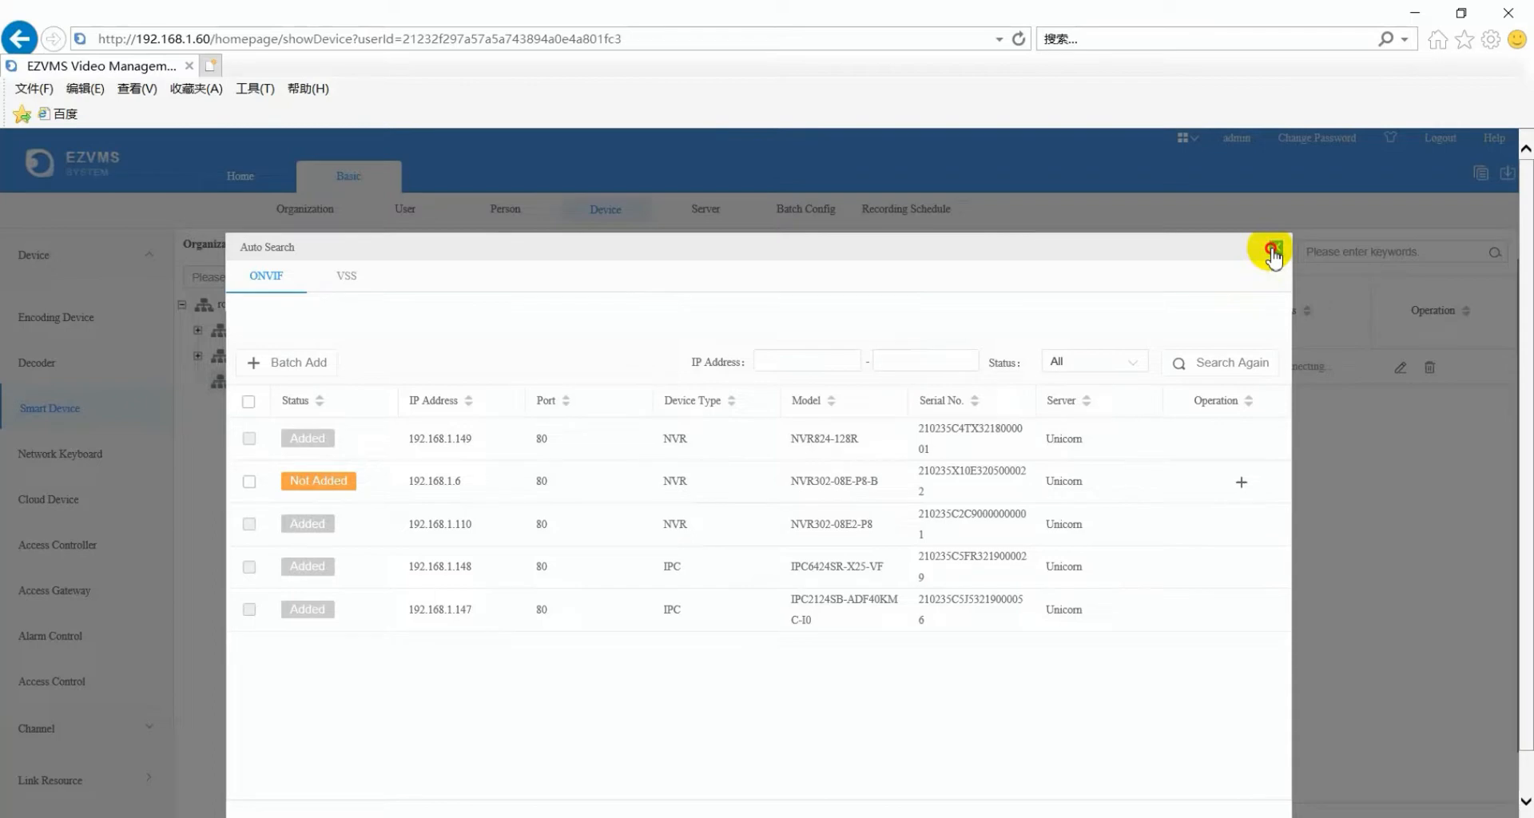
click(1275, 249)
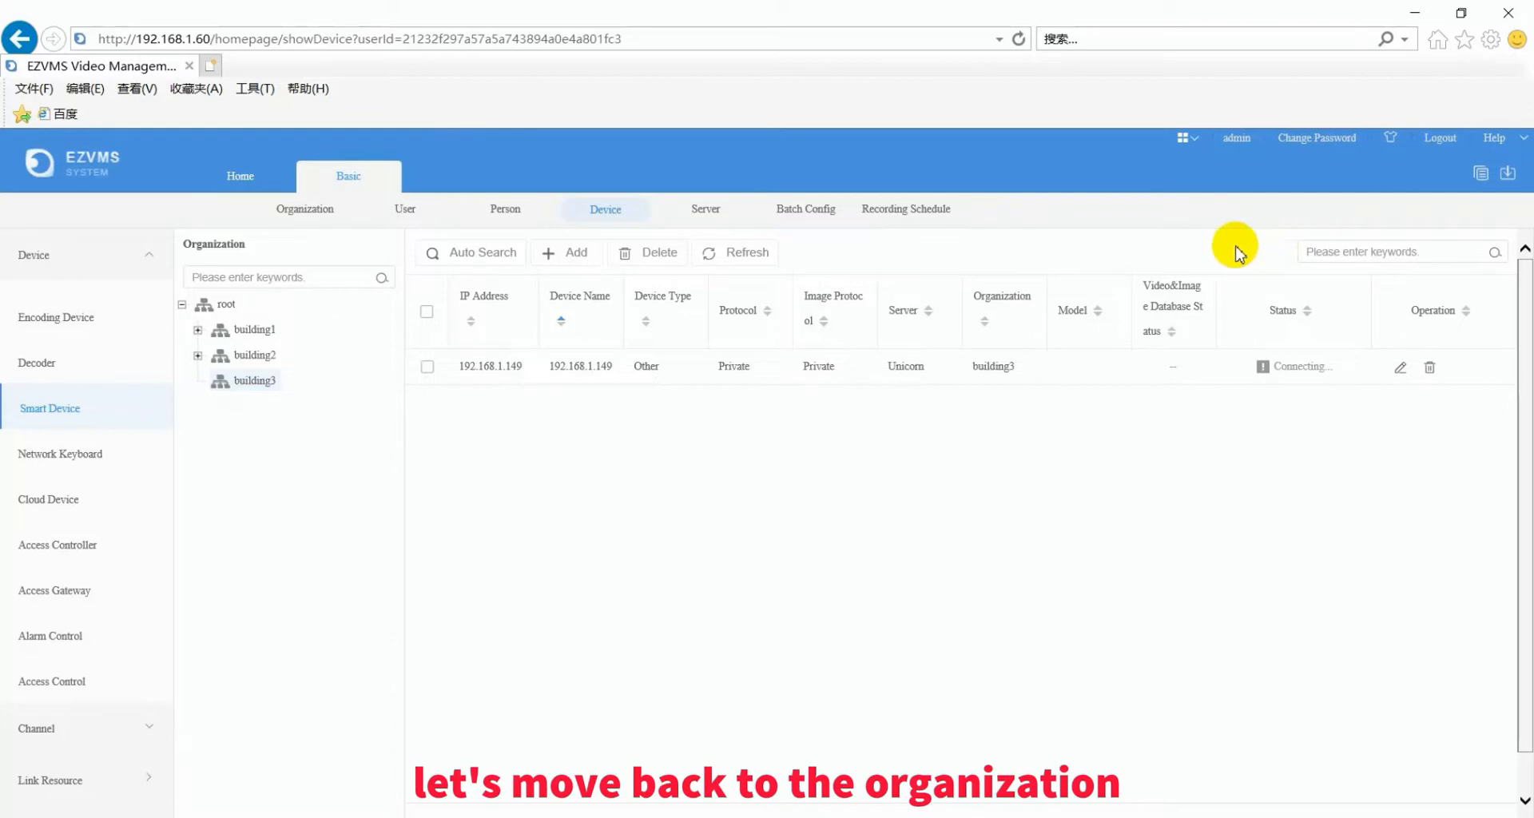
- Create custom organization customroot with sub-organizations part1 and part2
click(300, 214)
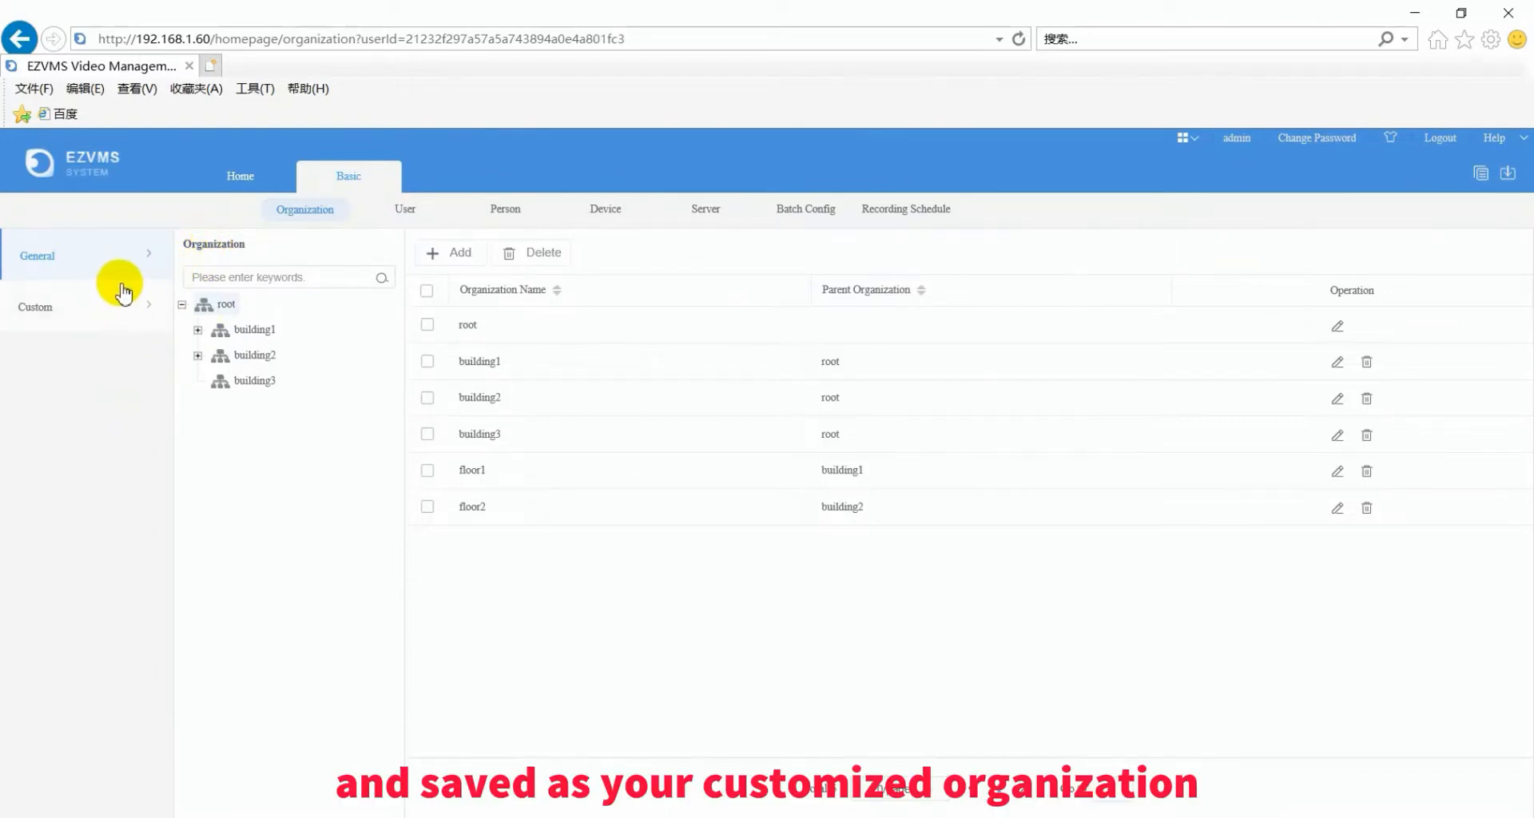
click(78, 311)
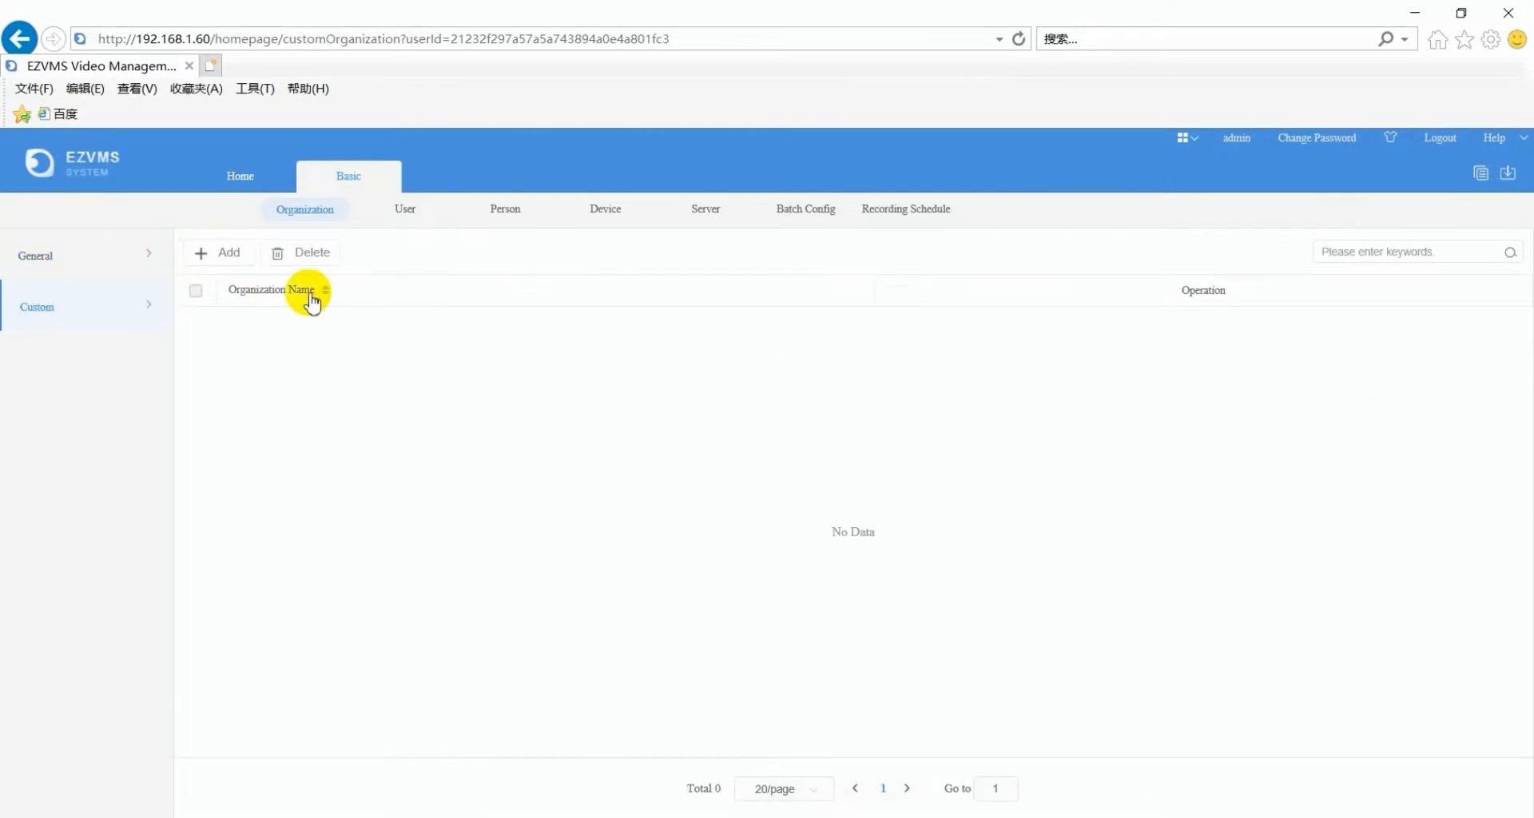
click(232, 256)
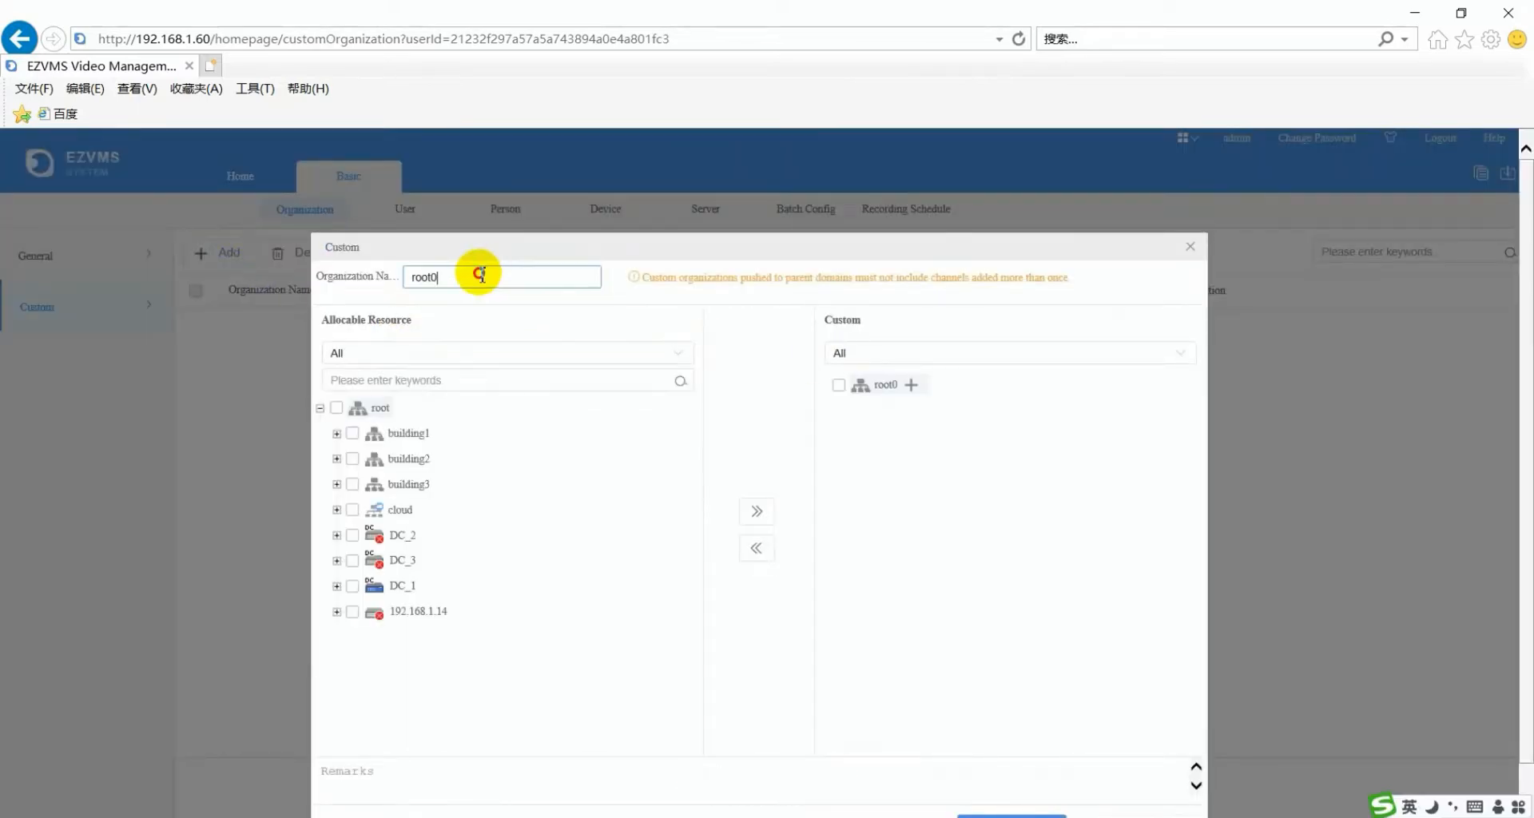
drag(479, 277, 399, 277)
text(customr)
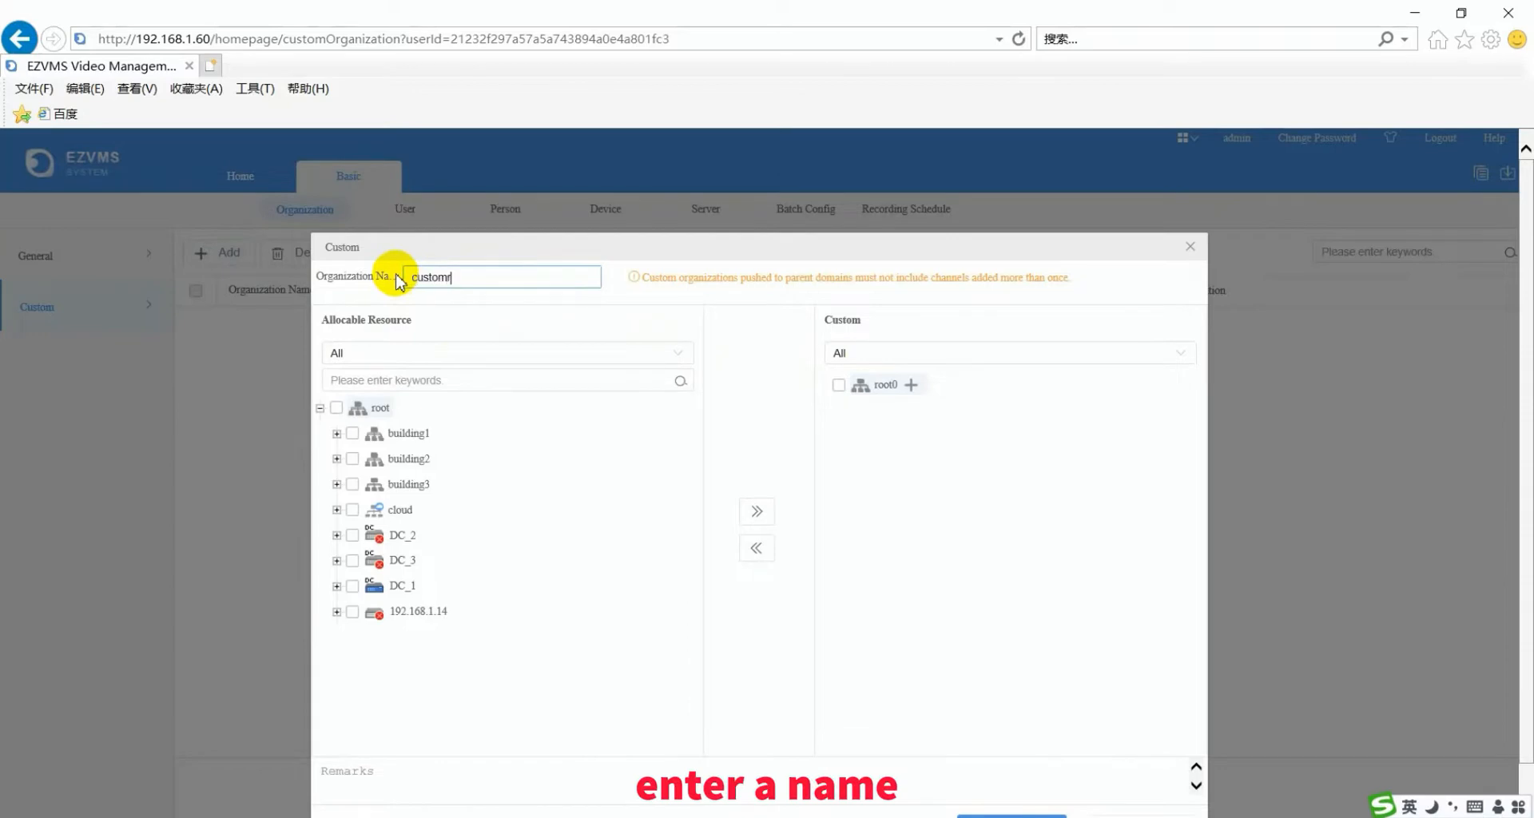
text(oot)
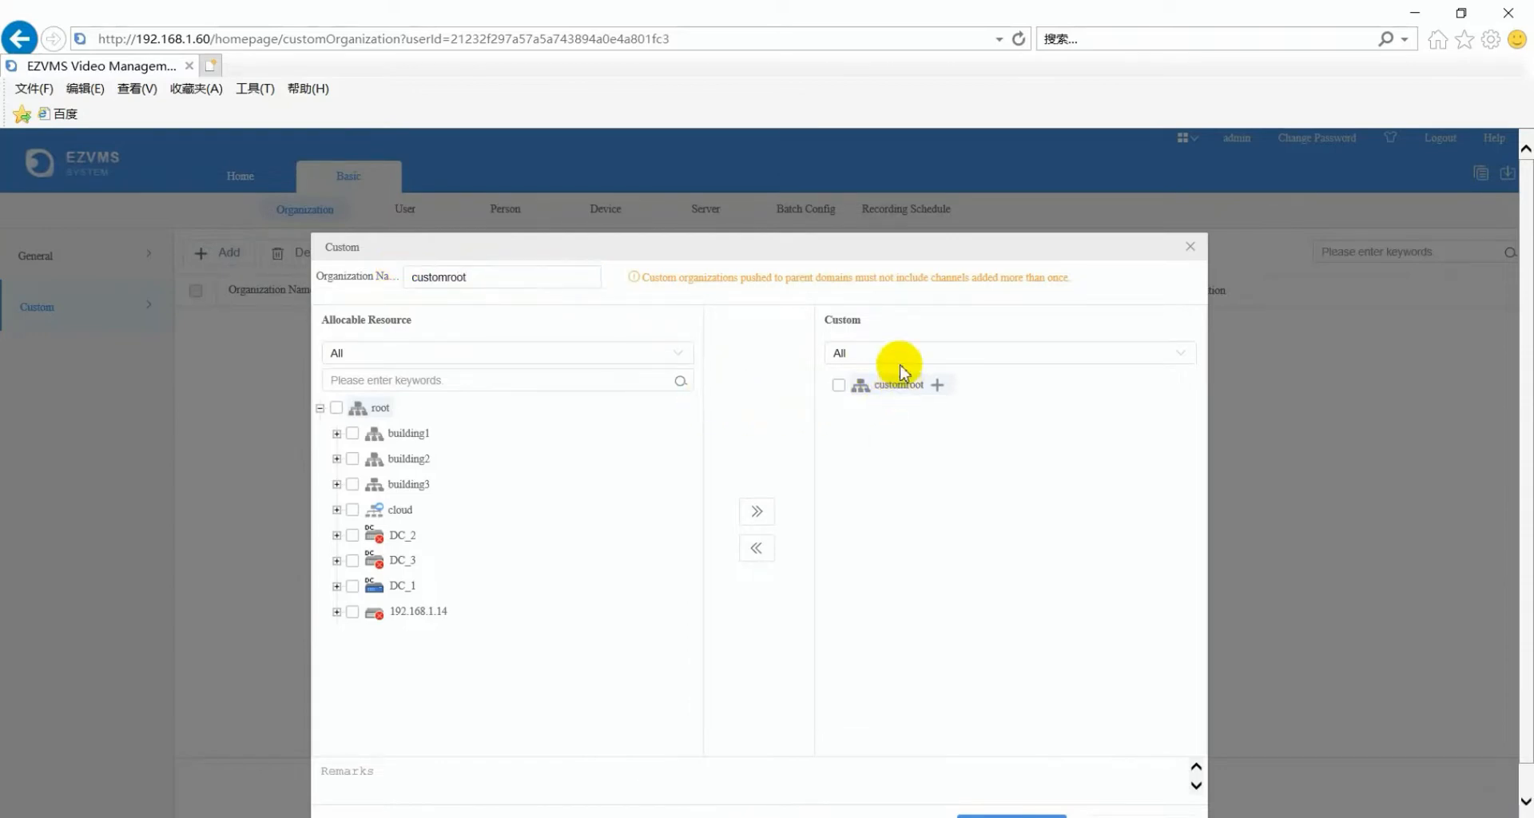
click(937, 384)
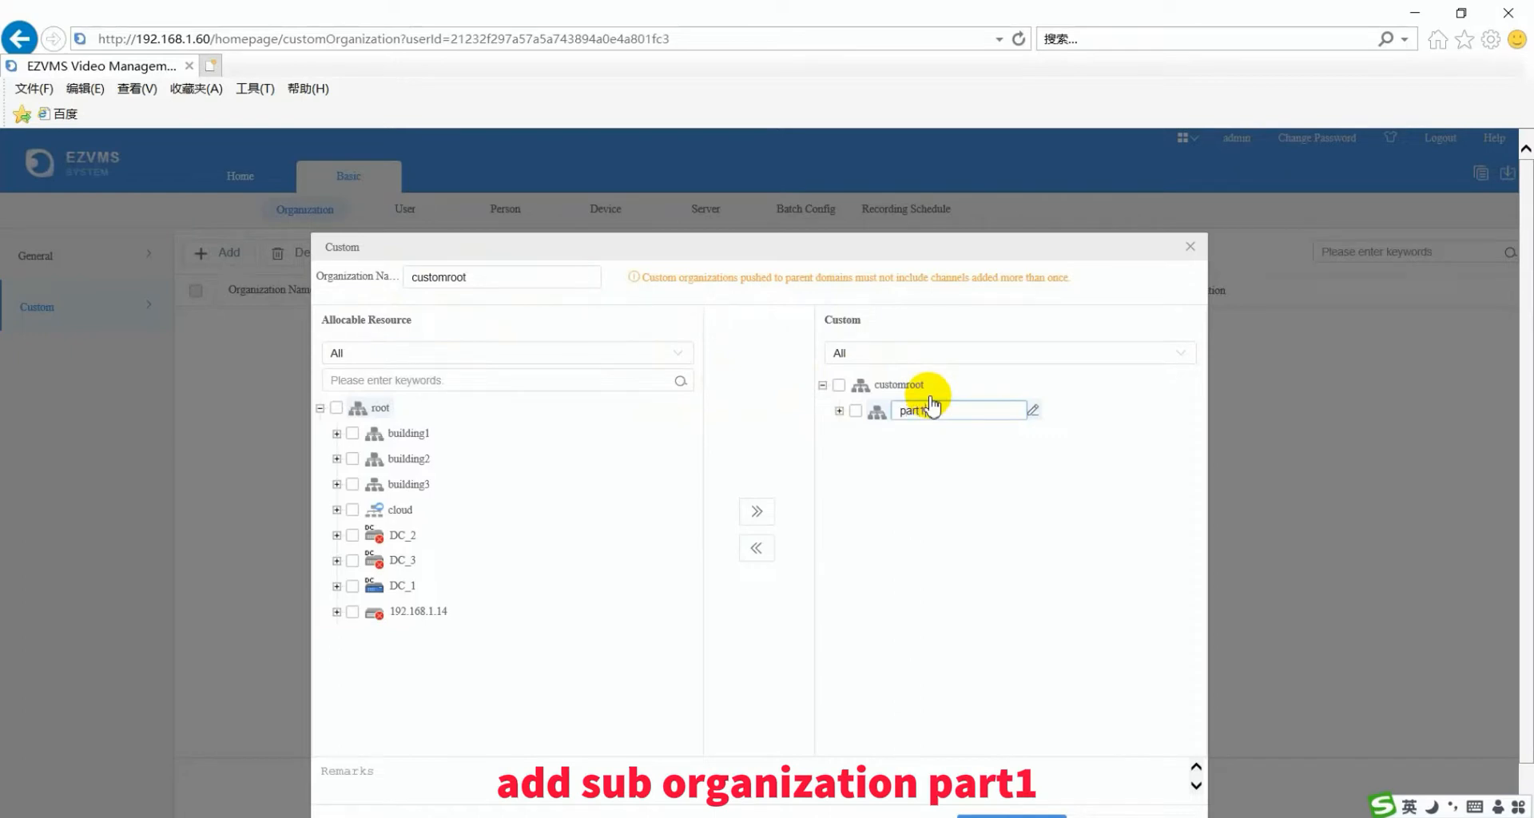
text(part1)
click(884, 444)
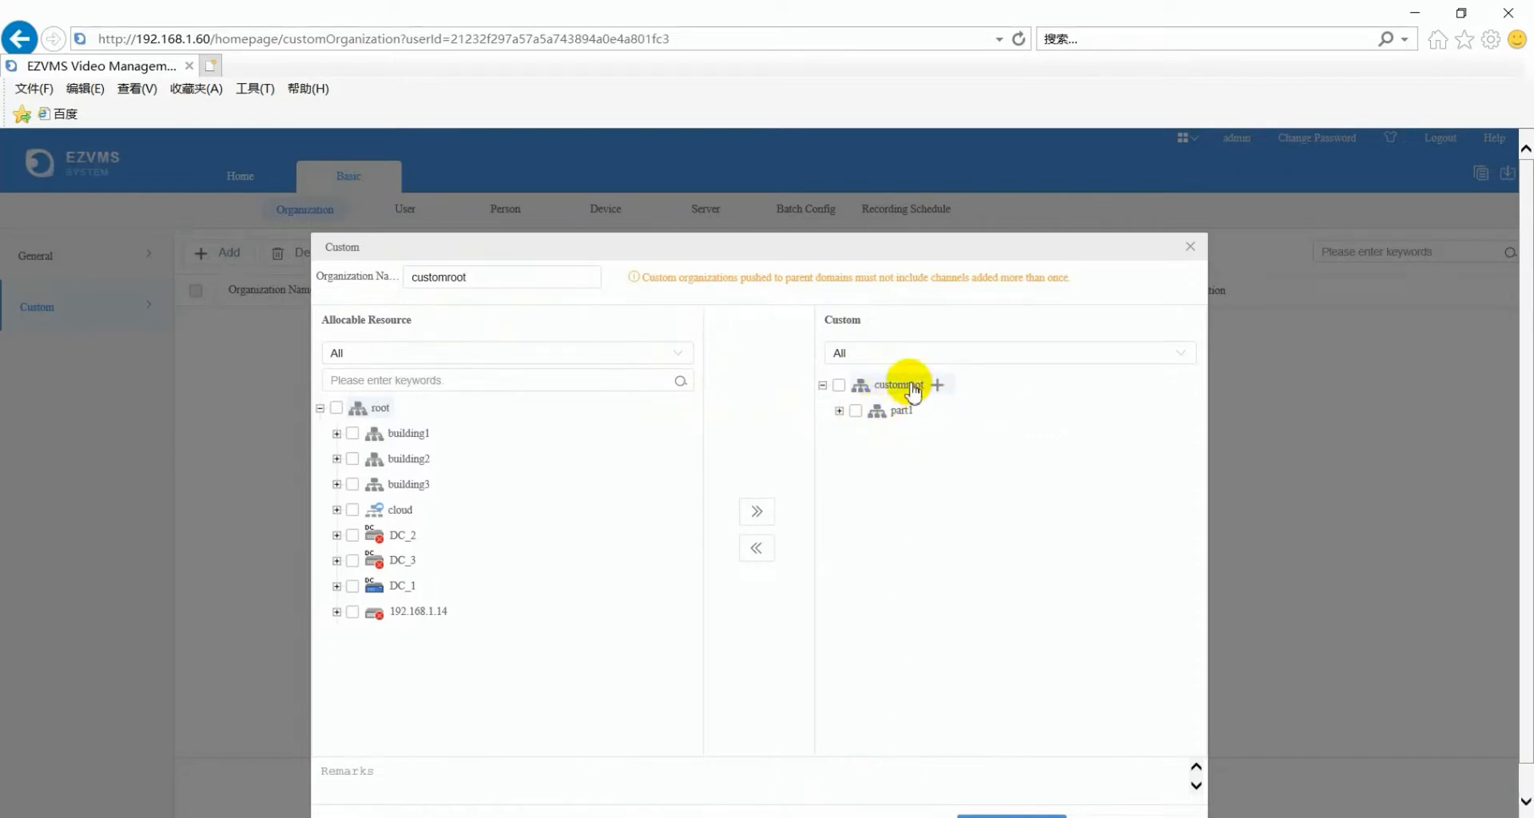
click(935, 385)
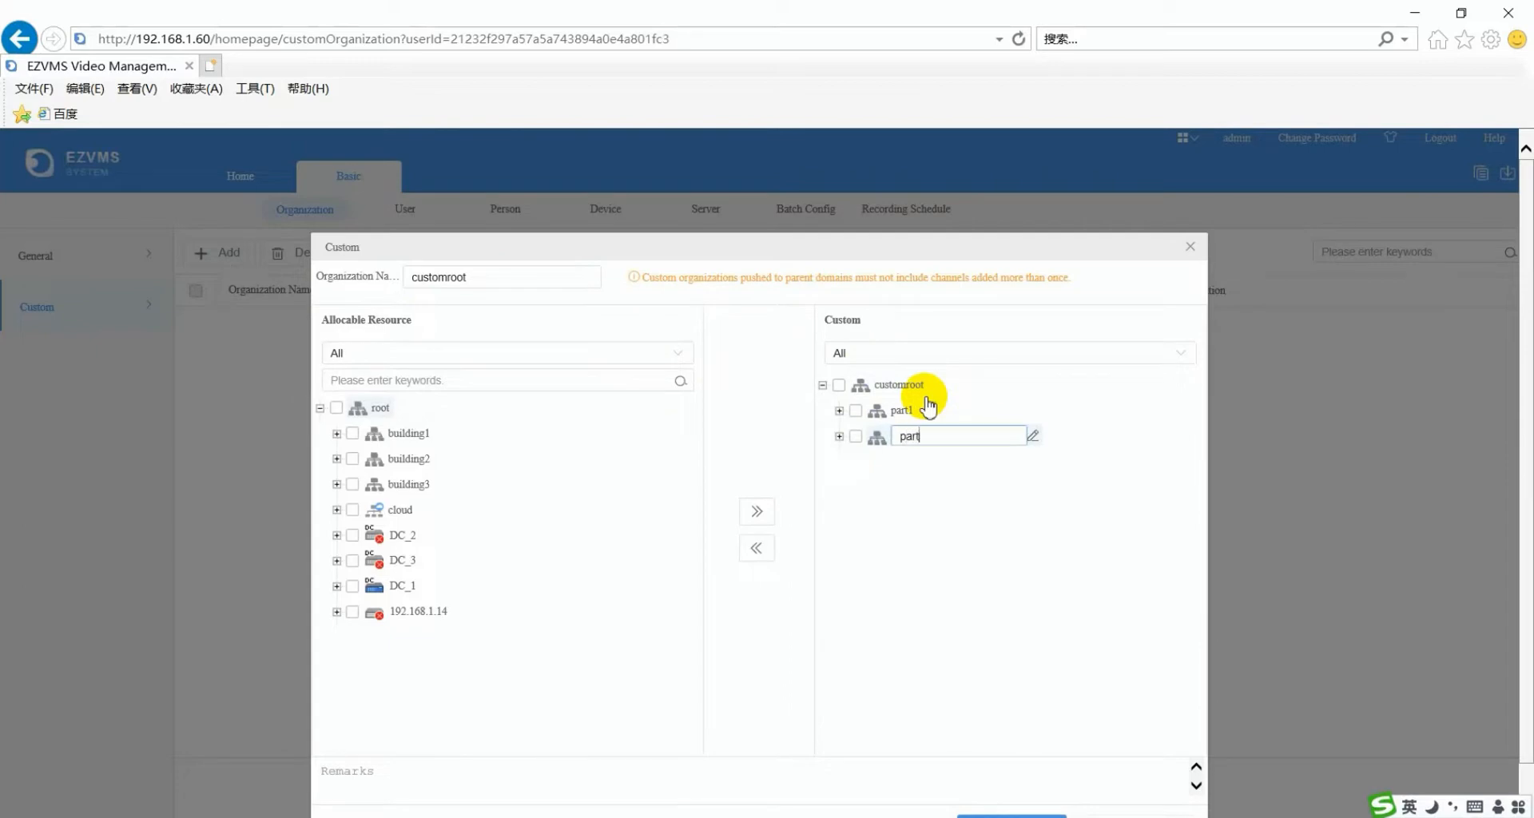
click(756, 429)
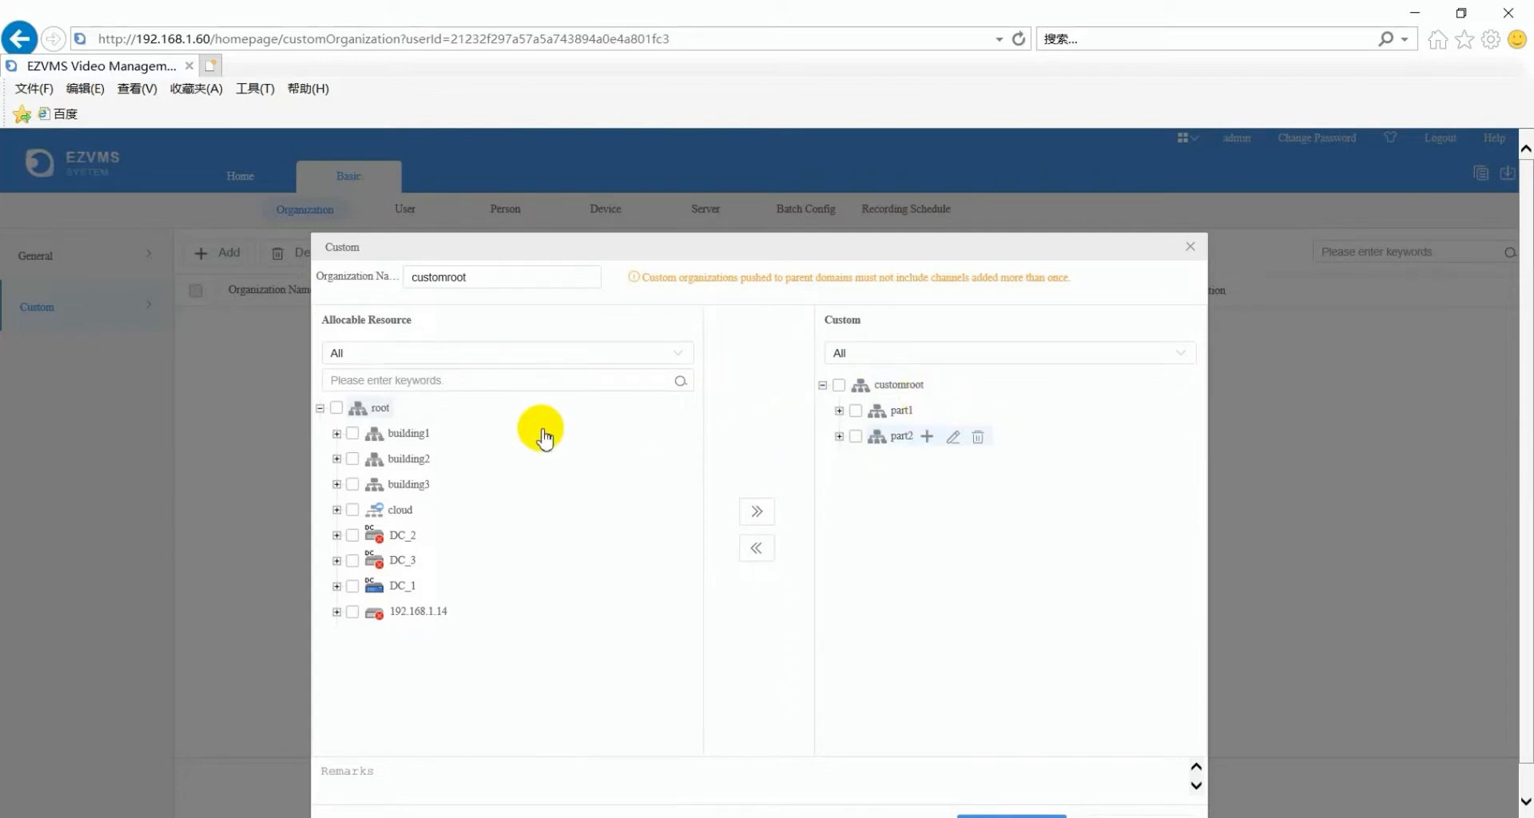
- Move channel 192.168.1.149_V_002 from building3's NVR into part1
click(336, 484)
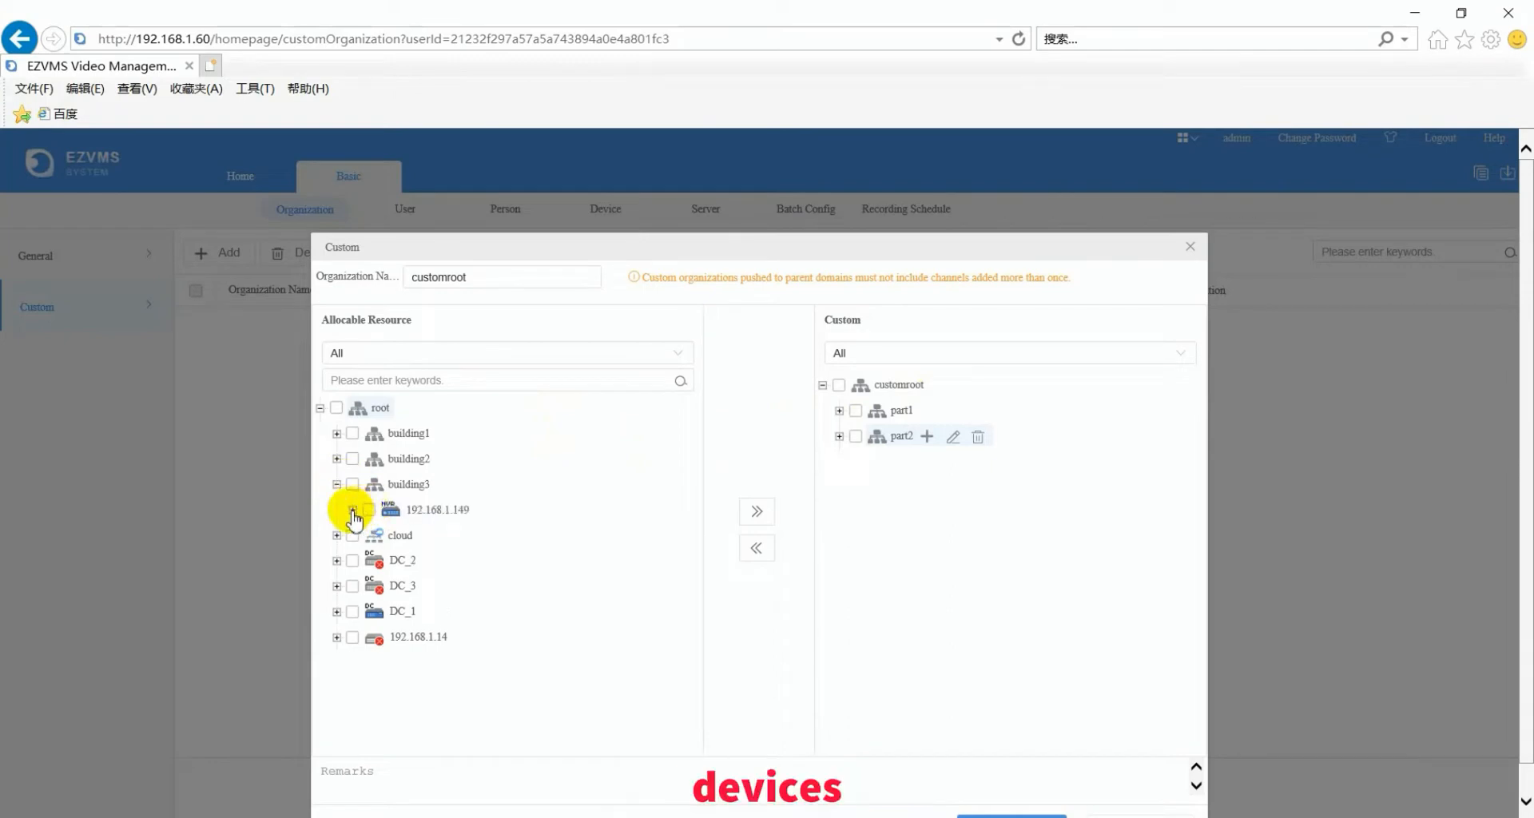
click(353, 510)
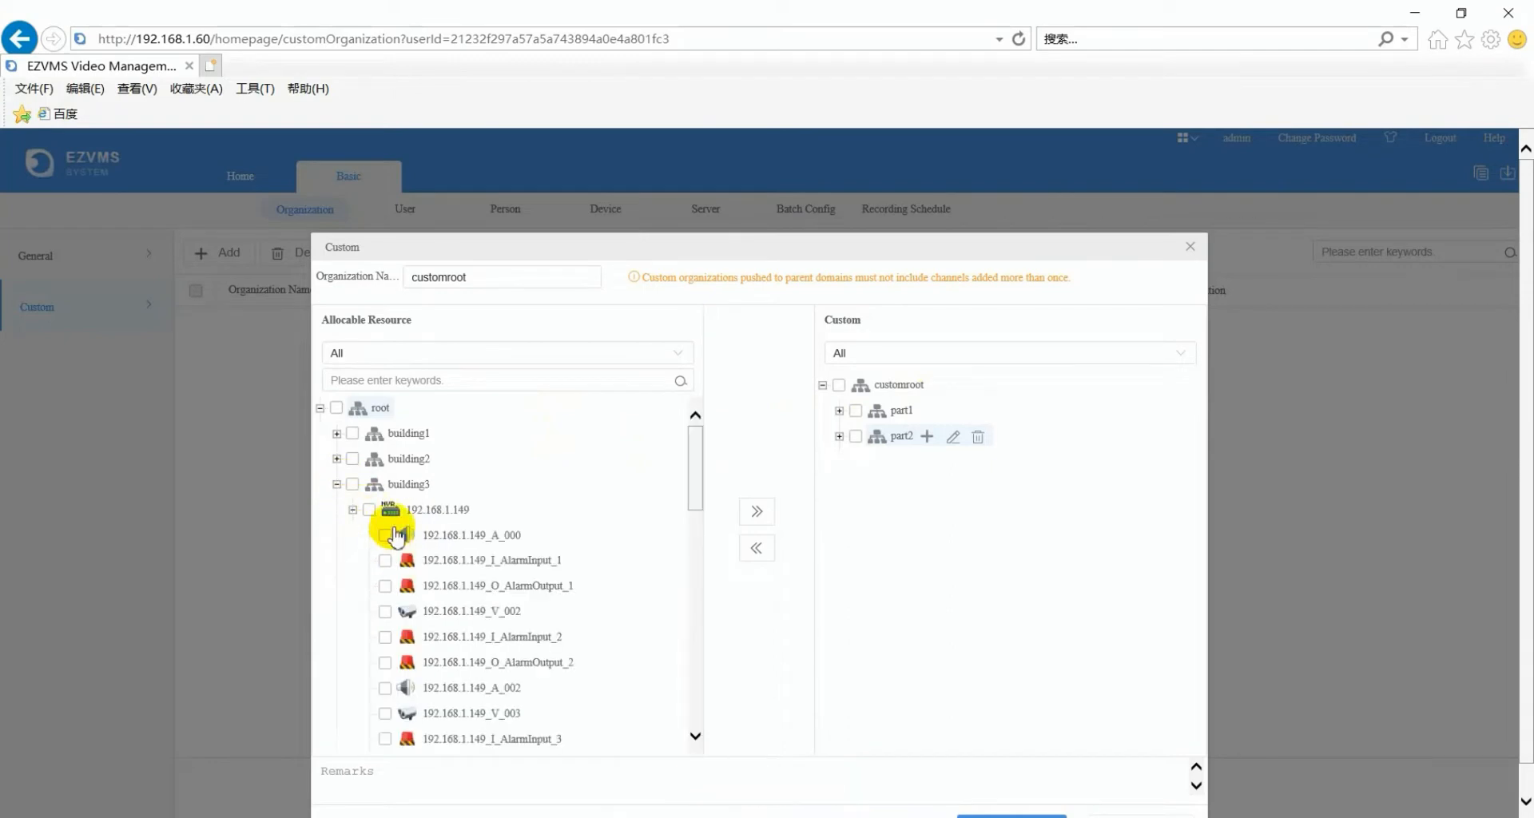
click(385, 612)
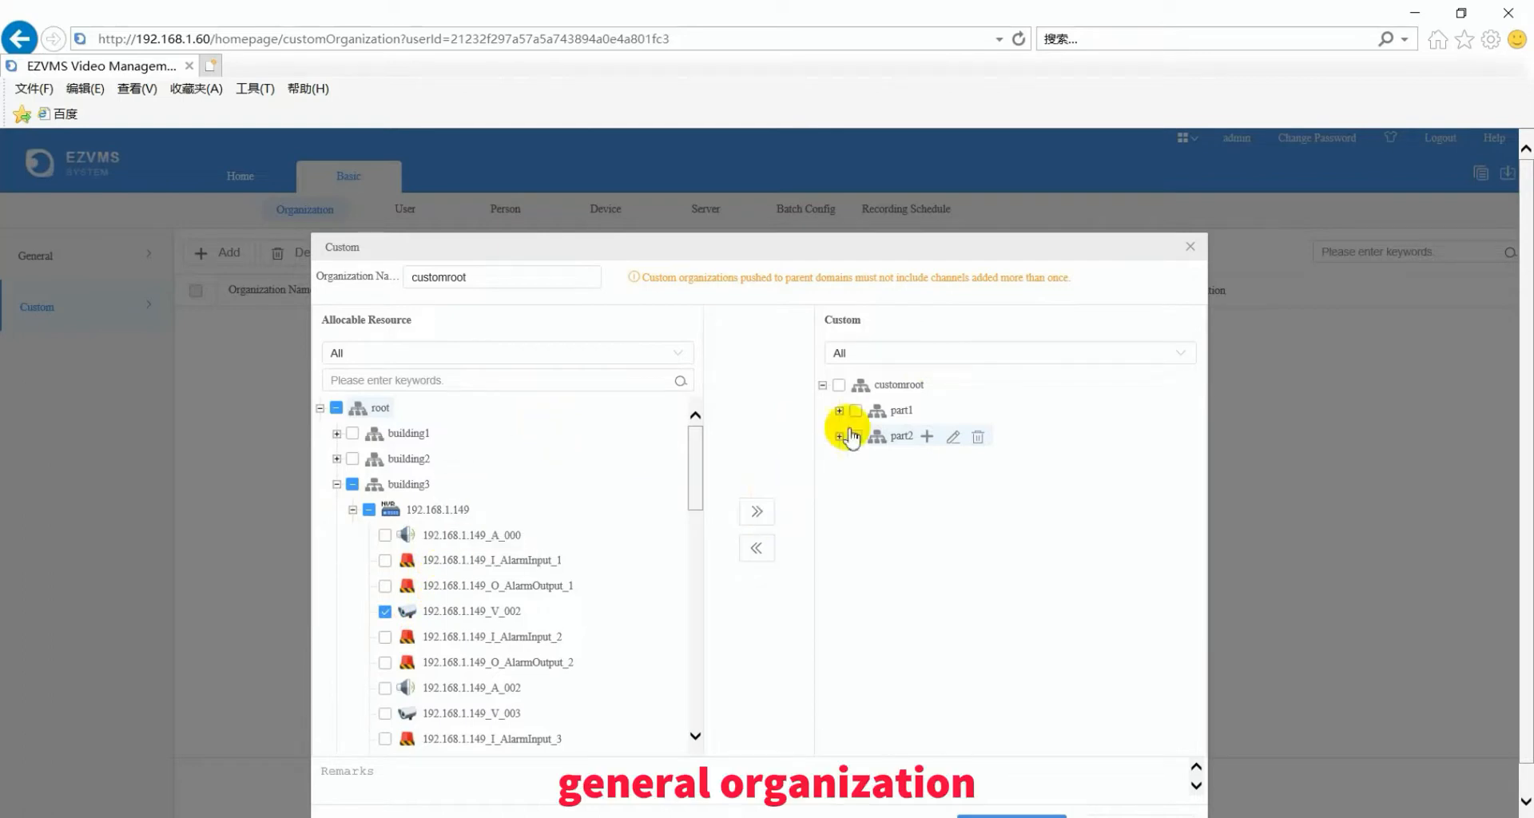
click(895, 410)
click(757, 511)
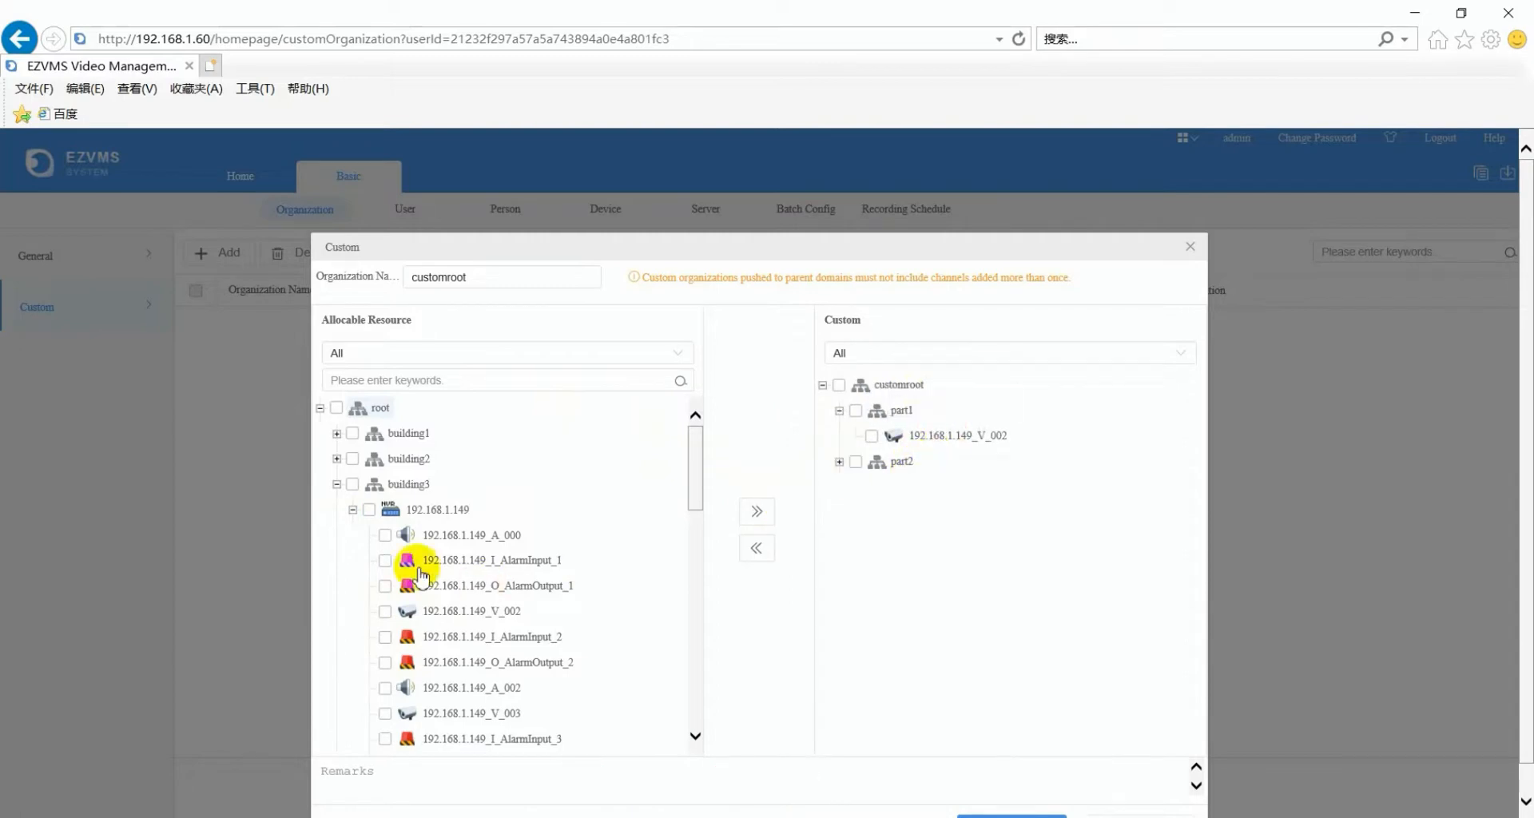
- Move channel 192.168.1.147_V_1 from building2 floor2 into part2 and save the organization
click(336, 459)
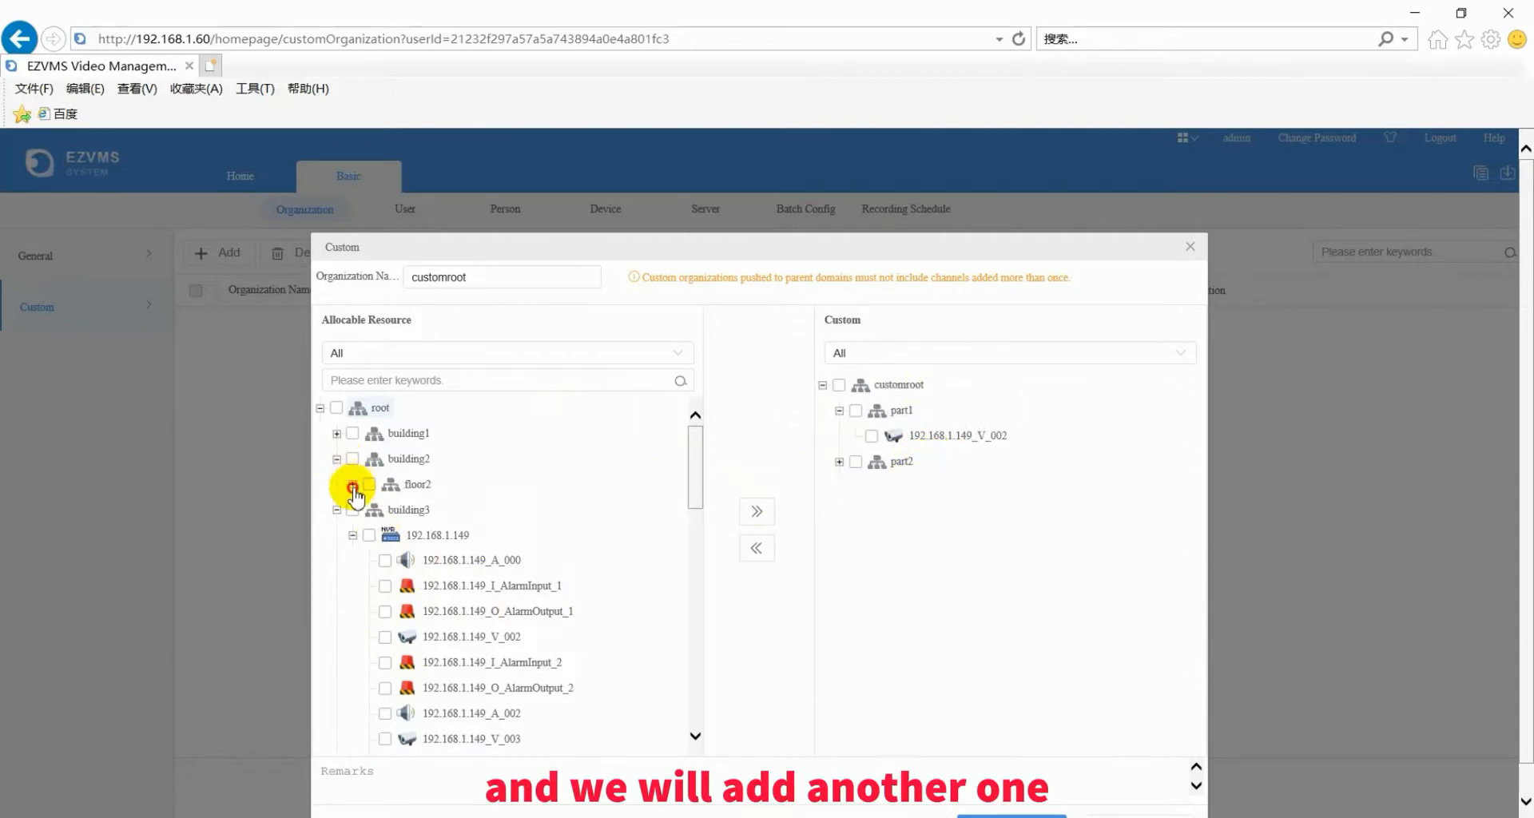
click(352, 484)
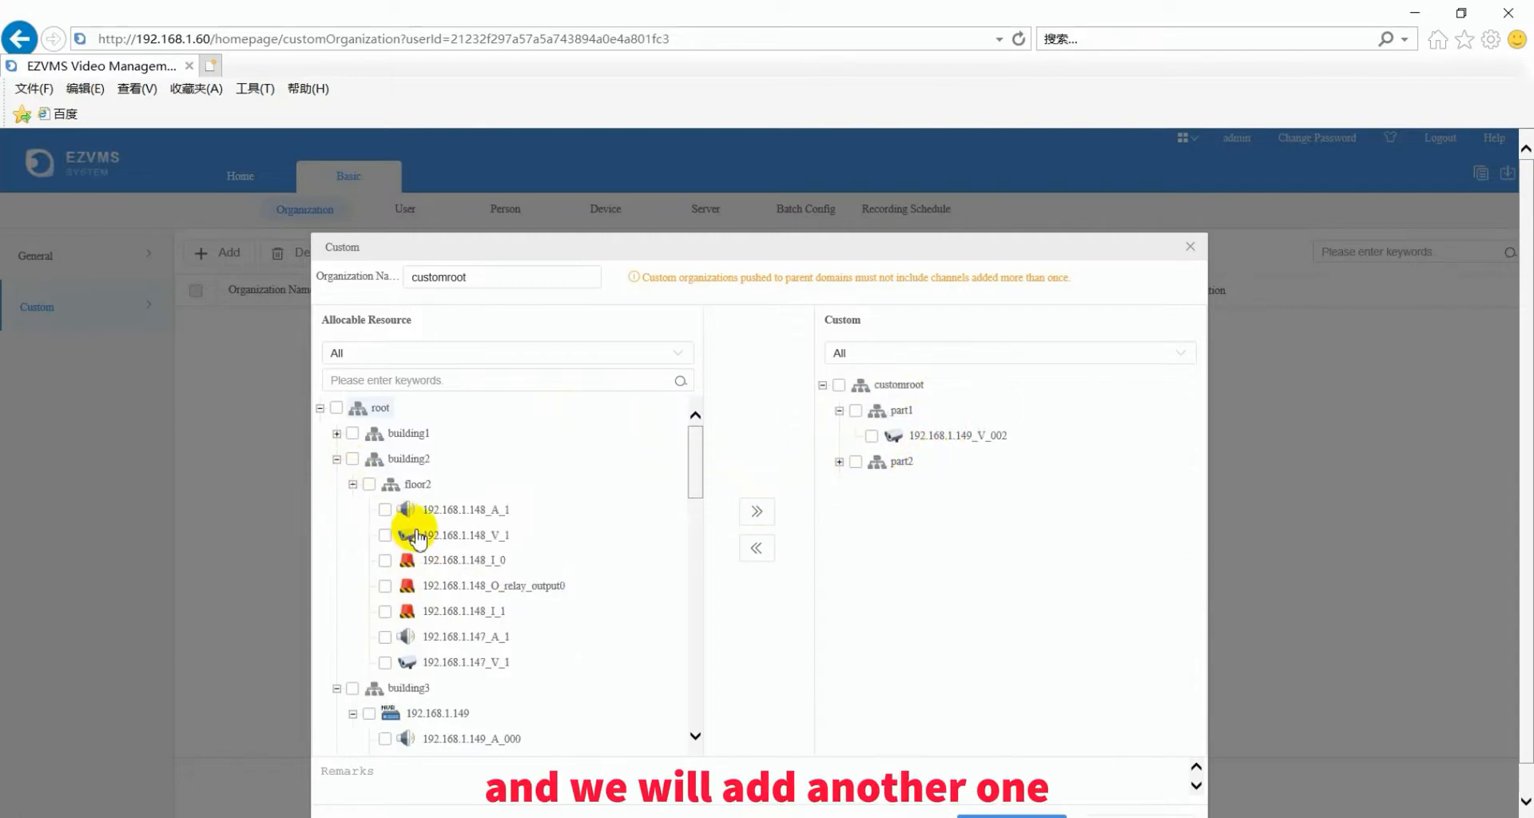
click(385, 663)
click(898, 462)
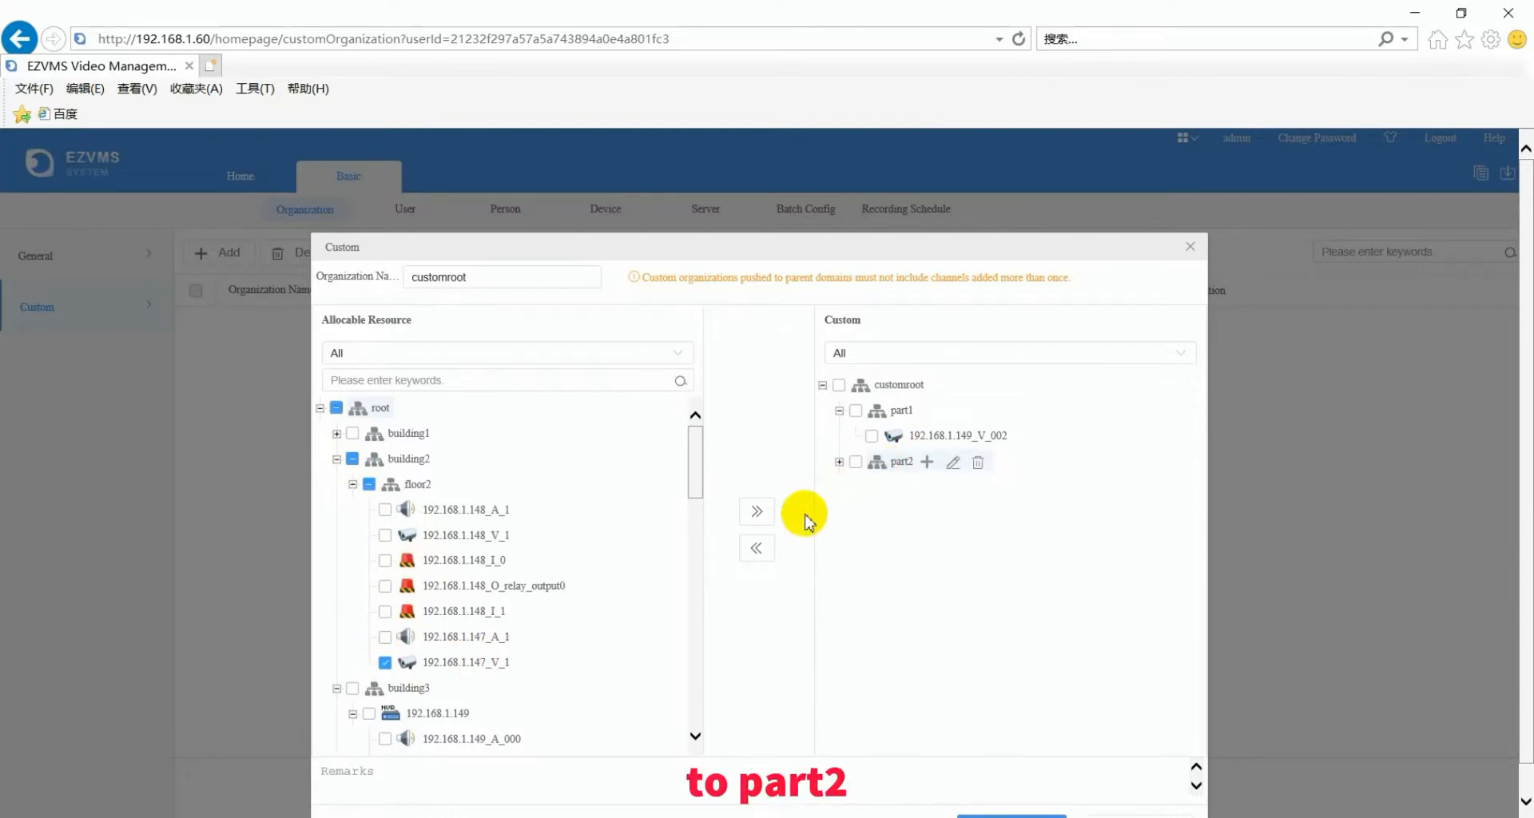
click(756, 512)
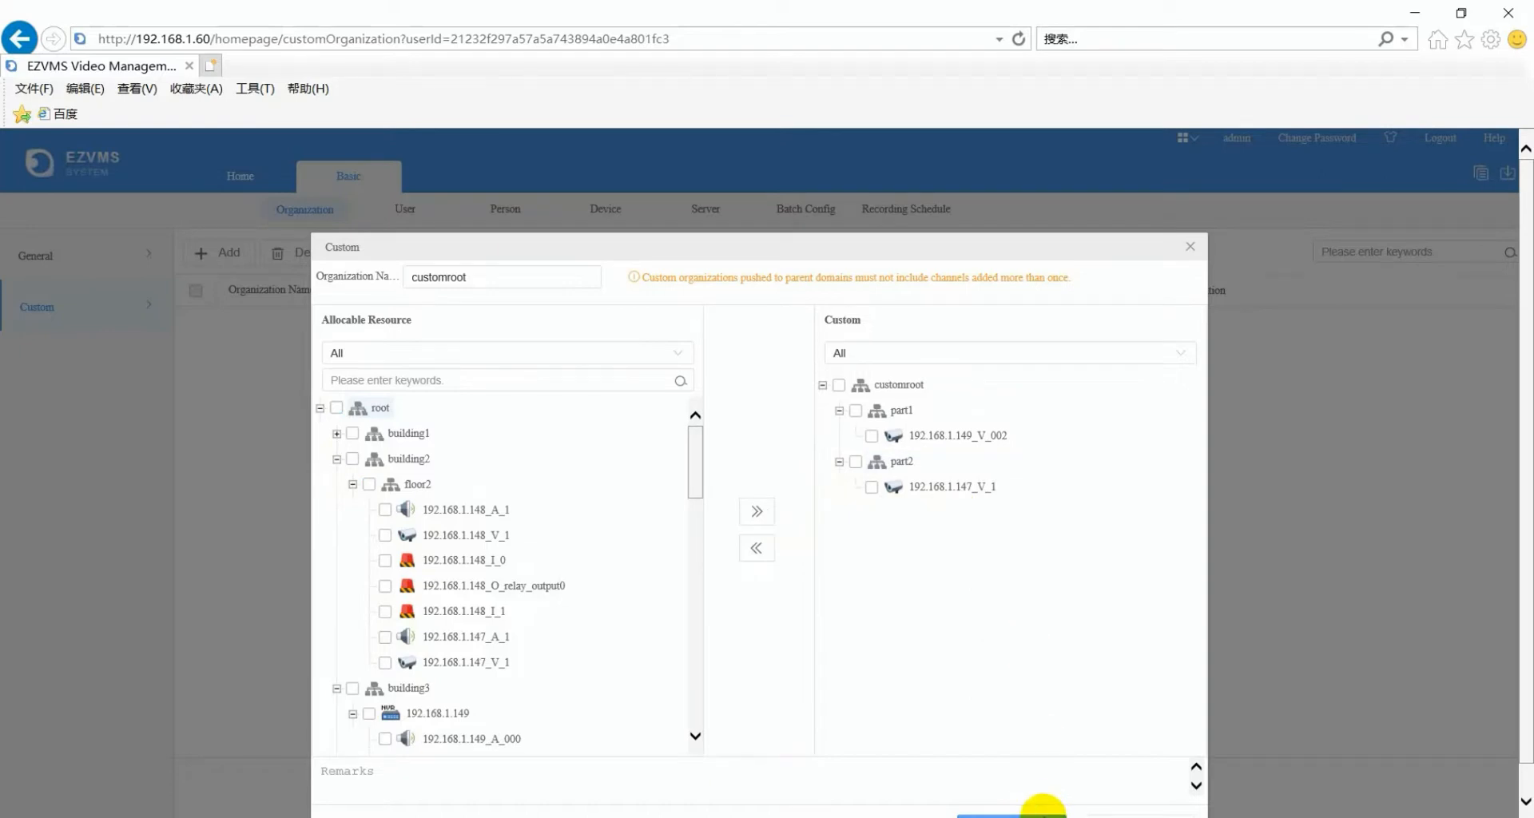
click(1042, 814)
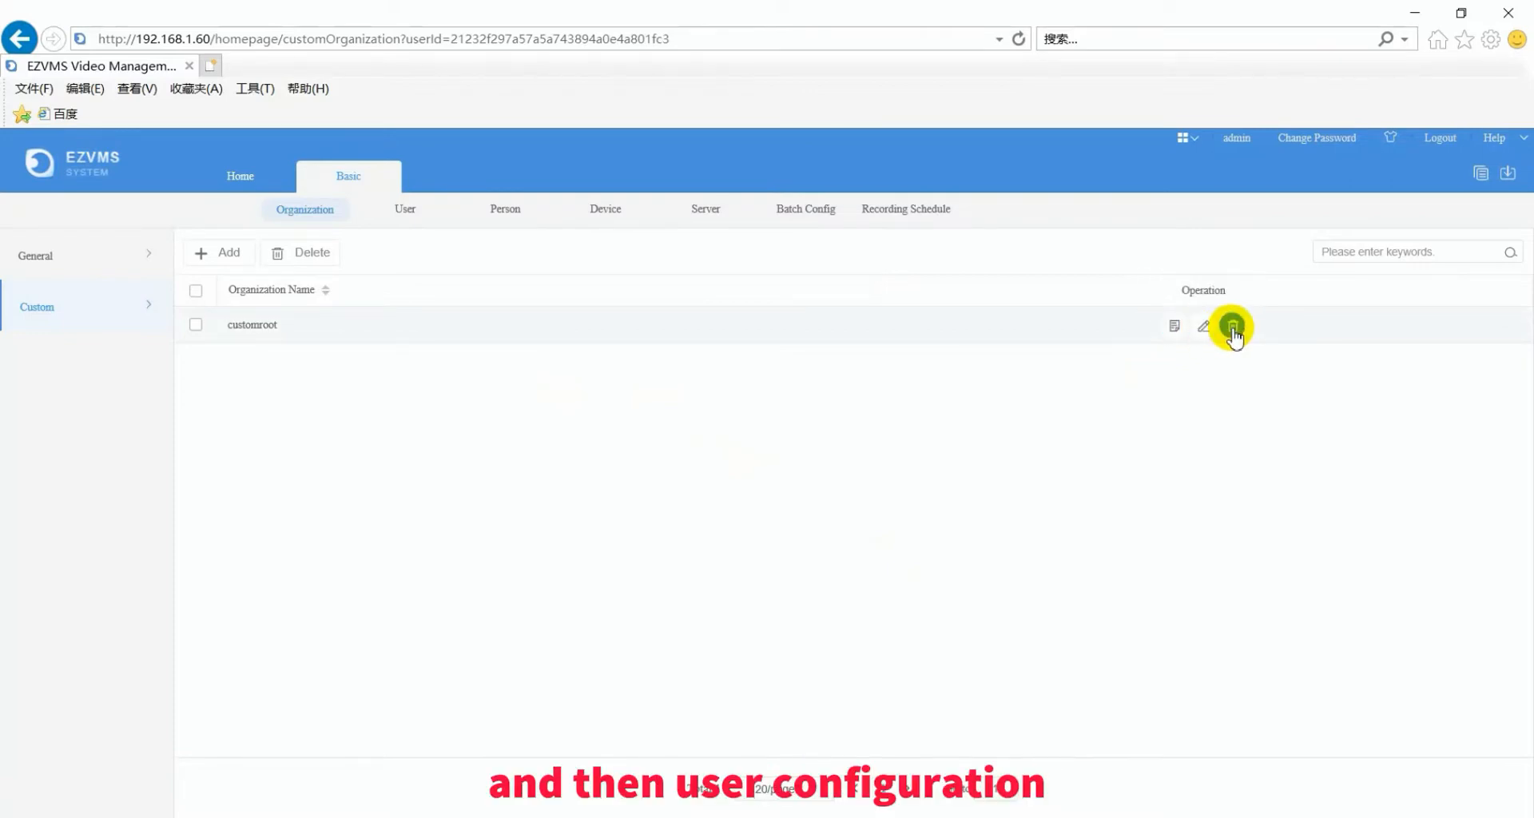
- Show the User section's Role list with the All, Manager and Operator roles
click(405, 212)
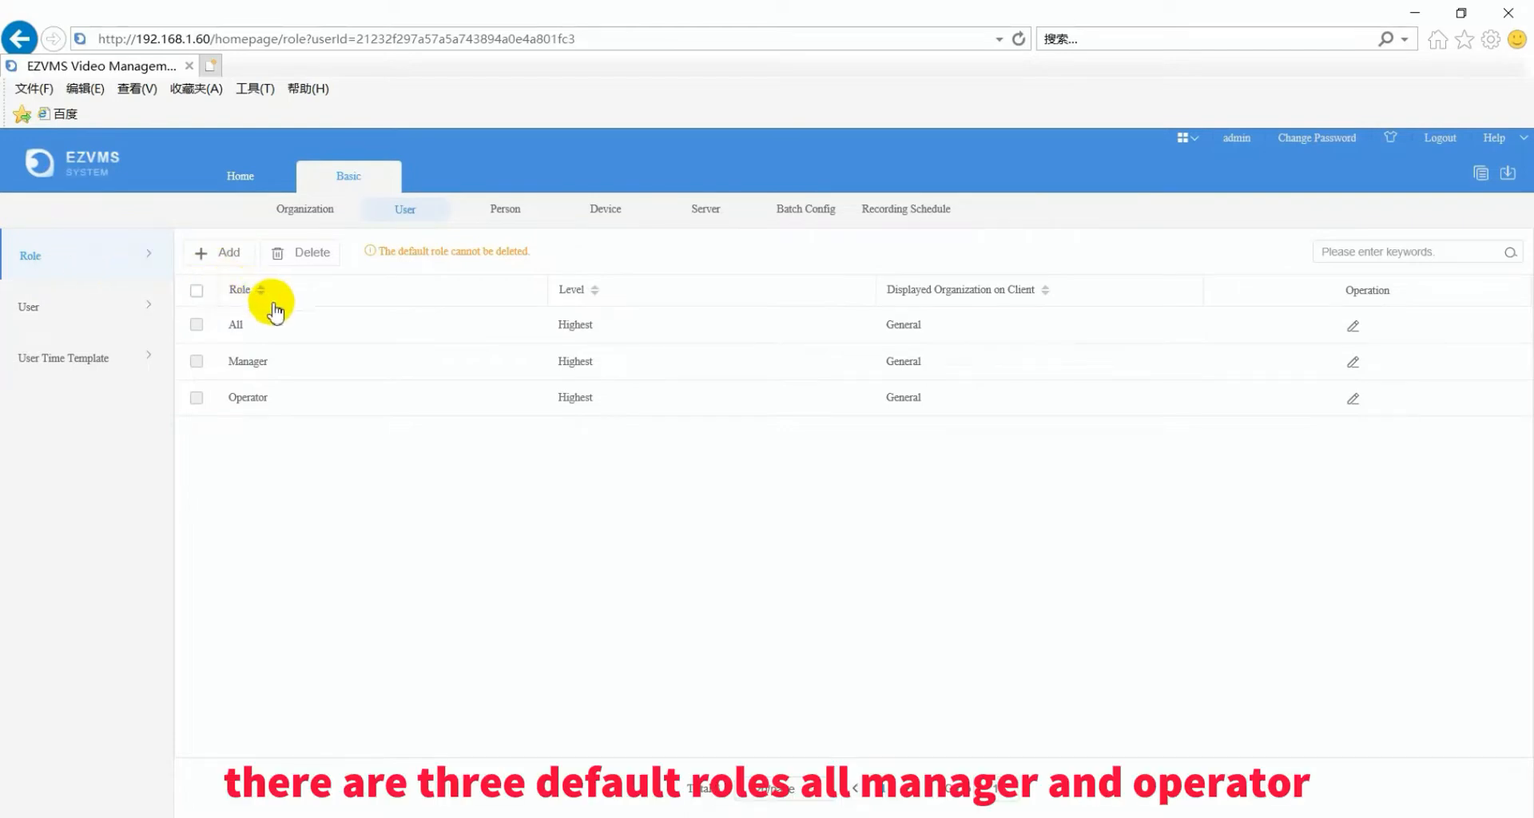
- Start a new role named Guardian at Highest level, without copying another role's permissions
click(225, 257)
click(548, 284)
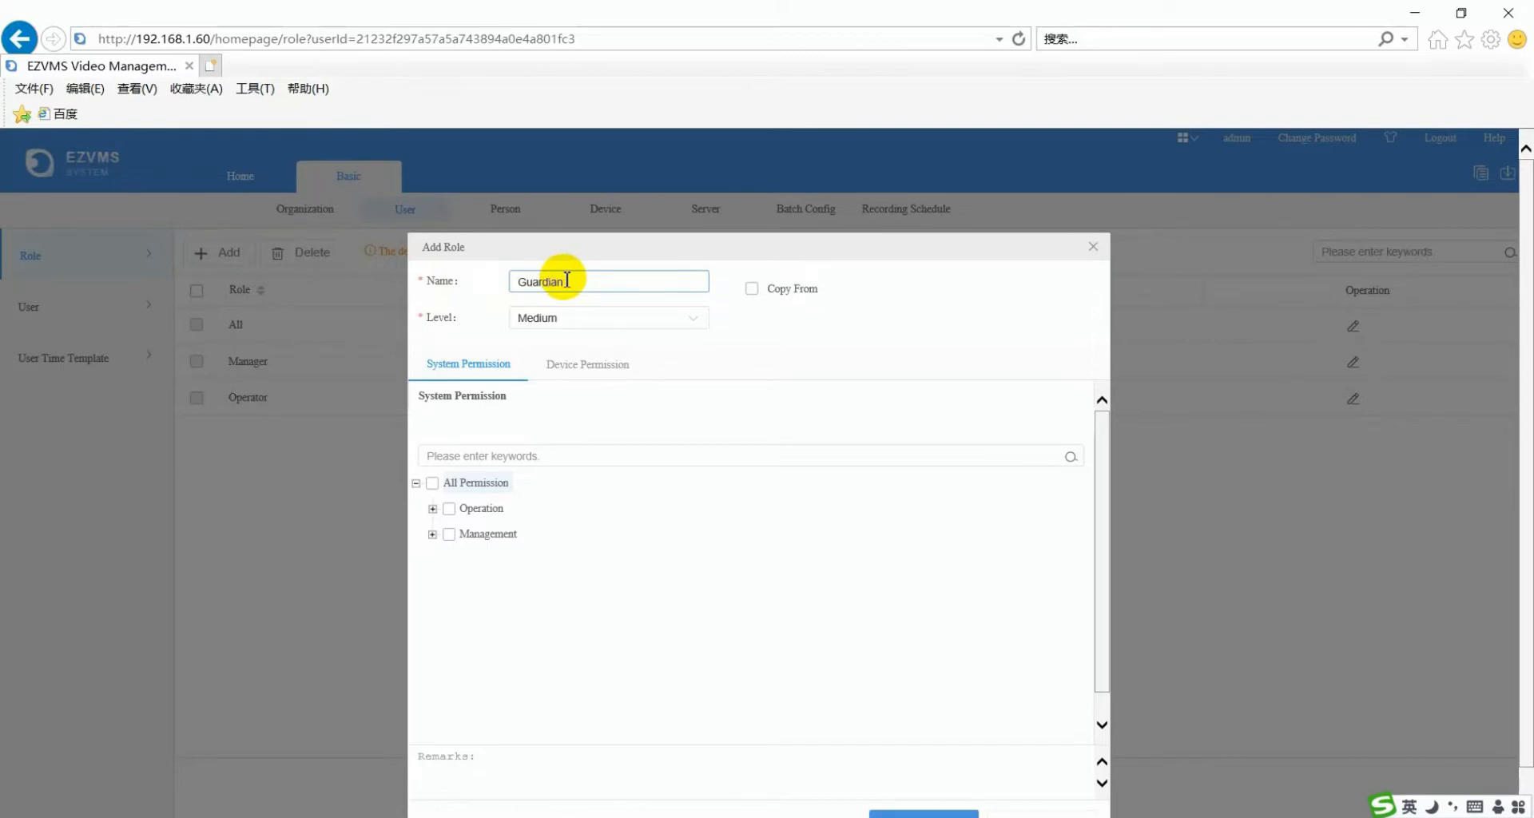
click(683, 317)
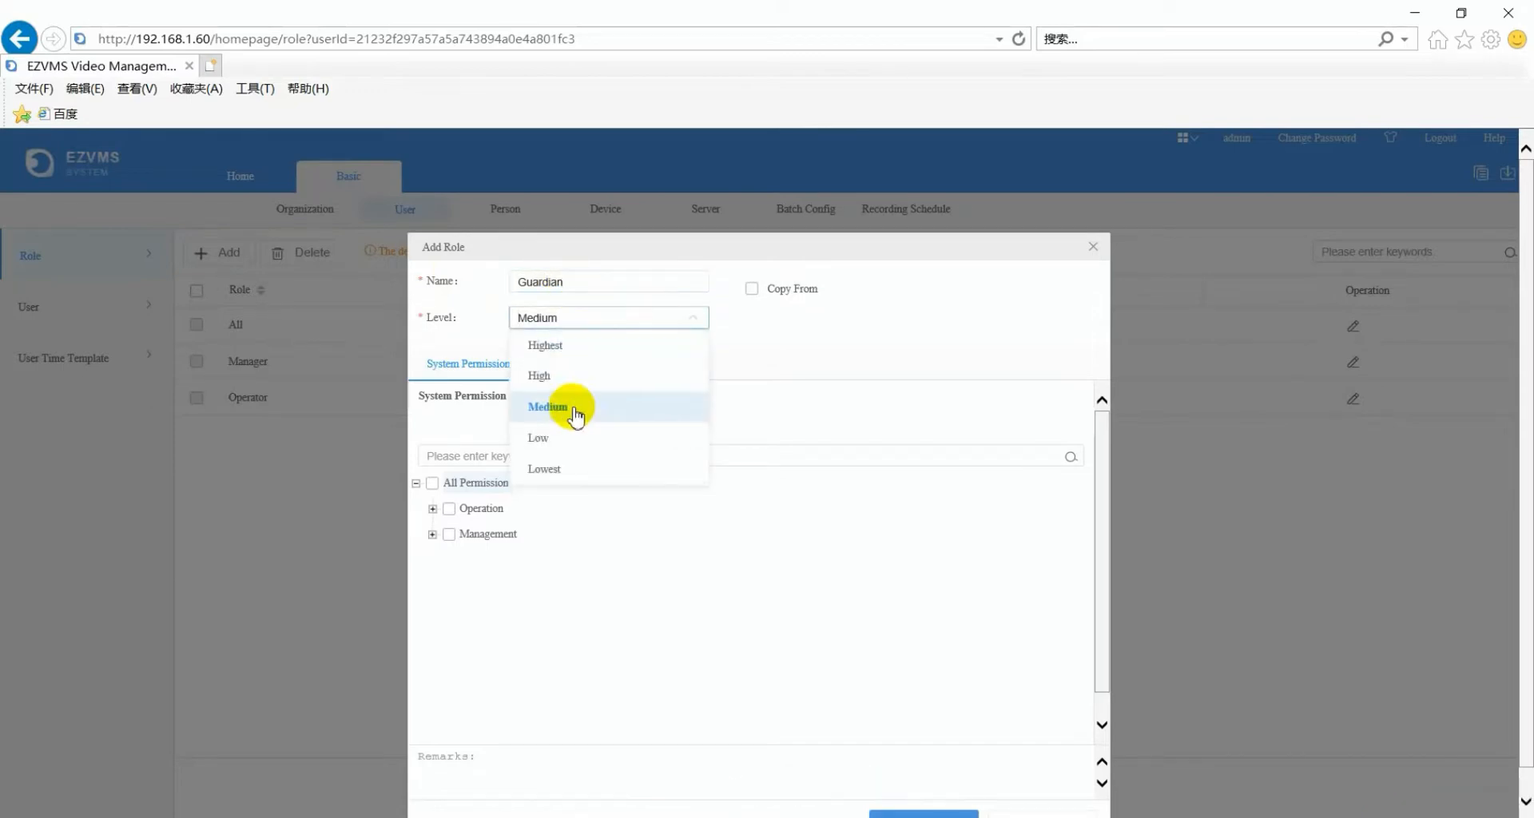
click(563, 437)
click(753, 289)
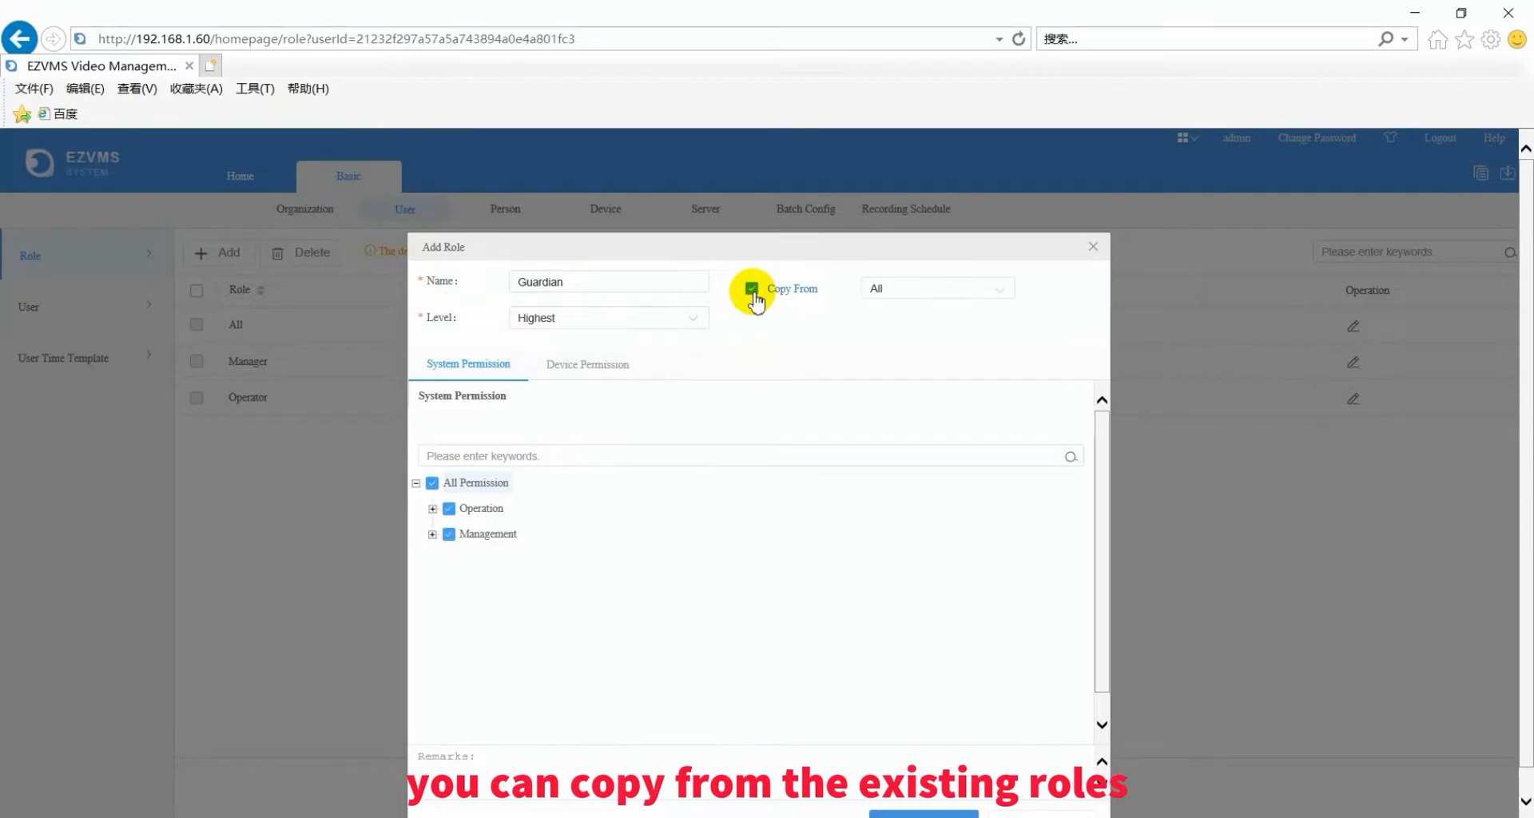
click(1004, 289)
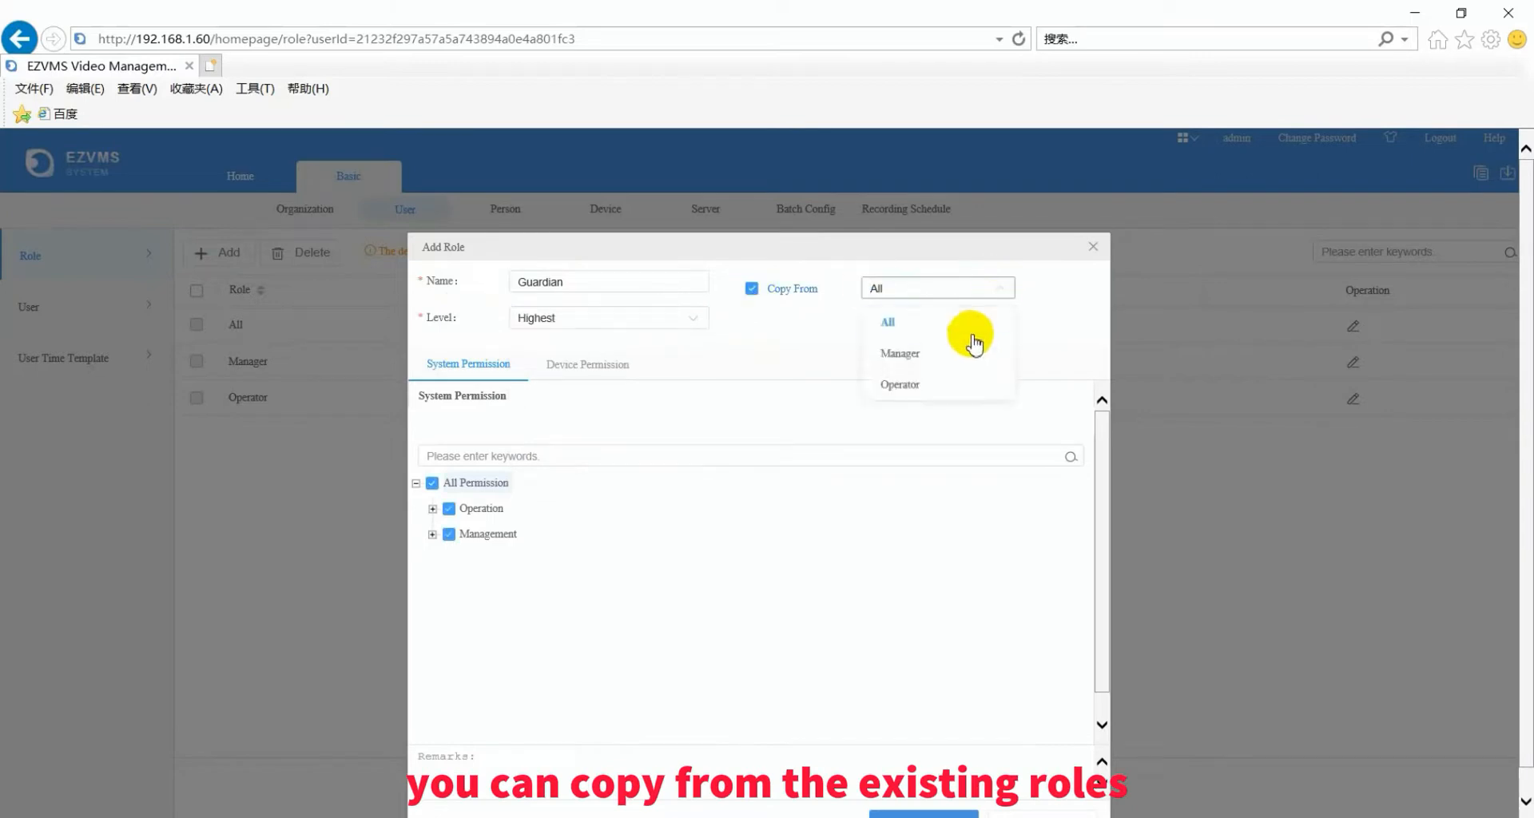
click(1013, 320)
click(752, 289)
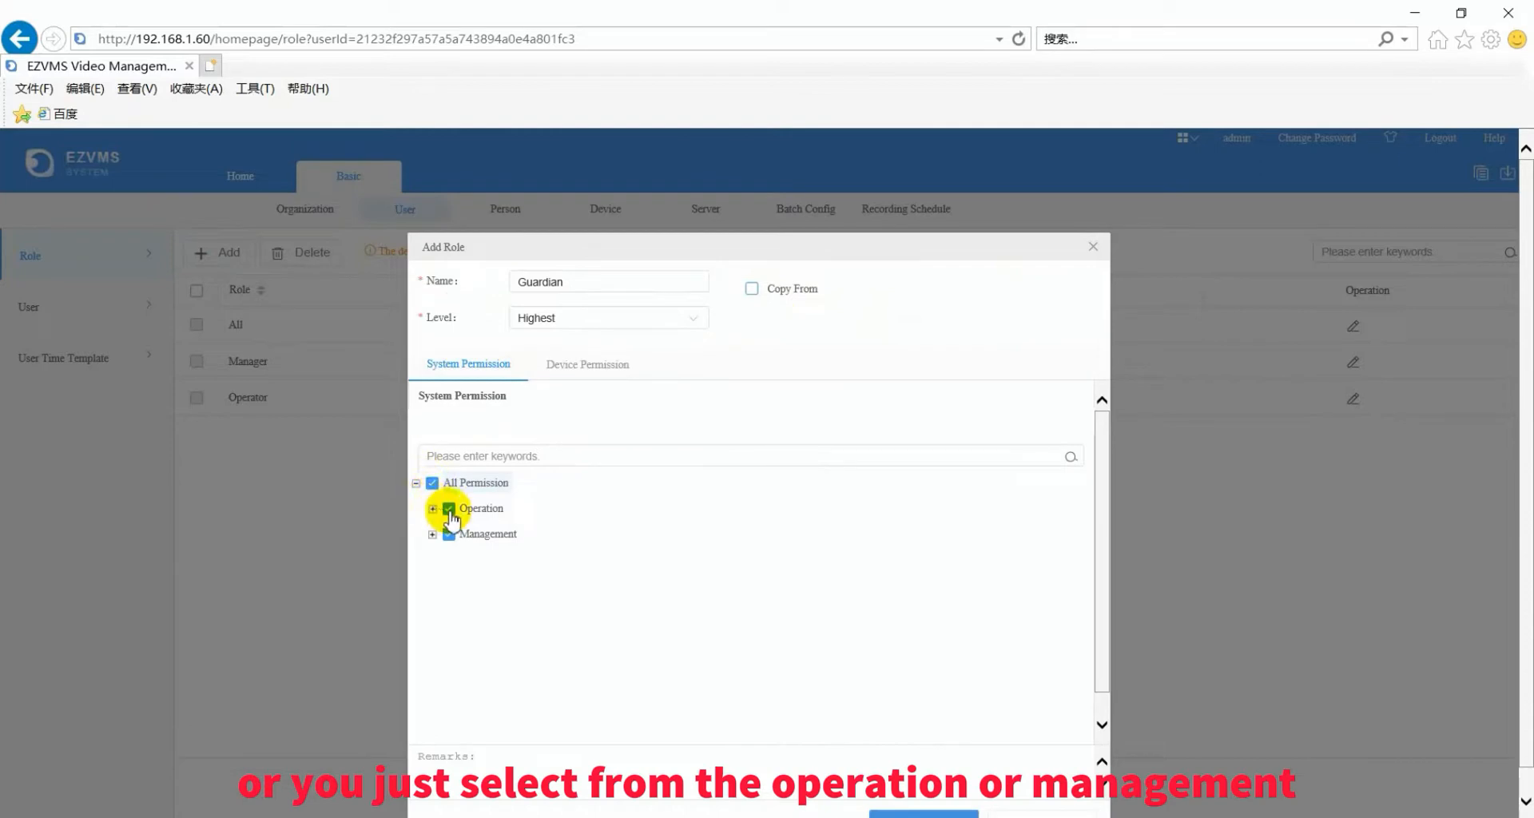
- Clear all Management permissions, keeping only Operation, save Guardian, and go to the user list
click(432, 534)
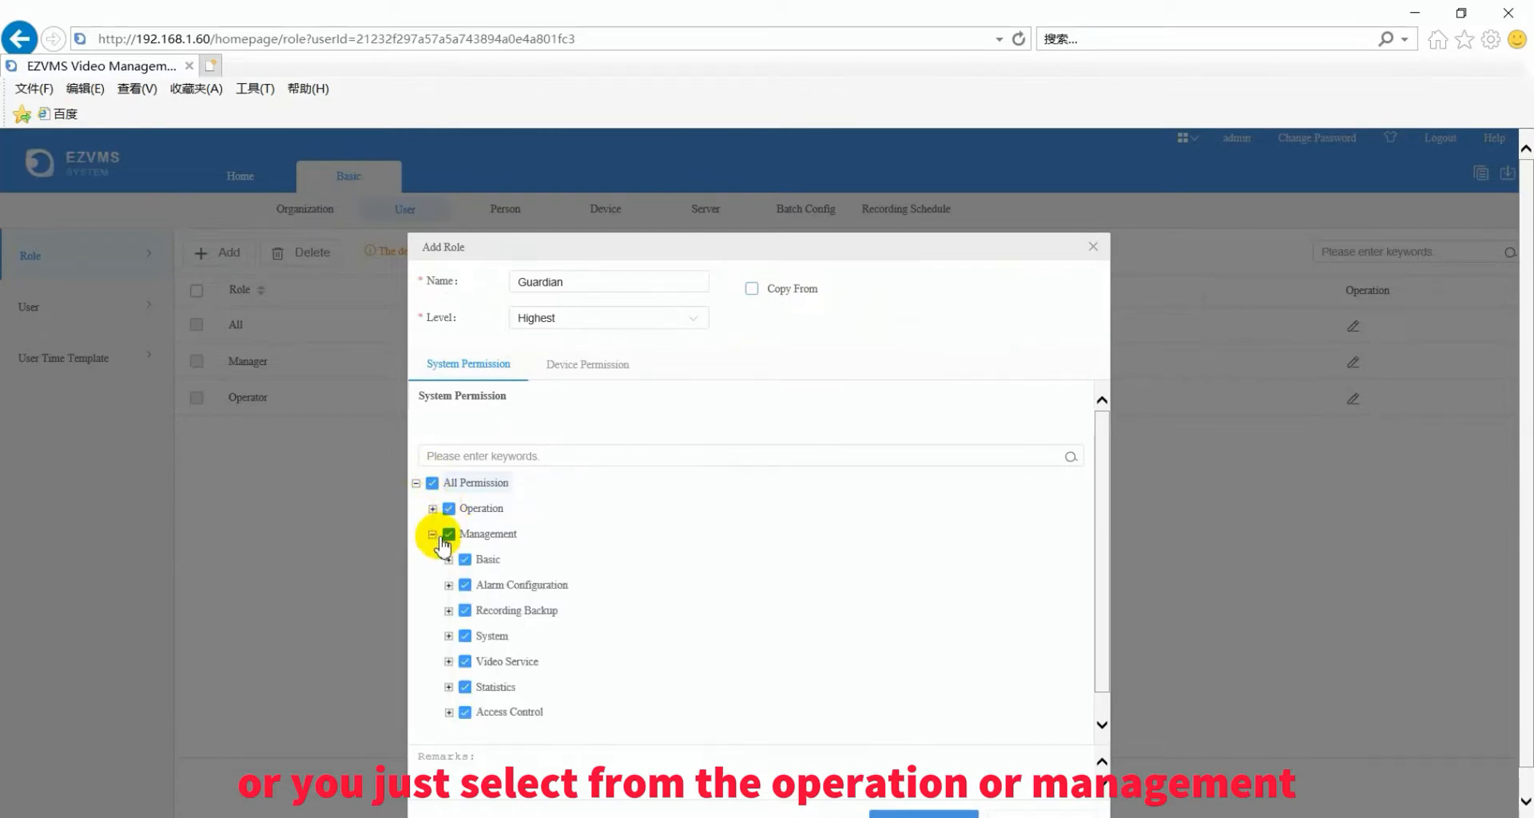
click(432, 535)
click(449, 534)
scroll(446, 483, down, 1)
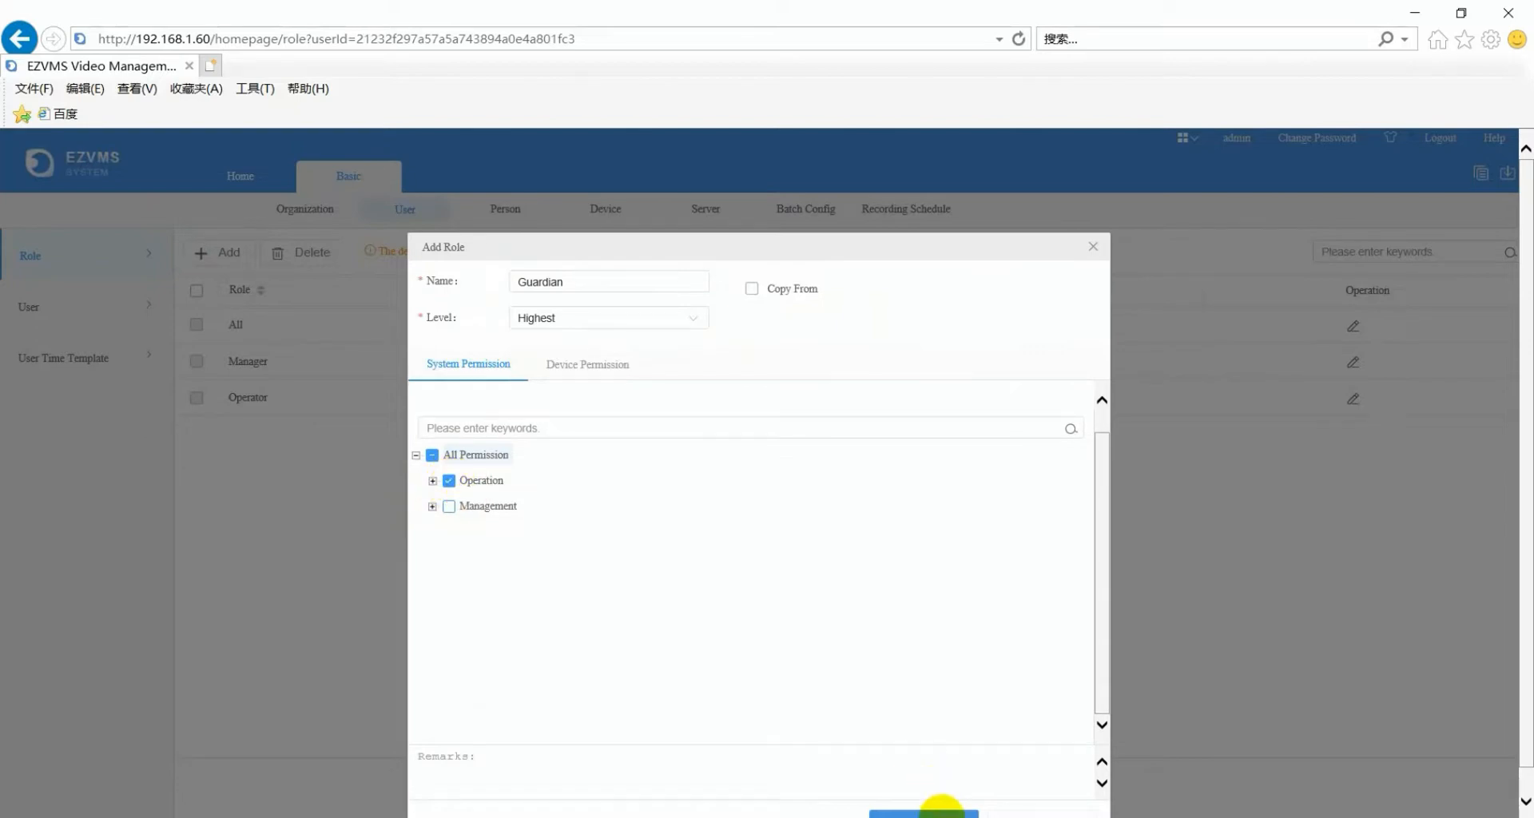
click(943, 814)
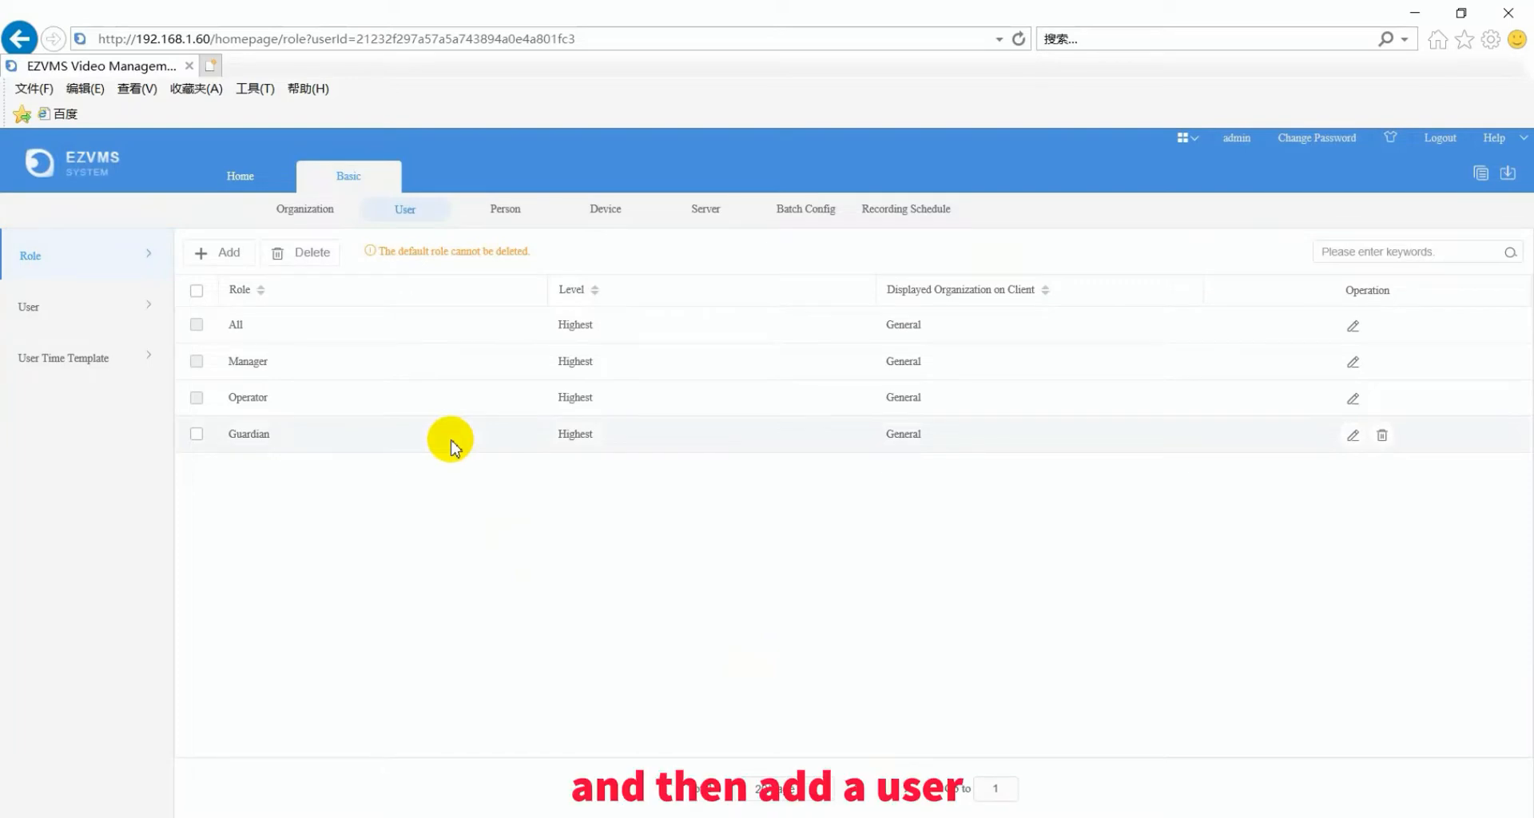
click(96, 311)
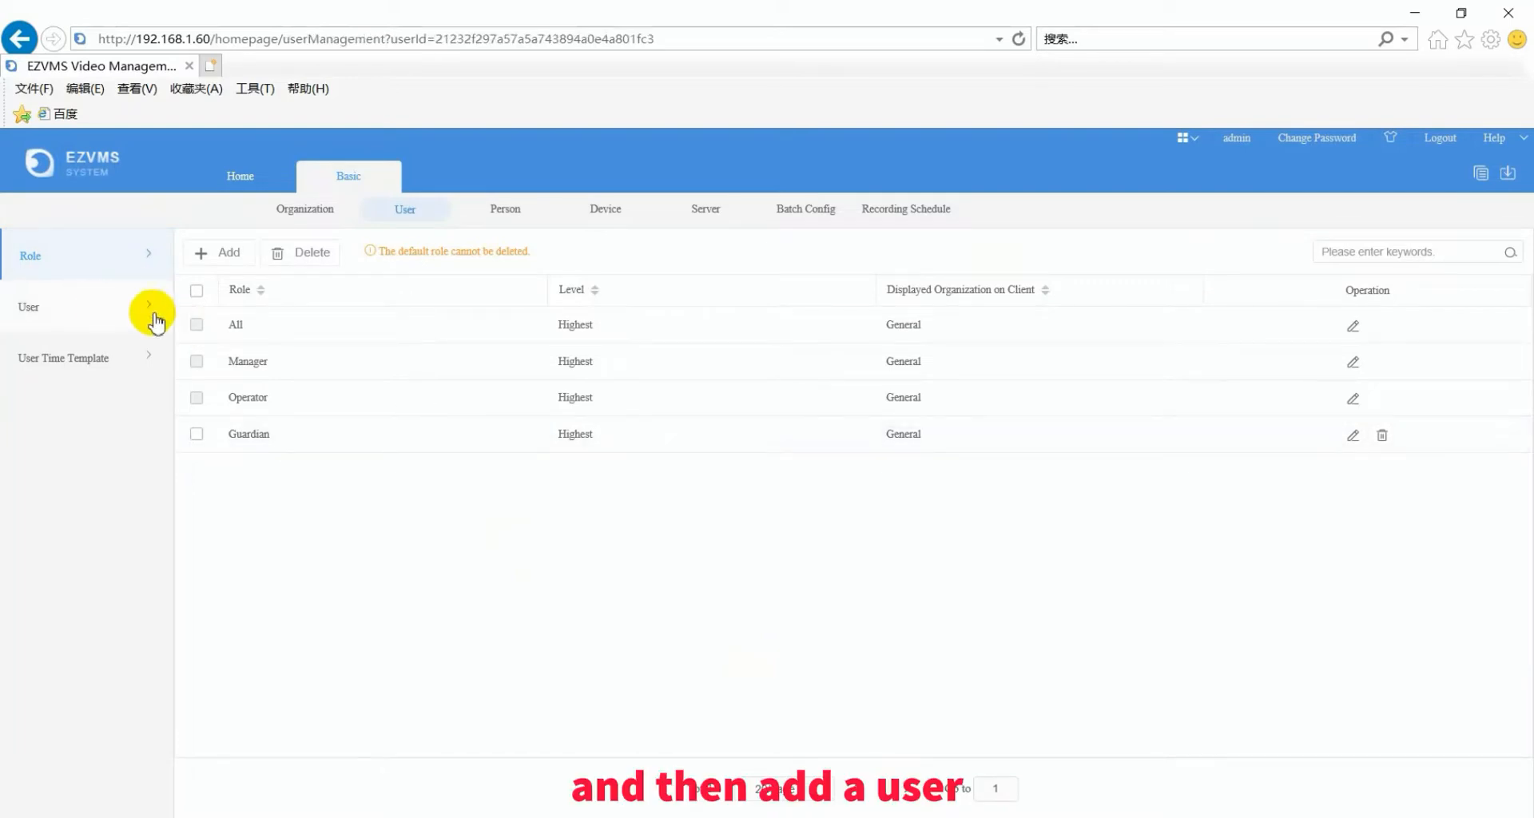
- Start a new user, enter the username, and assign the Guardian and Operator roles
click(214, 257)
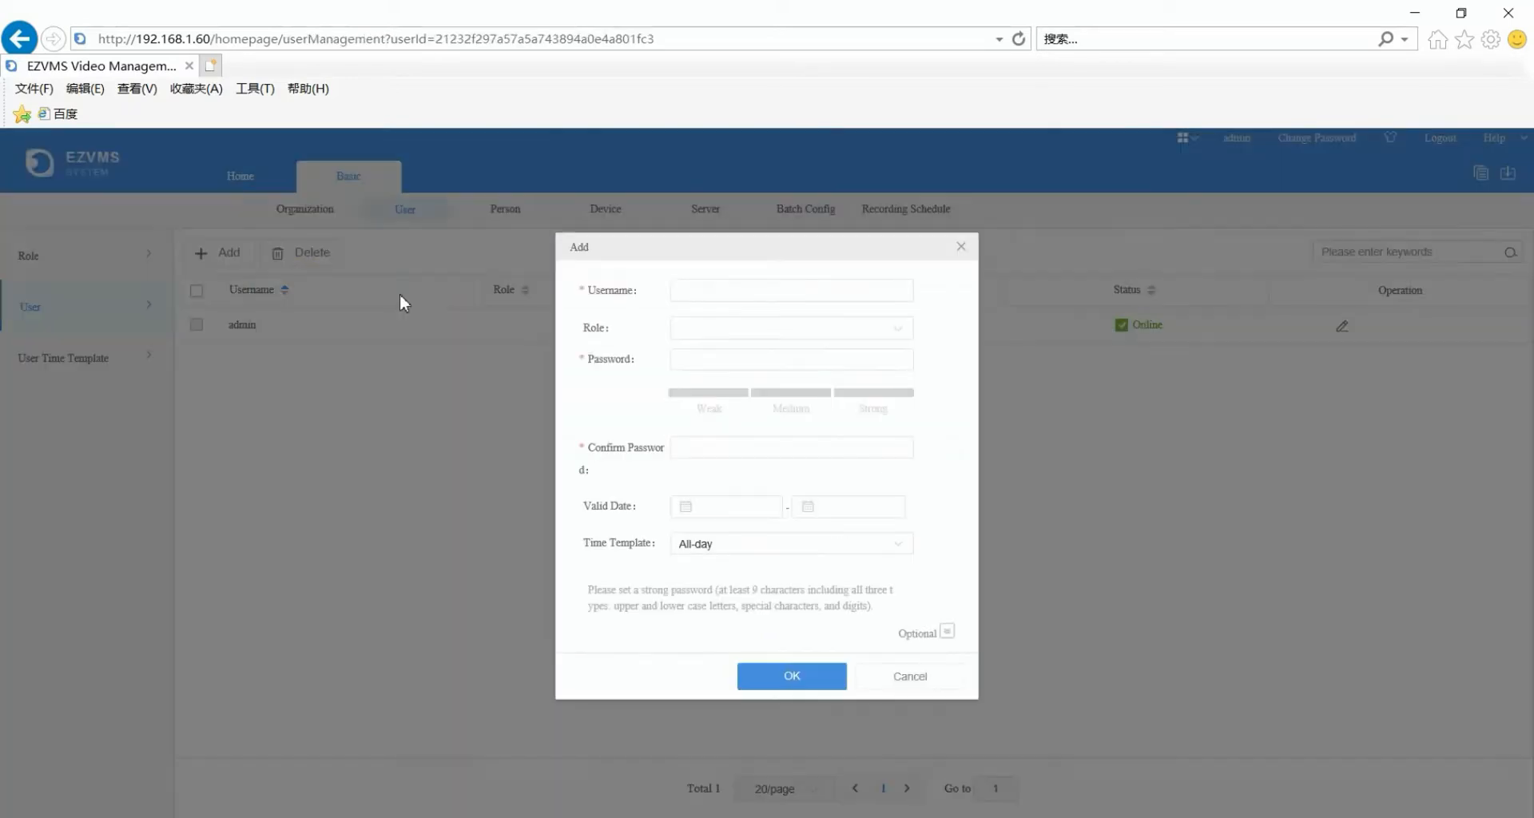
click(689, 291)
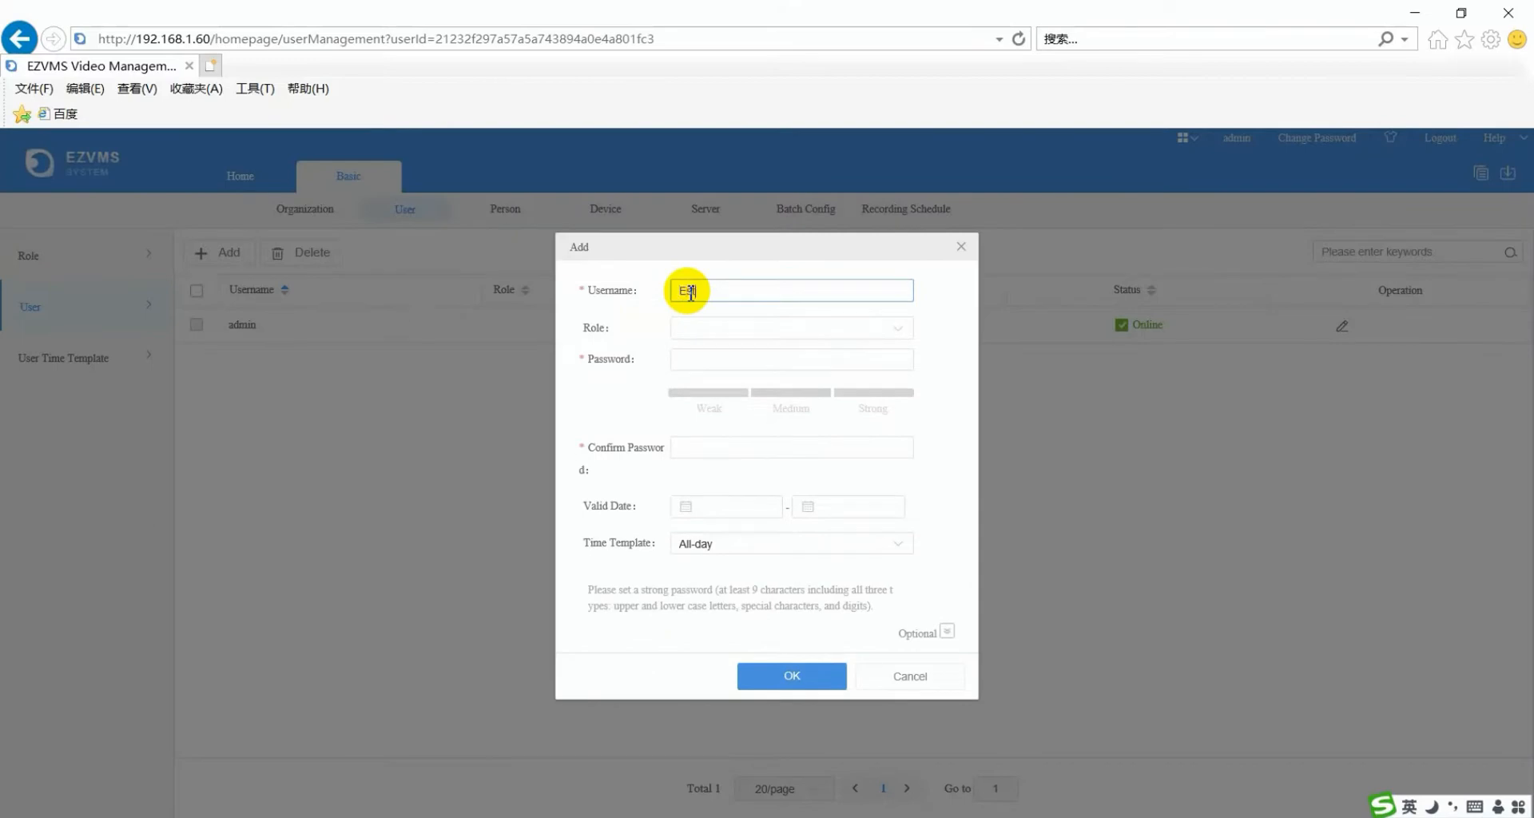
click(700, 331)
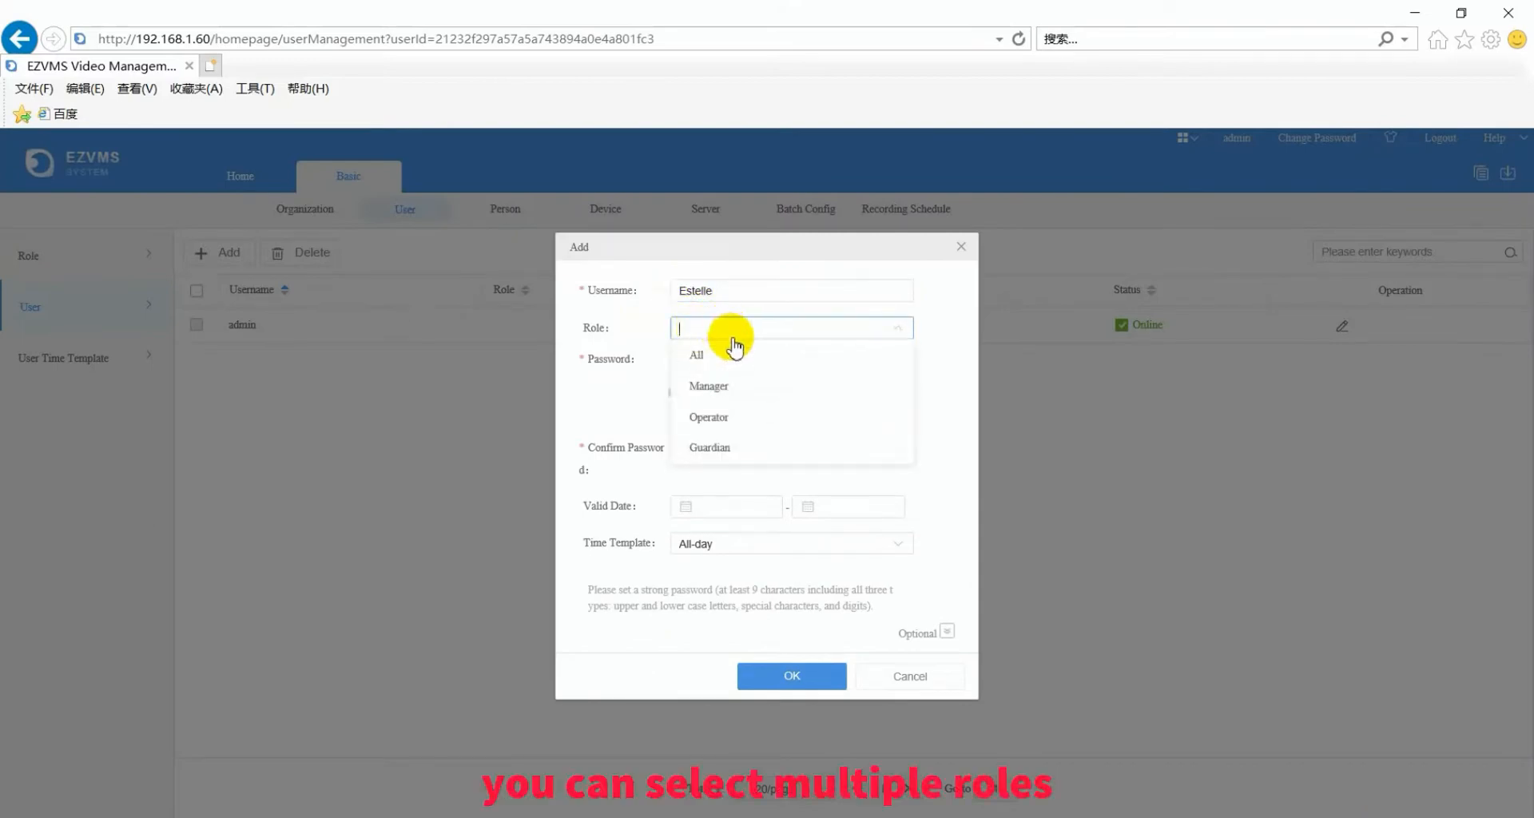
click(735, 448)
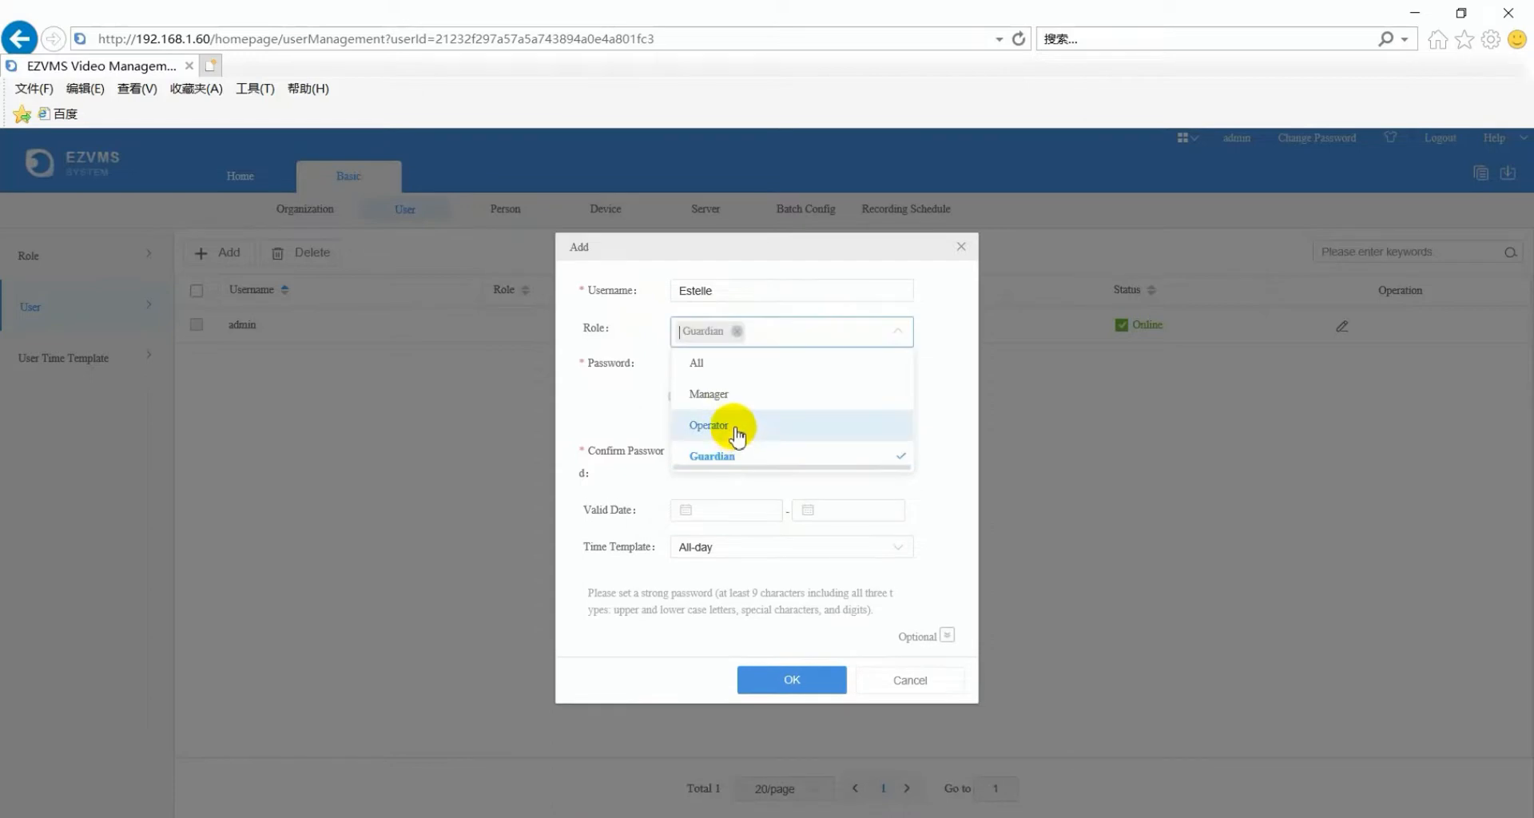
click(729, 426)
click(945, 401)
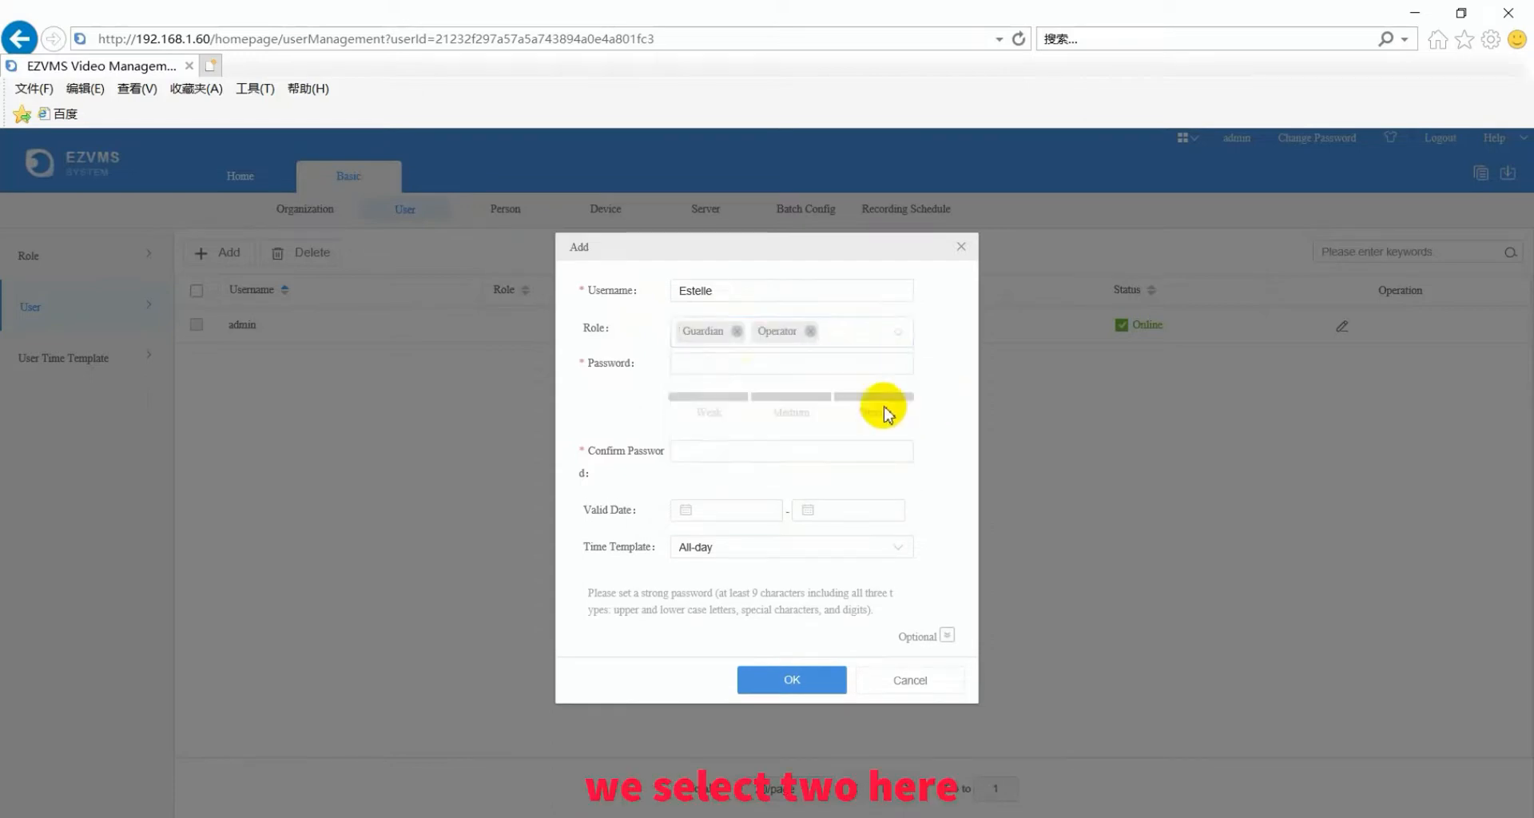
- Enter and confirm the new user's password
click(756, 367)
text(•)
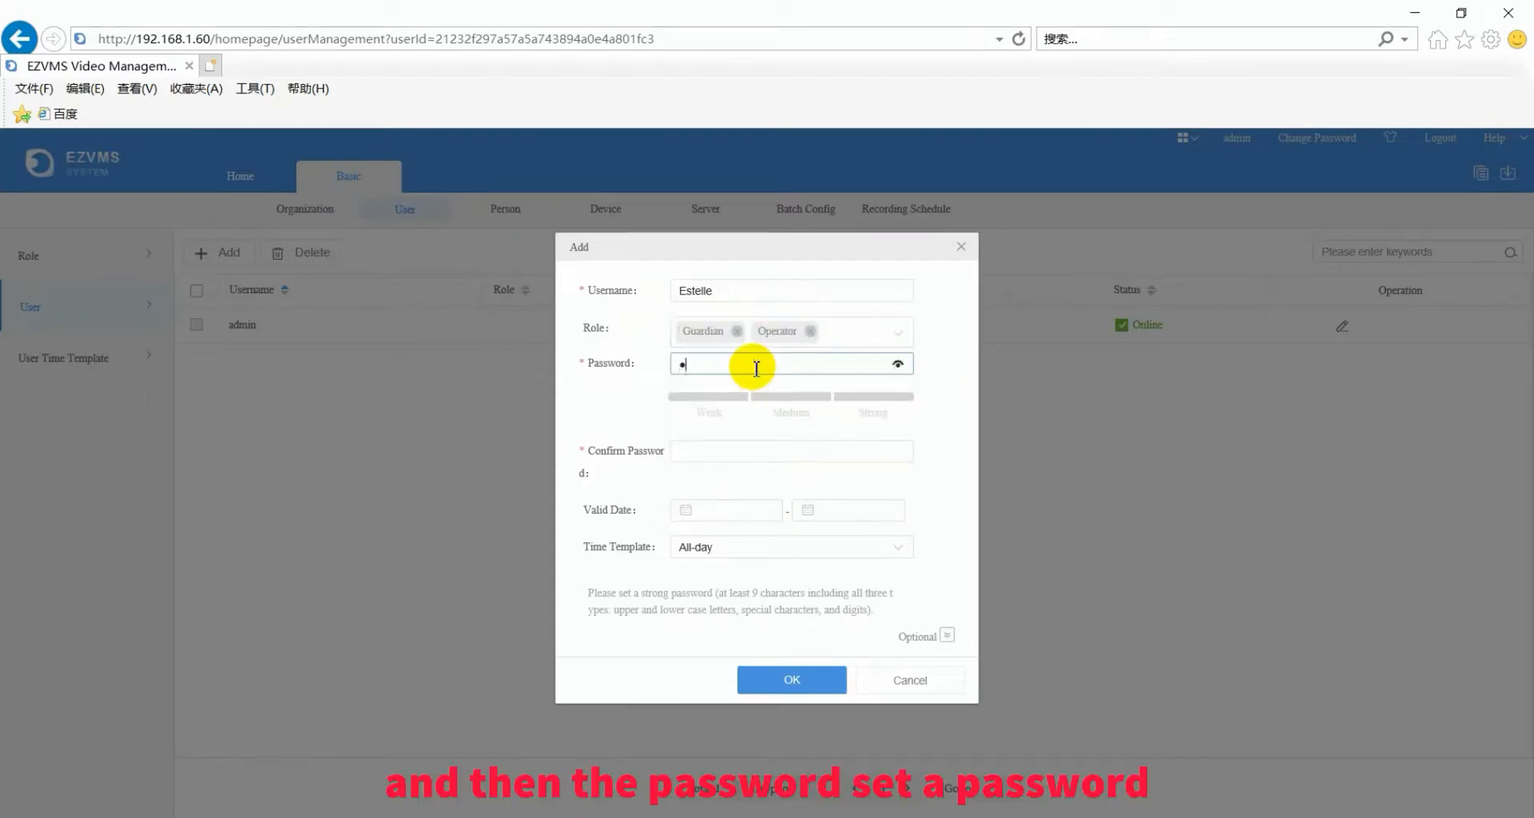
text(•••••••••••)
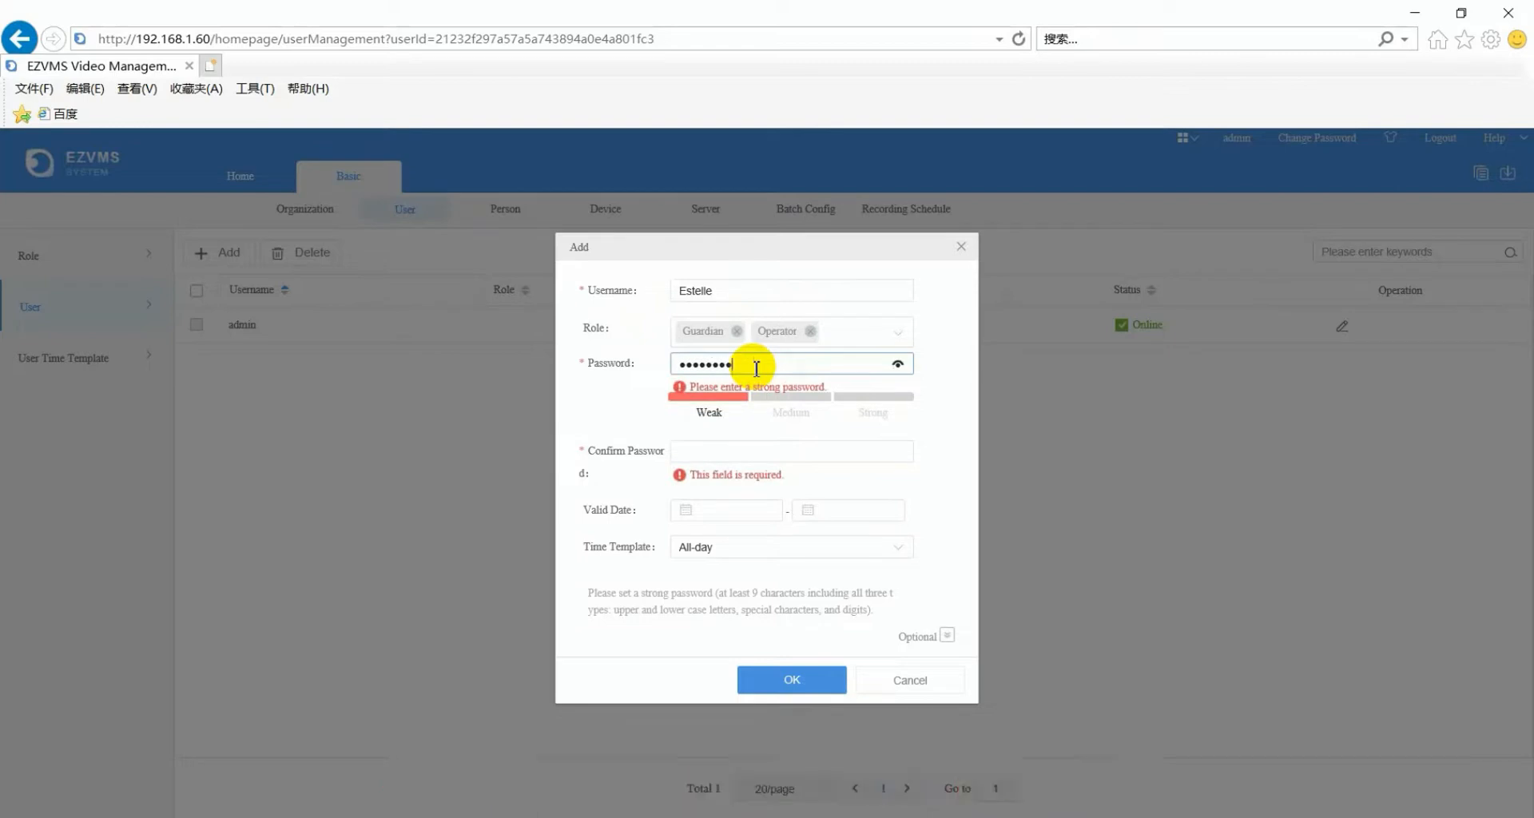
key(Tab)
text(•)
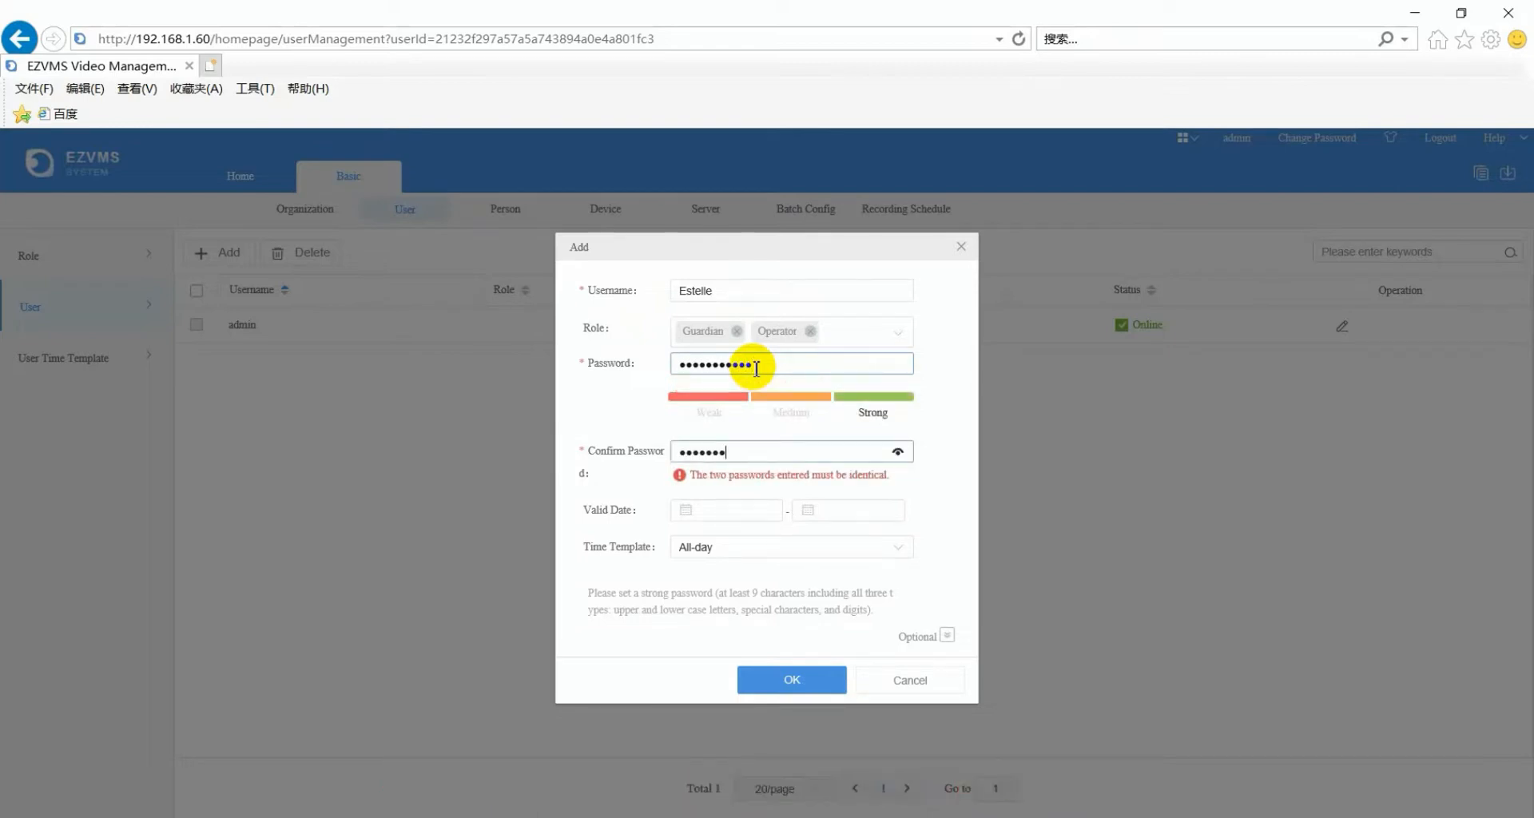
text(••••••••••)
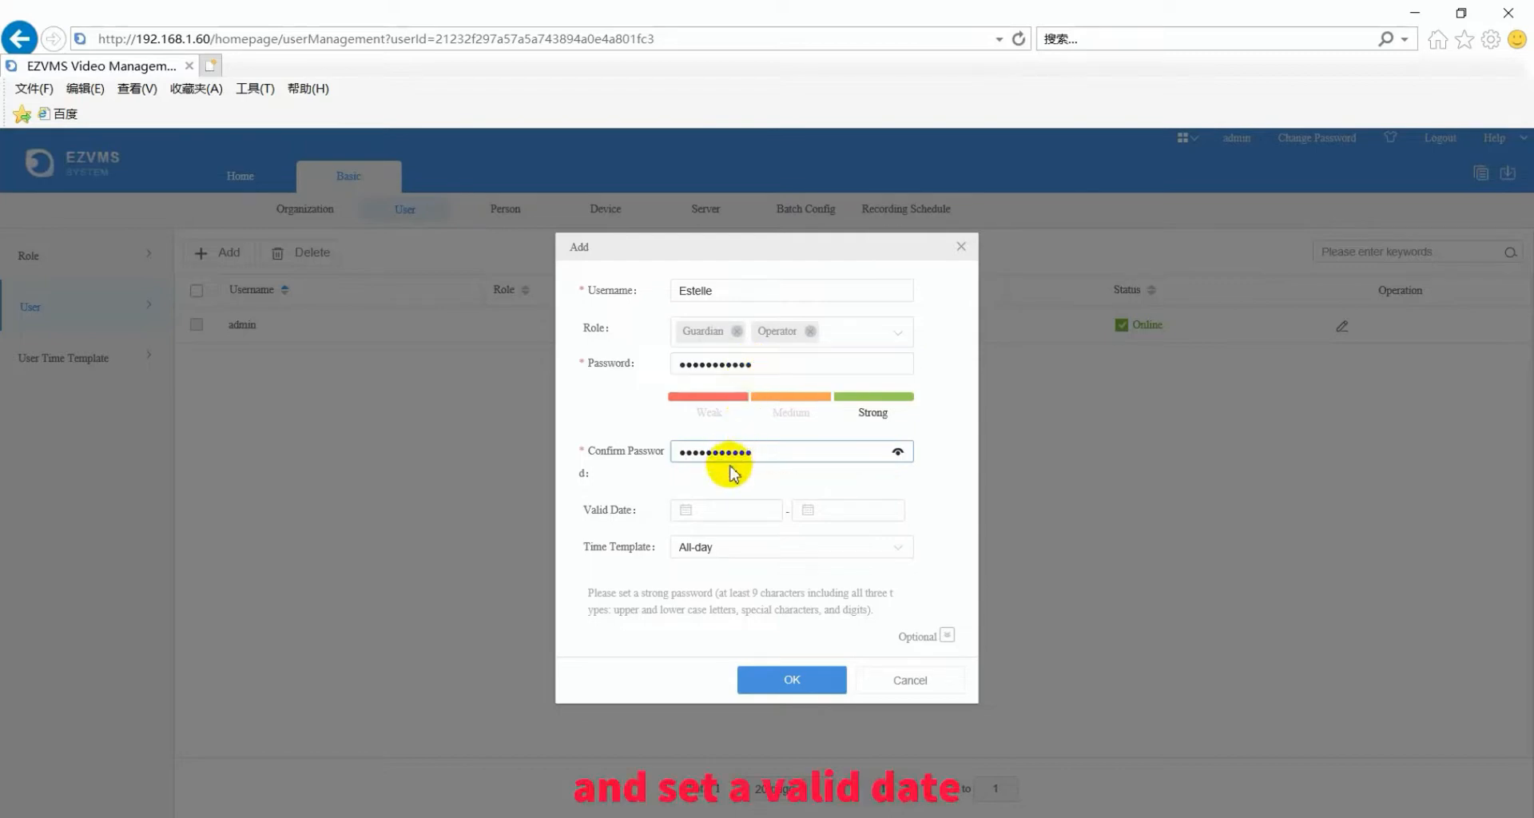
- Set validity from 2022-02-01 to 2022-02-28, keep the All-day template, and save the user
click(738, 510)
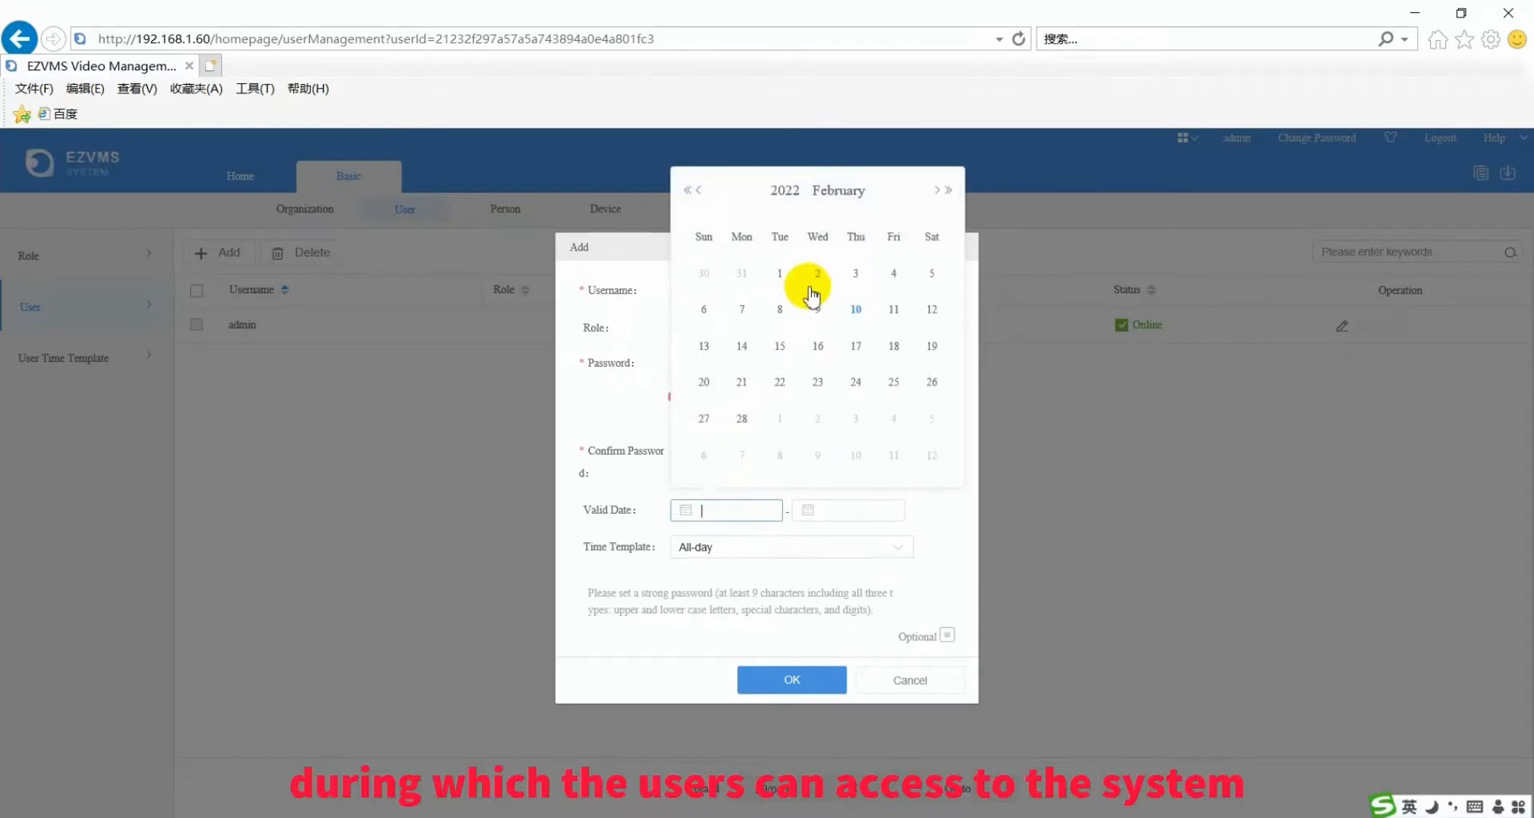
click(782, 274)
click(870, 512)
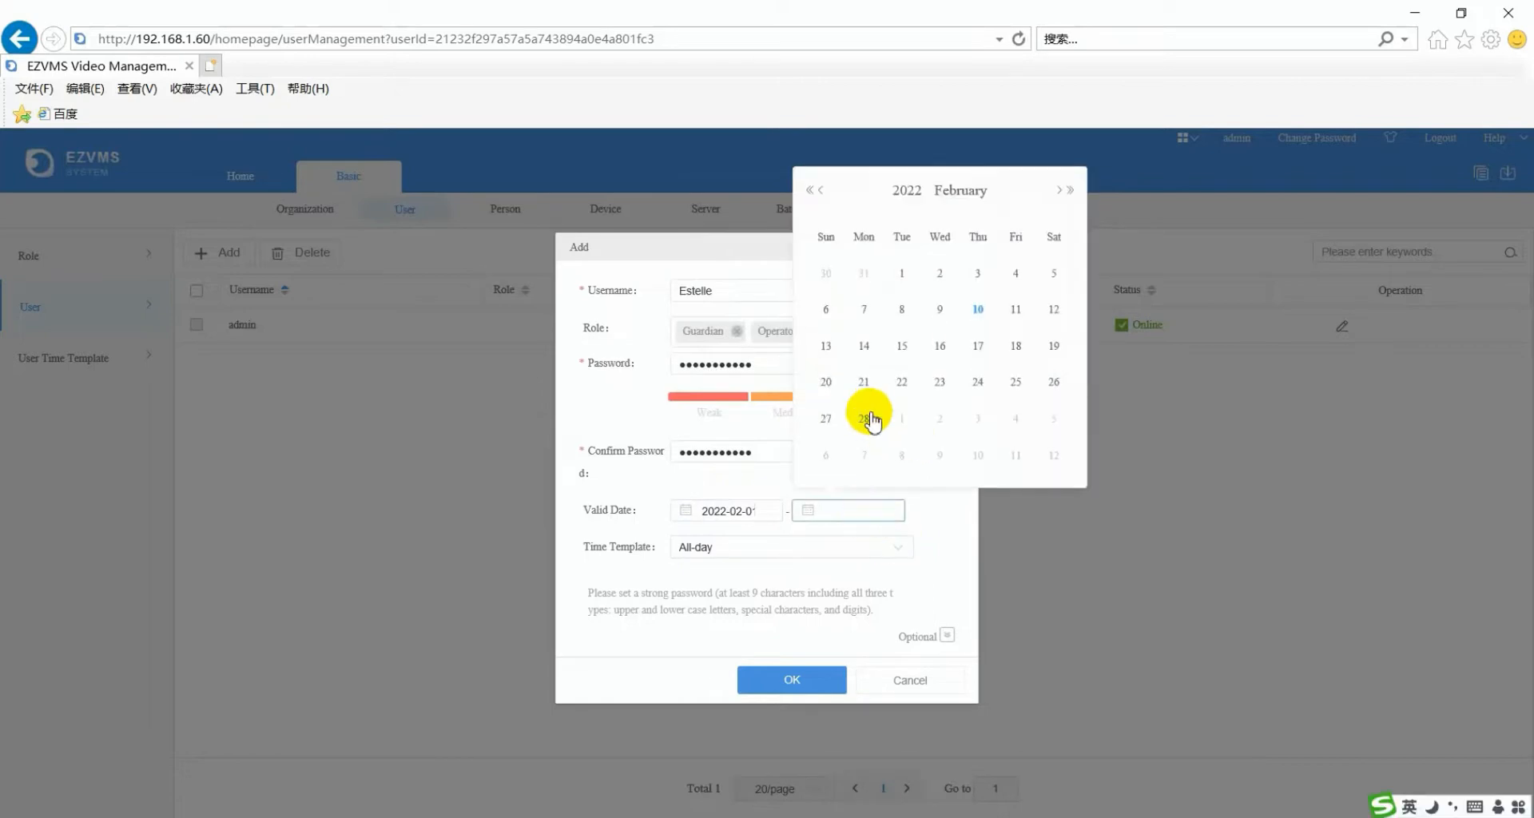
click(866, 414)
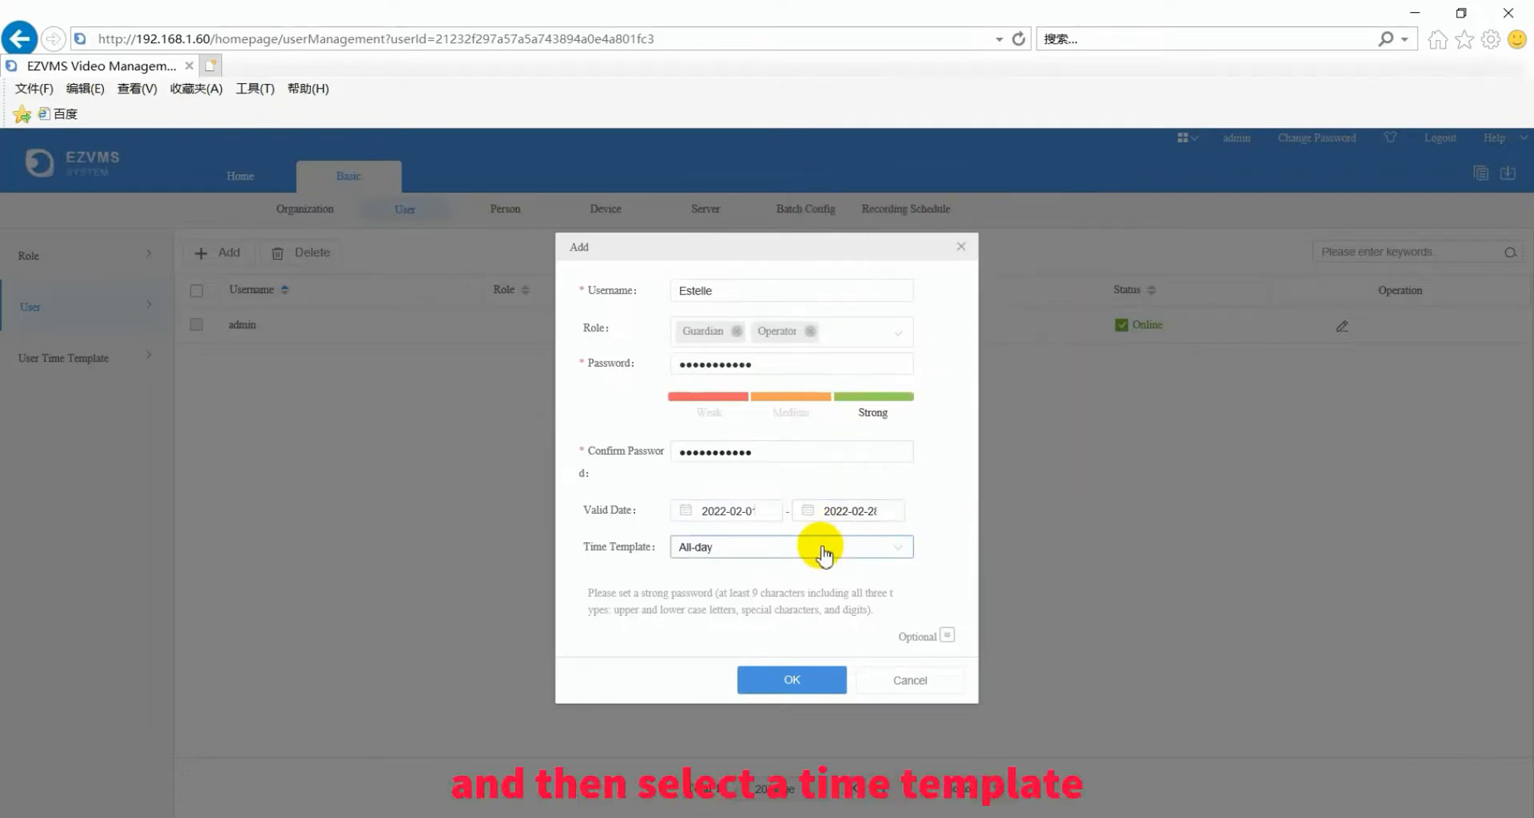
click(901, 550)
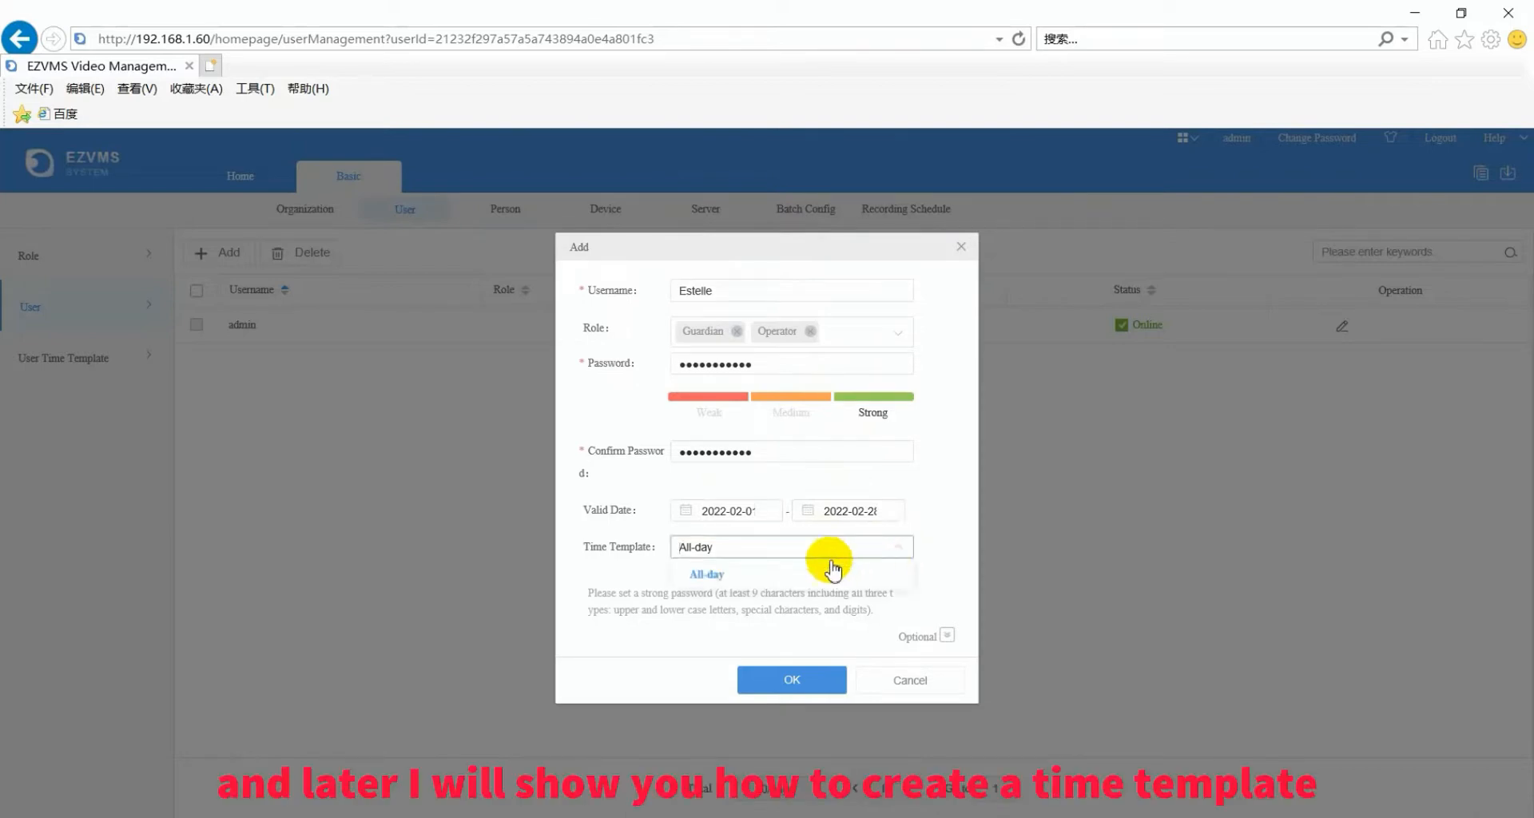
click(743, 575)
click(807, 685)
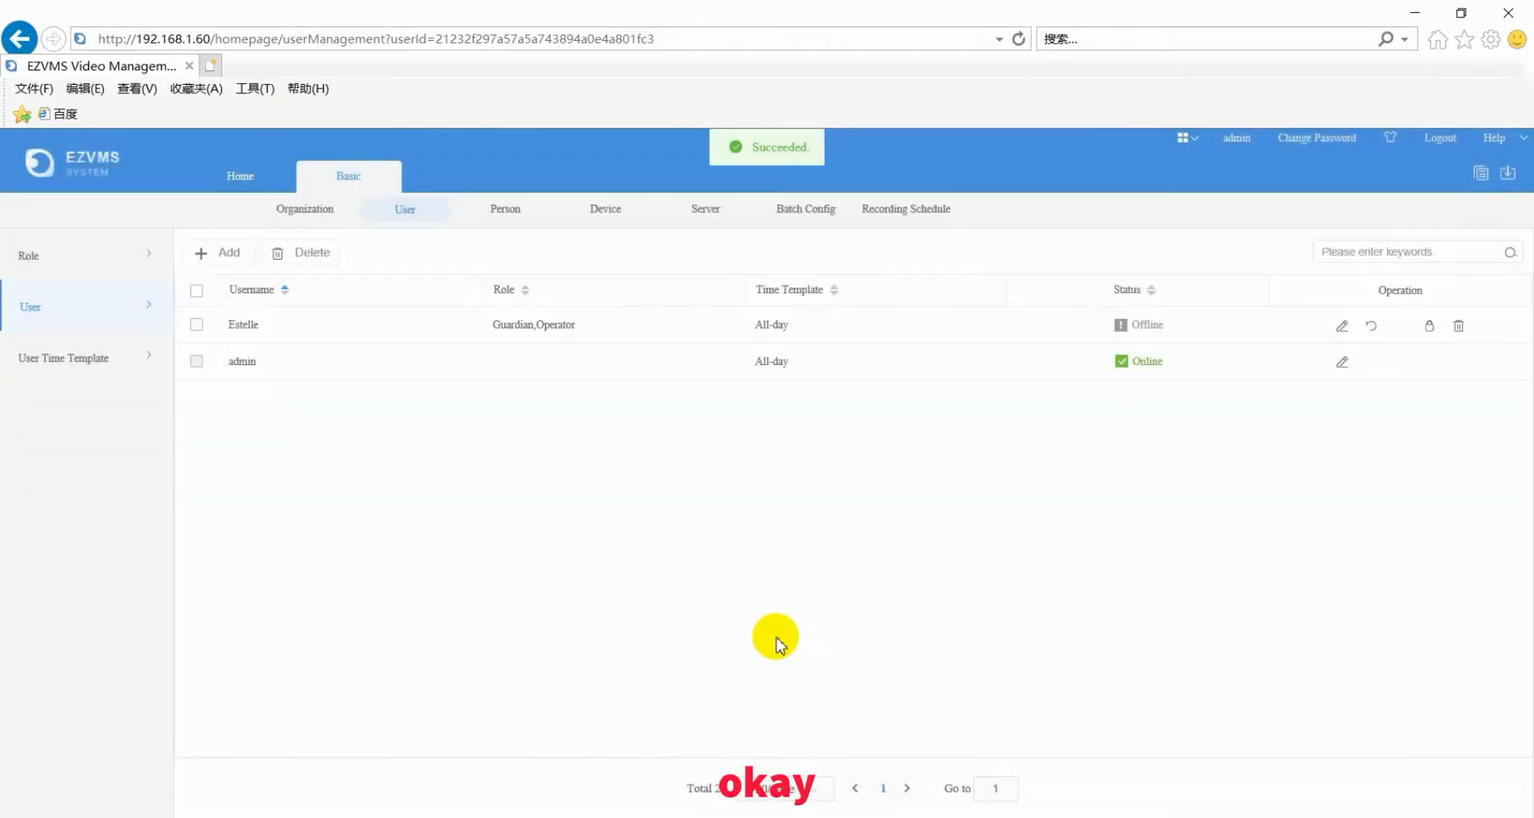
- Create a user time template named workhours based on the All-day schedule
click(28, 363)
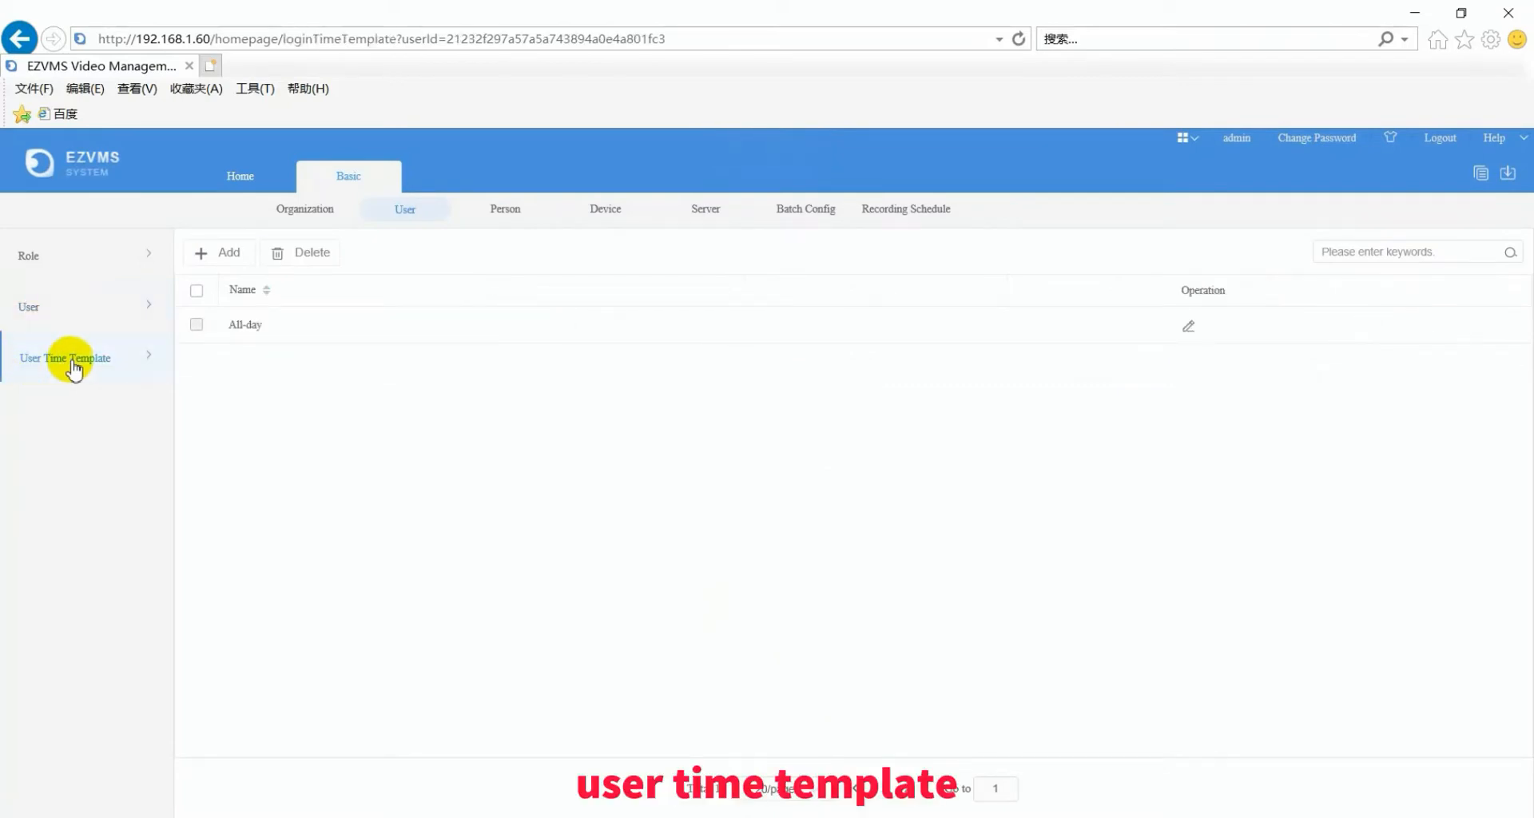
click(228, 254)
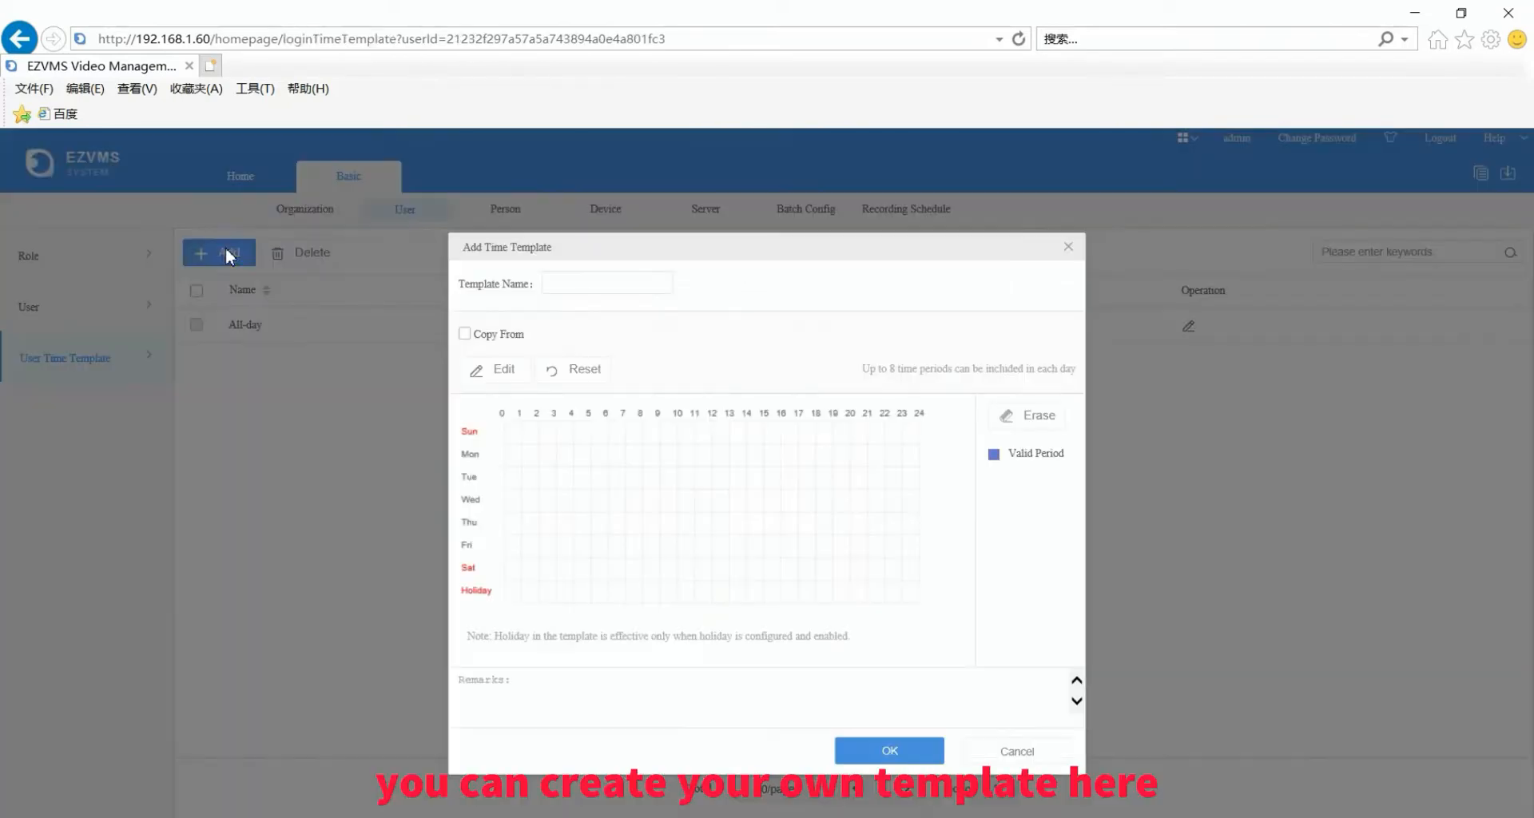
click(555, 282)
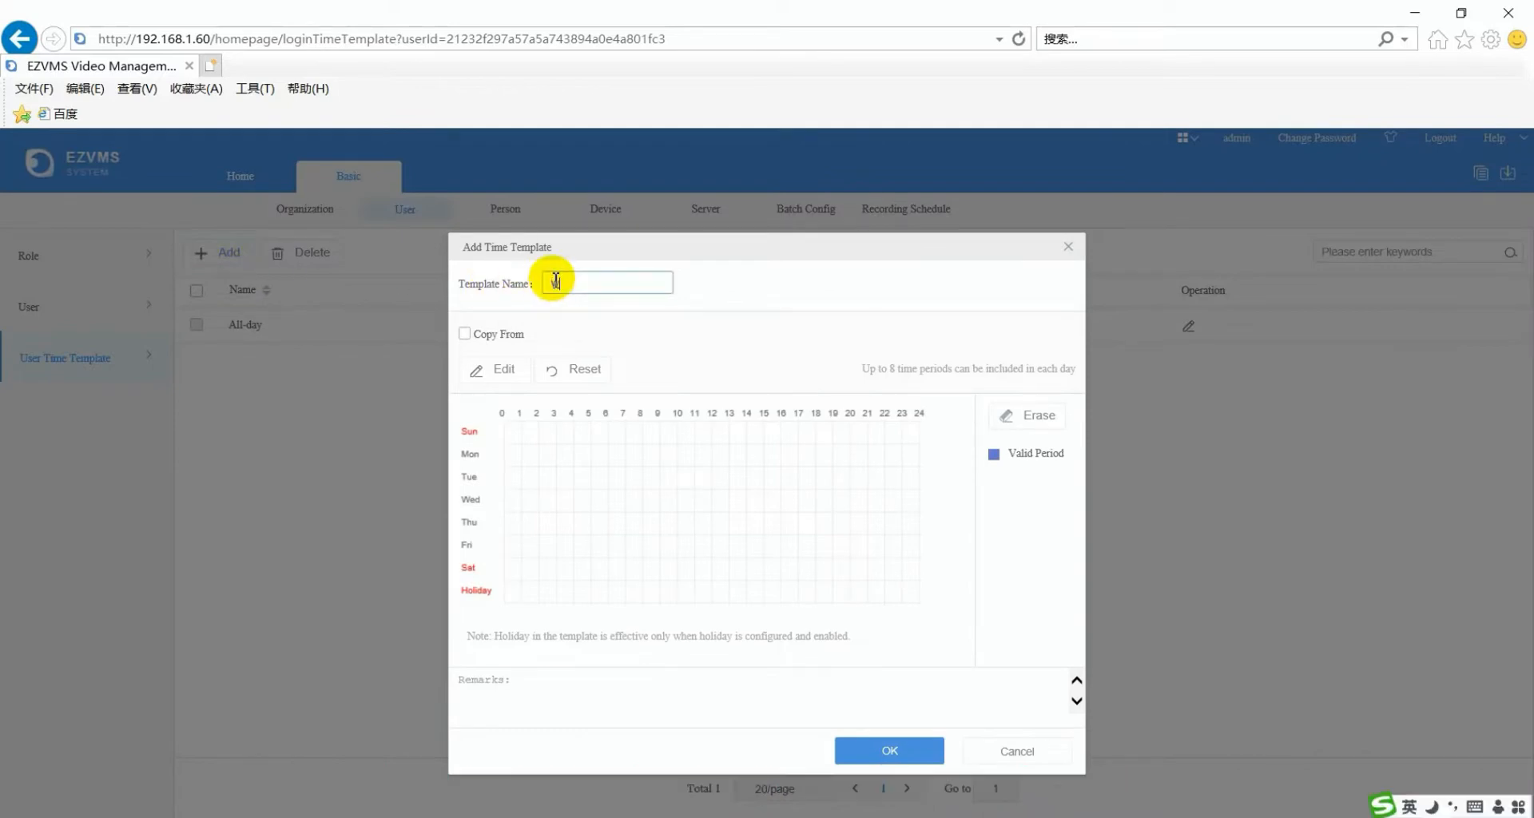
text(workhours)
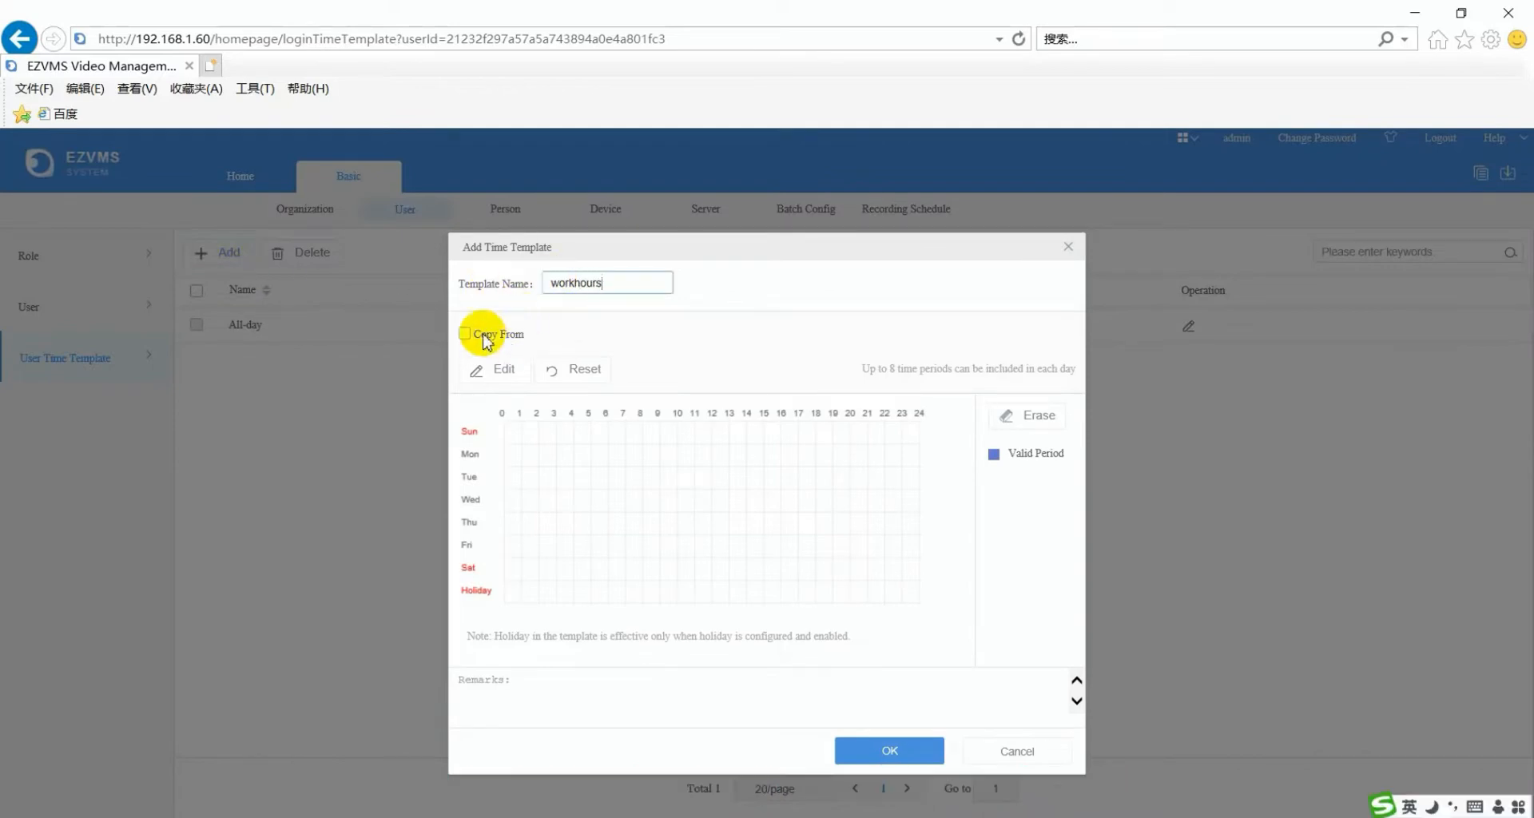
click(464, 333)
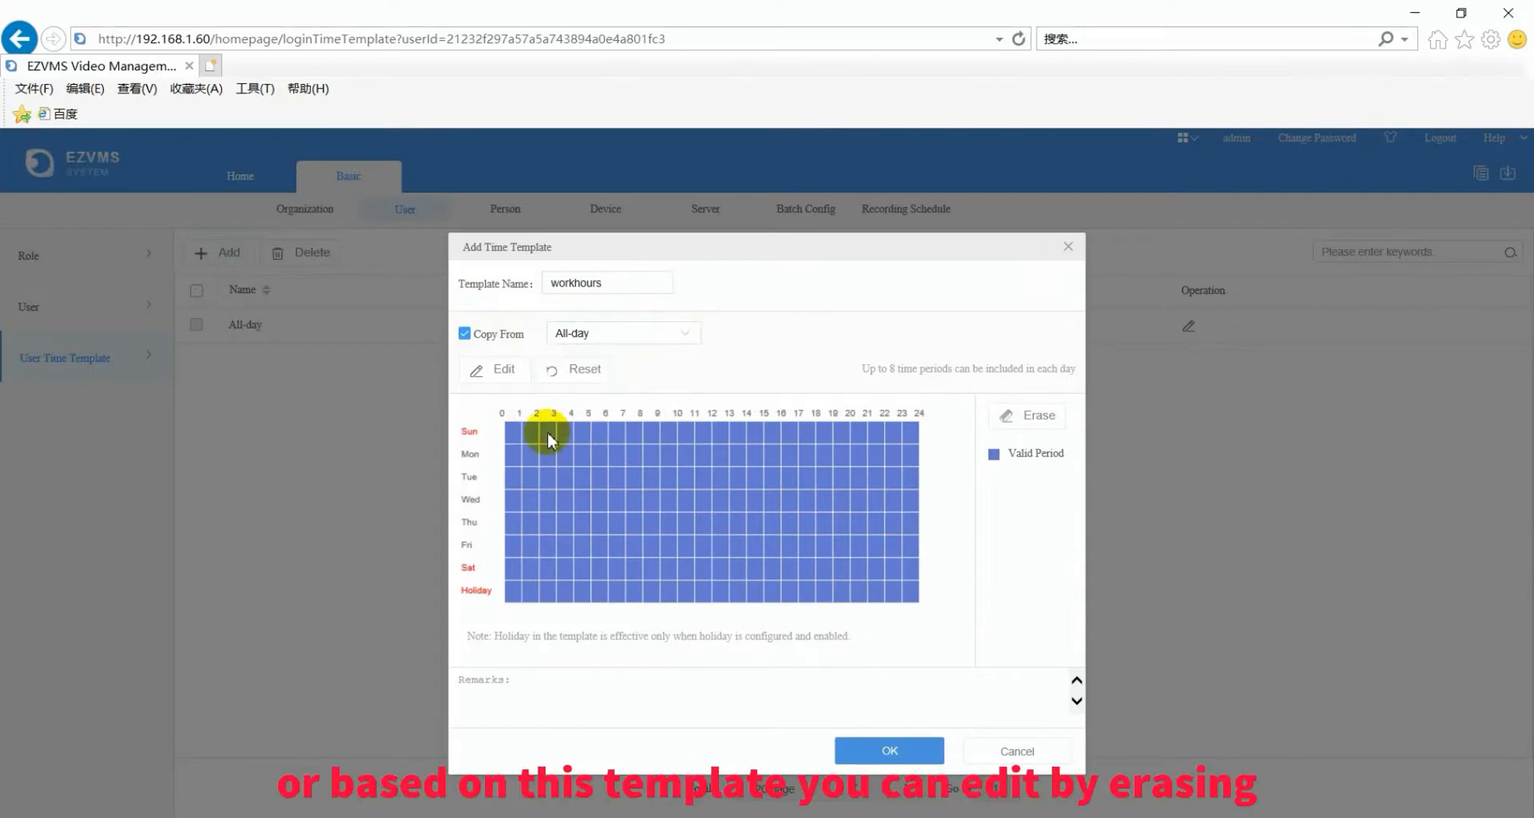
- Erase hours 0–8 and 18–24 for every day, save workhours, and go to Person management
click(1036, 422)
drag(516, 428, 643, 599)
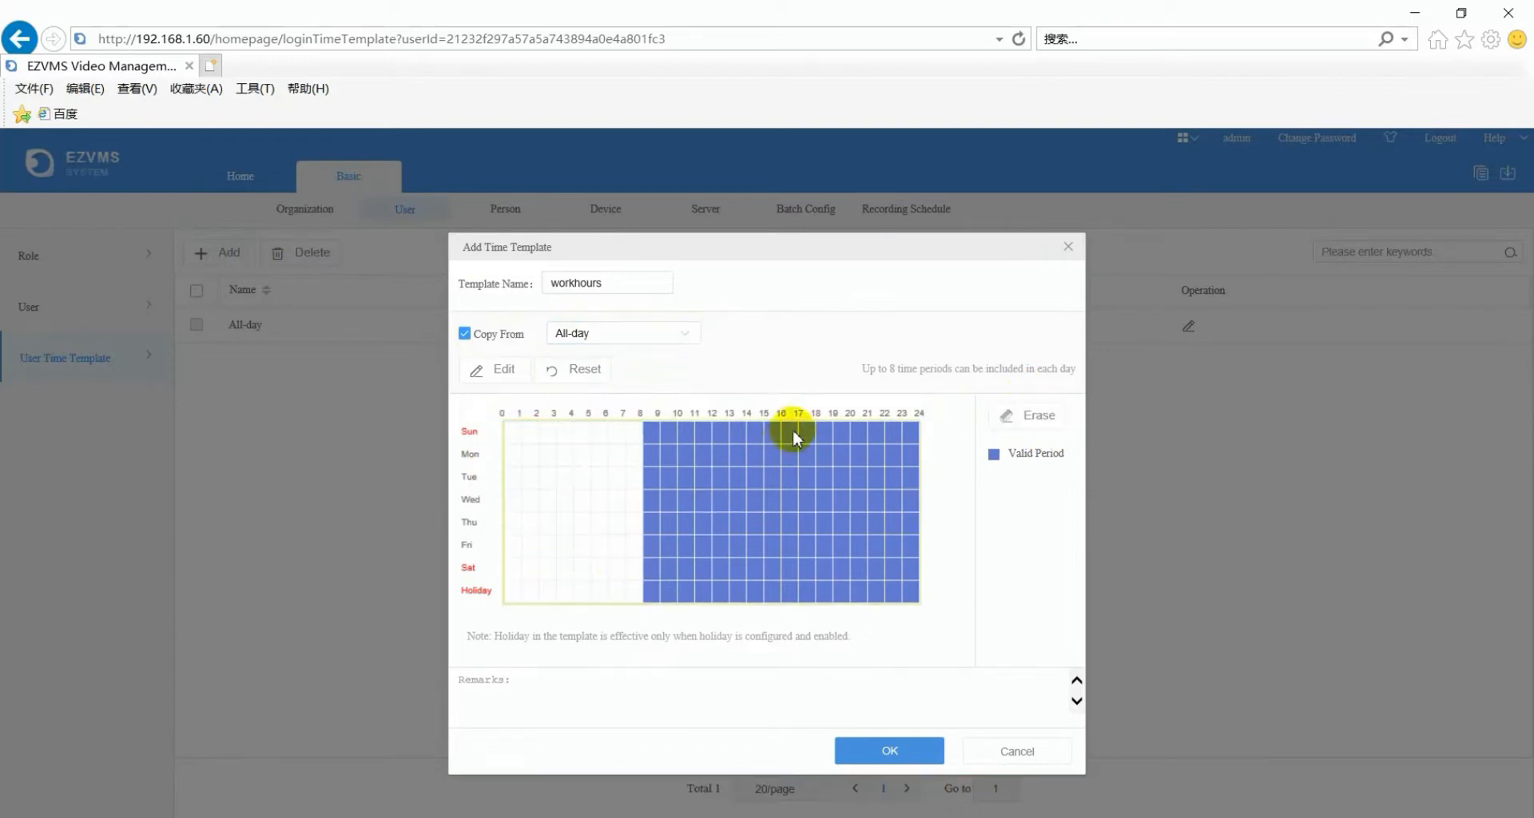
mouse_move(832, 429)
mouse_down()
mouse_move(884, 479)
mouse_move(917, 595)
mouse_up()
click(498, 374)
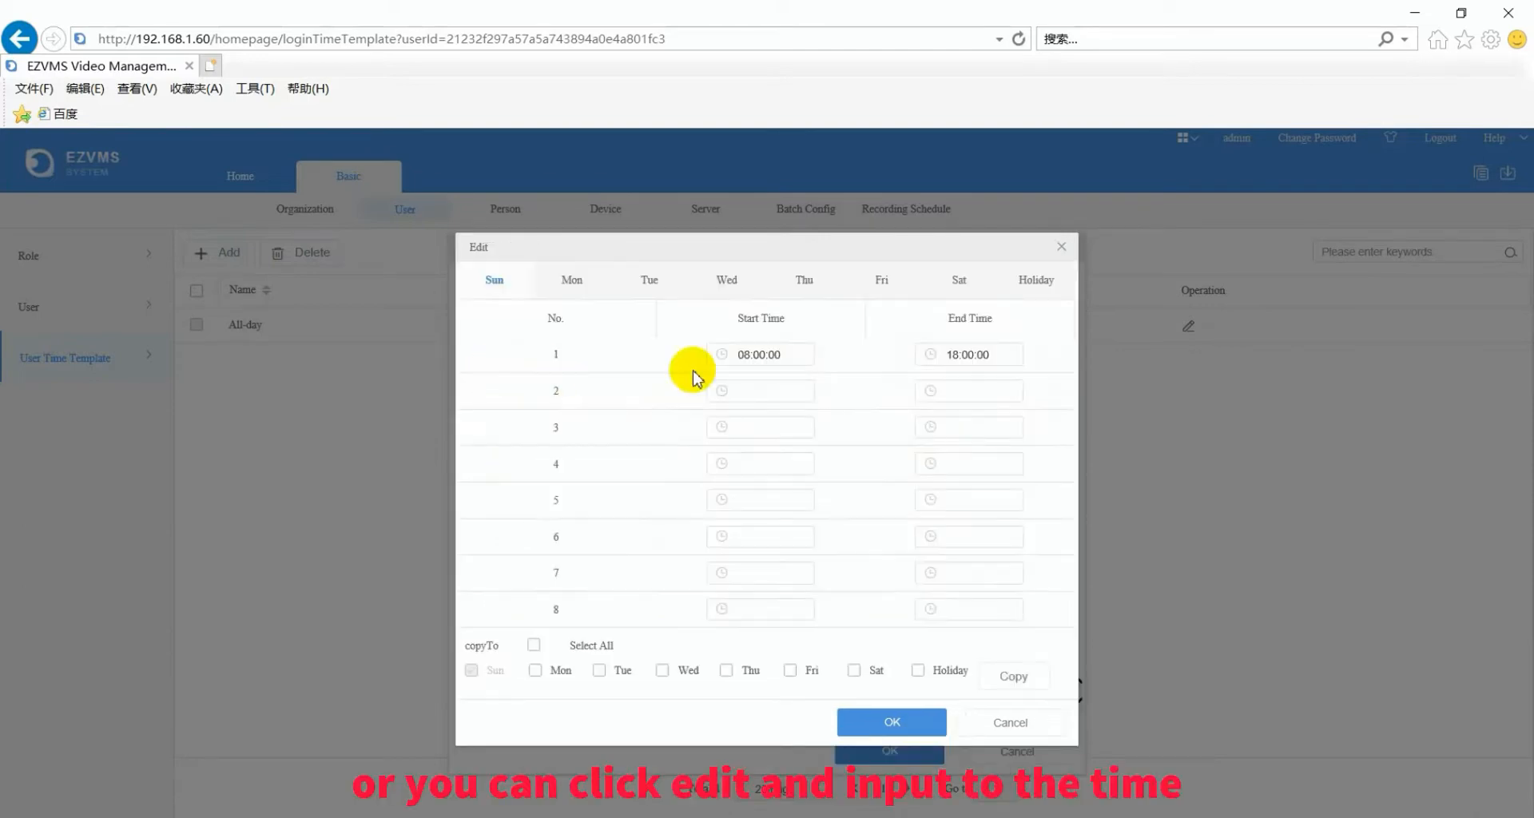
click(1061, 247)
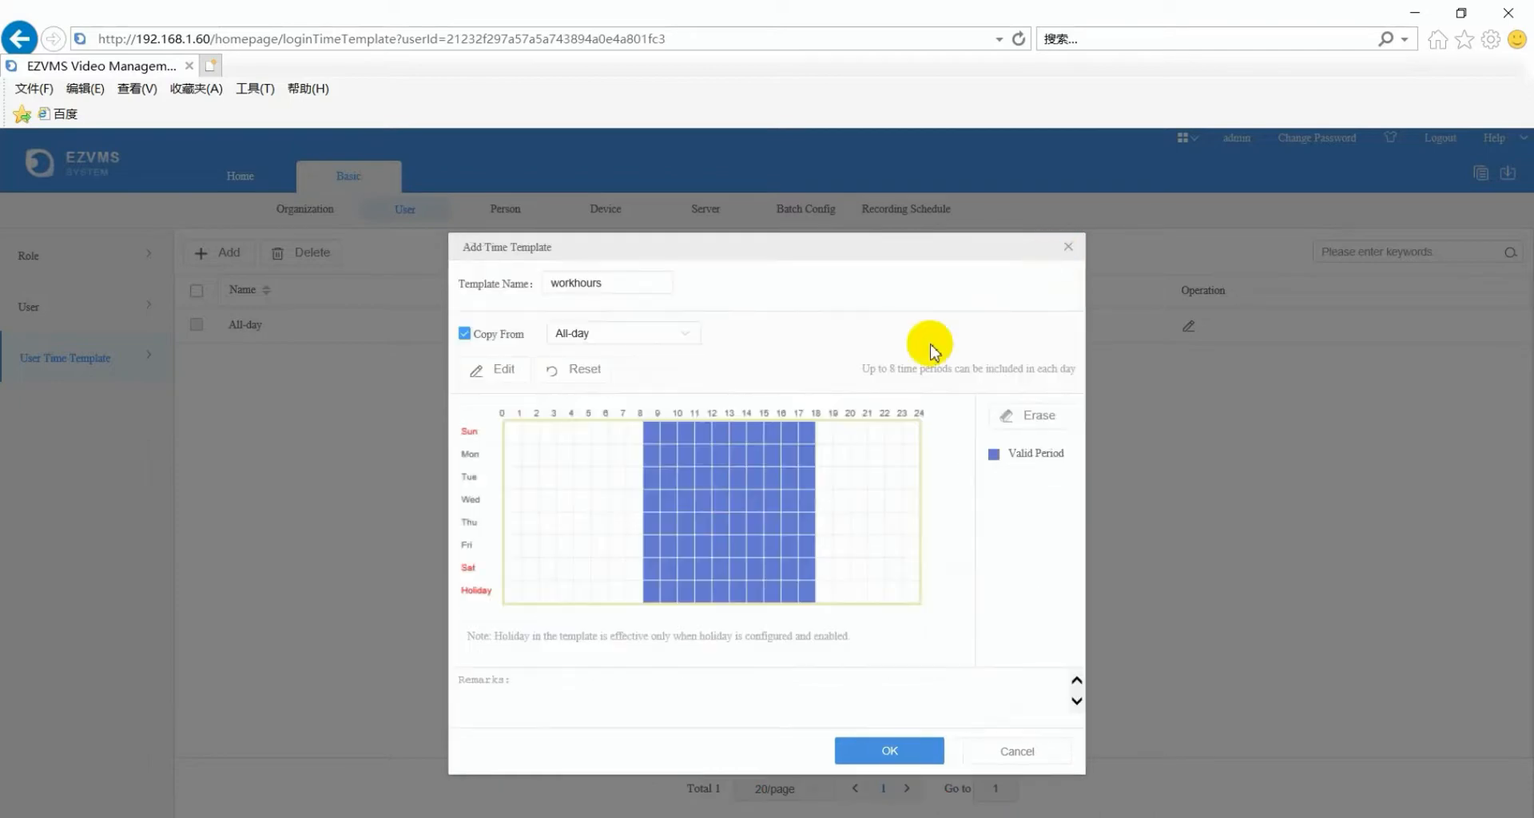
click(896, 750)
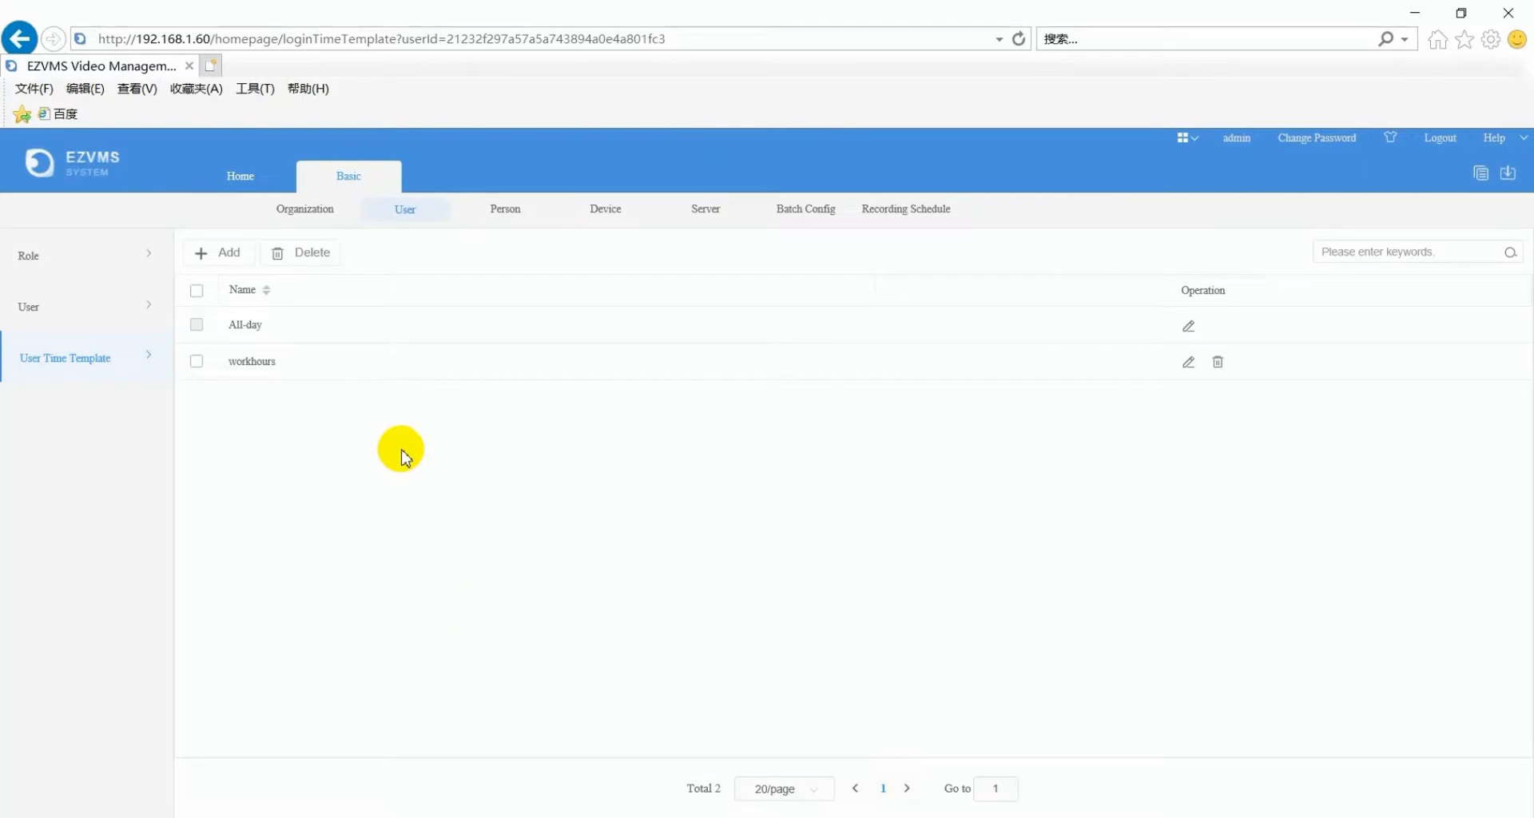
click(512, 213)
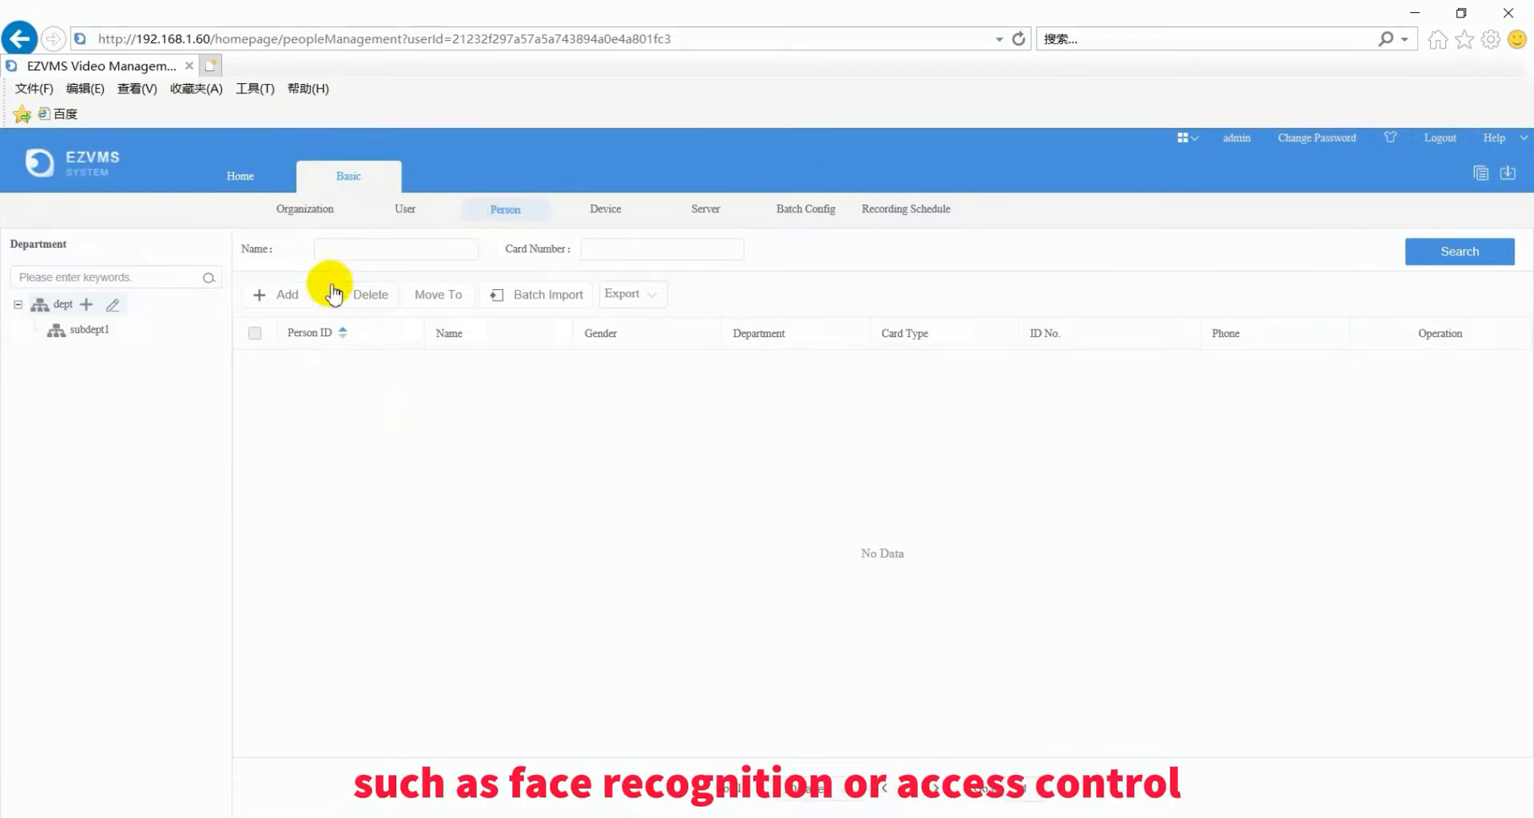
- Add a female person with Person ID 111 and a card number, then go to Server configuration
click(281, 295)
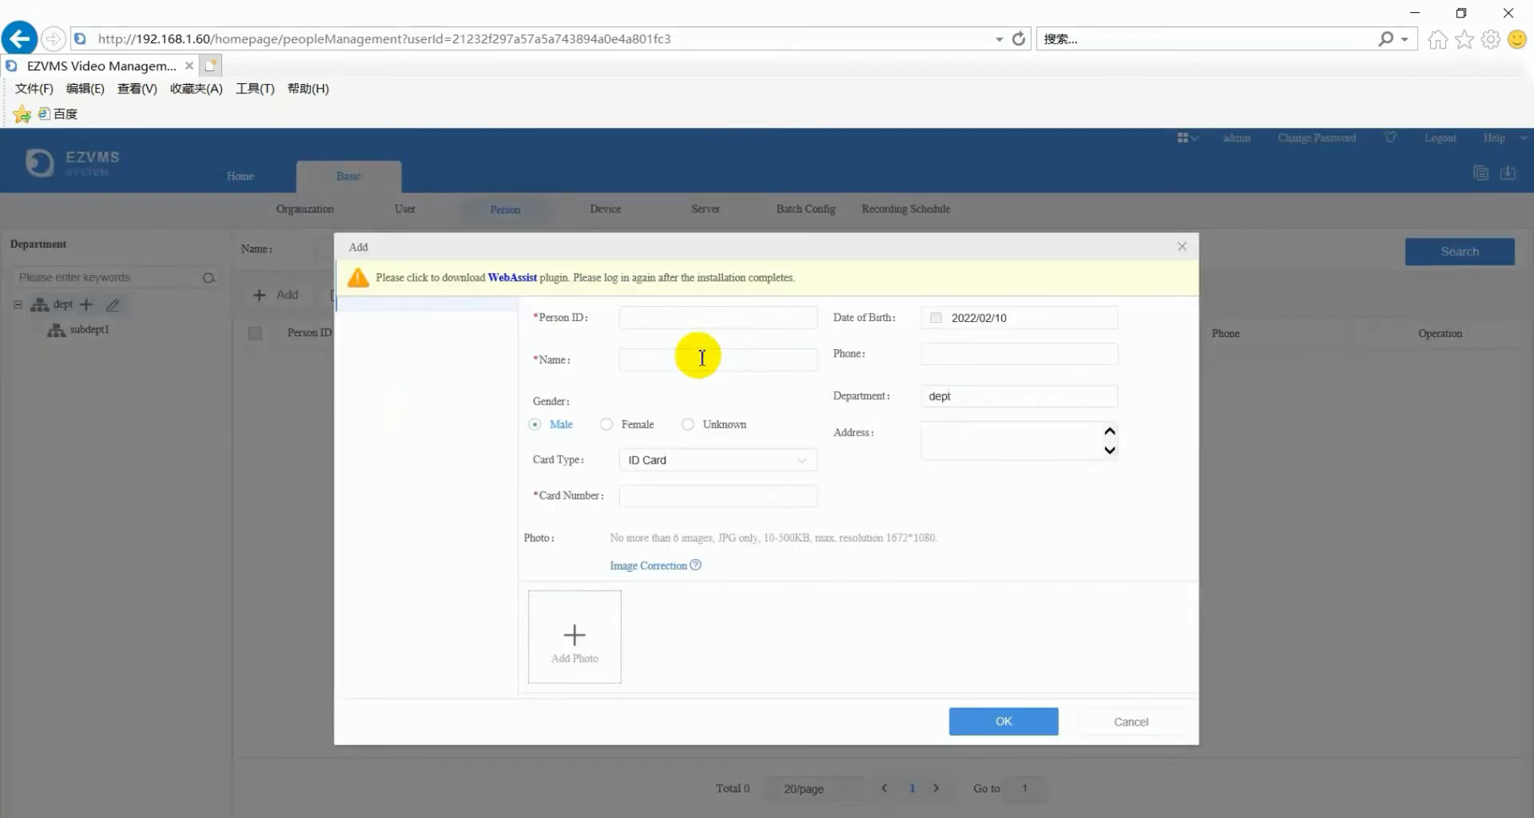
click(670, 318)
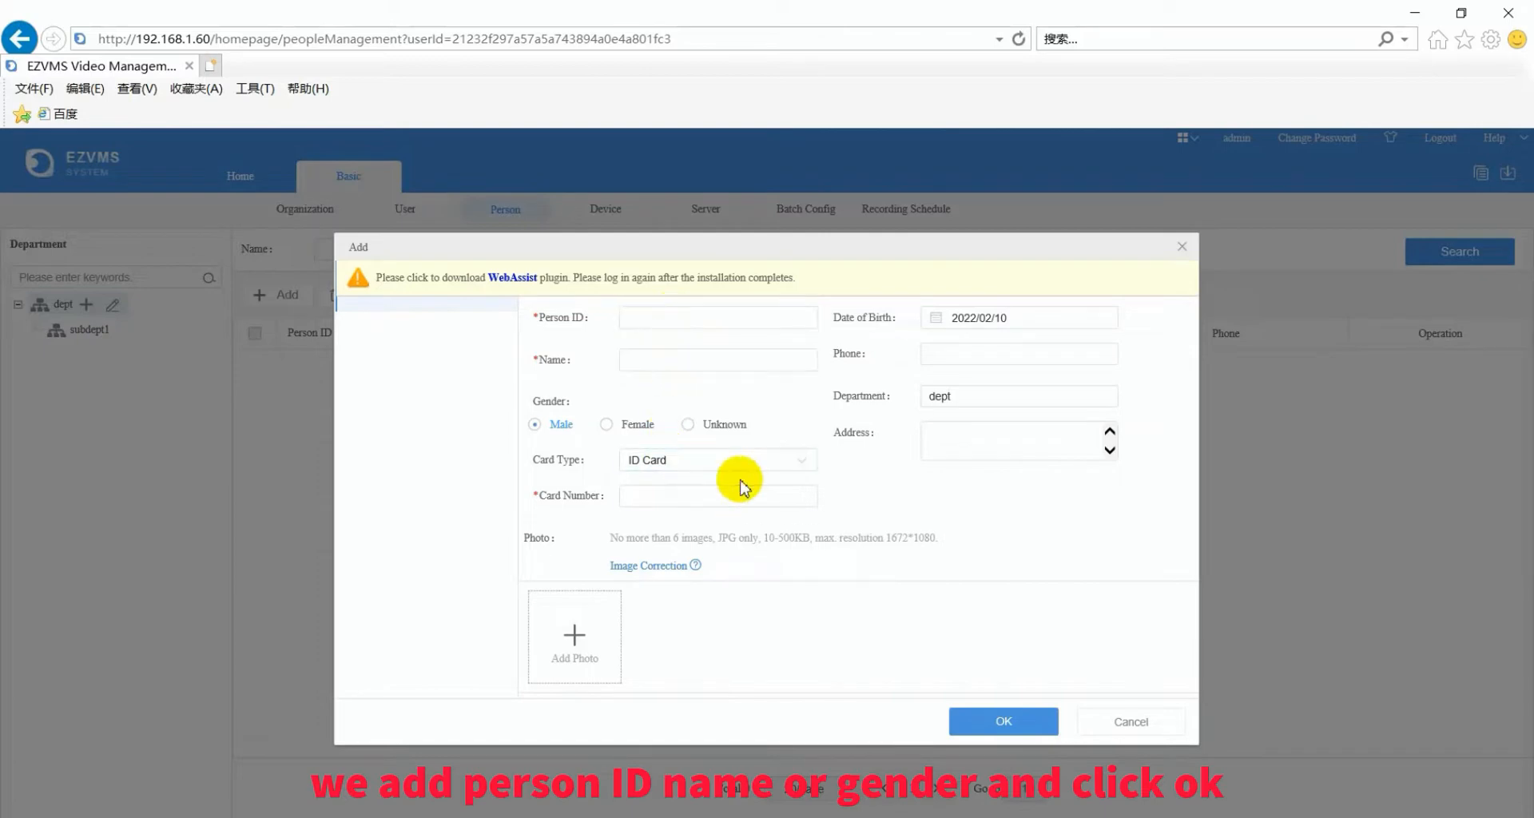
click(687, 319)
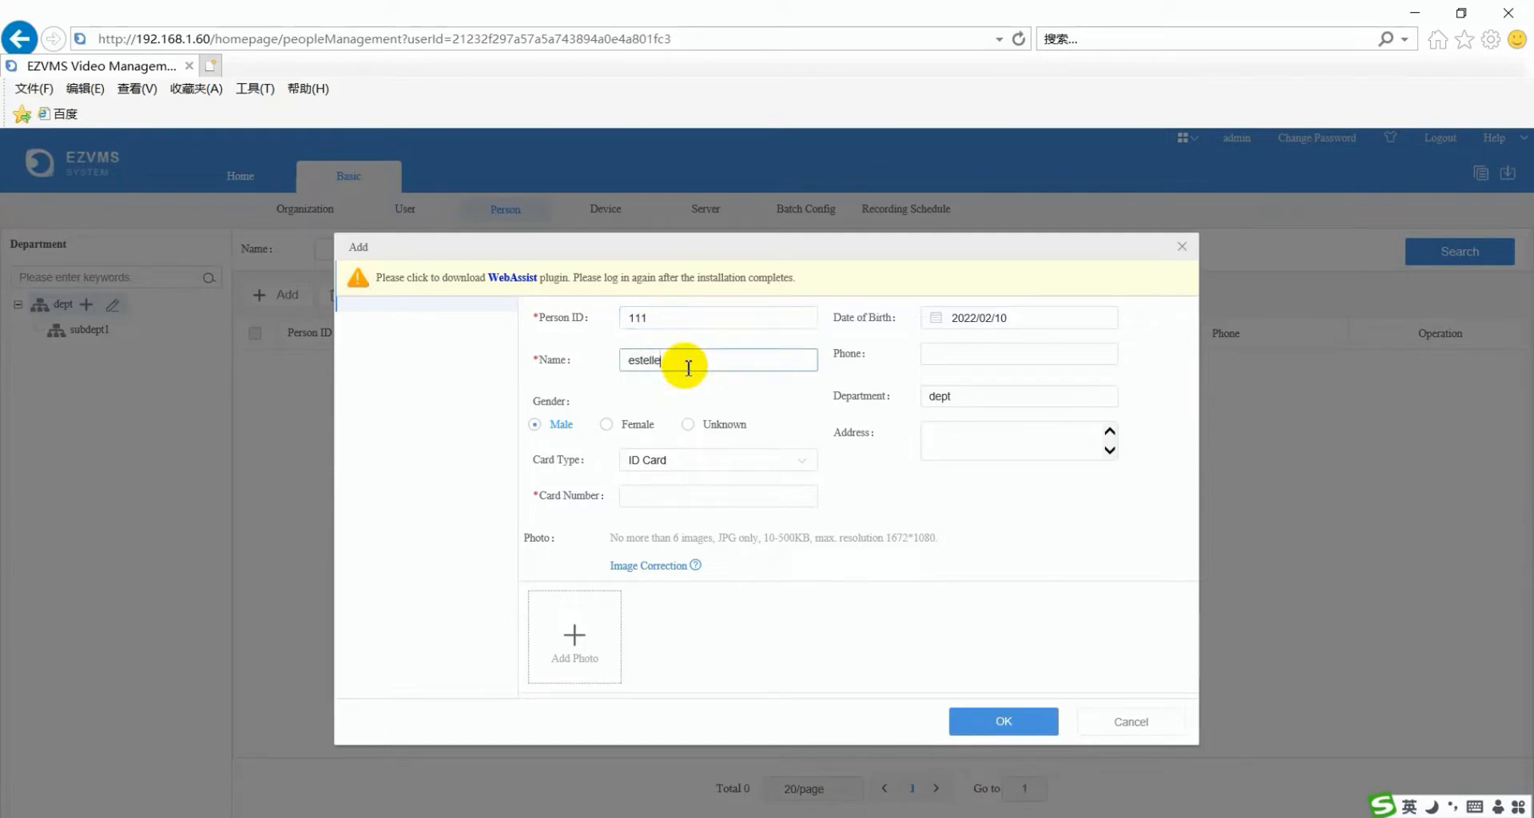
click(606, 424)
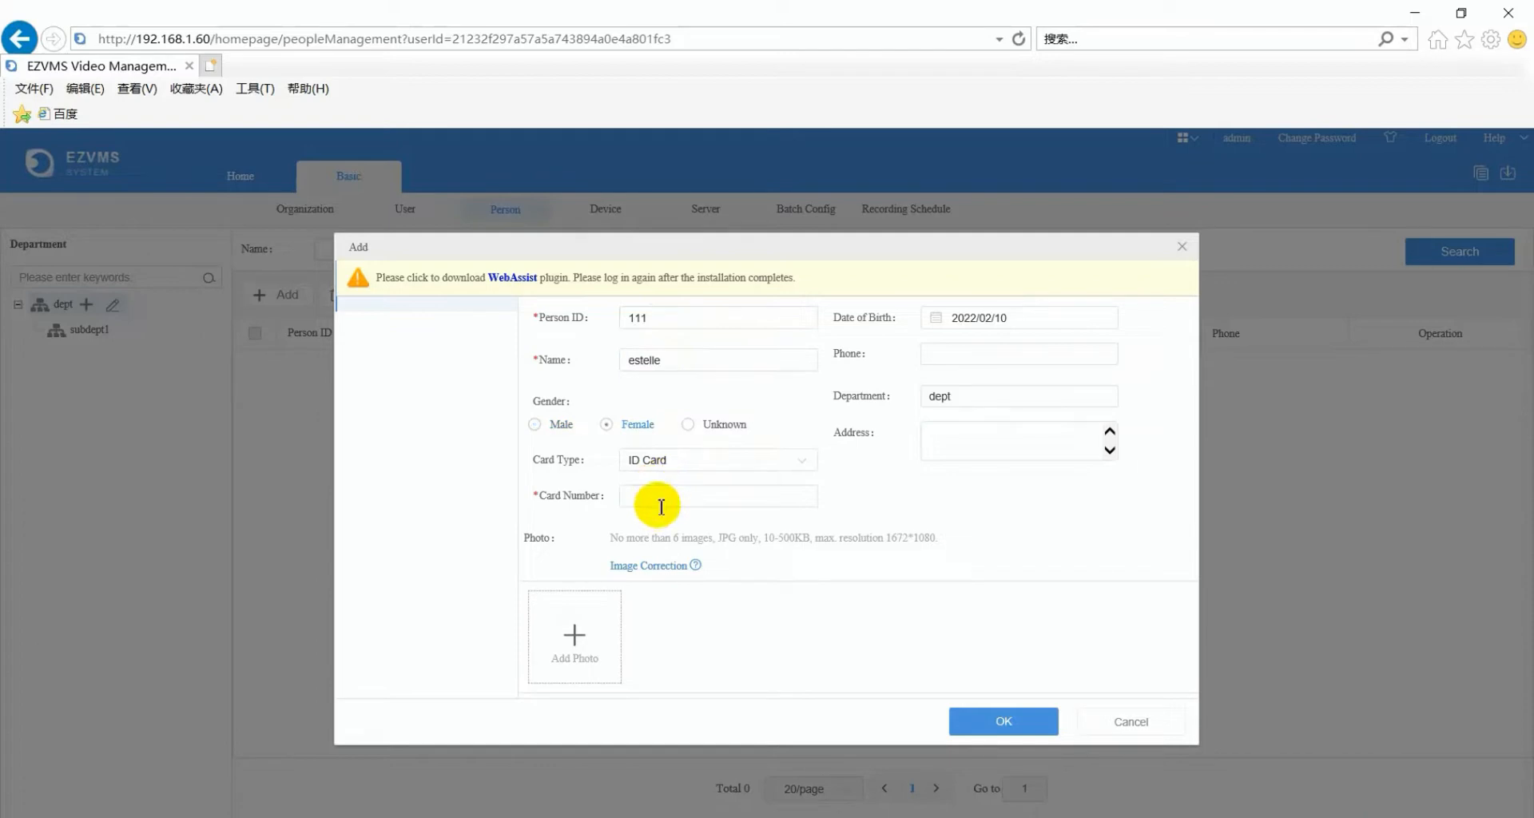
click(661, 506)
text(1)
click(976, 720)
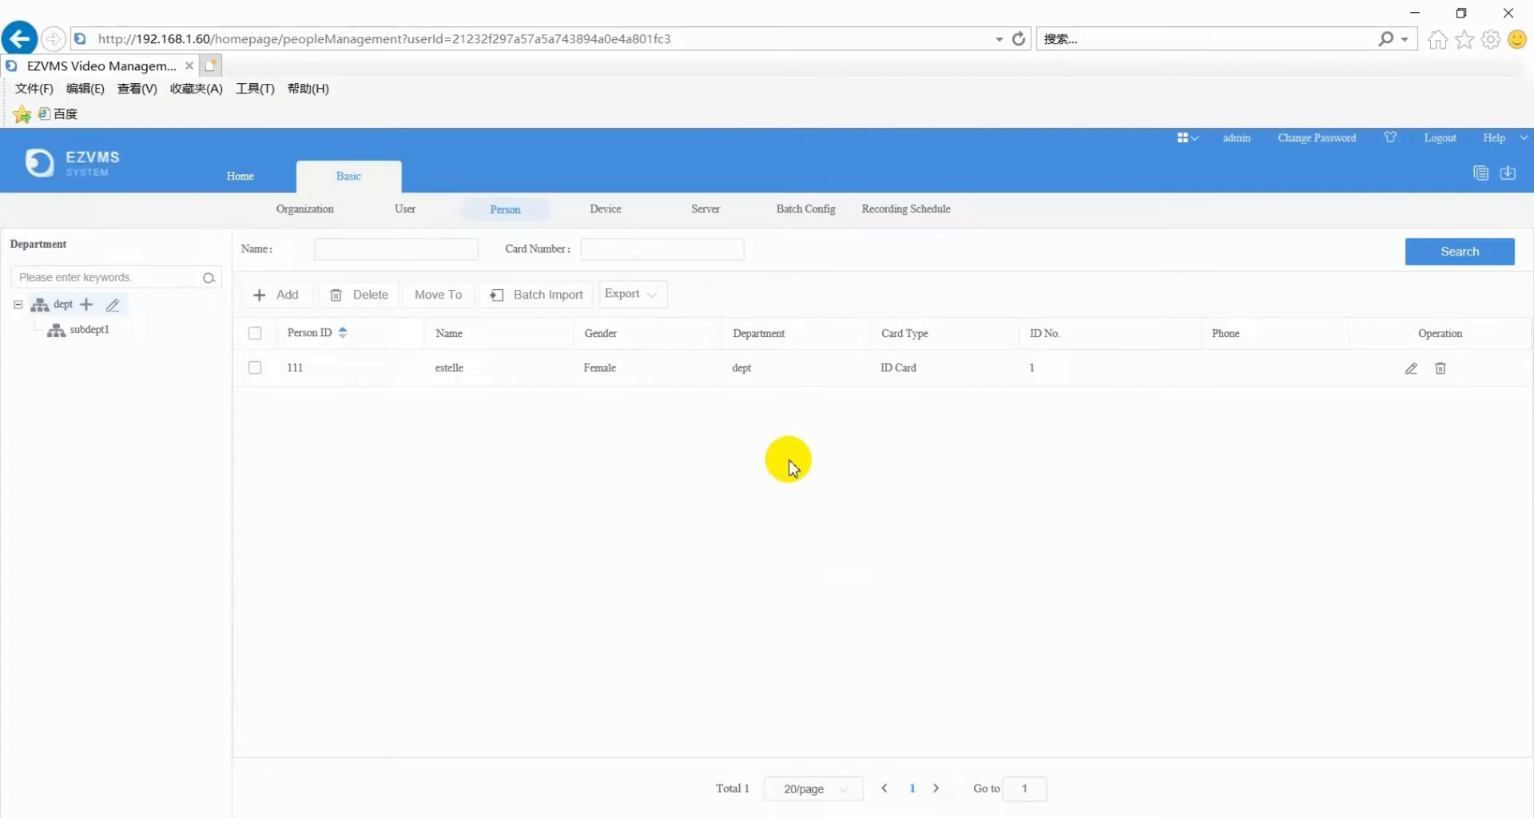
click(707, 212)
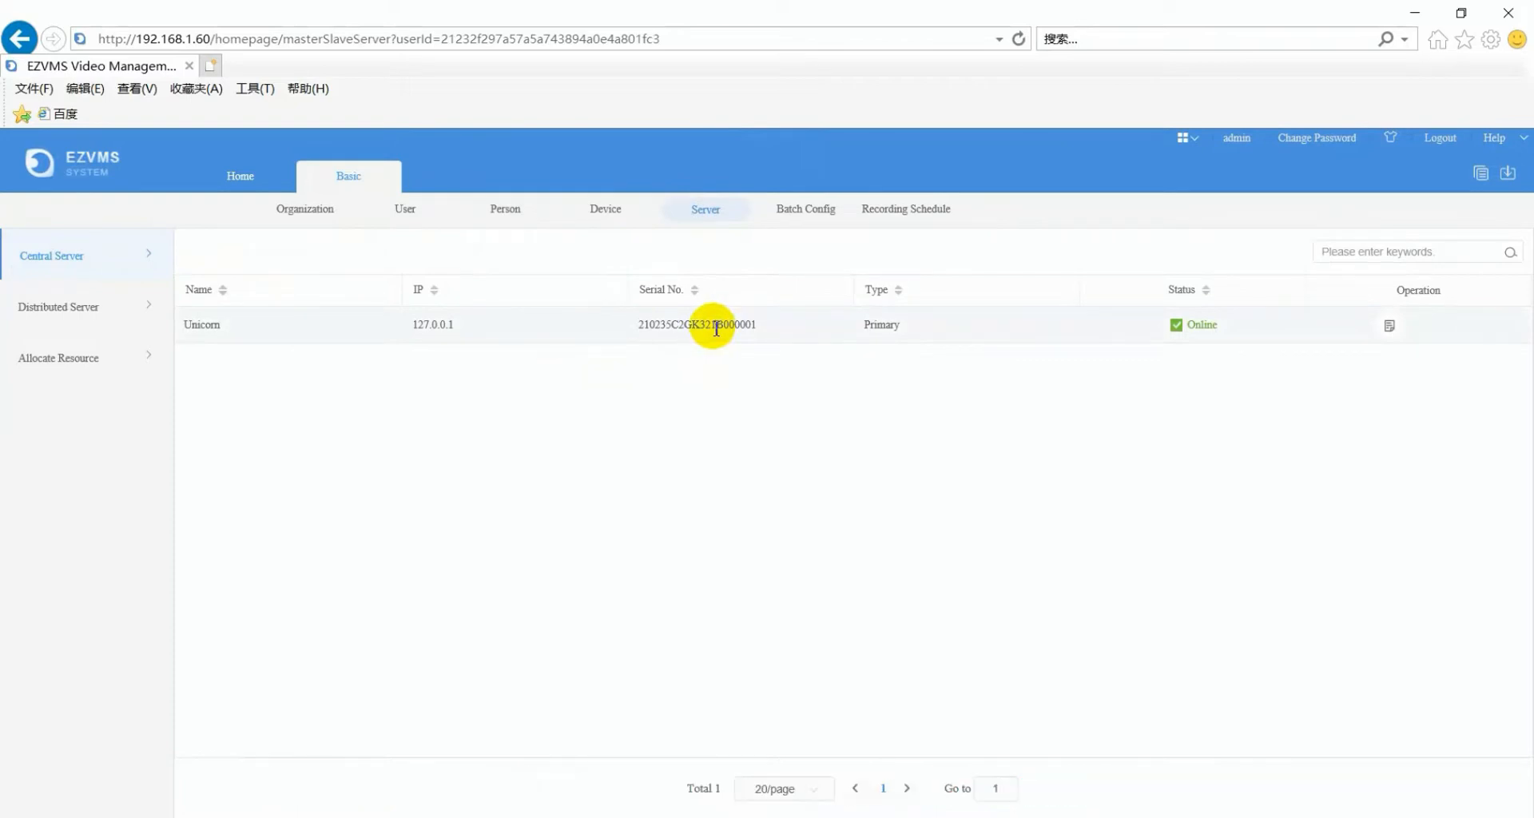
- Review the Central Server's details, then replica NI-VX1616-C's details and settings without changing anything
click(1390, 326)
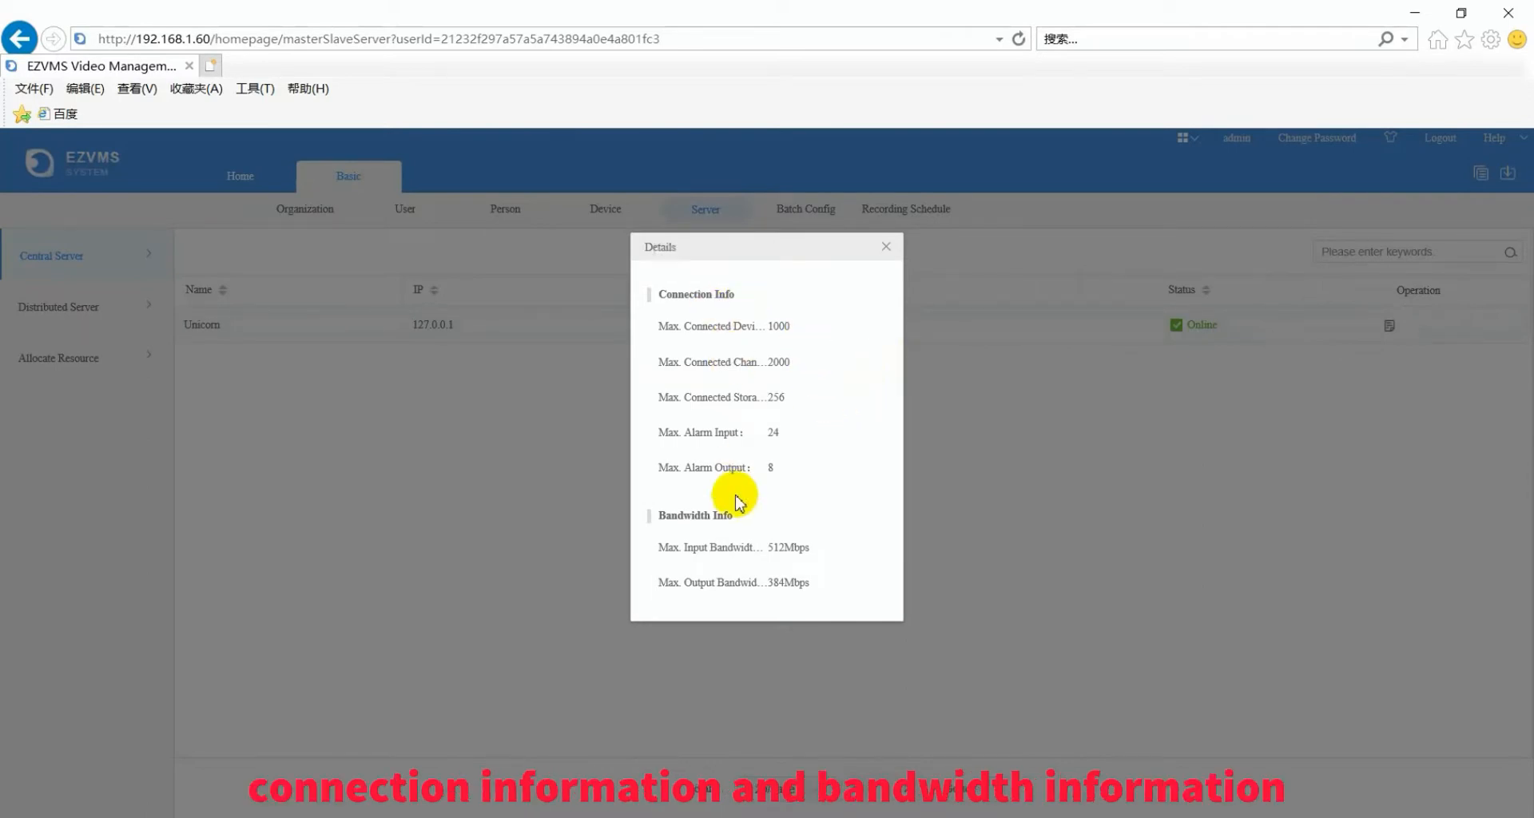
click(886, 247)
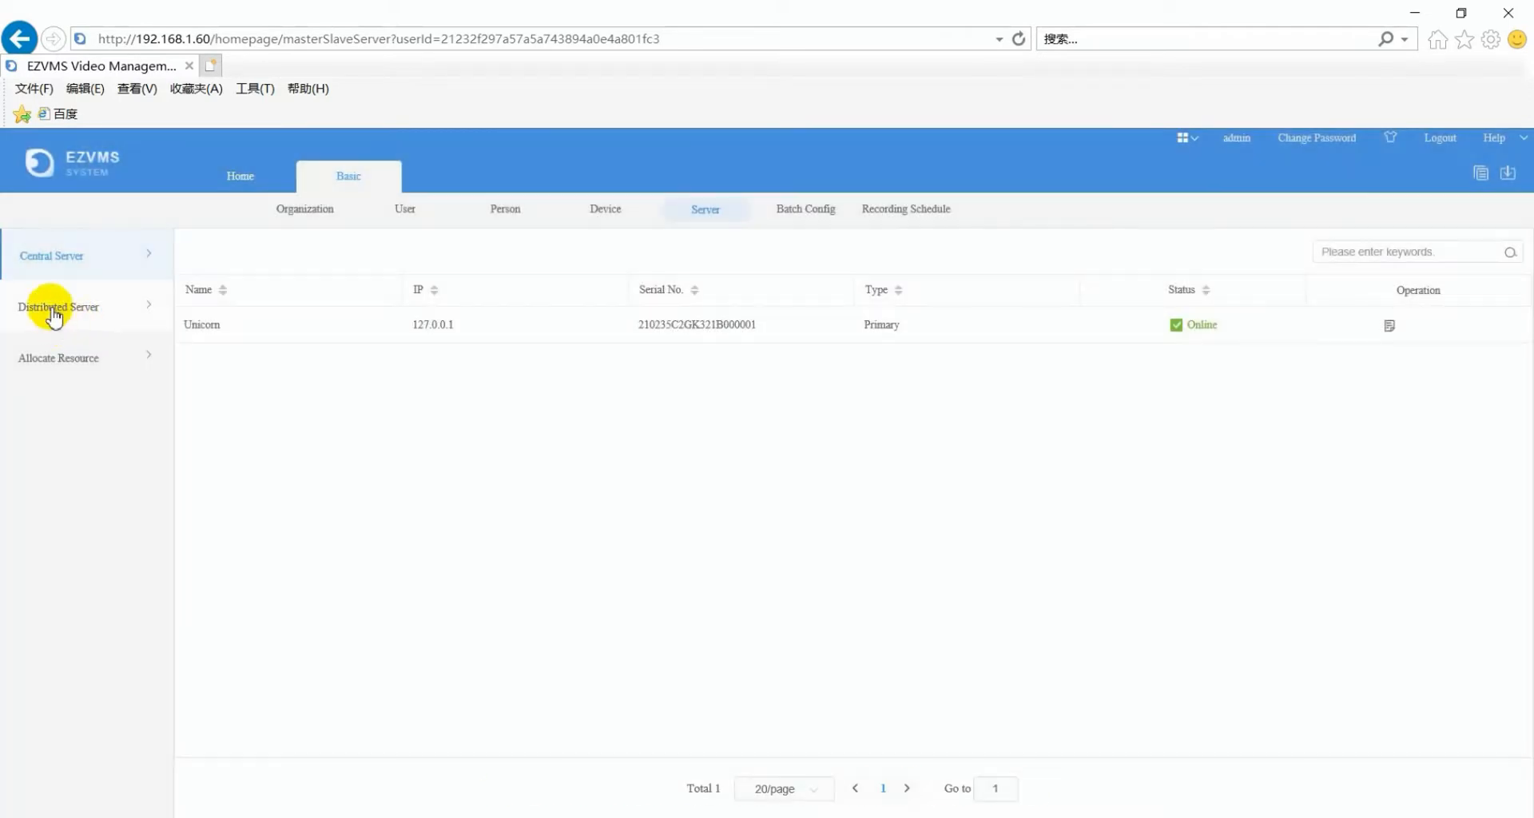
click(52, 313)
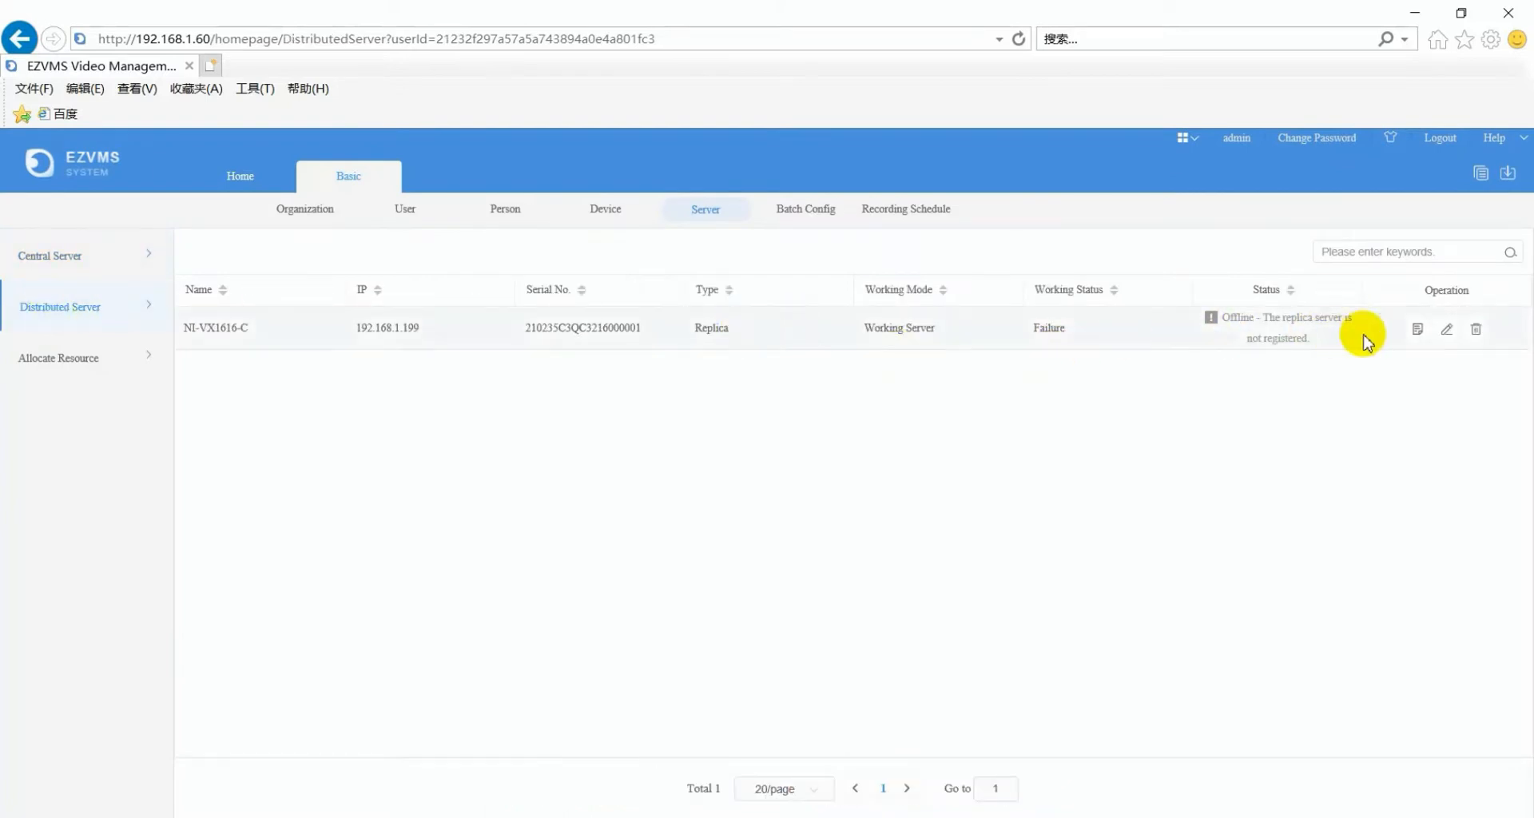
click(1418, 330)
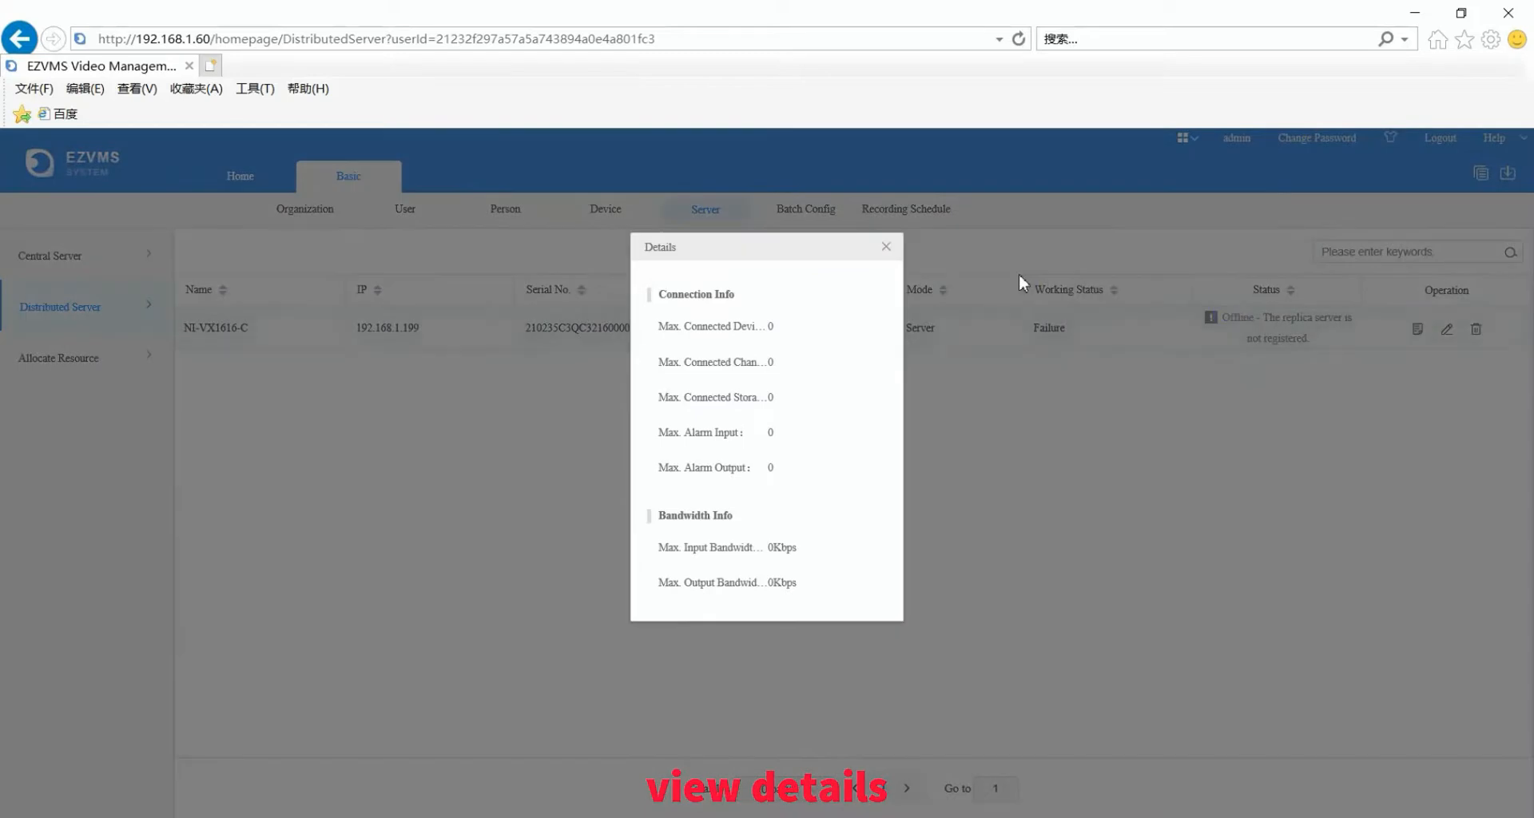
click(887, 249)
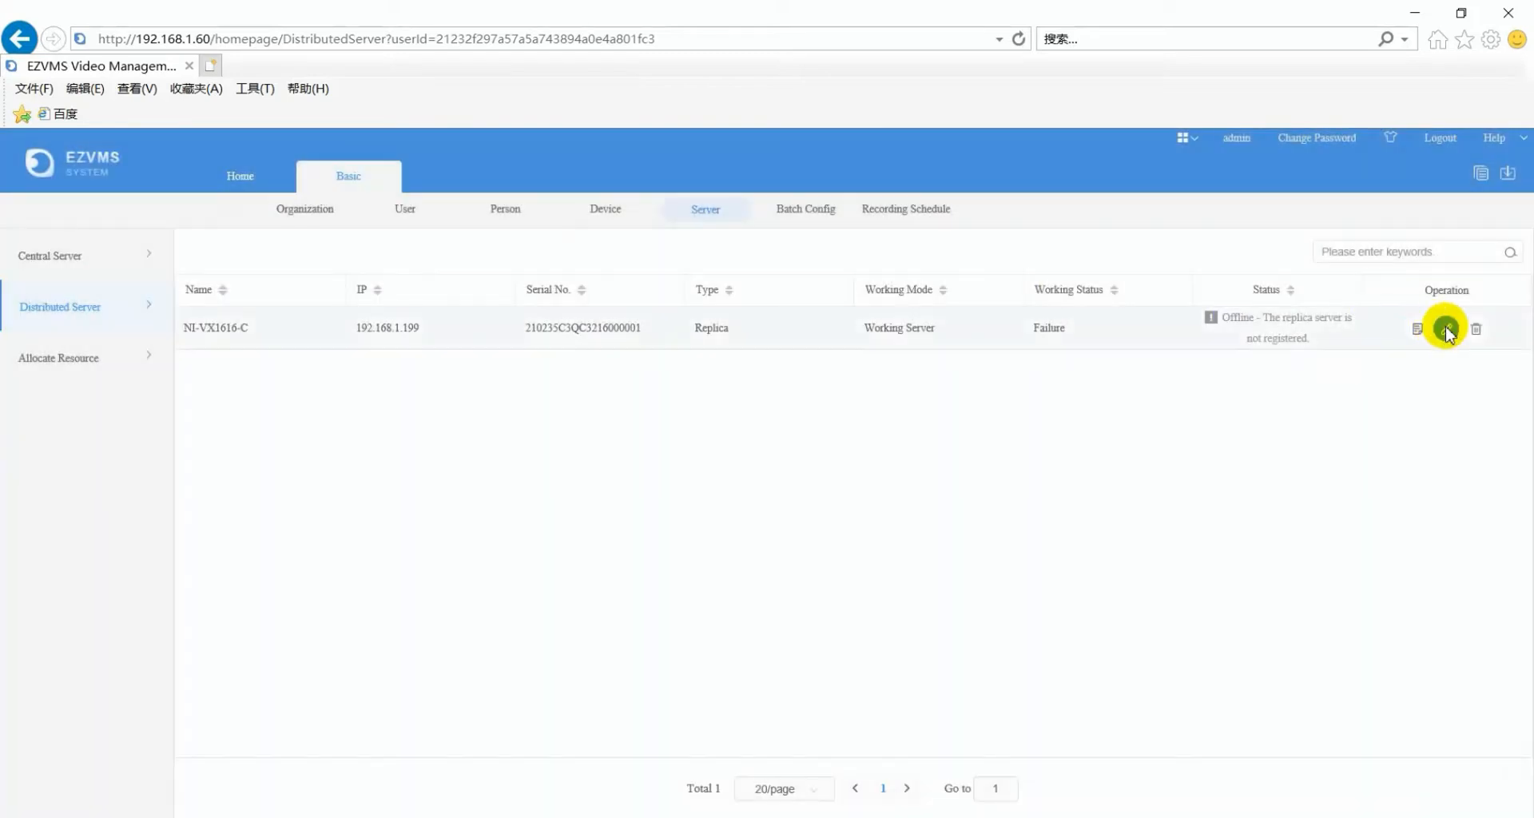
click(1446, 329)
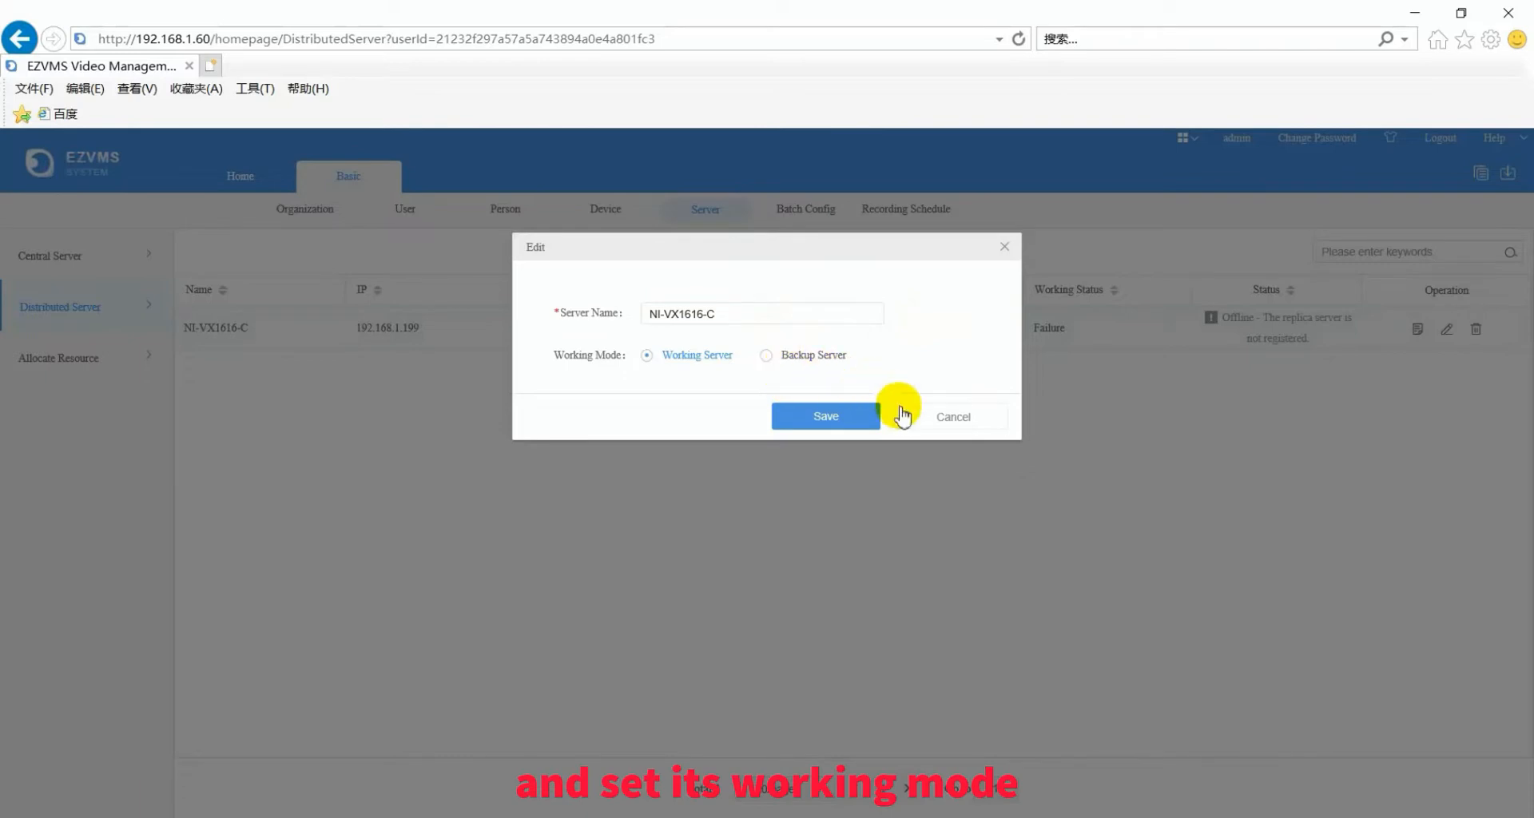
click(949, 416)
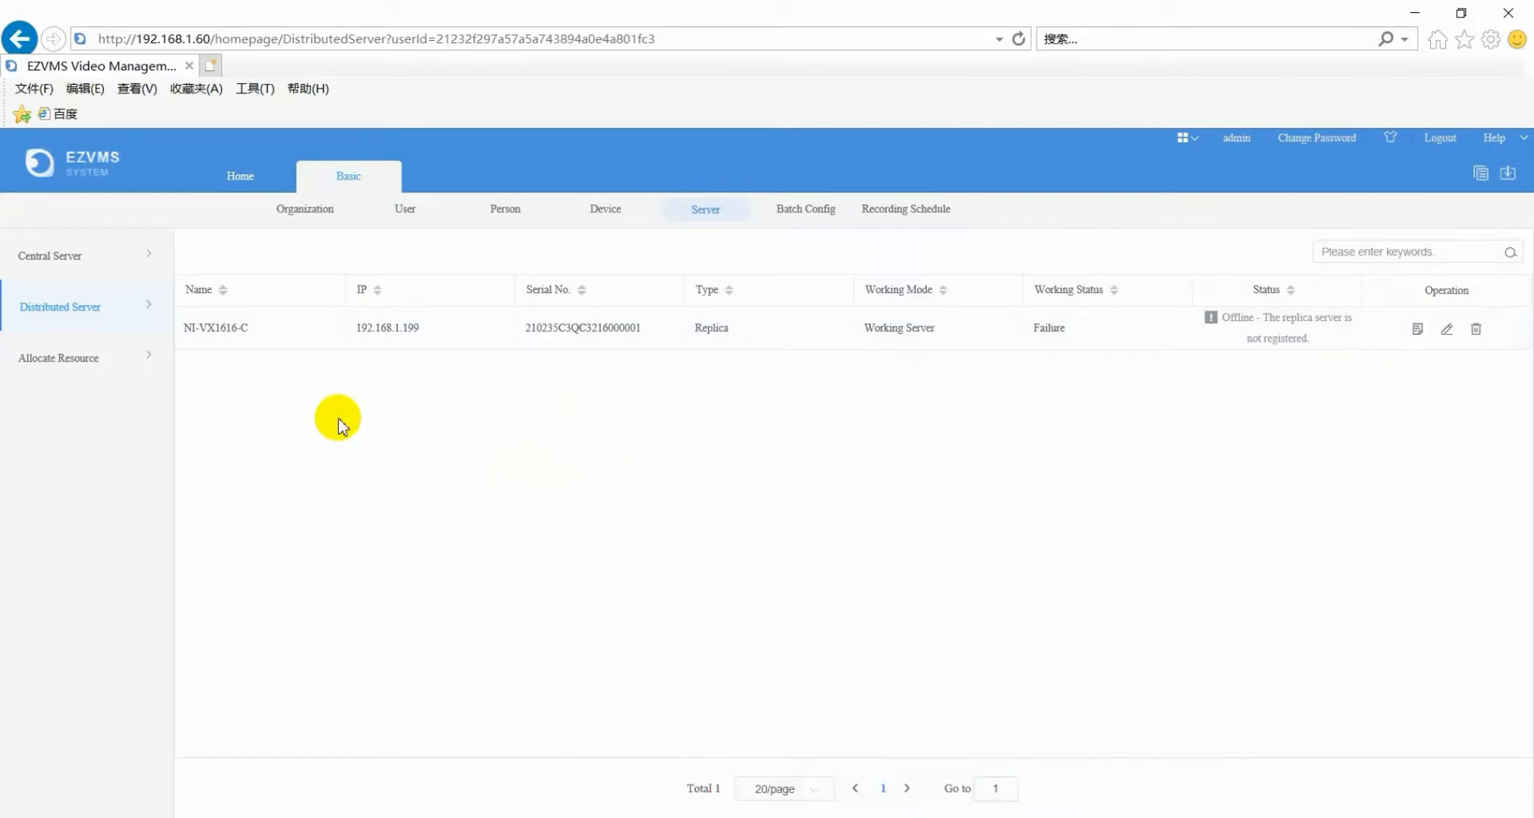
- Assign devices 192.168.1.110, .147 and .148 to NI-VX1616-C, try Auto Assign, then restore them to Unicorn
click(48, 363)
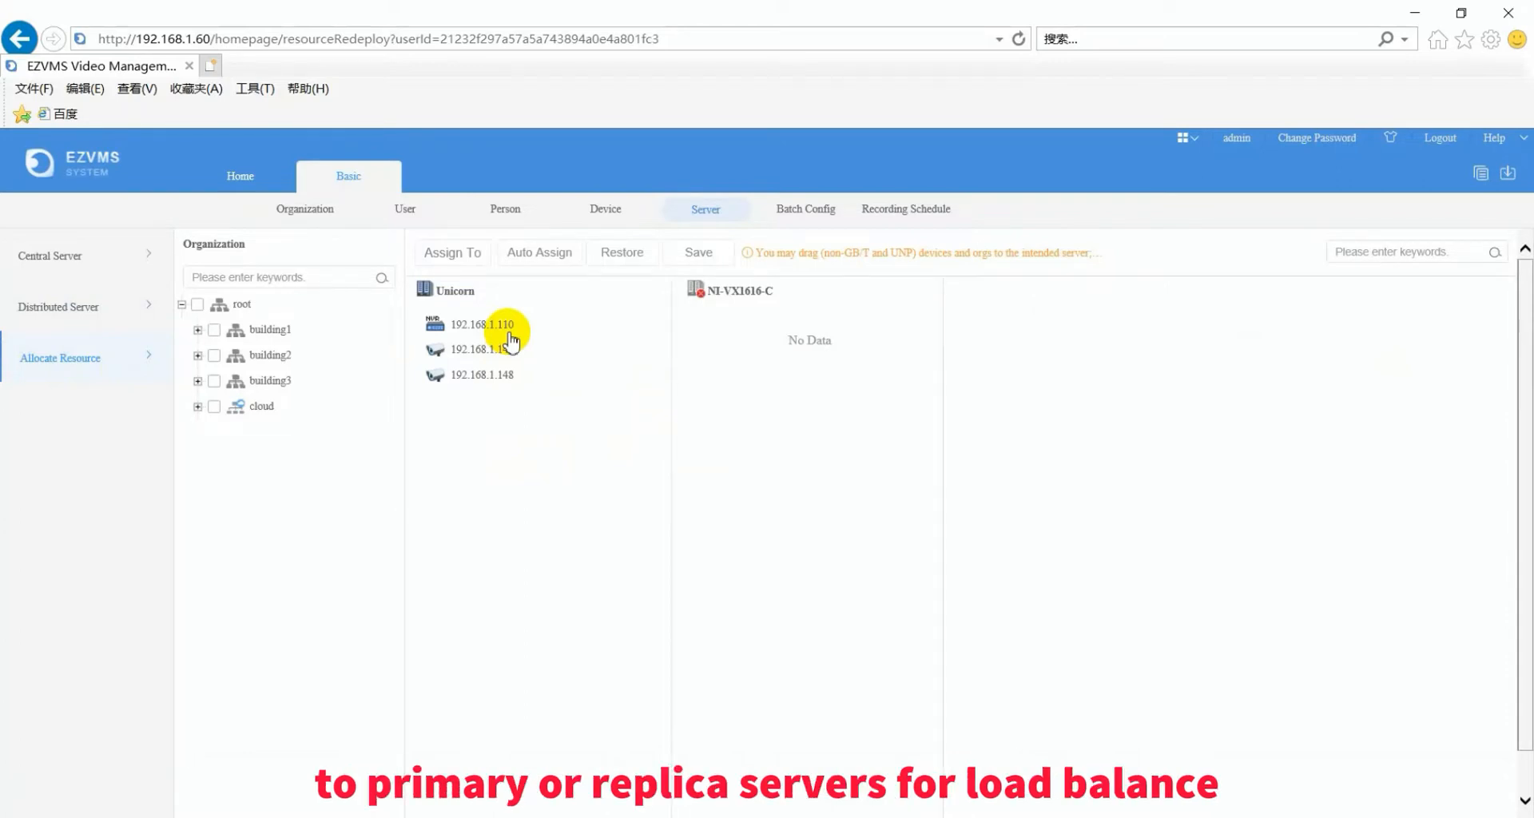
drag(509, 333, 715, 340)
drag(493, 332, 807, 391)
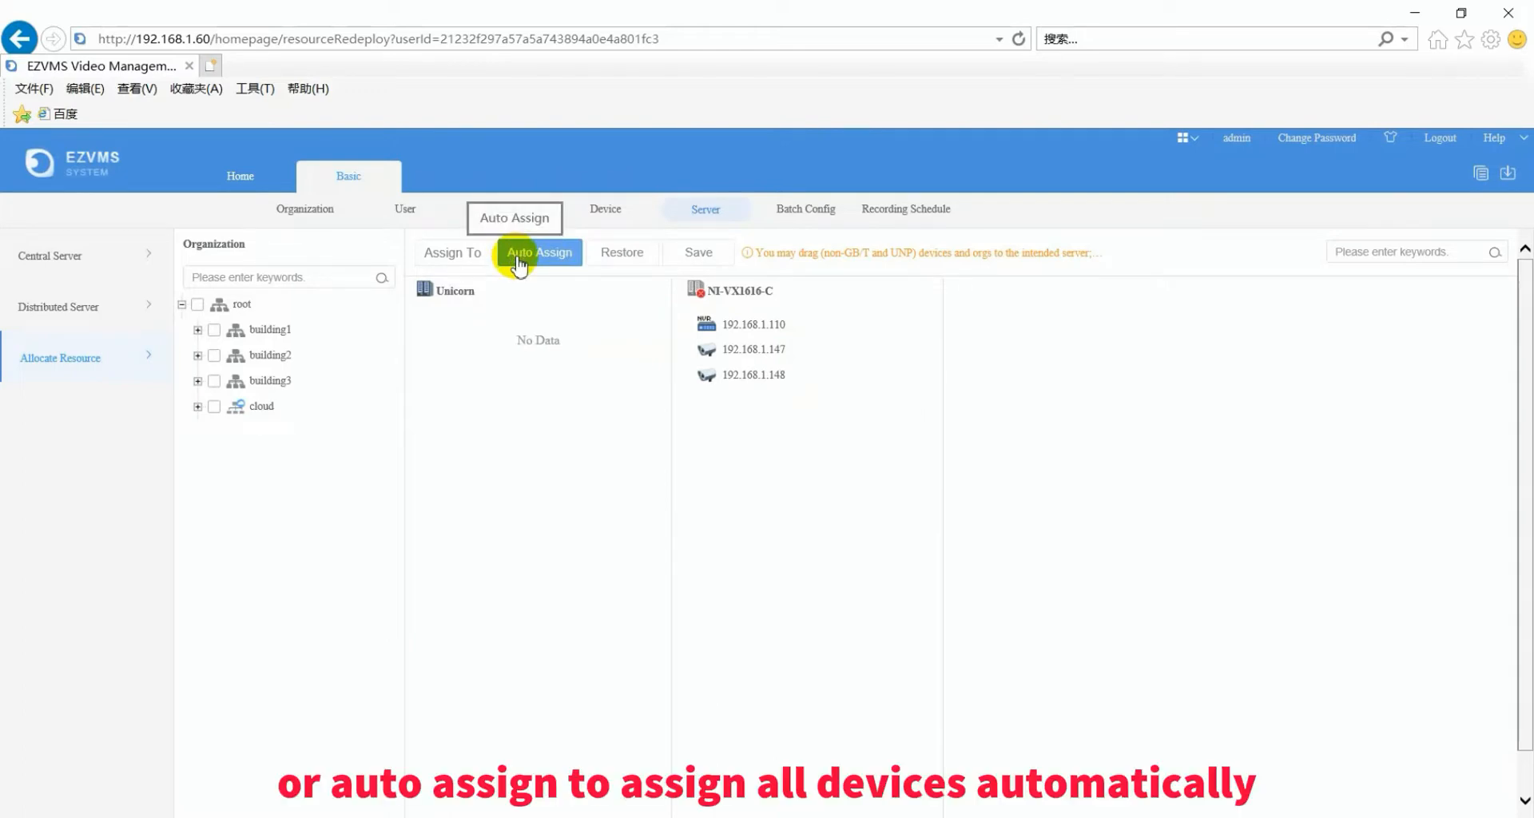
click(518, 254)
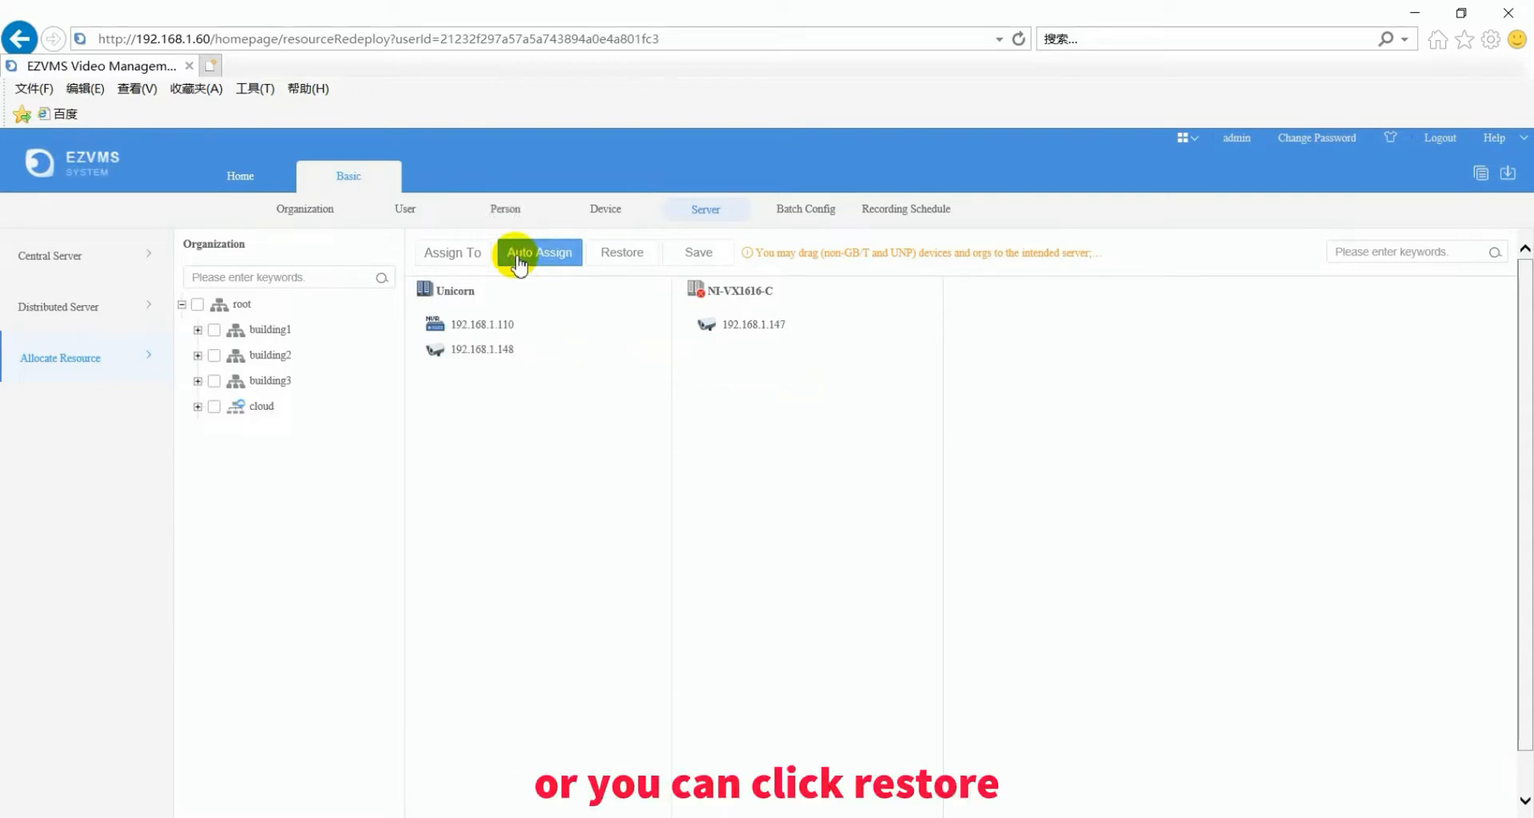
click(635, 264)
click(639, 263)
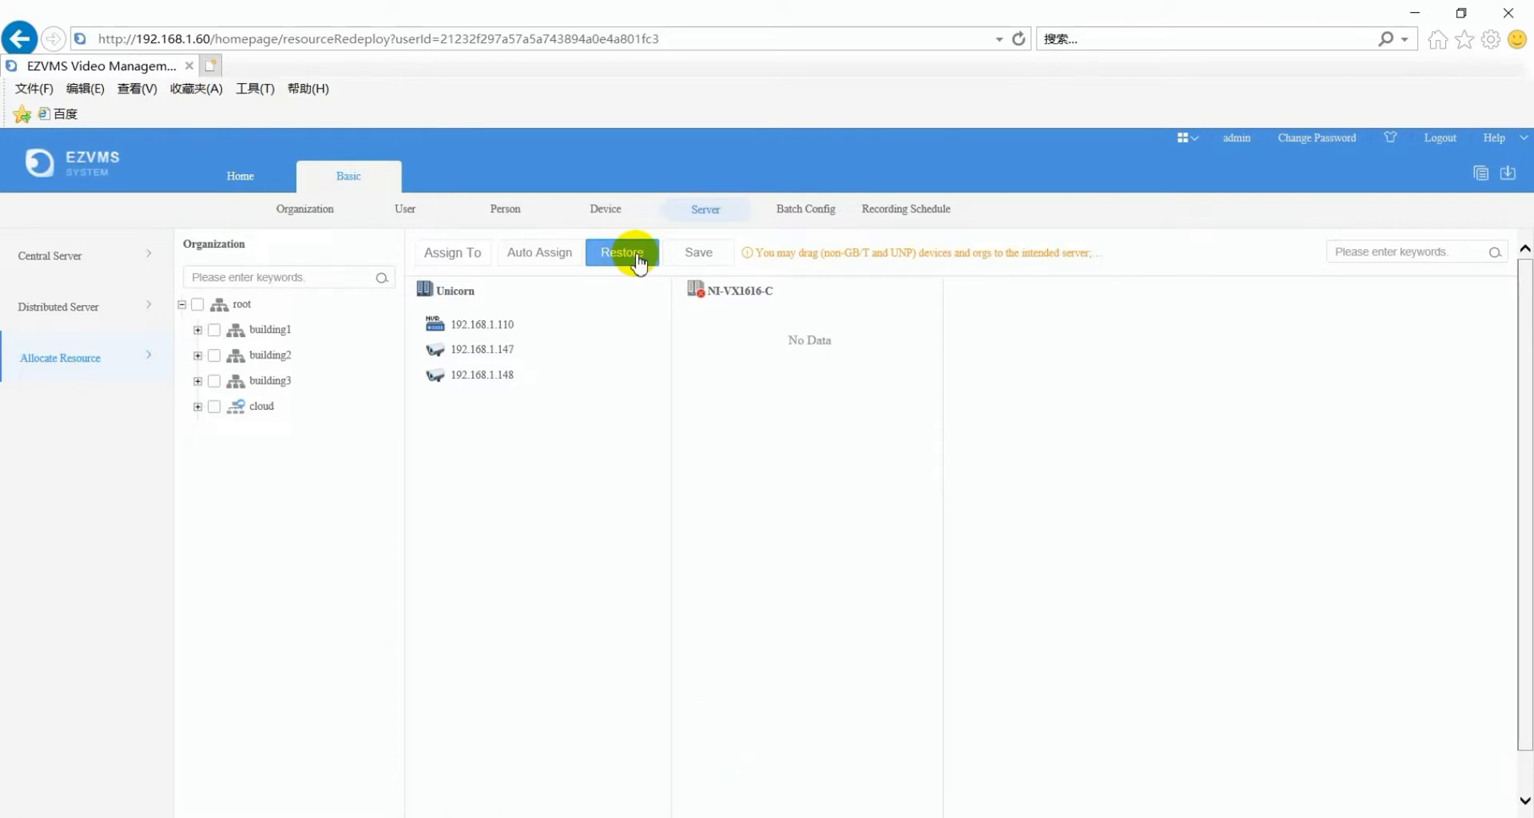
- Select devices 192.168.1.148 and 192.168.1.147 for a batch password change, then cancel it
click(804, 215)
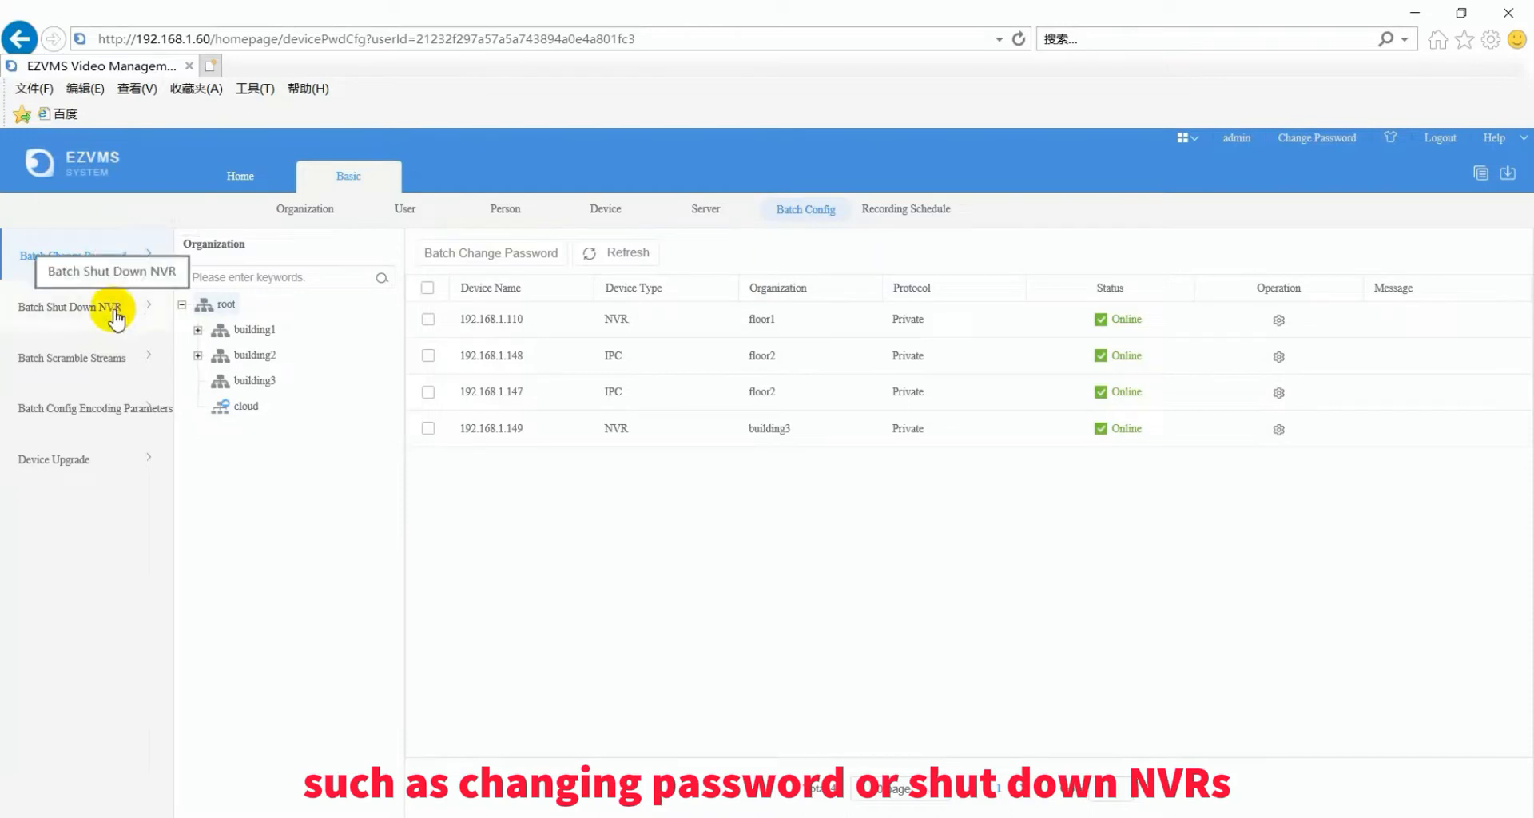
click(428, 356)
click(428, 391)
click(490, 251)
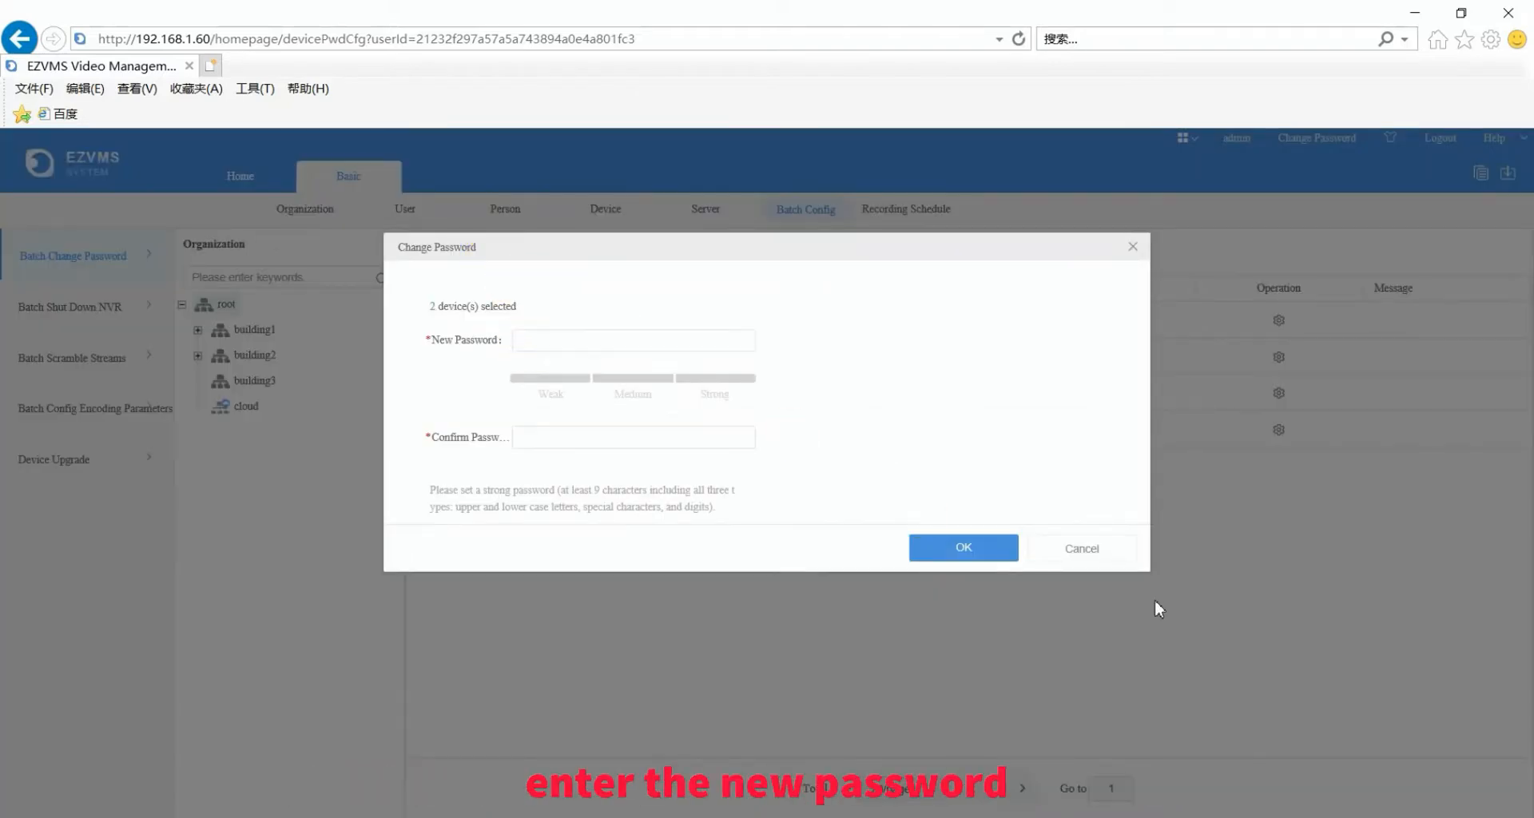
click(1087, 549)
- Browse the Shut Down NVR, Scramble Streams and Encoding Parameters pages, ending on Device Upgrade
click(96, 305)
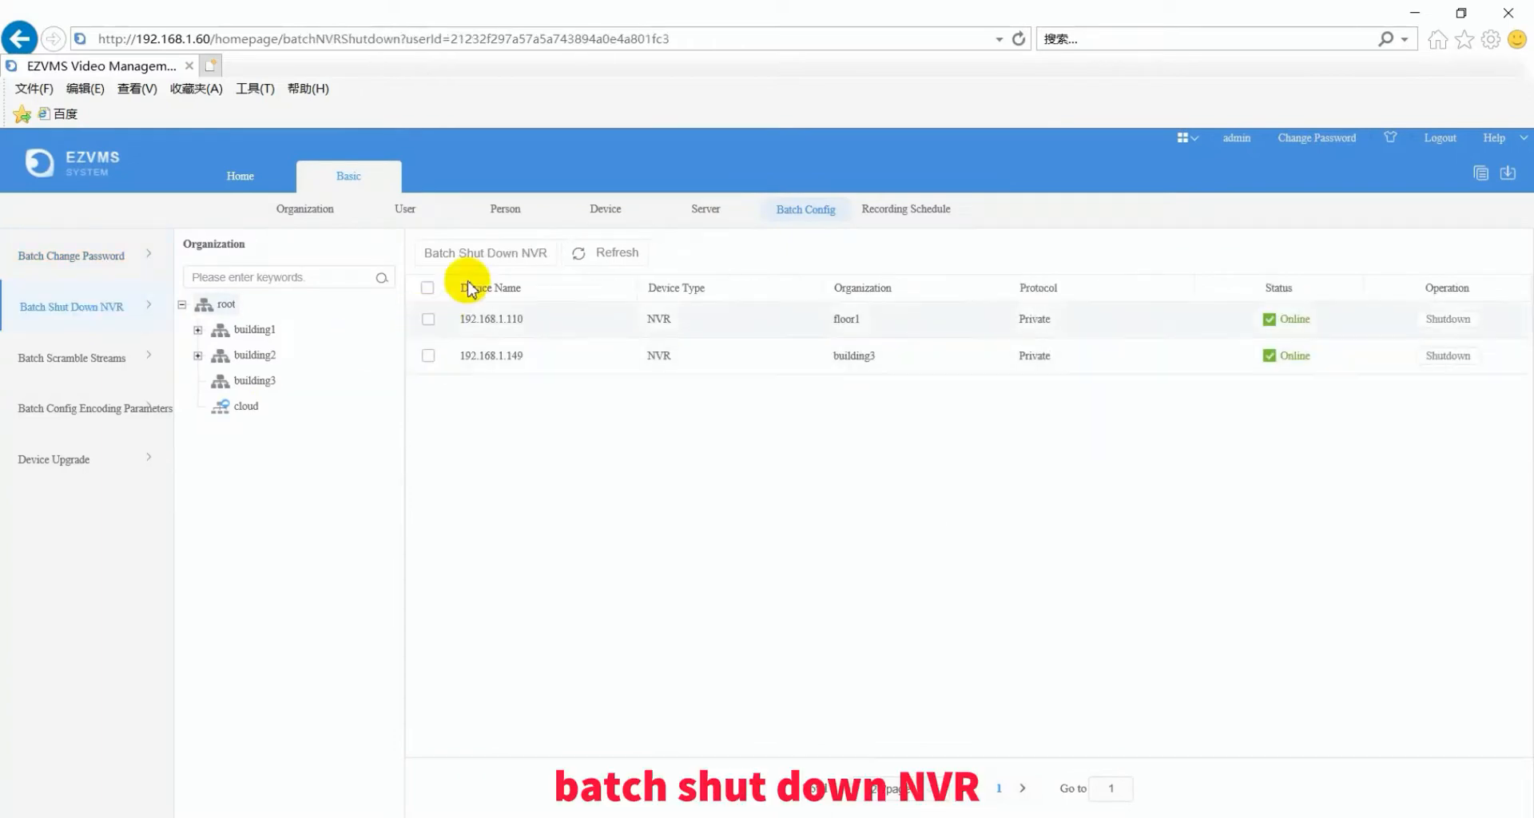
click(87, 363)
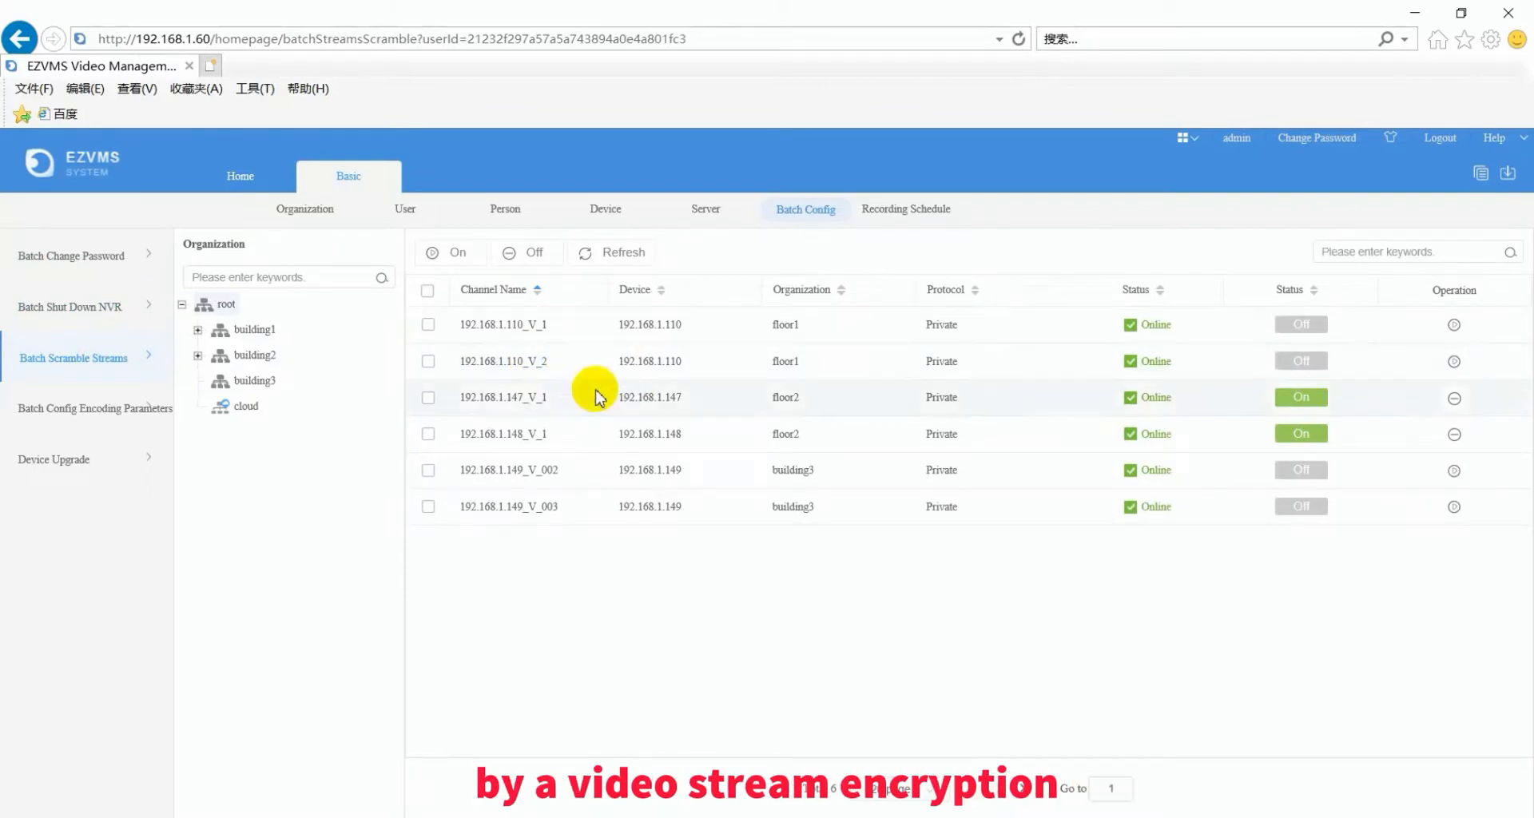
click(97, 415)
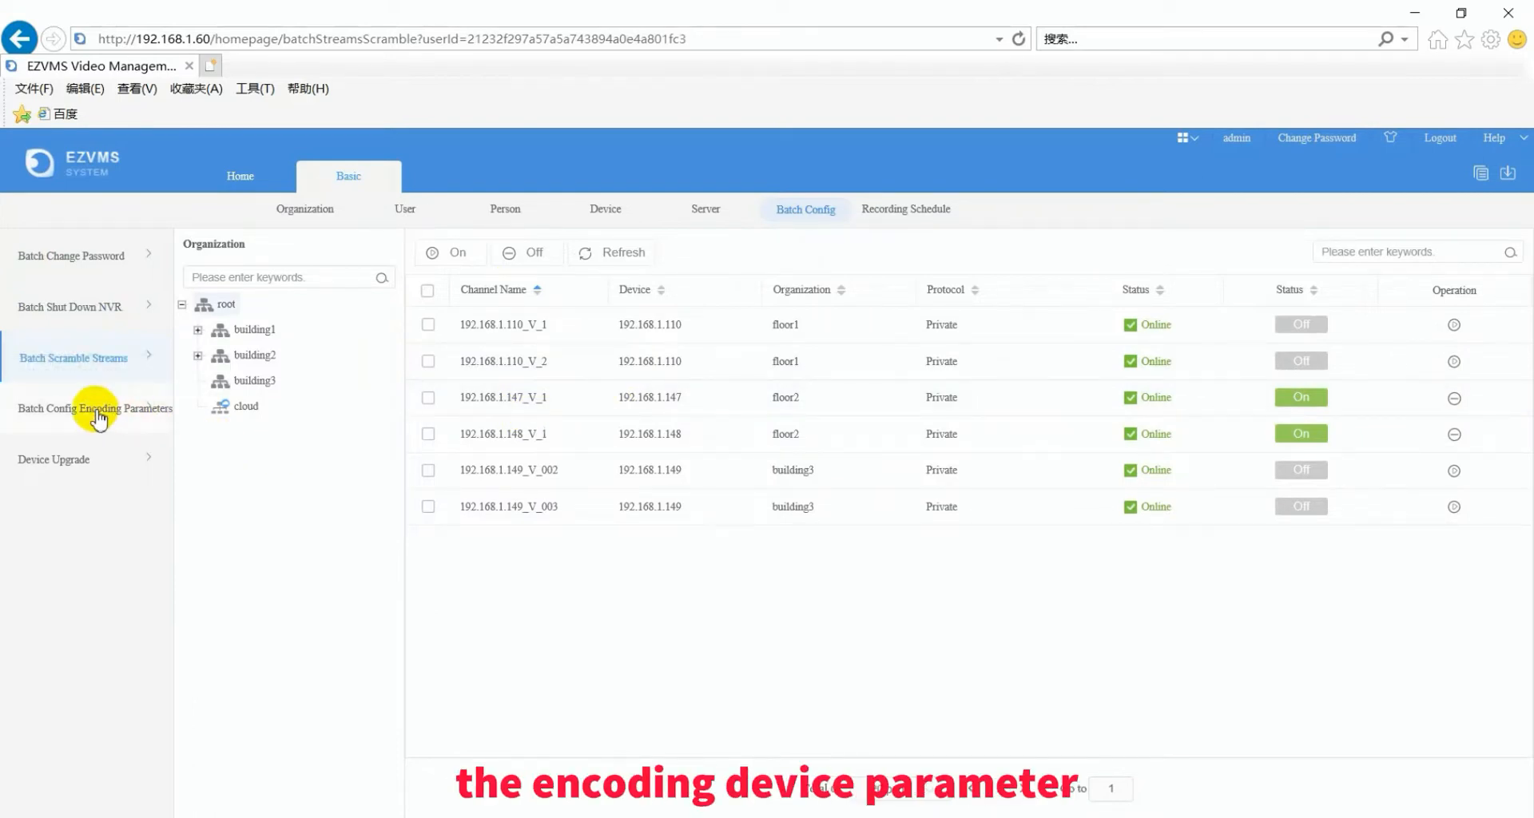
click(88, 469)
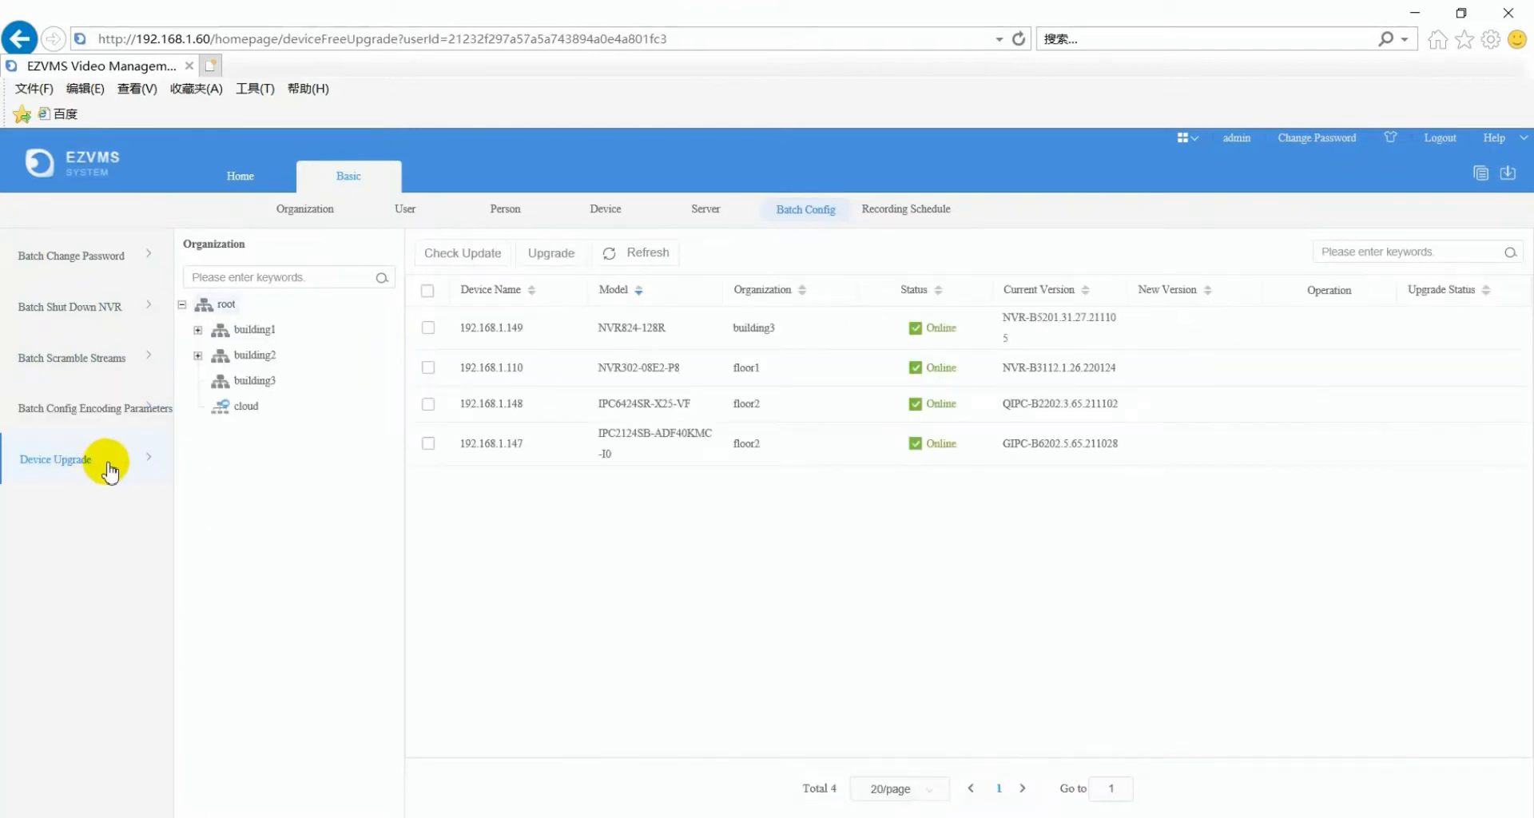
- Start a new recording schedule for channel 192.168.1.149_V_002 under building3
click(932, 214)
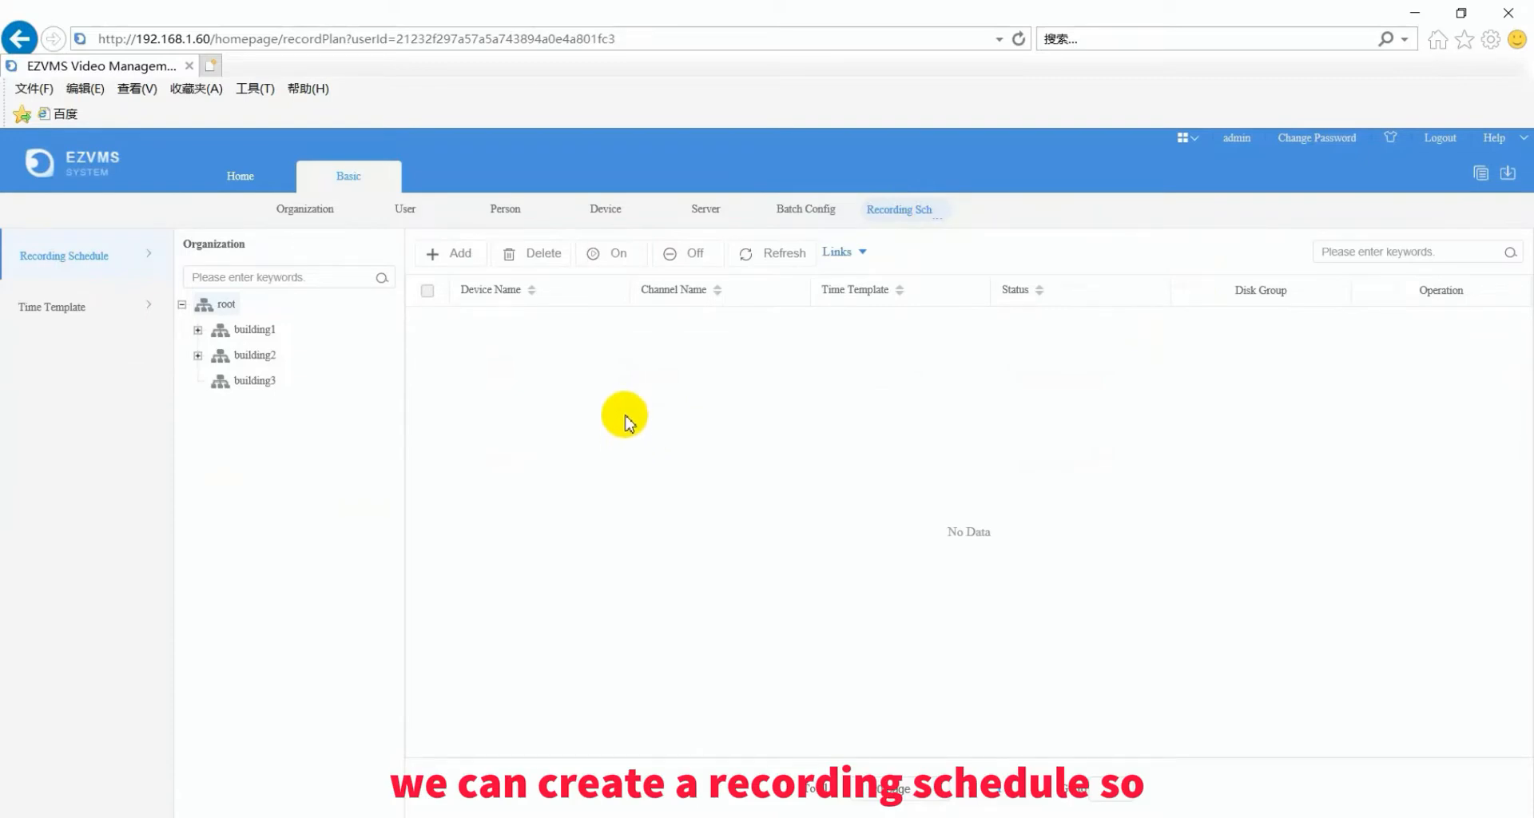
click(439, 254)
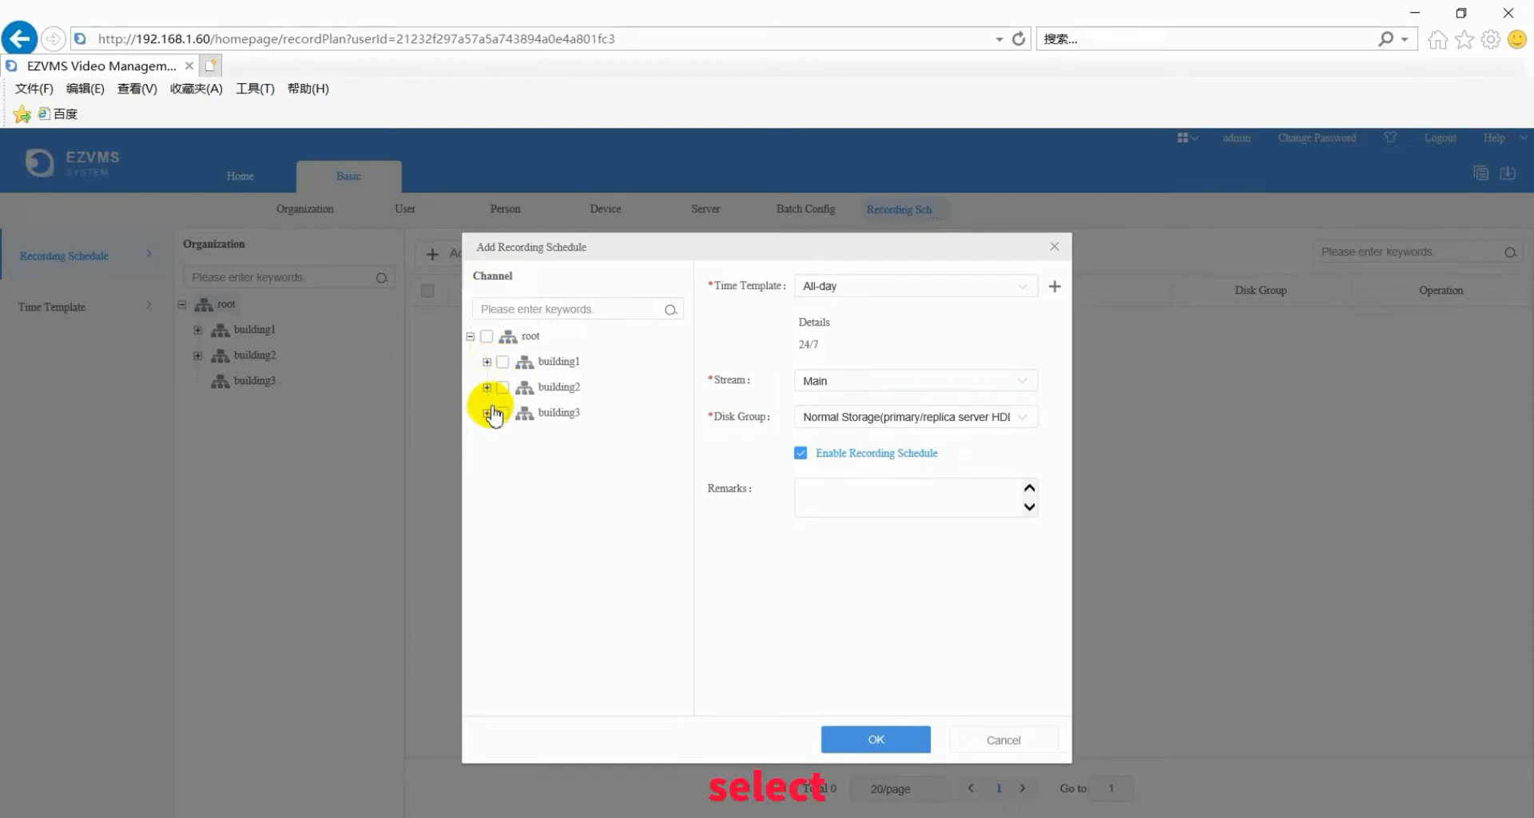
click(486, 412)
click(504, 439)
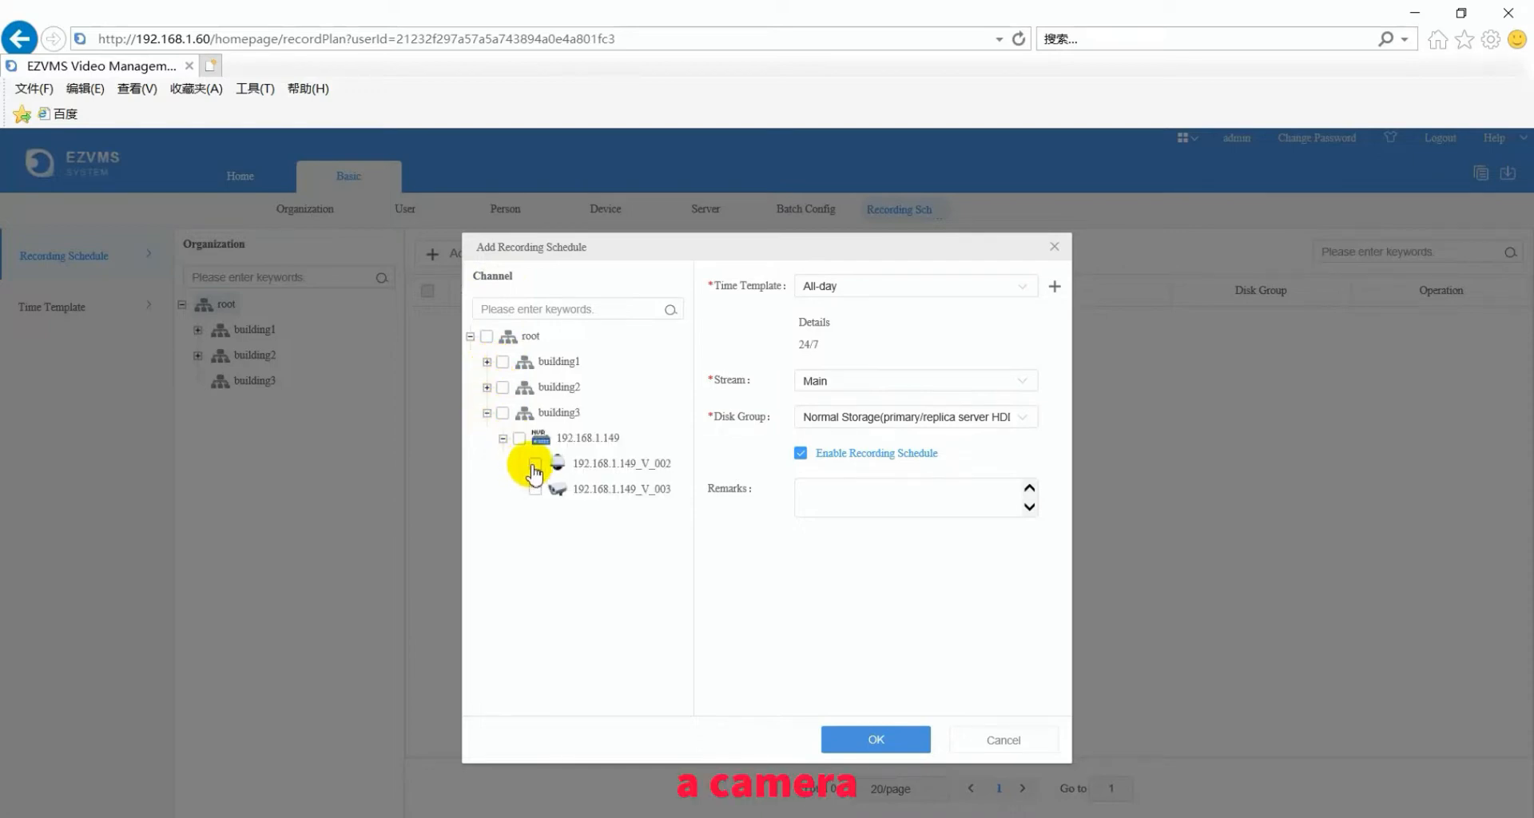
click(535, 463)
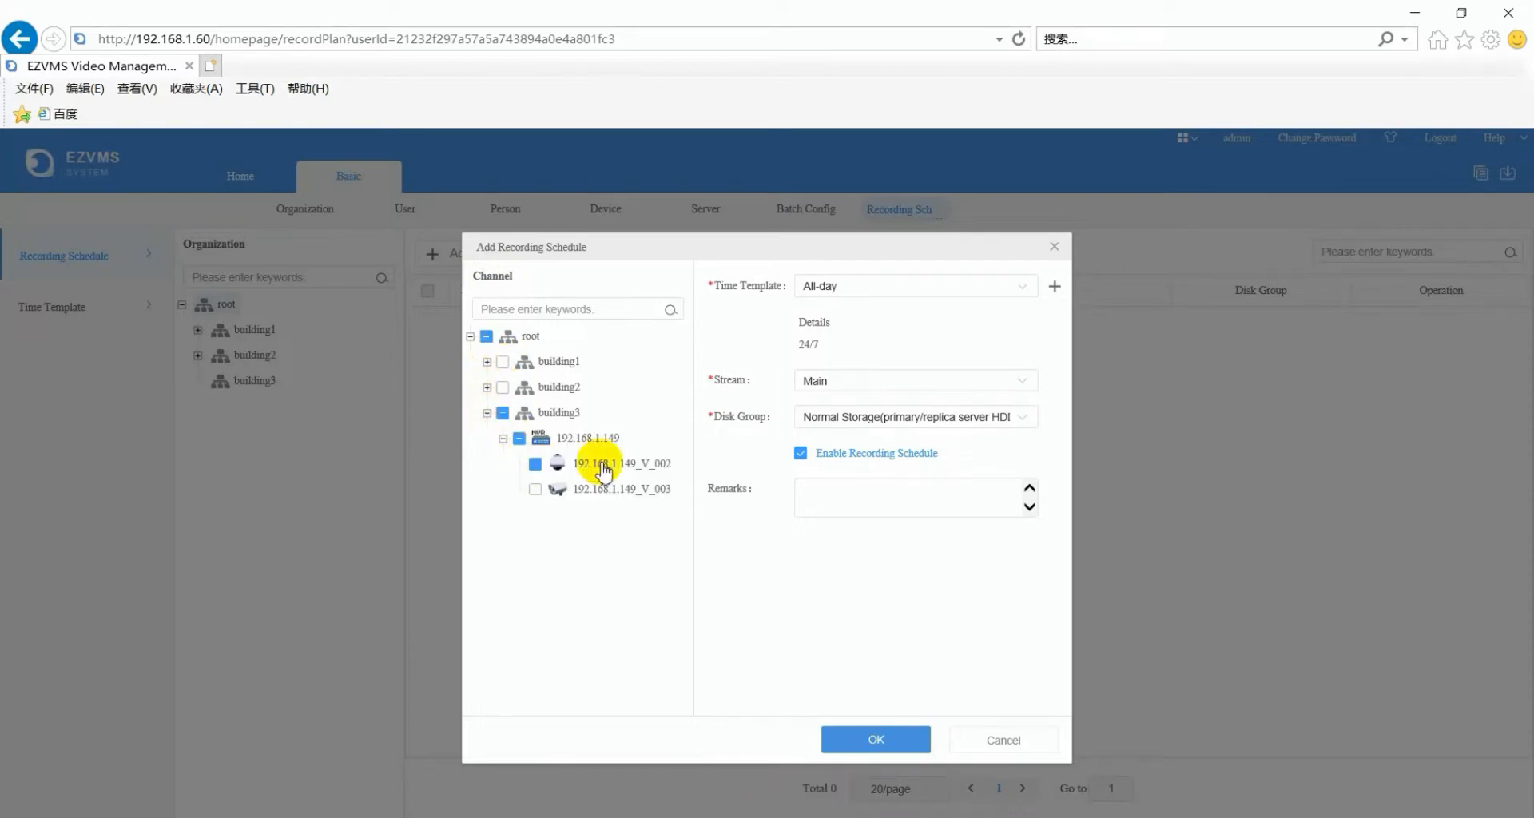
- Keep the All-day template and Main stream, use Normal Storage, and save the schedule
click(1025, 295)
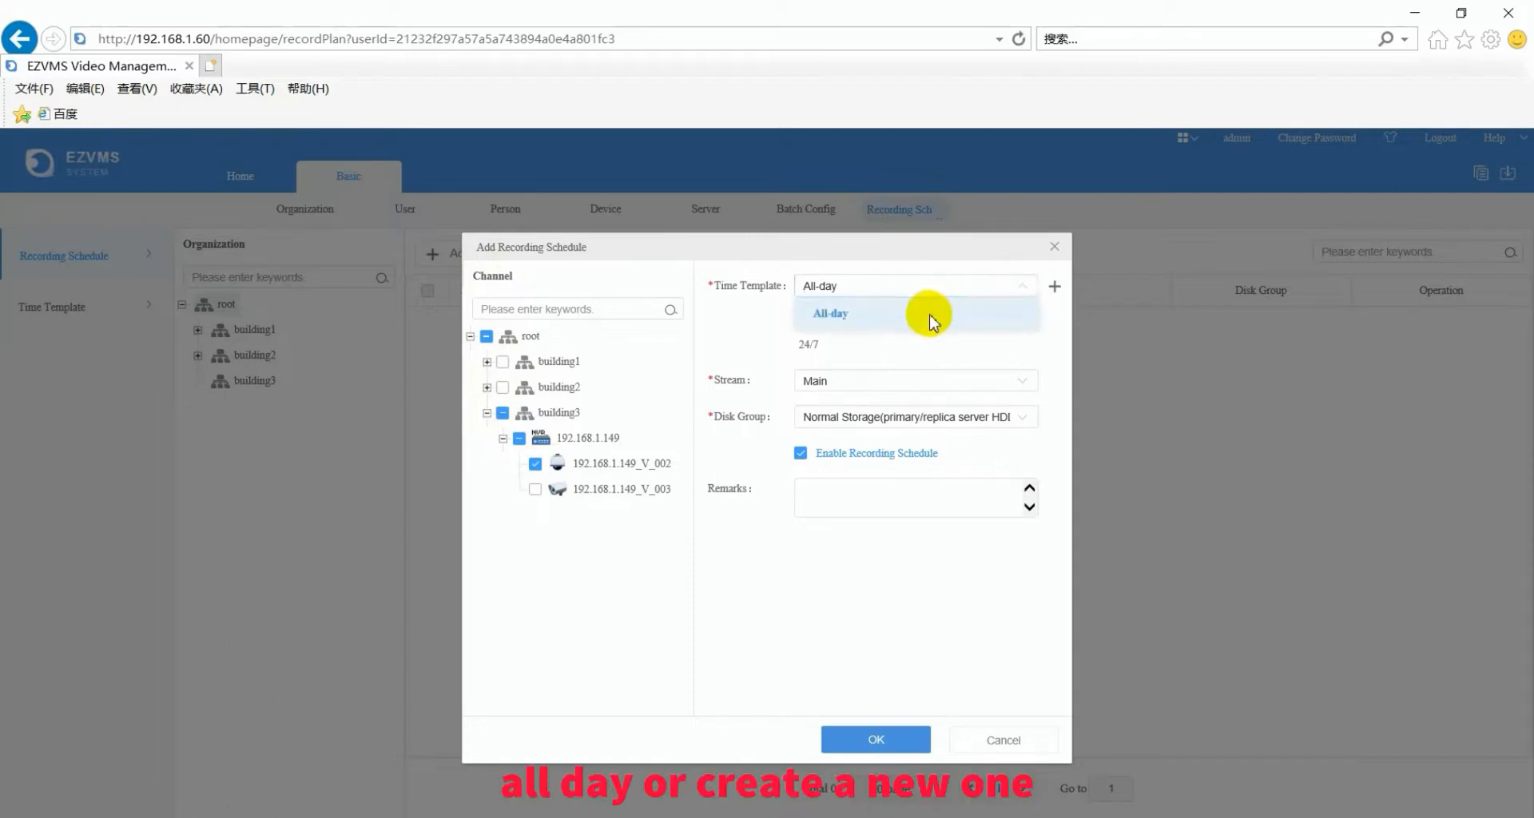
click(1055, 286)
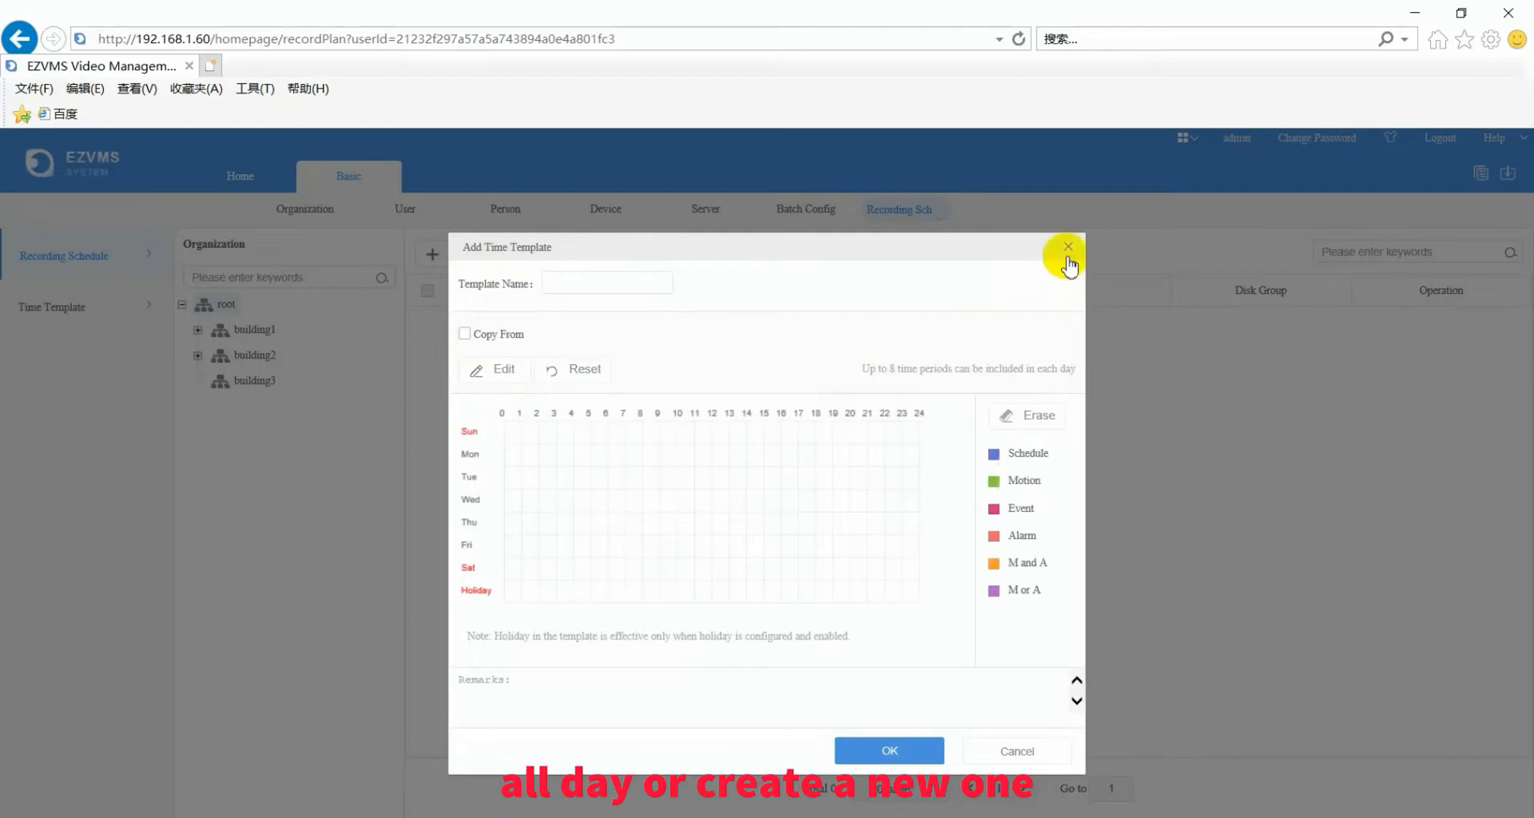
click(1067, 250)
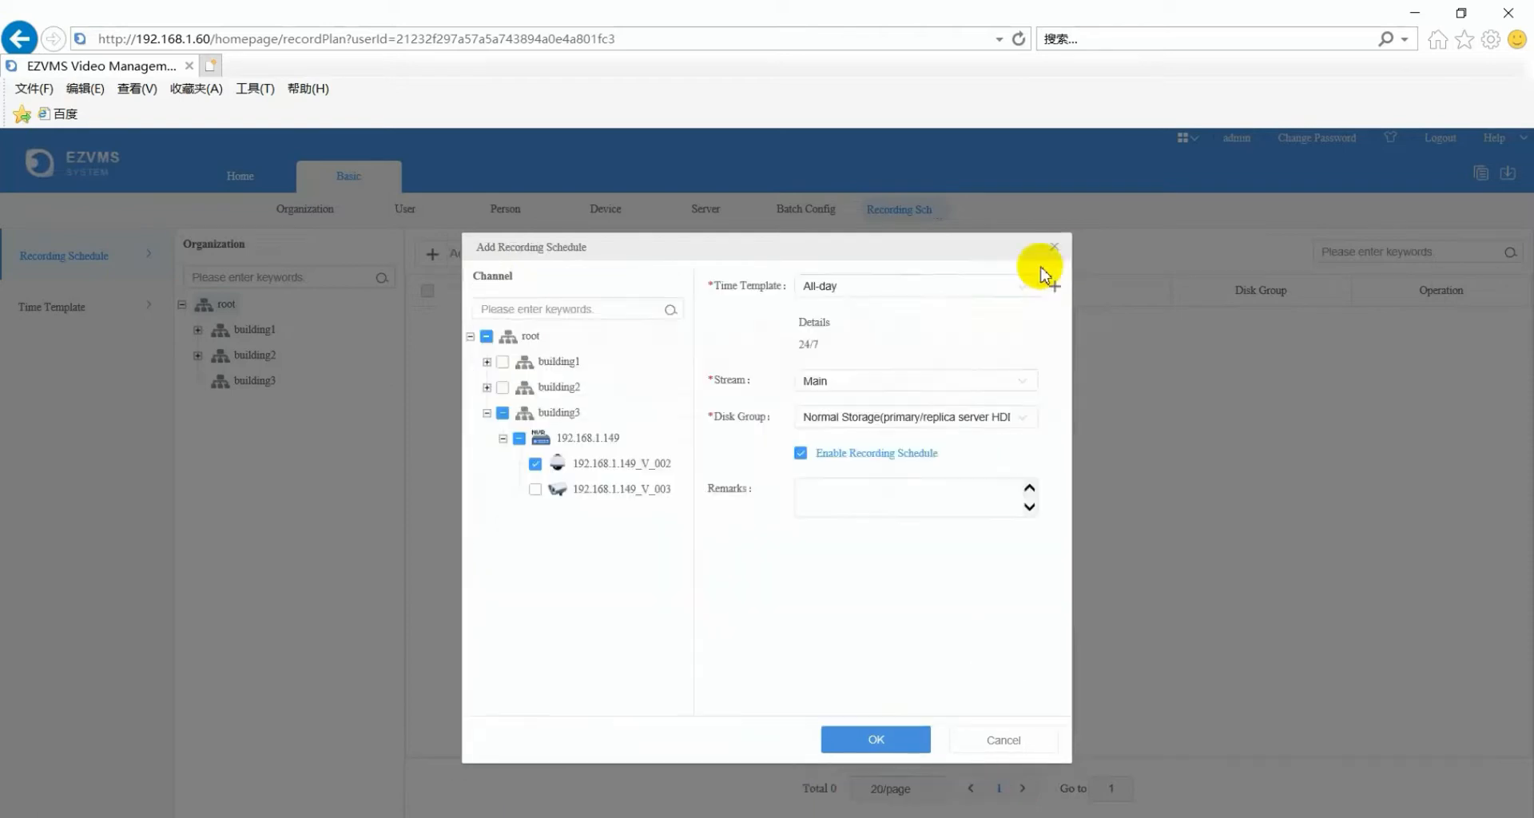
click(1022, 384)
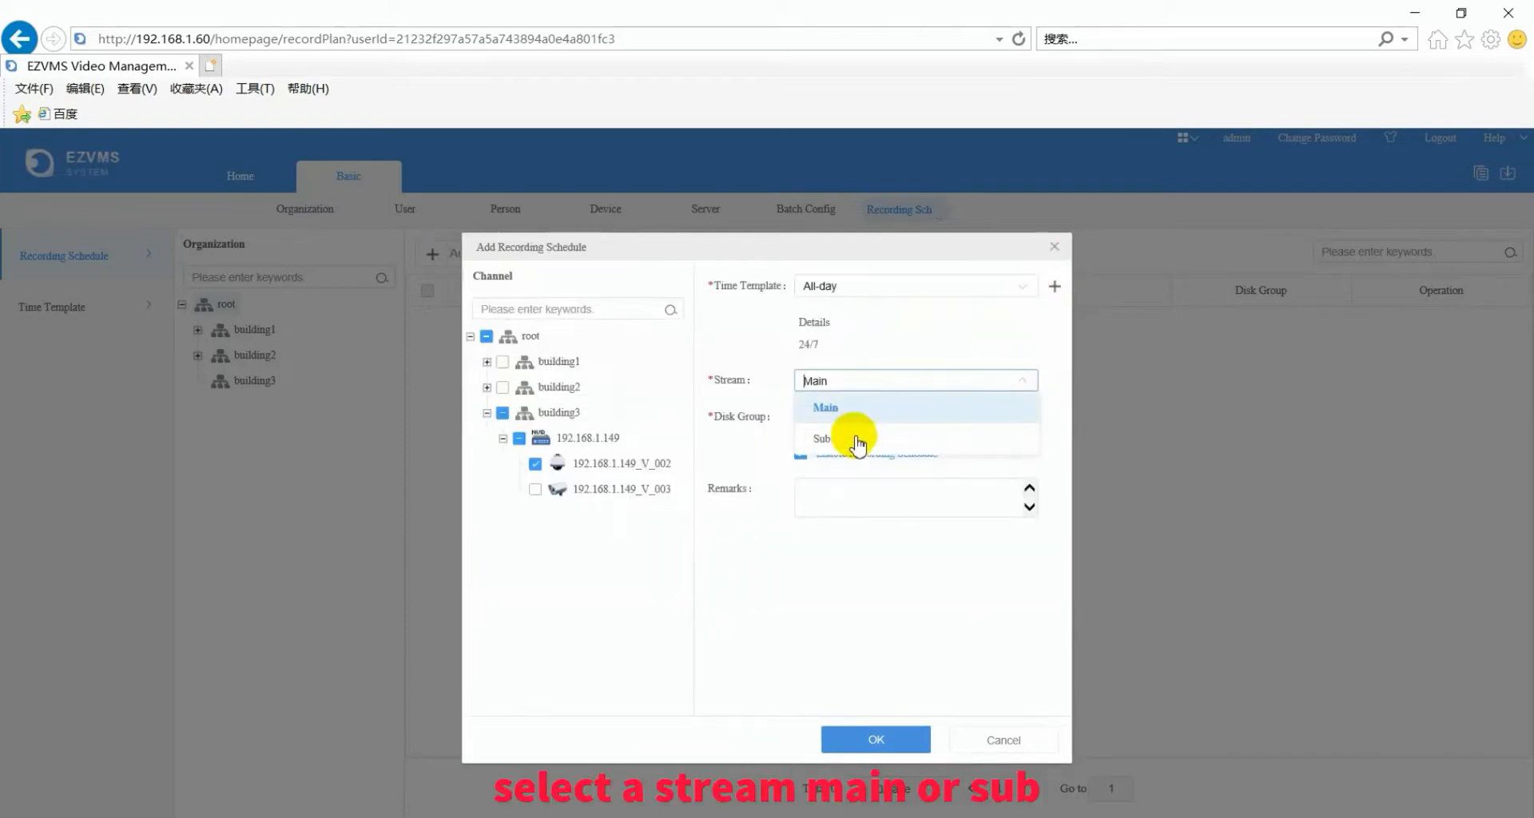
click(910, 350)
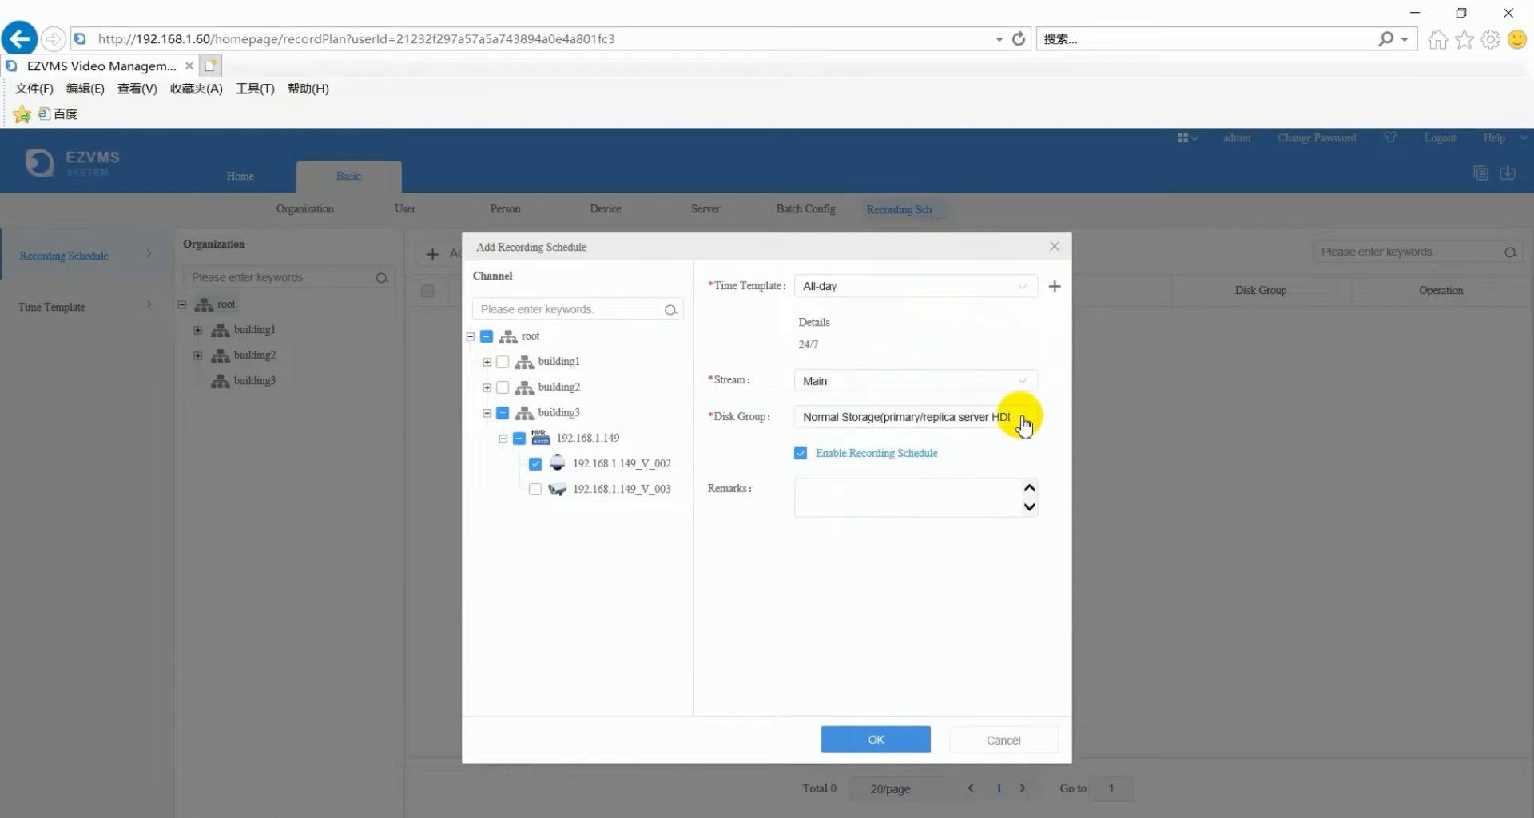
click(1022, 419)
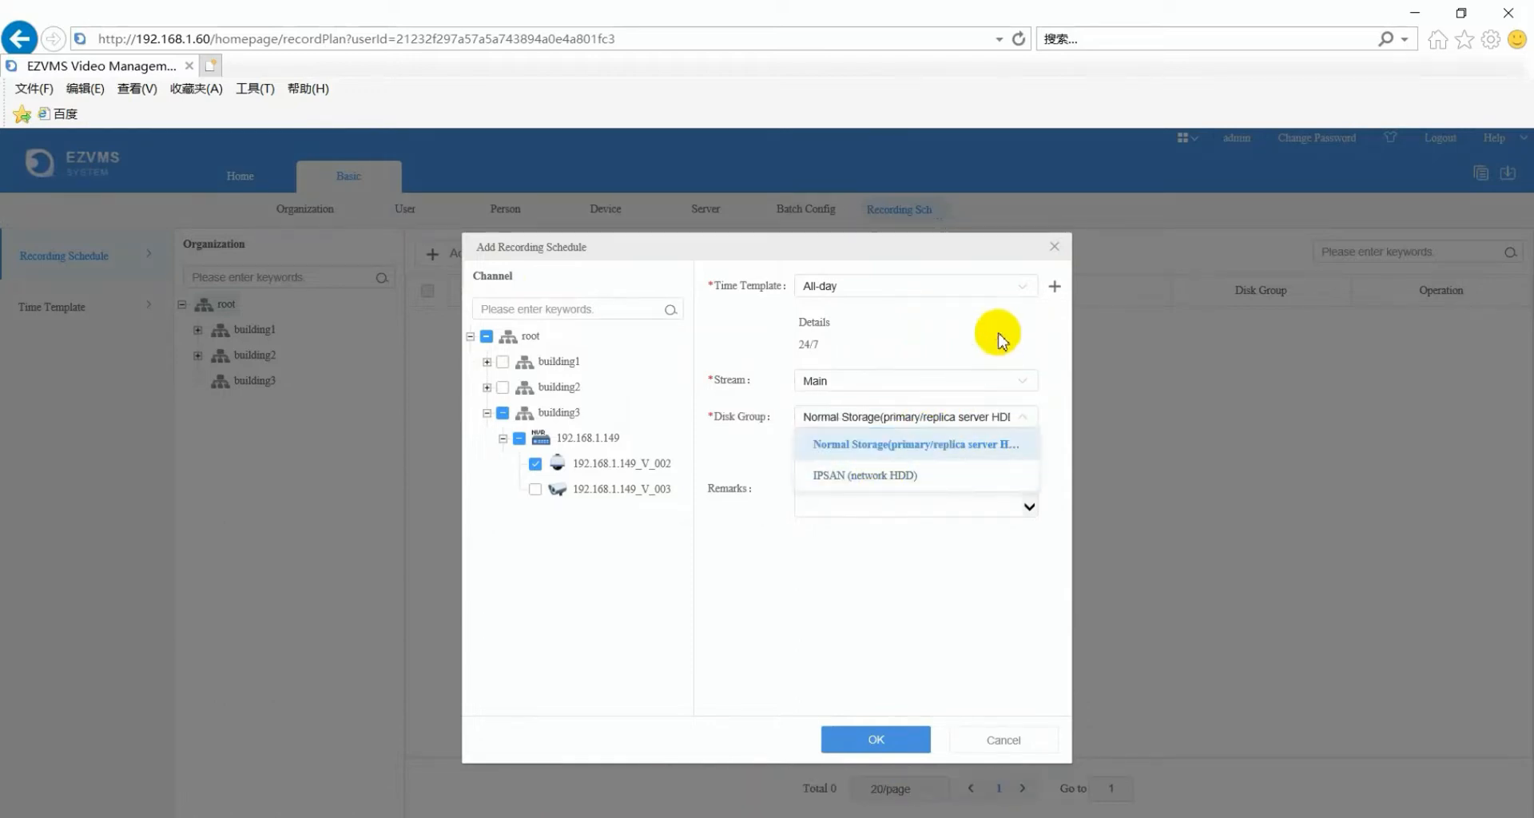
click(997, 336)
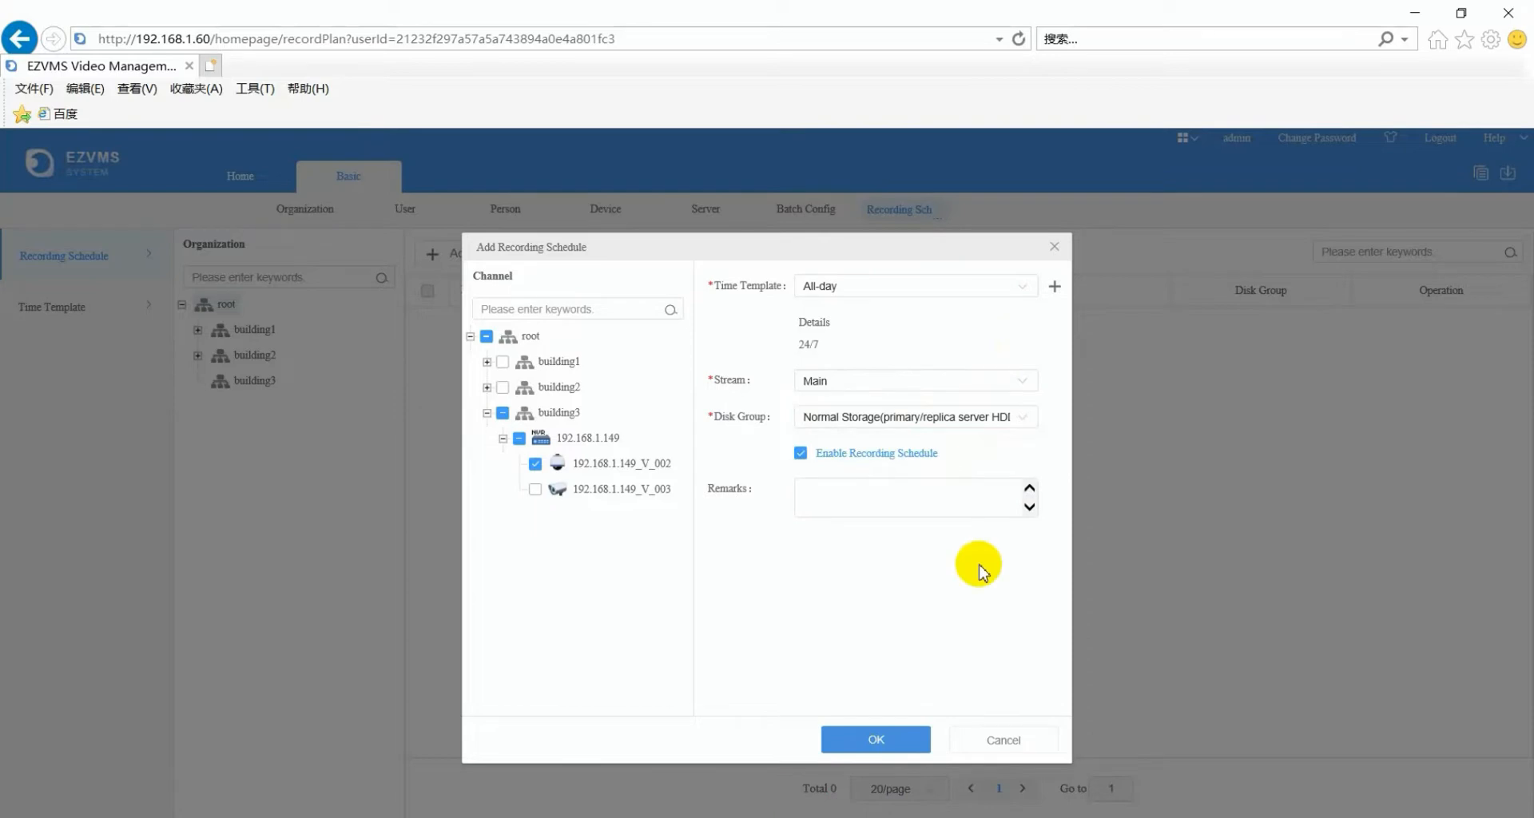
click(909, 743)
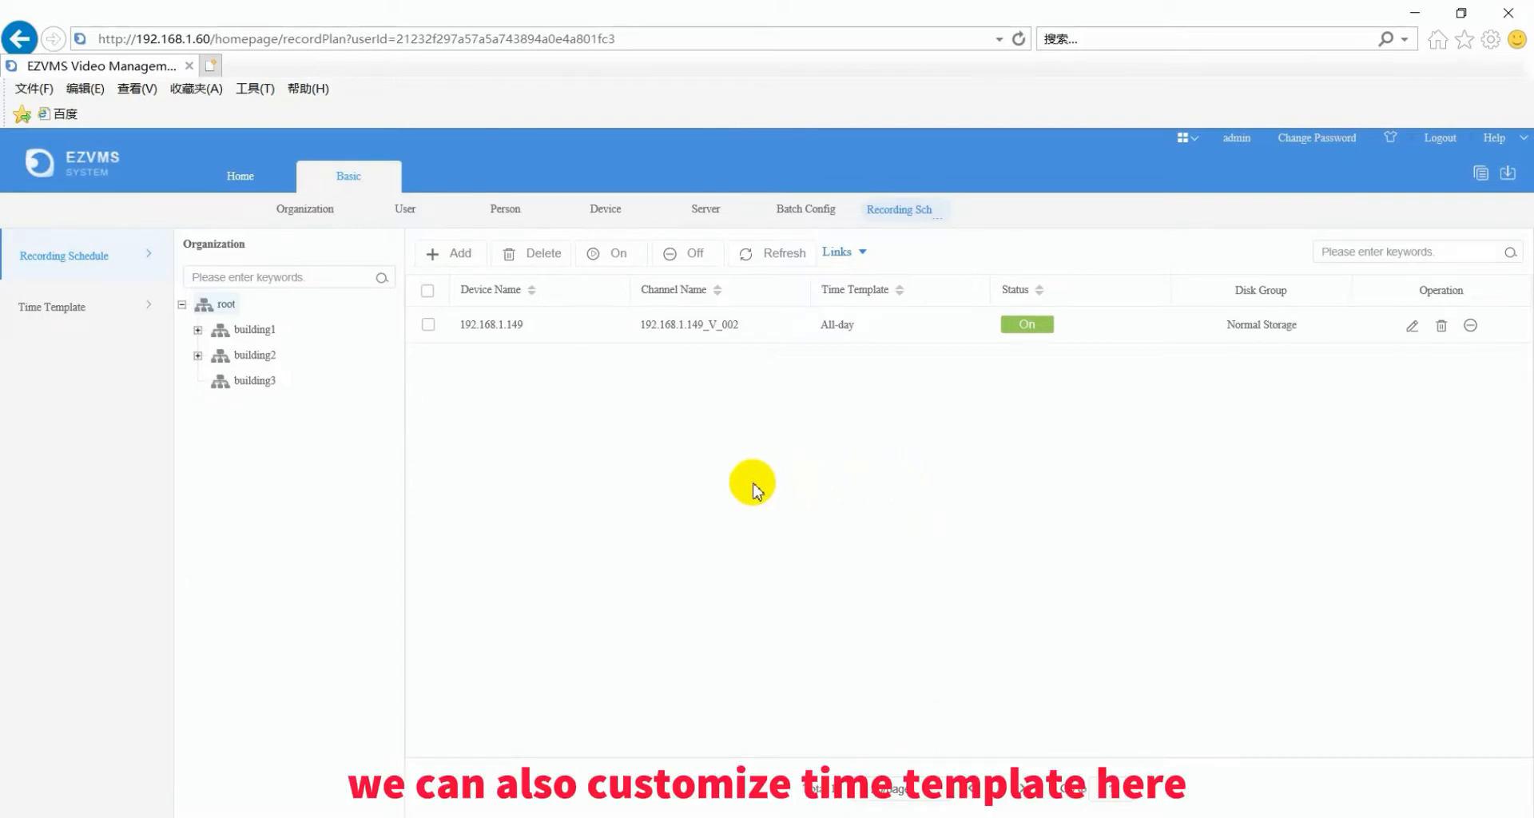
- Add a 'workhours' time template copied from All-day, with hours 0–8 and 18–24 erased daily
click(68, 308)
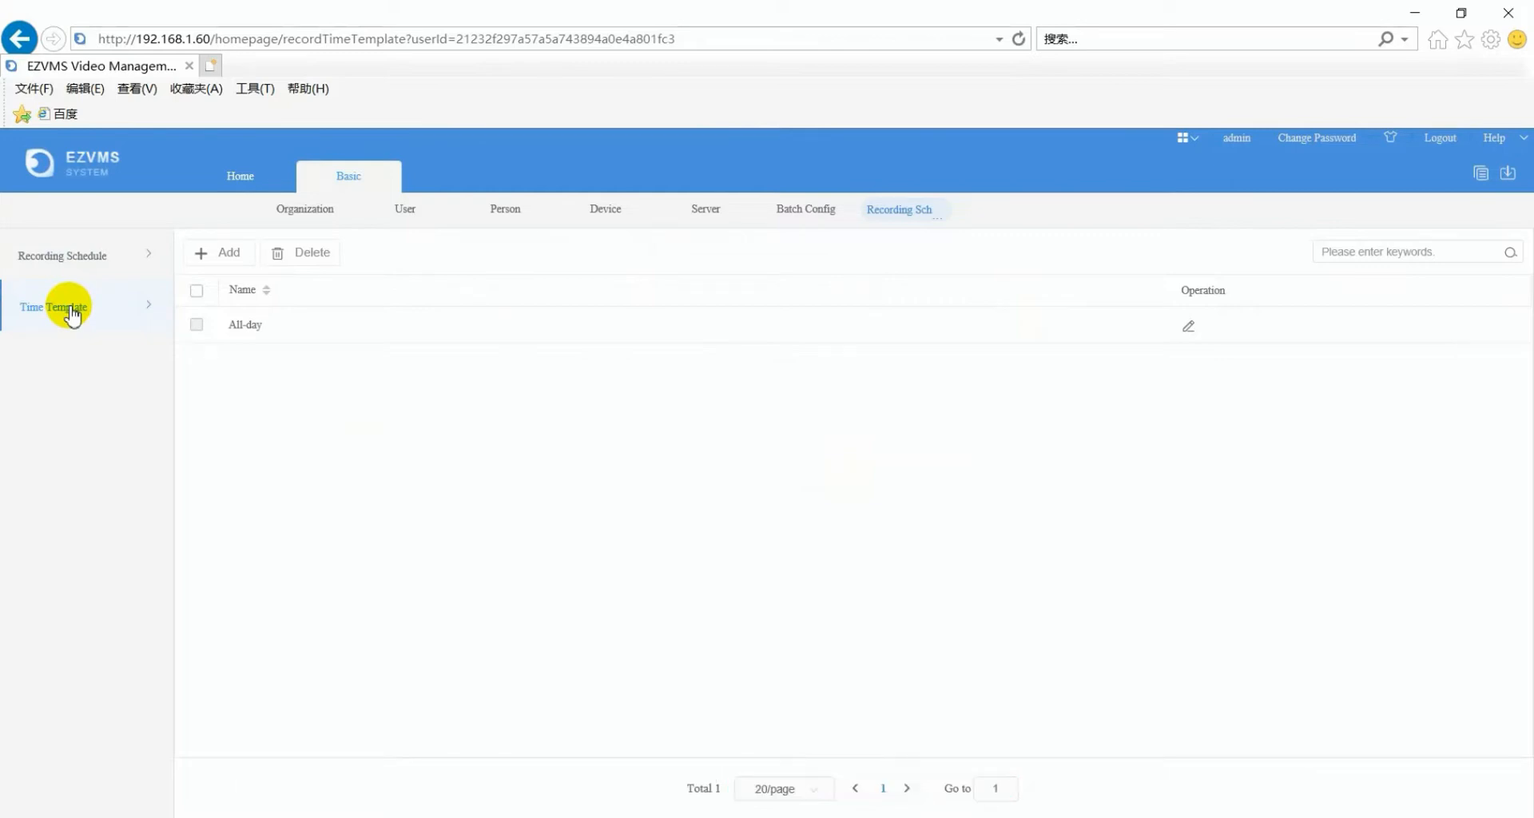
click(215, 254)
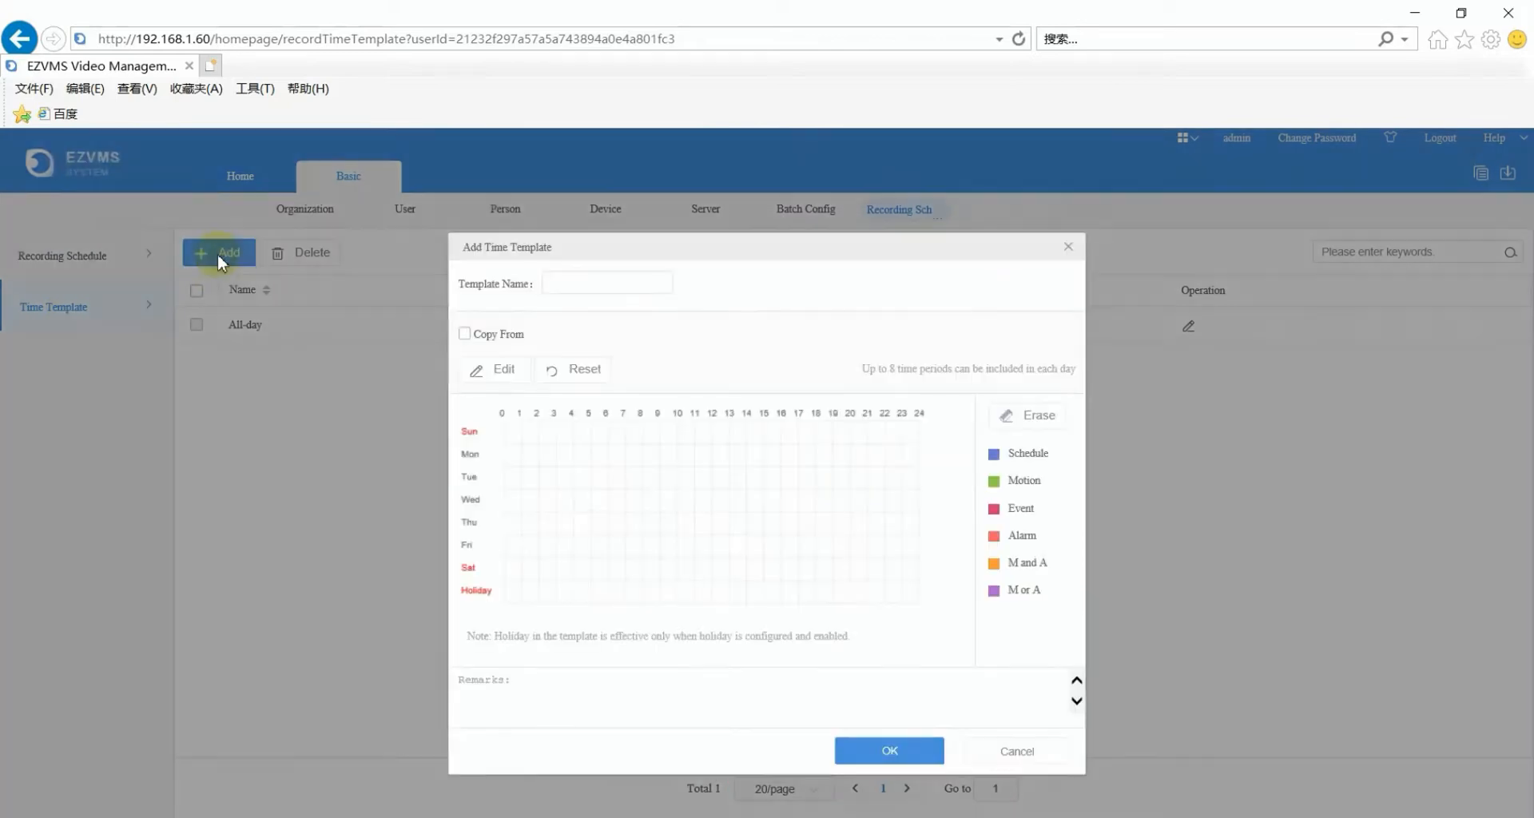
click(588, 287)
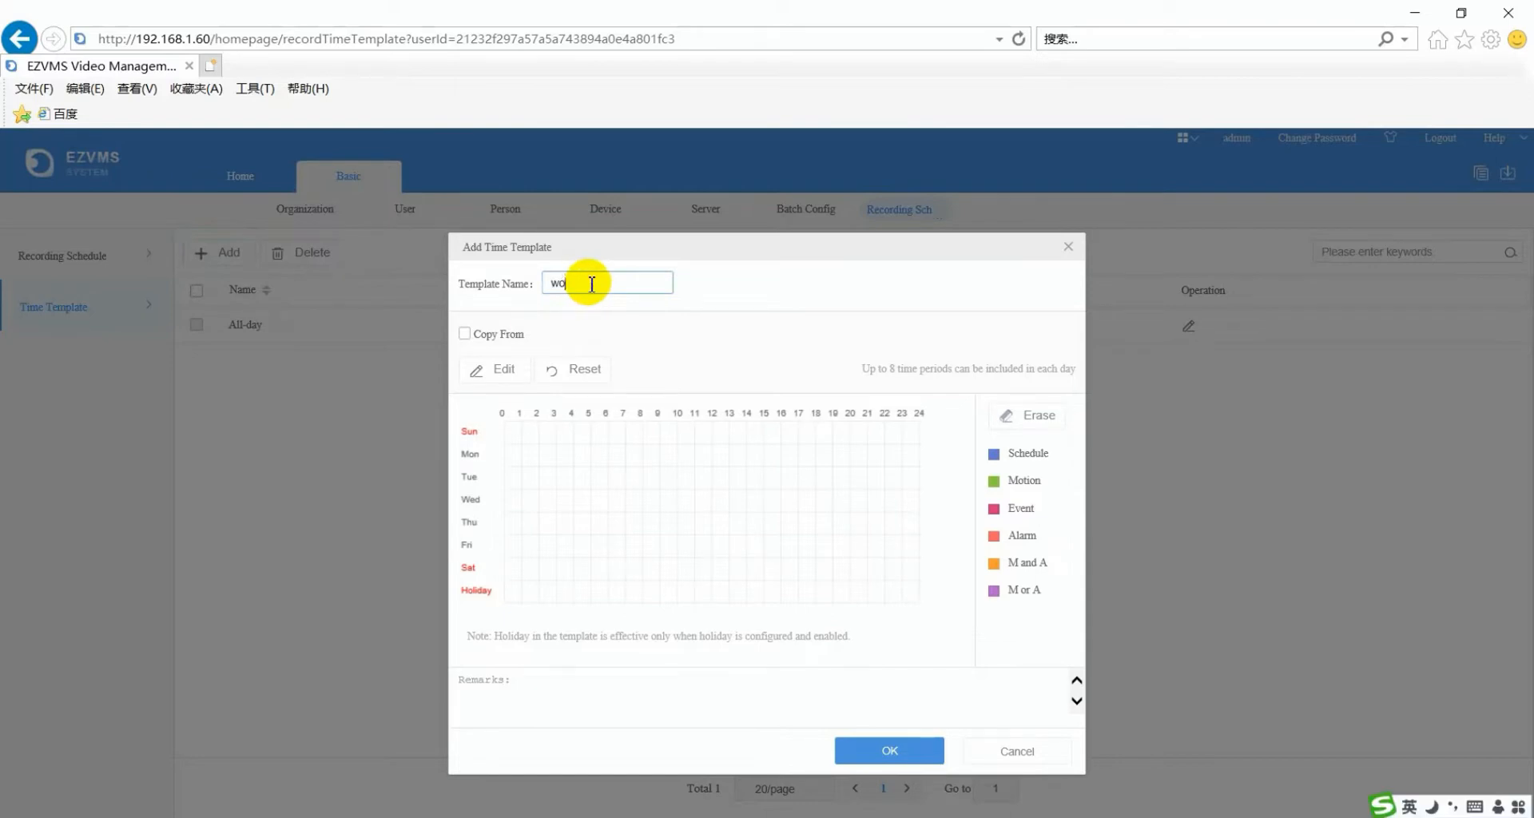
click(469, 335)
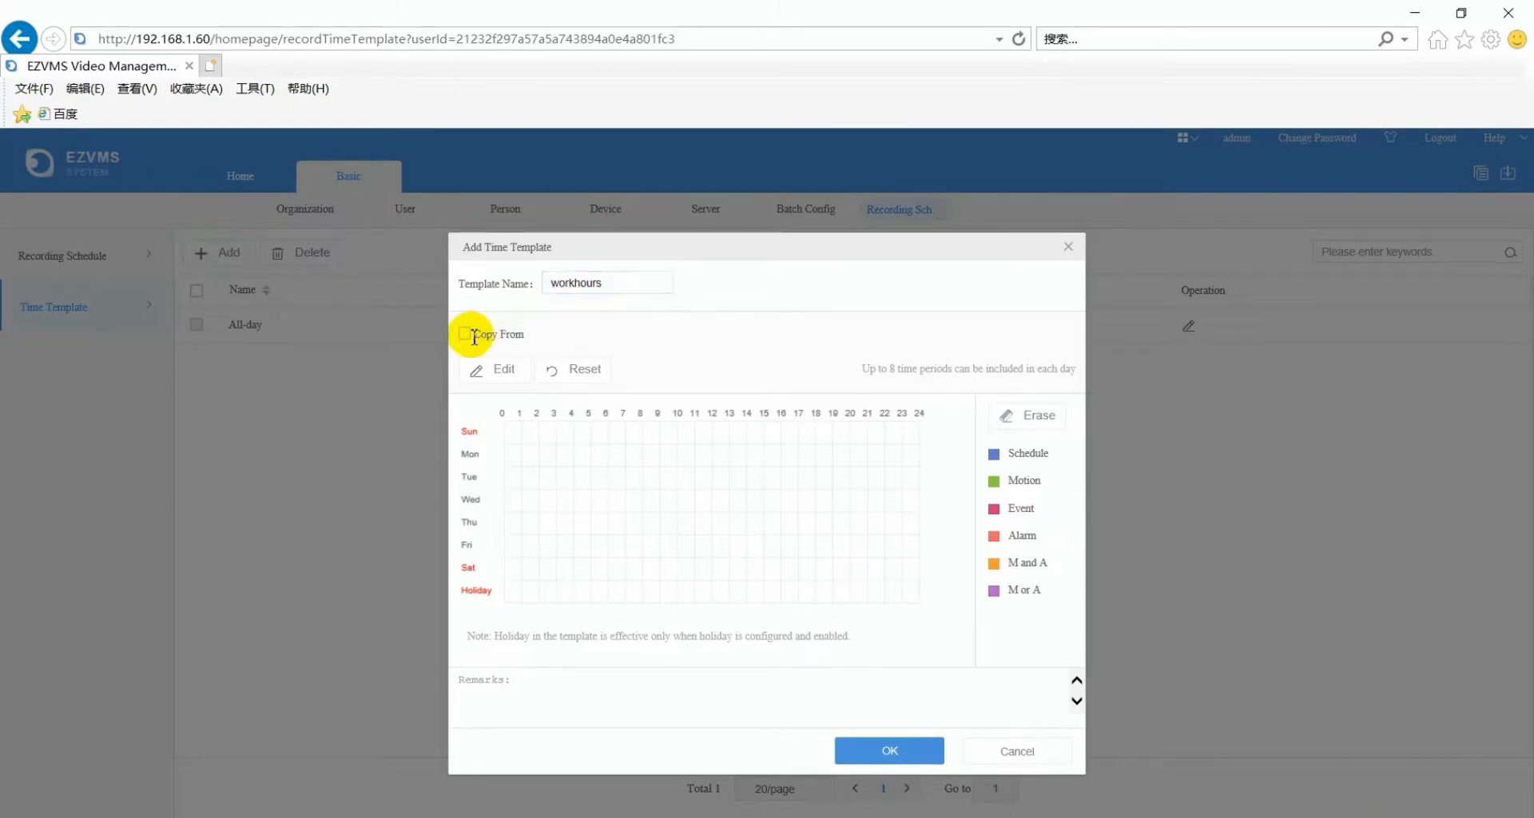
click(468, 334)
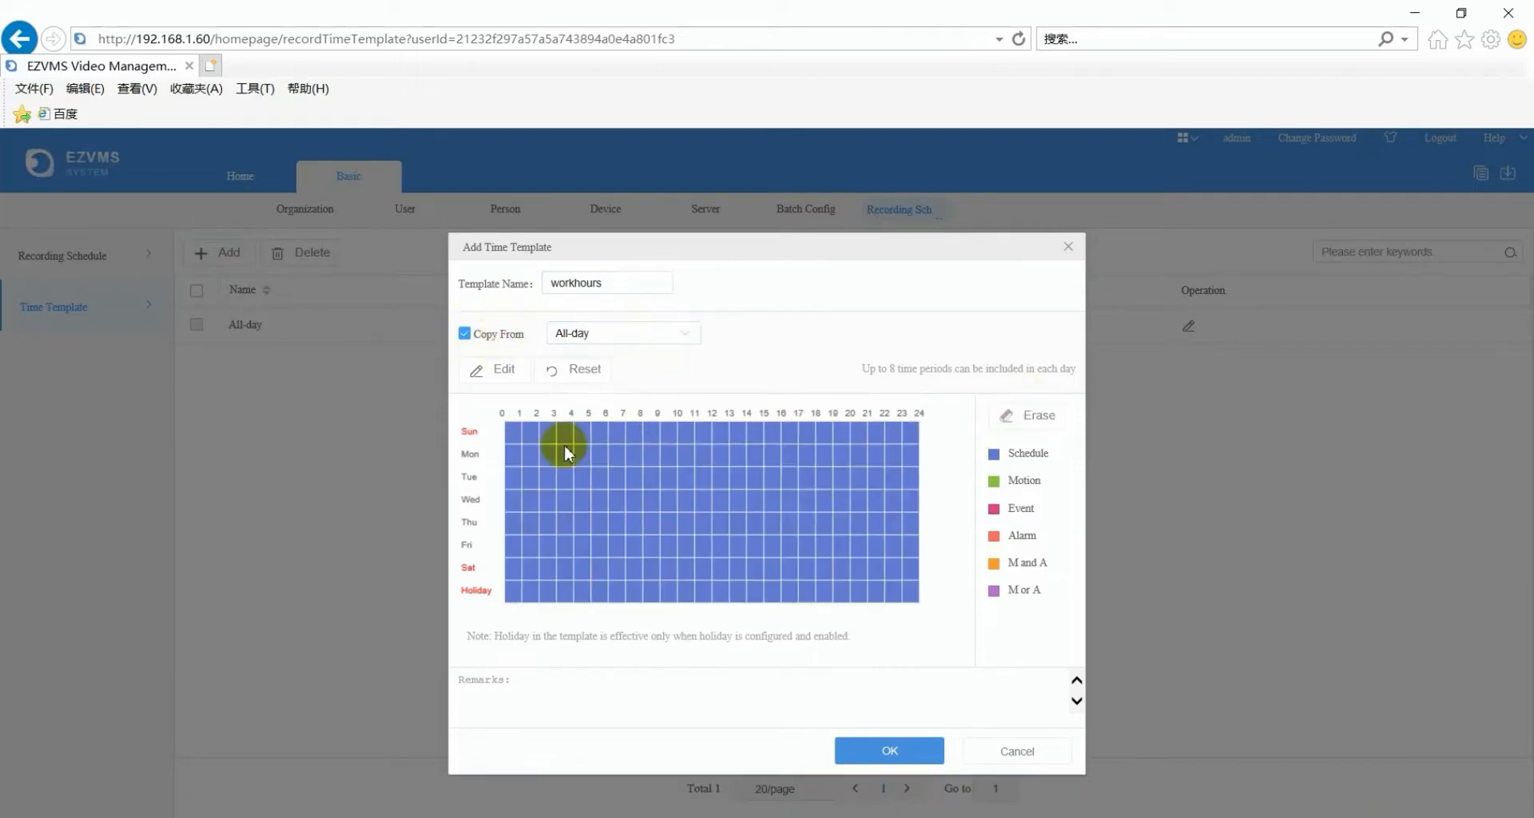
drag(526, 431, 641, 592)
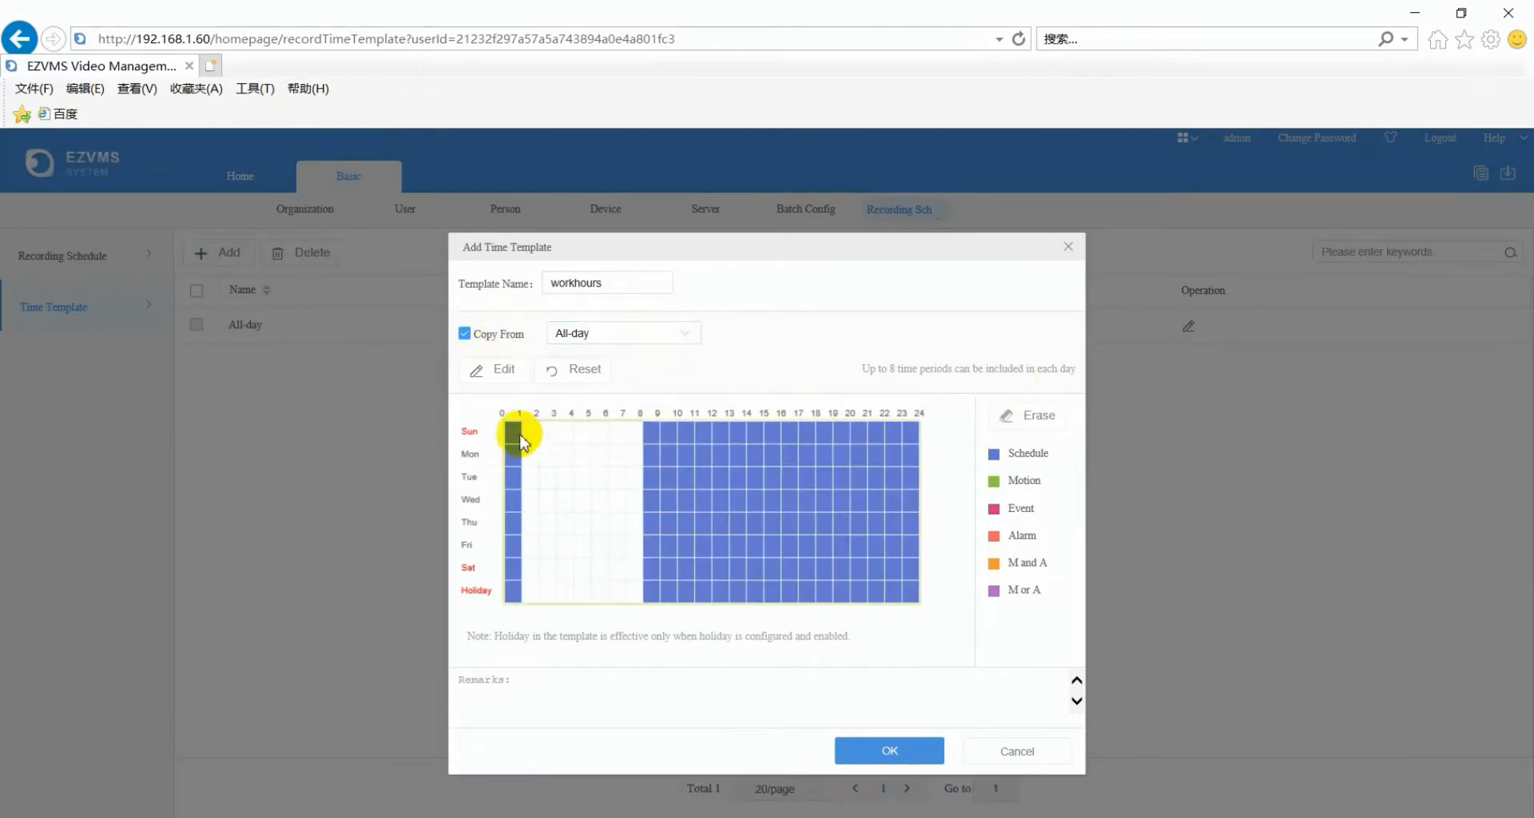
mouse_move(517, 430)
mouse_down()
mouse_move(529, 511)
mouse_move(514, 593)
mouse_up()
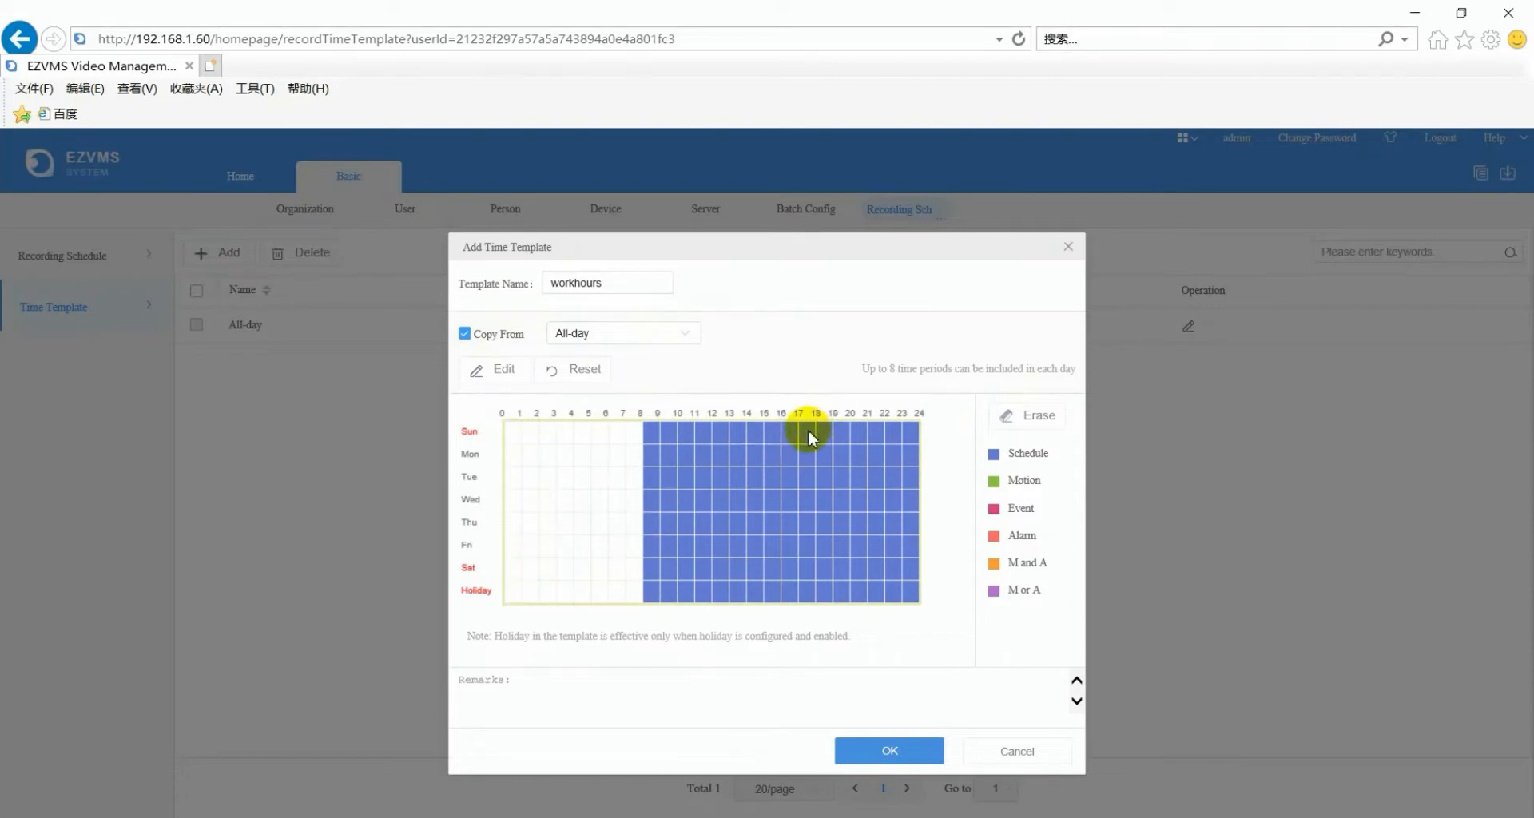
mouse_move(831, 442)
mouse_down()
mouse_move(897, 583)
mouse_move(917, 593)
mouse_up()
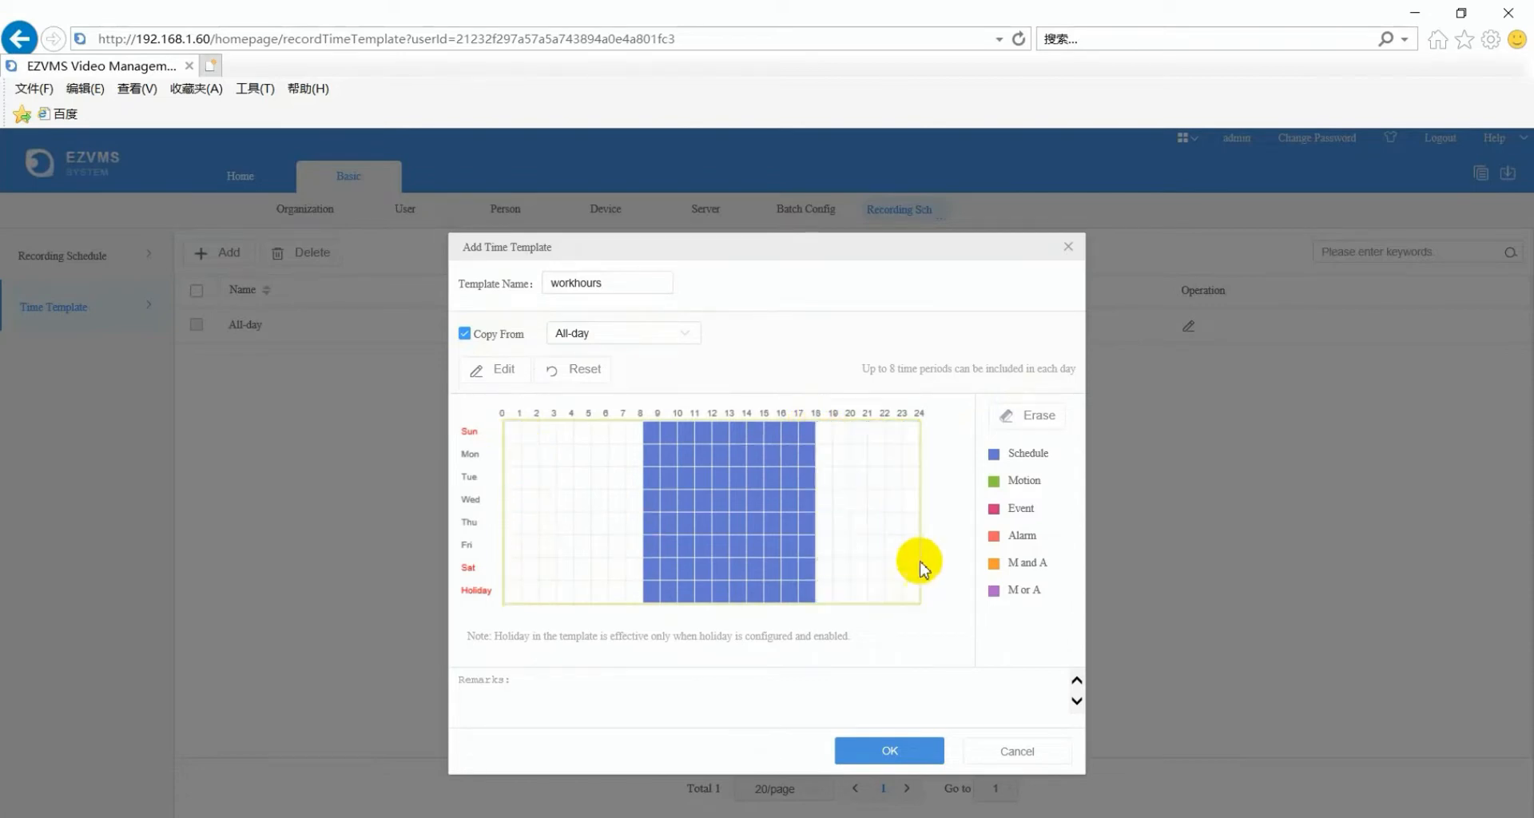
click(895, 751)
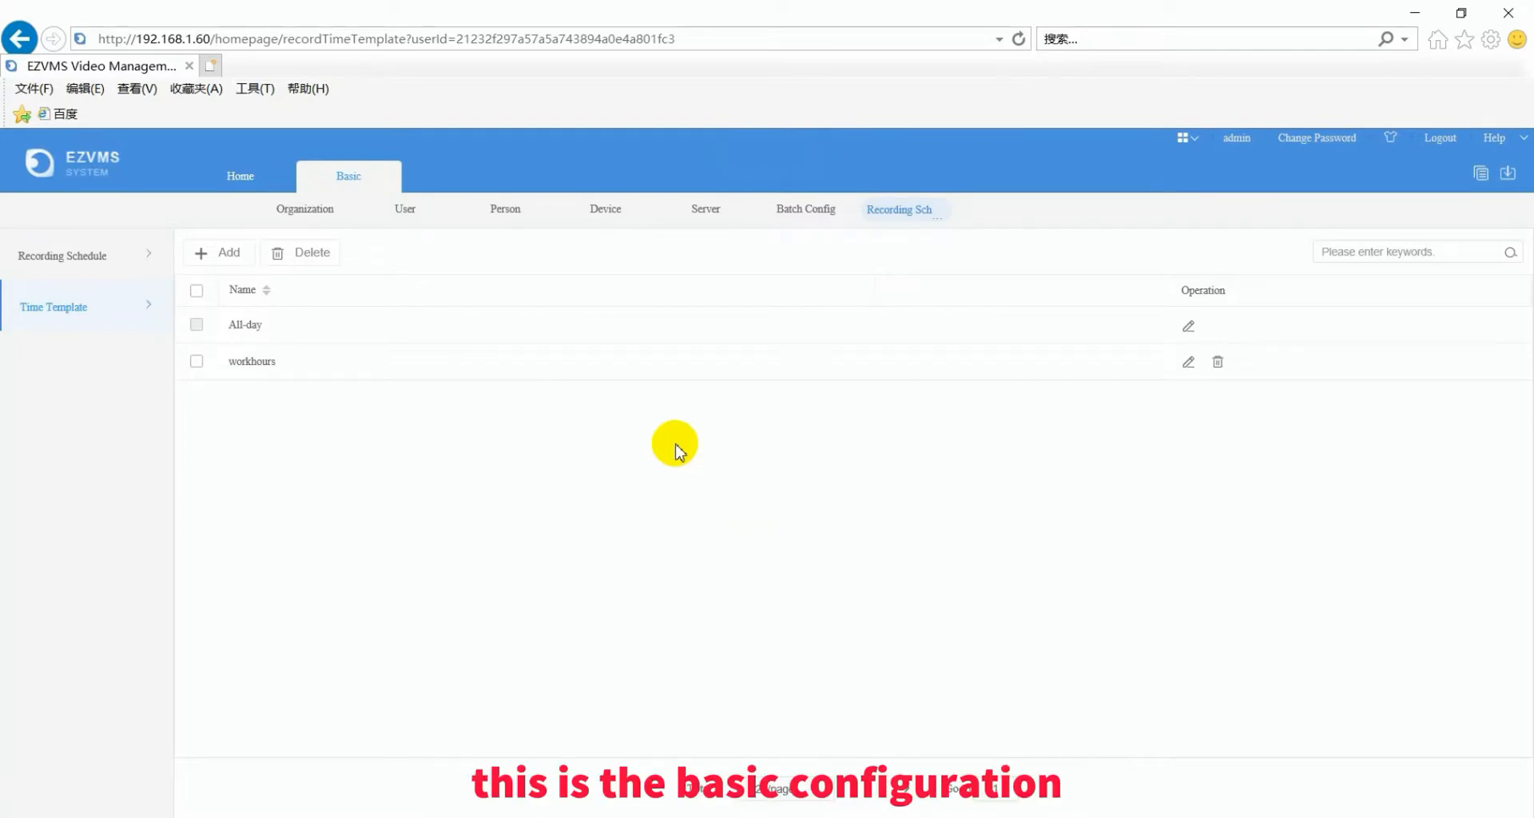
- Start a new alarm configuration named 'motion detection' using the All-day time template
click(382, 177)
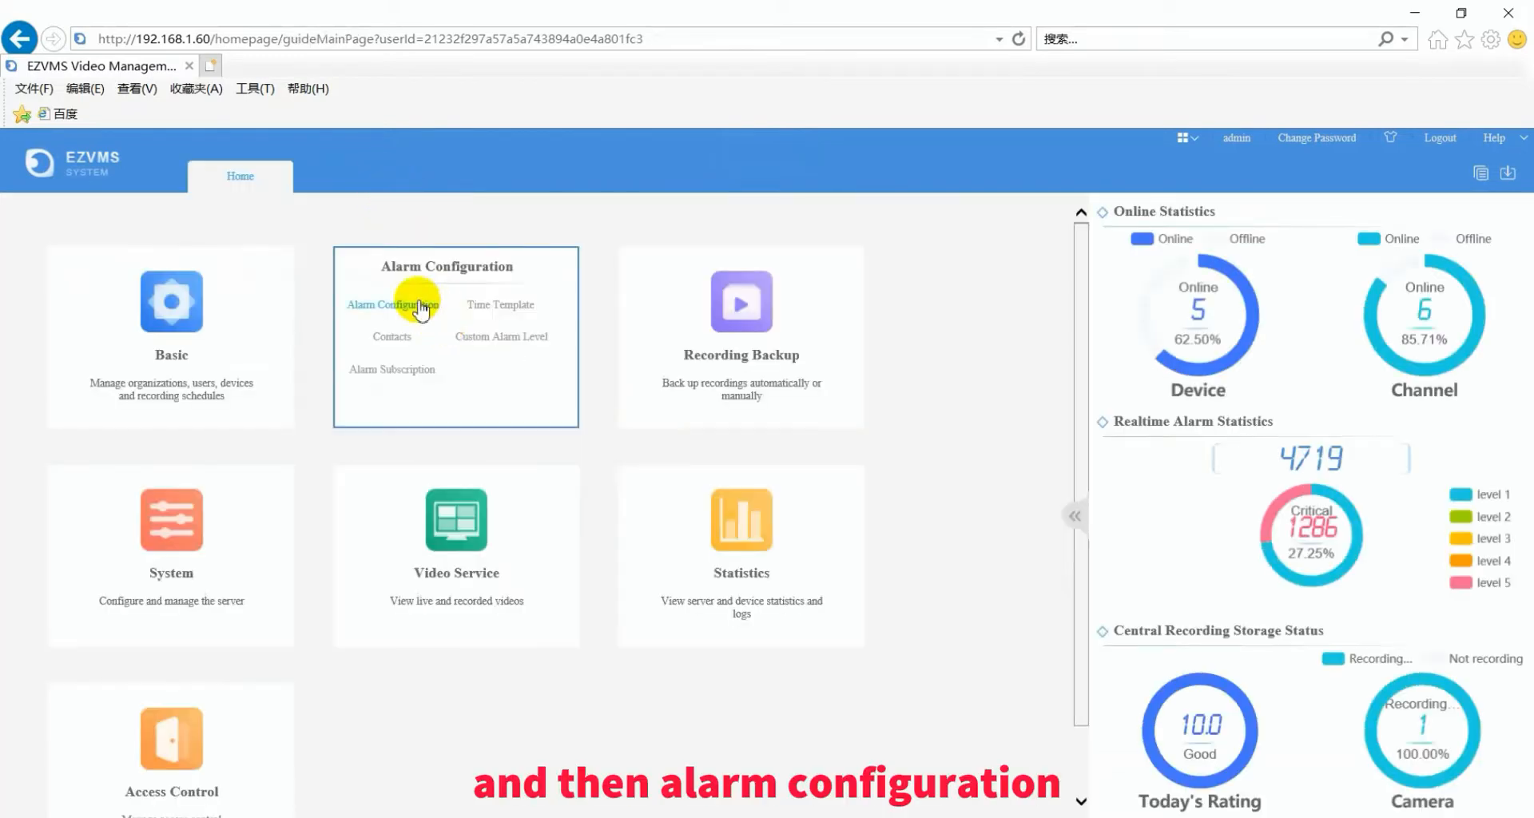
click(411, 312)
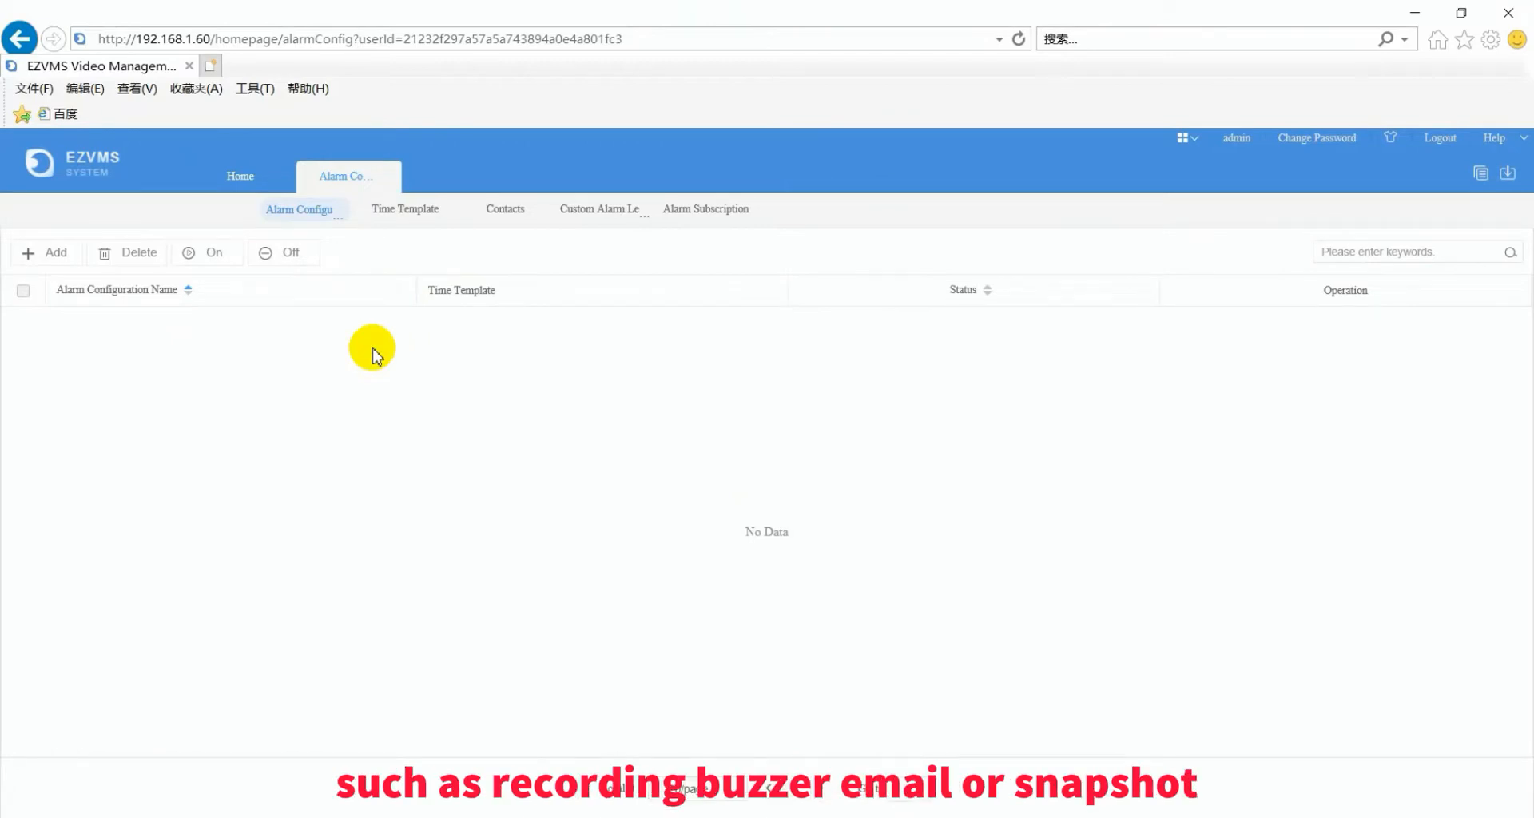
click(62, 260)
click(464, 370)
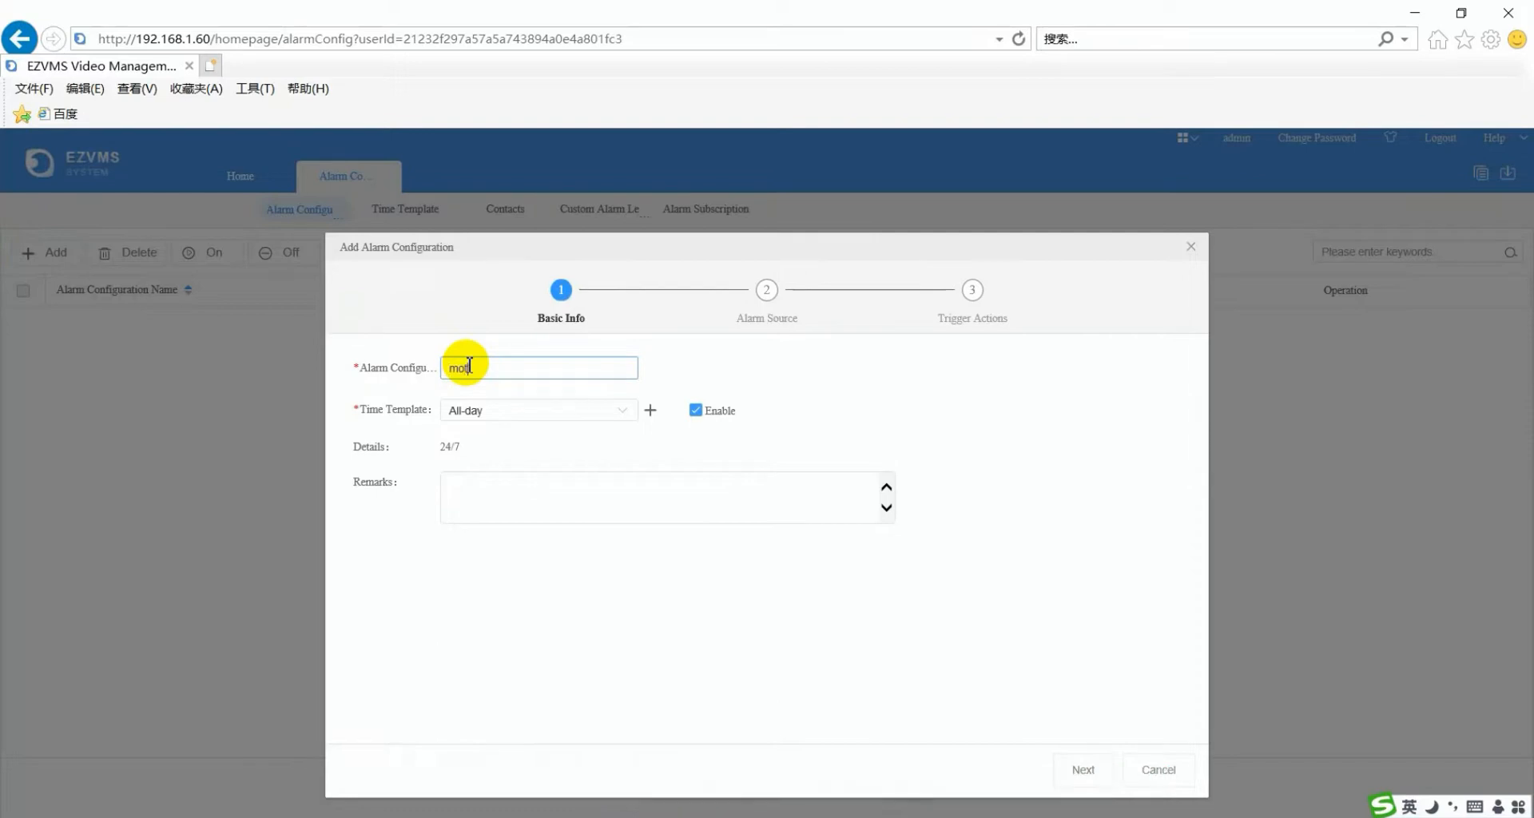
text(motion d)
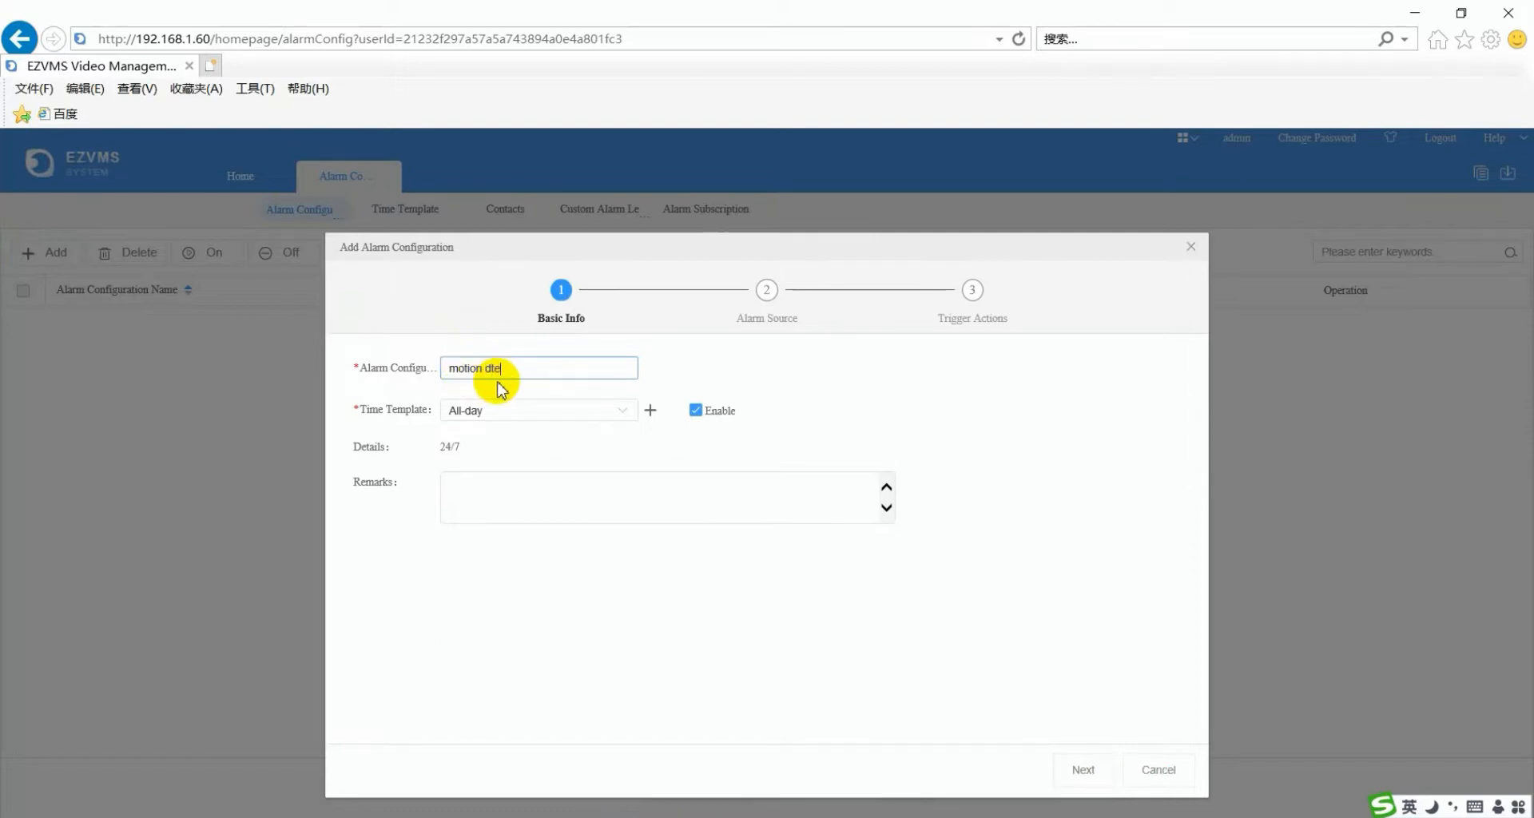
text(etection)
click(623, 421)
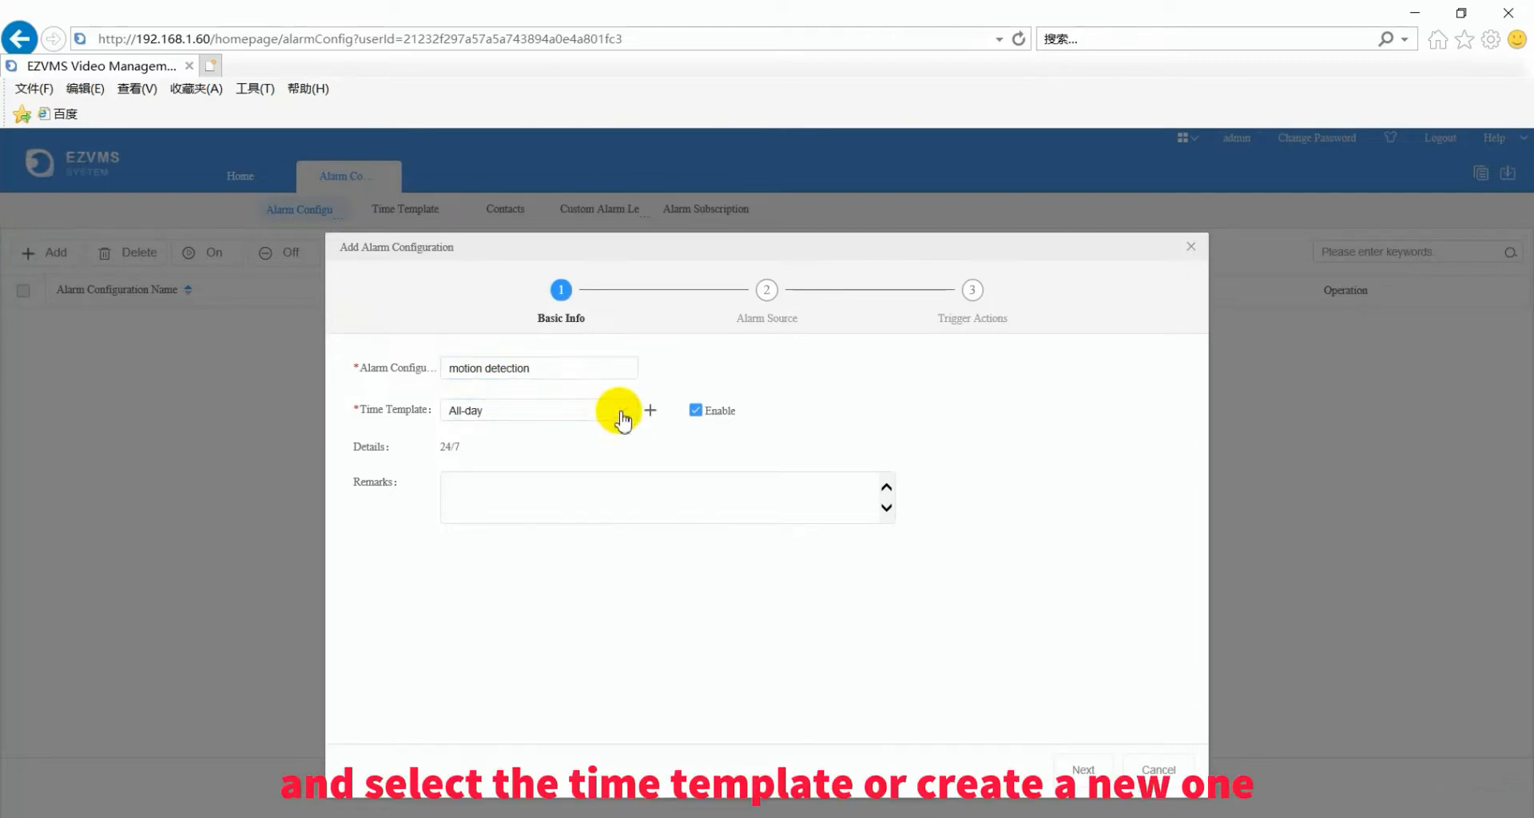
click(1082, 769)
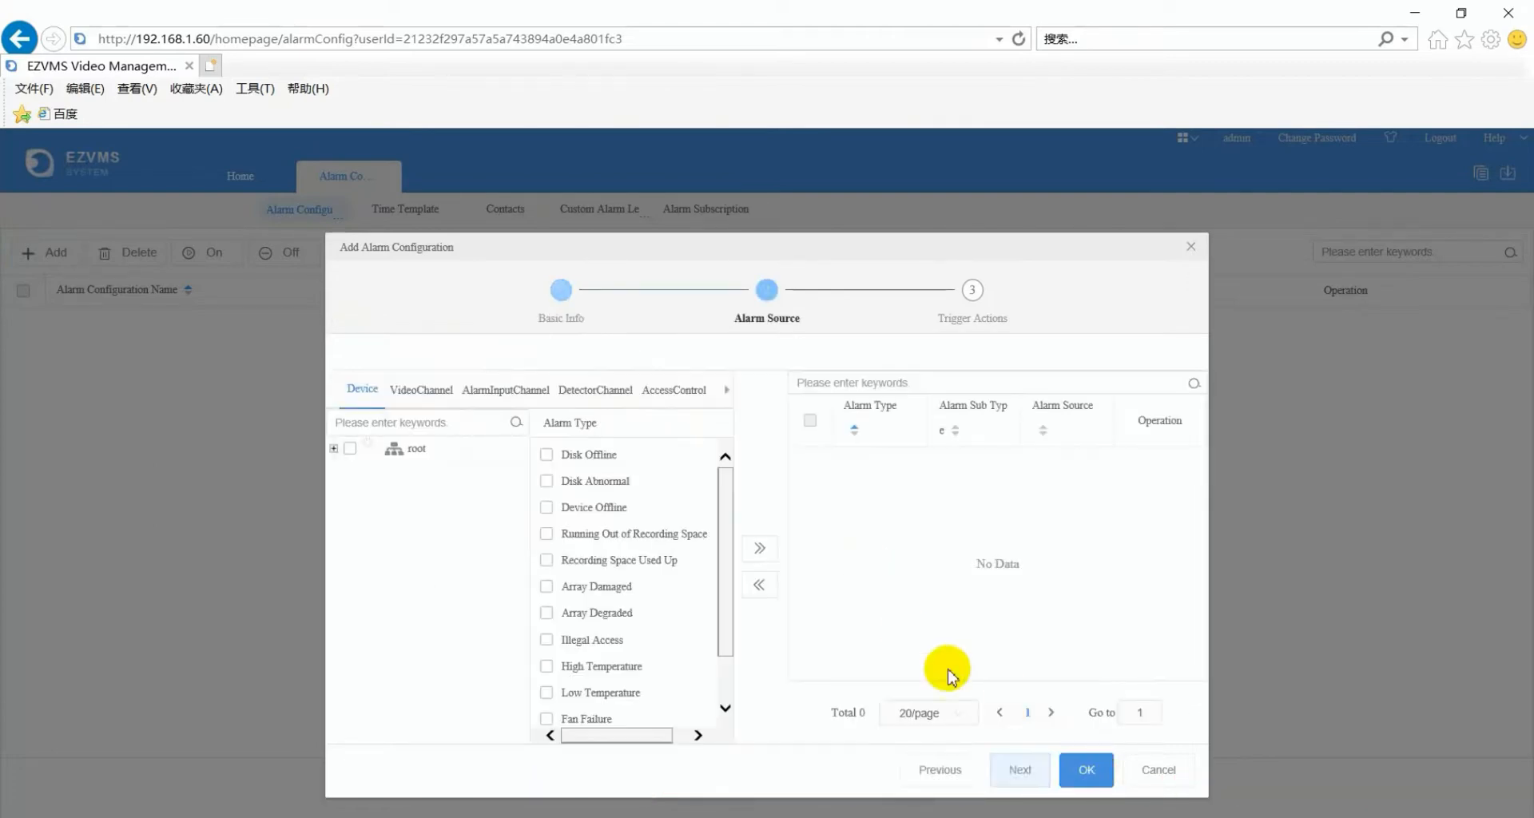
- Add Motion Detection sources for both 192.168.1.149 video channels and save the configuration
click(421, 389)
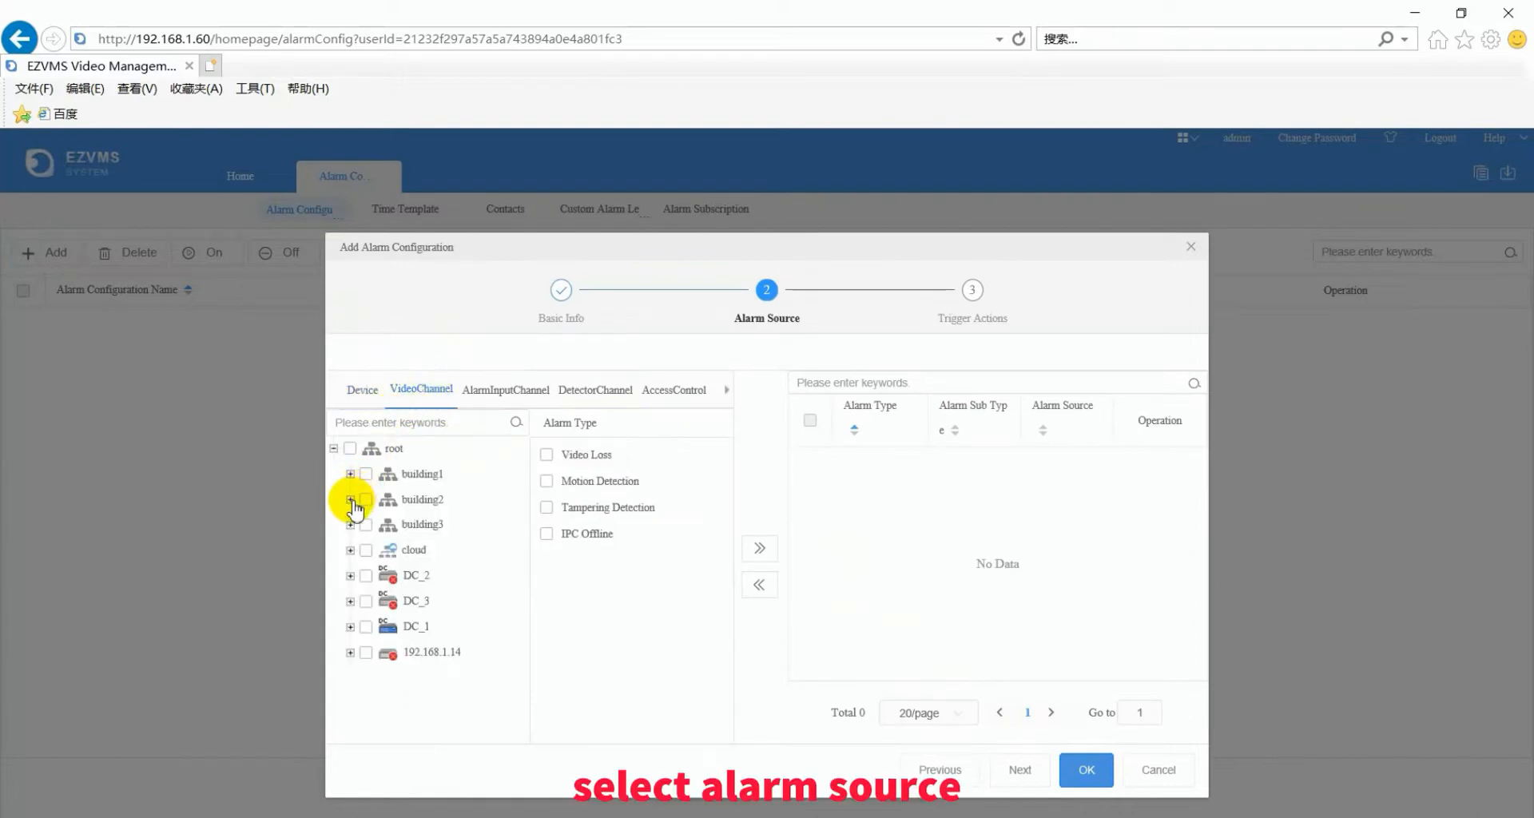
click(350, 524)
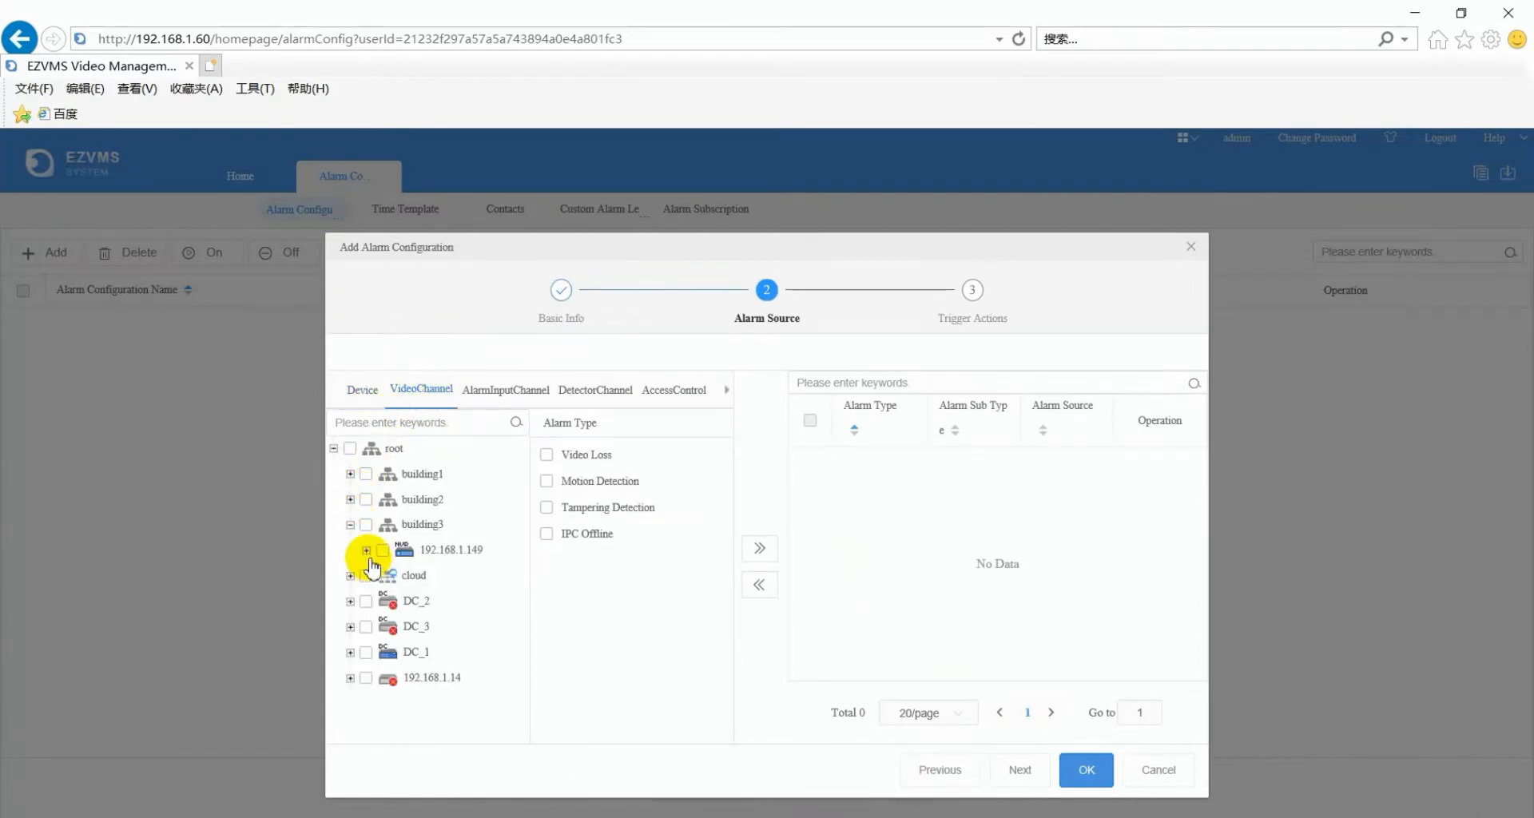
click(366, 551)
click(383, 550)
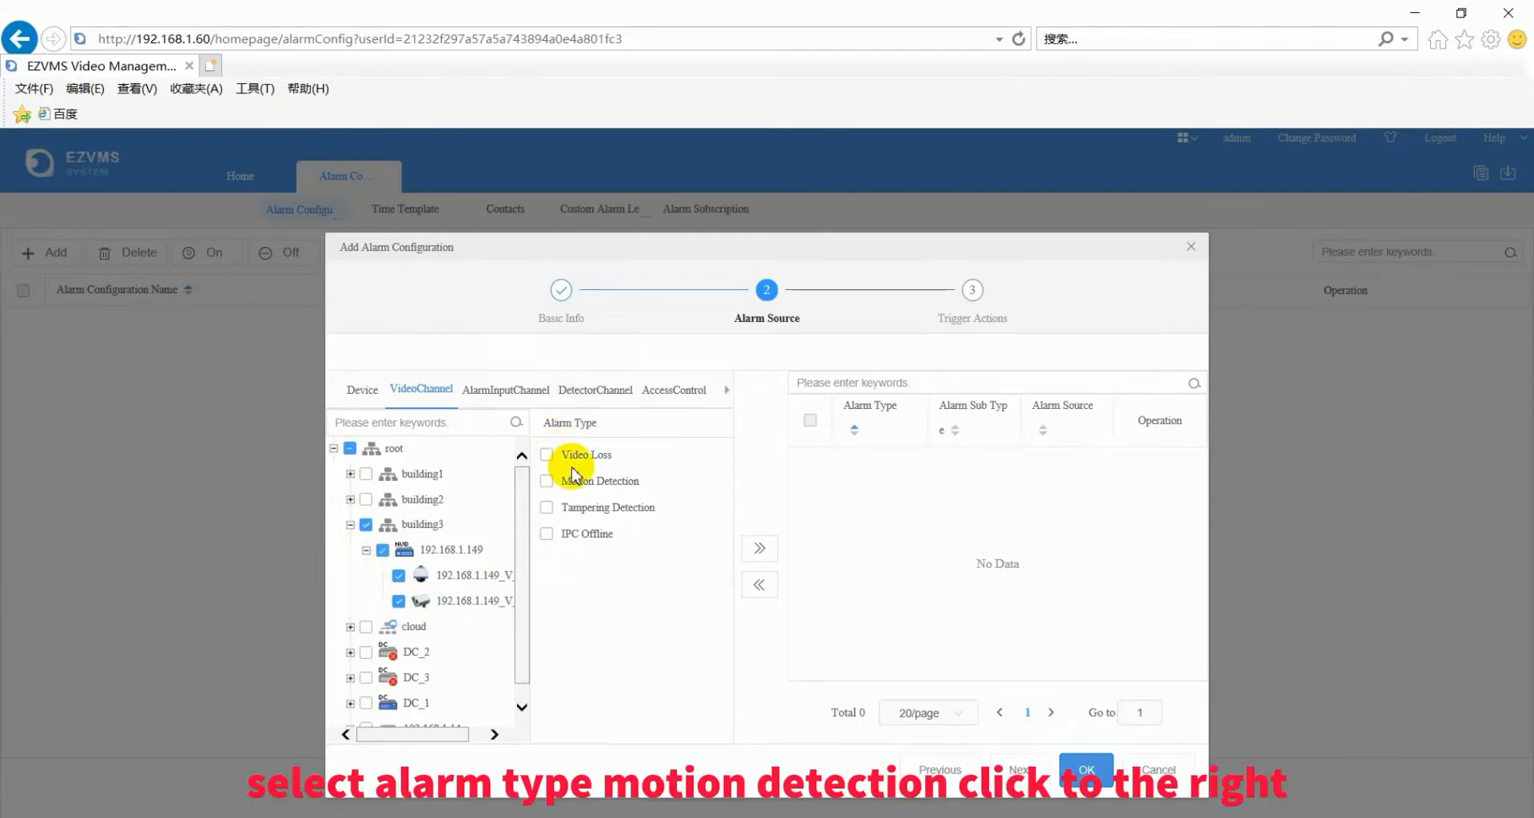
click(548, 486)
click(760, 549)
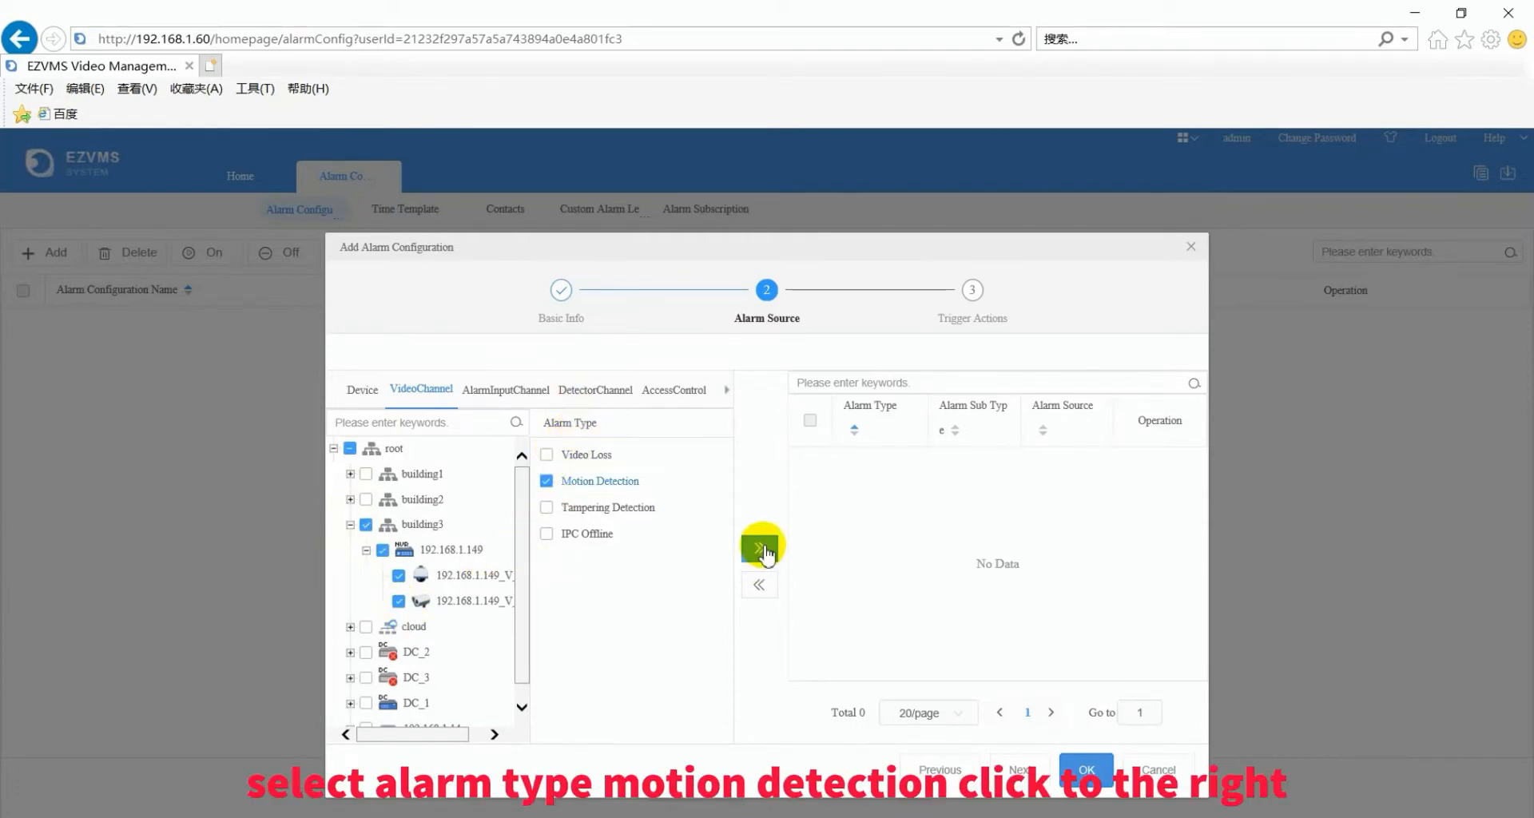
click(809, 423)
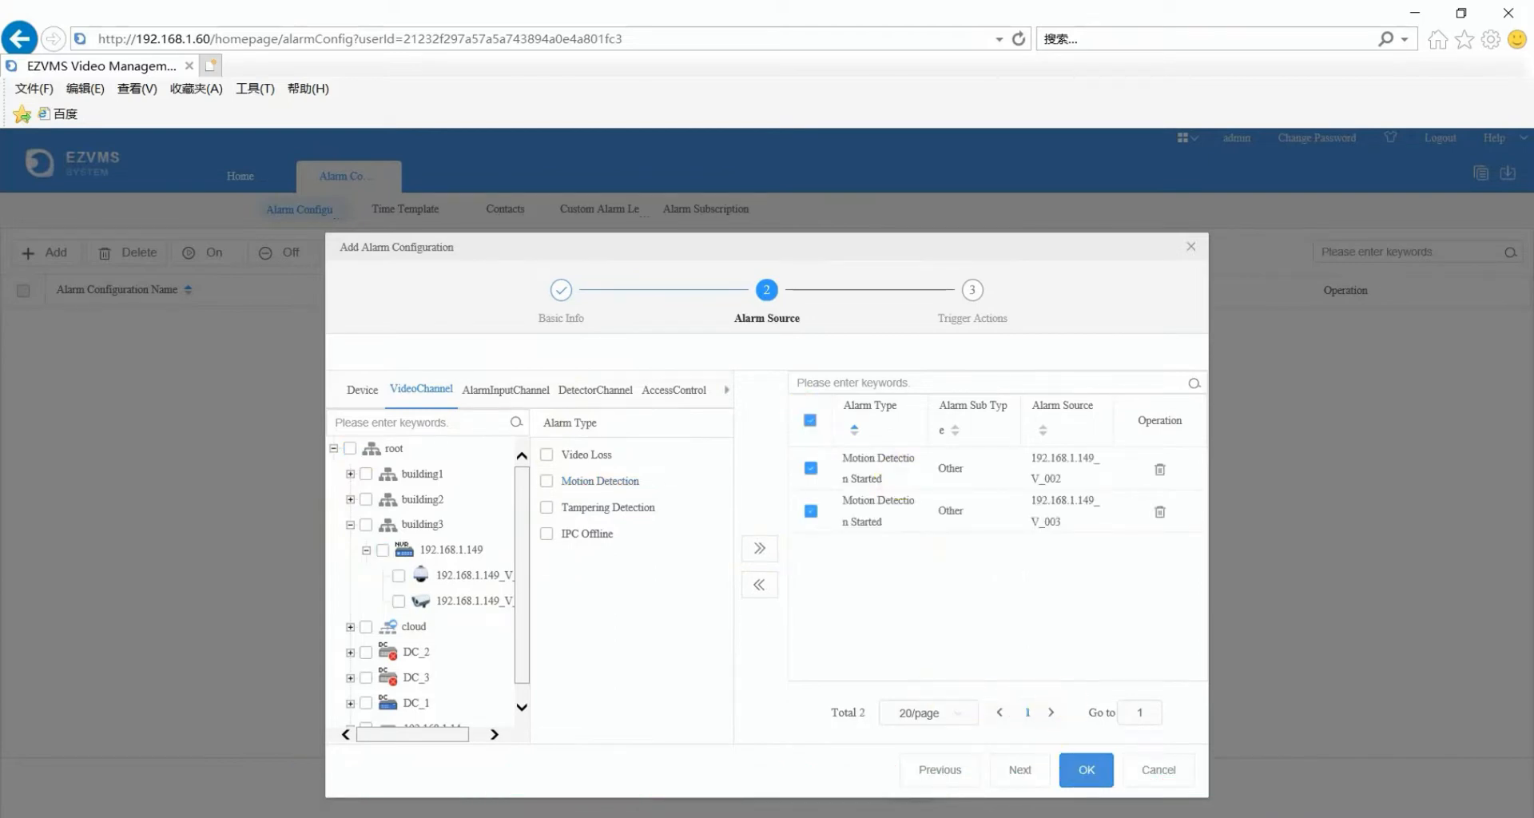
click(1085, 779)
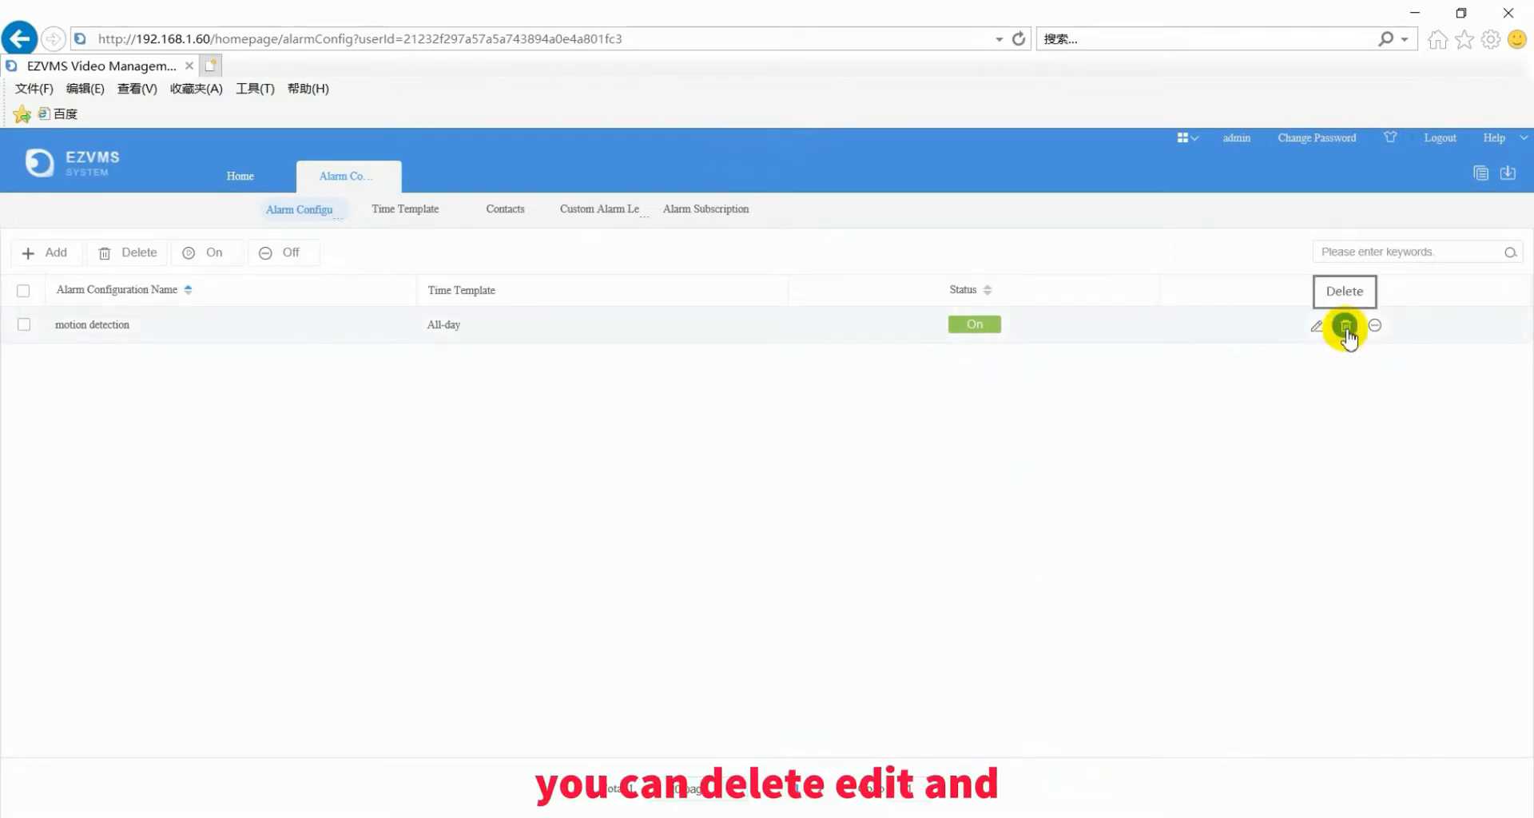
- Switch the motion detection alarm off and back on, then view the alarm time templates
click(1374, 326)
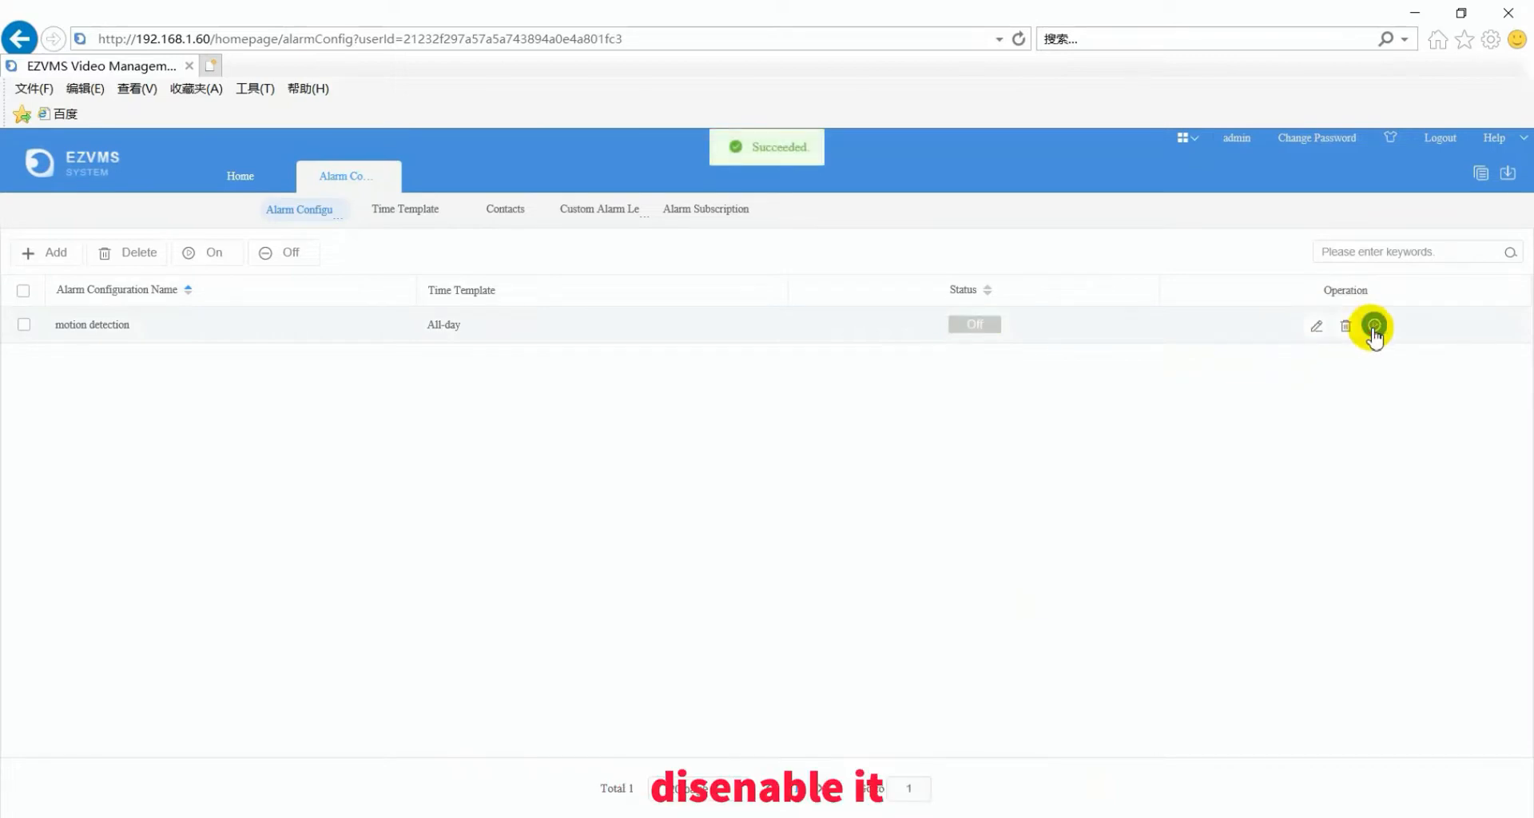
click(1374, 326)
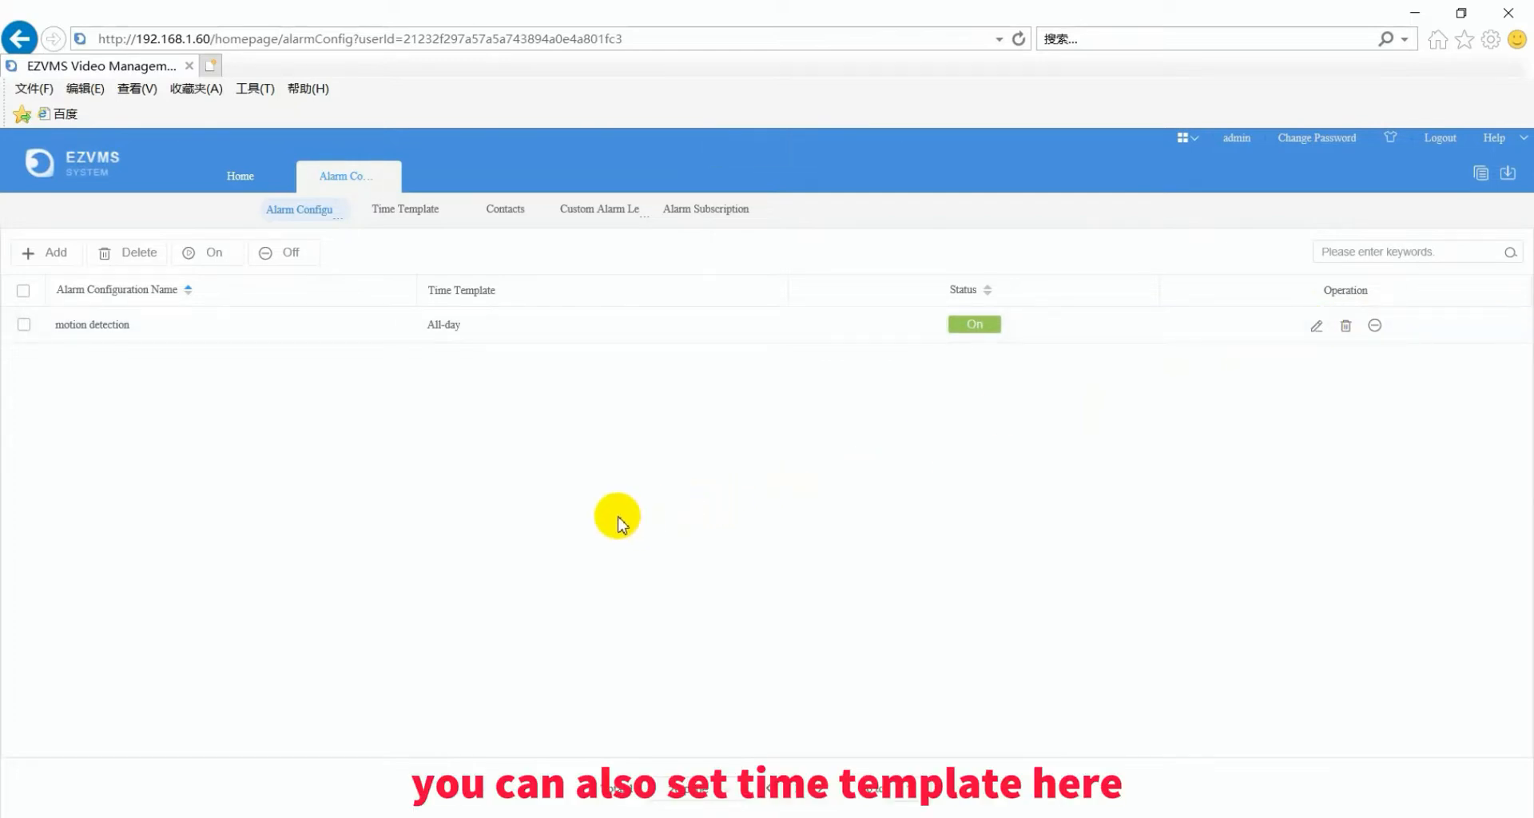
click(413, 220)
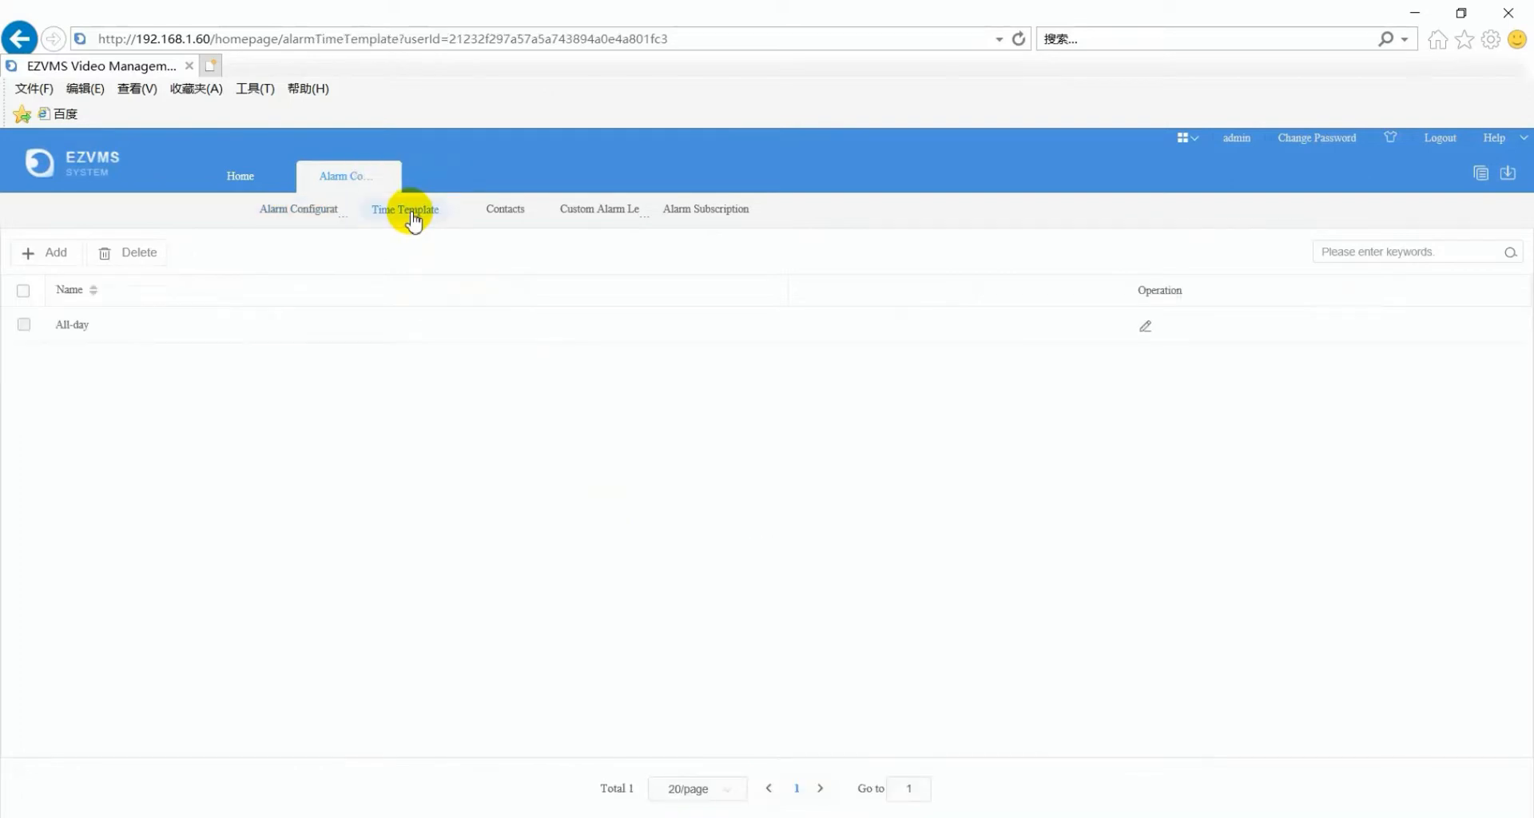
- Open the empty Contacts list and cancel an Add Contact form without saving
click(507, 214)
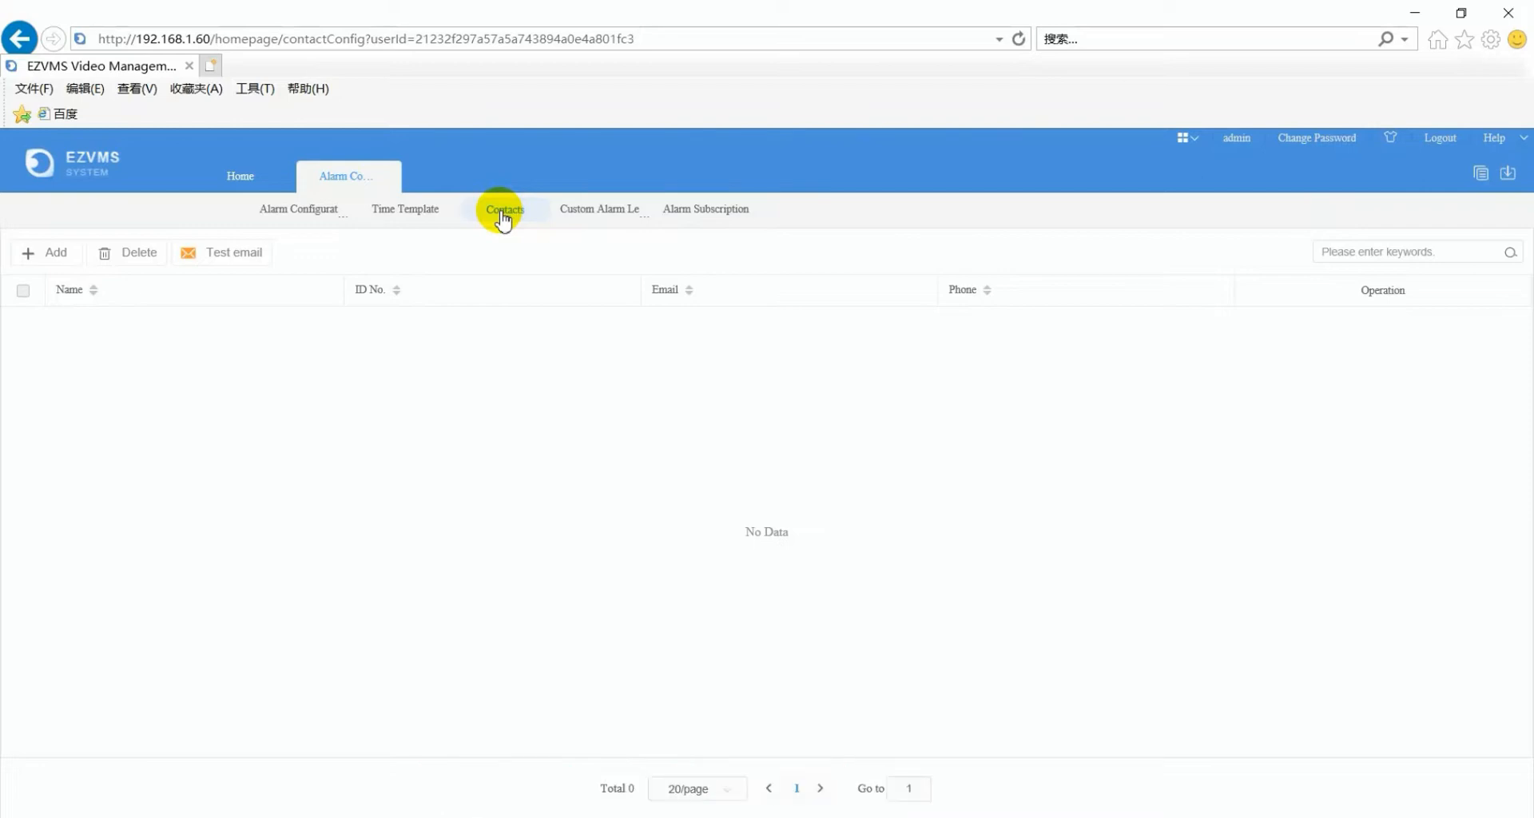
click(50, 253)
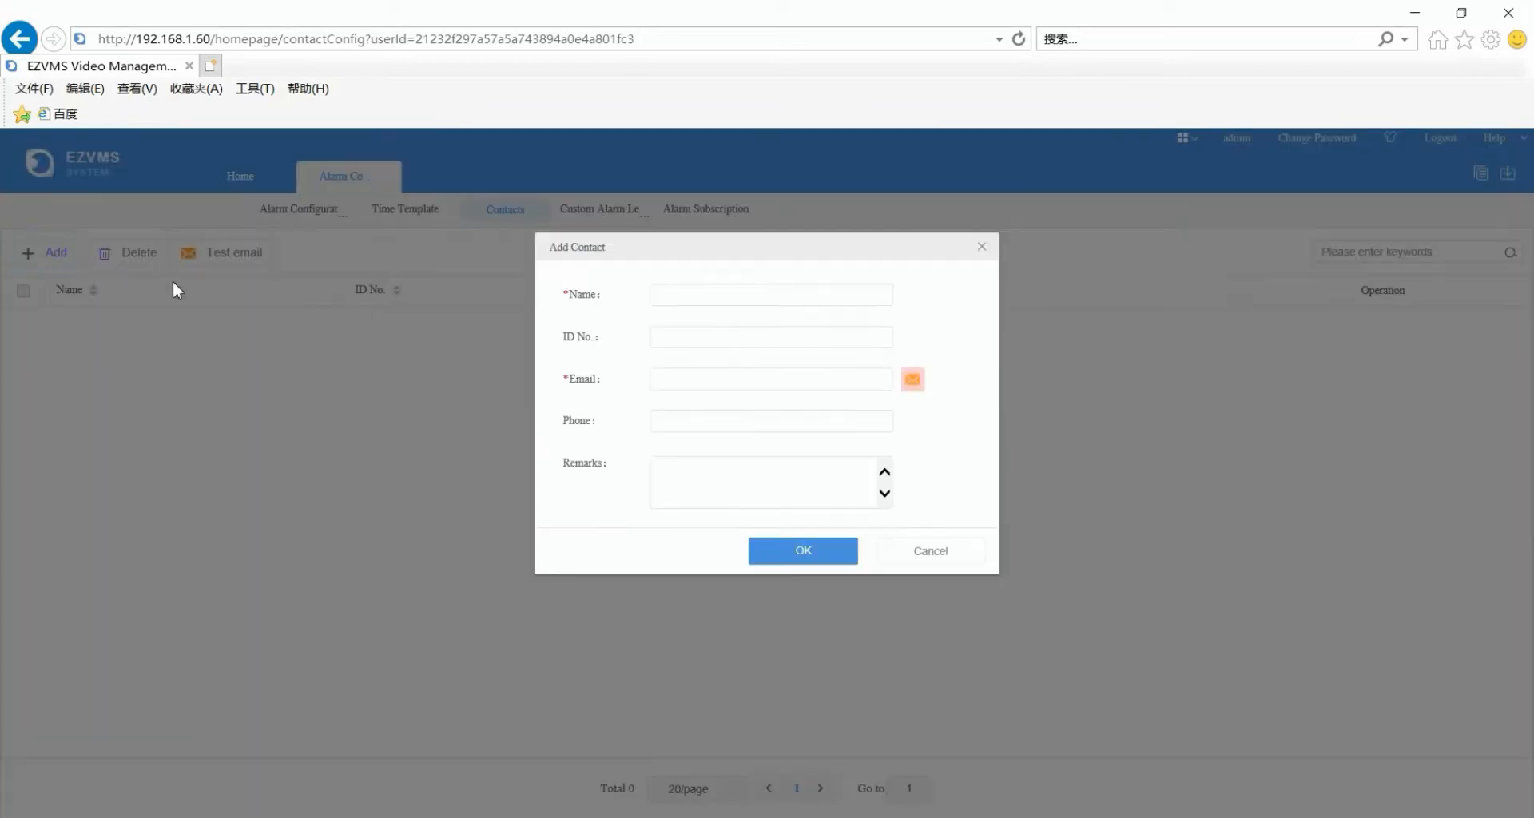
click(674, 306)
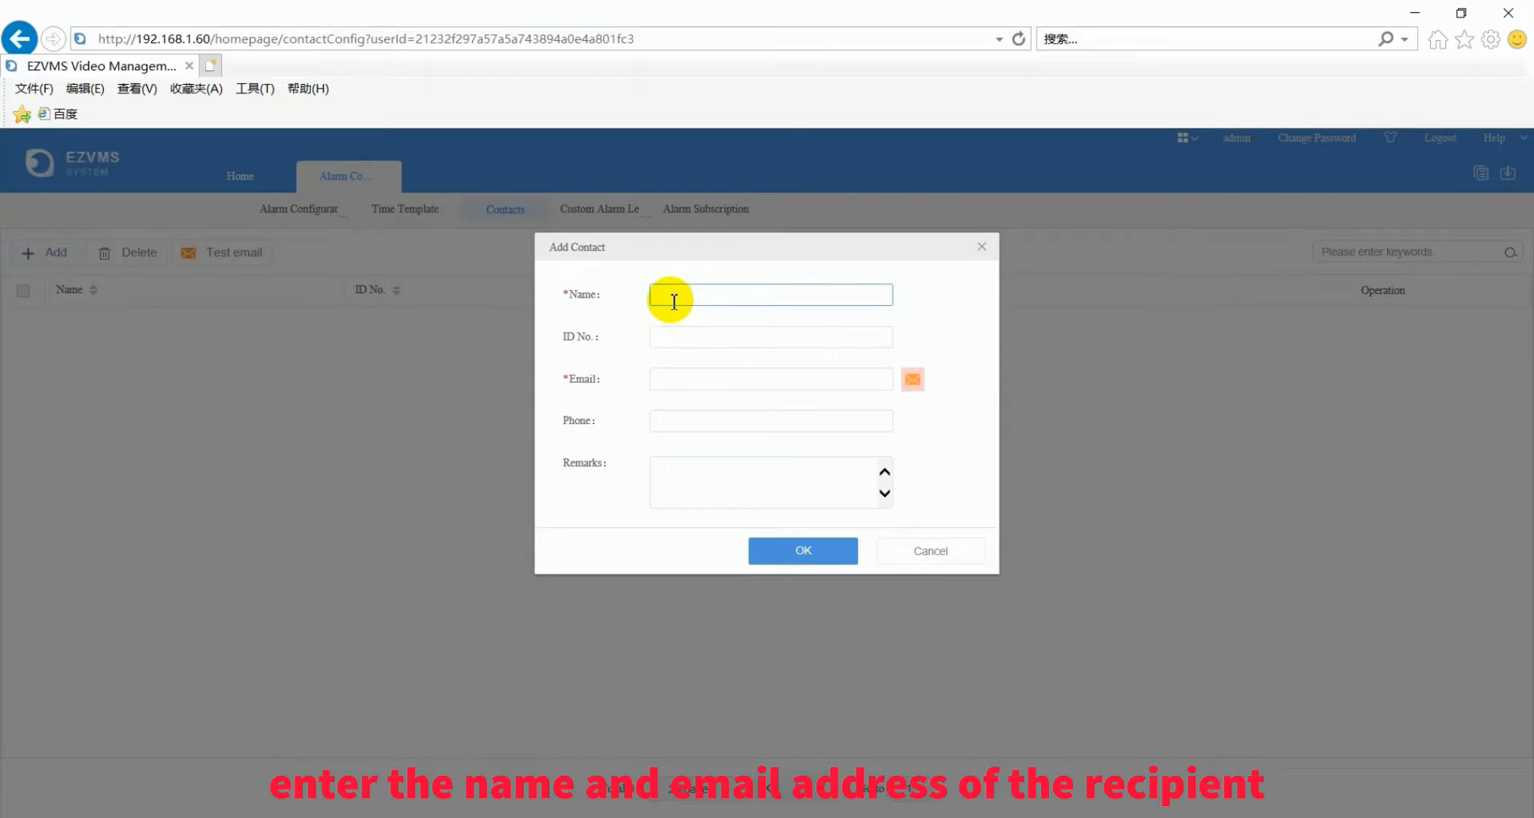
click(922, 559)
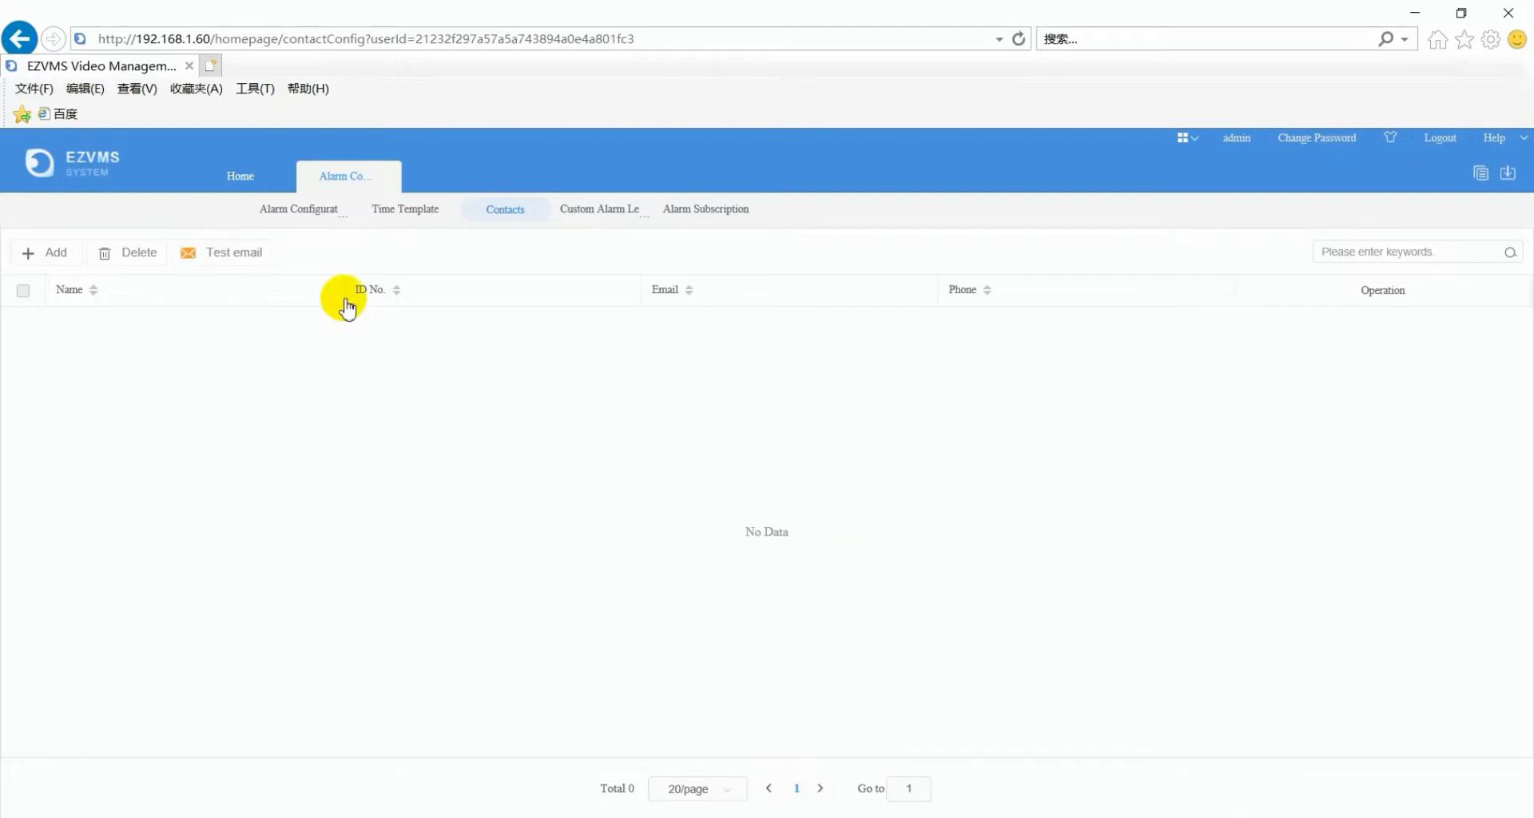
- In Custom Alarm Level, set Device Online and Disk Online each to level 2
click(595, 214)
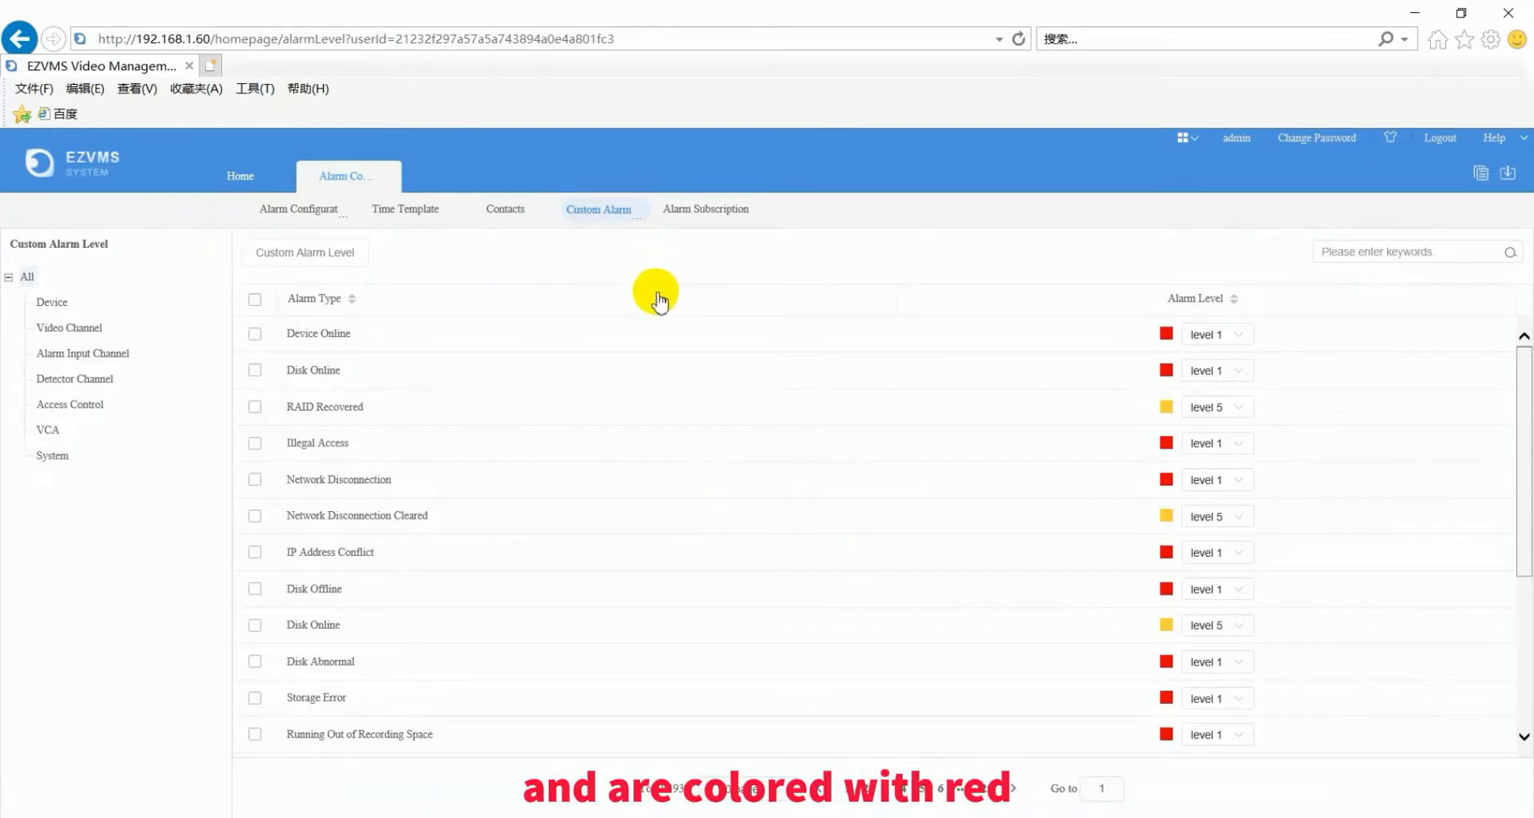
click(1238, 336)
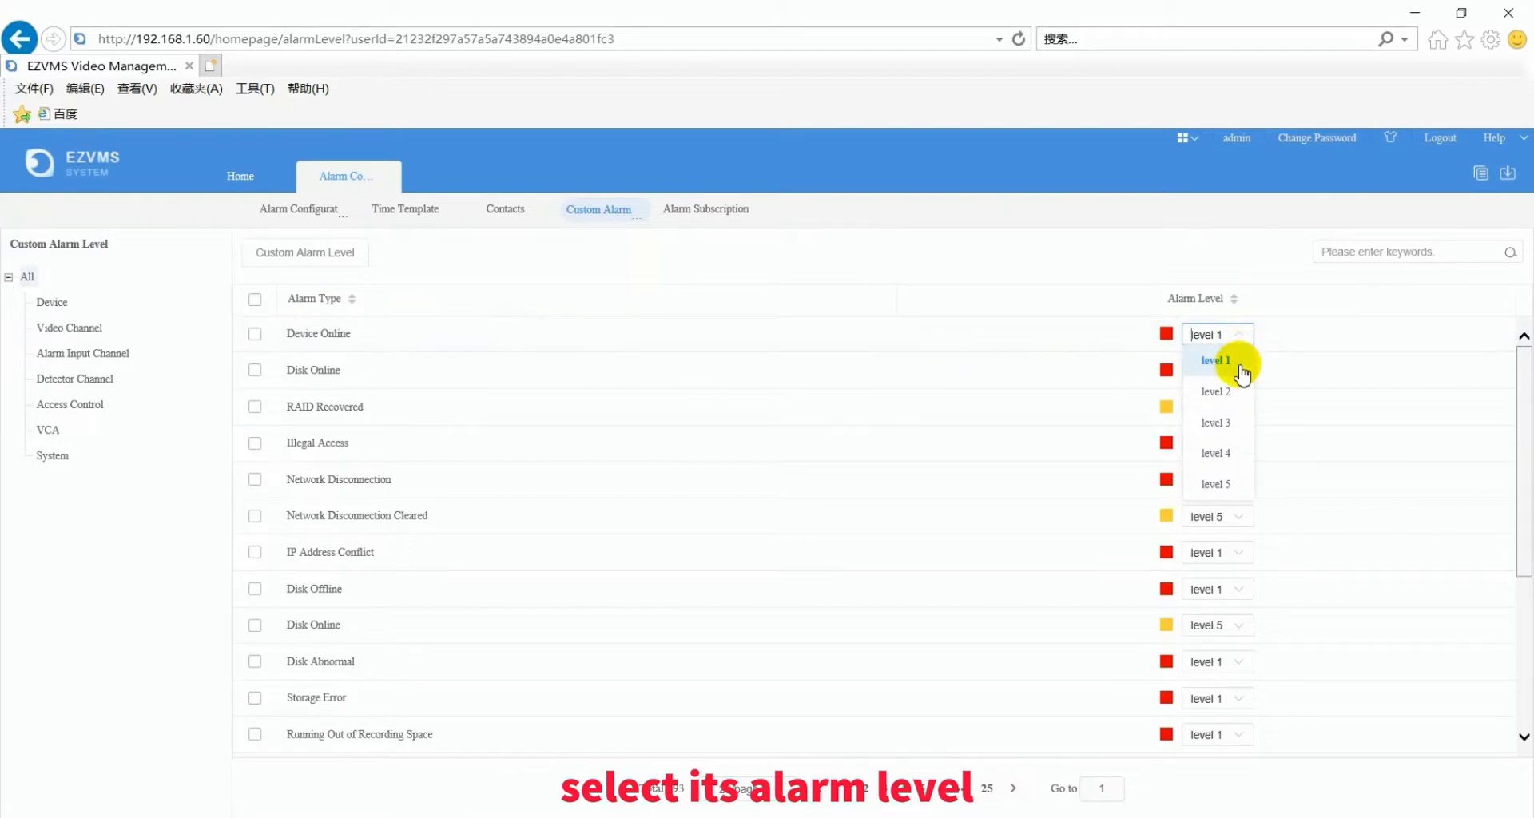
click(1227, 391)
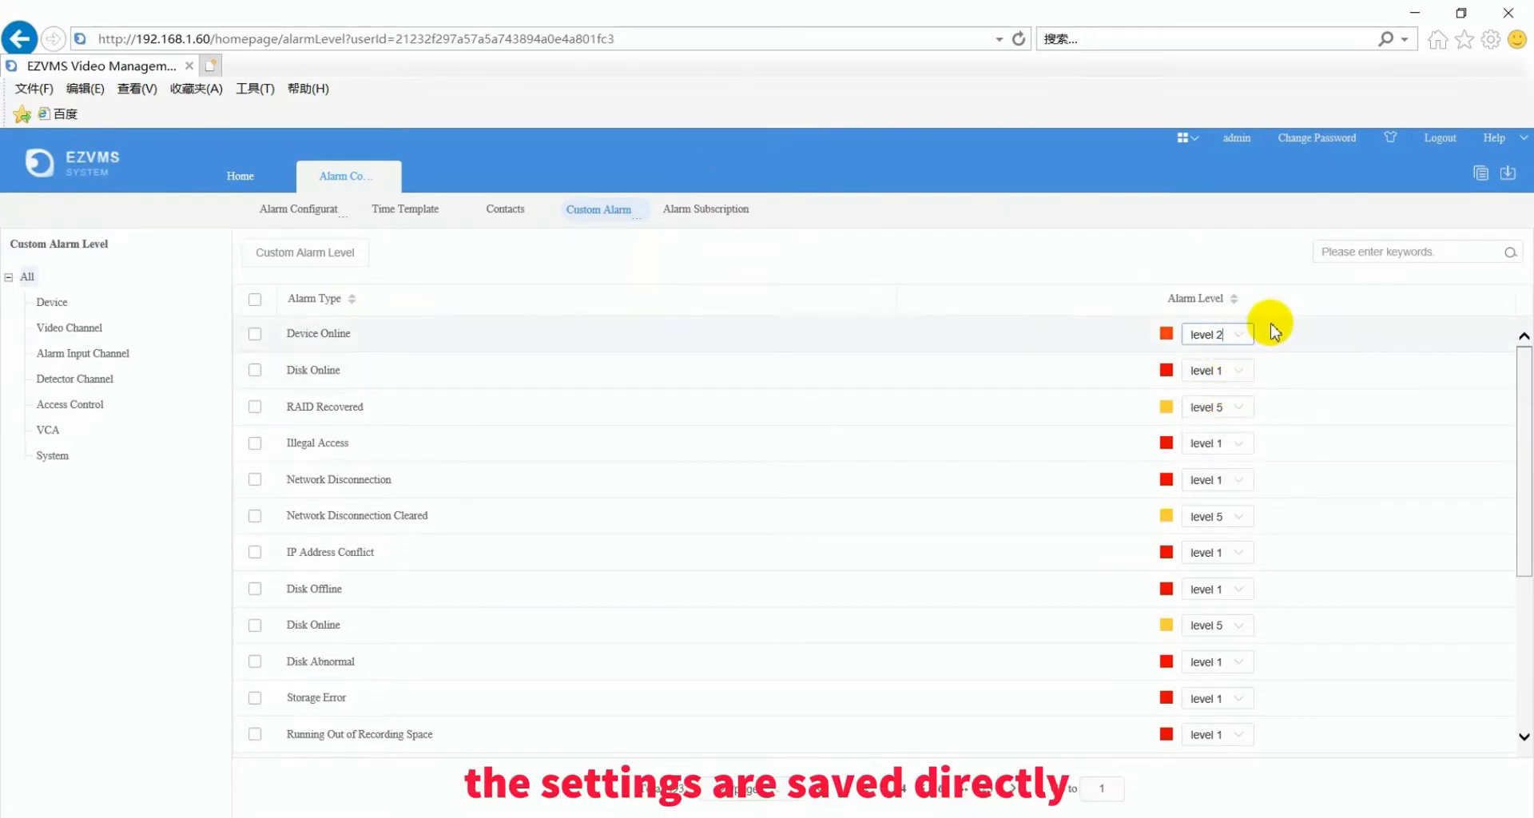
click(1239, 371)
click(1228, 429)
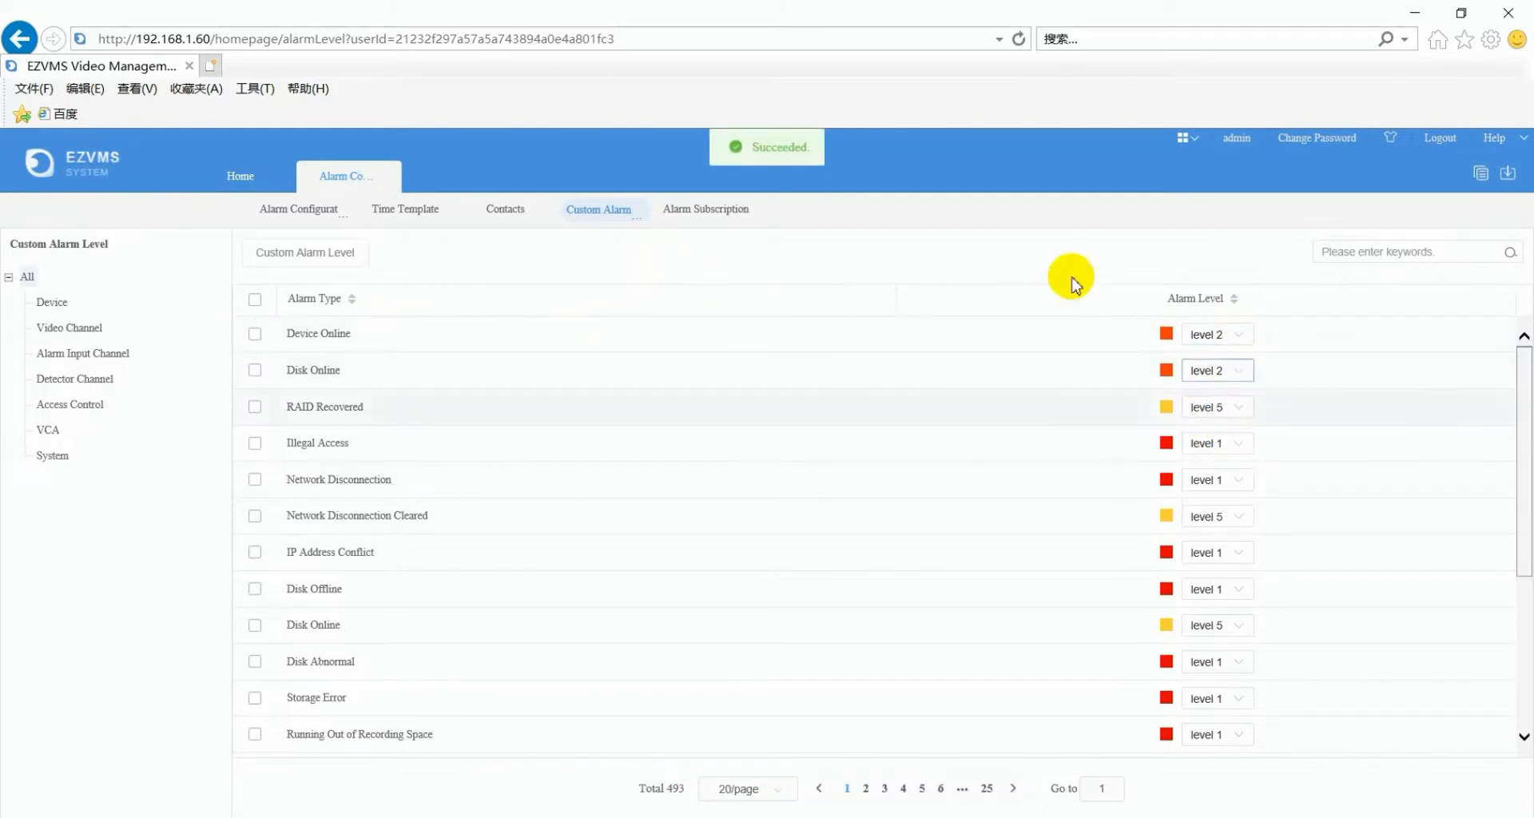
- Batch-set both Device Online and Disk Online to alarm level 1
click(256, 335)
click(255, 369)
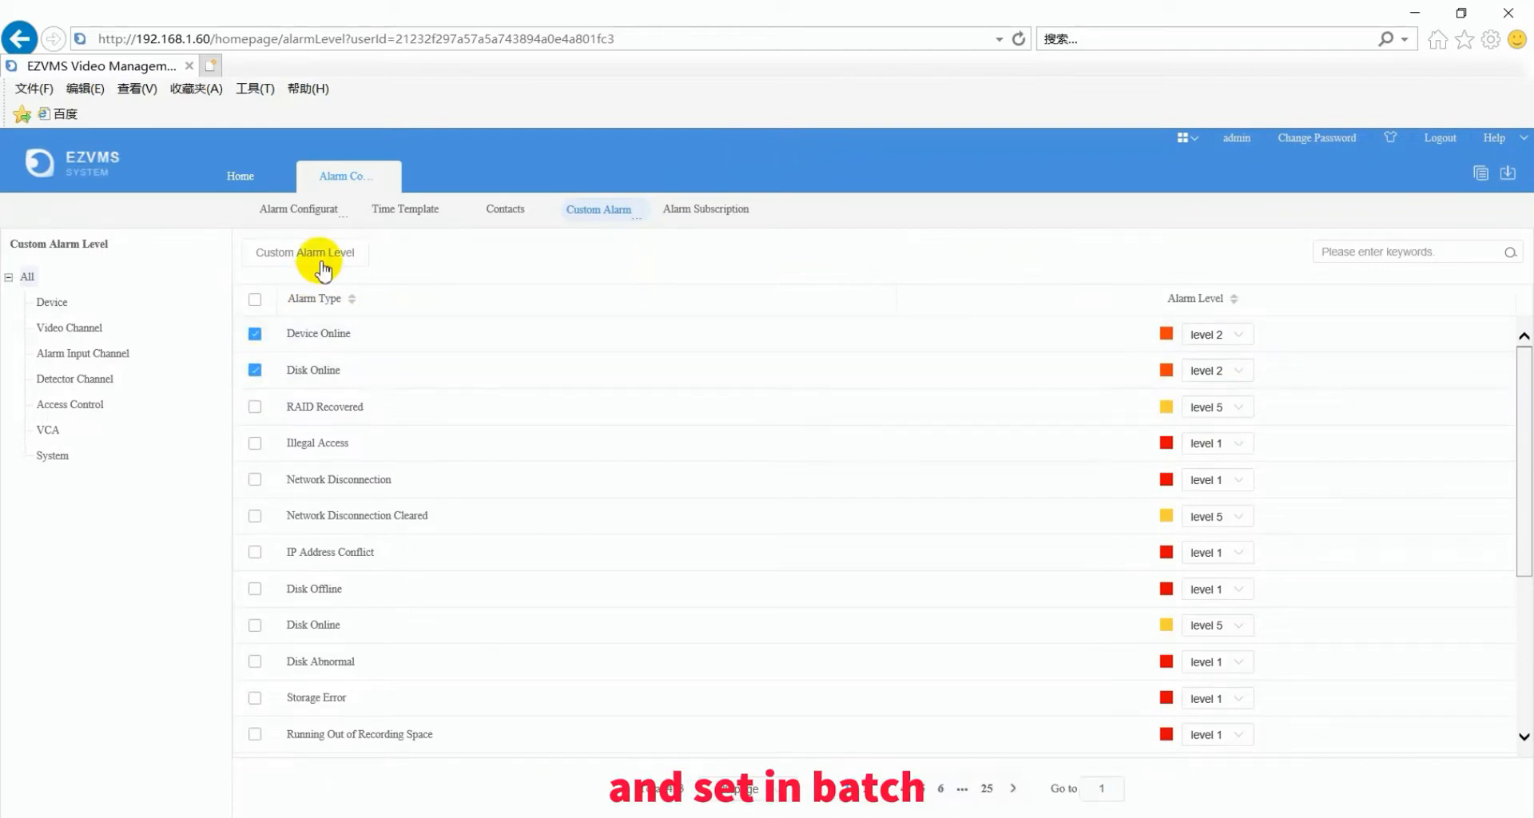
click(320, 255)
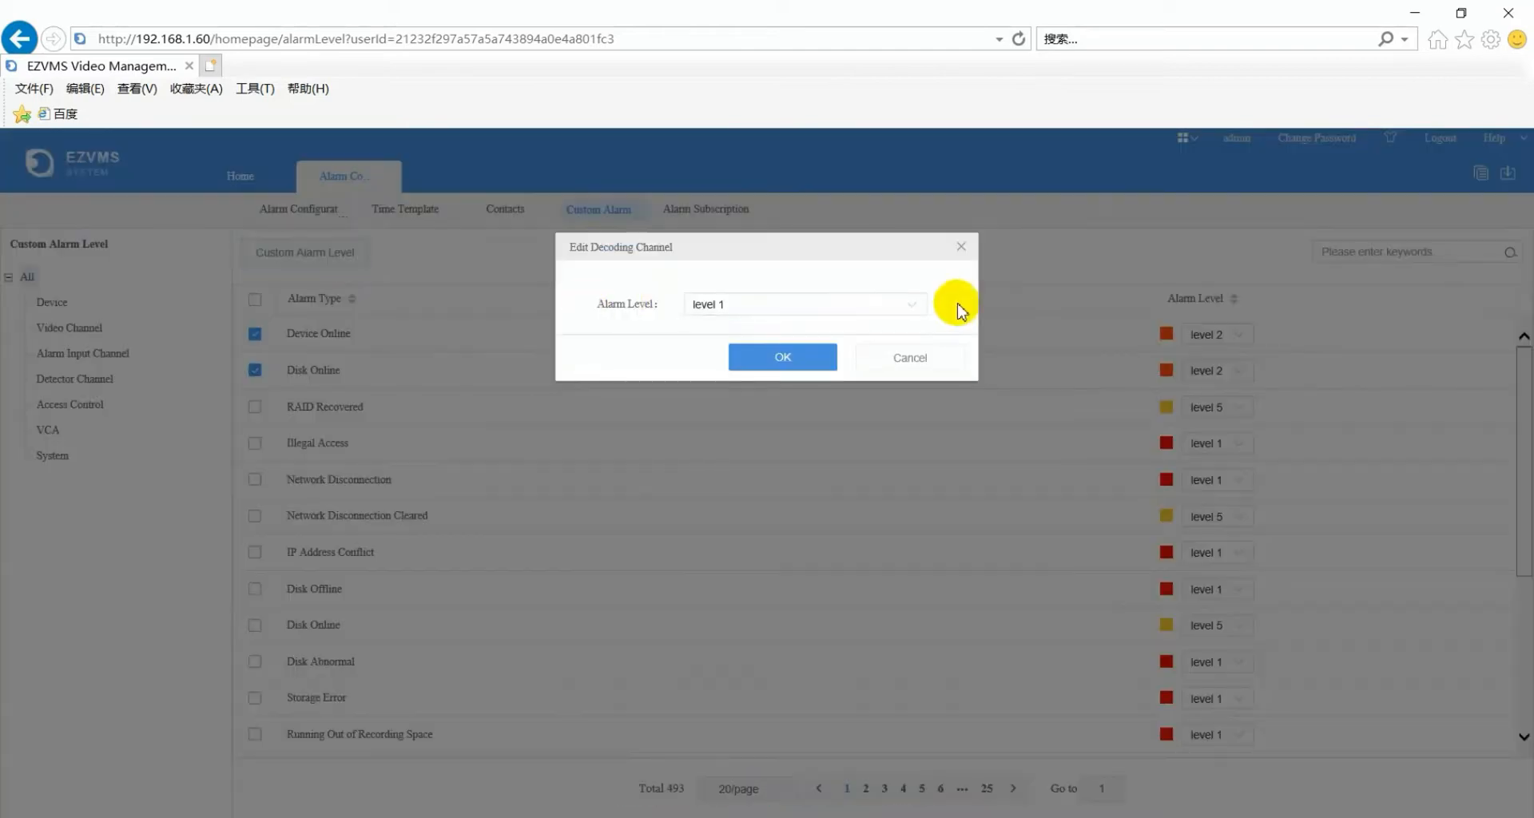
click(794, 356)
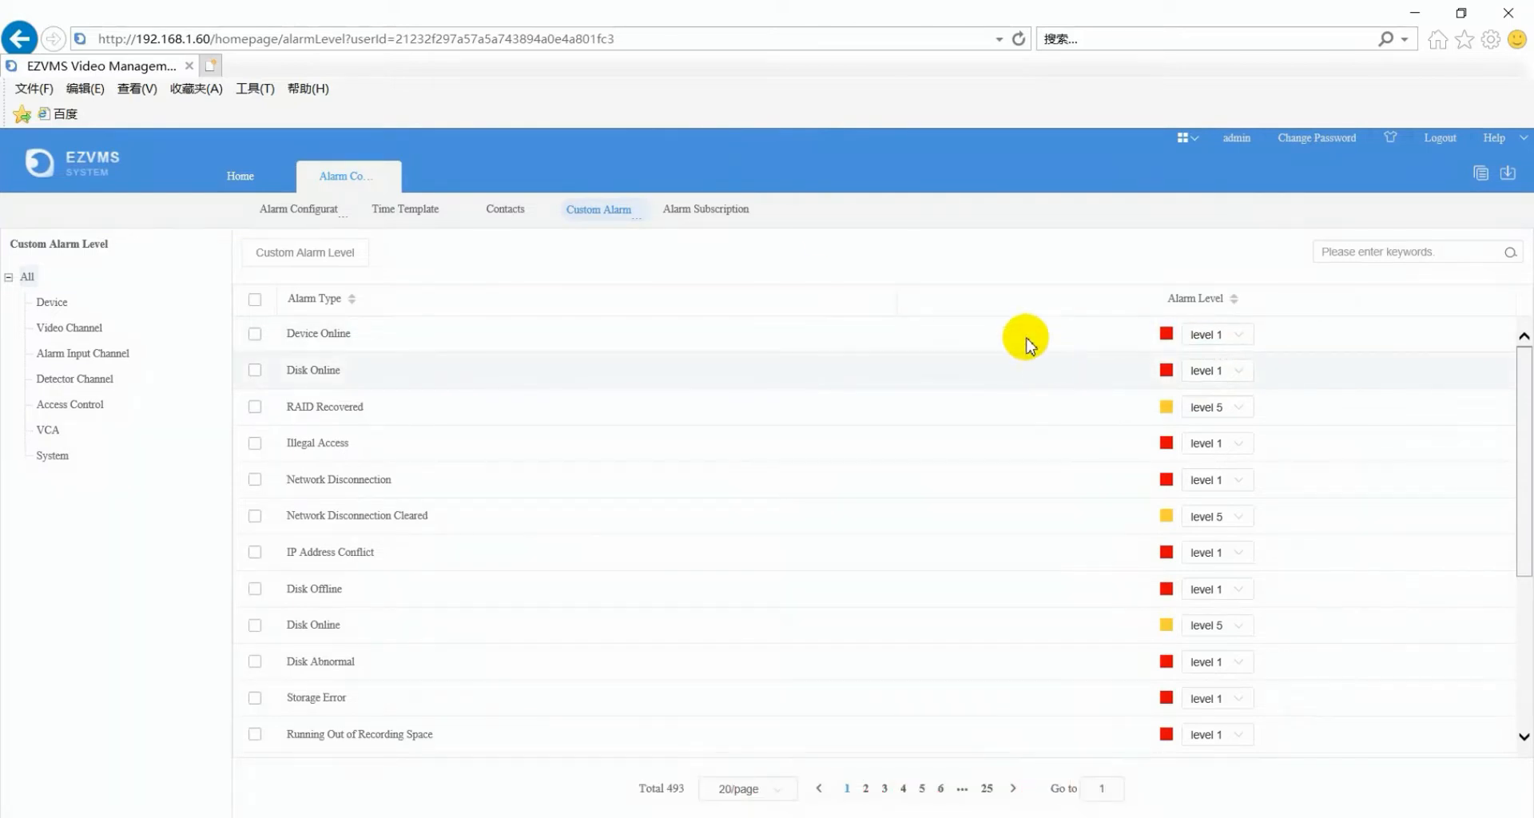
click(729, 211)
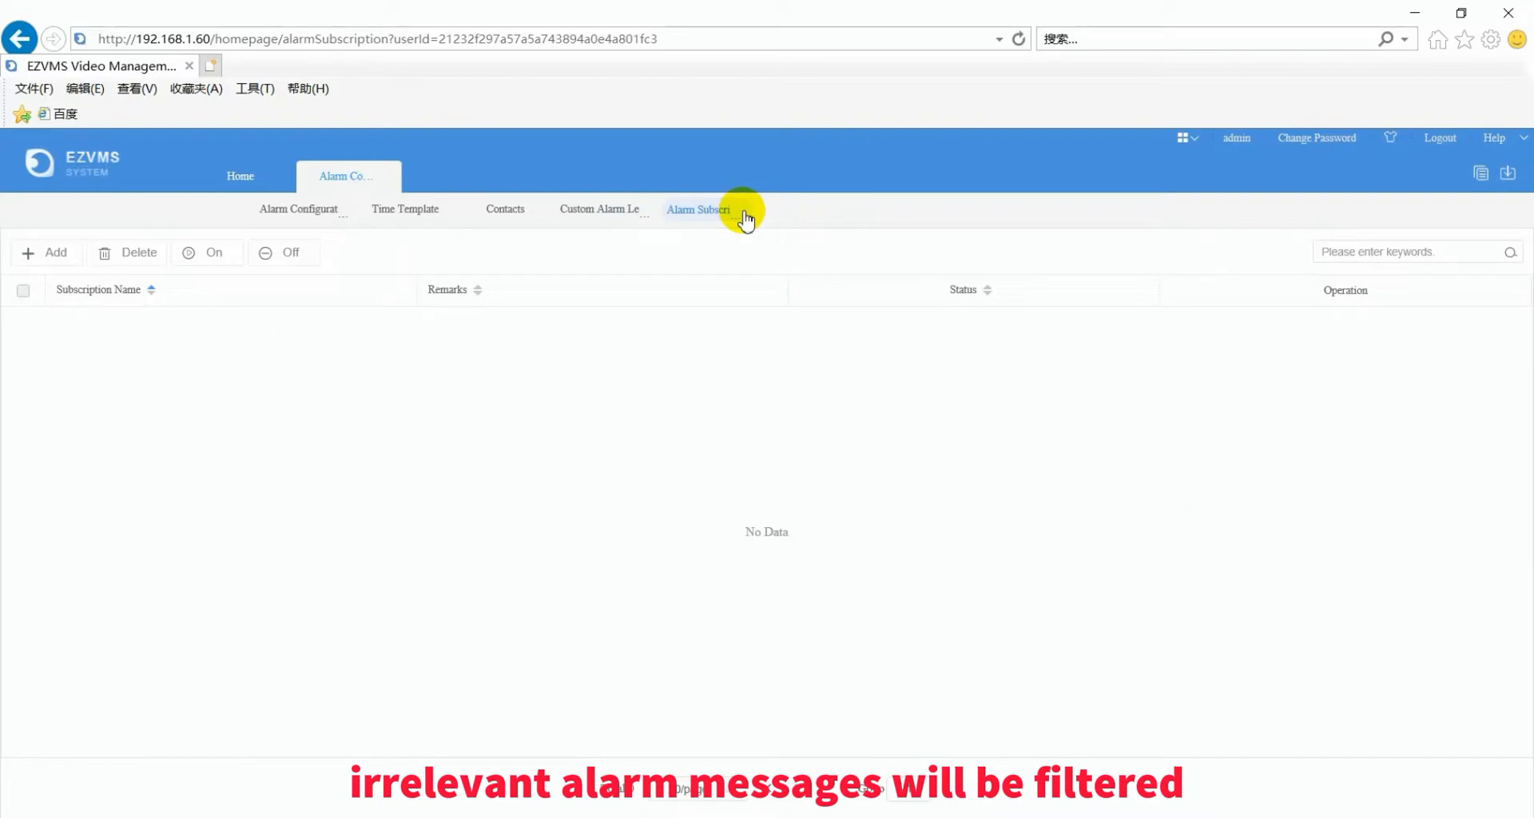
- Create subscription Sub1 with the second user moved into its subscribers
click(52, 261)
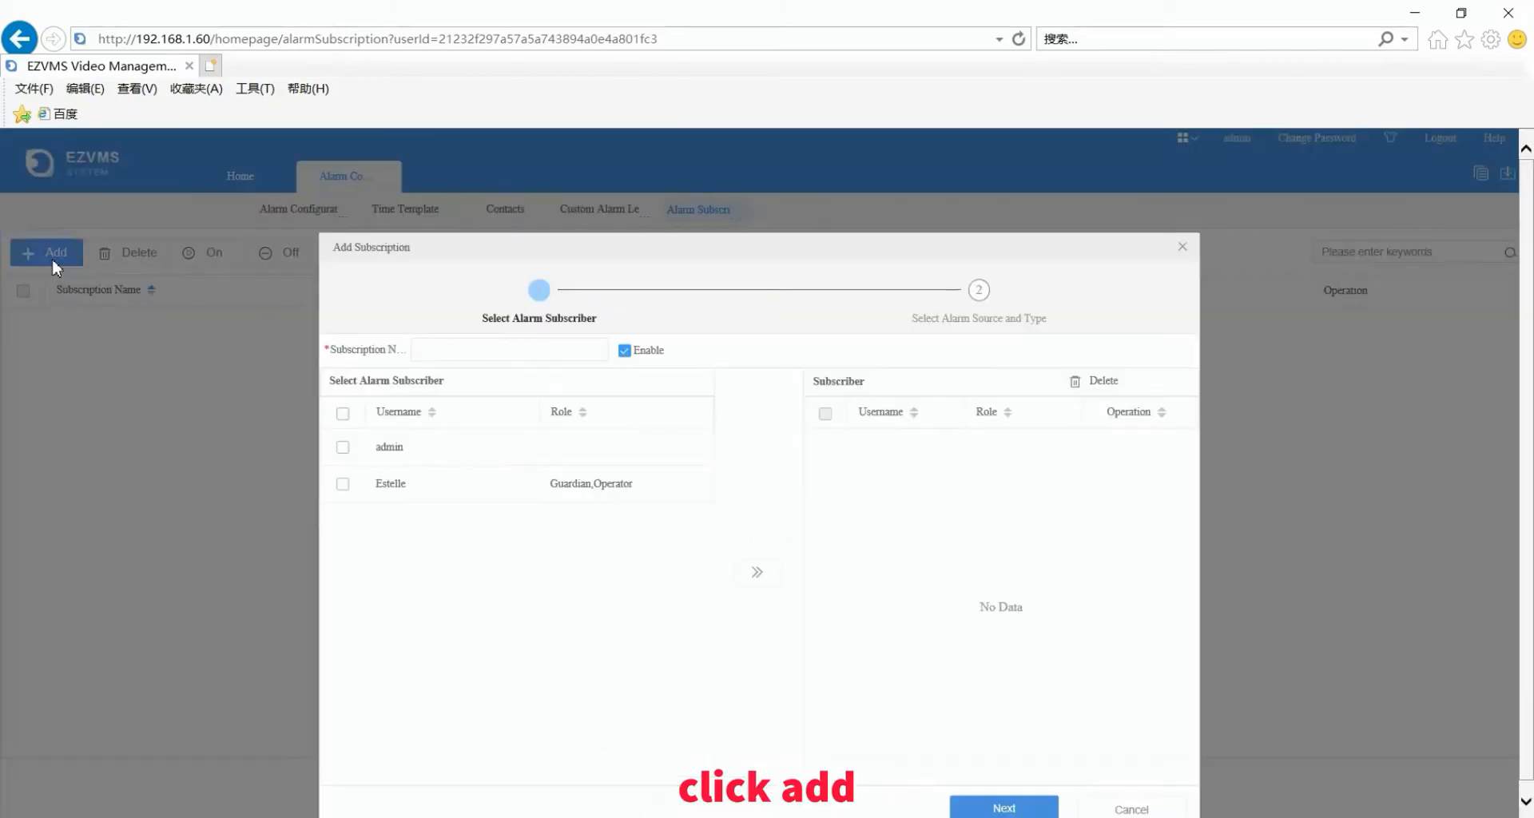
click(502, 349)
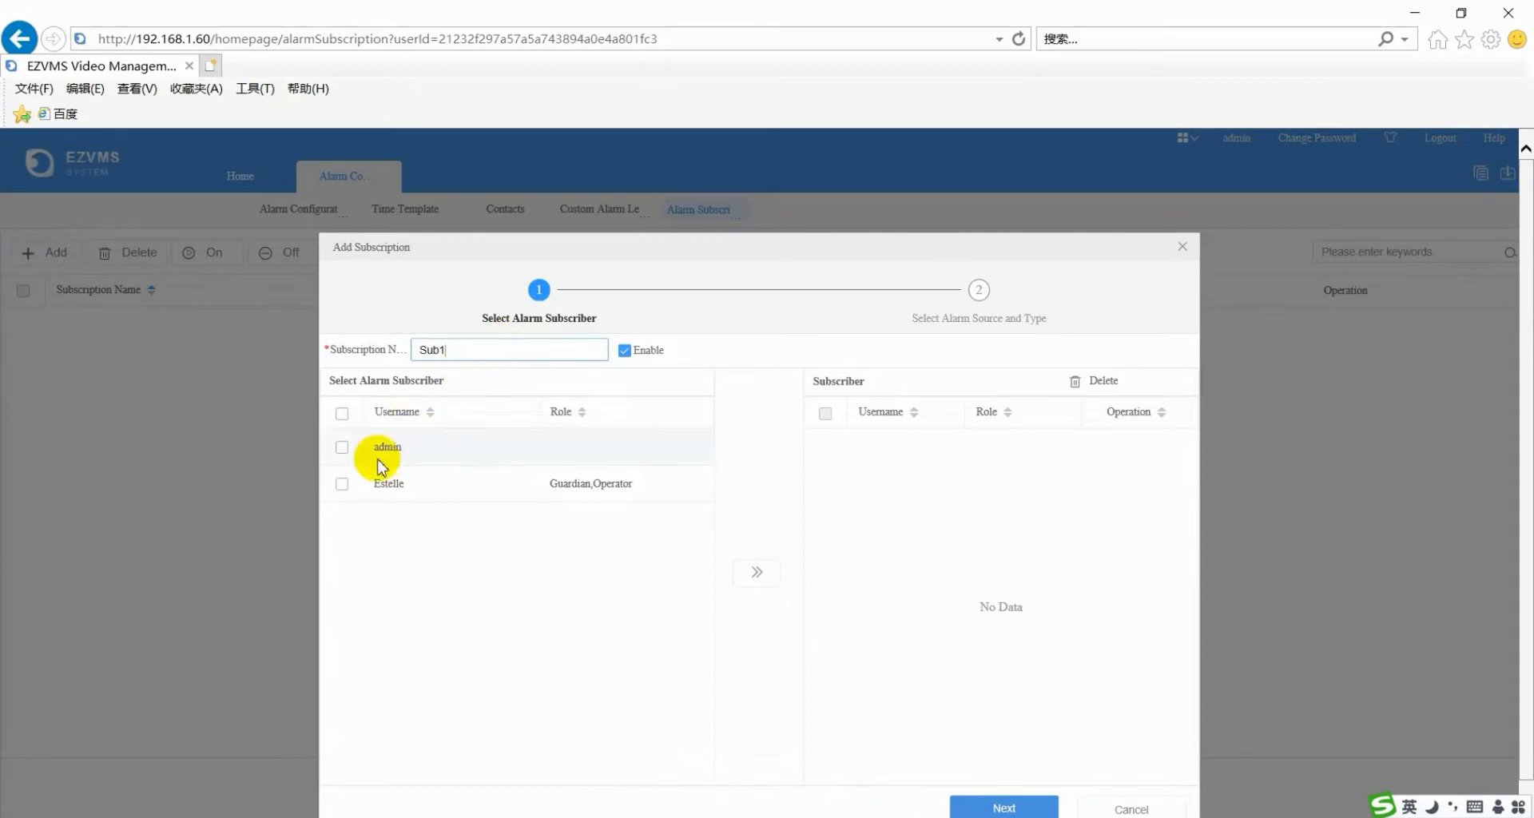
click(342, 484)
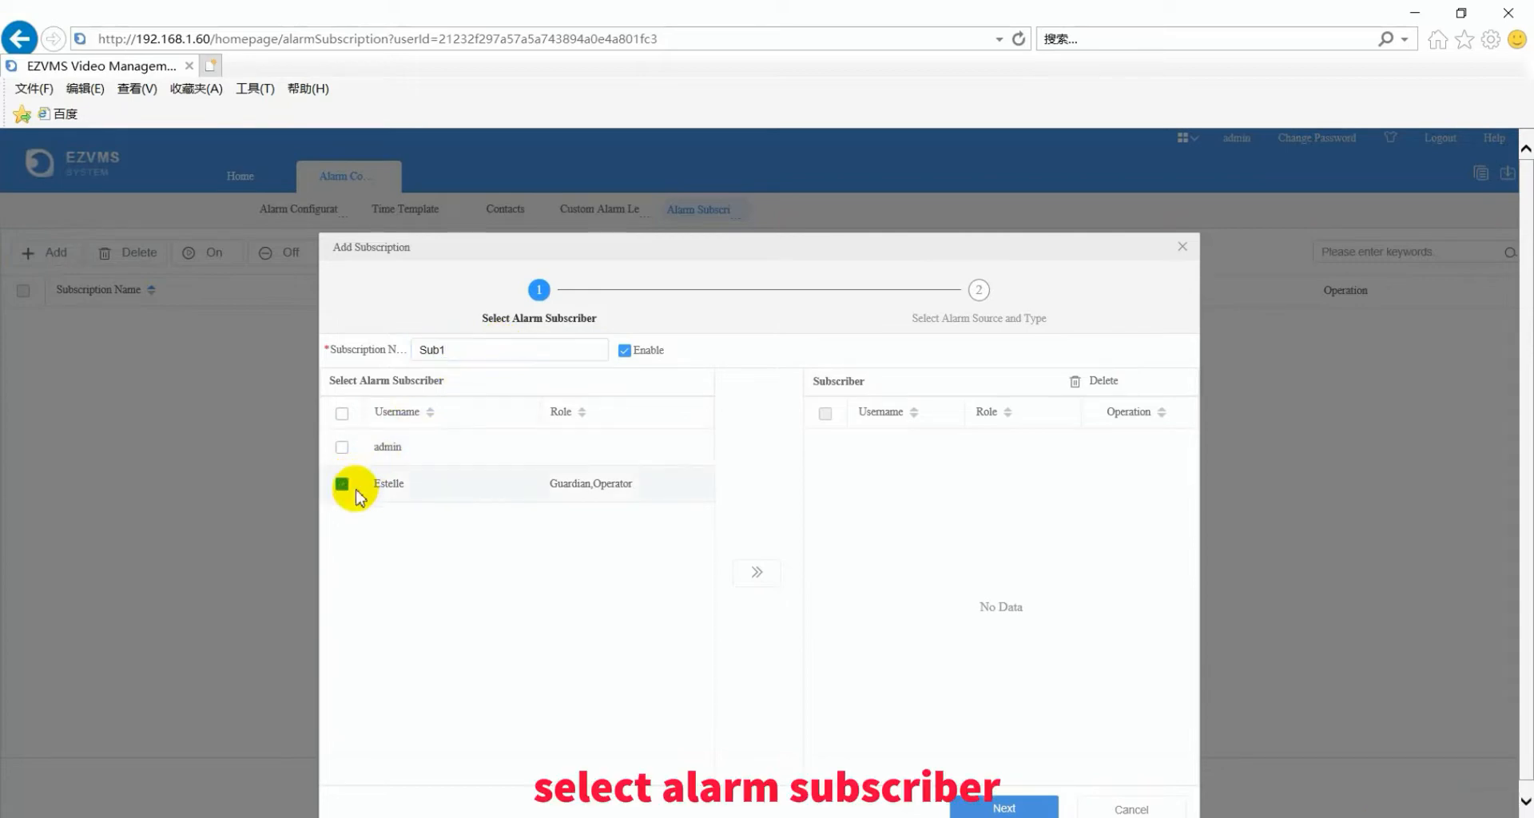
click(754, 572)
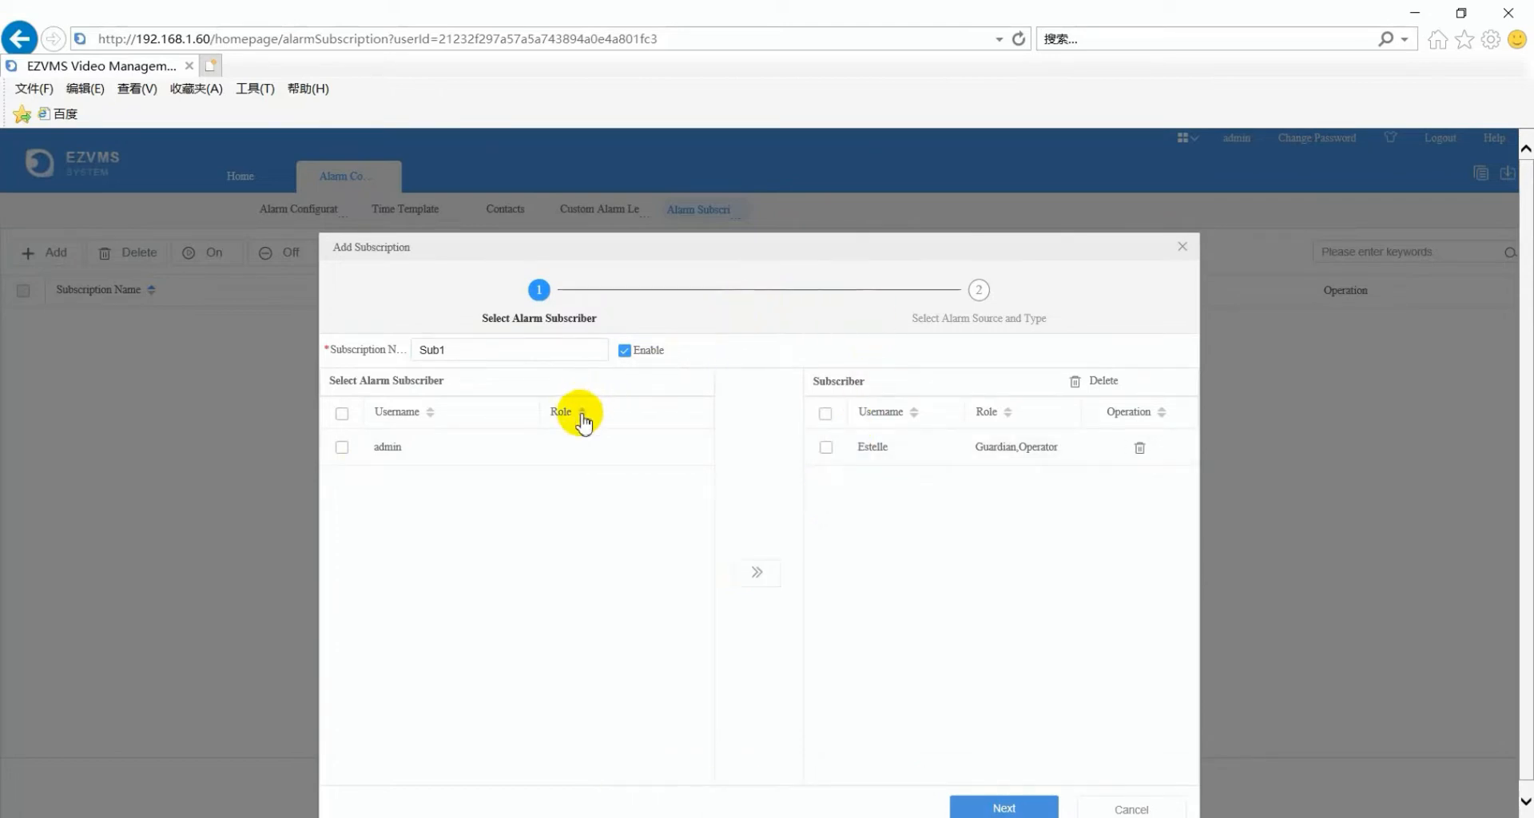
click(1036, 807)
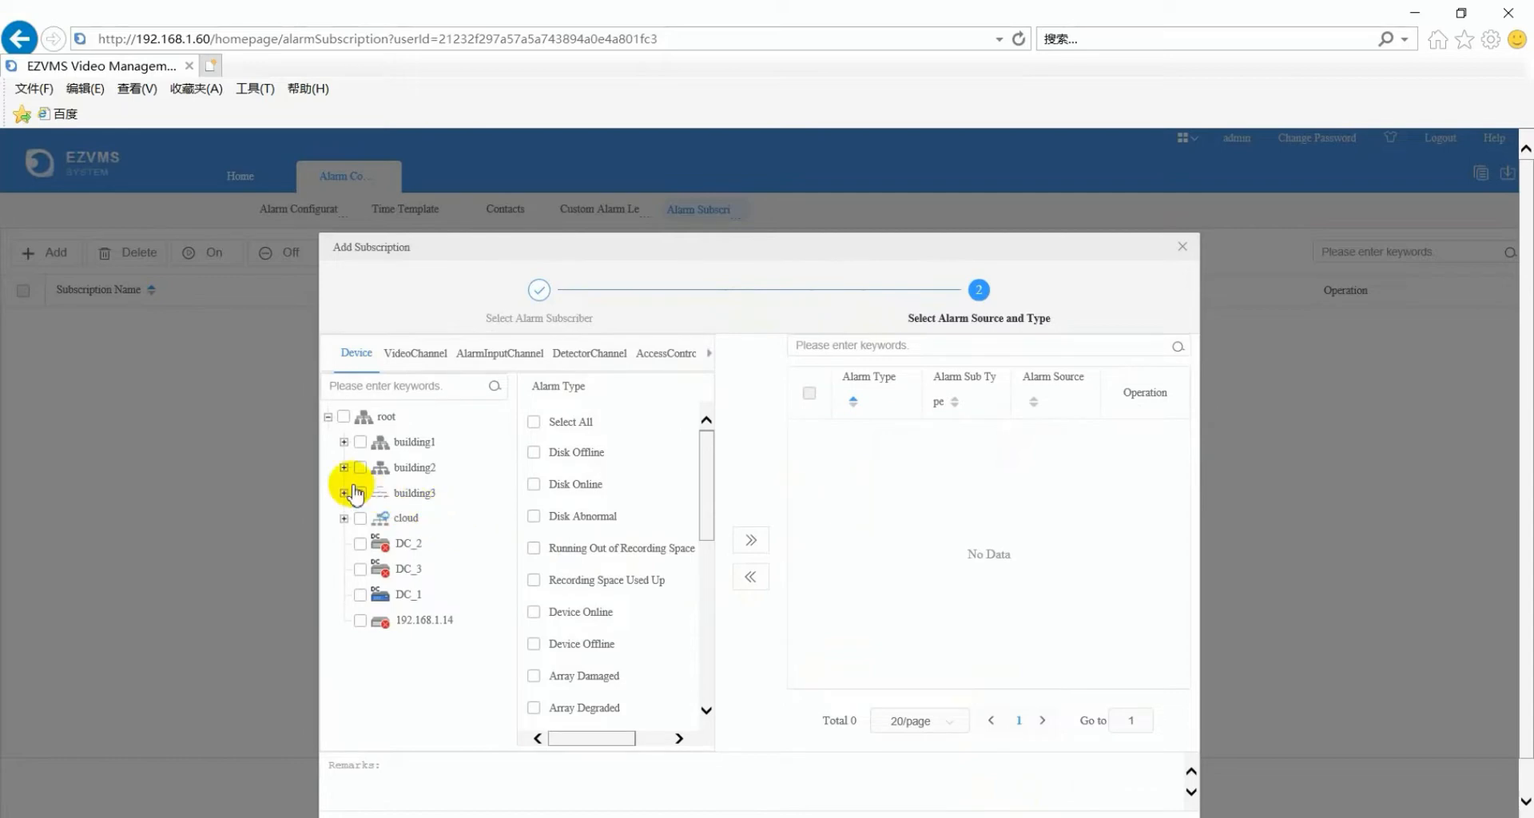
- Add Motion Detection Started on 192.168.1.149_V_002 as Sub1's source, save, then switch Sub1 off
click(408, 354)
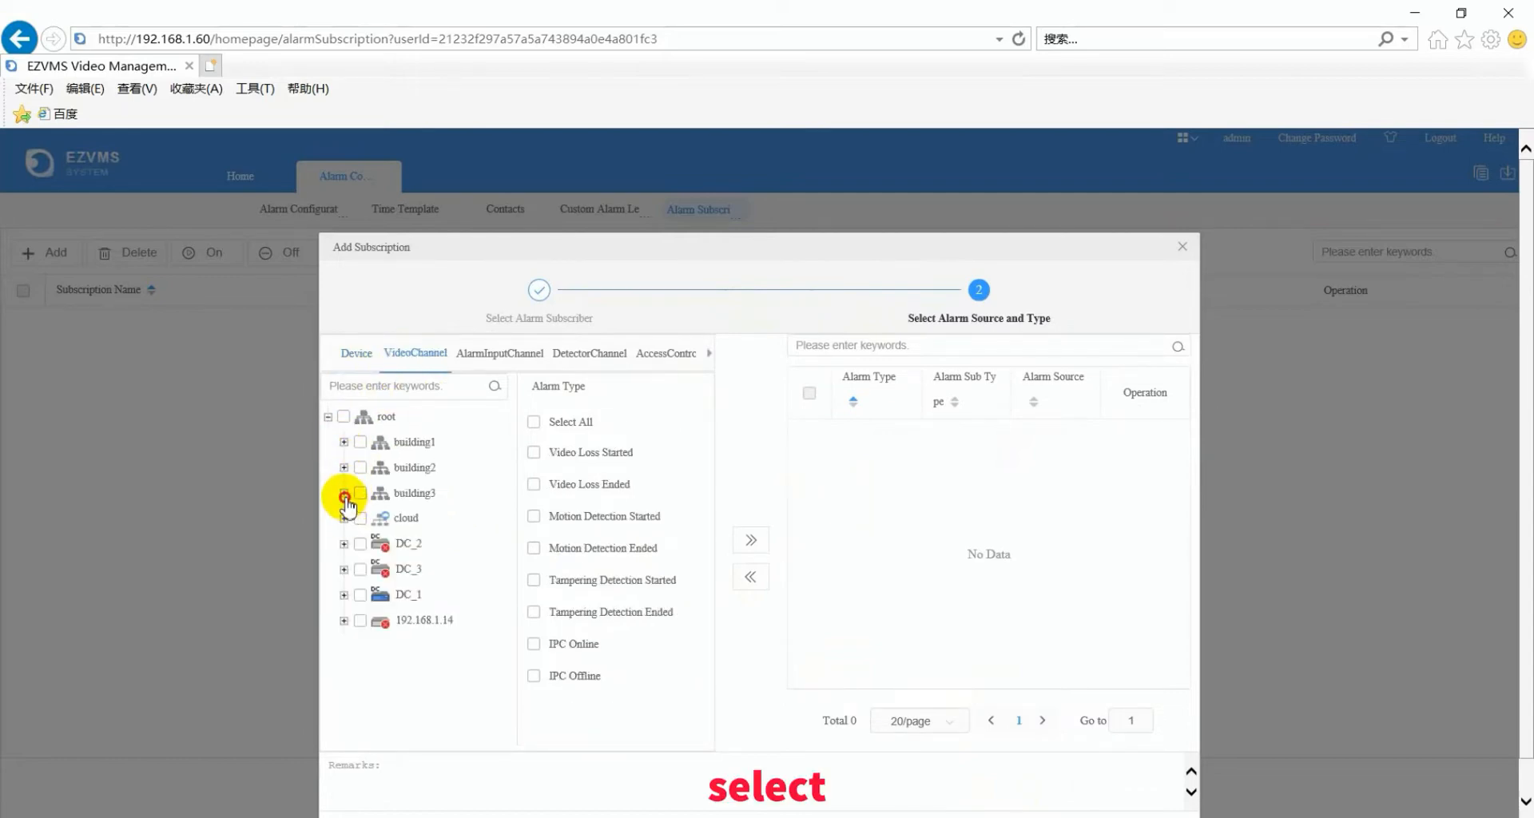
click(344, 493)
click(360, 519)
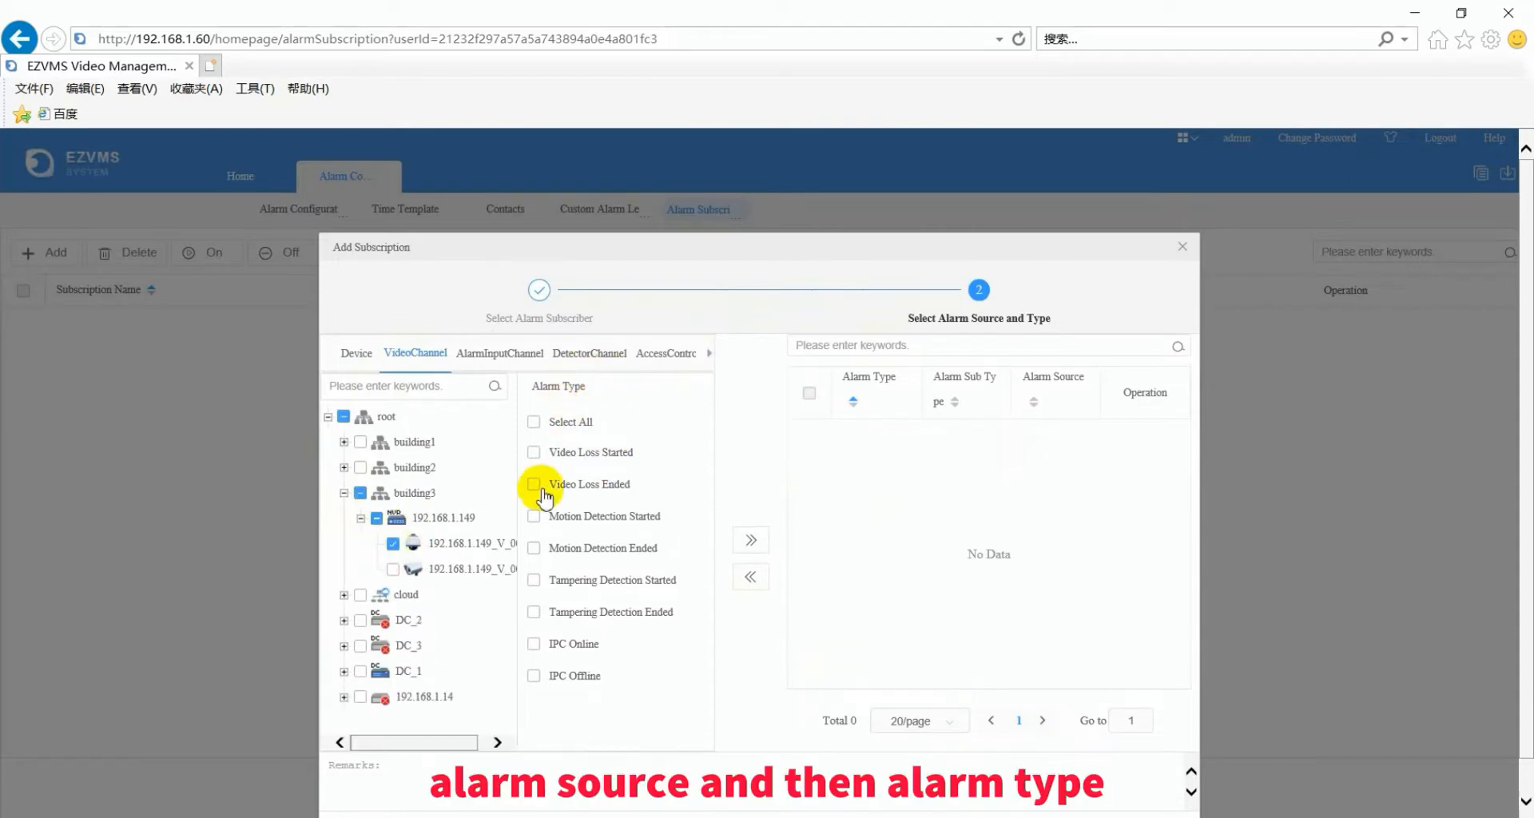
click(534, 517)
click(751, 540)
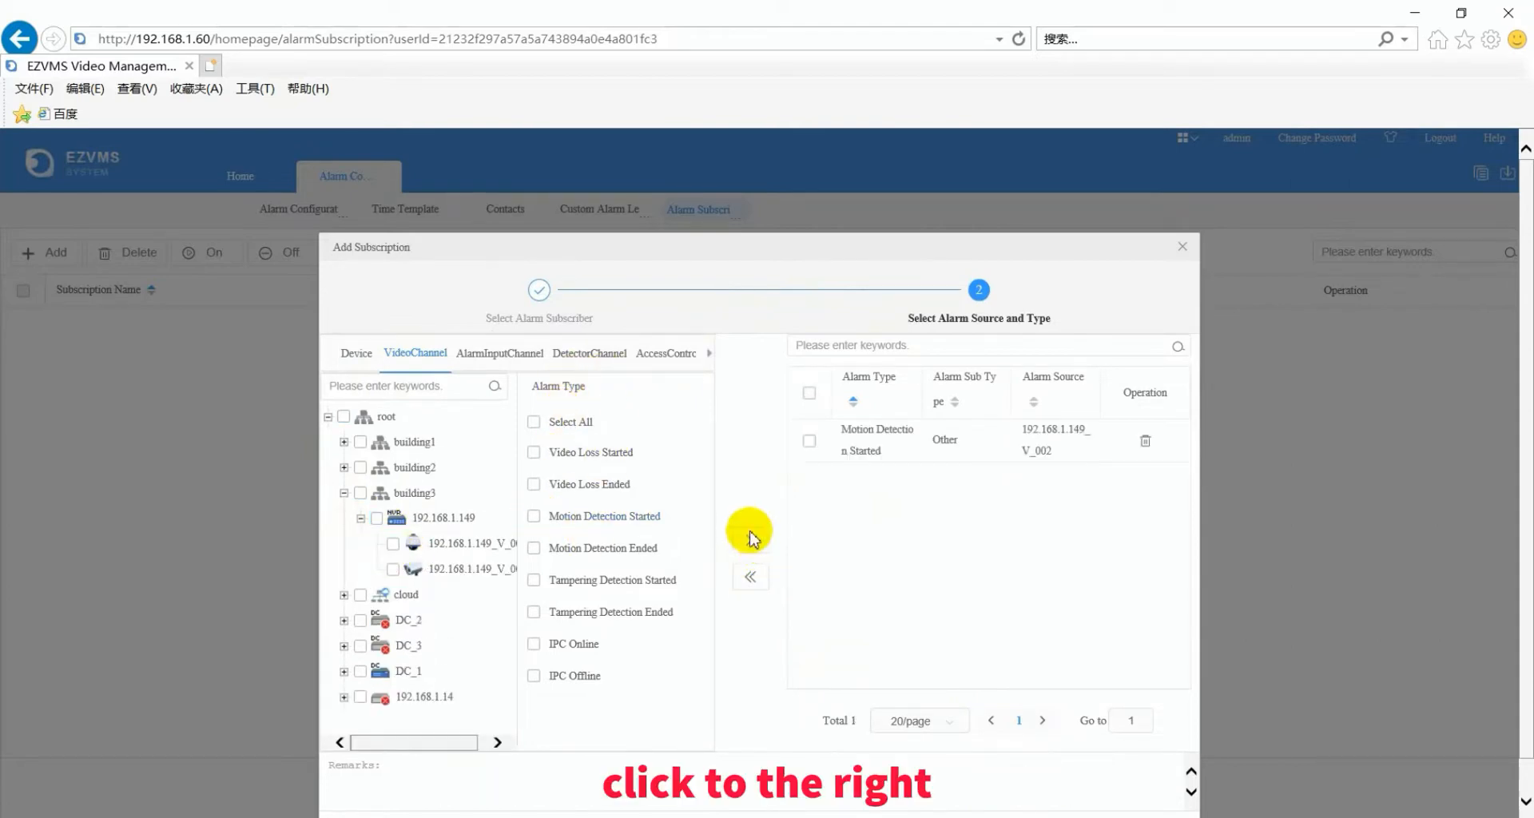
click(810, 441)
scroll(1010, 746, down, 1)
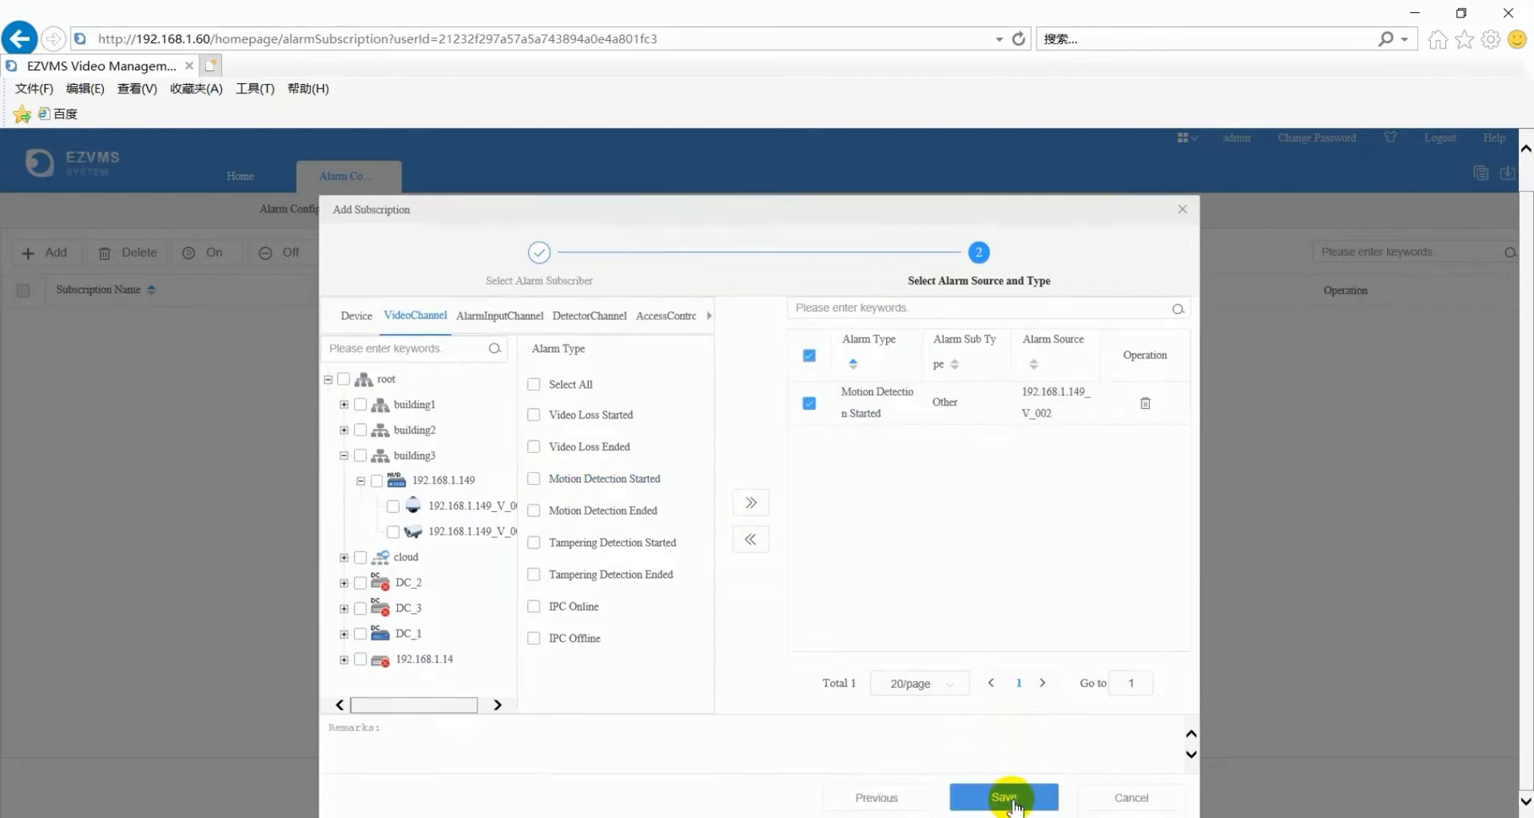
click(1008, 799)
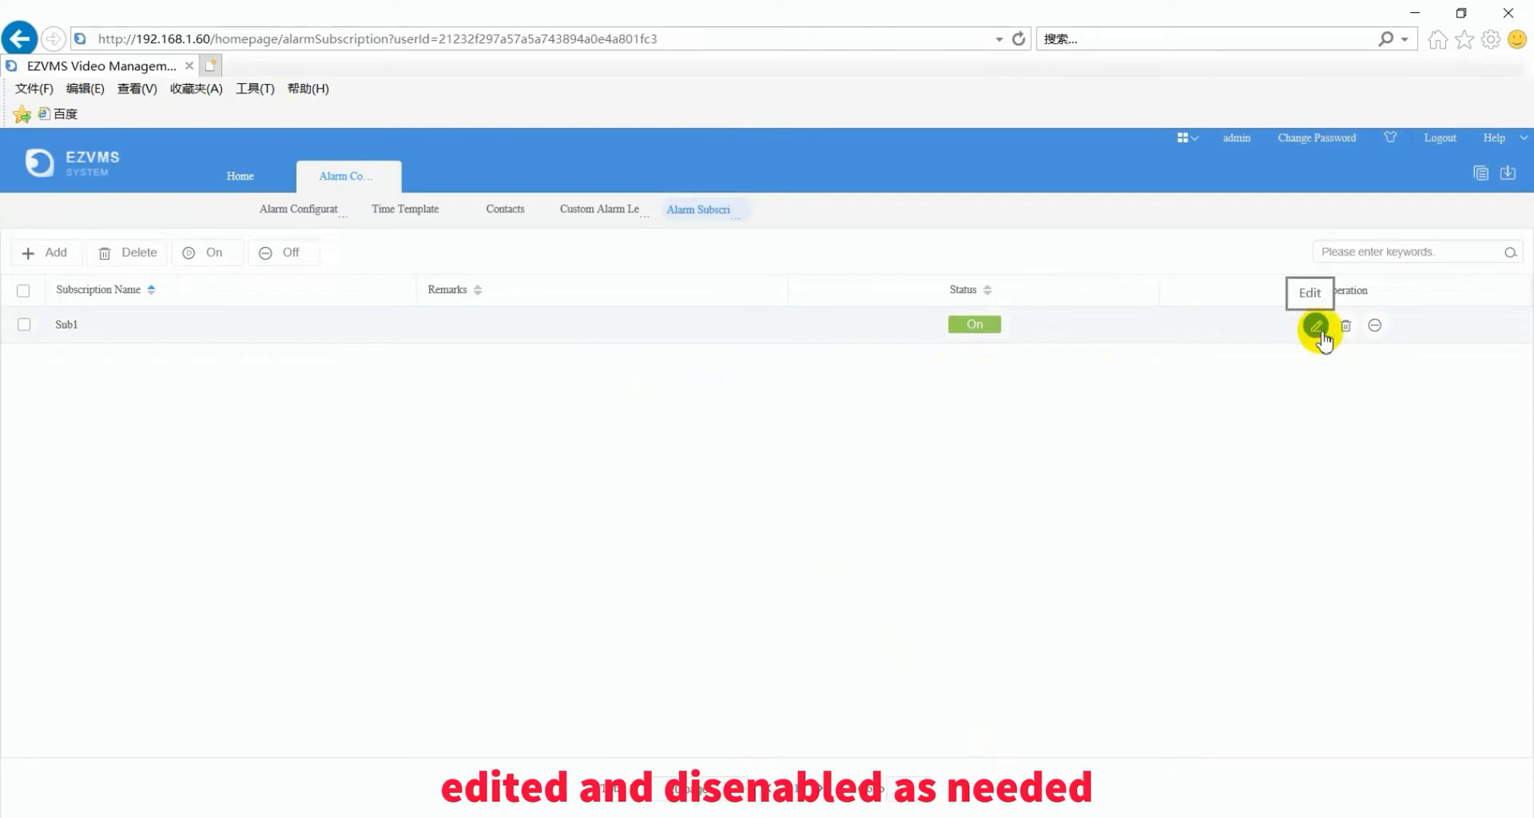
click(1374, 326)
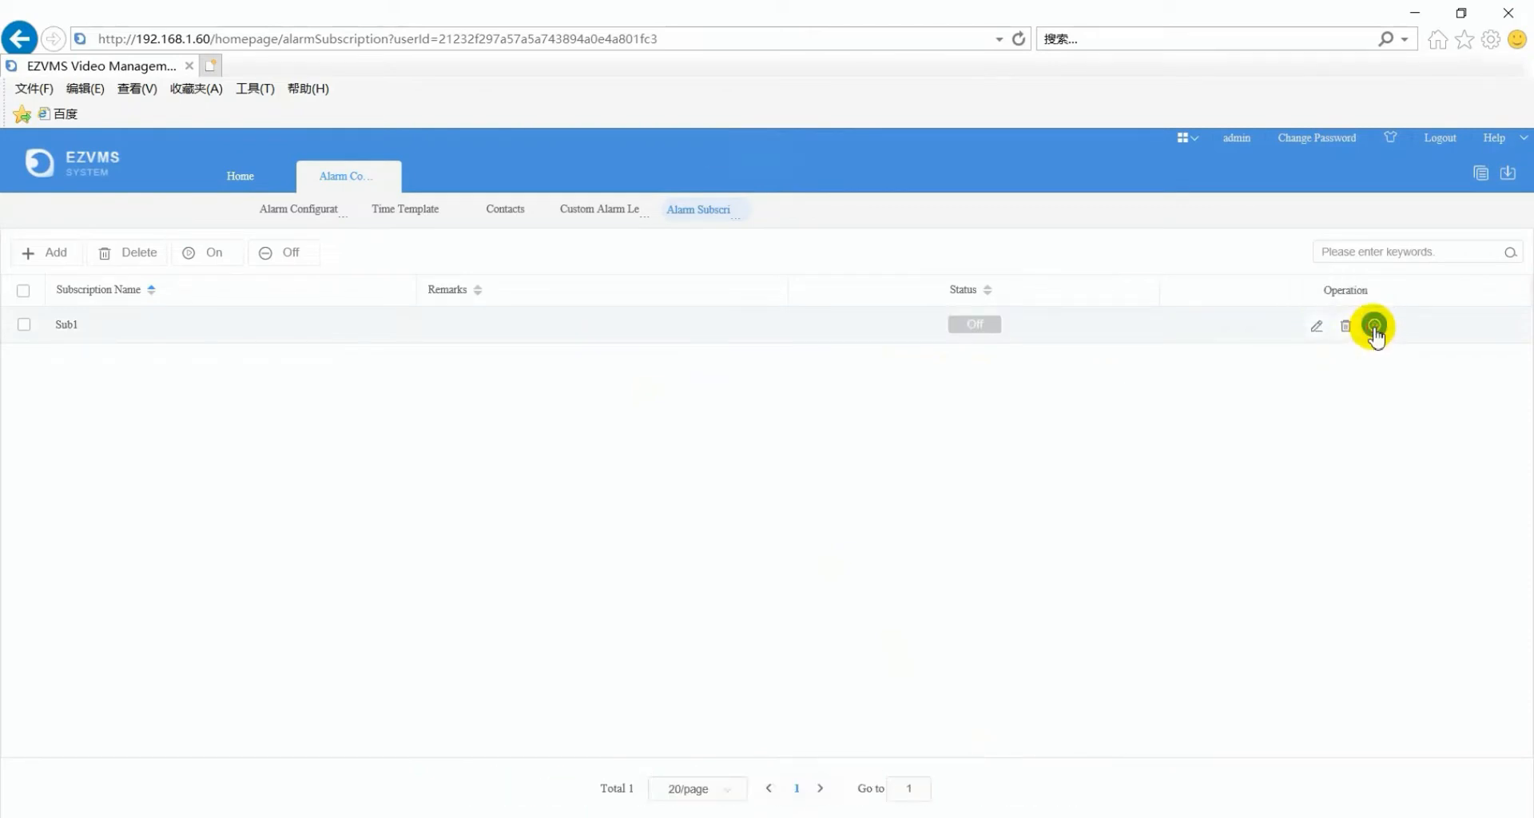
click(397, 177)
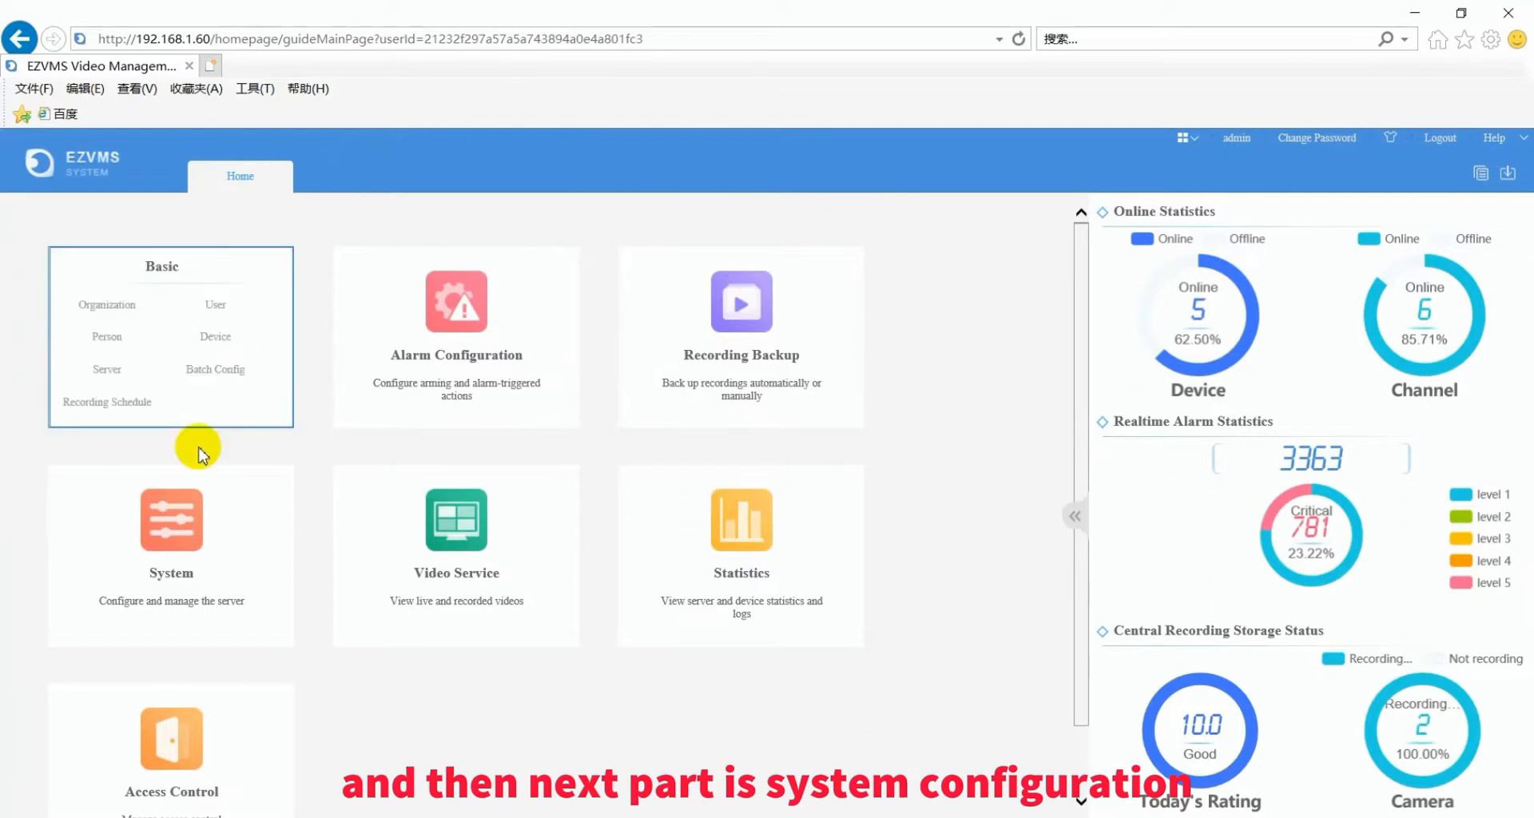
- Show the System Time page with UTC+08:00 Beijing zone, 24-hour format and Auto Update Off
mouse_move(178, 519)
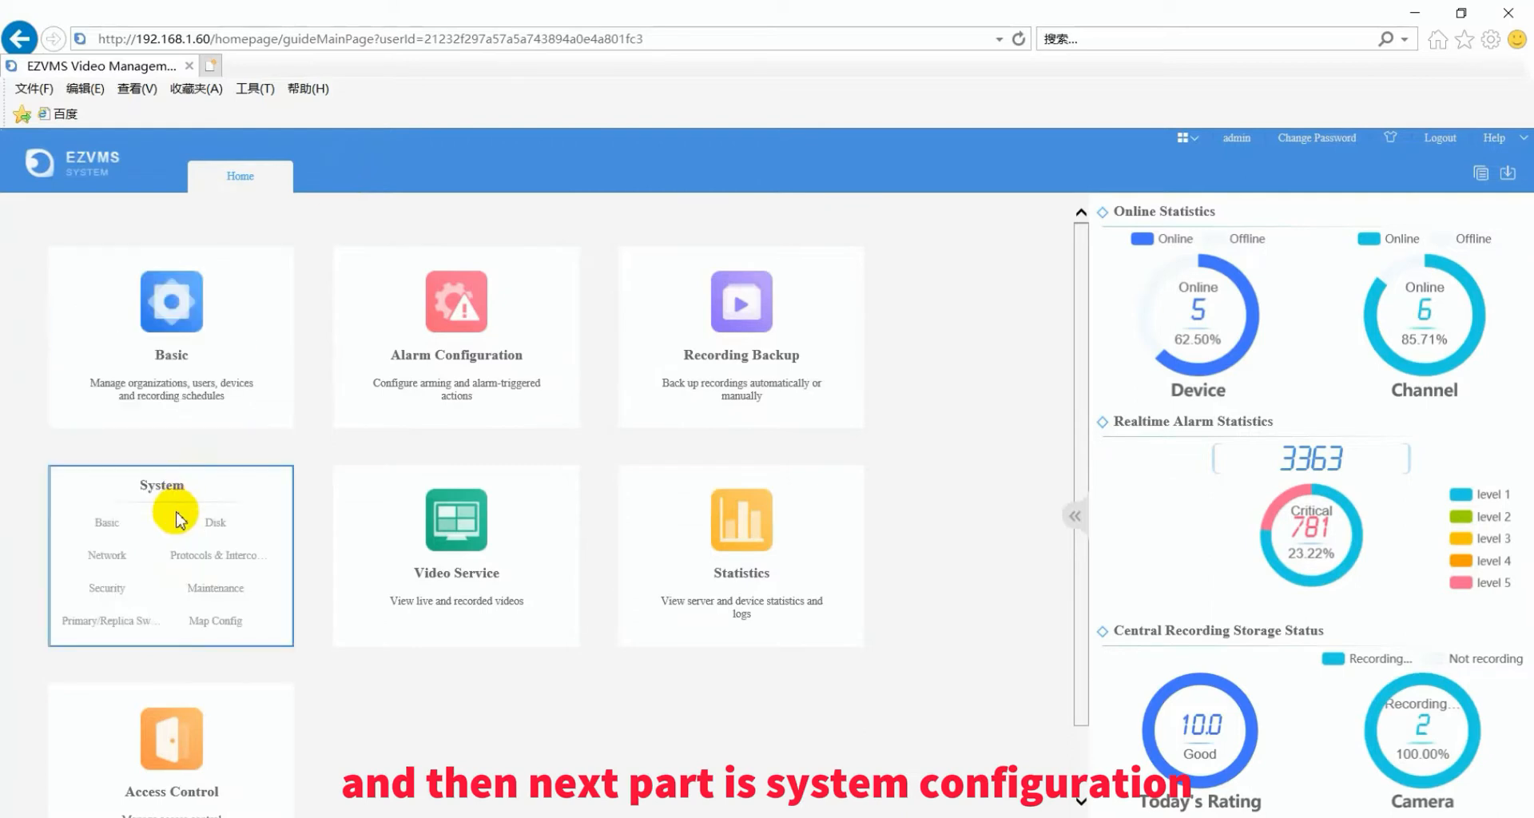
click(107, 527)
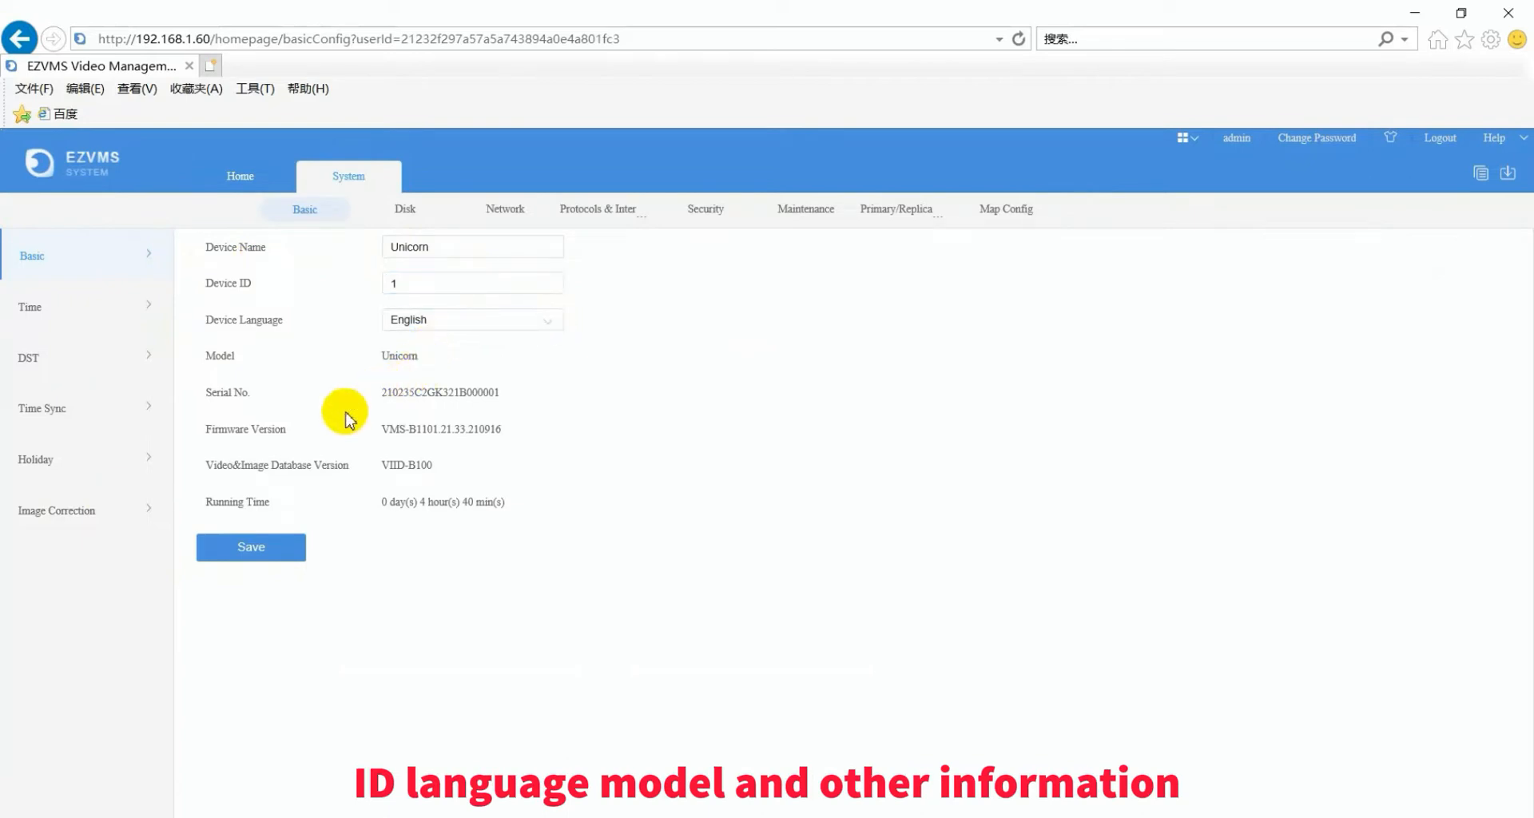
click(118, 315)
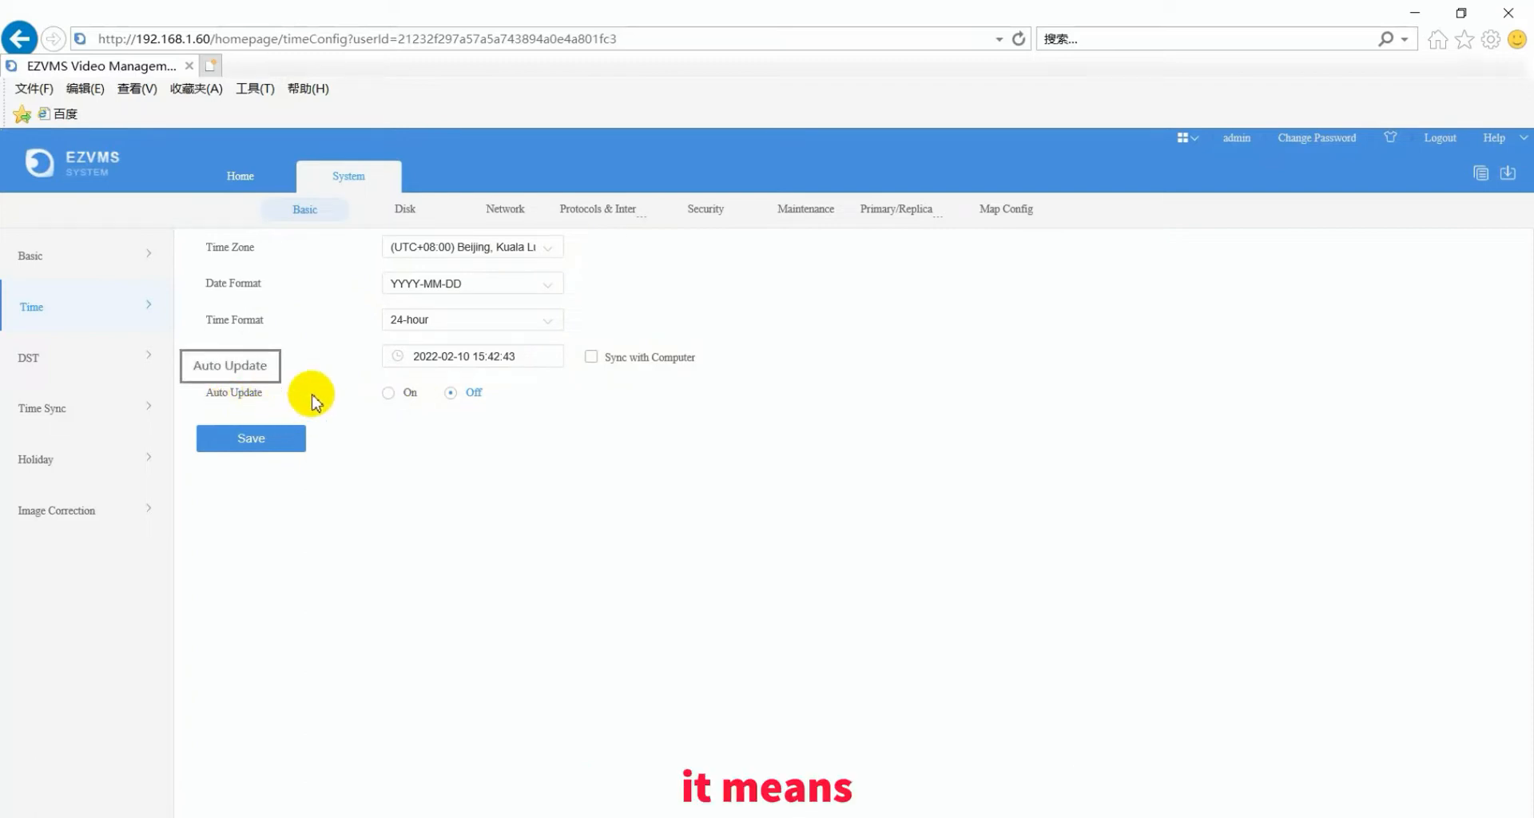
- Toggle automatic time updates on and back off, then view the daylight saving settings
click(389, 394)
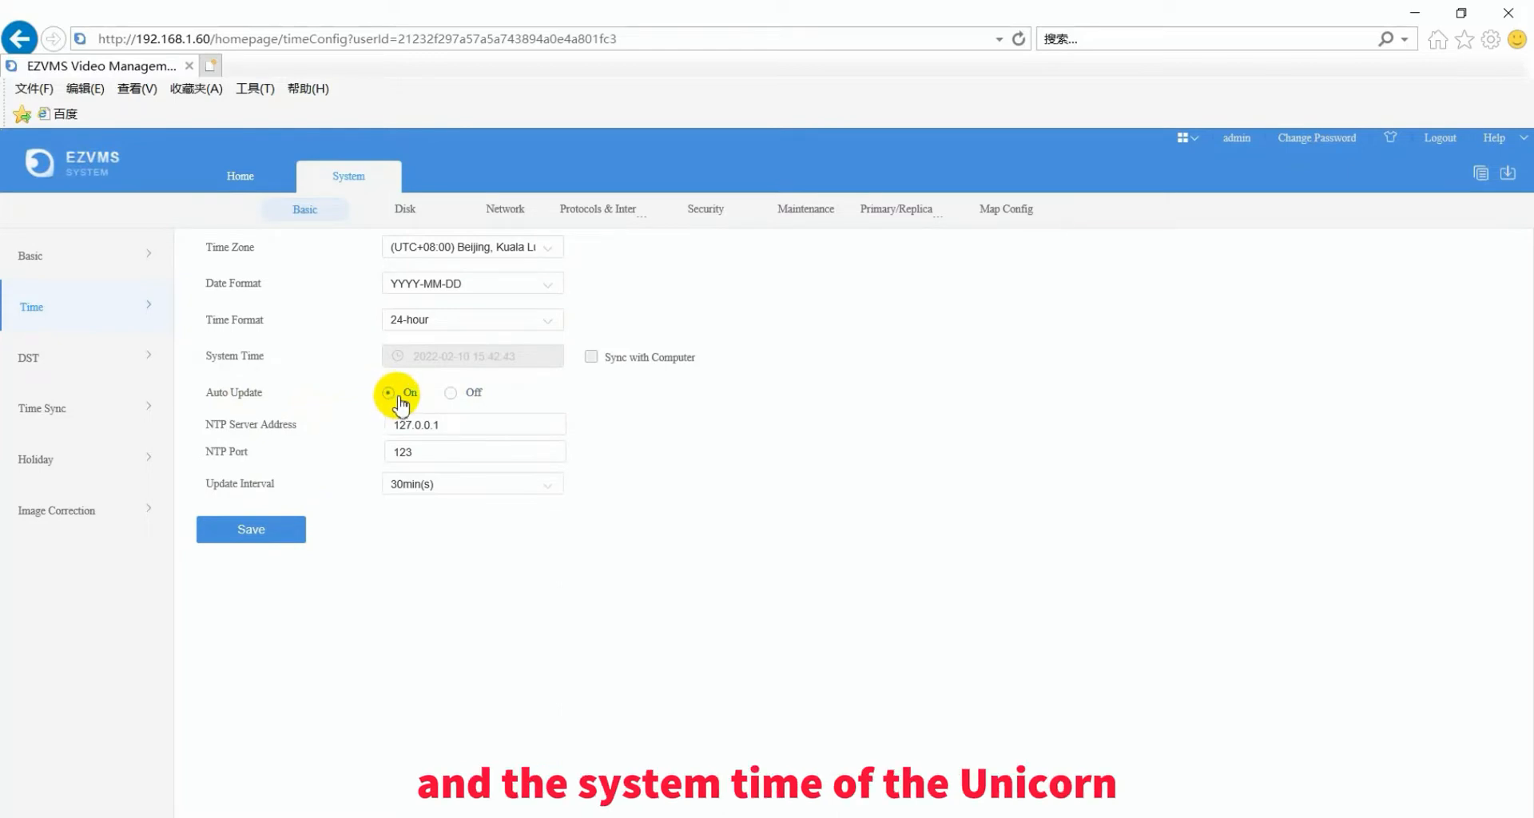
click(452, 392)
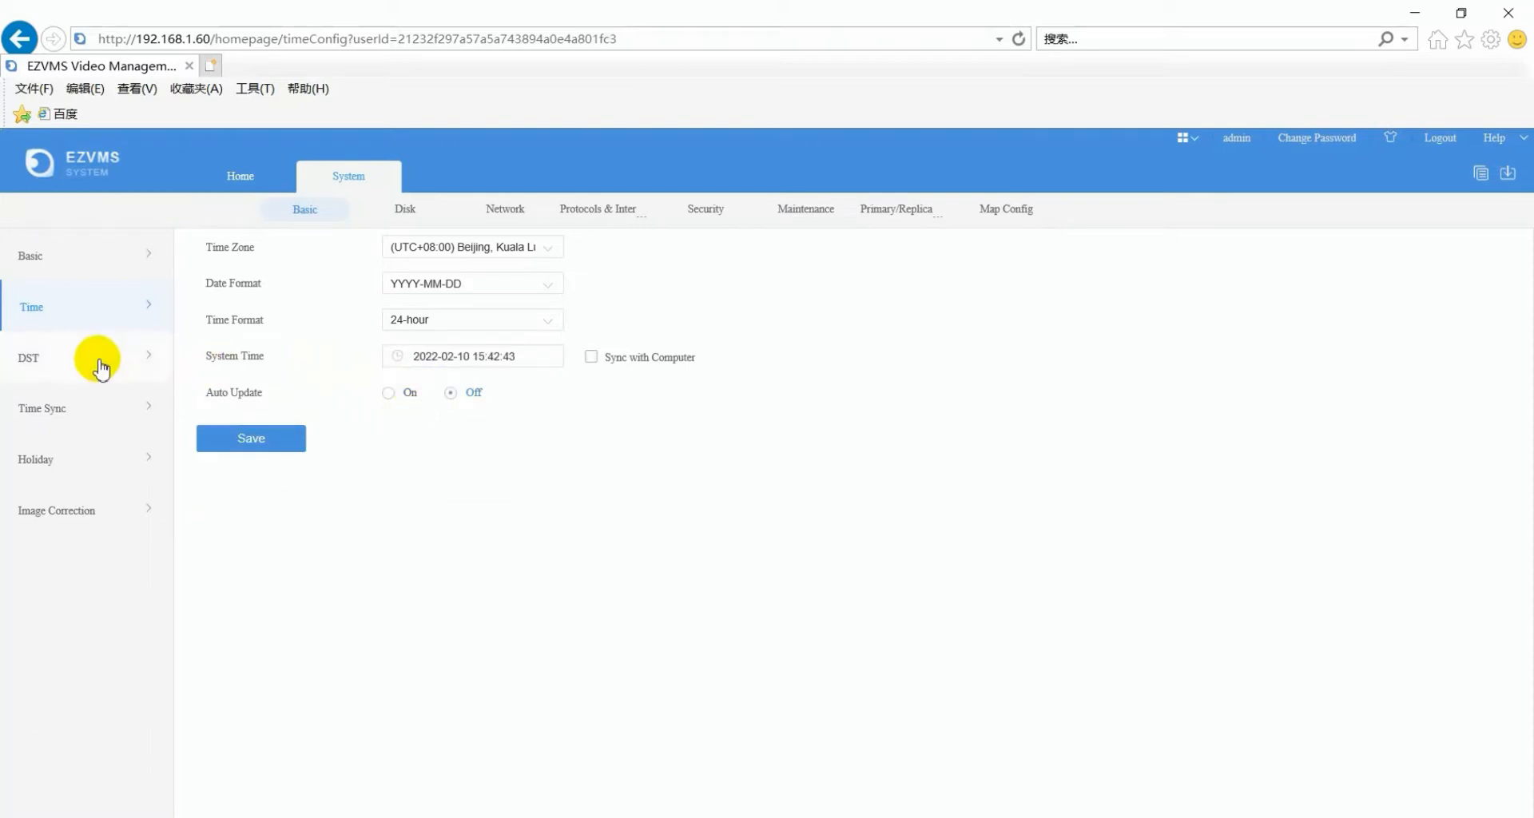
click(99, 366)
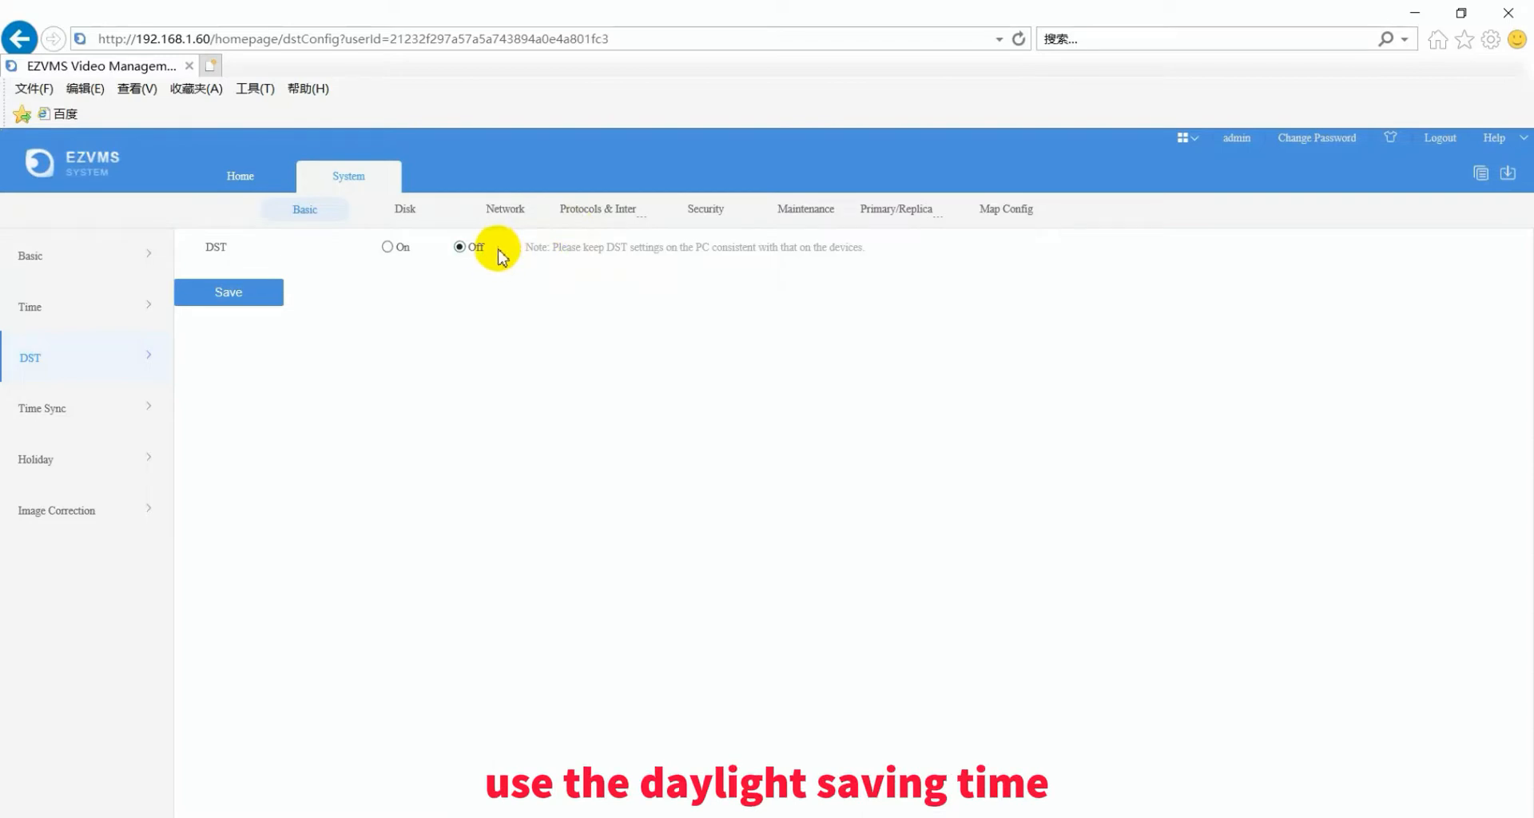
- Turn on device time sync with a 2-hour interval and save it
click(109, 412)
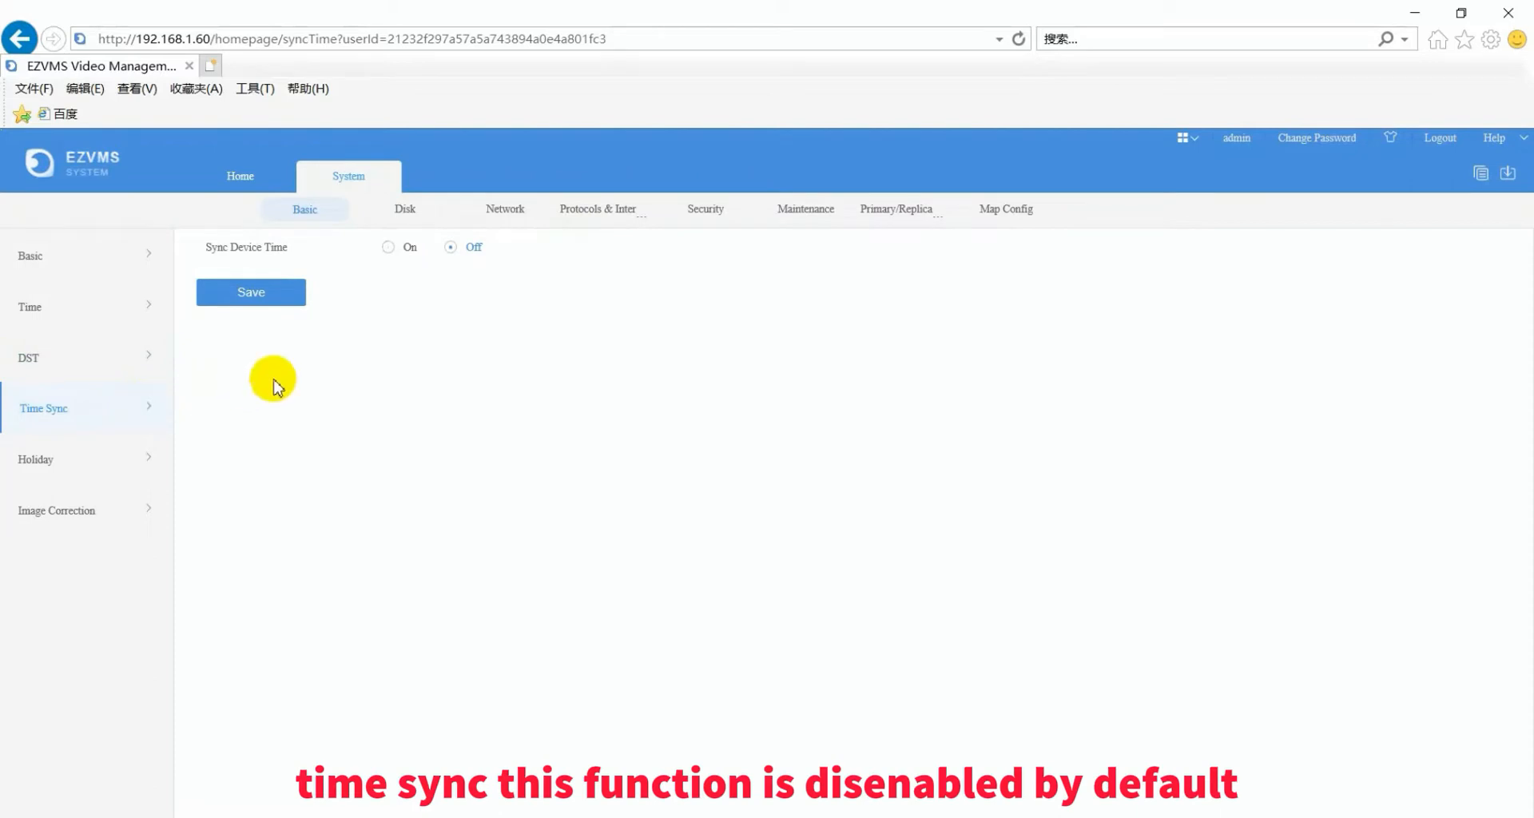
click(389, 248)
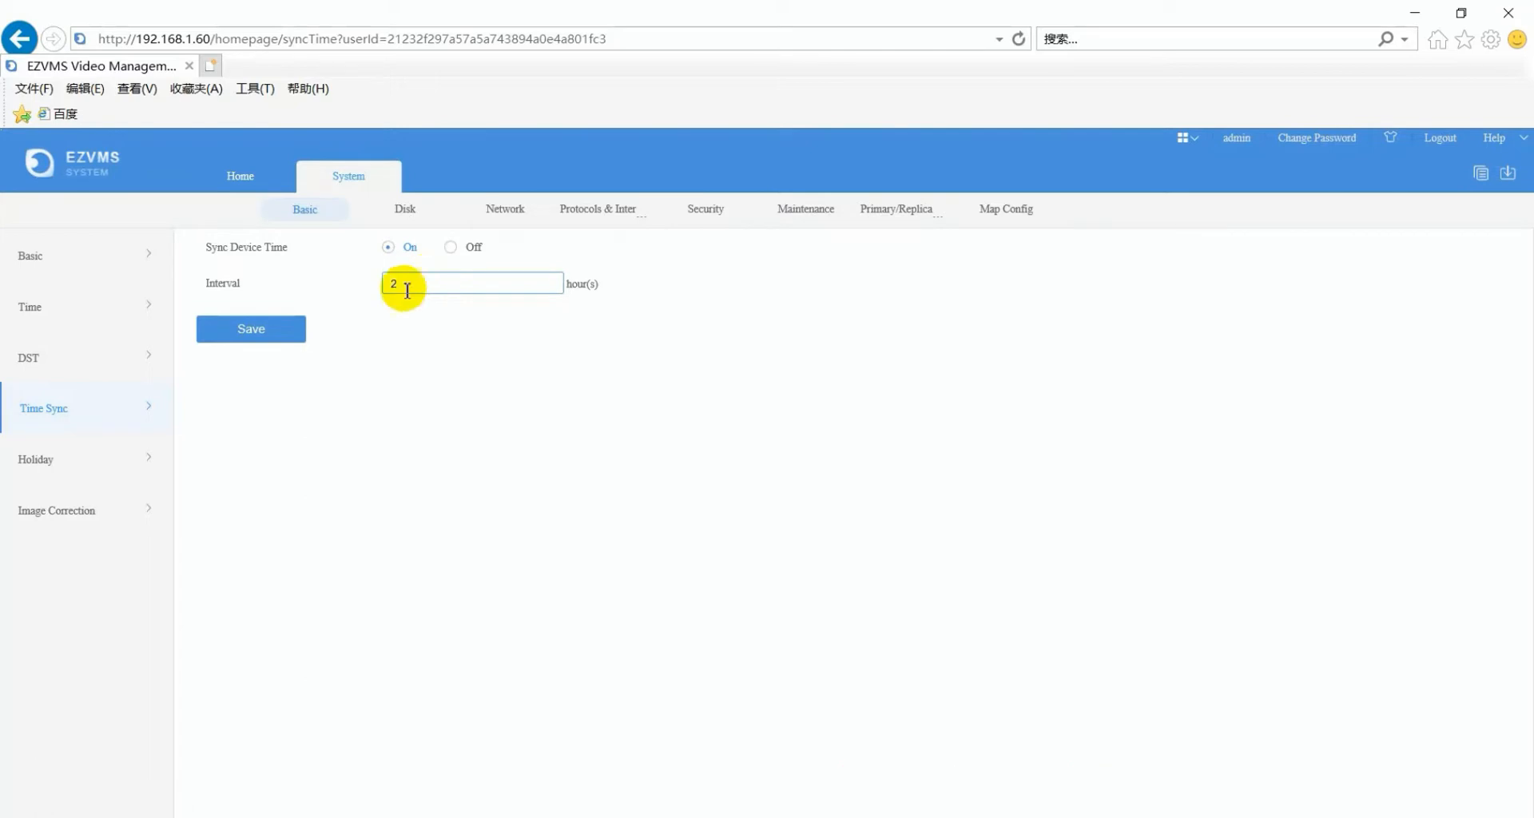
click(294, 331)
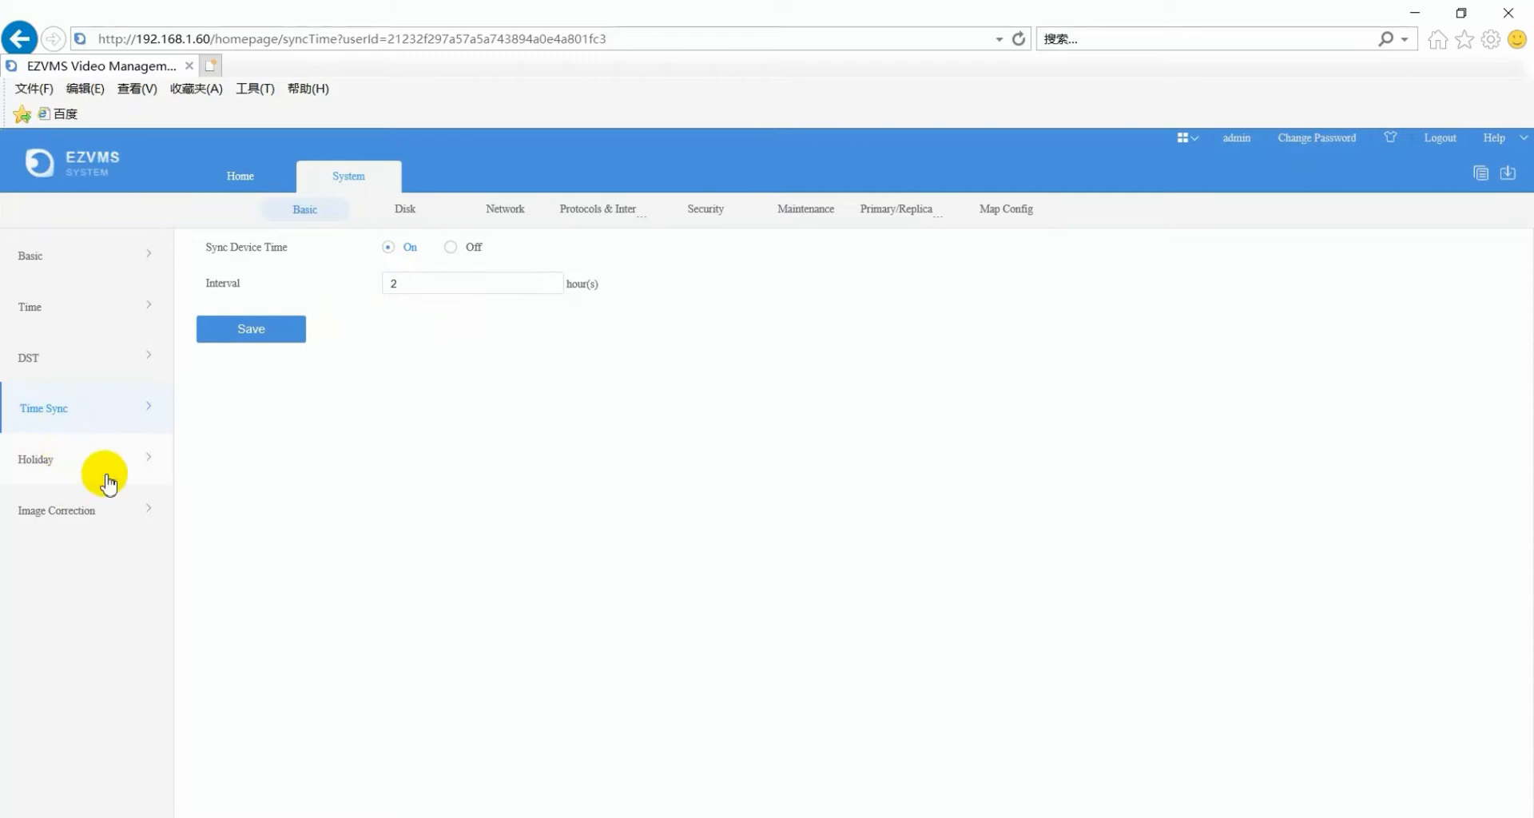
click(409, 214)
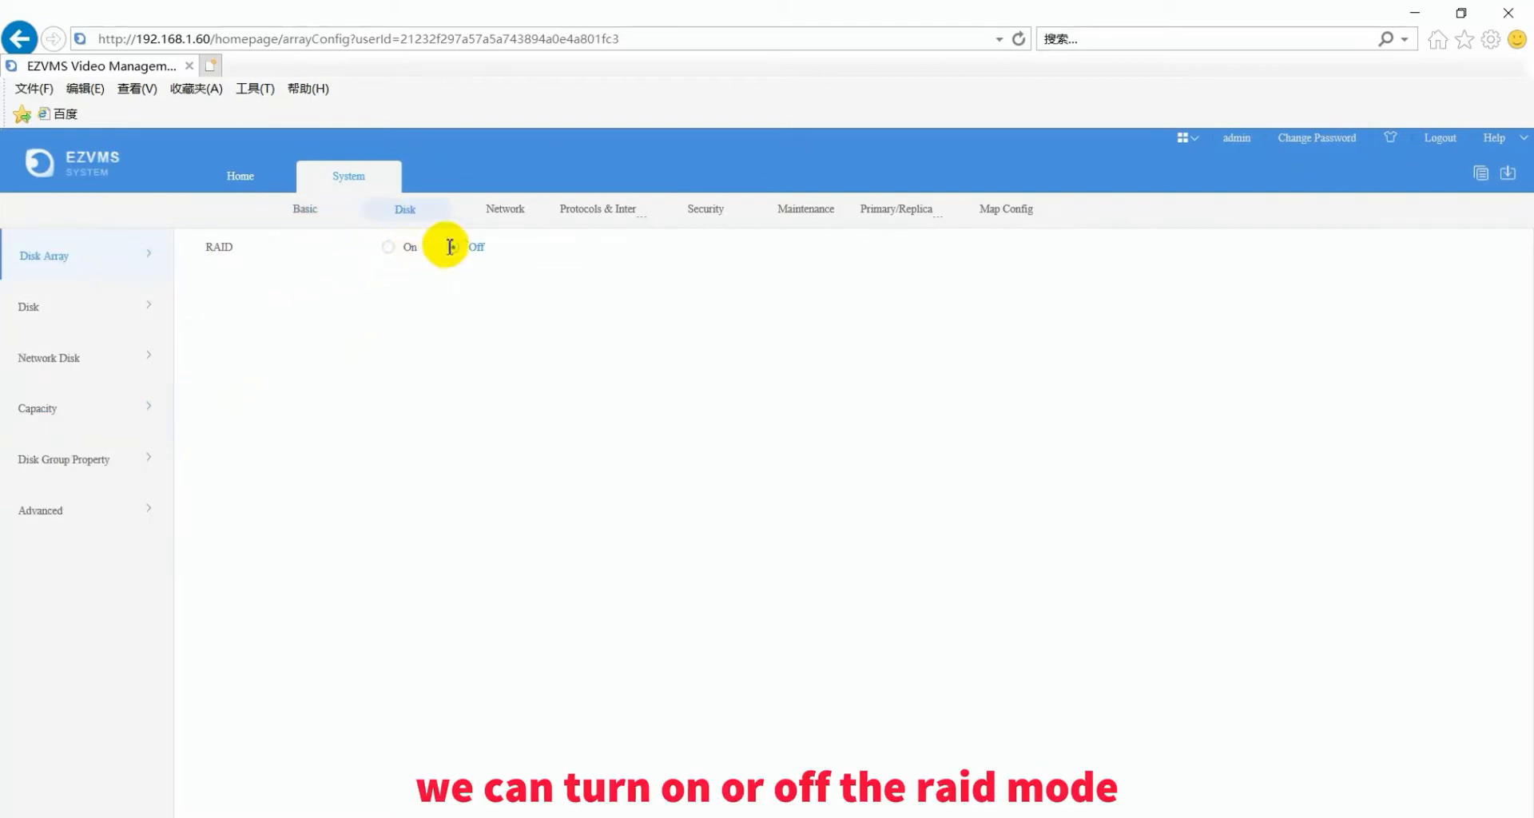
- Cancel the RAID warning to keep RAID Off, and list the local disks in slots 1 and 3
click(391, 249)
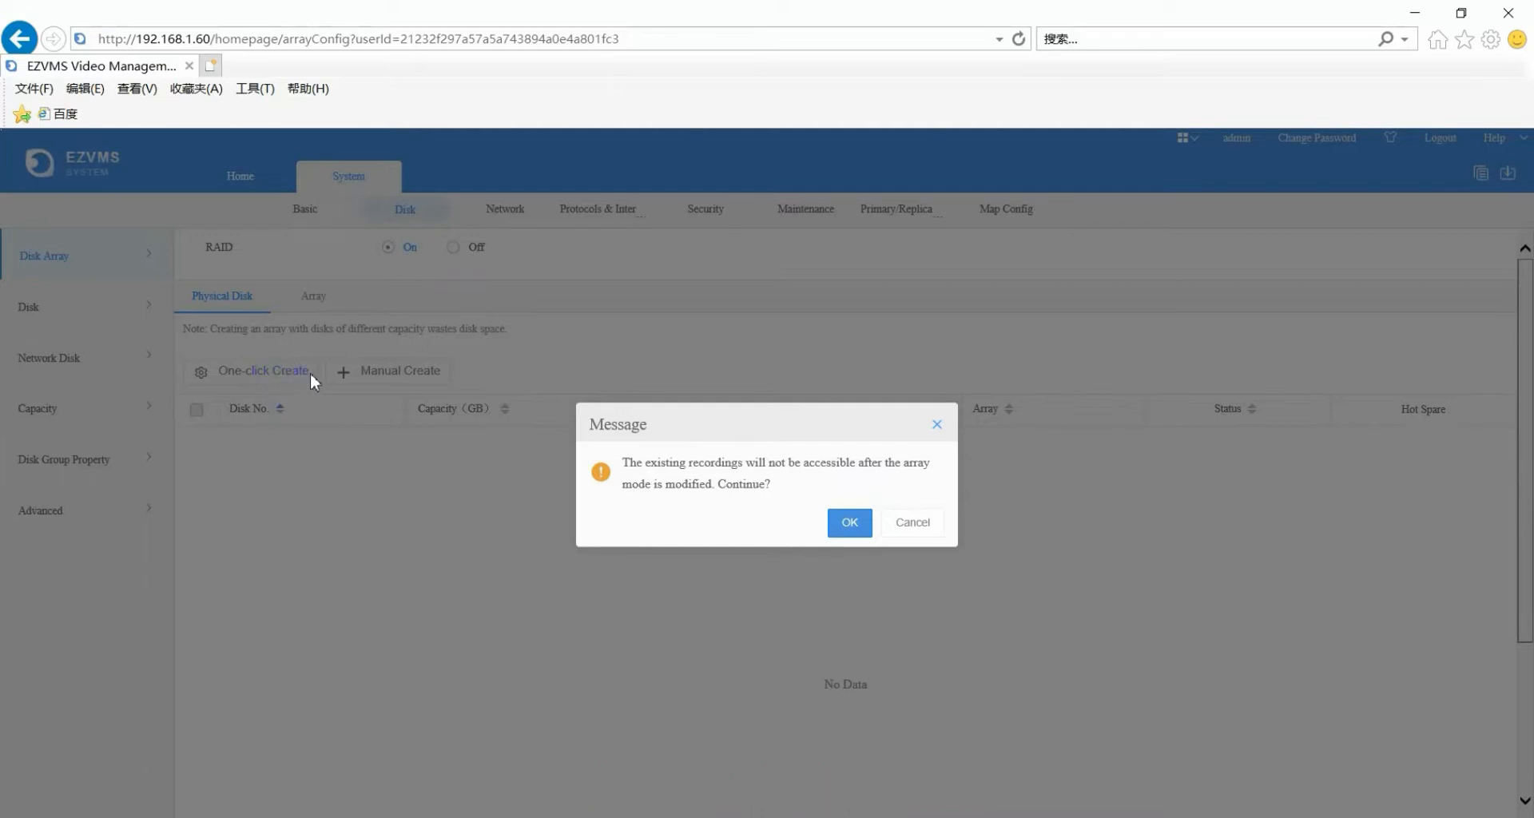
click(901, 524)
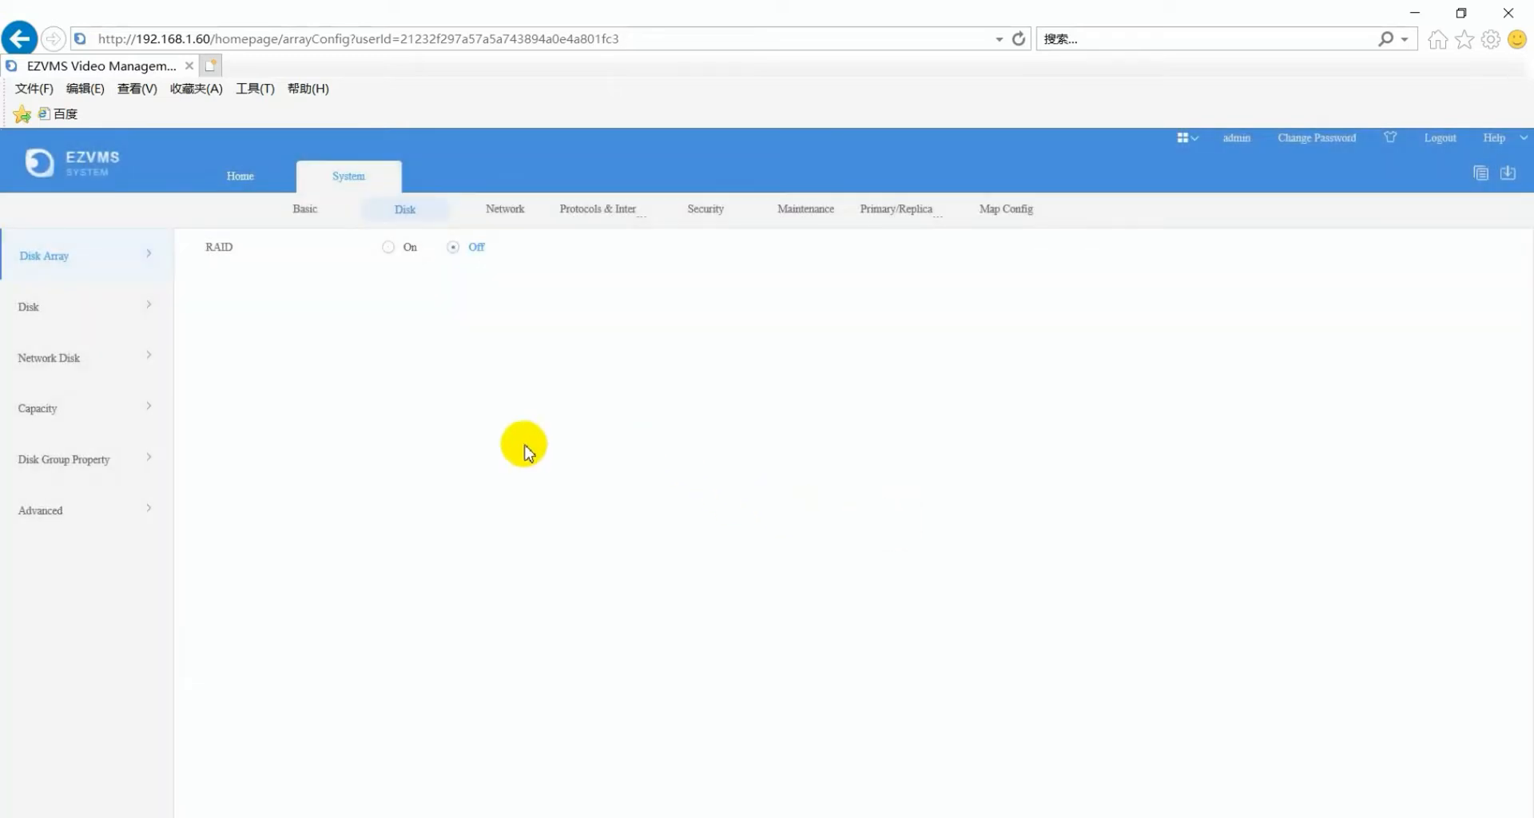
click(52, 310)
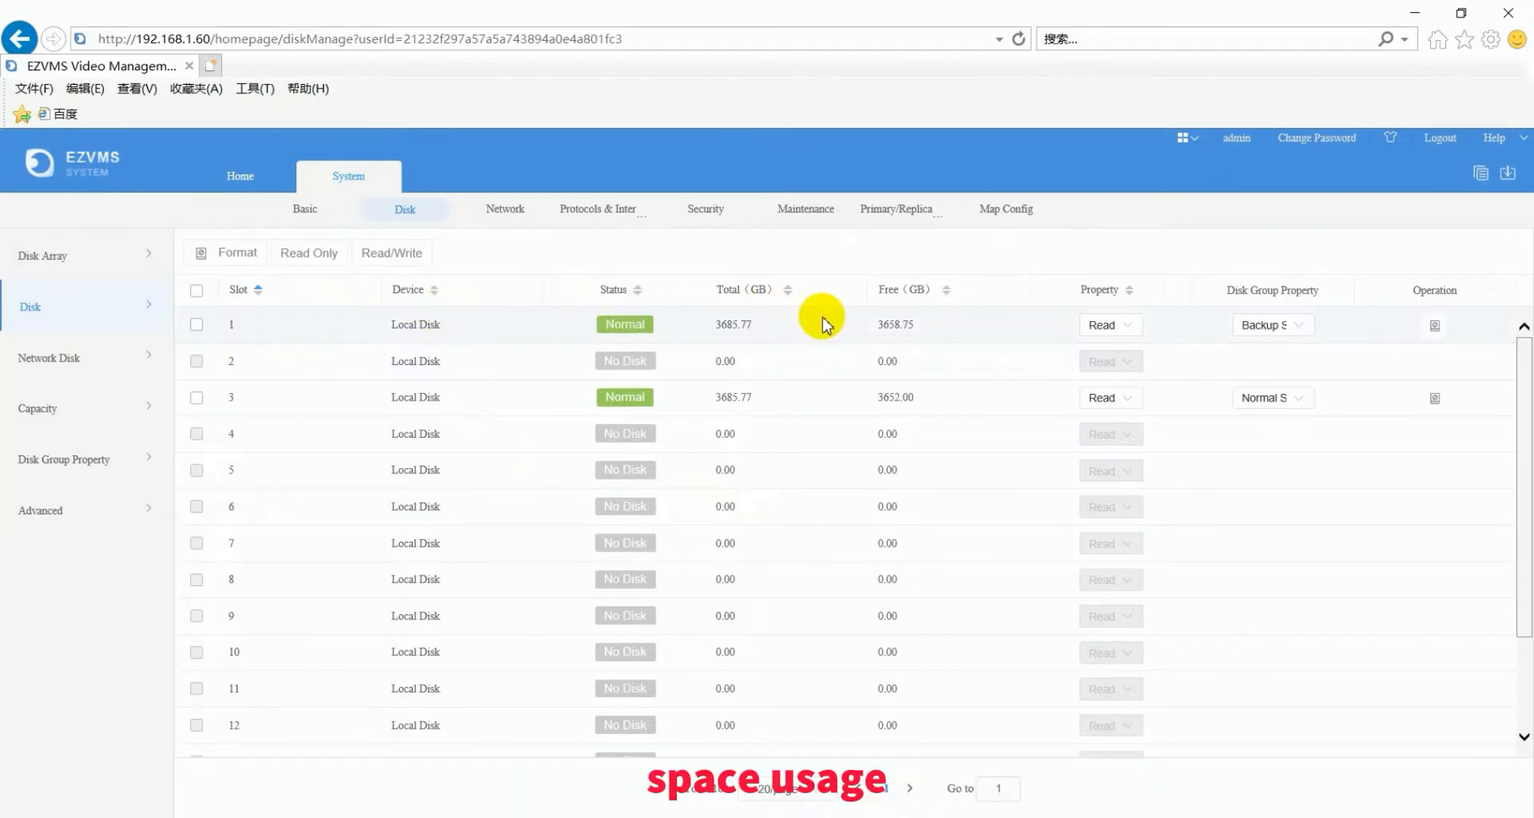
- Inspect disk 1's Property and Disk Group options unchanged, then show per-channel Capacity
click(1126, 327)
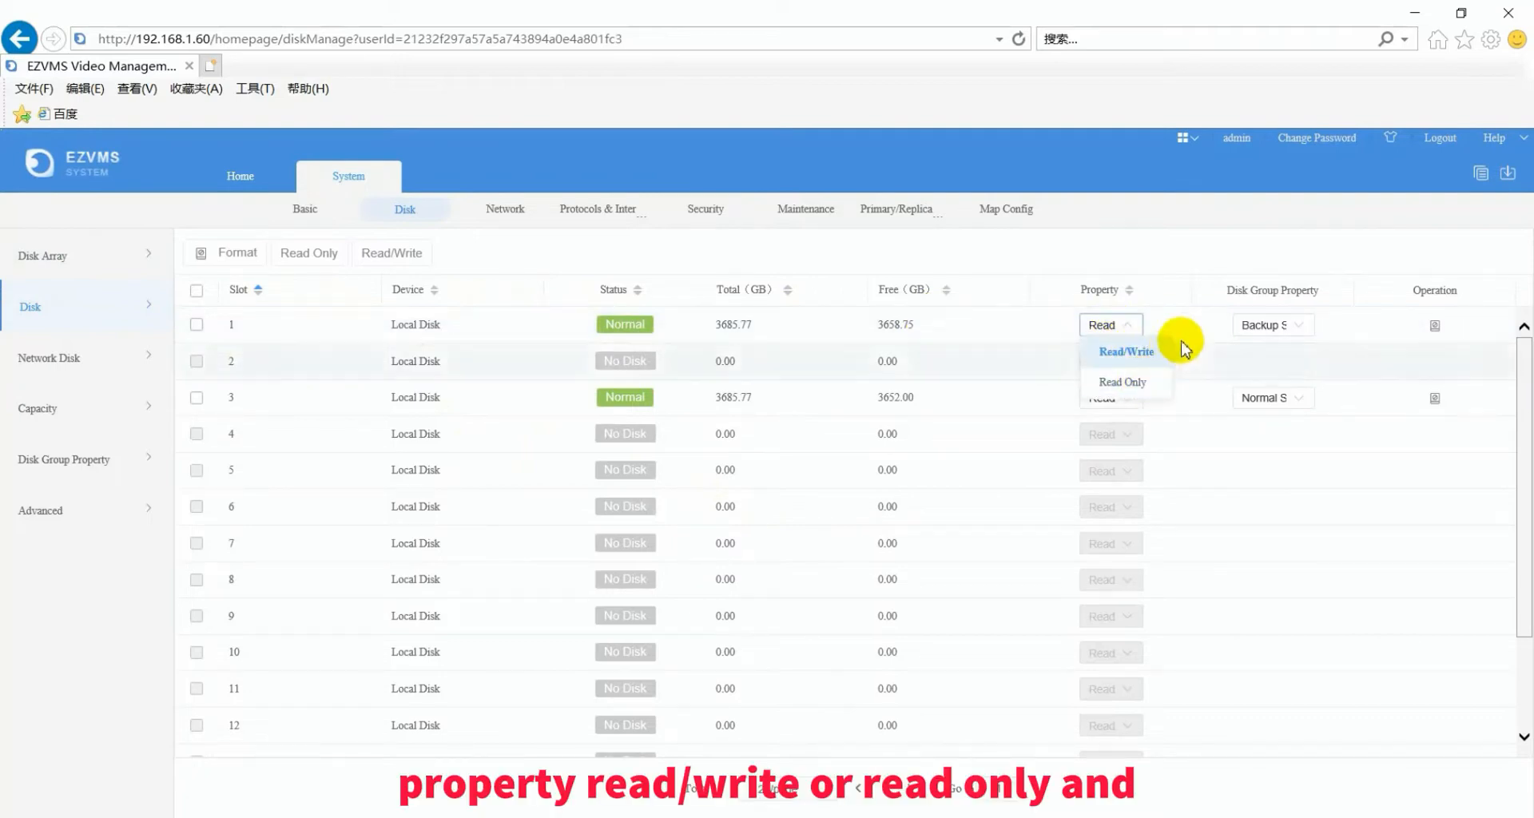
click(1304, 327)
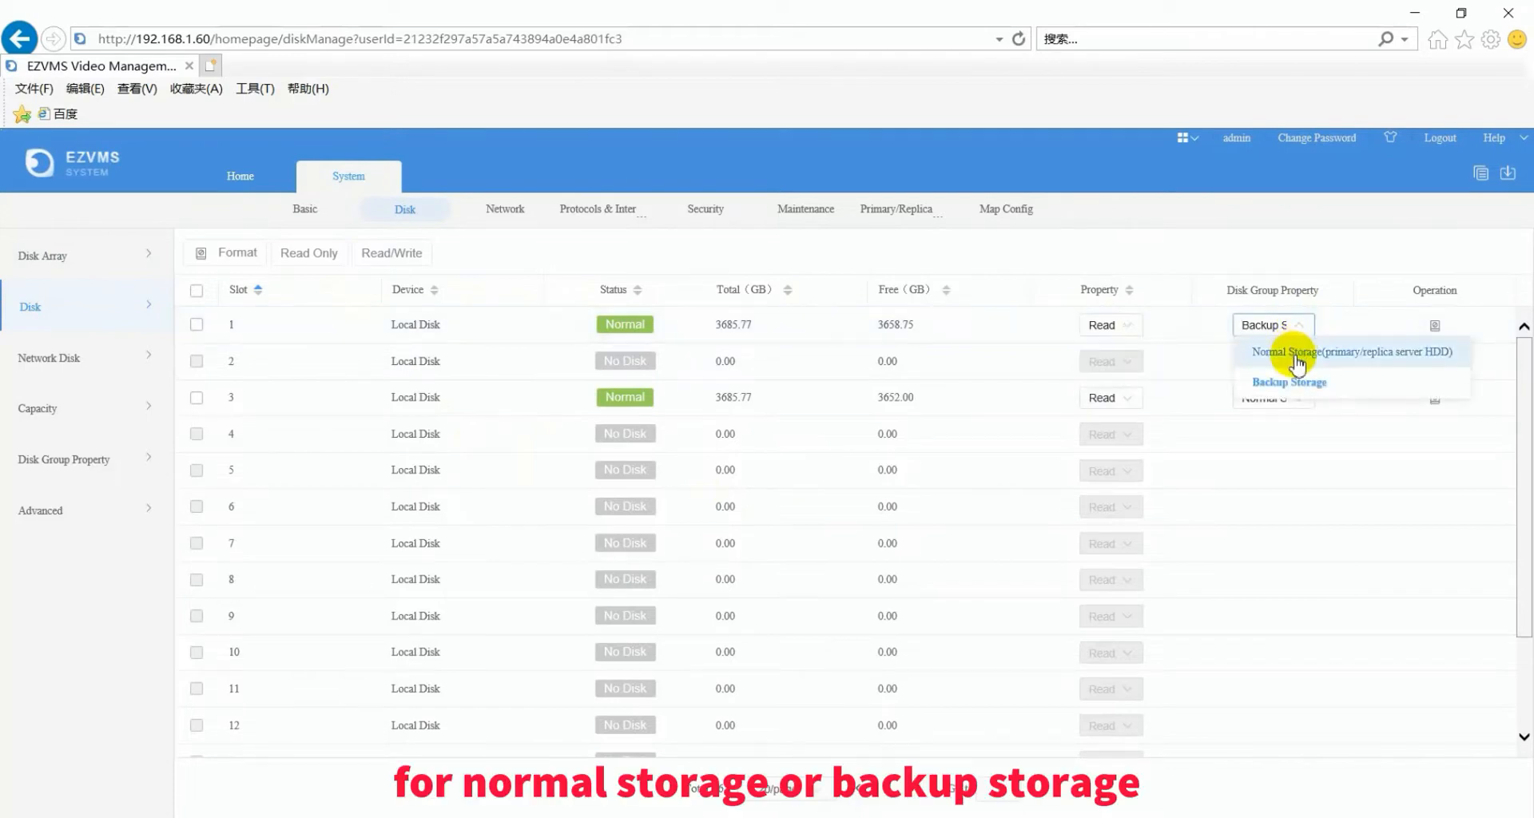
click(1350, 330)
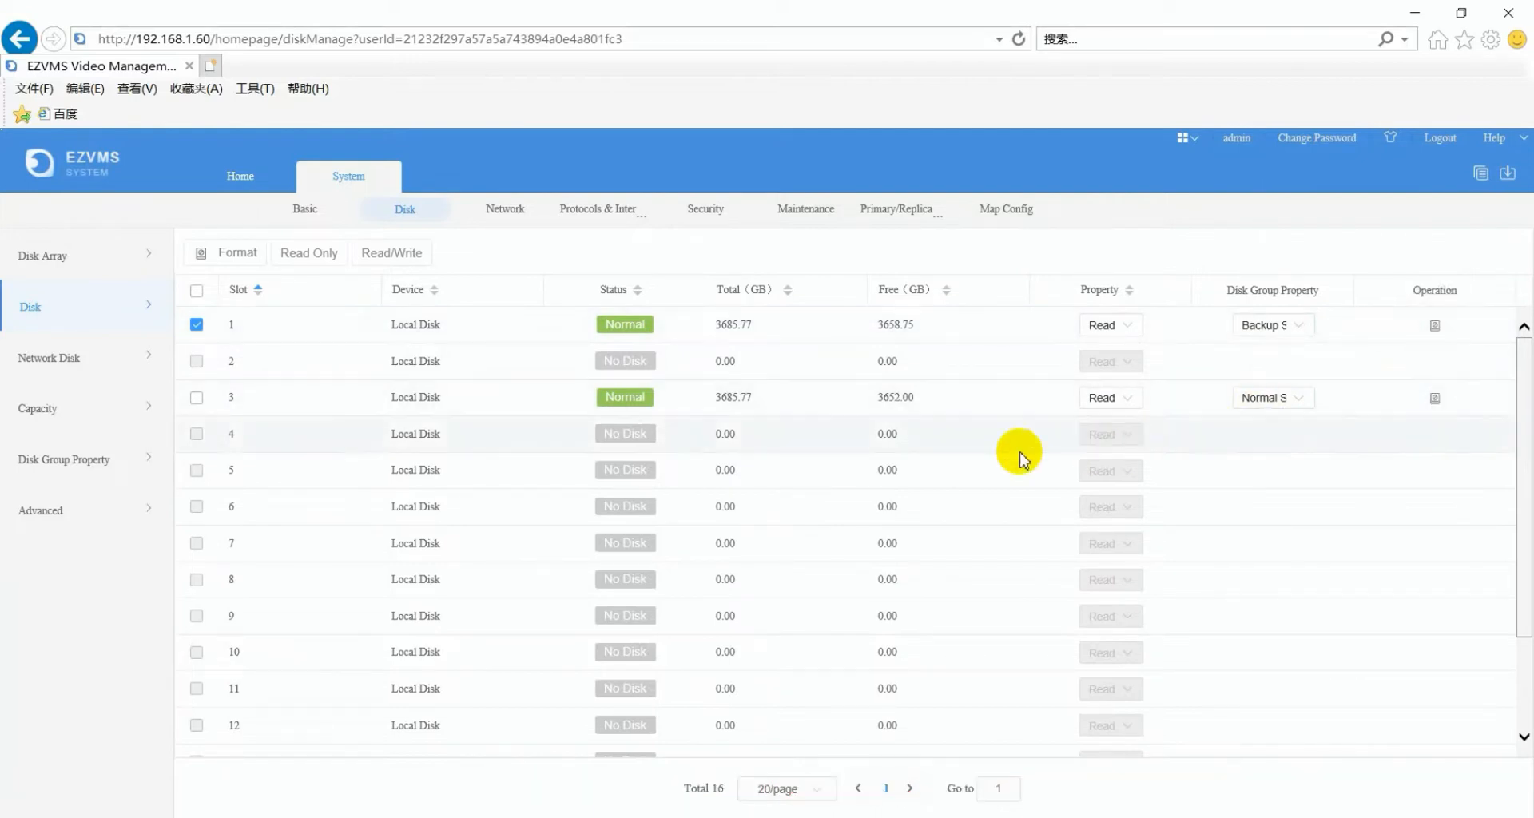
click(47, 419)
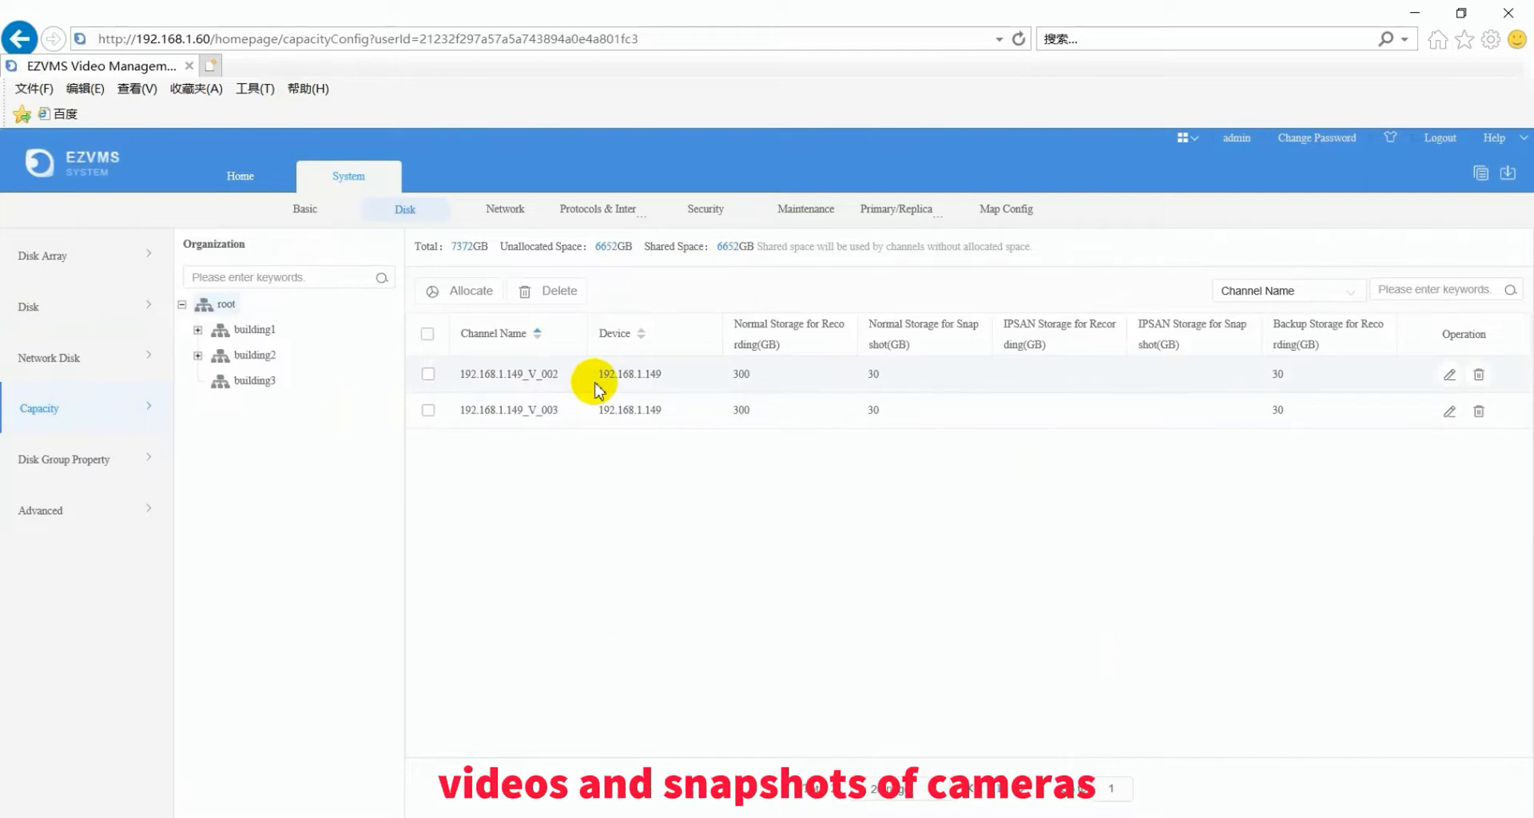
- Start a capacity allocation and select channel 192.168.1.148_V_1 under building2 > floor2
click(454, 292)
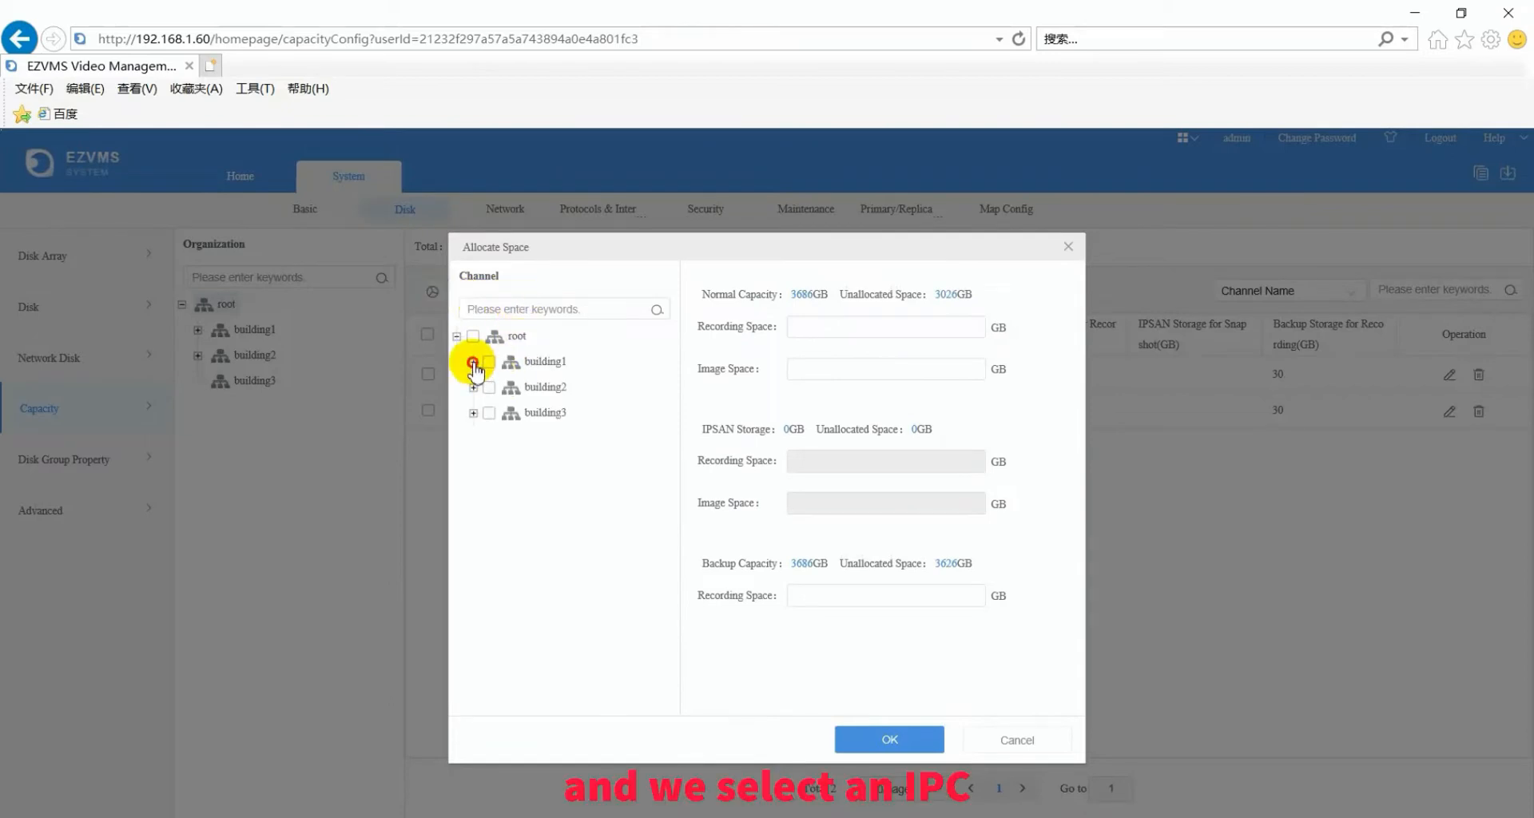
click(473, 362)
click(473, 362)
click(473, 388)
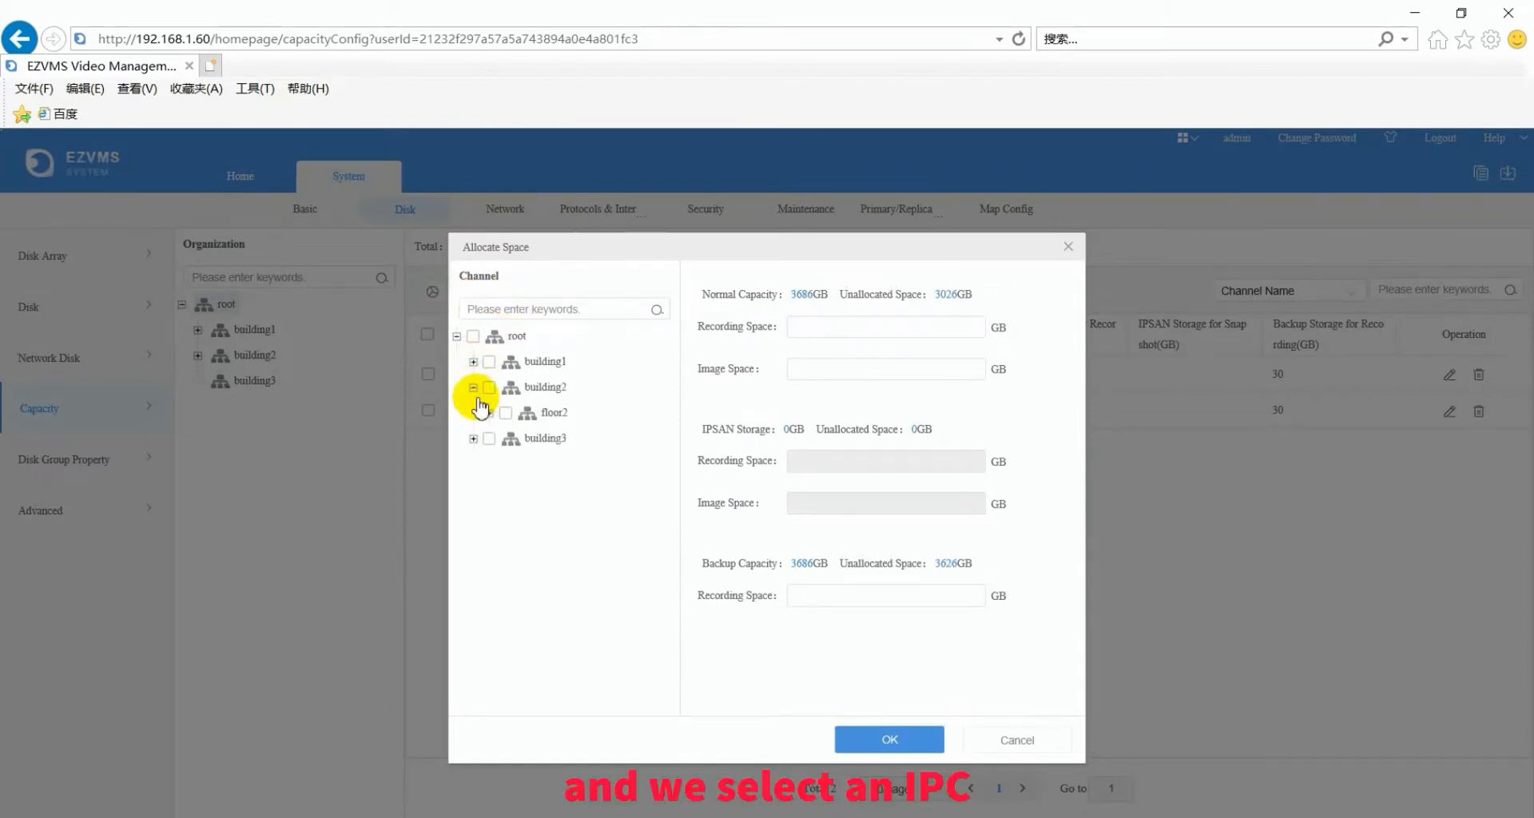
click(490, 414)
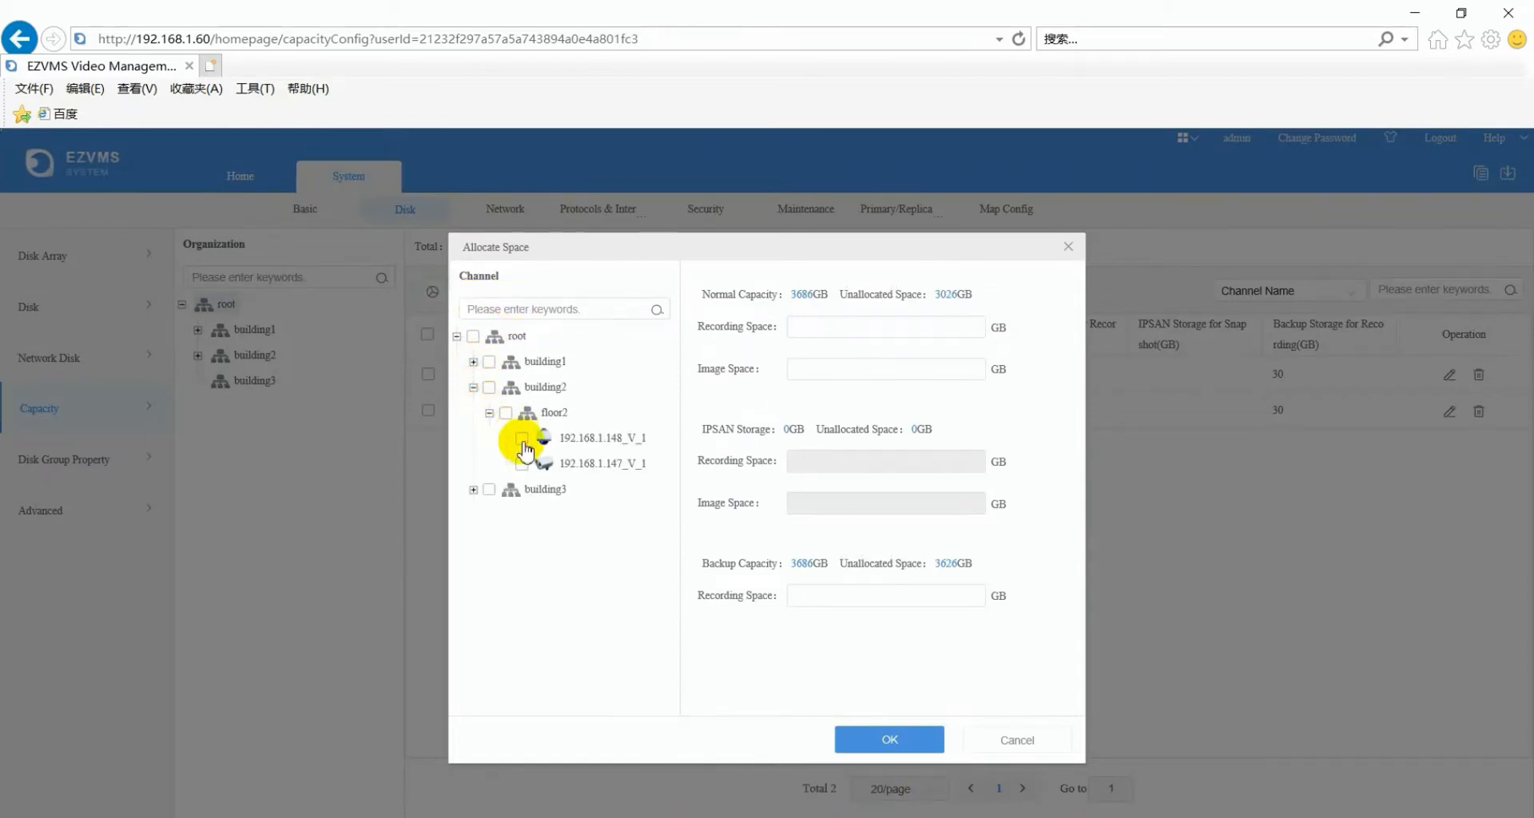
click(522, 439)
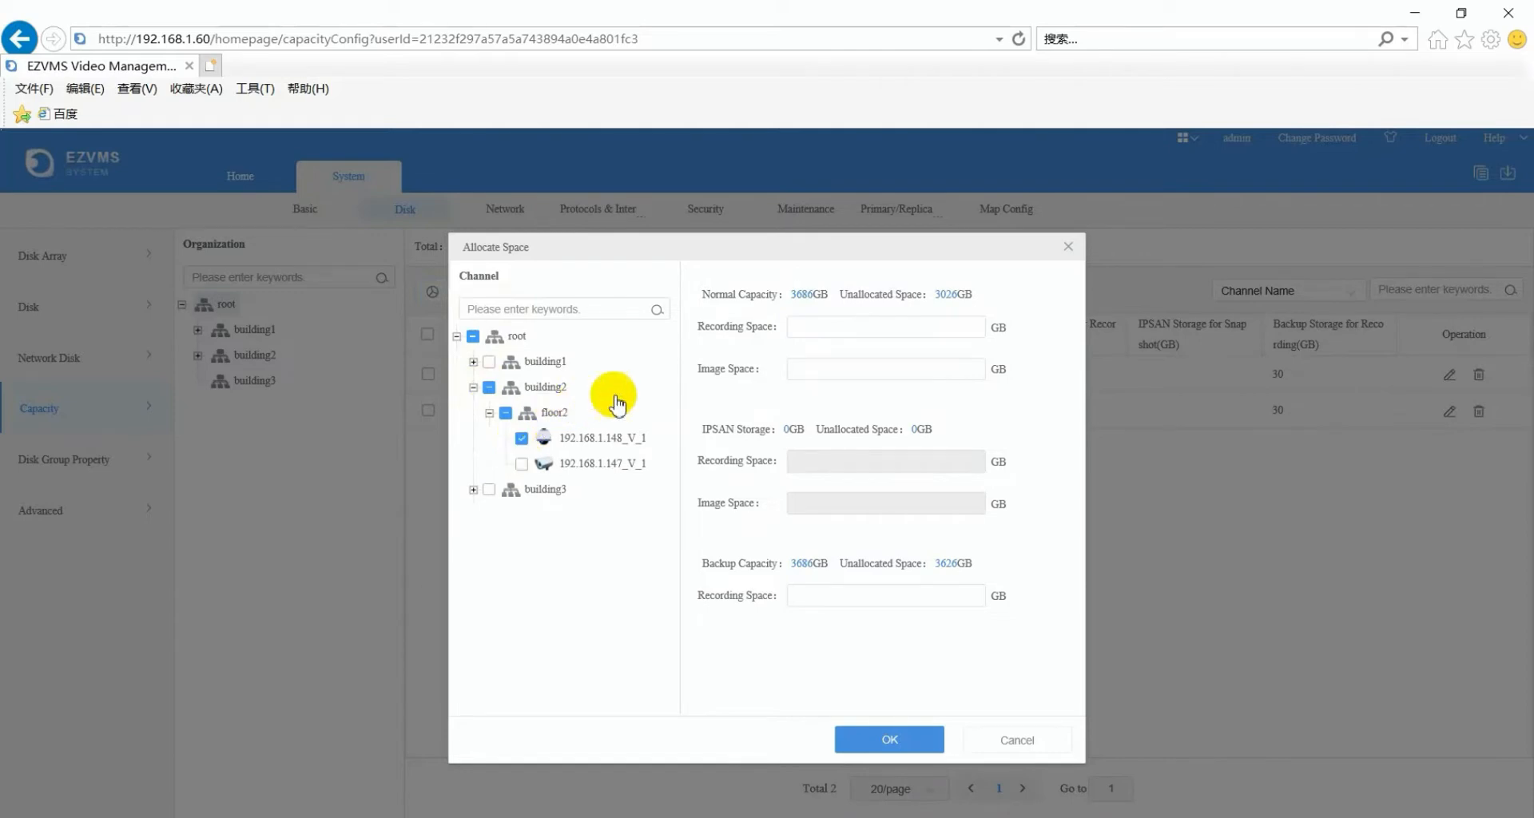
- Allocate 30 GB recording, 10 GB snapshot and 10 GB backup space and confirm
click(816, 328)
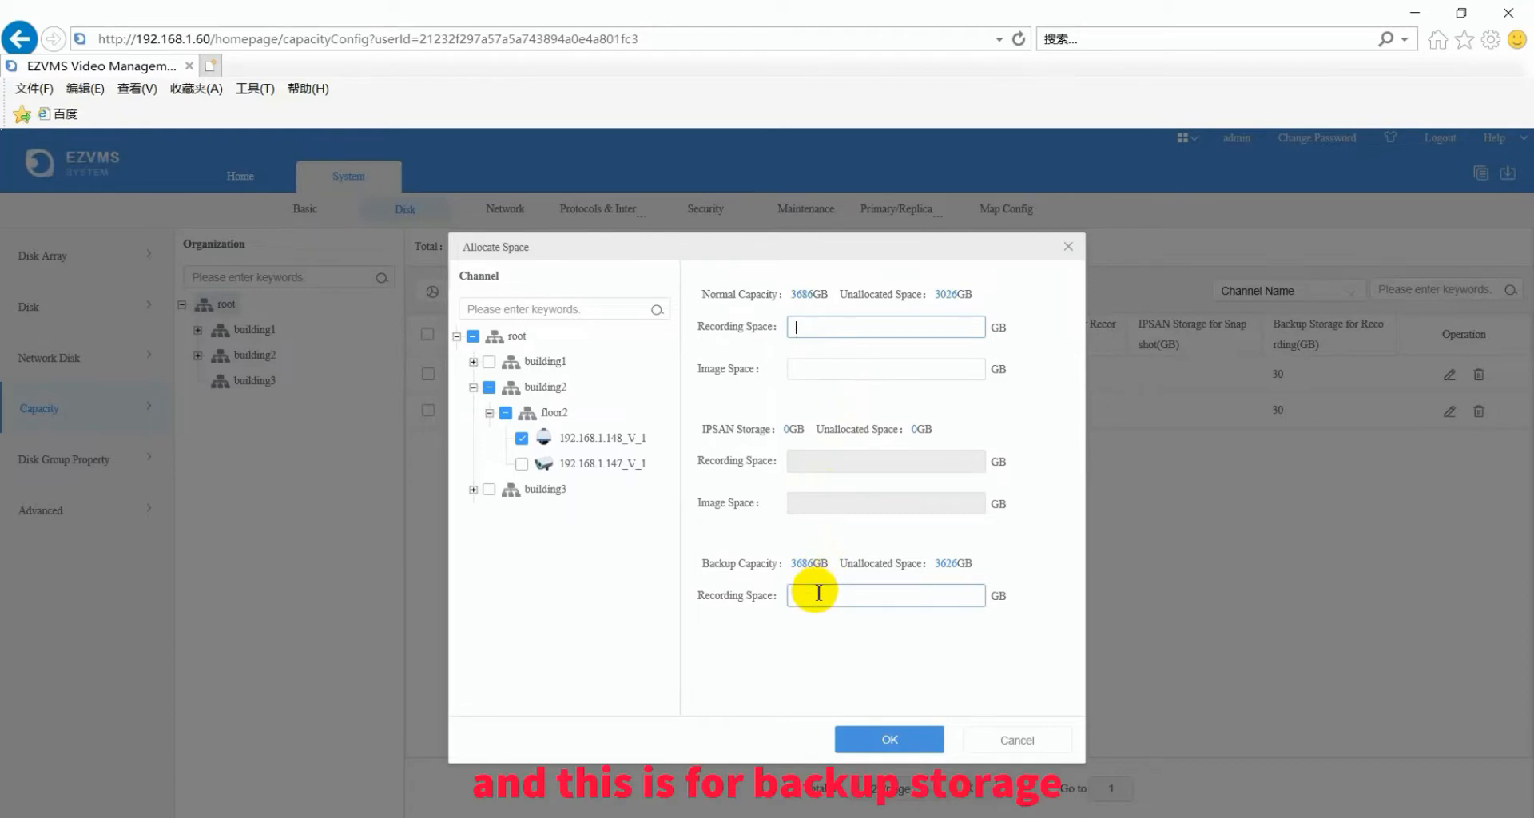
click(846, 326)
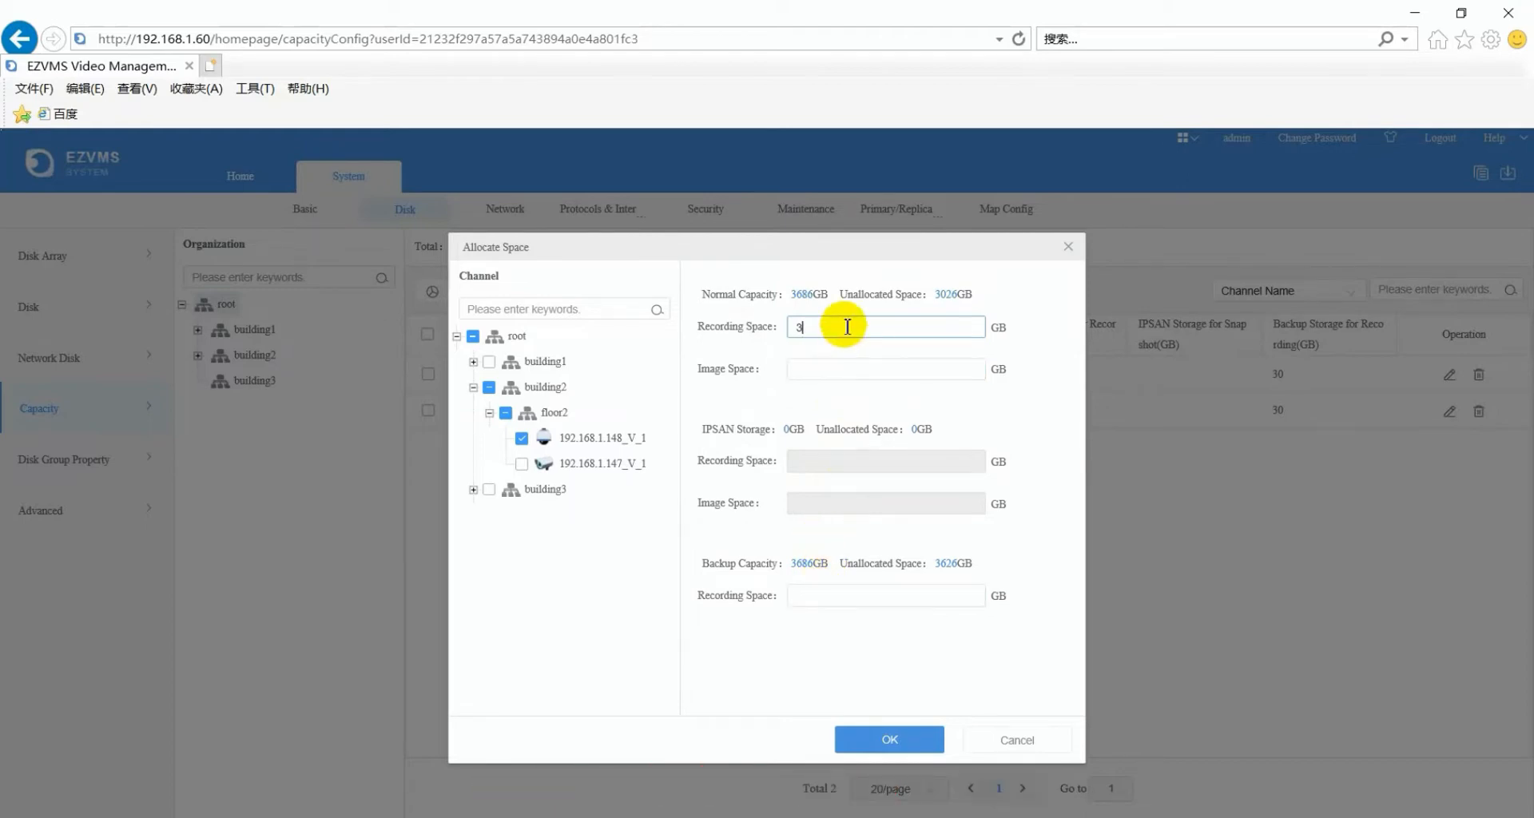
click(842, 376)
text(1)
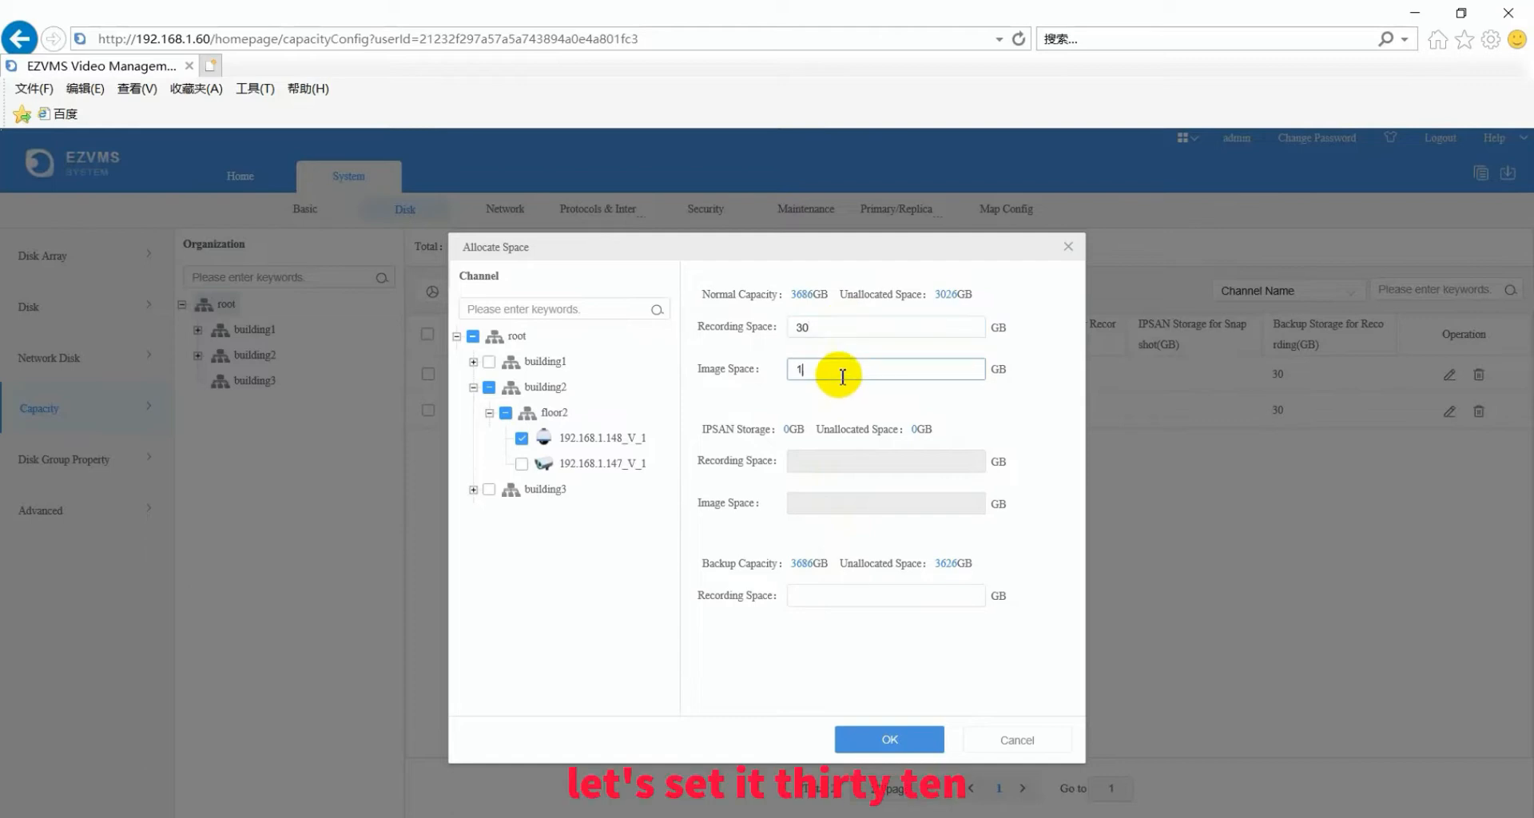
text(0)
click(847, 596)
text(1)
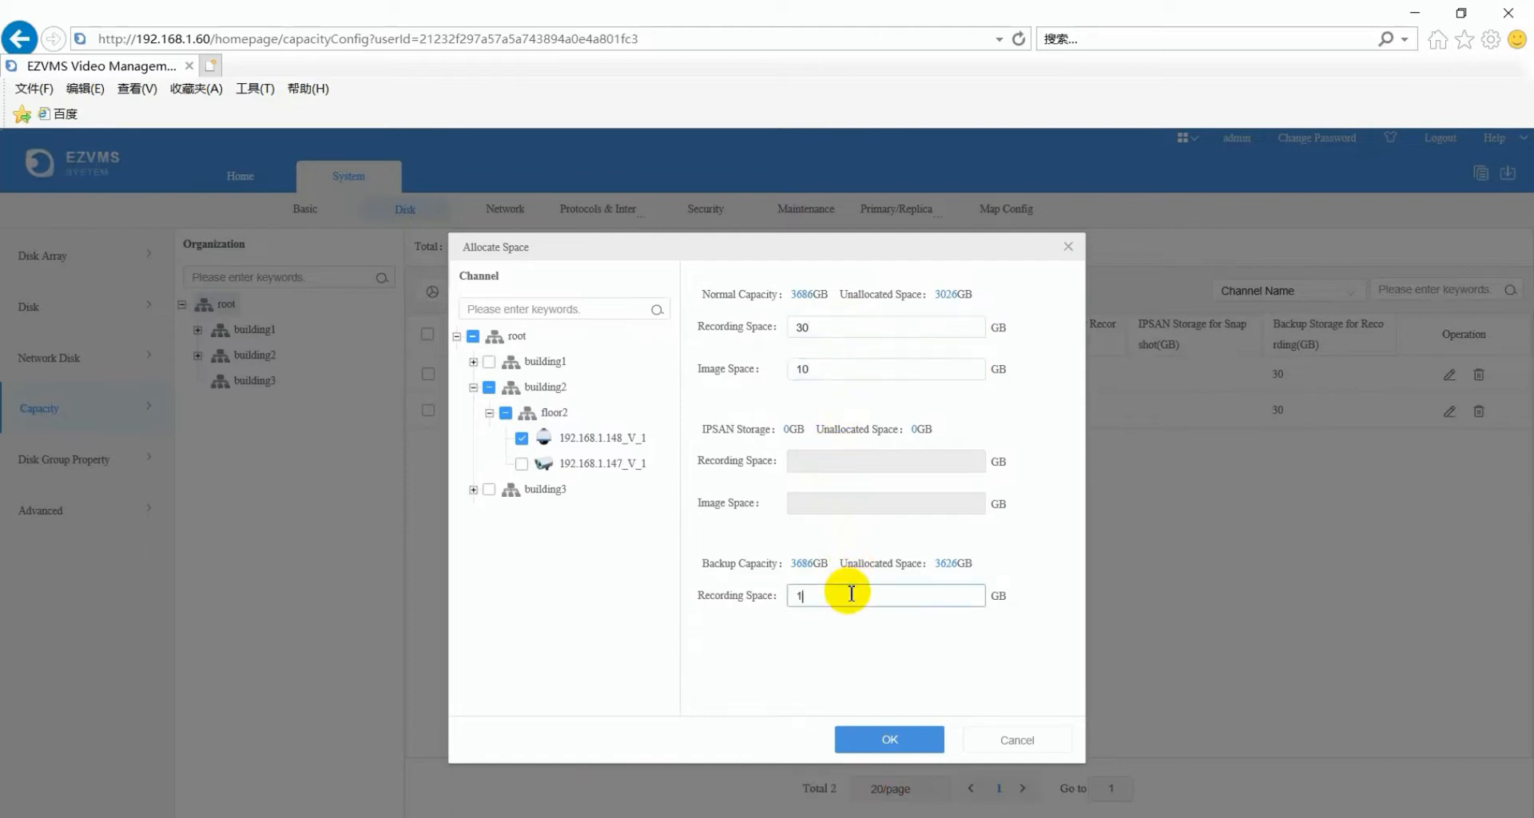
text(0)
click(886, 739)
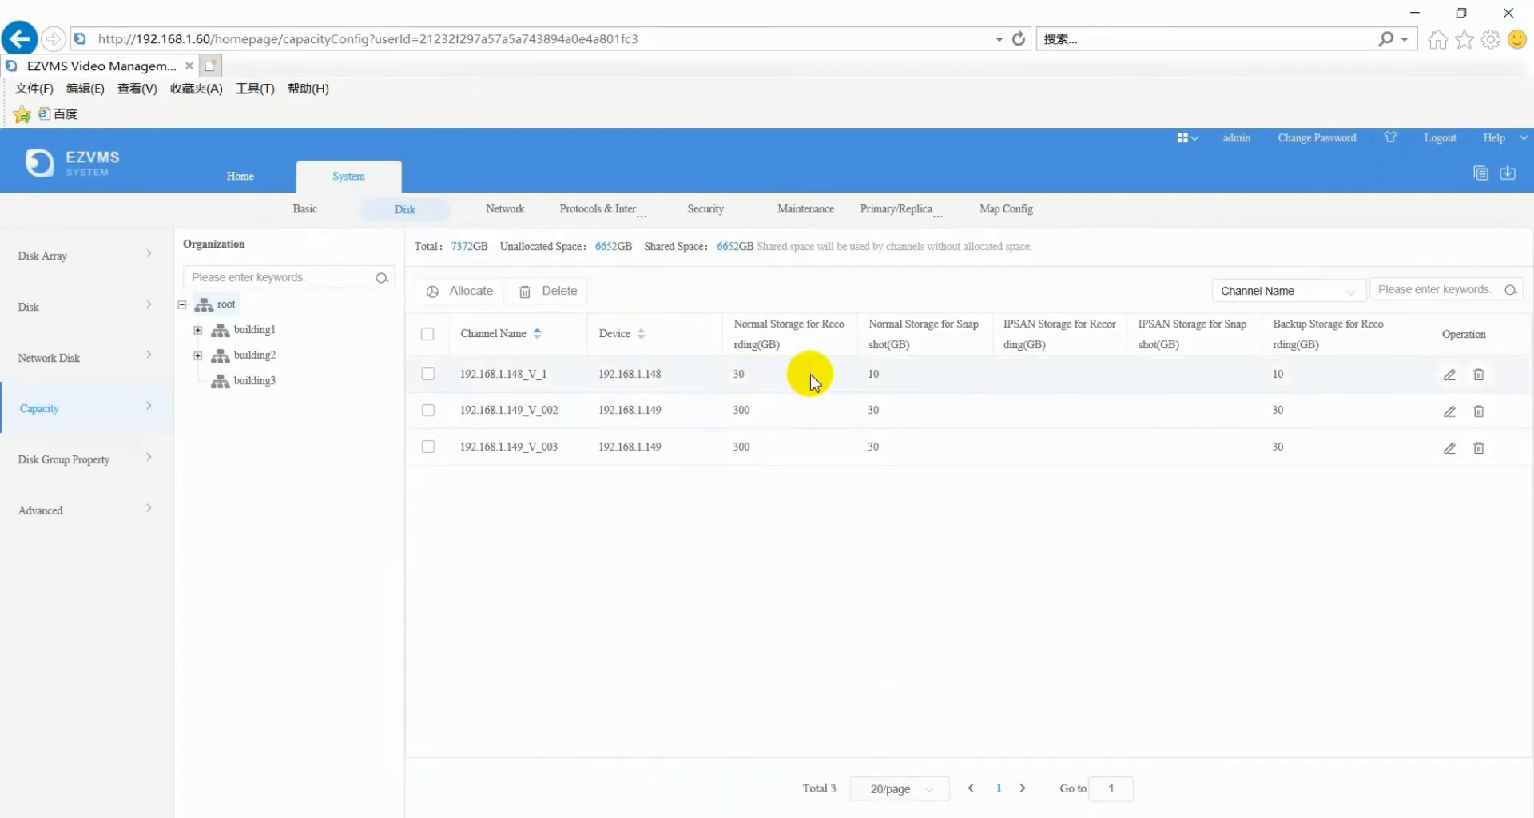
- Open Advanced > Network TCP/IP settings and expand the Working Mode list, currently Multi-address
click(41, 512)
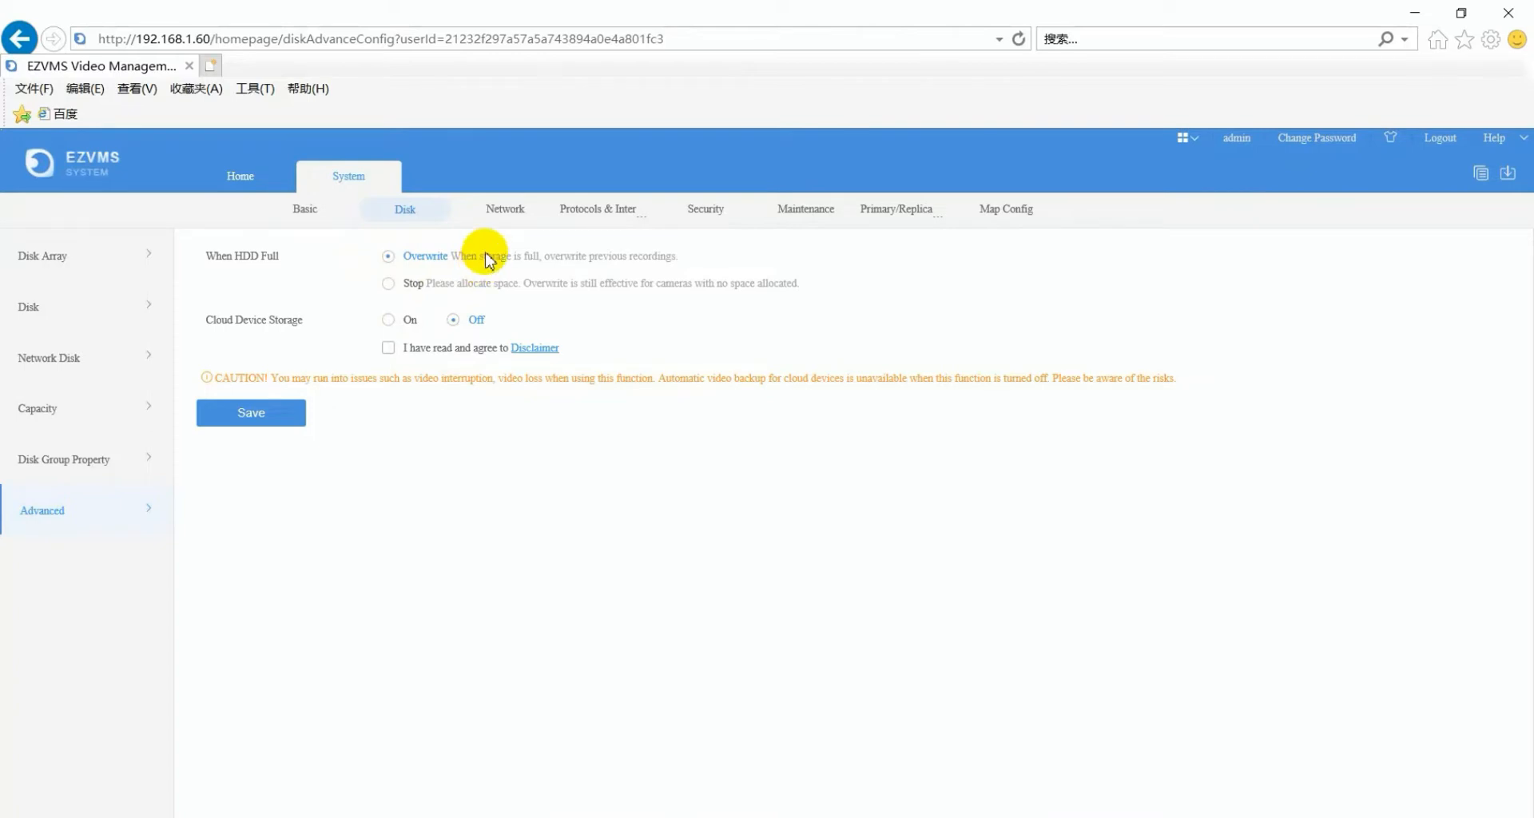
click(504, 212)
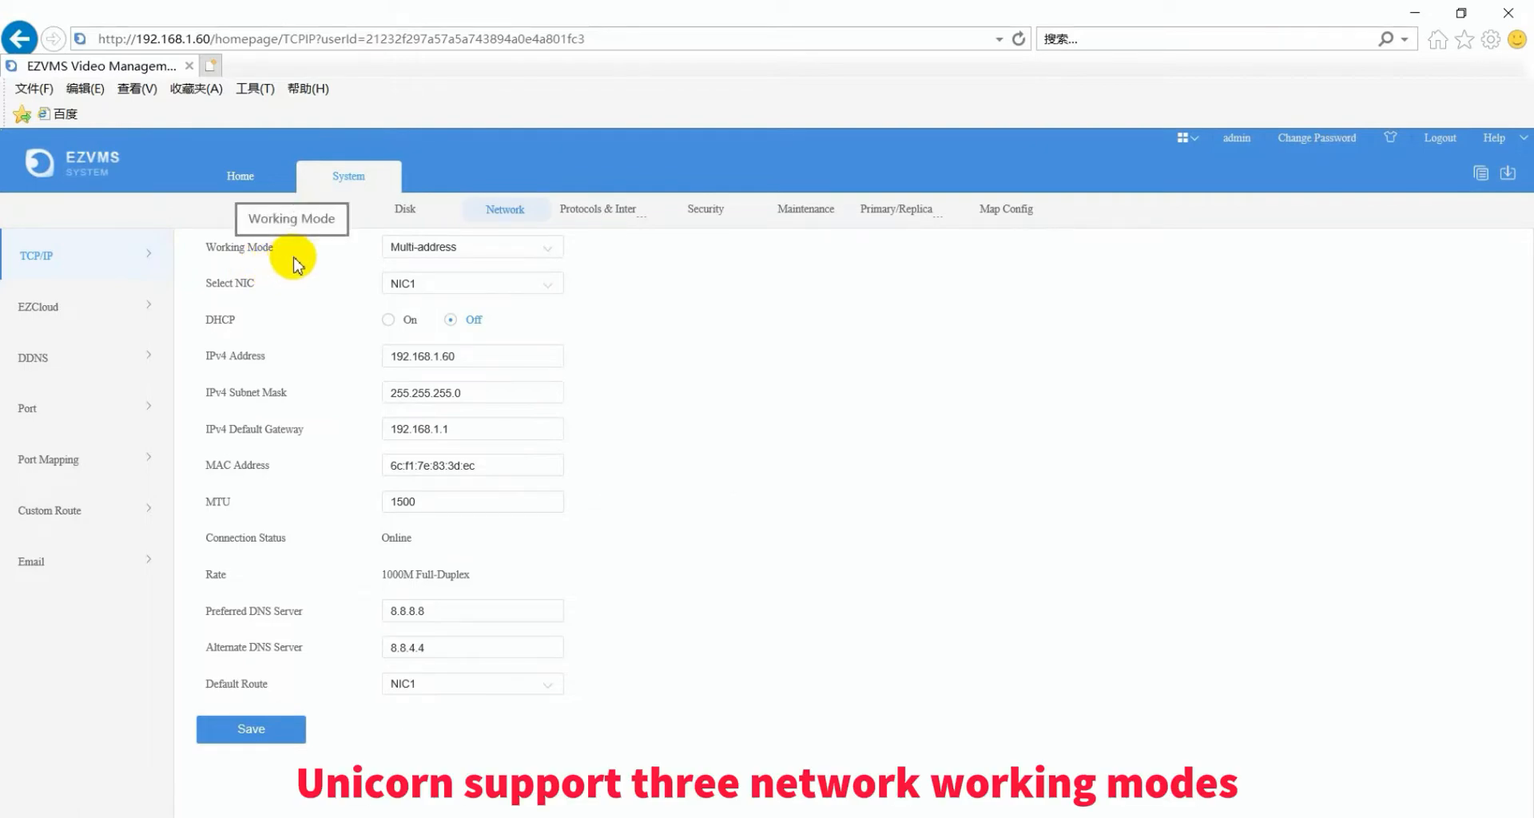
click(551, 253)
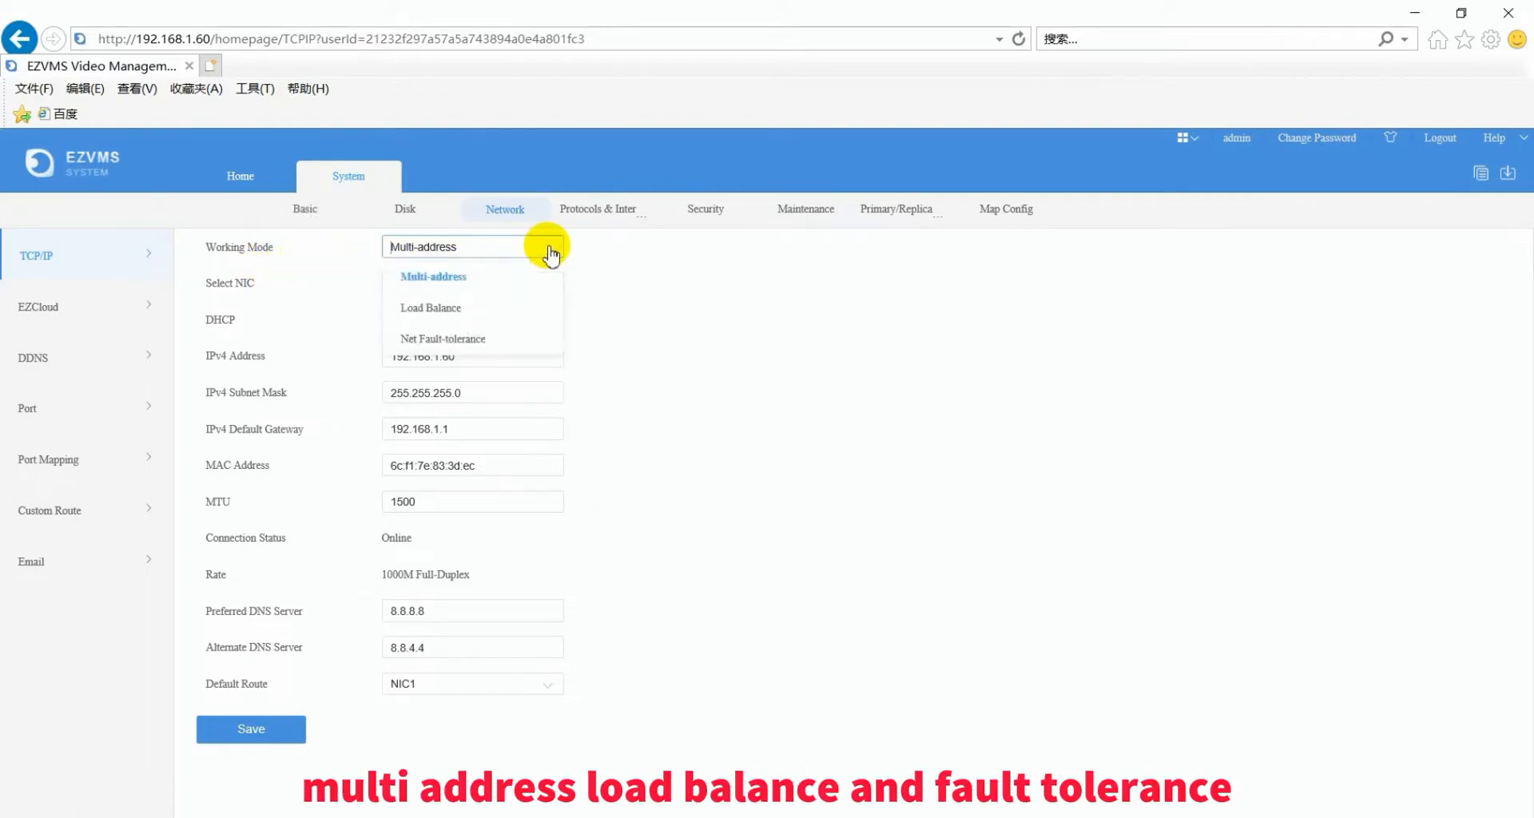
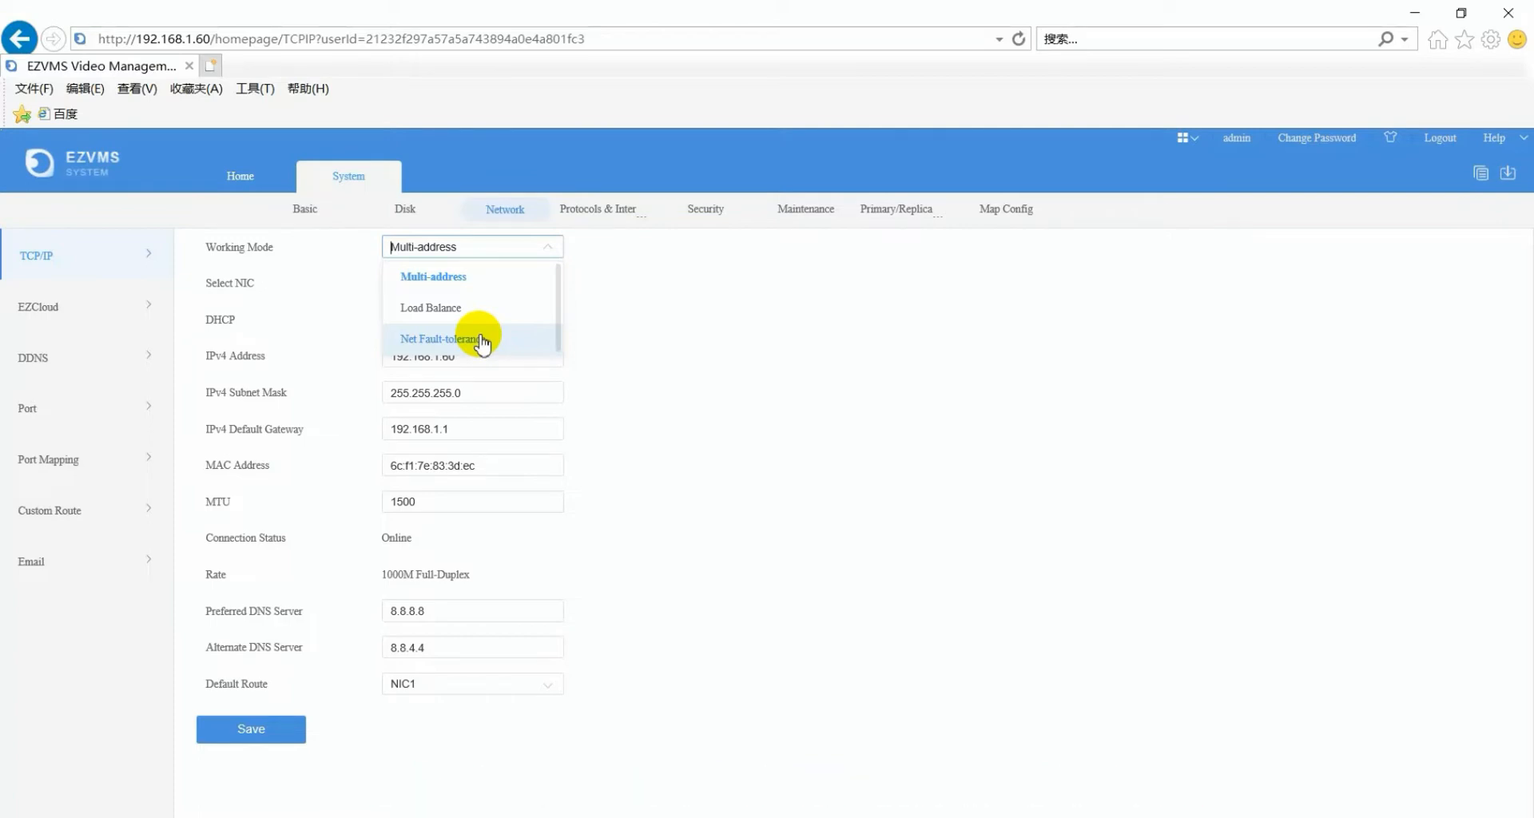
- Keep Multi-address working mode and NIC1, and review the IPv4 address field
click(660, 321)
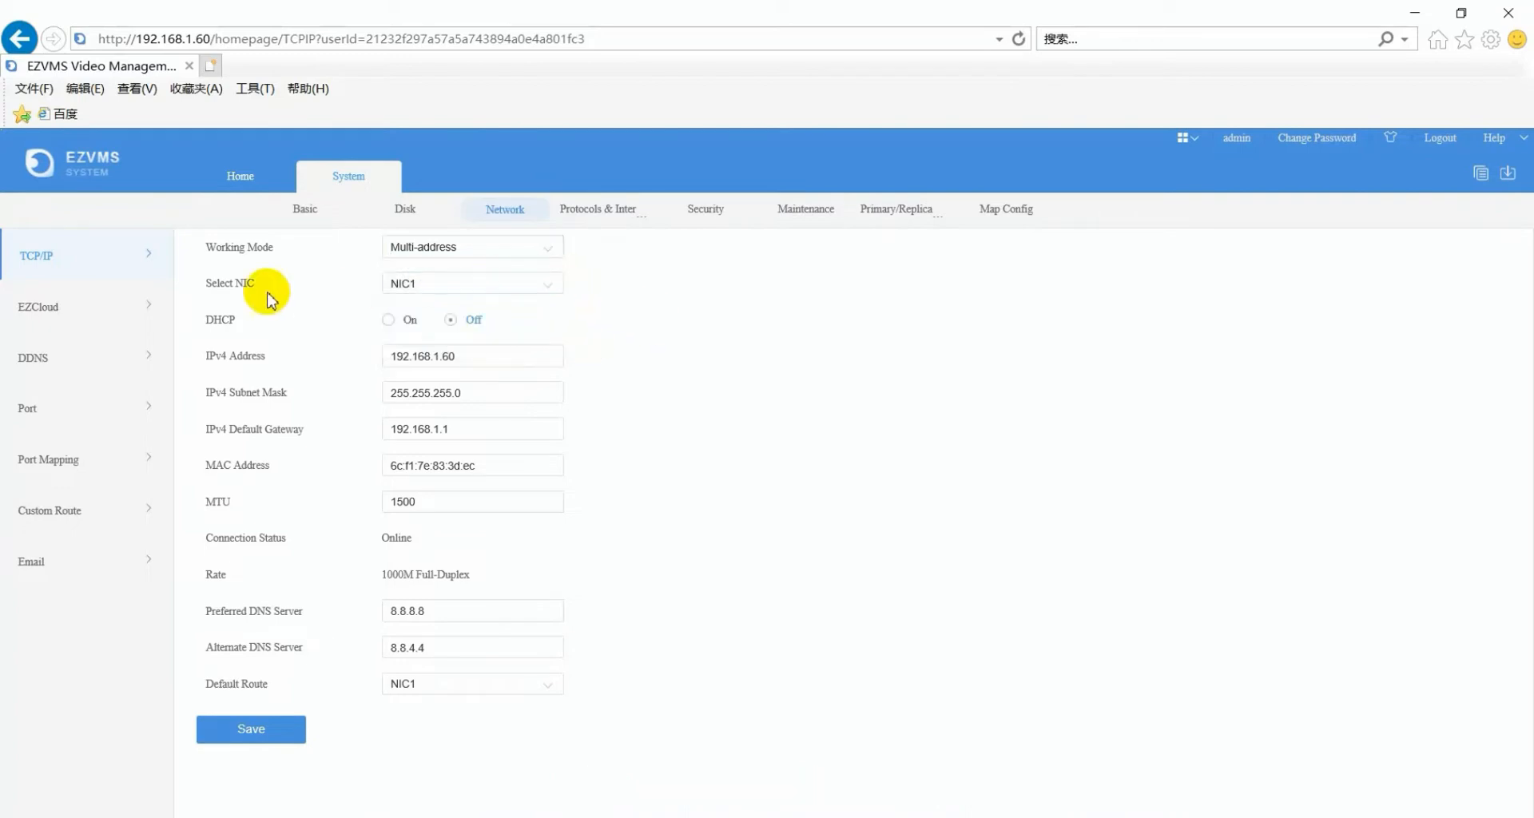
click(551, 292)
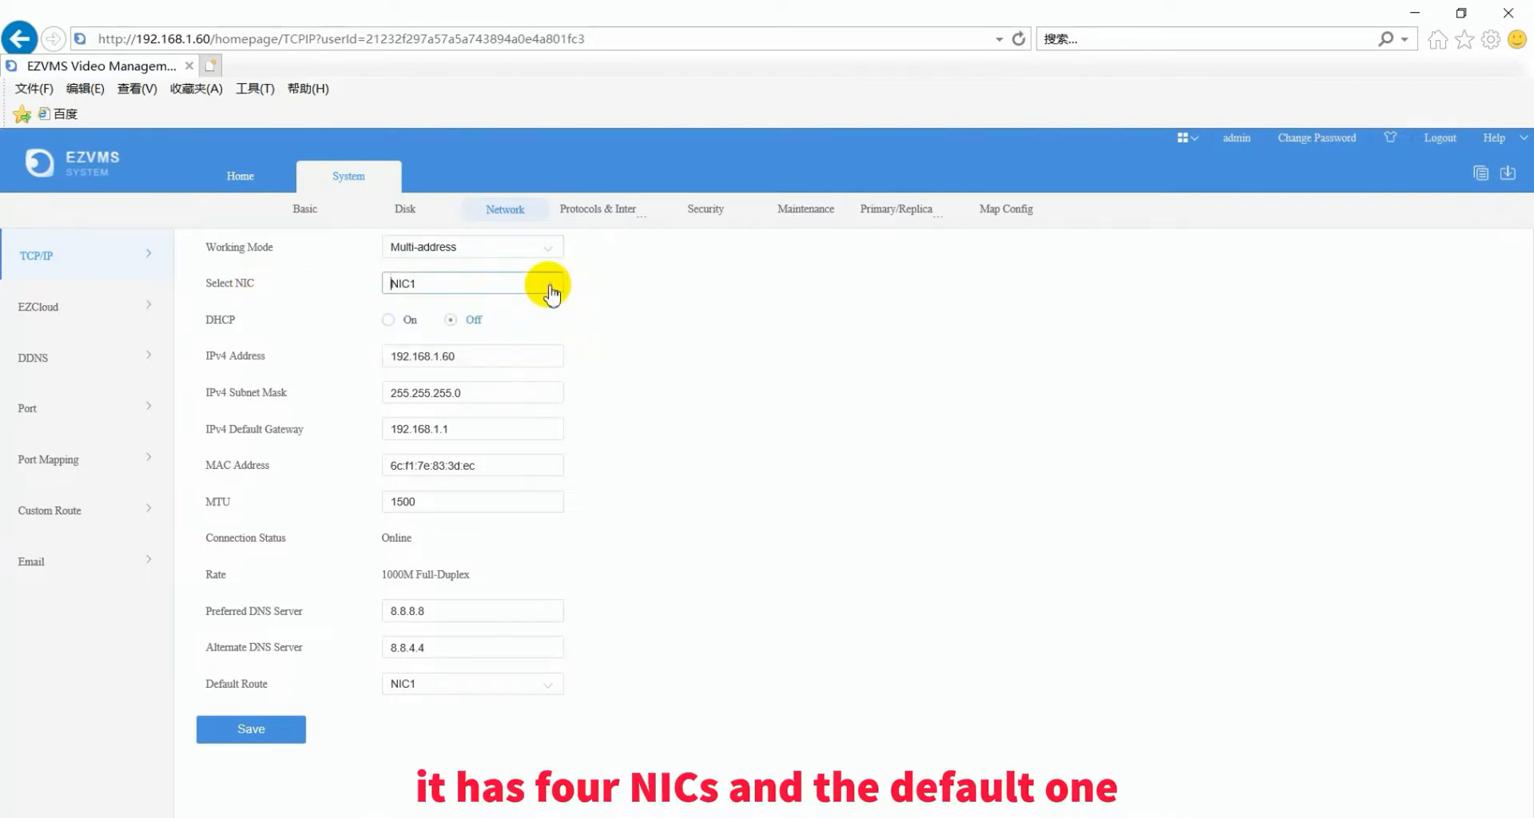
click(605, 321)
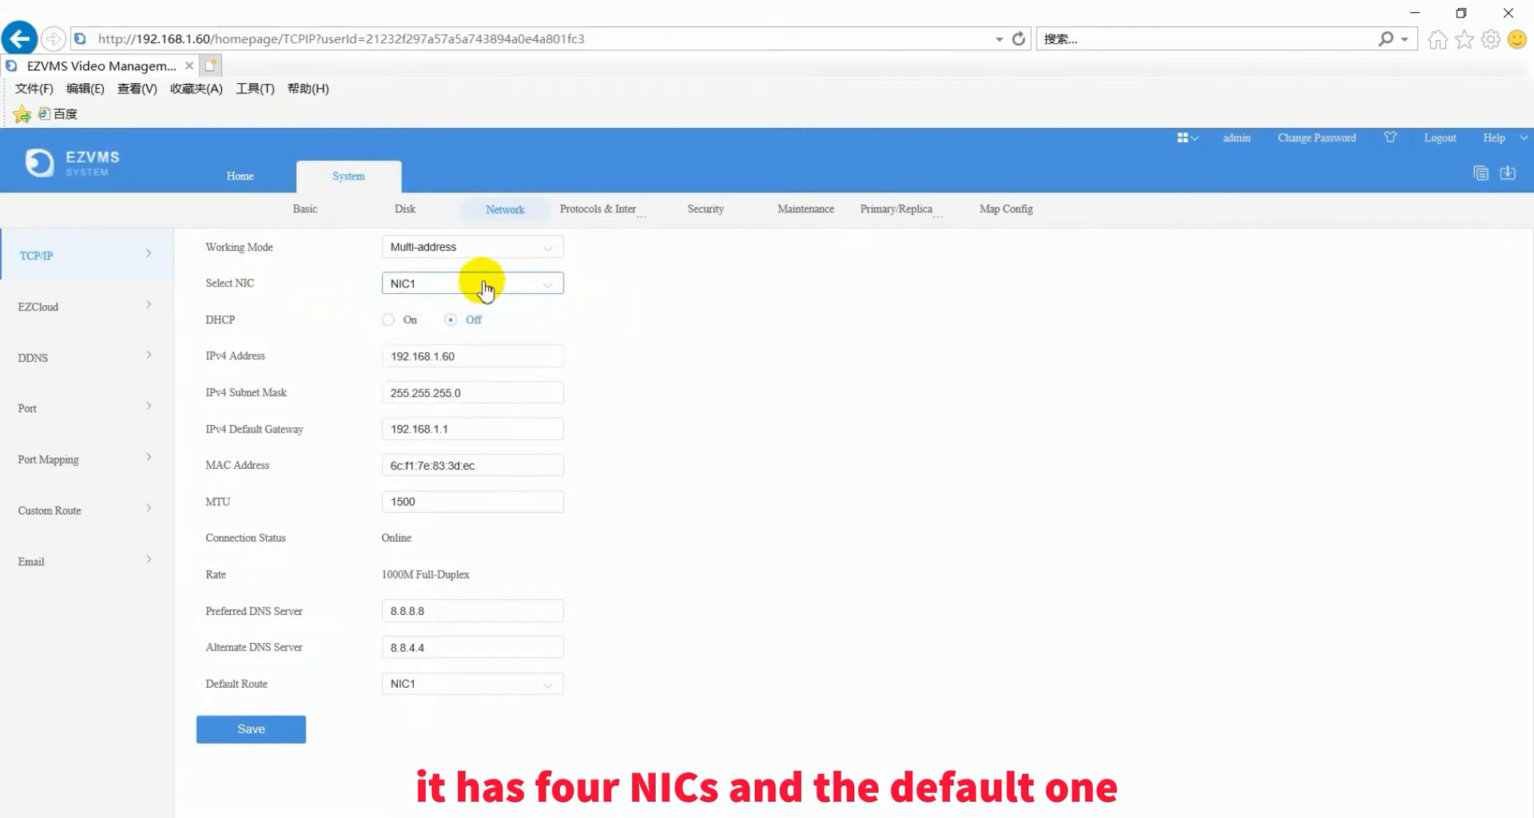
click(455, 354)
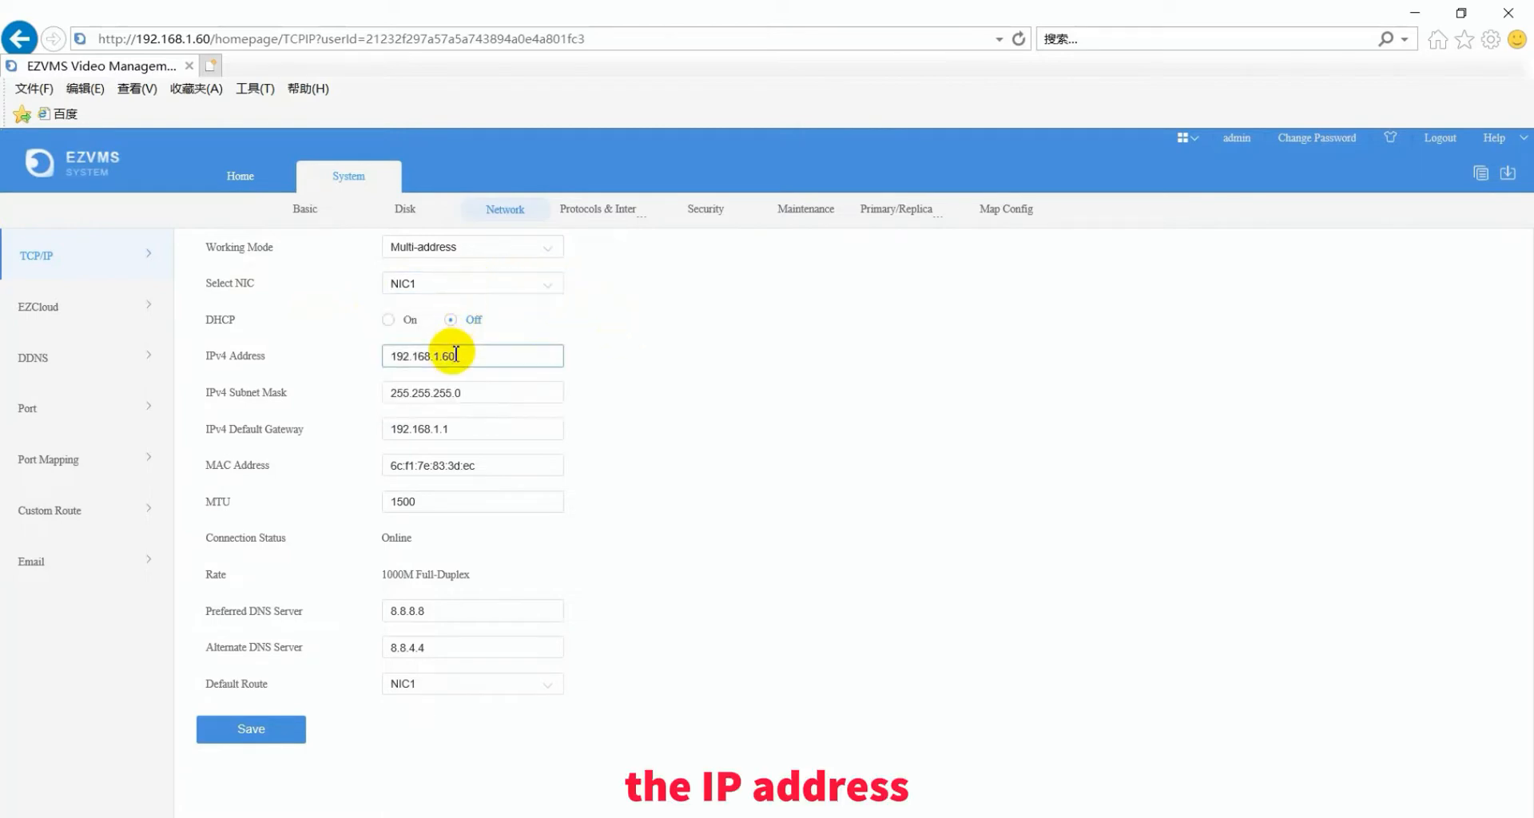
click(393, 357)
mouse_move(392, 357)
mouse_down()
mouse_move(438, 357)
mouse_move(389, 357)
mouse_up()
click(461, 358)
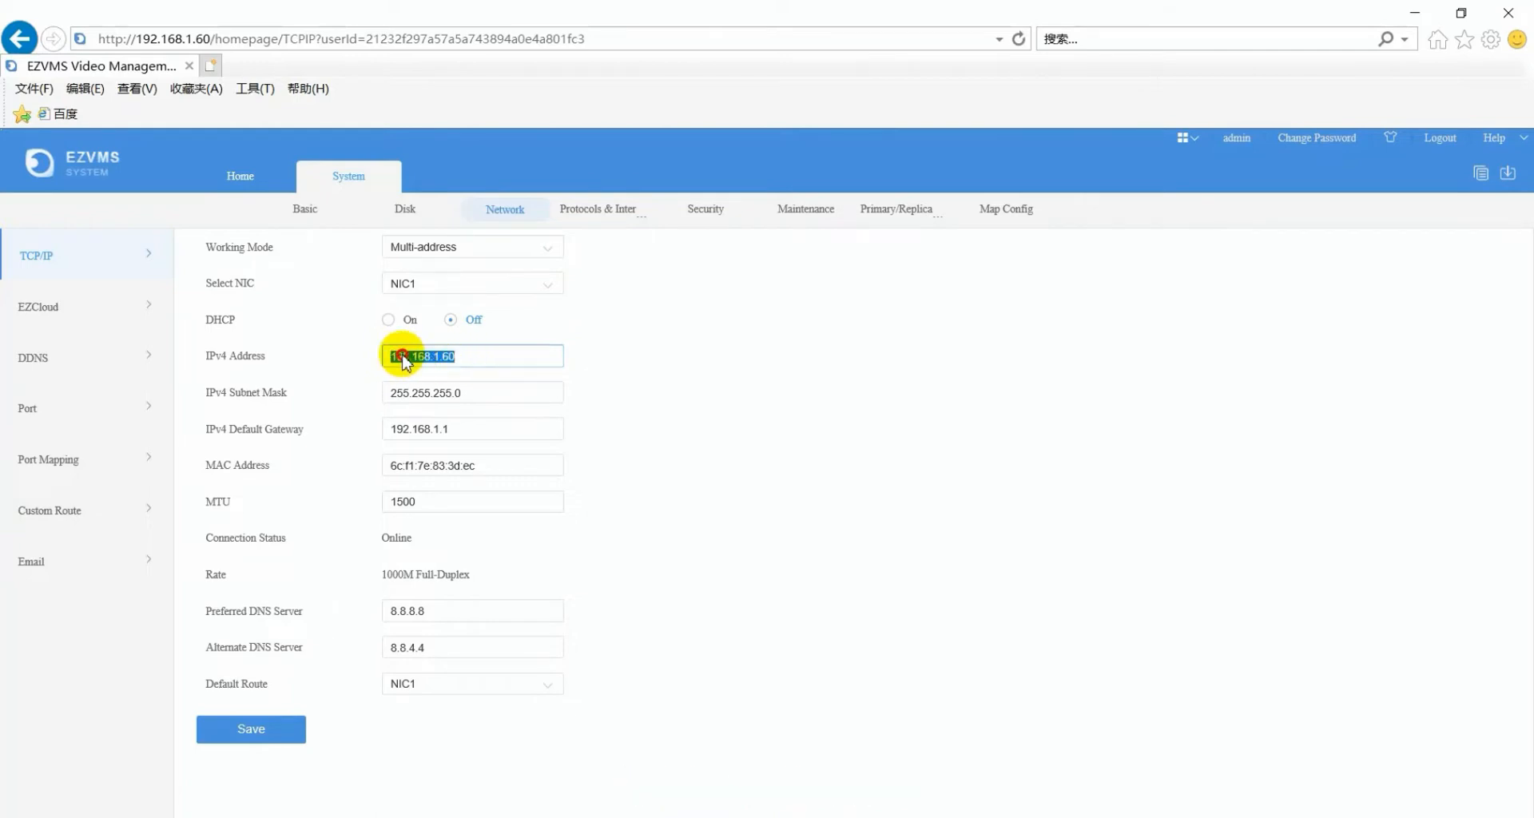
click(475, 356)
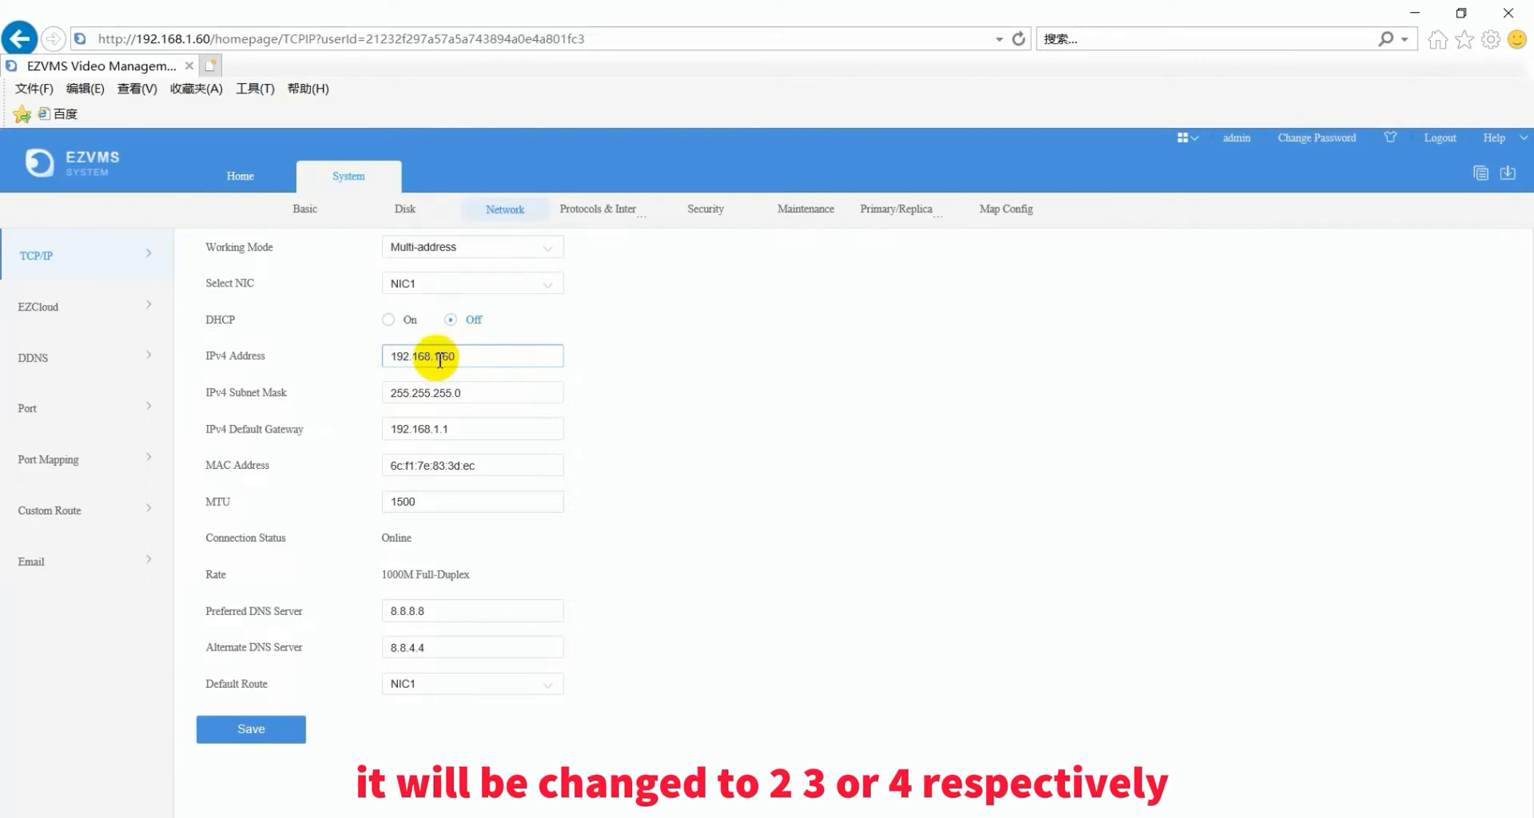
click(437, 356)
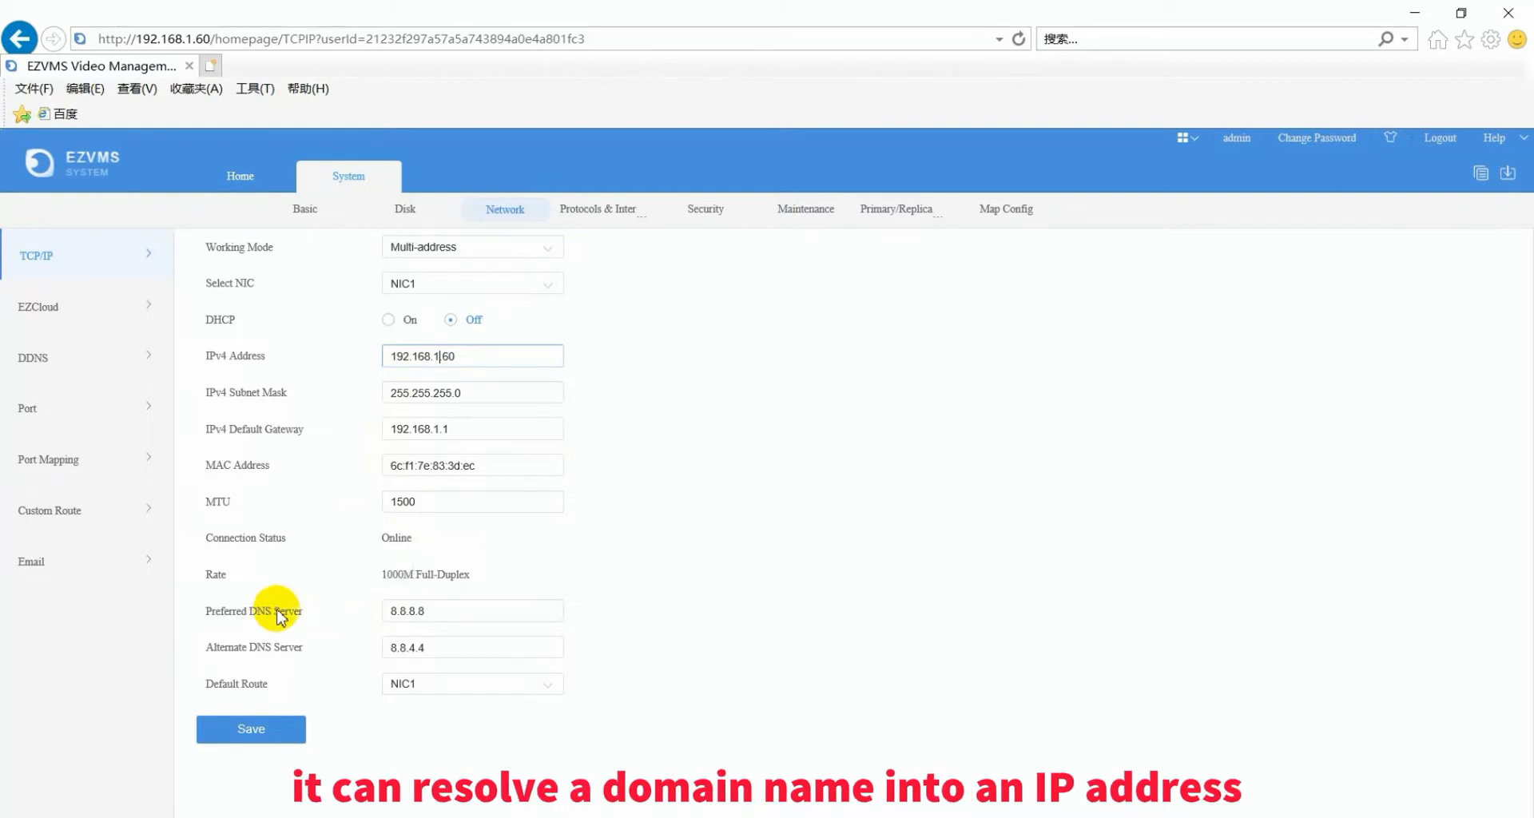
- Check the Preferred DNS Server field, then view the EZCloud page with EZCloud on
click(401, 611)
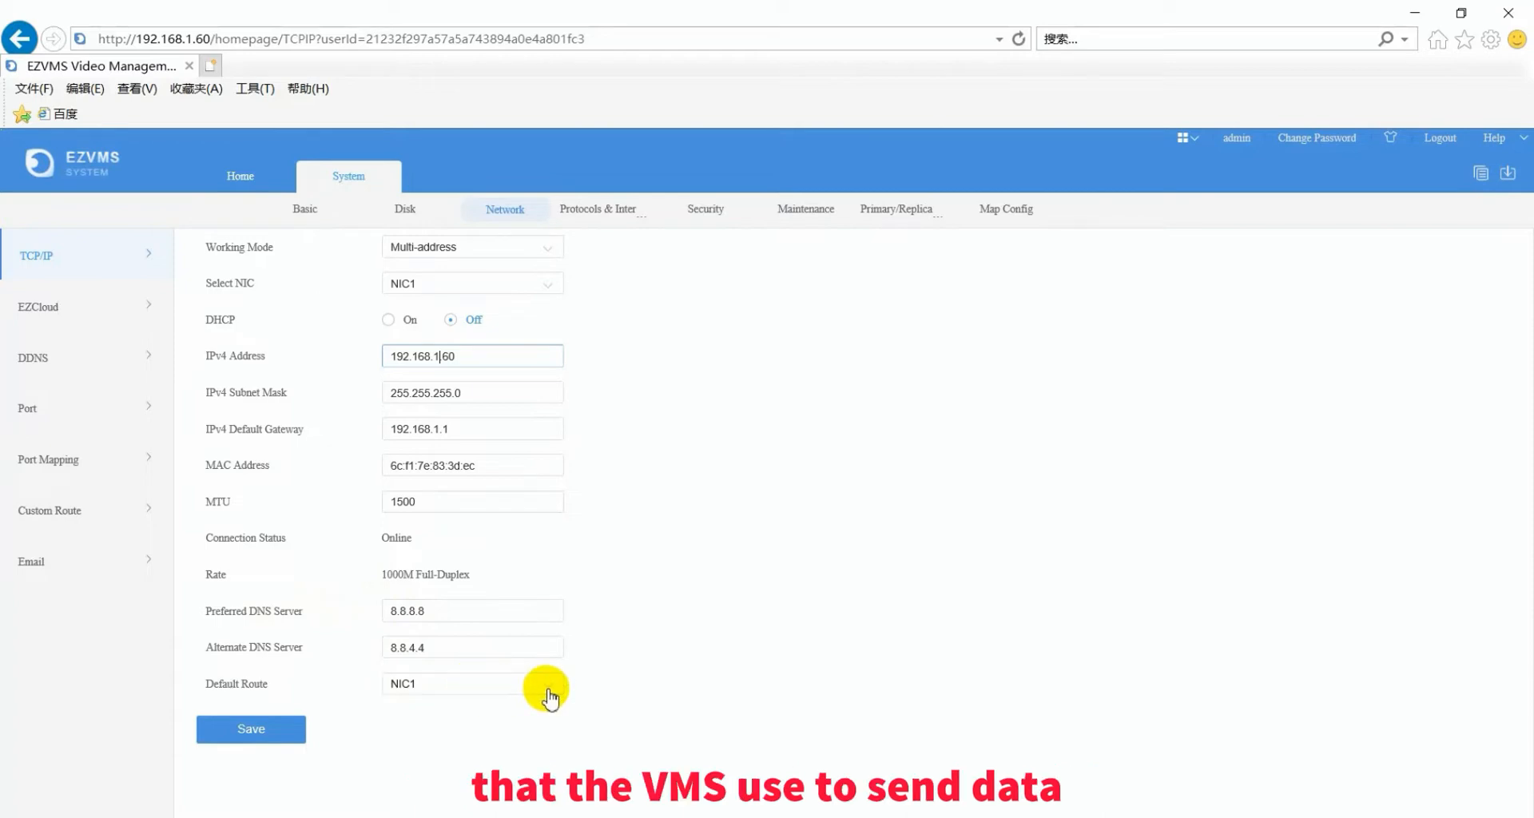
click(685, 607)
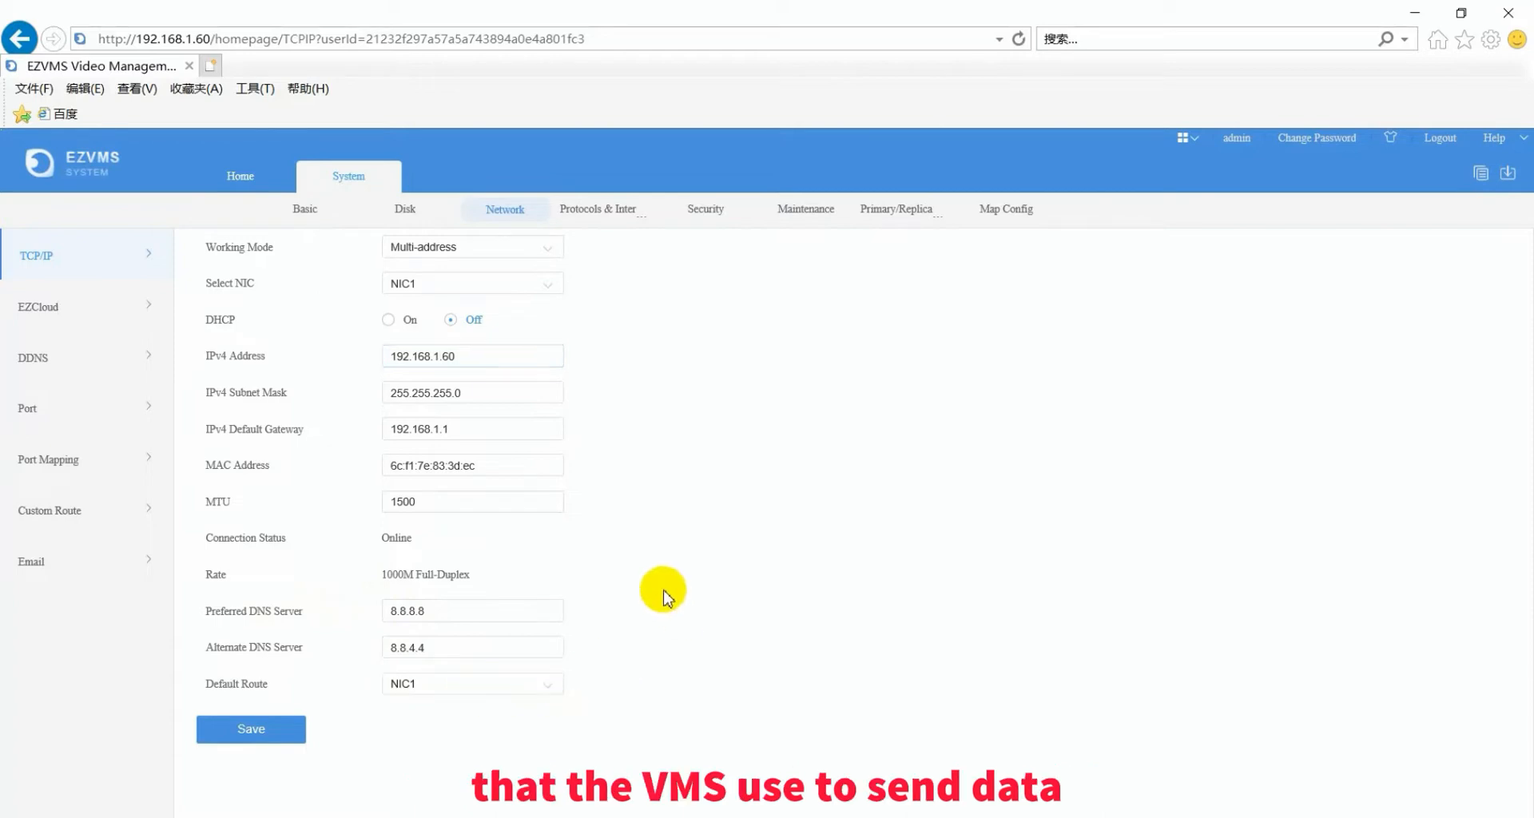
click(67, 316)
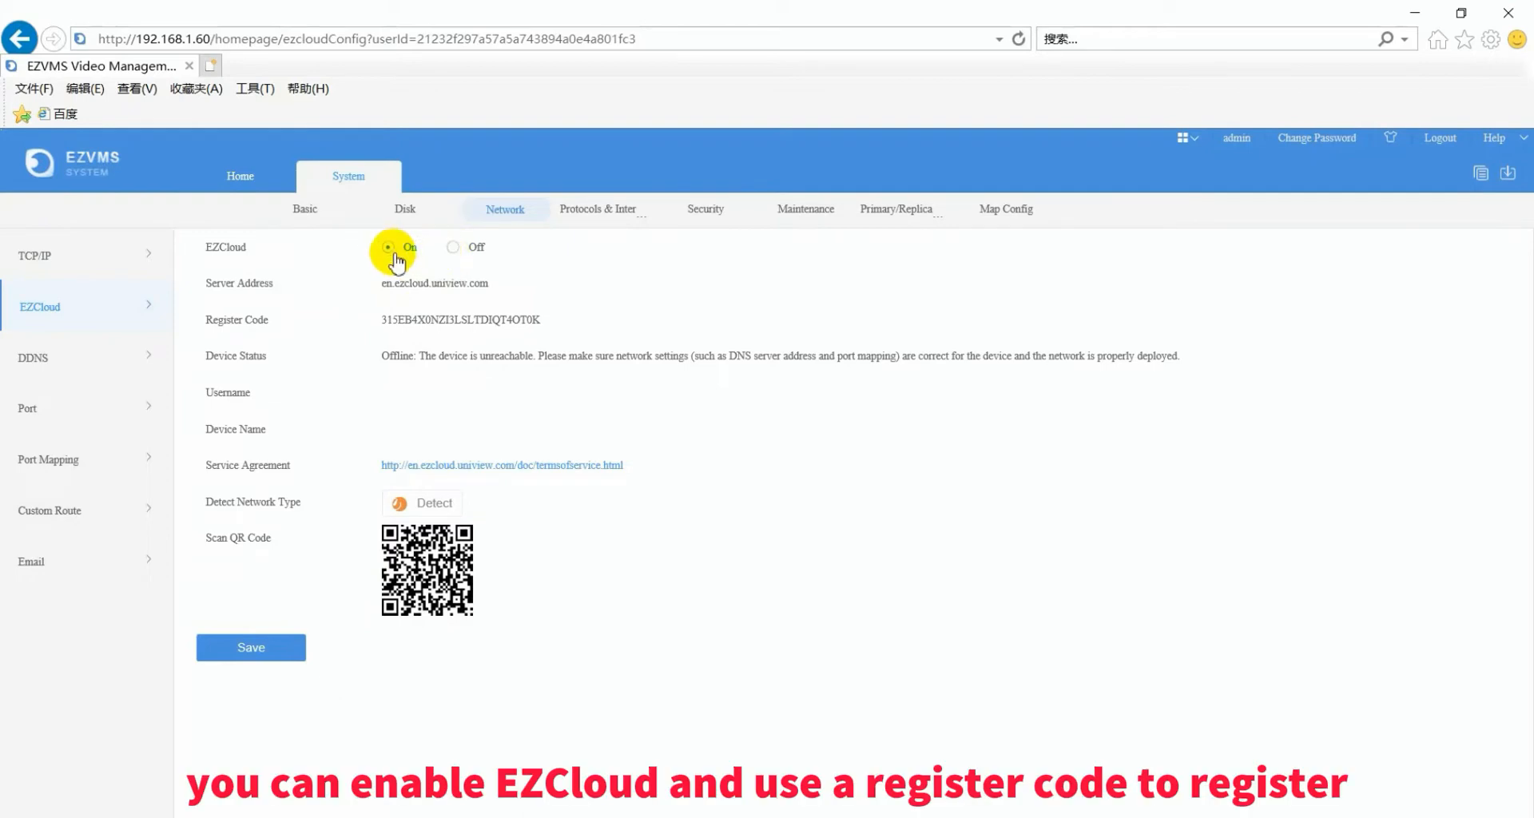
mouse_move(429, 581)
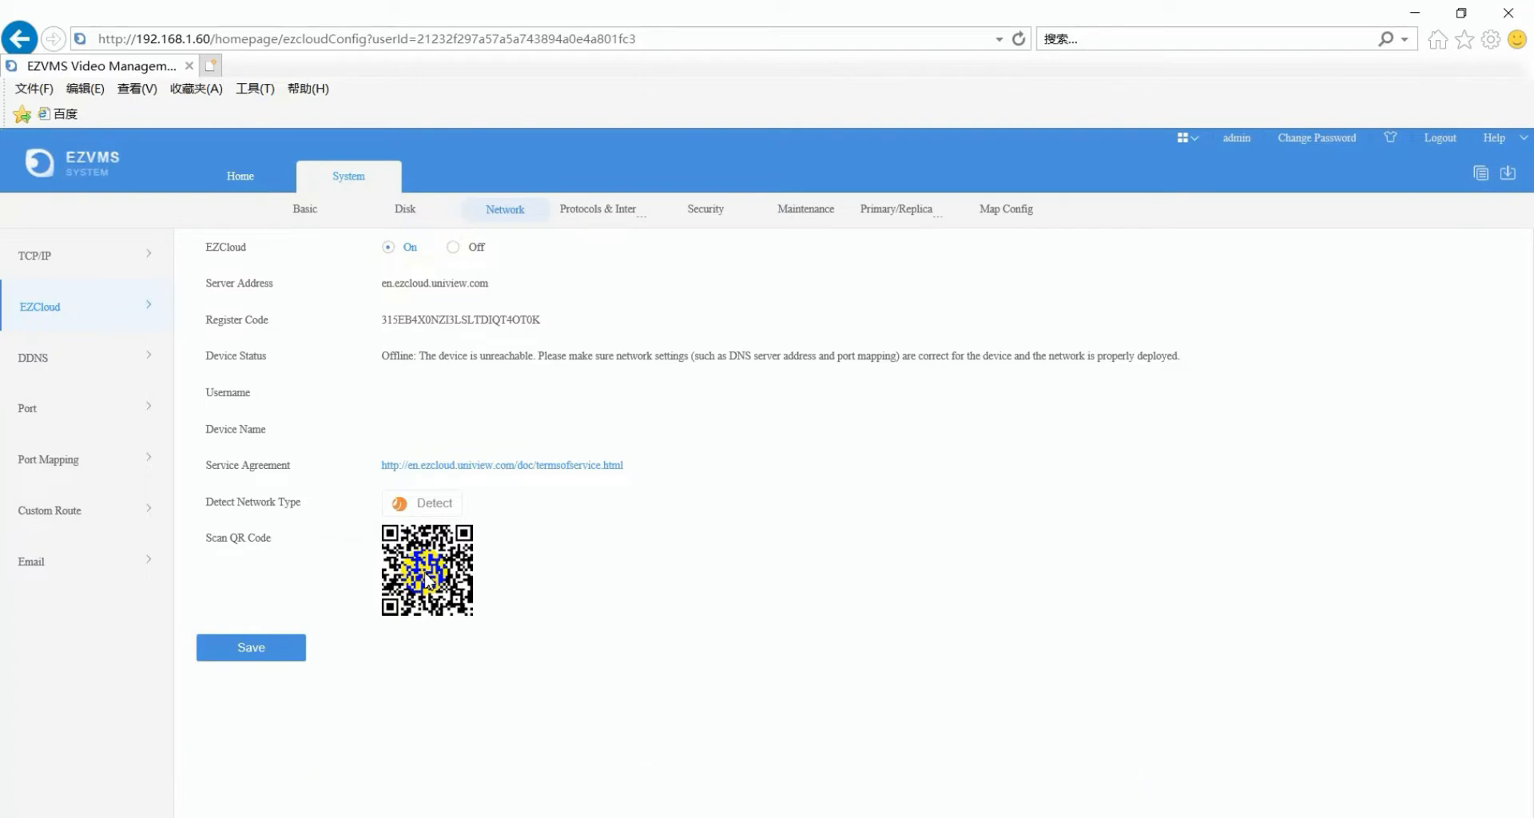
- Show Port Mapping: UPnP type, Auto mapping, five Inactive port entries
click(79, 422)
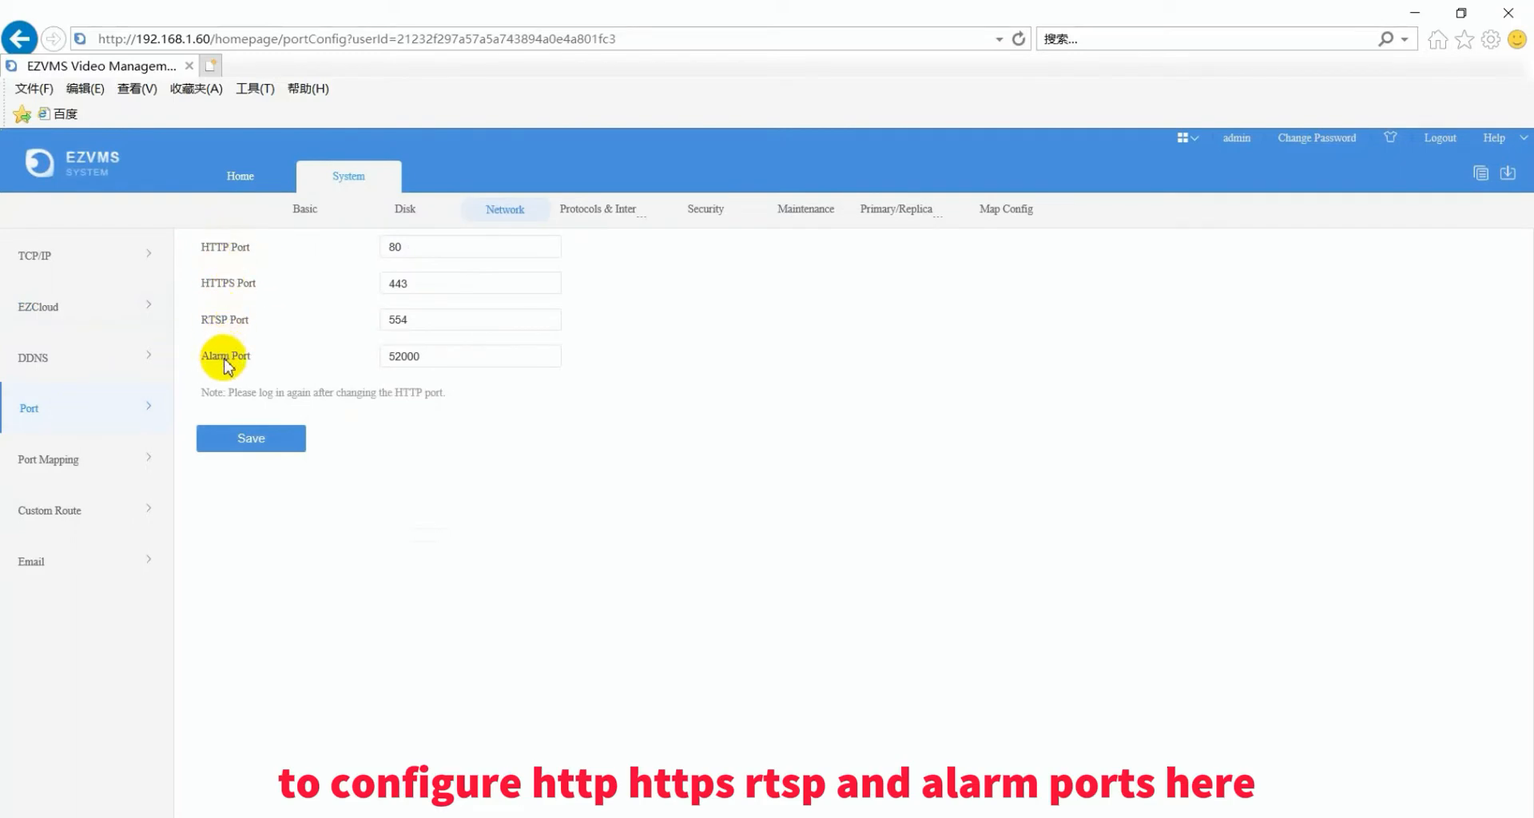
click(107, 462)
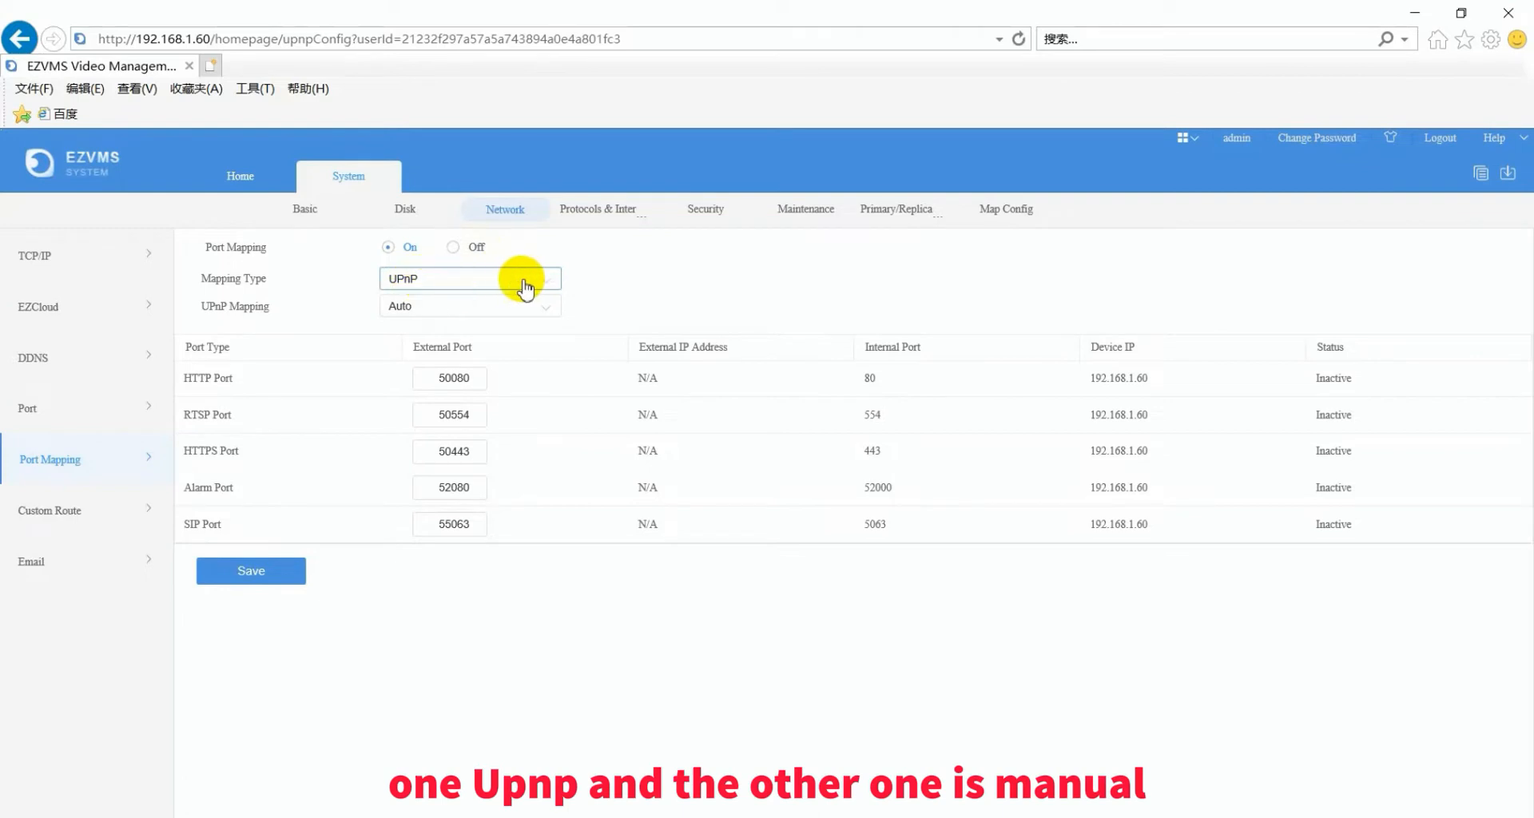
- Set Mapping Type to Manual, exposing external ports 50080, 50554, 50443, 52080 and 55063
click(548, 289)
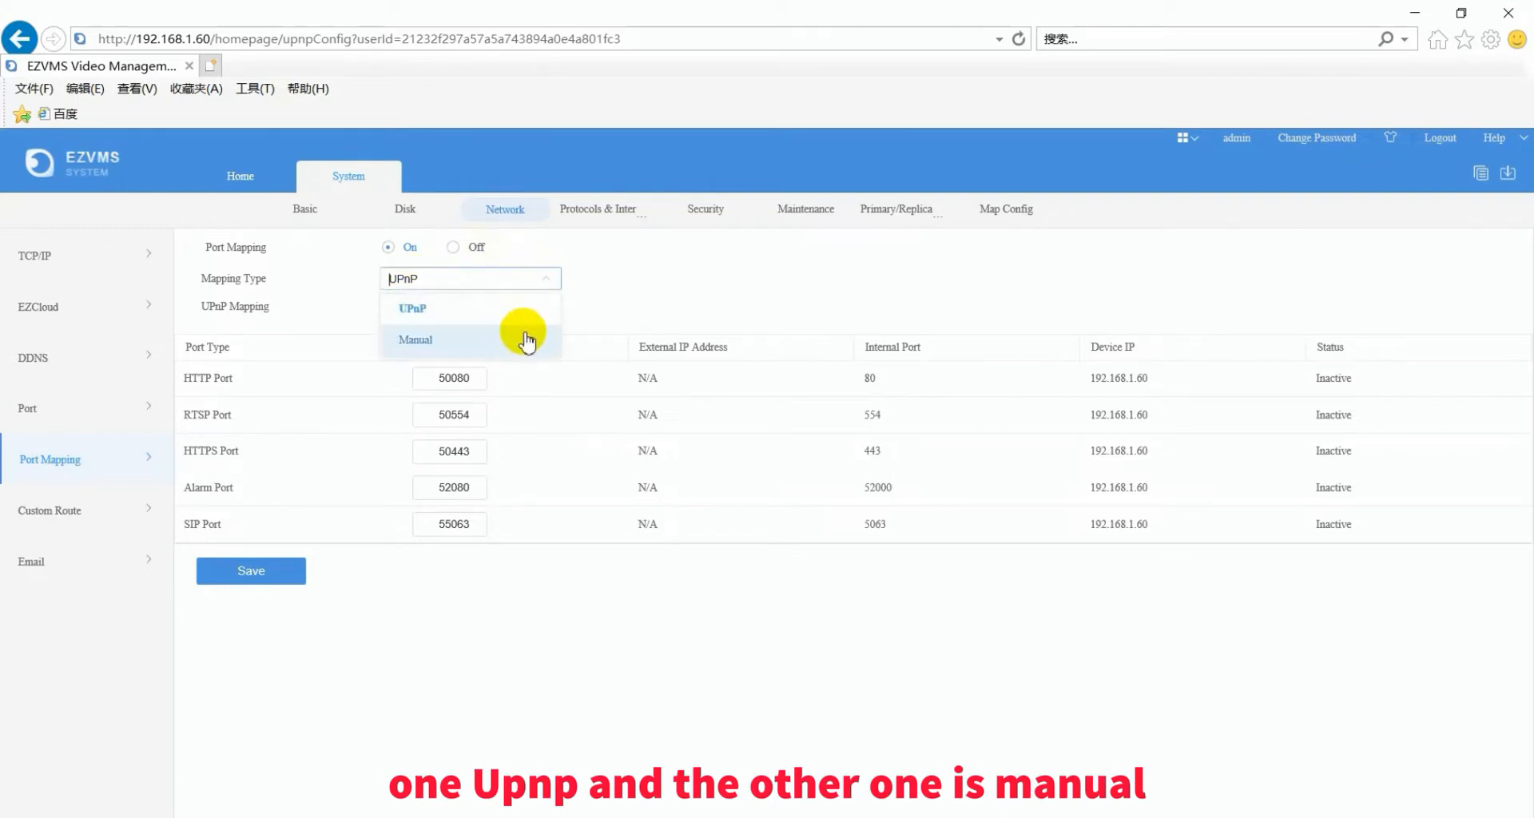
click(567, 289)
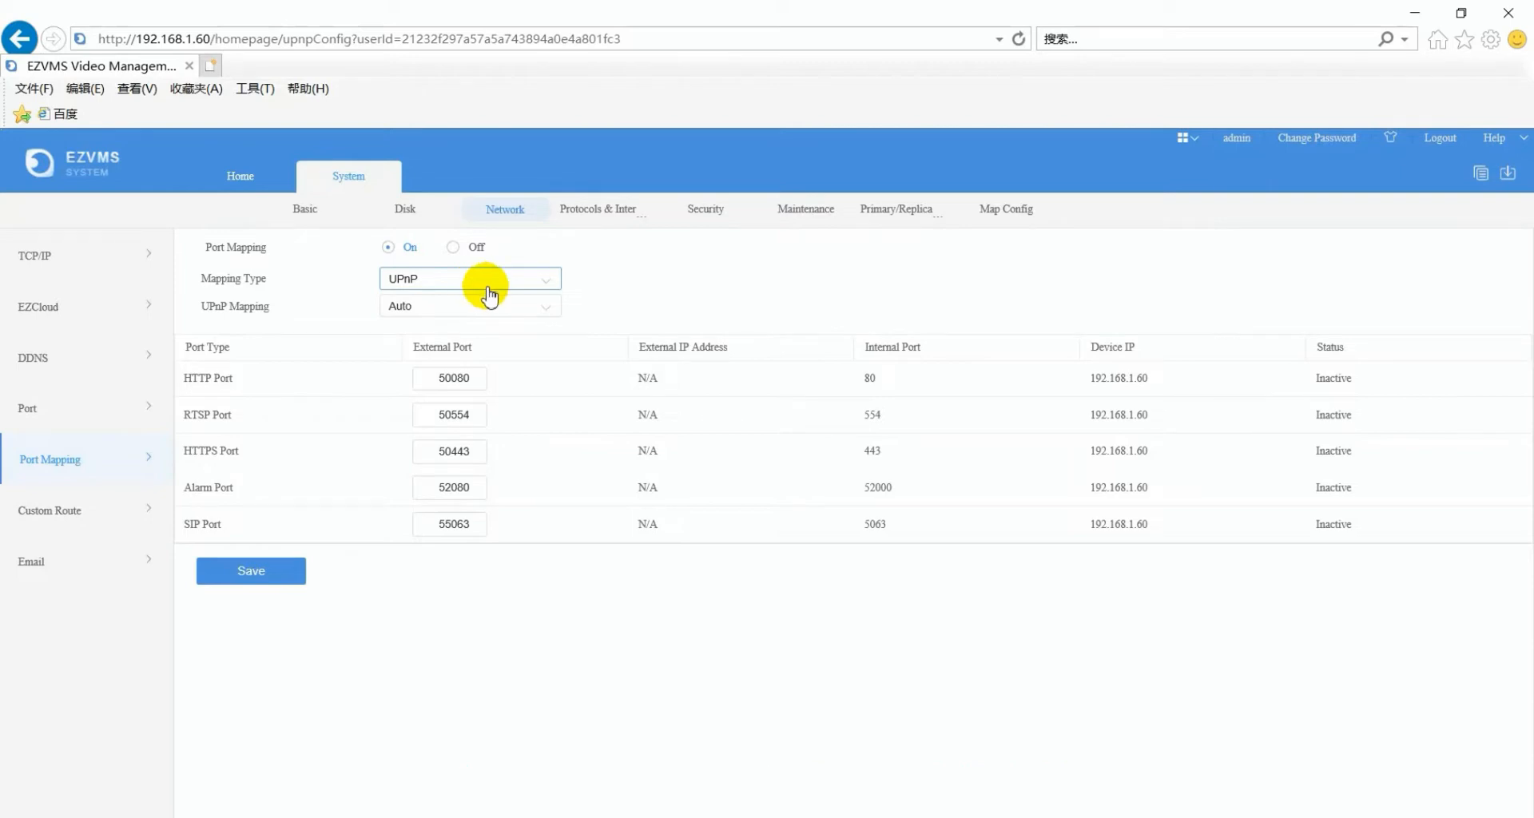
click(539, 280)
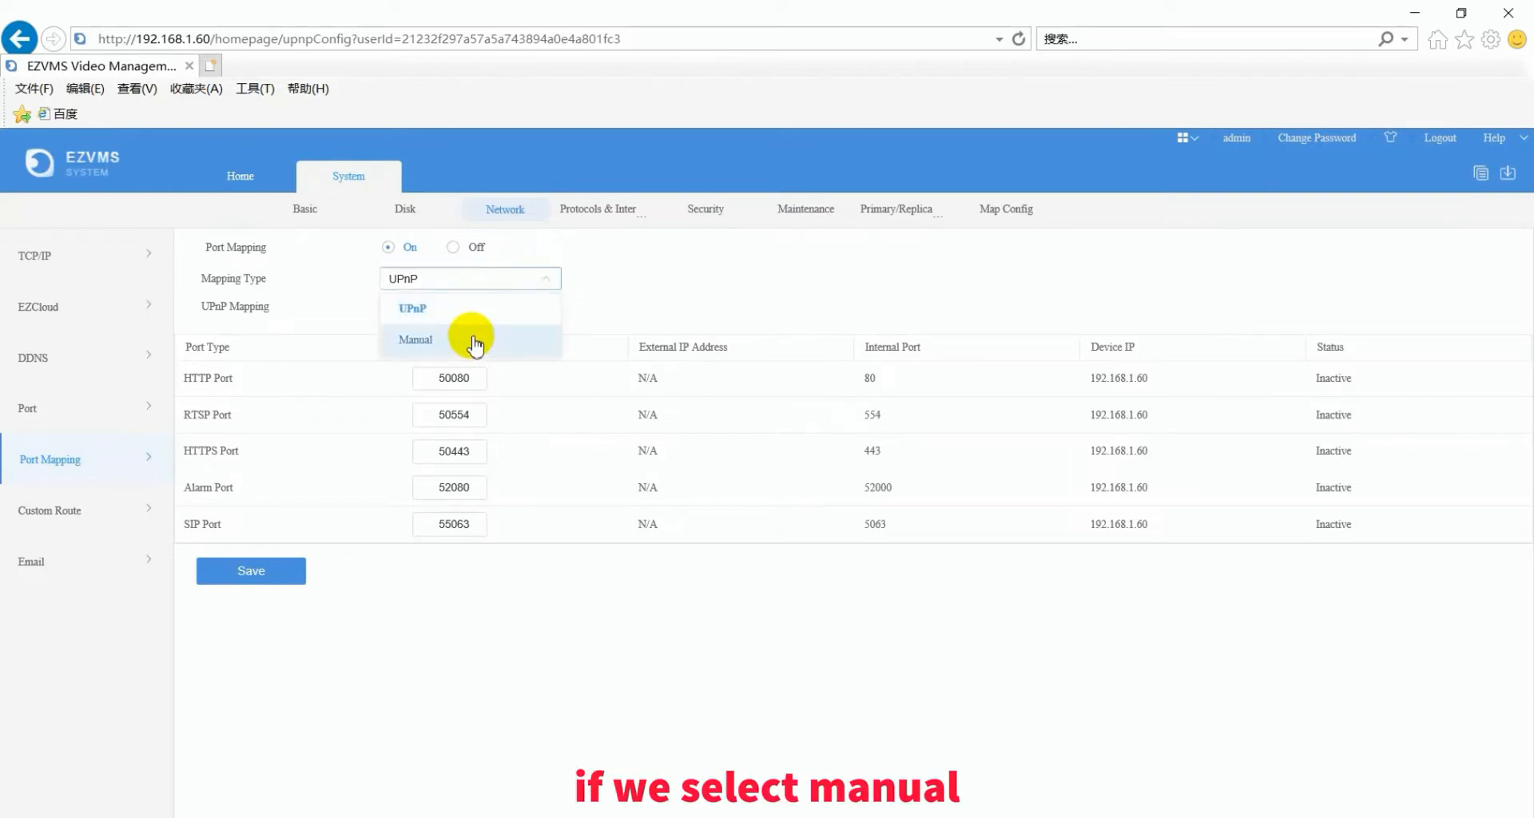
click(474, 343)
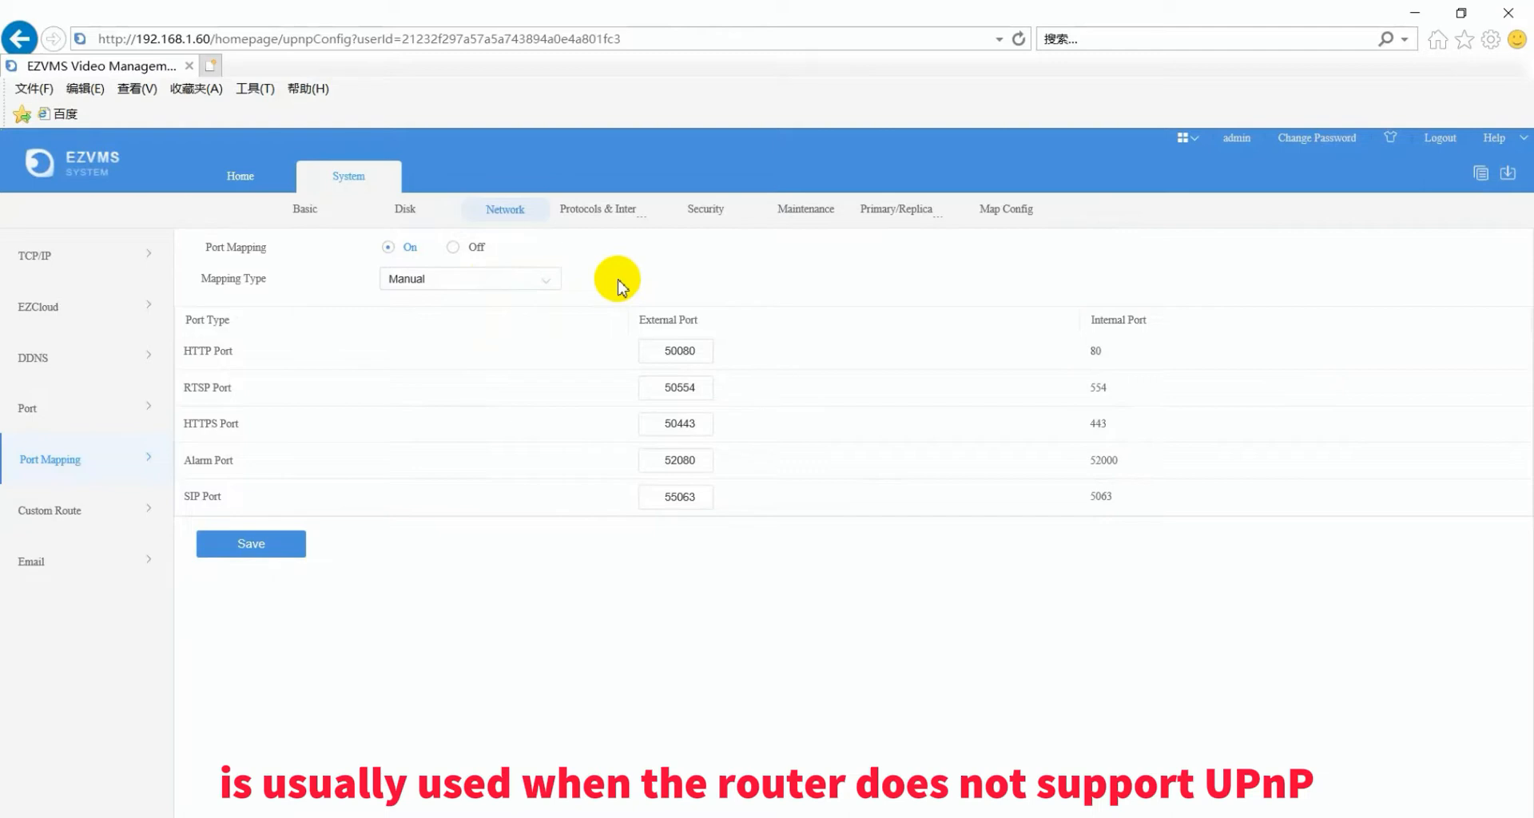
- Move through Email and Protocols & Interconnection to the Security 802.1x page for NIC1
click(50, 563)
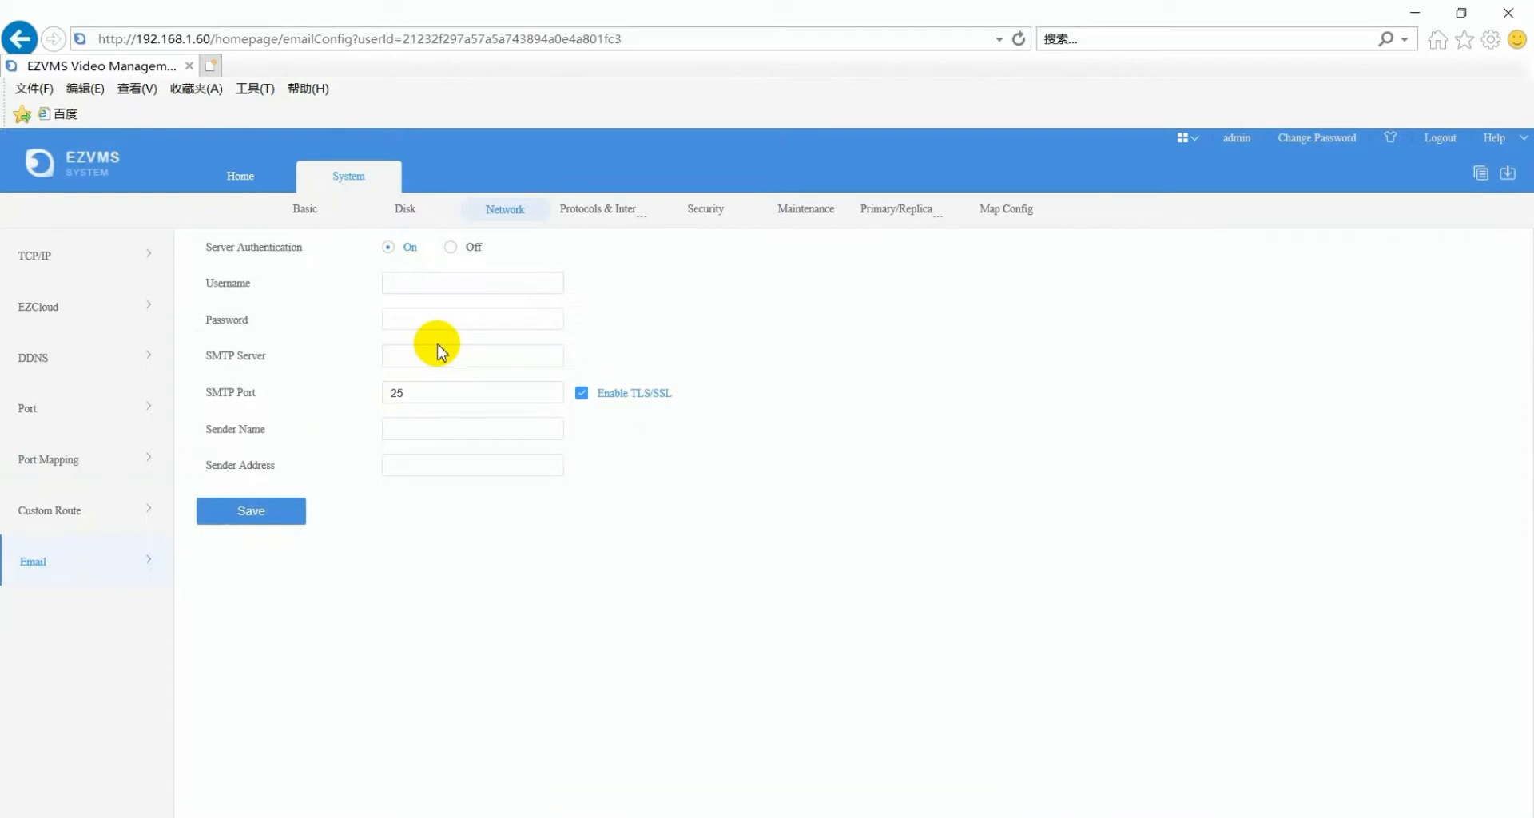
click(577, 213)
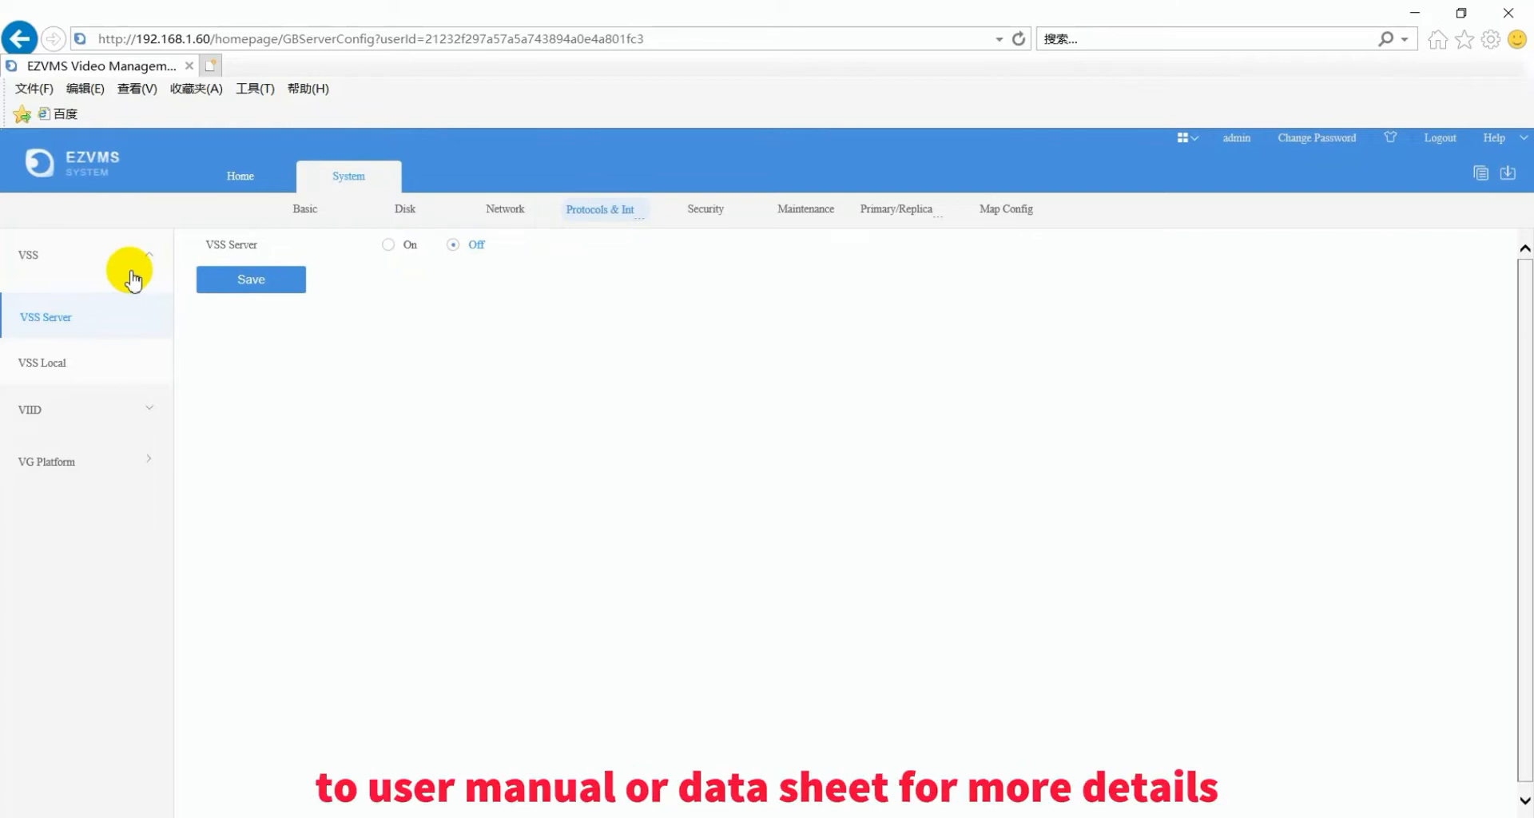
click(712, 214)
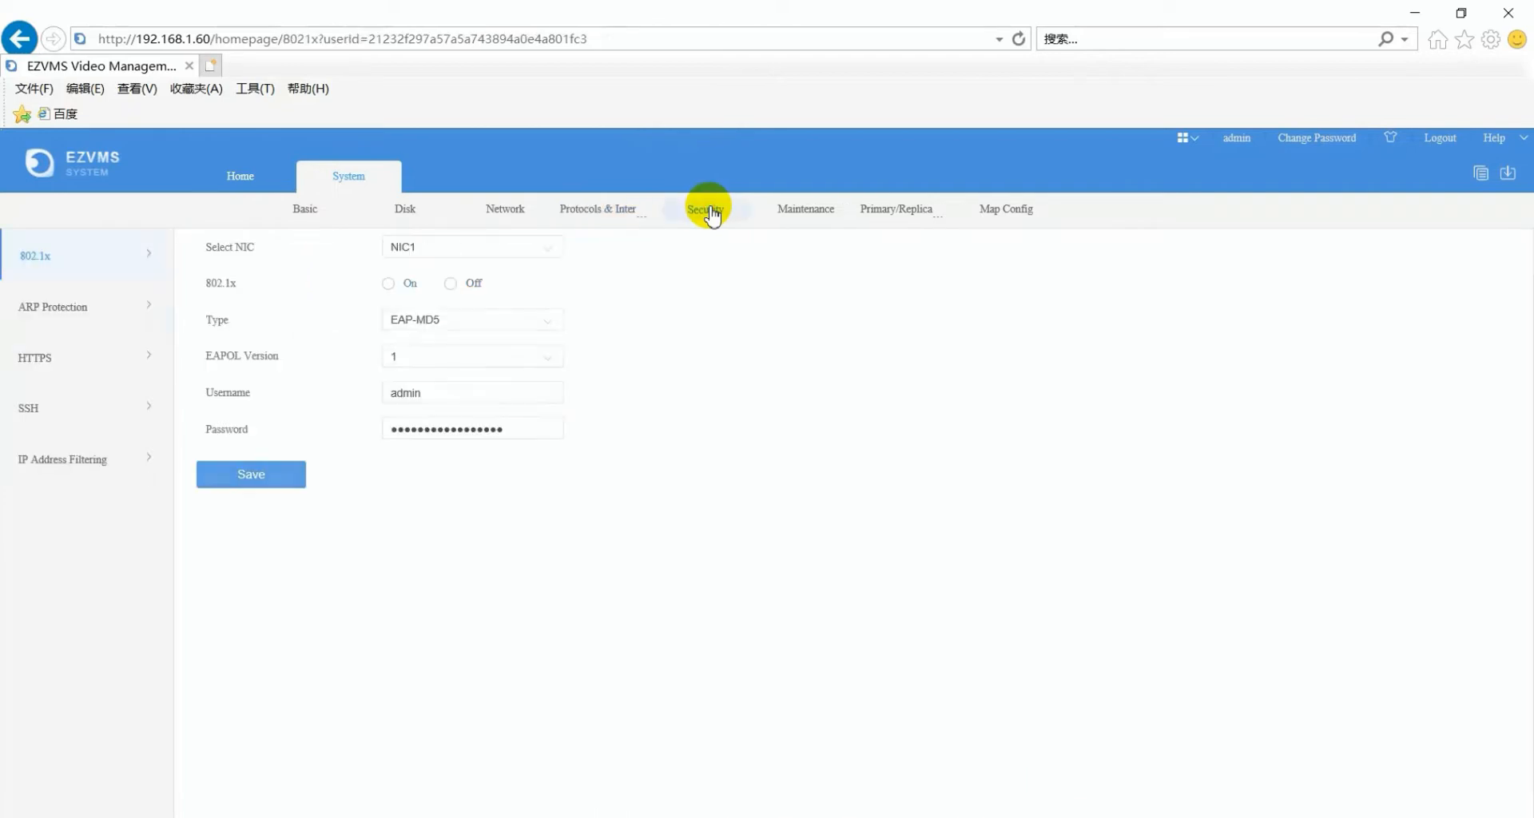
- Turn ARP Protection on with gateway MAC 6c:f1:7e:83:3d:ec, then view HTTPS settings
click(138, 320)
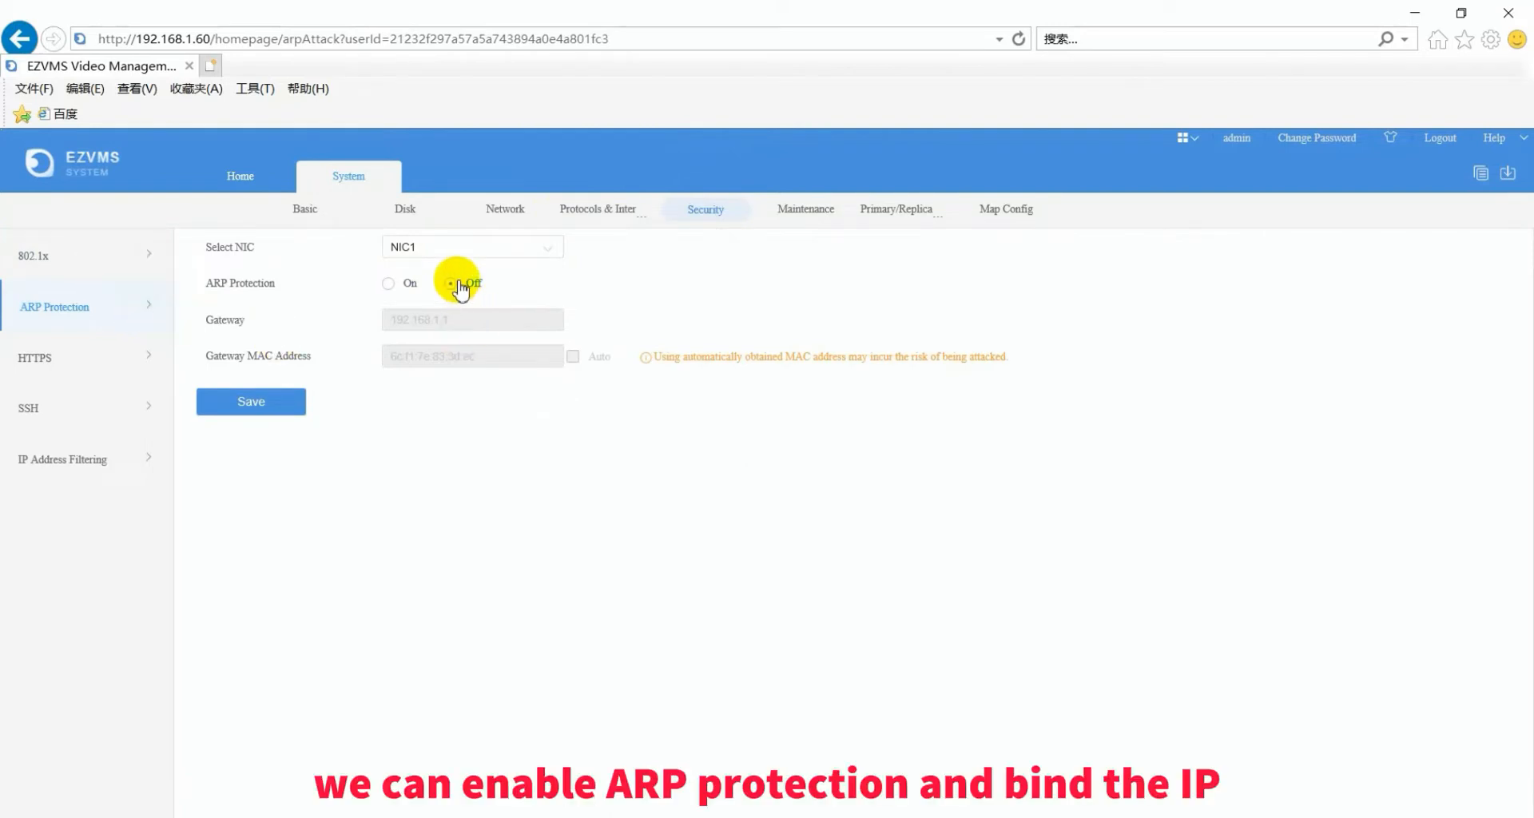
click(389, 284)
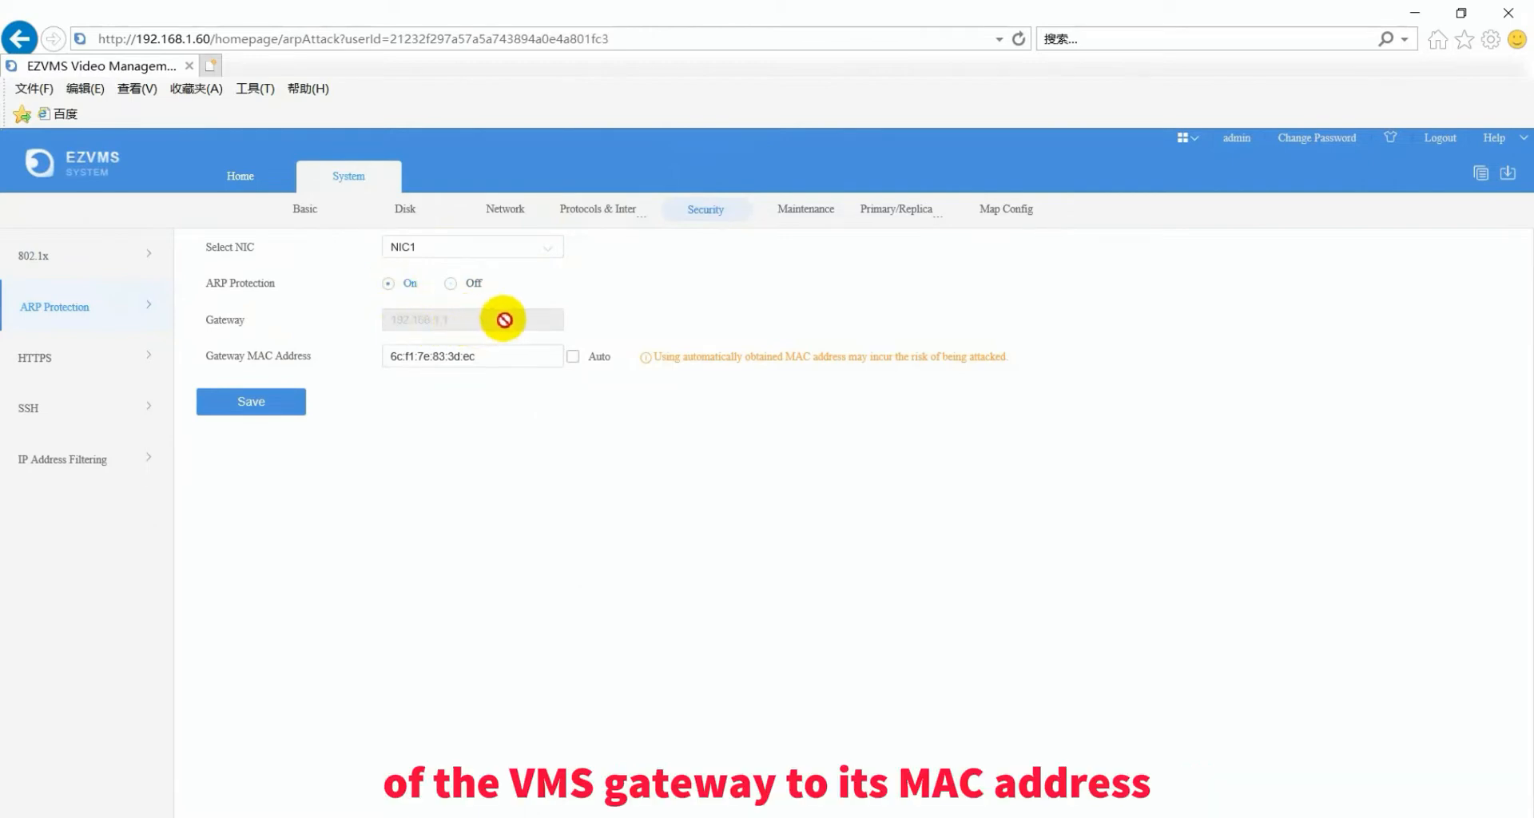
click(497, 358)
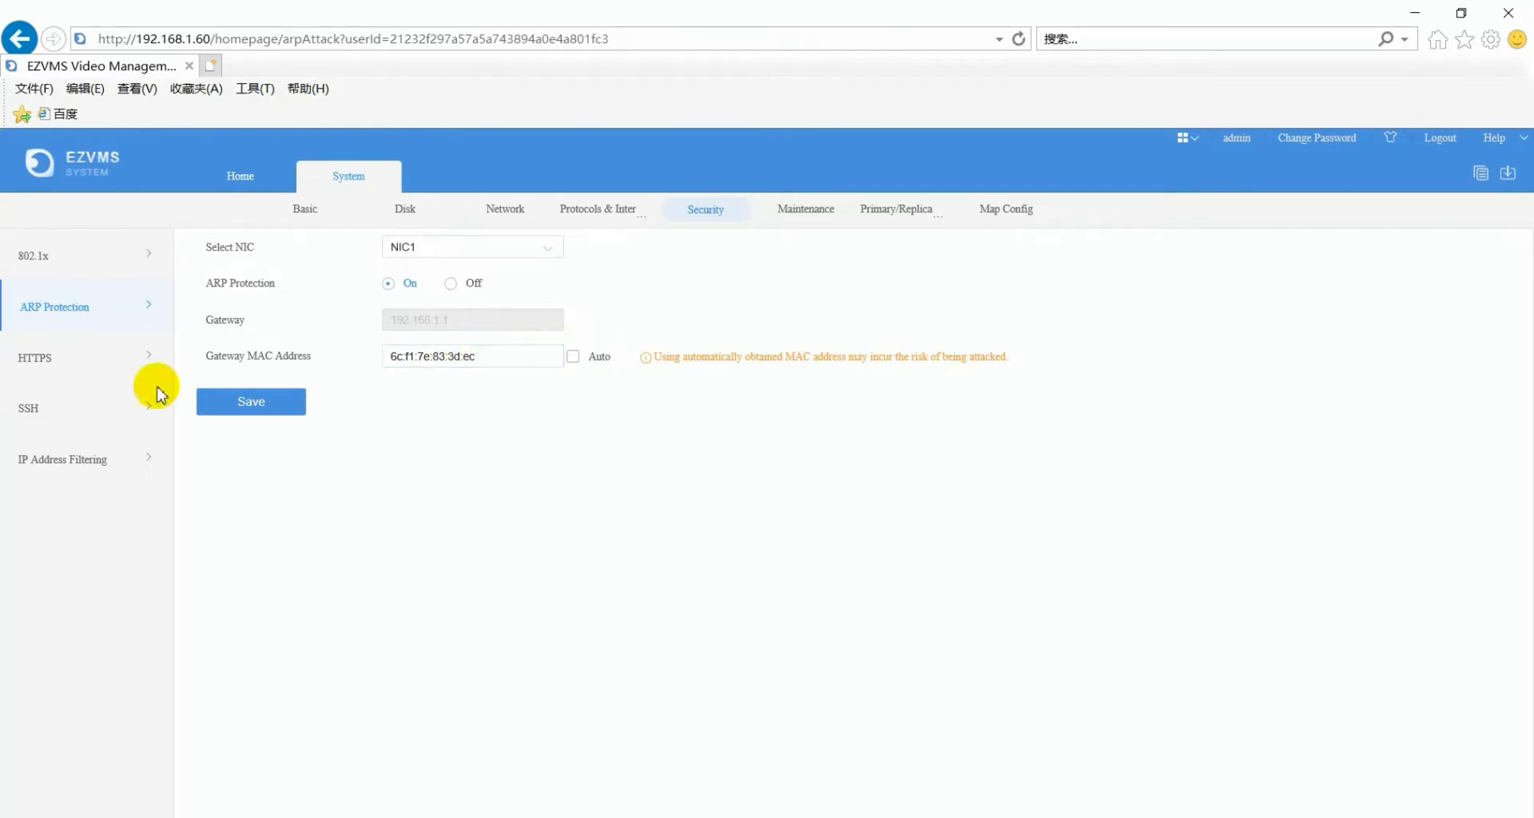
click(66, 362)
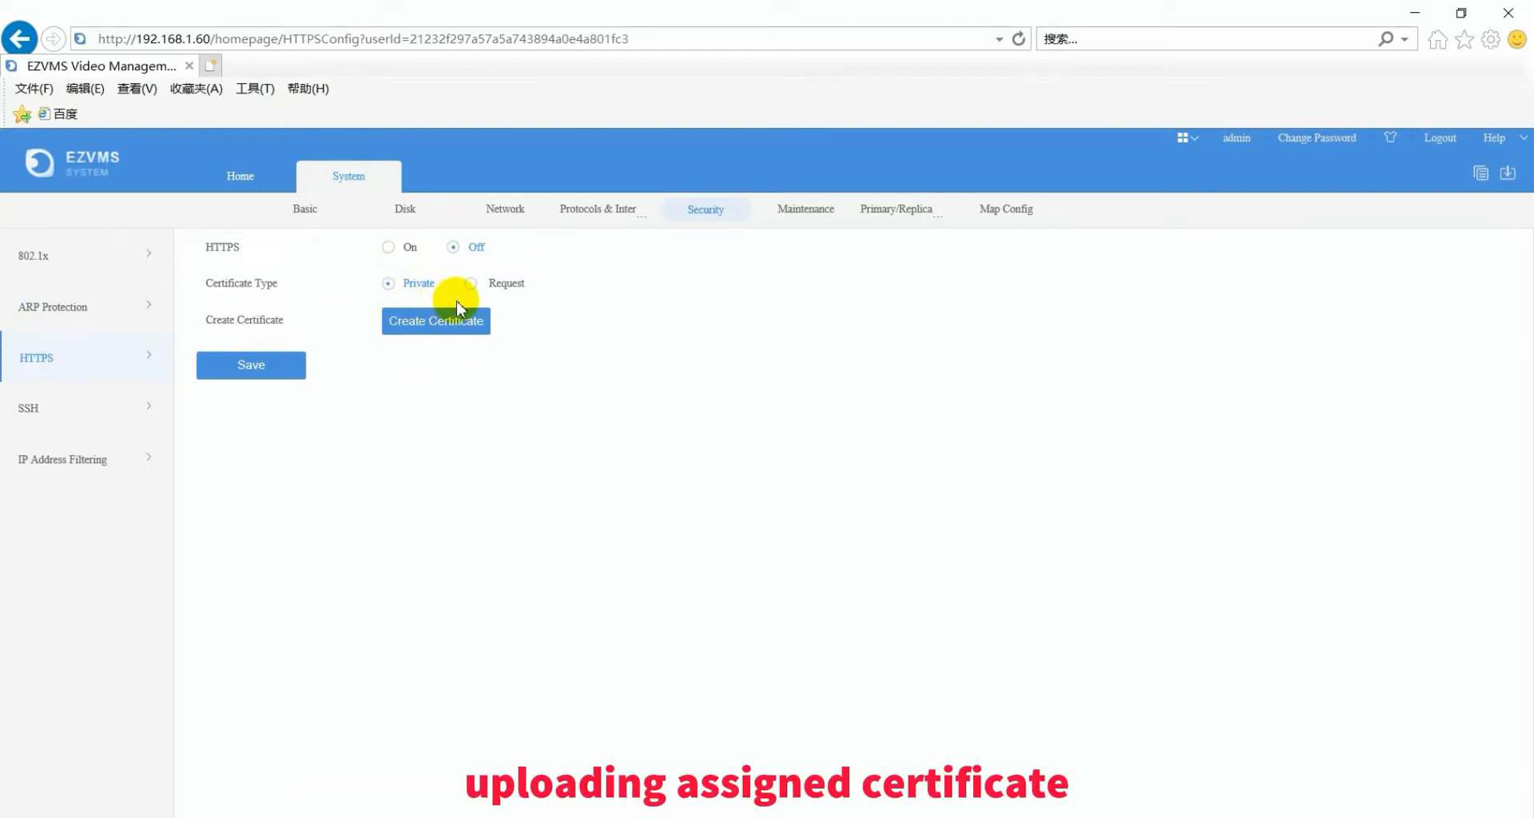
- Review IP Address Filtering, then show Primary/Replica Switch with the server as Primary
click(71, 462)
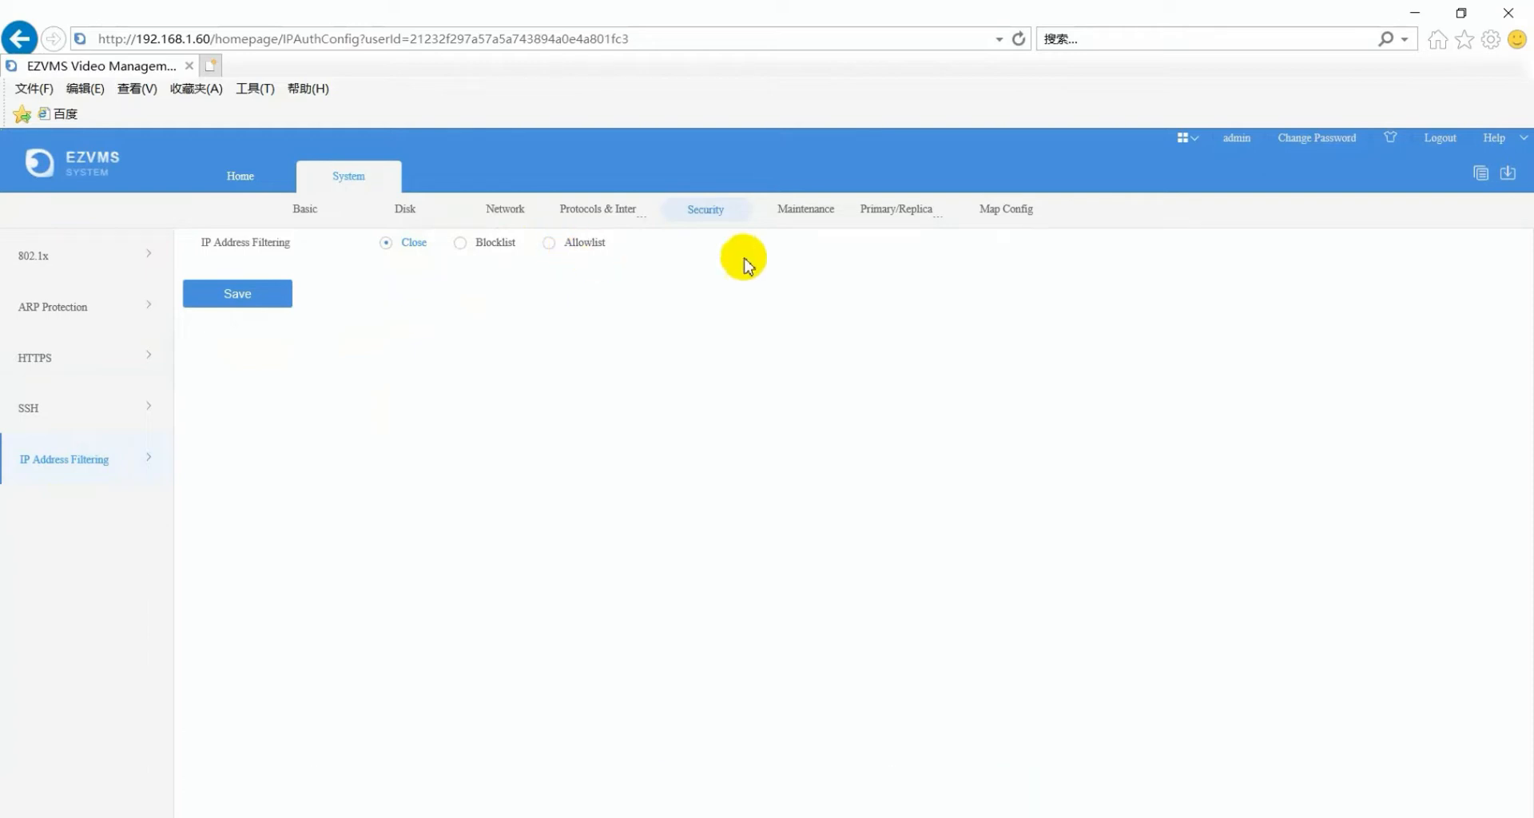
click(891, 217)
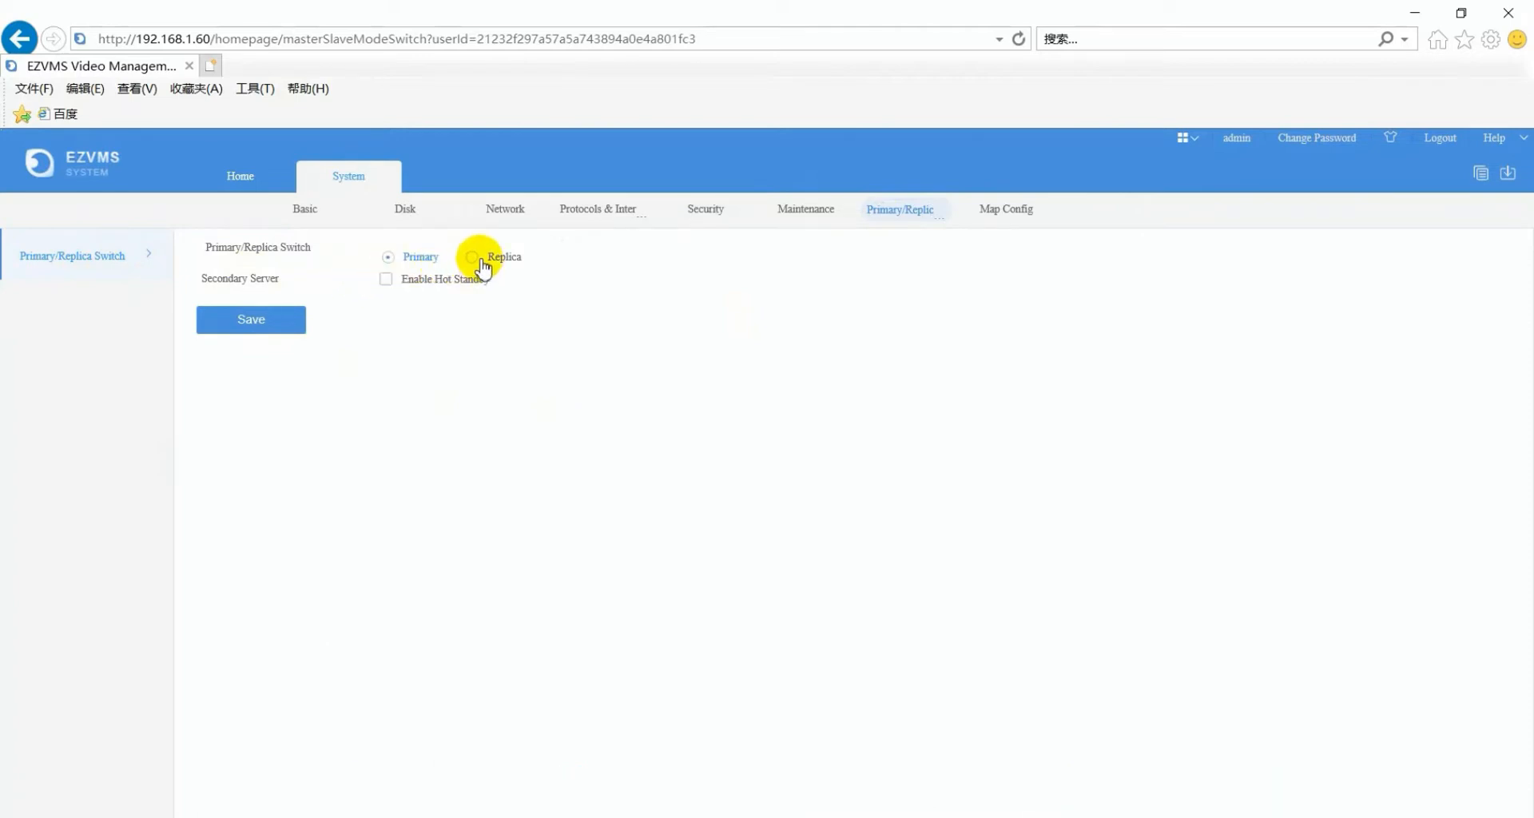
- Leave Hot Standby disabled and make this server a Replica with primary IP 0.0.0.0
click(388, 281)
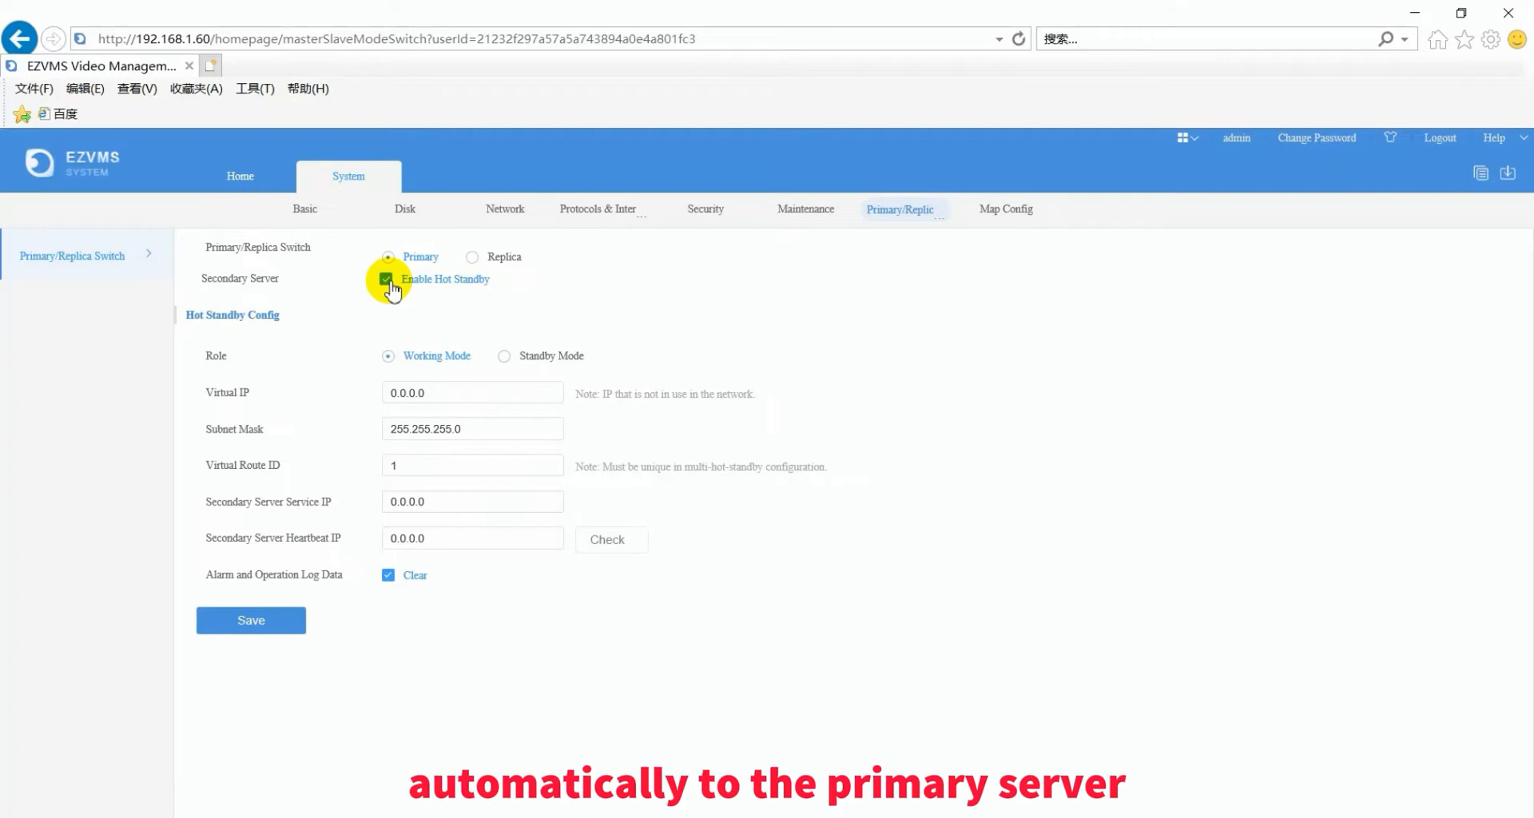
click(386, 279)
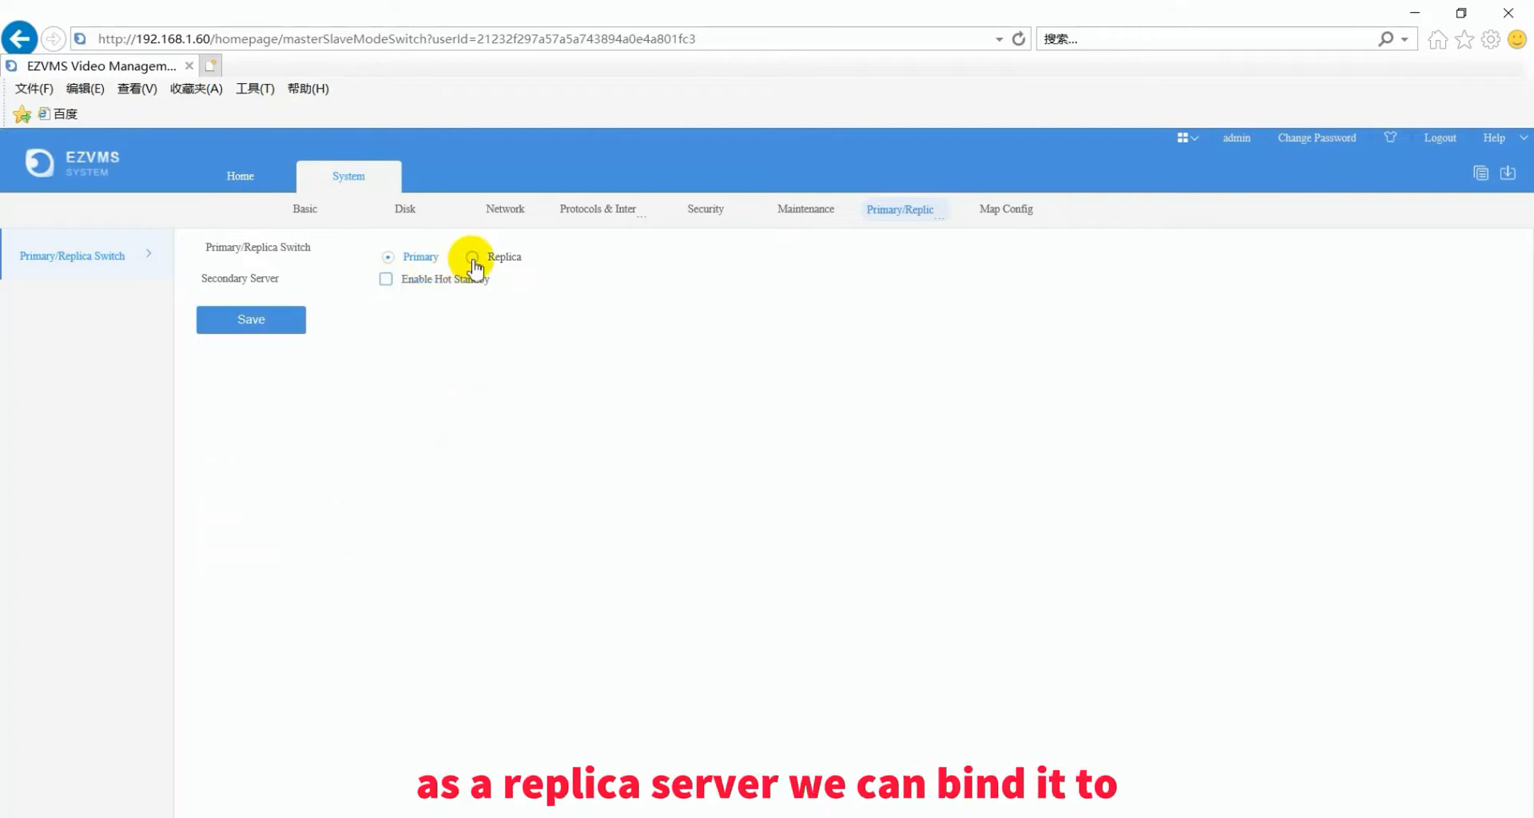
click(472, 257)
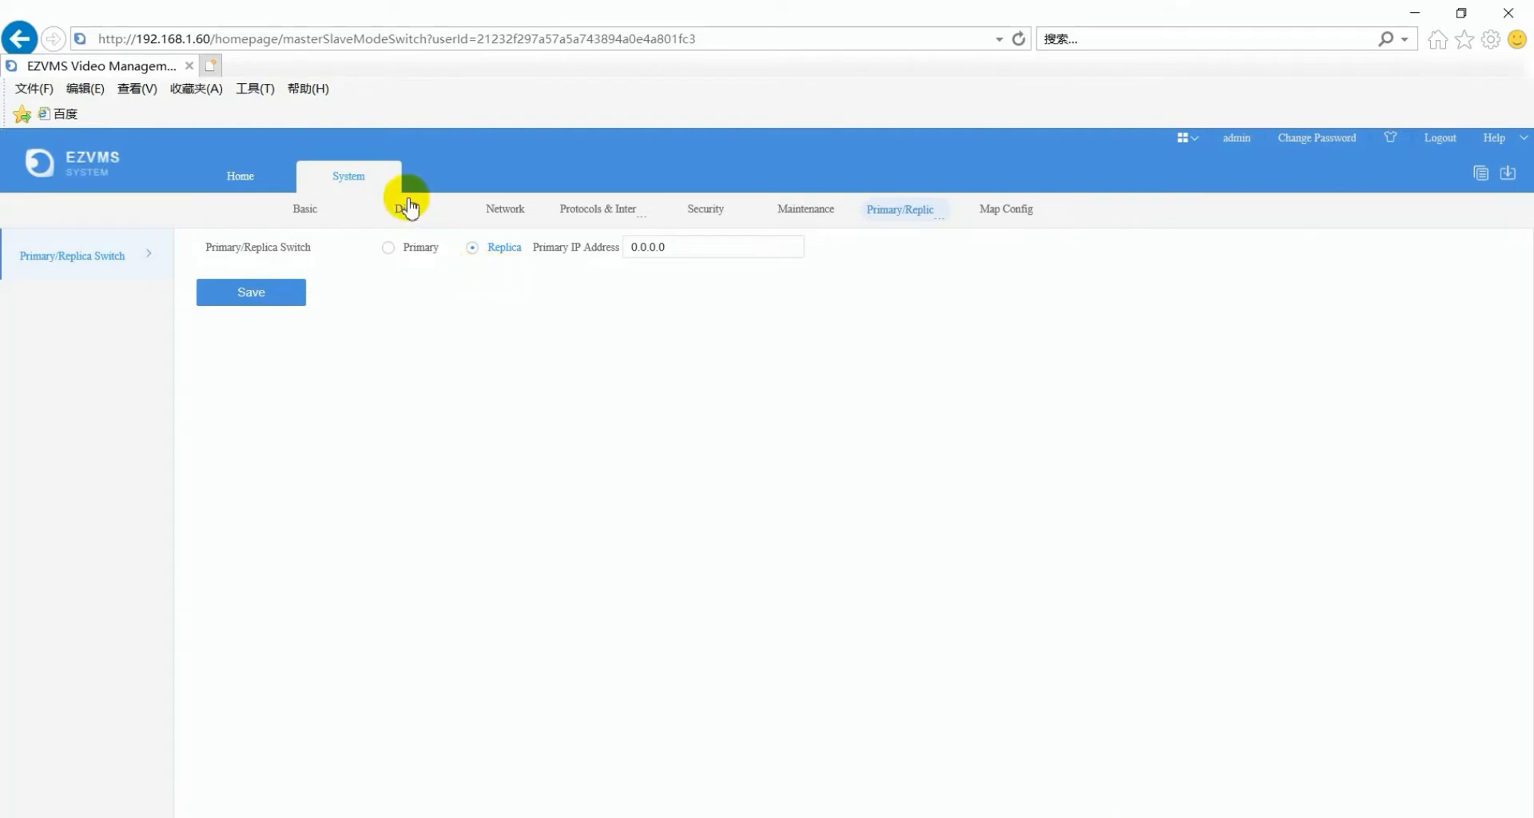
click(385, 179)
- From the Home page, open Recording Backup's empty Auto Backup task list
click(383, 179)
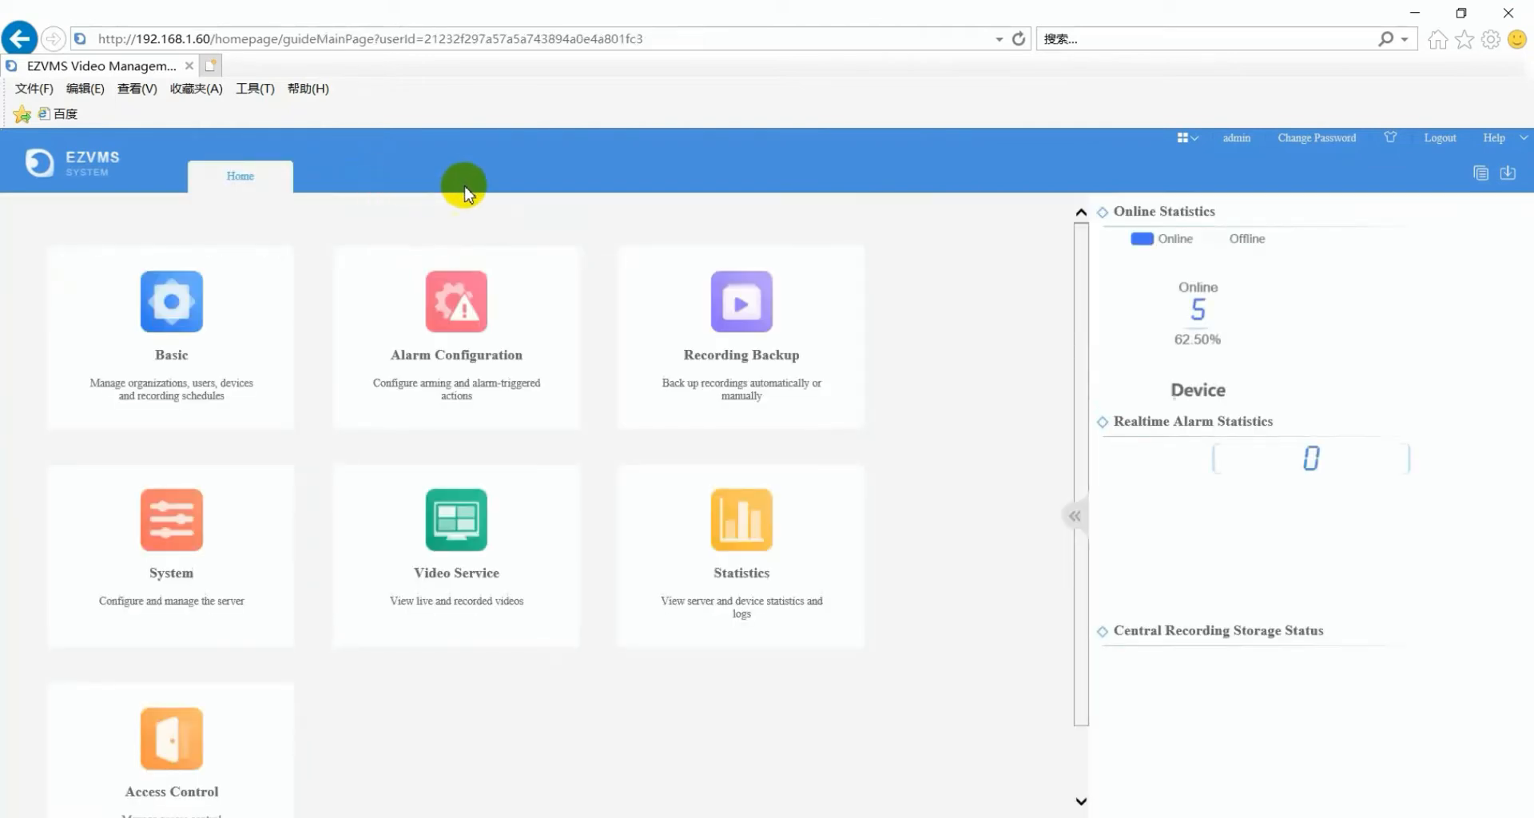
mouse_move(739, 327)
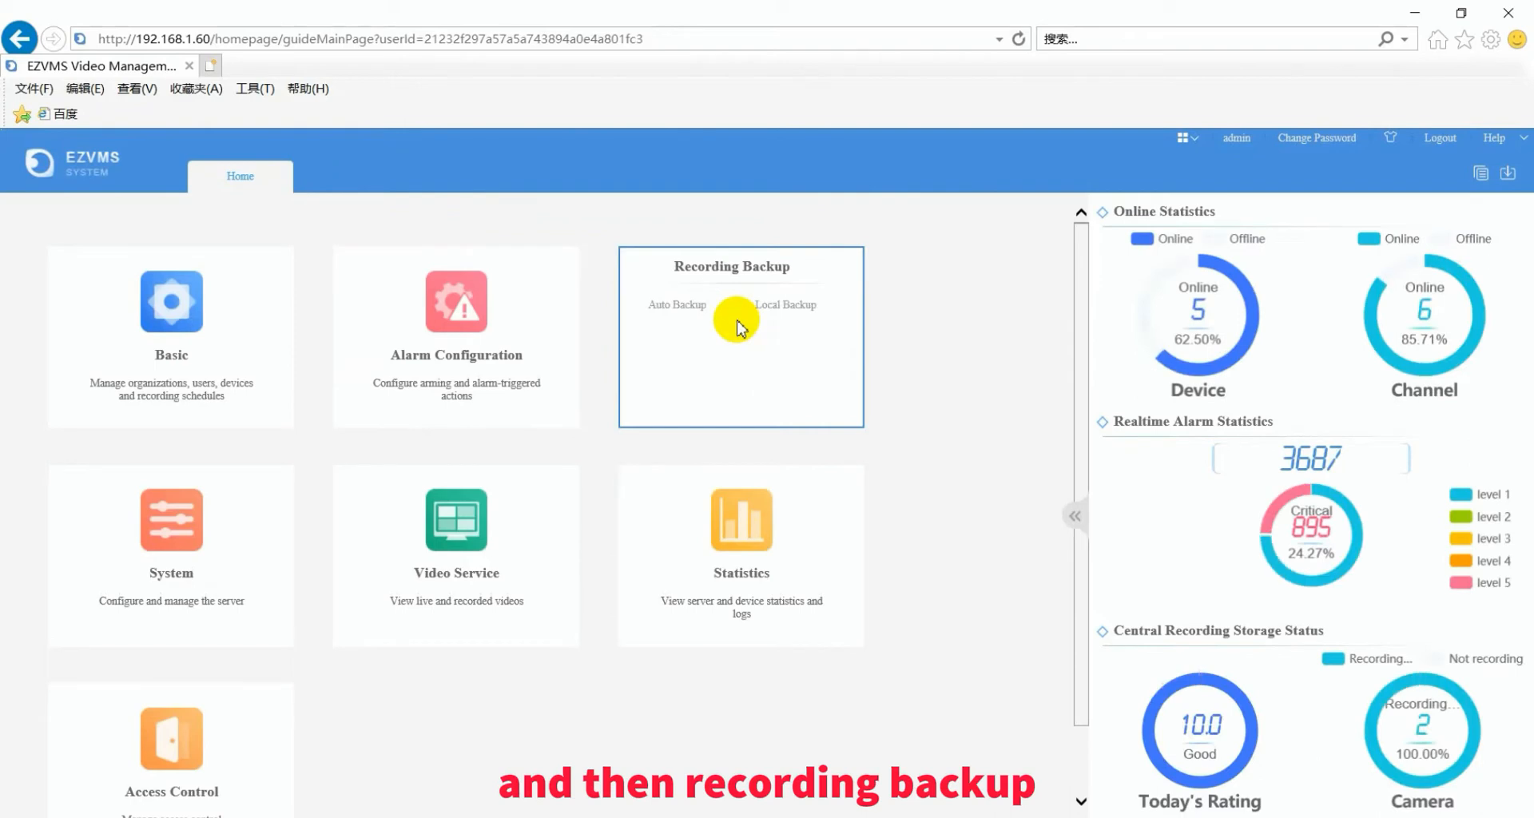
click(693, 310)
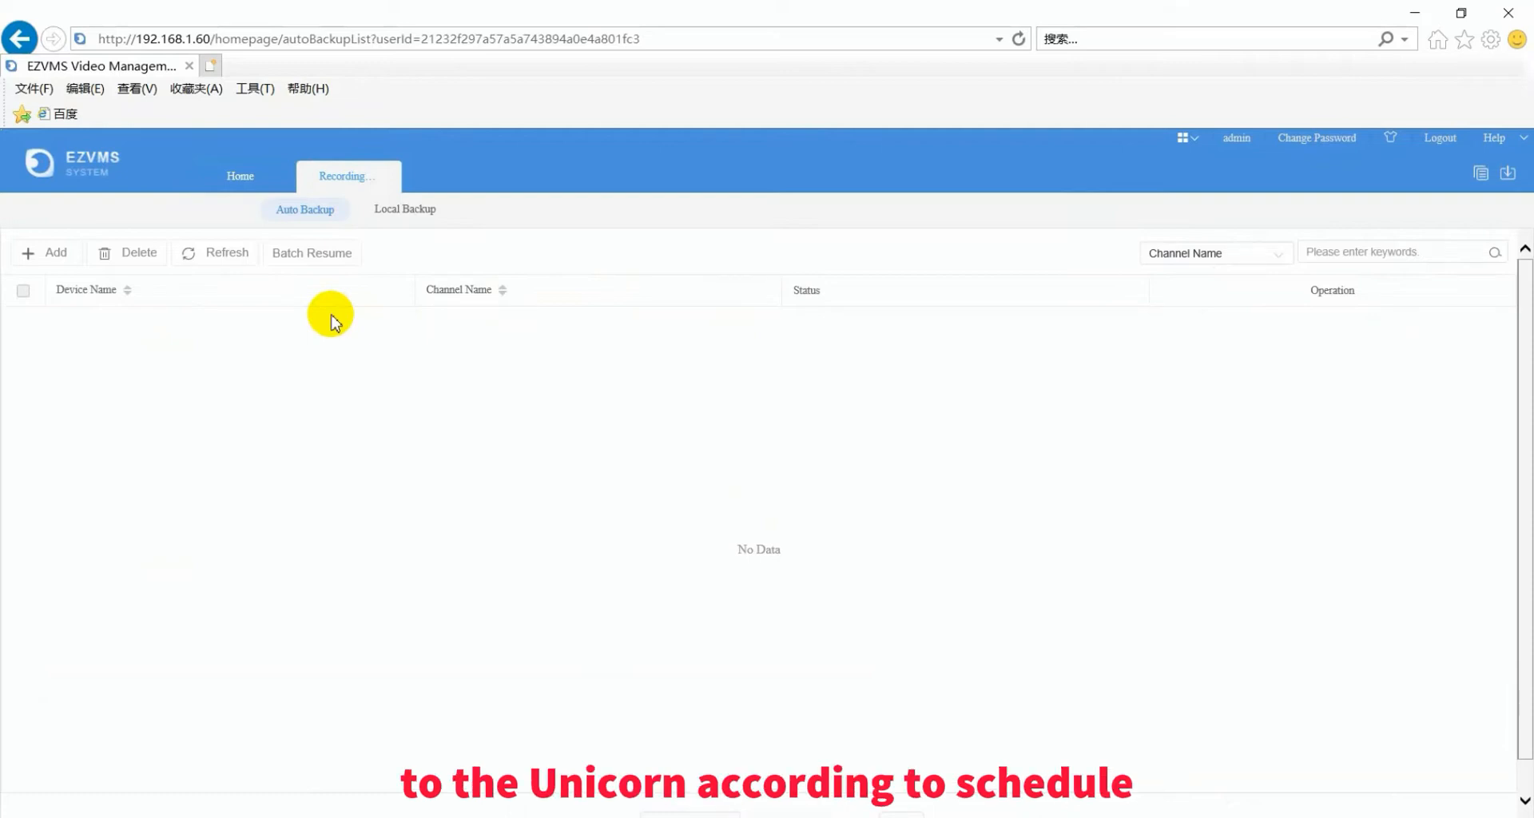
- Open Add Auto Backup, defaulting to 1x speed, 1 day ago and Full-frame
click(54, 256)
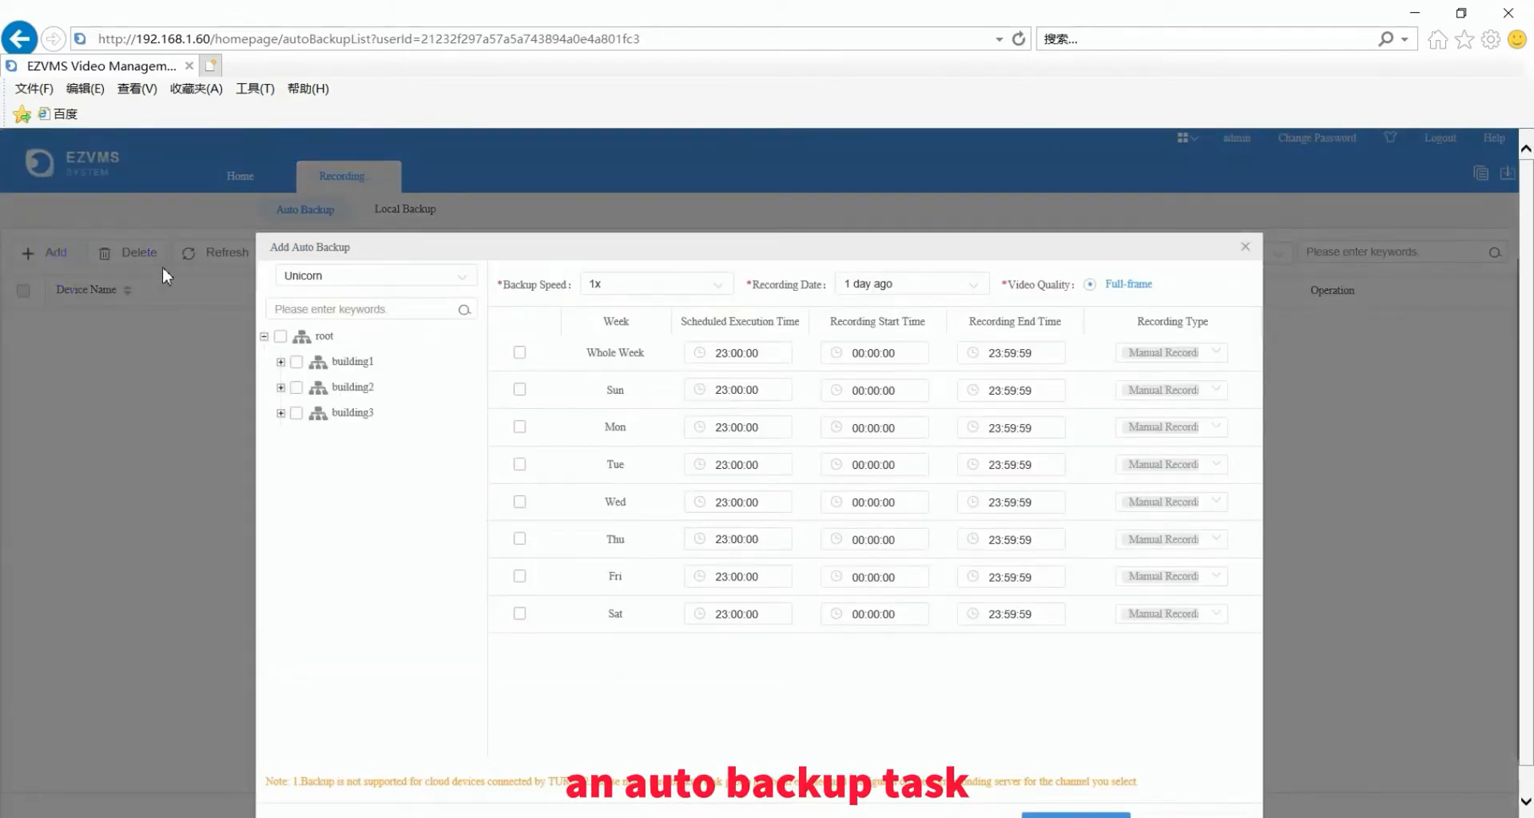
- Keep Unicorn as backup server and tick both channels of 192.168.1.149 under building3
click(461, 278)
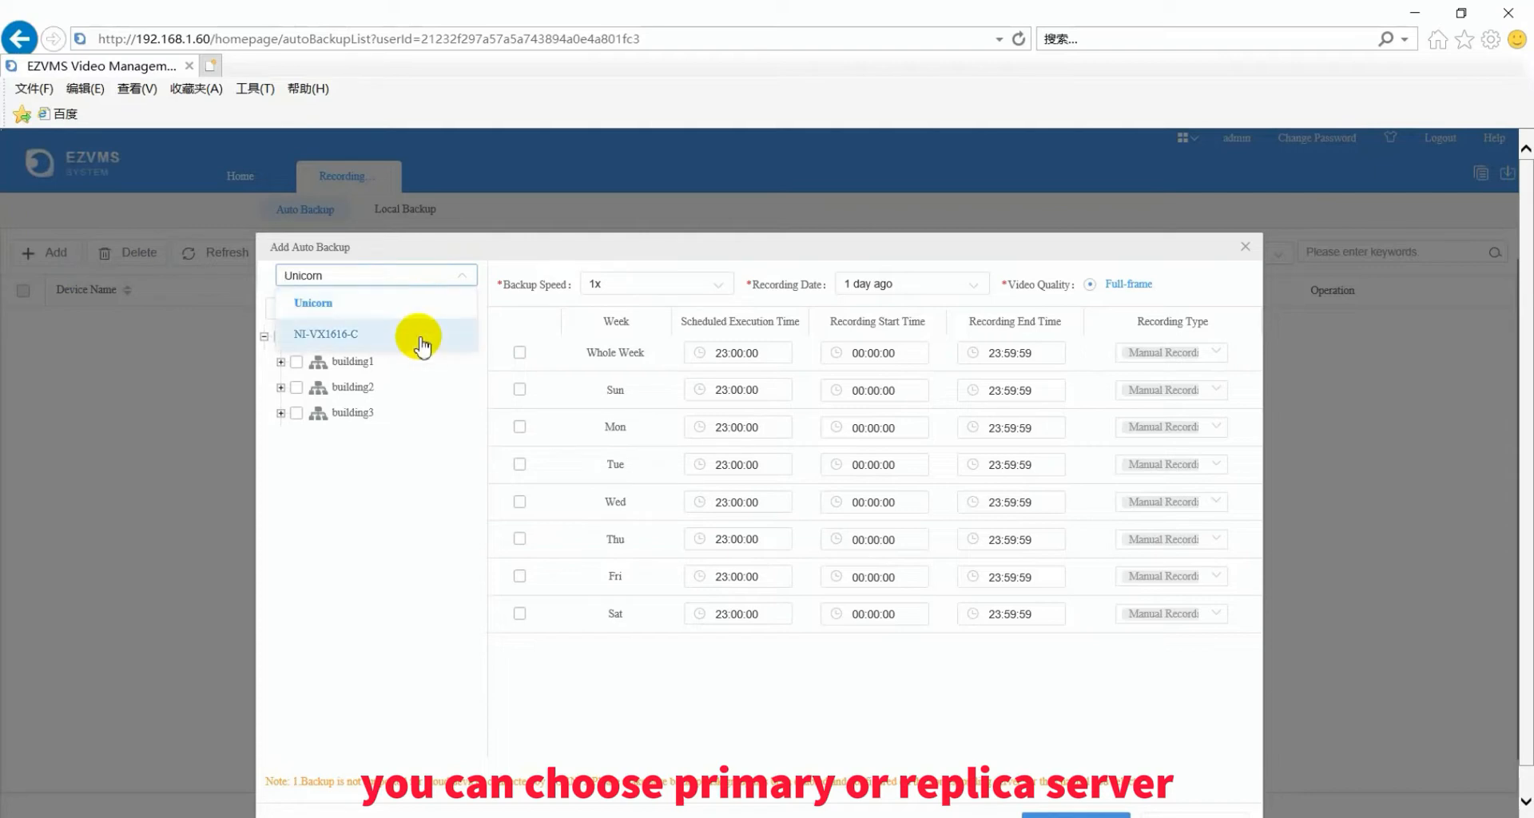
click(438, 445)
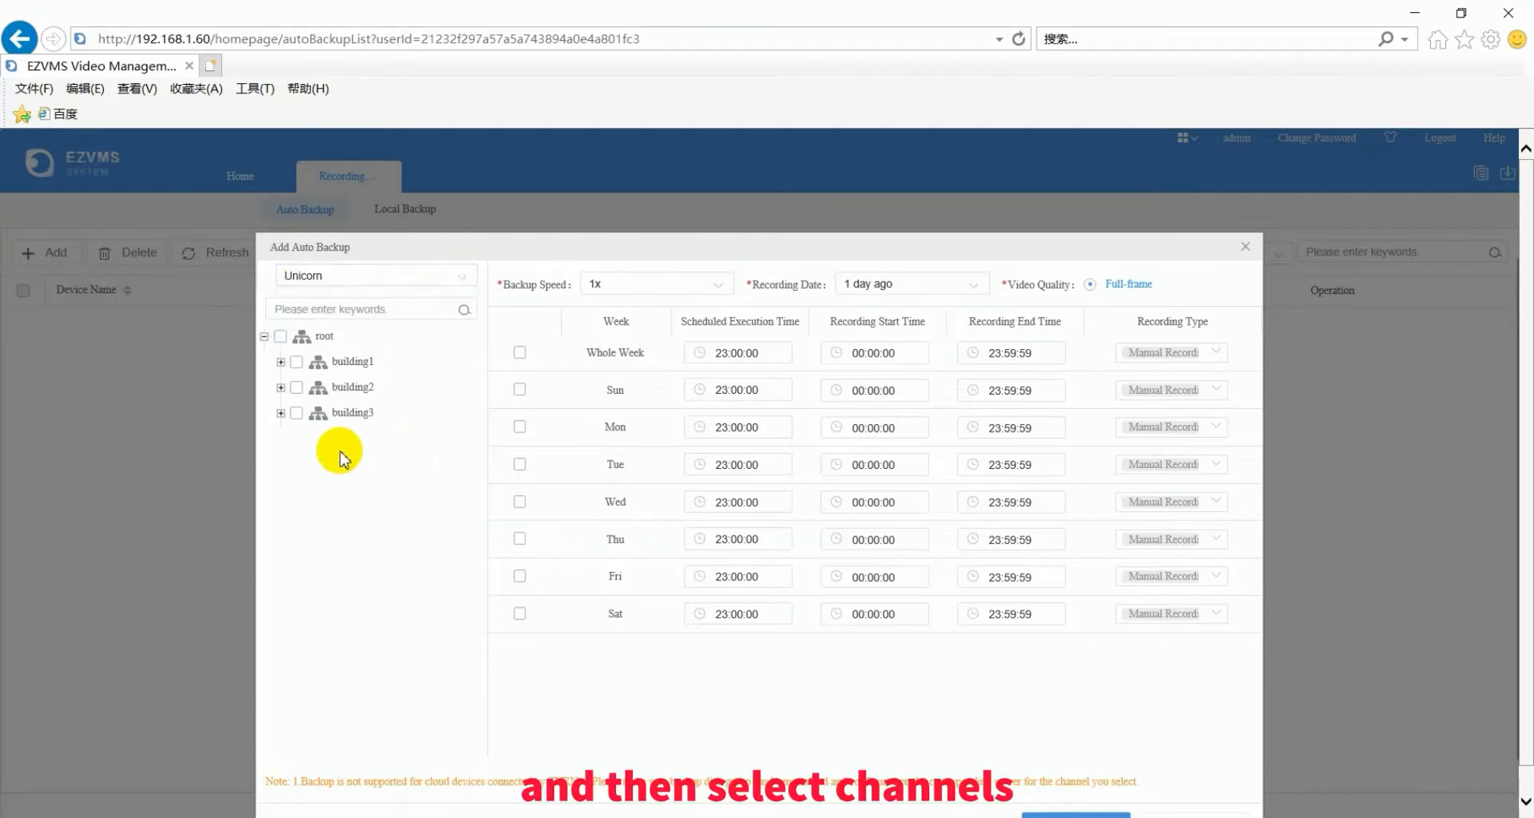
click(281, 414)
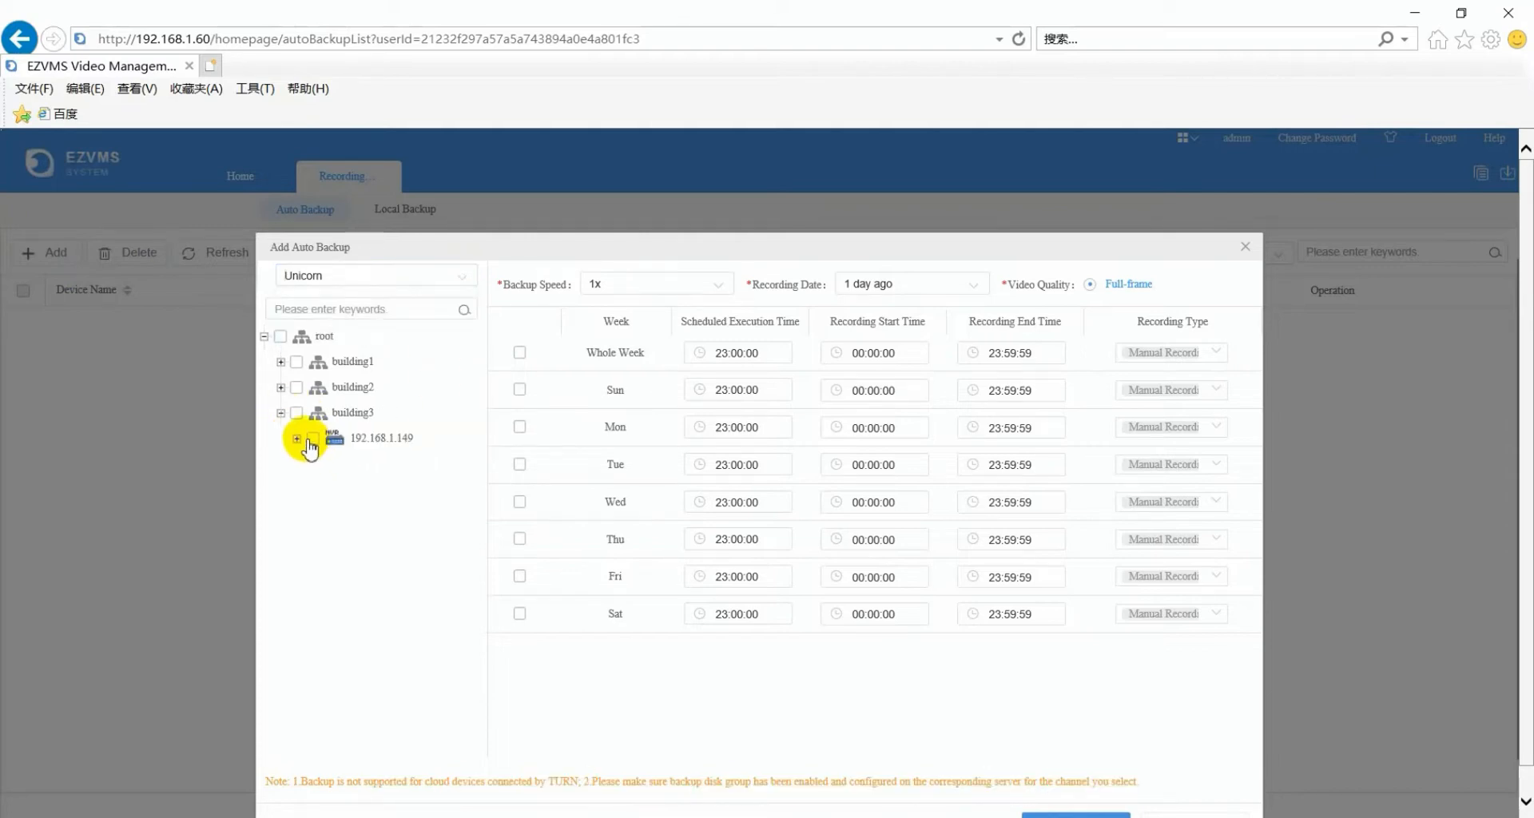
click(296, 439)
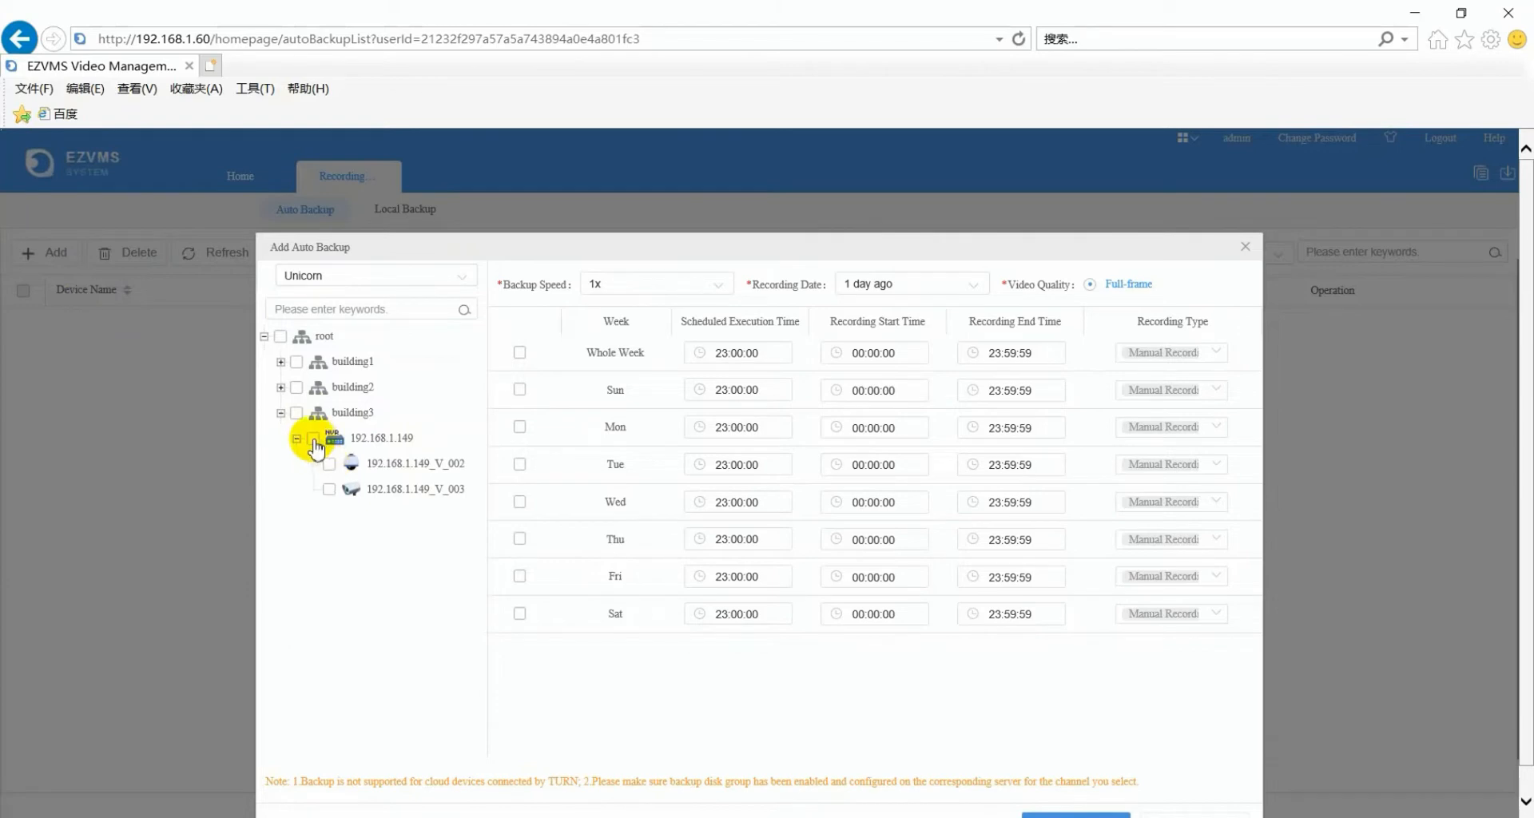
click(314, 438)
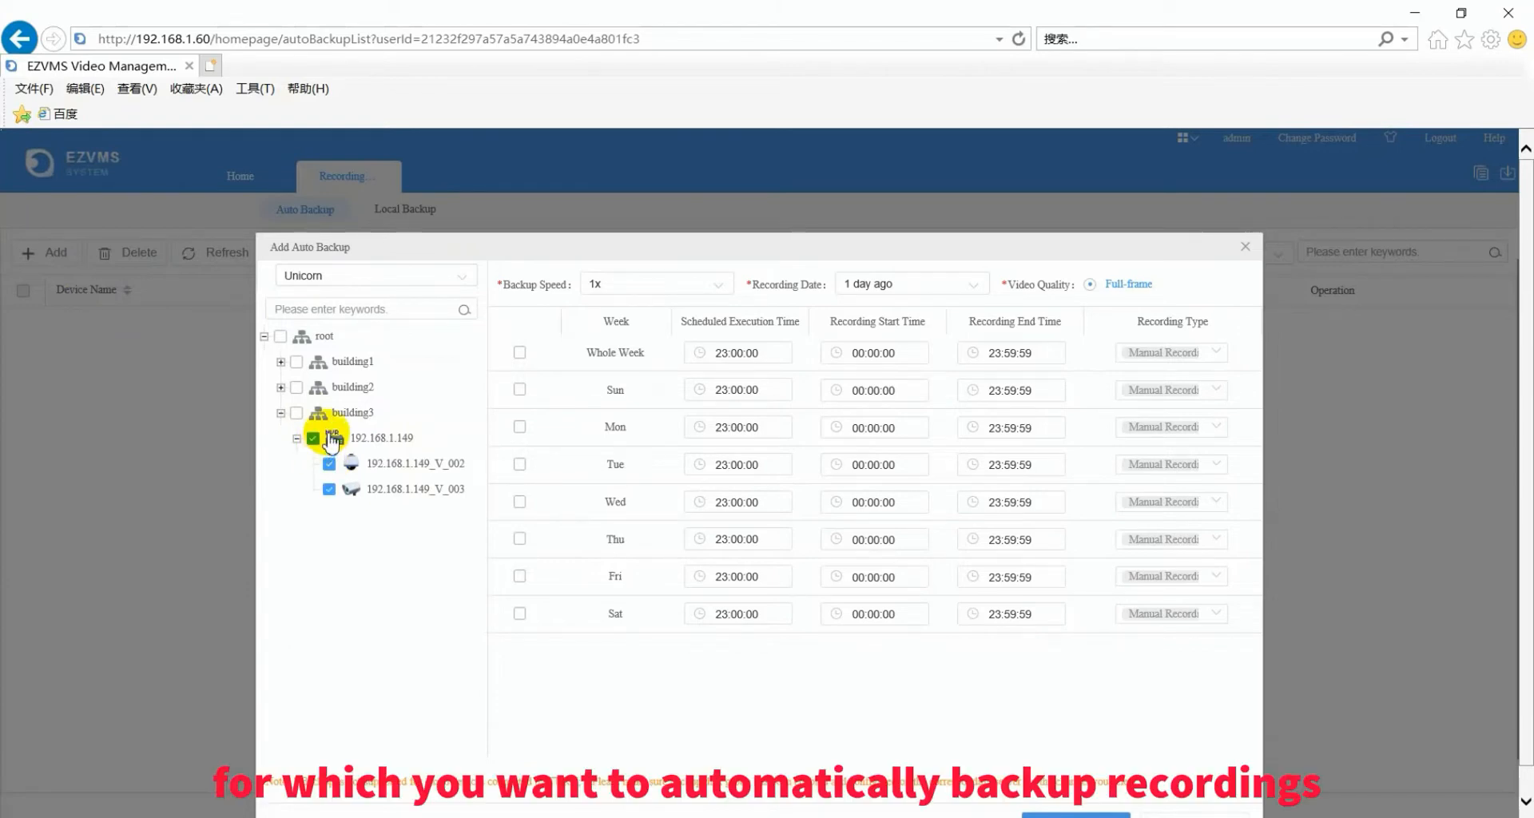
- Keep backup speed 1x and recording date 1 day ago; review Whole Week recording types
click(724, 289)
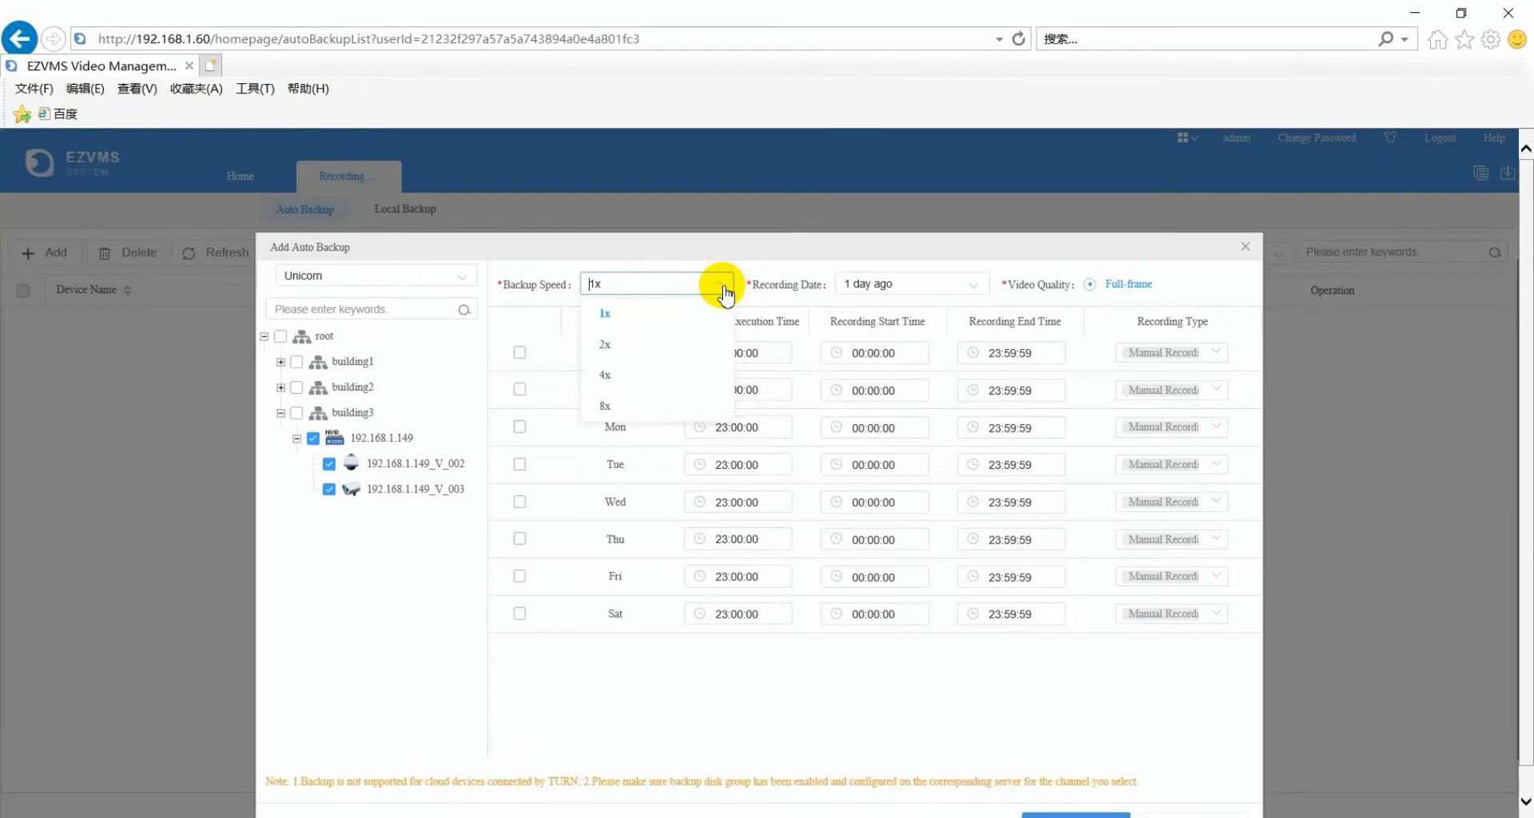
click(765, 249)
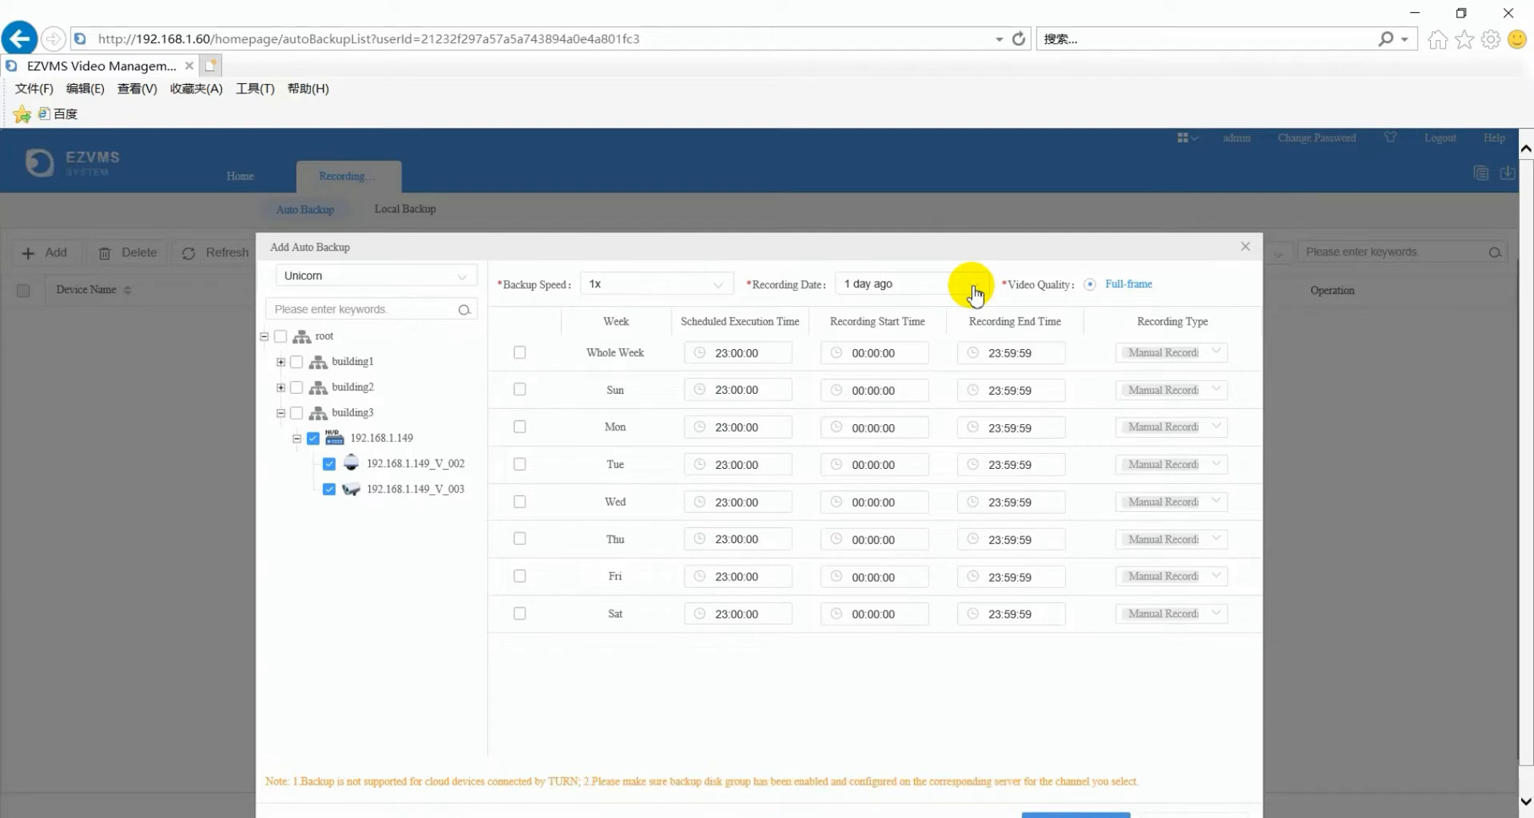
click(974, 292)
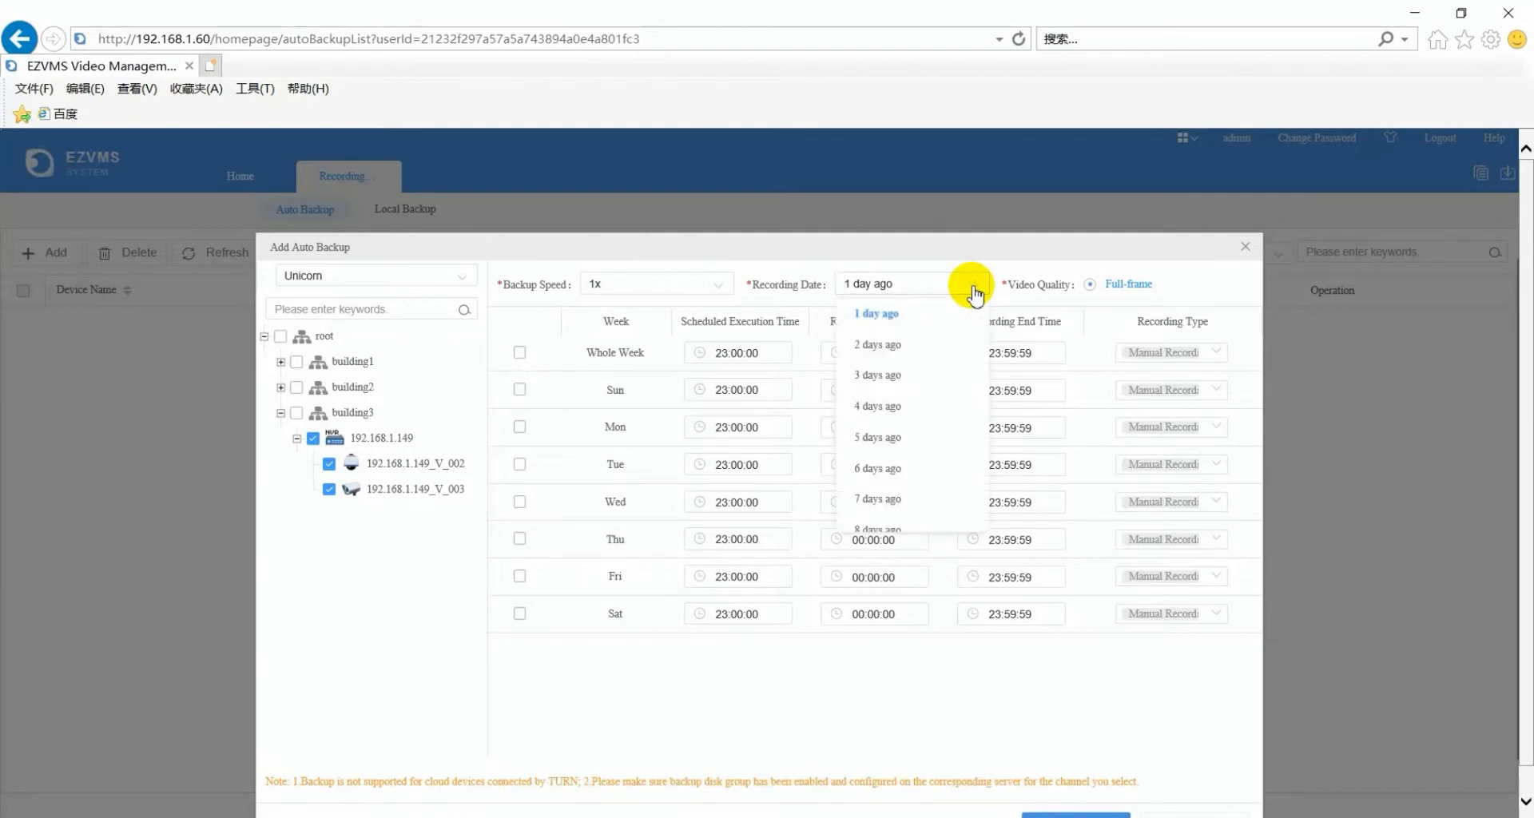
click(970, 289)
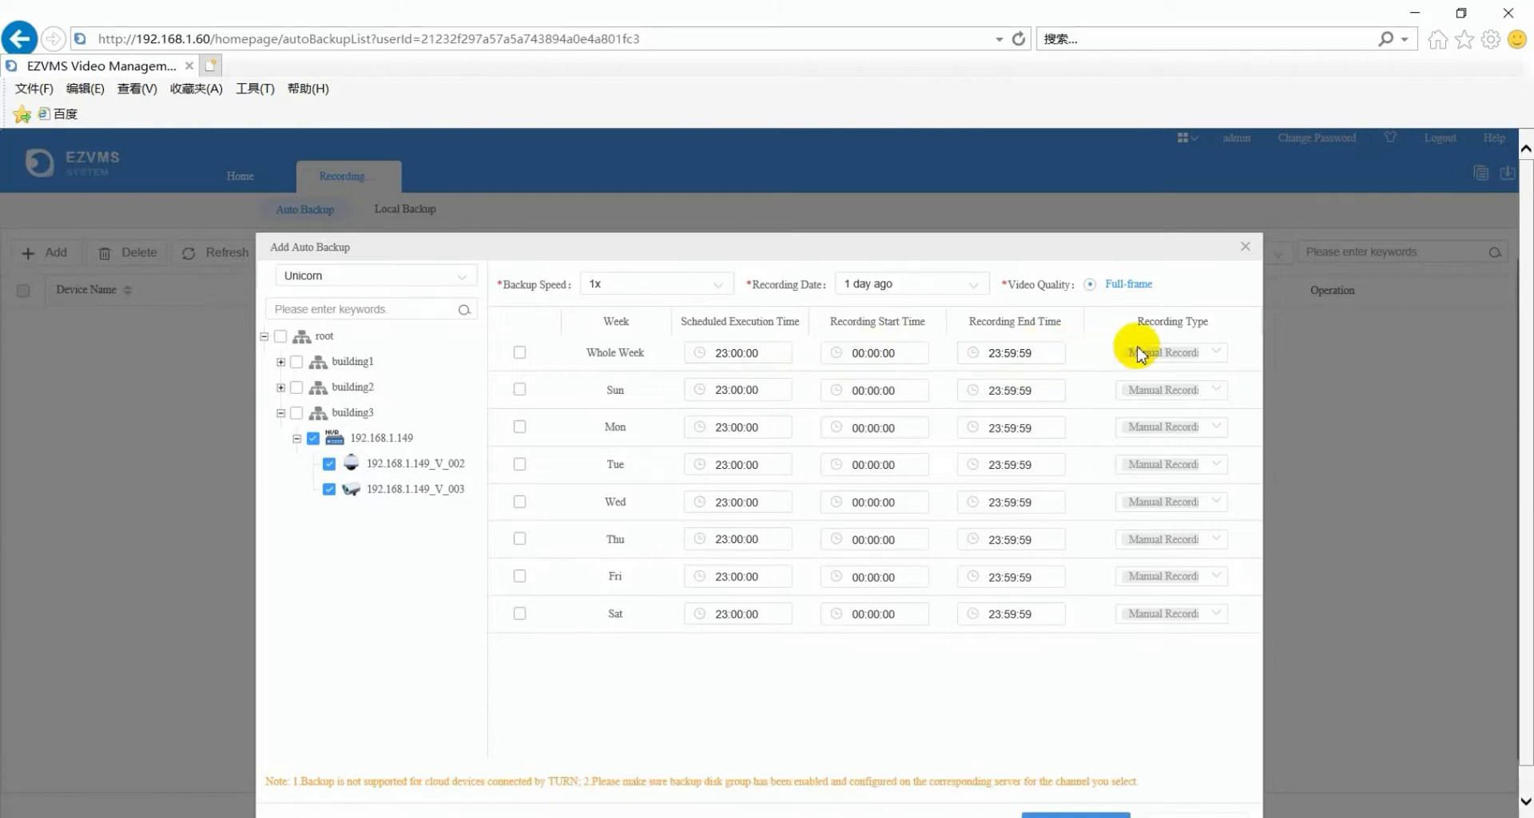
click(1216, 354)
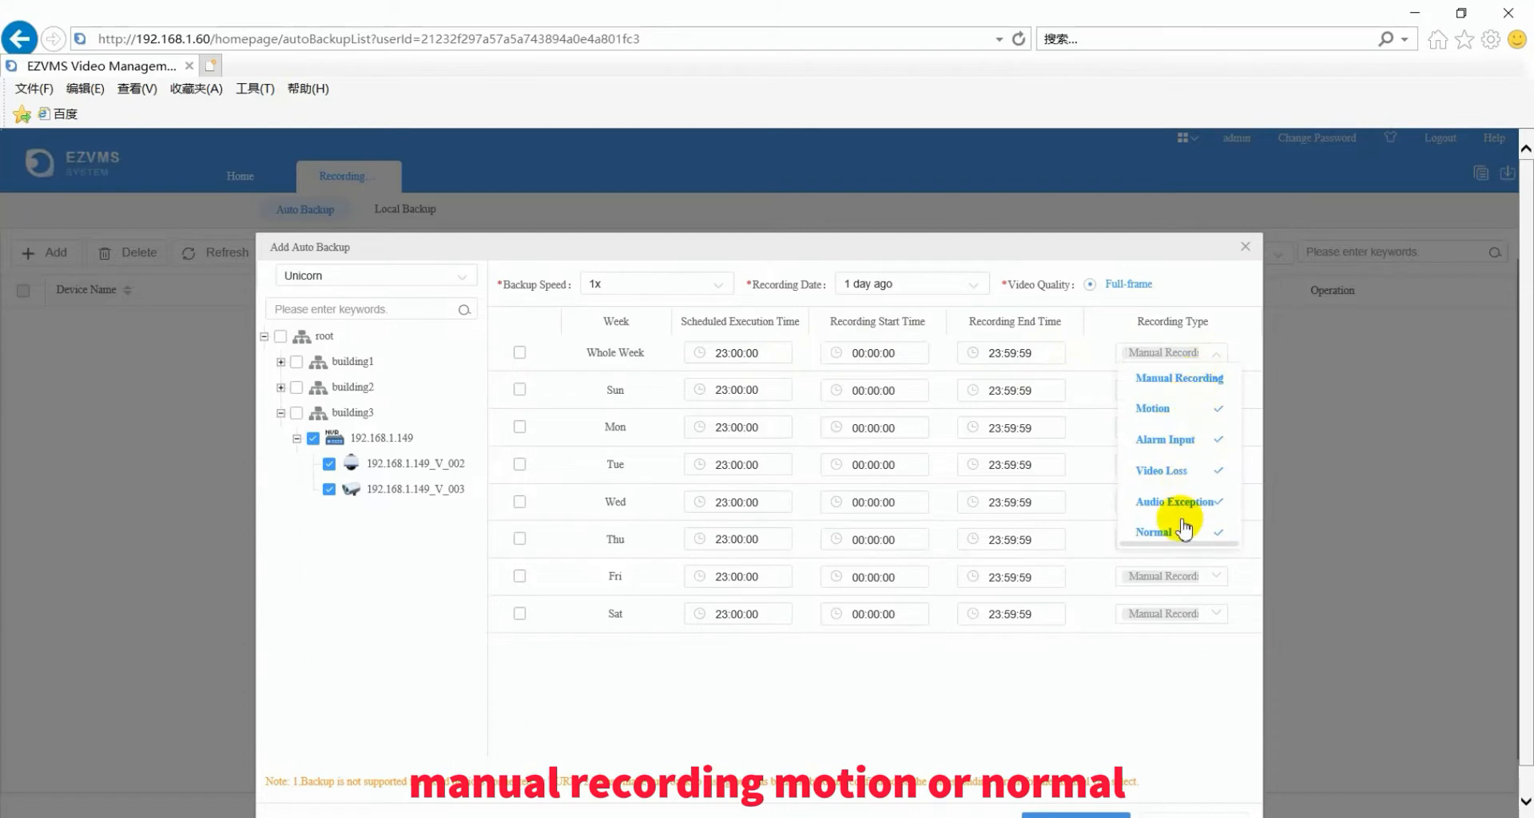
click(1080, 700)
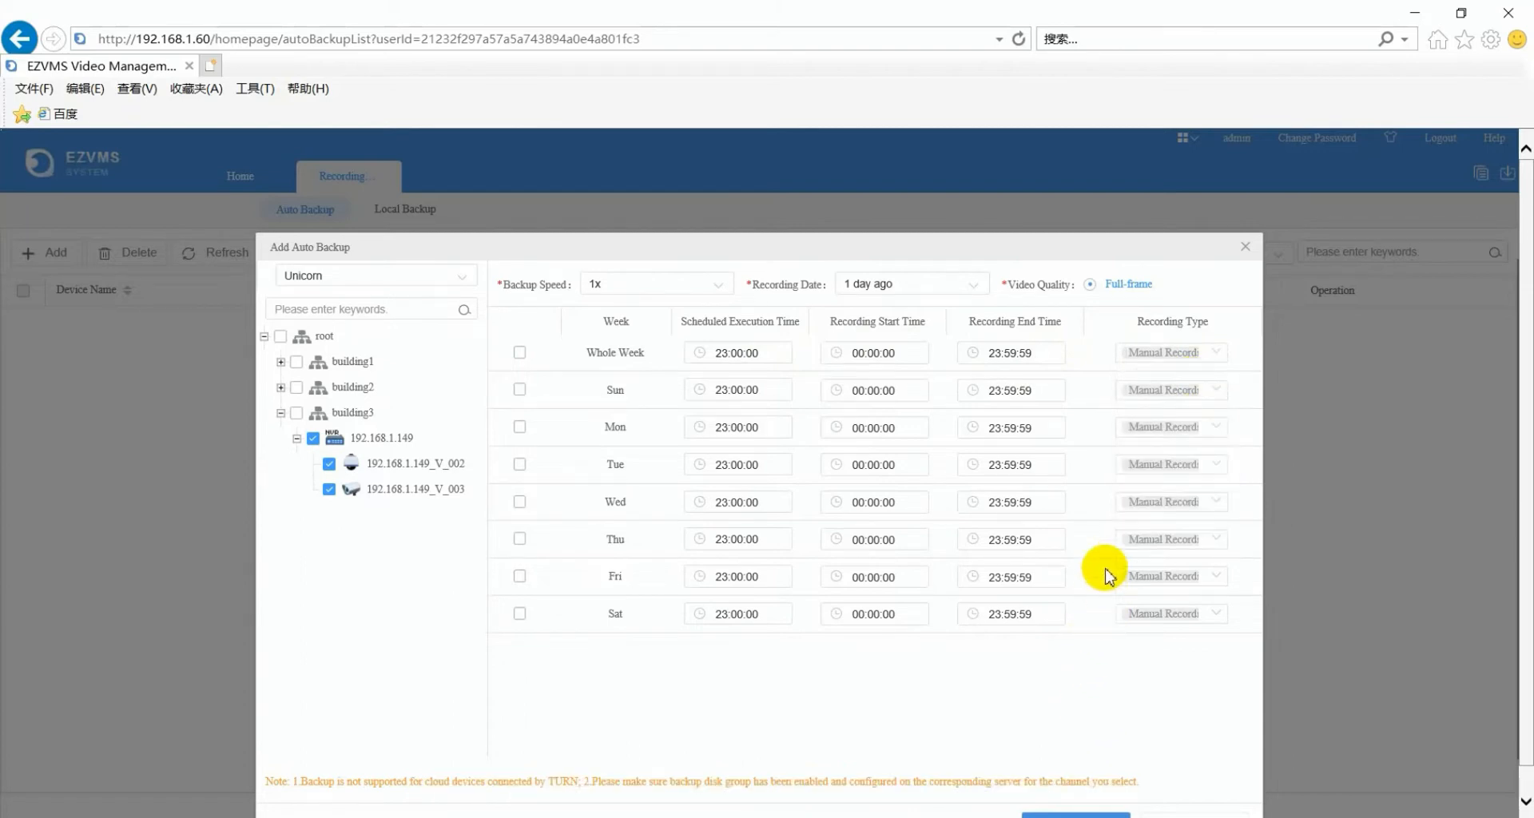
scroll(1055, 740, down, 1)
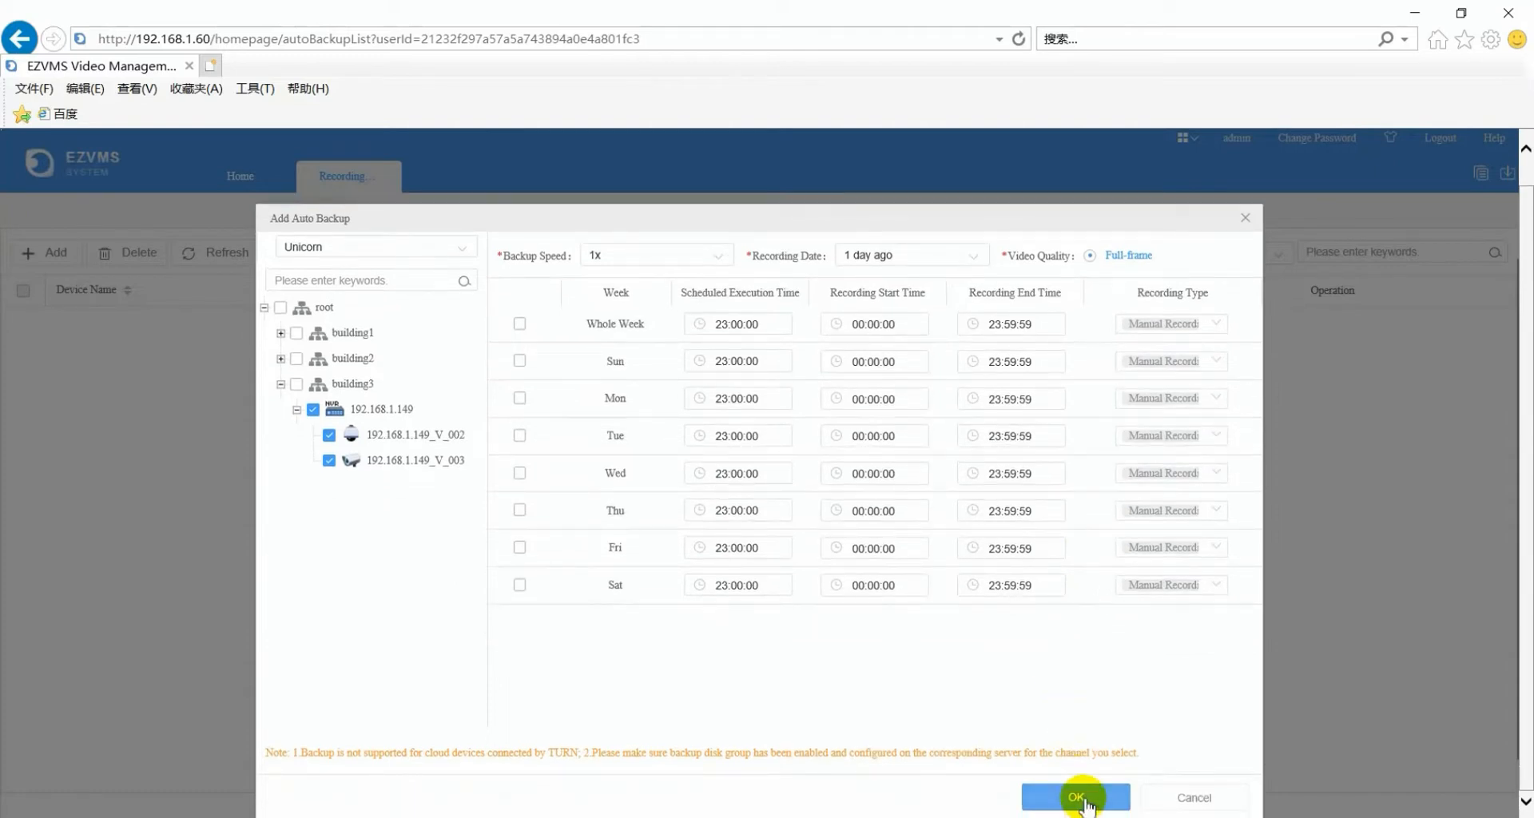
- Enable the Whole Week backup schedule and save the auto backup task for channels V_002 and V_003
click(1085, 802)
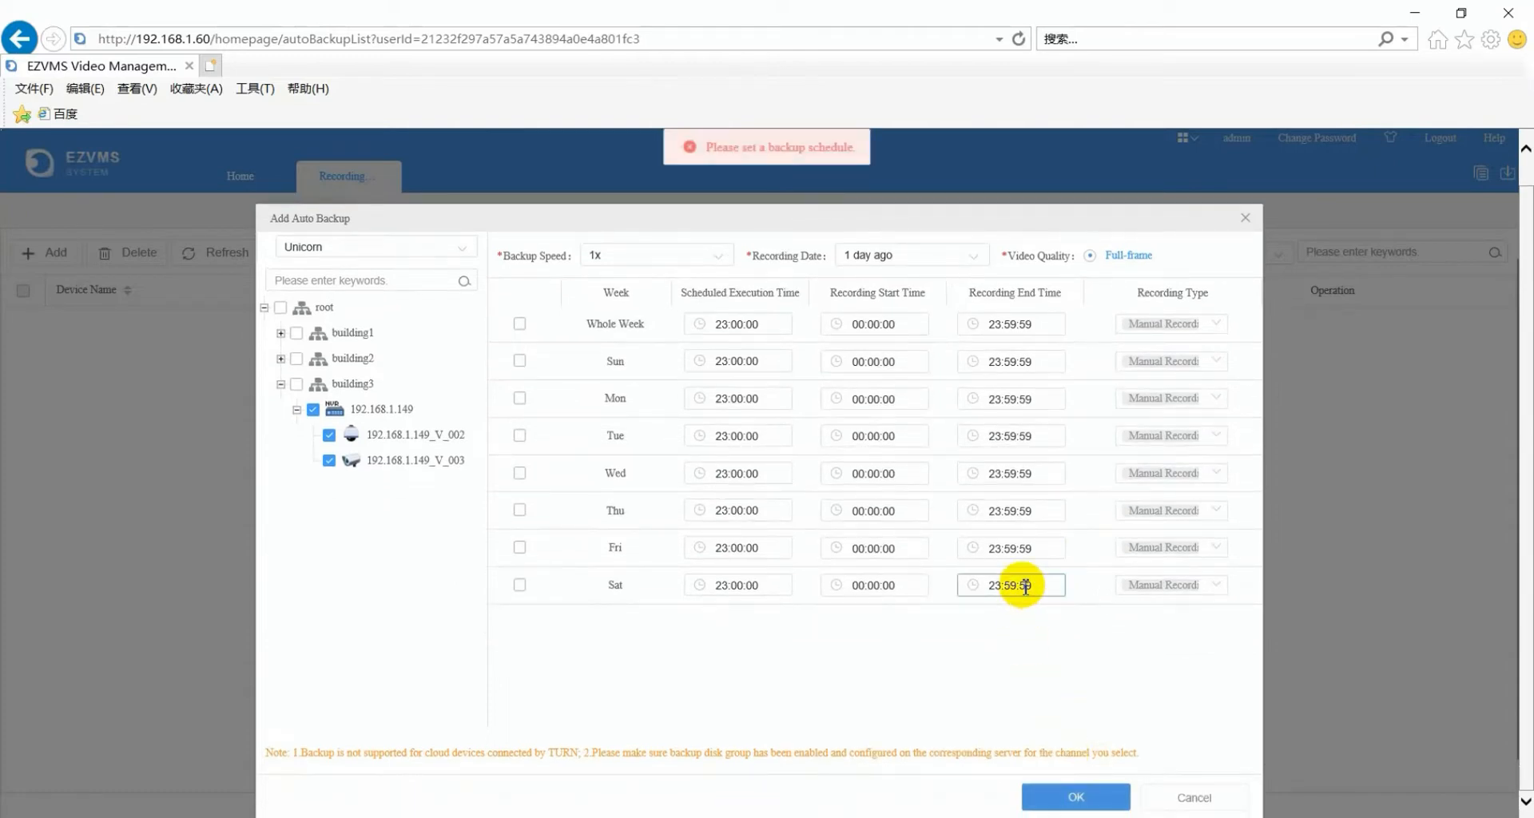
click(1211, 326)
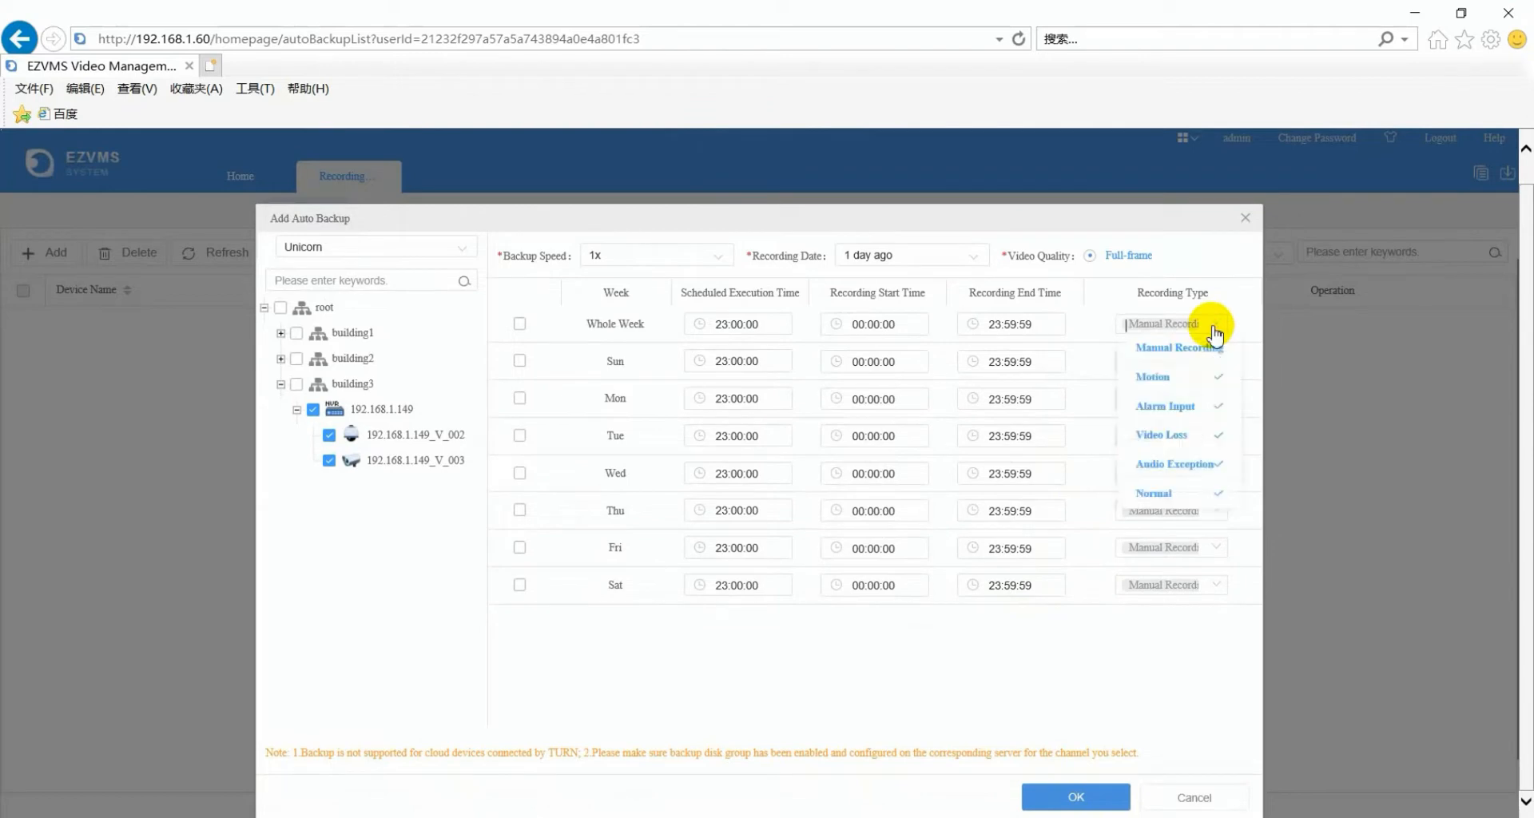
click(519, 324)
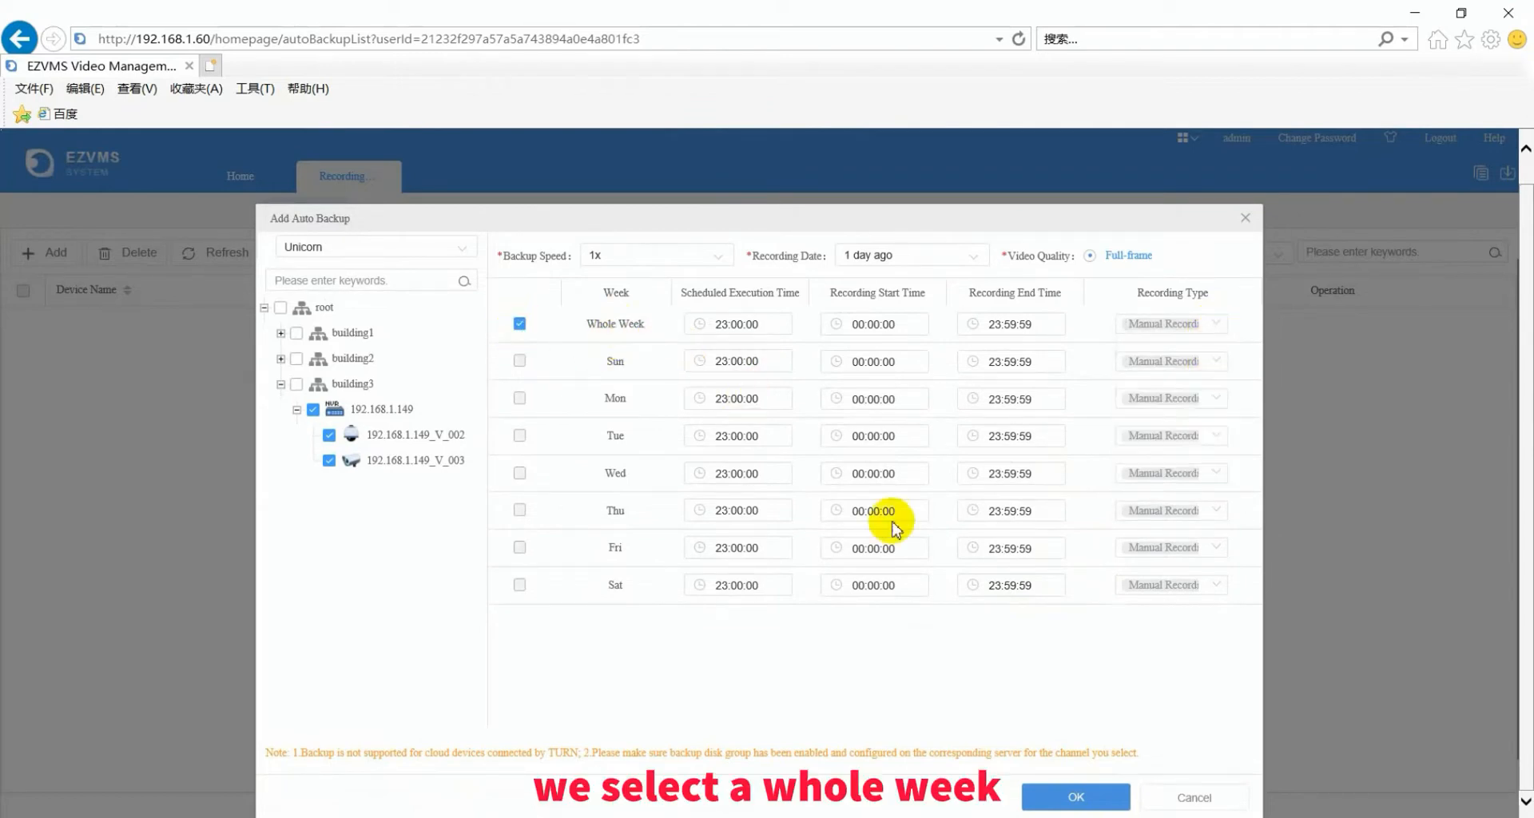
click(1076, 794)
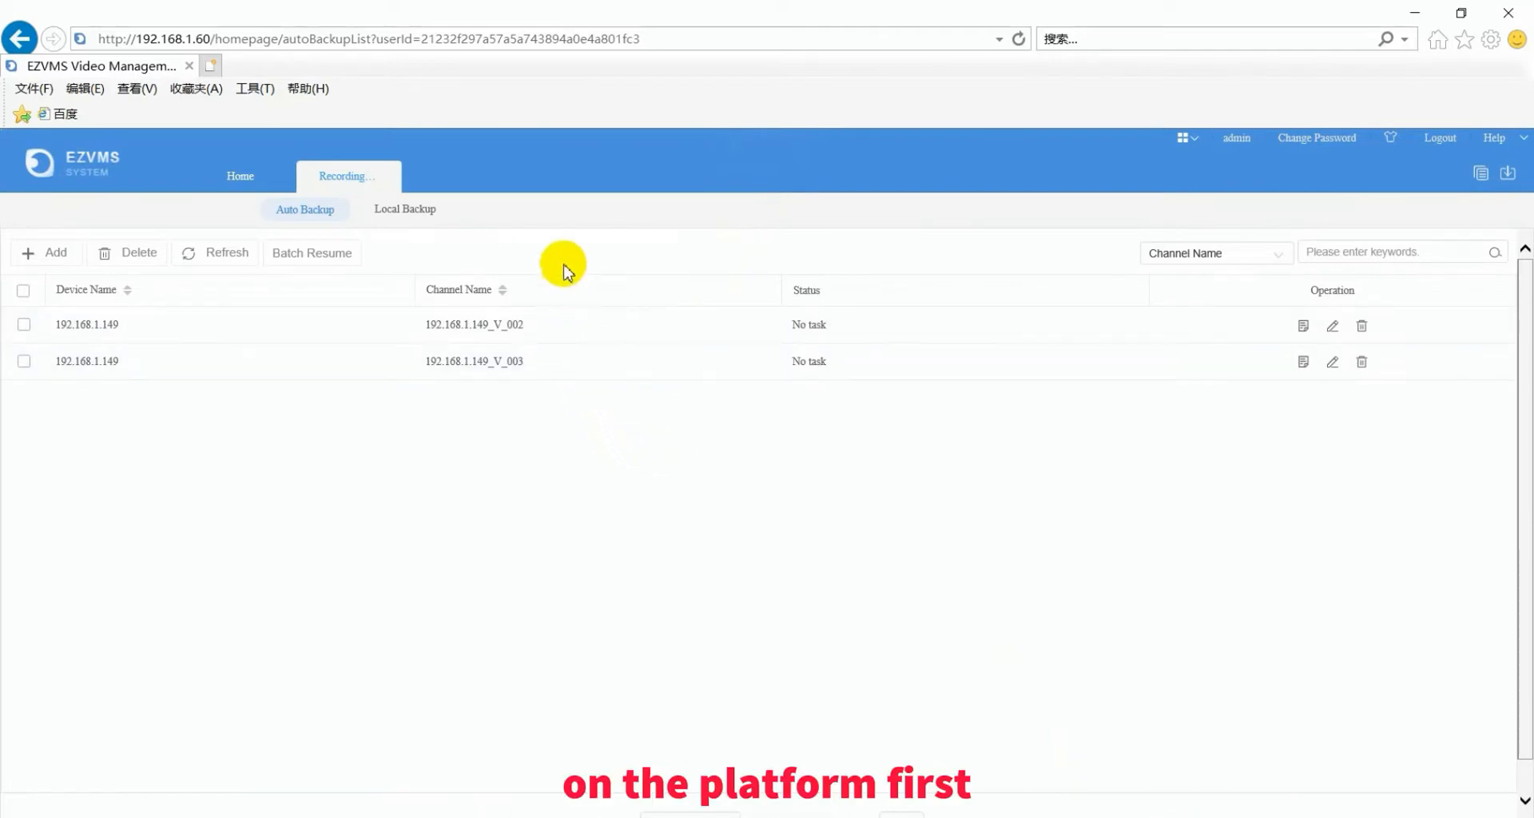
- View the local disk list under System > Disk, then close the System and Recording pages
click(244, 177)
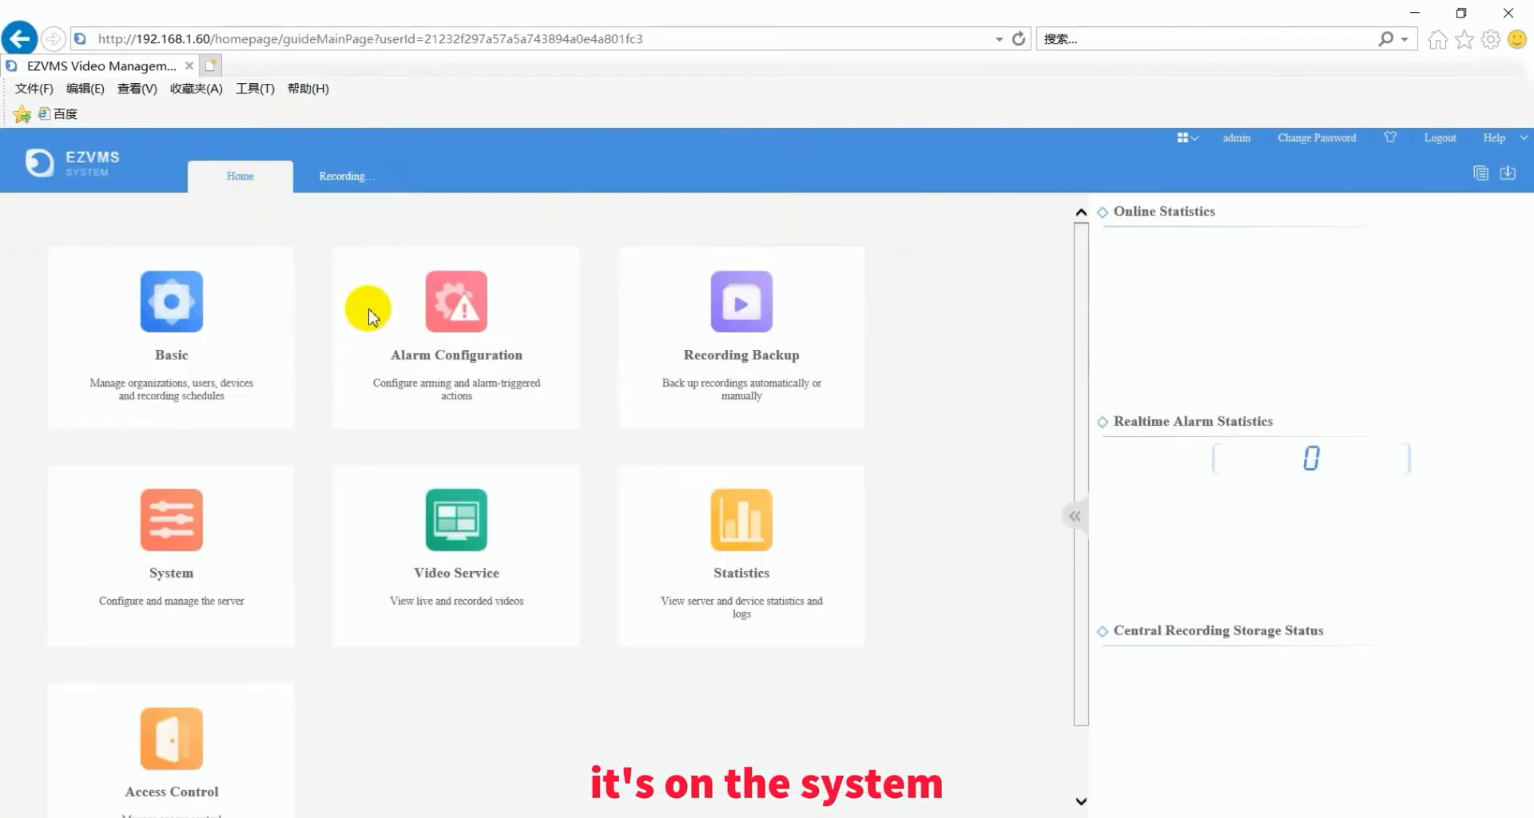
mouse_move(173, 543)
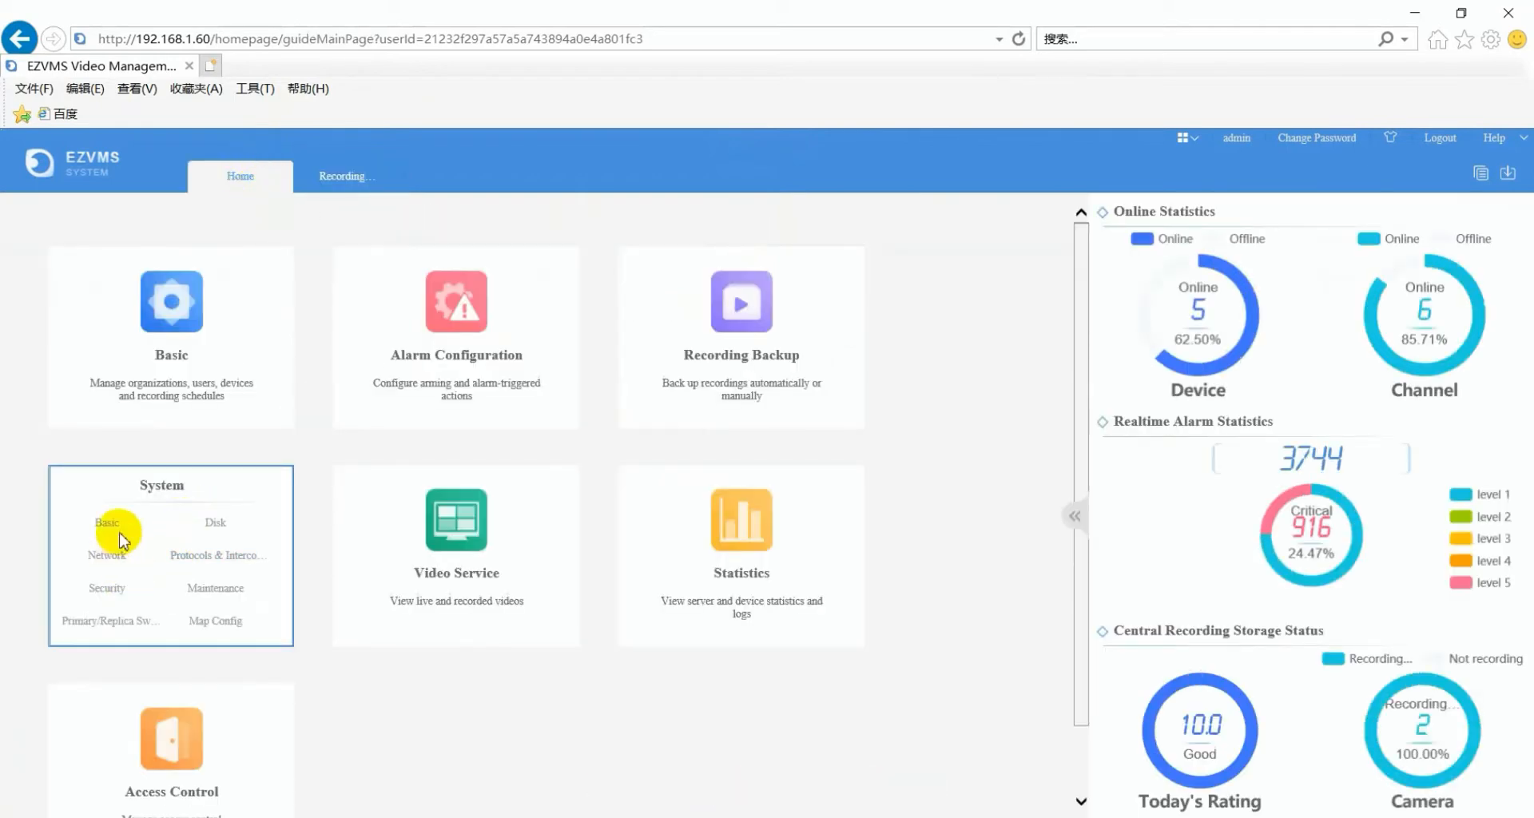
click(214, 521)
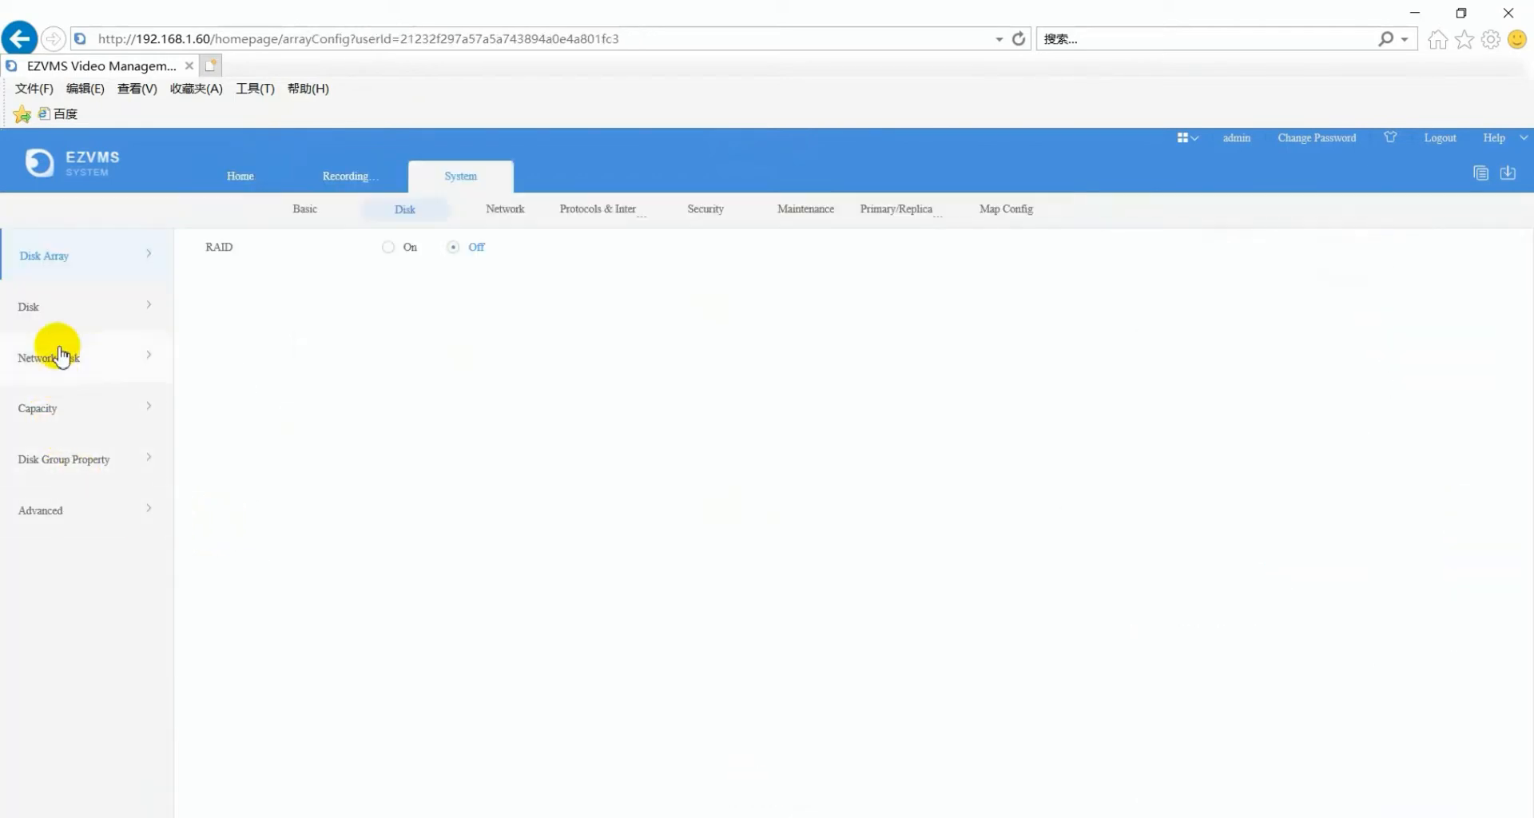
click(60, 303)
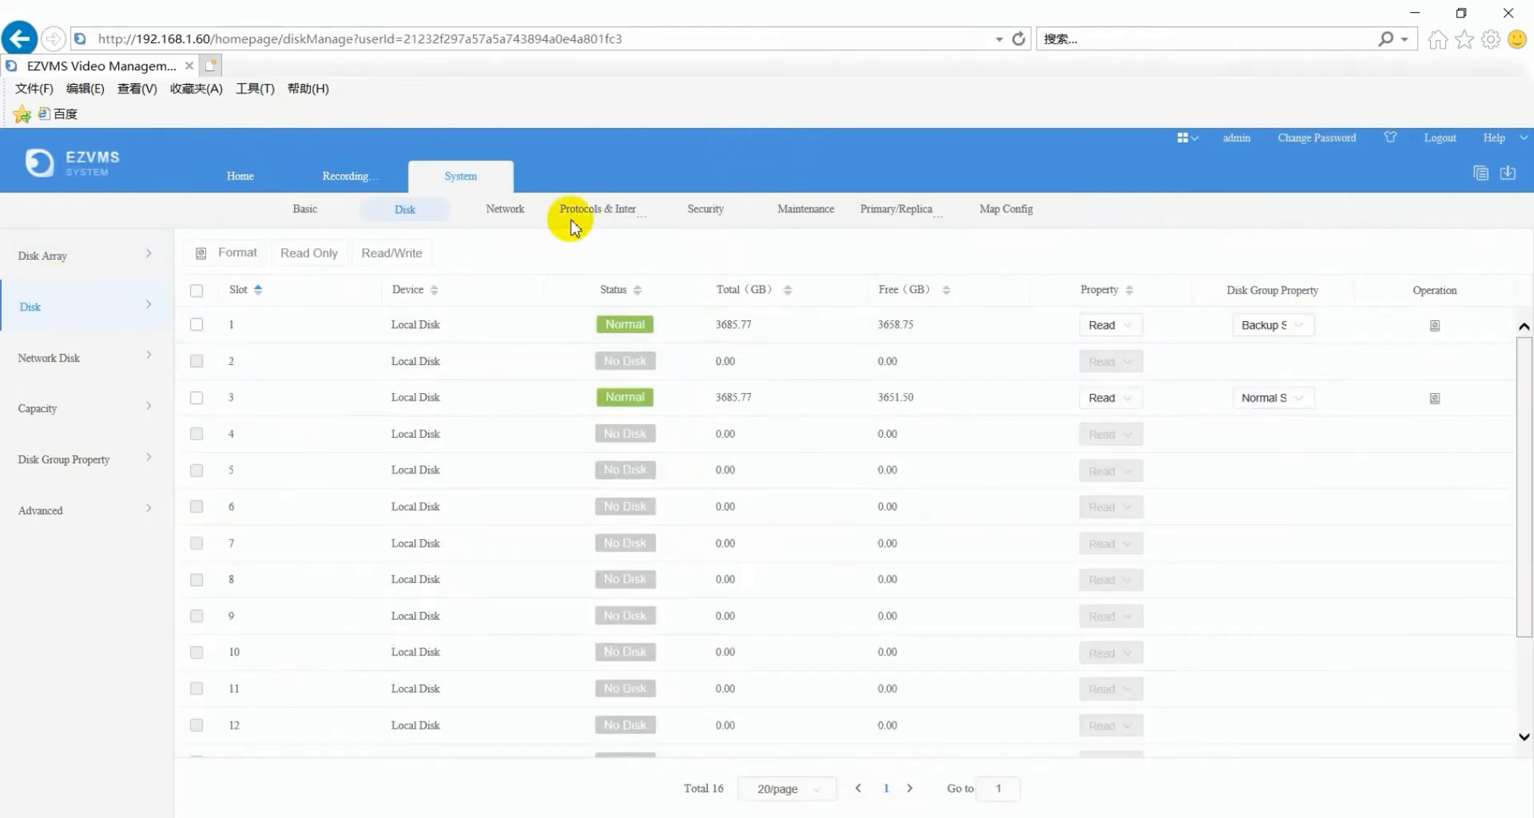
click(497, 184)
click(385, 182)
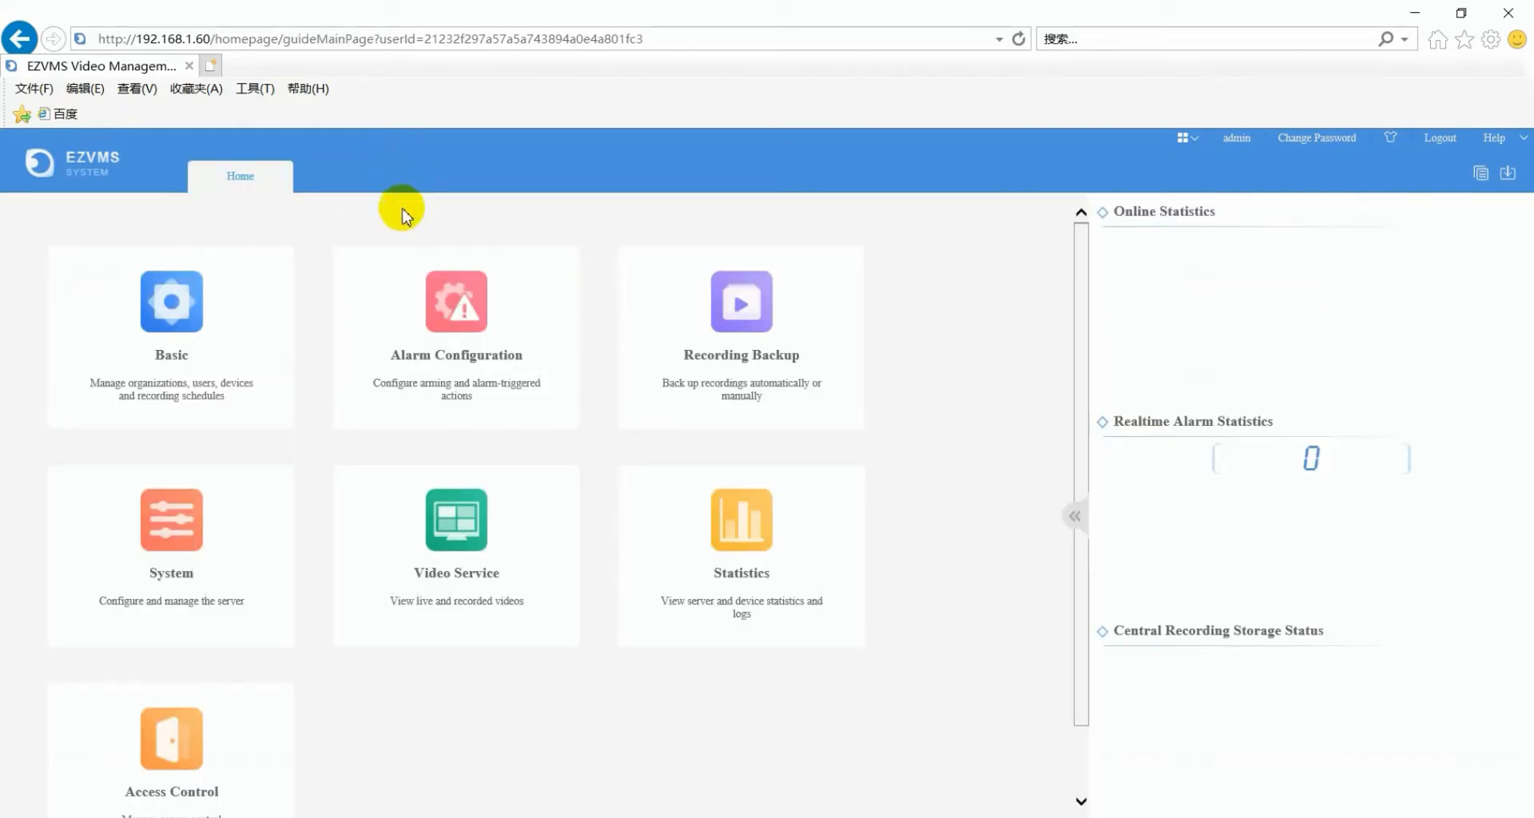
- Show Device Diagnosis Info in System Maintenance, listing 192.168.1.6, 192.168.1.148 and 192.168.1.147 as Online
mouse_move(216, 550)
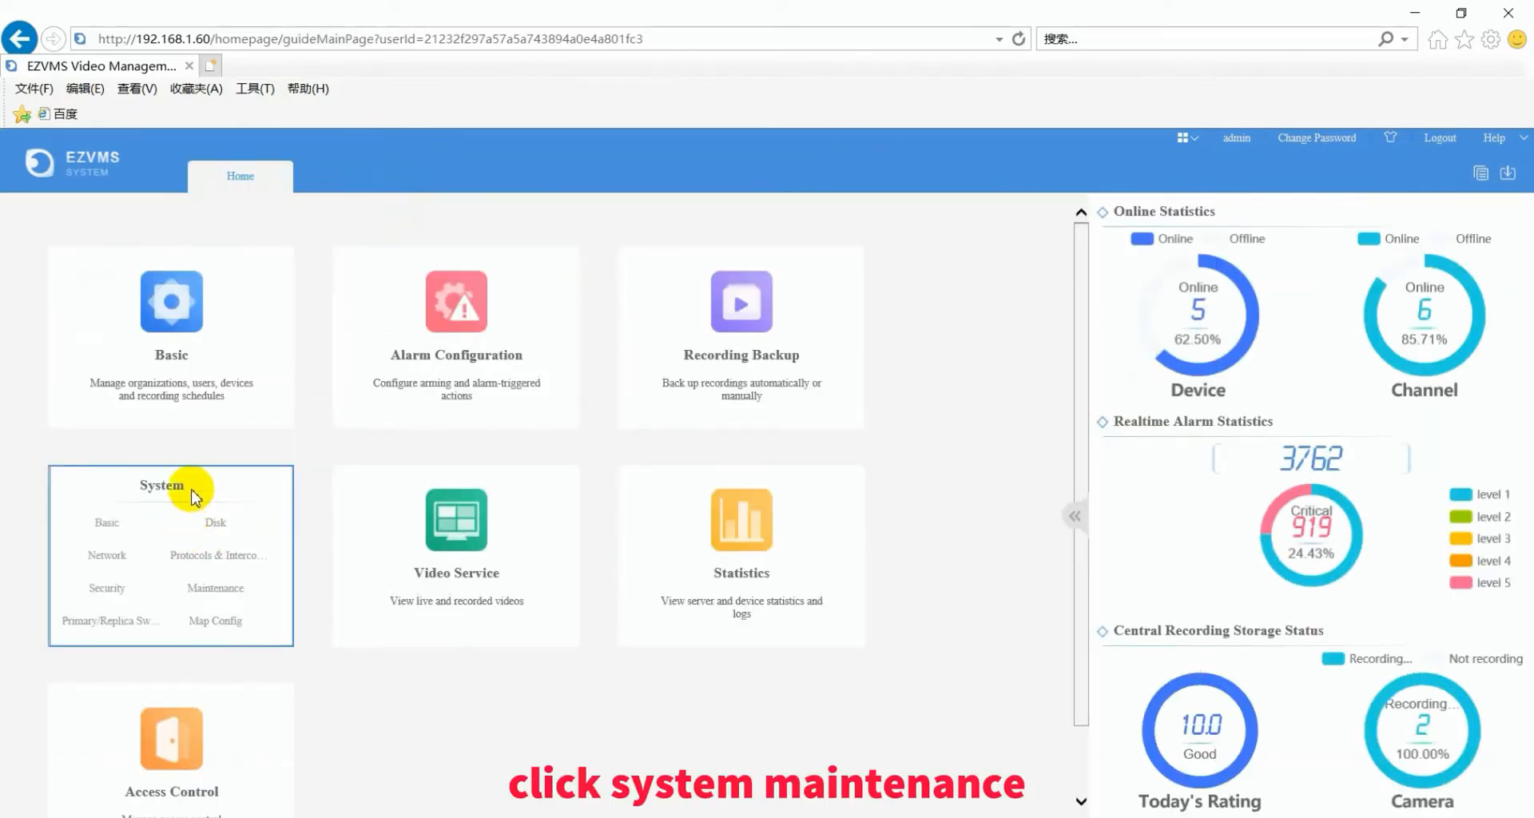
click(217, 589)
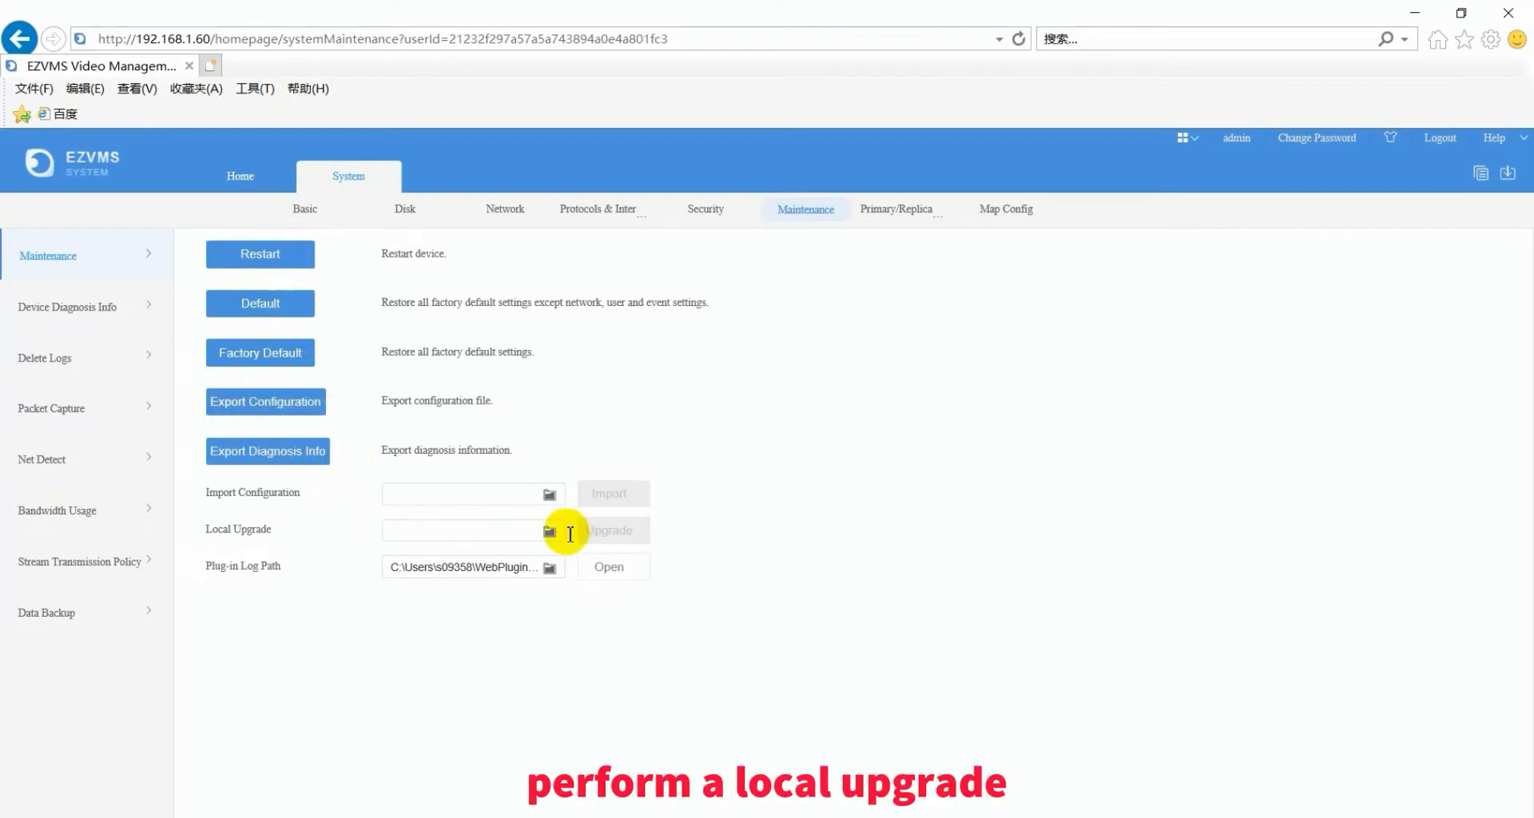
click(91, 311)
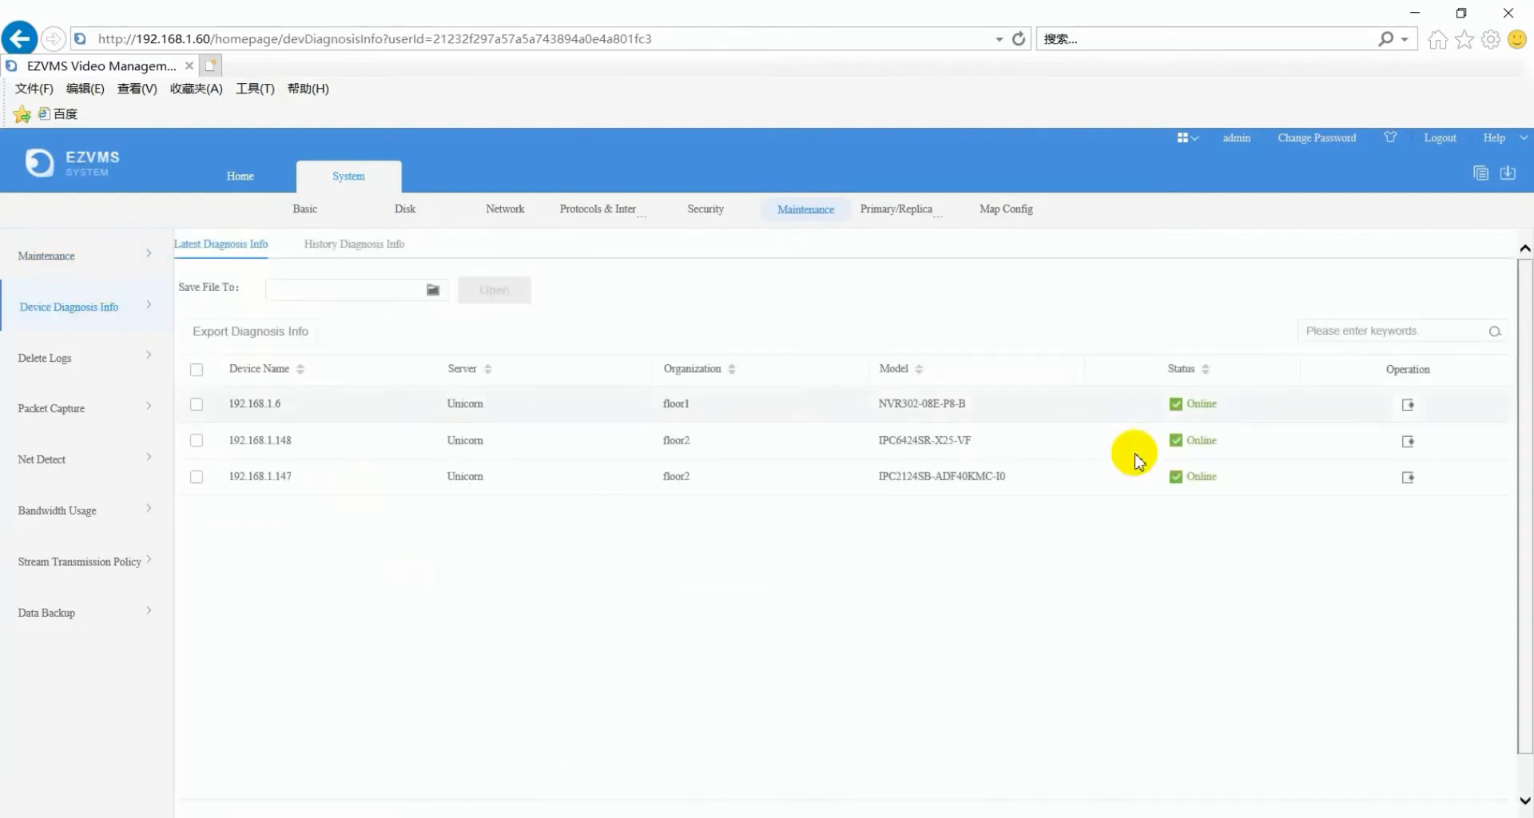
- Export diagnosis info for 192.168.1.6 and show the Packet Capture settings with two completed tasks
click(1408, 405)
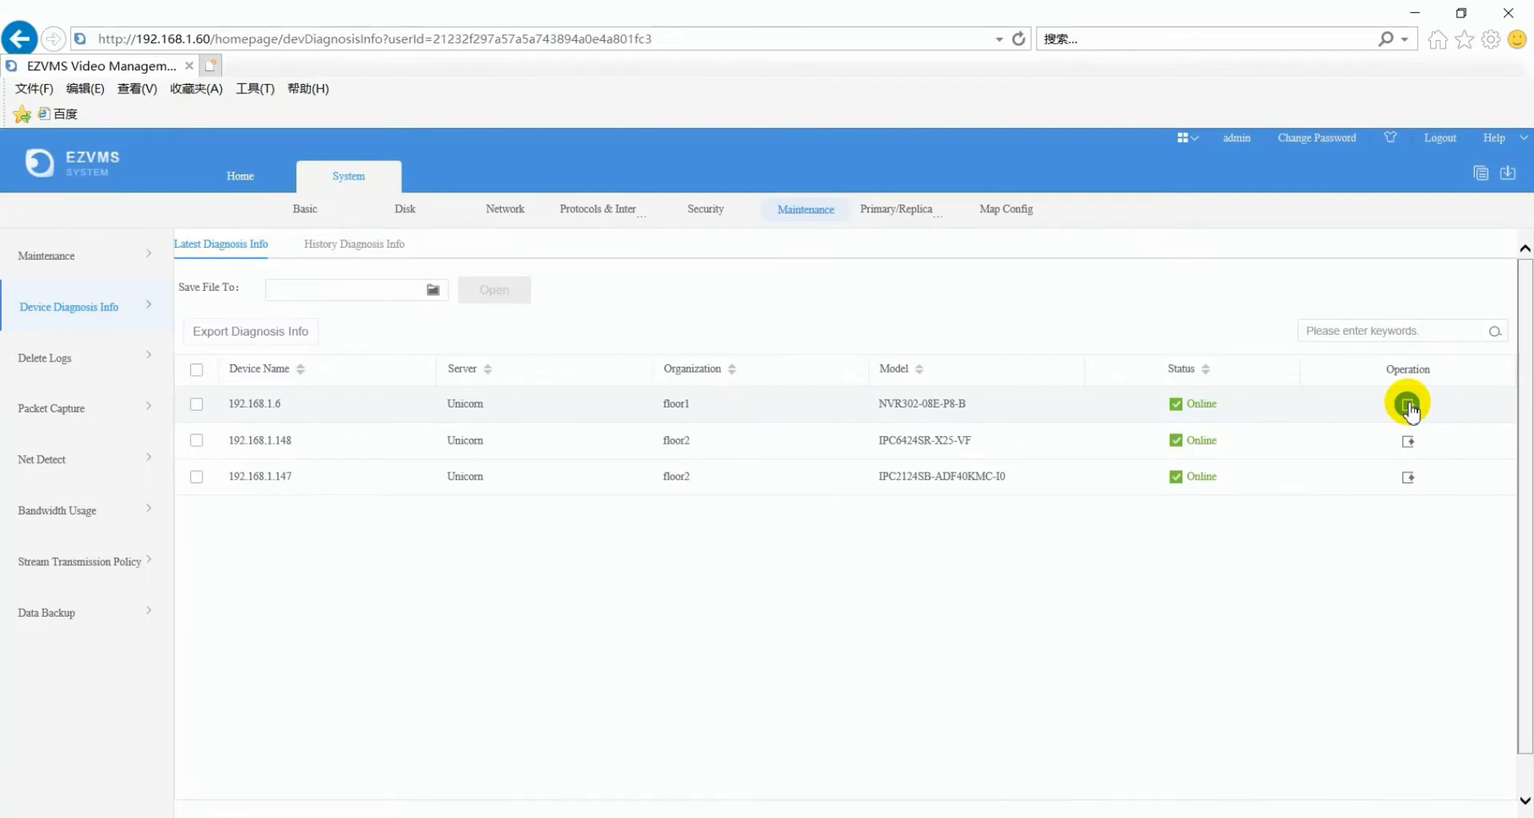
click(61, 414)
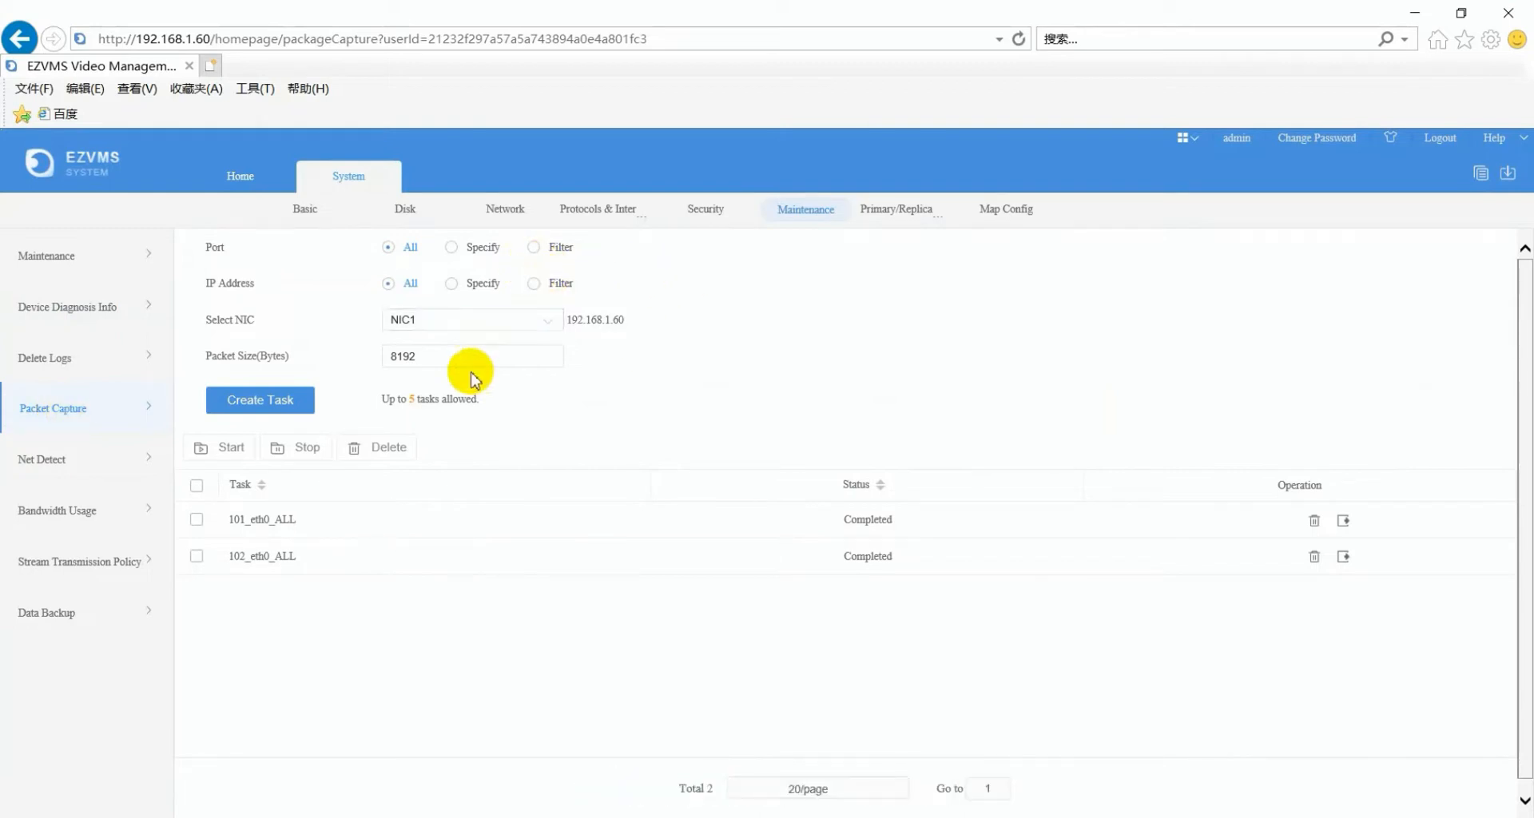
- Add capture task 103_eth0_ALL, select all three tasks, and start then stop the capture
click(262, 403)
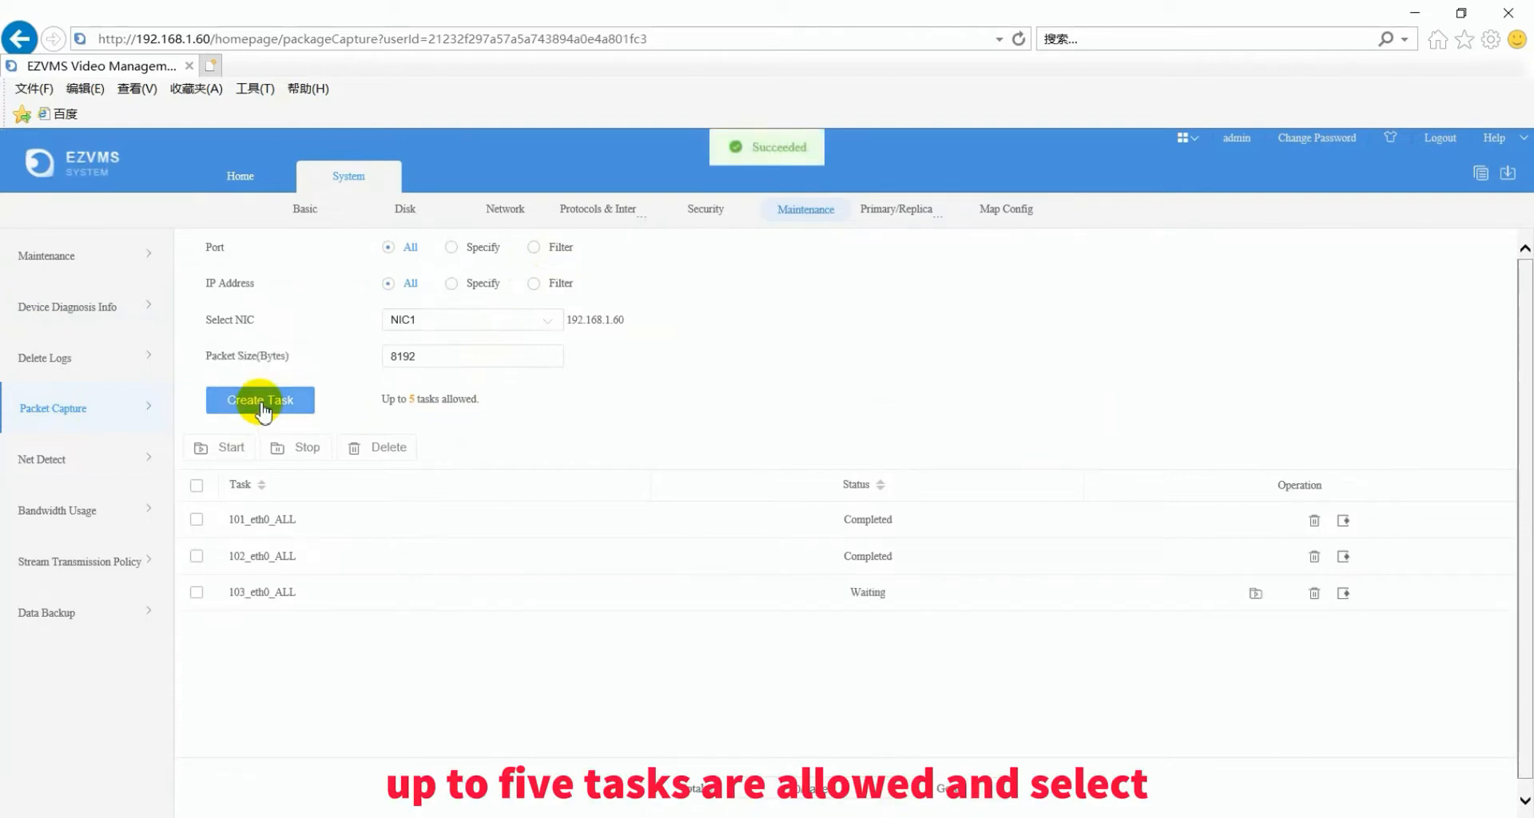
click(195, 519)
click(195, 556)
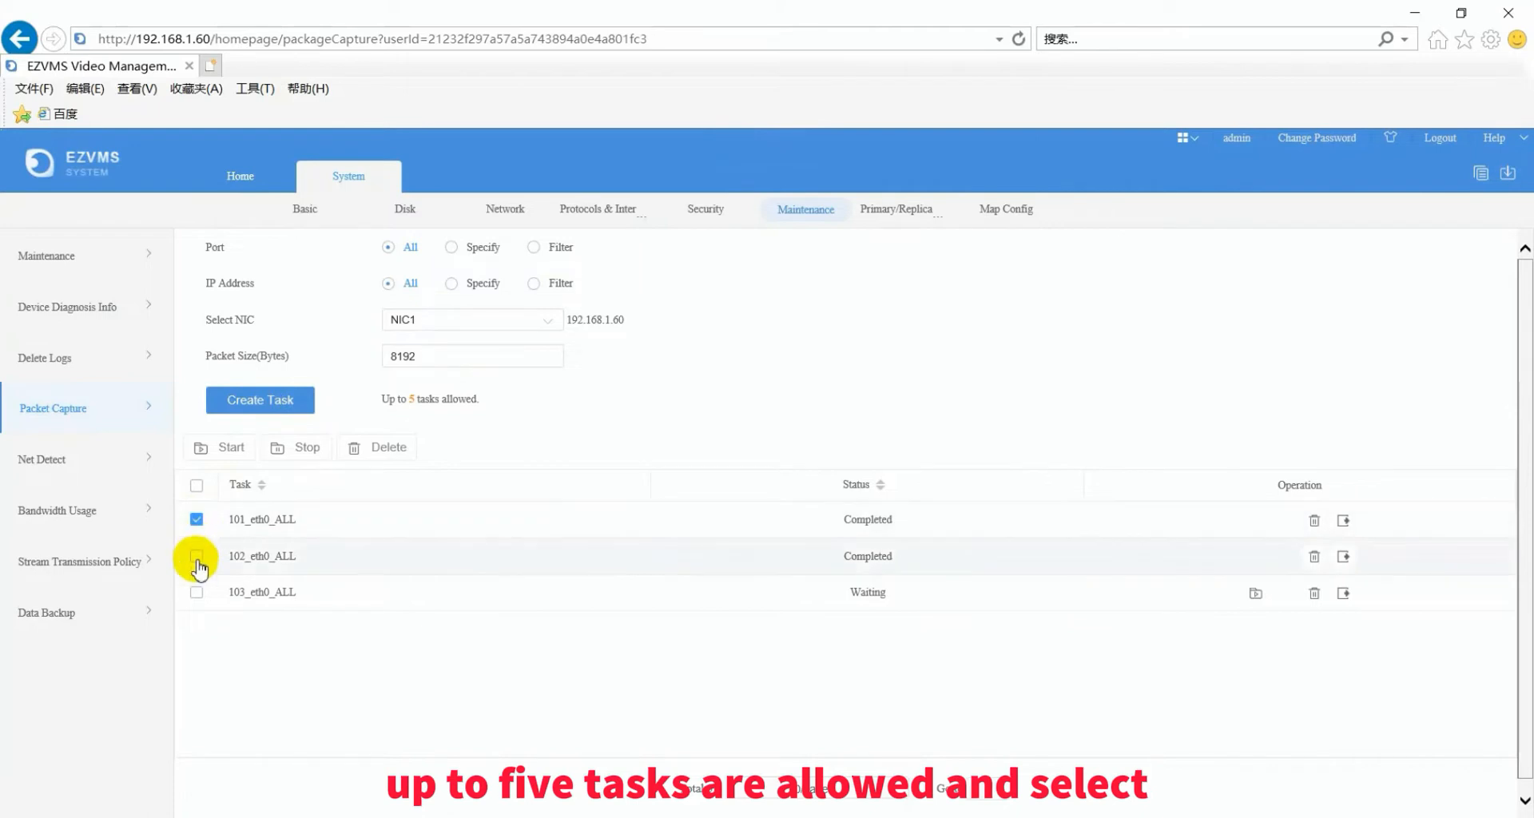
click(196, 593)
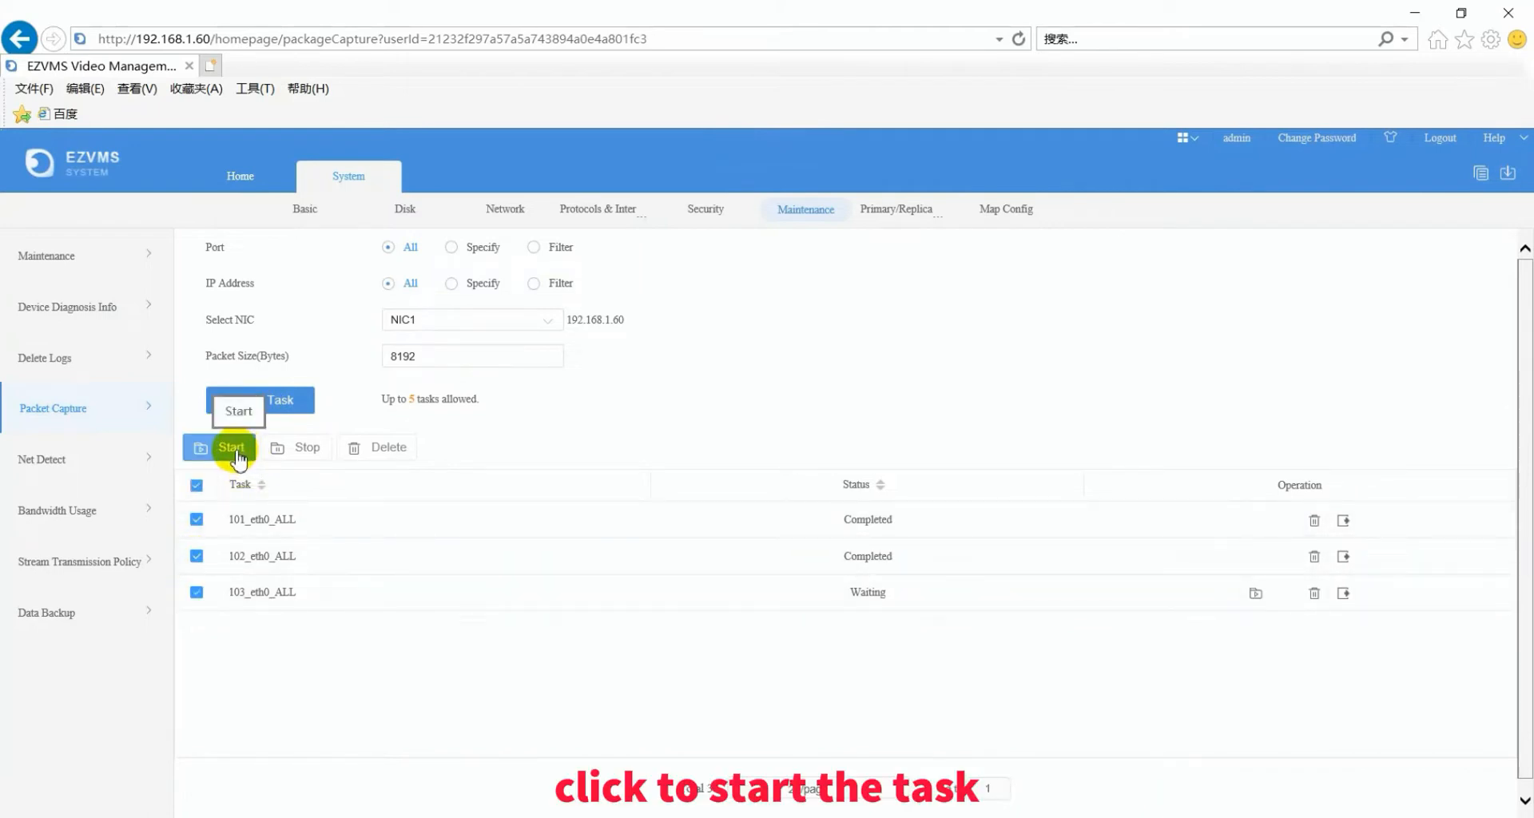
click(235, 449)
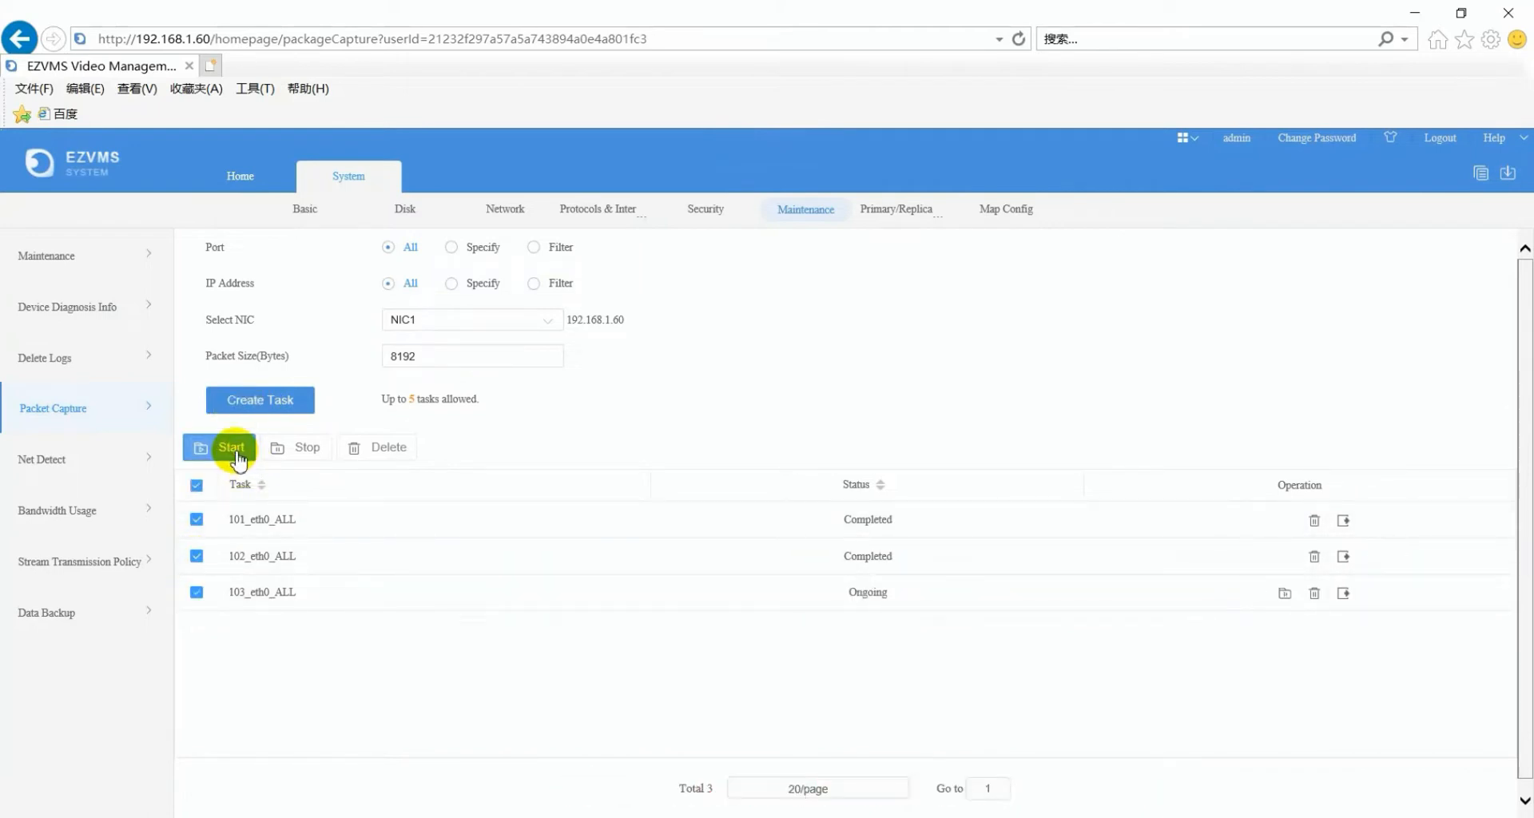
click(317, 462)
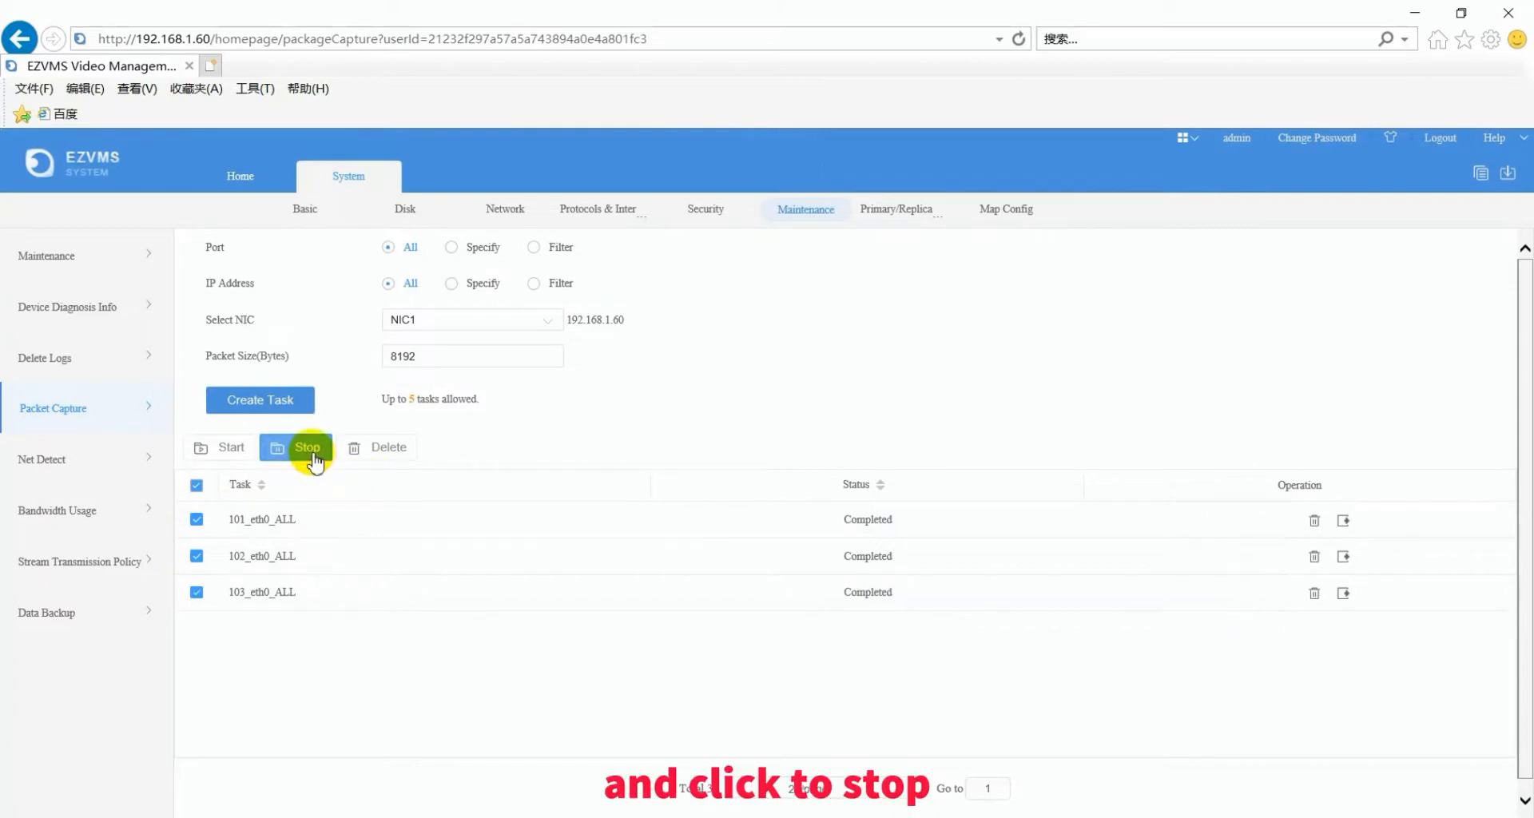
- Export the 102_eth0_ALL capture file, cancel the download, and go to Net Detect
click(1343, 557)
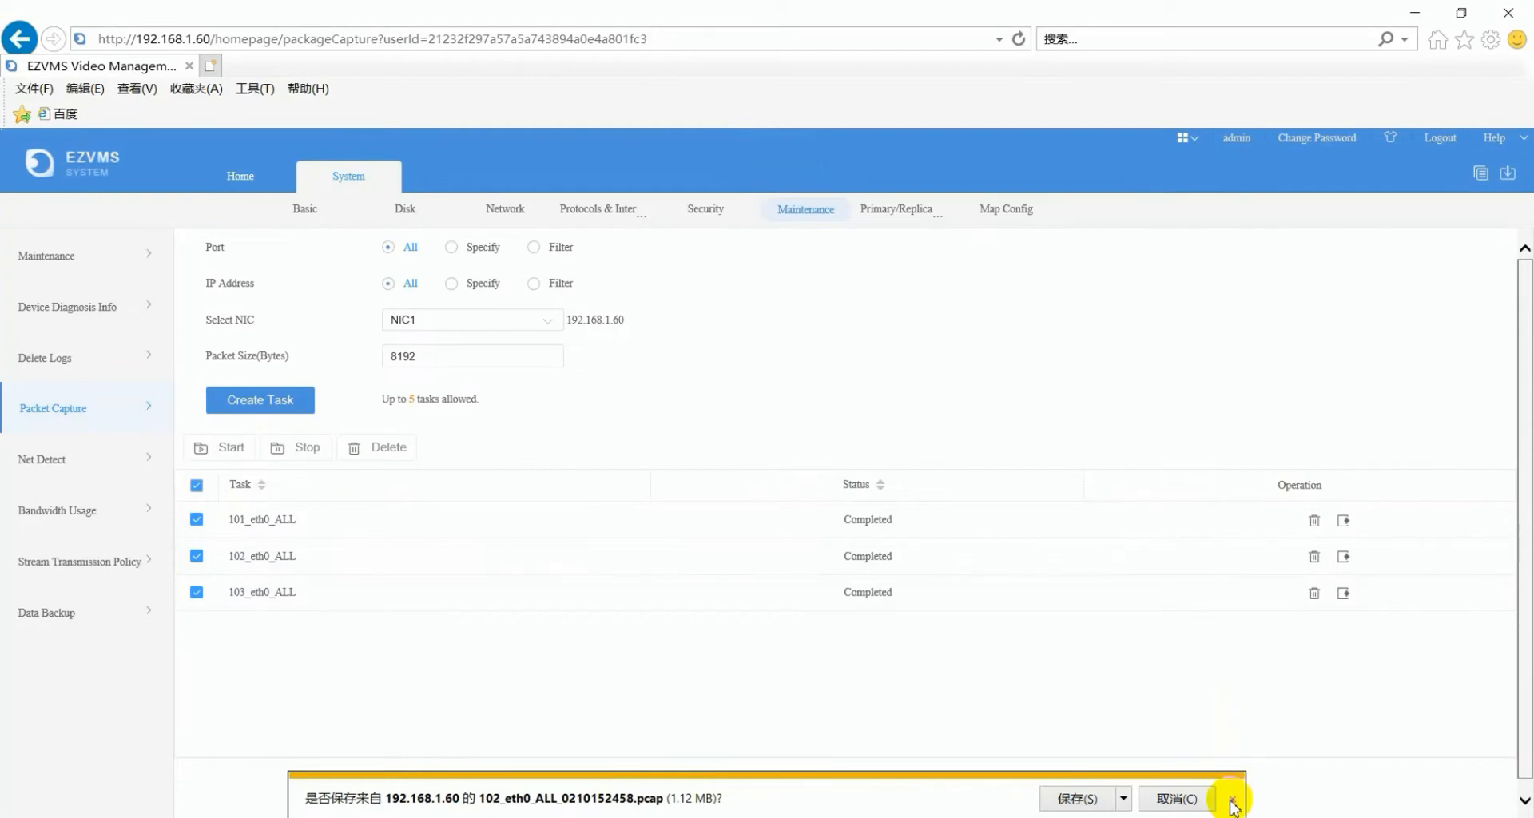
click(1231, 800)
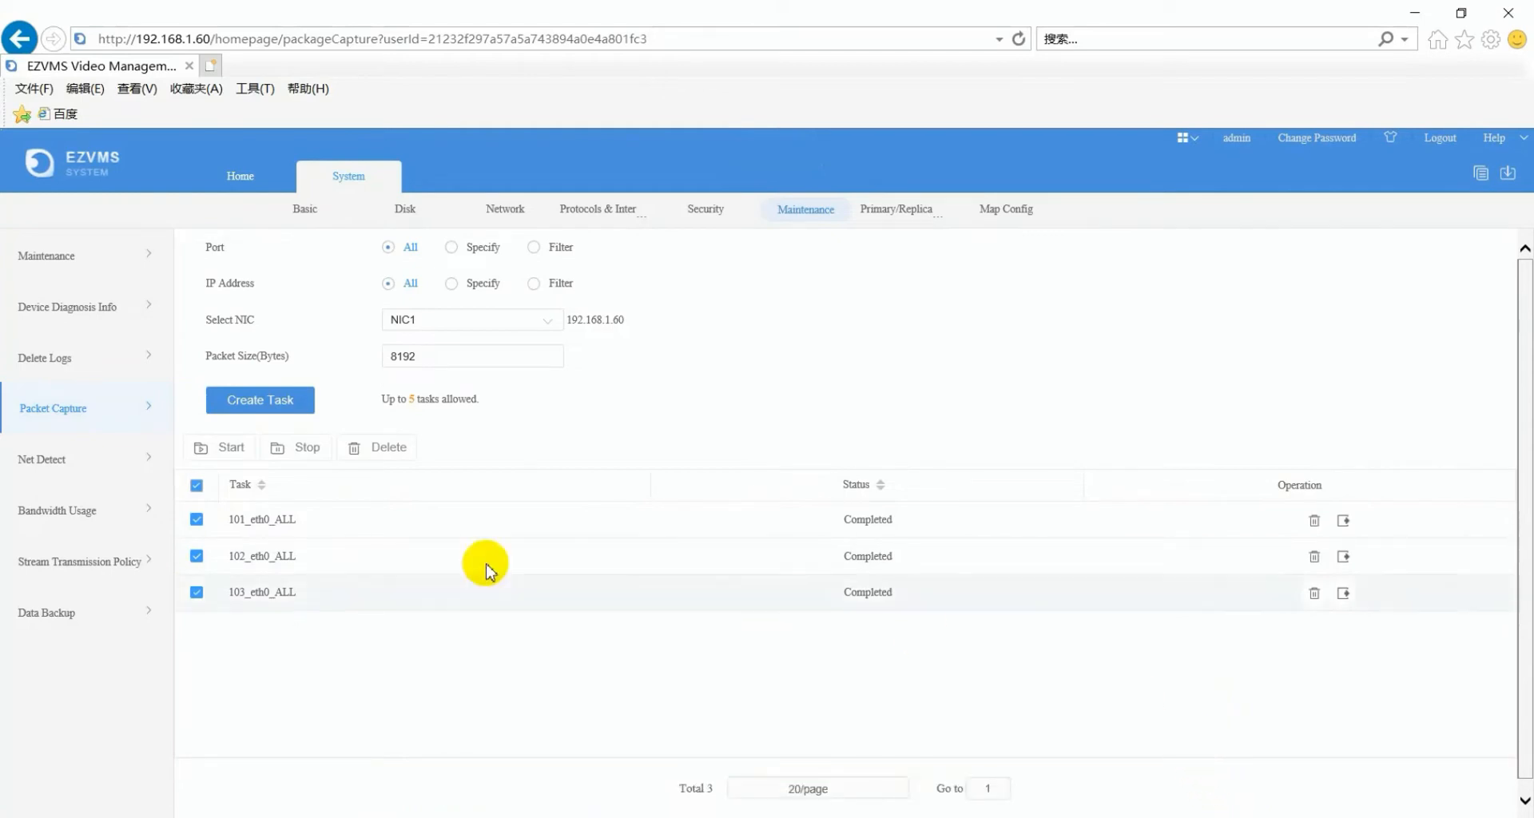
click(89, 466)
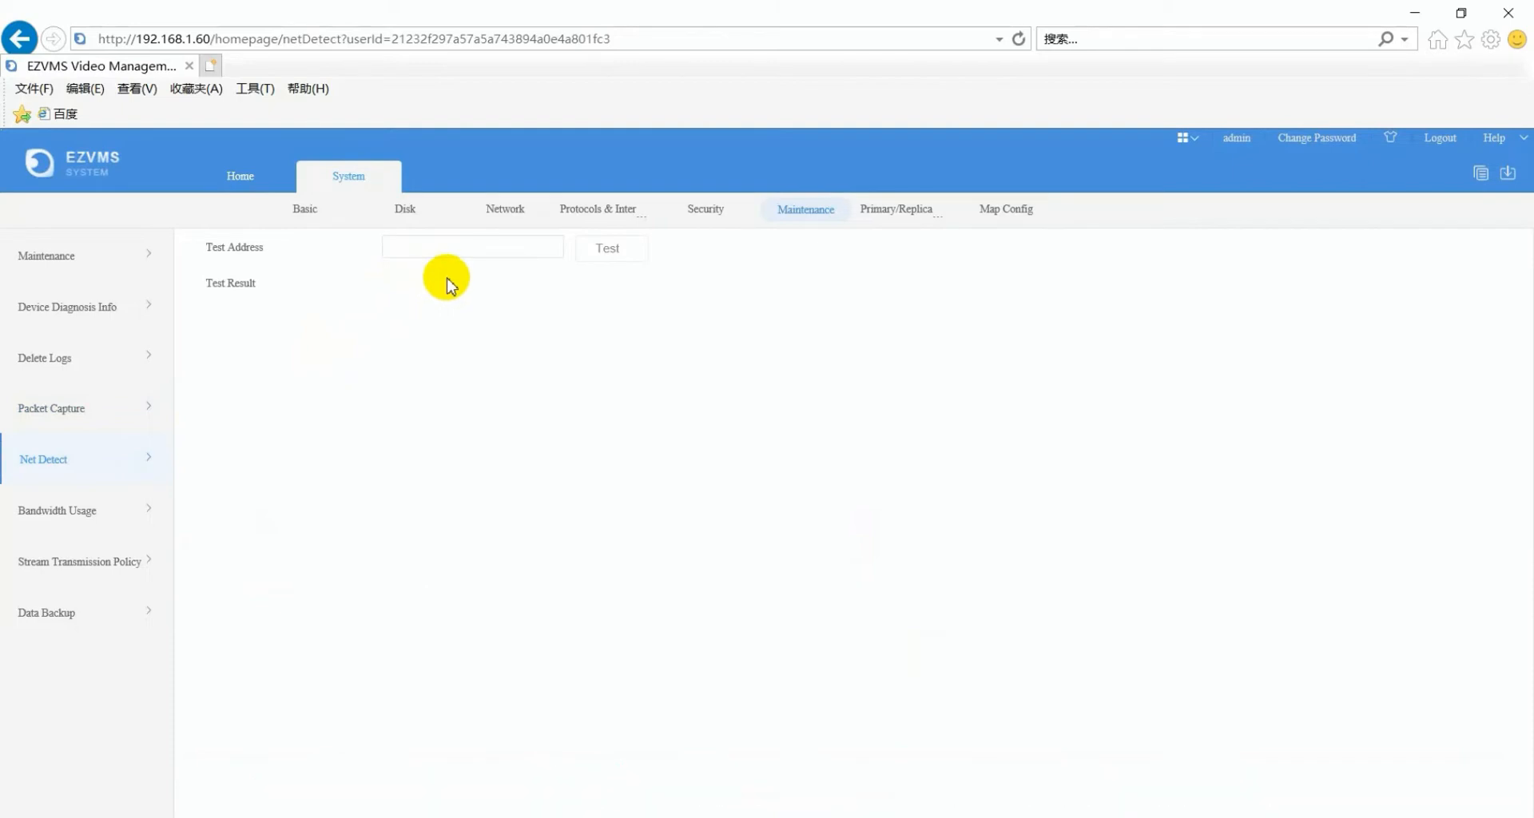
- Check bandwidth usage (IP Channel 7.542Mbps, idle receive 504.459Mbps), then close the System tab
click(61, 520)
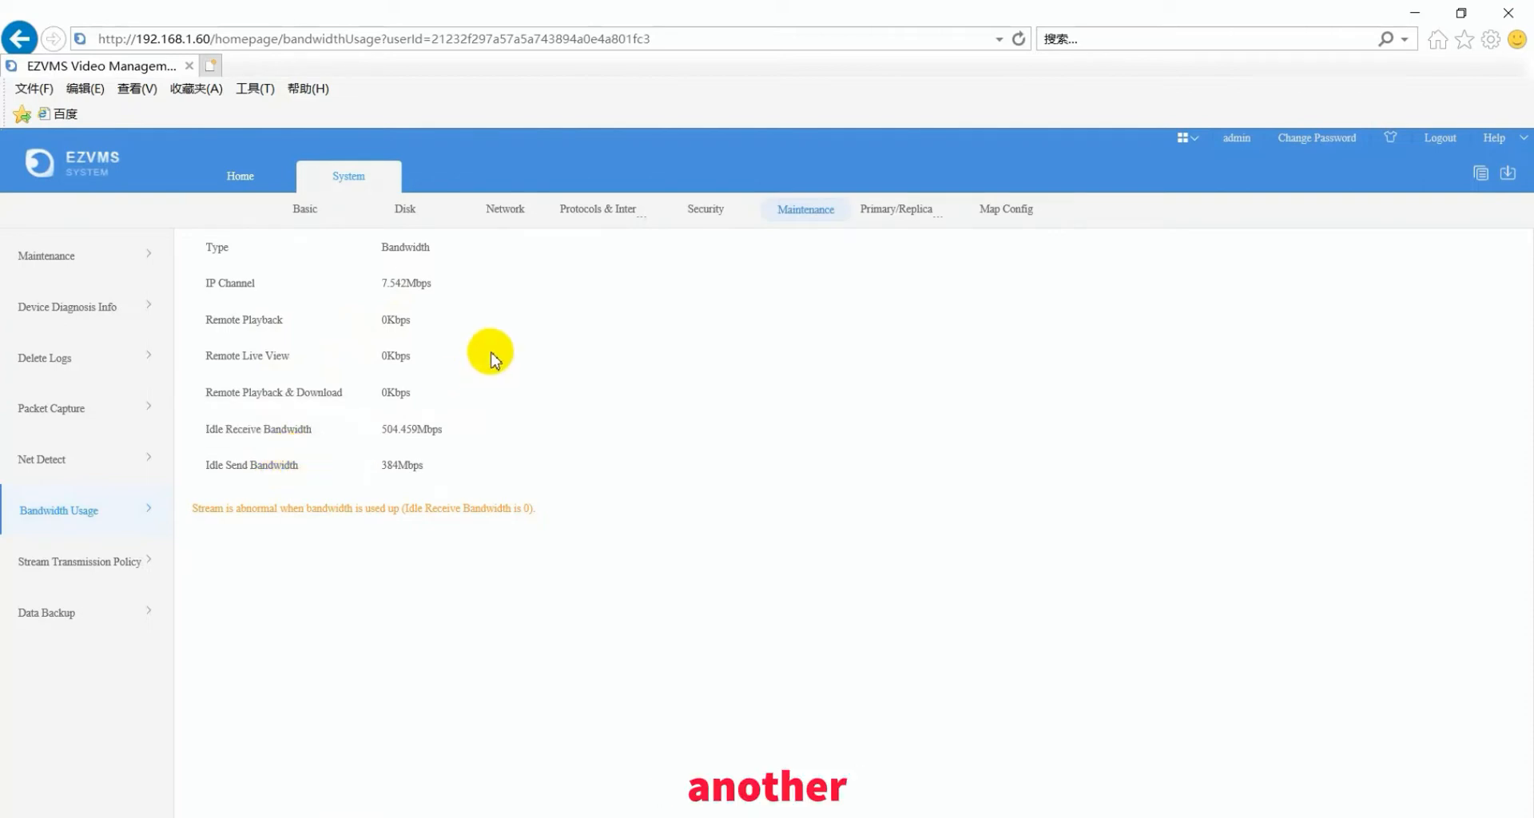
click(382, 178)
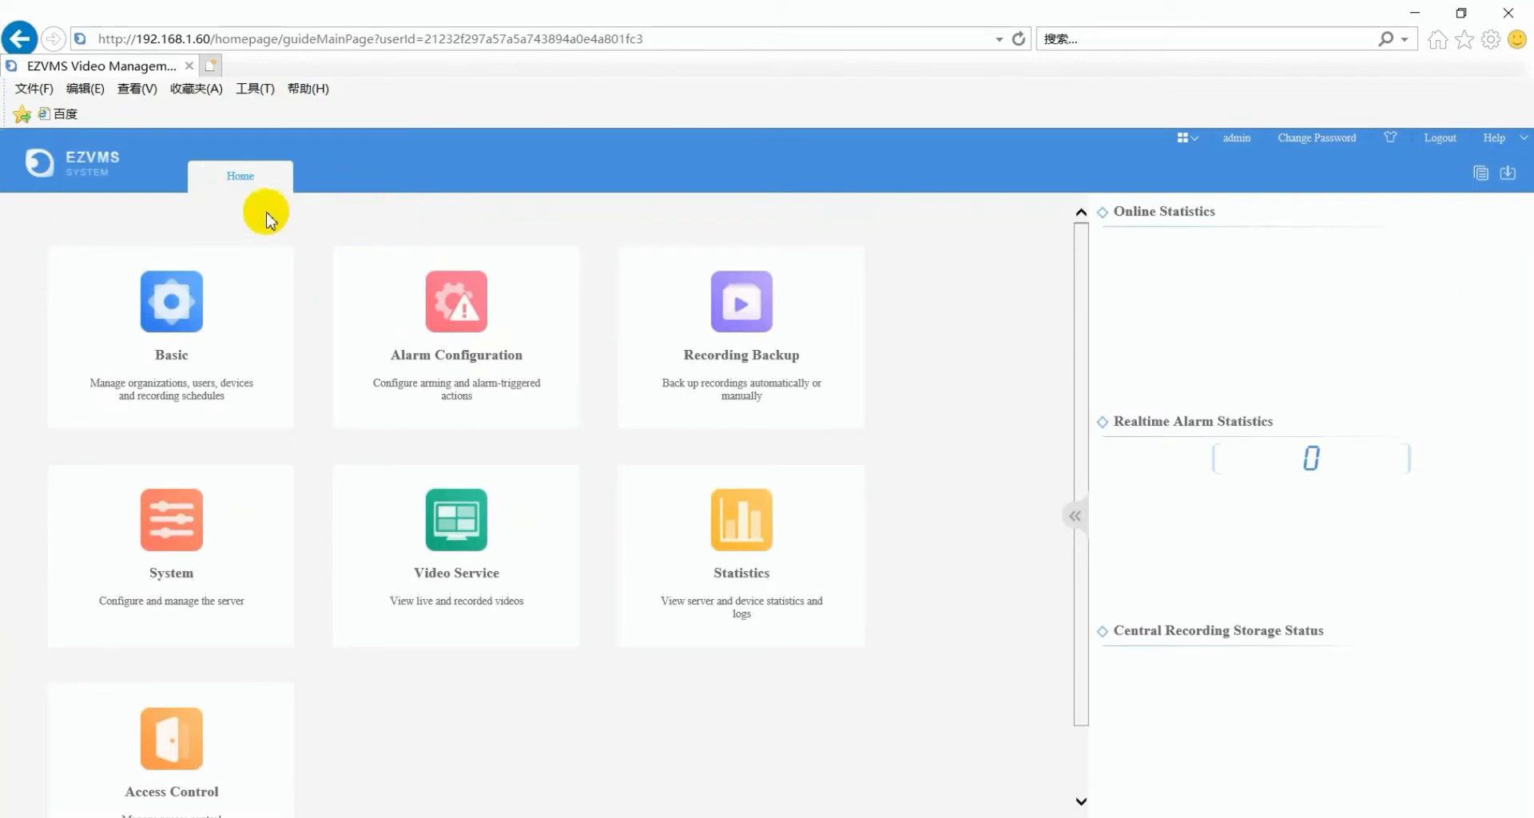
- Show the S.M.A.R.T. Test for disk 1 under Server statistics, leaving the test type at Short
mouse_move(787, 559)
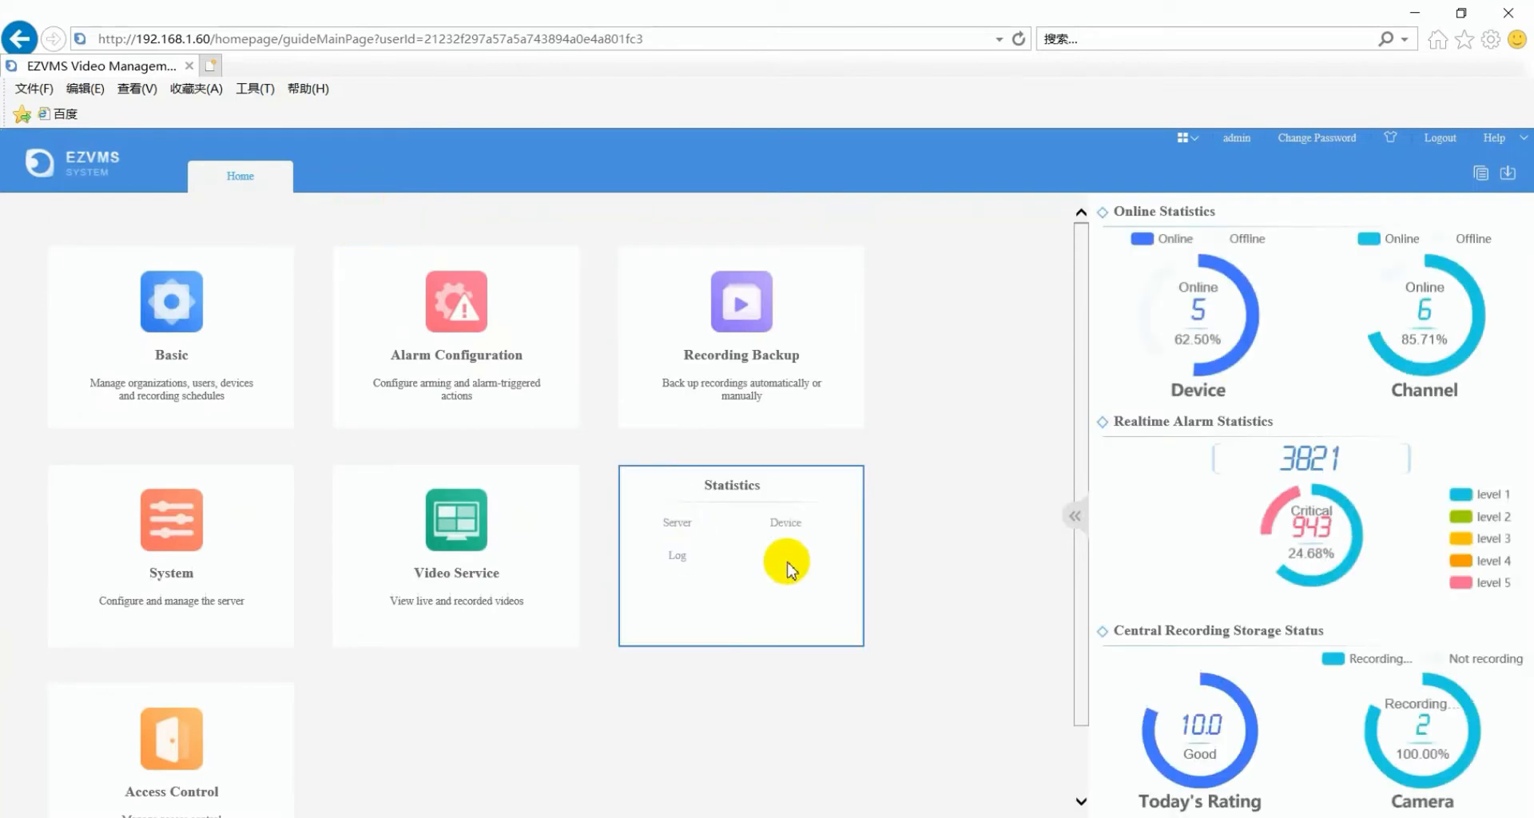
click(680, 531)
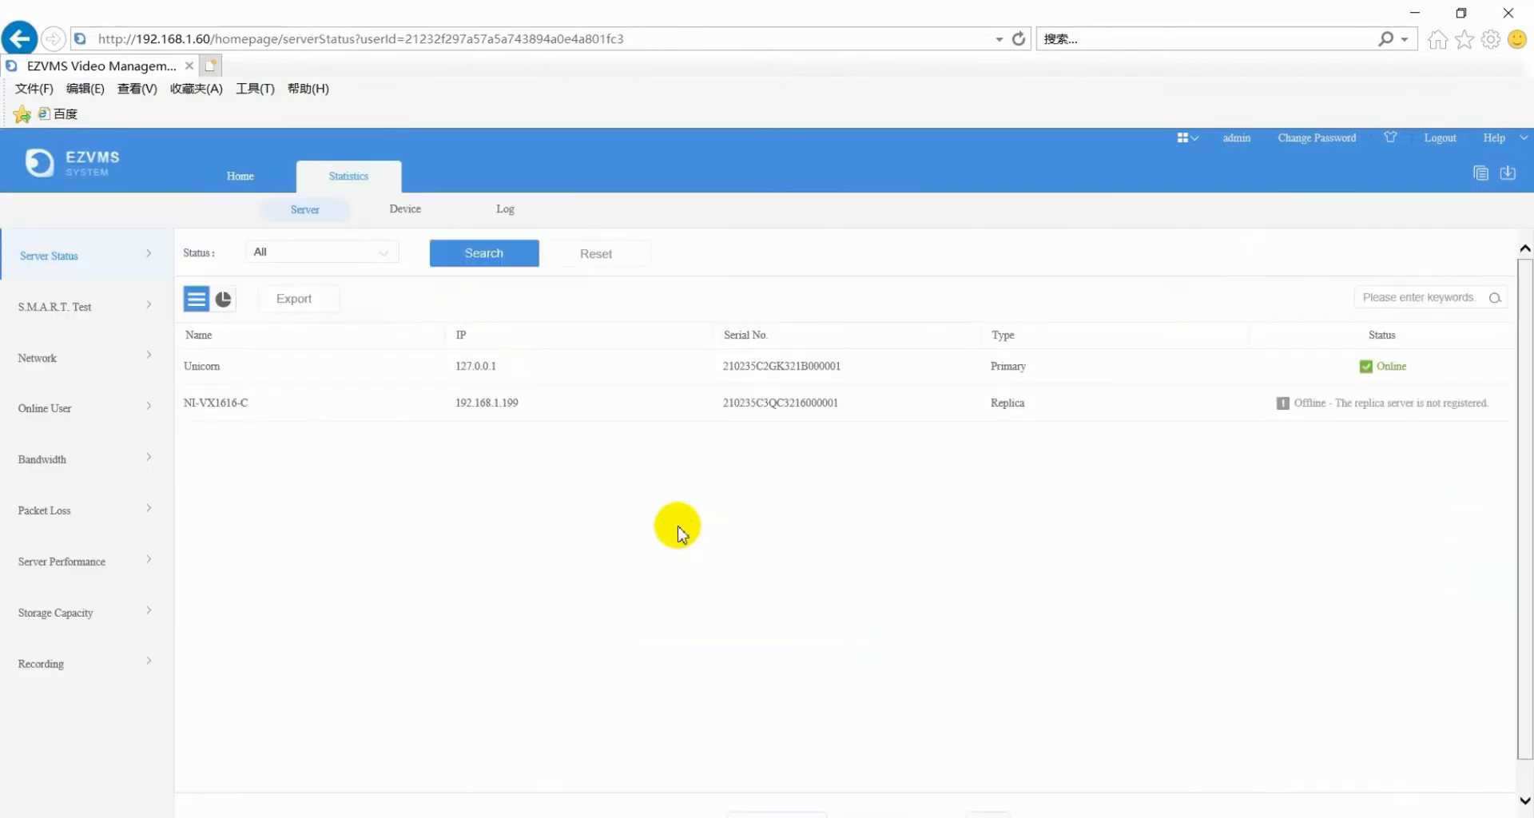
click(80, 312)
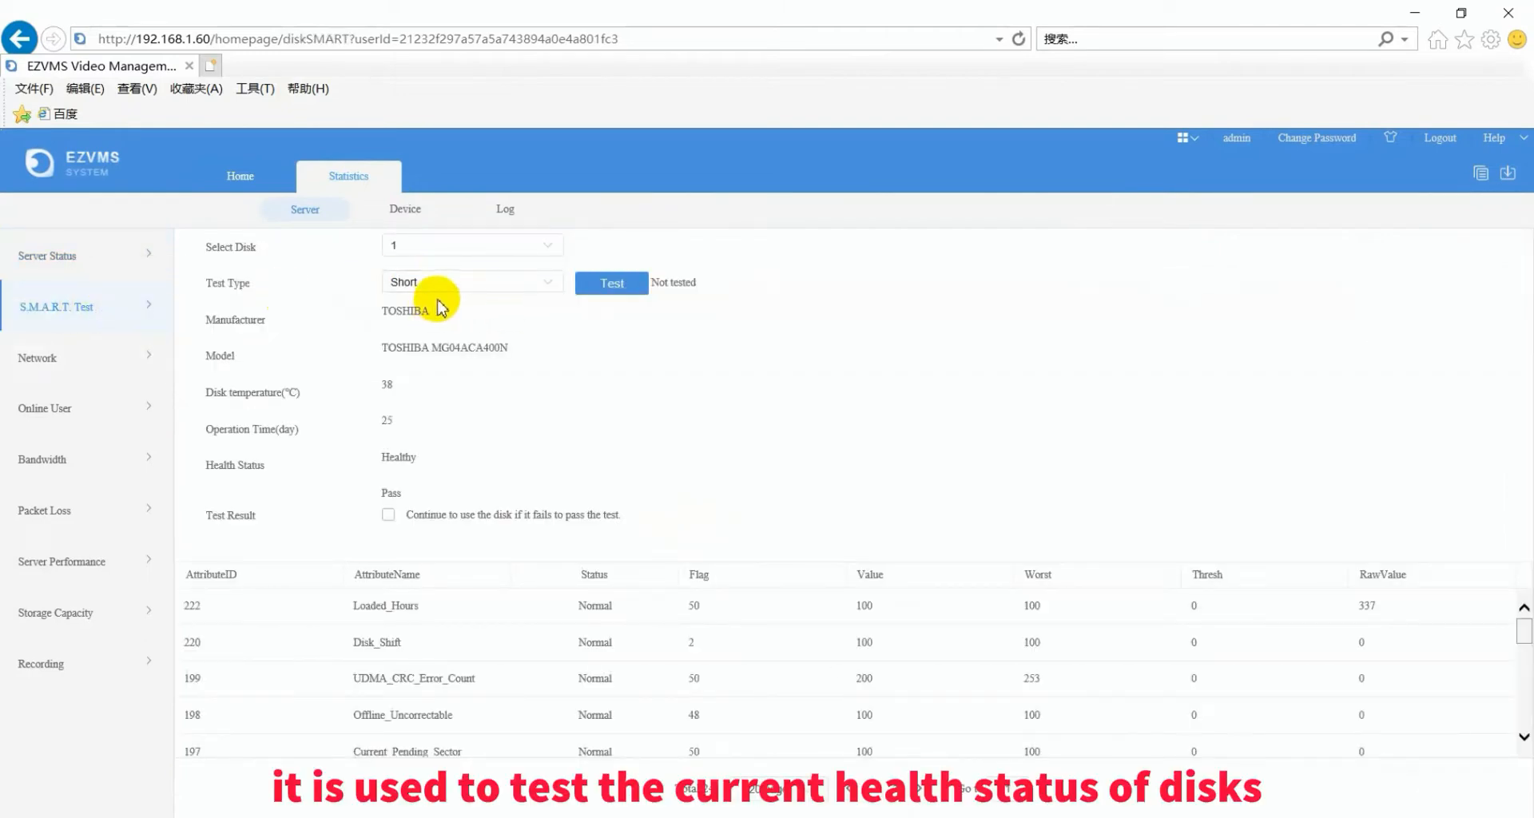
click(548, 290)
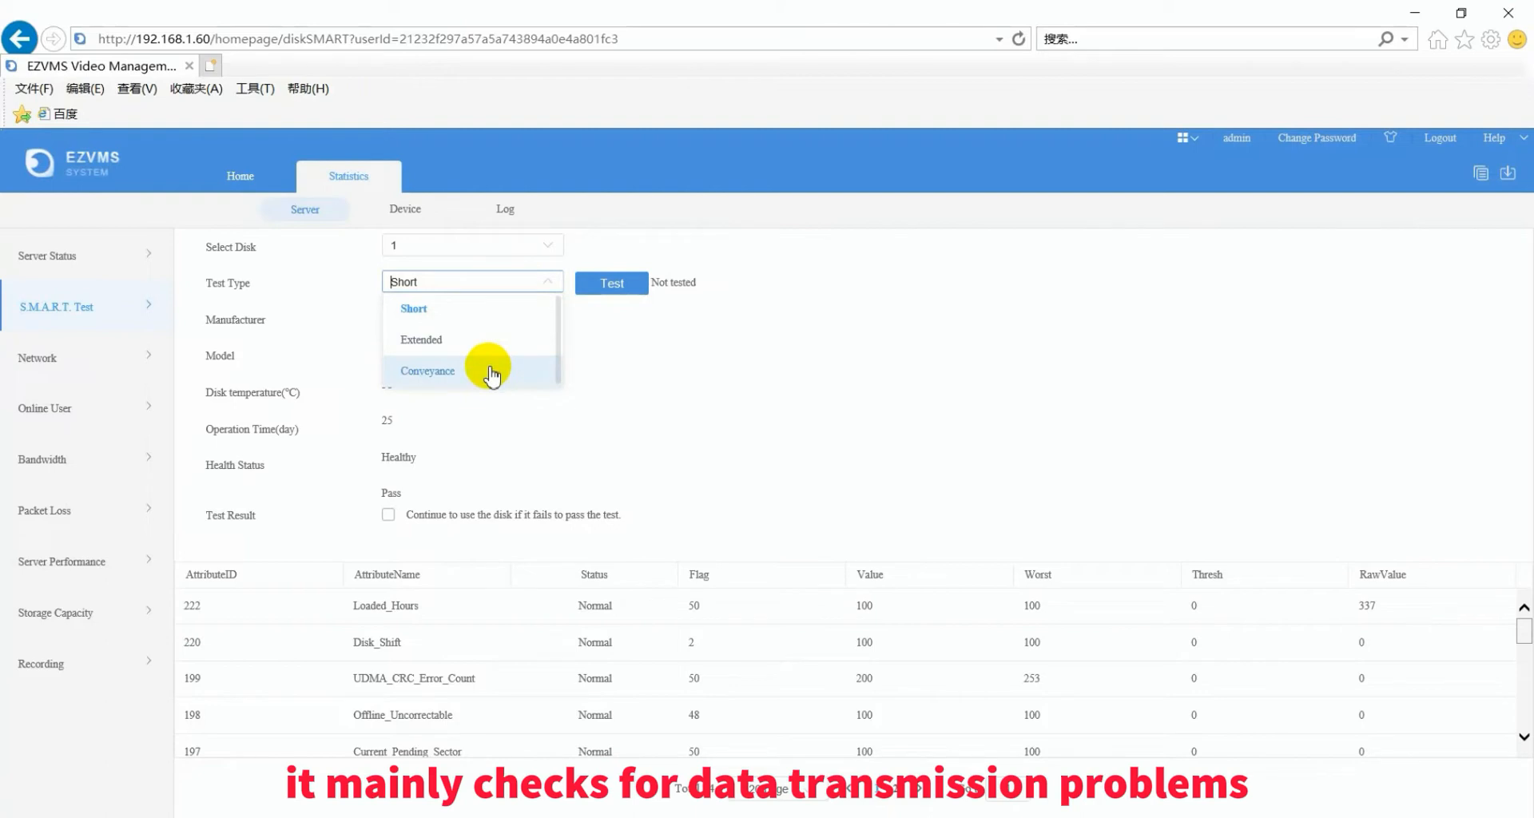
click(654, 374)
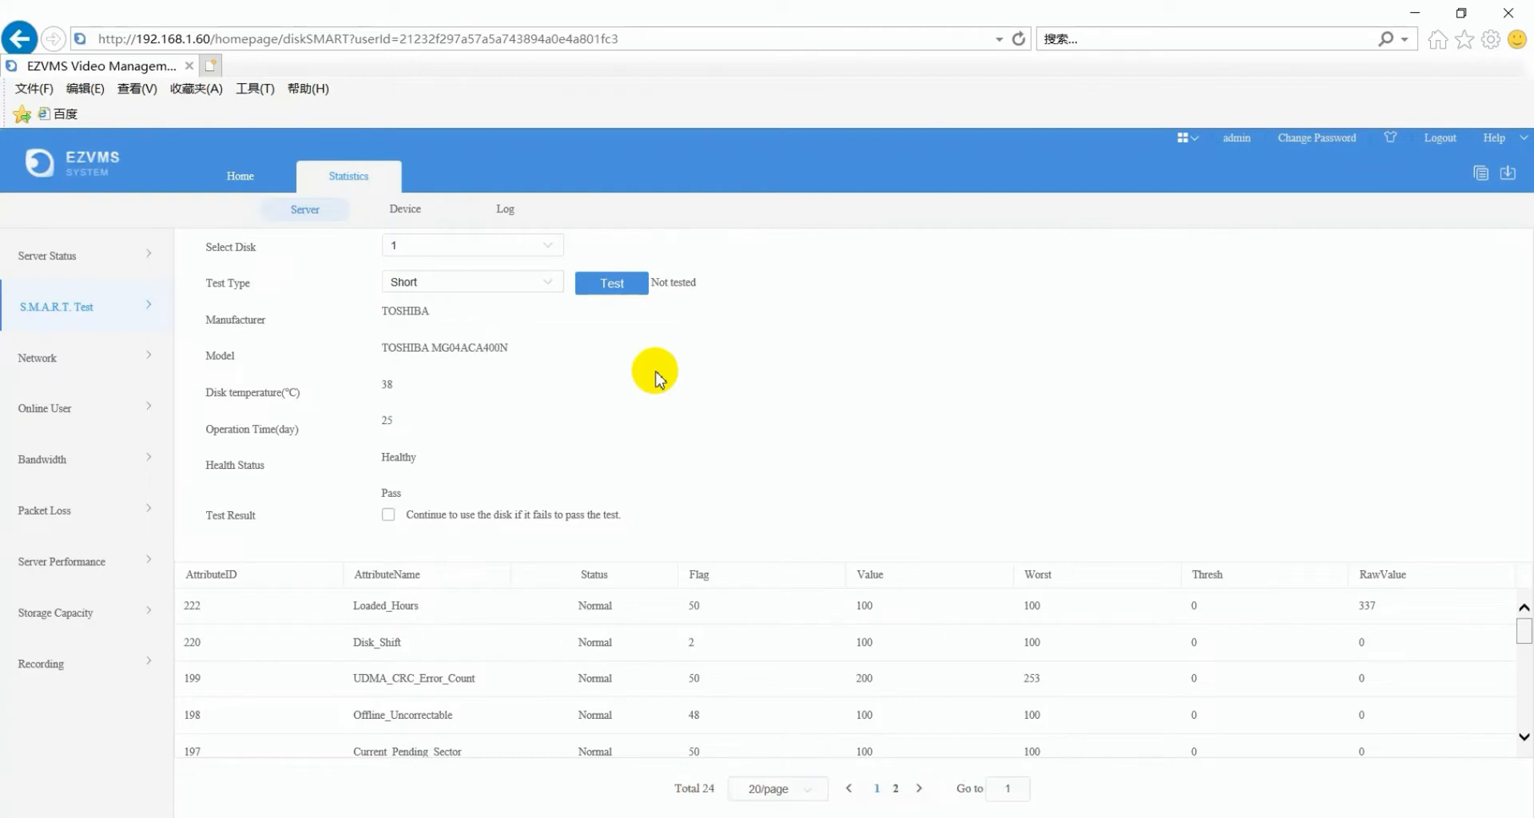
- Review the Online User, Bandwidth and Recording statistics, then show the Server Alarm Logs
click(45, 412)
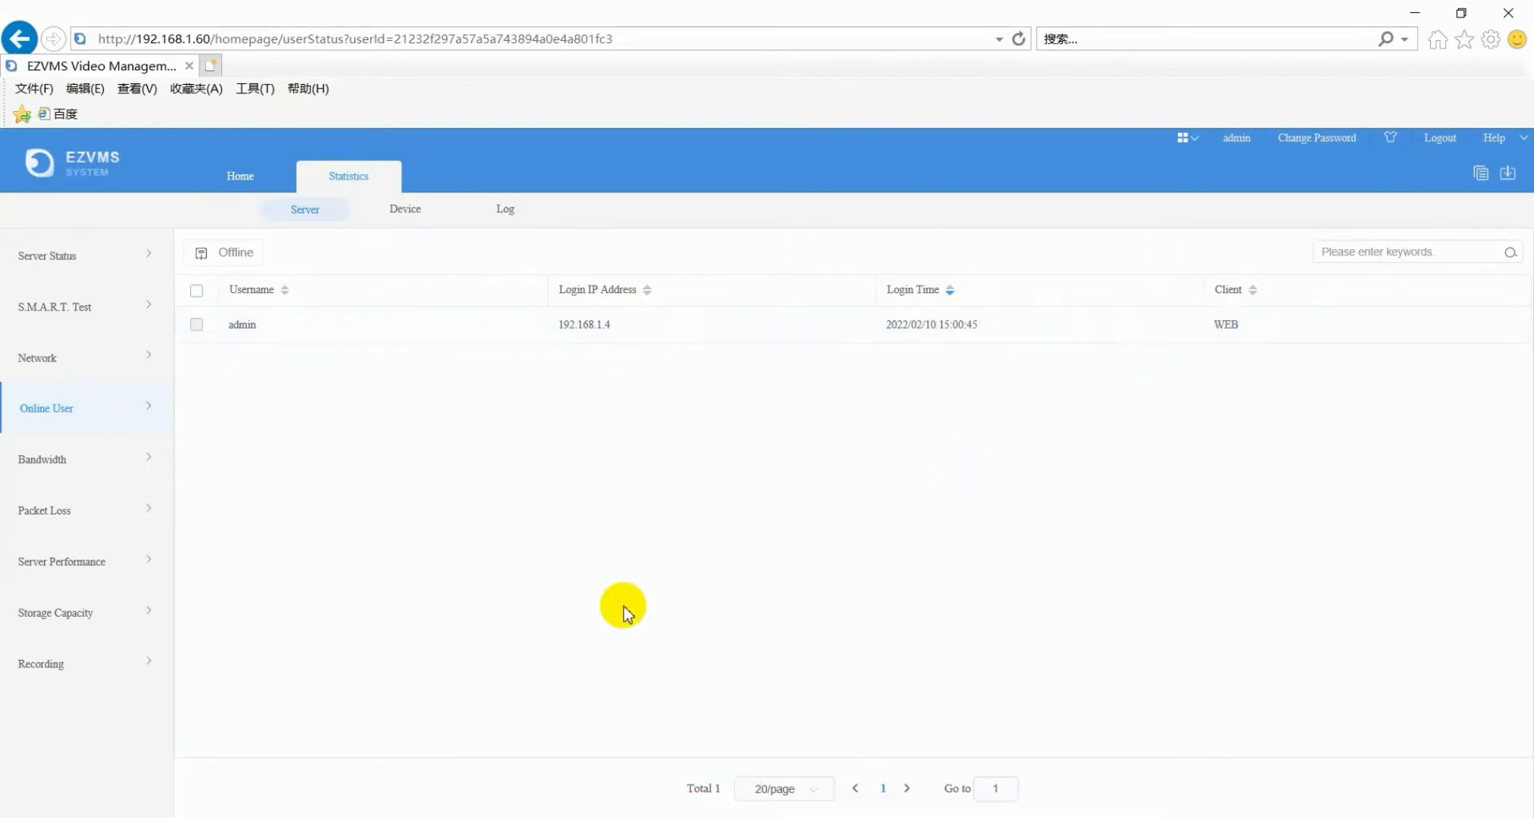
click(92, 478)
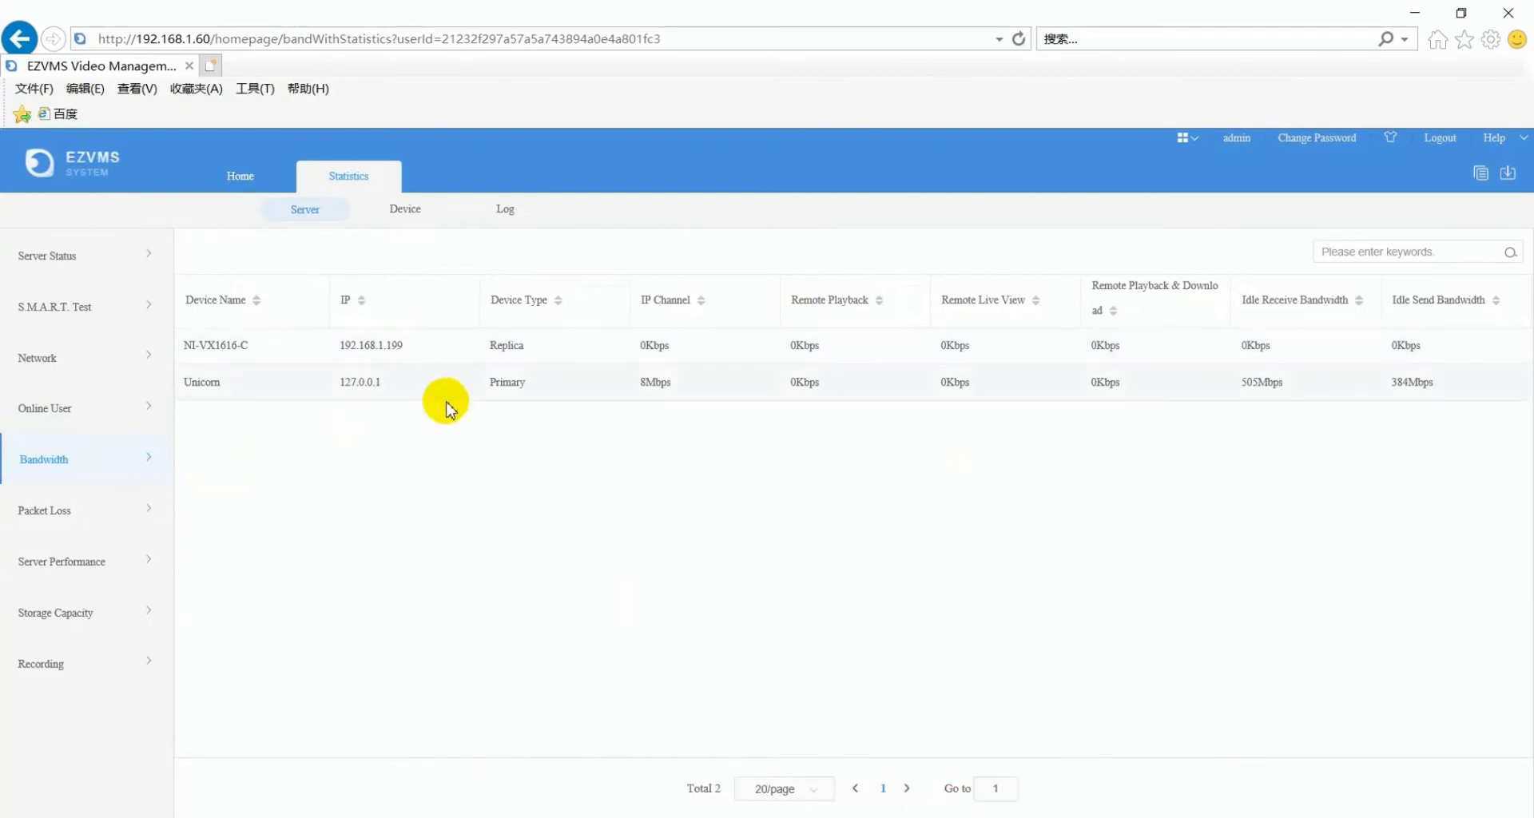
click(65, 664)
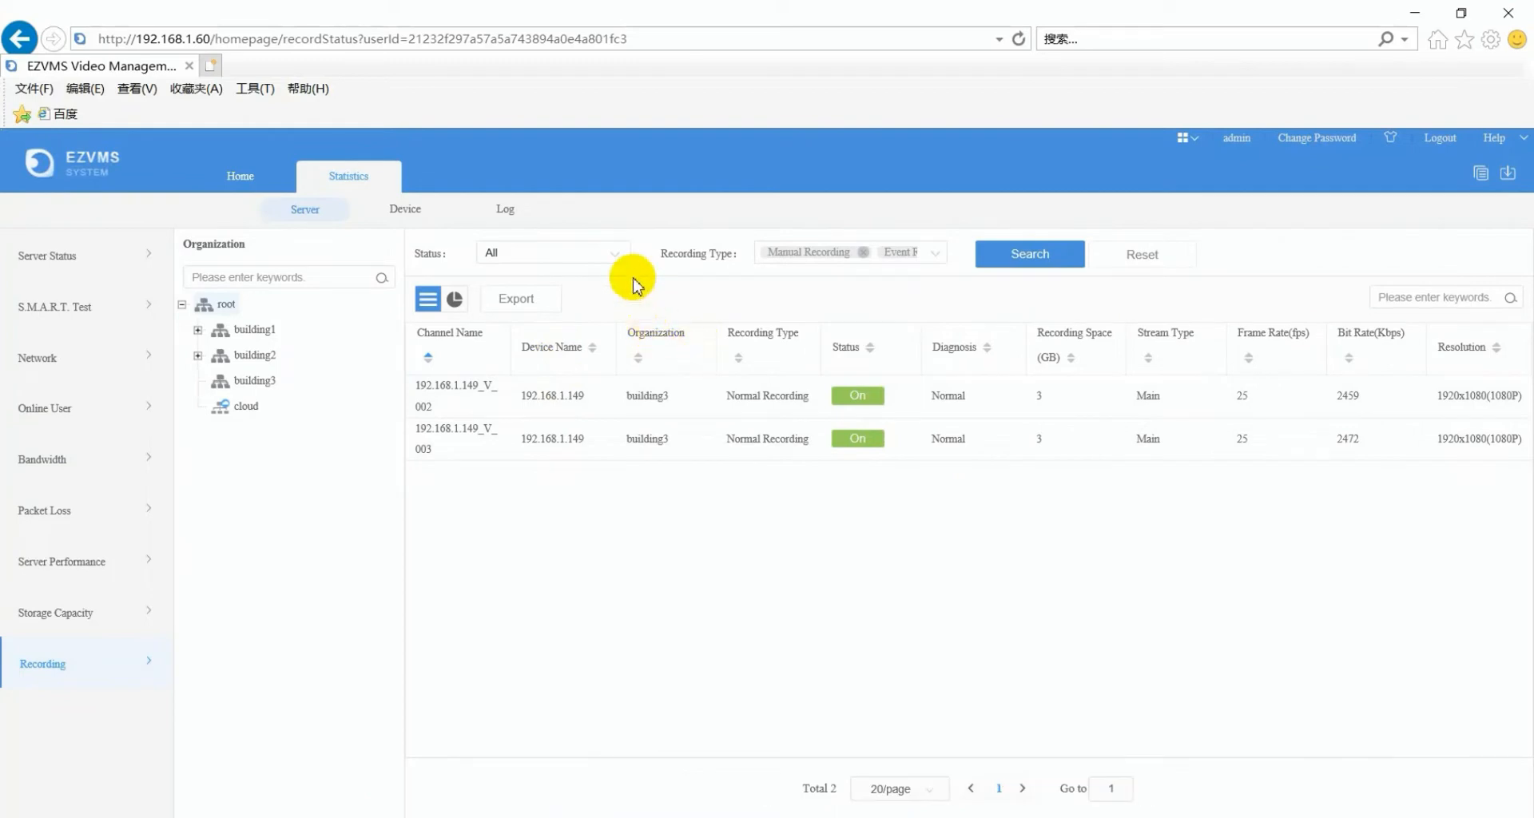
click(512, 214)
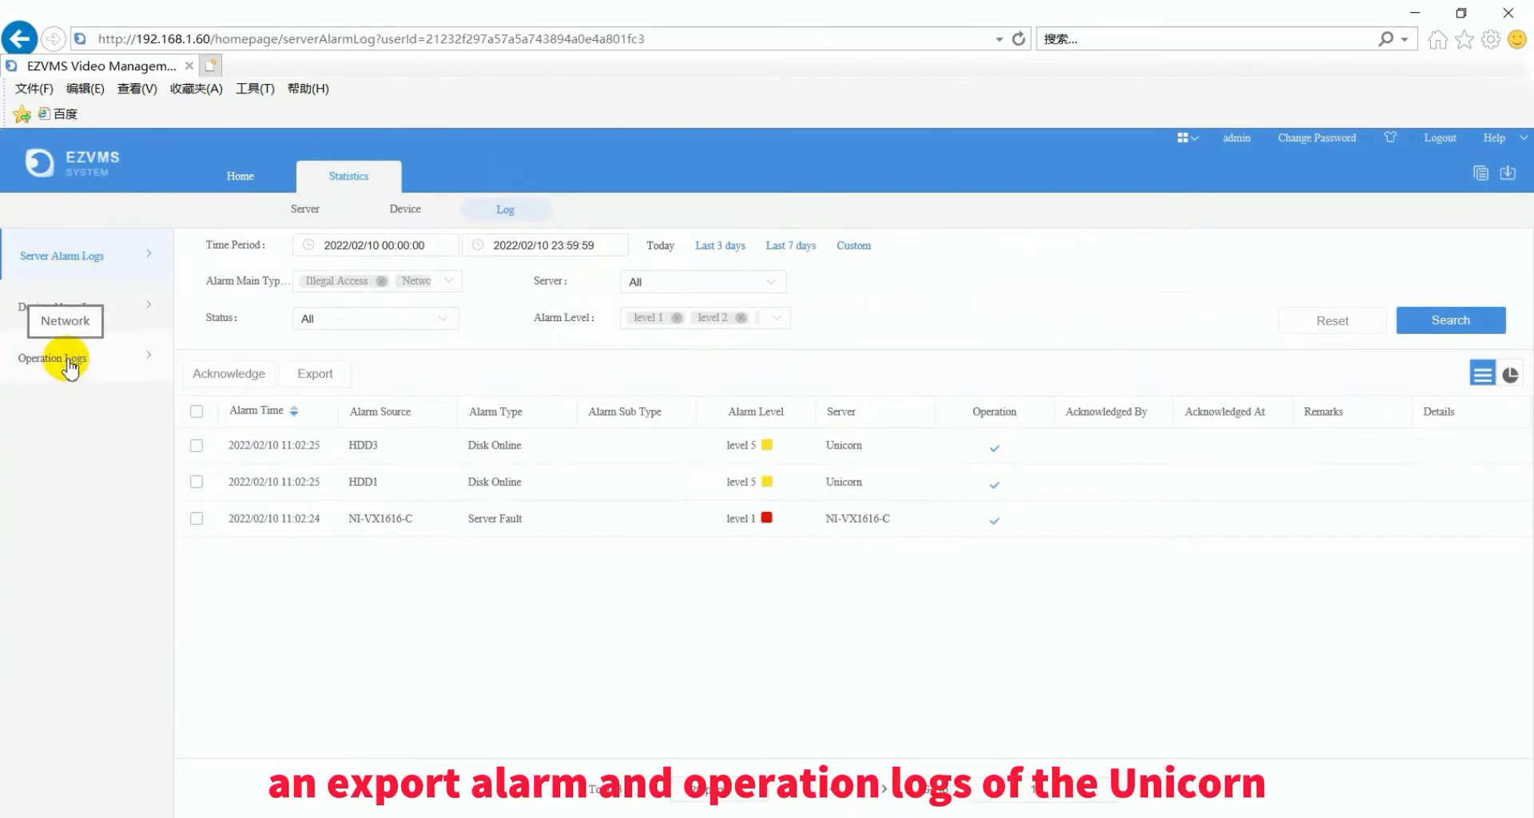
- Export the three server alarm log entries to CSV and cancel the download bar
click(315, 373)
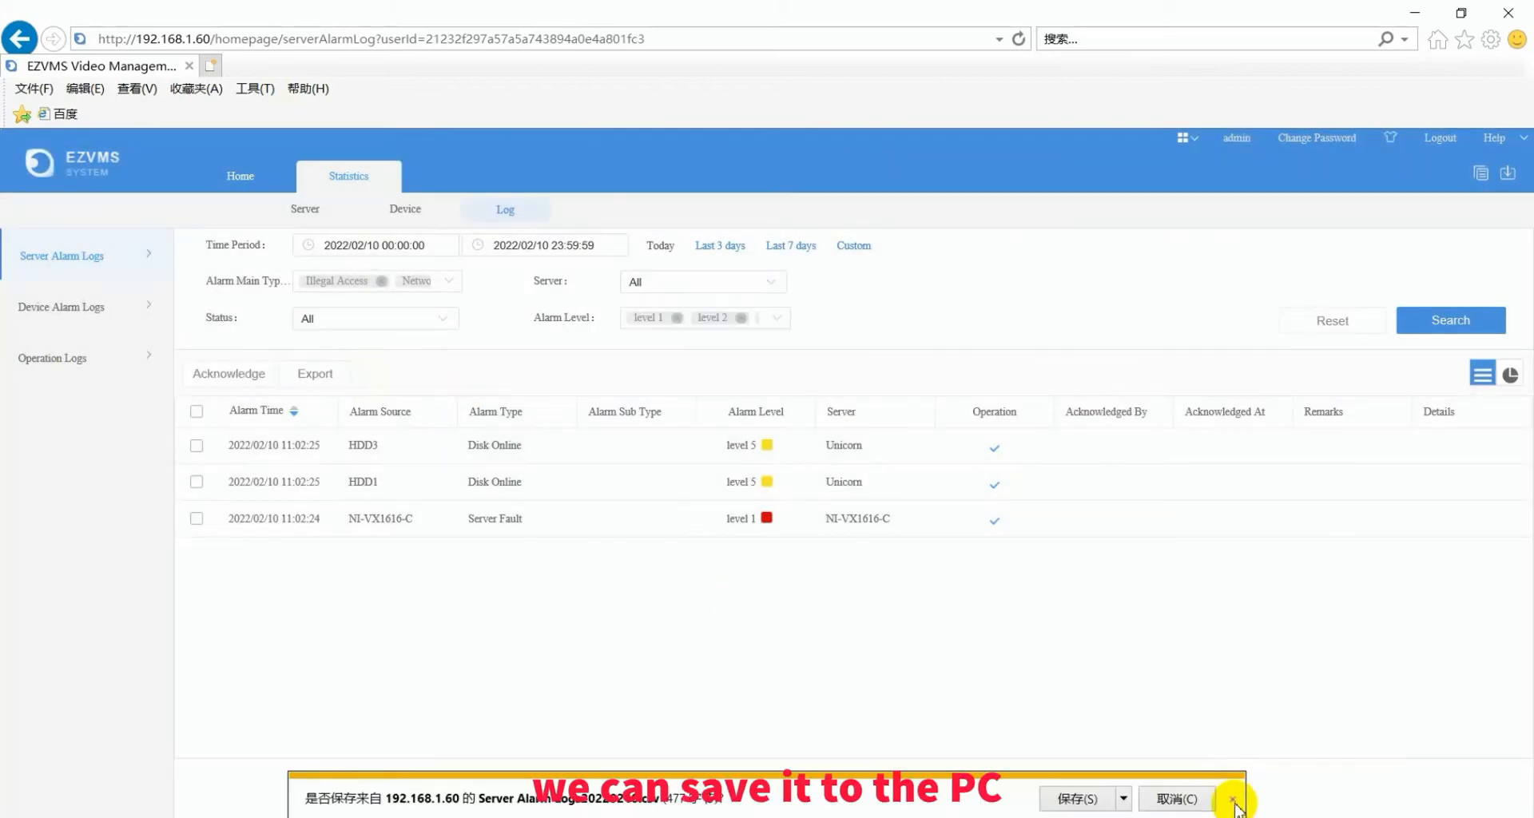
click(1234, 799)
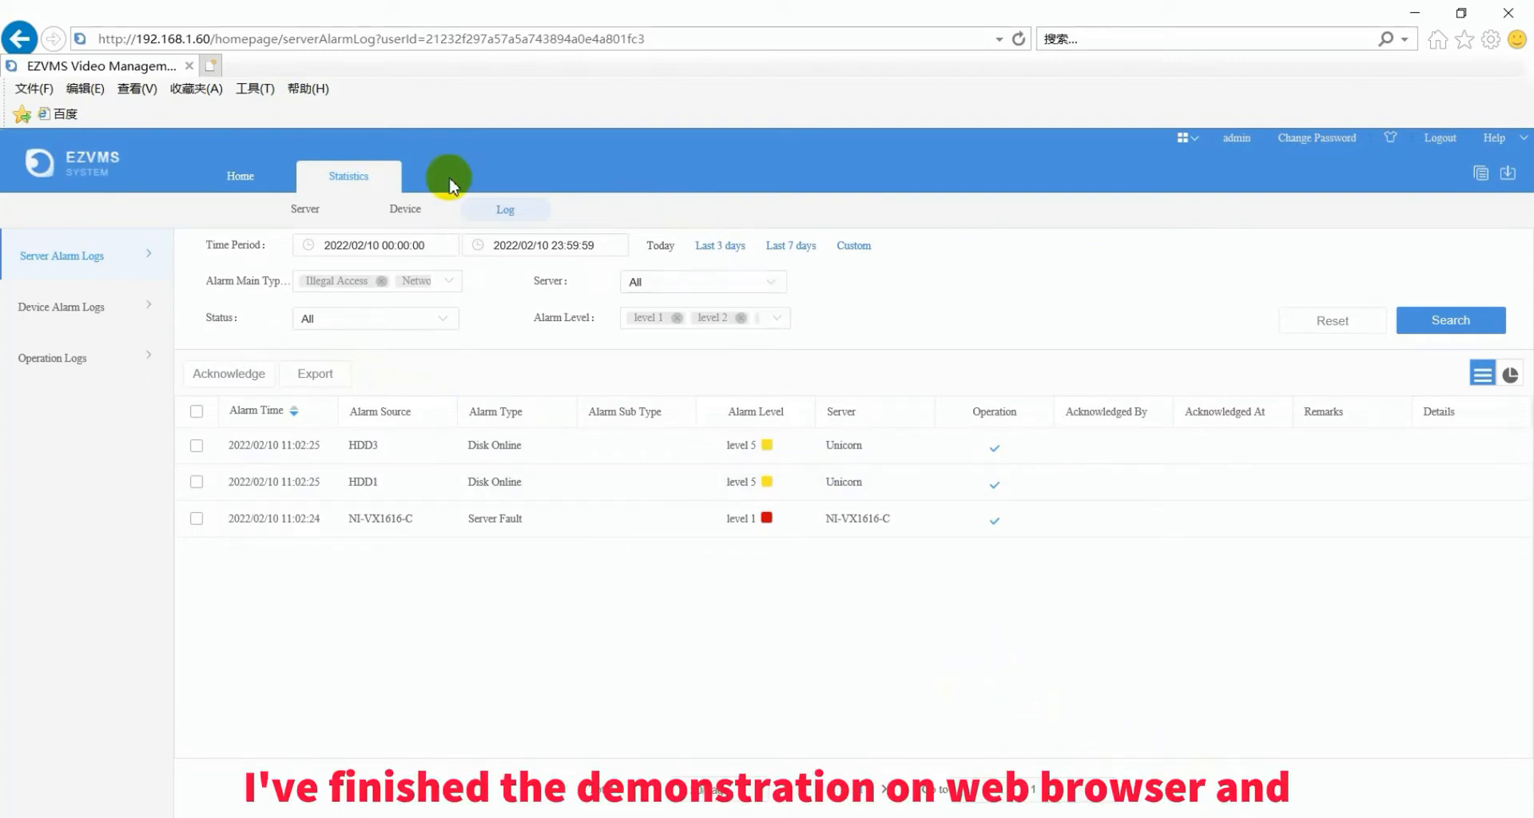
- Close the Statistics tab, returning to Home with 4 devices online and 4476 realtime alarms
click(385, 177)
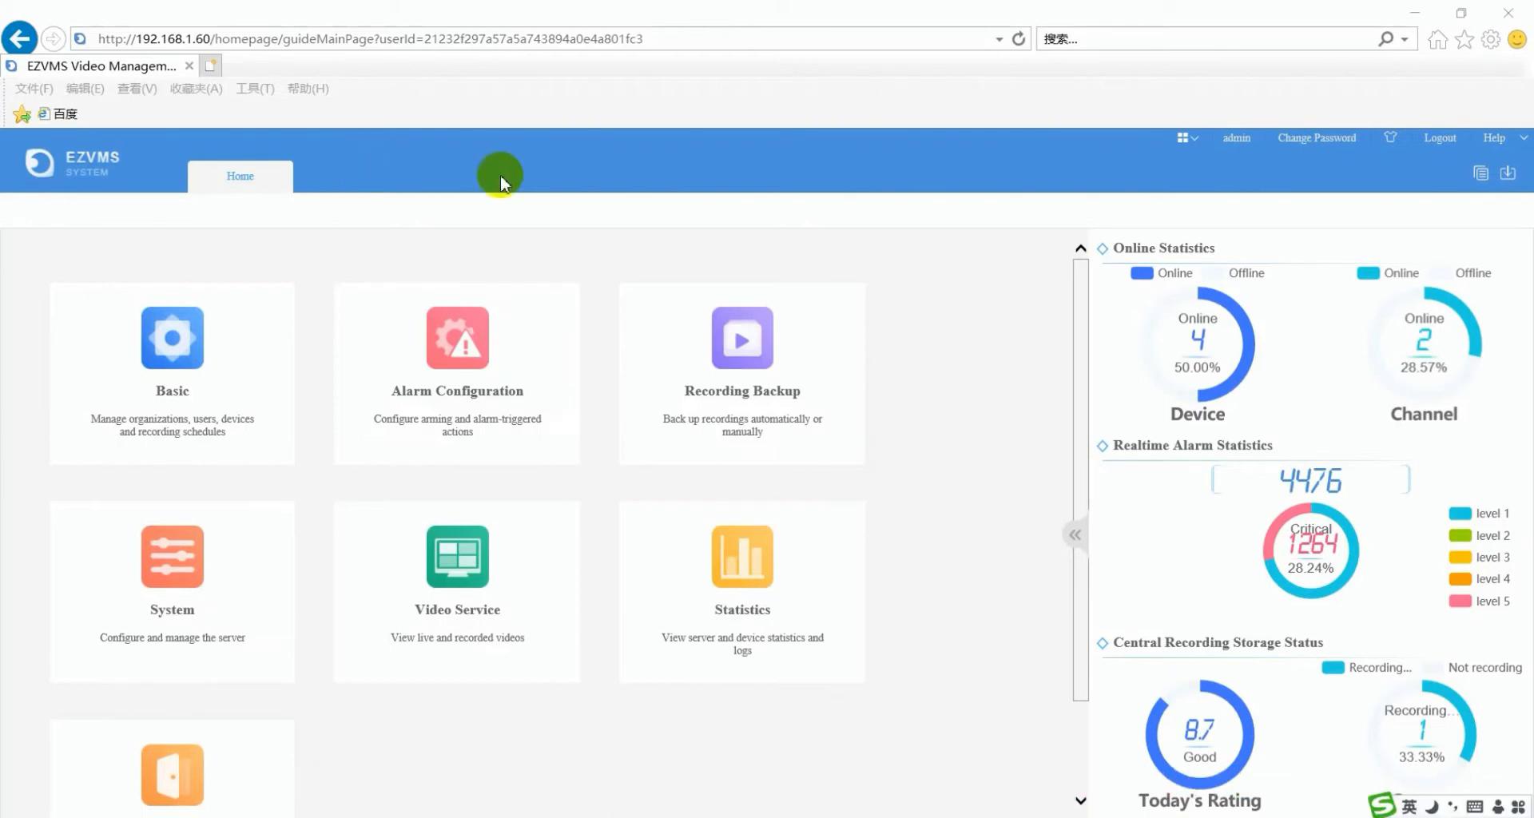
- Log out of the web interface and cancel the offered EZVMS Client installer download
click(1441, 139)
click(850, 516)
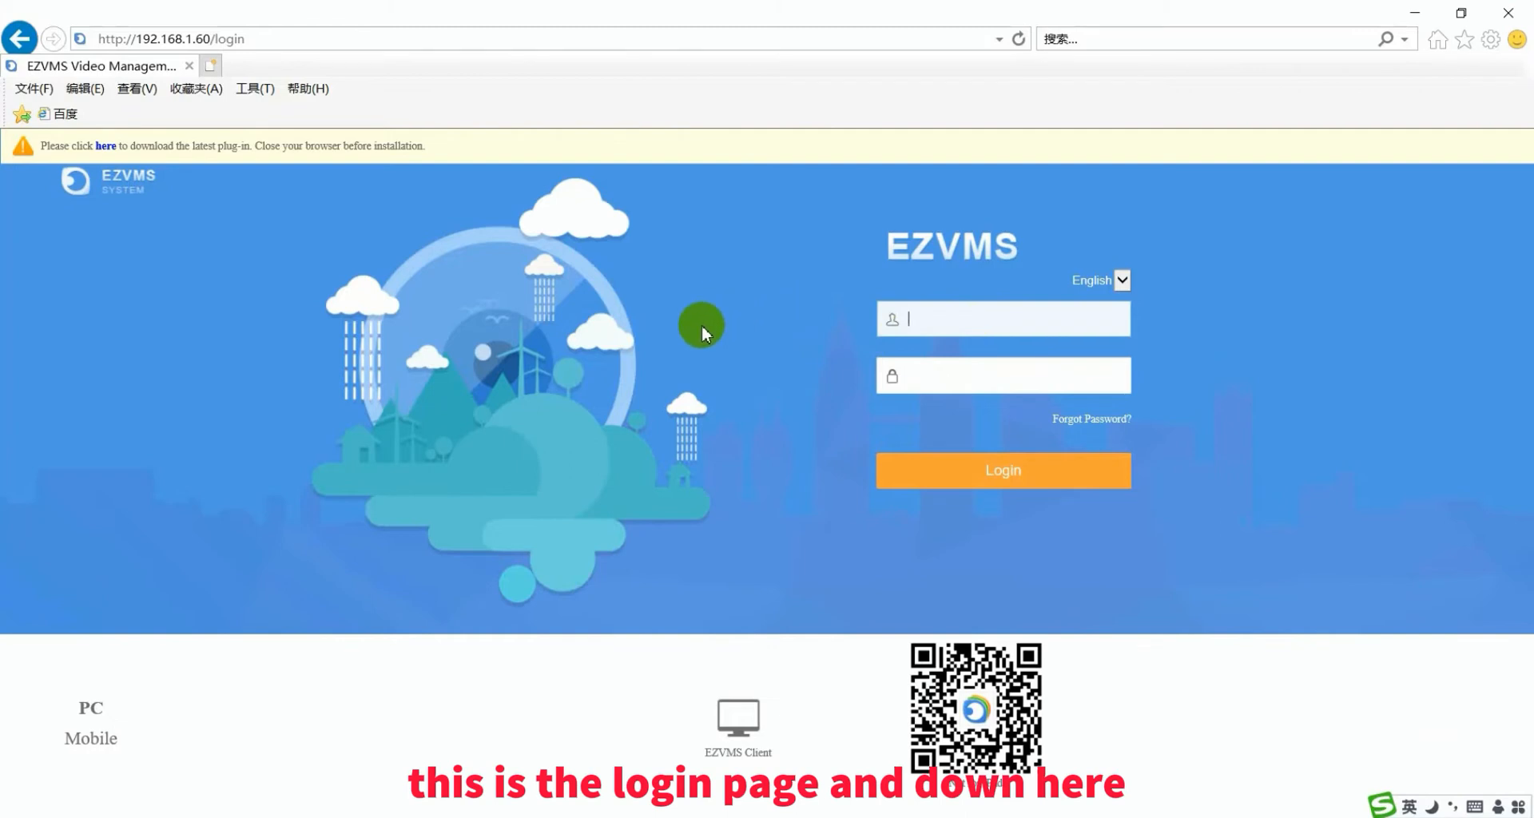
click(727, 747)
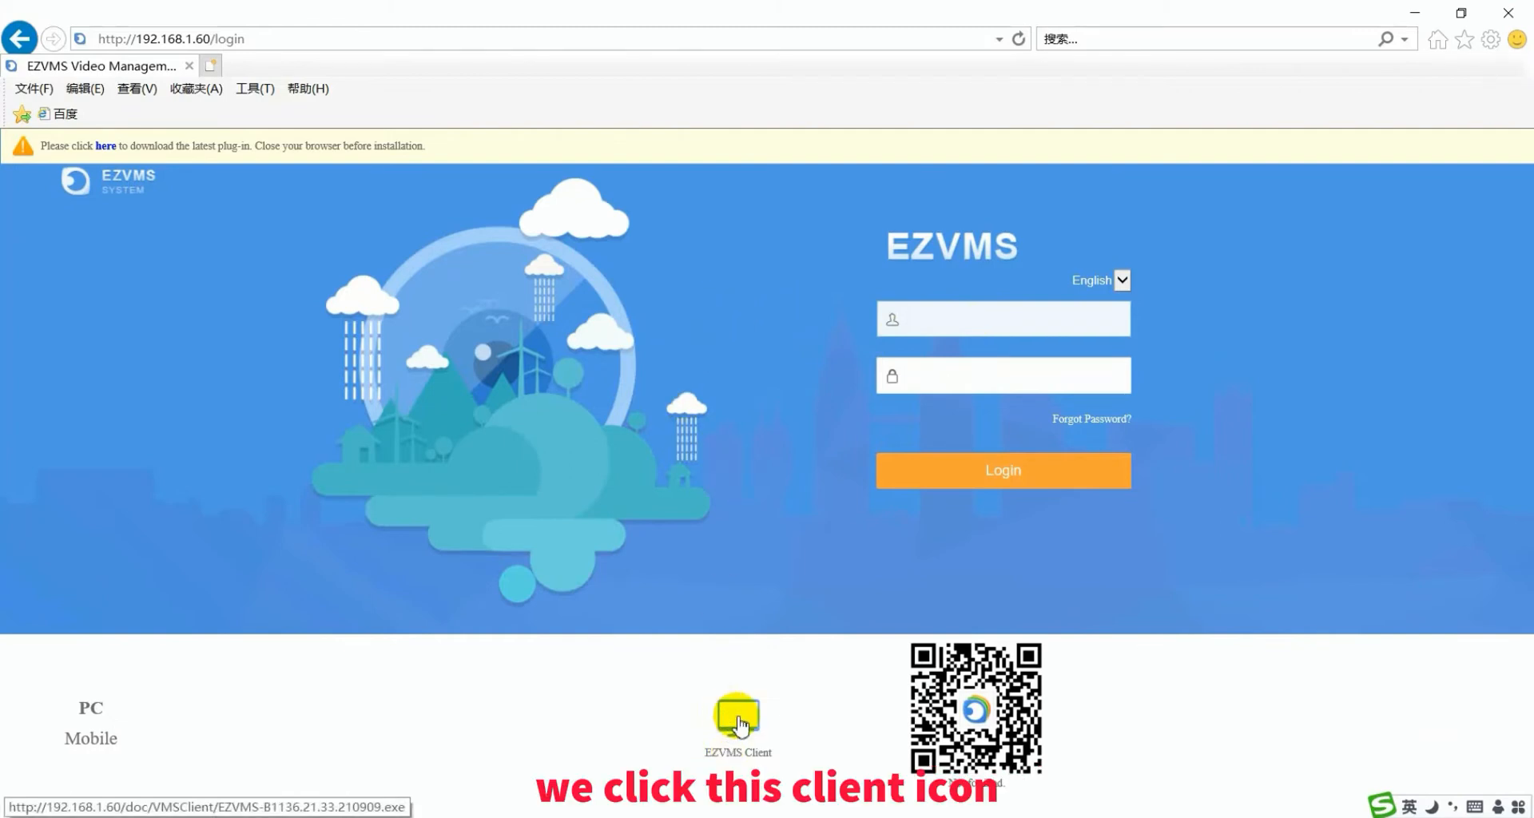
click(740, 724)
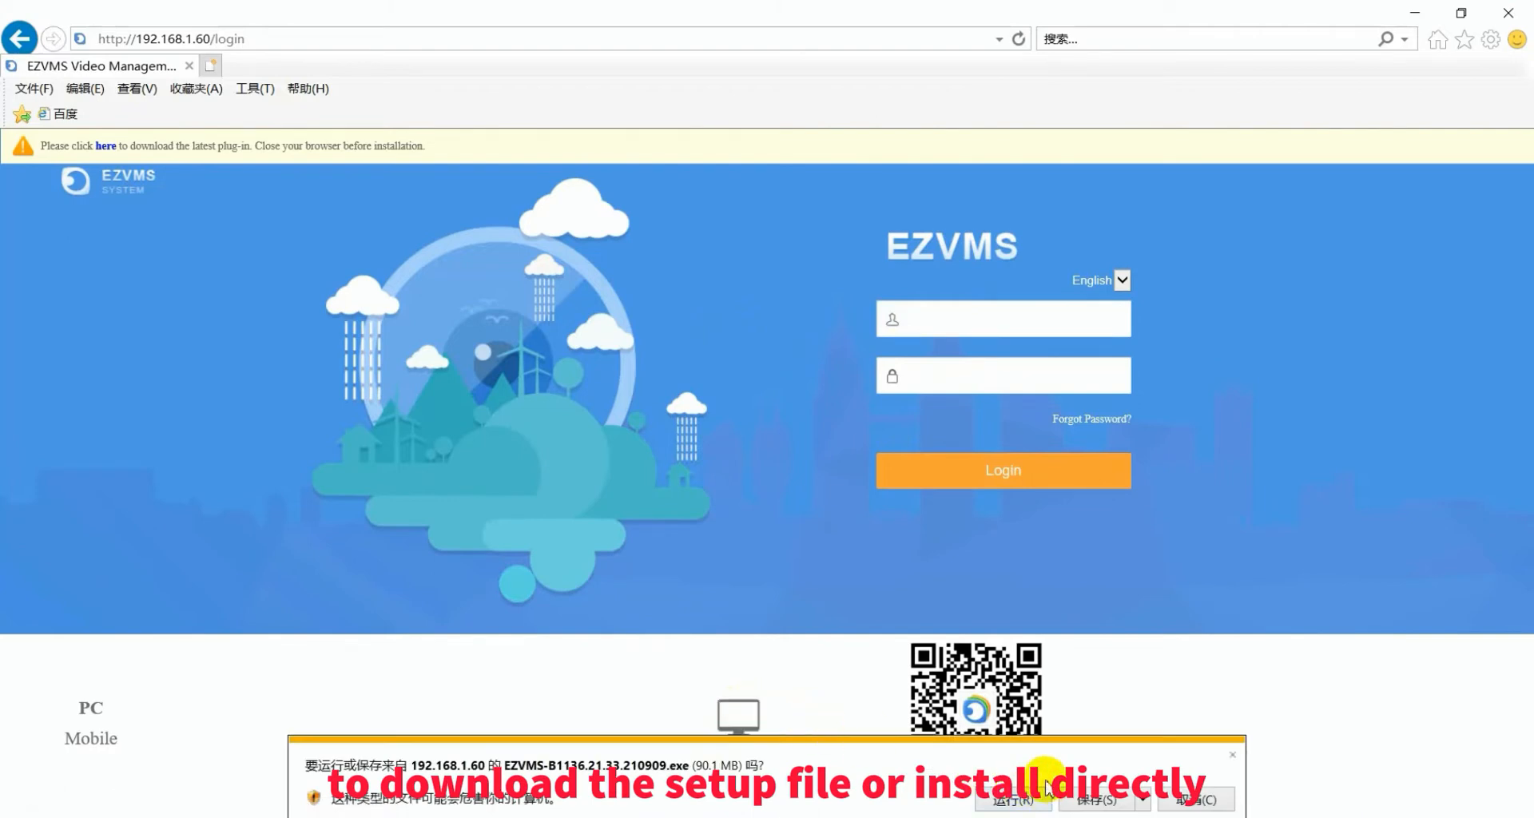
click(1208, 801)
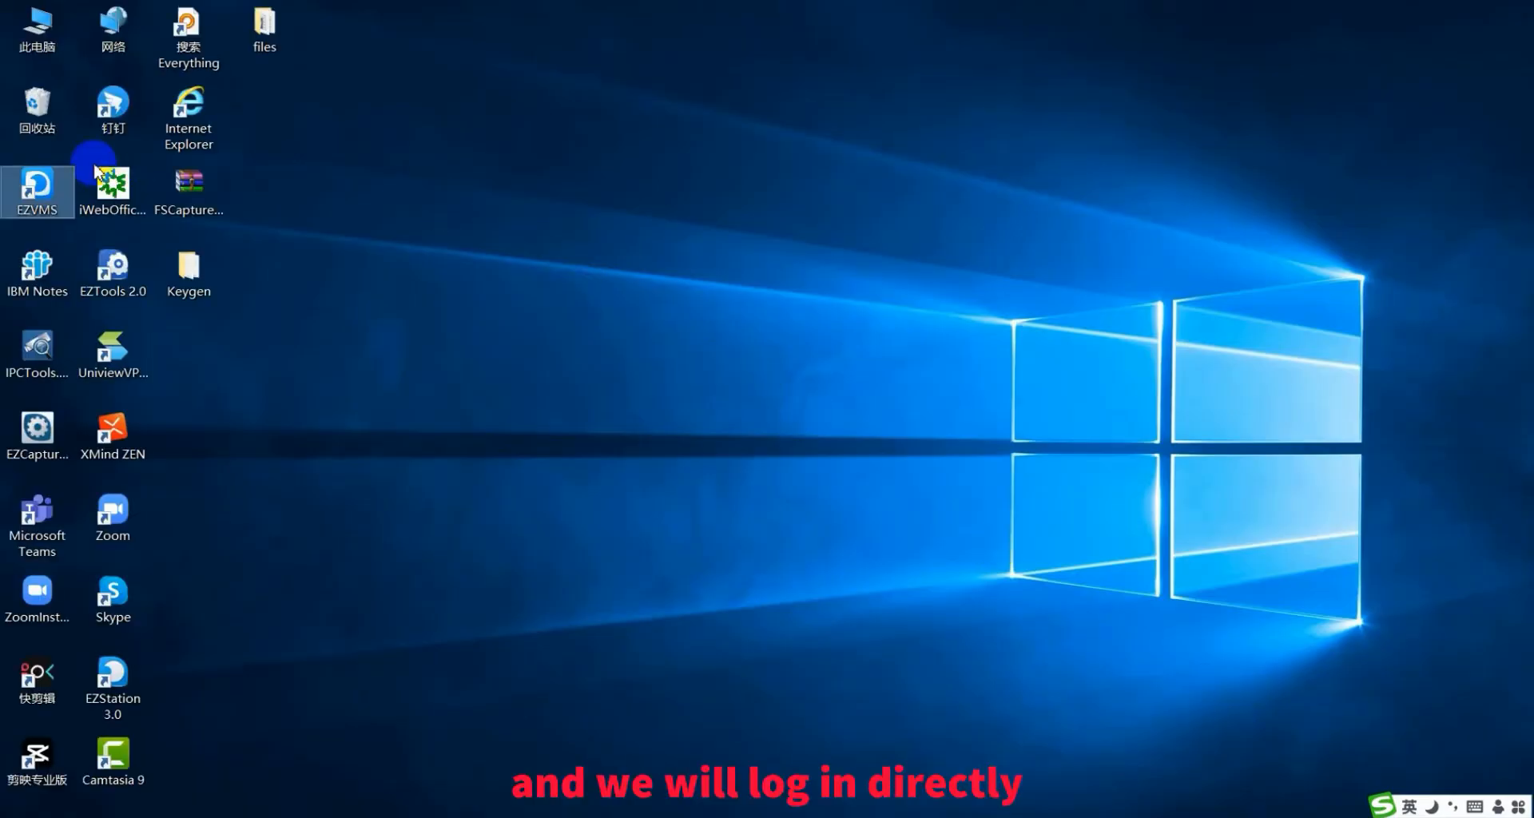
- Launch the EZVMS desktop client and log in as admin to server 192.168.1.60
double_click(36, 190)
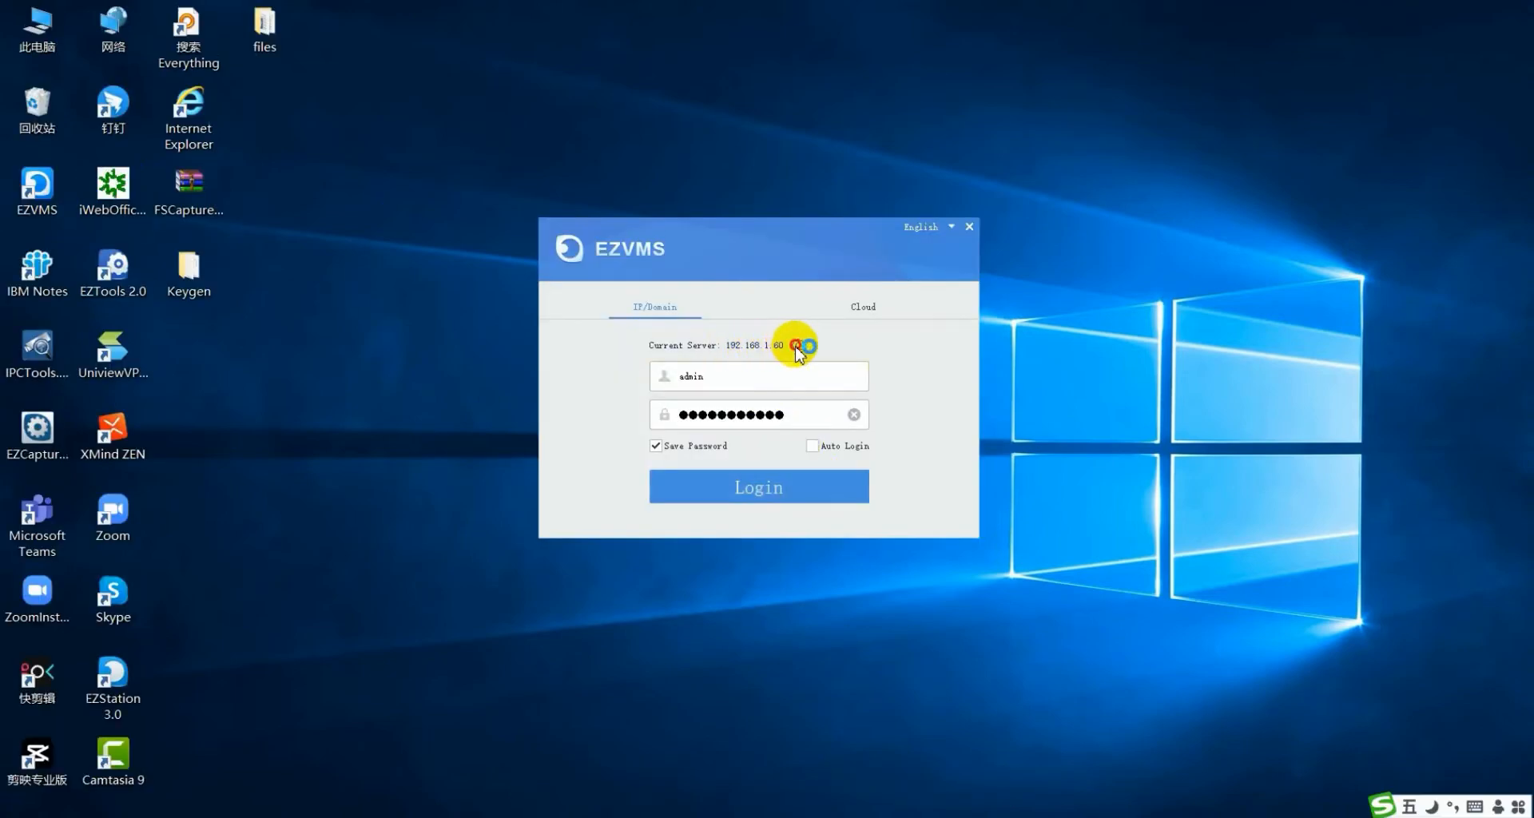
click(797, 347)
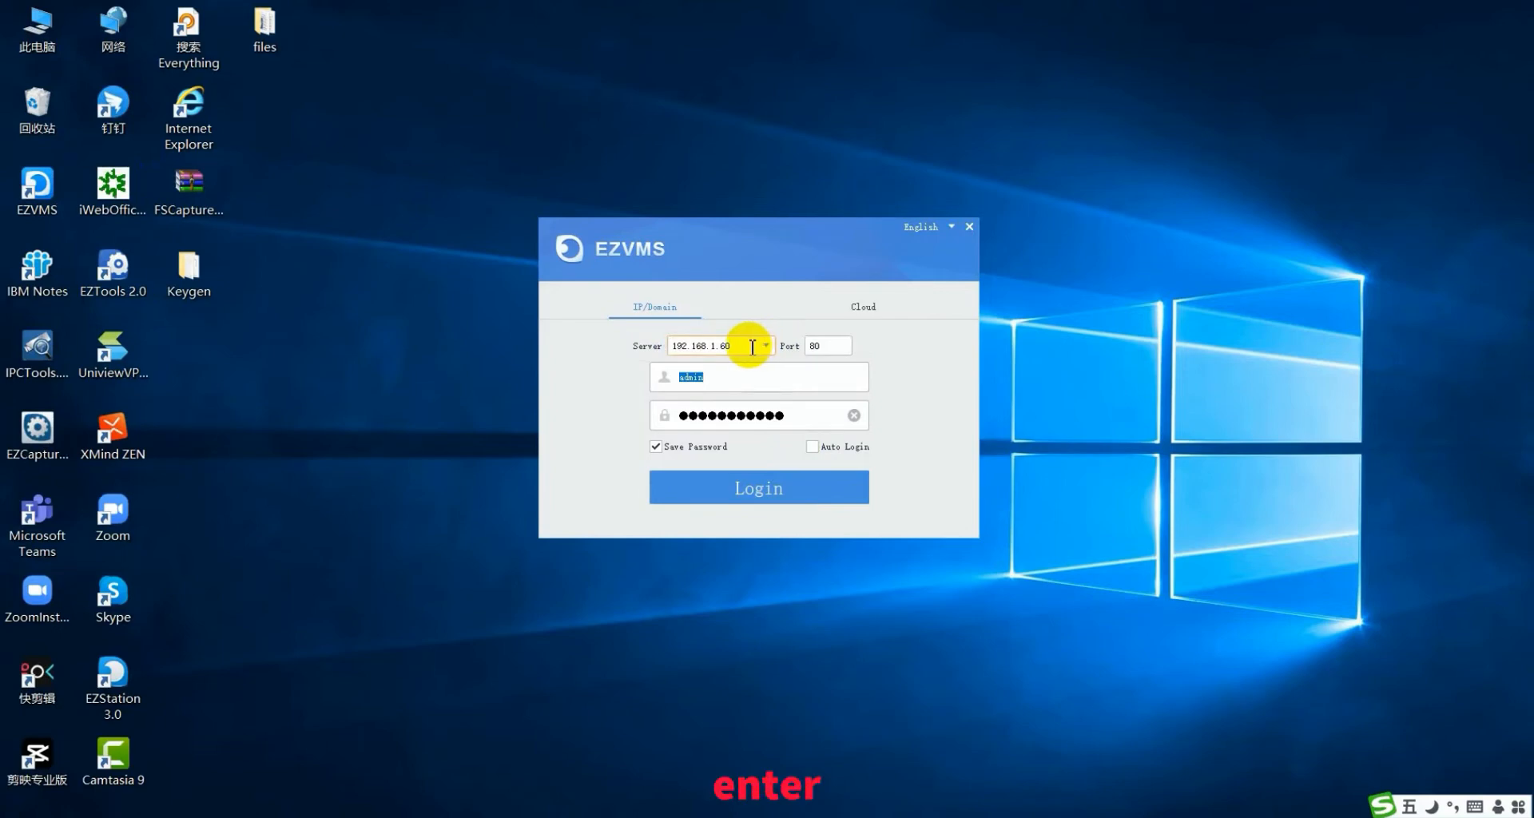
click(823, 348)
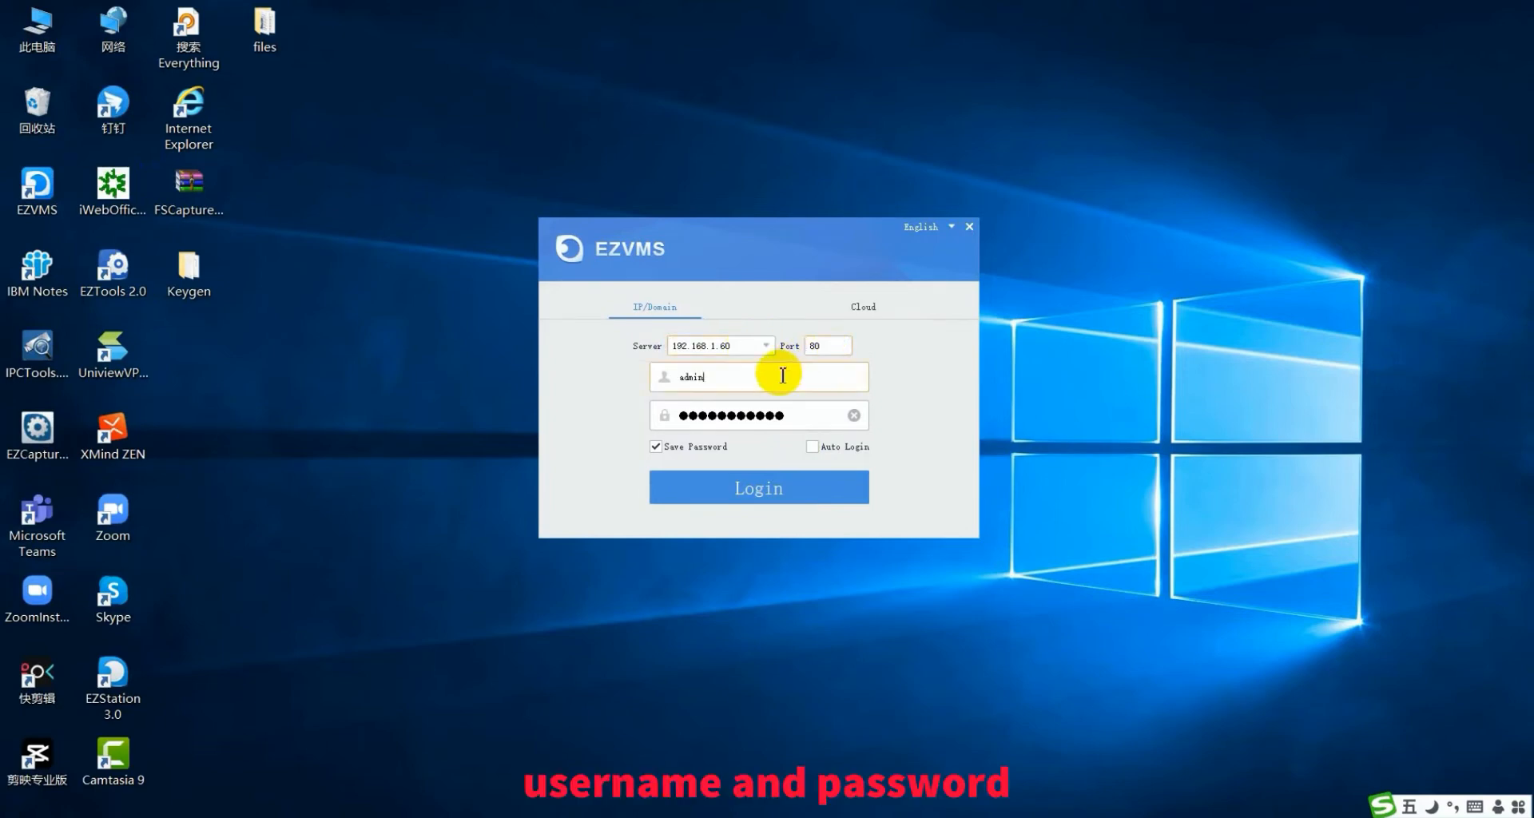
click(805, 415)
click(777, 381)
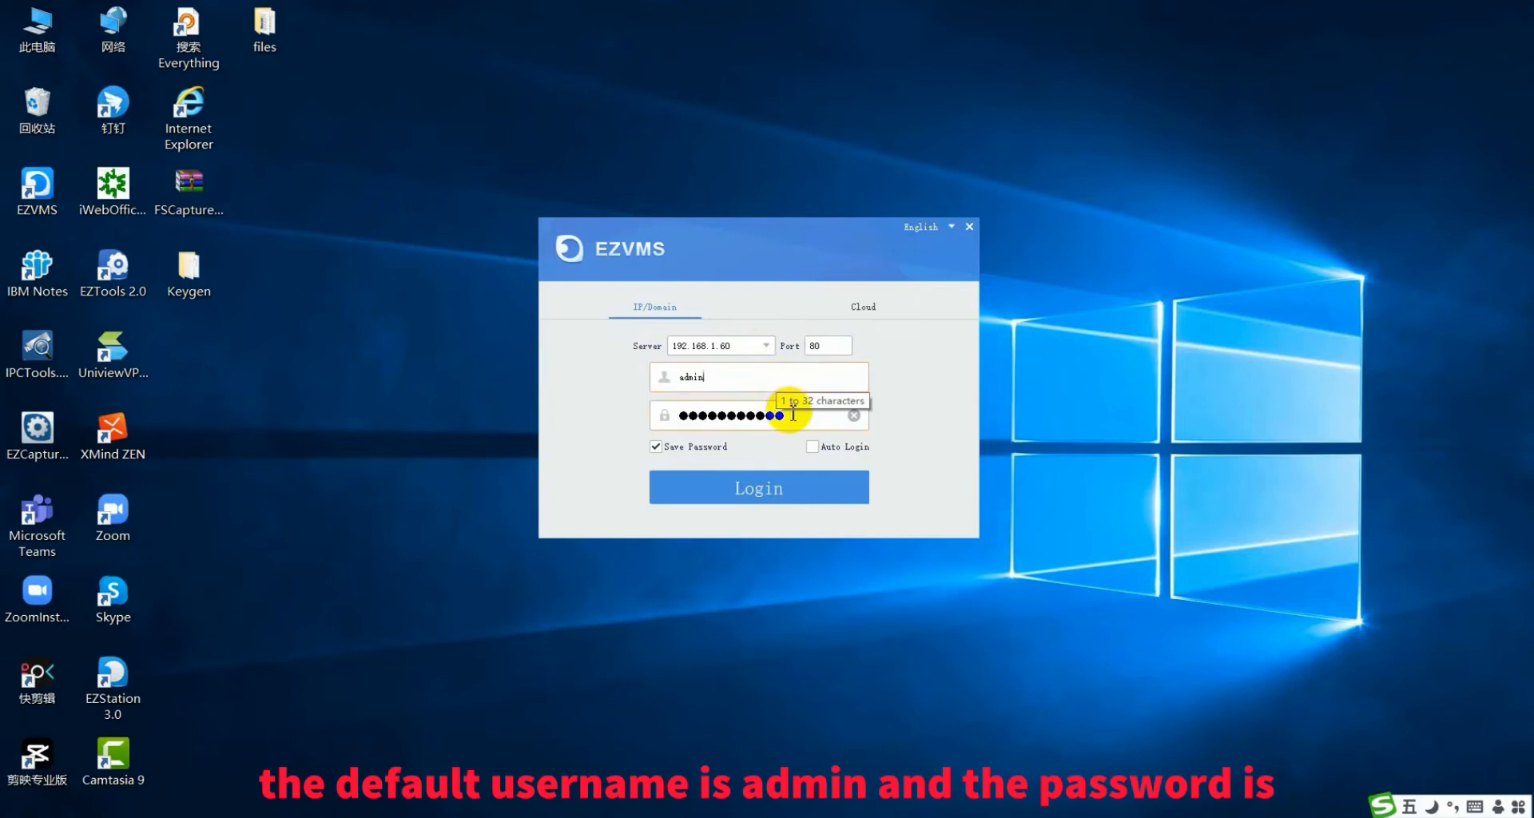
click(796, 415)
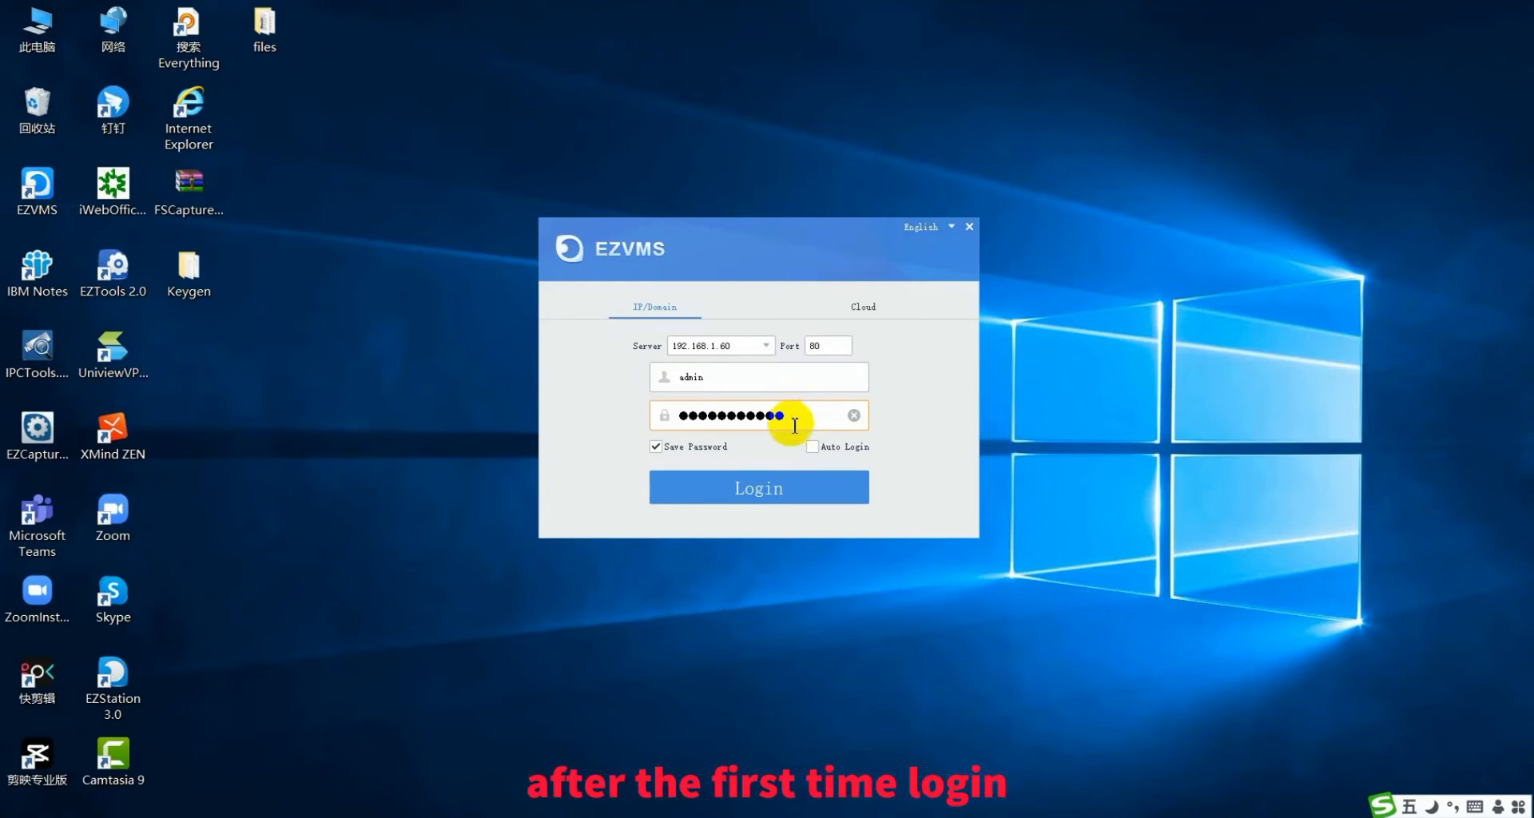
click(760, 489)
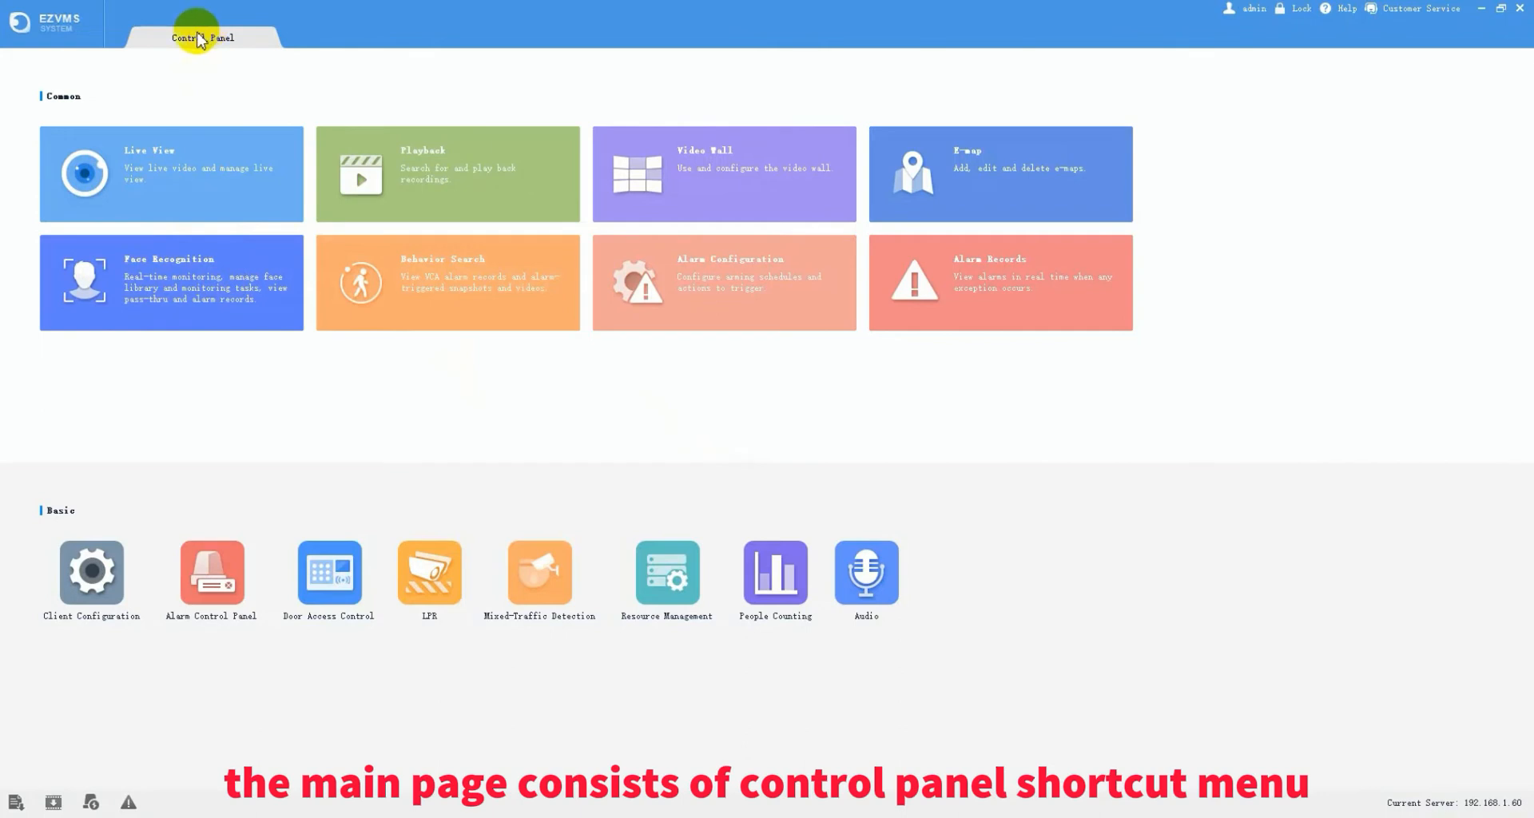
click(60, 32)
click(494, 80)
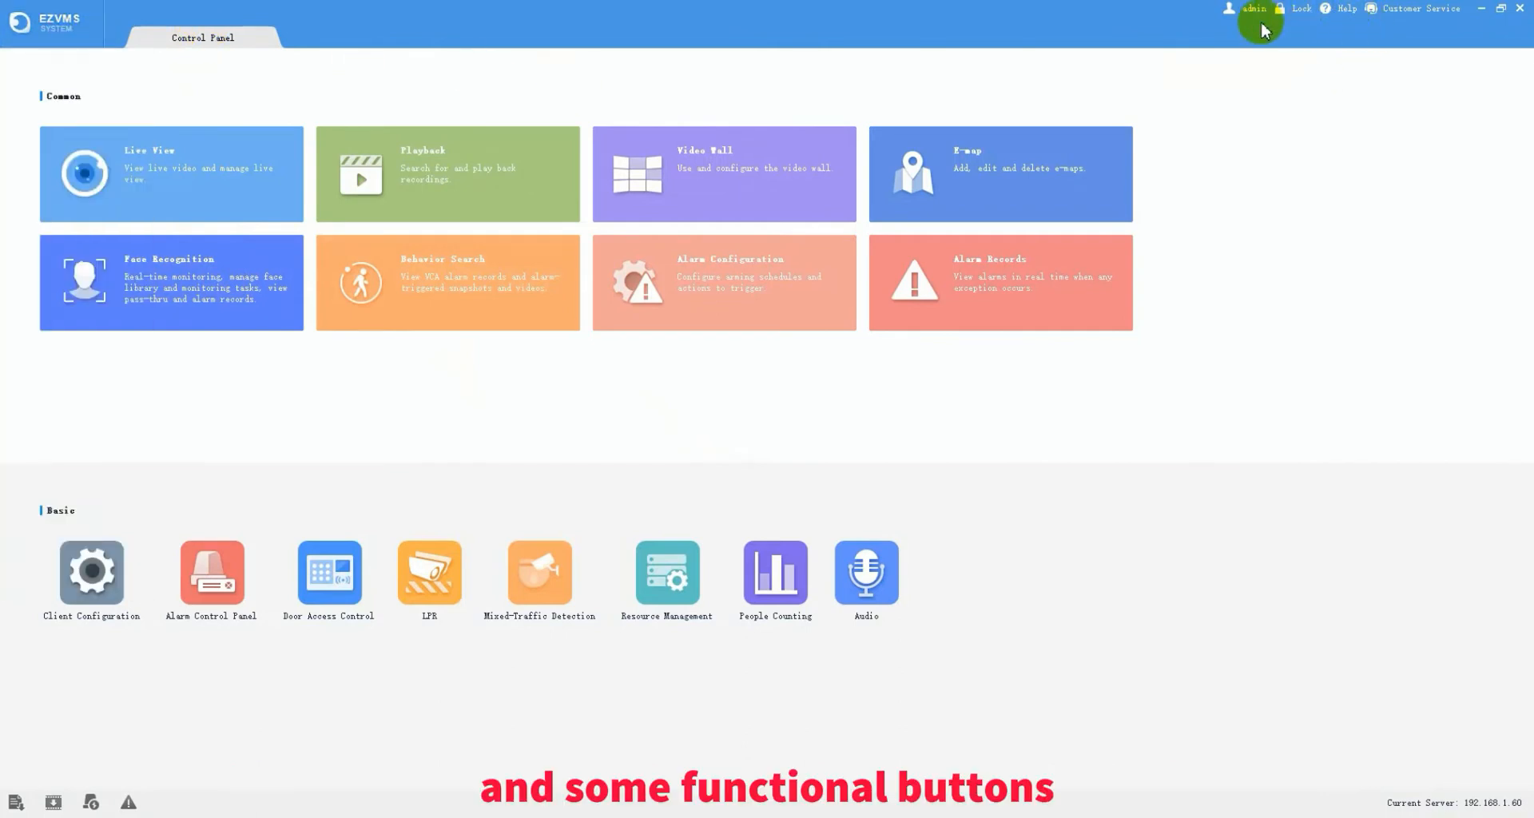
click(31, 19)
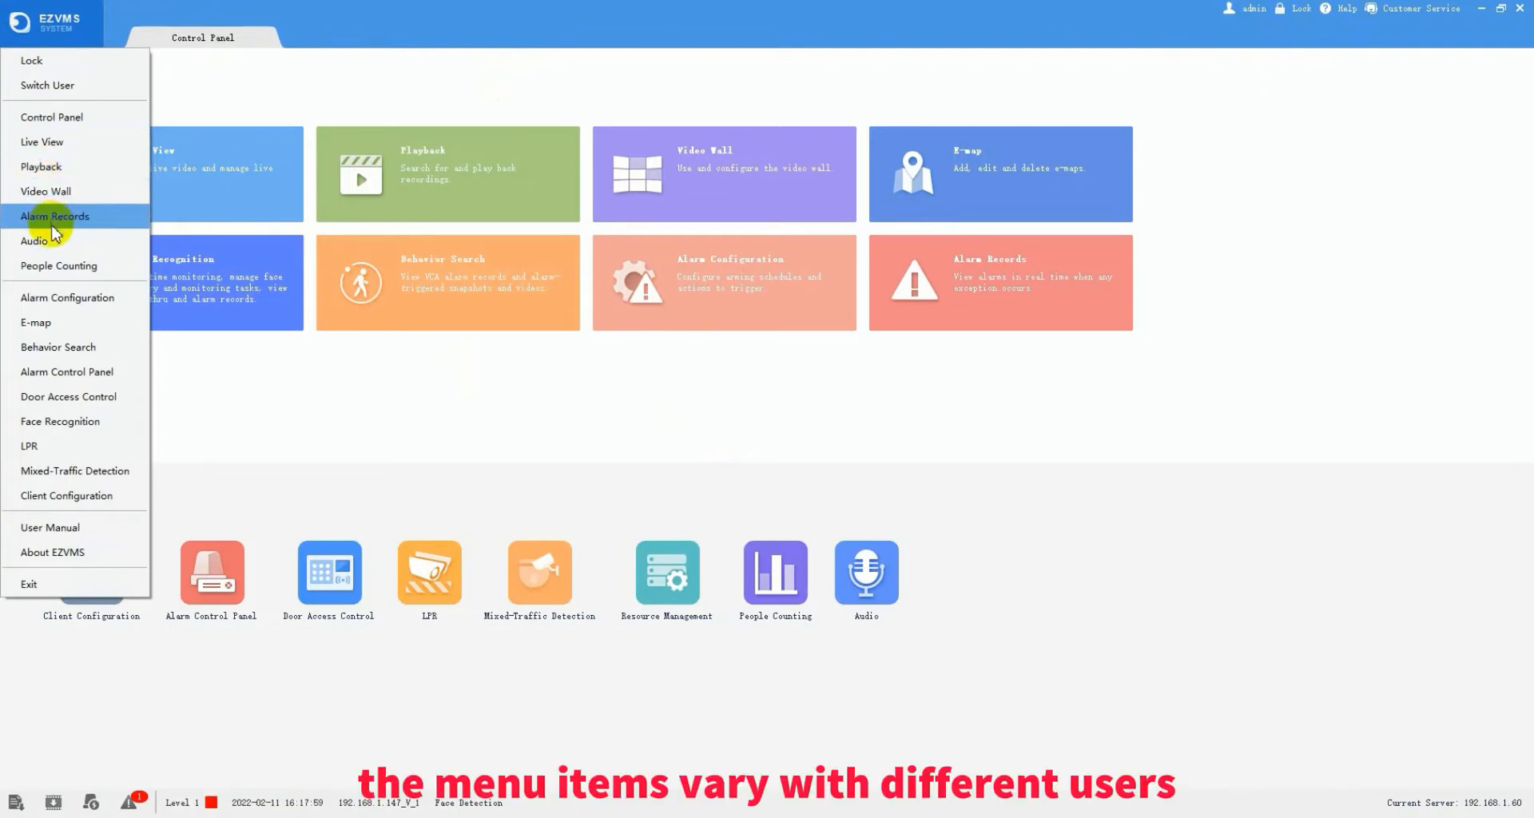
click(291, 384)
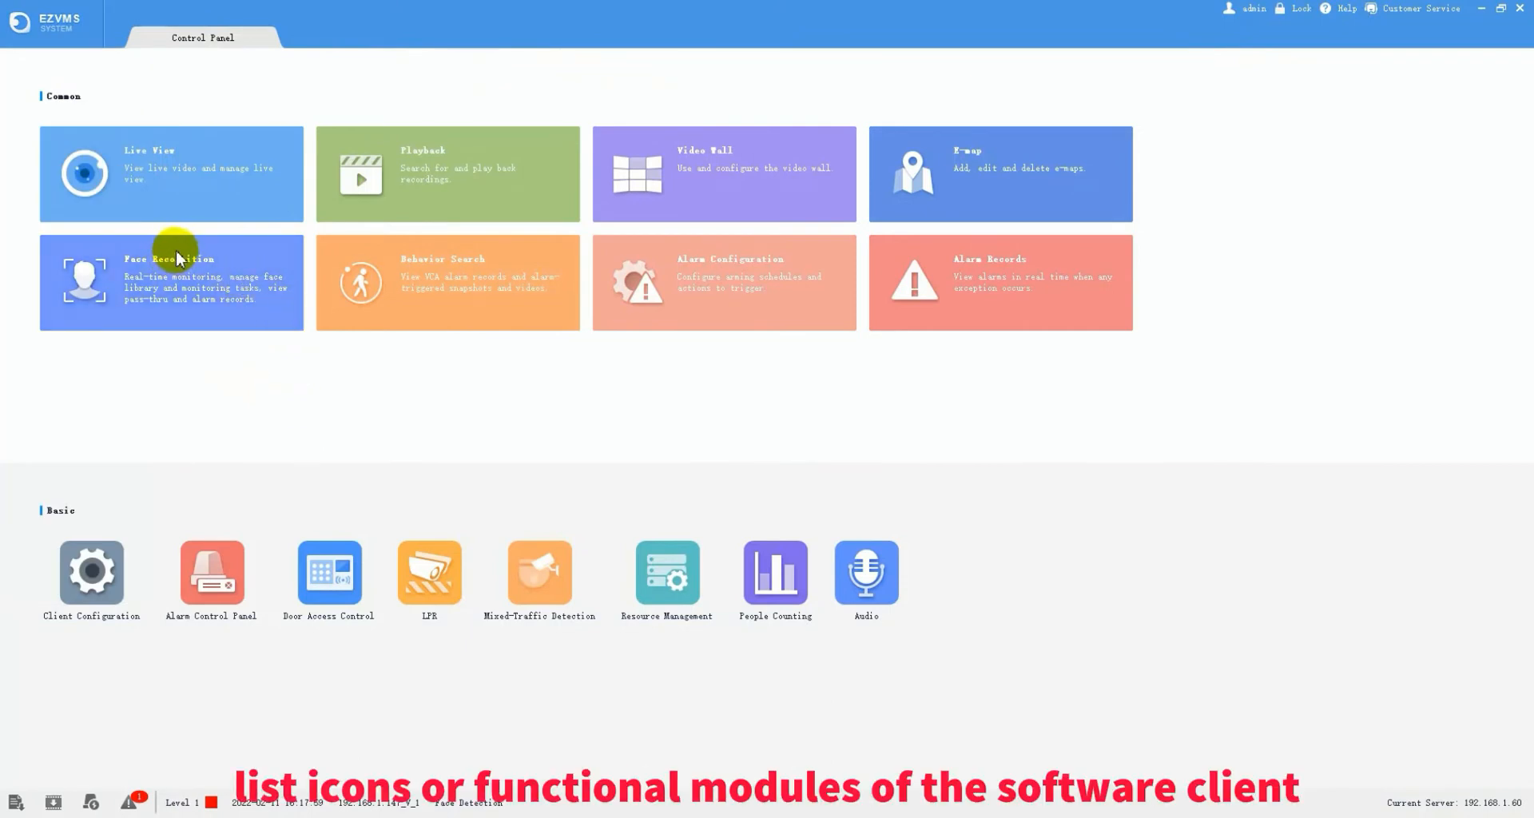
click(215, 170)
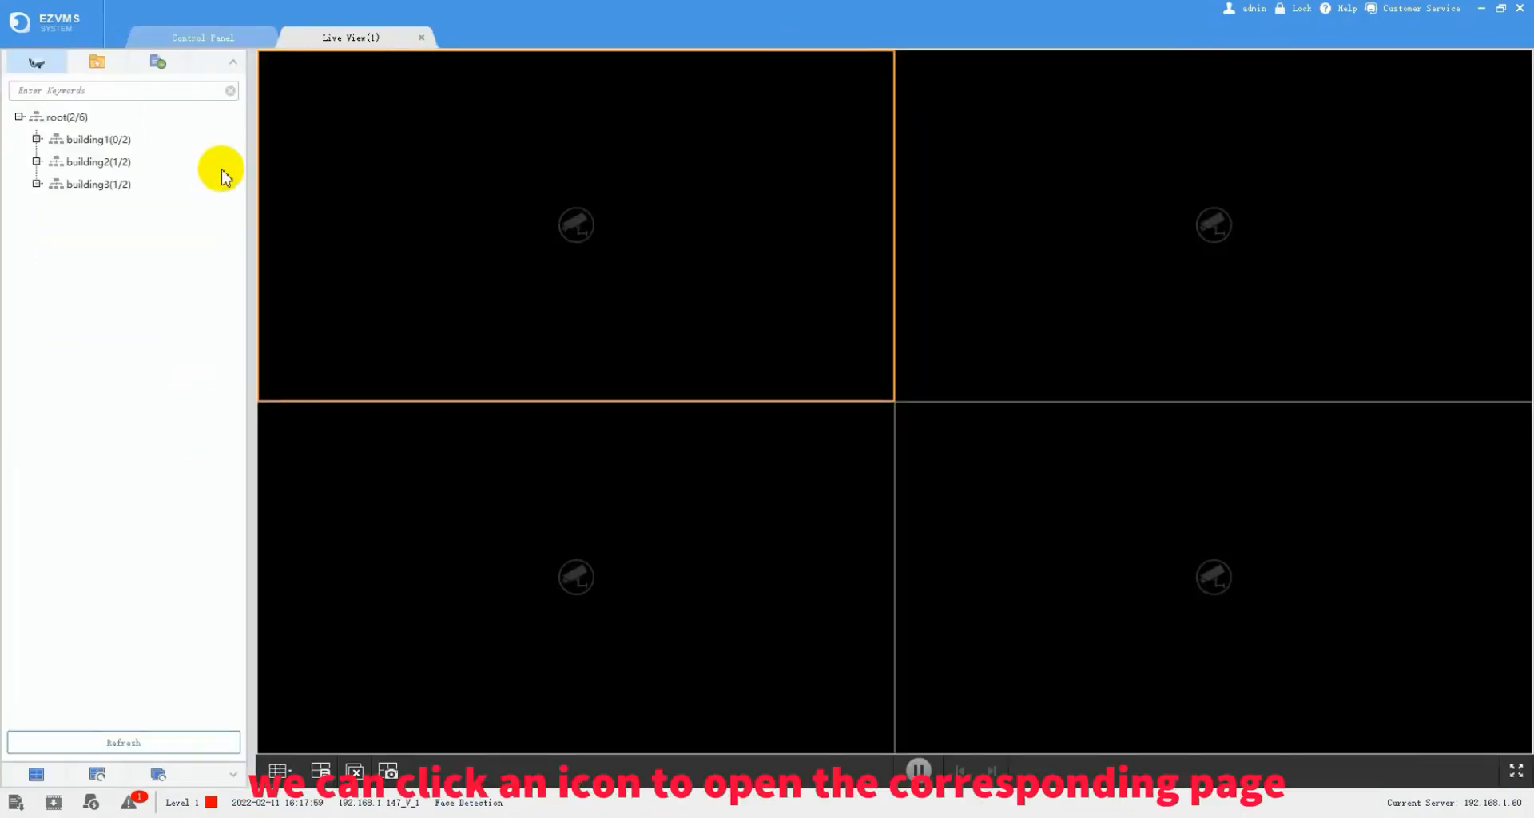
click(421, 39)
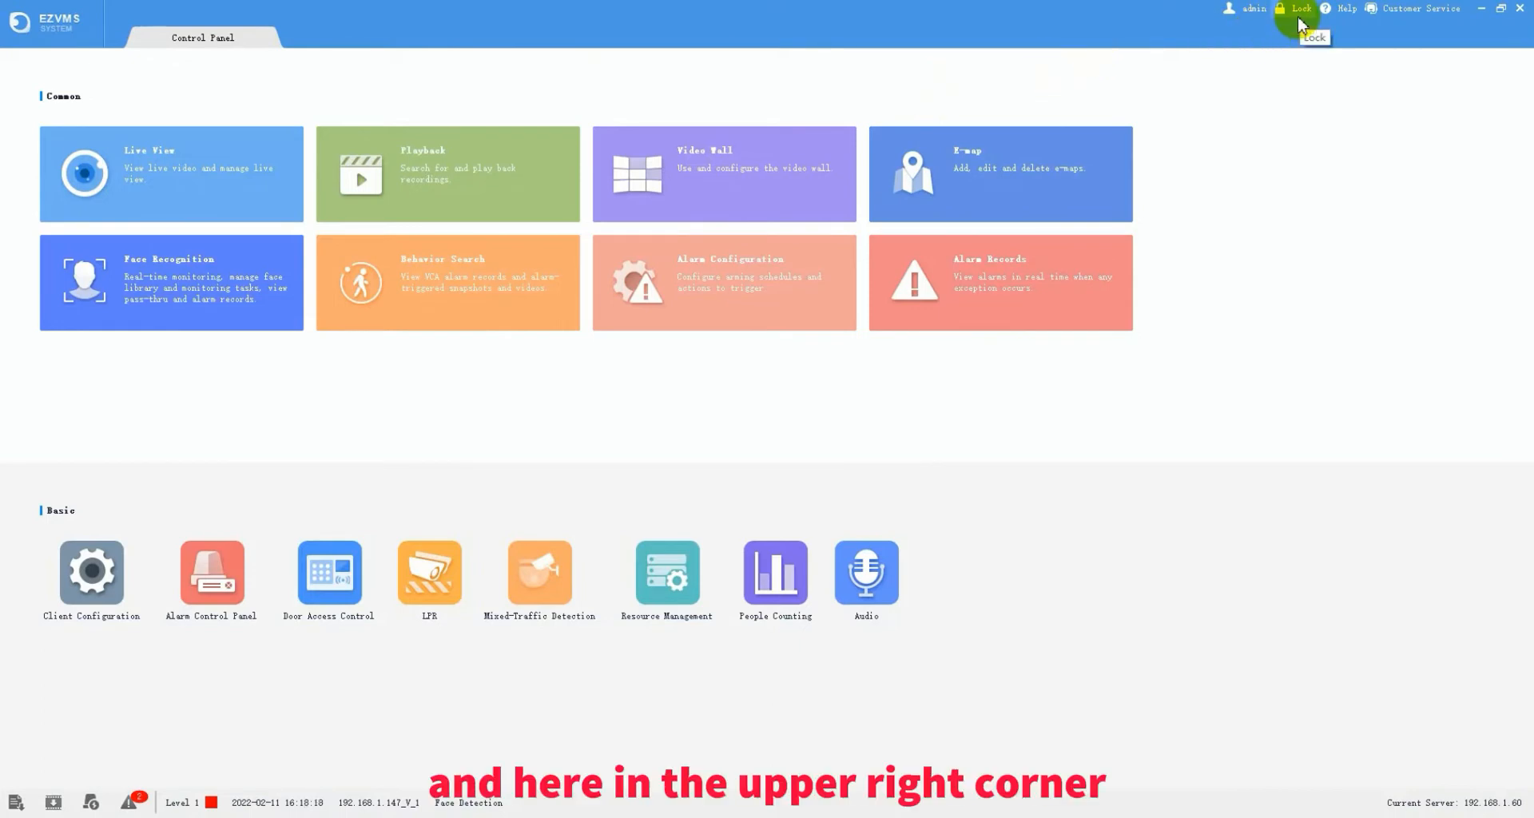
click(1252, 17)
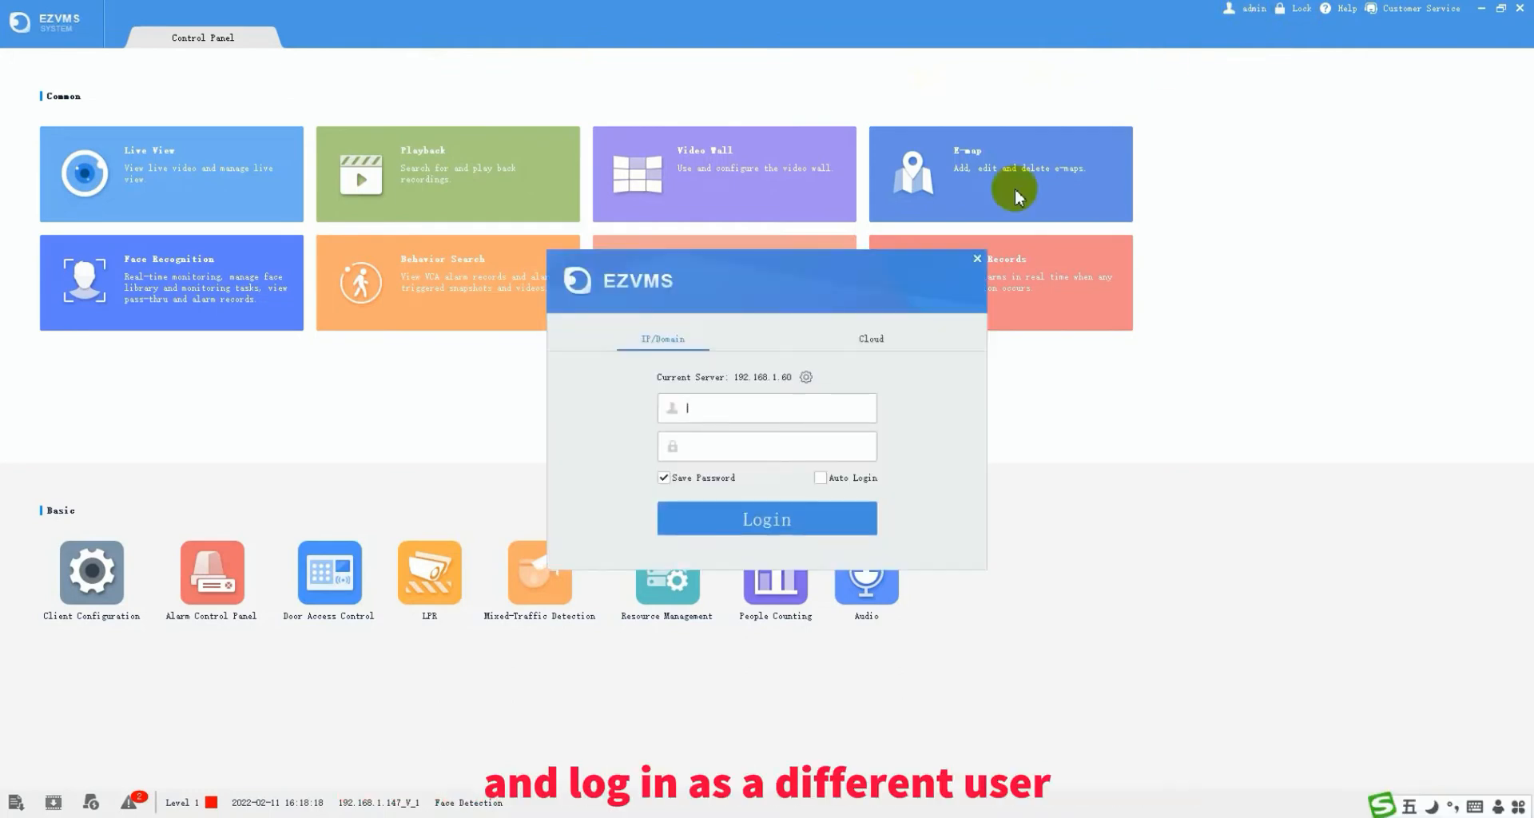
click(977, 259)
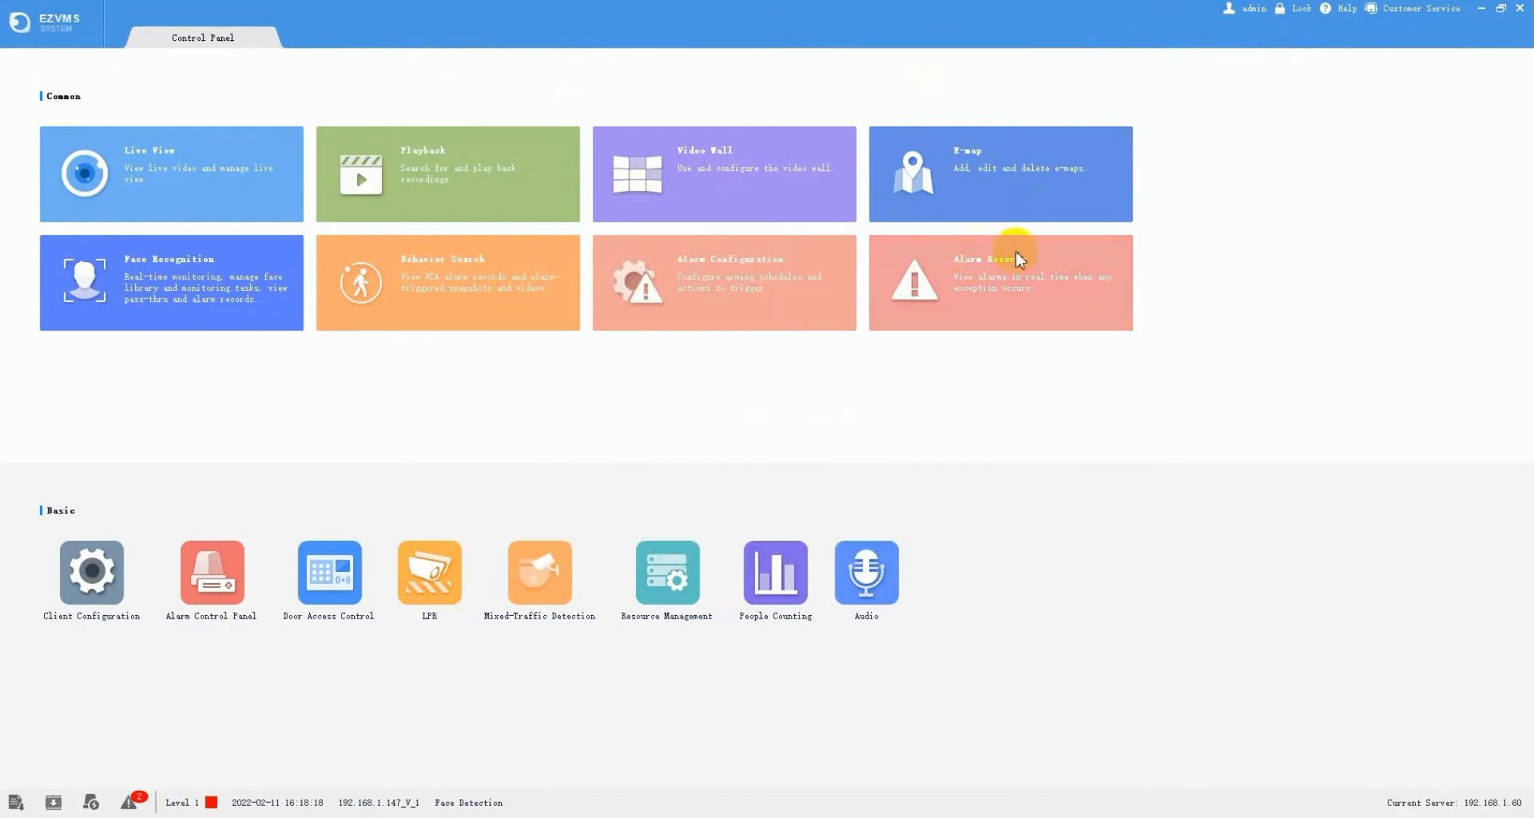
click(1303, 17)
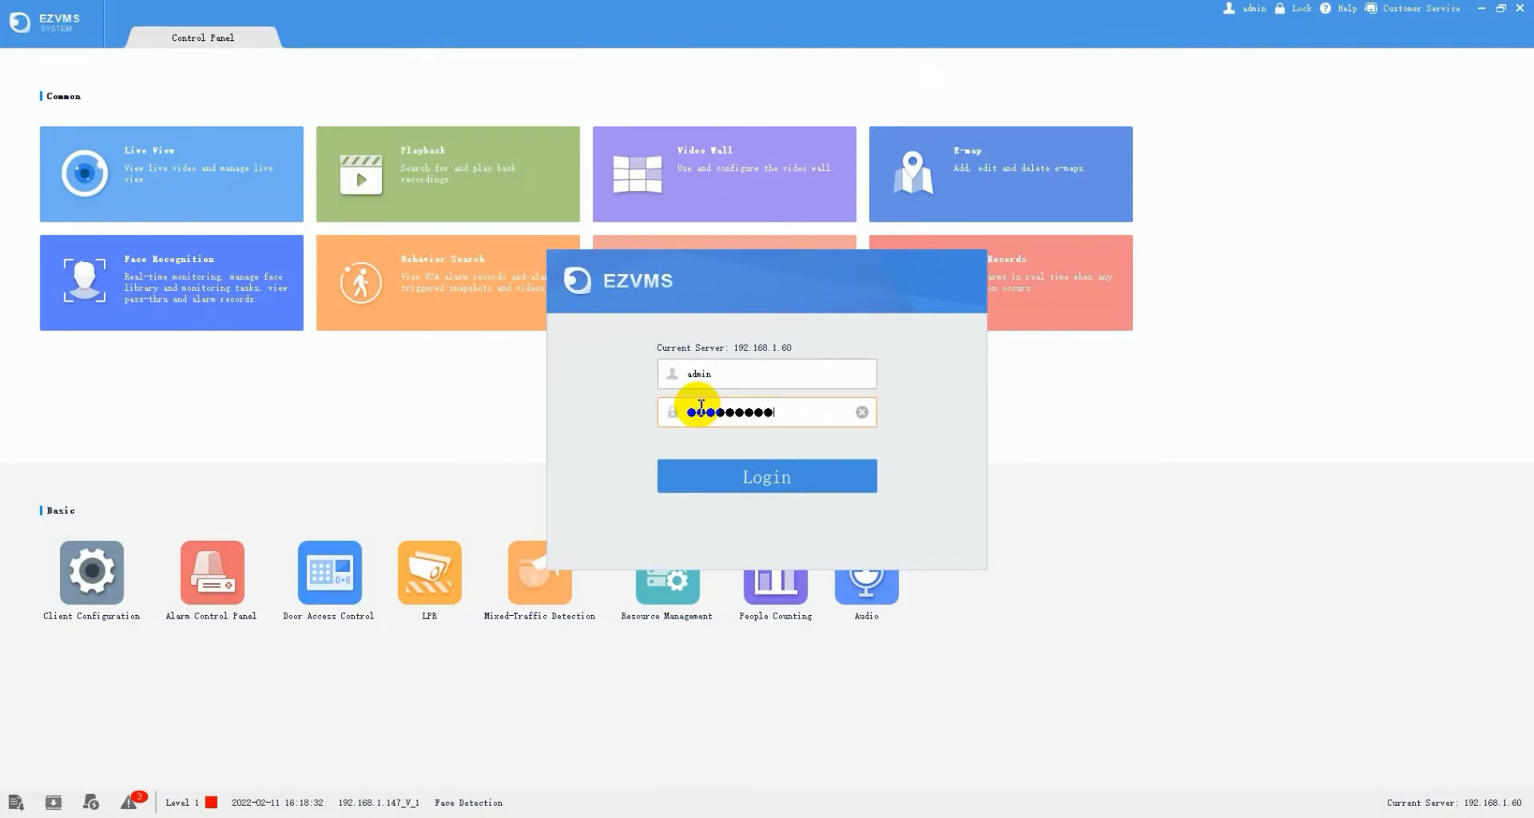
key(Return)
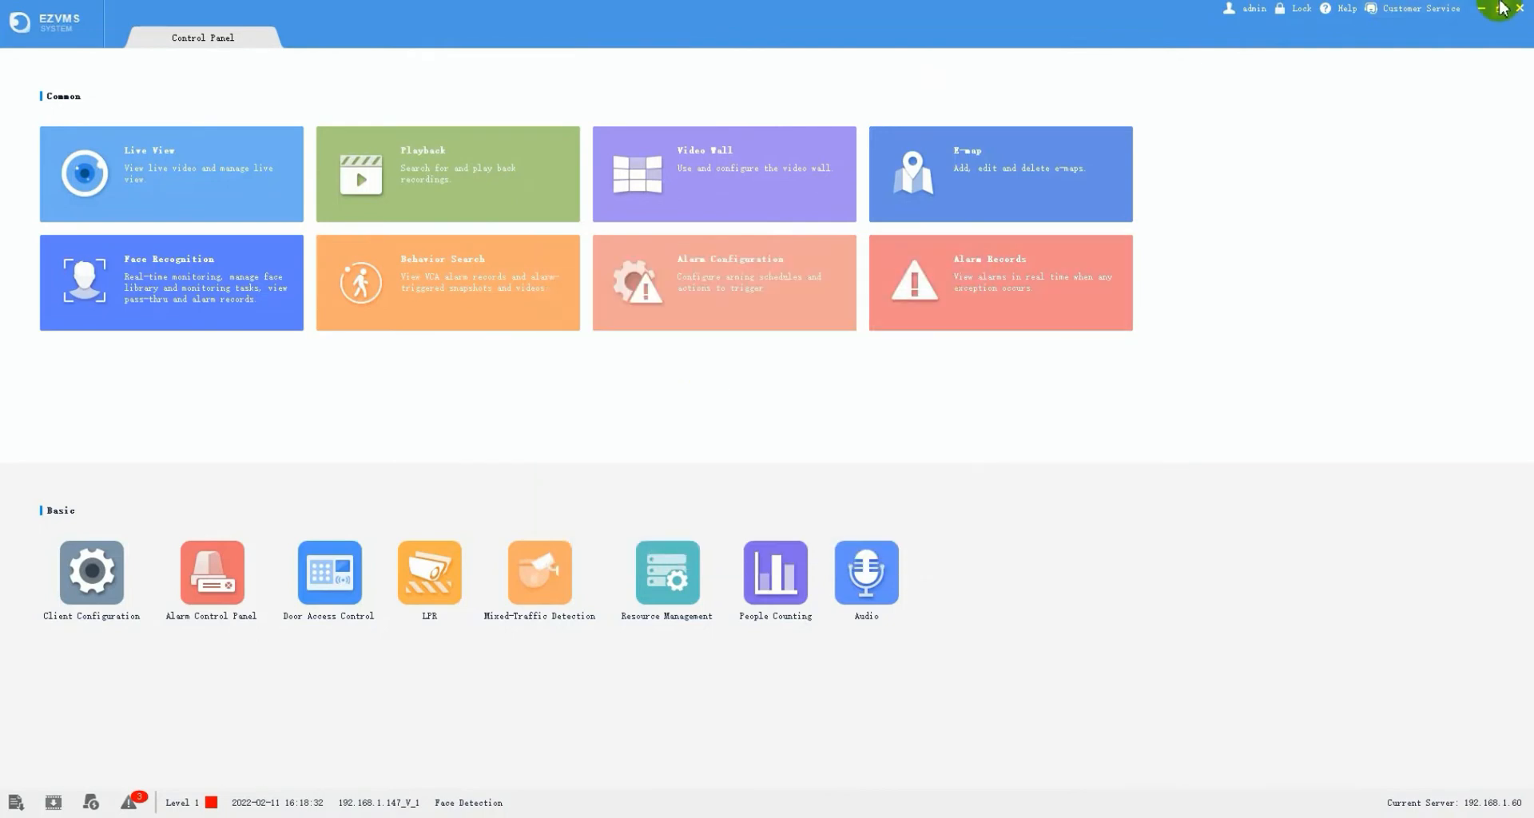
click(1350, 10)
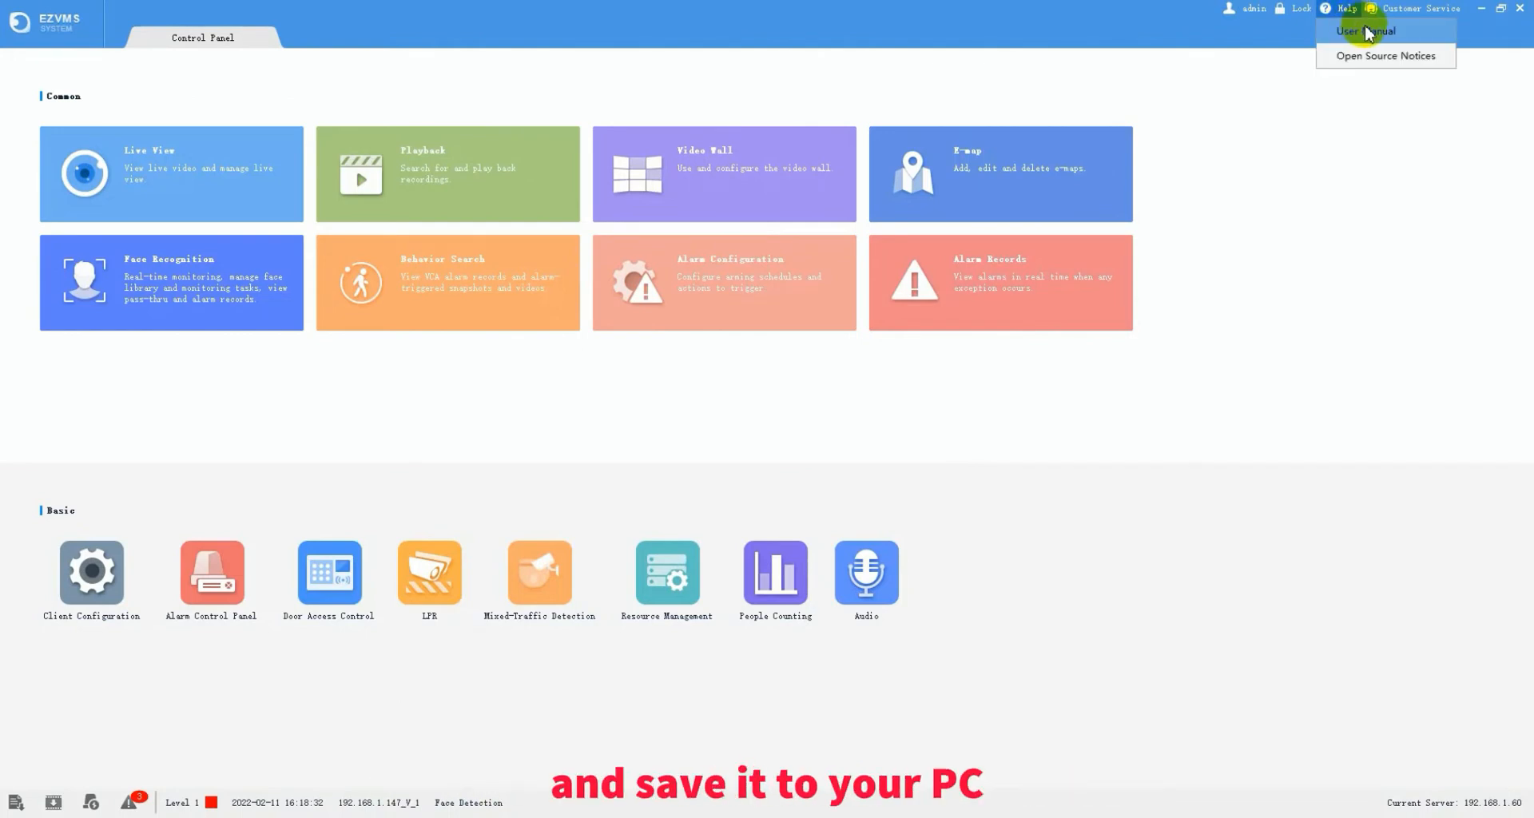
click(1199, 312)
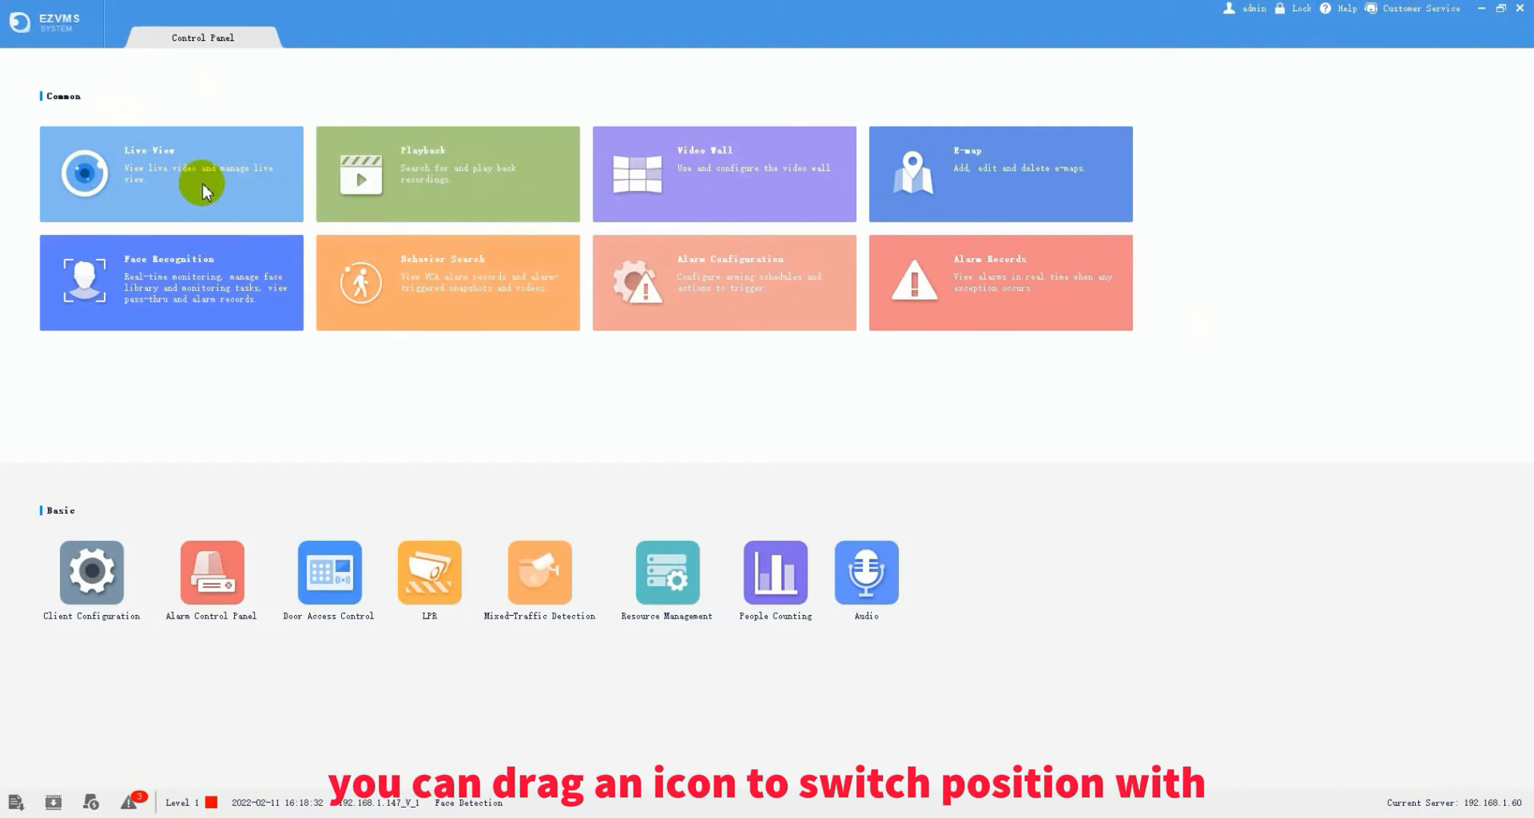
mouse_move(203, 189)
mouse_down()
mouse_move(969, 291)
mouse_move(949, 286)
mouse_move(957, 569)
mouse_move(911, 280)
mouse_move(359, 224)
mouse_move(236, 184)
mouse_move(196, 213)
mouse_up()
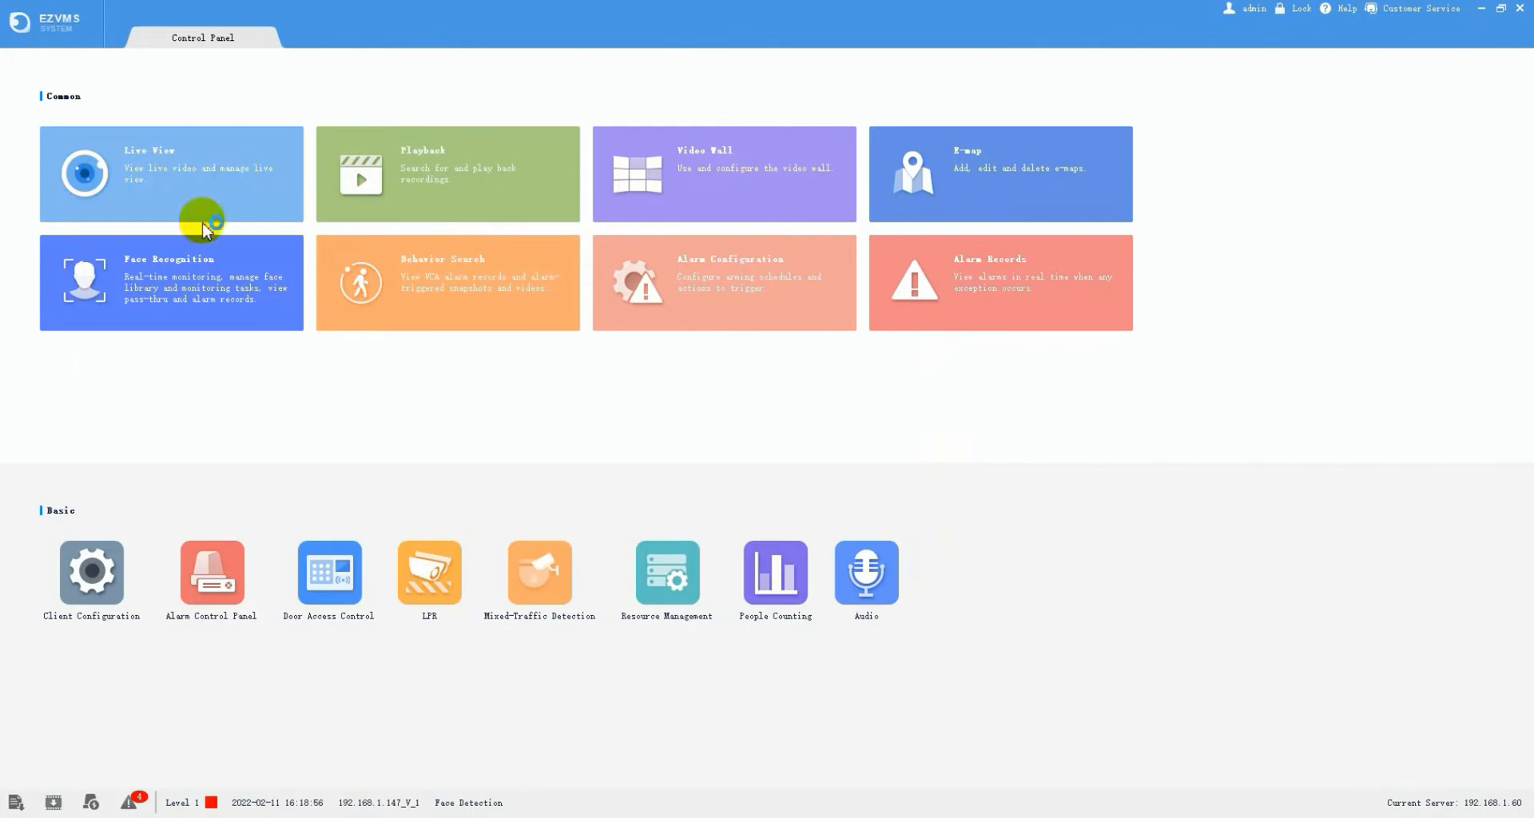
click(16, 802)
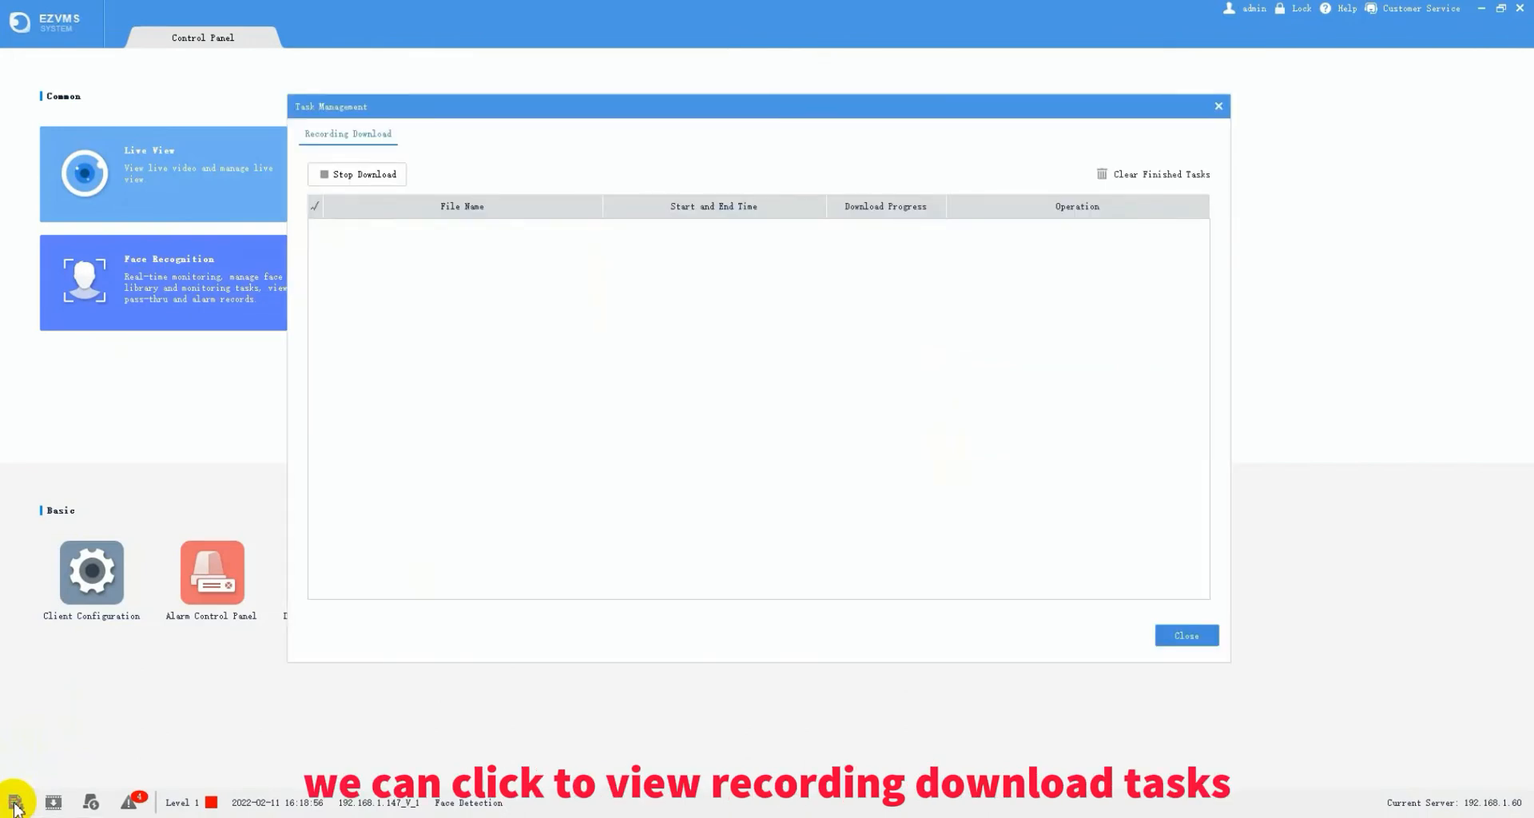
click(1189, 636)
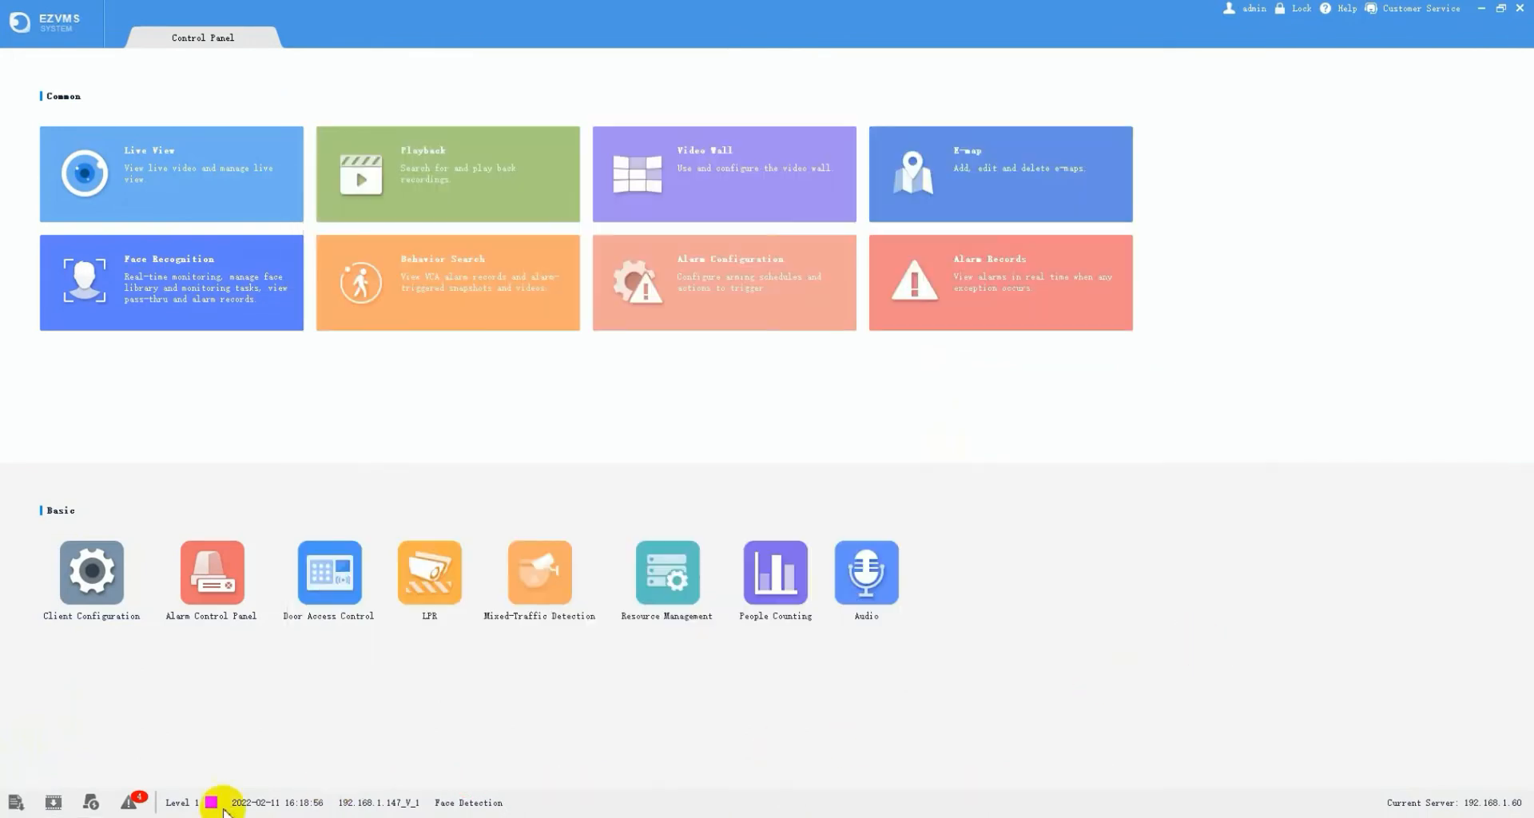
click(53, 801)
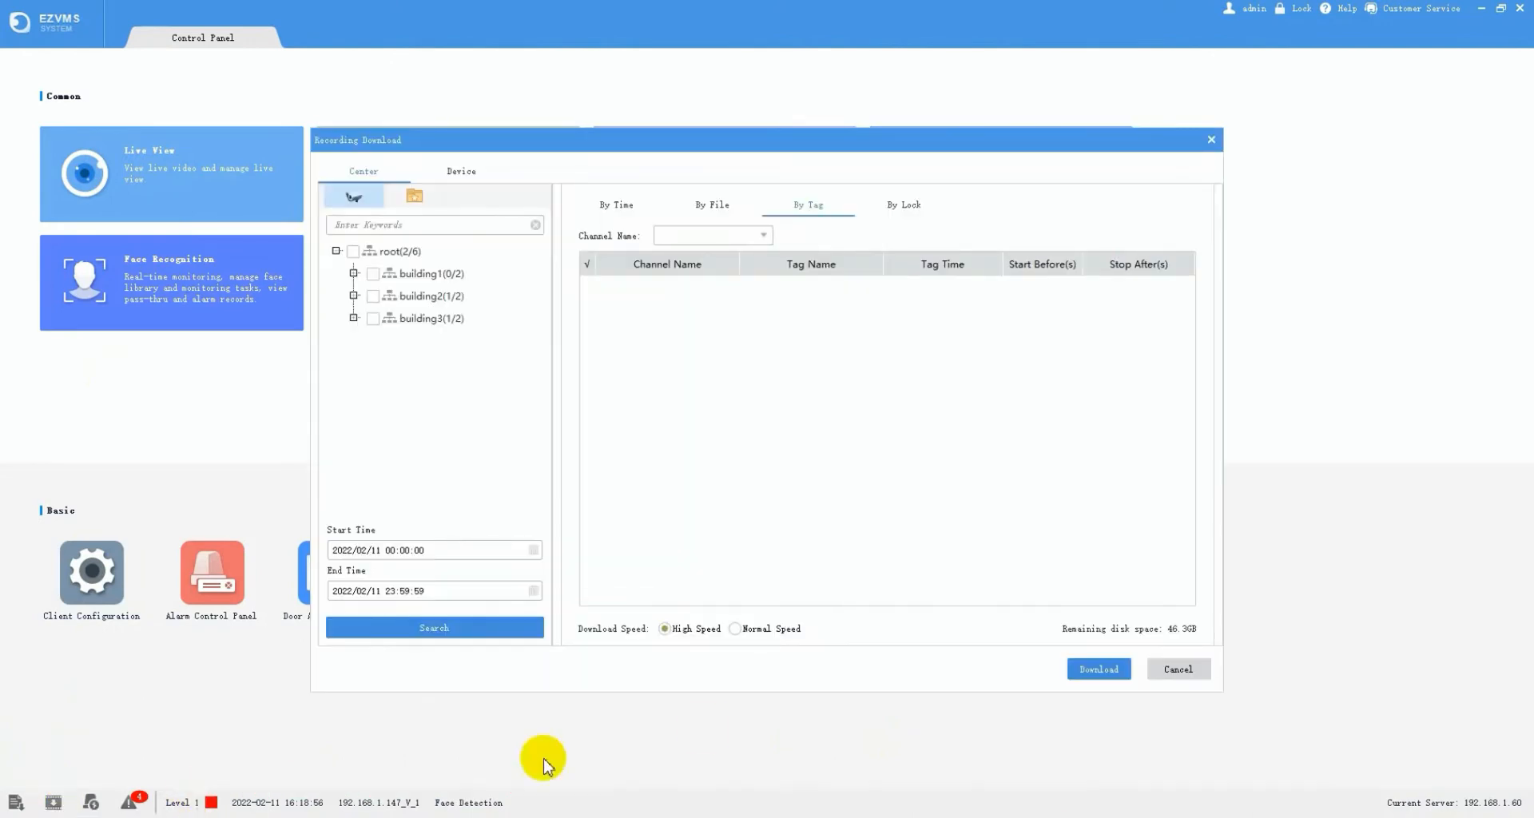
click(1166, 671)
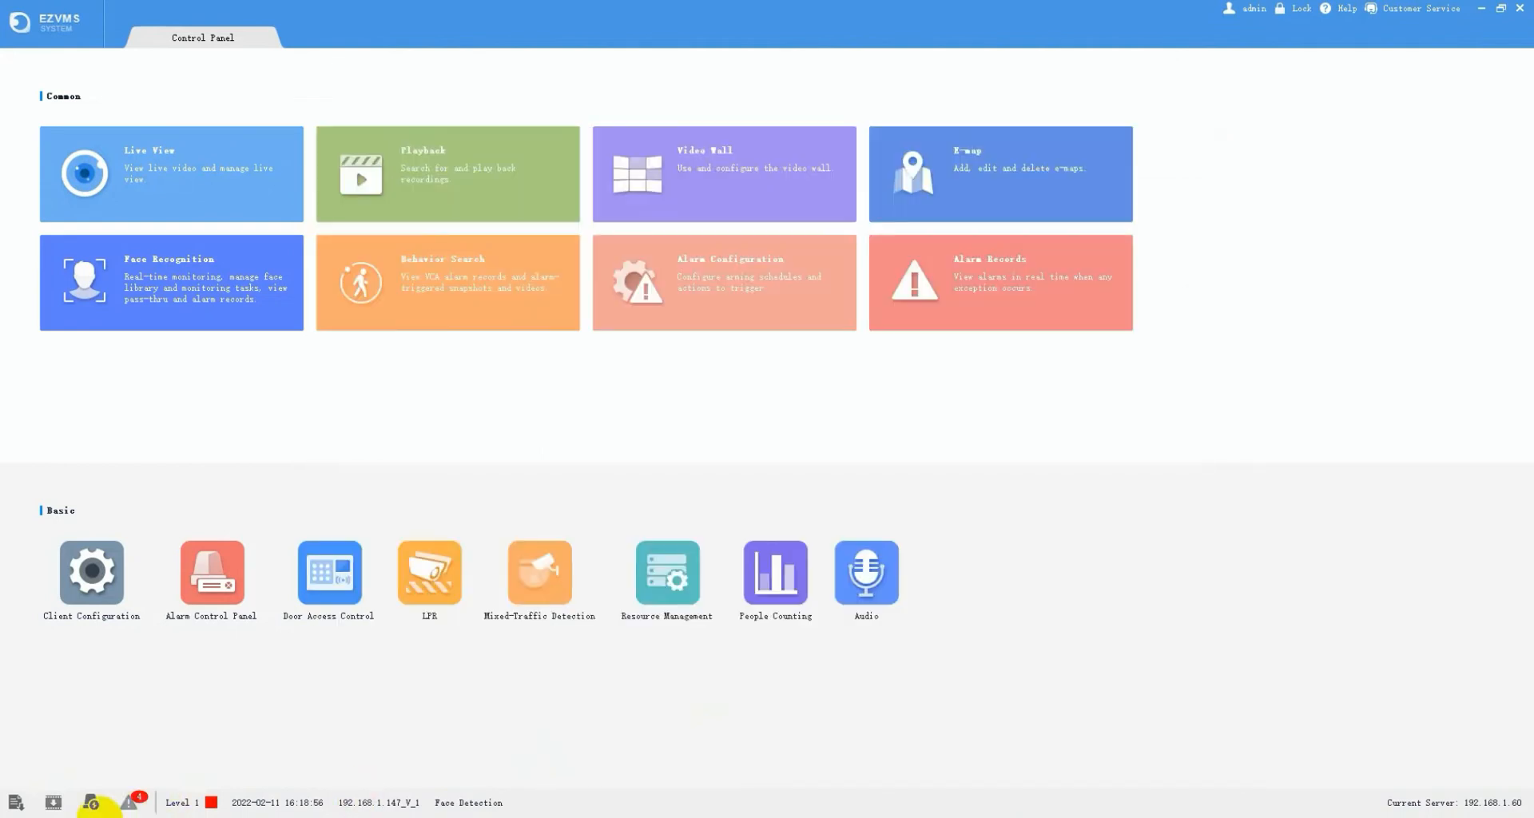
click(92, 803)
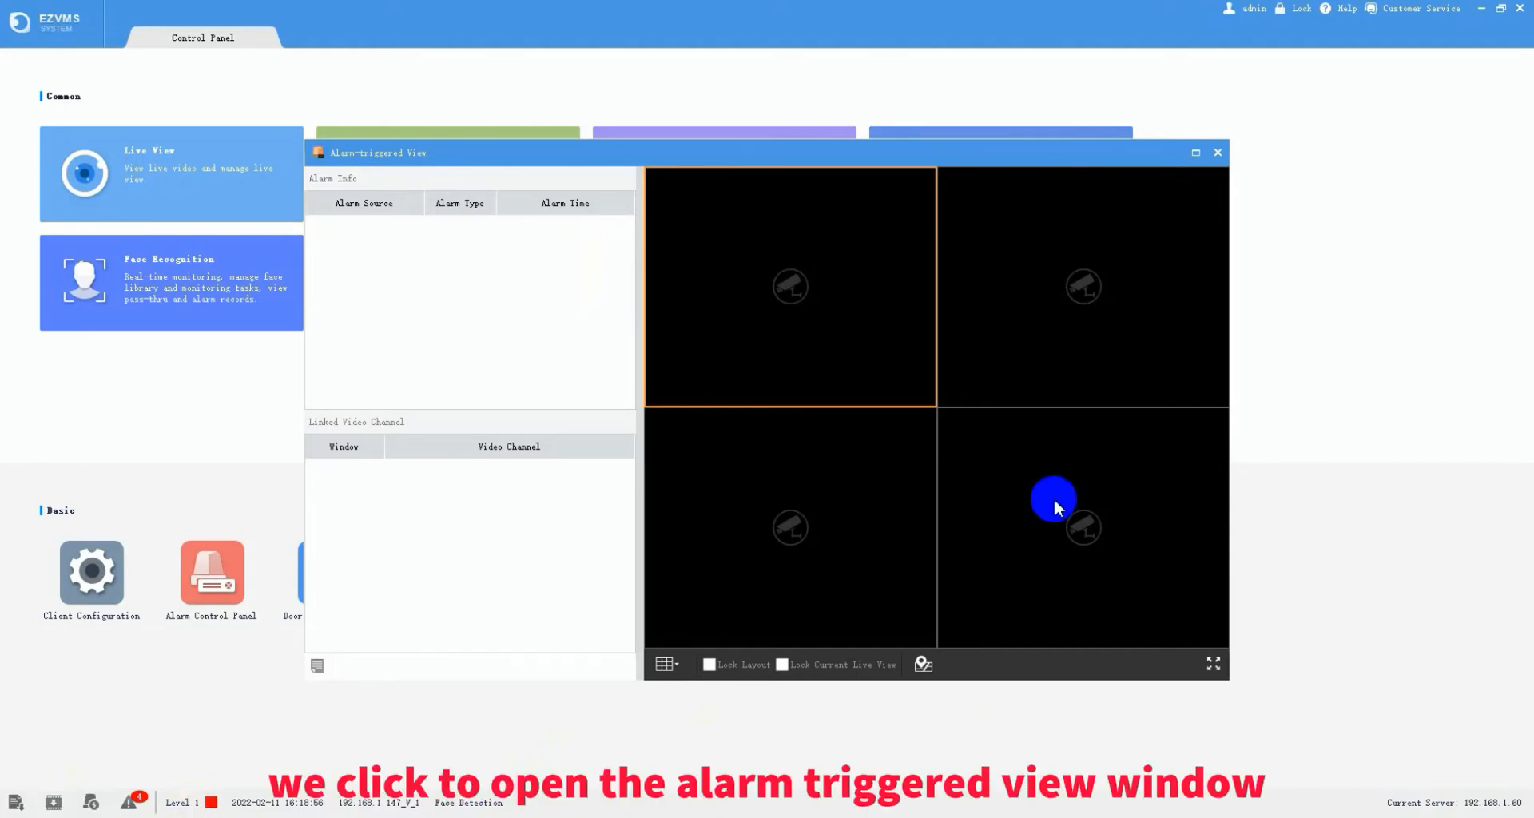
click(1218, 152)
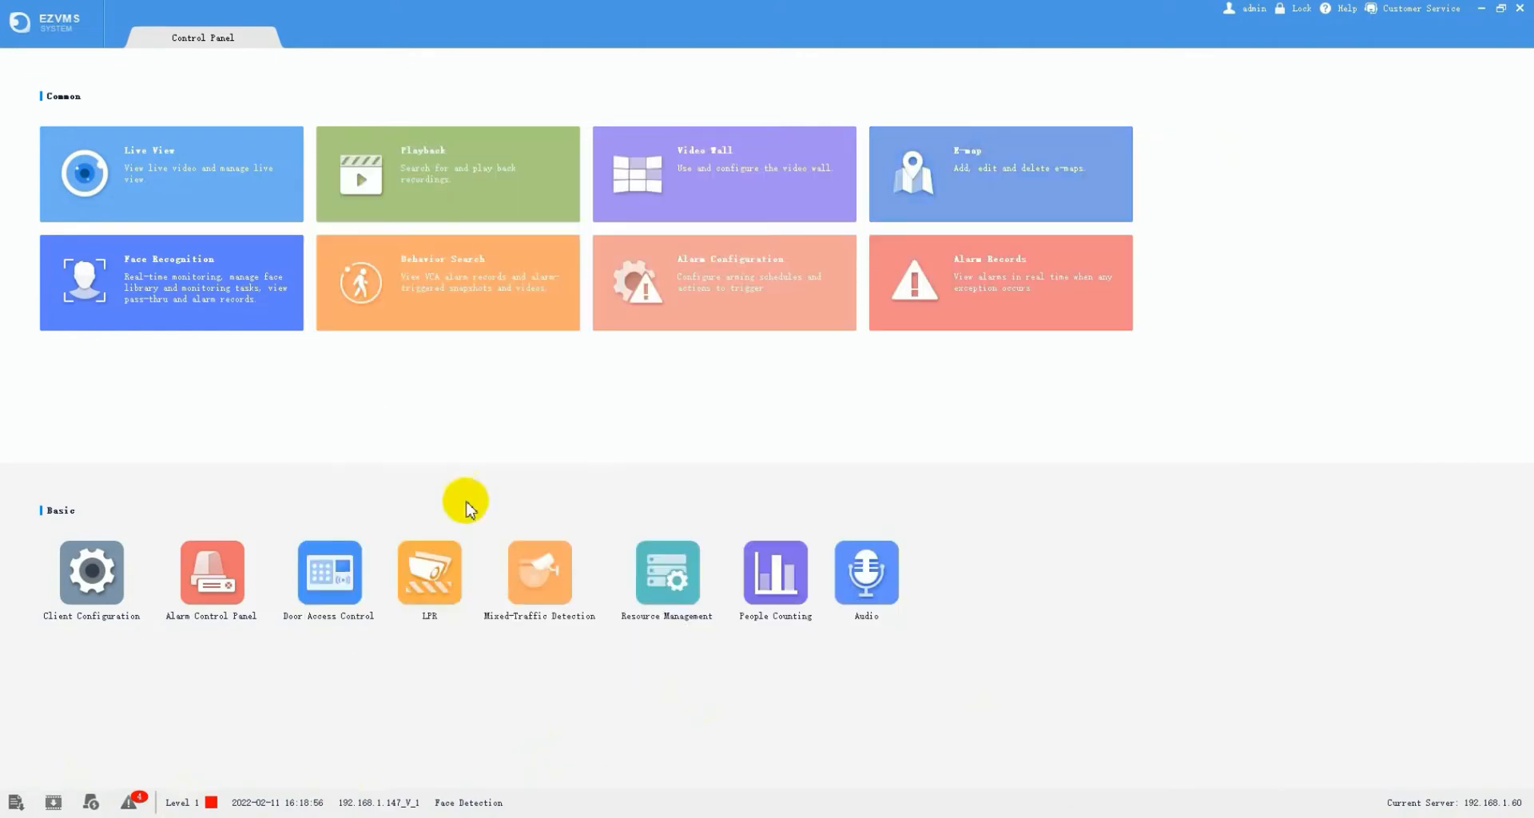
click(130, 802)
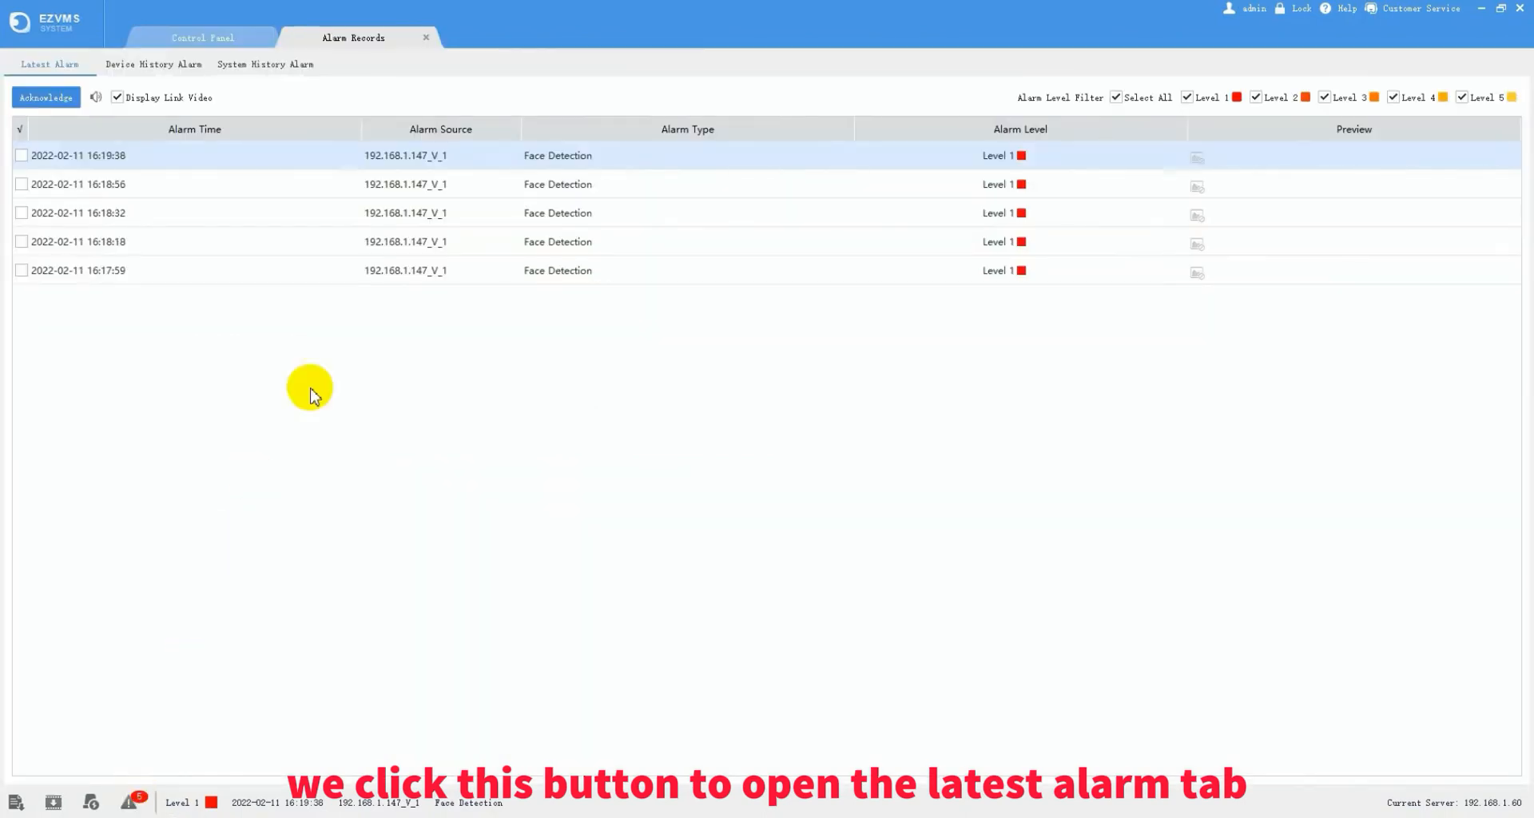
click(426, 38)
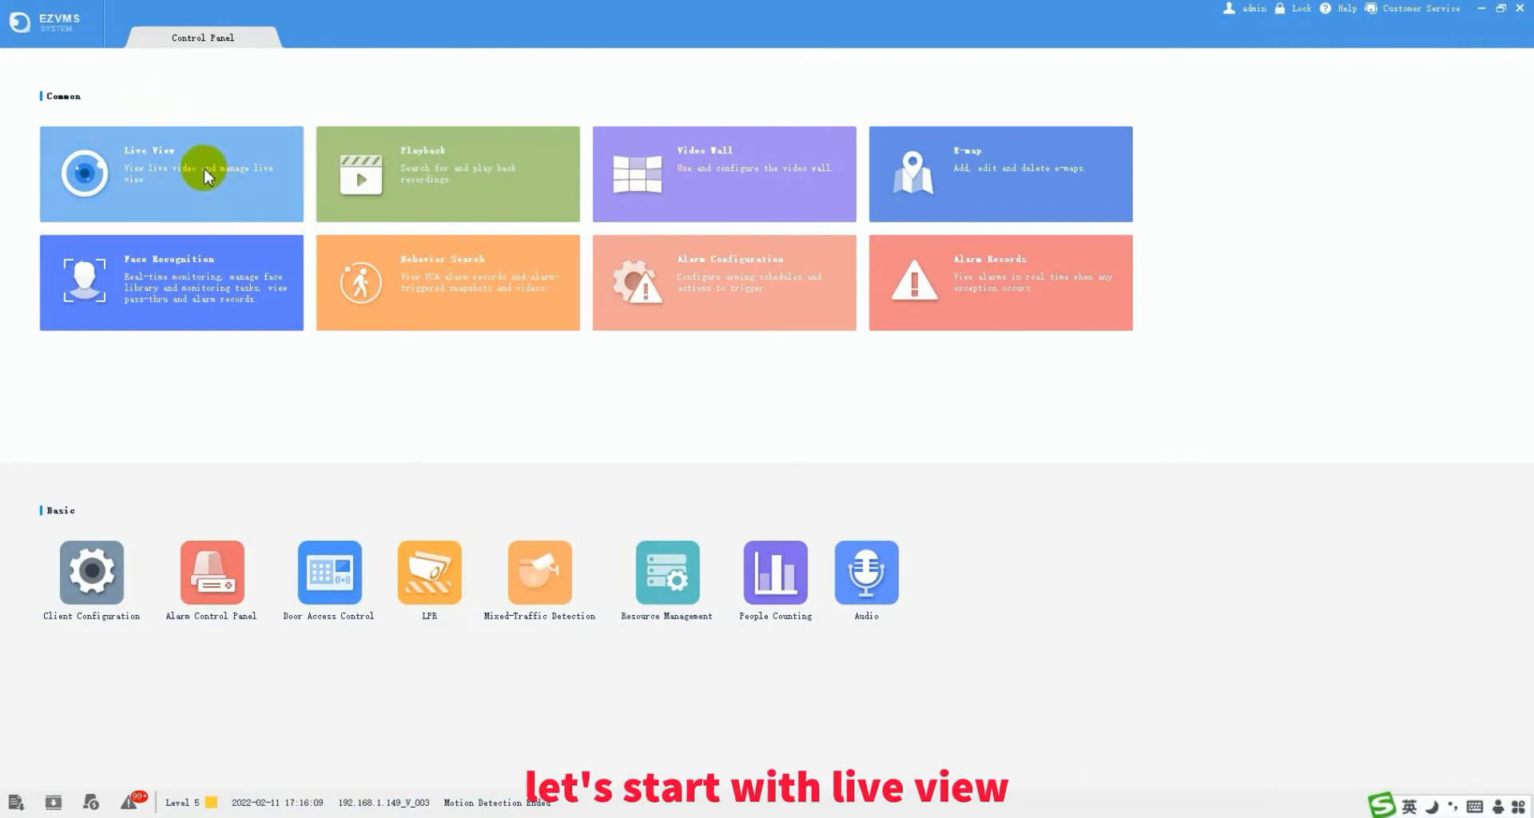
- Open Live View and expand building3's 192.168.1.149 recorder in the camera tree
click(167, 159)
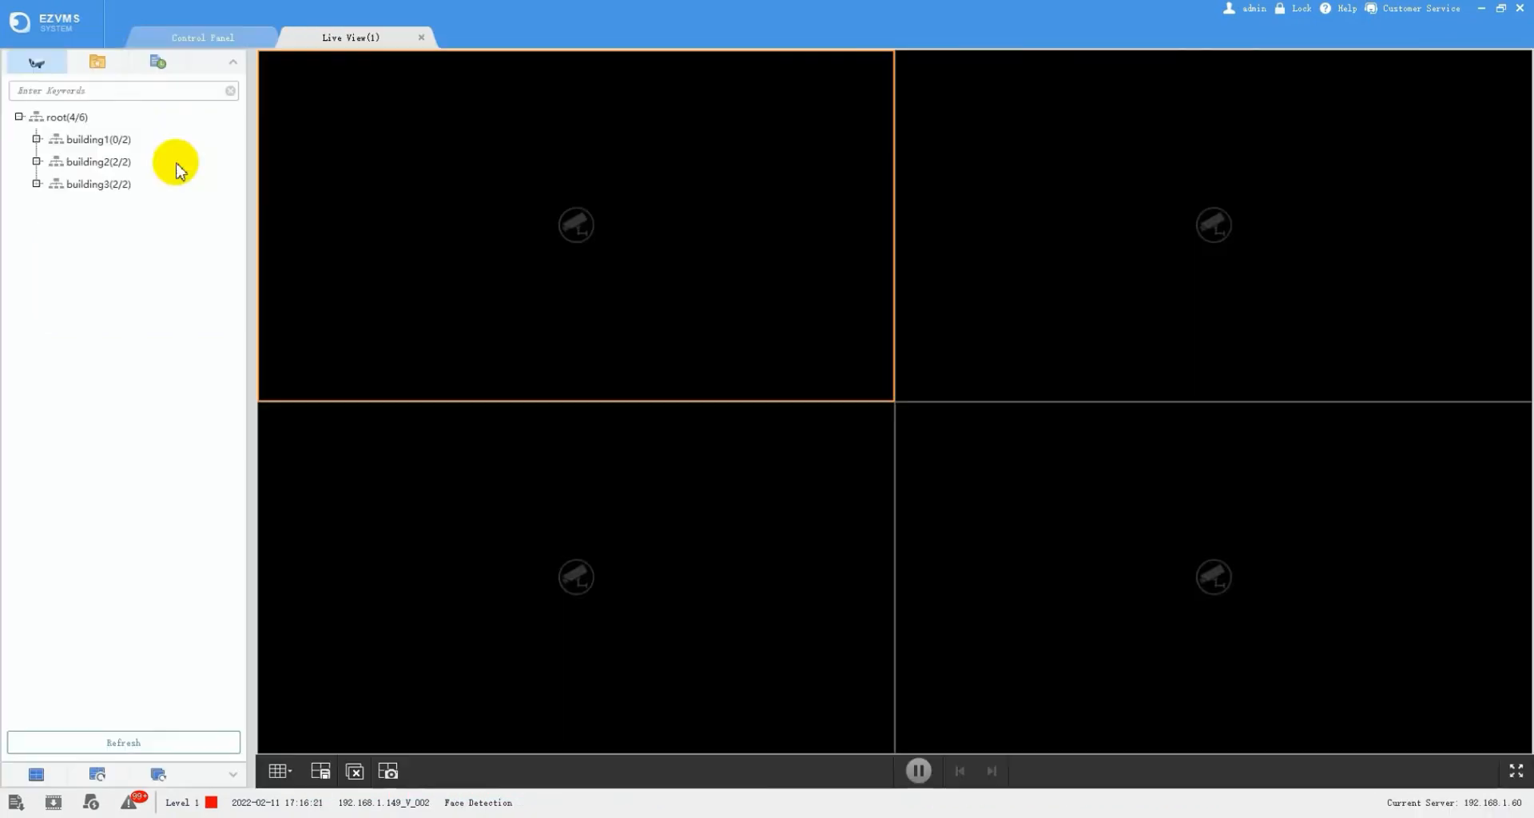
click(232, 64)
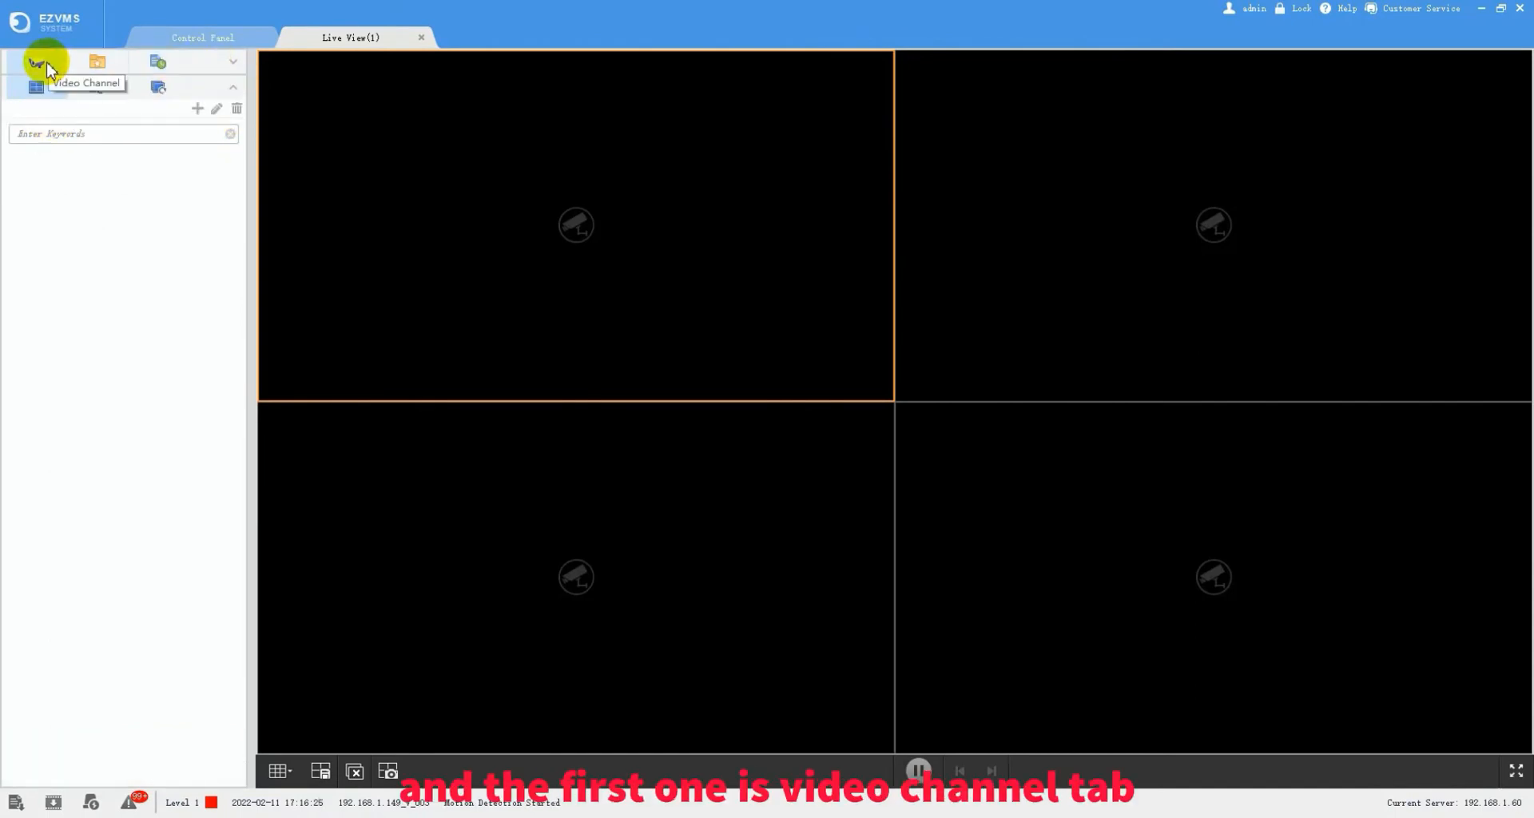
click(46, 65)
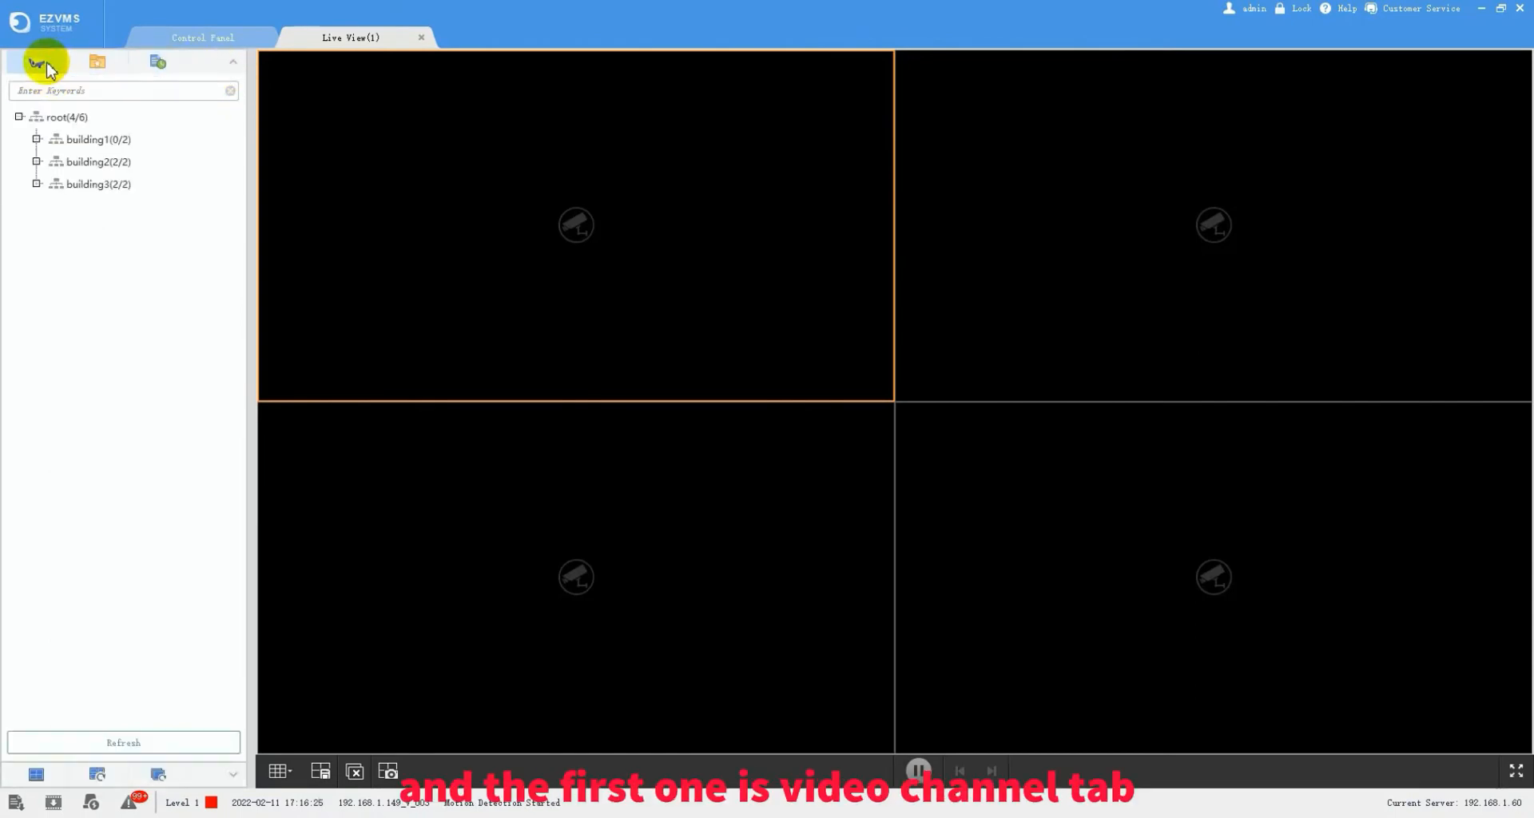
click(37, 184)
click(56, 206)
- Play 192.168.1.149_V_002 in the top-left pane and V_003 in the top-right pane
click(113, 230)
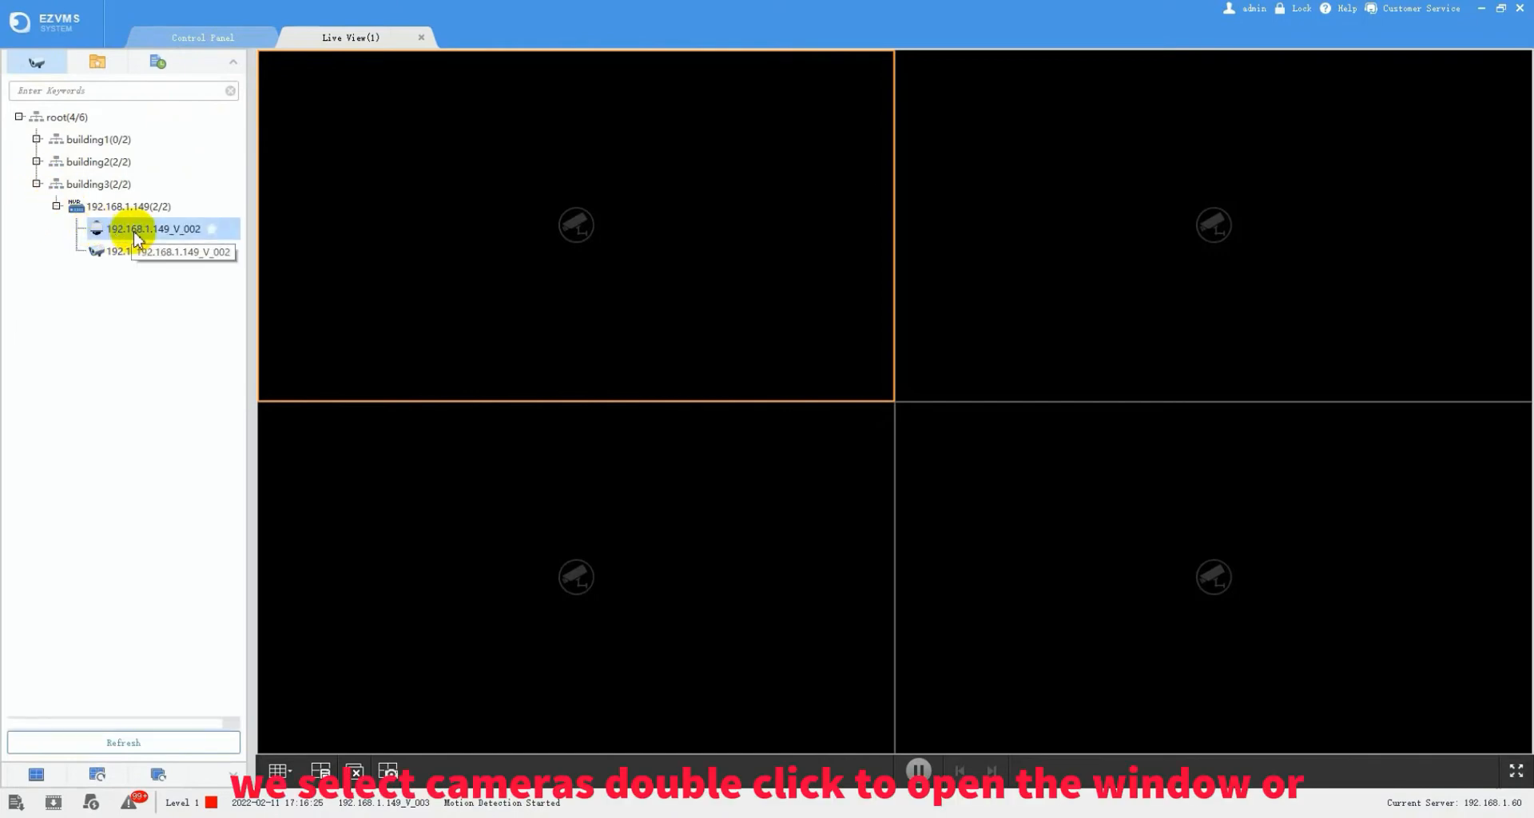
double_click(135, 232)
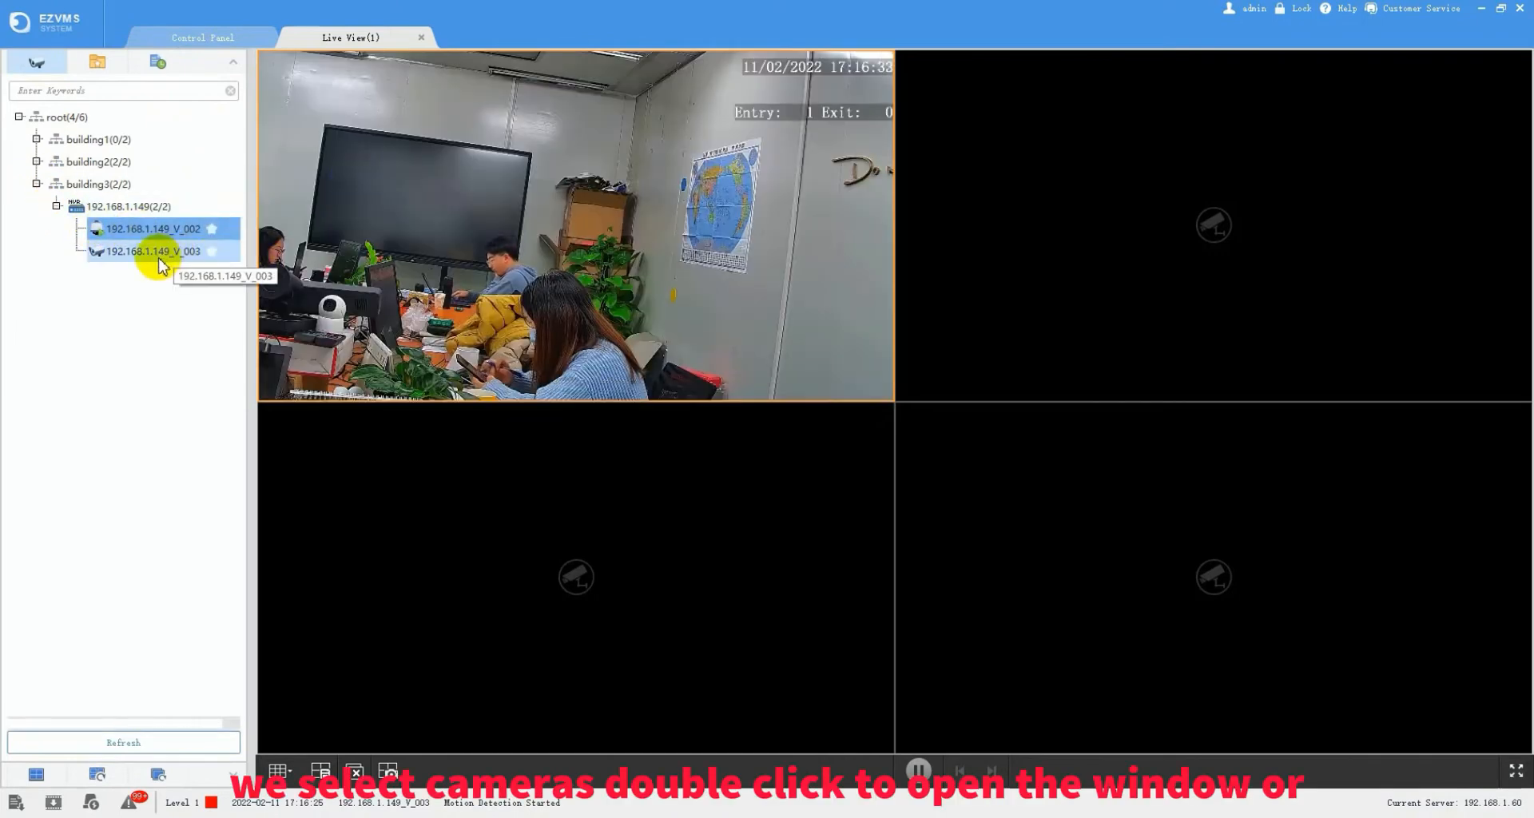
drag(152, 251, 984, 176)
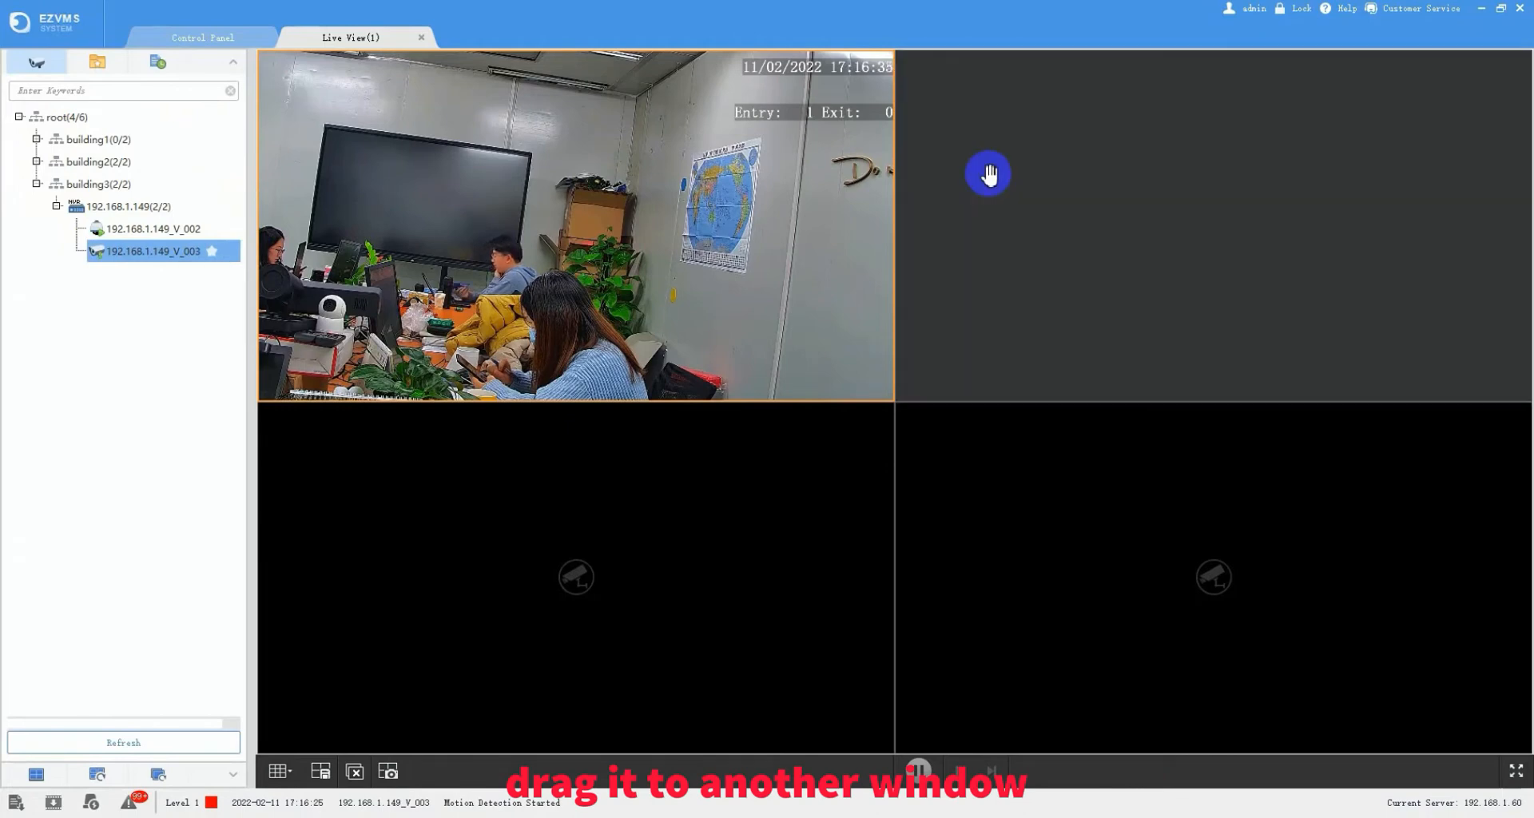
right_click(195, 262)
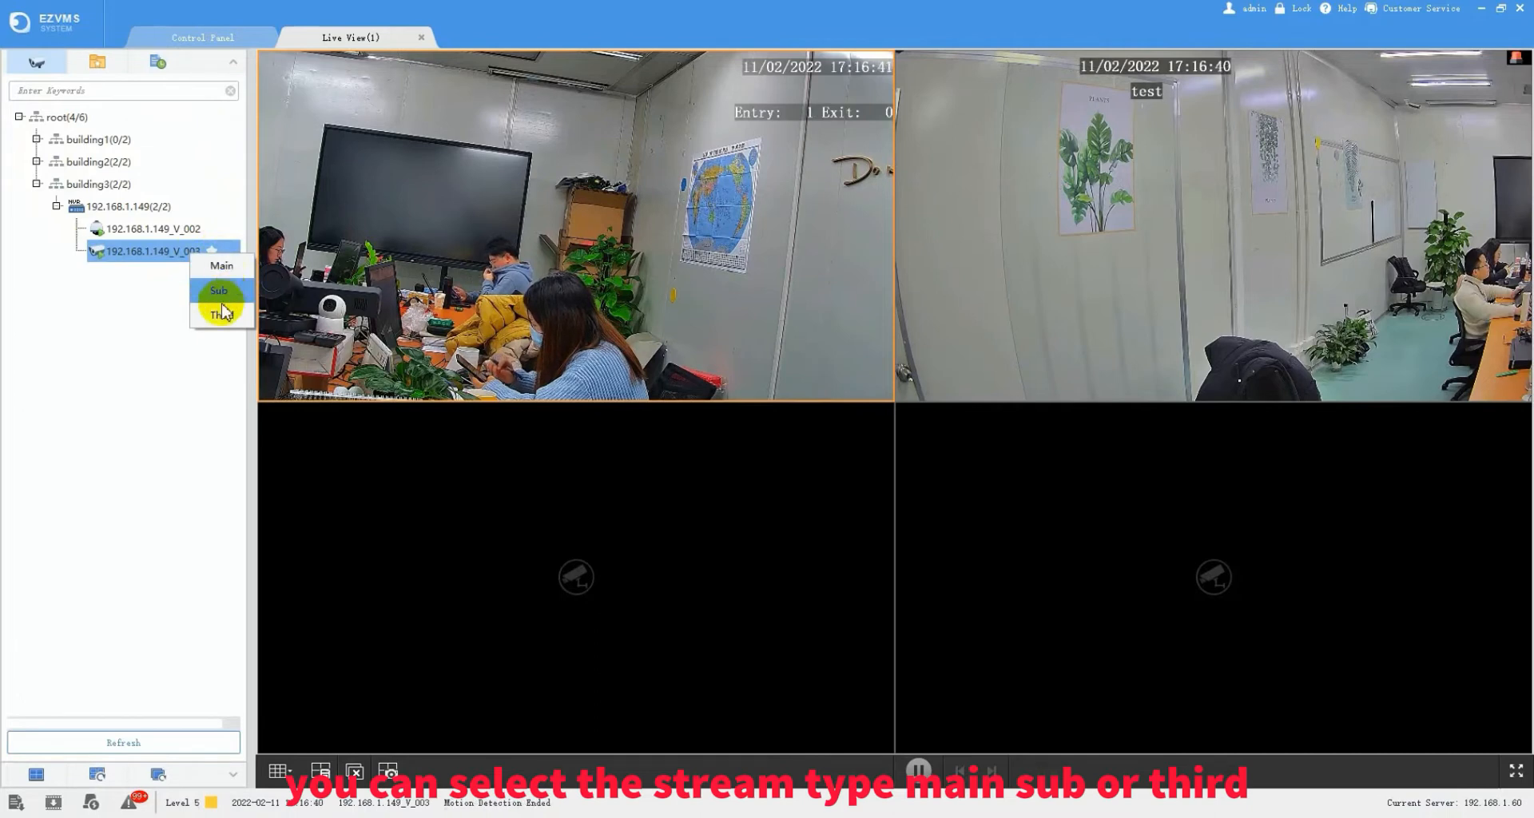
click(144, 310)
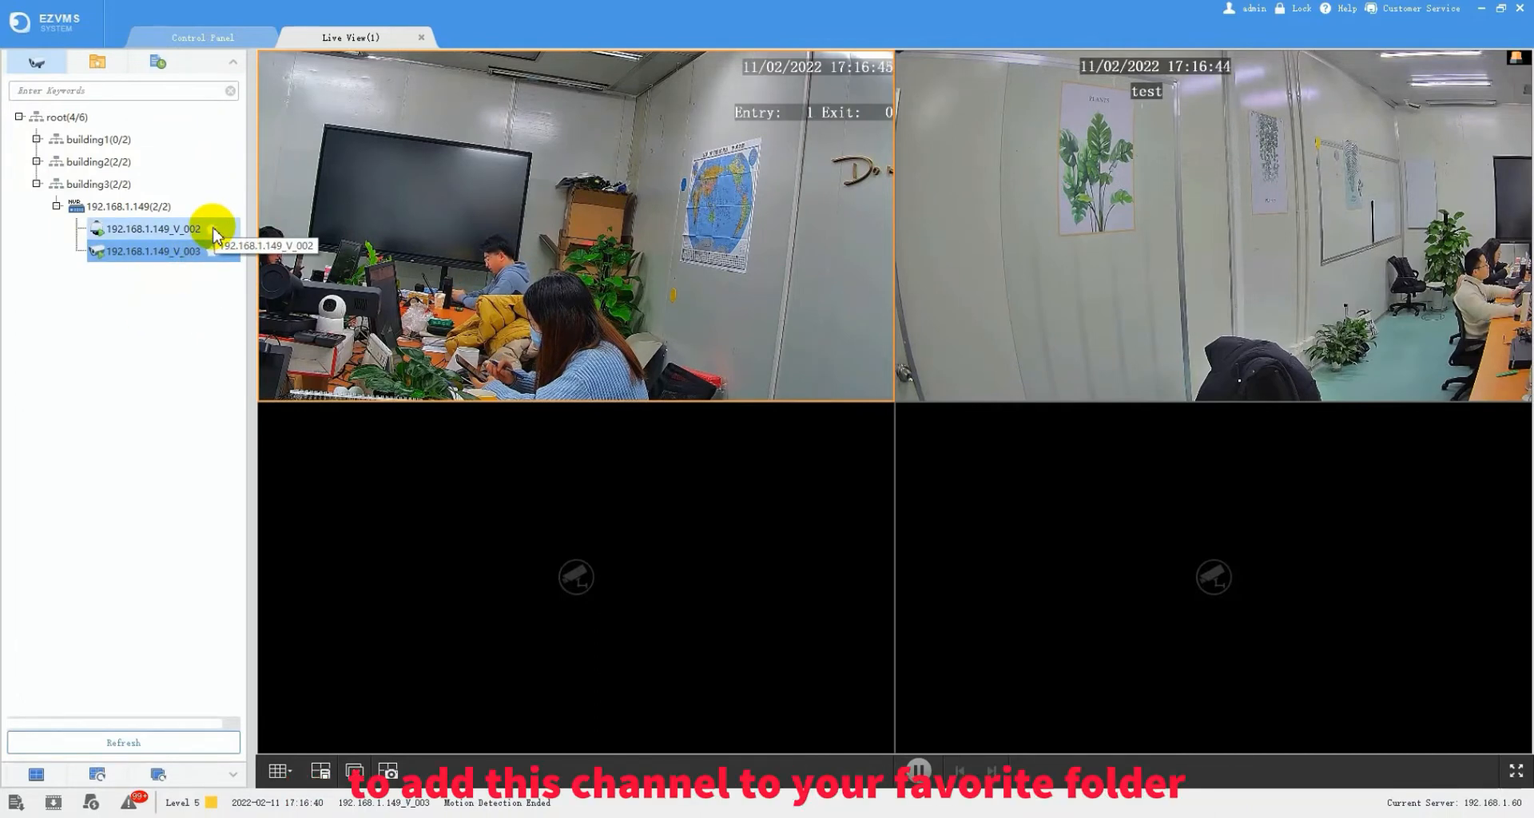
- Add camera 192.168.1.149_V_002 to the My Favorites1 folder
click(212, 229)
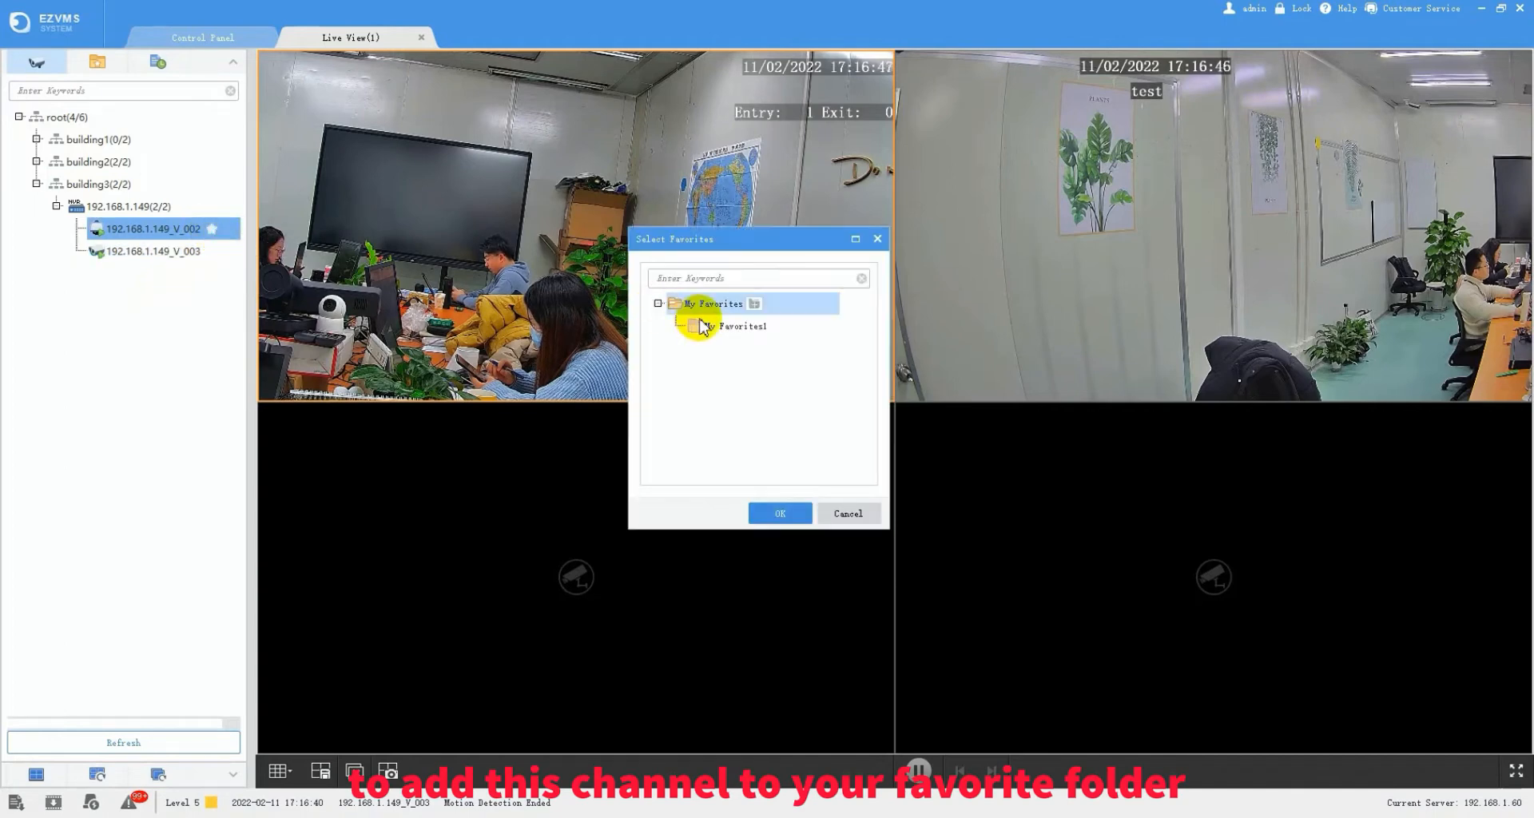
click(731, 328)
click(783, 516)
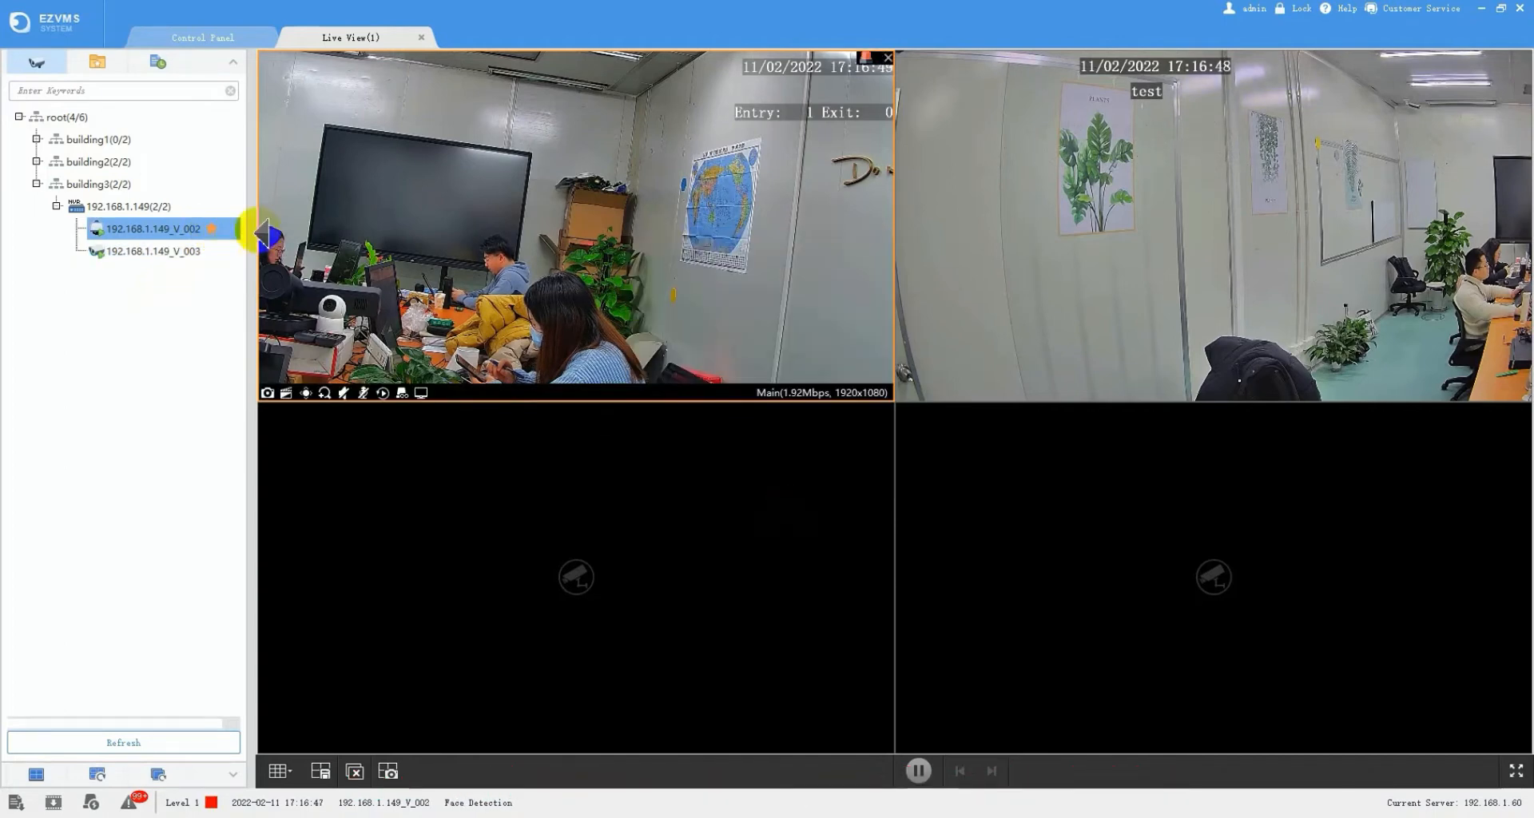
- Delete the V_002 entry from My Favorites1 in the favorites tree
click(97, 64)
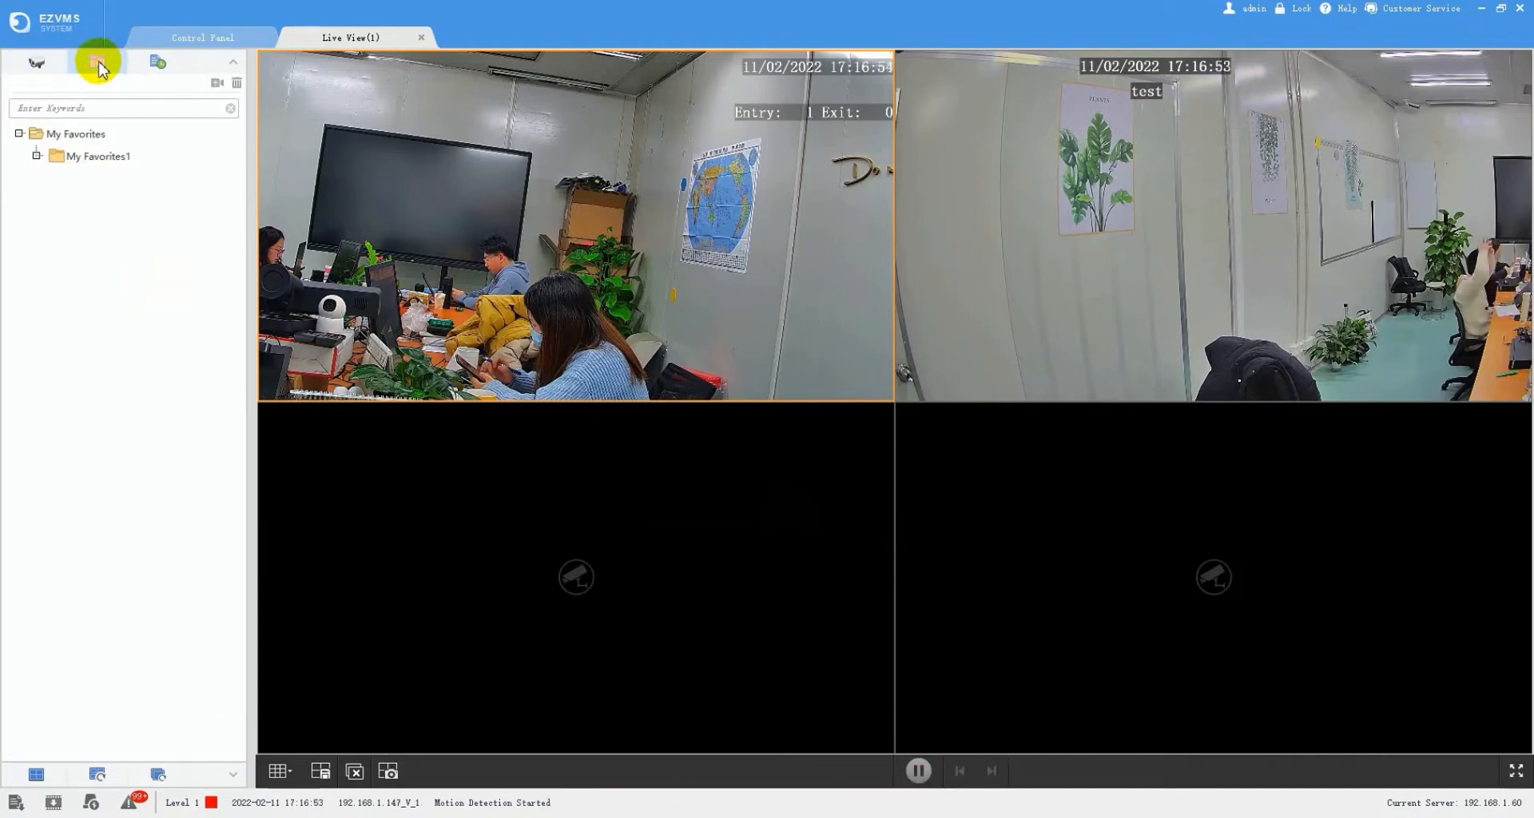
click(36, 156)
click(96, 181)
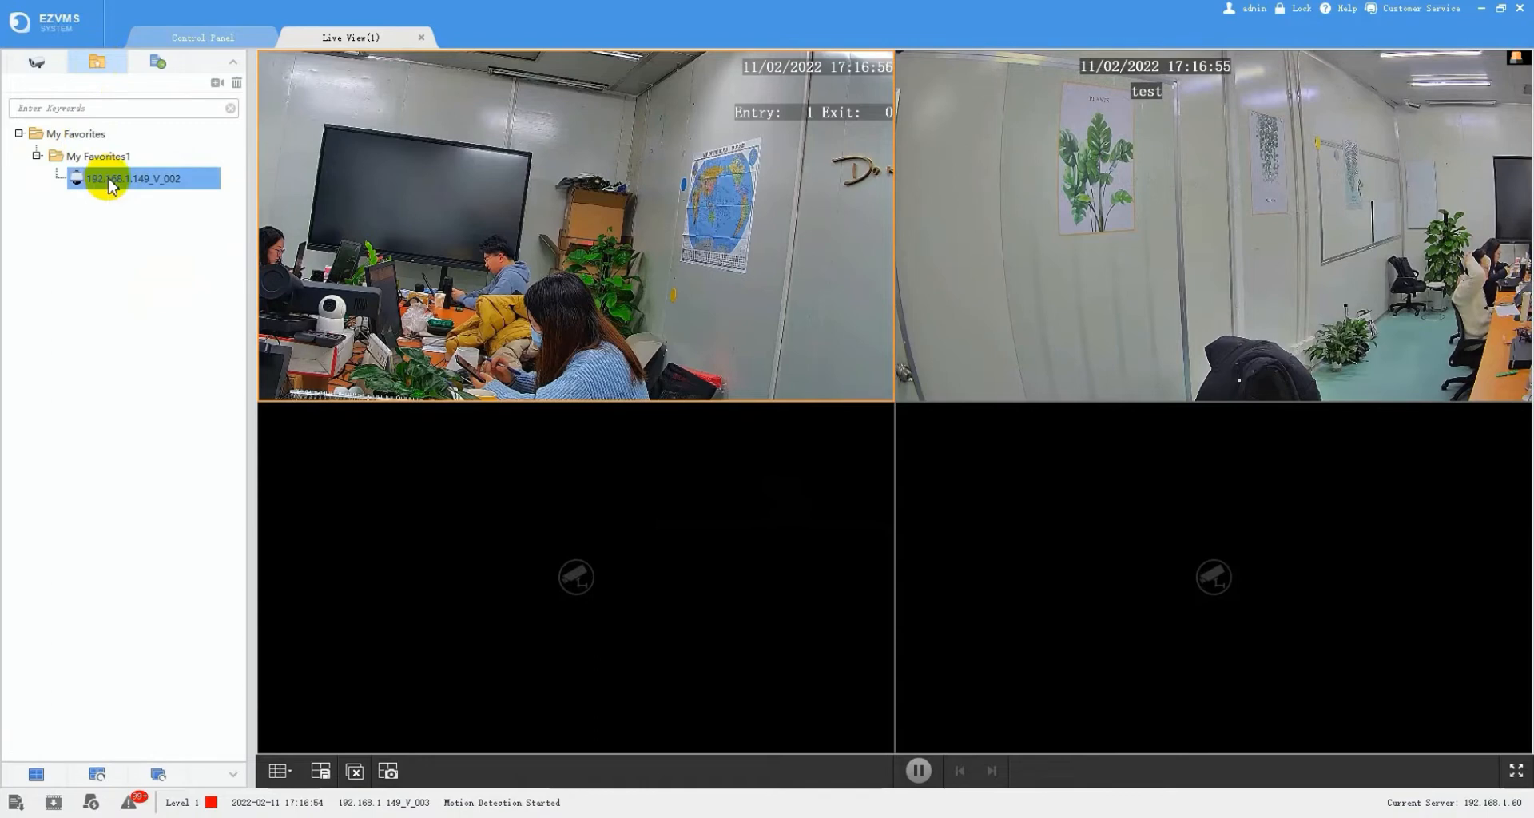
click(238, 83)
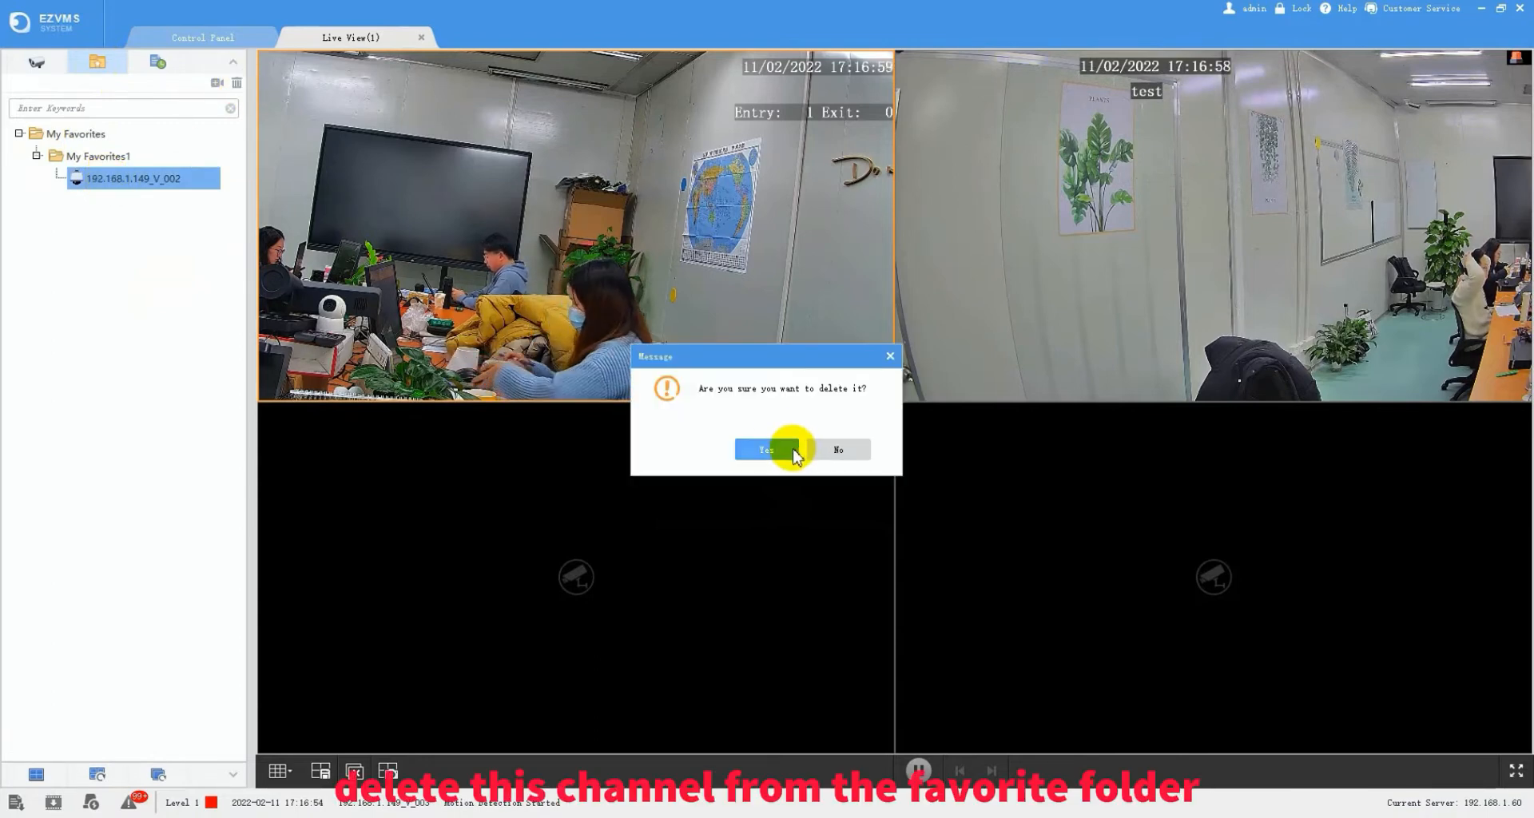
click(779, 449)
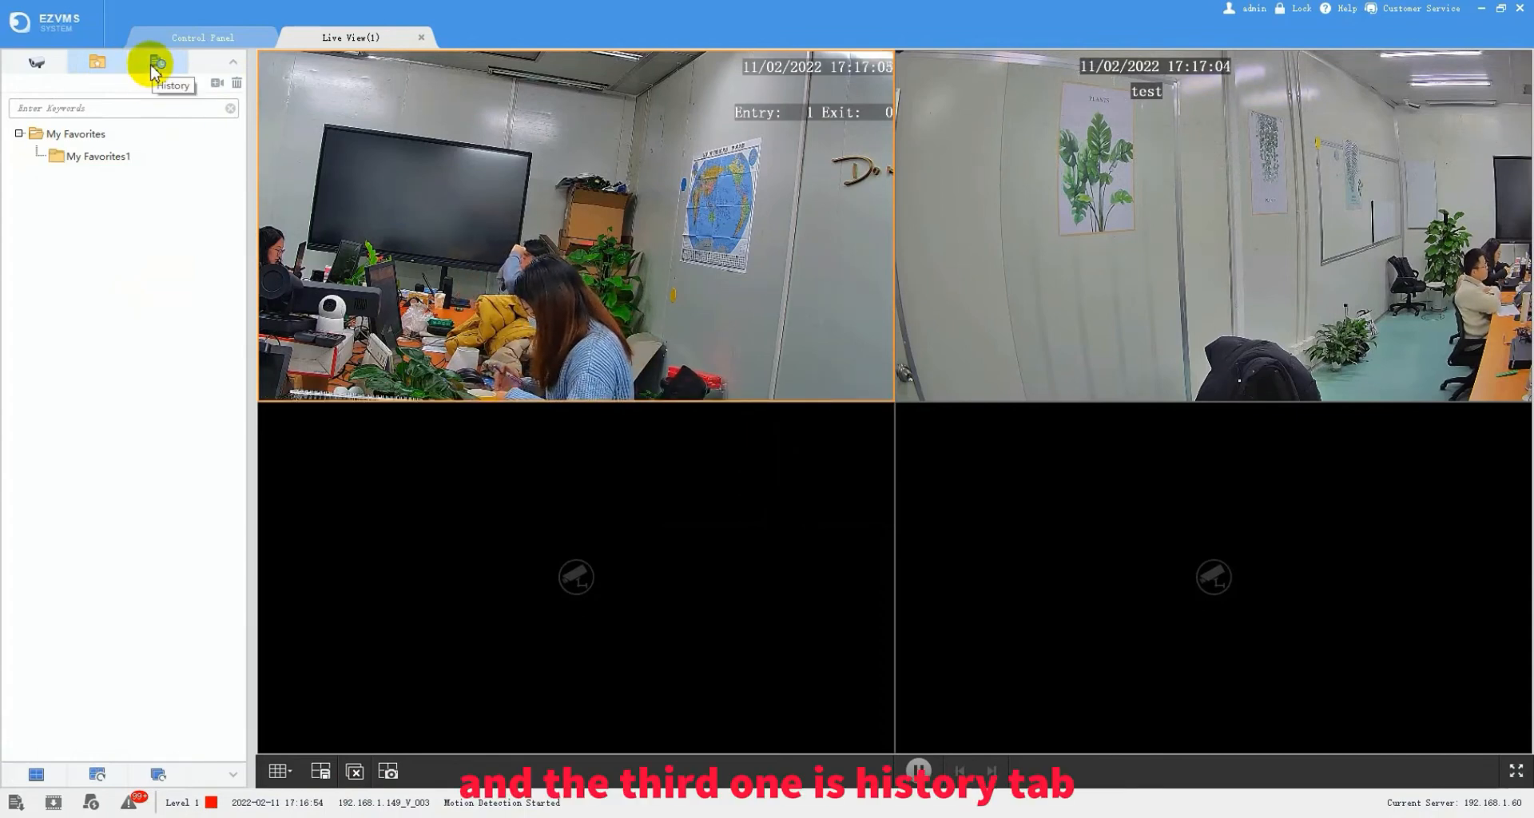
- Review the history of viewed cameras, then show the empty saved views list
click(155, 70)
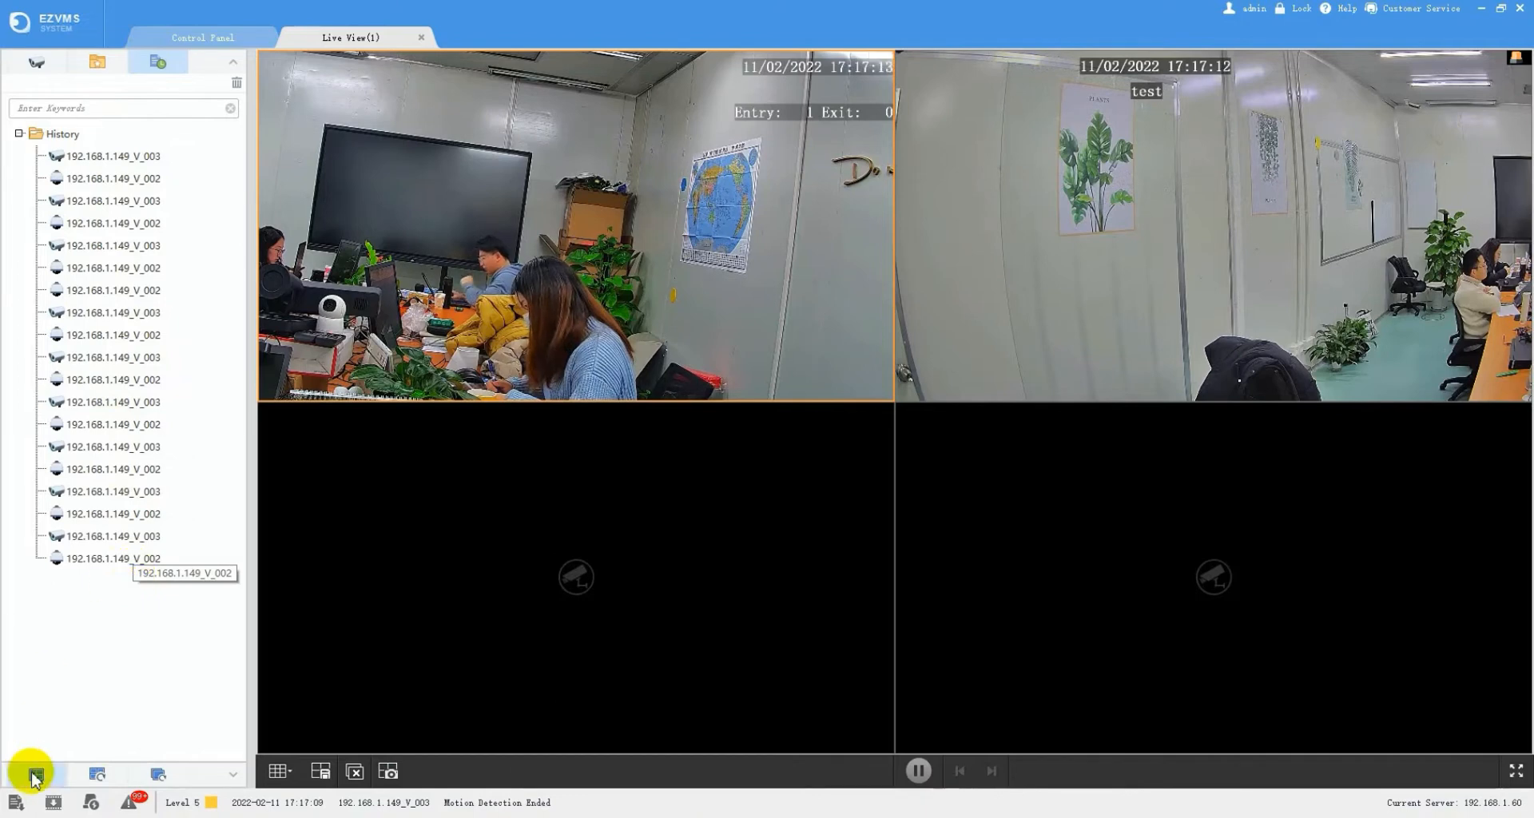
click(36, 774)
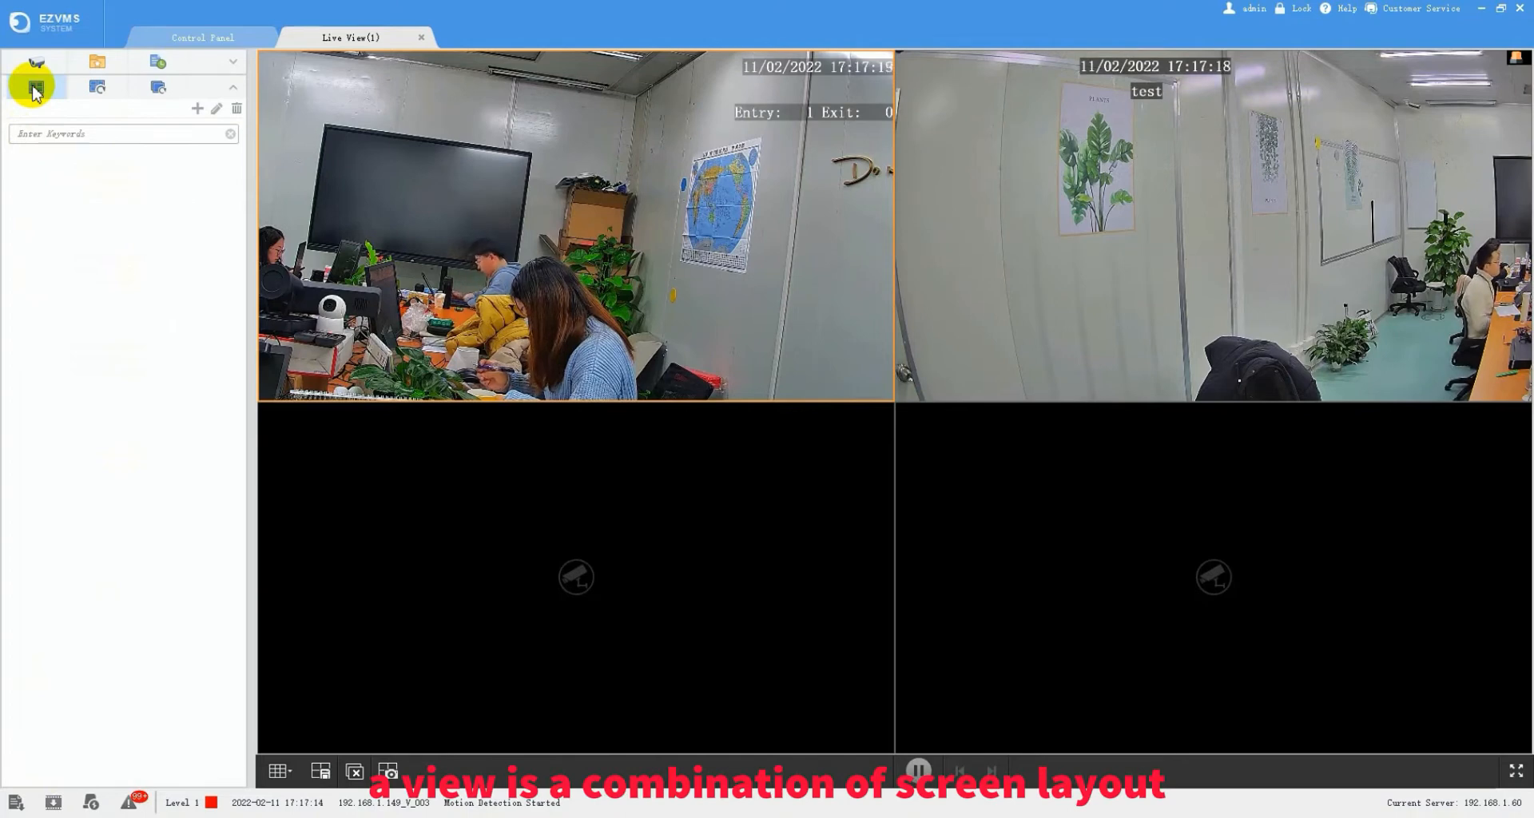
- Save view1 with the 192.168.1.149 recorder's V_002 and V_003 in the grid, V_002 on Sub stream
click(195, 110)
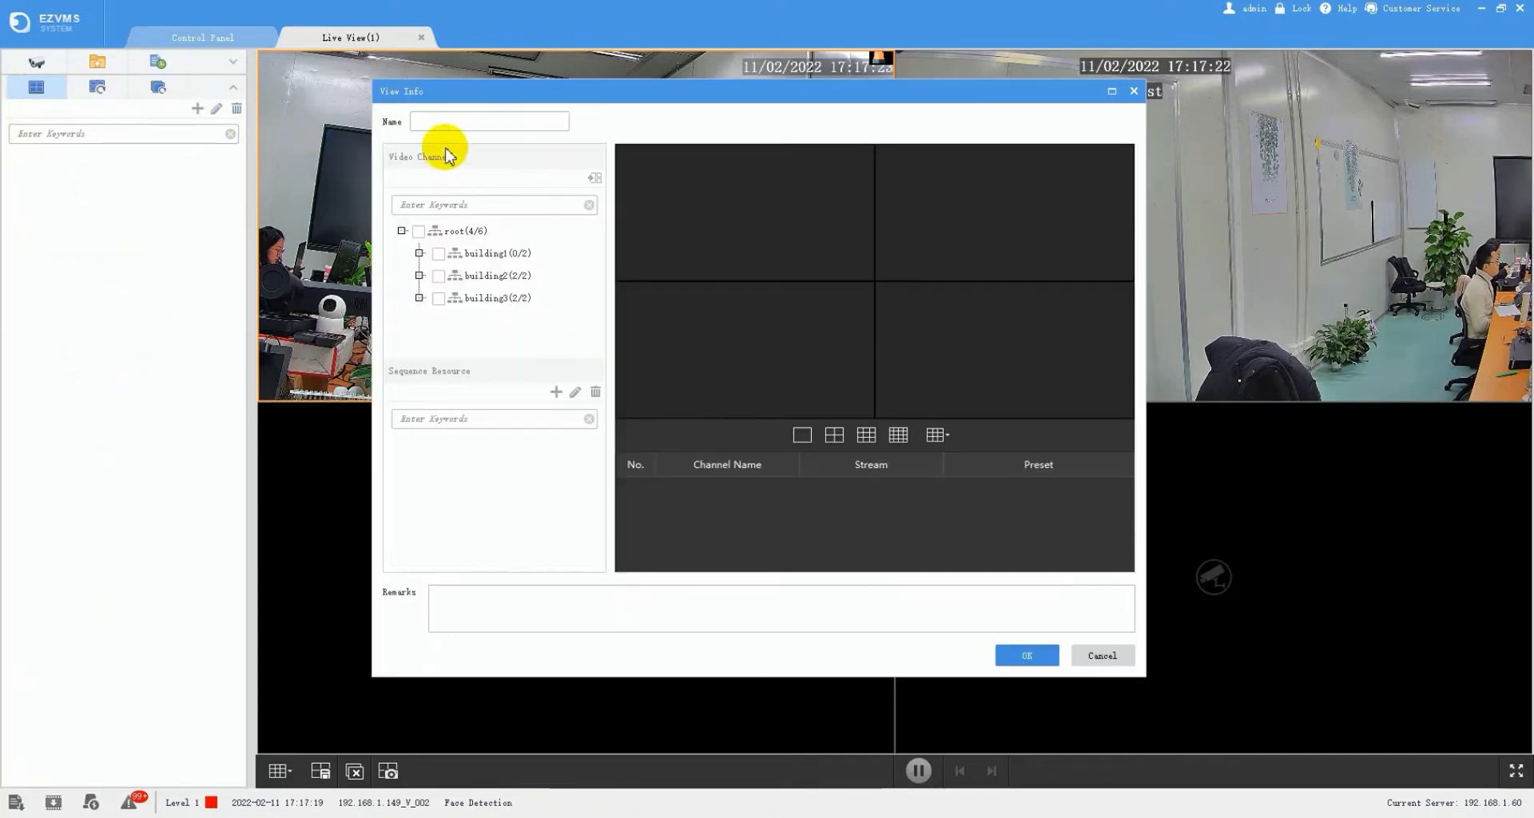
click(456, 124)
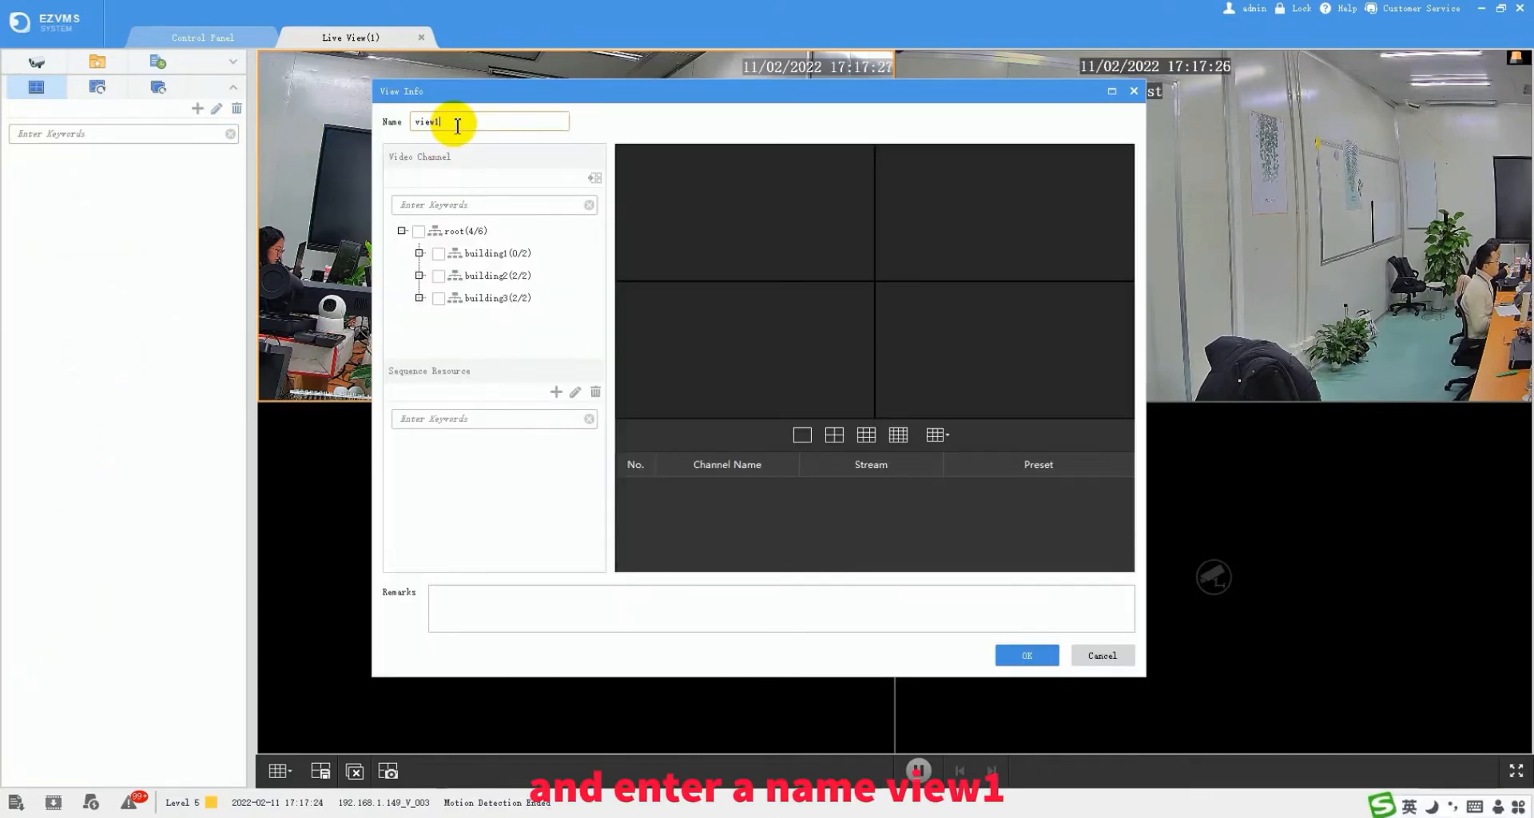
click(419, 297)
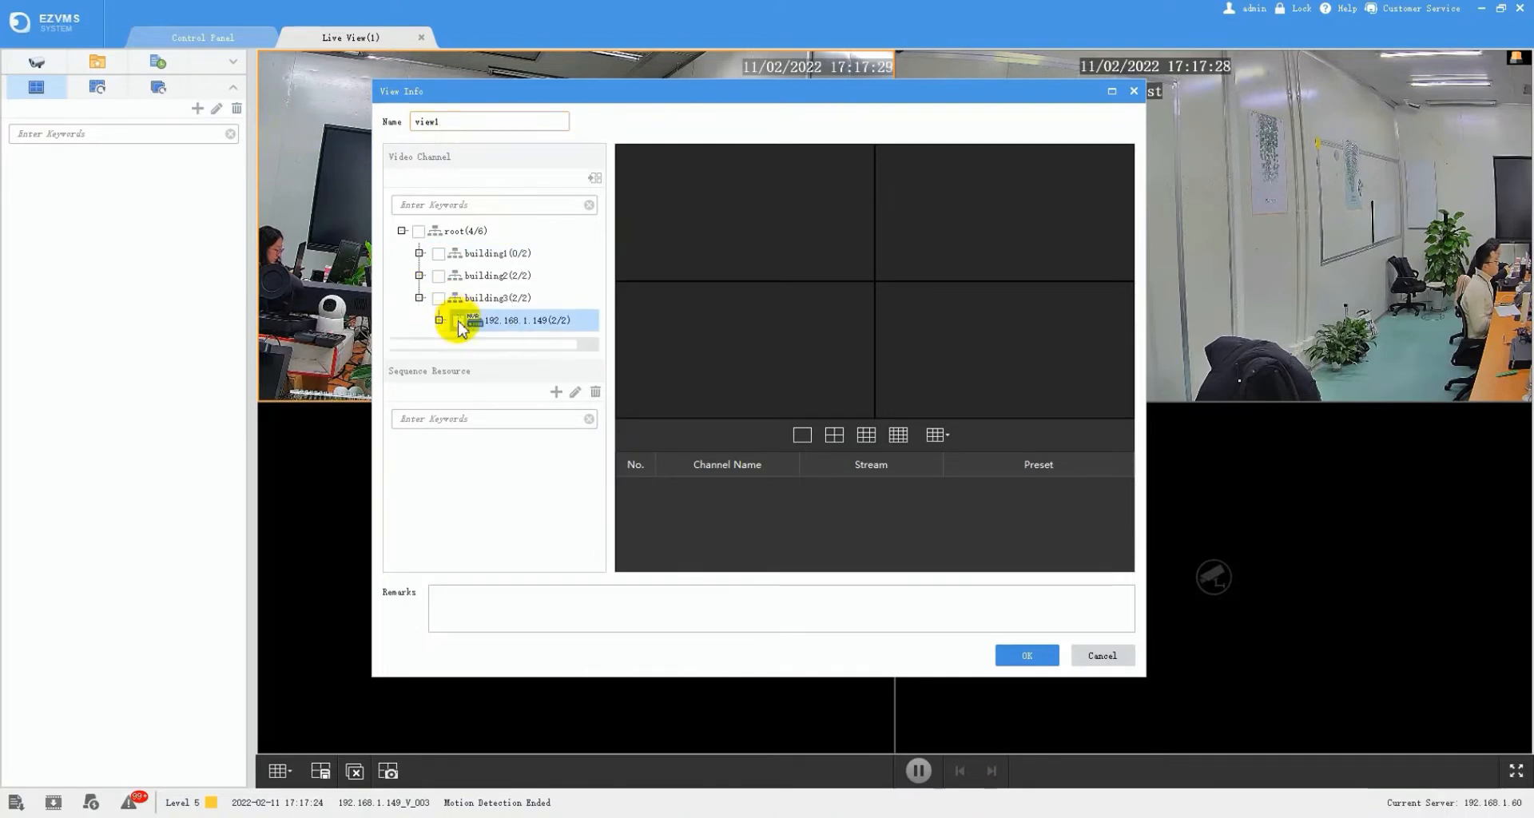
click(442, 302)
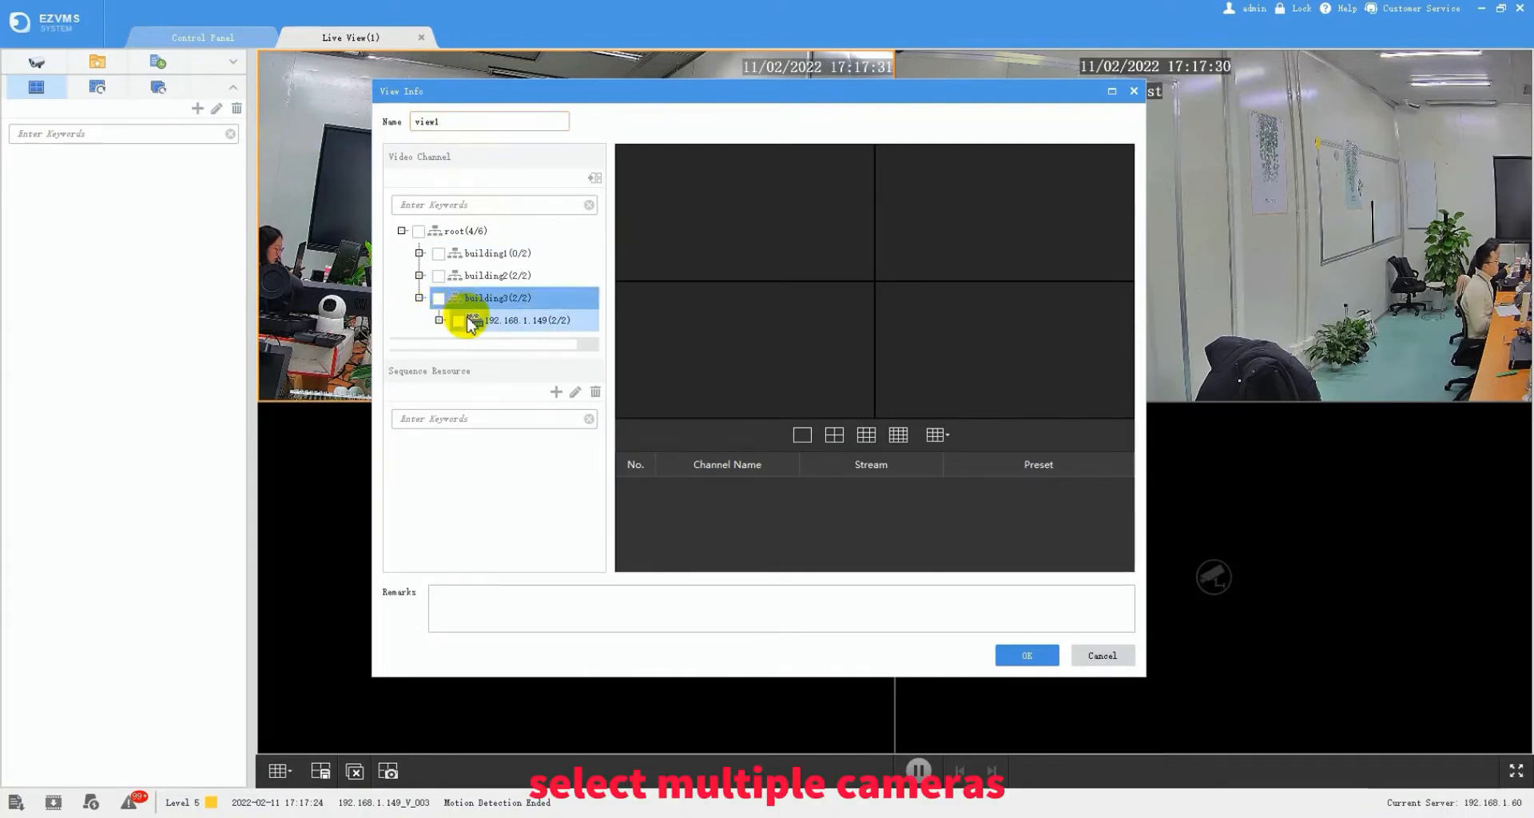
click(459, 321)
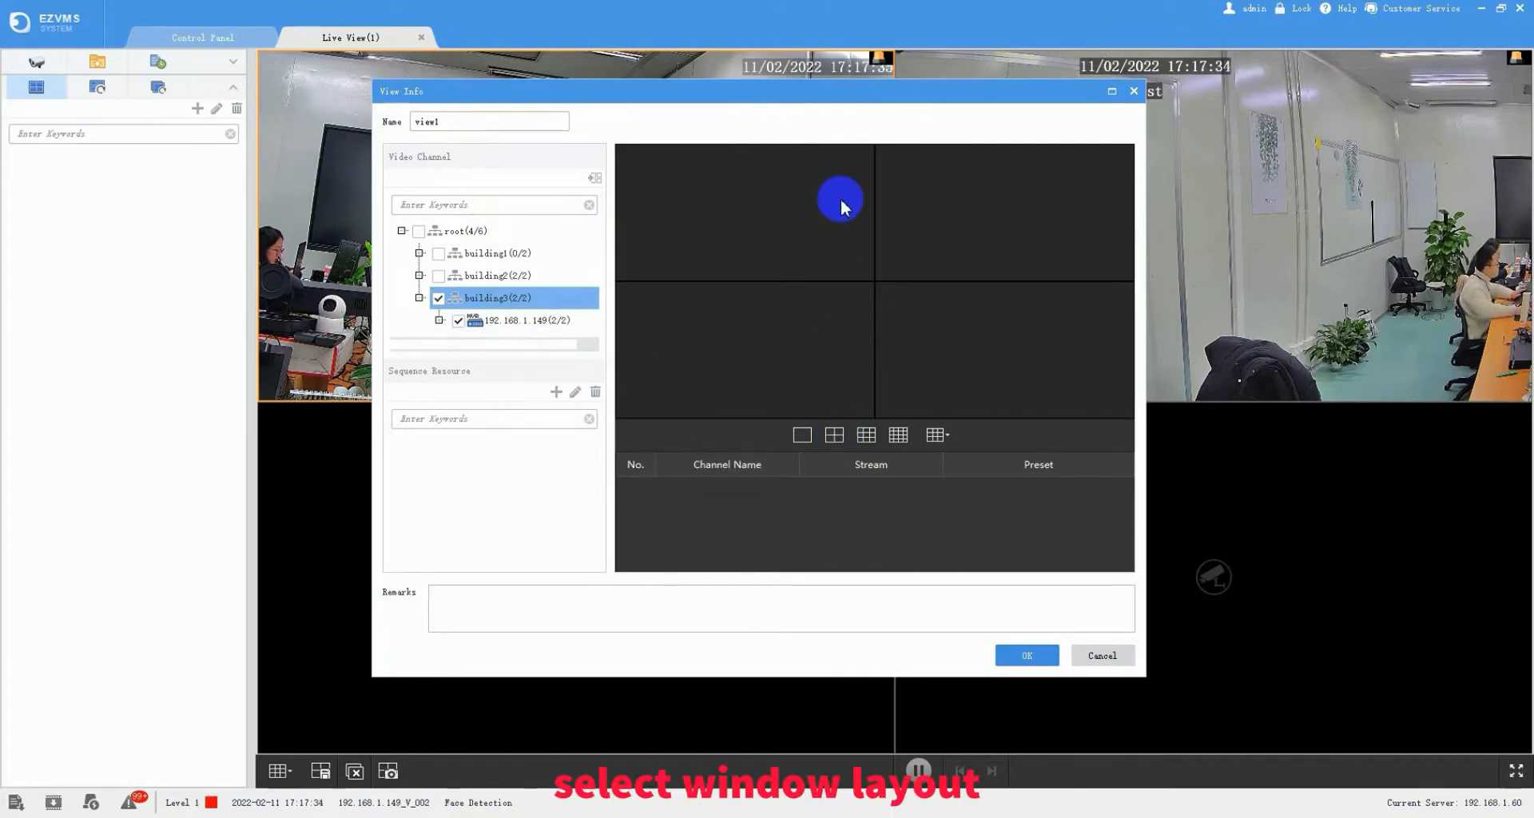
drag(551, 323, 819, 210)
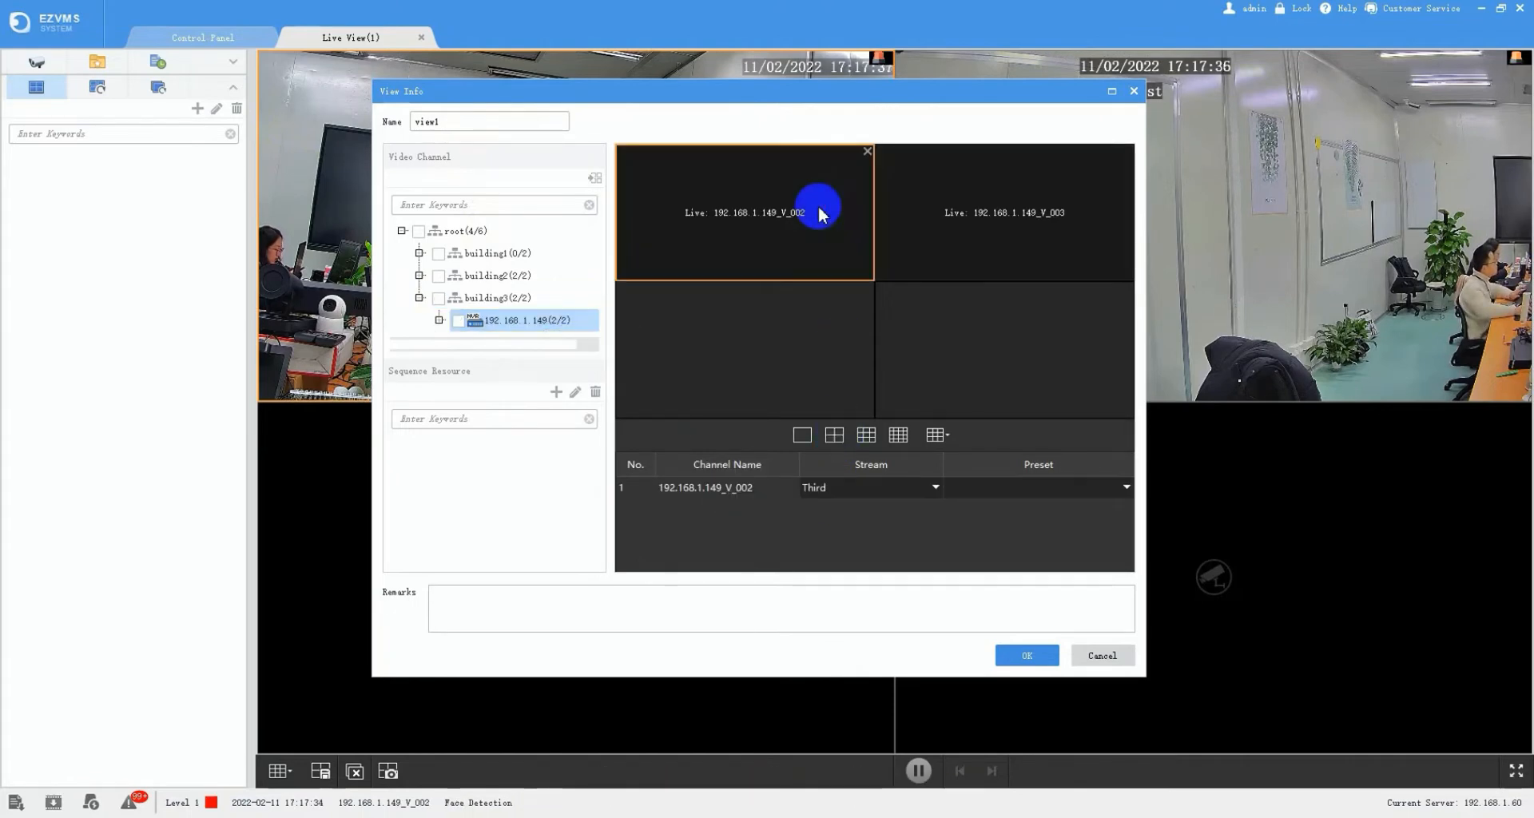
click(906, 489)
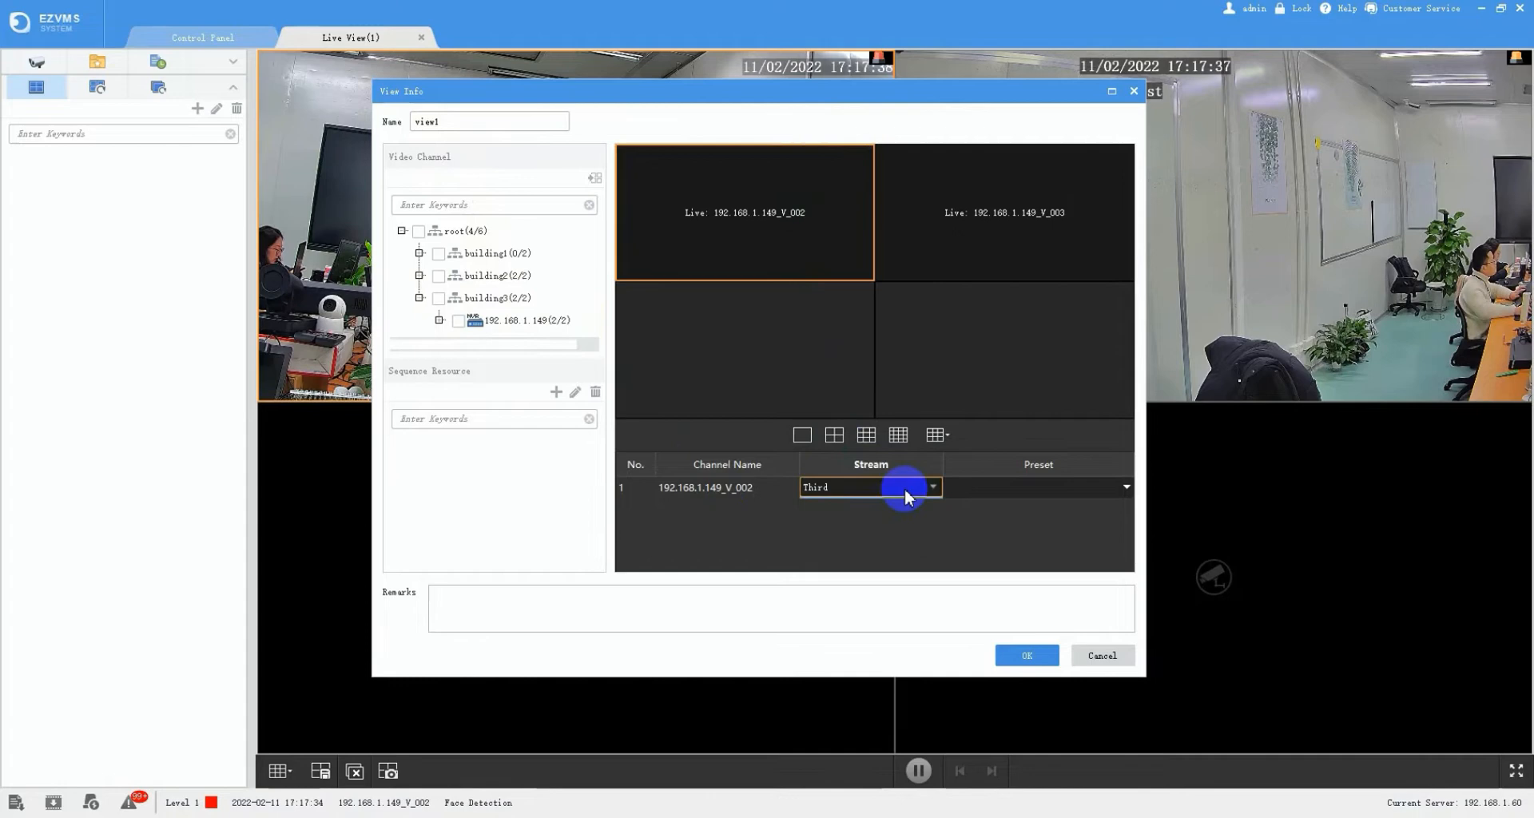
click(837, 488)
click(839, 527)
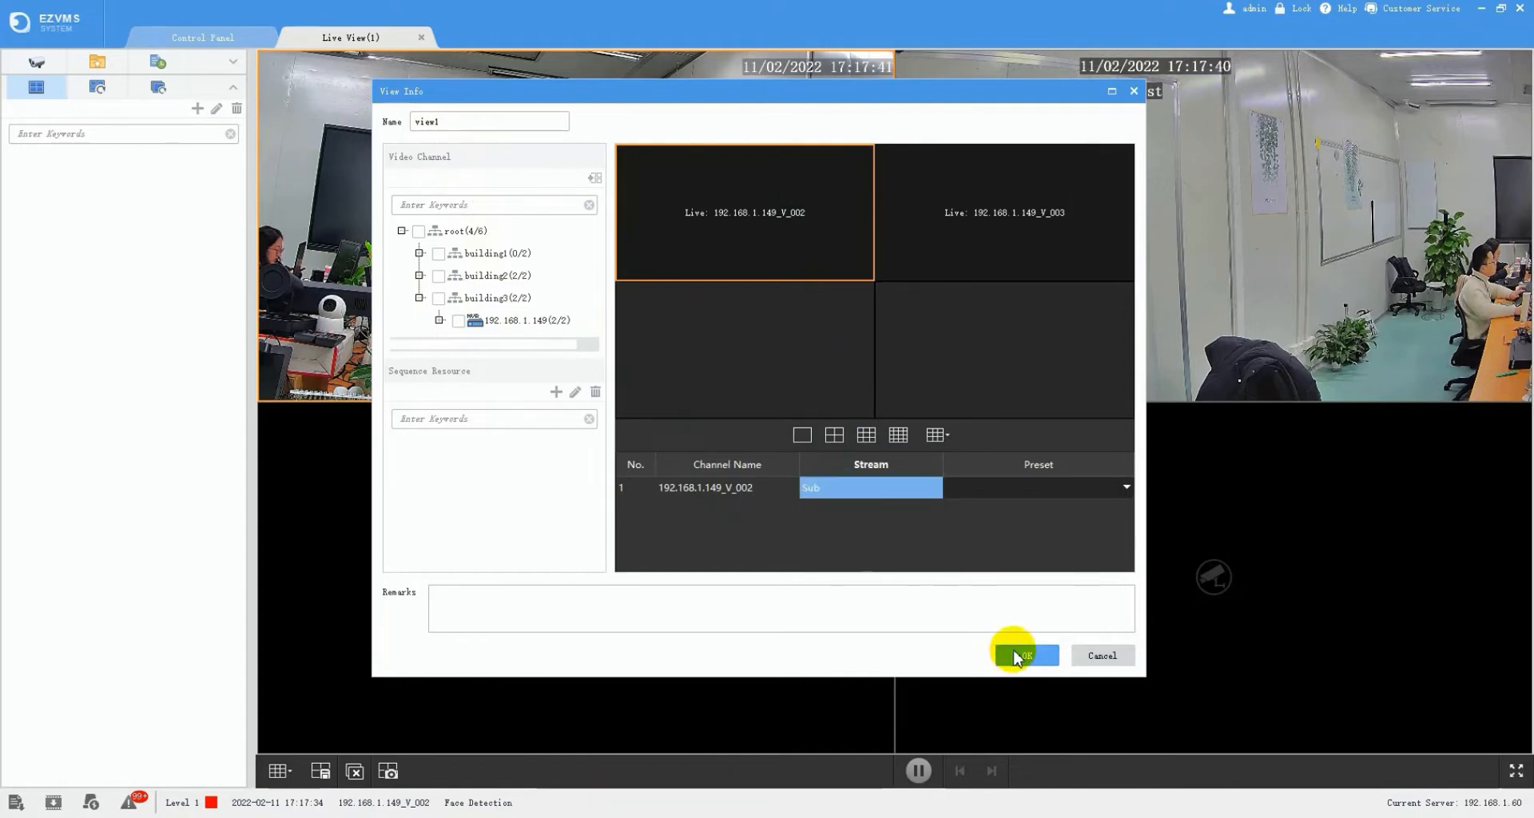
click(1020, 653)
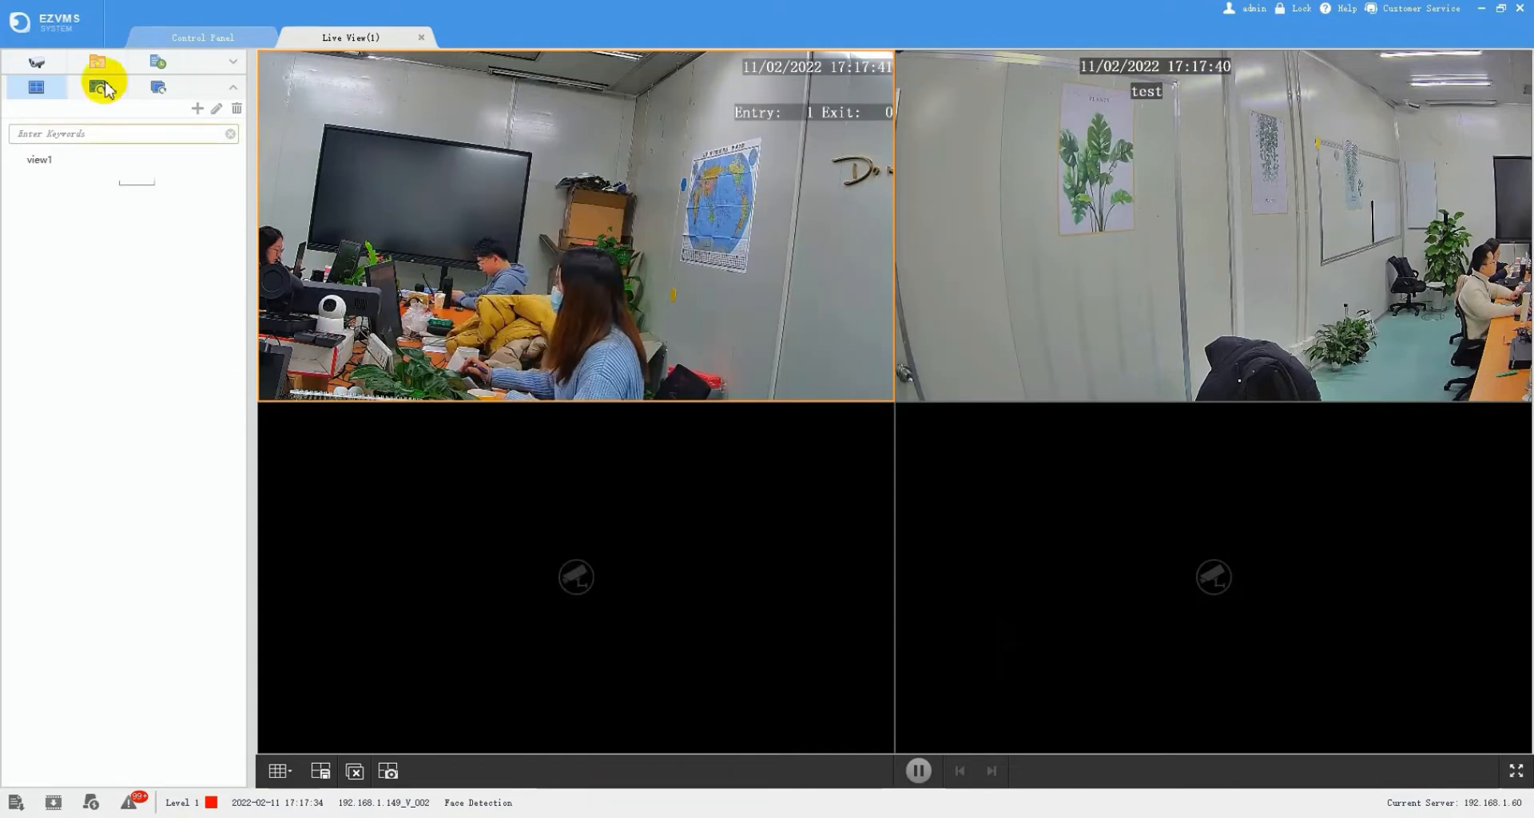
- Start a new view named 'view2' with the one-large-plus-seven-small pane layout
click(198, 107)
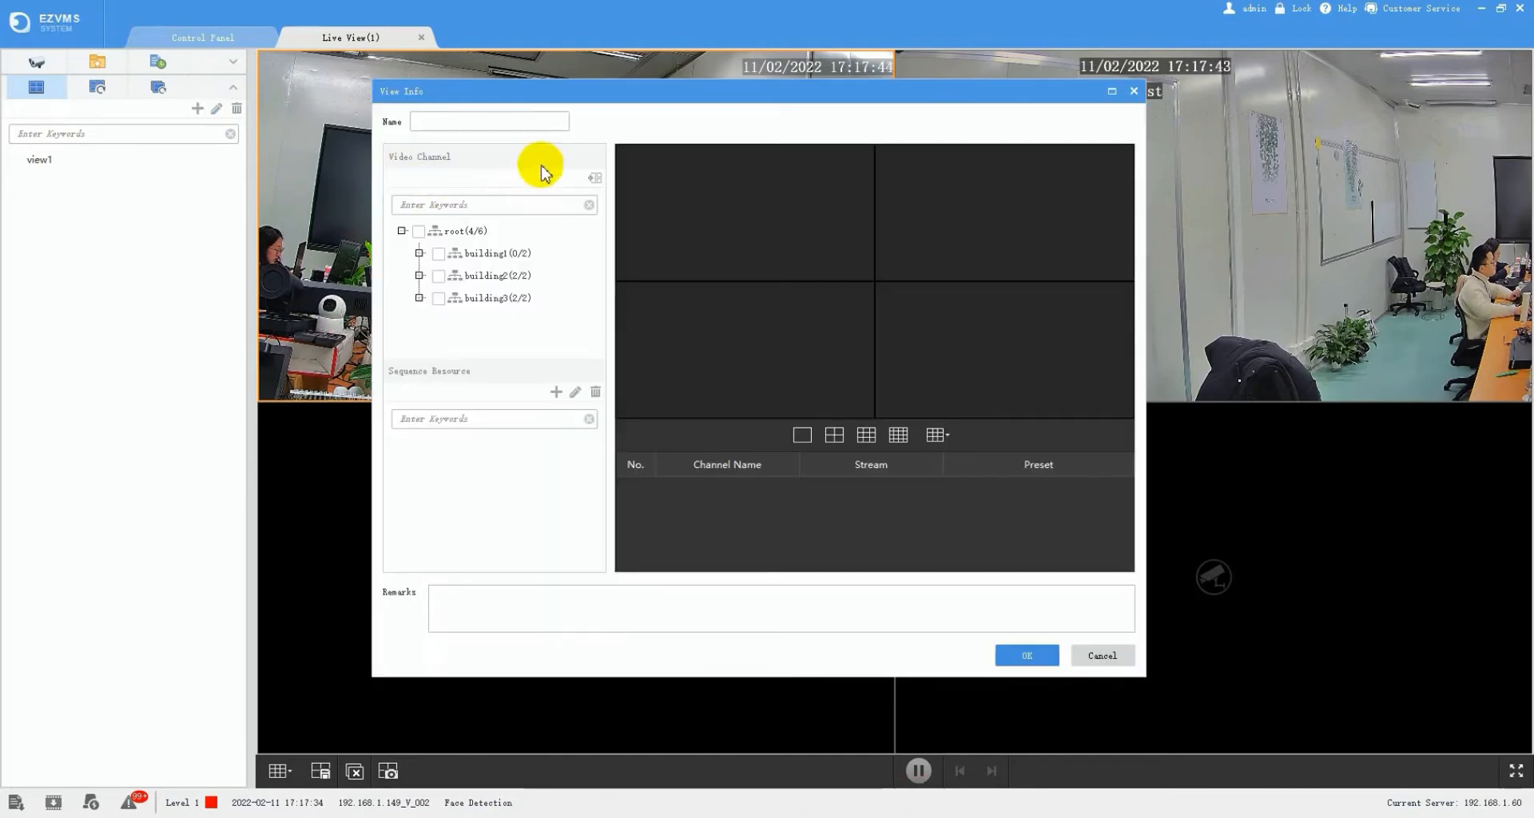
click(496, 120)
text(view2)
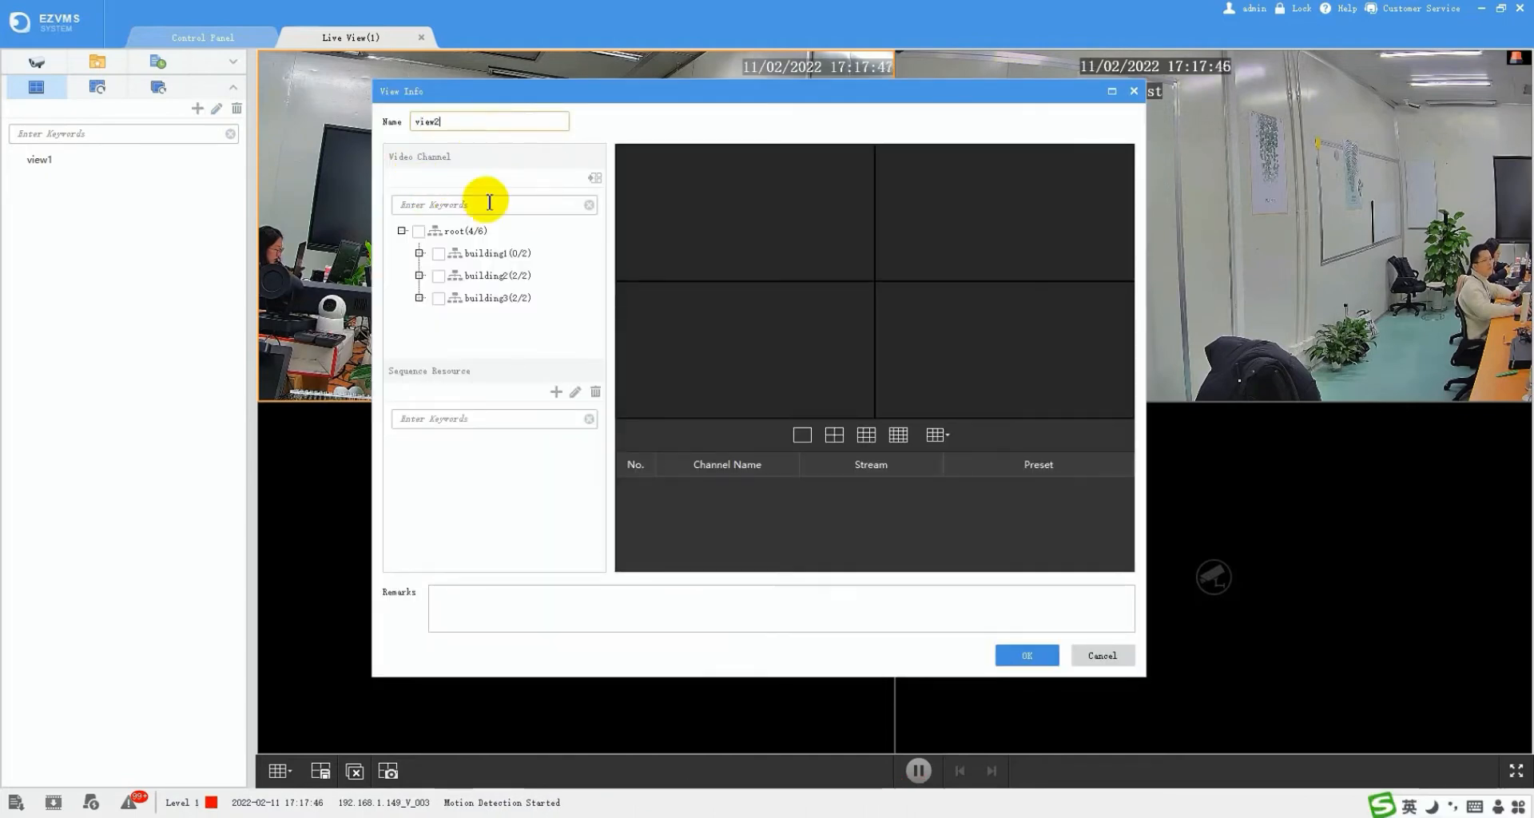
click(419, 297)
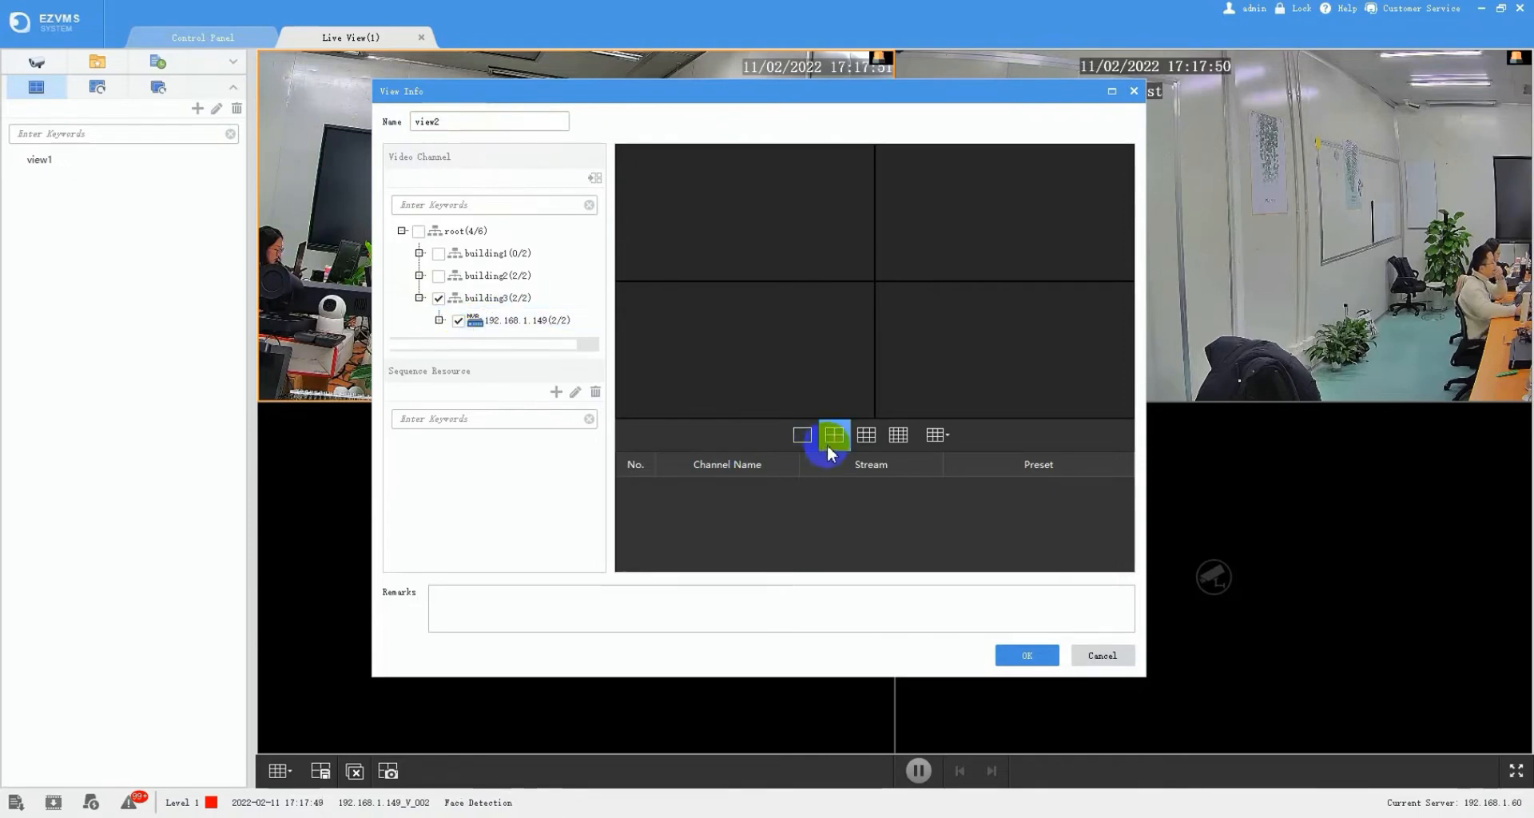
click(956, 439)
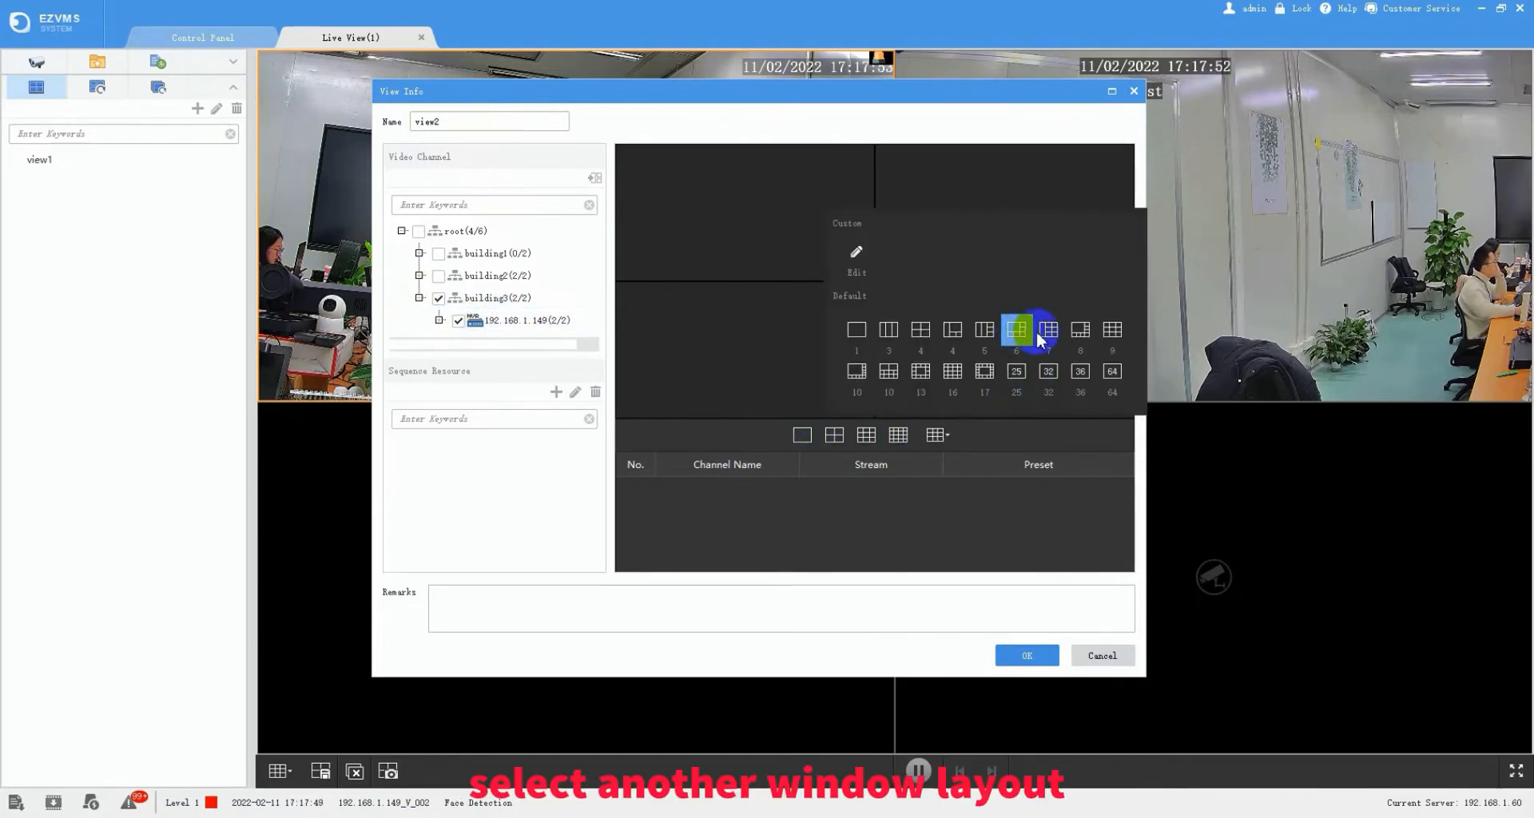
click(1031, 327)
- Place V_002 in view2's large pane on the Sub stream and save view2
drag(511, 320, 756, 479)
drag(493, 320, 822, 247)
click(933, 487)
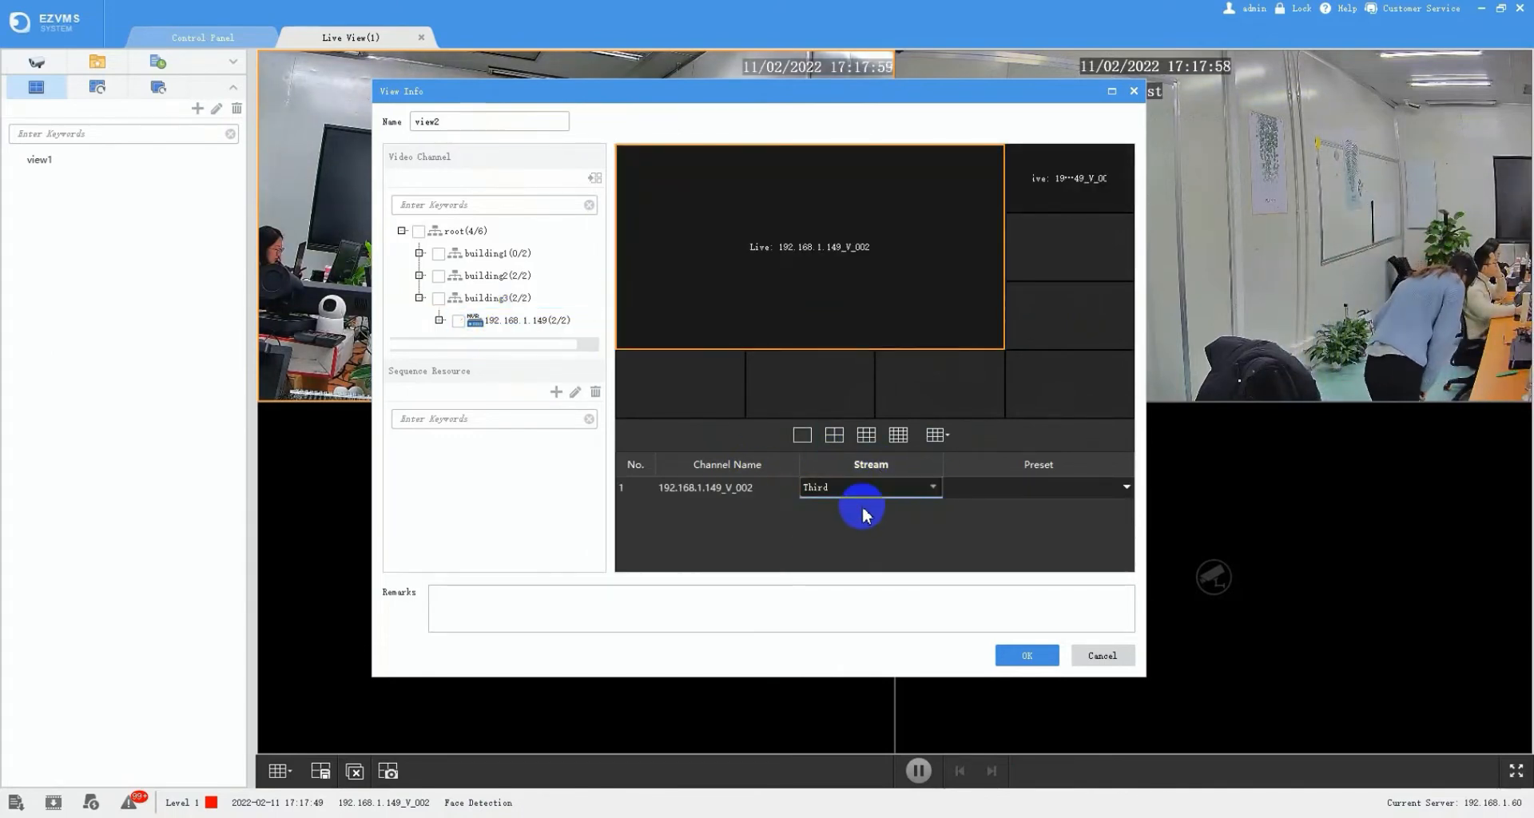
click(879, 497)
click(847, 526)
click(1027, 655)
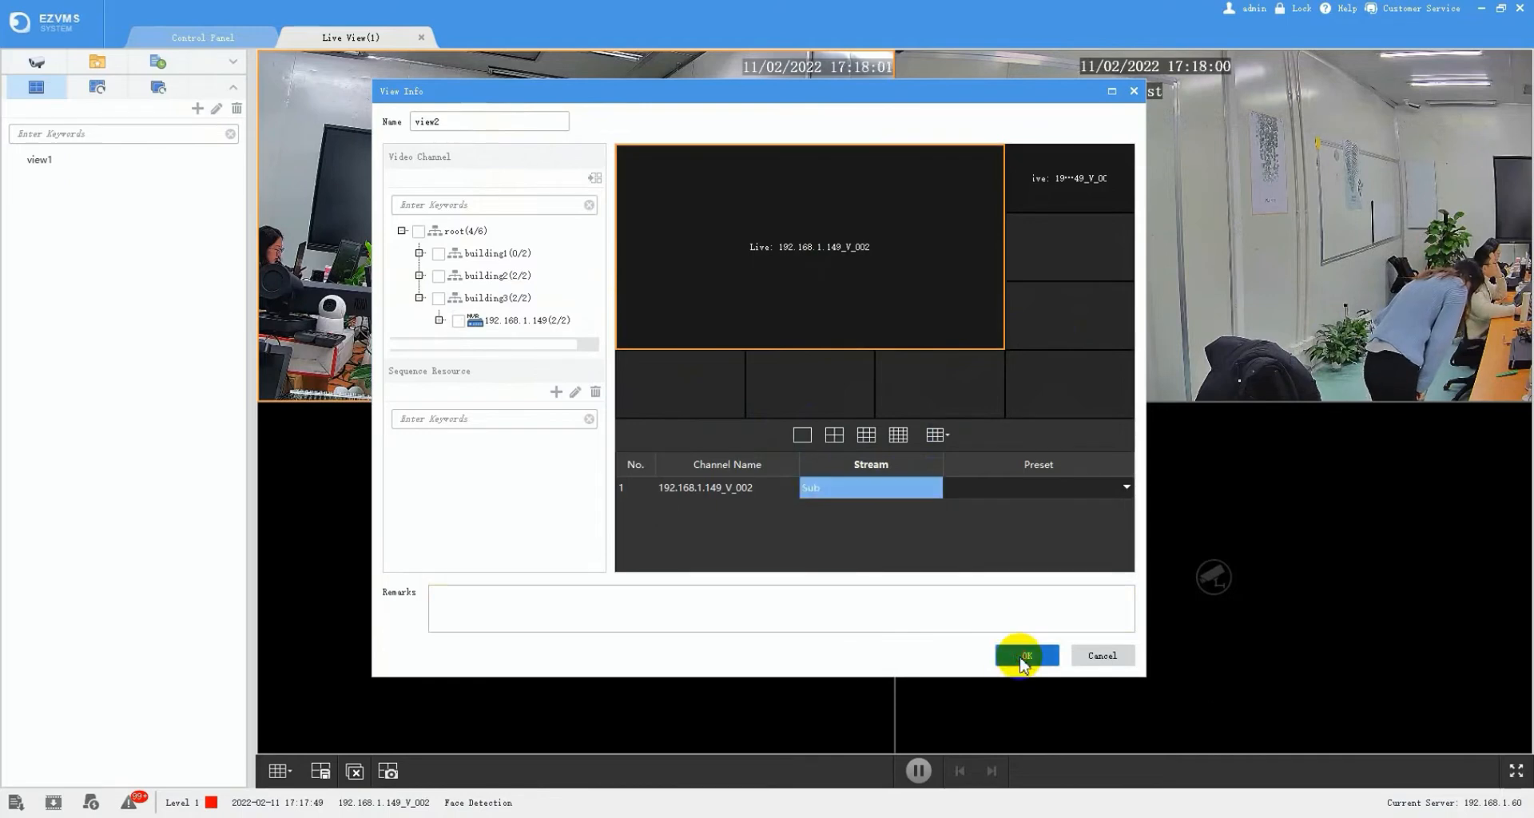
click(69, 184)
- Play view2 in the live view, then switch back to view1
mouse_move(74, 188)
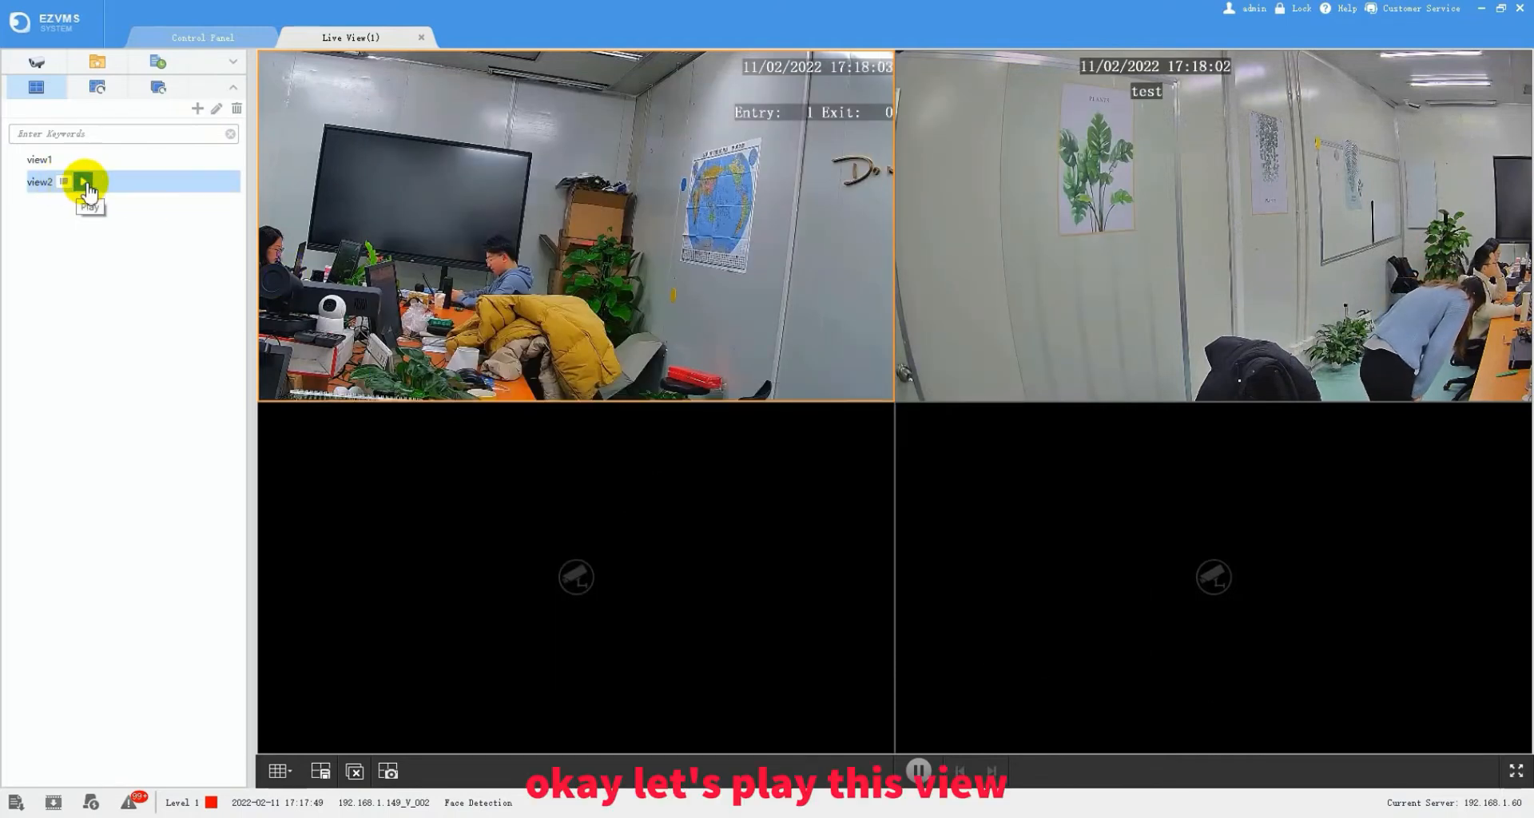
click(83, 183)
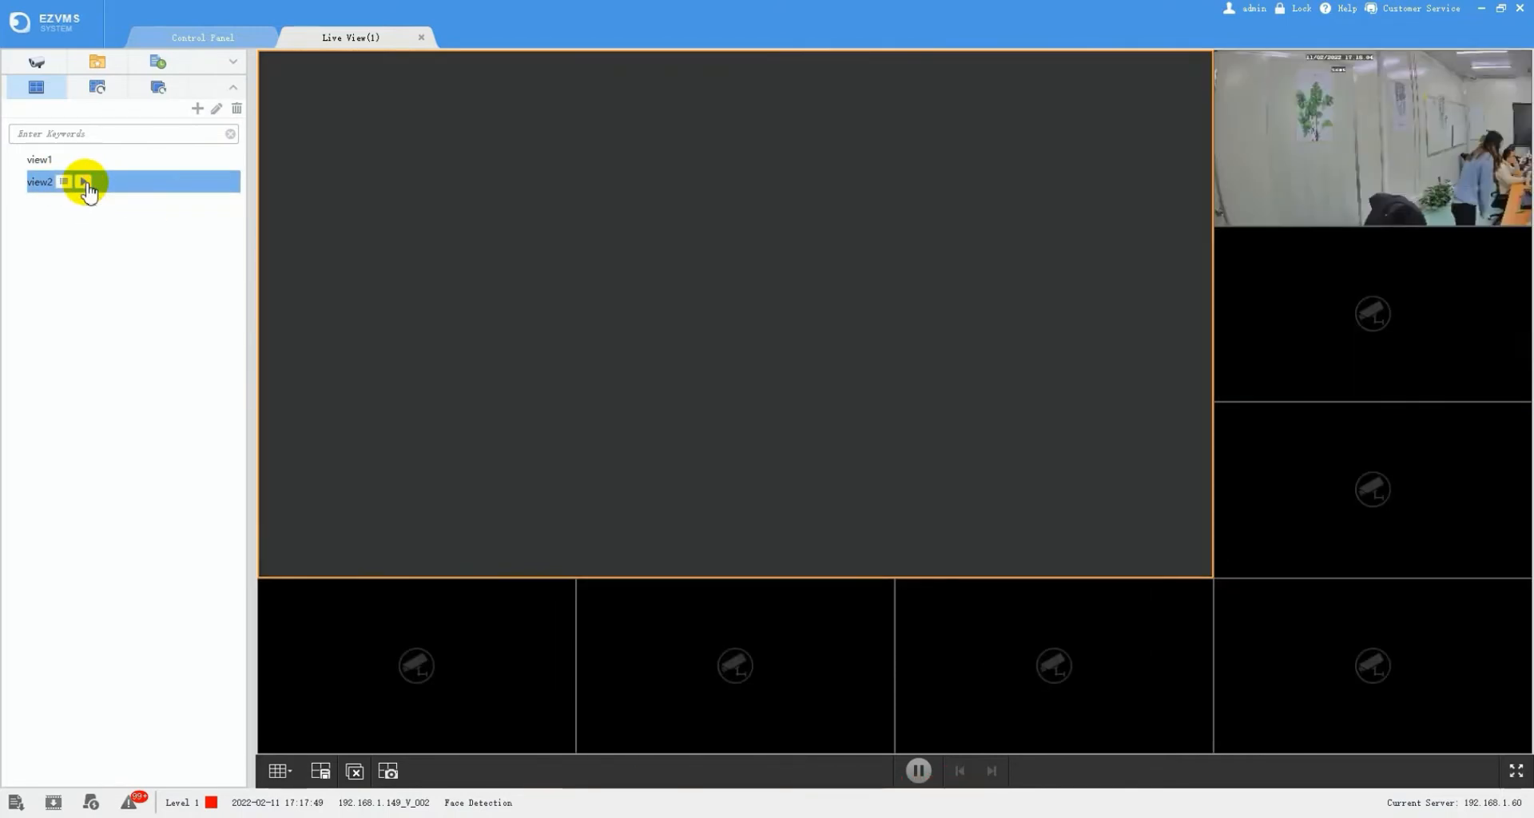
click(86, 162)
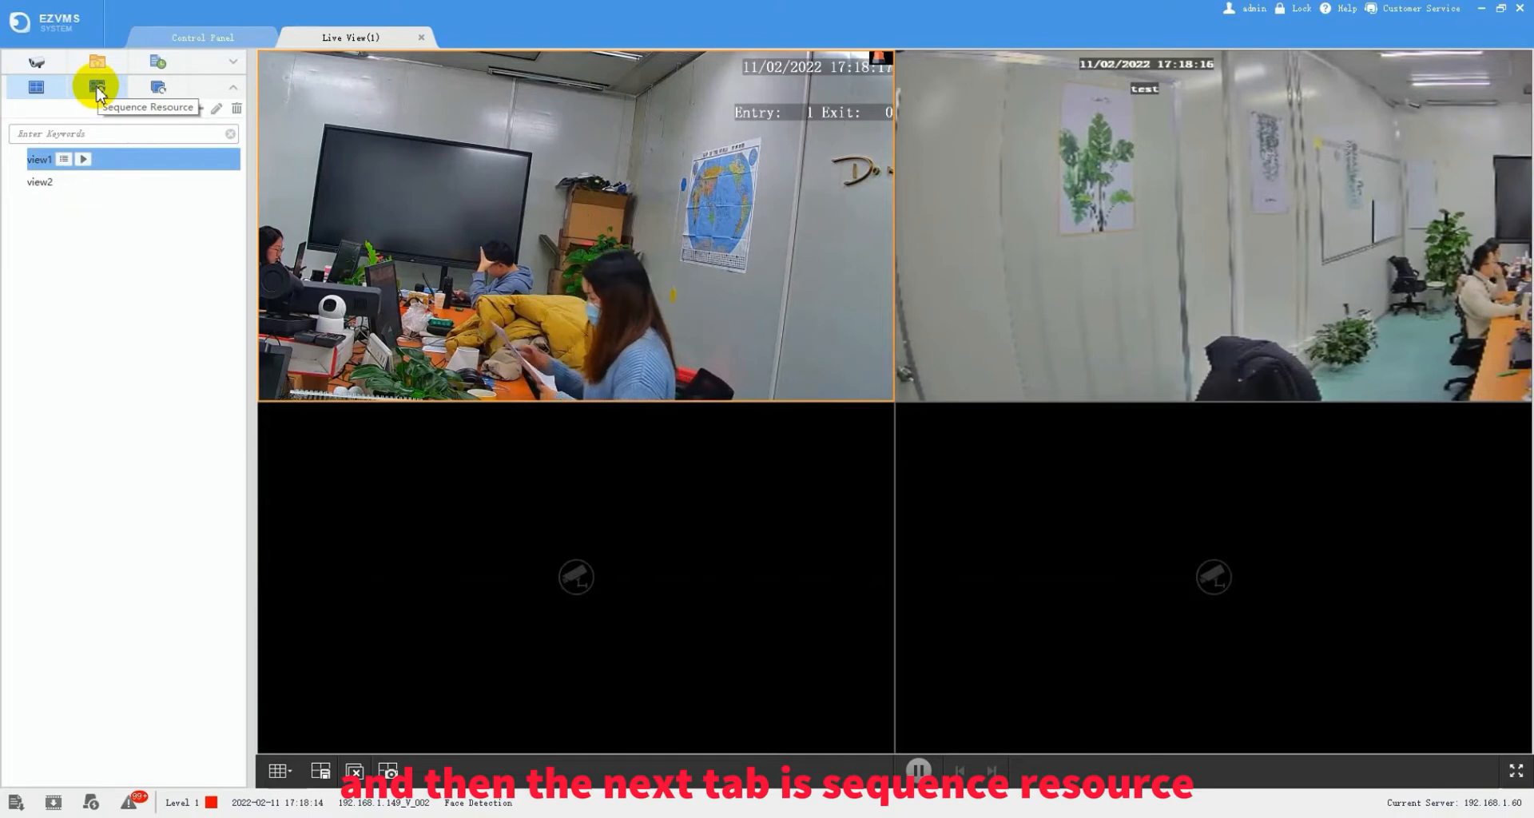
- Start a sequence named 'seq1' and add both 192.168.1.149 recorder cameras to it
click(97, 89)
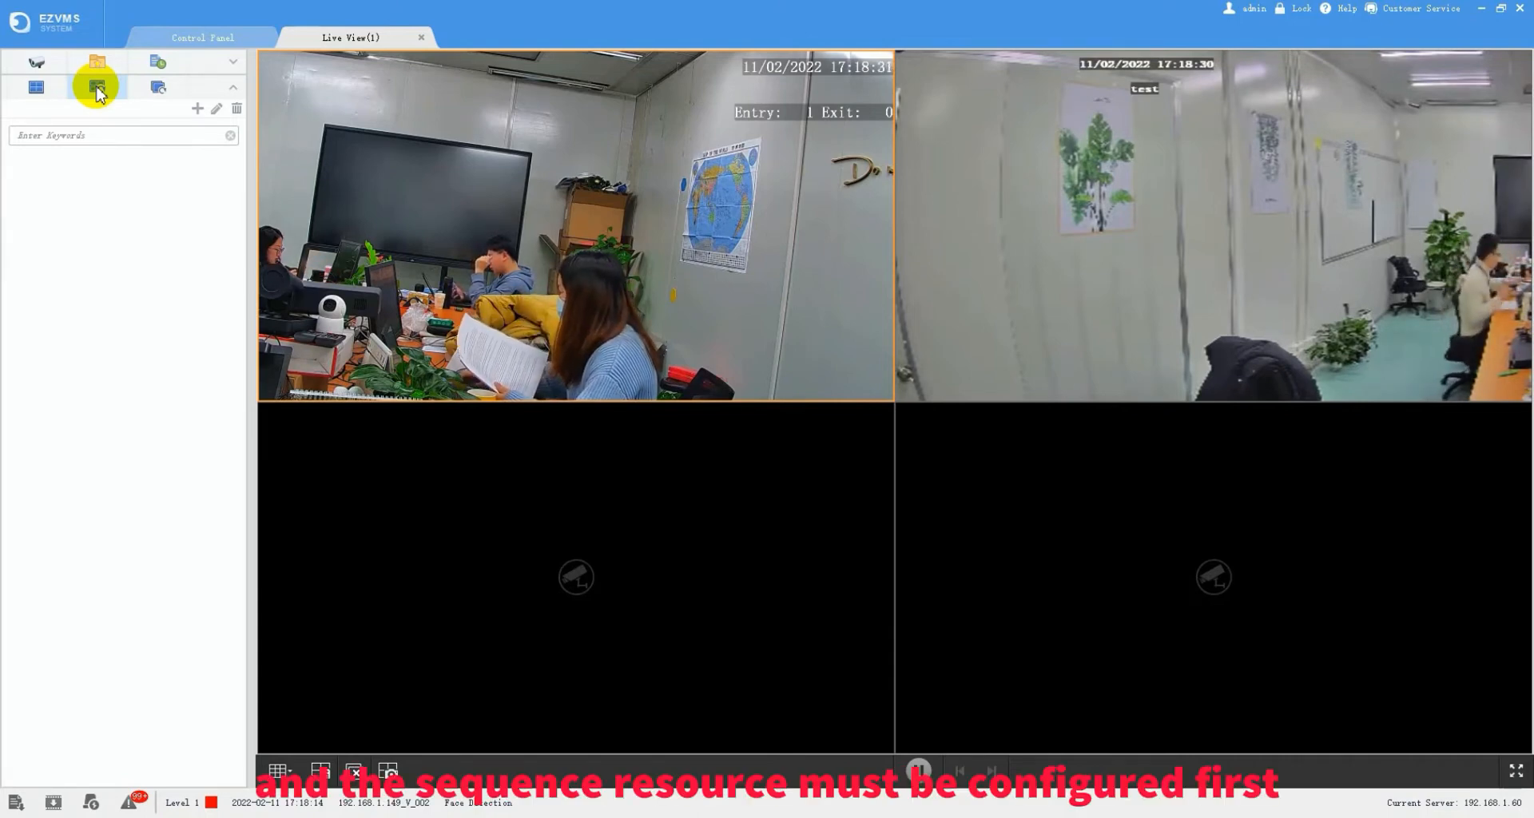
click(197, 110)
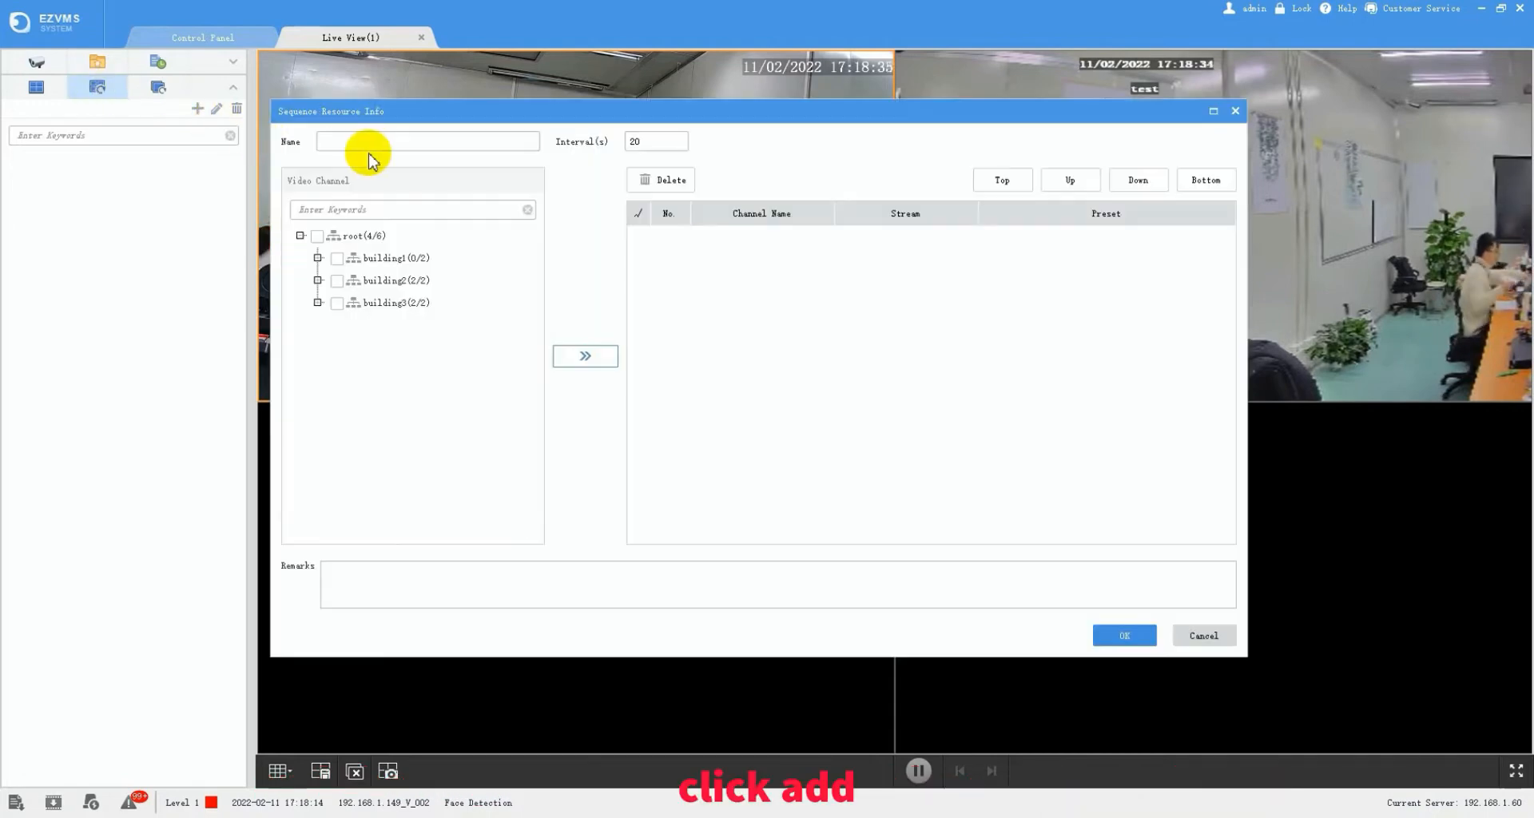
text(seq1)
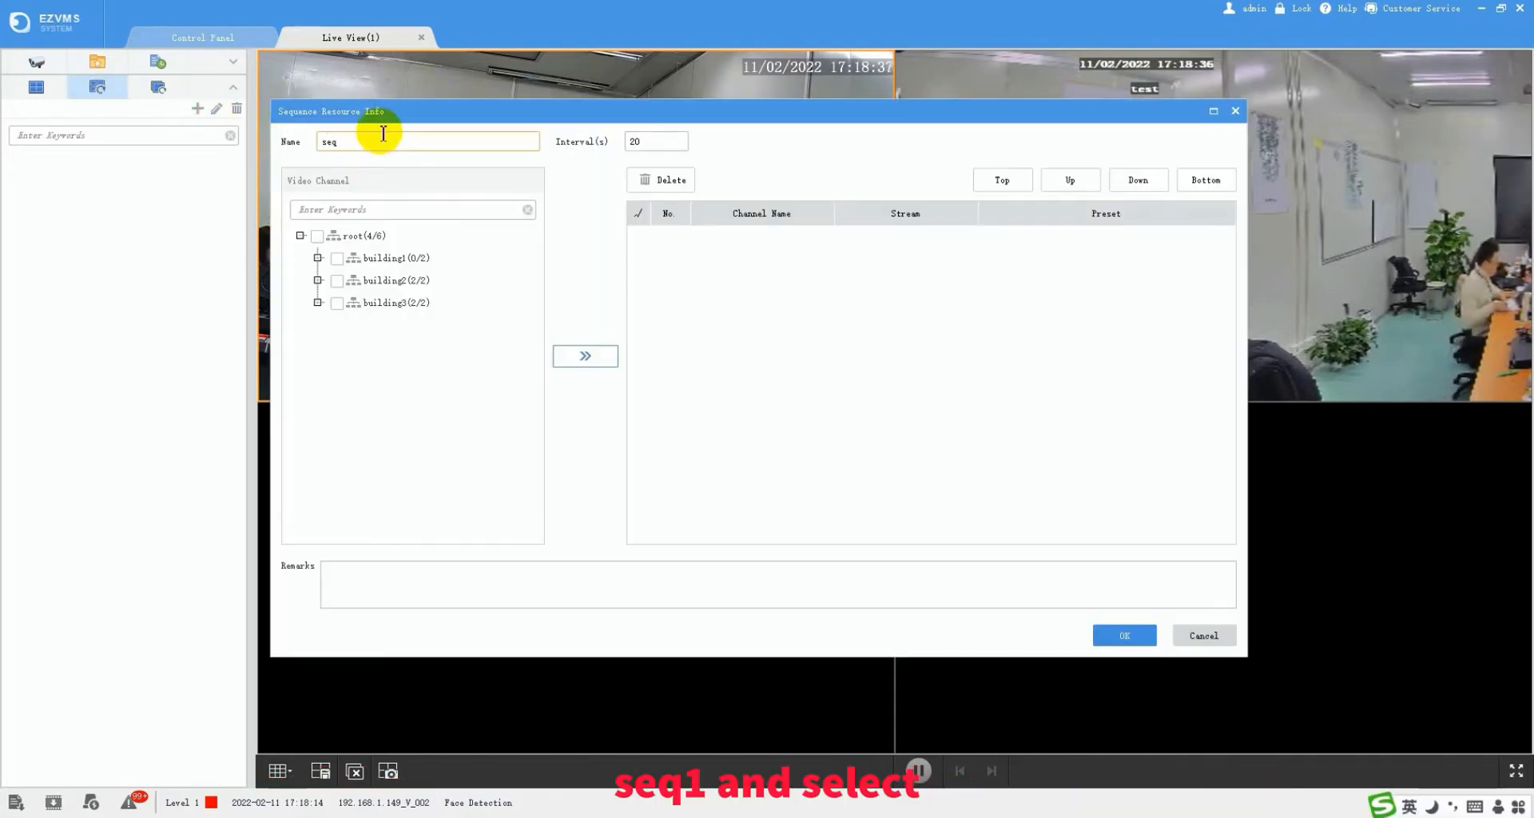
click(318, 303)
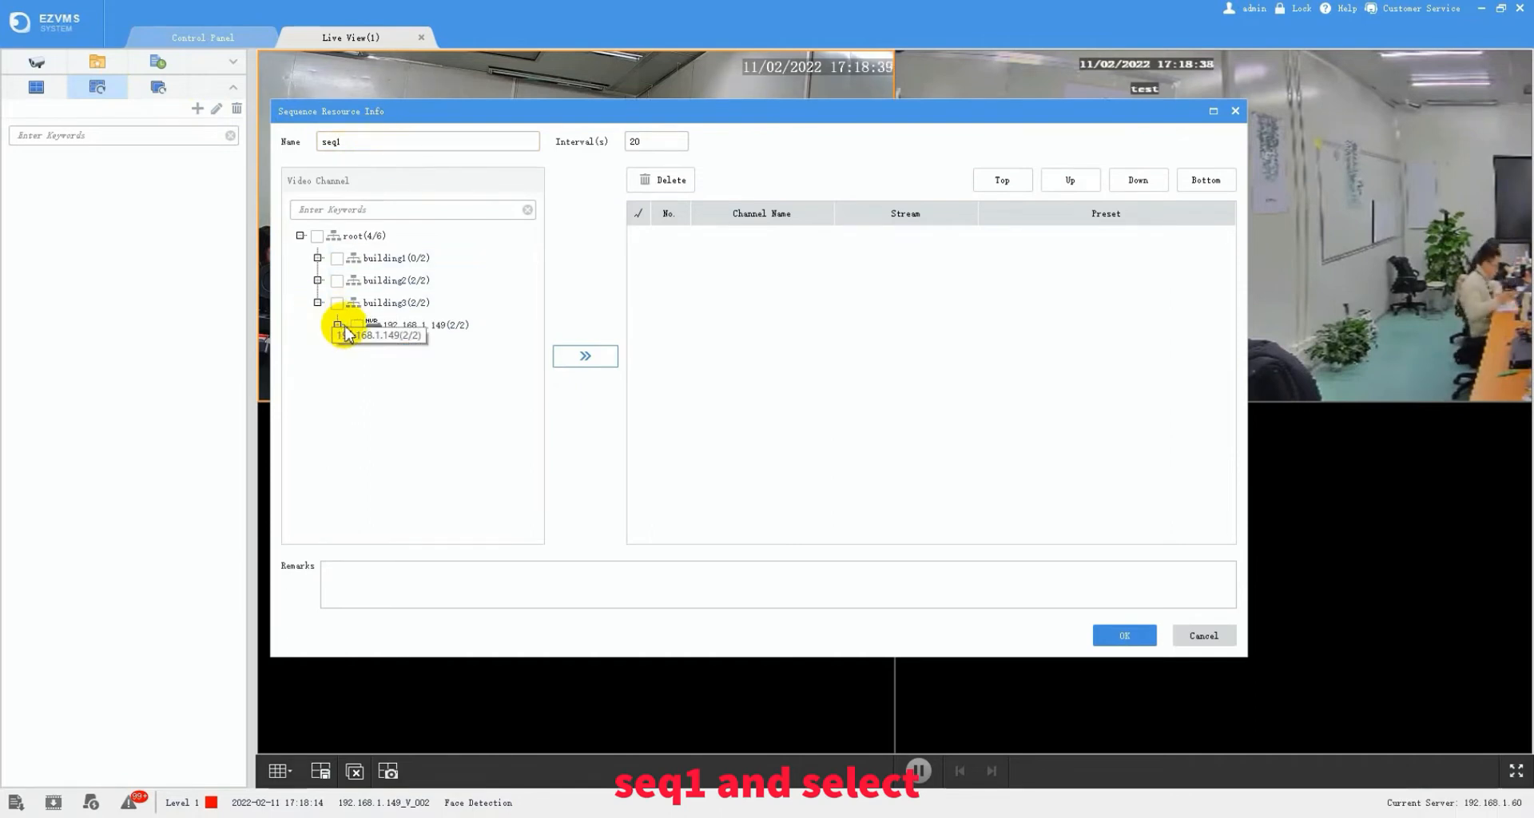
click(337, 325)
click(357, 326)
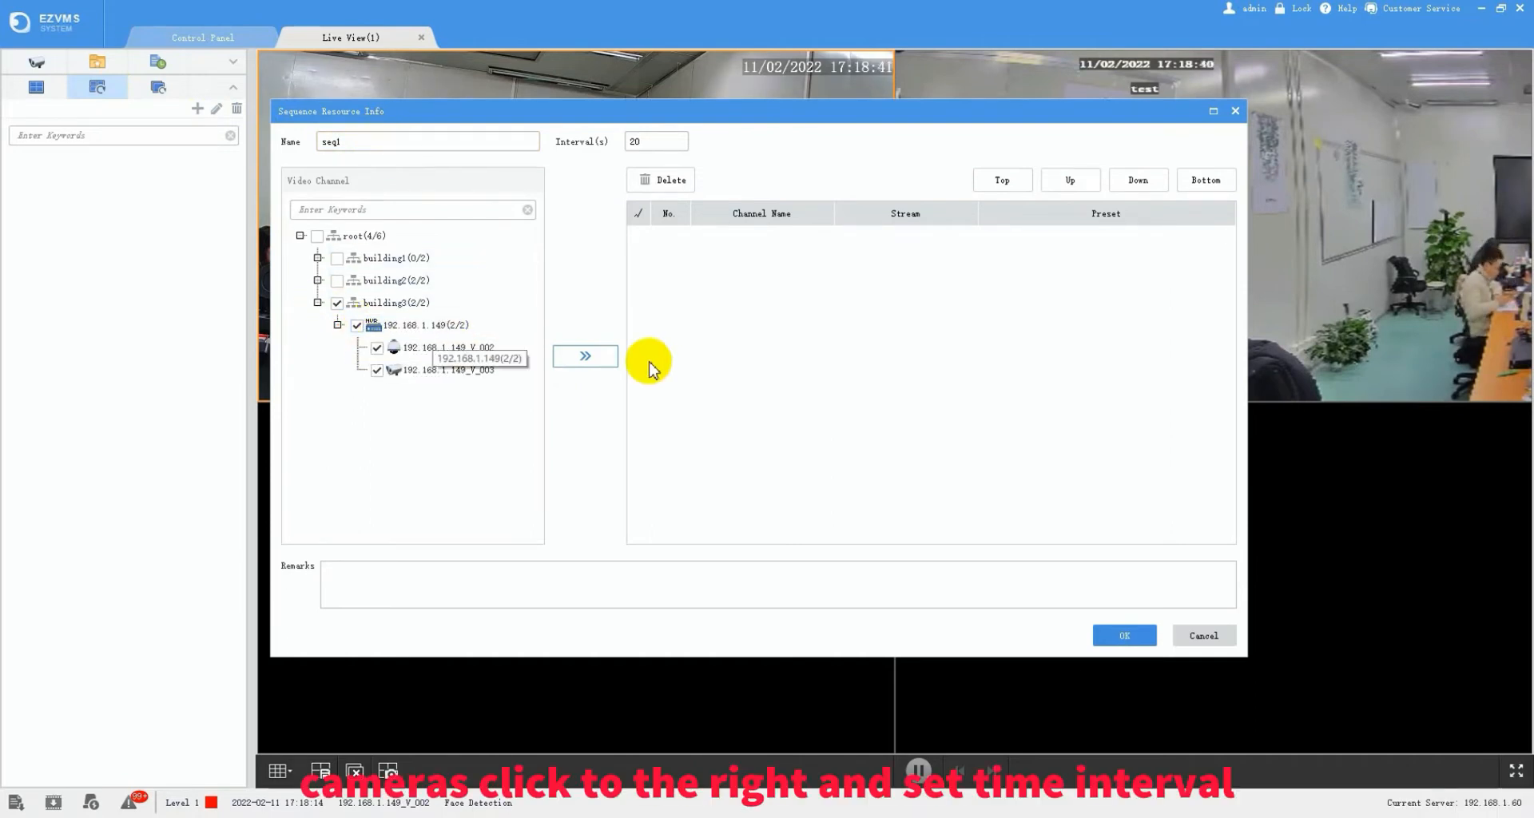
click(586, 356)
- Set the seq1 interval to 5 seconds, tick both channels, and save it
click(633, 142)
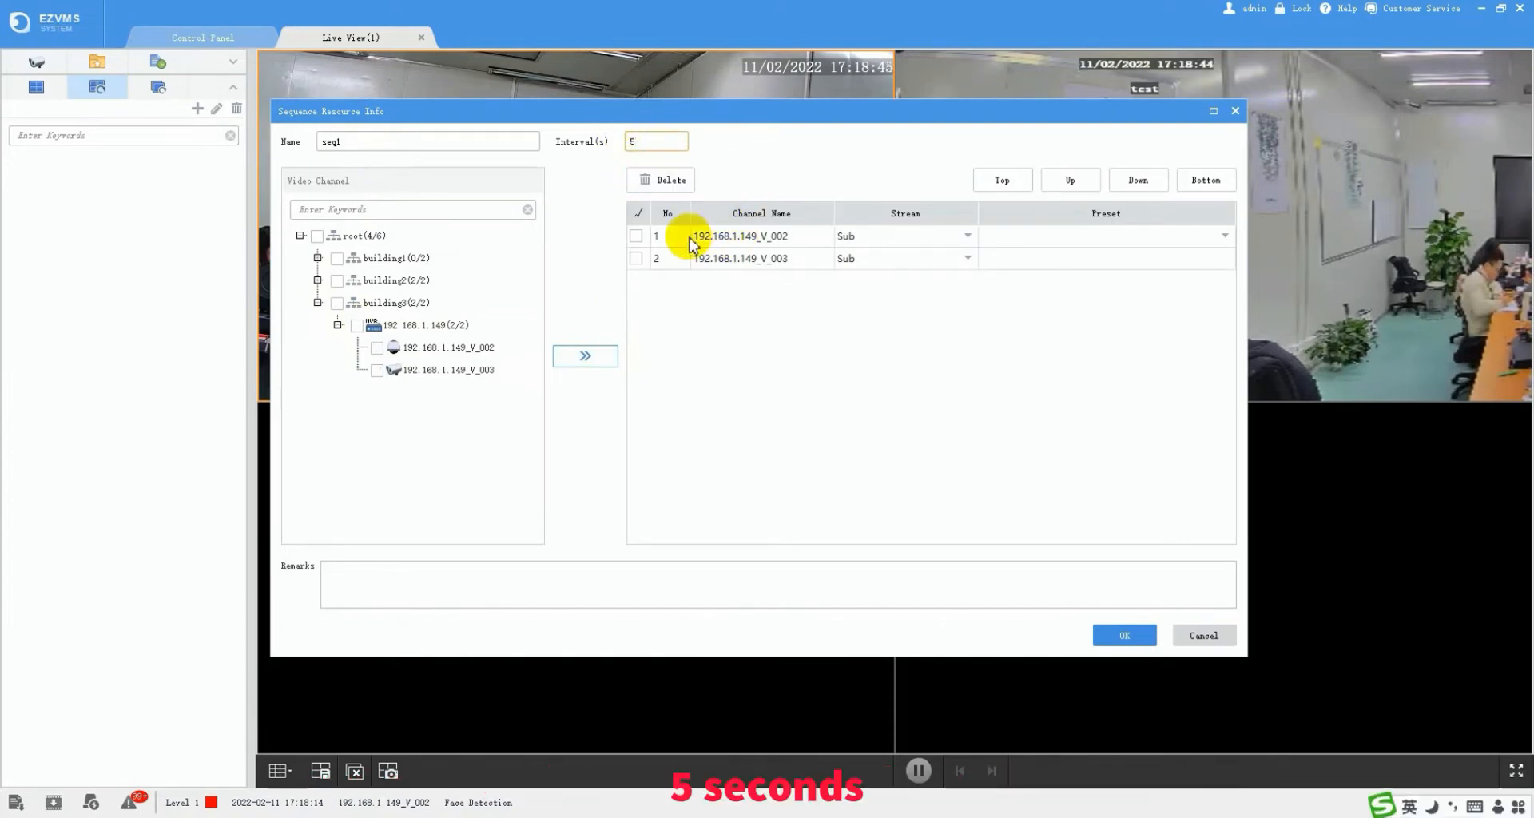
click(636, 235)
click(636, 258)
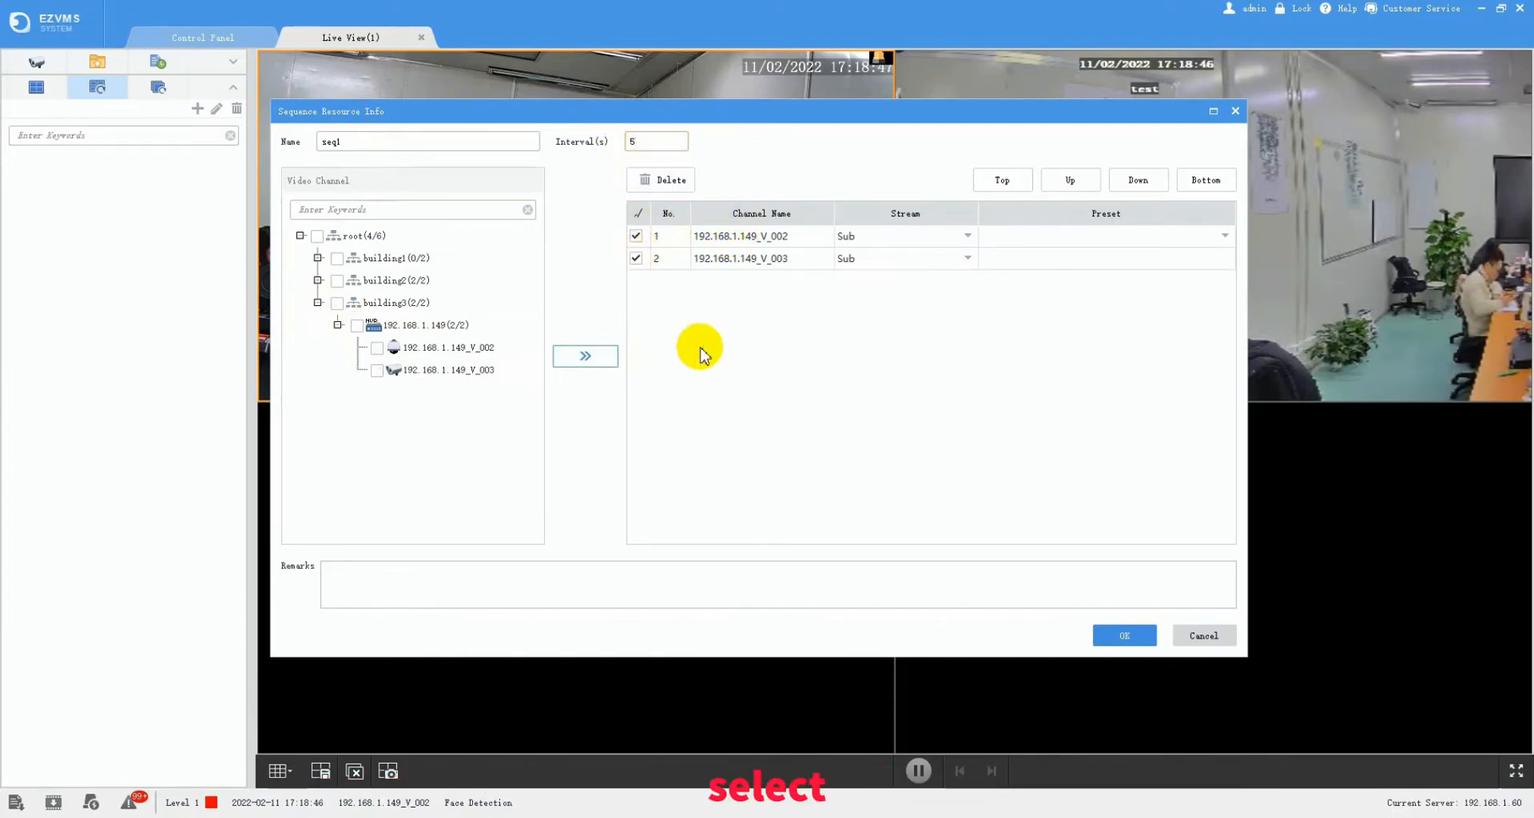
click(1115, 634)
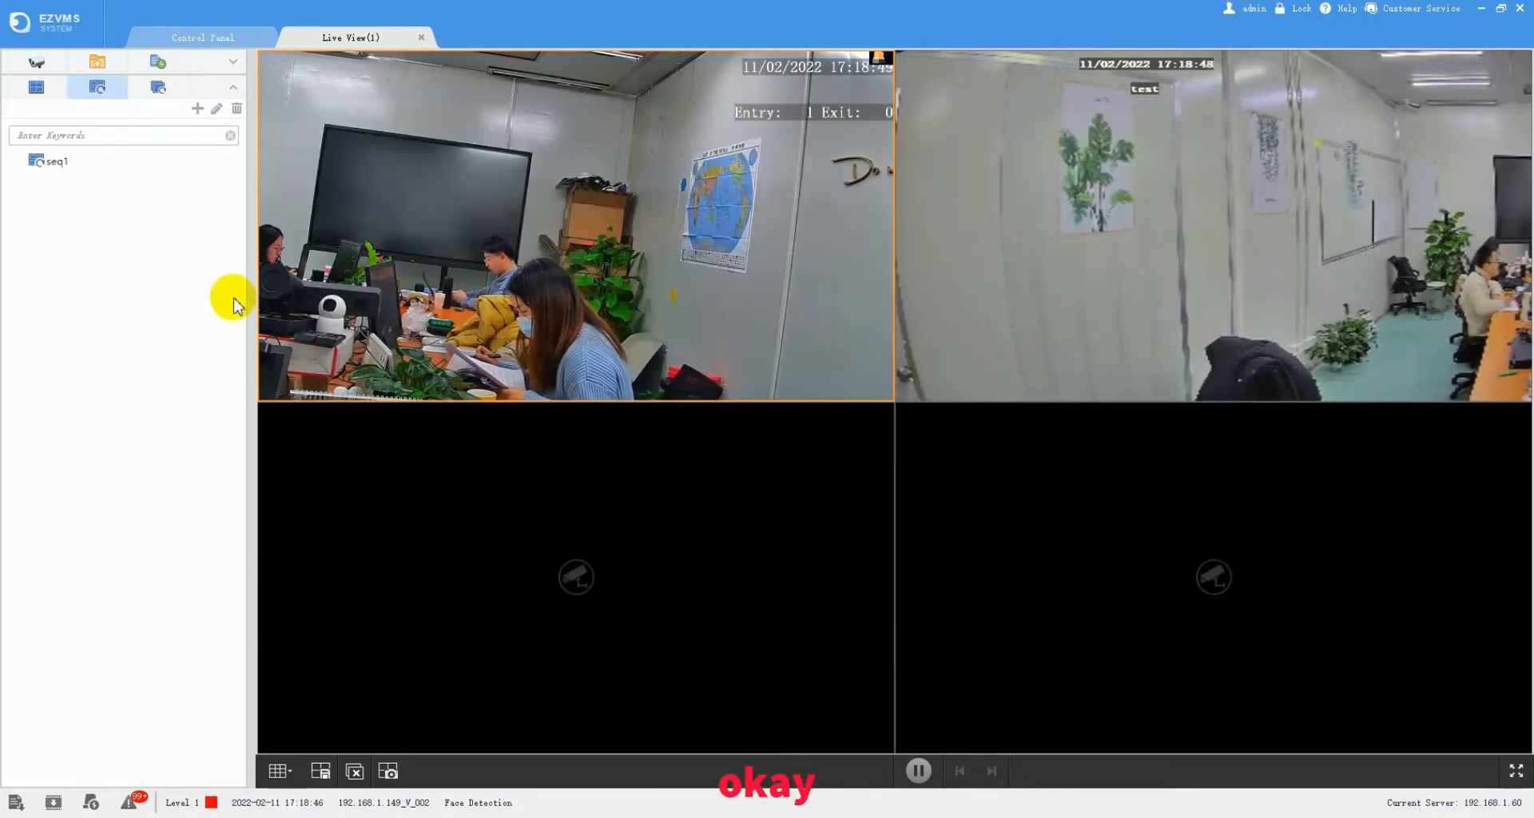
- Play seq1 in the live view, then show the empty View Sequence list
click(90, 160)
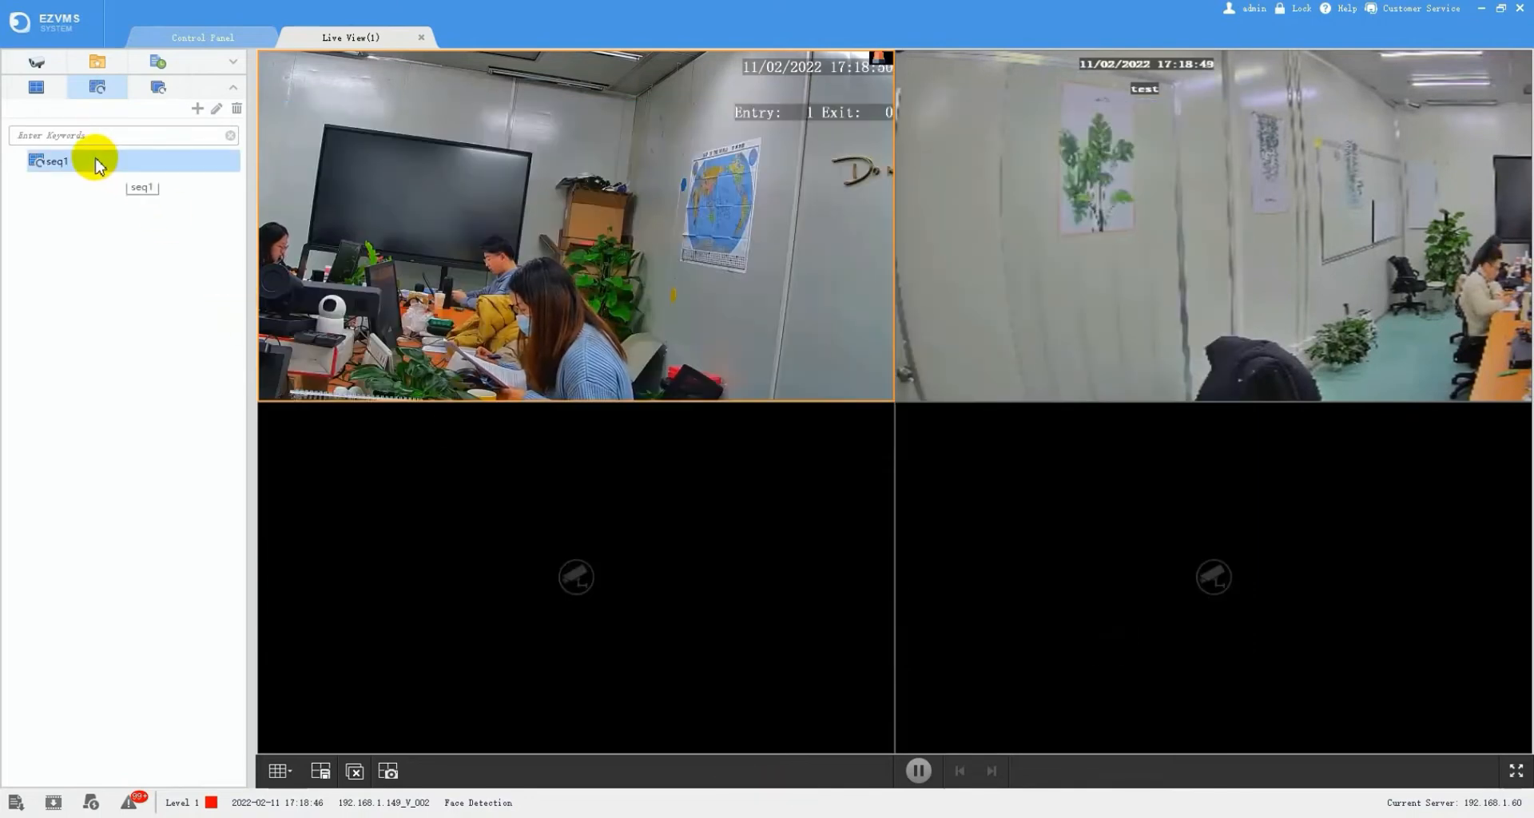
double_click(46, 164)
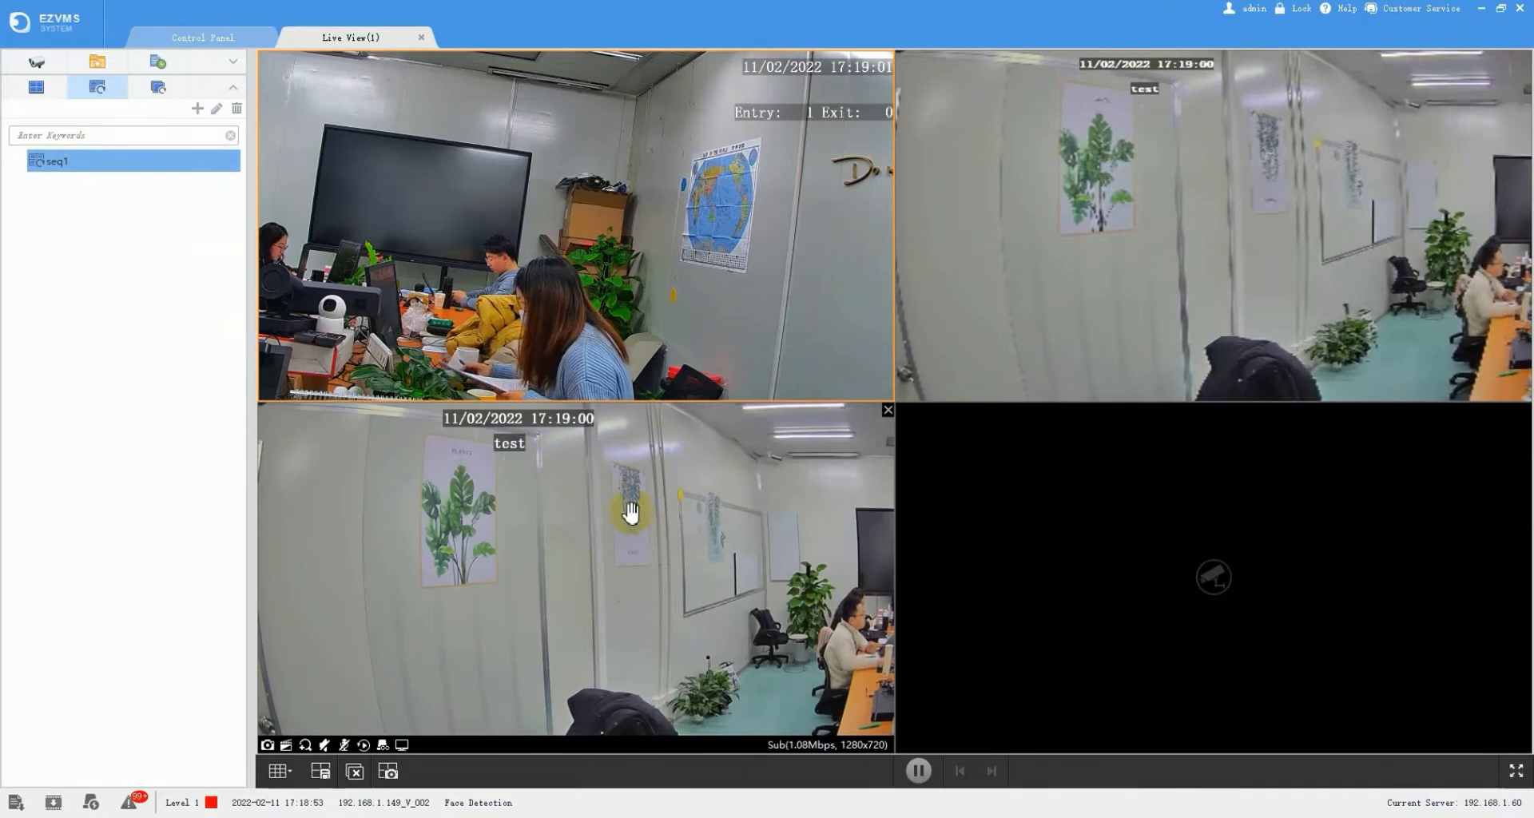
click(158, 93)
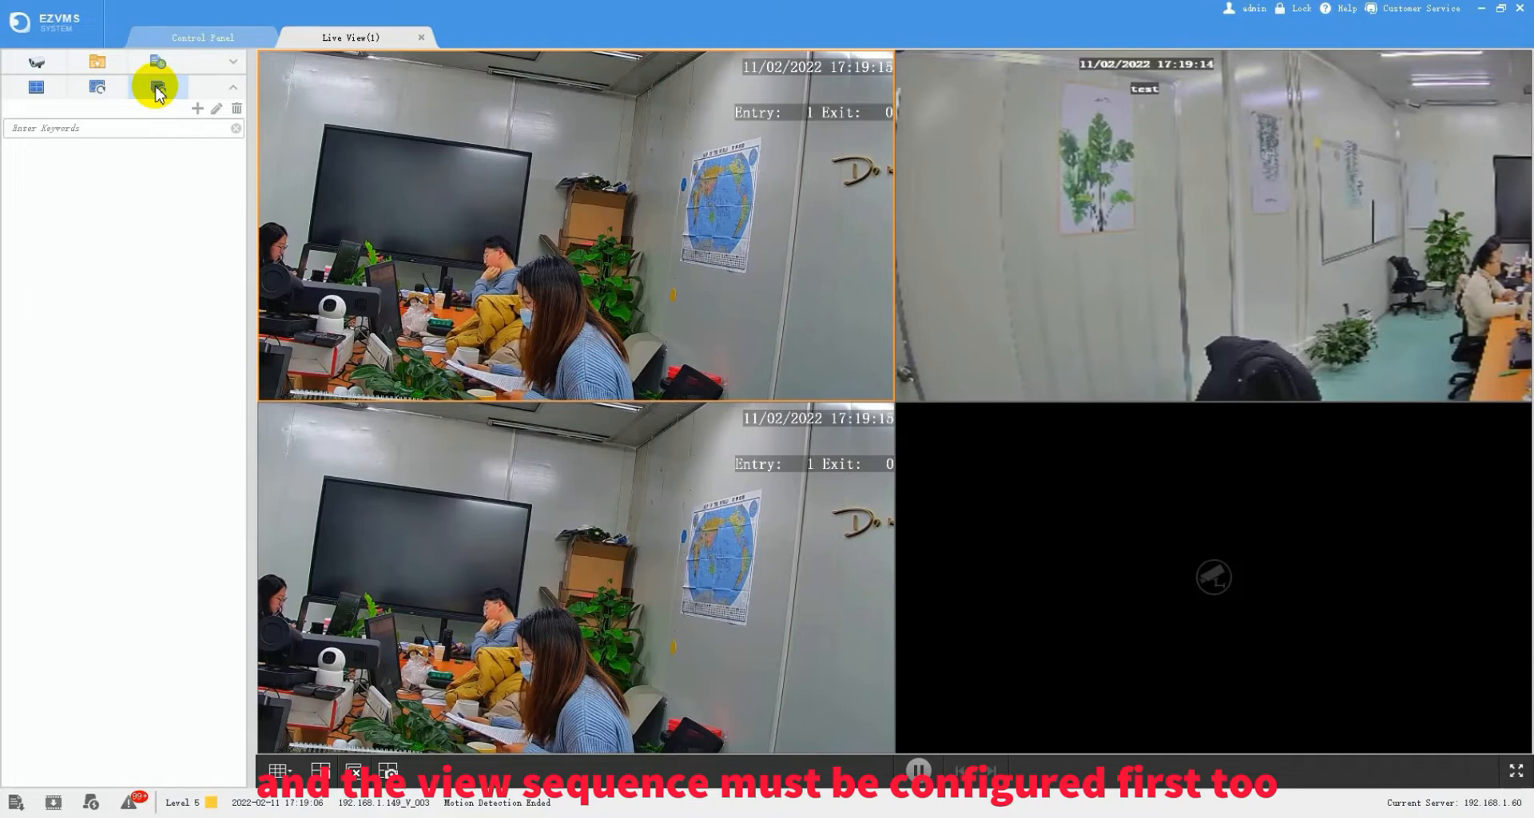
- Save plan viewseq rotating view1 and view2 at the 30-second interval, then select it
click(198, 108)
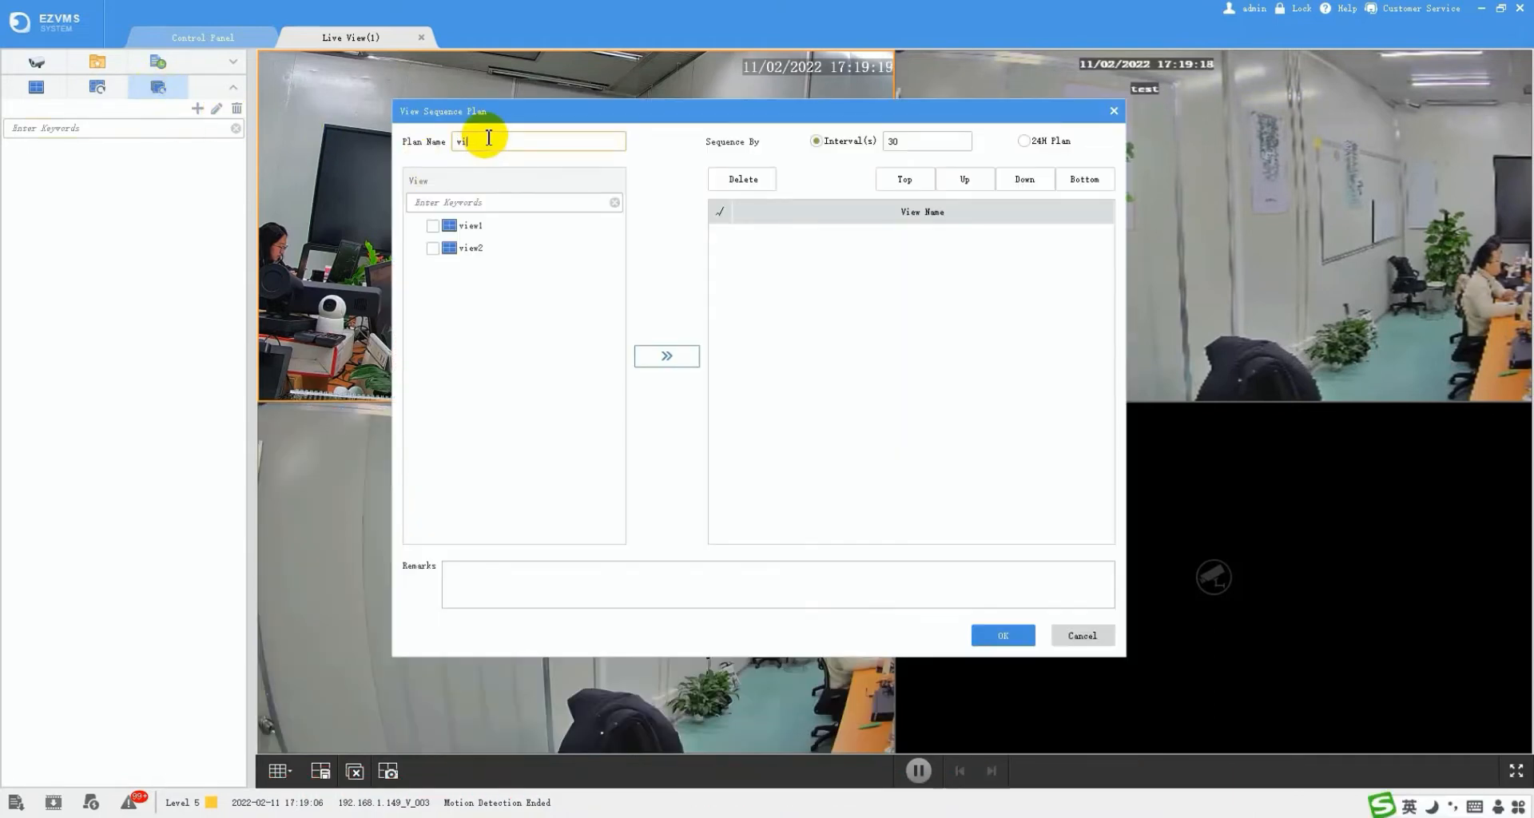
click(432, 226)
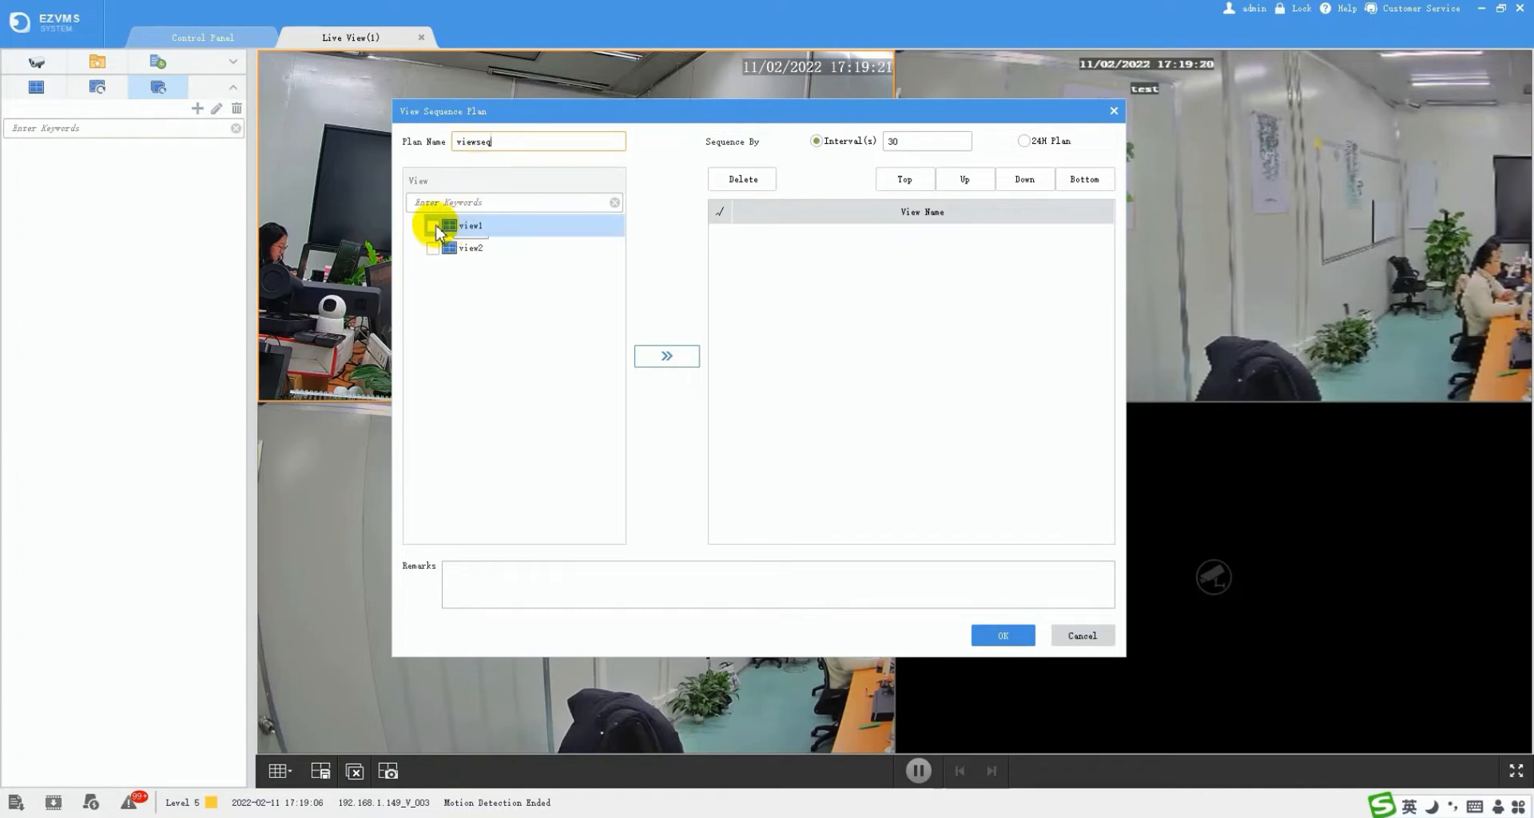
click(433, 248)
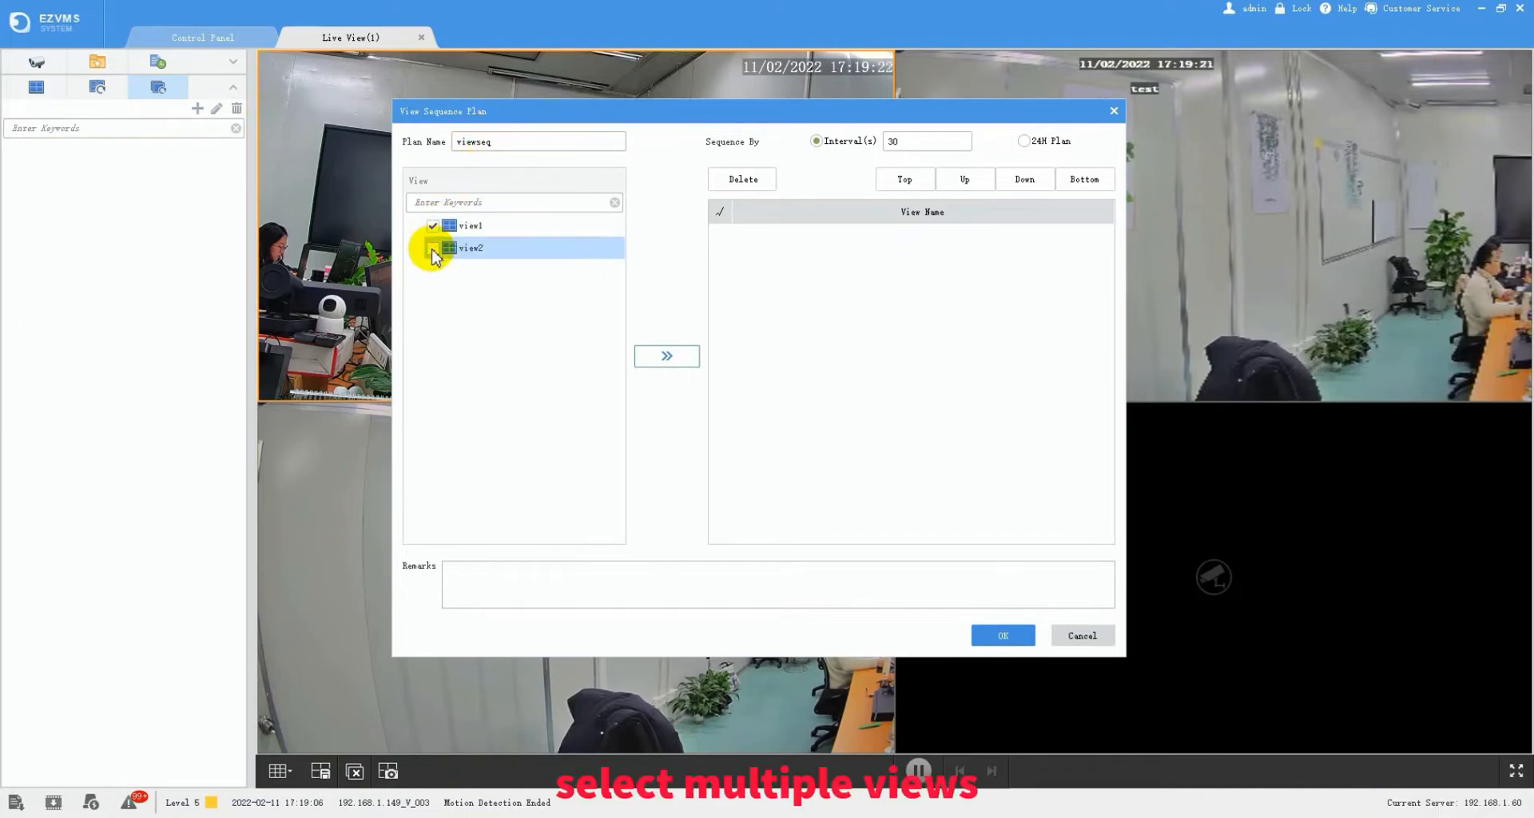
click(679, 351)
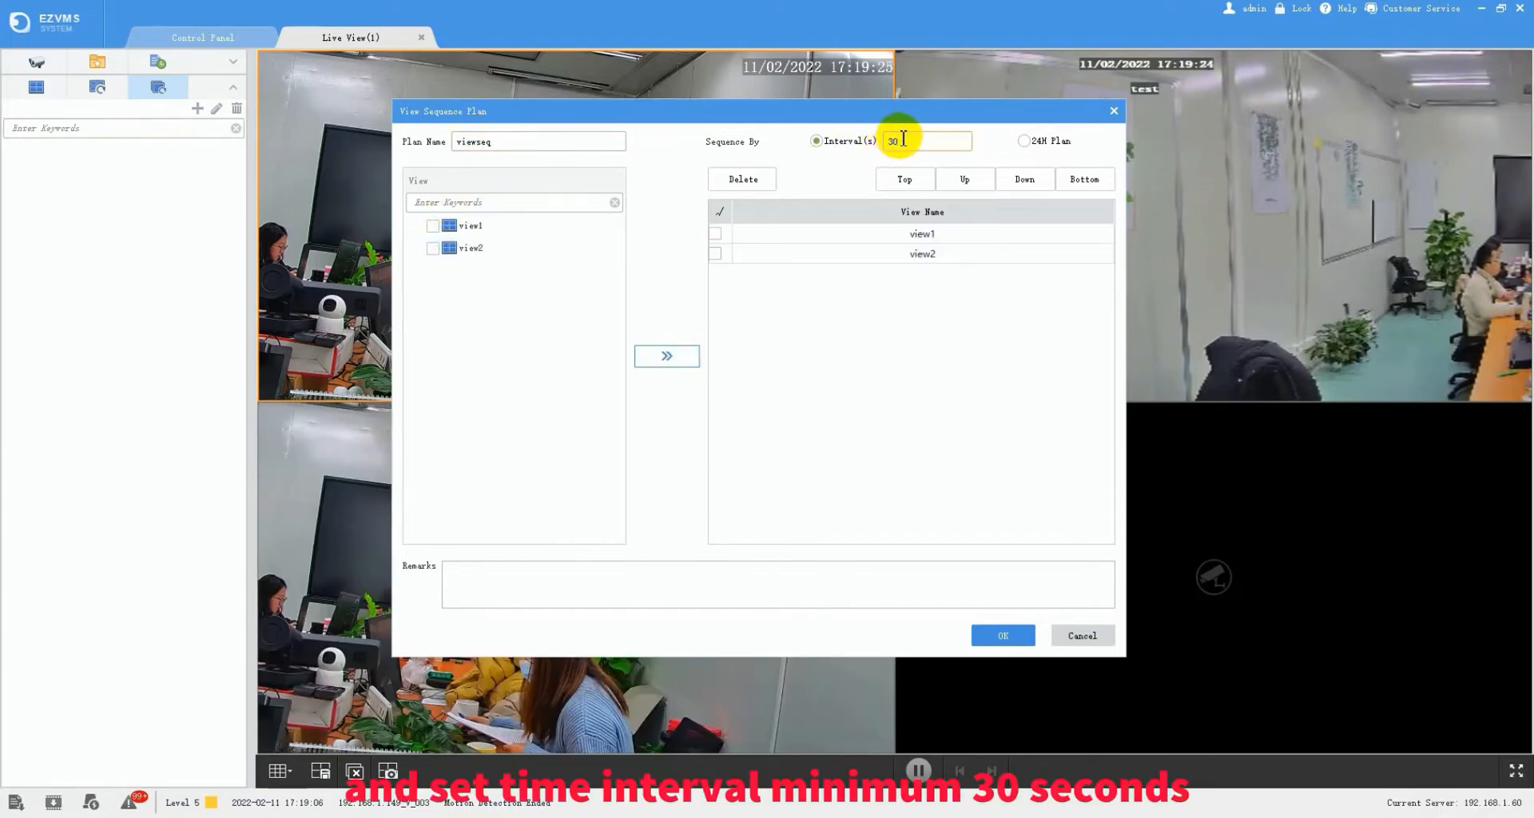
click(716, 234)
click(717, 251)
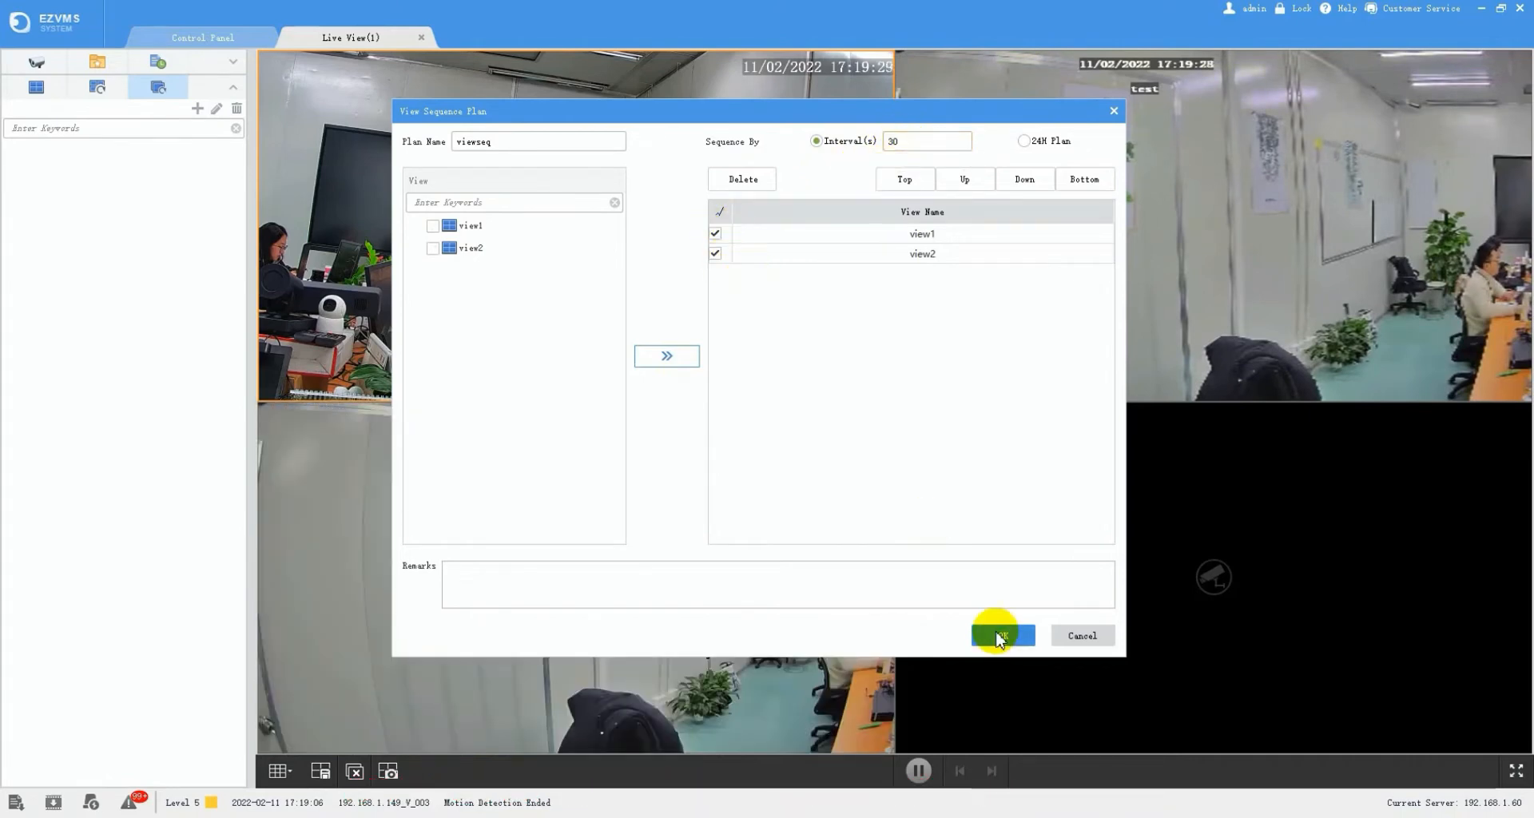
click(1001, 635)
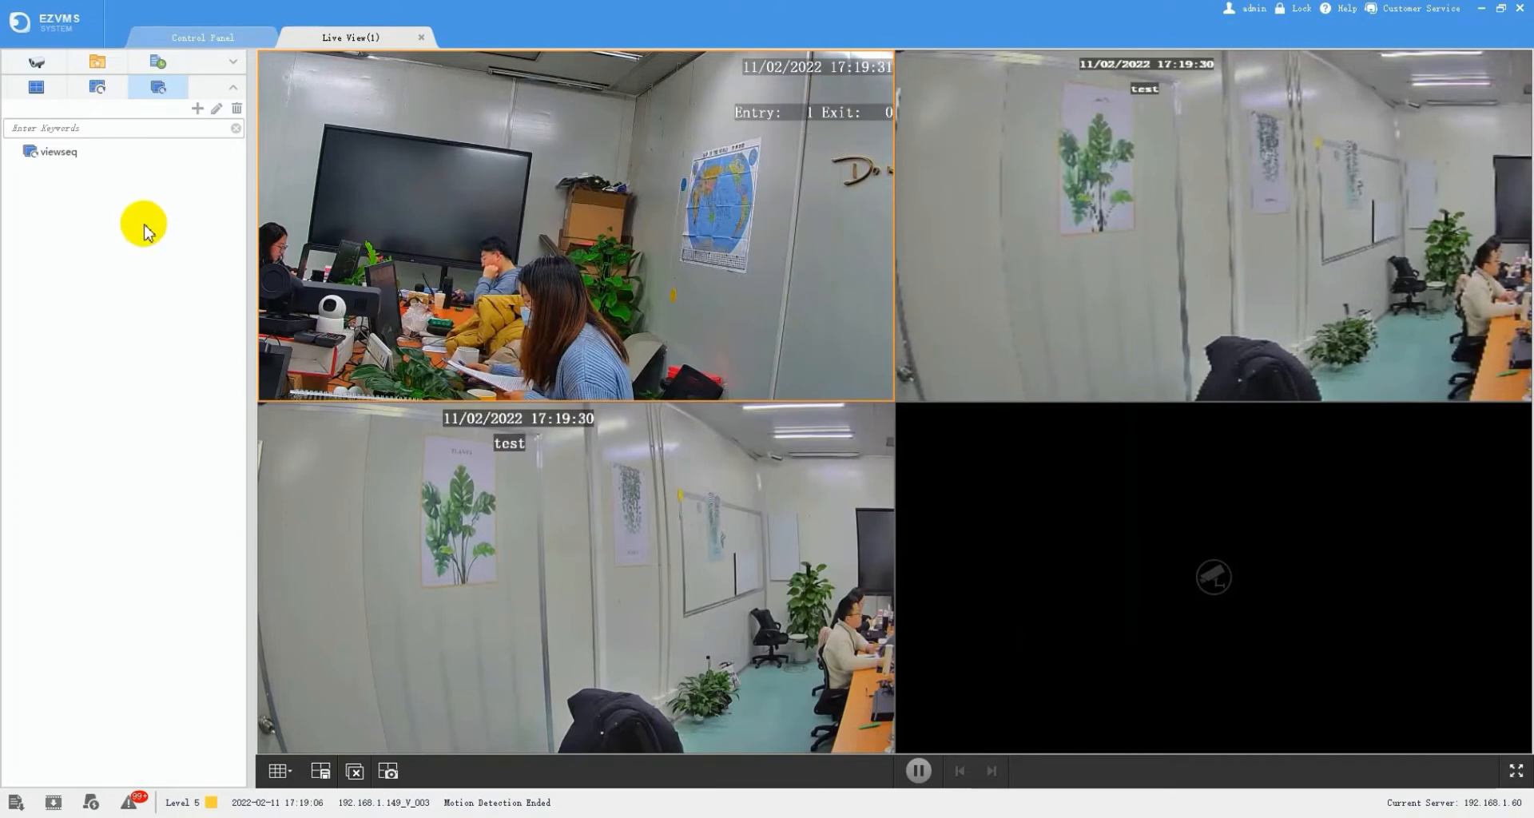
click(56, 152)
- Play the viewseq plan and stop it once the view switches to view2 showing V_002
double_click(57, 152)
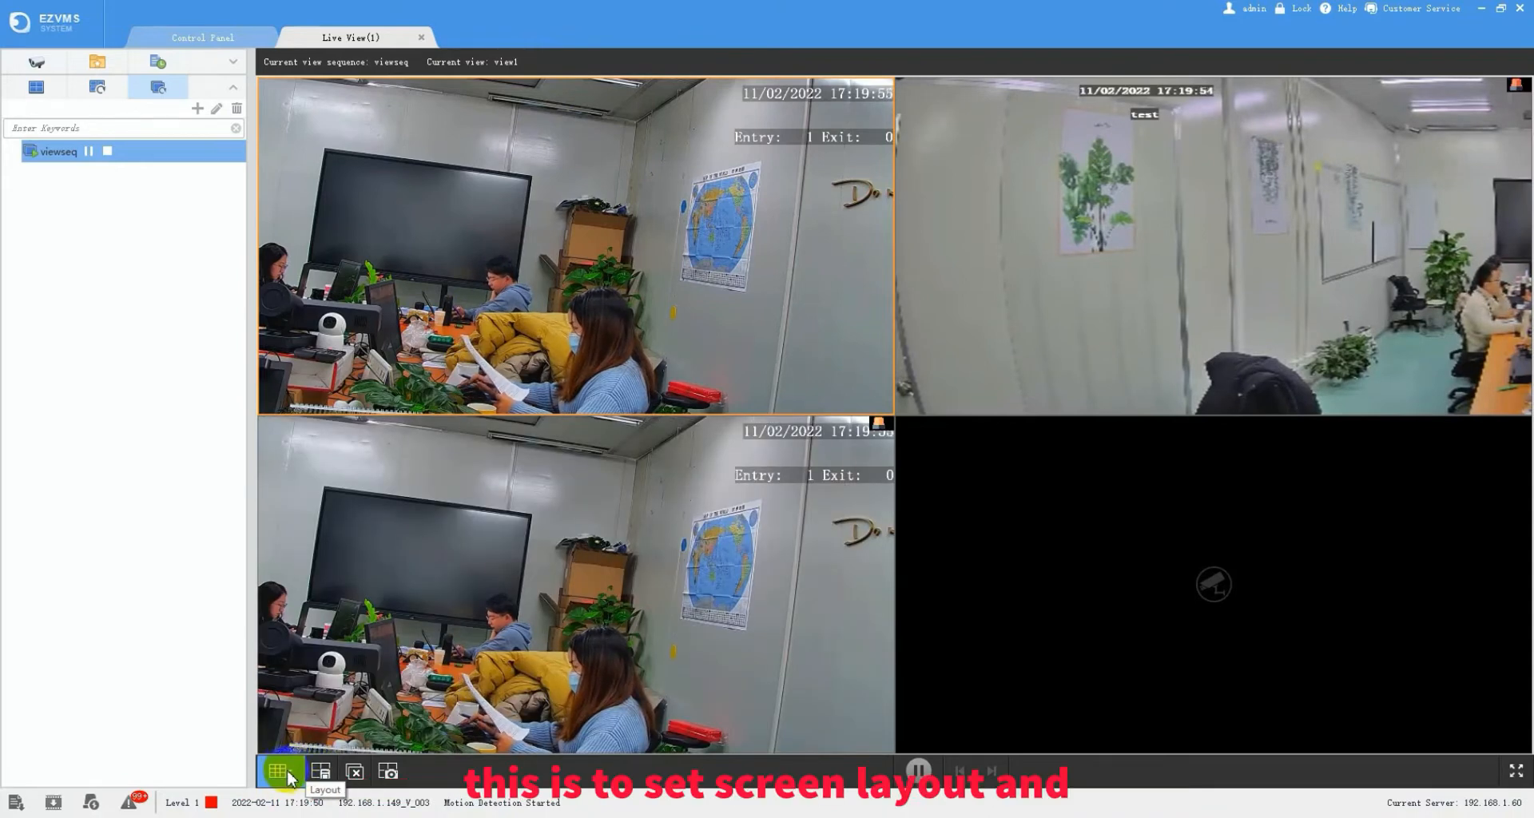
click(293, 777)
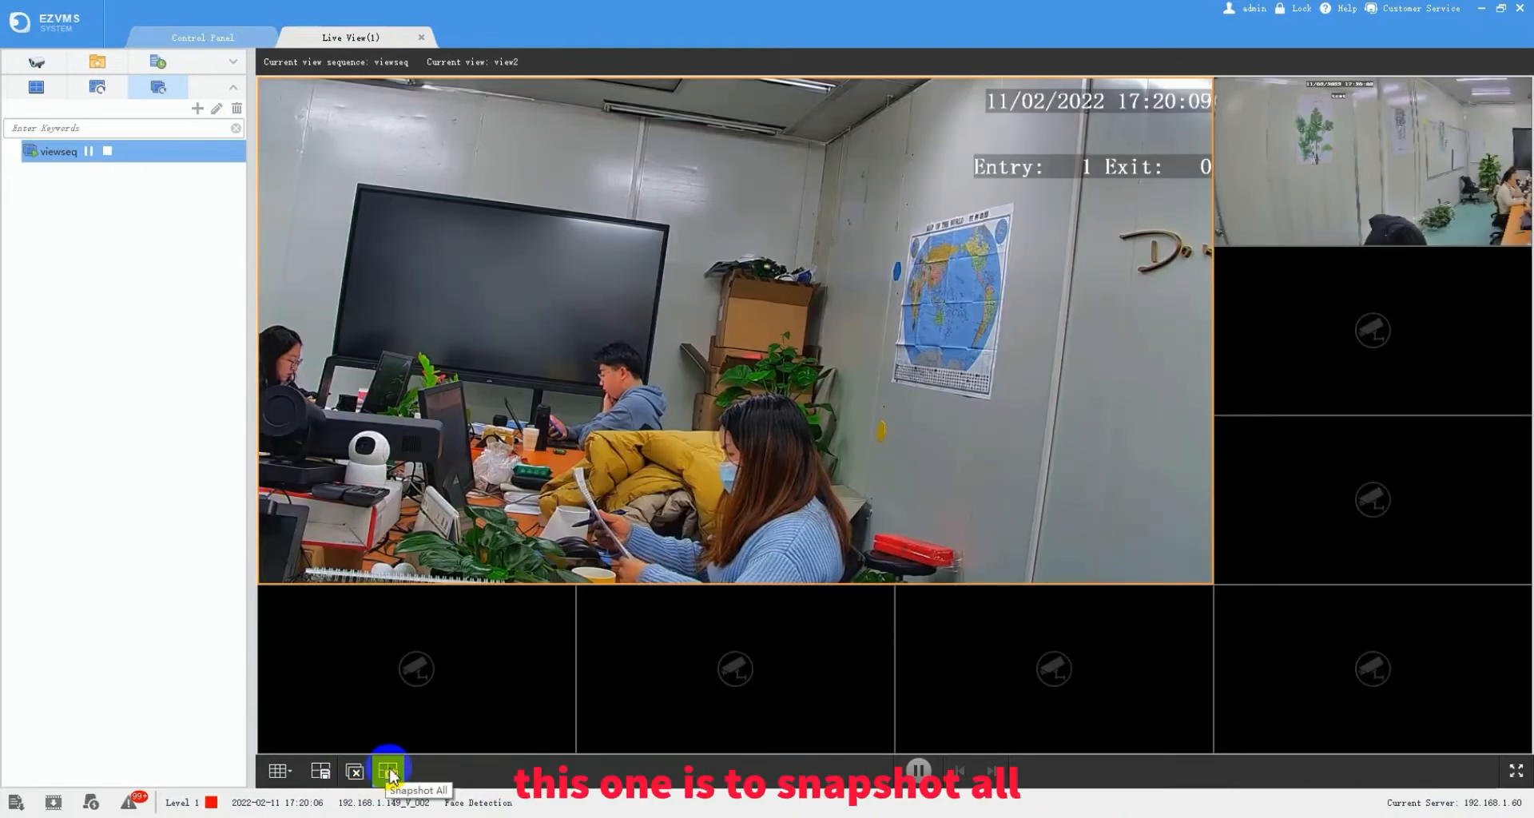
click(389, 771)
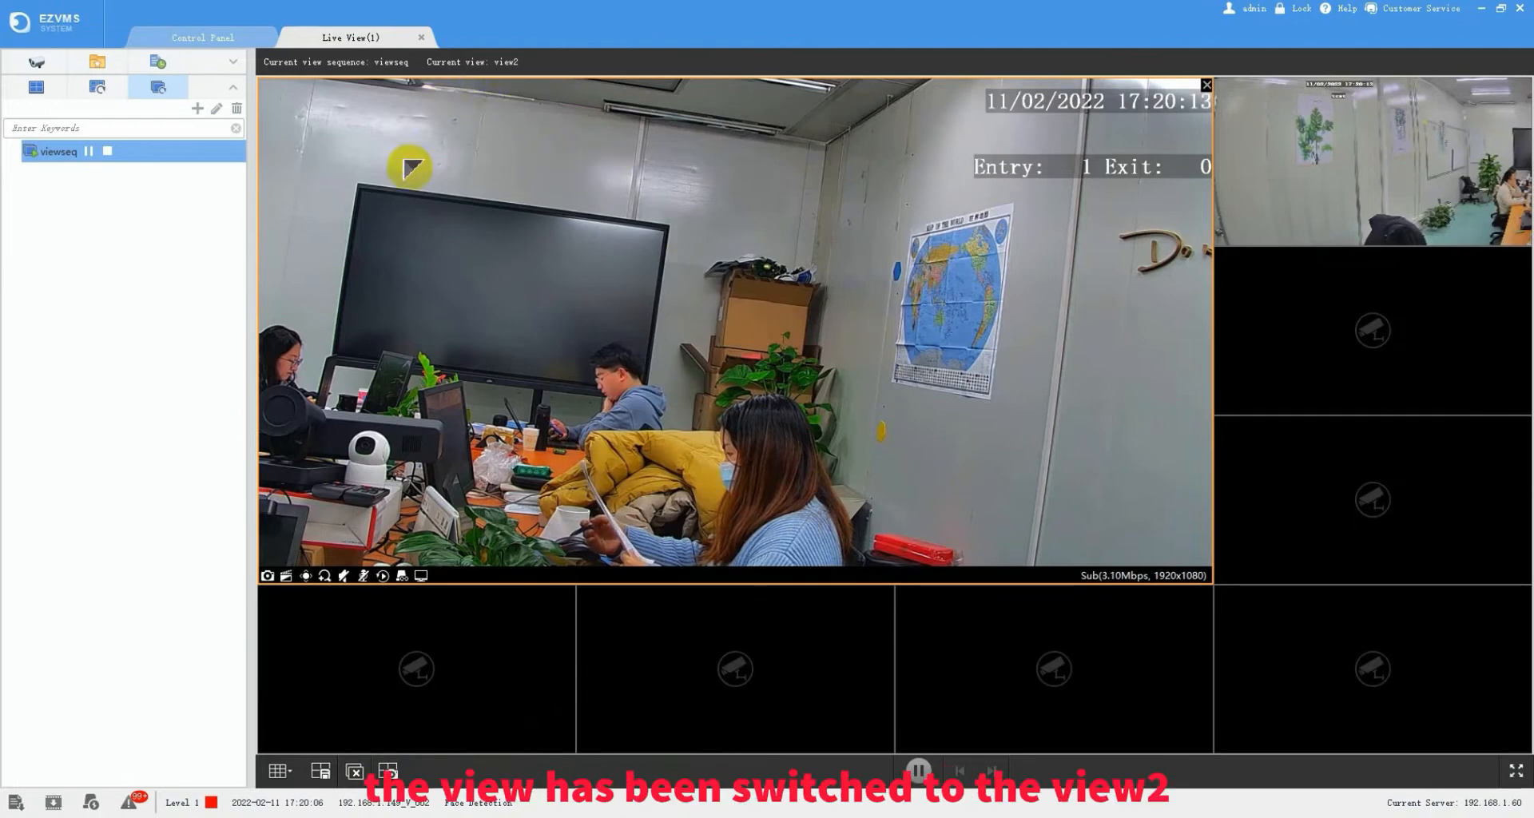
click(417, 257)
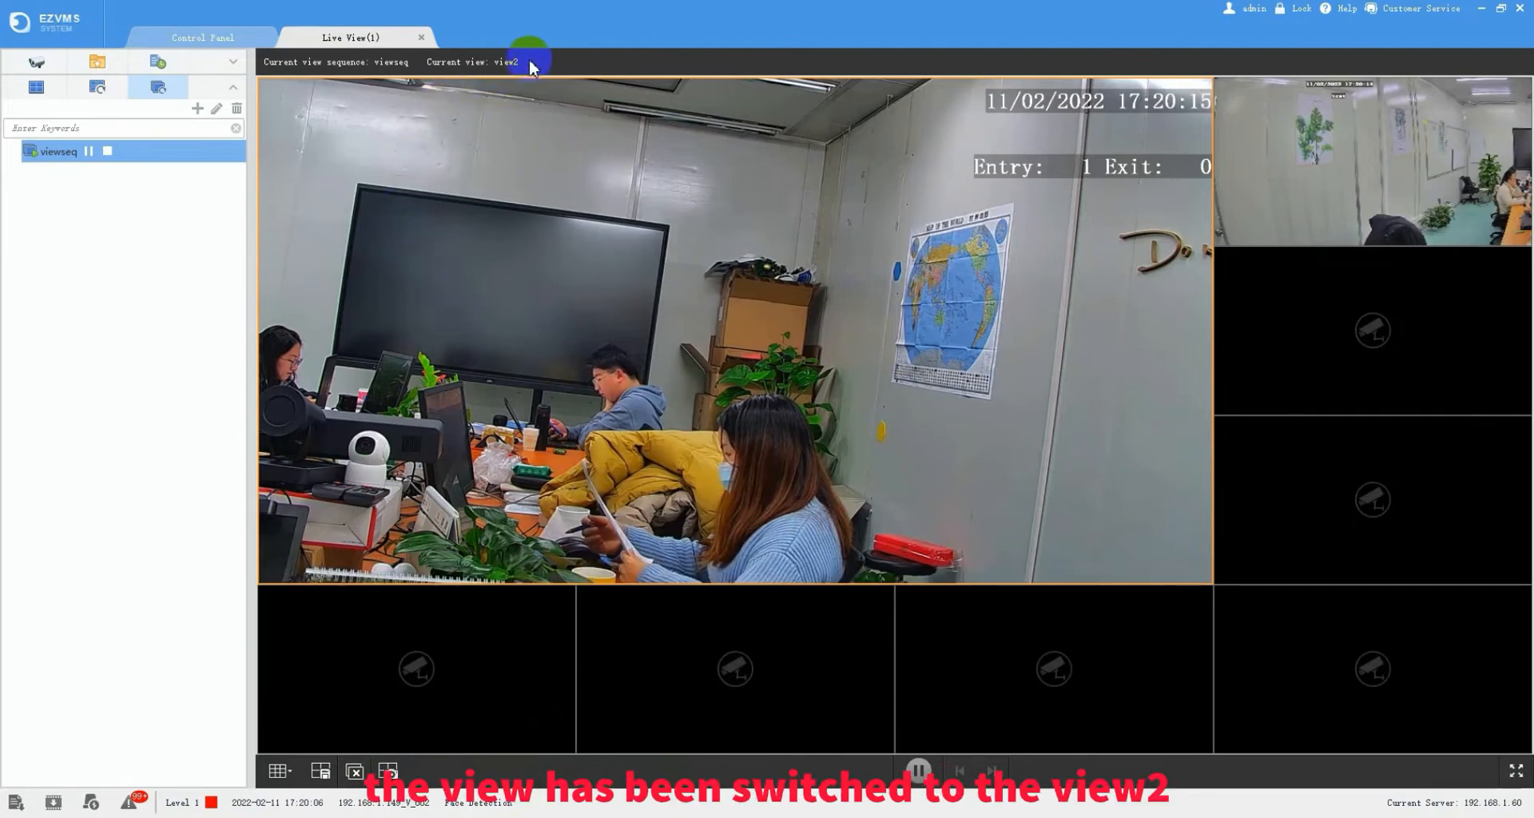
click(109, 152)
- Snapshot all live panes (V_002 and V_003) and dismiss the Snapshot succeeded notice
click(401, 775)
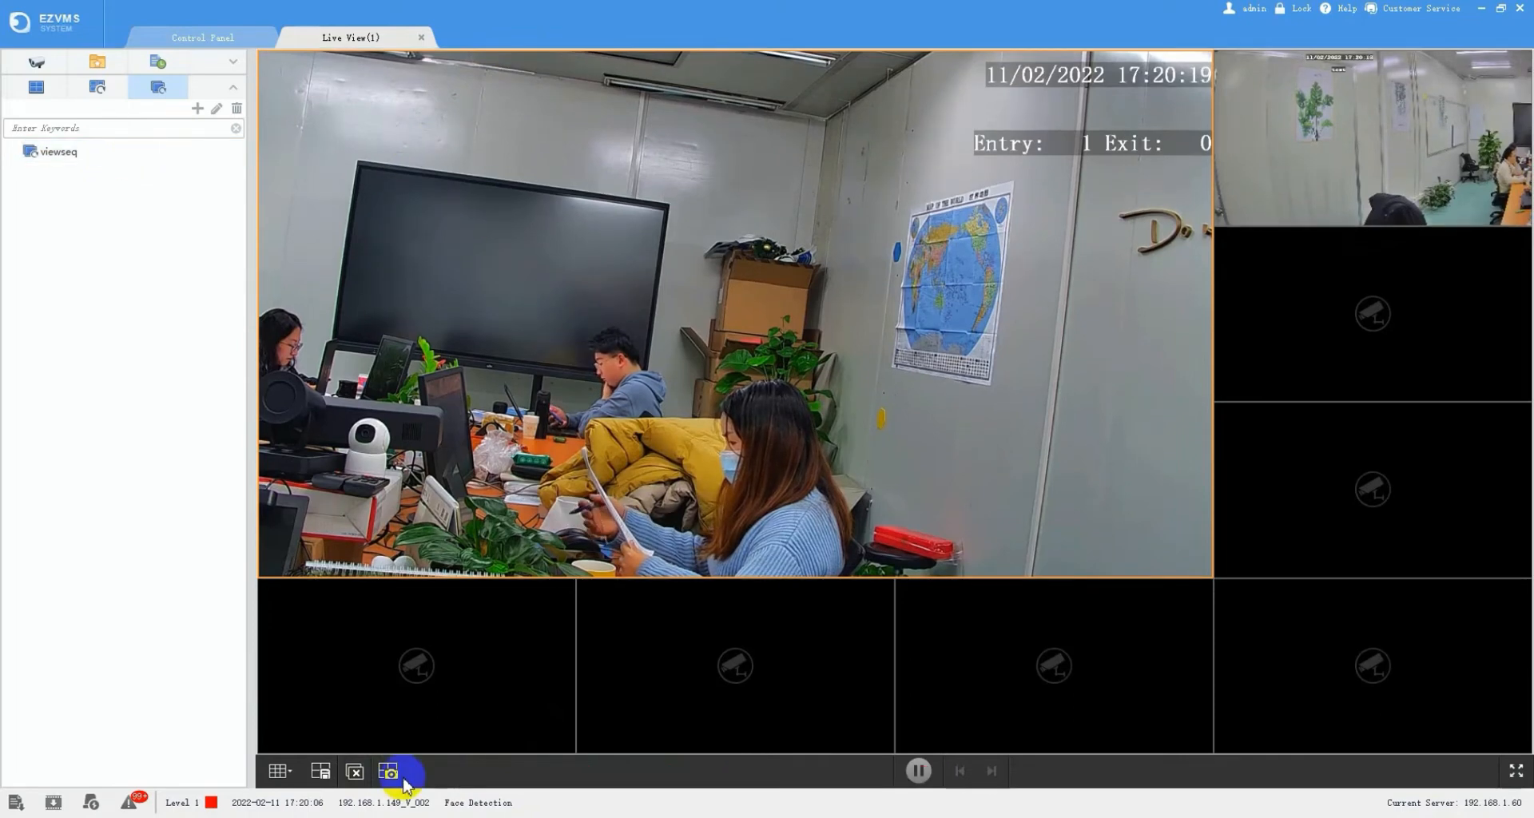
click(389, 773)
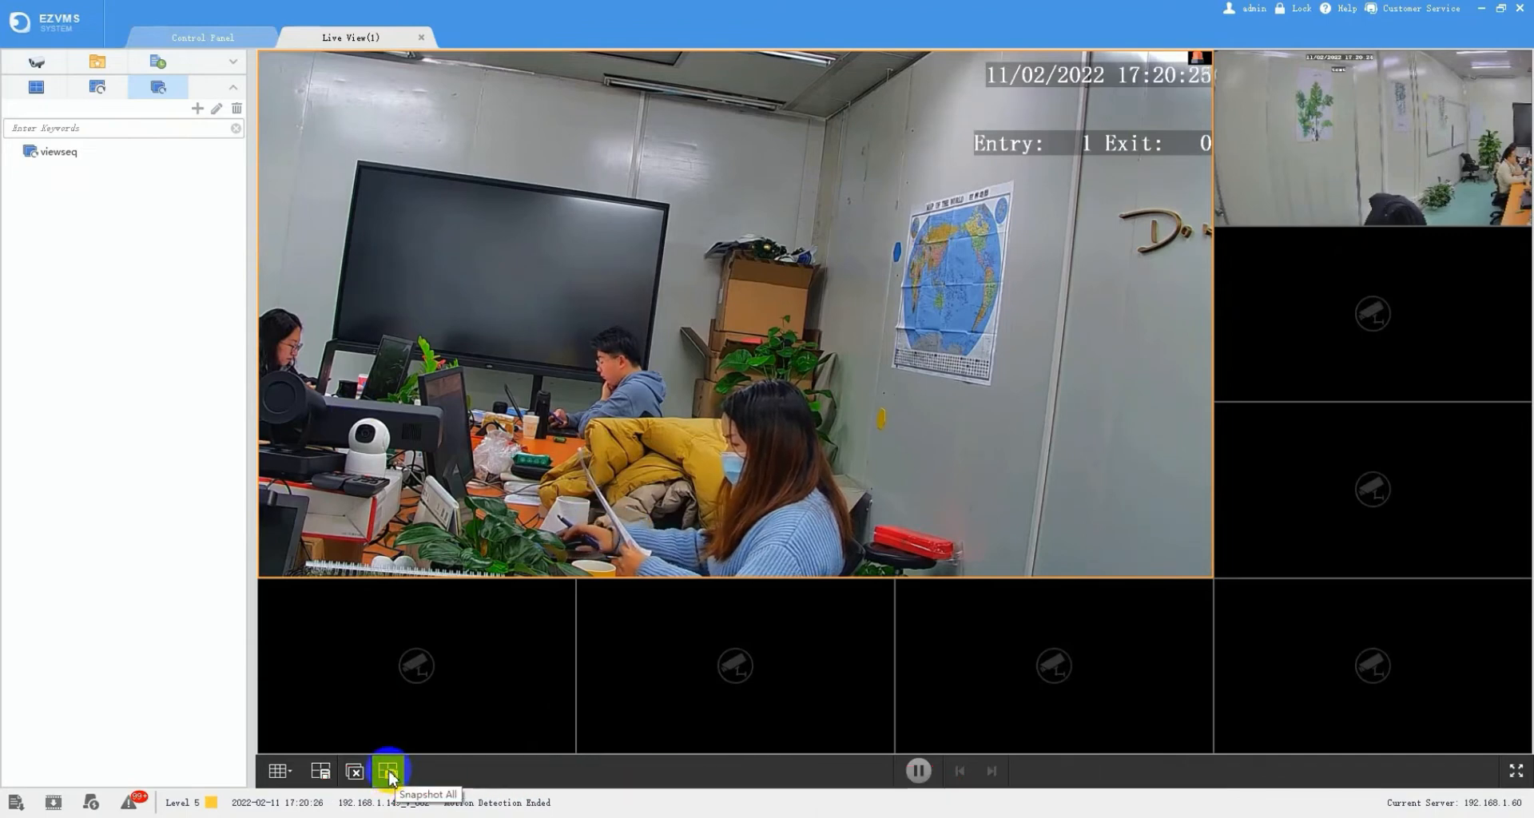
click(389, 772)
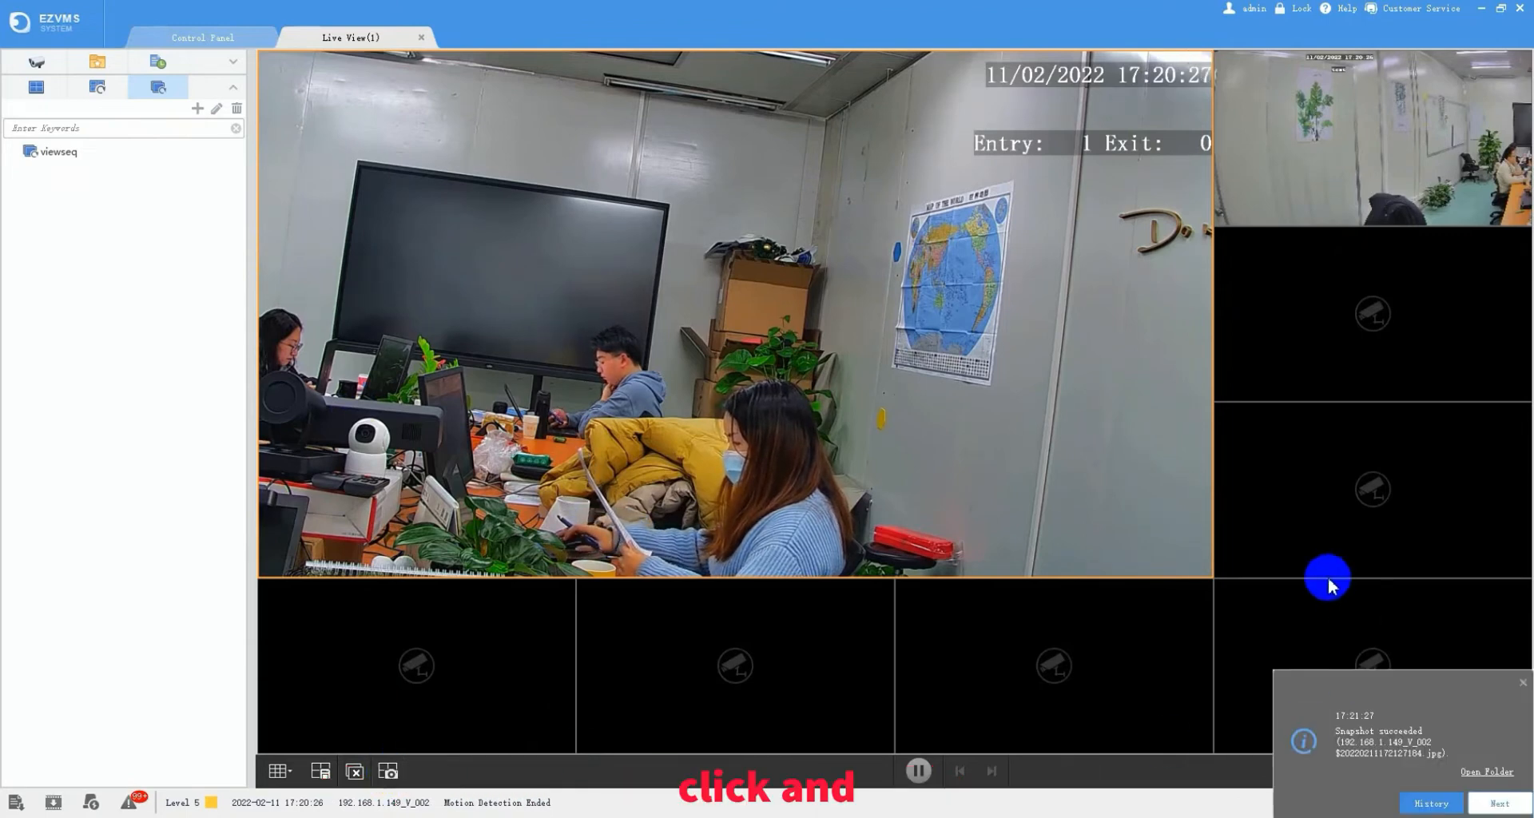
mouse_move(1151, 432)
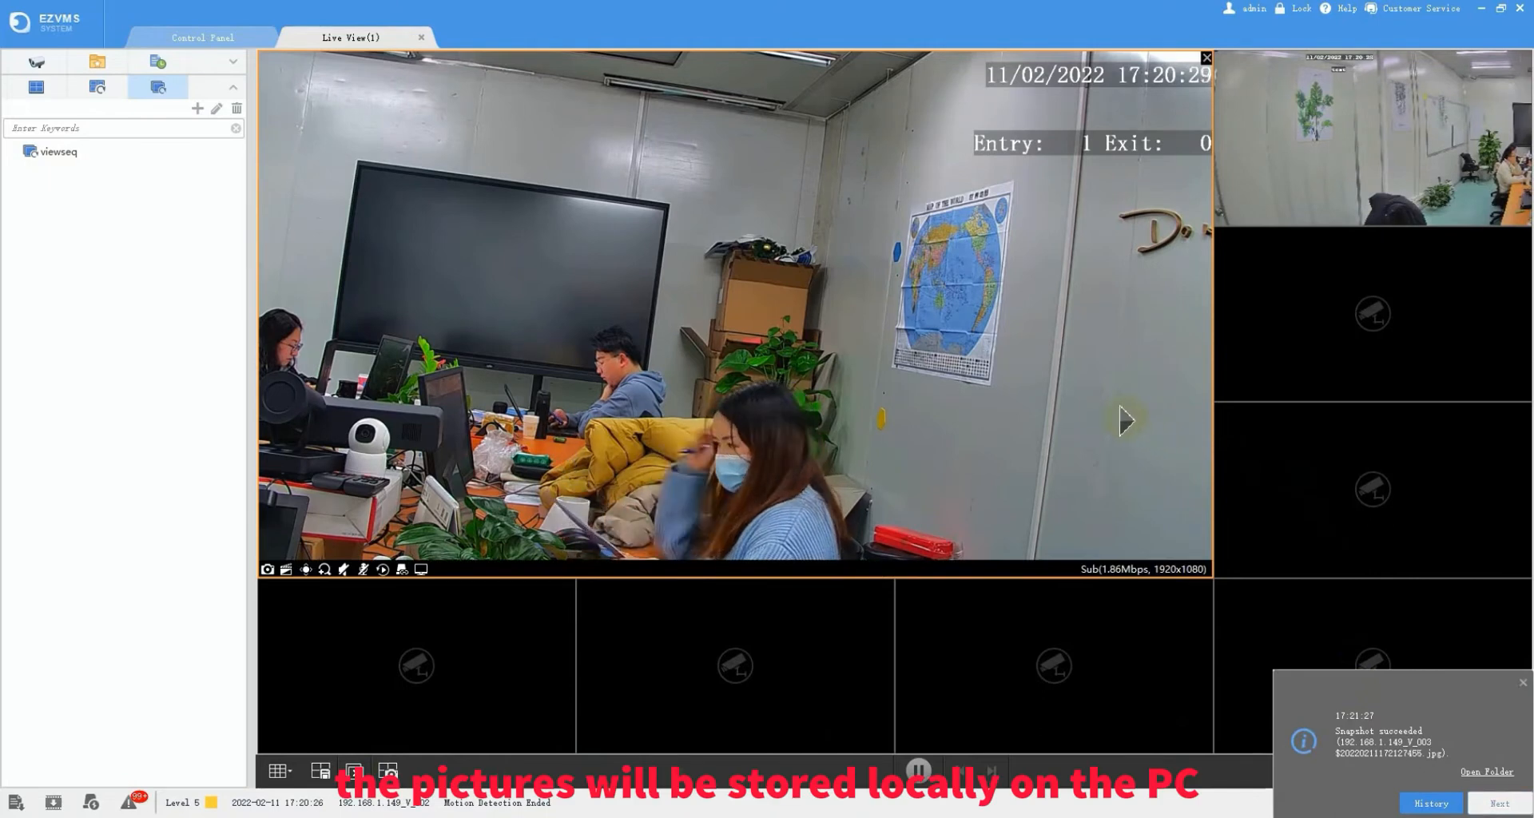
click(1523, 683)
click(1514, 678)
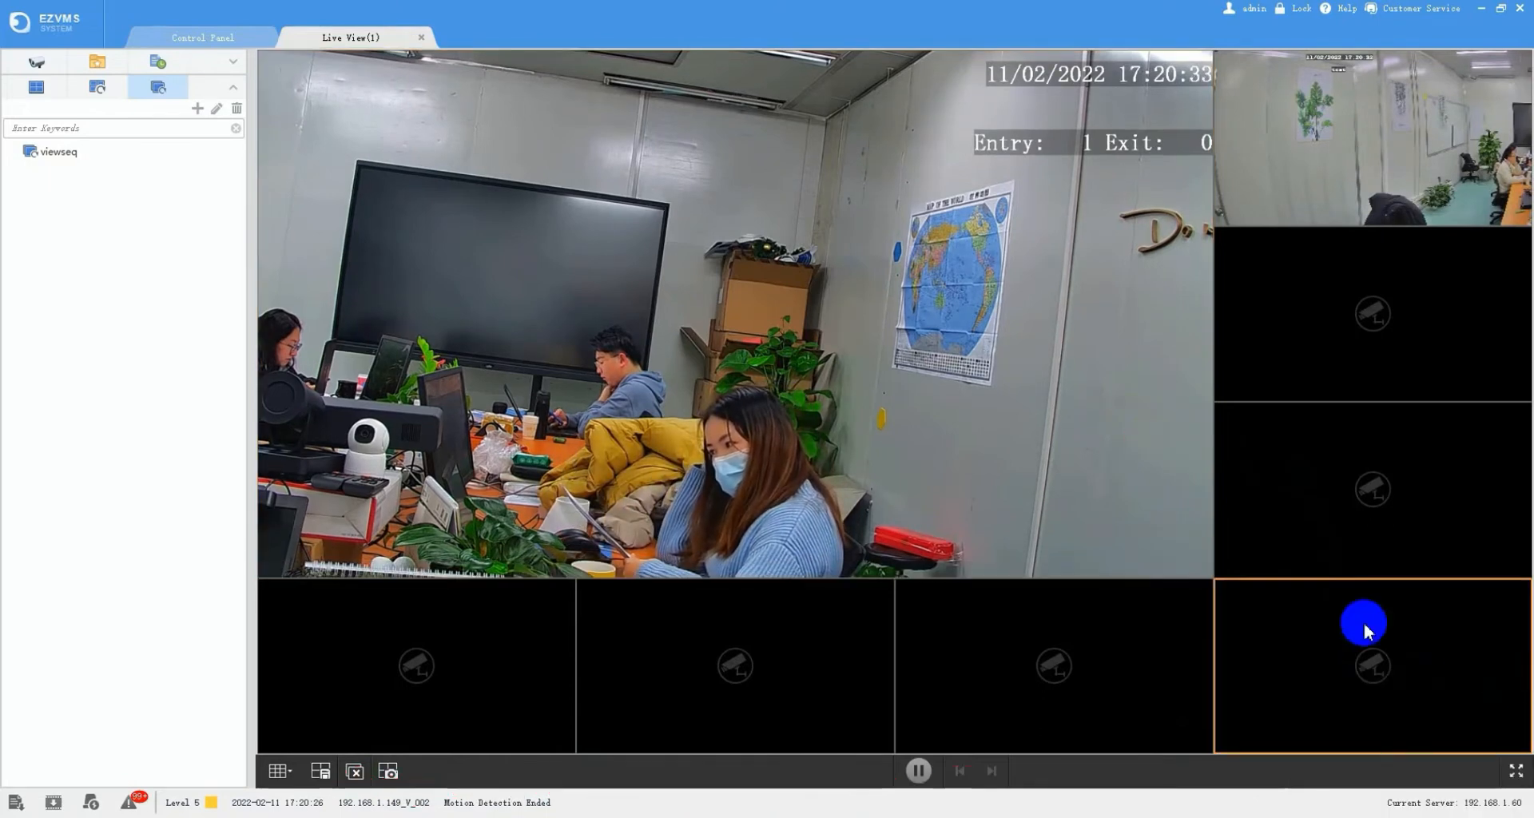
click(849, 564)
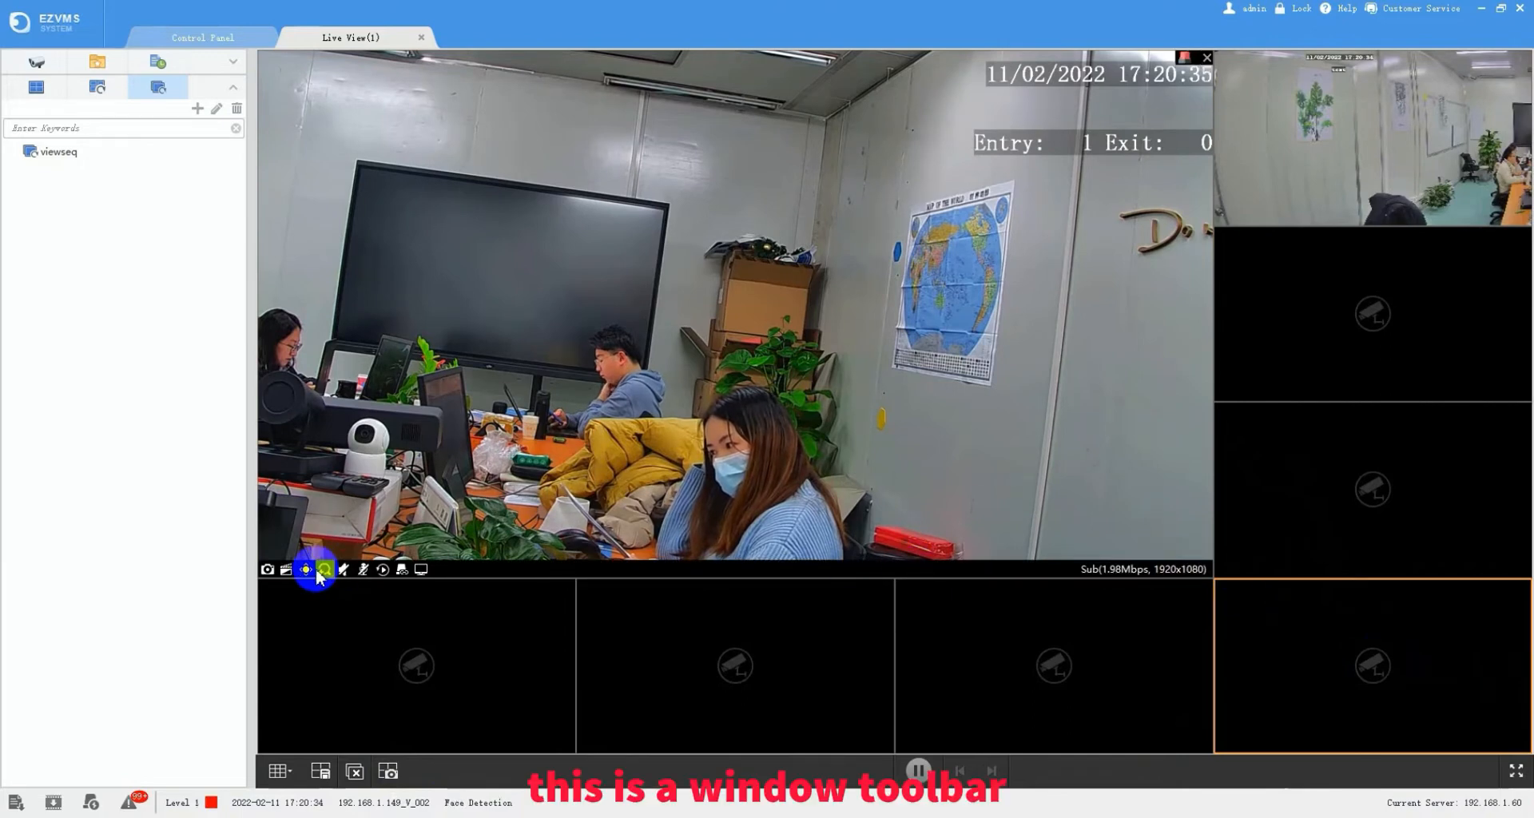
click(290, 569)
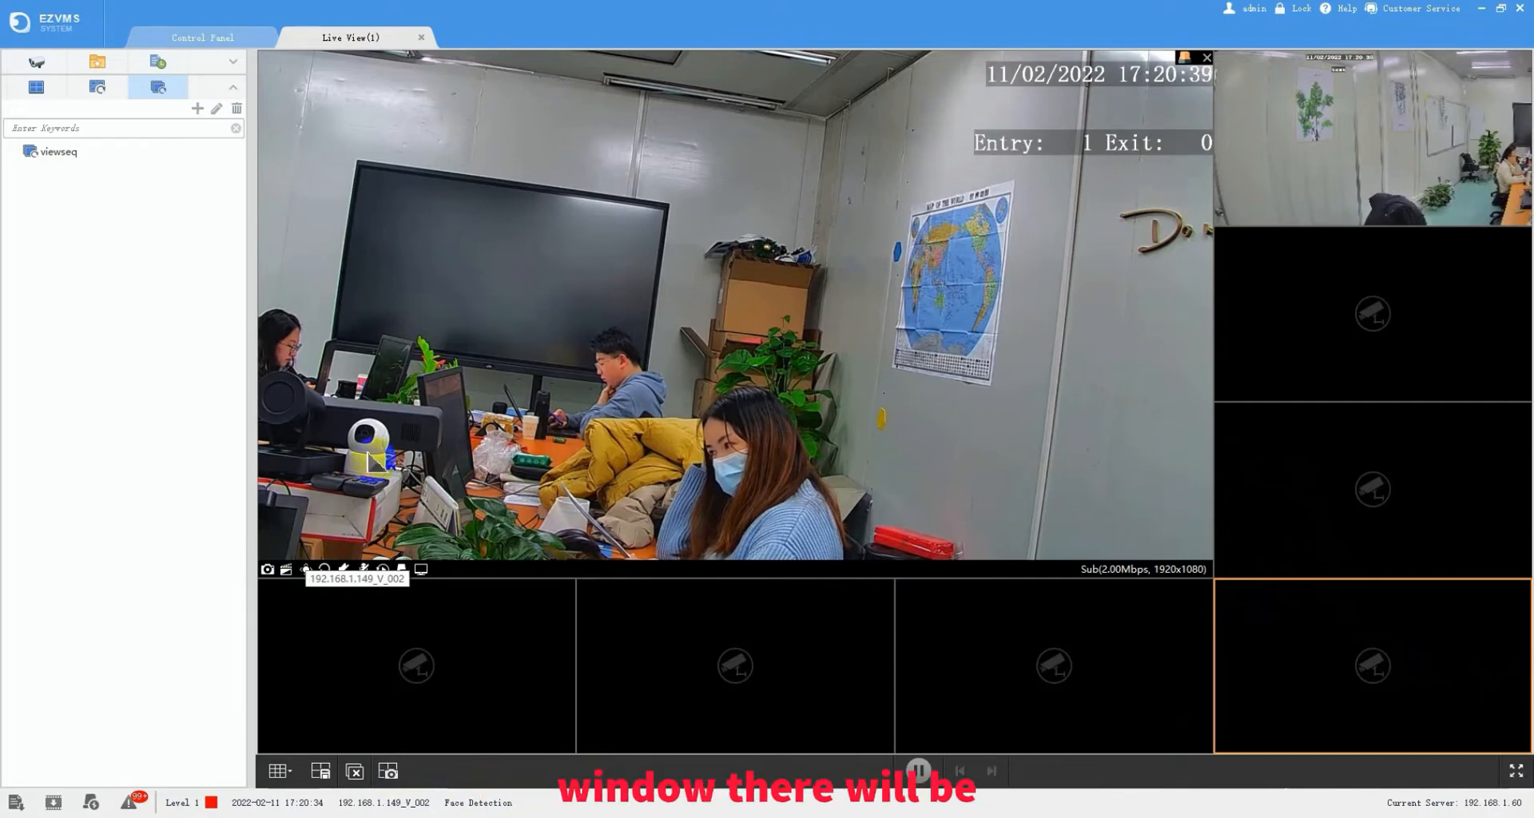
click(305, 572)
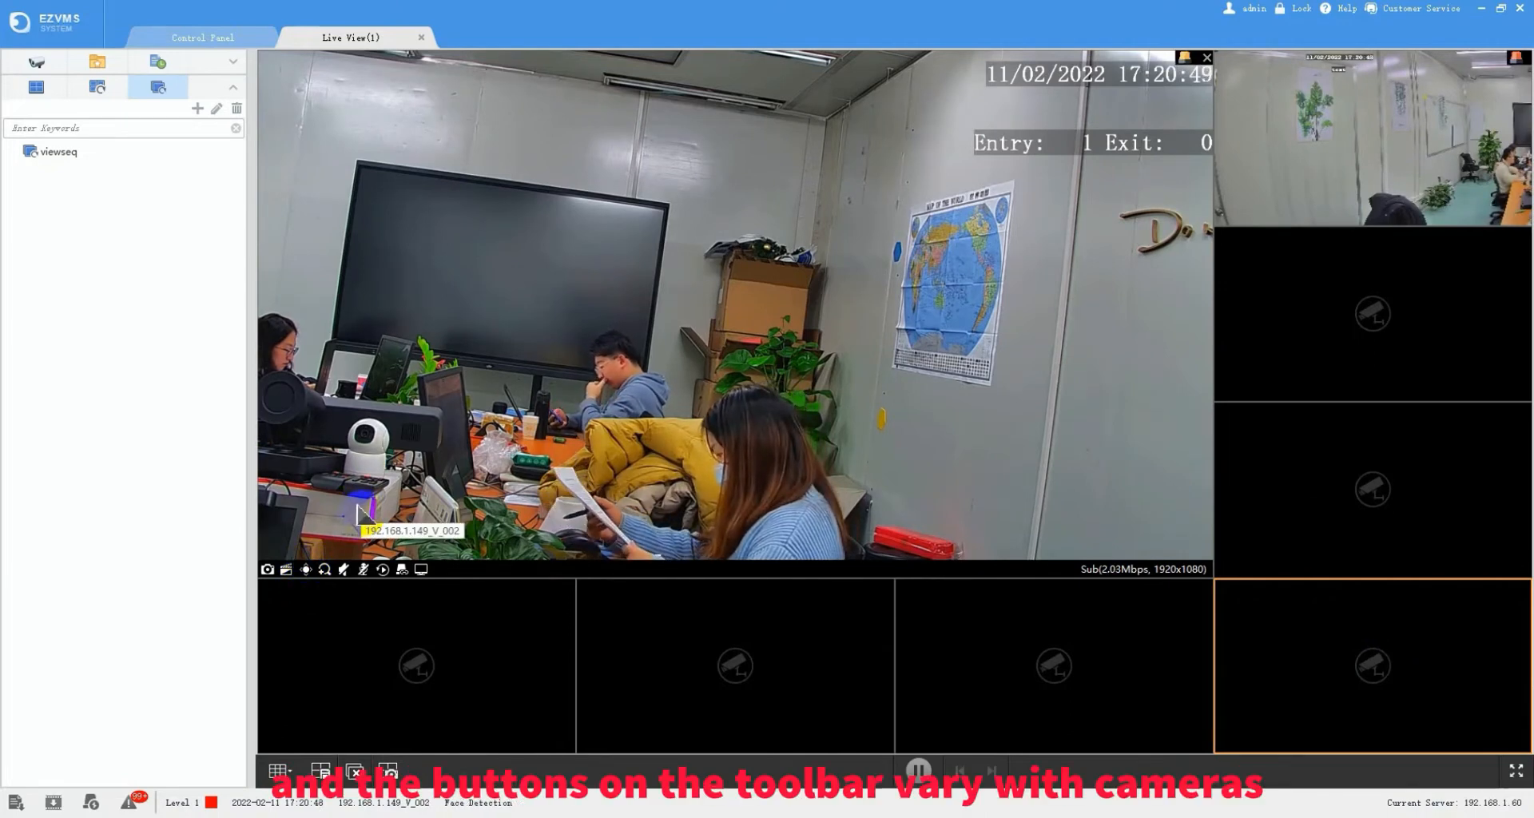
click(269, 570)
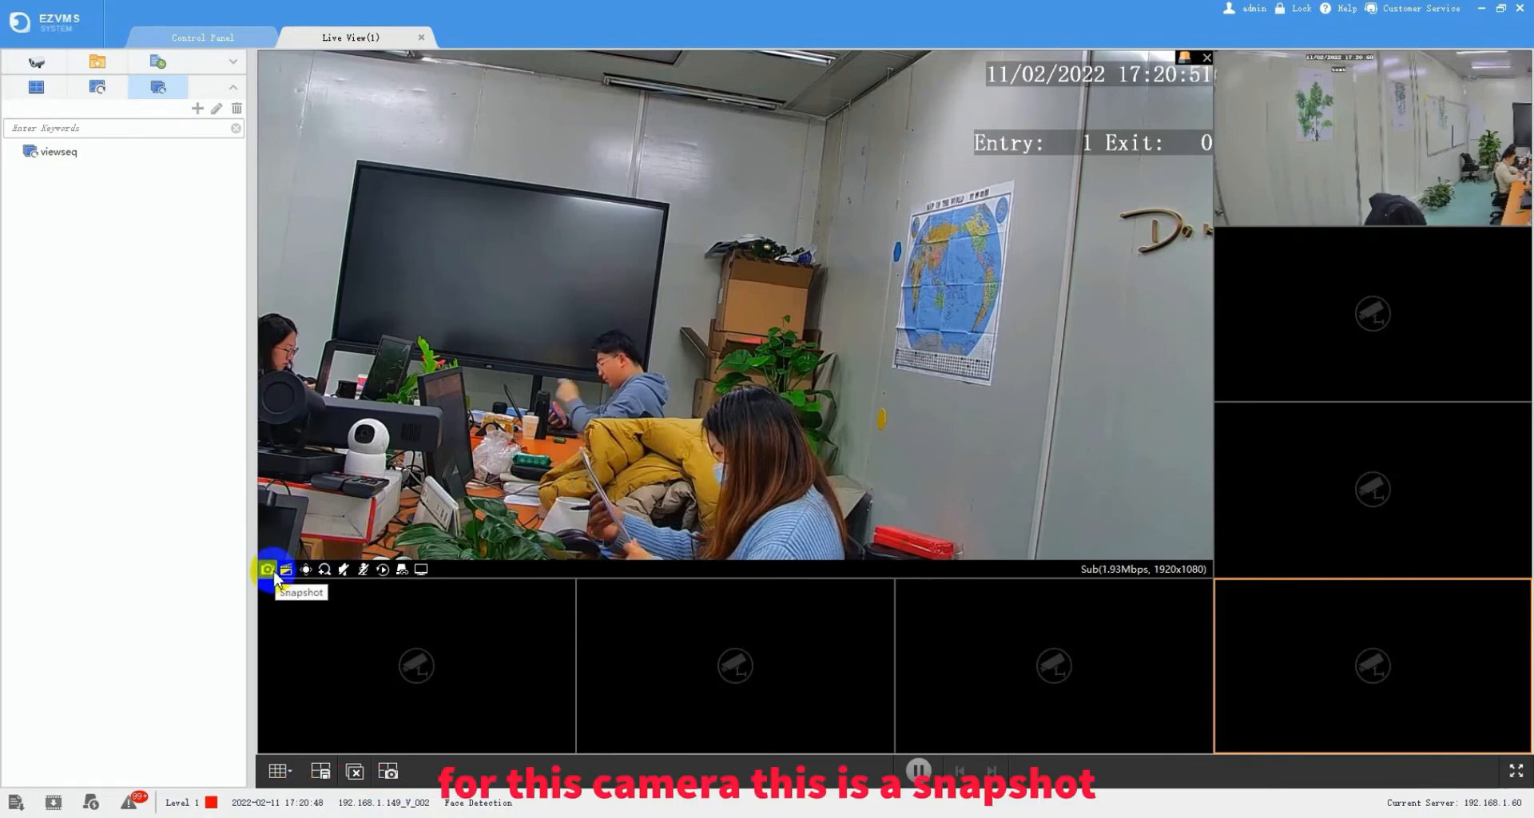
click(286, 569)
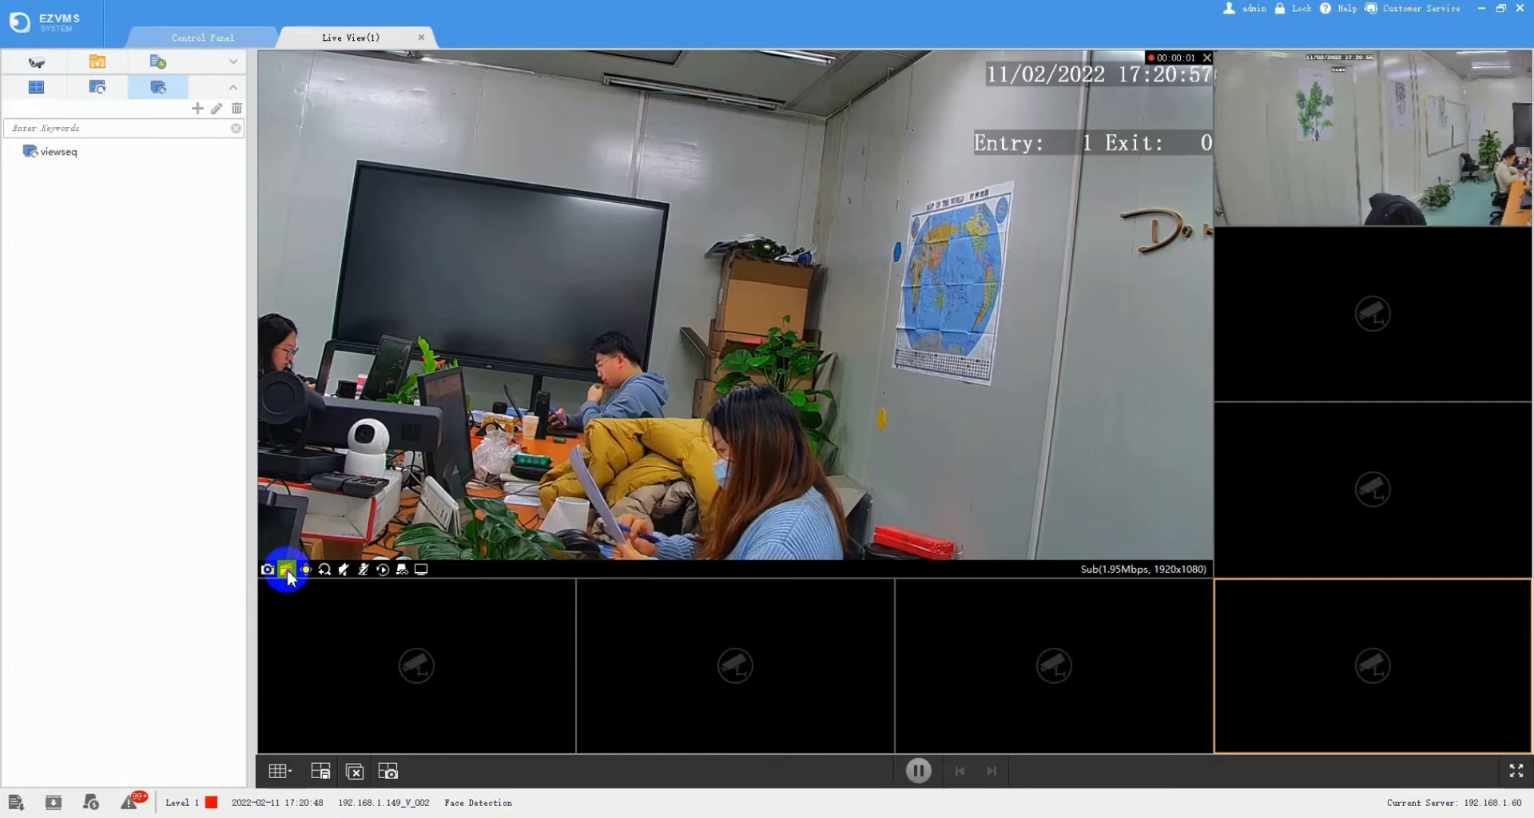
click(287, 570)
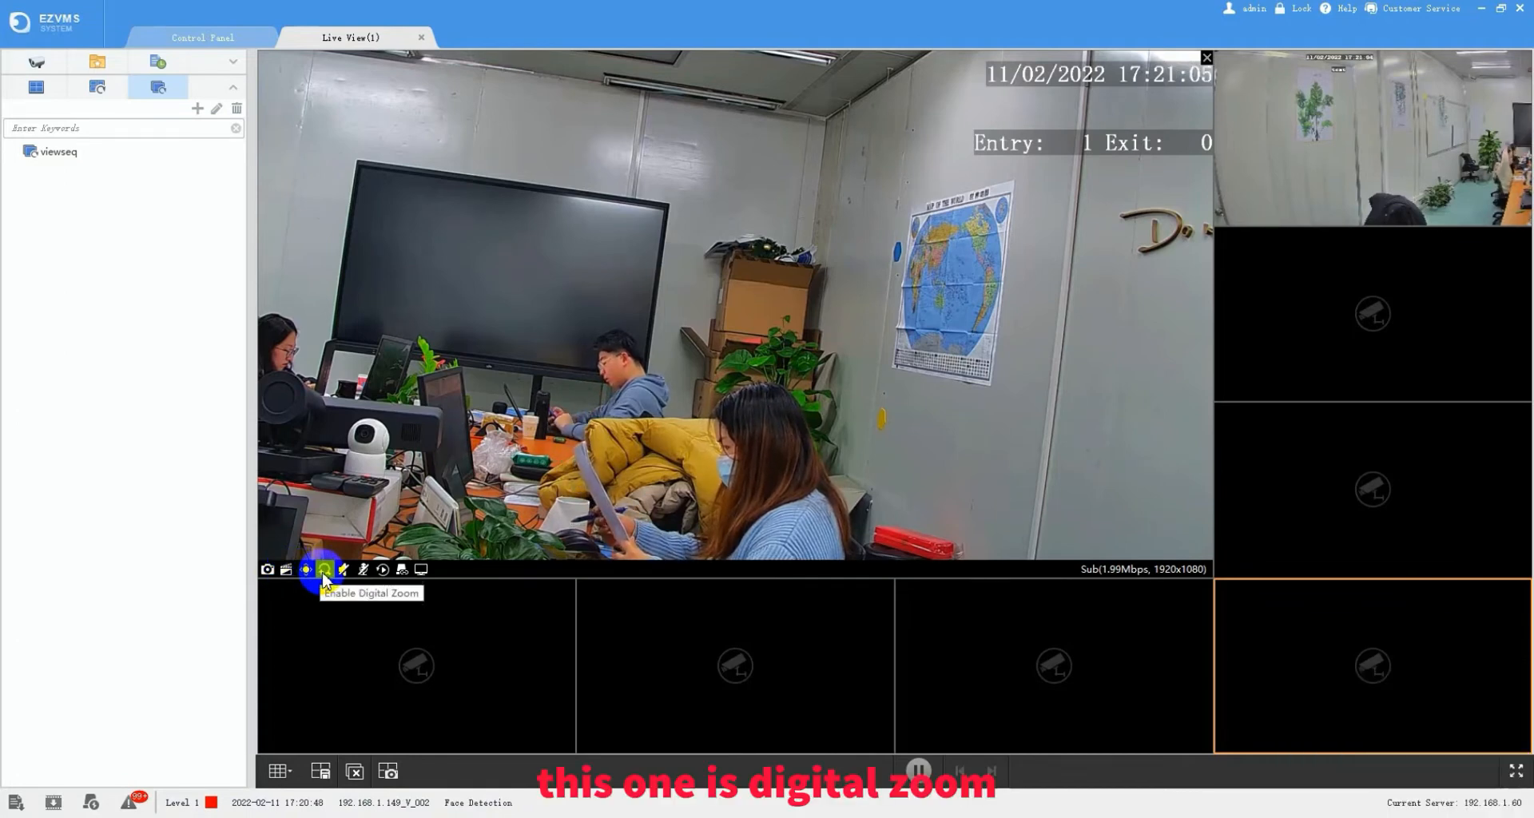
click(382, 569)
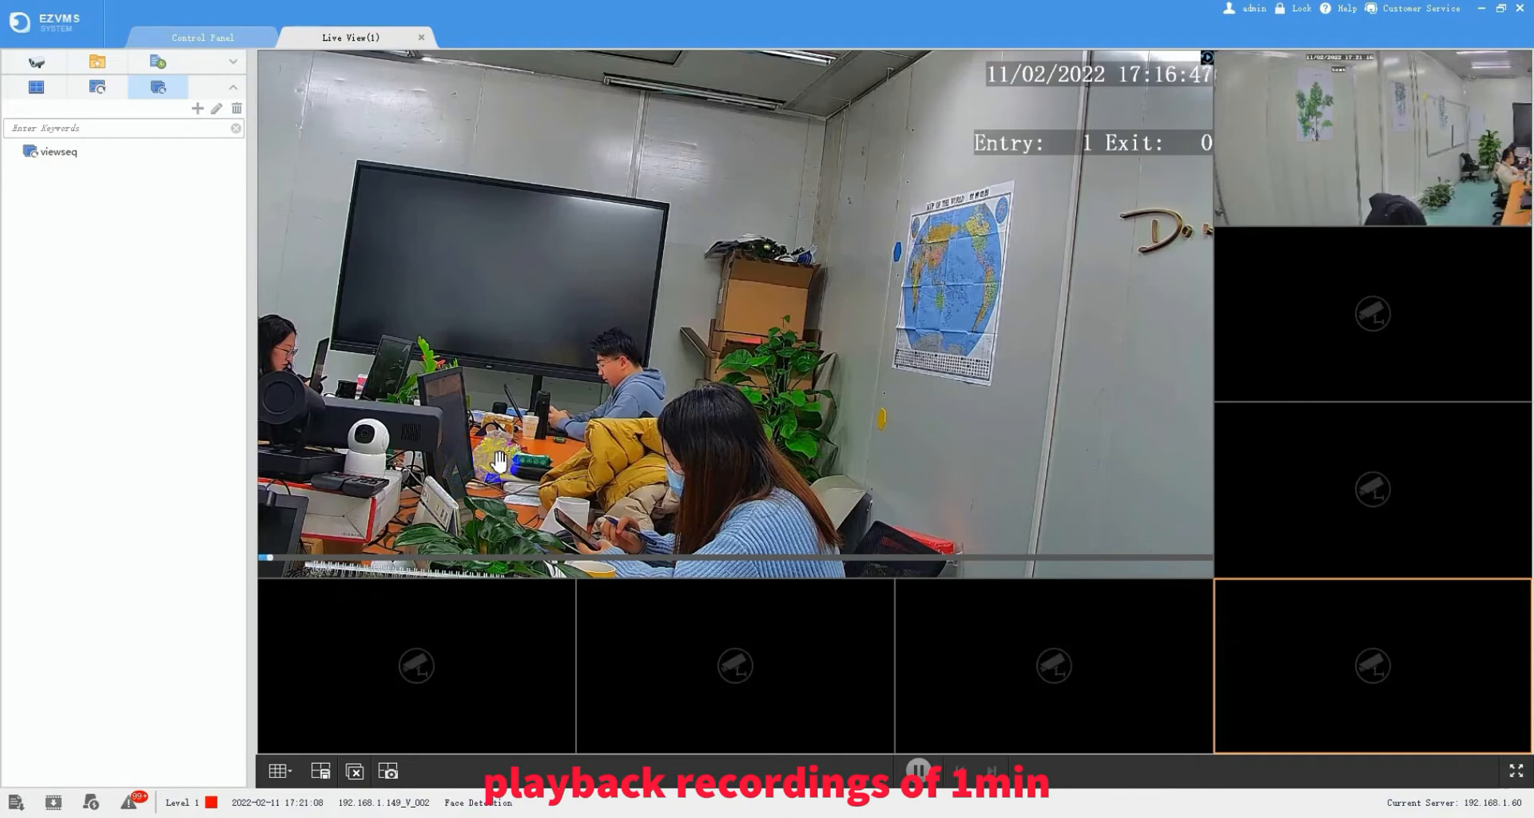
click(375, 572)
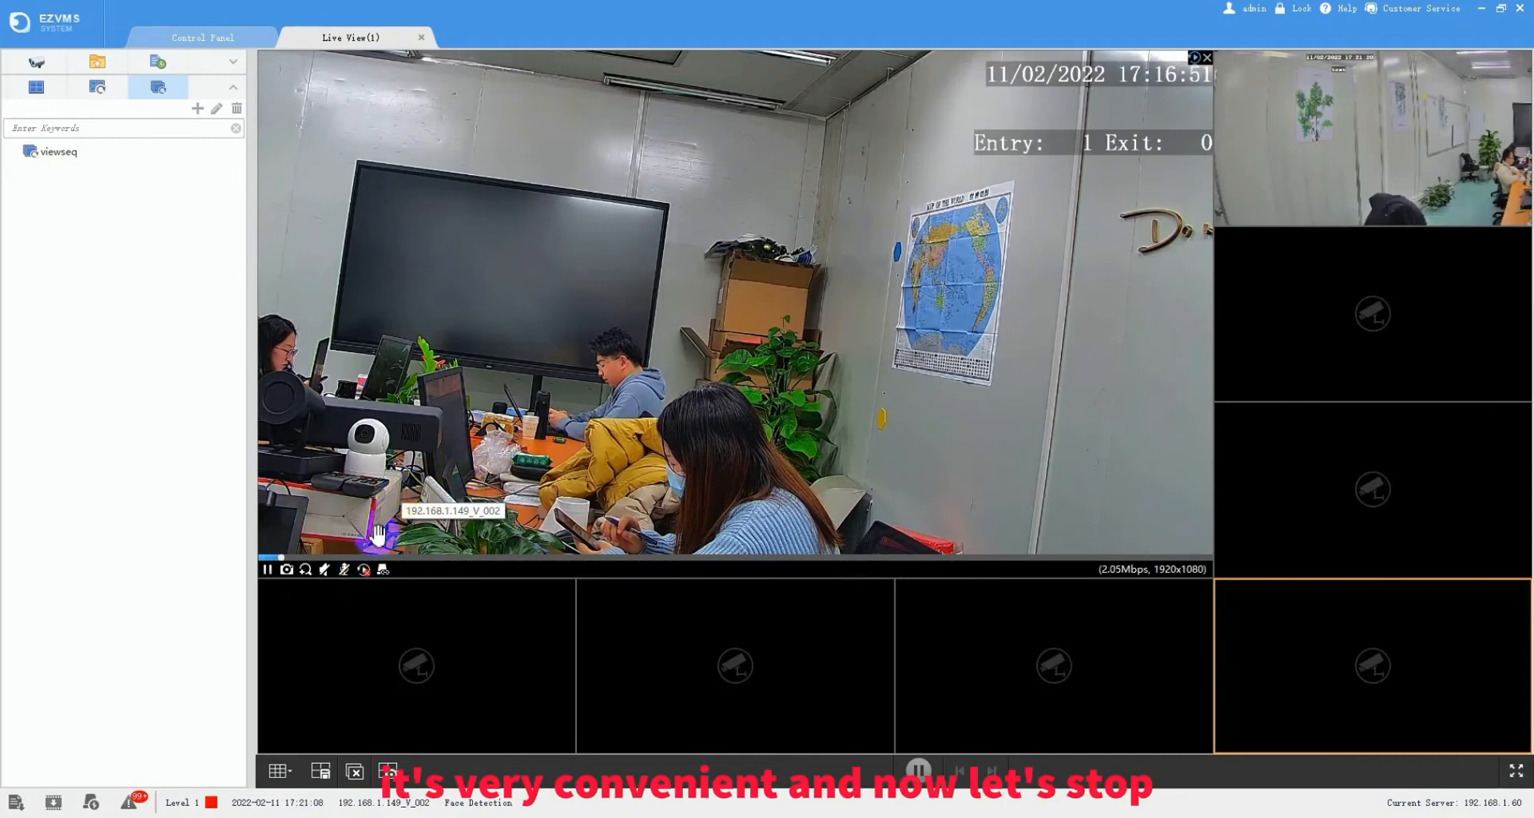
click(364, 570)
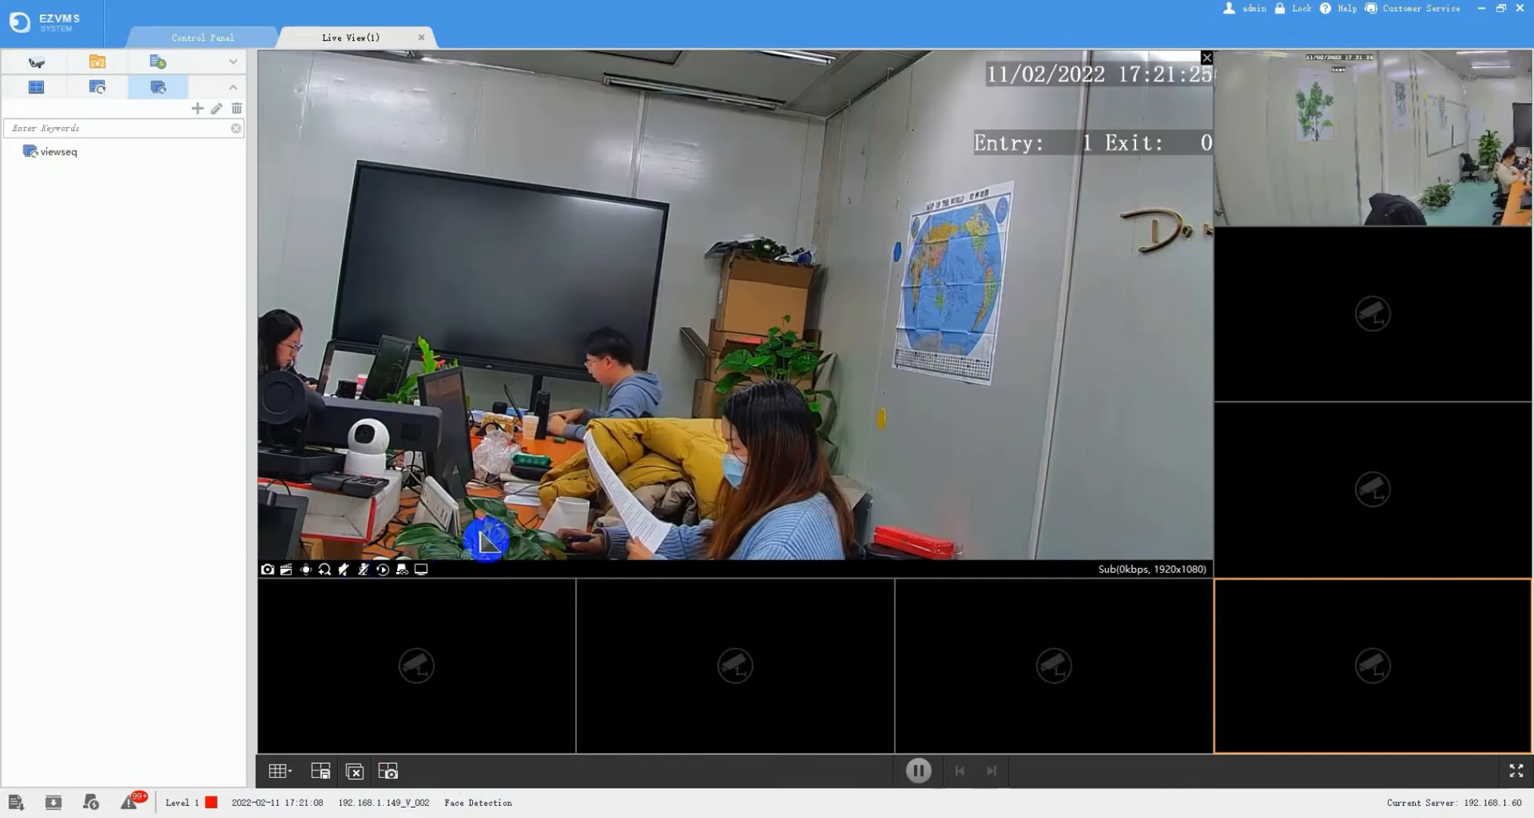
- Open PTZ Control for channel 192.168.1.149_V_002, pan it left and zoom in slightly
right_click(610, 343)
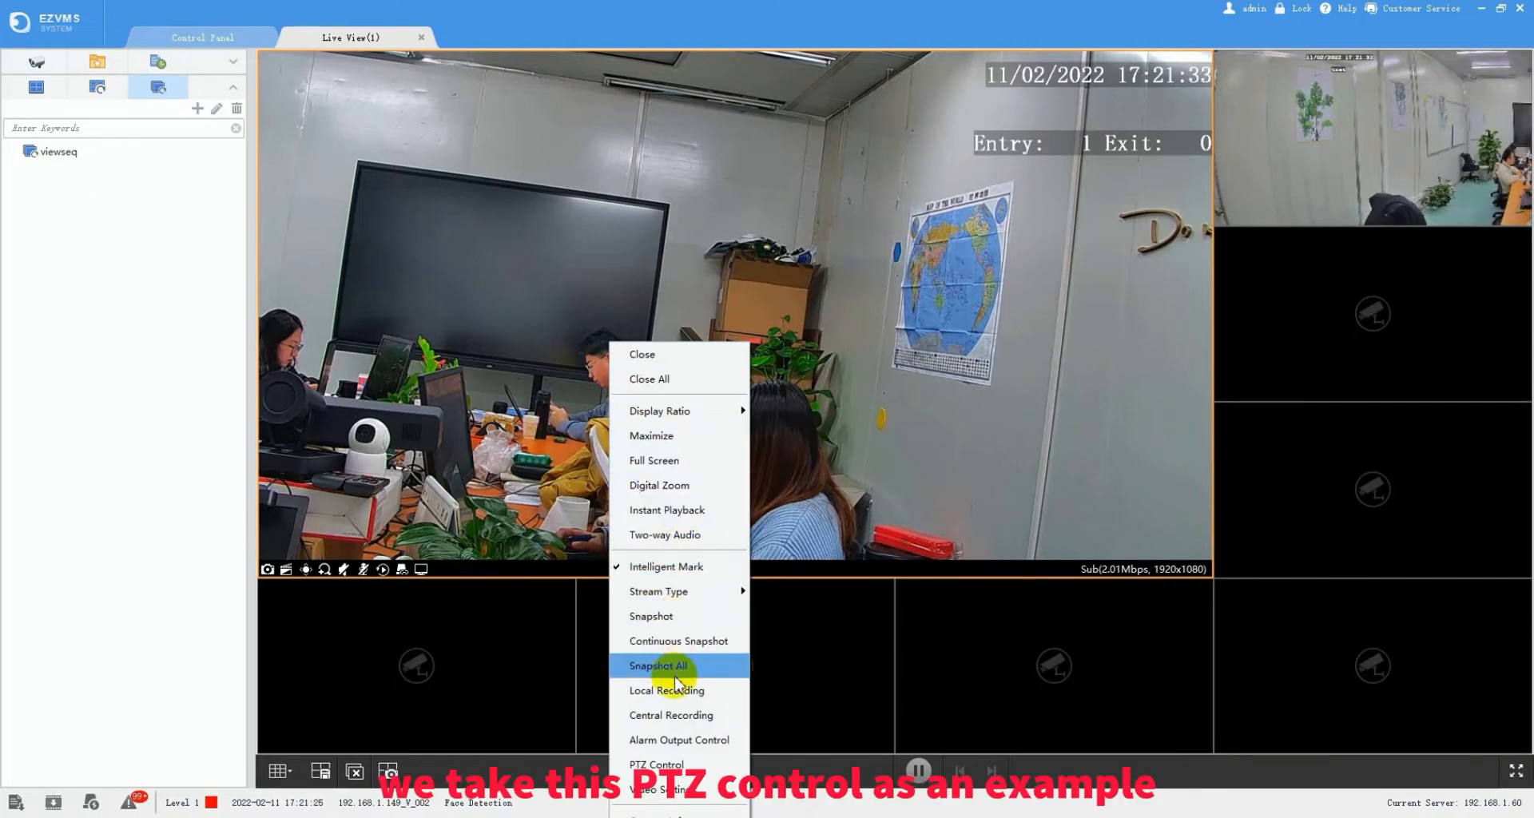
click(666, 767)
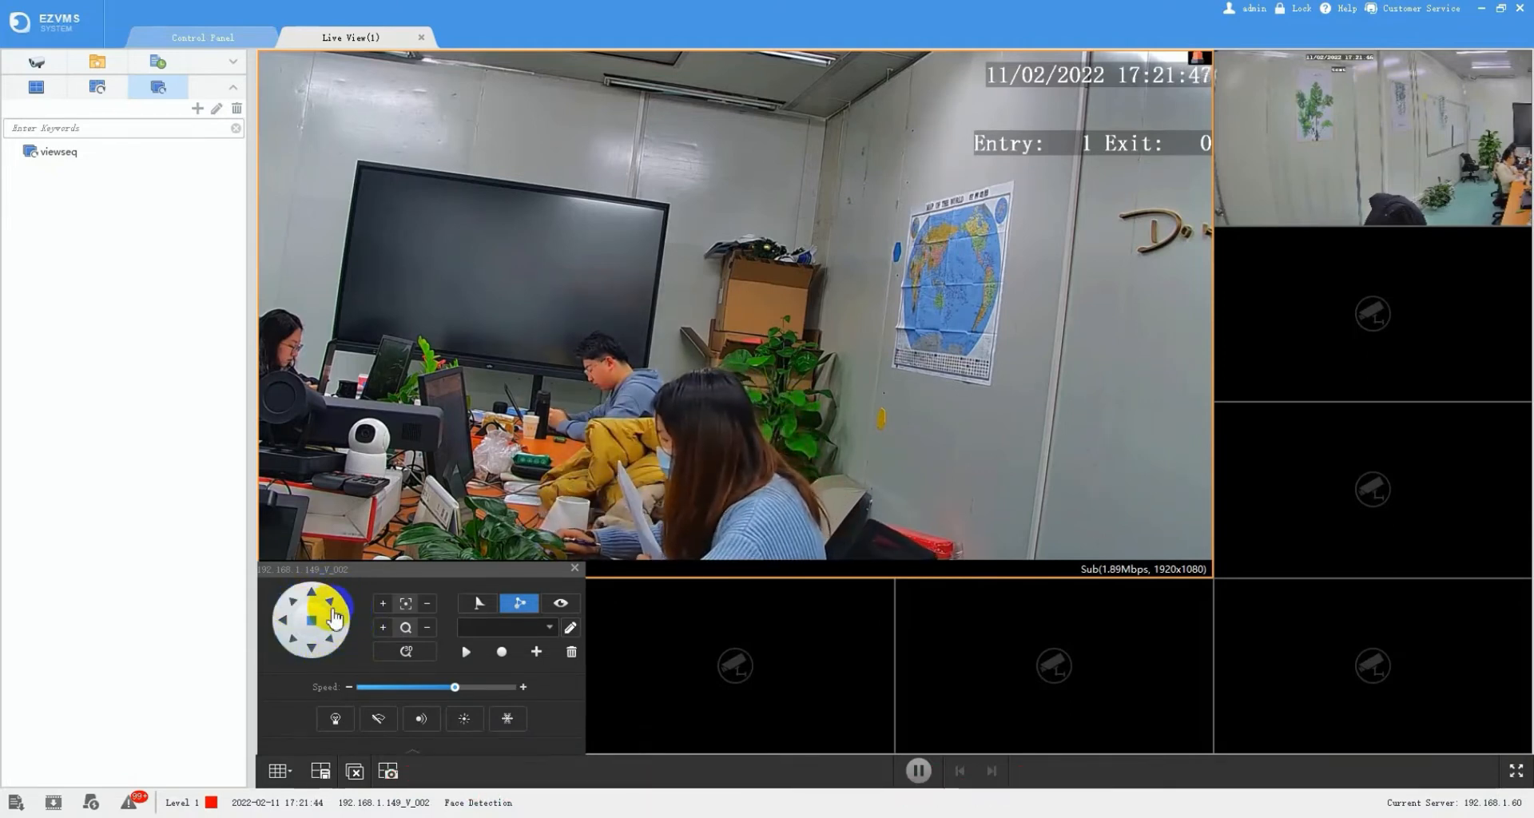
click(285, 636)
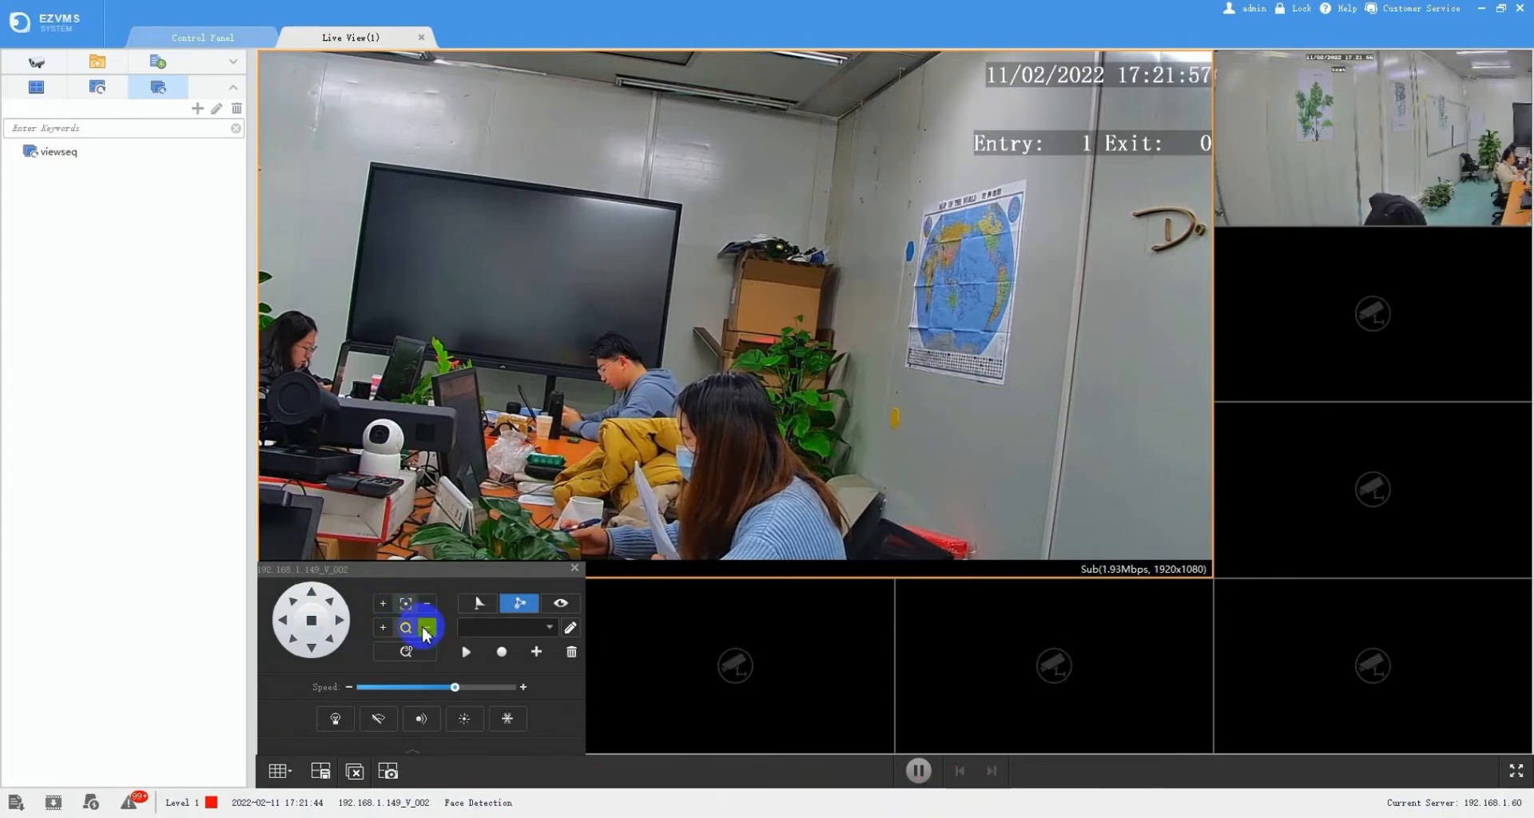
click(384, 634)
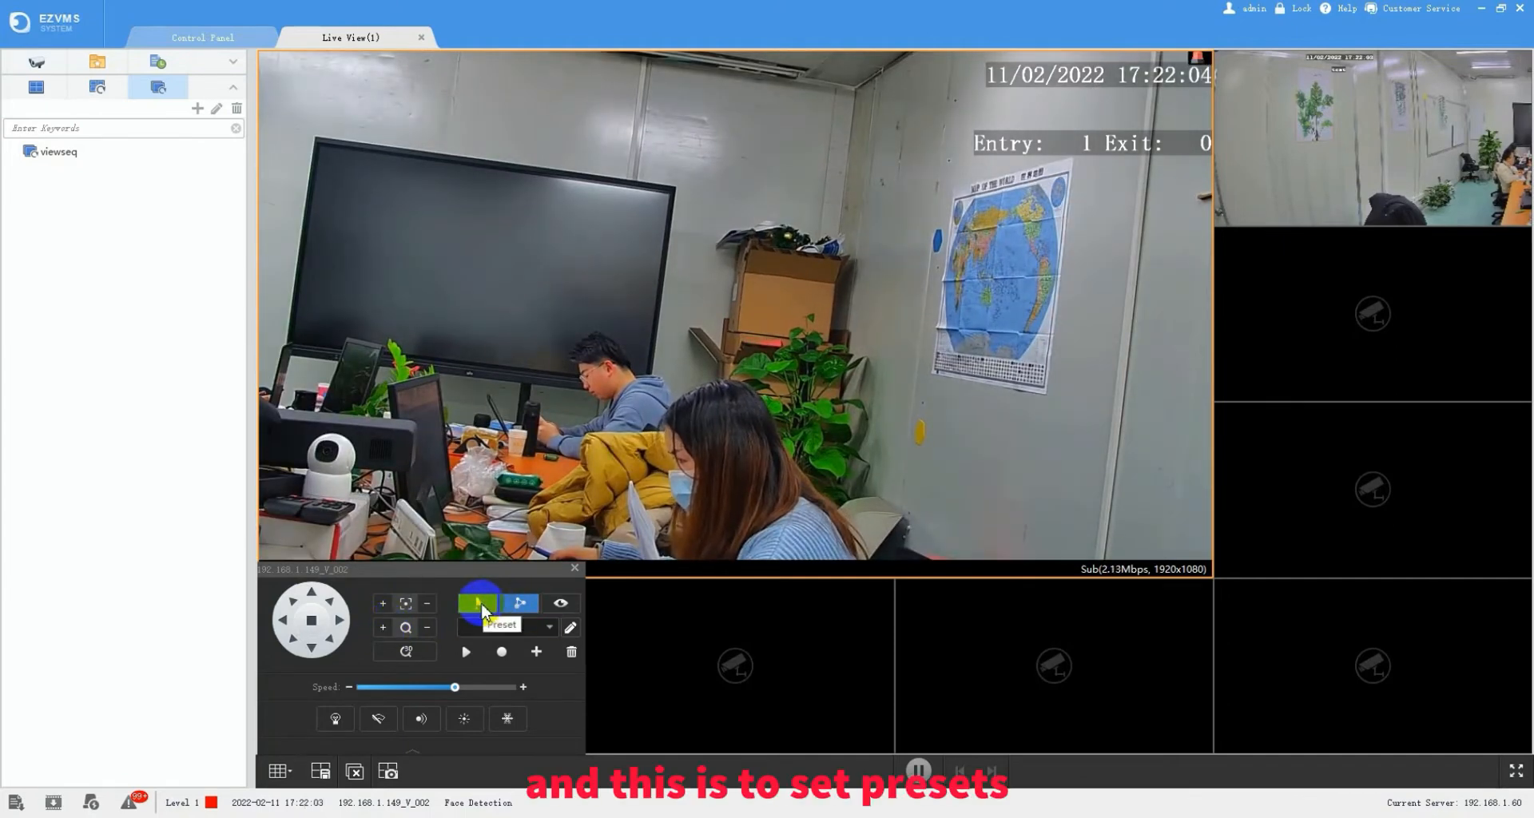
- Save the current camera position as preset 1 named 'right'
click(500, 628)
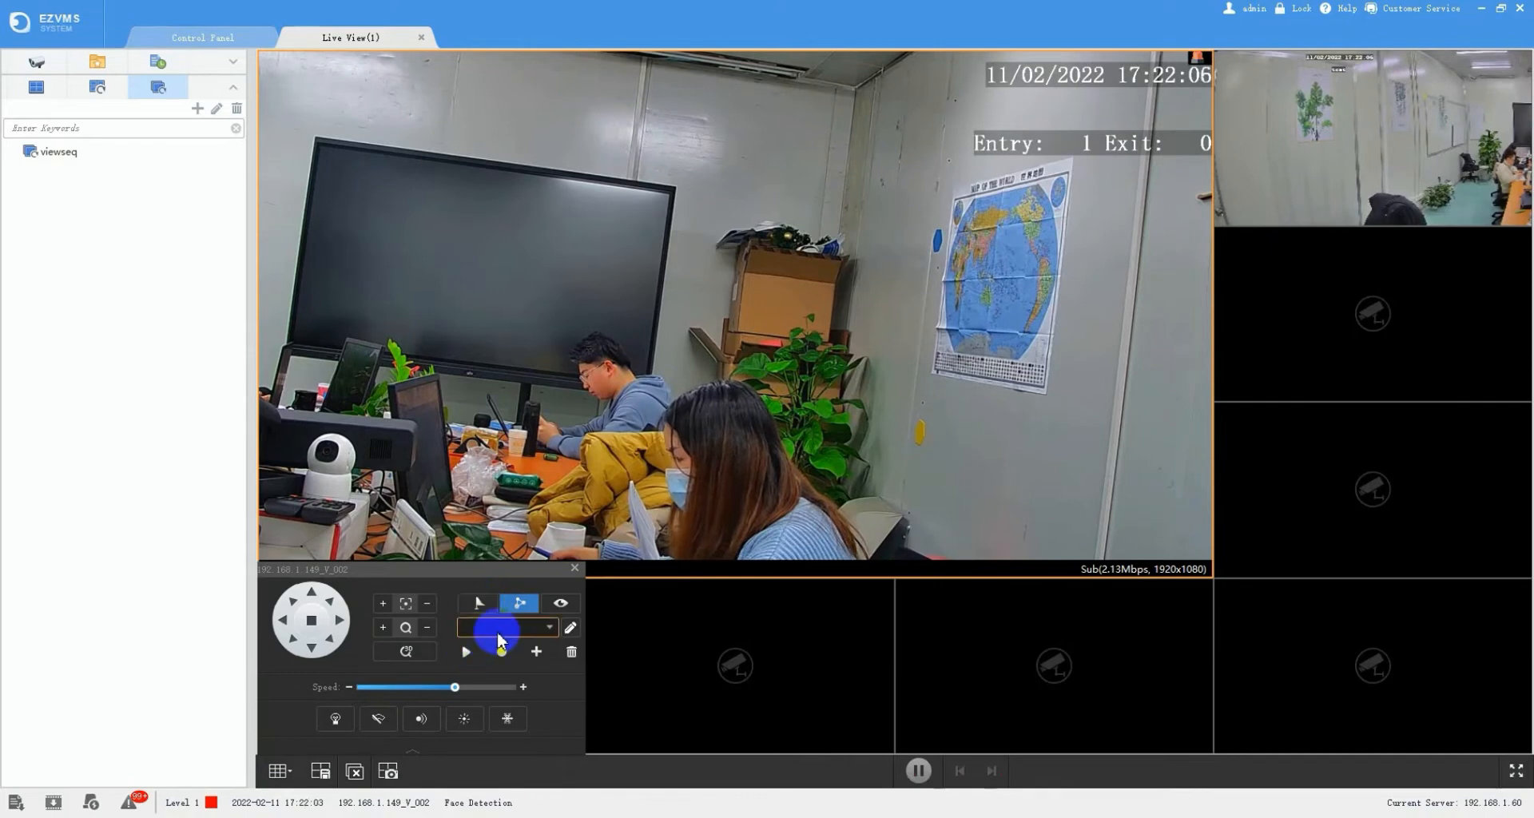
click(483, 605)
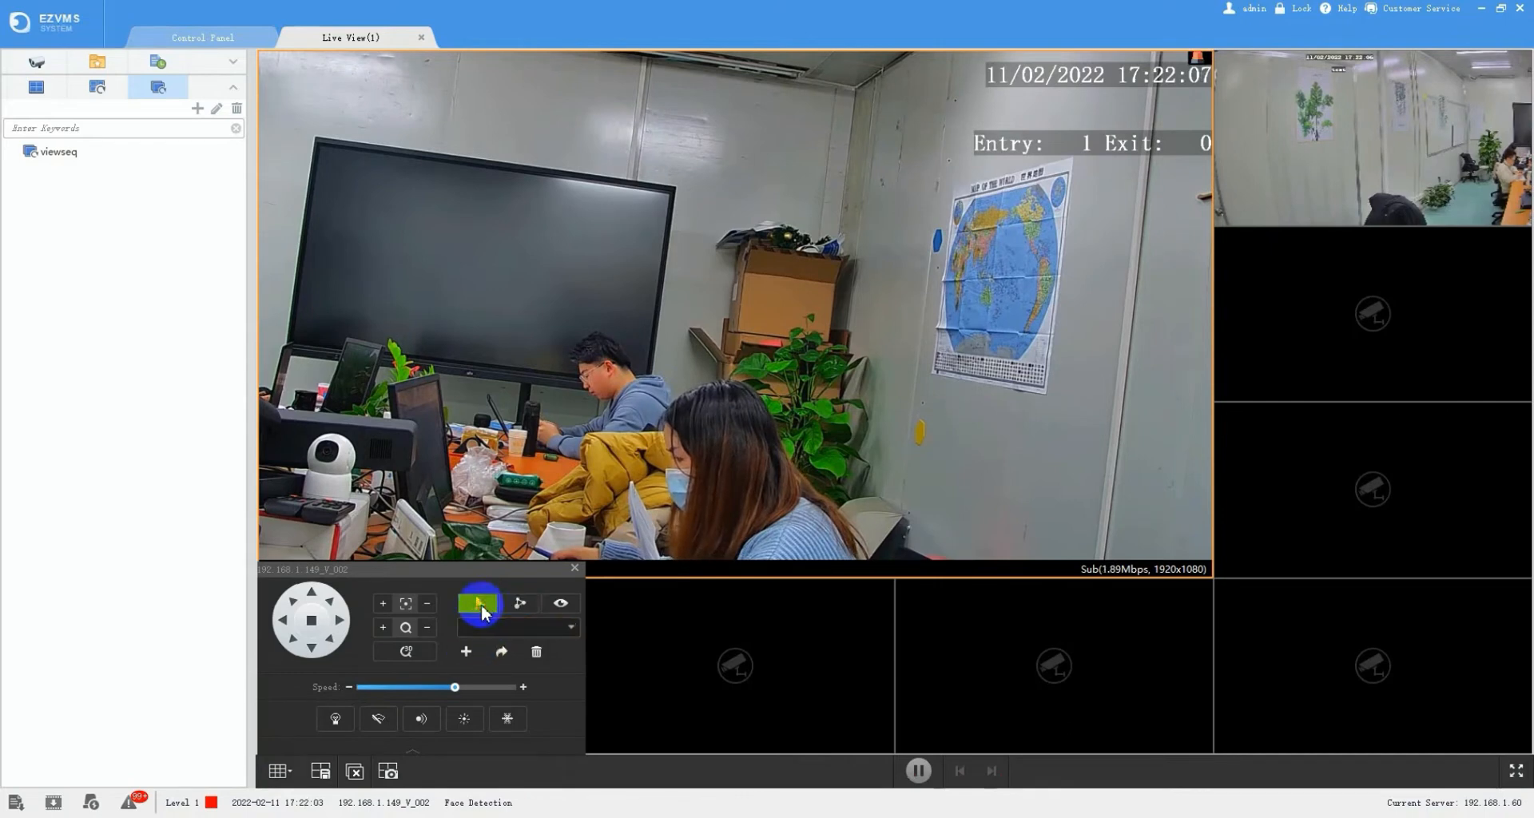
click(466, 652)
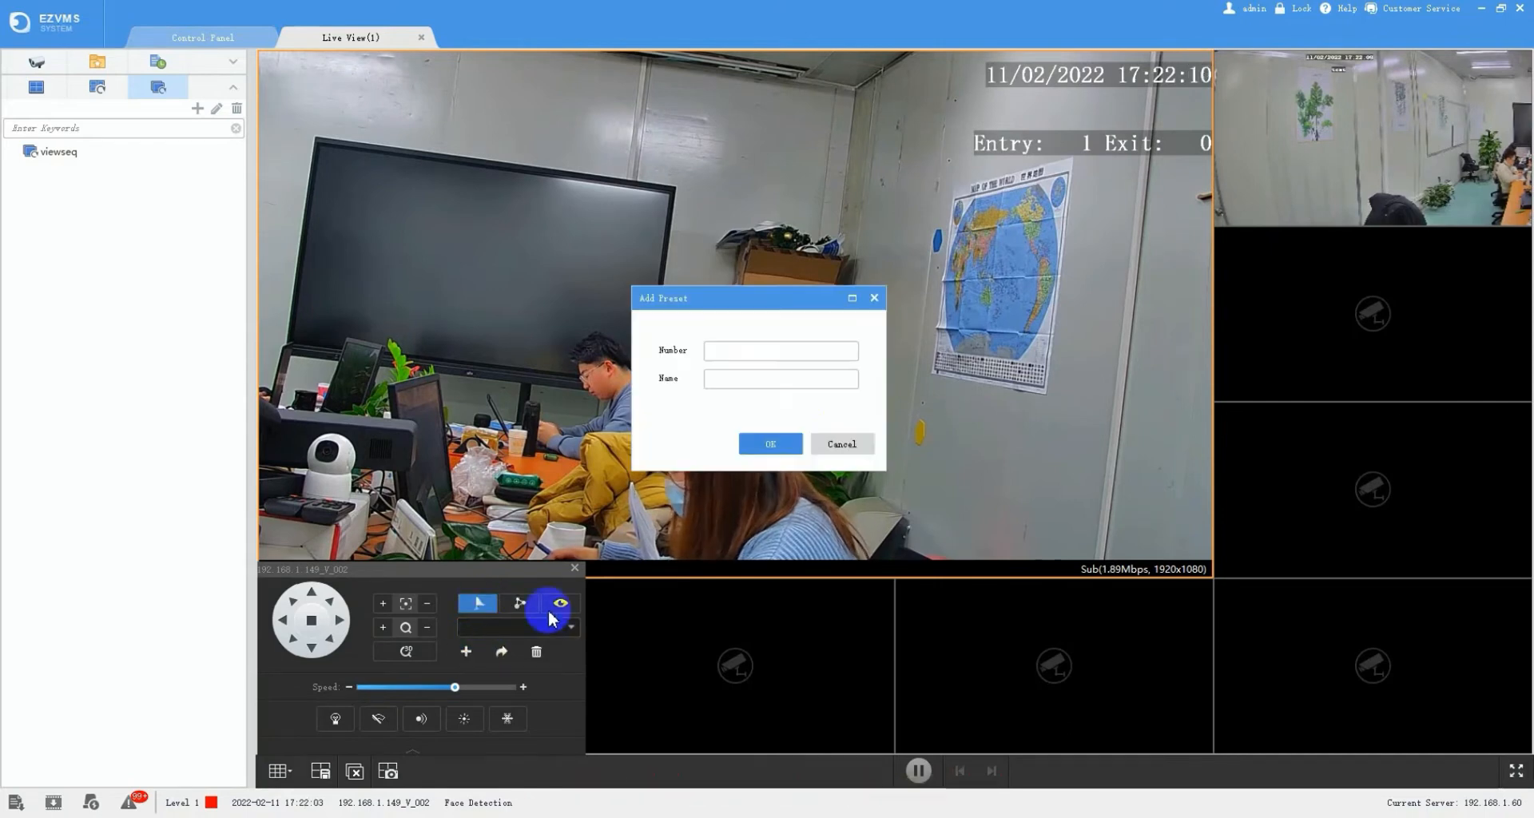
click(758, 353)
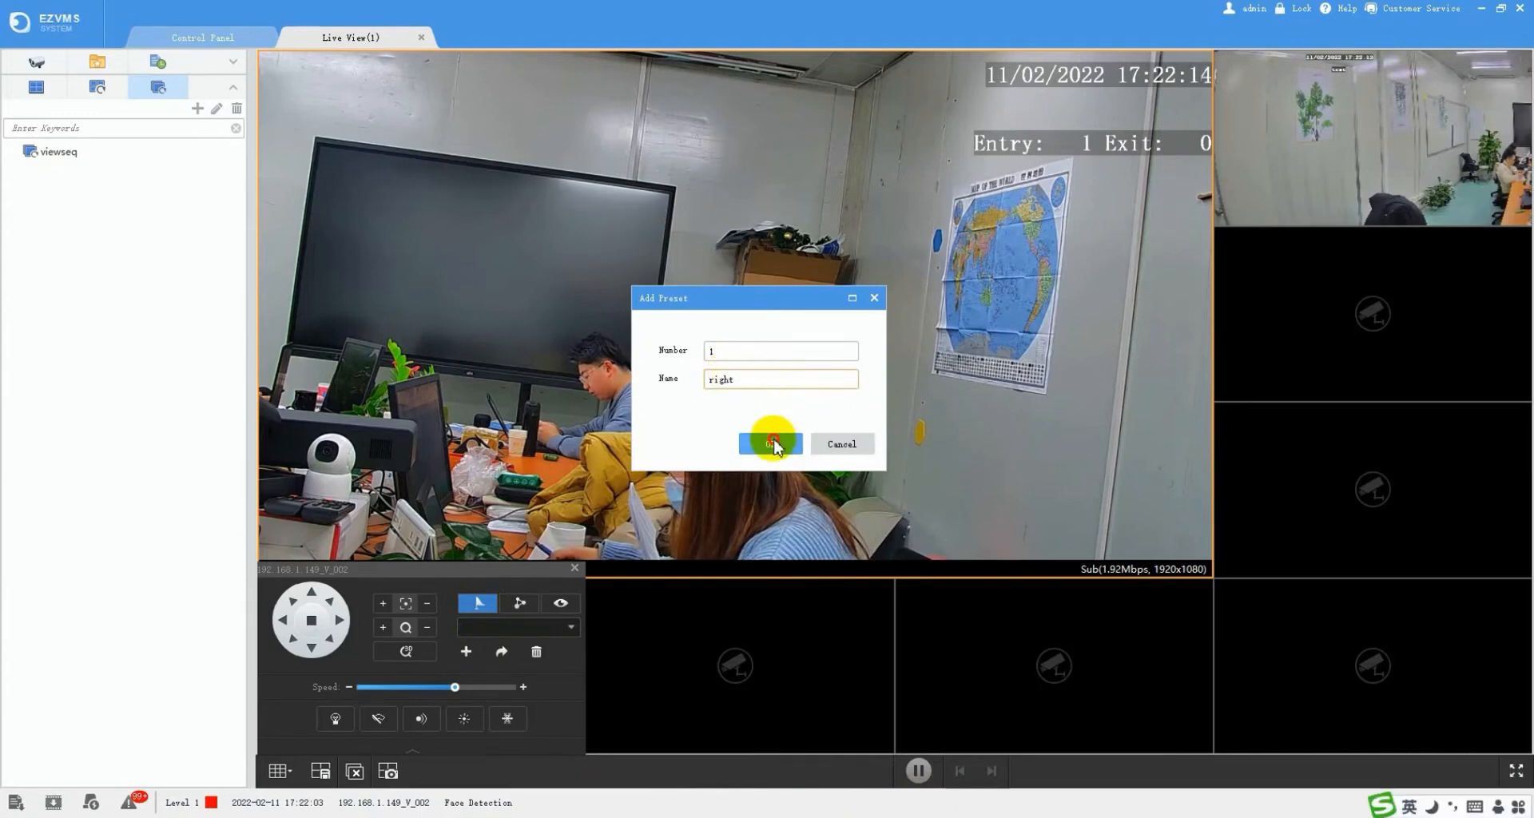
click(771, 444)
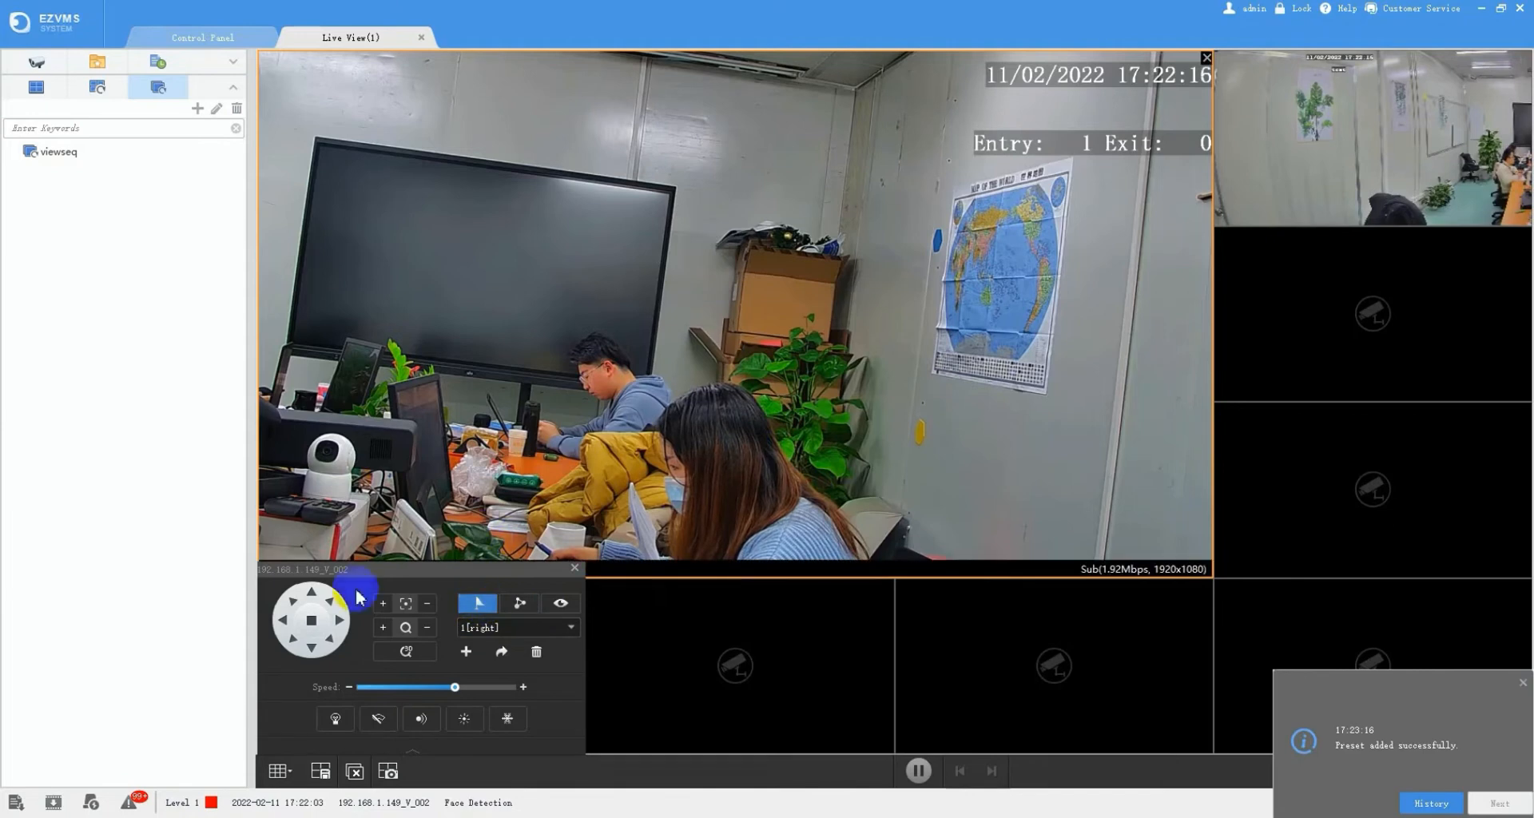
- Pan further left and save that position as preset 2 named 'middle'
click(284, 623)
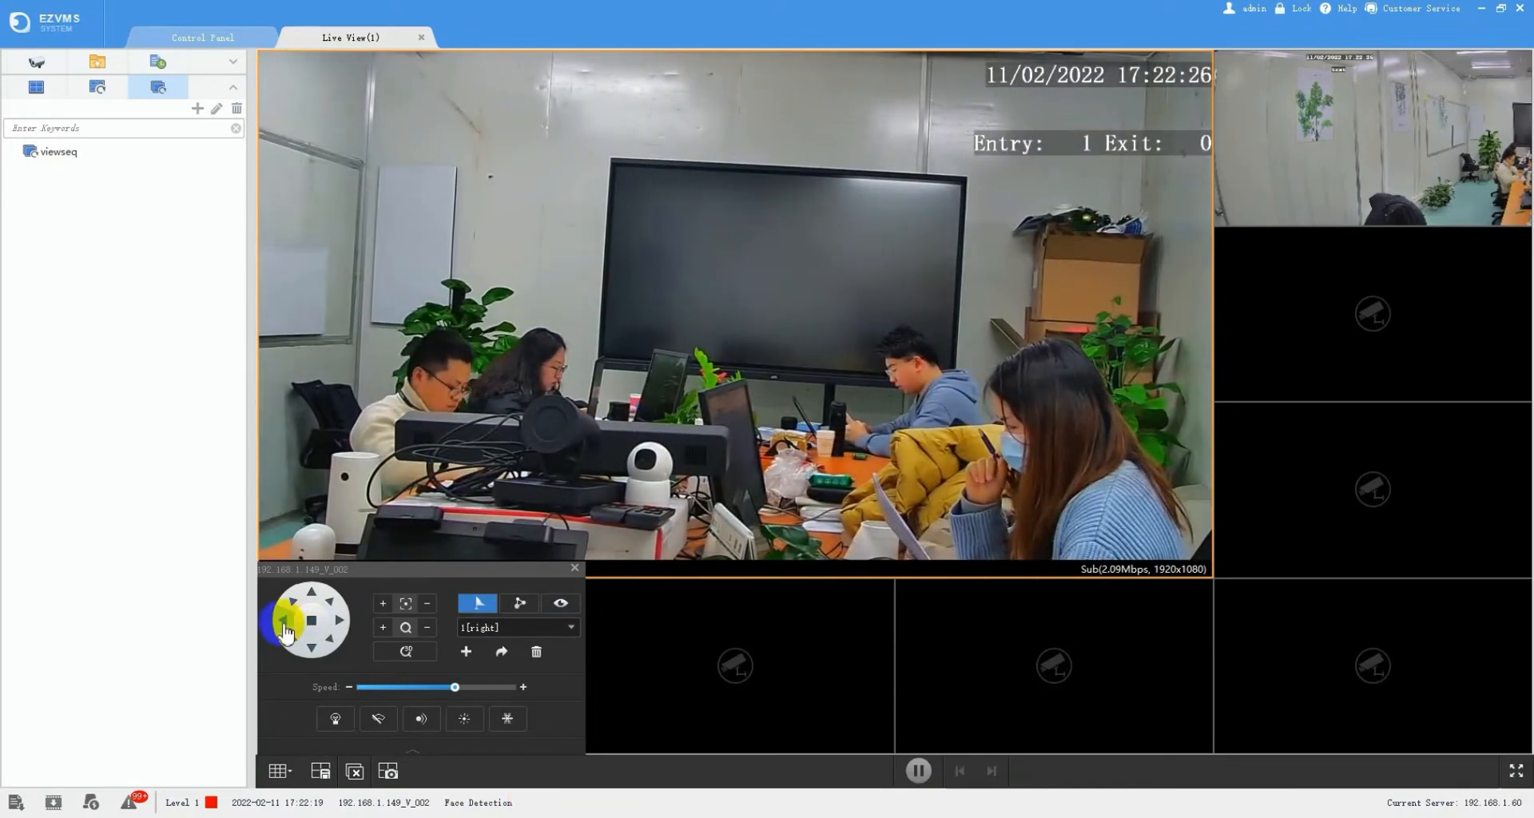
click(464, 654)
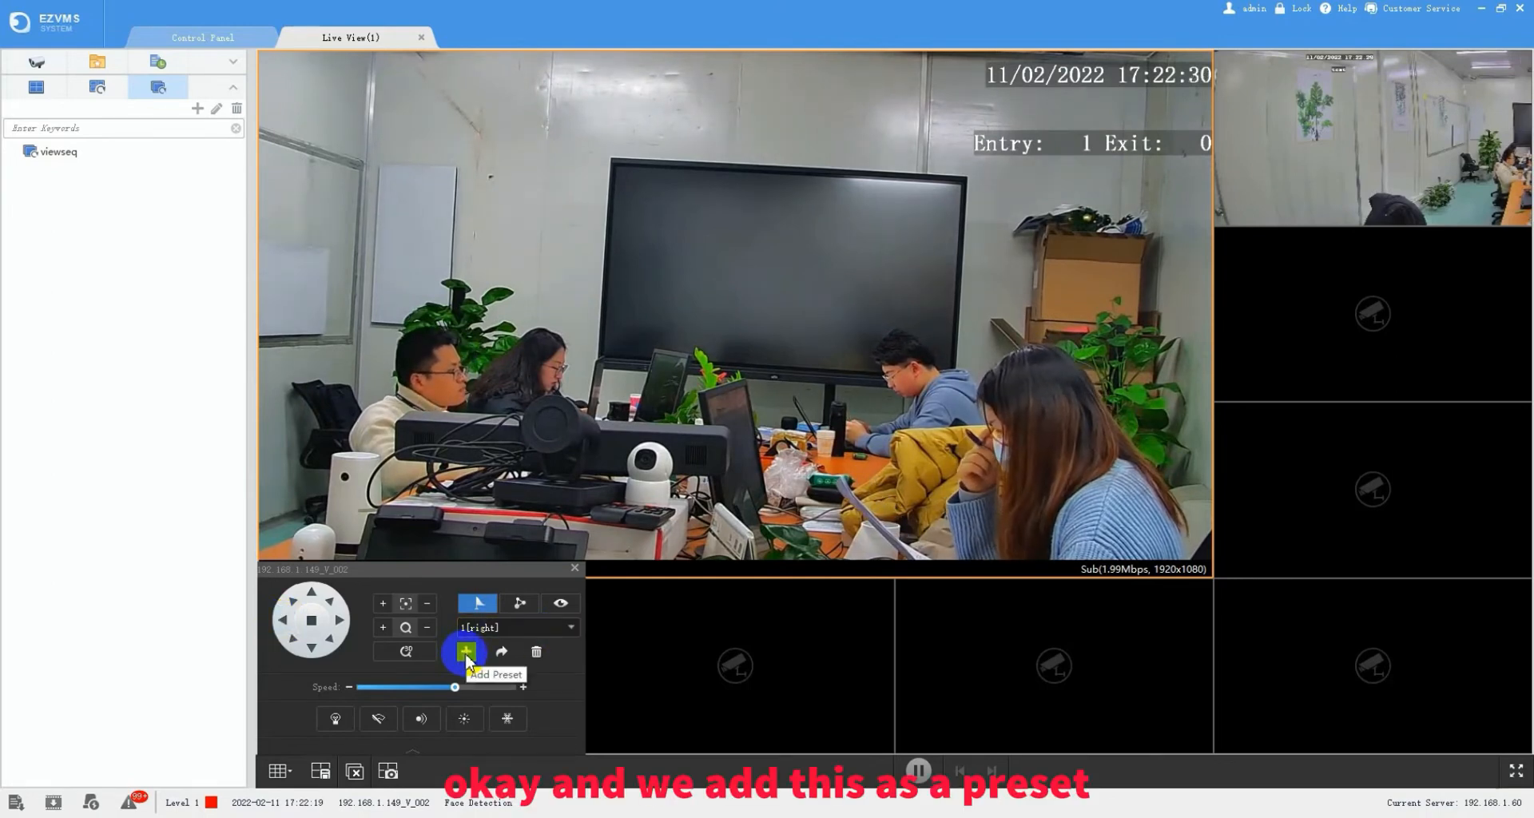
click(730, 349)
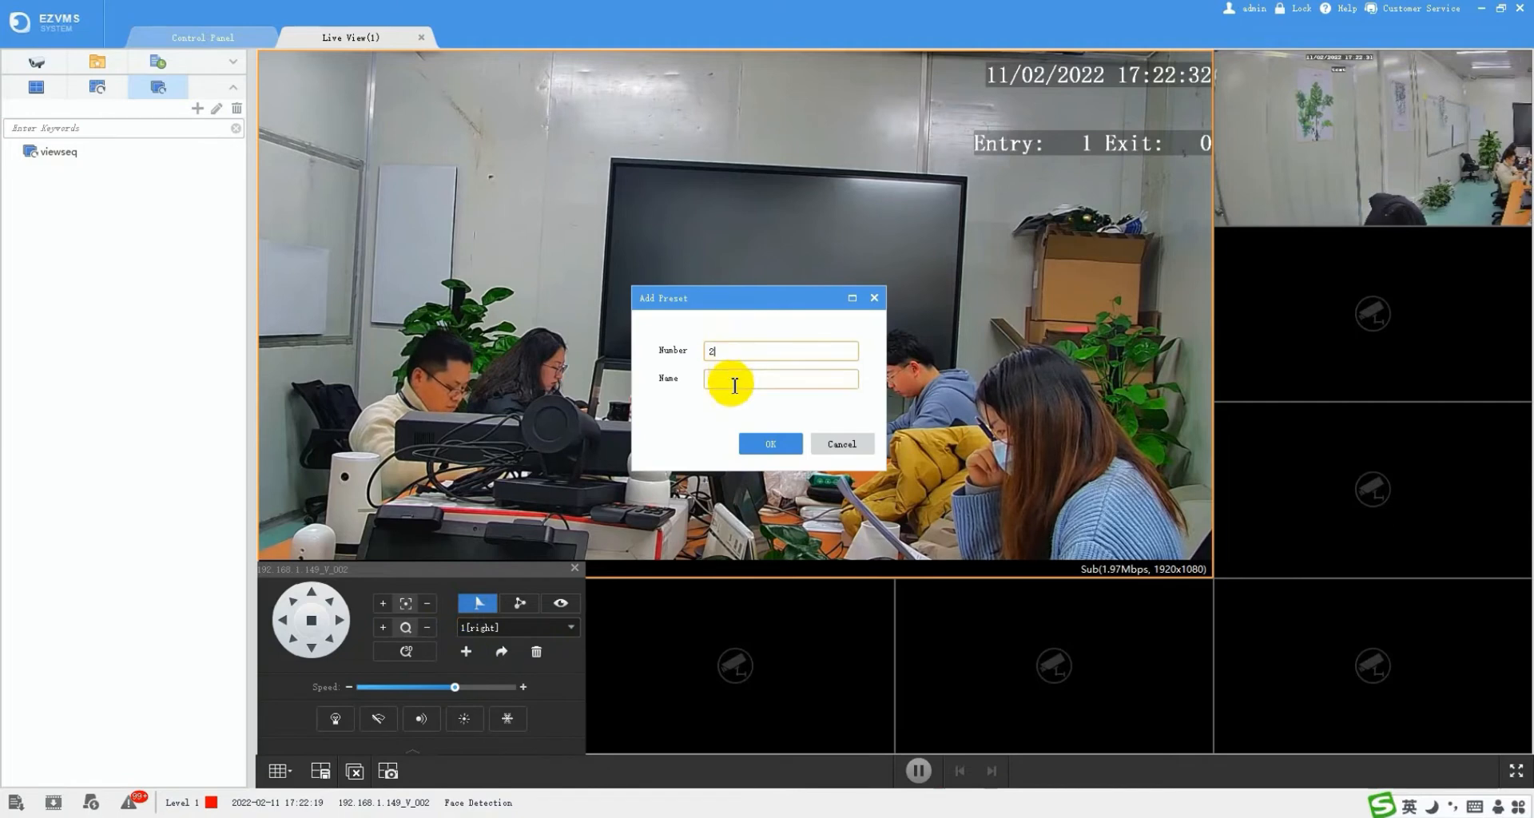
text(middle)
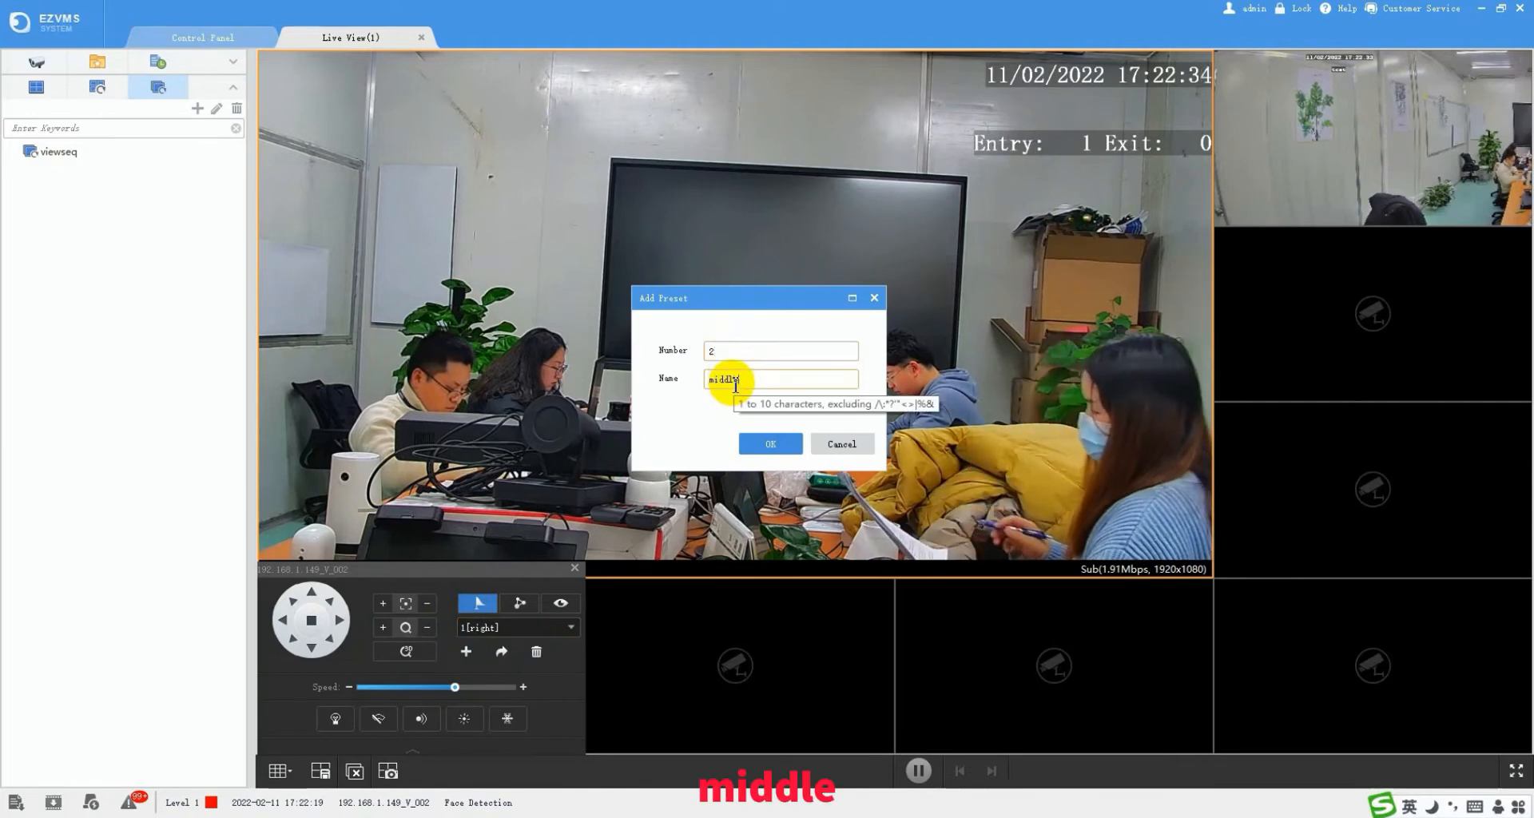
click(772, 446)
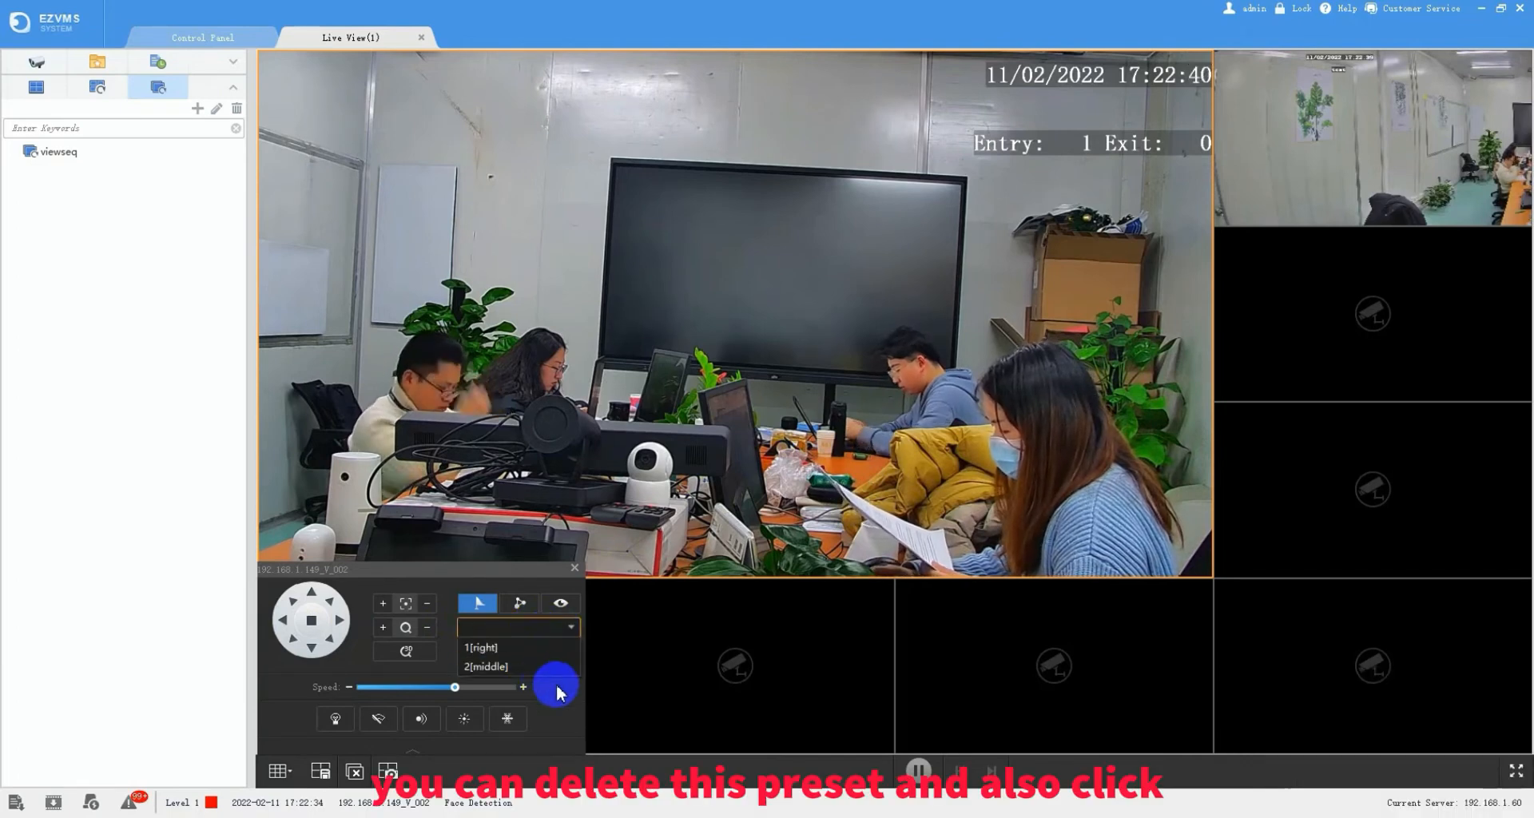
- Send the camera back to preset 1 'right'
click(536, 652)
click(508, 629)
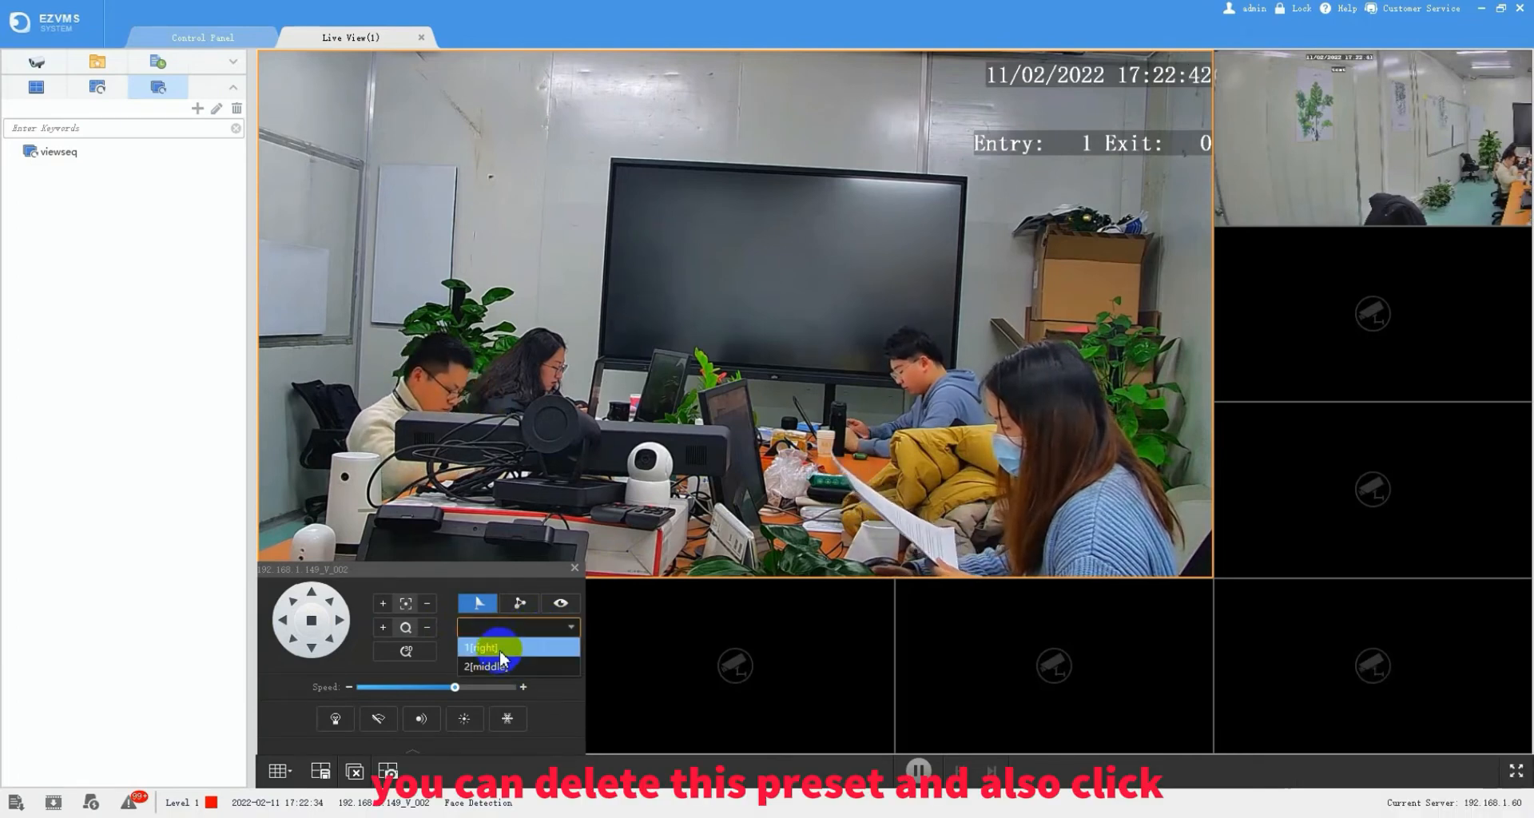
click(500, 645)
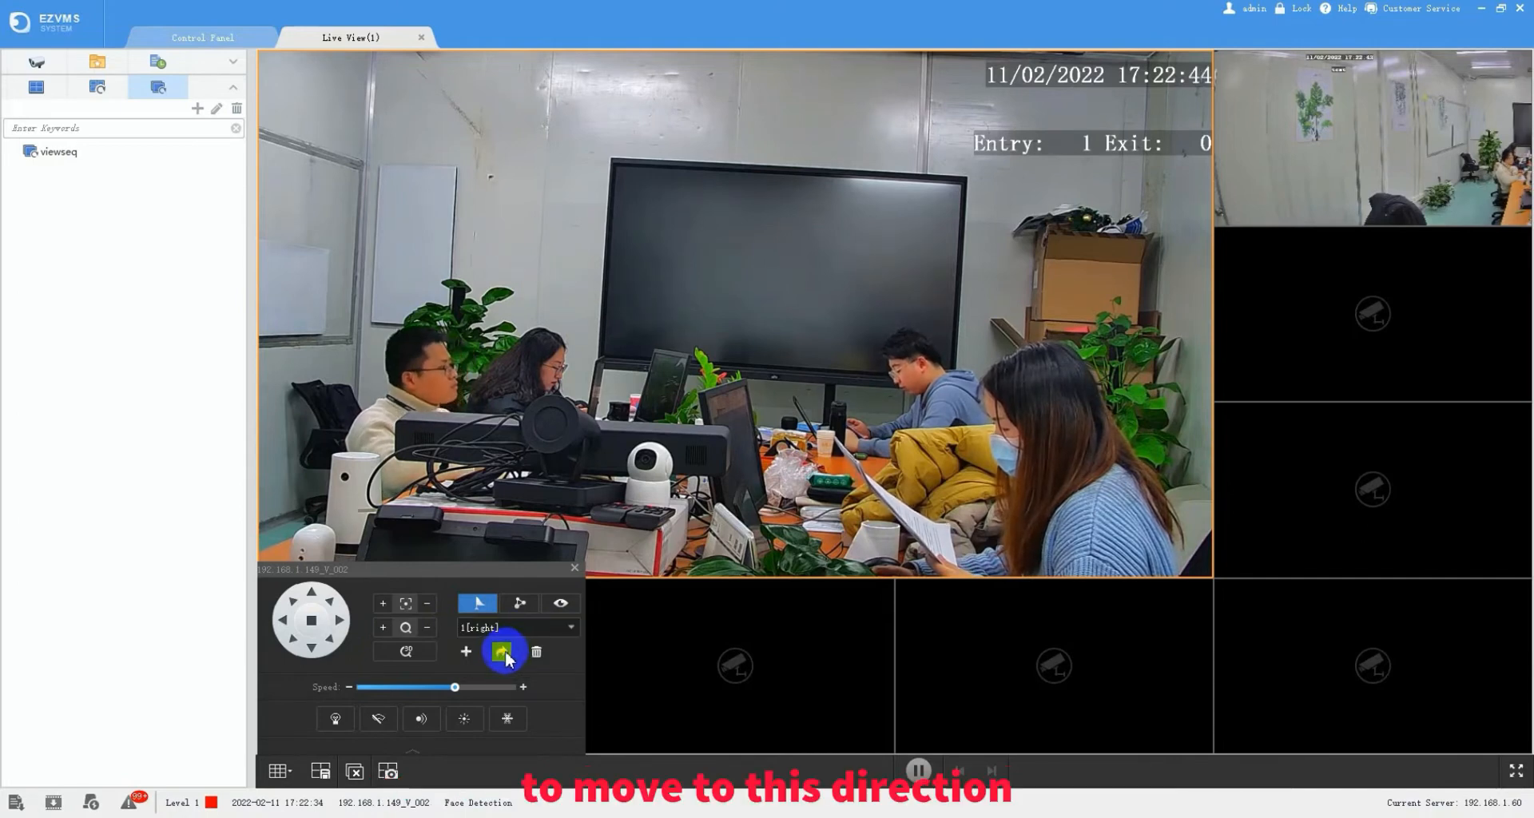
click(501, 652)
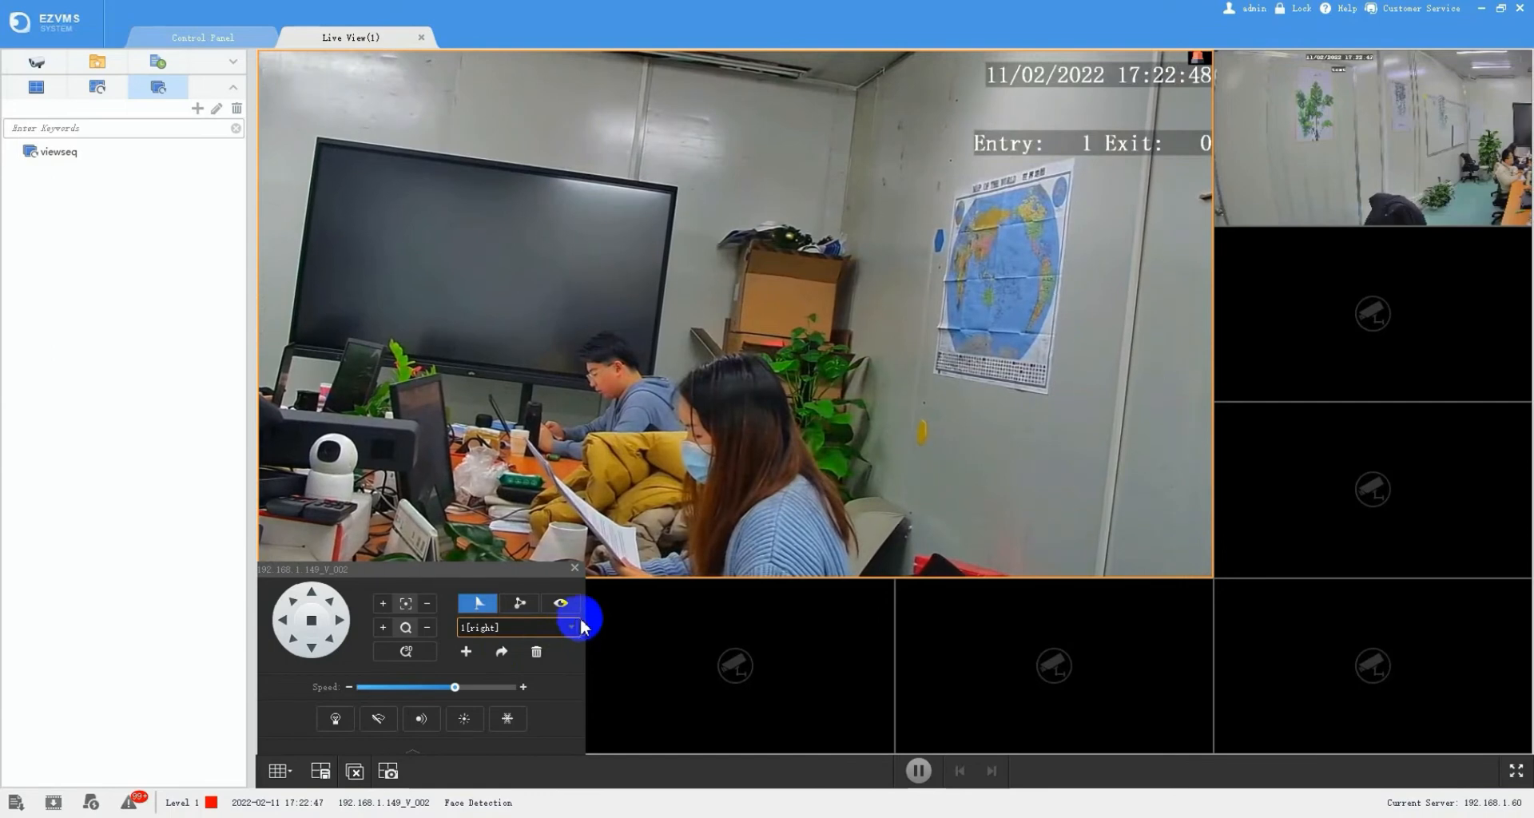
- Start a new patrol route numbered 1 called 'patrol1'
click(520, 604)
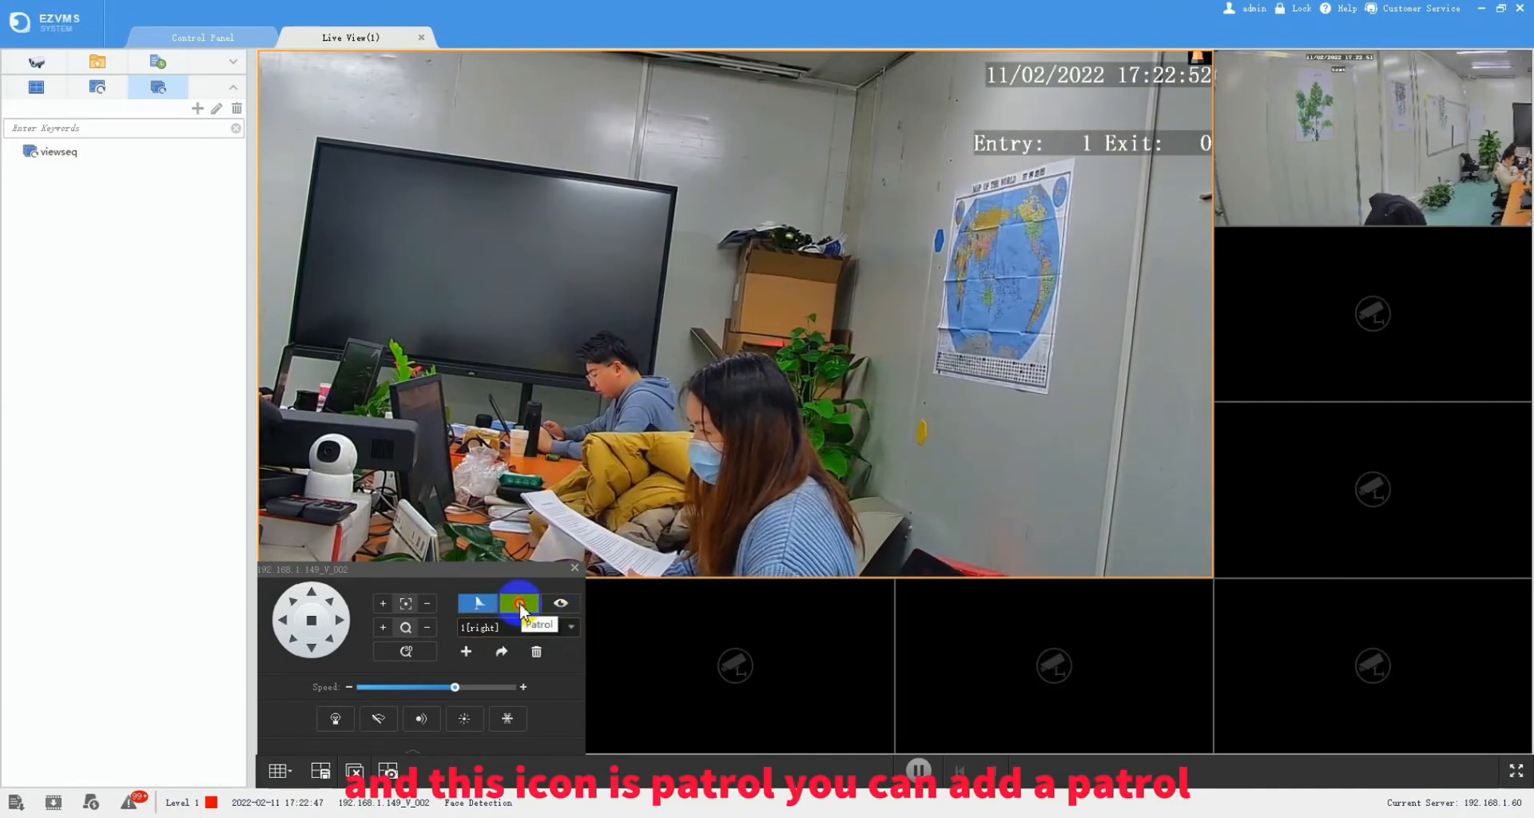
click(535, 652)
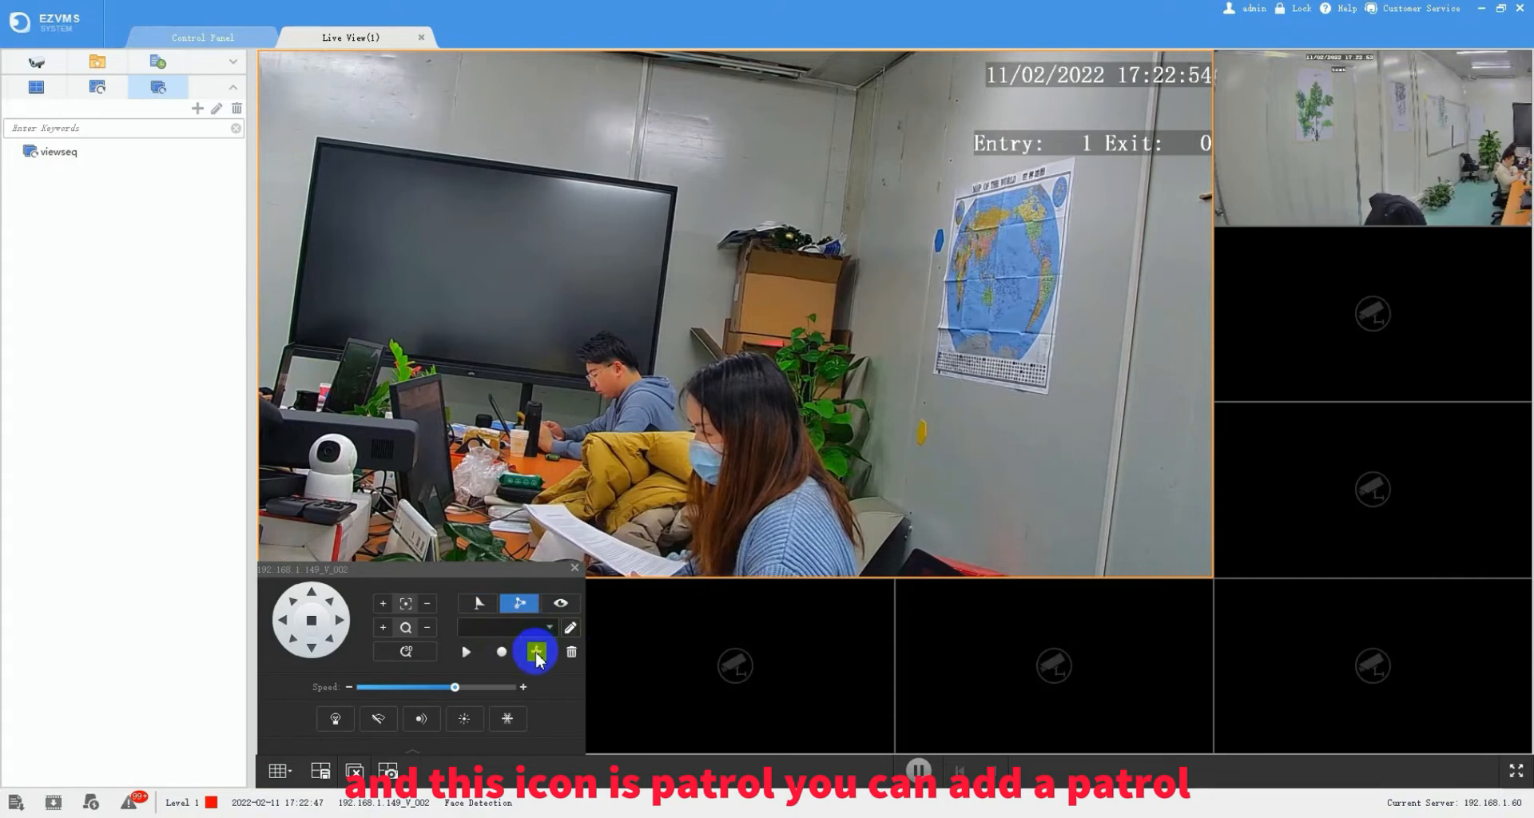
text(1)
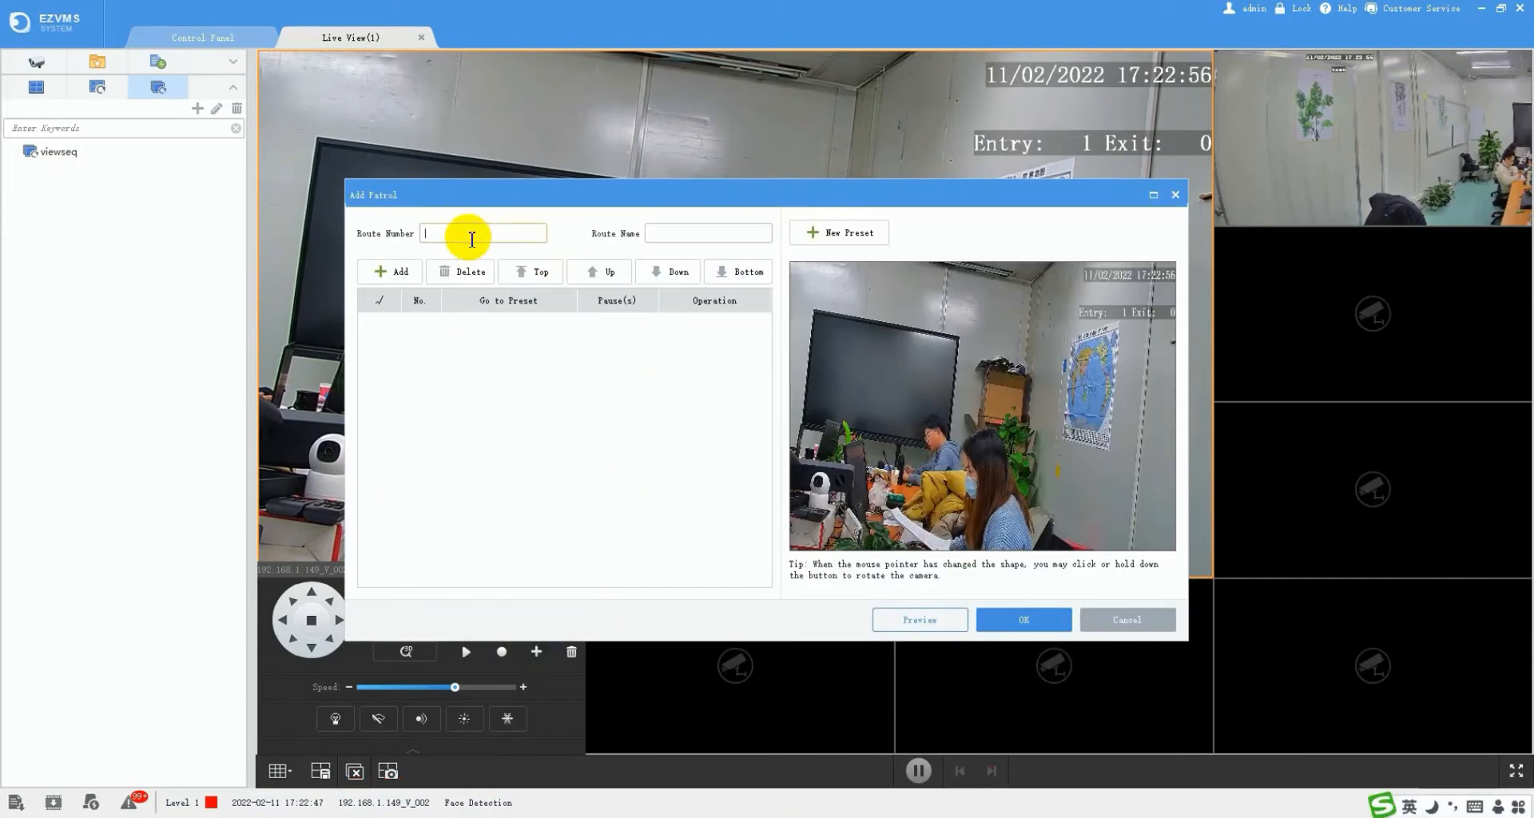
click(676, 237)
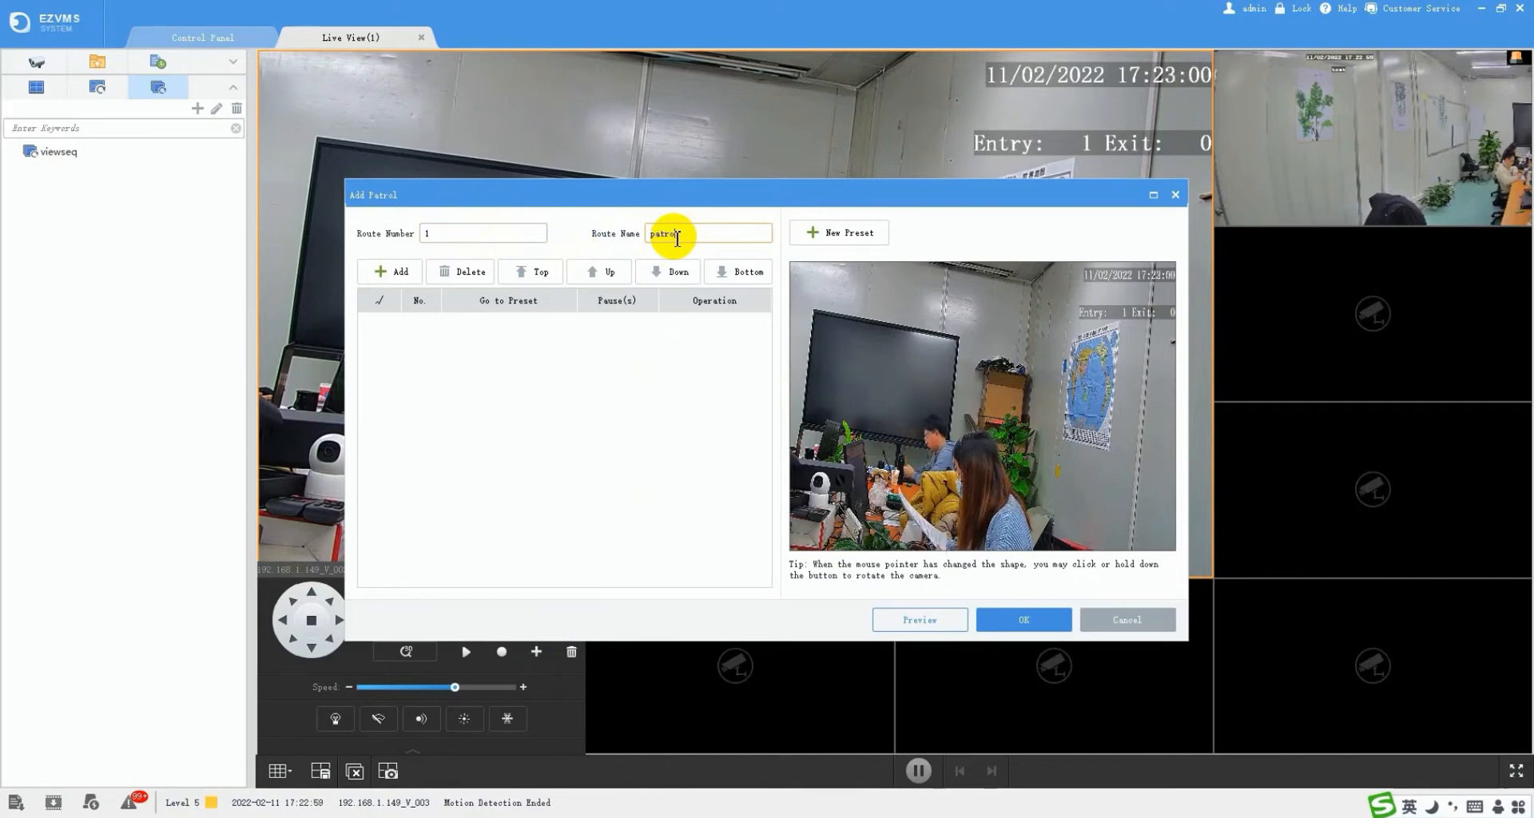
- Add stops preset 1 'right' and preset 2 'middle', each pausing 5 seconds, and save
click(385, 272)
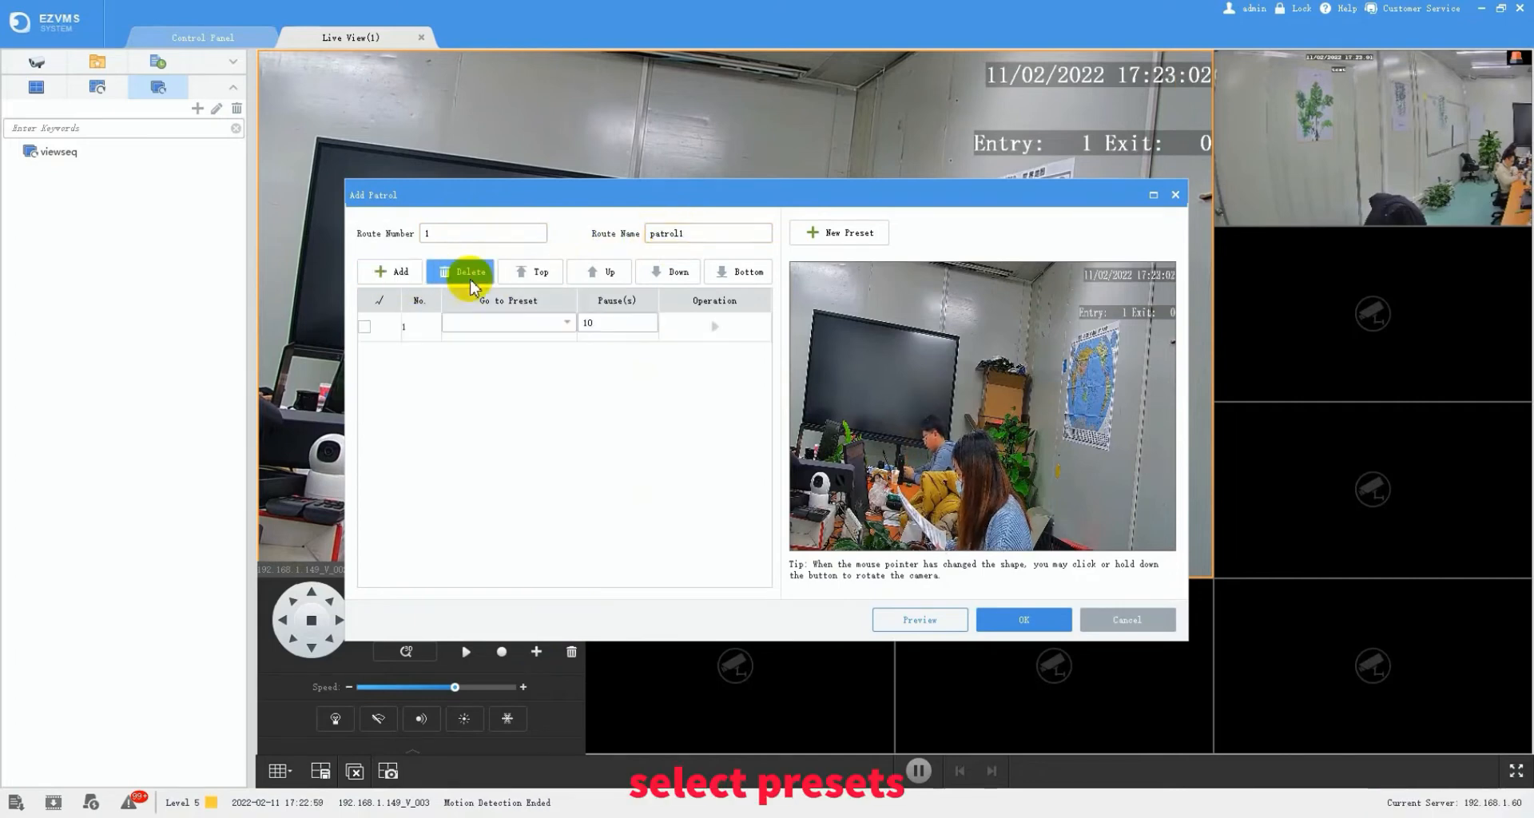
click(566, 327)
click(529, 338)
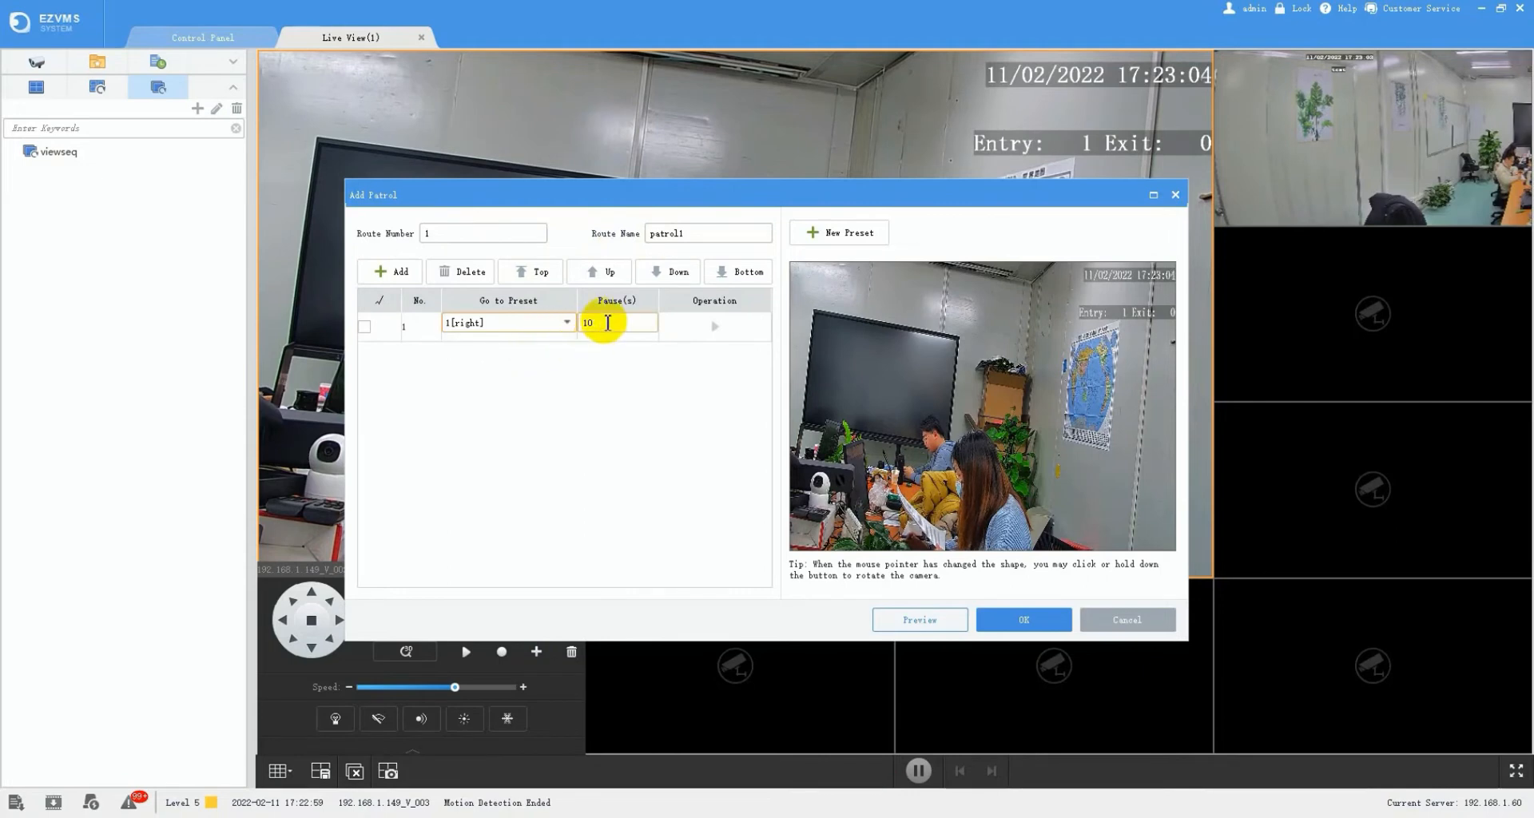
text(5)
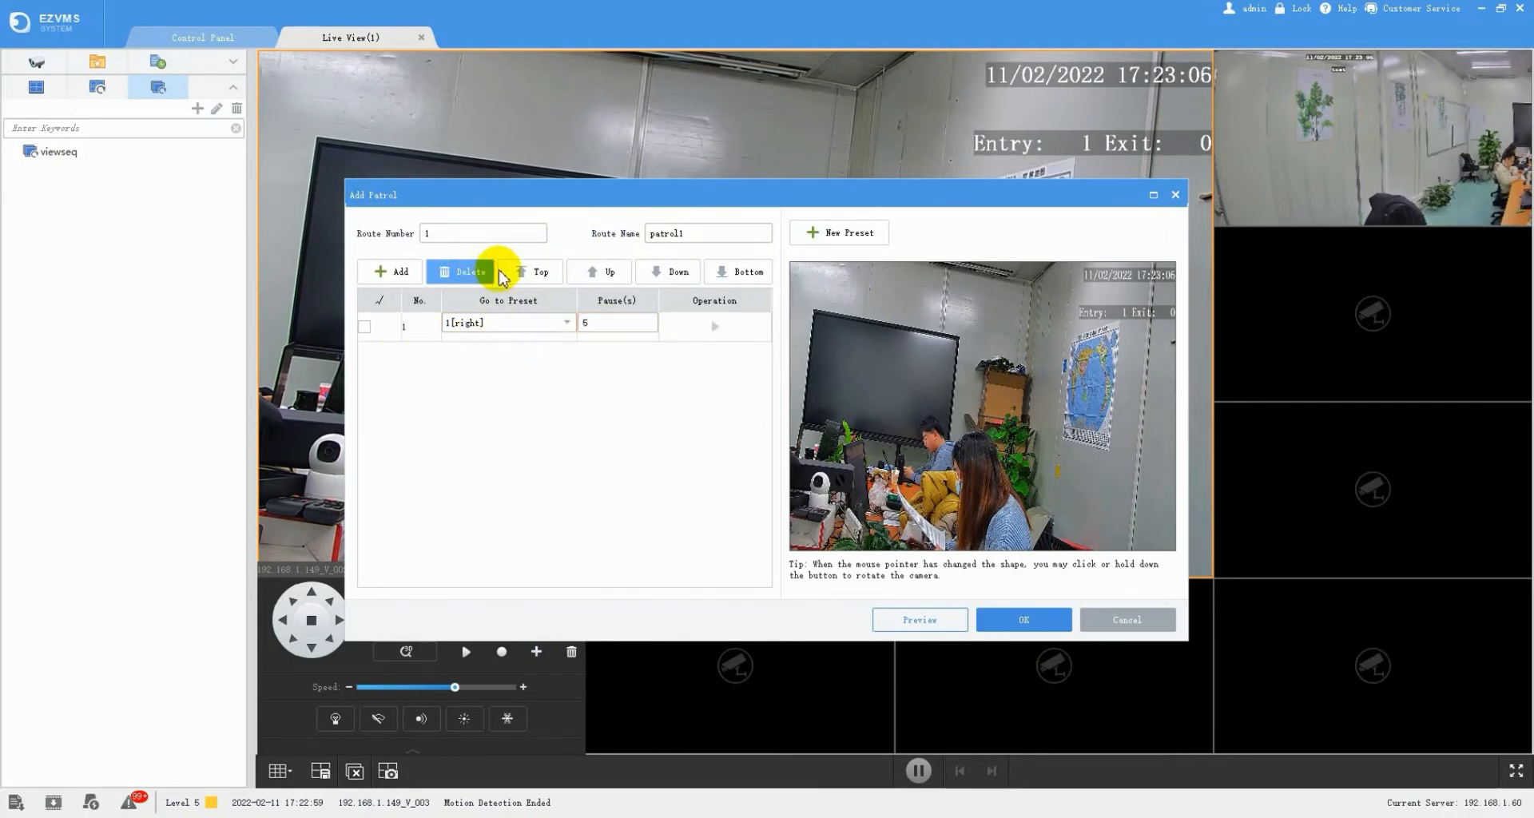
click(382, 270)
click(512, 352)
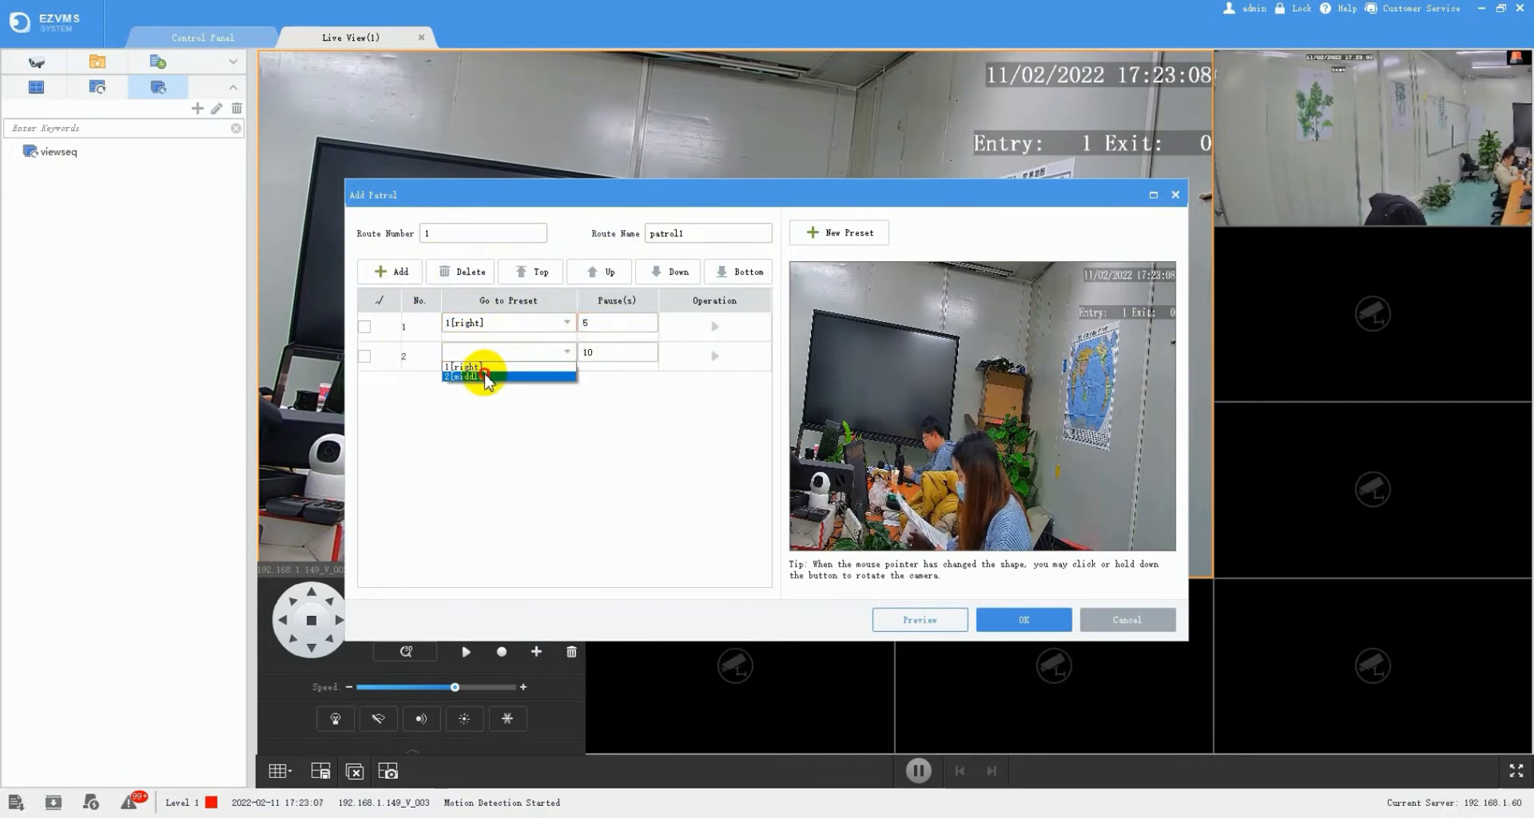
click(489, 380)
text(5)
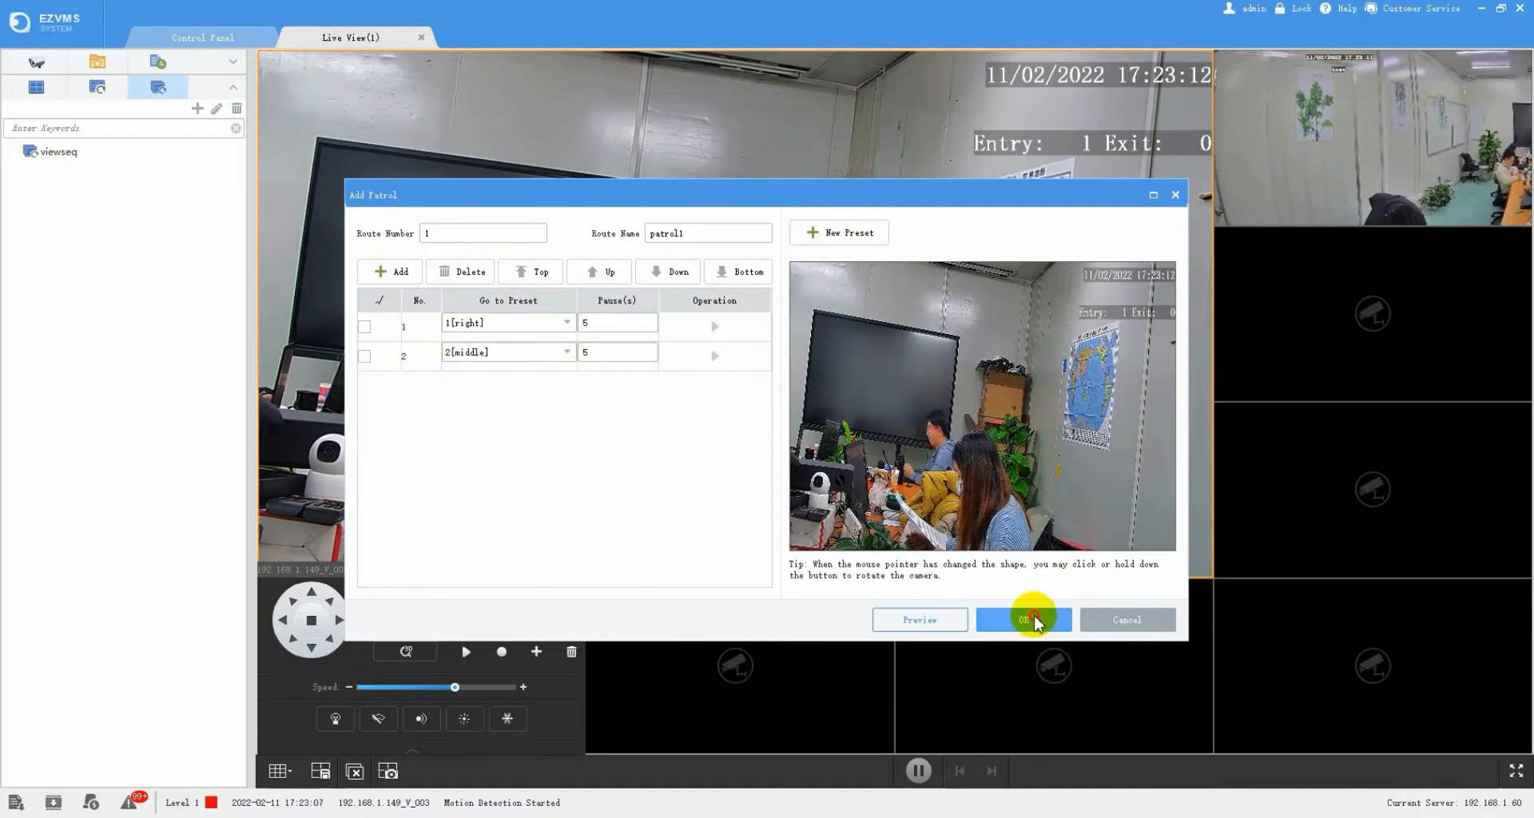
click(1031, 620)
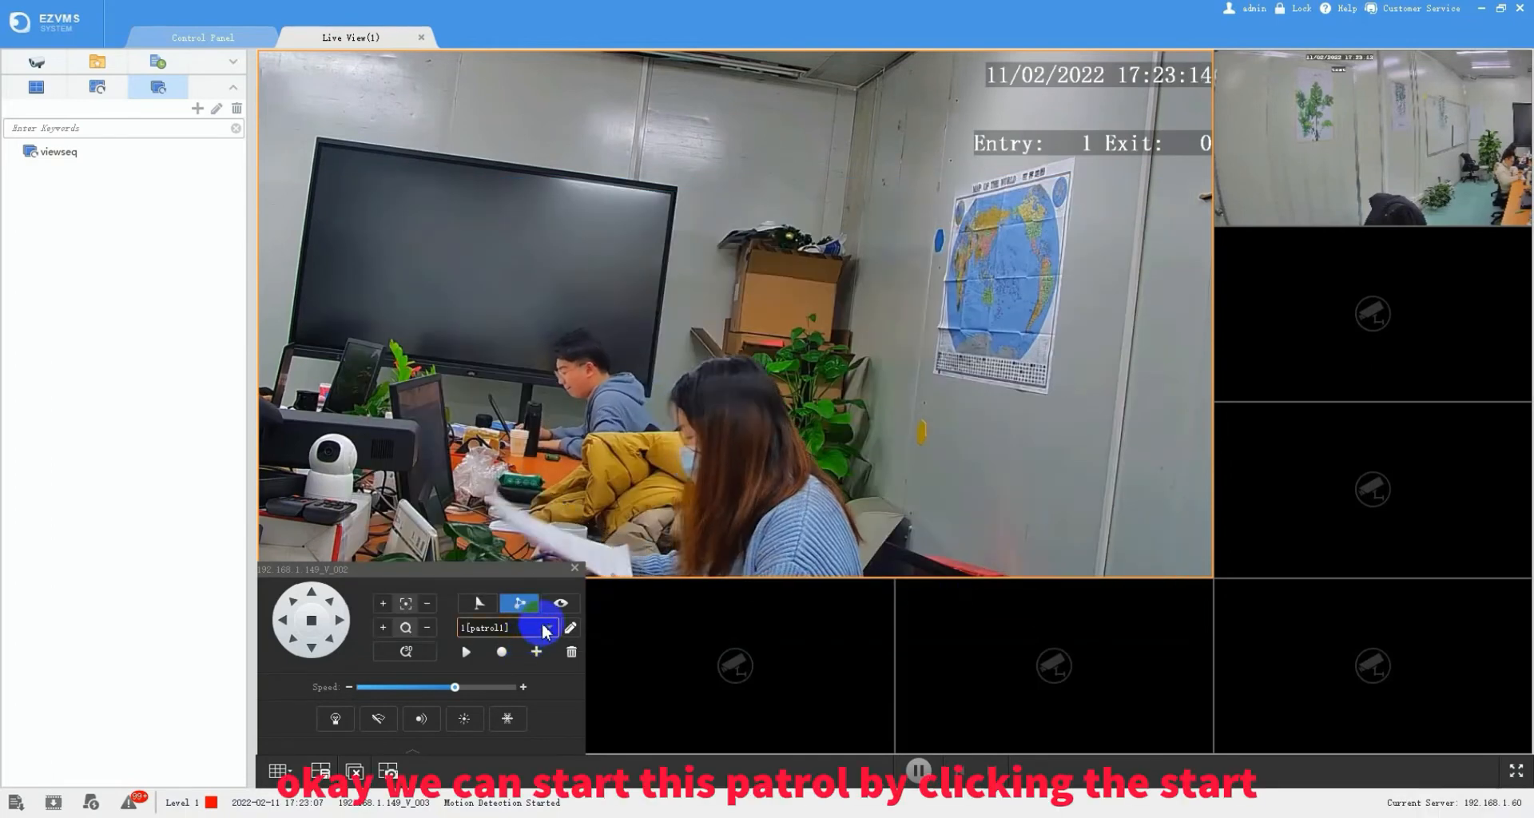
- Start patrol1 so the camera swings between right and middle, then stop it
click(466, 653)
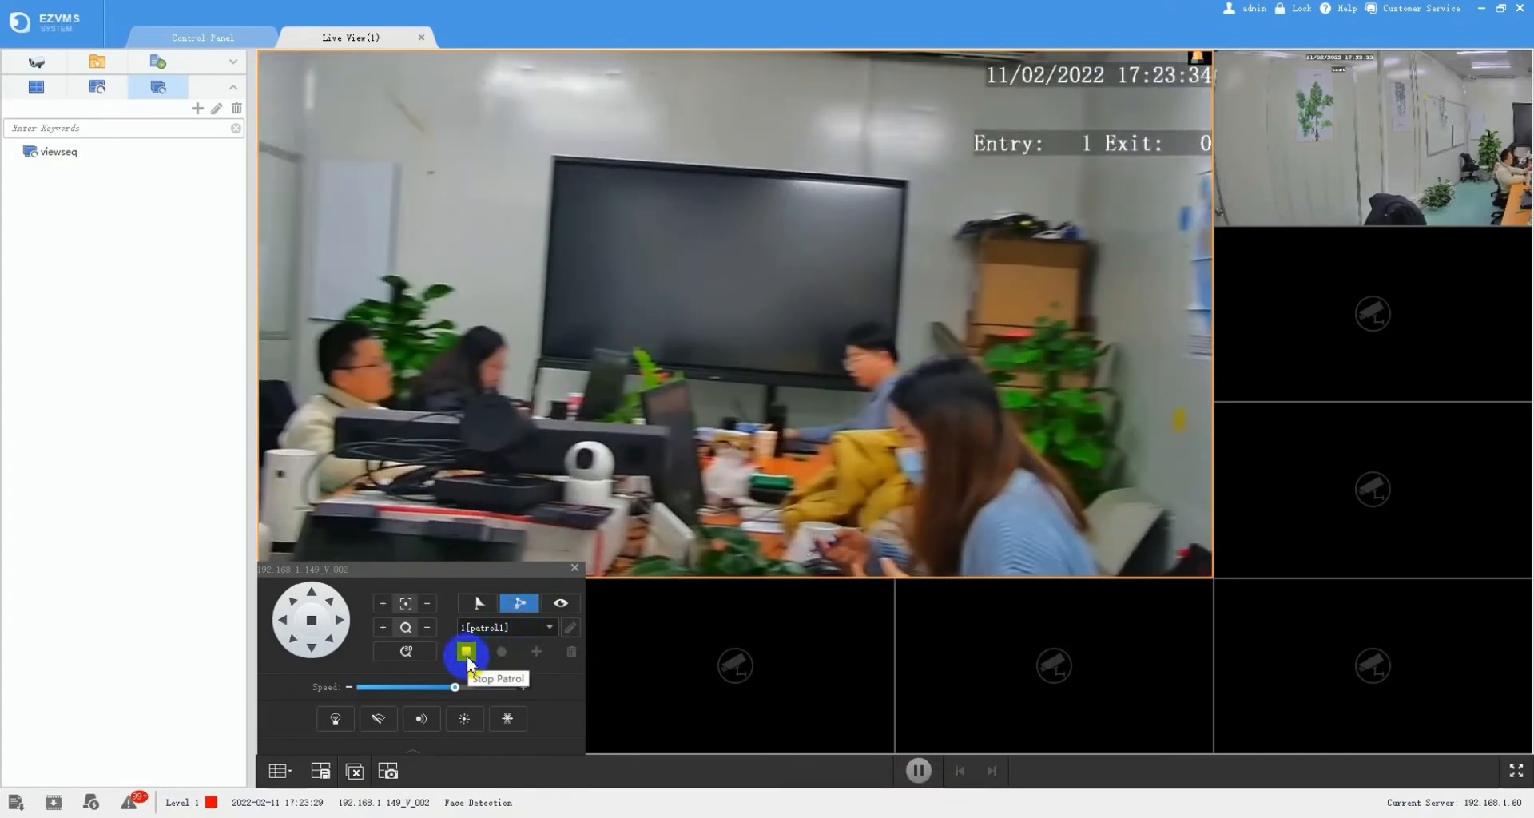
click(466, 653)
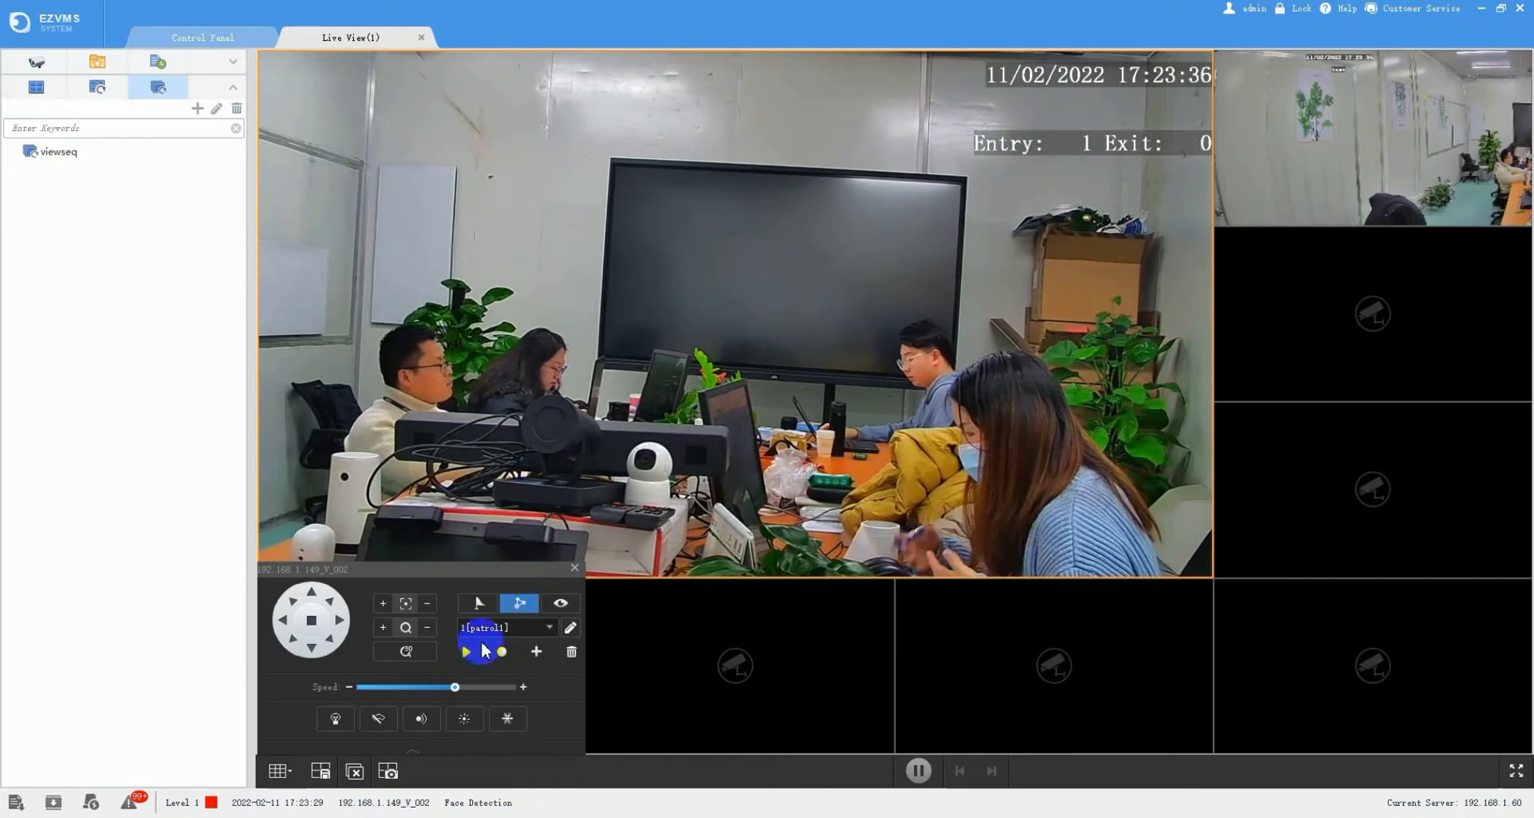
- Trigger the camera's light, wiper, infrared, heater and snow removal, then turn snow removal off
click(412, 751)
click(416, 698)
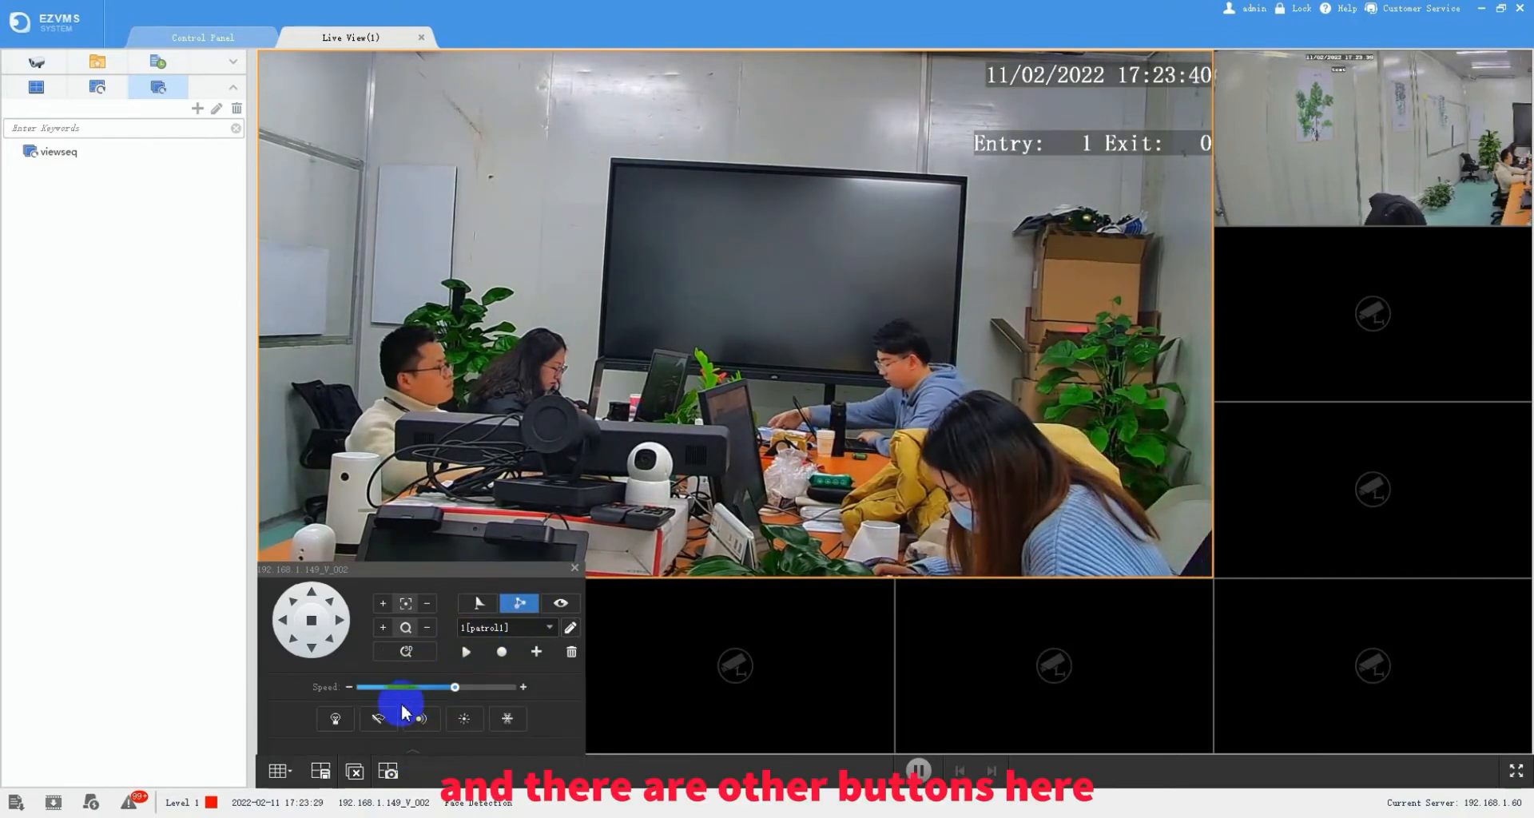
click(336, 718)
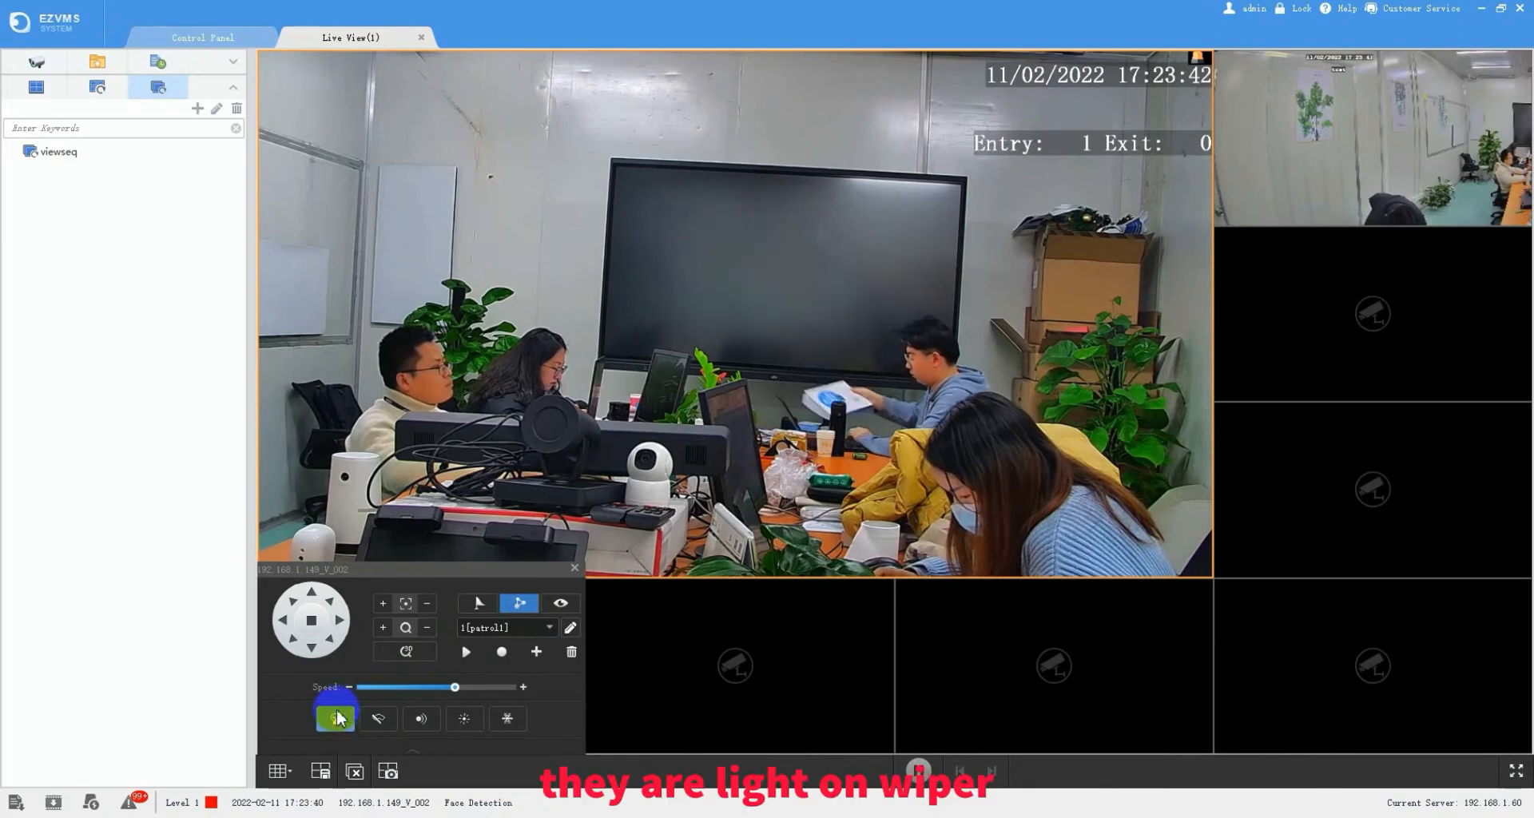
click(380, 723)
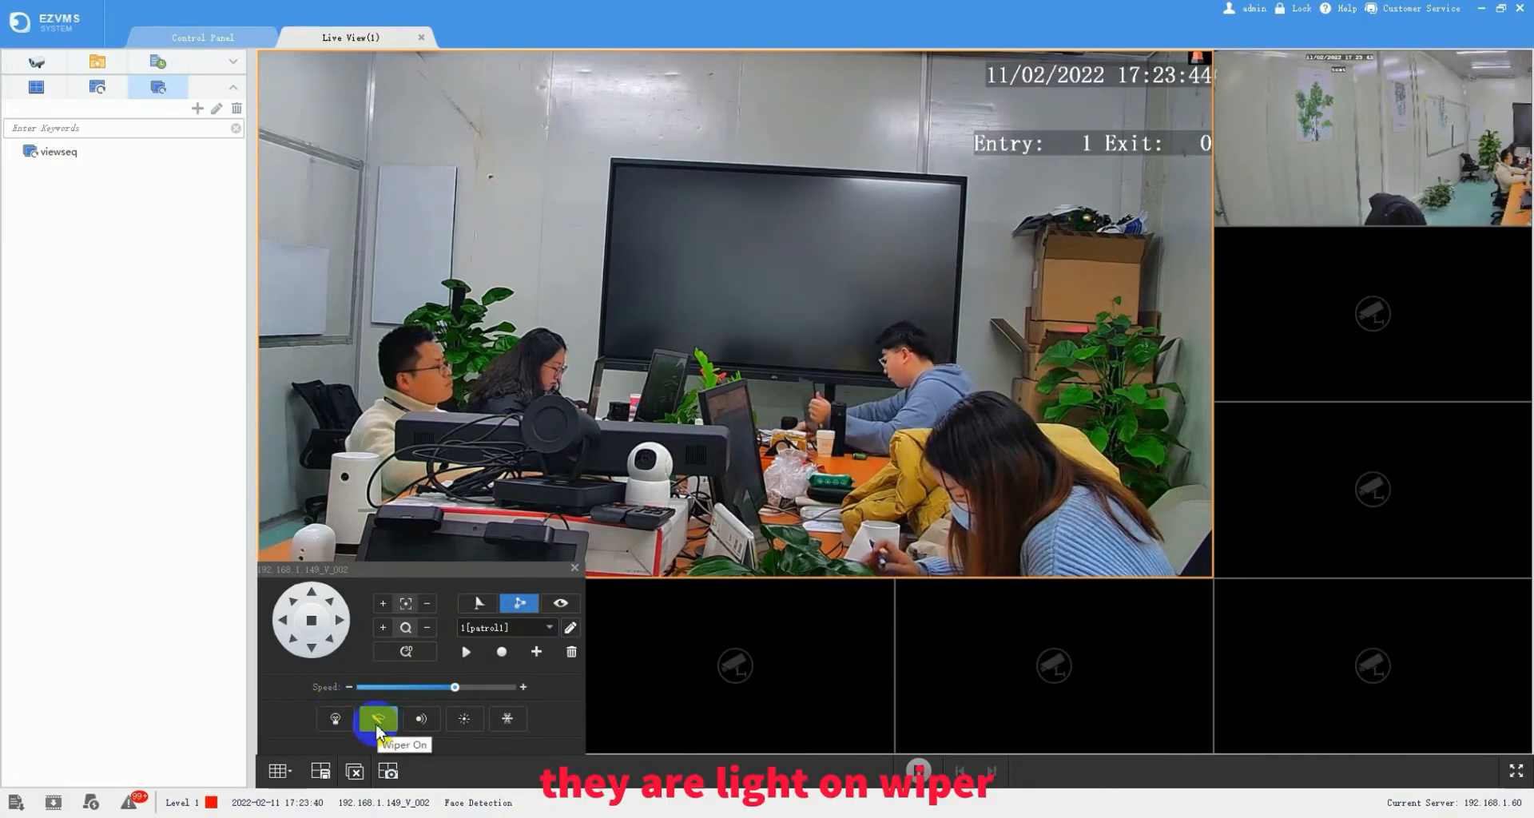
click(421, 719)
click(466, 720)
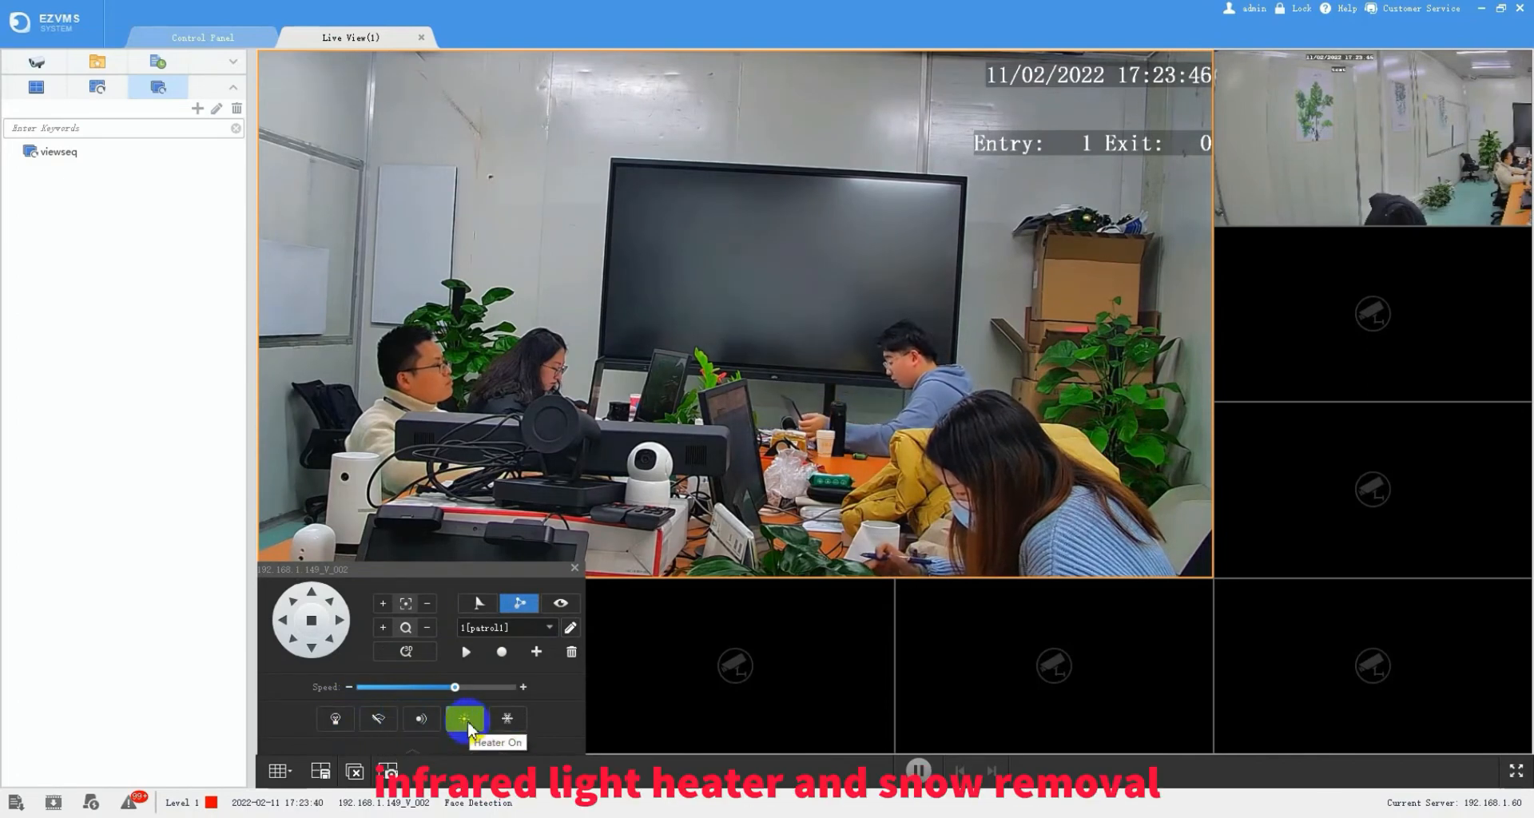
click(506, 723)
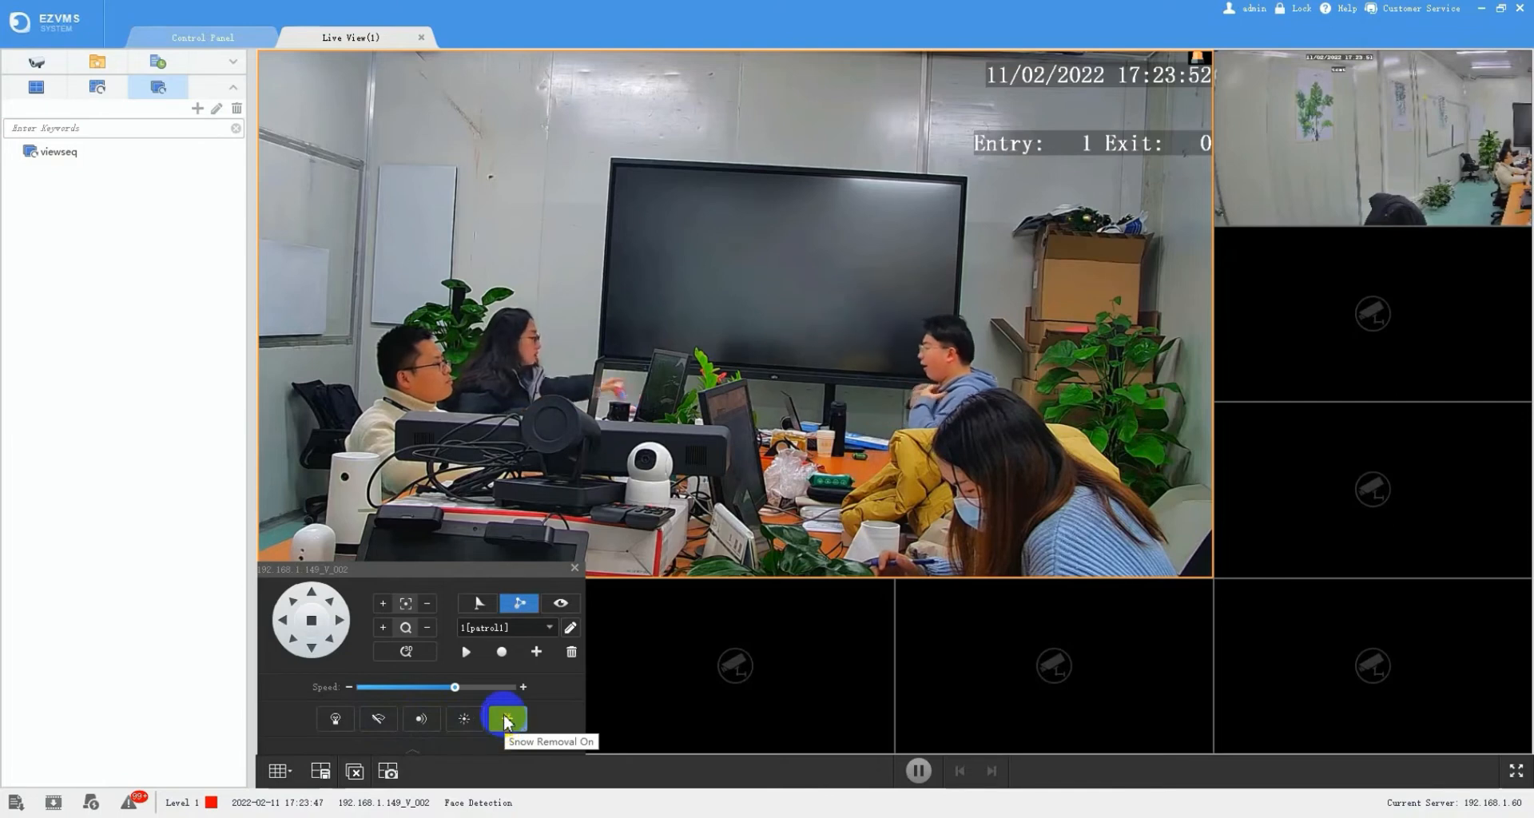
click(506, 719)
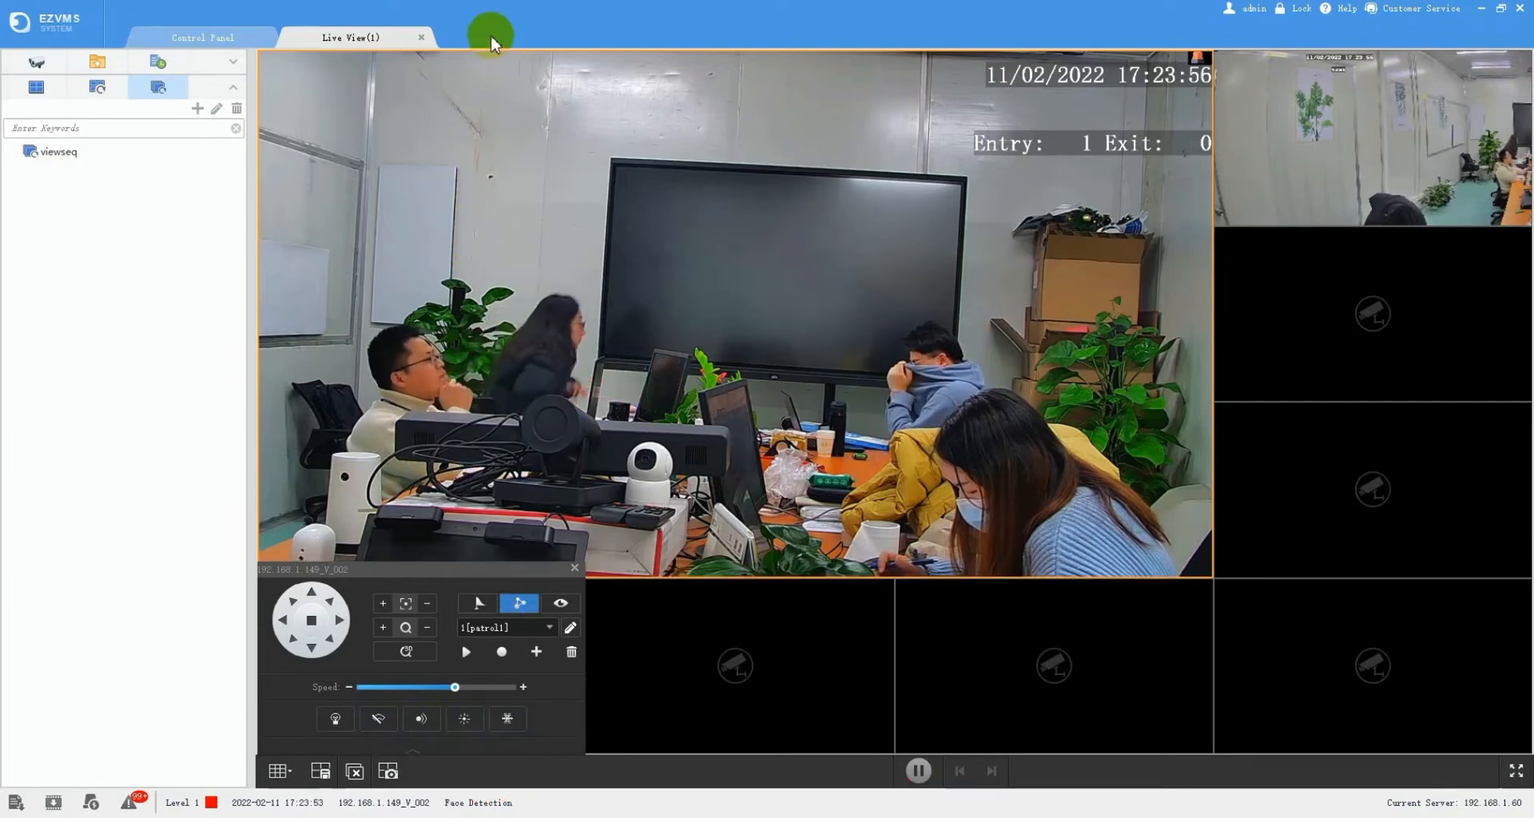
- Close the Live View(1) tab and go to the Playback page from the Control Panel
click(419, 37)
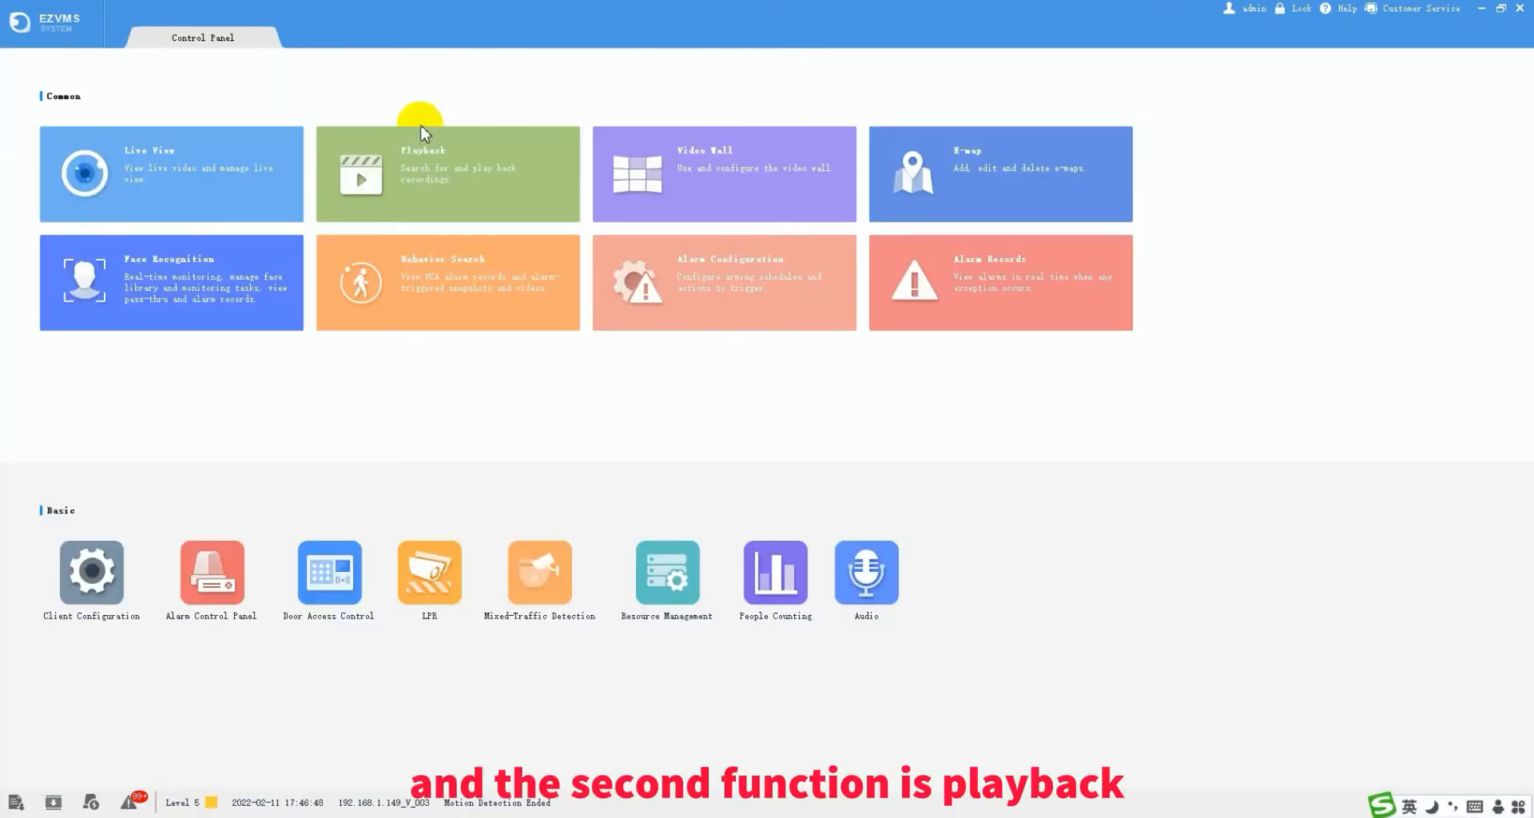
click(423, 176)
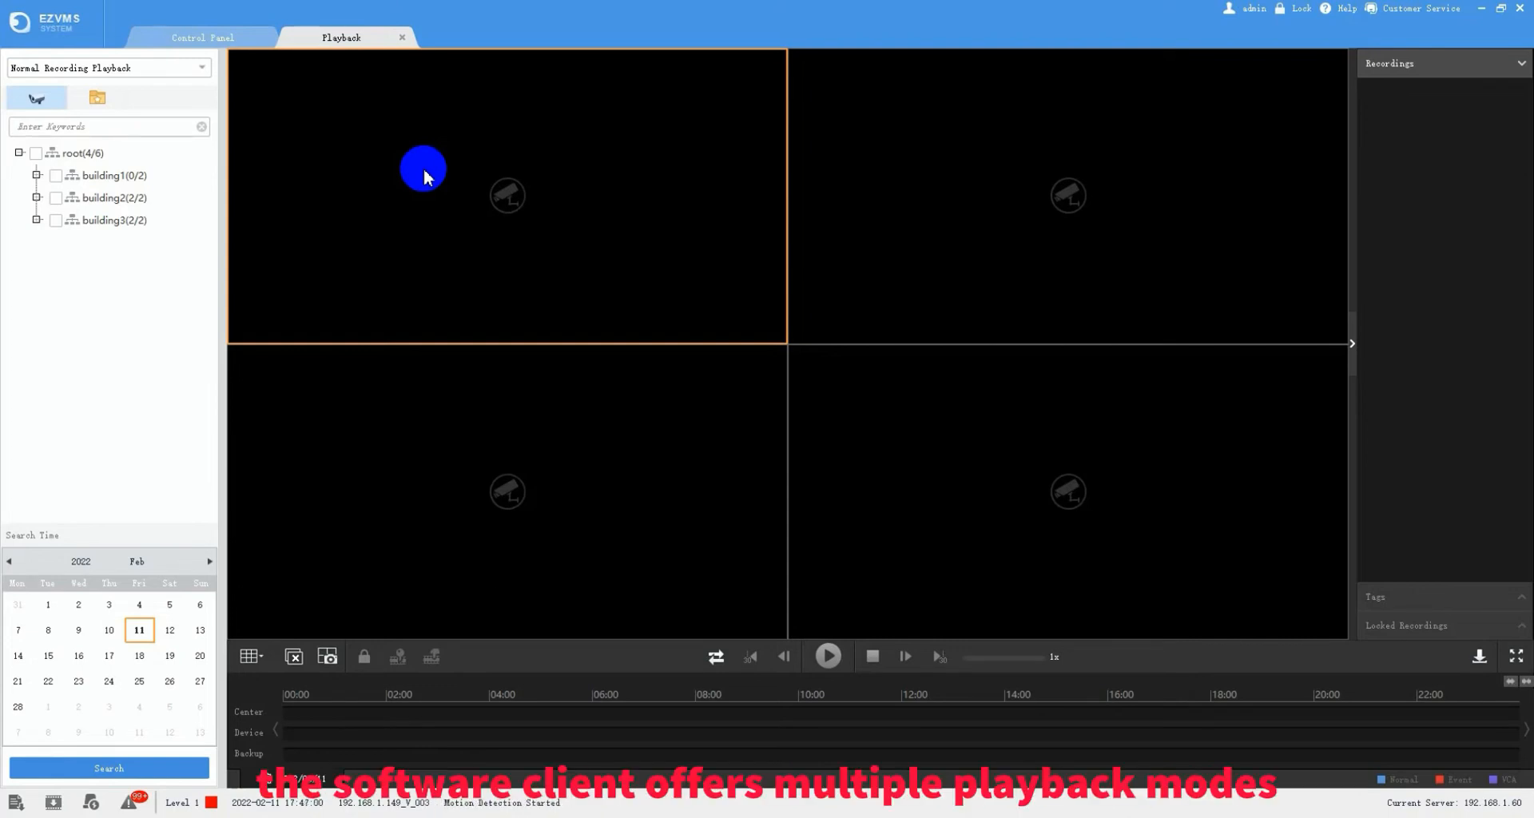
- In Normal Recording Playback, tick floor2's cameras .147_V_1 and .148_V_1 and search 2022/02/11
click(202, 69)
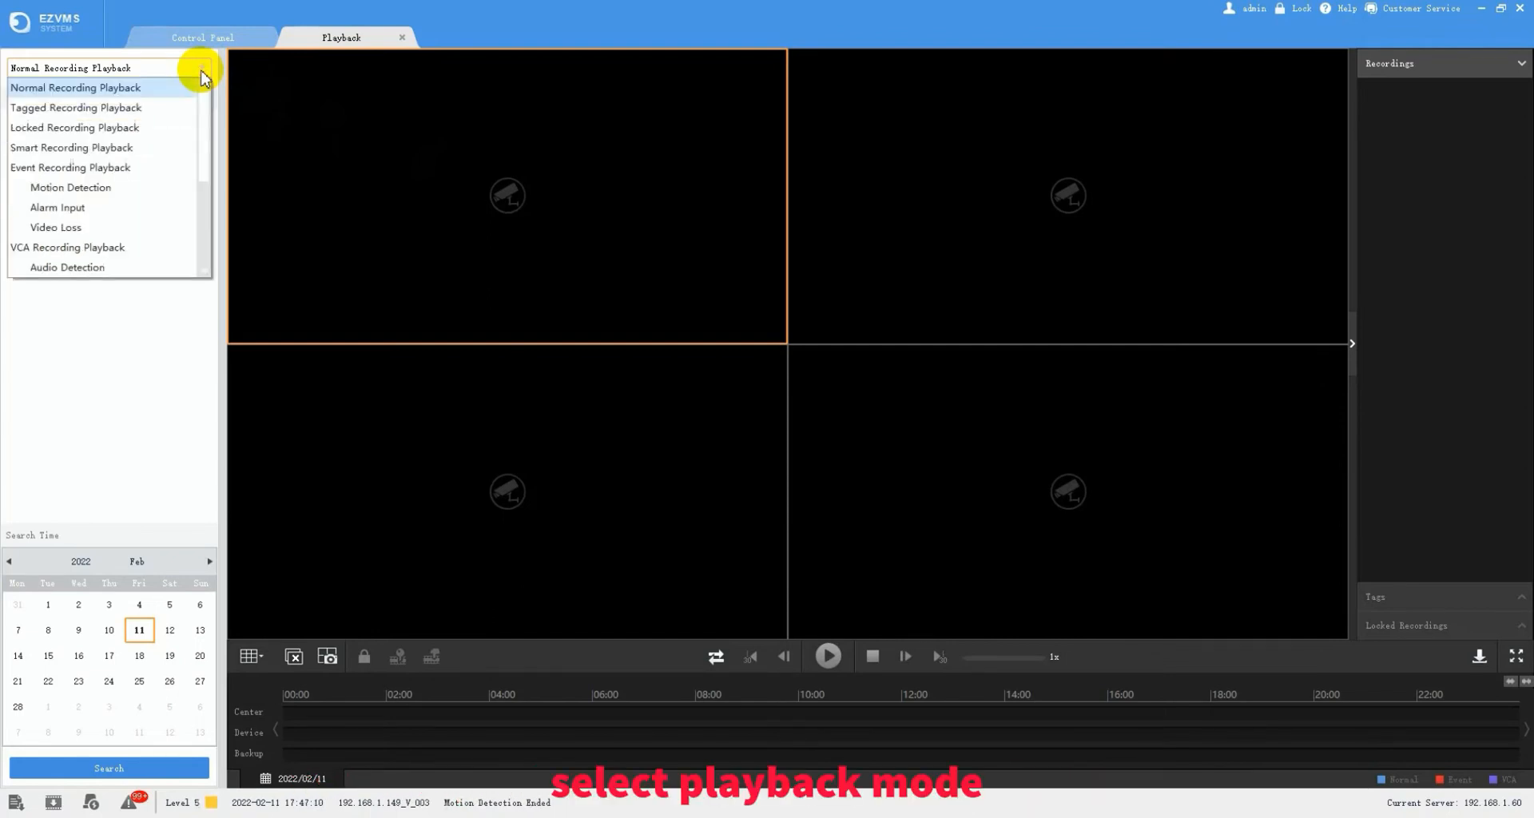
click(147, 90)
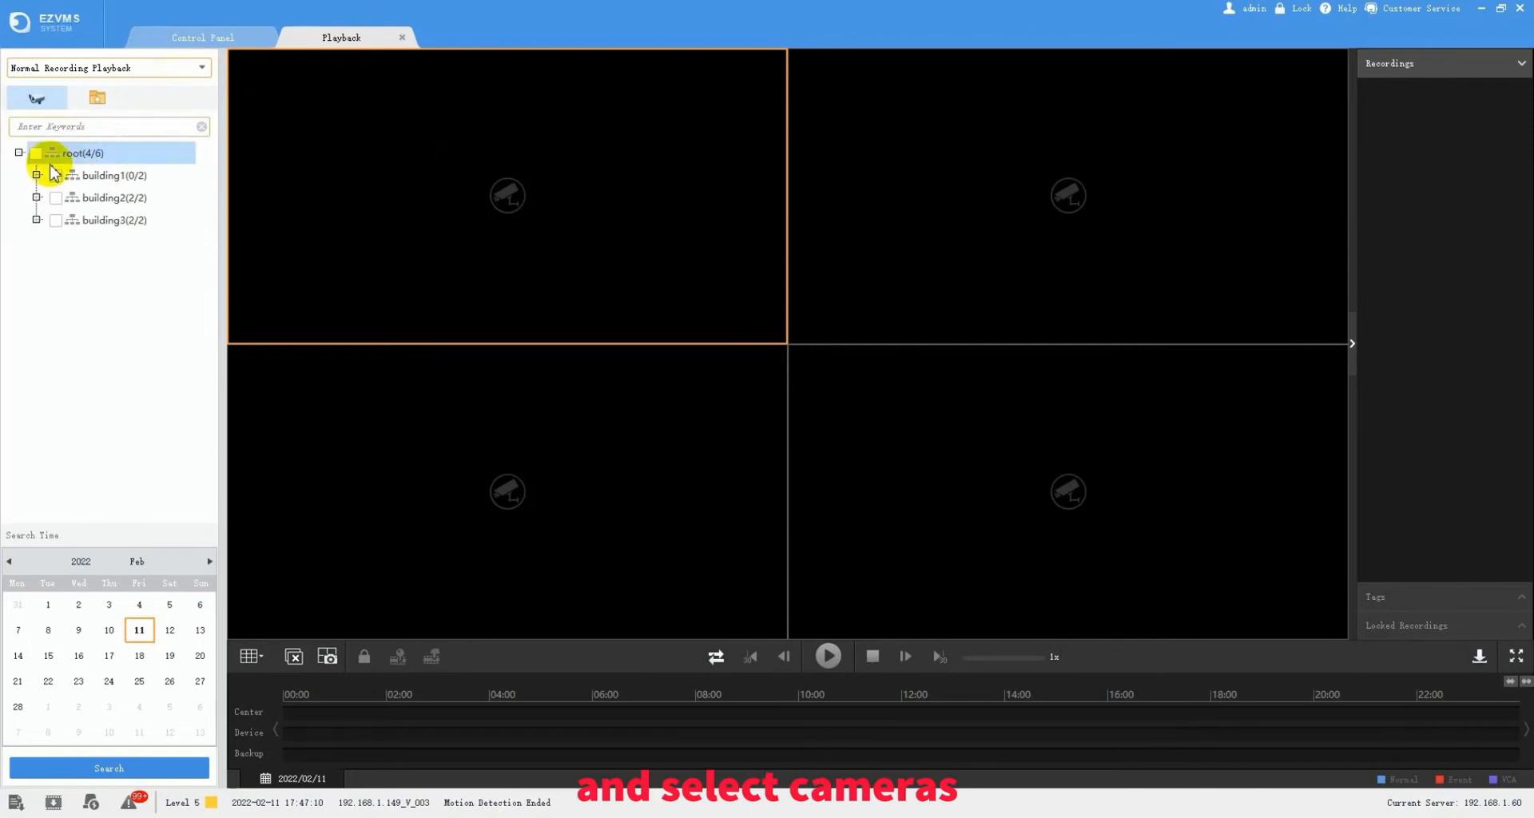
click(36, 197)
click(56, 220)
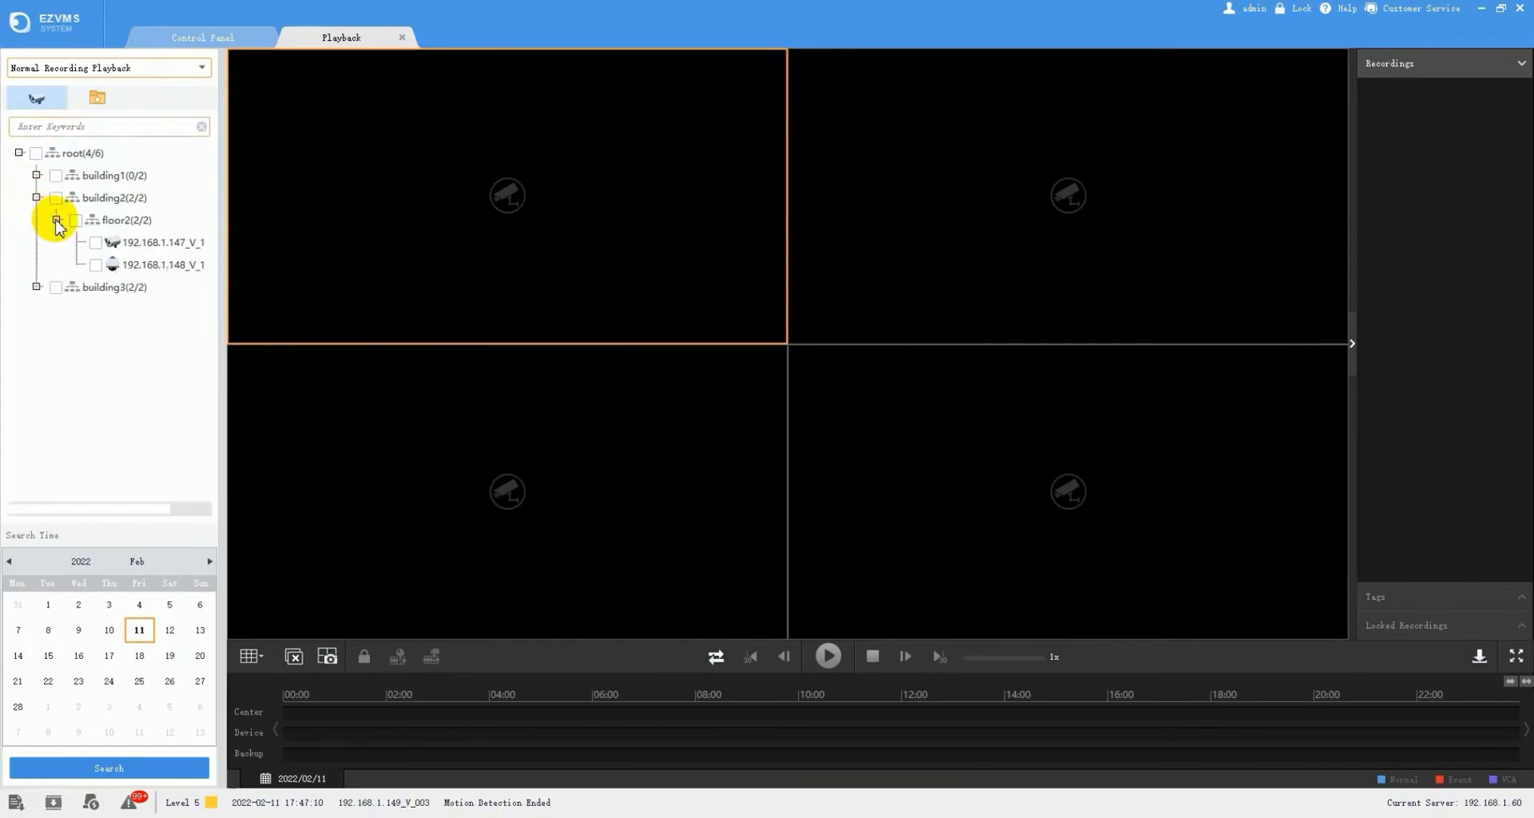
click(75, 221)
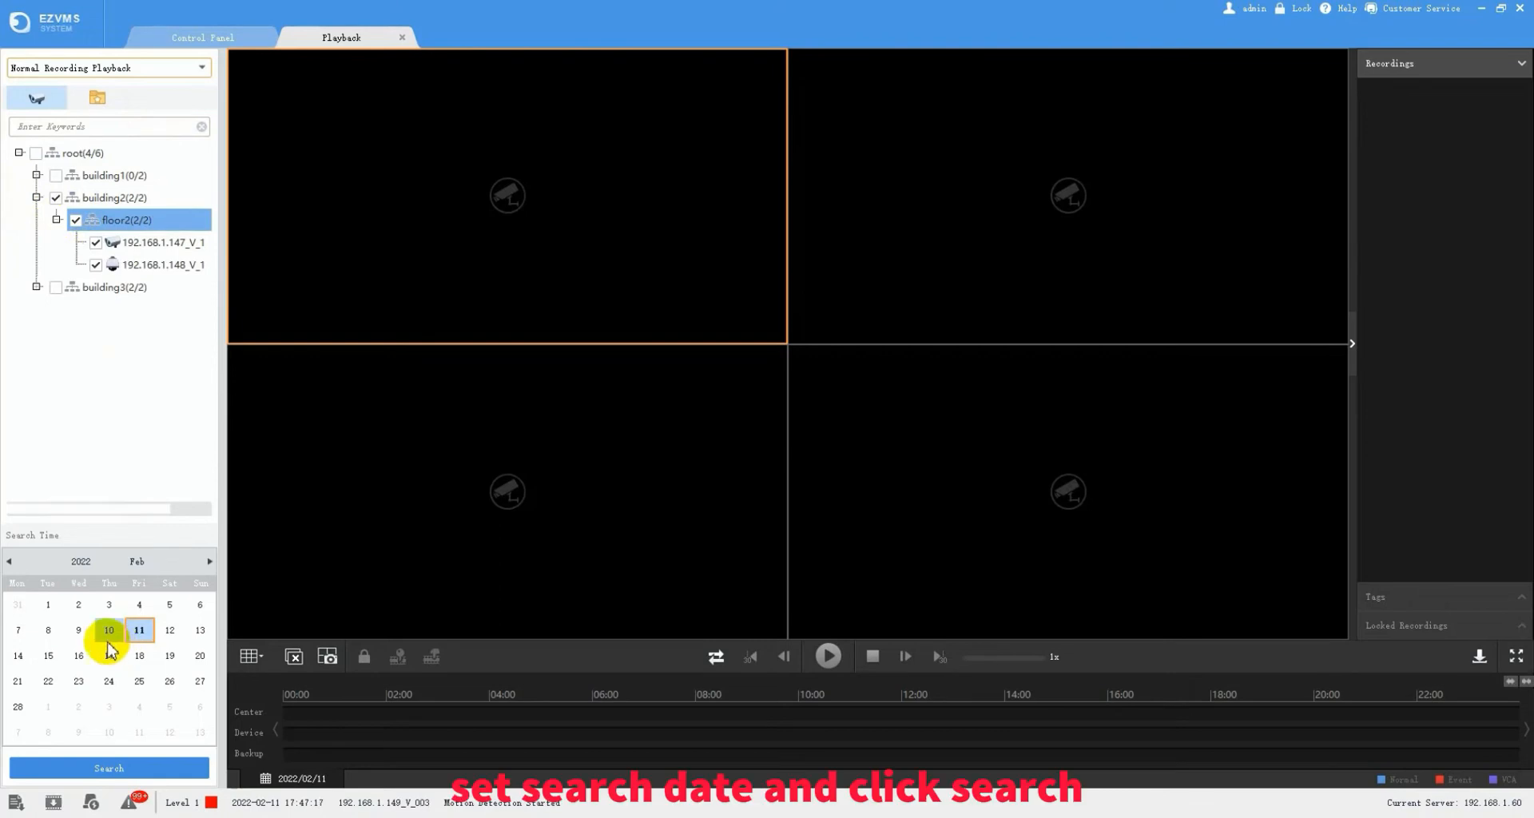
click(112, 769)
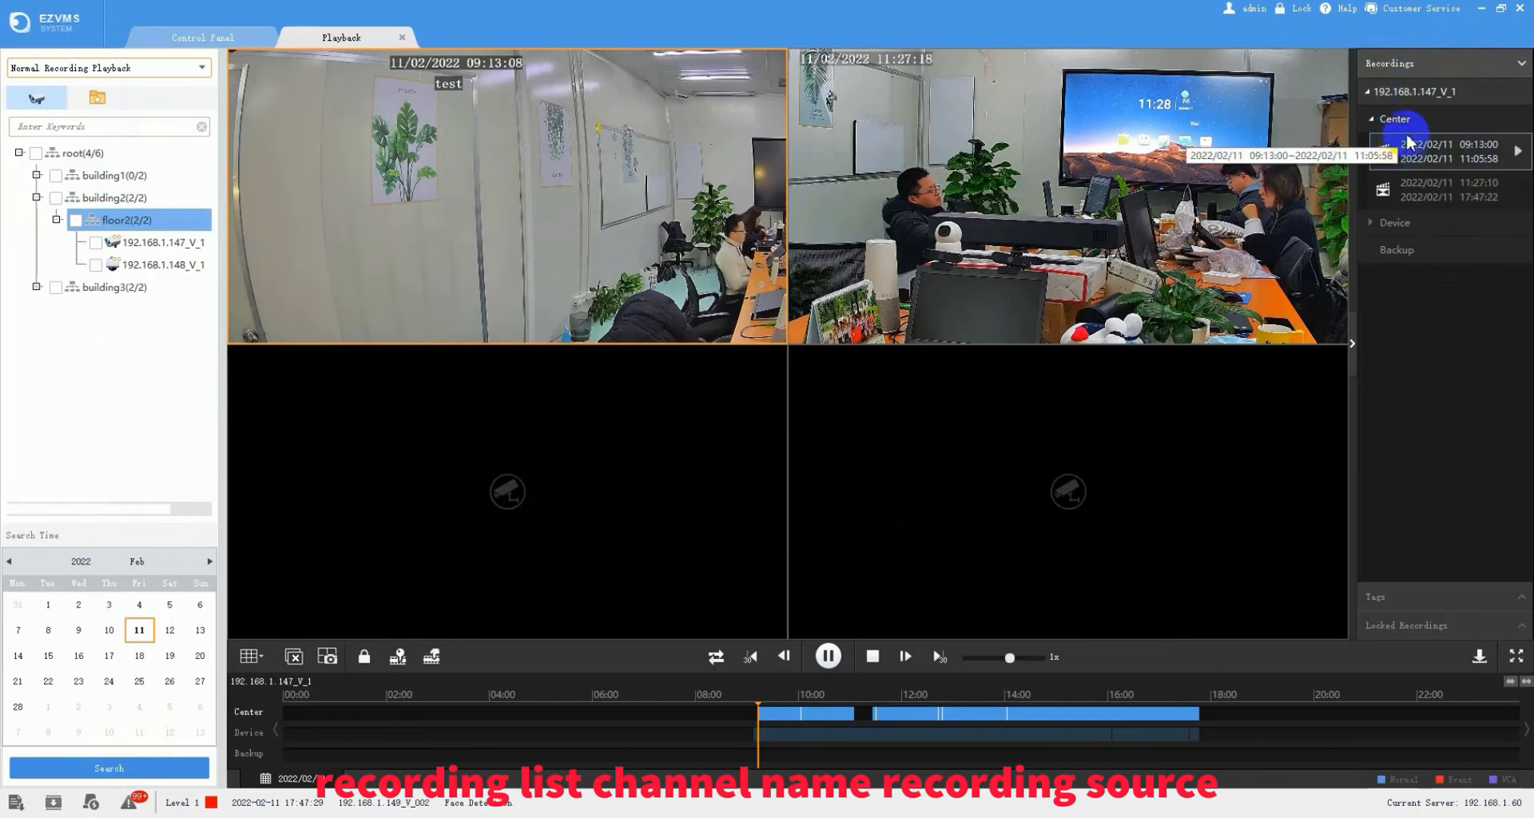
- Play 192.168.1.147_V_1's Center recording from 09:13:00 and maximize window 1
click(1409, 126)
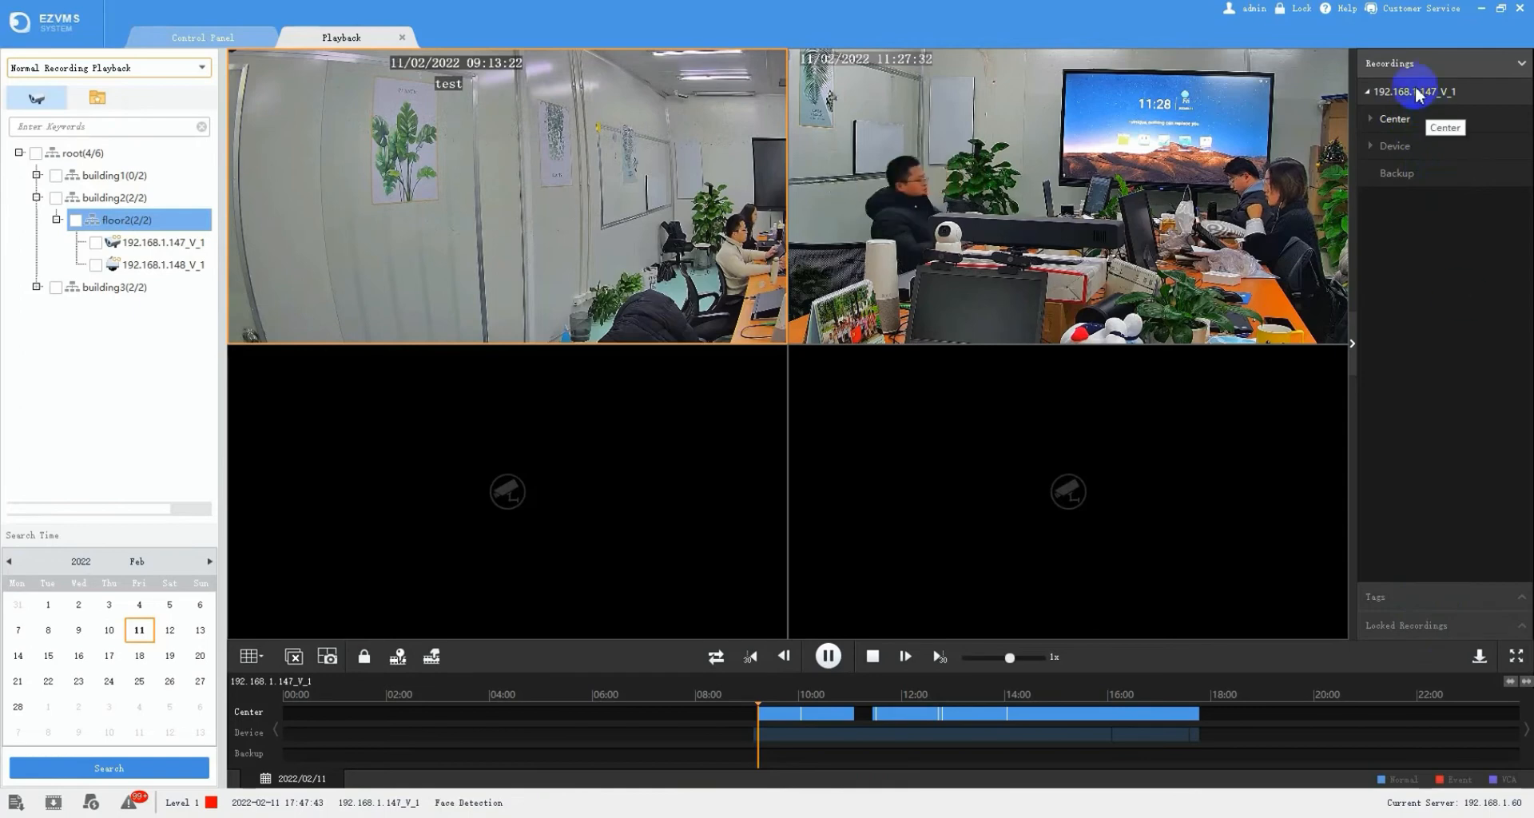
click(1367, 121)
mouse_move(1510, 156)
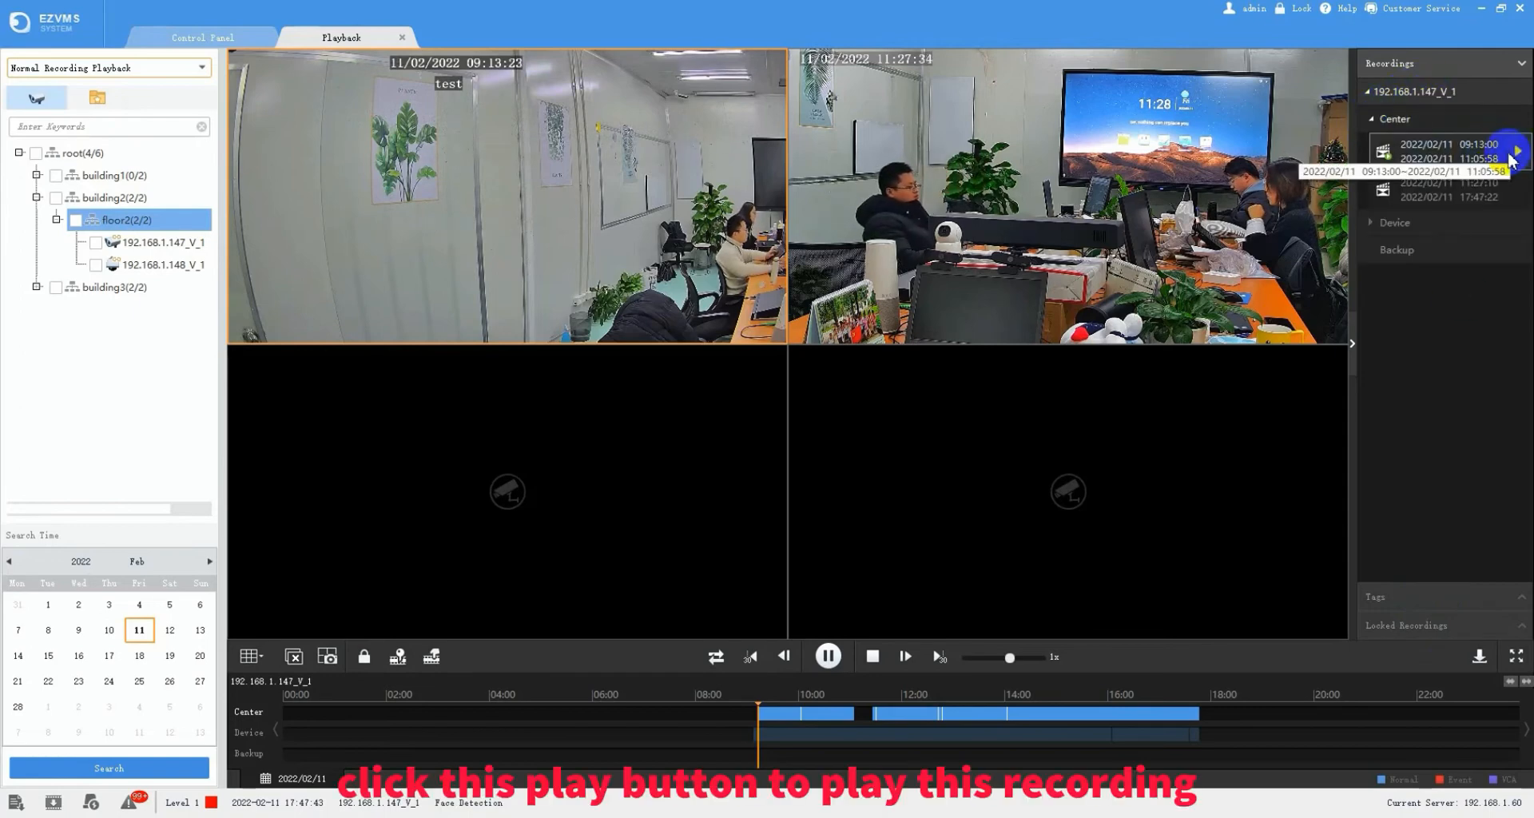
click(1515, 152)
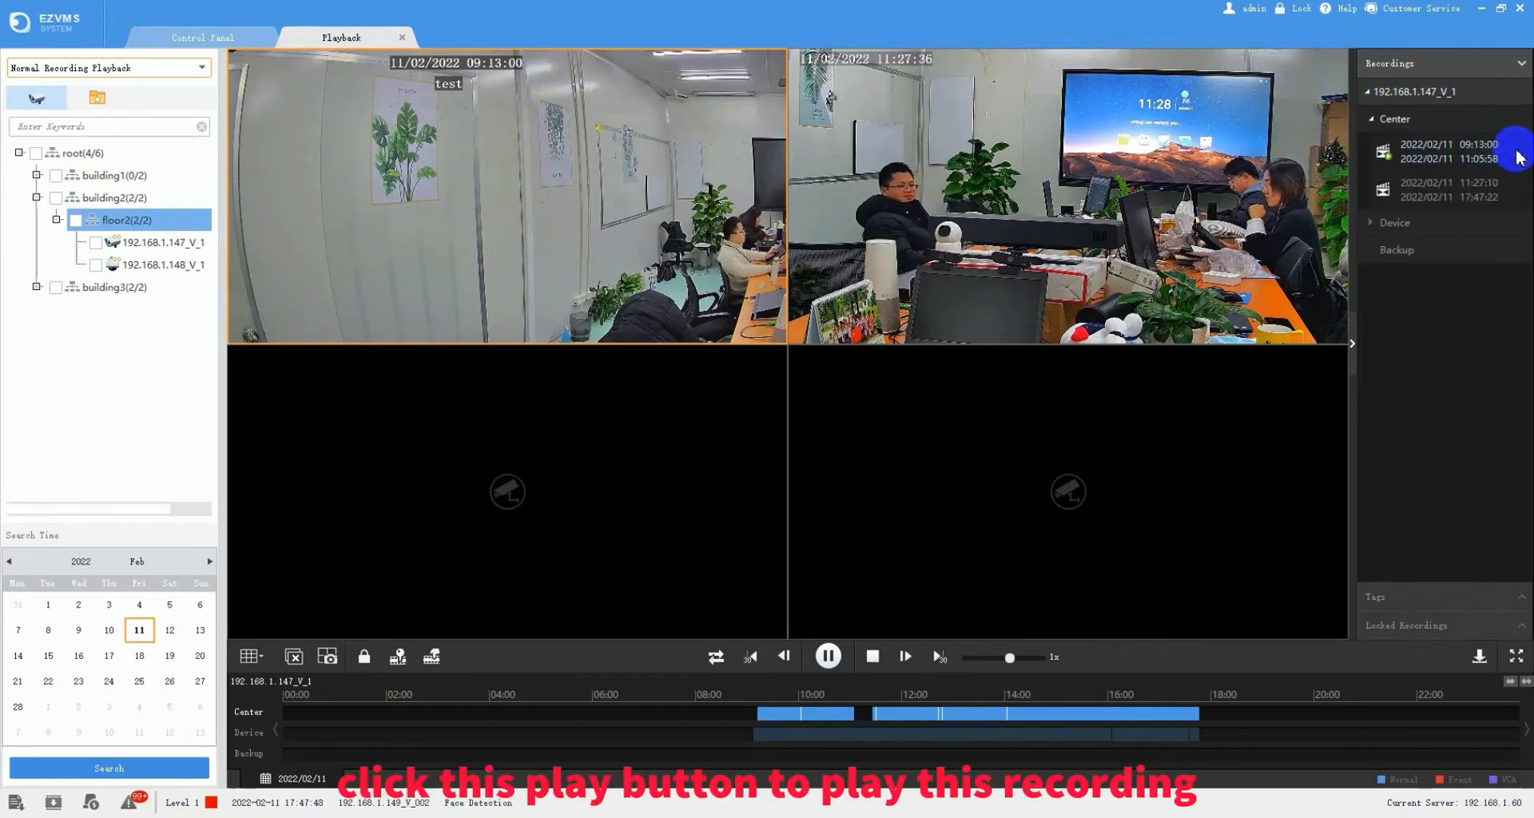
double_click(592, 223)
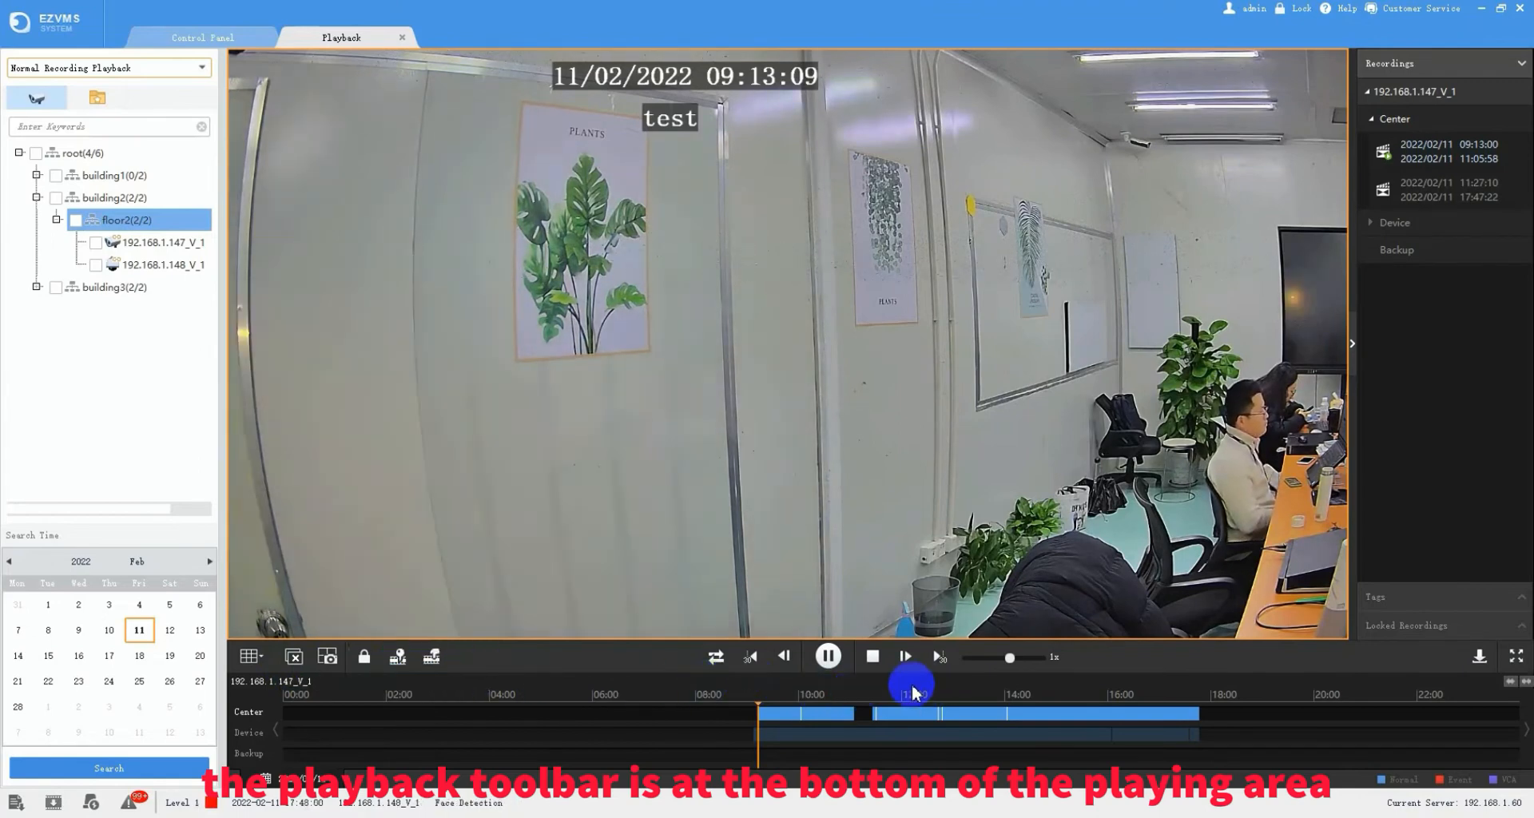
mouse_move(538, 557)
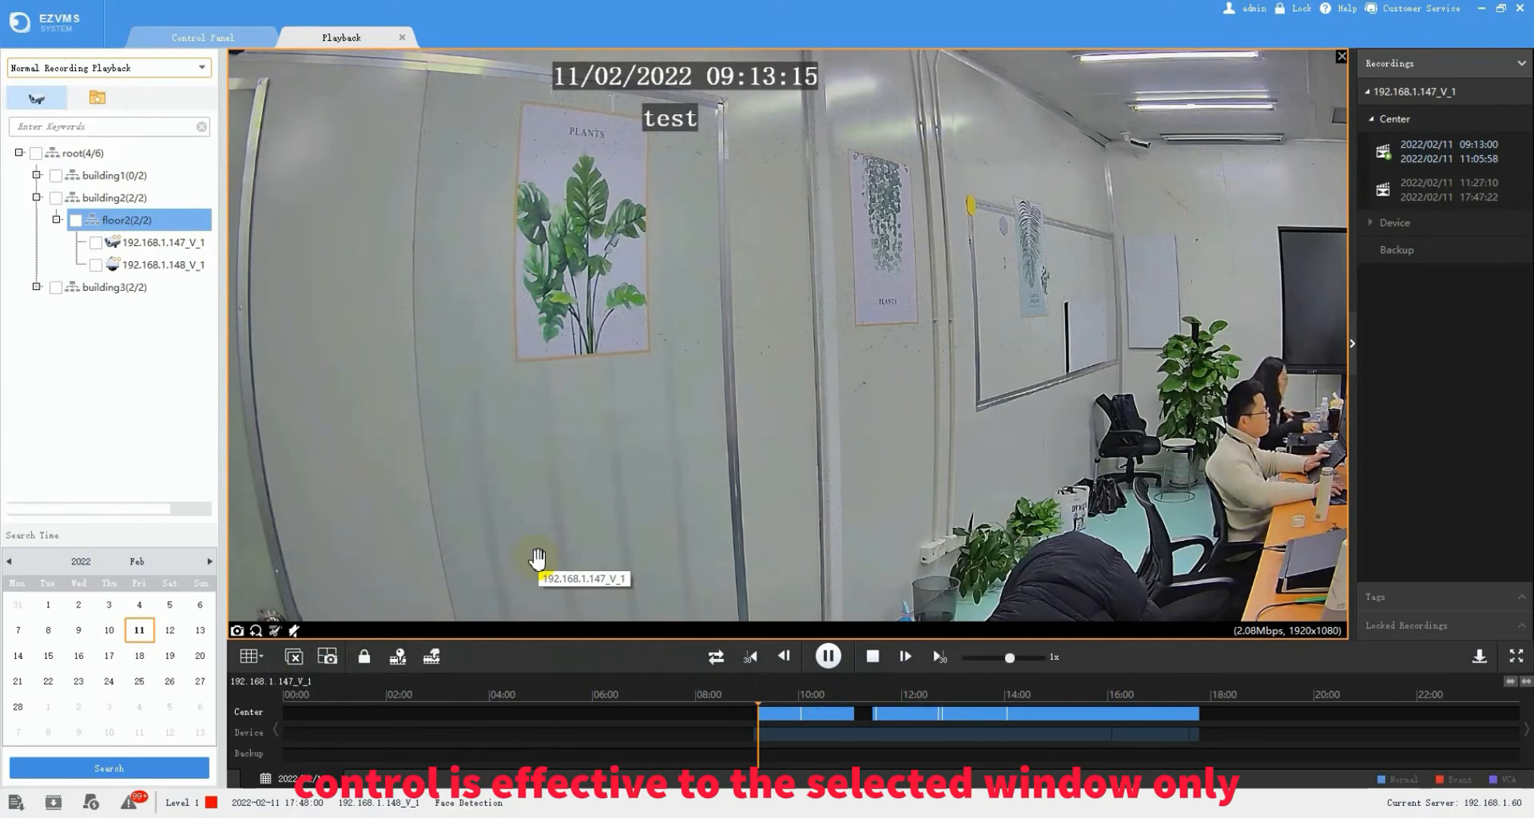
- Lock the playing 192.168.1.147_V_1 clip and check it in Locked Recordings, then jump to about 10:11
click(270, 659)
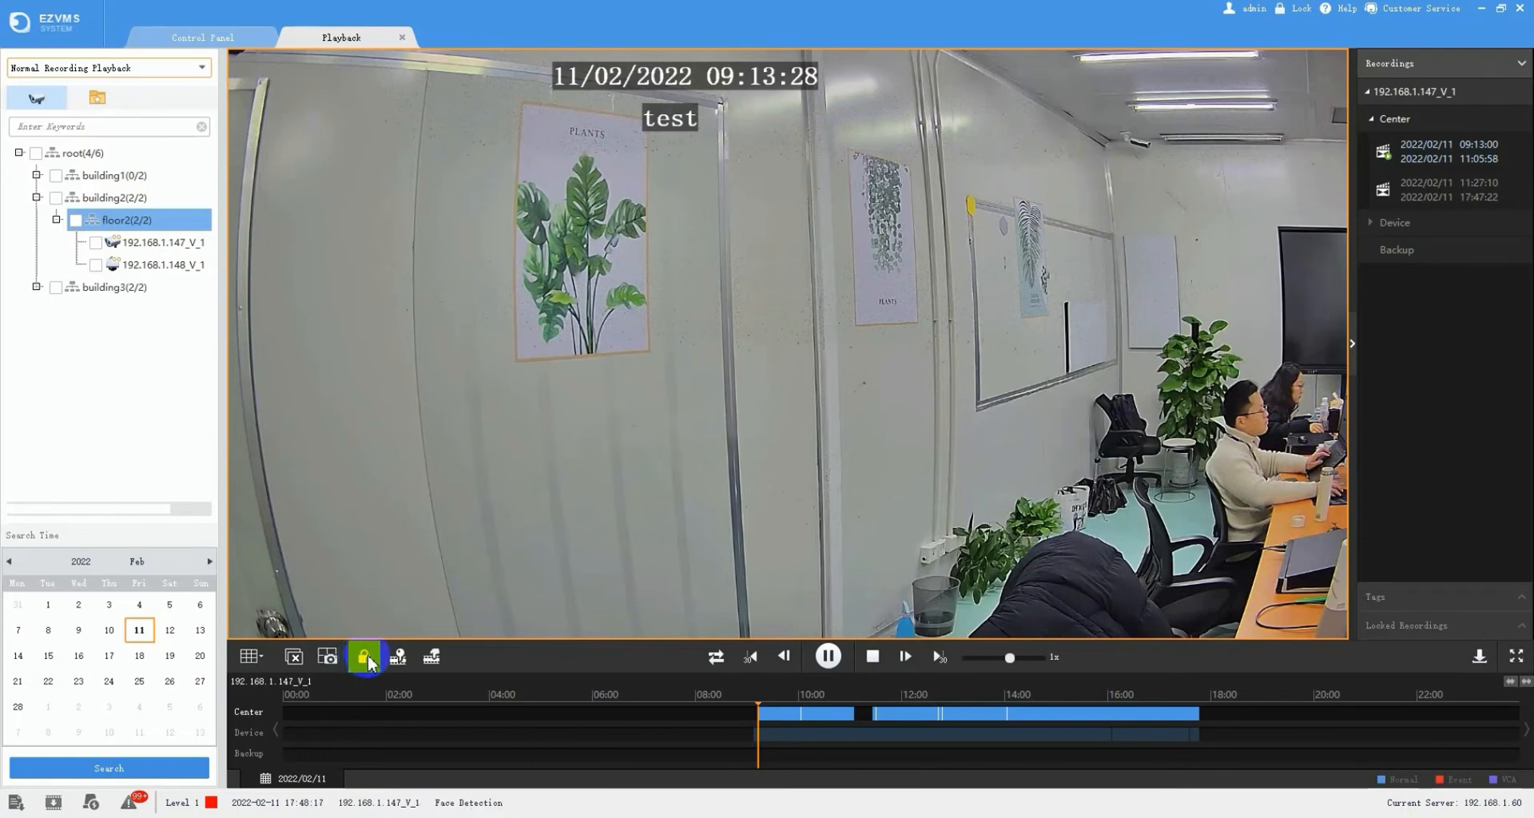
click(366, 658)
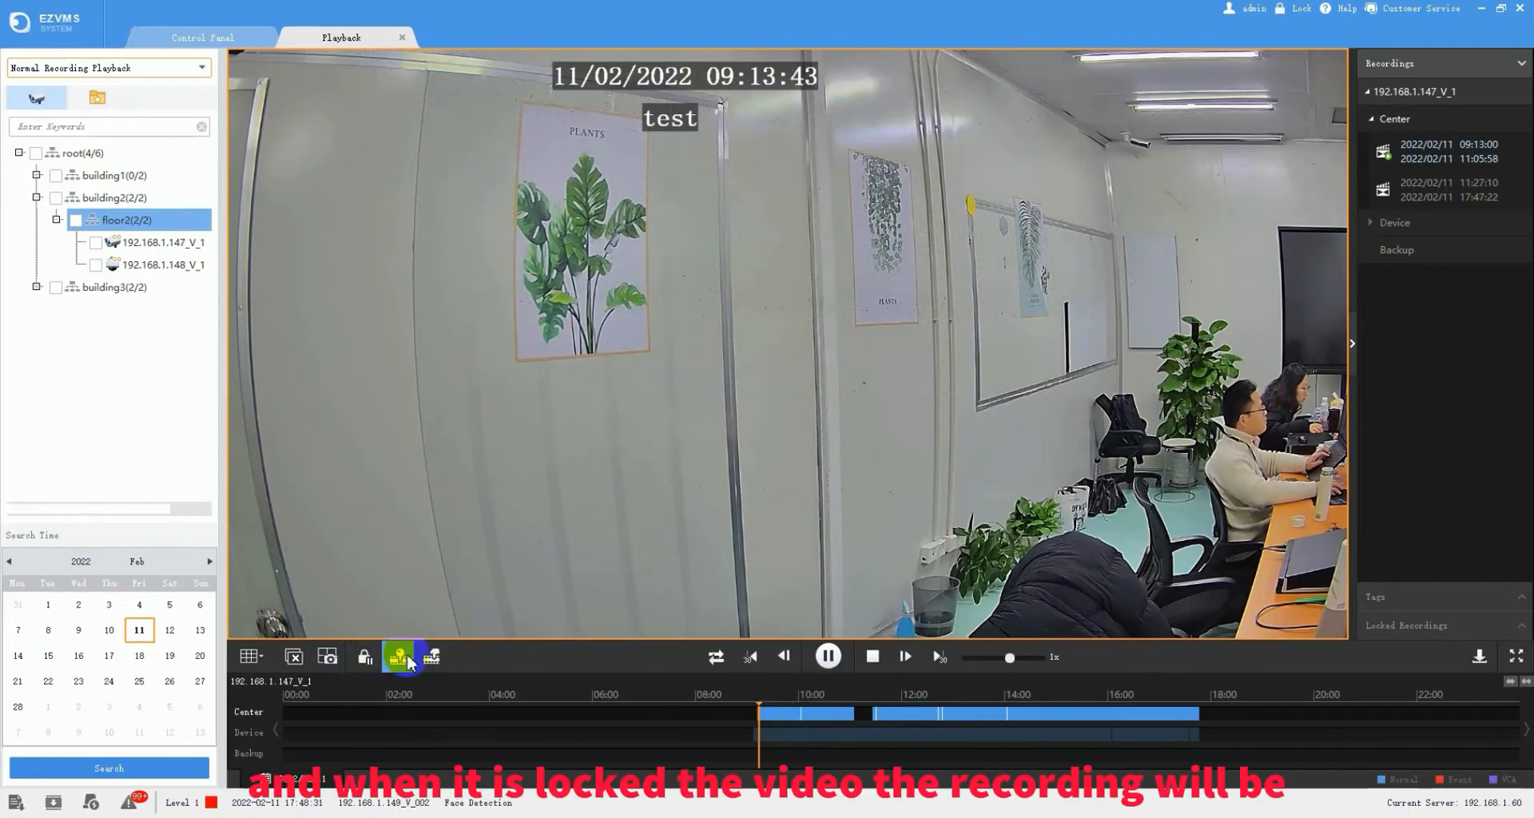
click(1408, 627)
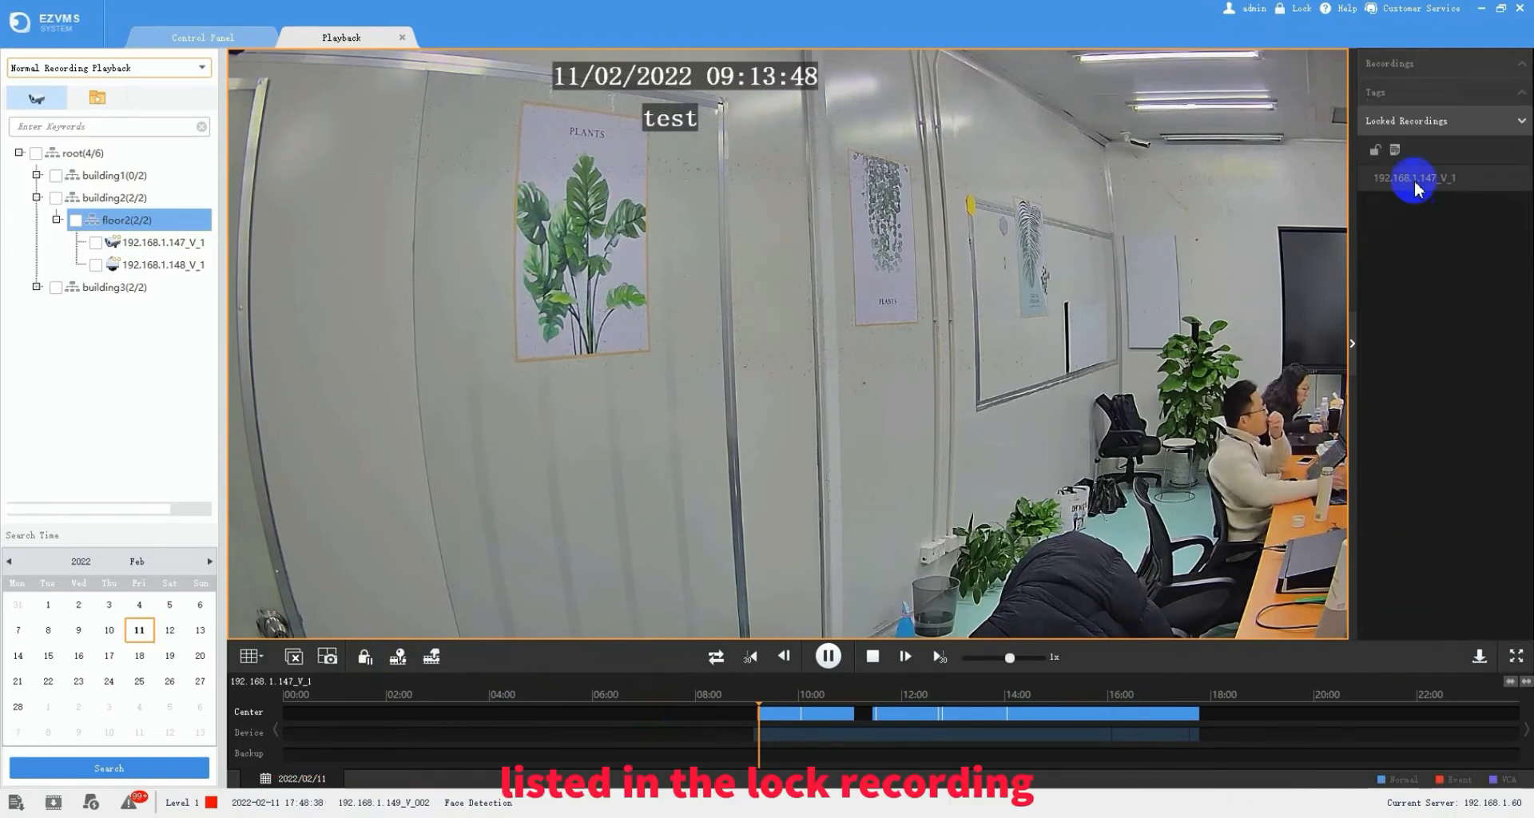
click(397, 658)
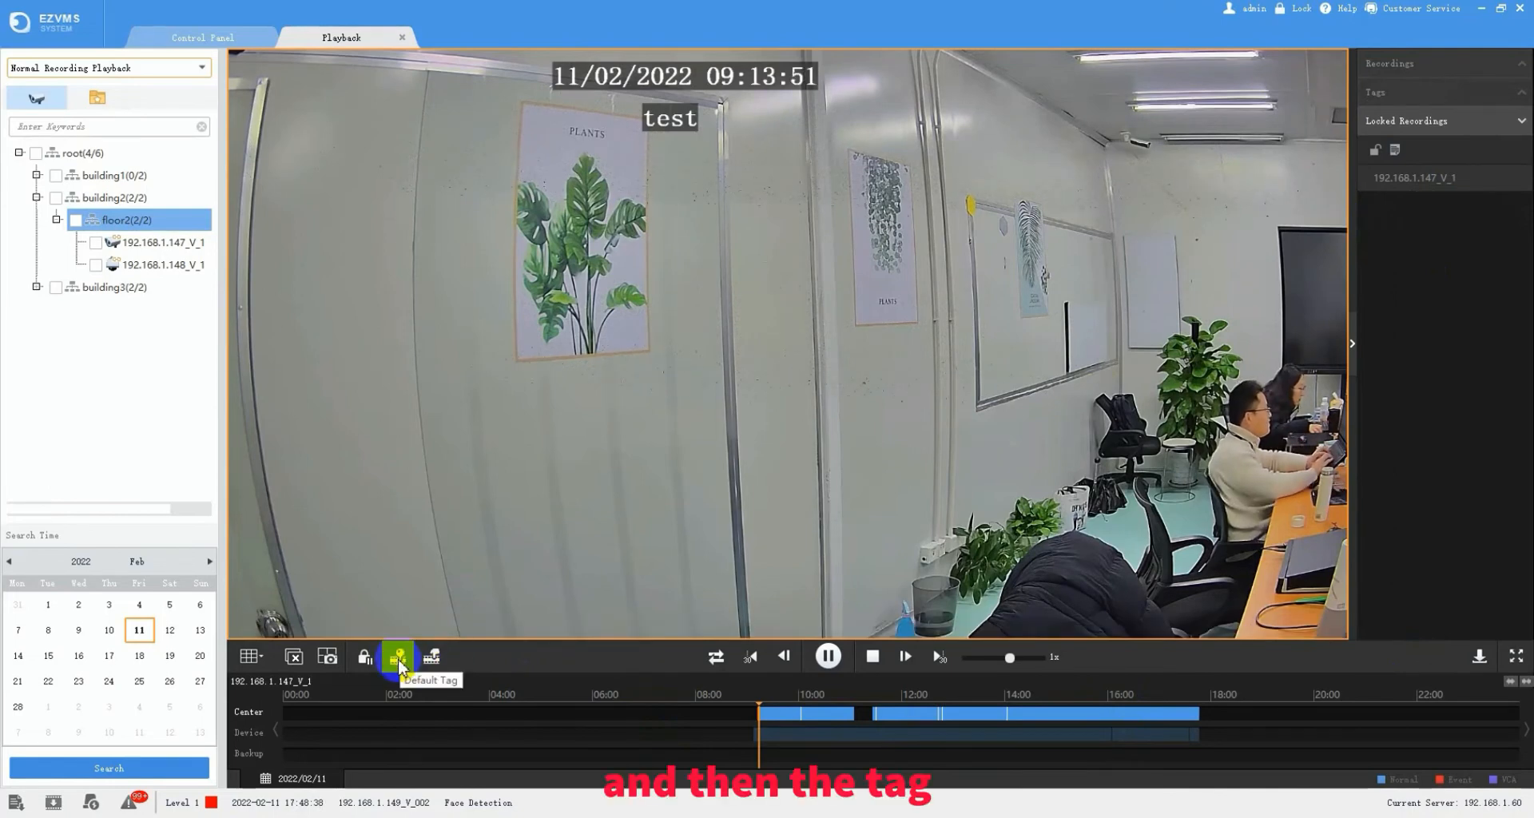
click(805, 711)
- Add a default tag at 10:40:56, check it in the tag list, and bring up the recording download window
click(833, 712)
click(399, 658)
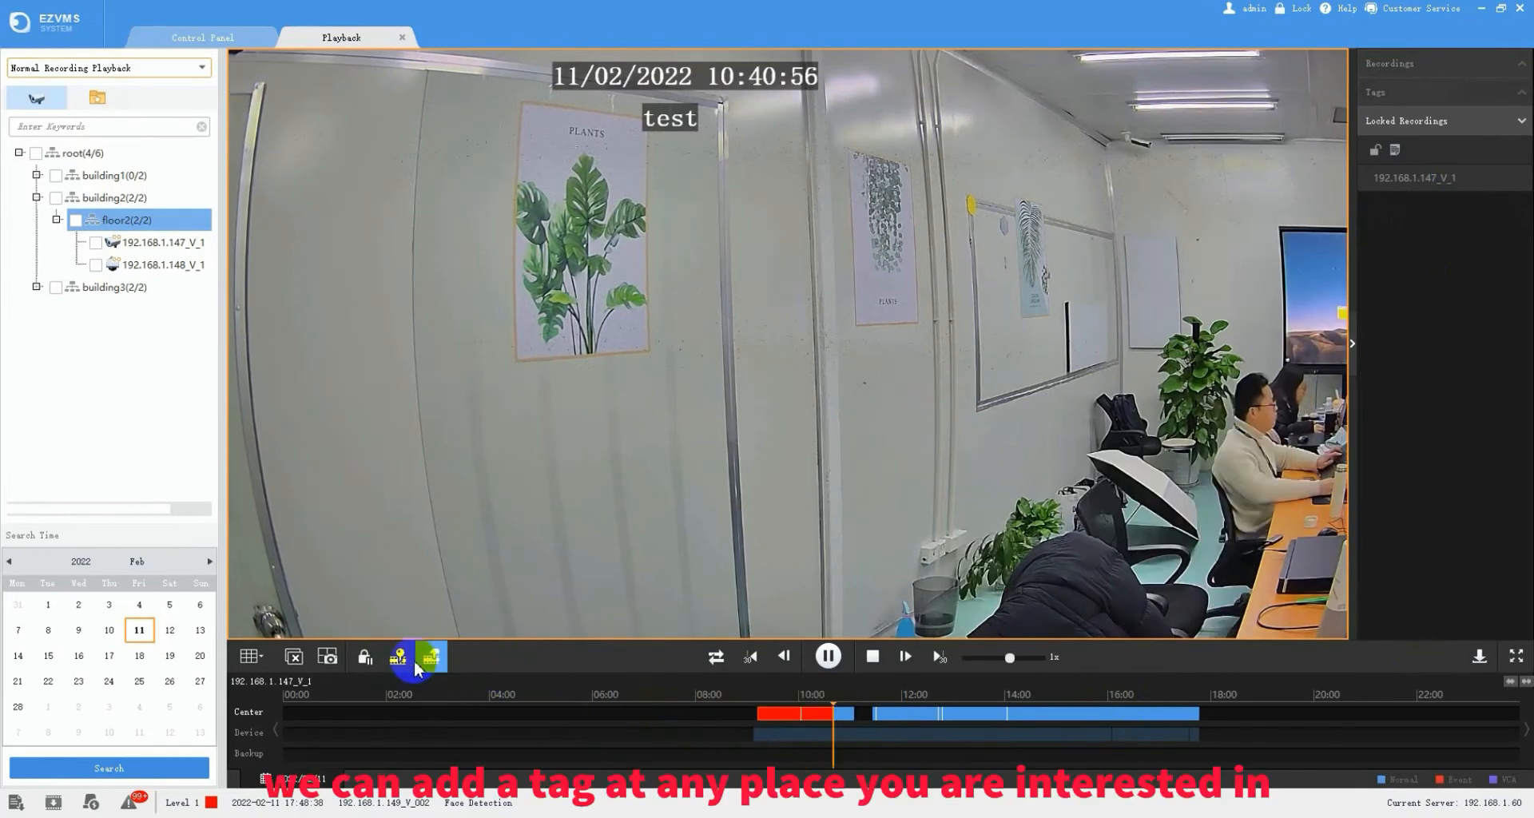
click(399, 661)
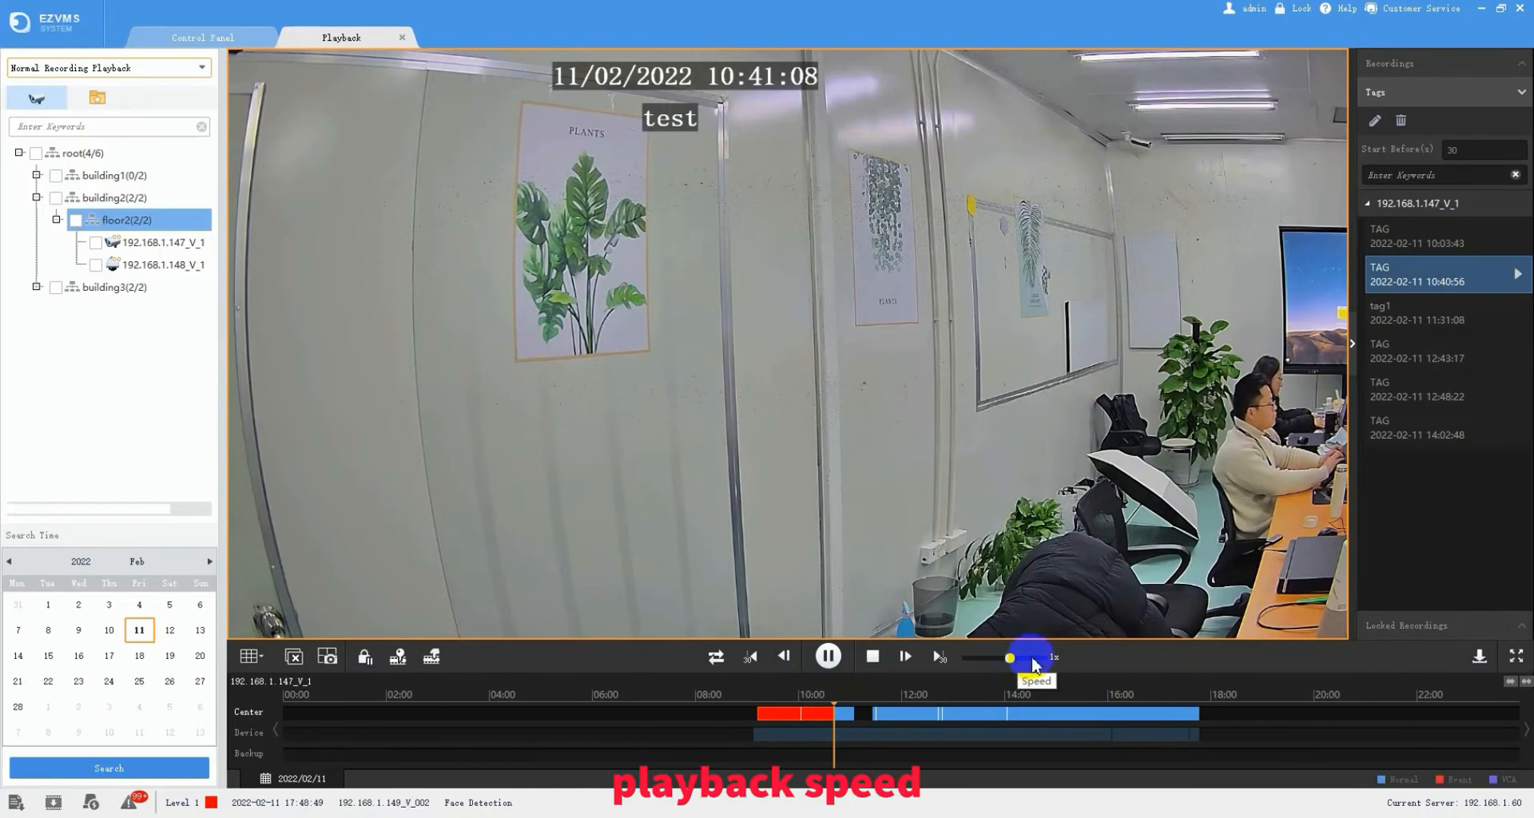
click(1477, 662)
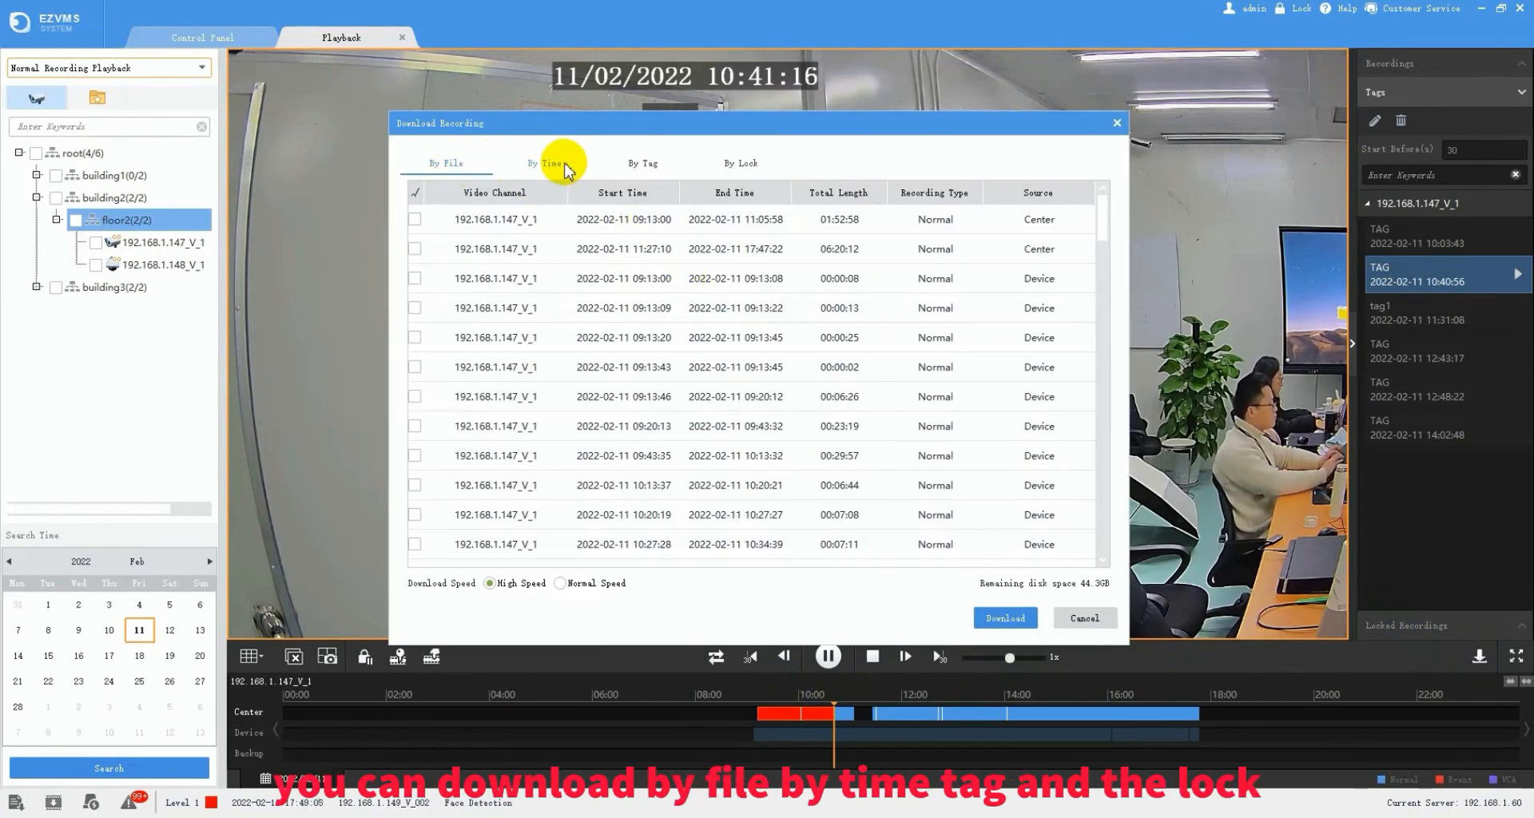
- Cancel the Download Recording dialog without downloading any files
click(1085, 618)
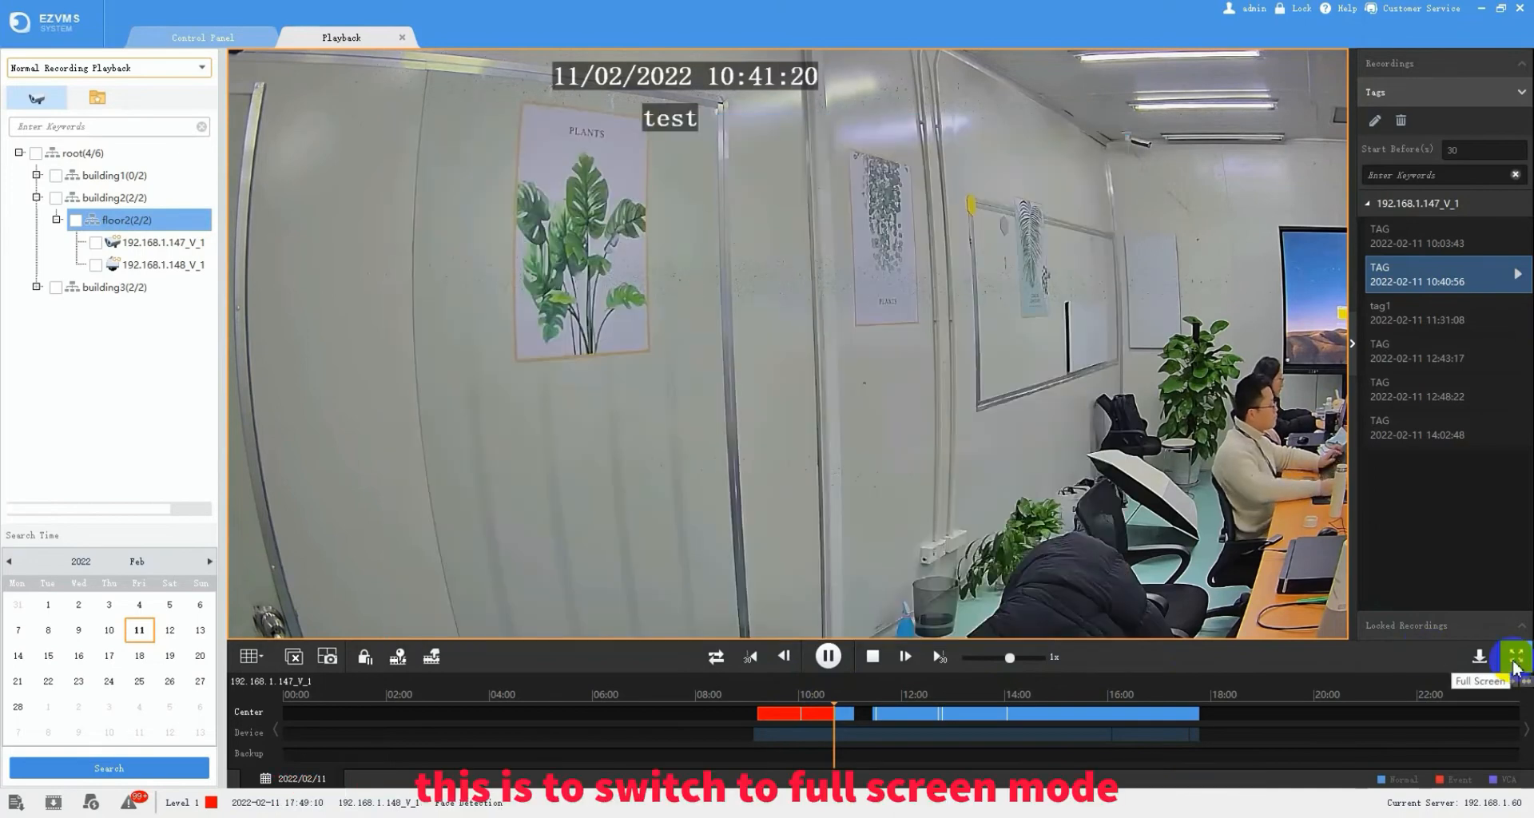
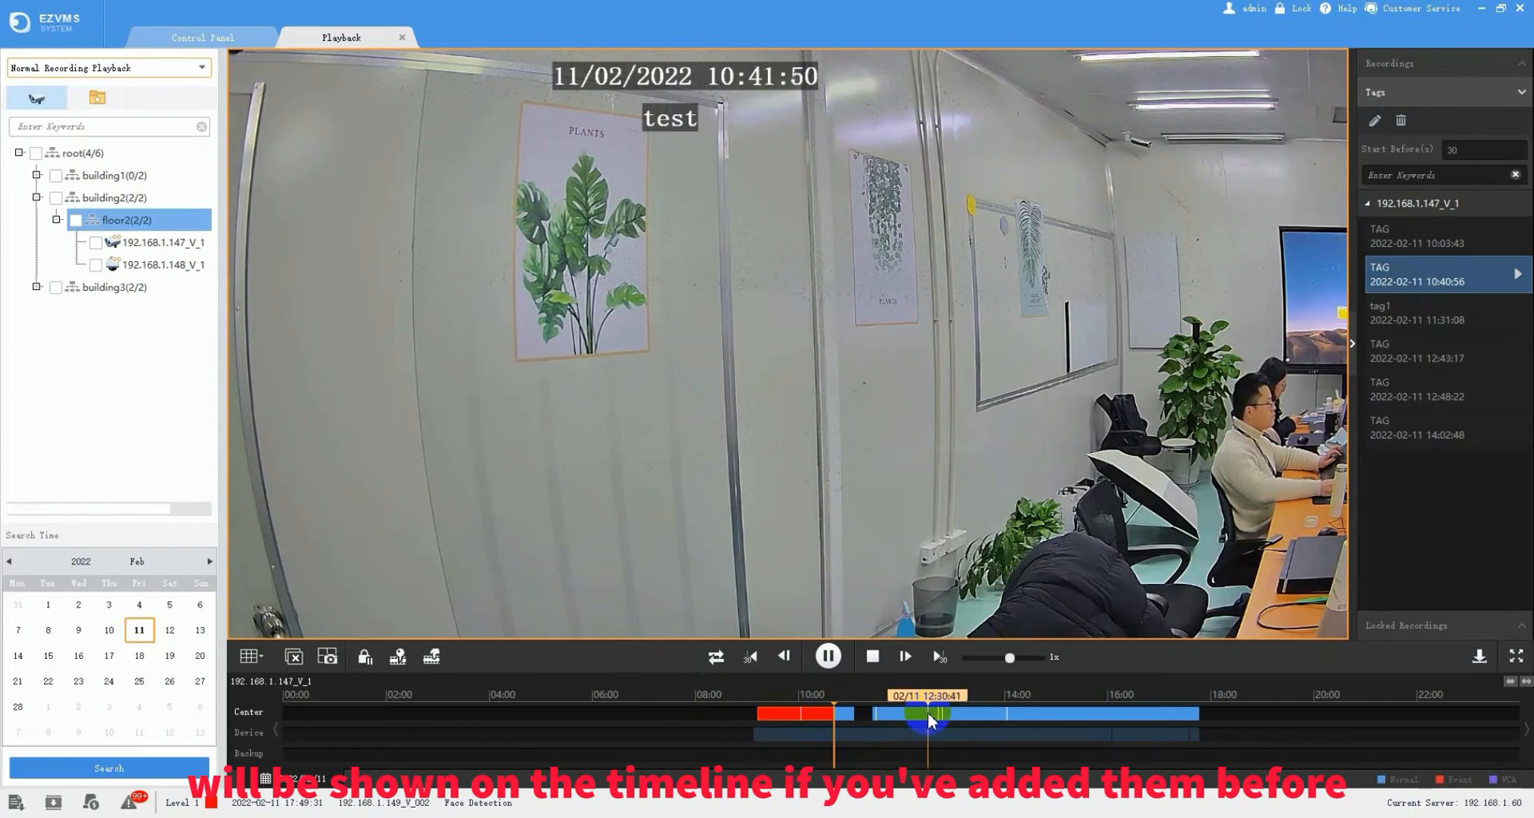
- Toggle the playback date calendar and the video shortcut menu, then dismiss both without changes
click(303, 779)
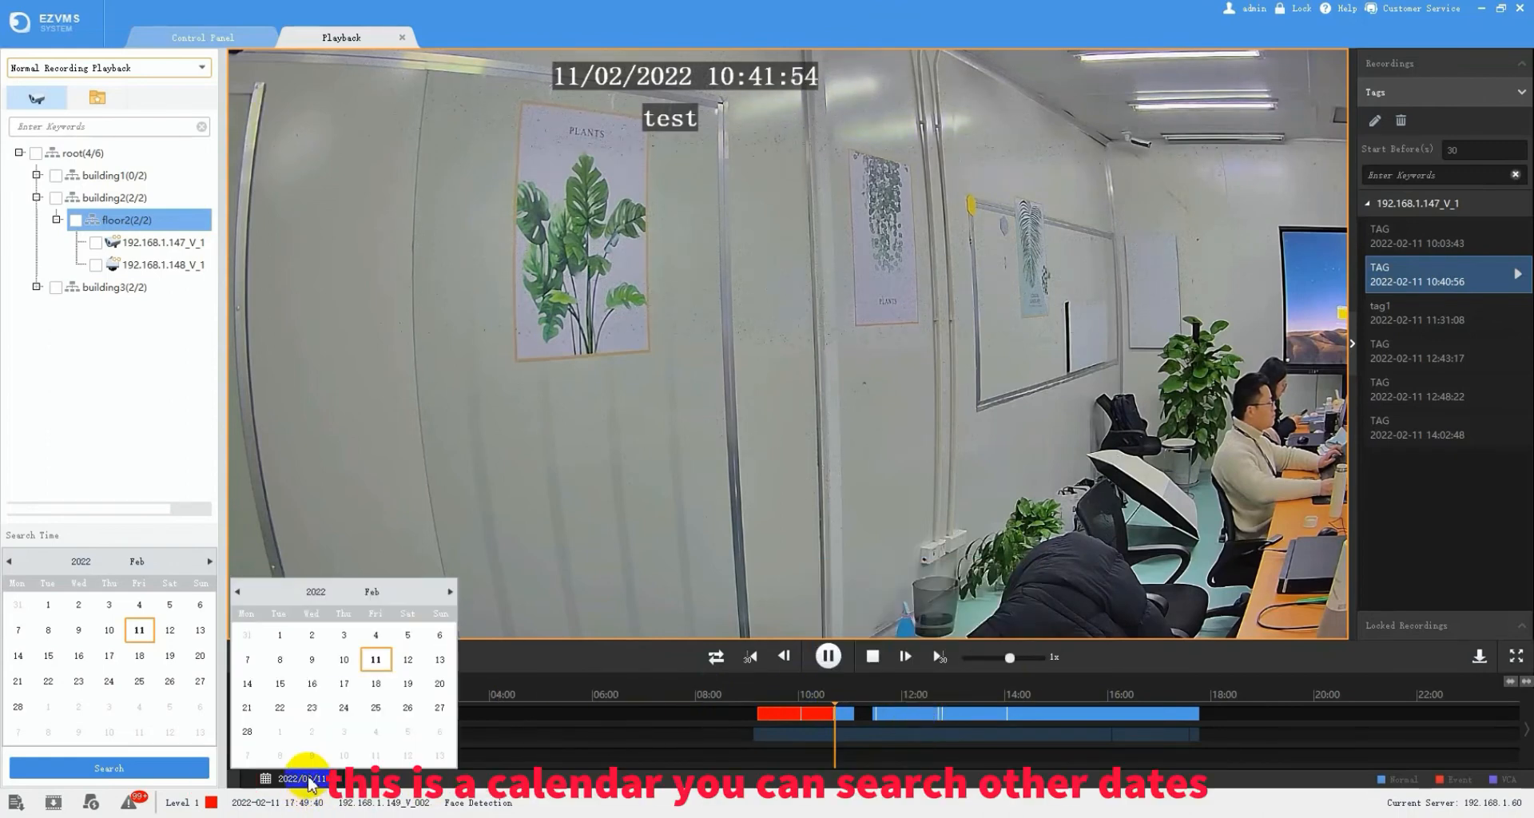
click(302, 780)
click(302, 780)
click(577, 656)
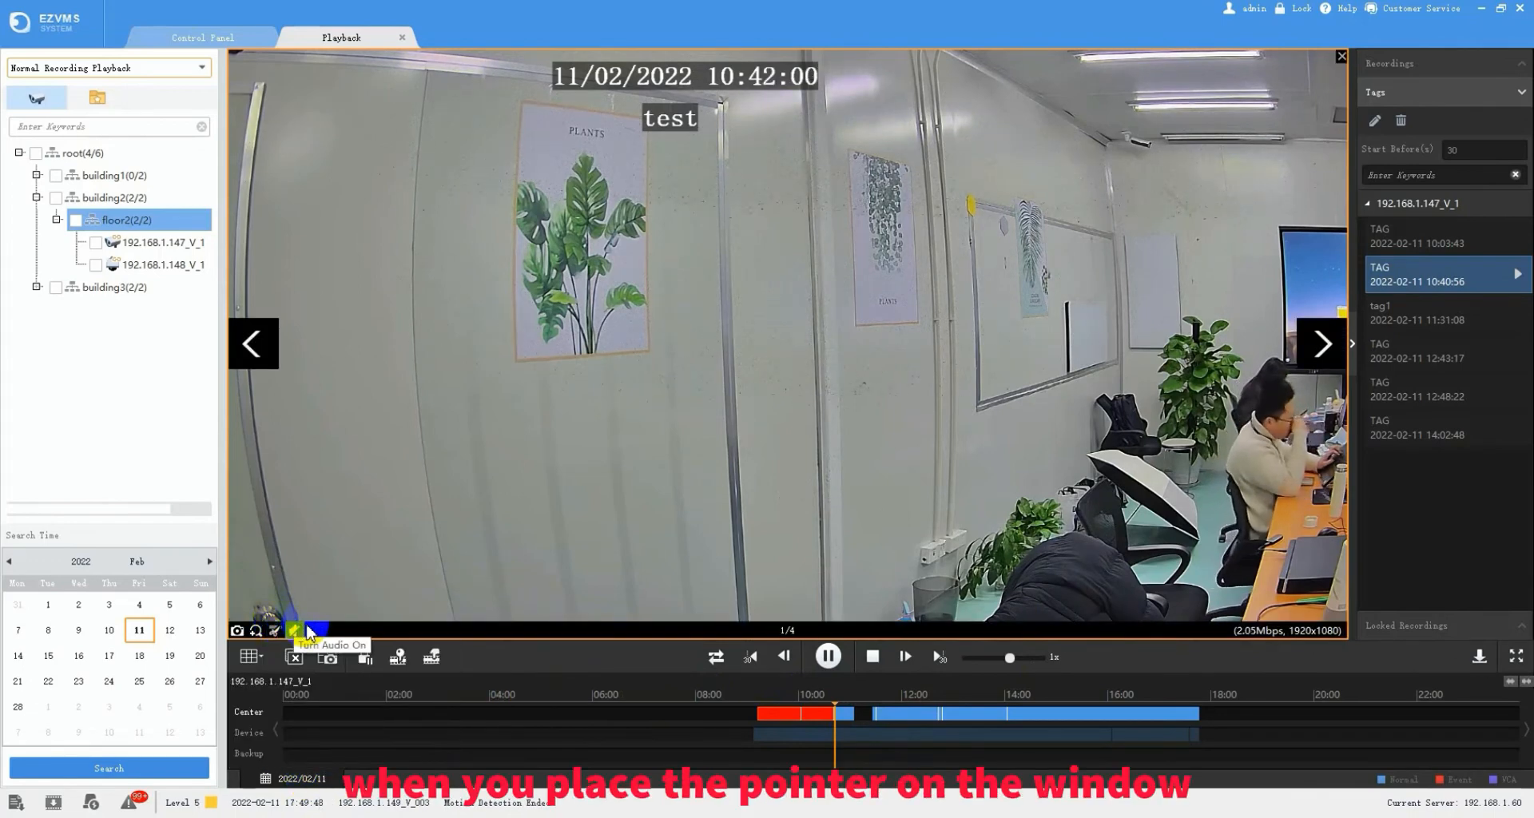
right_click(506, 313)
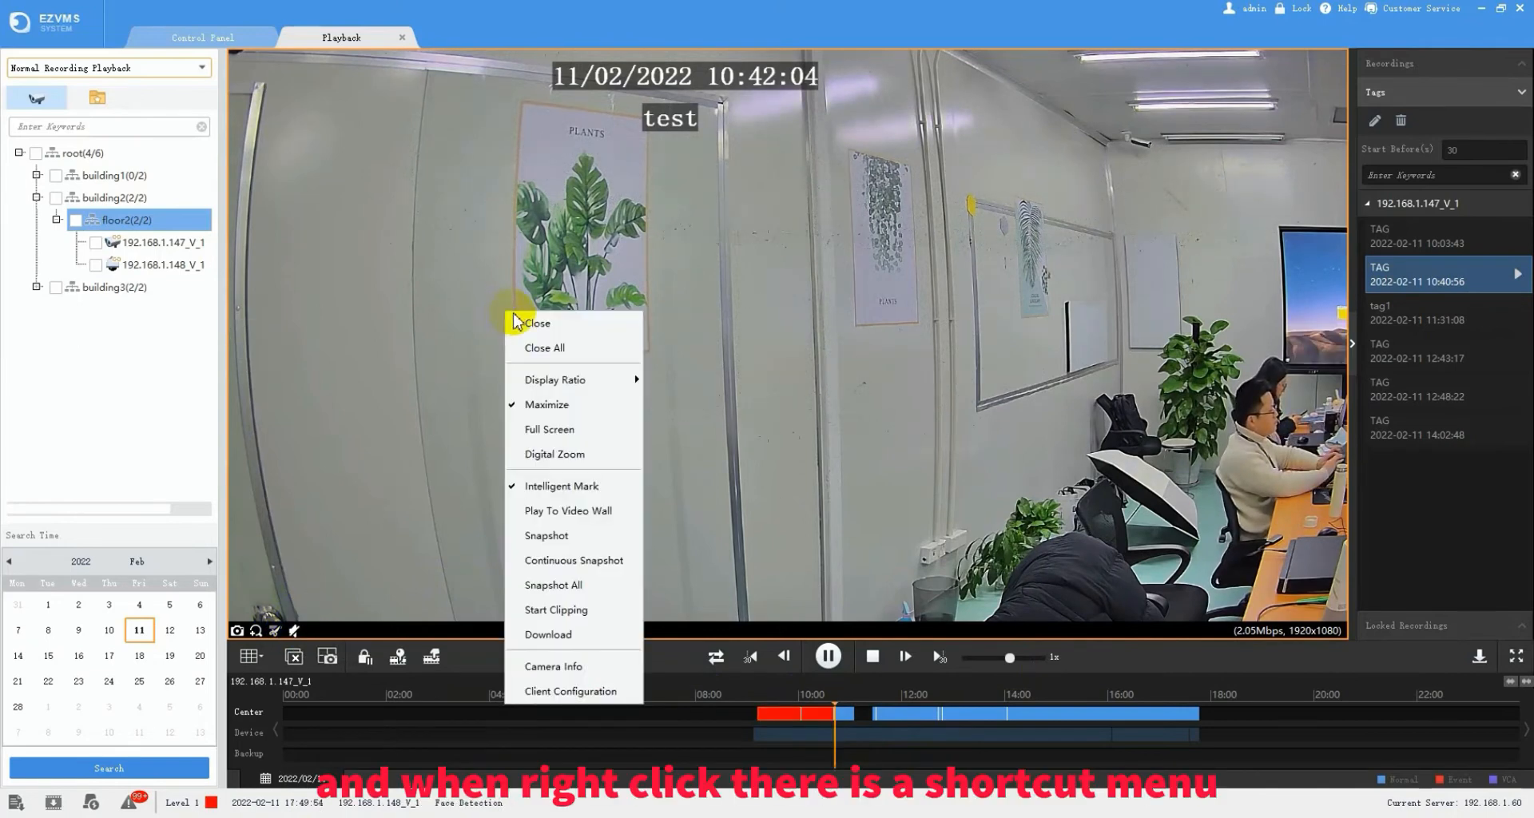
click(454, 424)
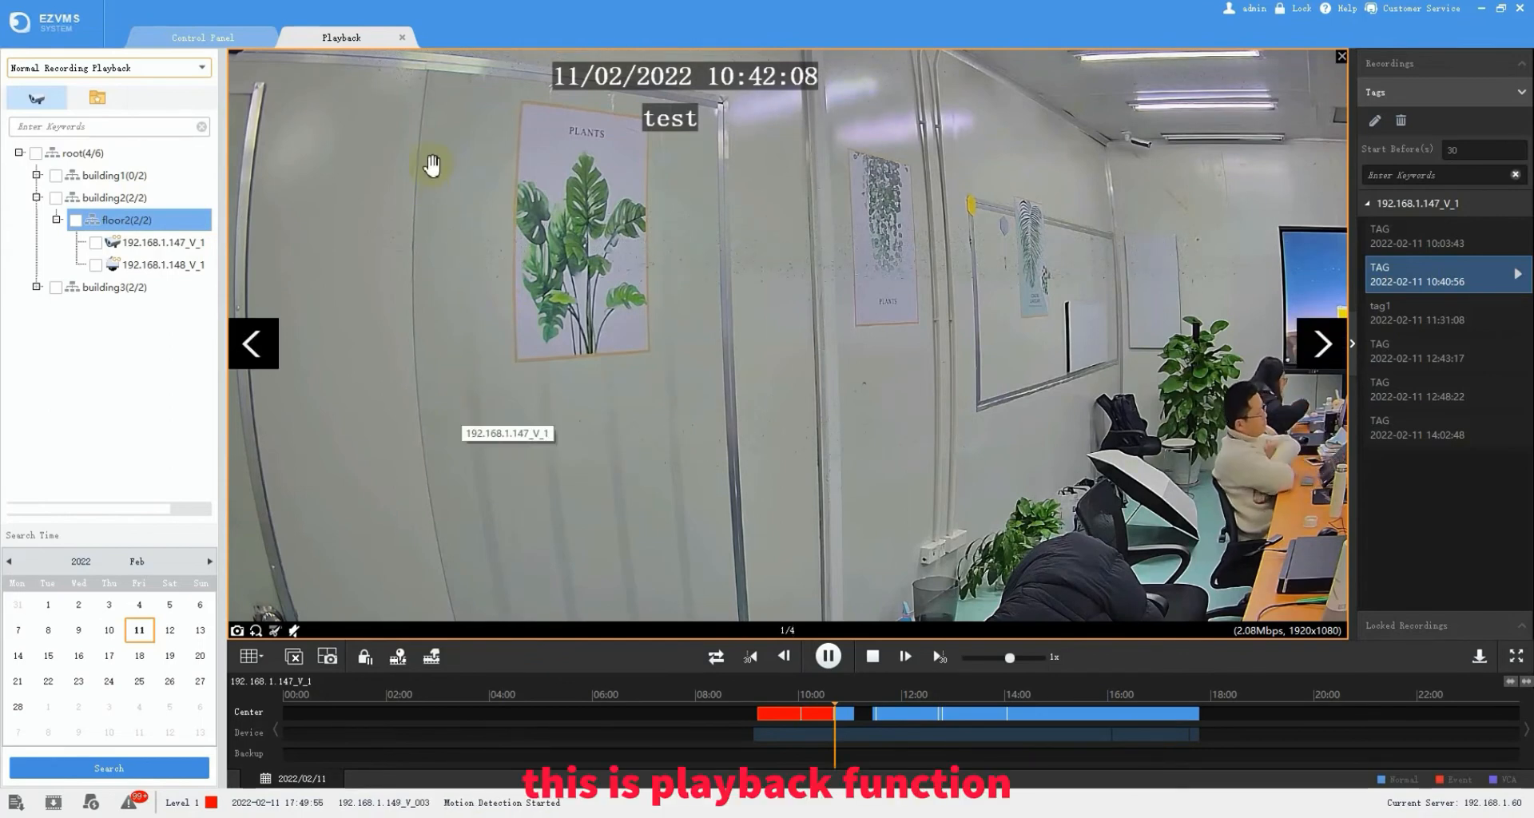
- Leave playback for the Video Wall page and list the video wall types available to add
click(403, 39)
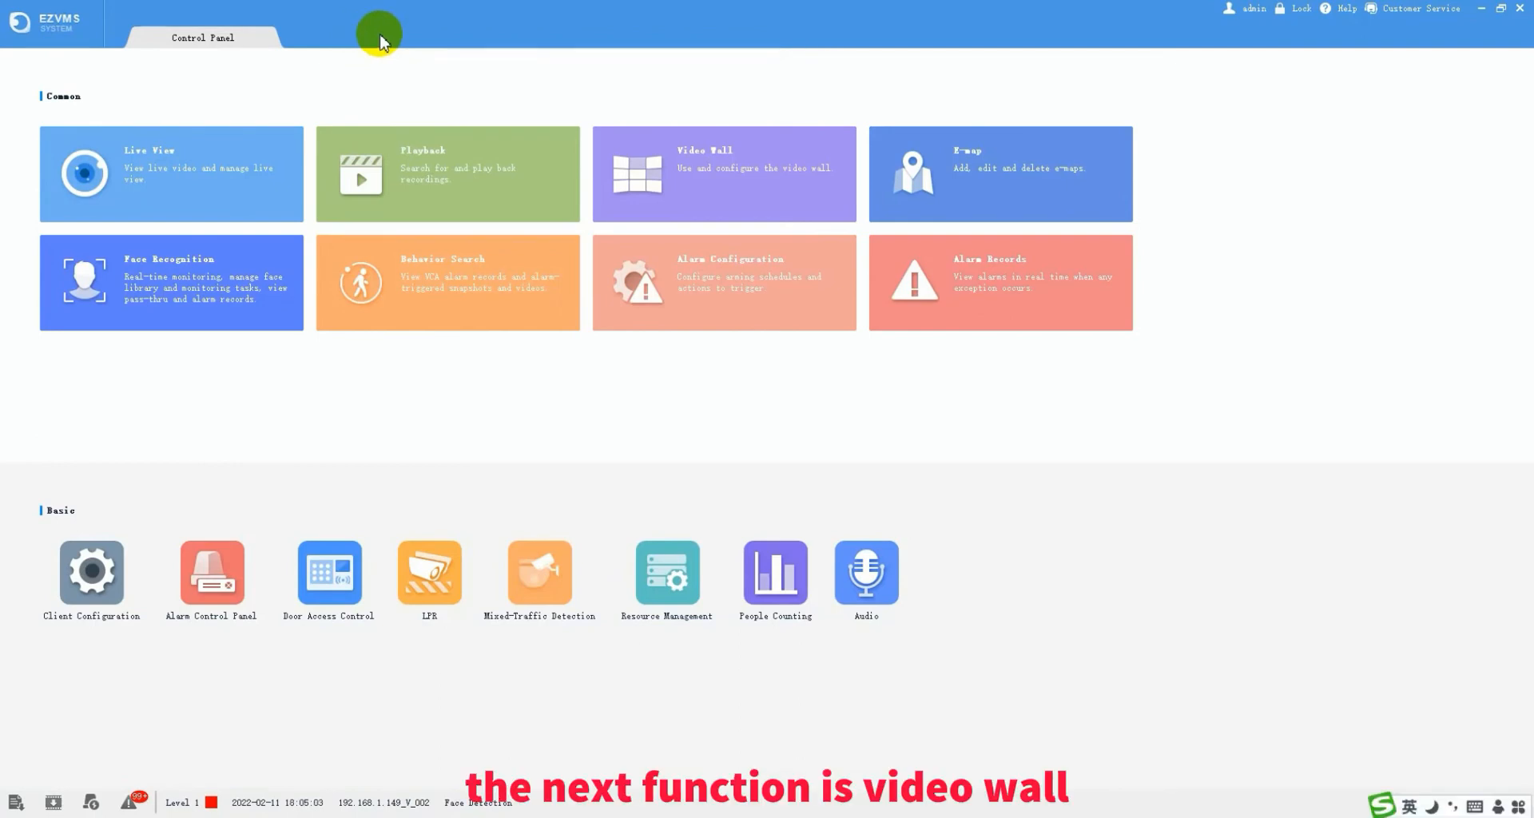
click(667, 168)
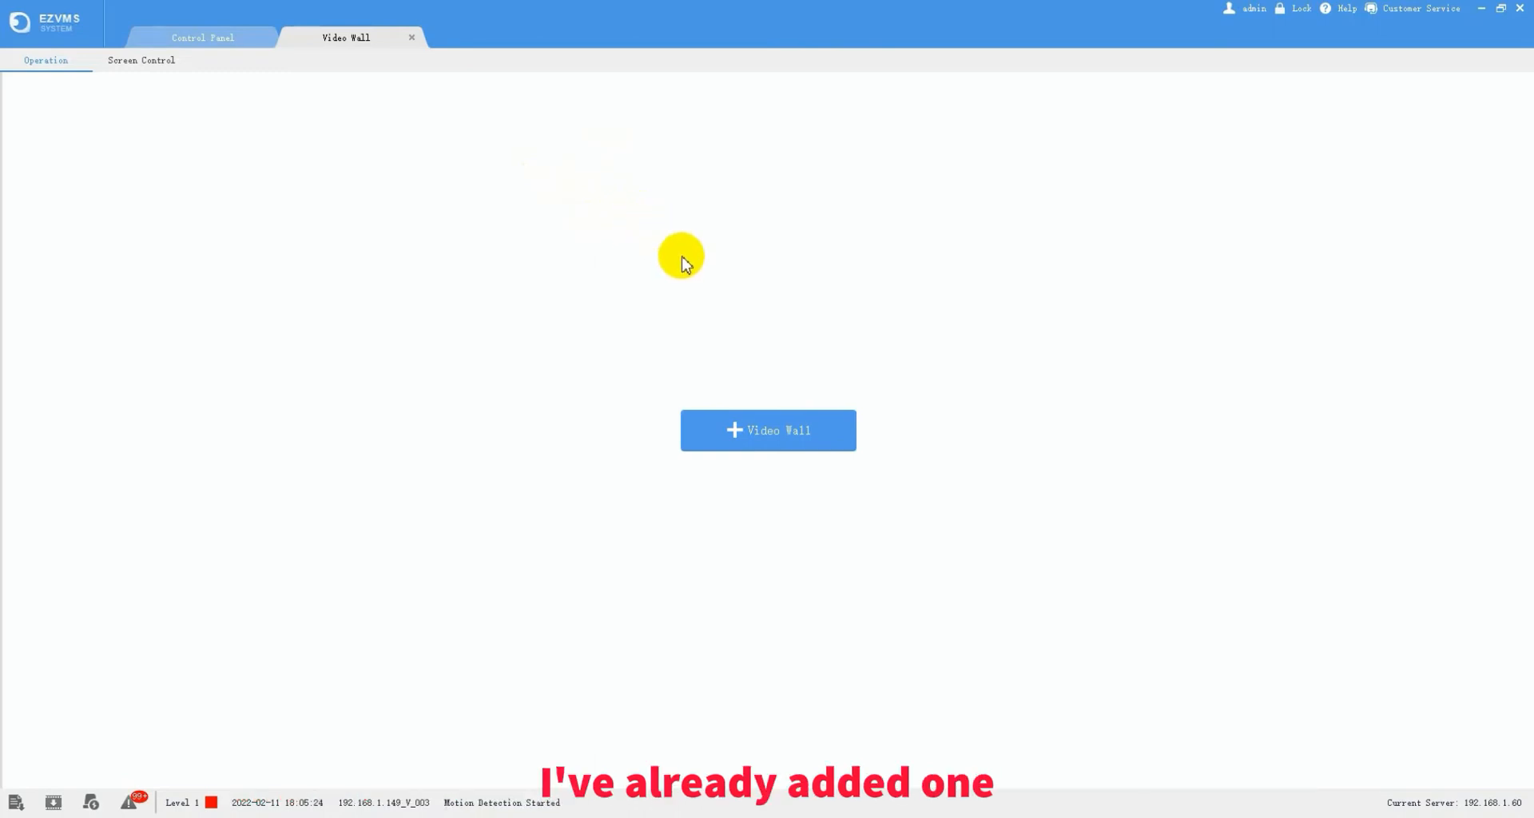
click(735, 431)
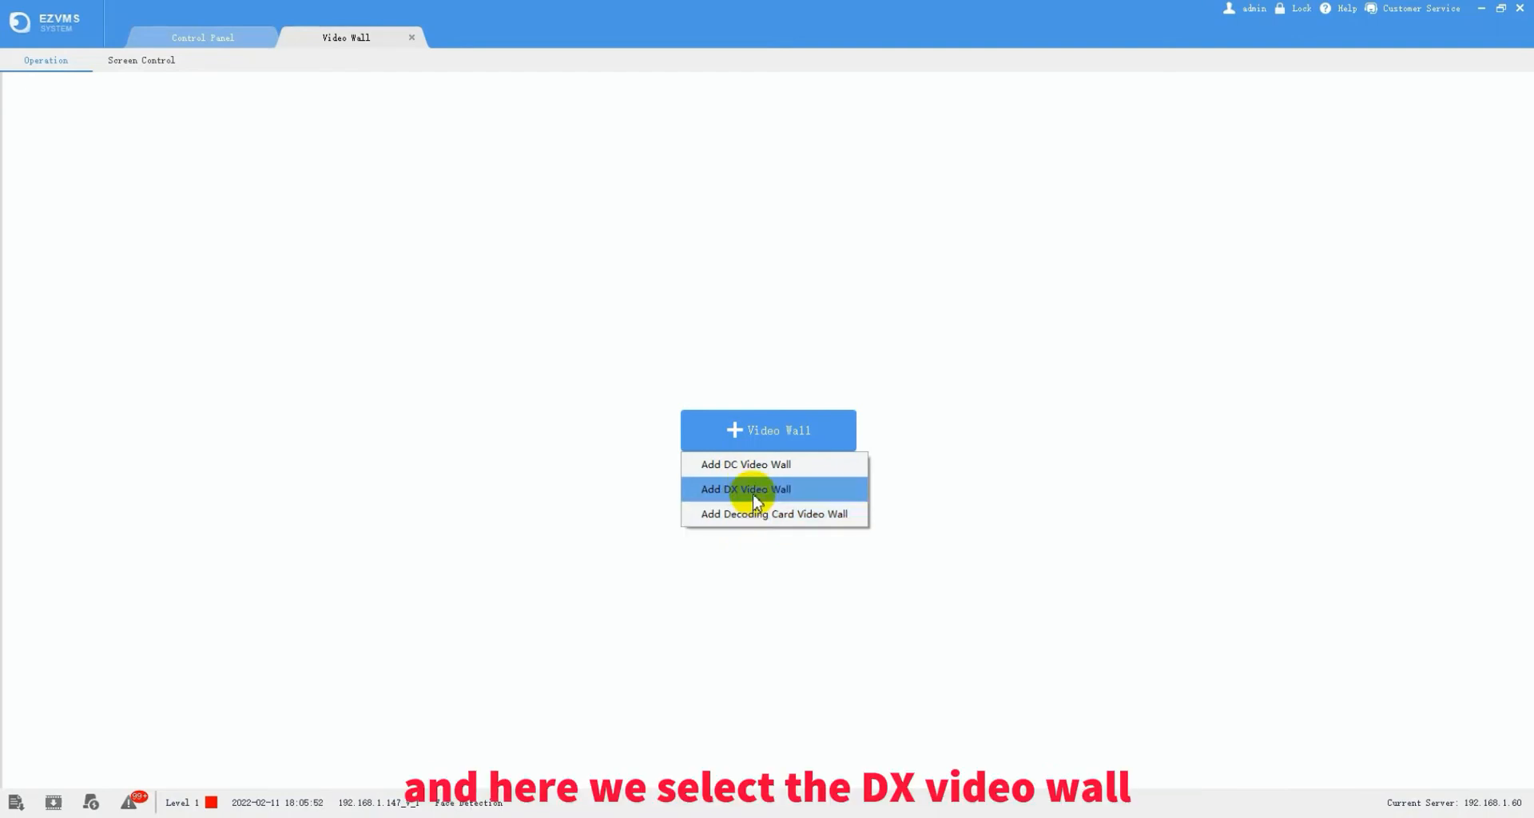
- Add DX wall 'Video Wall 1' on output device 192.168.1.14, sized 2 x 2 at 1080P
click(755, 493)
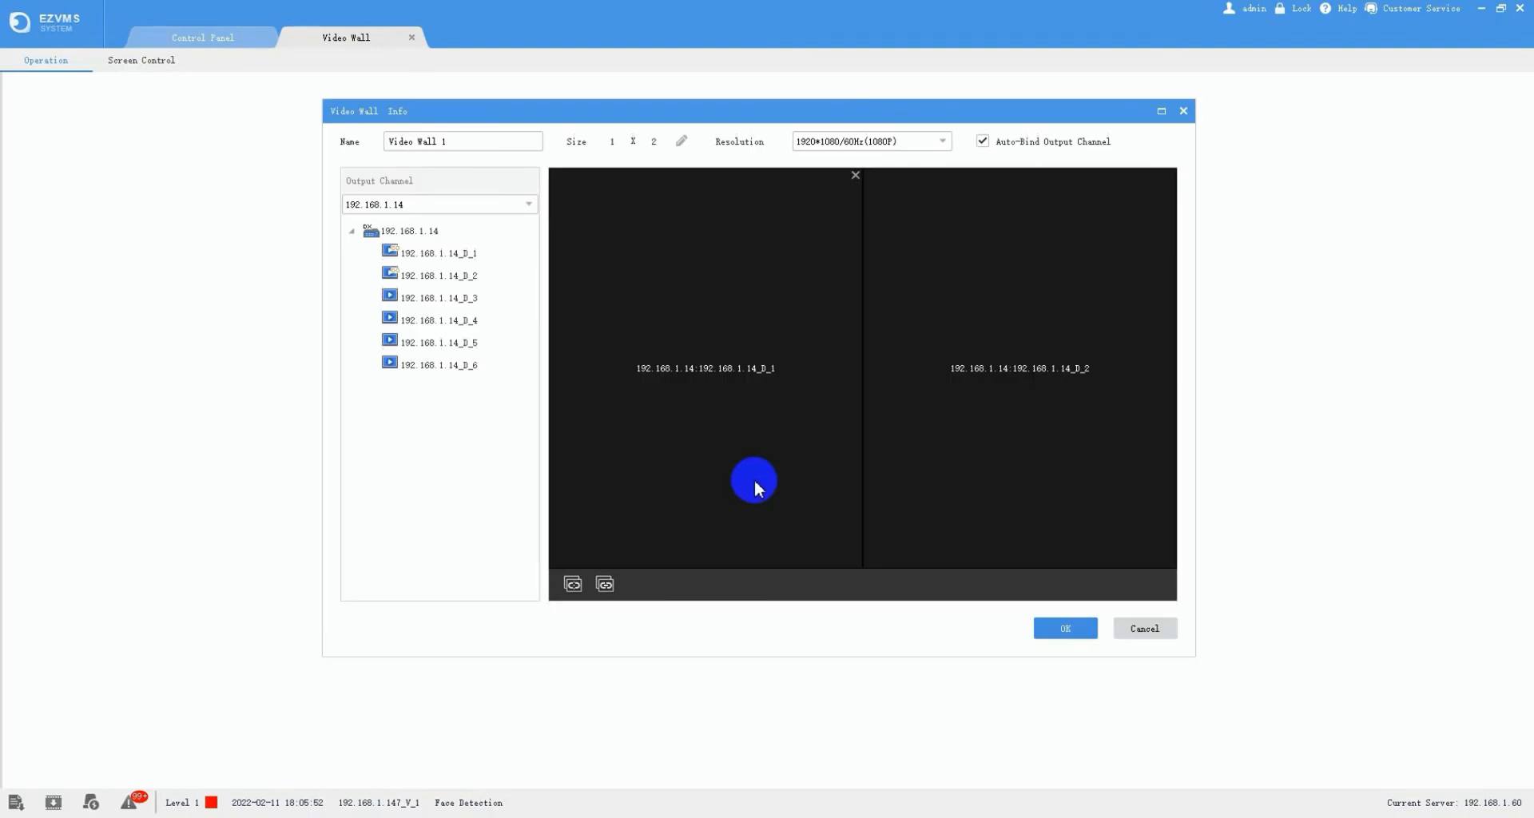
click(499, 204)
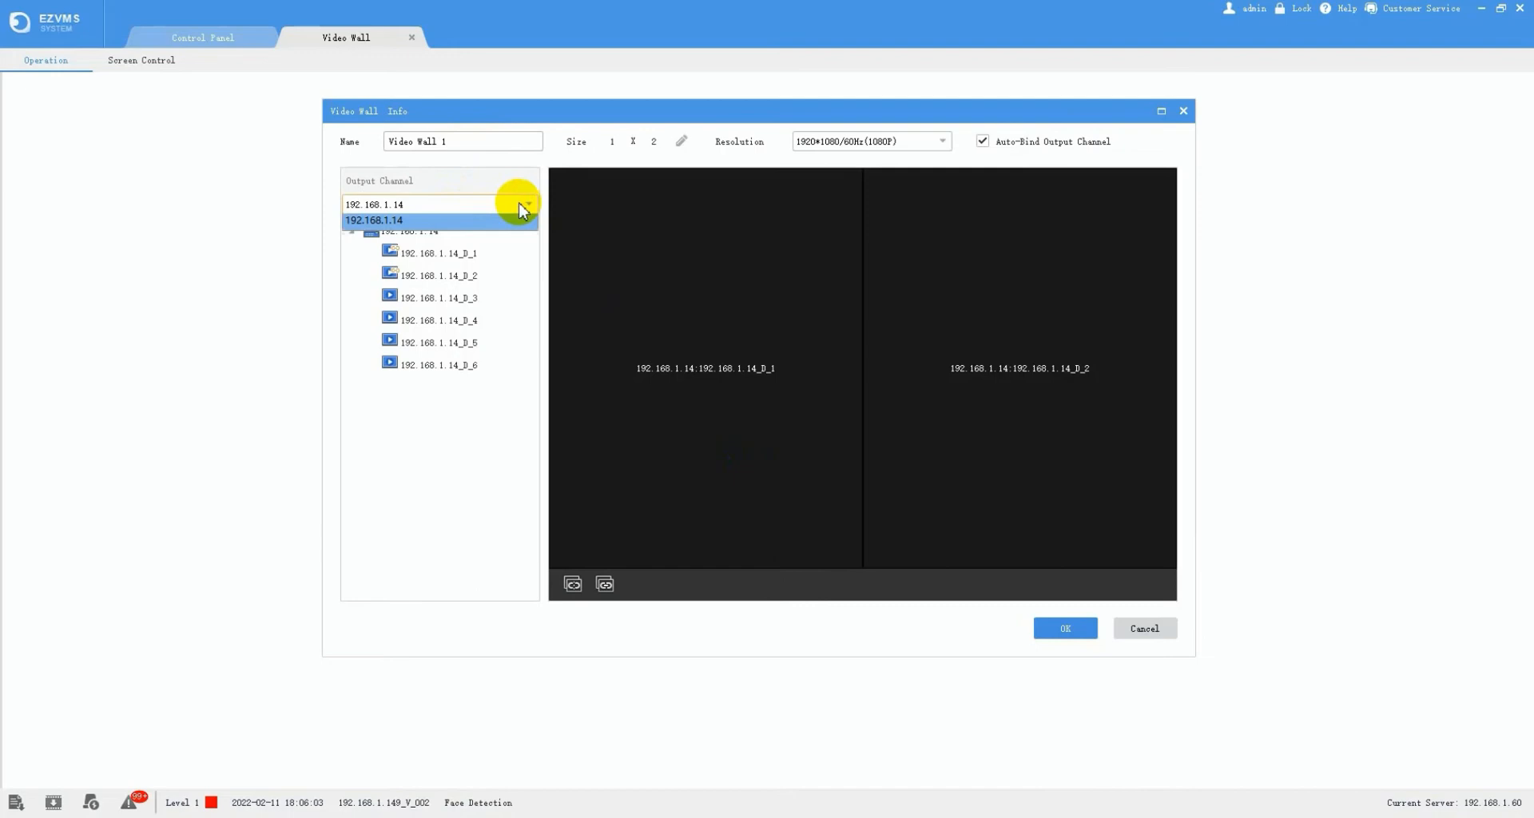
click(481, 221)
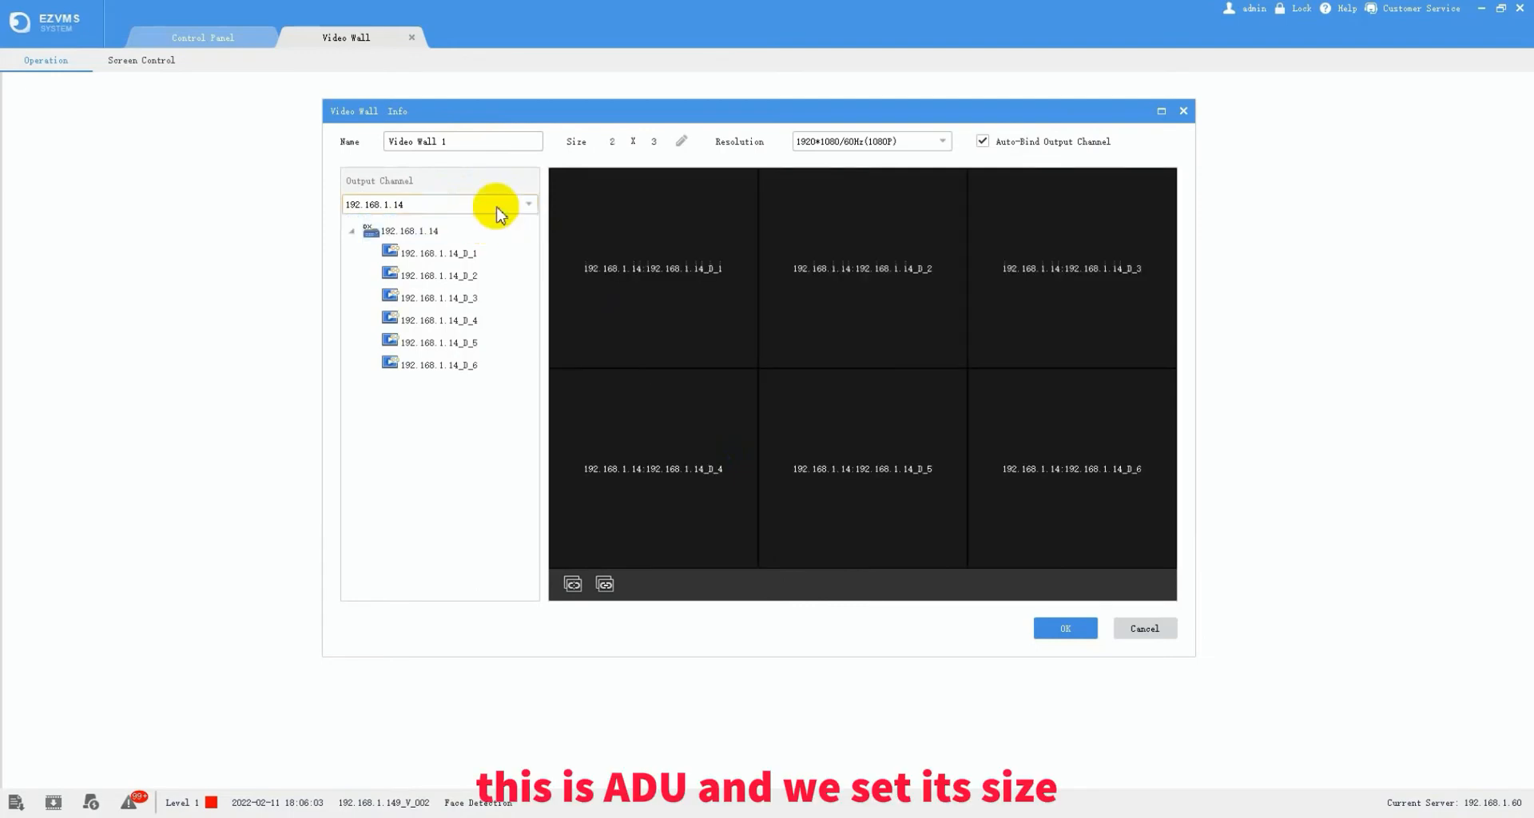
click(680, 142)
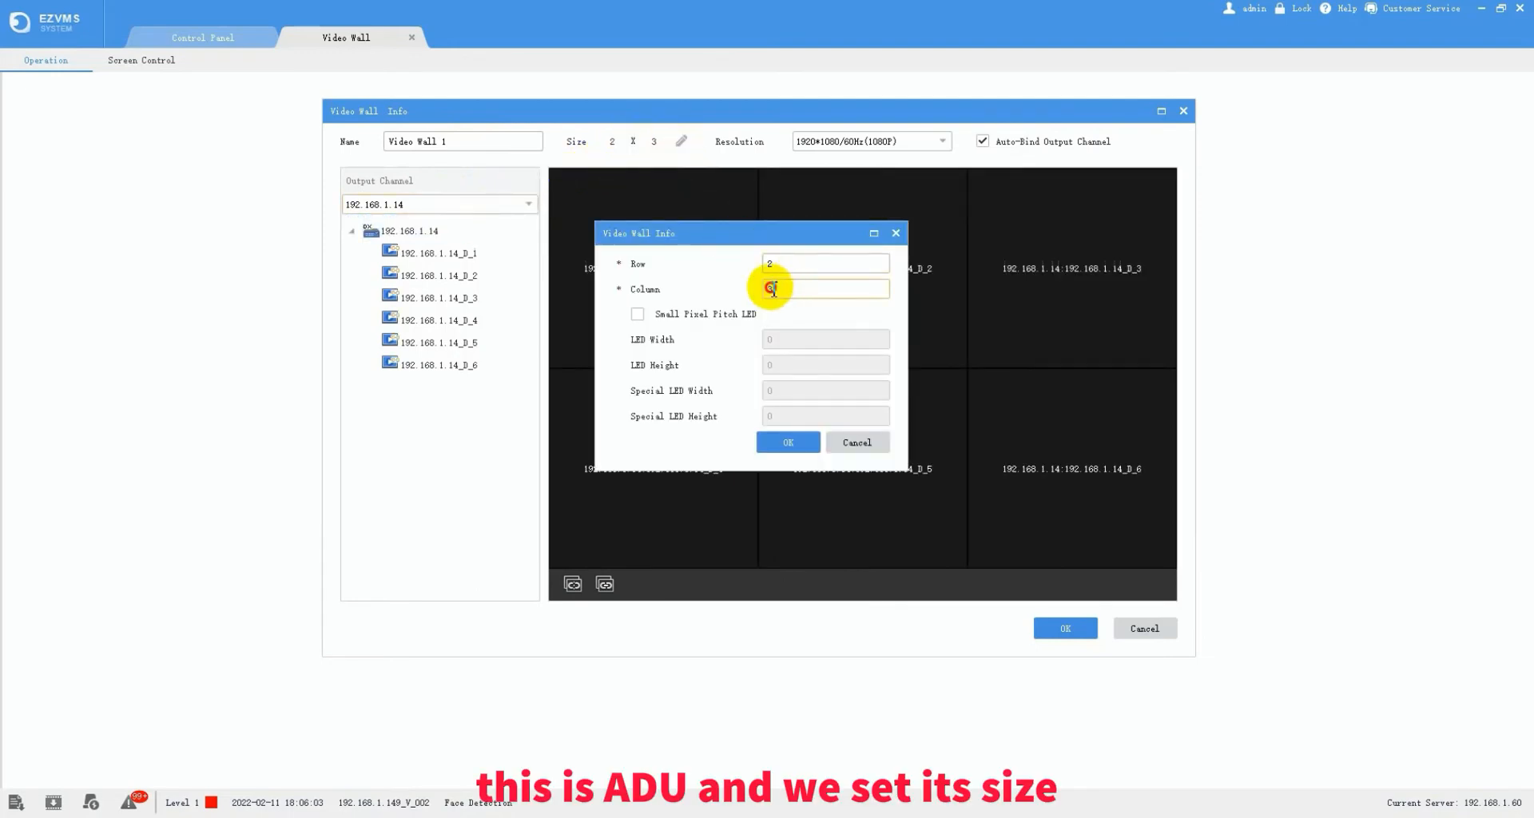
double_click(773, 288)
text(2)
click(788, 442)
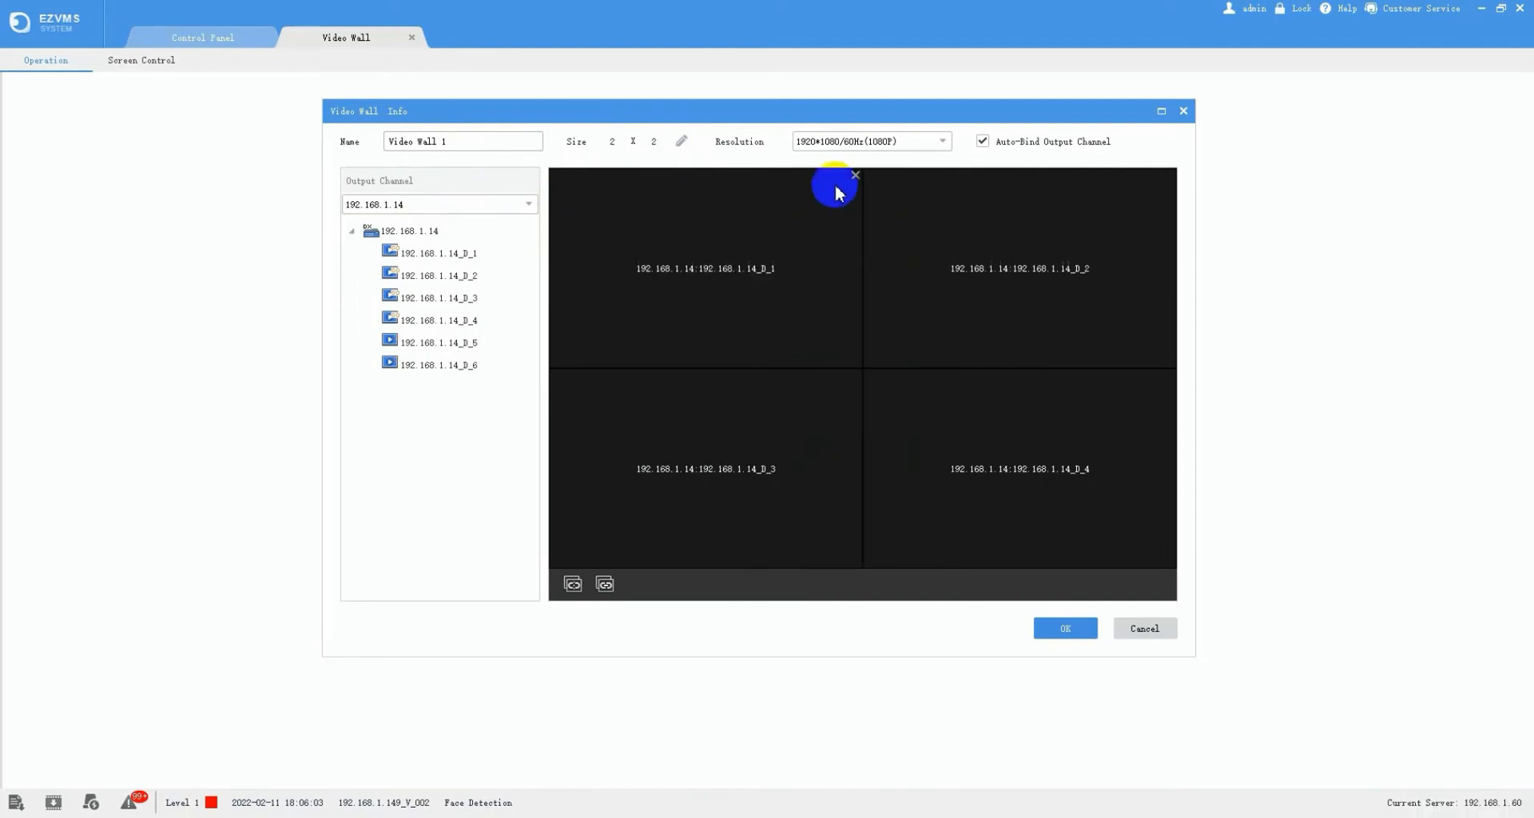
click(943, 144)
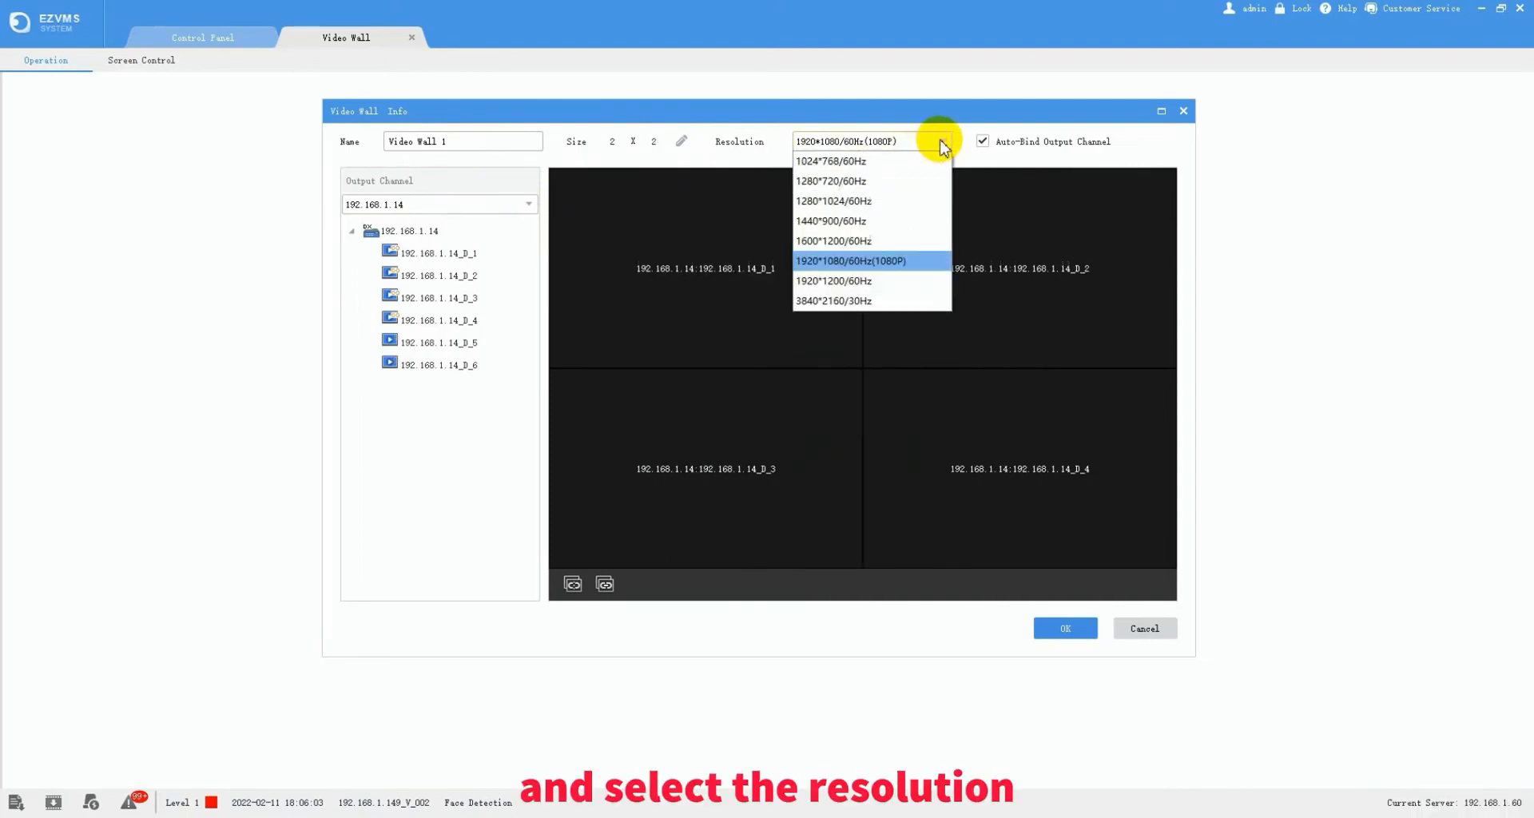
click(940, 142)
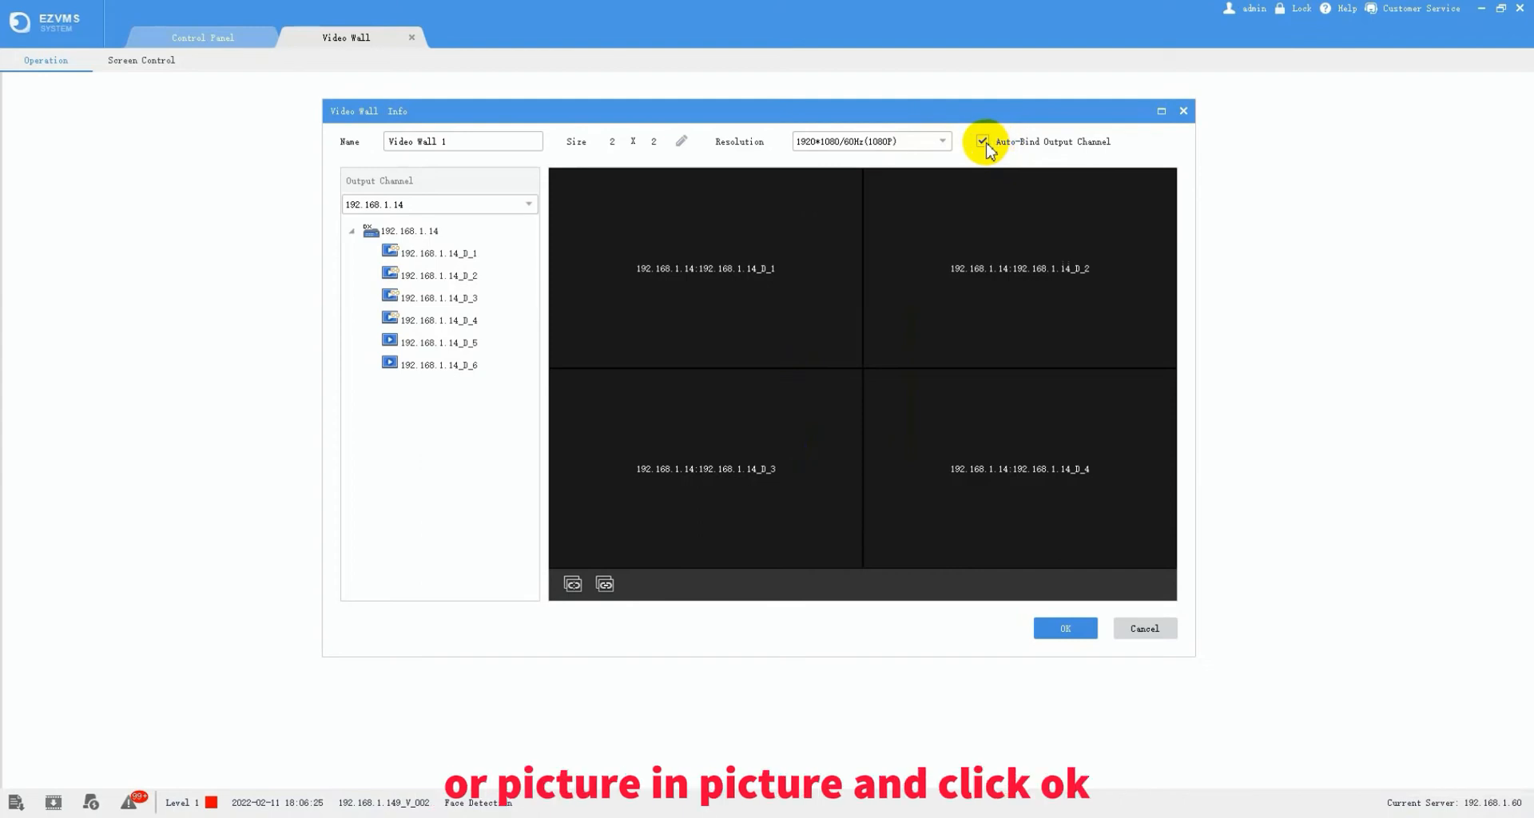
click(1065, 629)
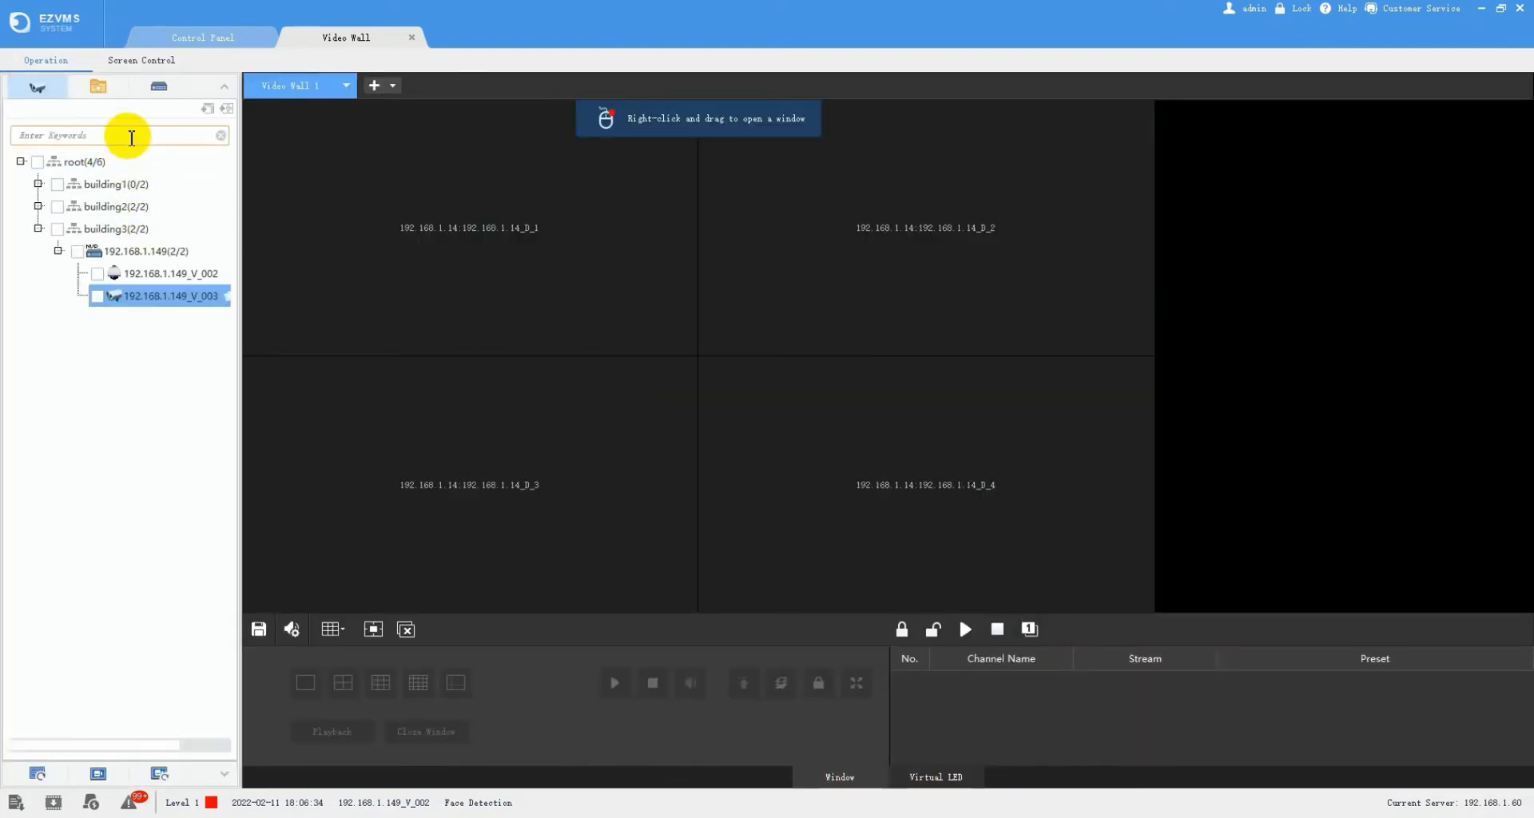
- Show camera 192.168.1.149_V_002 on screen D_1 of Video Wall 1
click(97, 276)
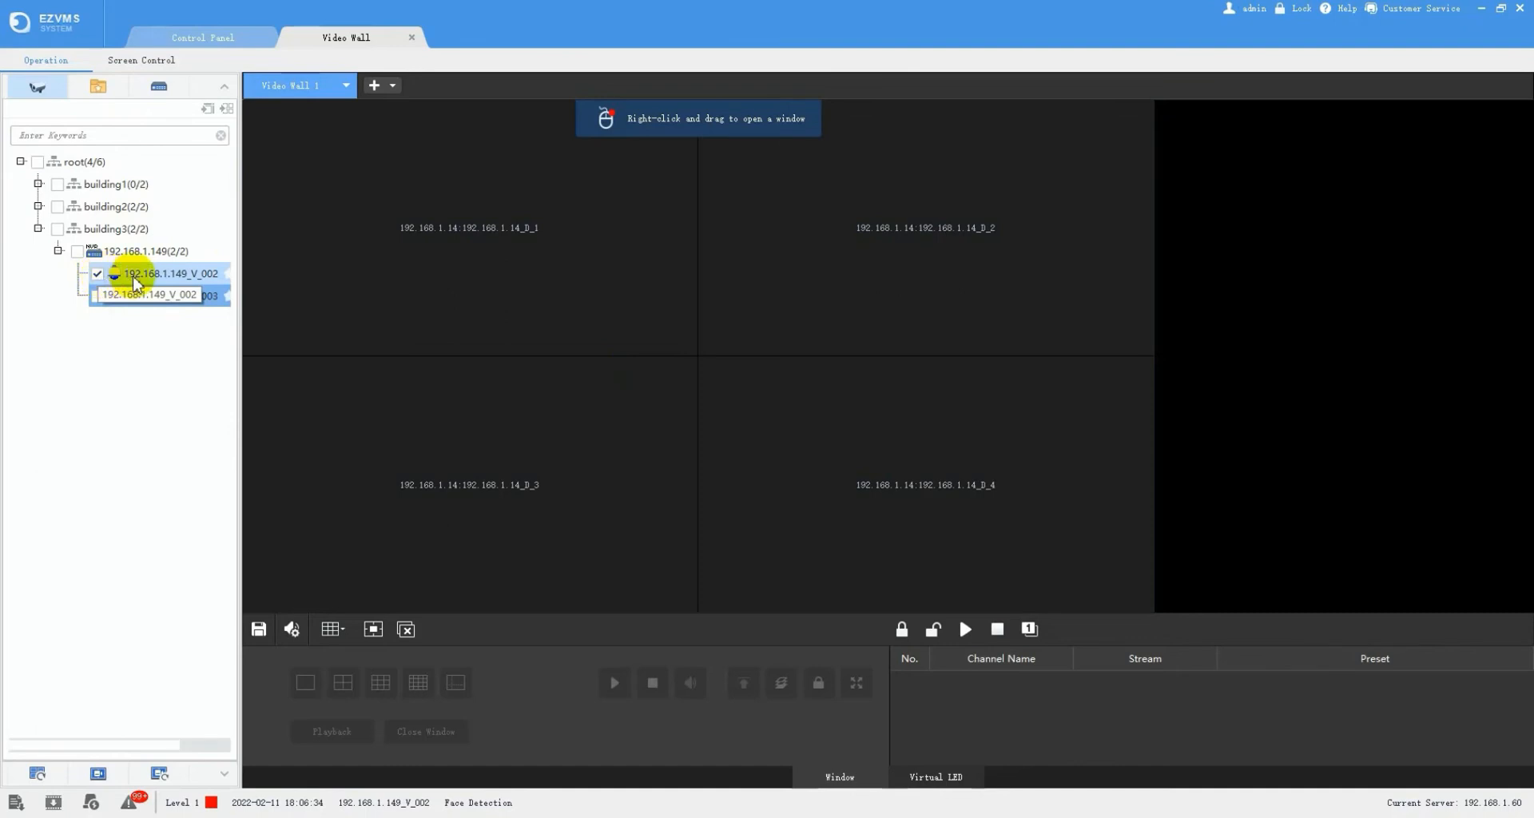
drag(138, 283, 398, 233)
drag(178, 274, 394, 250)
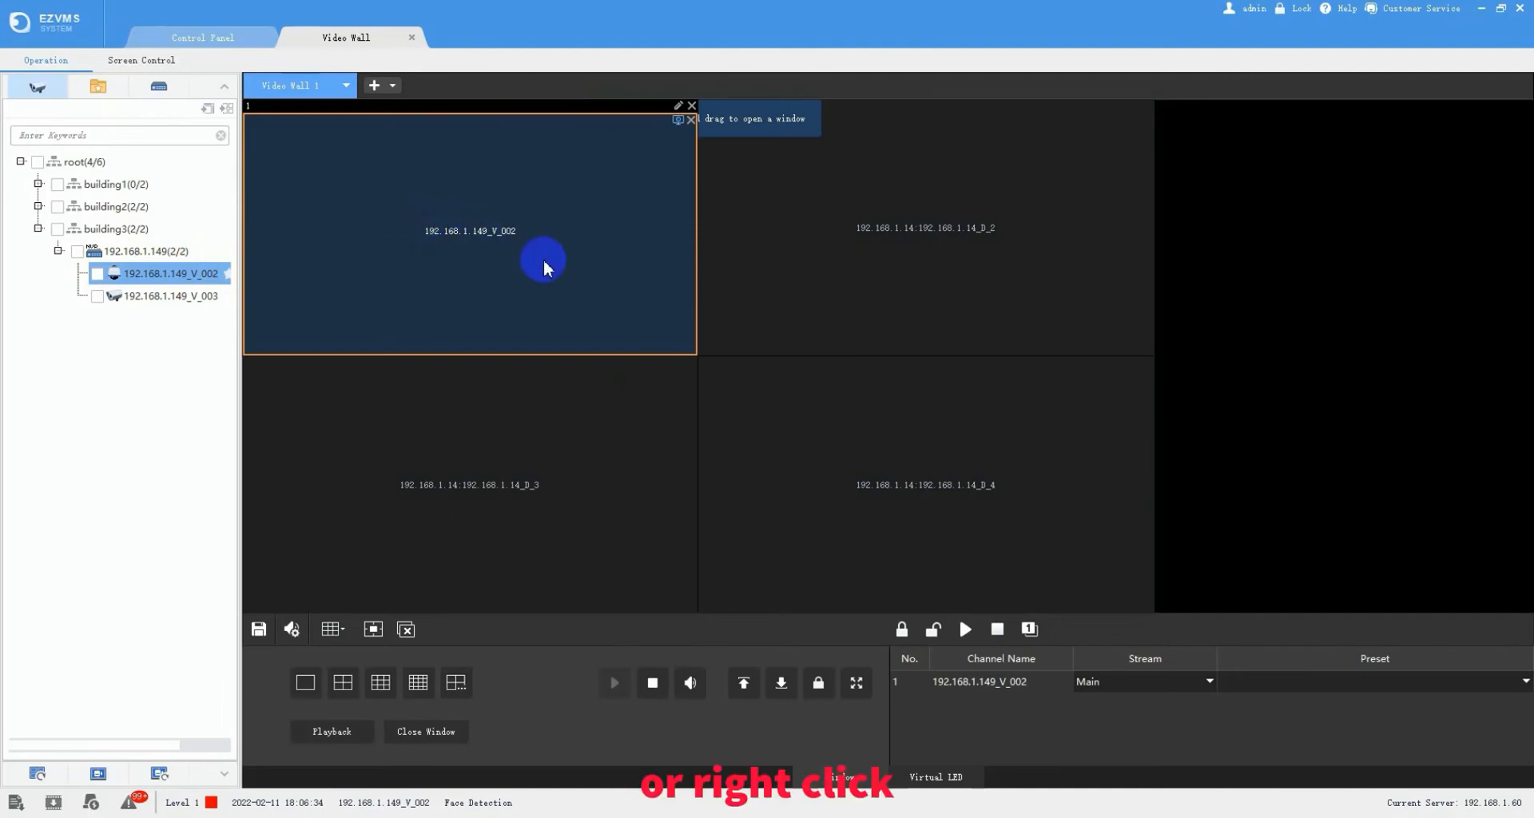
- Open overlapping windows 2 and 3 on the wall, showing camera 192.168.1.149_V_003
drag(805, 396, 581, 242)
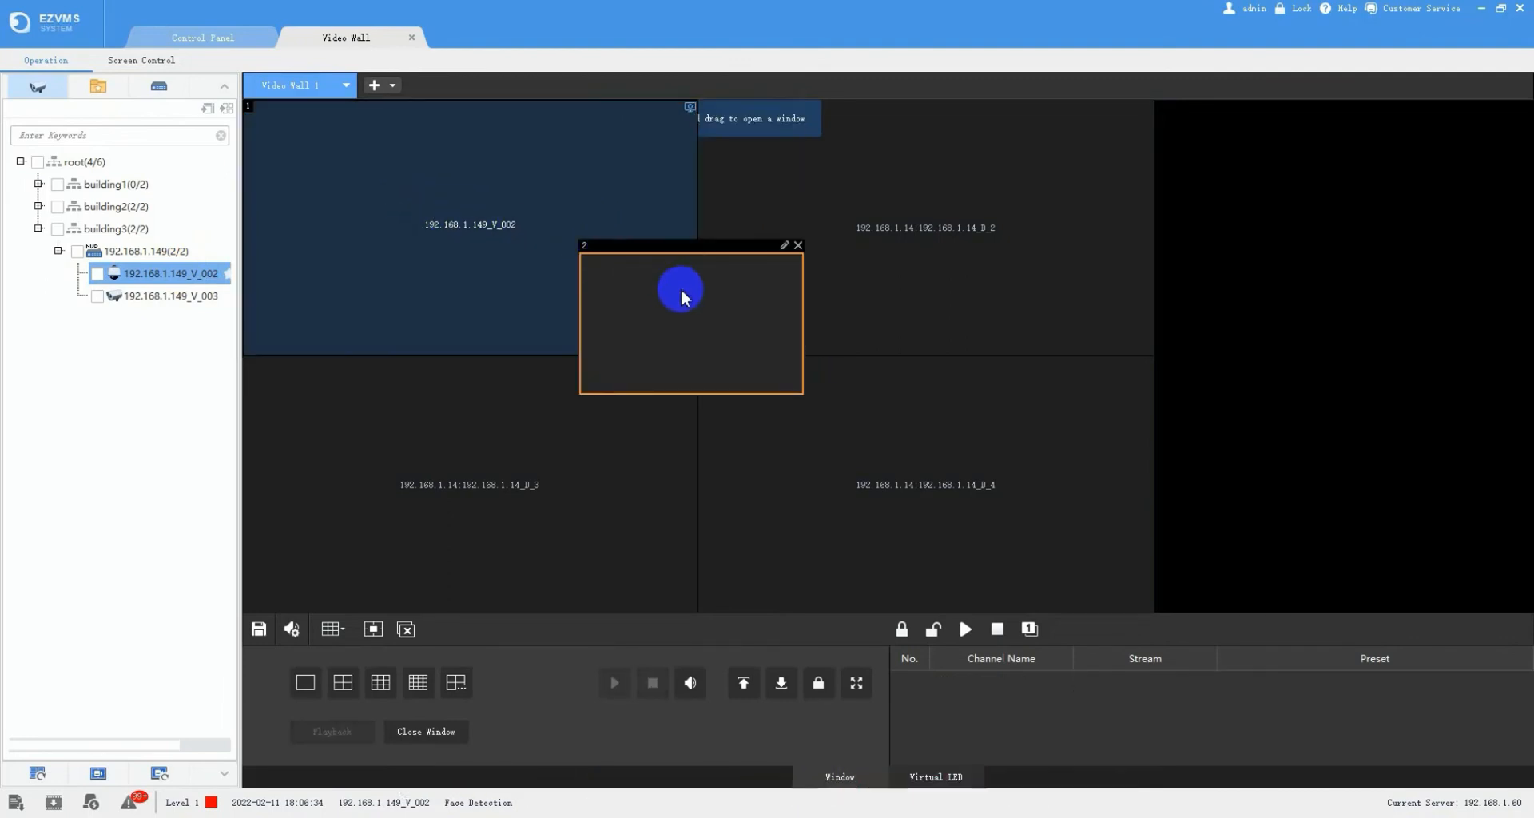
drag(685, 298, 679, 209)
drag(190, 302, 683, 248)
drag(889, 370, 787, 286)
drag(861, 326, 794, 290)
drag(156, 297, 722, 294)
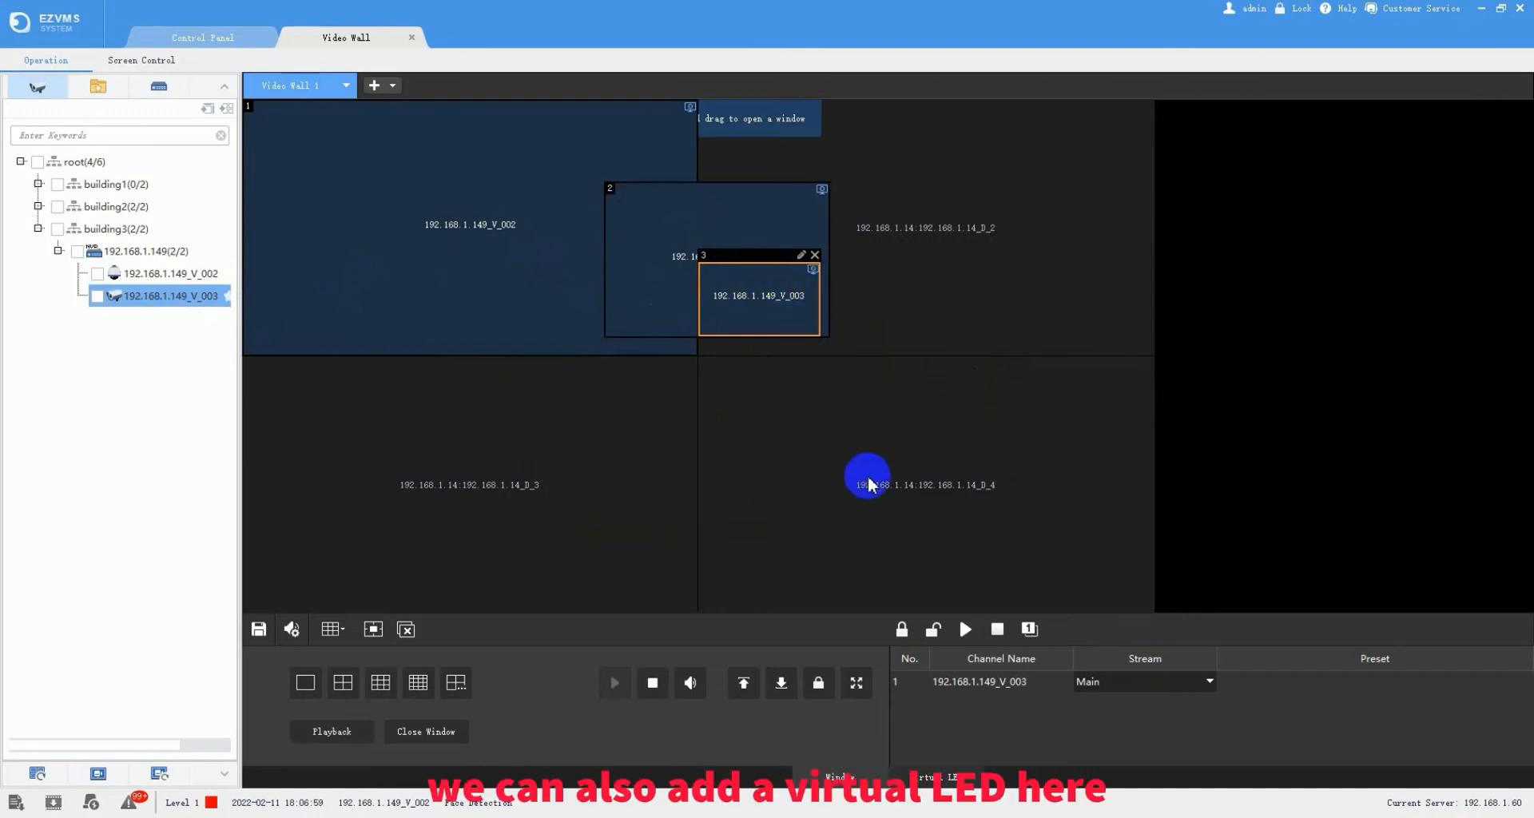
- Draw a virtual LED reading 'welcome', scrolling left to right, along the wall's top edge
click(945, 777)
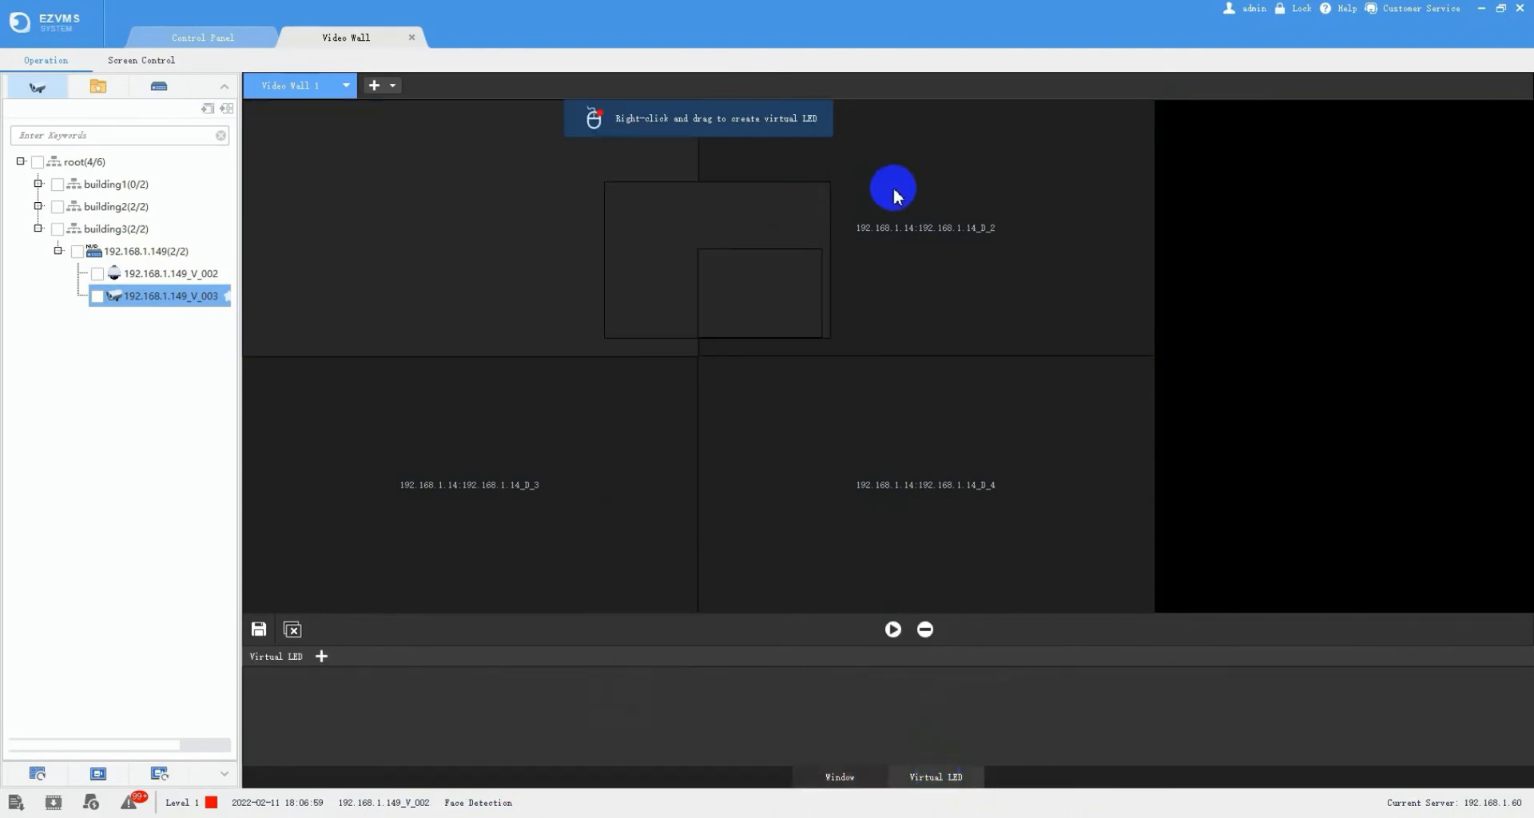
drag(890, 189, 490, 135)
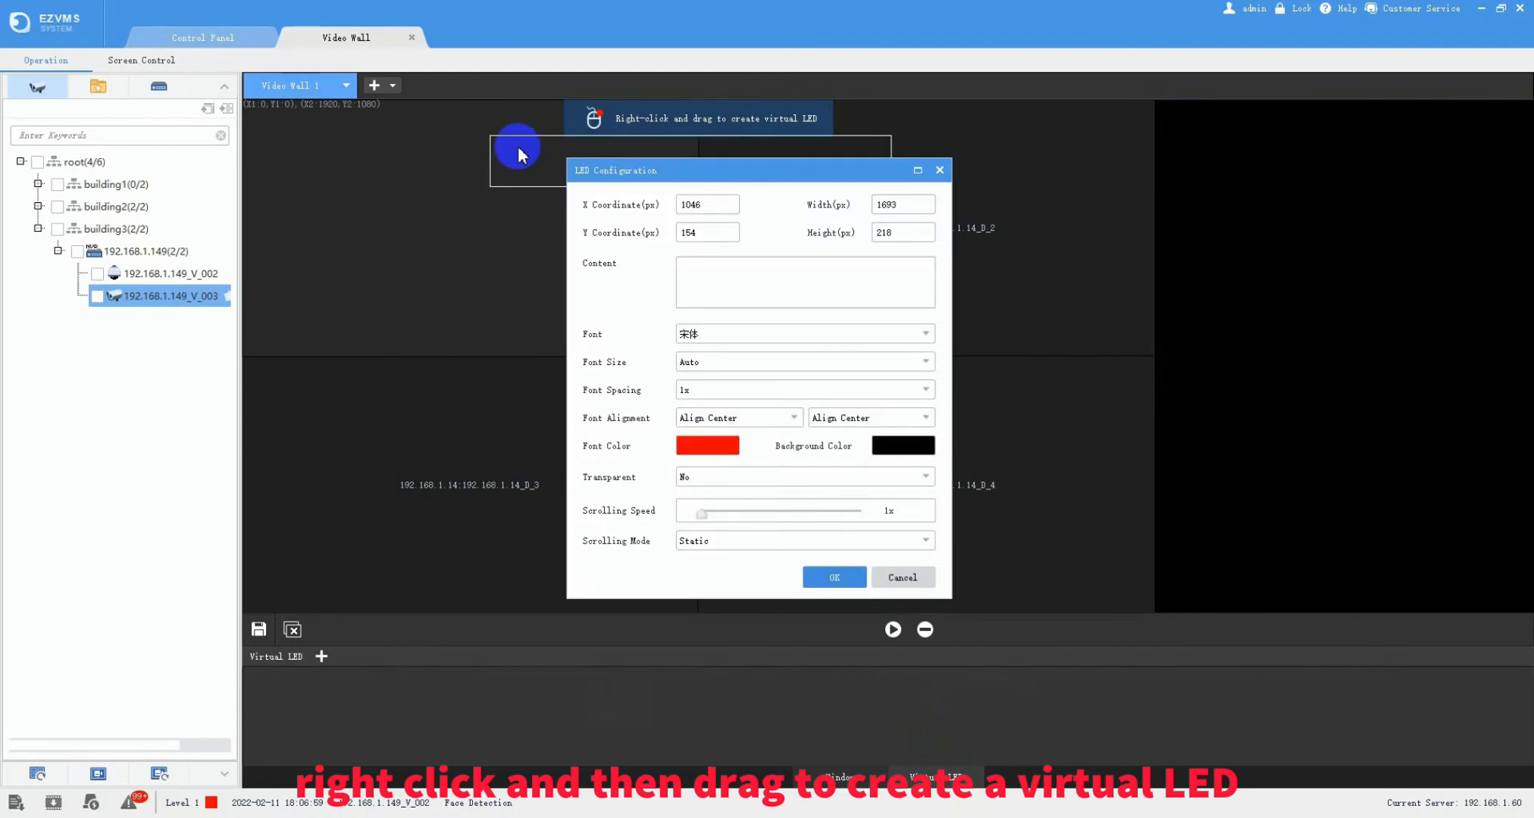
click(719, 279)
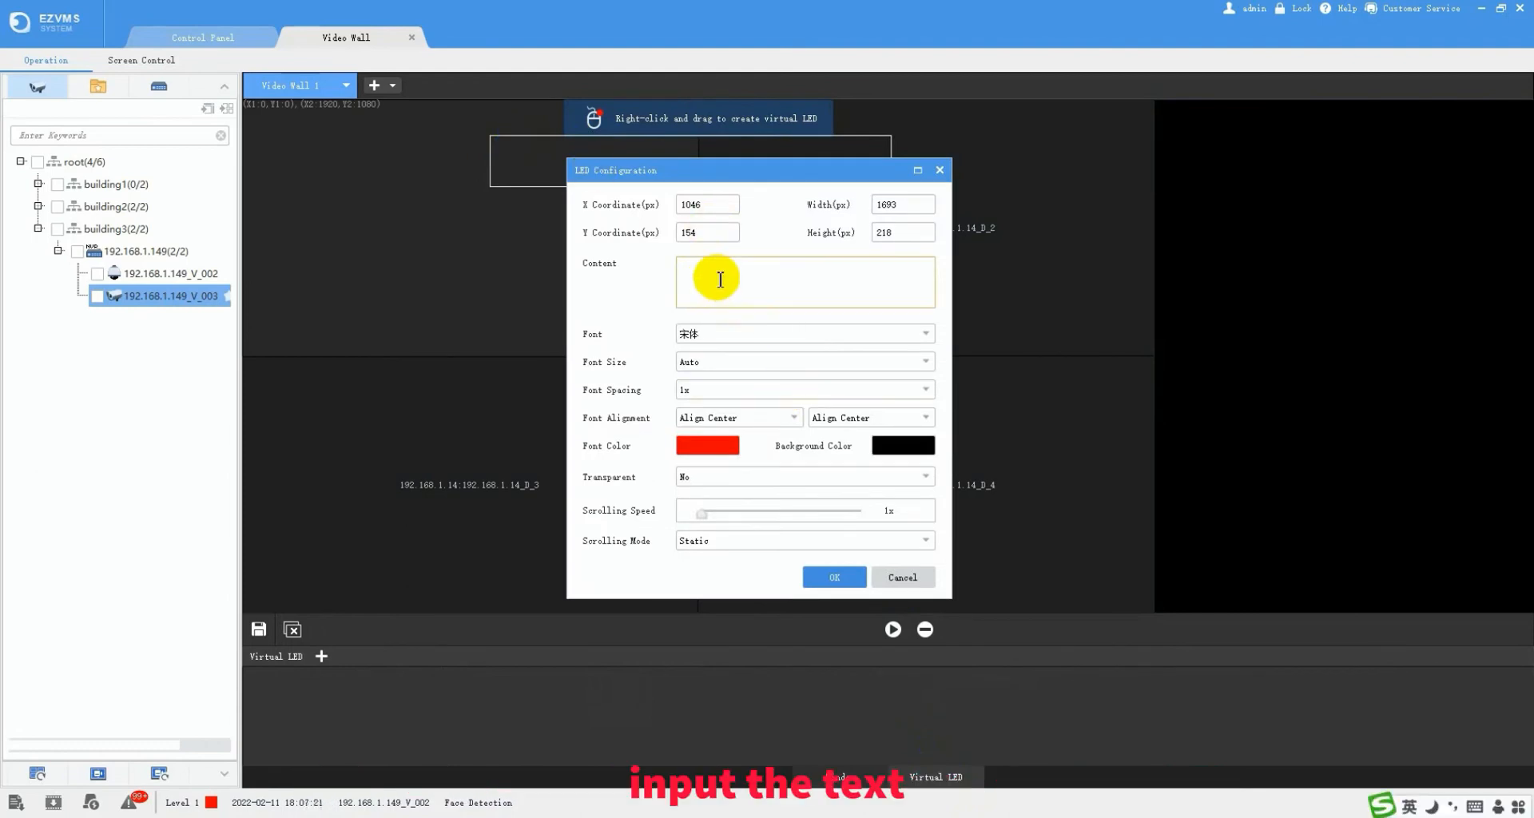
text(wel)
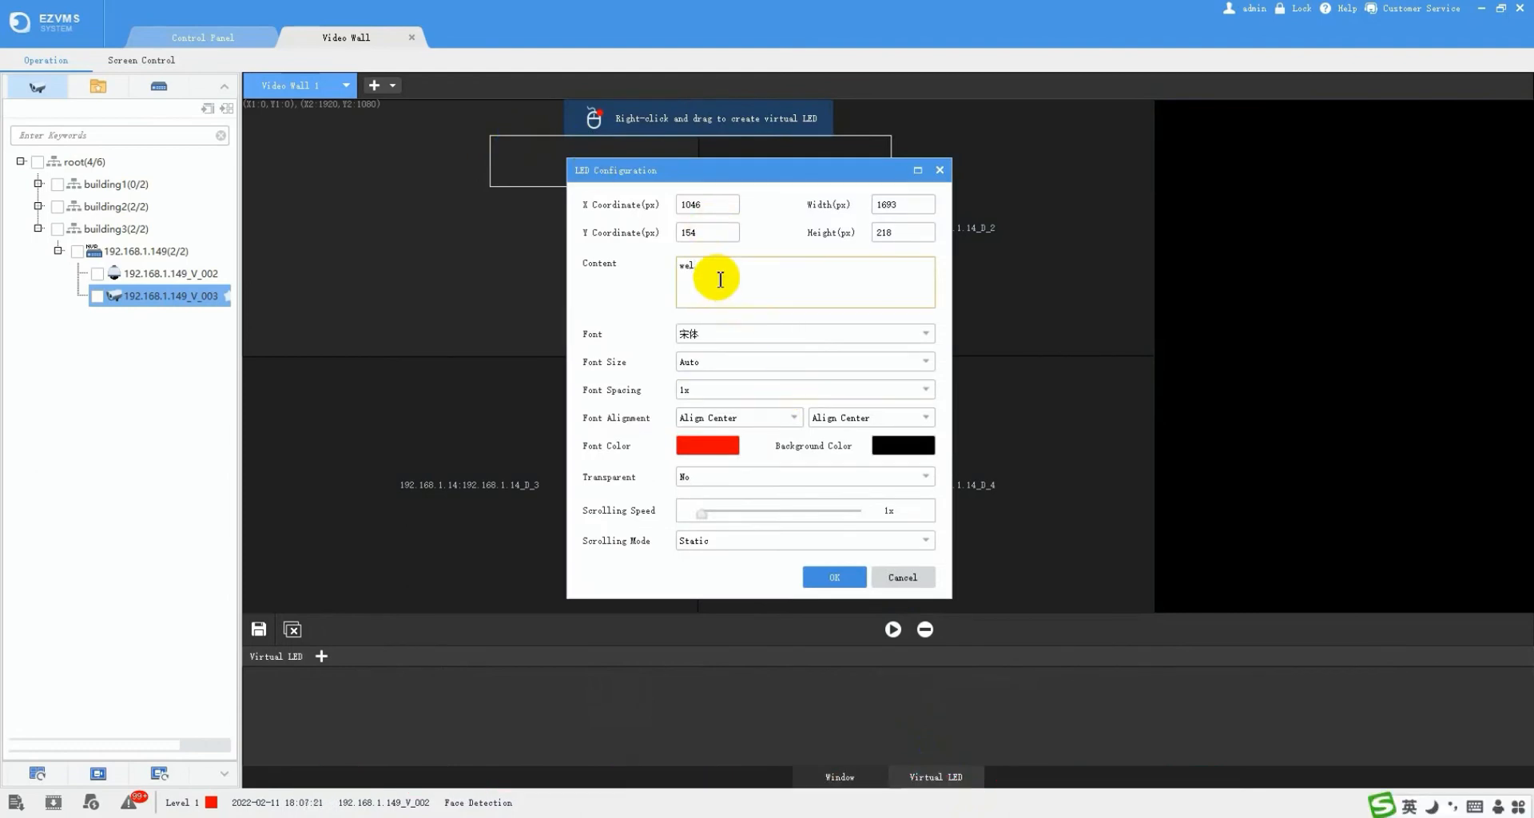
text(come)
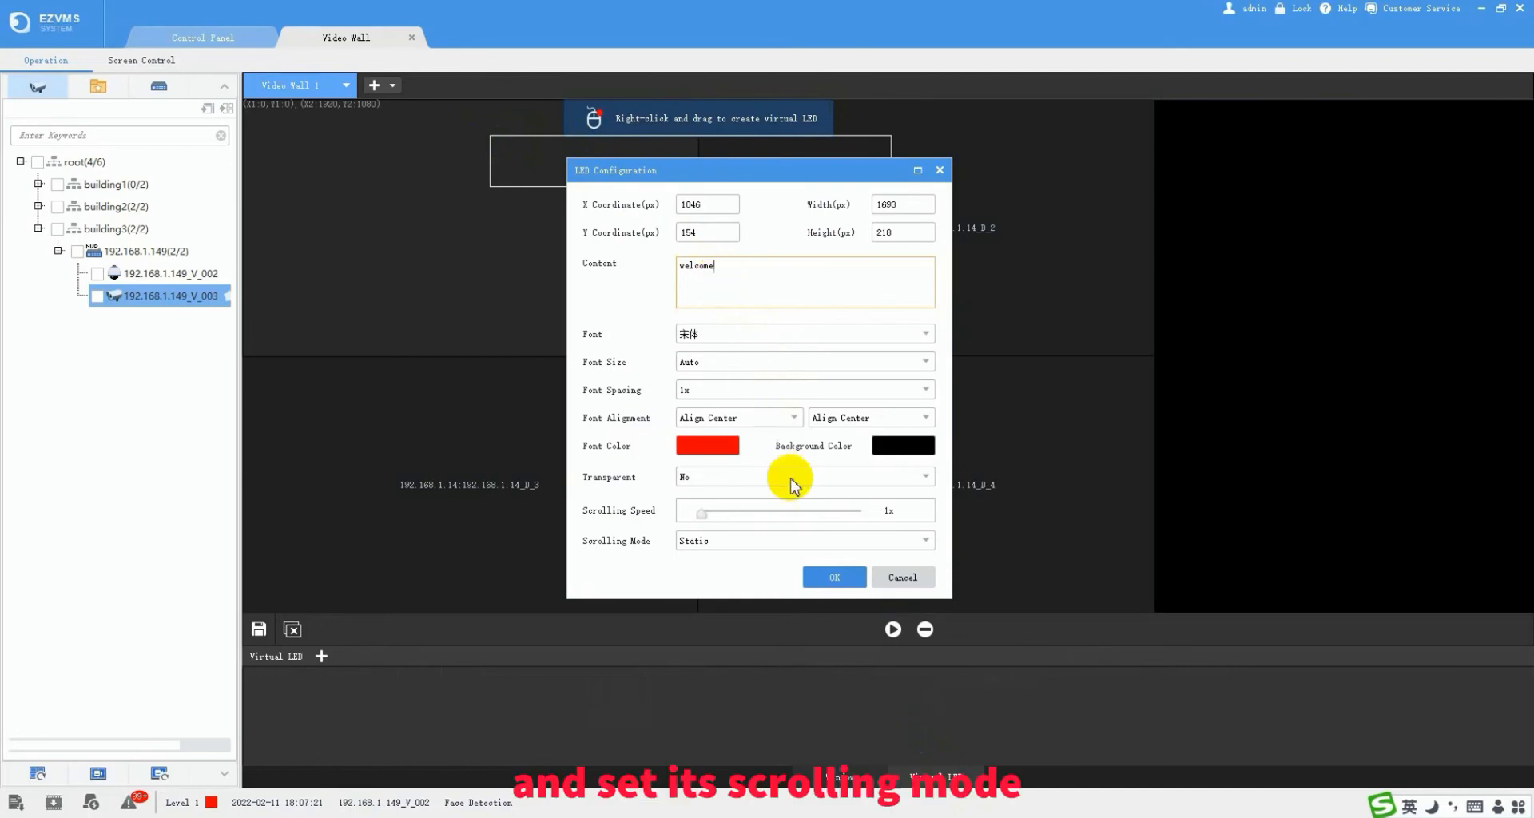
click(831, 541)
click(759, 580)
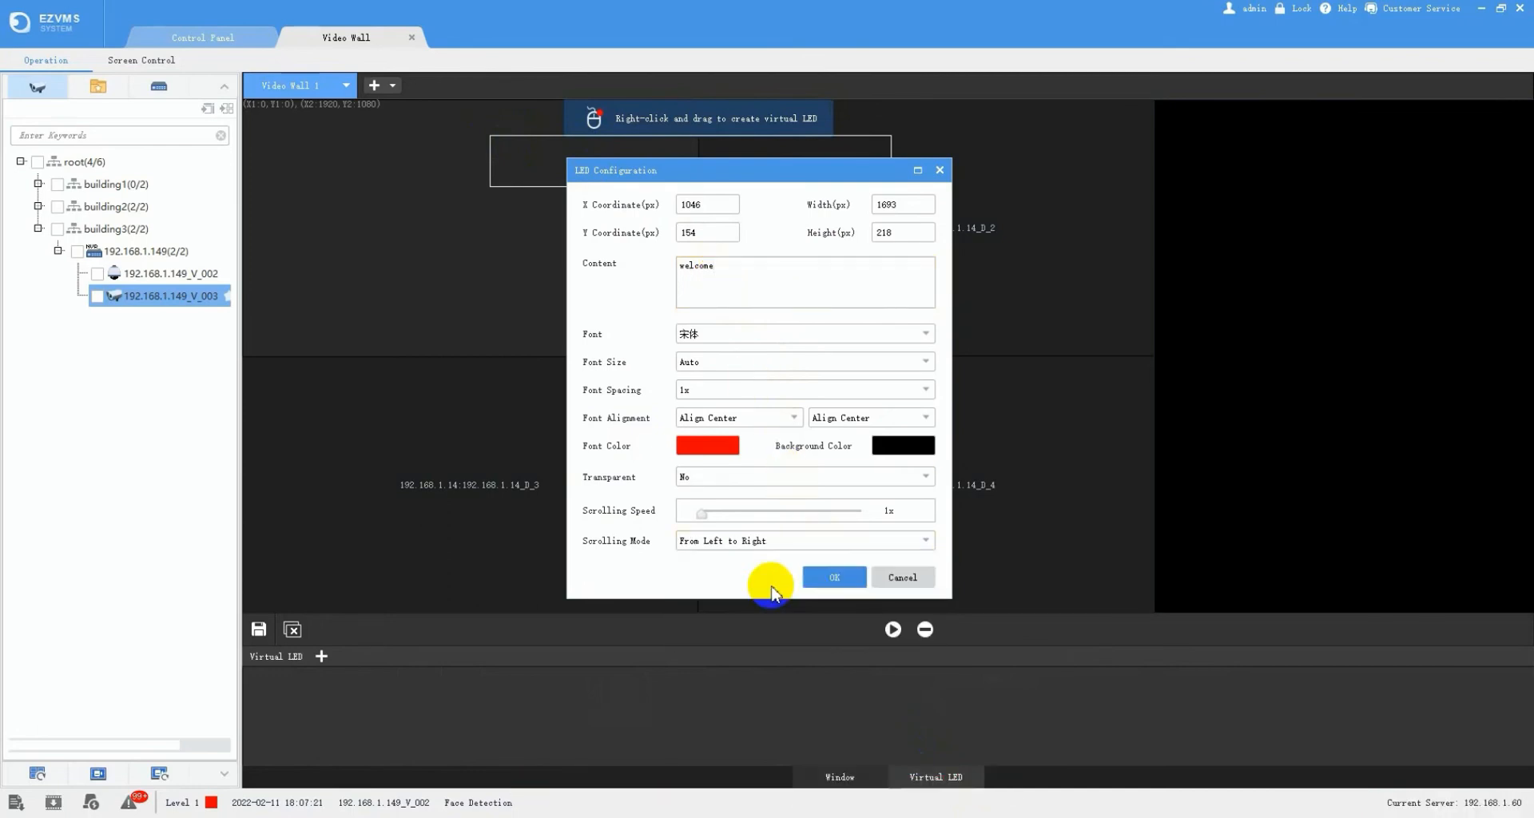
click(831, 572)
mouse_move(751, 159)
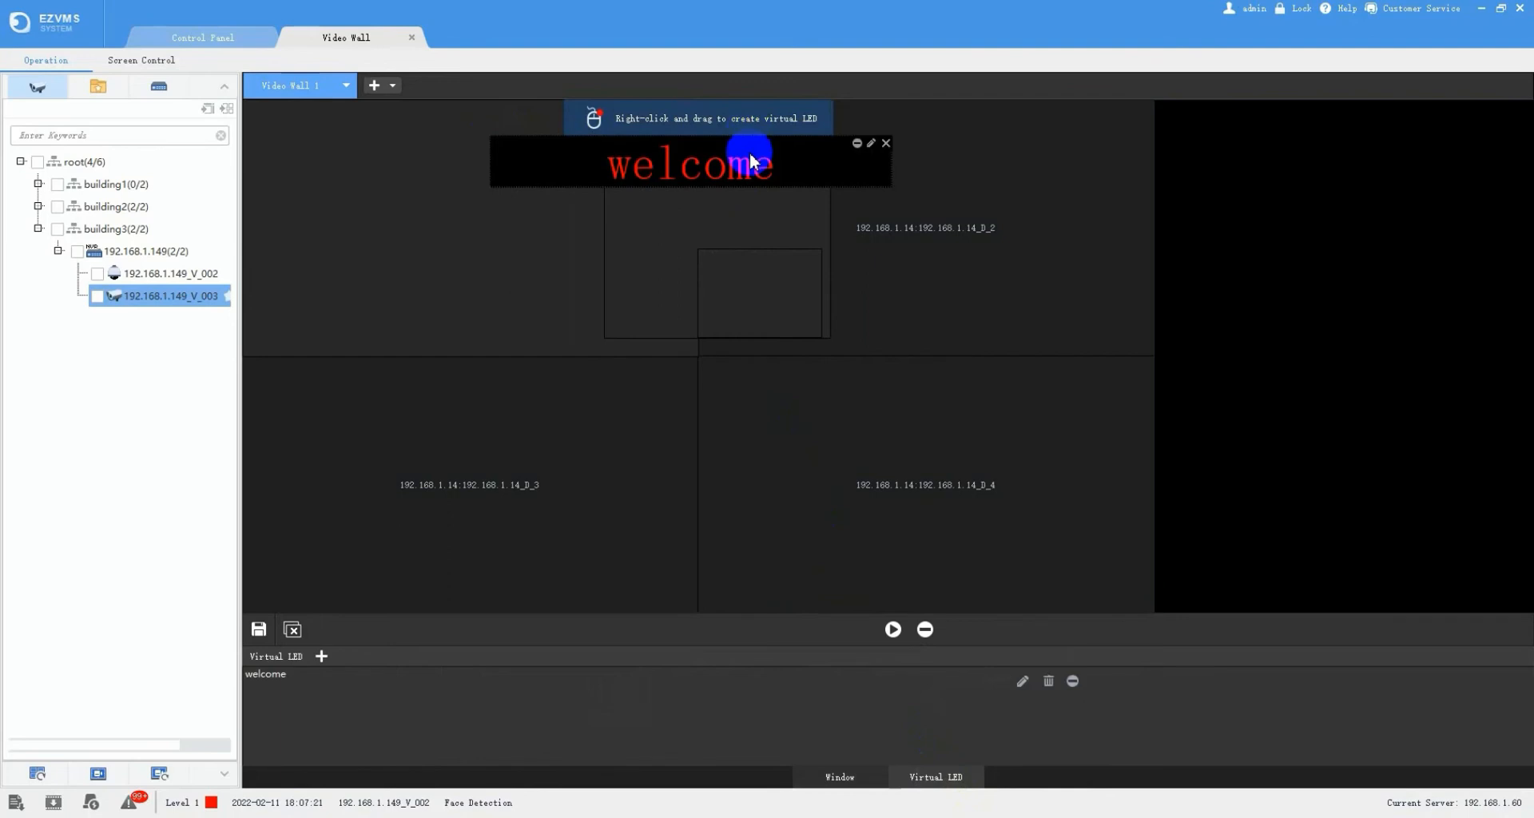
drag(747, 158, 731, 112)
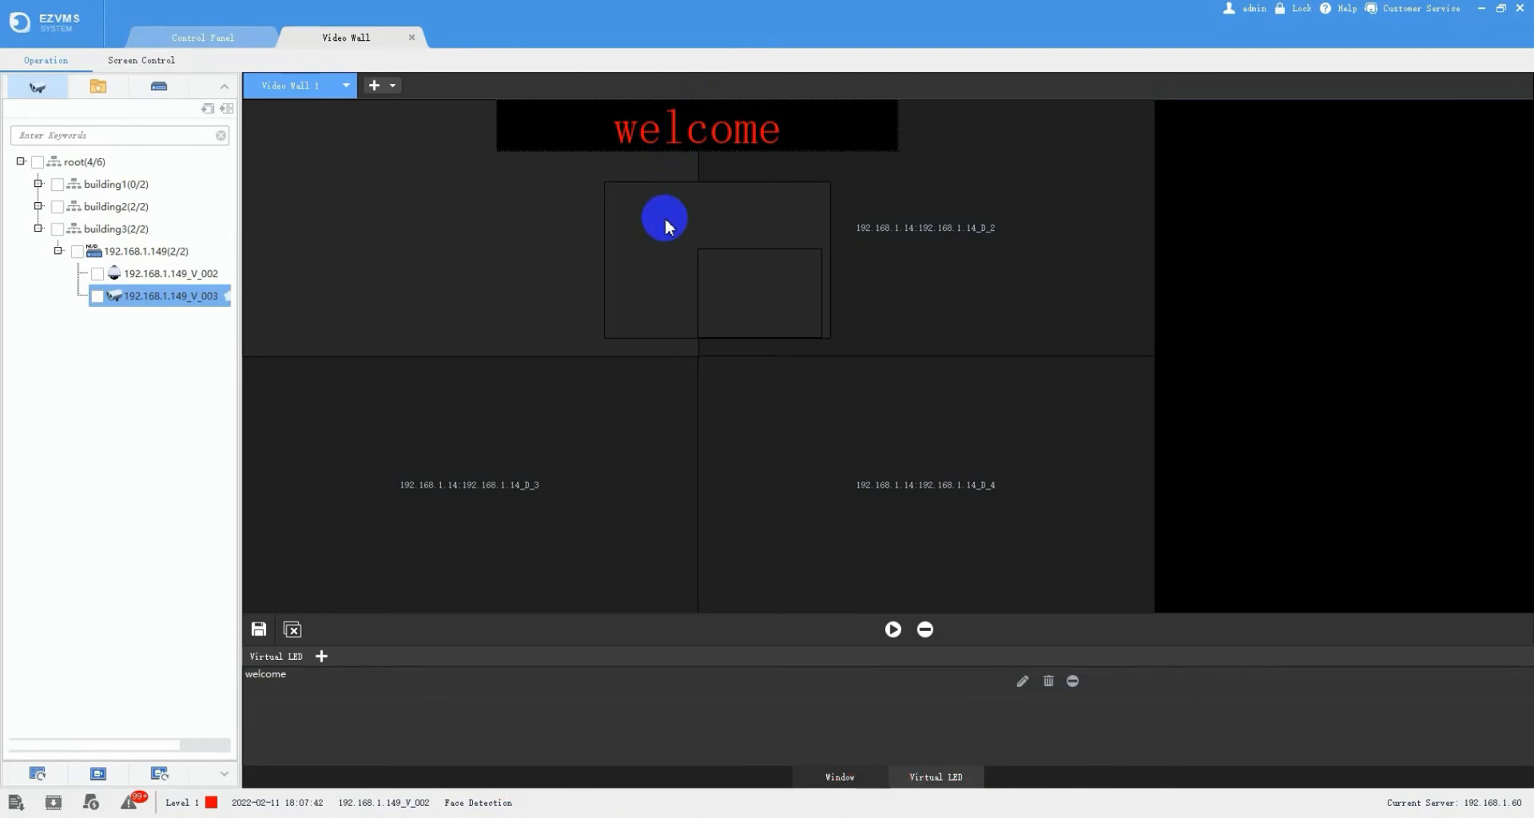
- Create e-map 'Park' using the MAP school floor plan picture as background
click(412, 39)
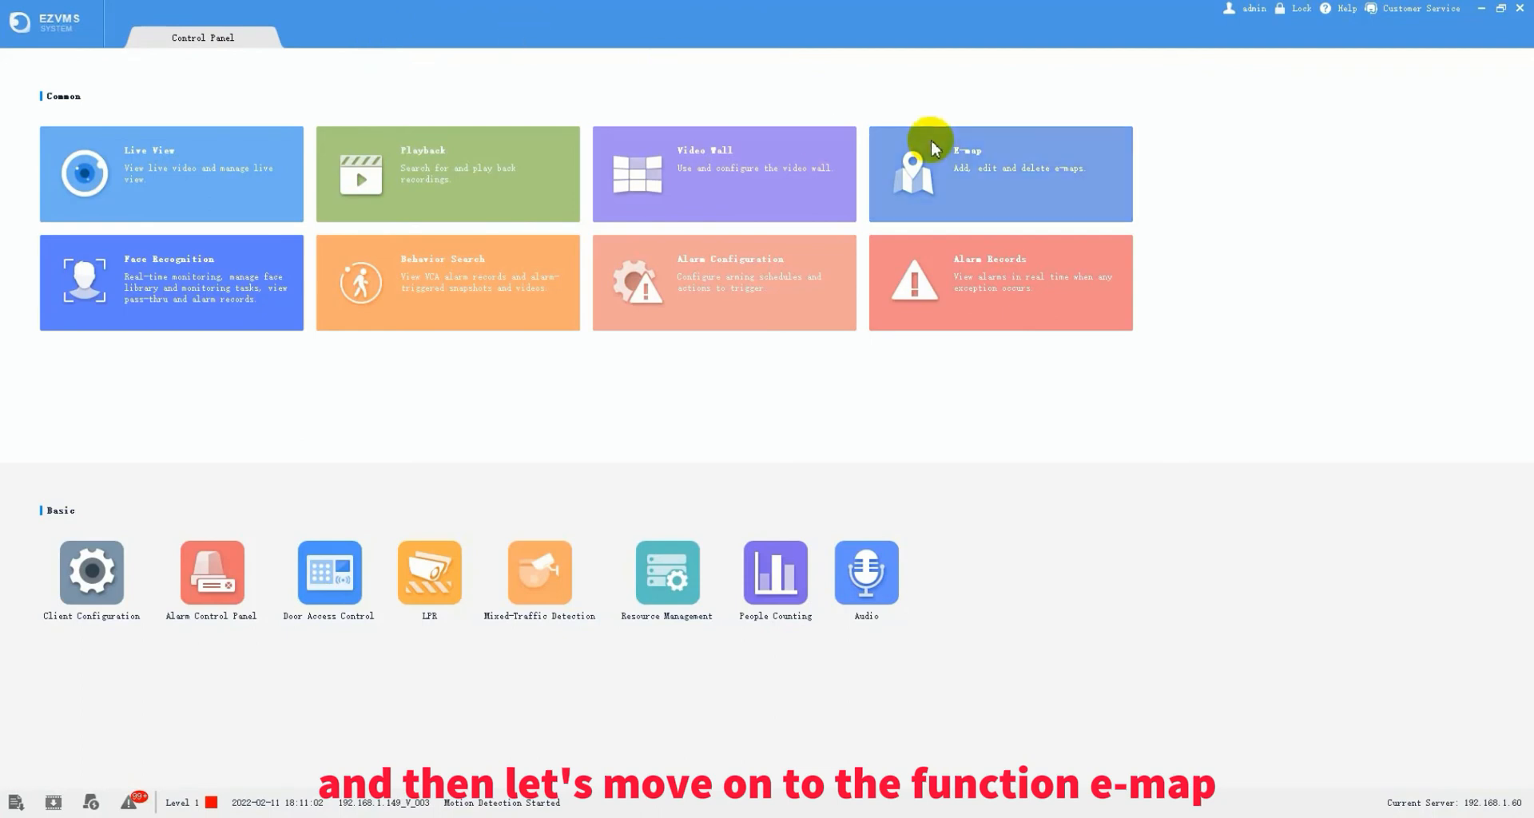
click(958, 178)
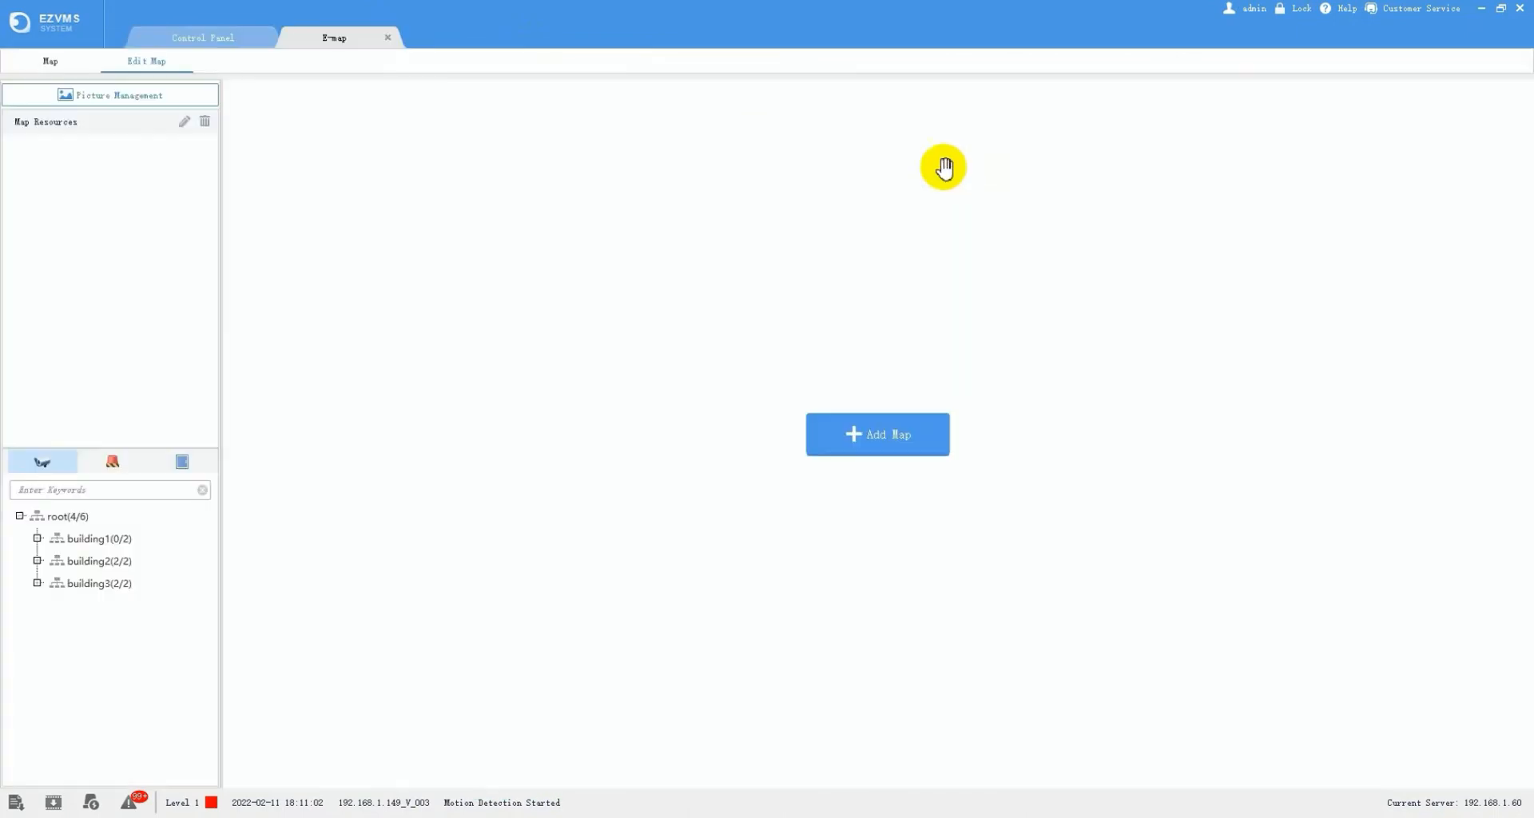
click(860, 442)
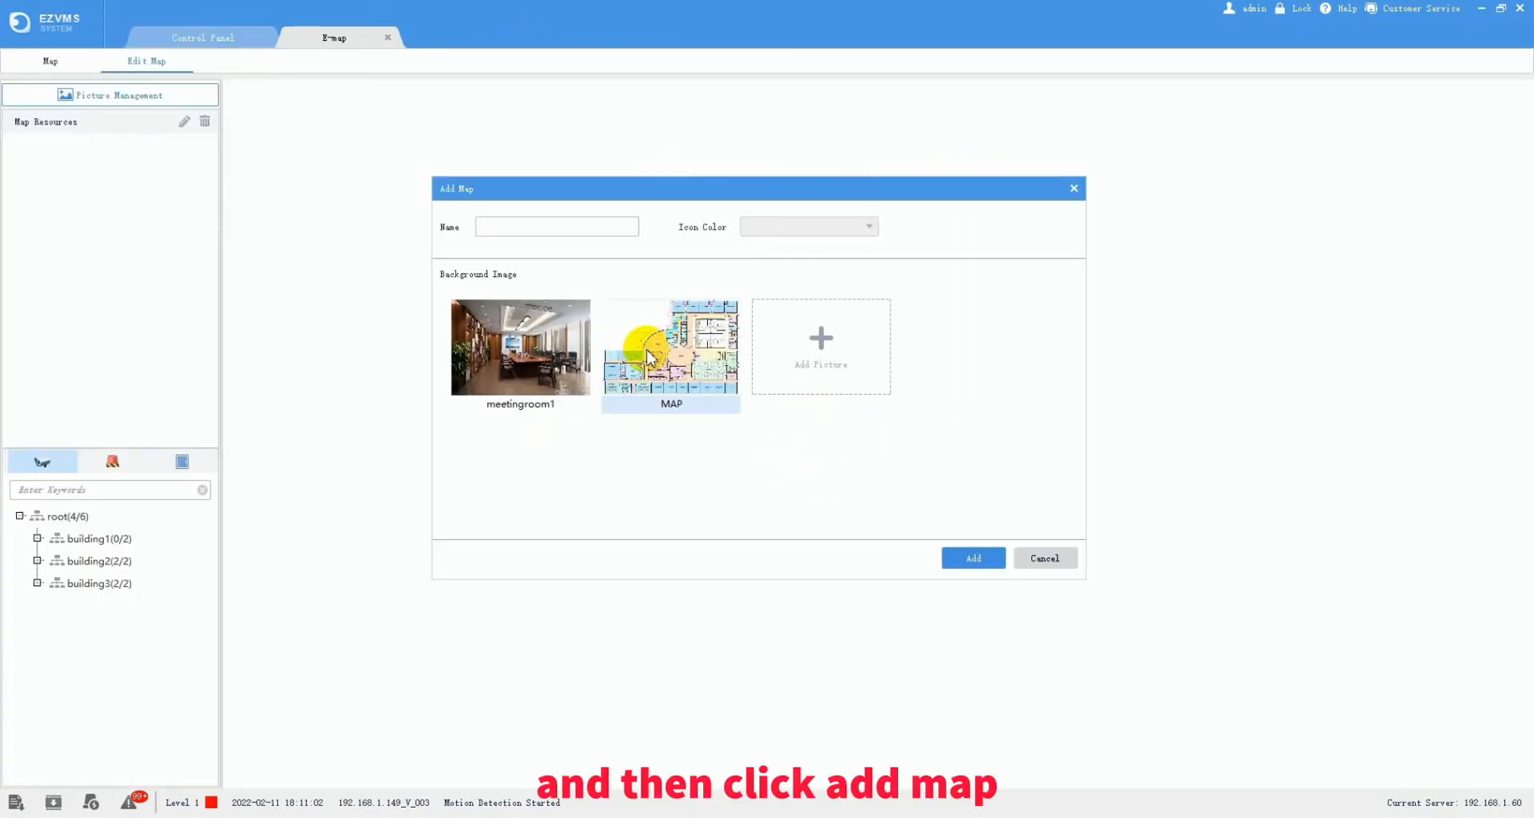
click(651, 355)
click(574, 231)
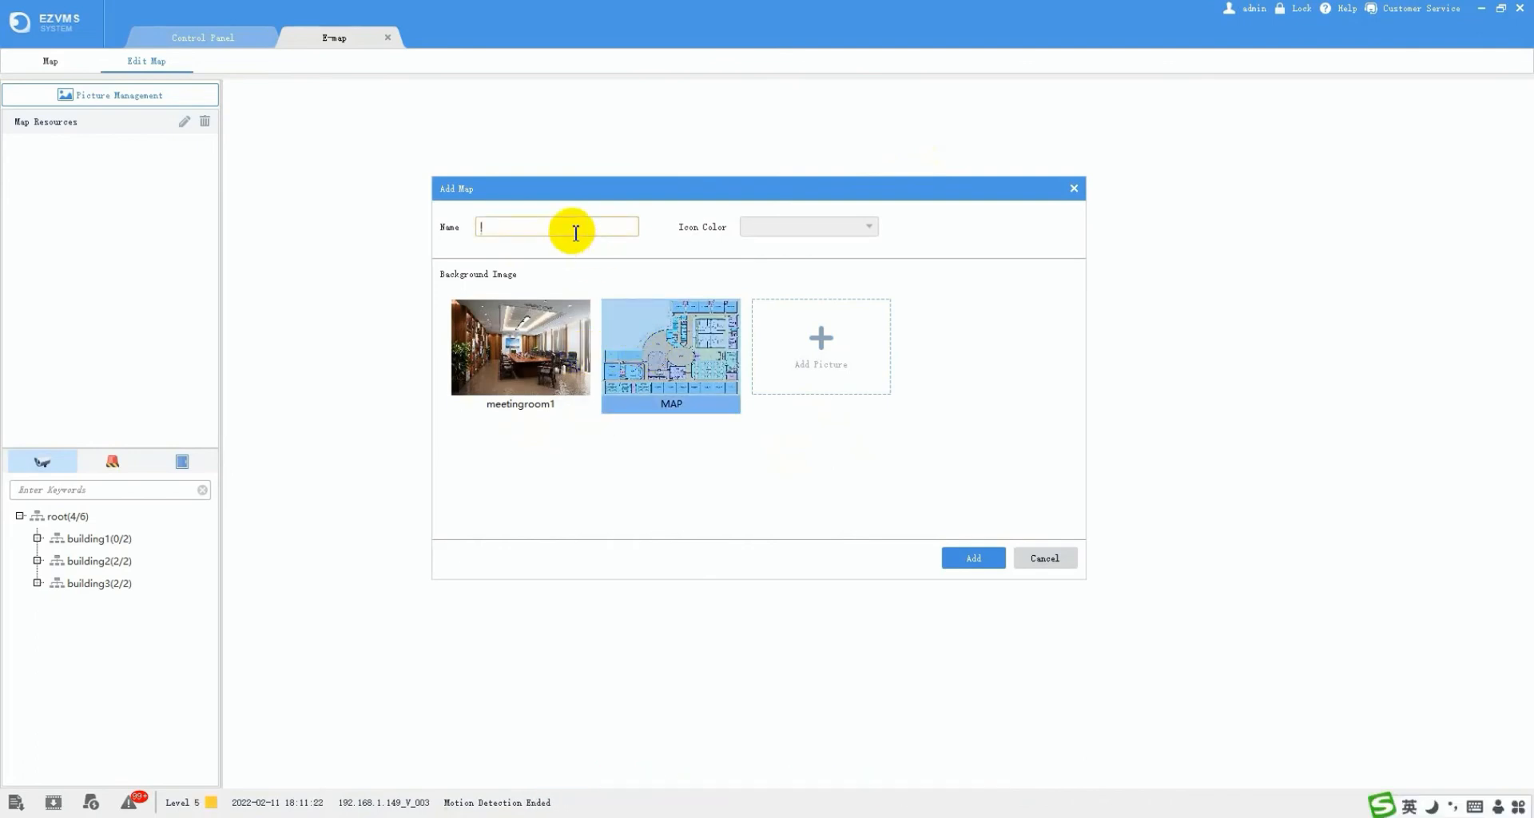
text(Park)
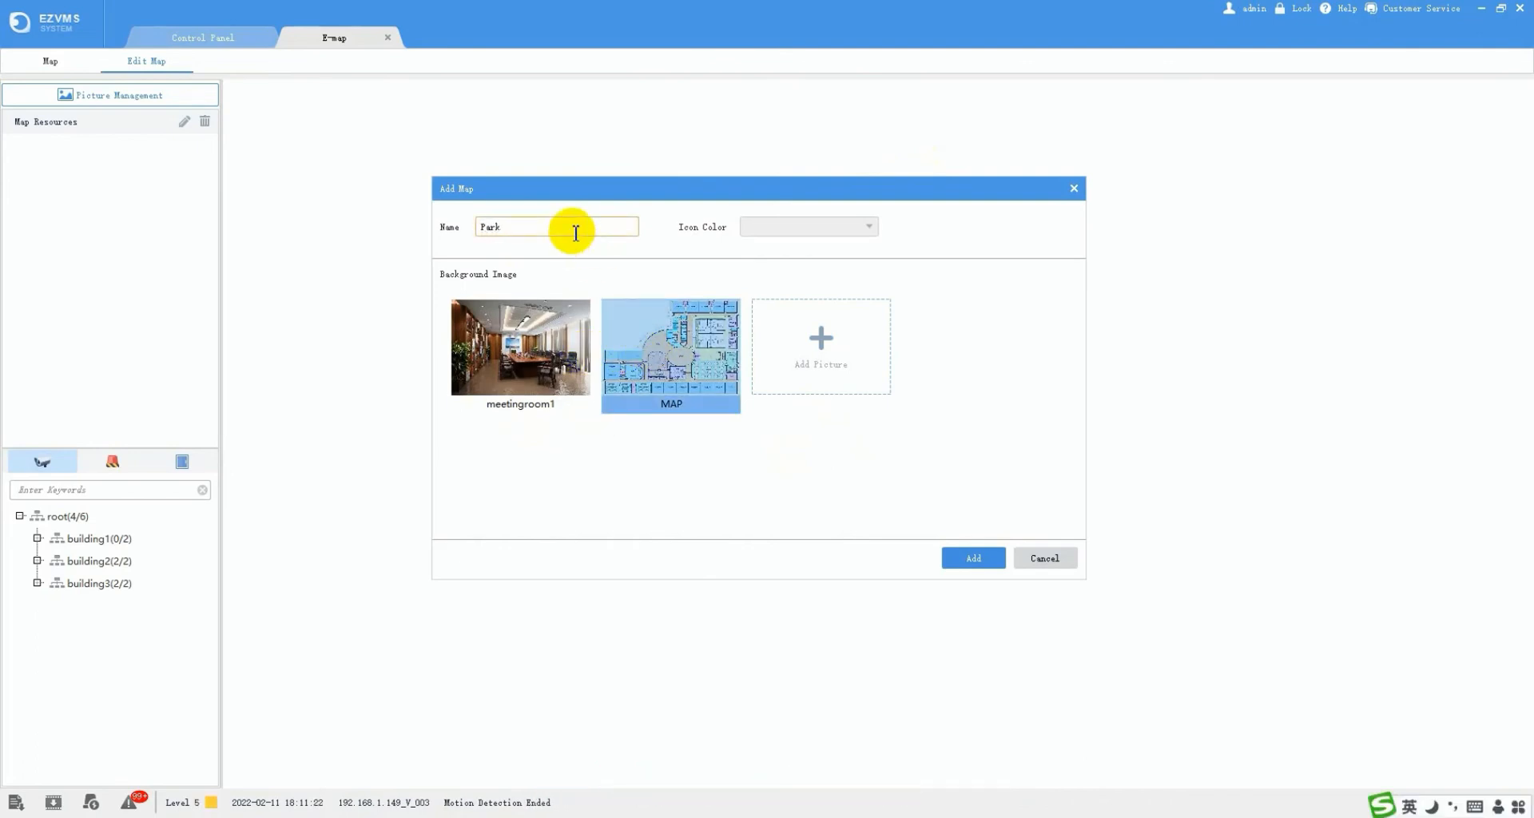
click(971, 559)
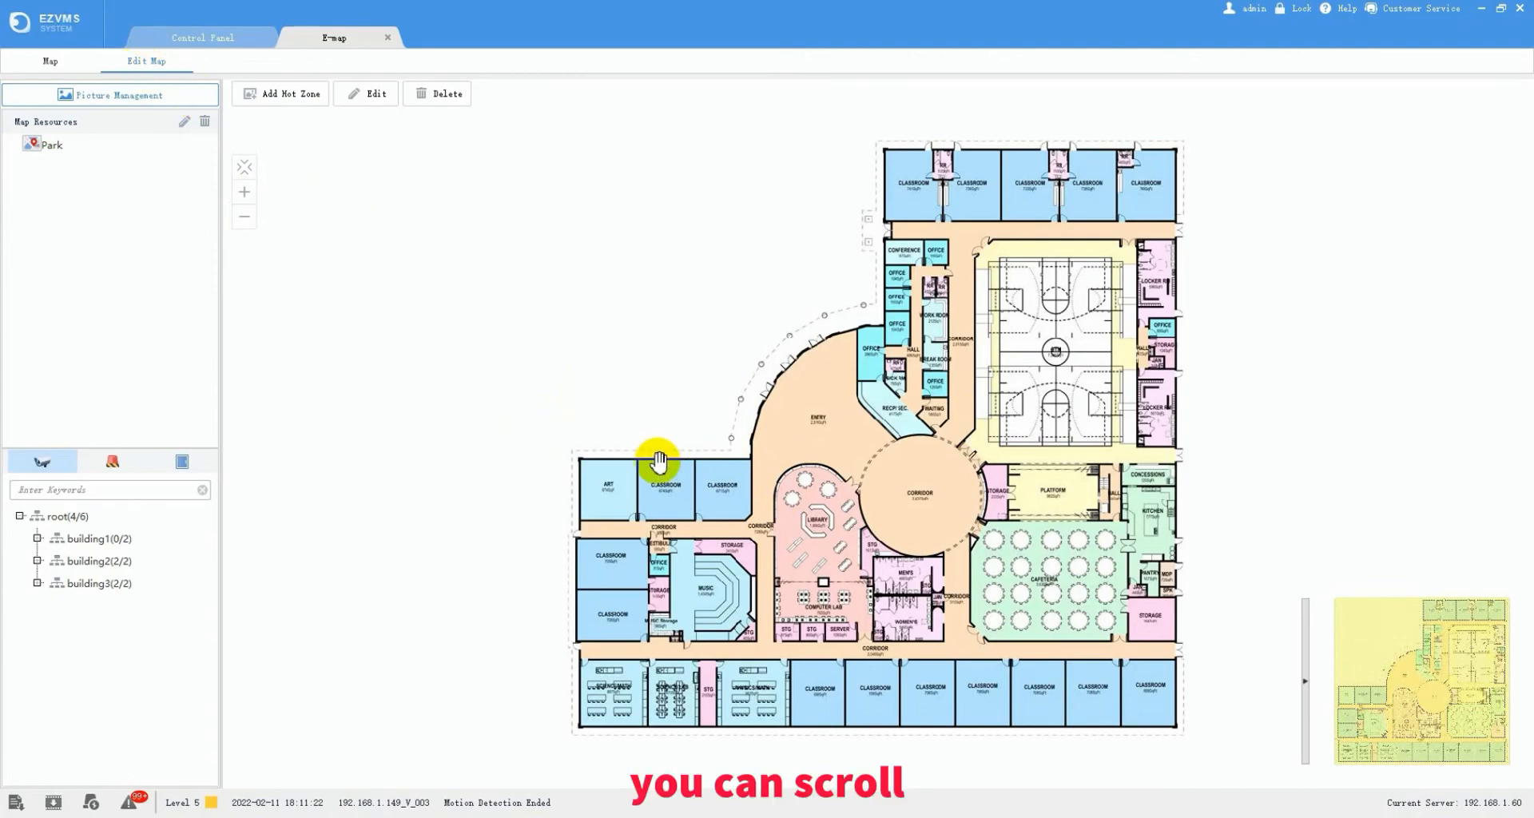
- Place camera 192.168.1.149_V_002 from building3's NVR into the ART room on the Park map
scroll(657, 462, up, 2)
scroll(657, 462, down, 2)
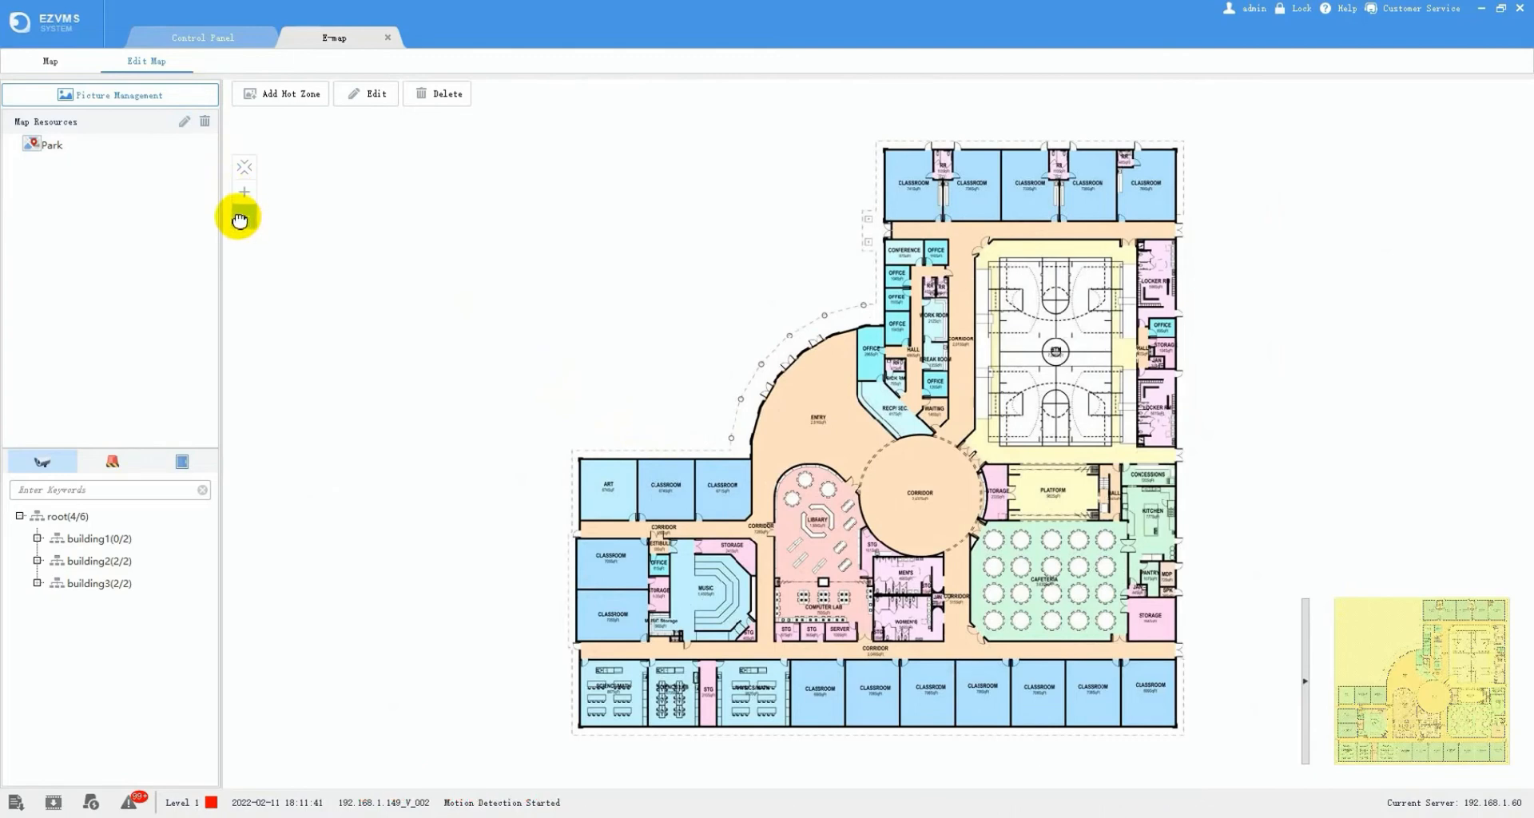
click(37, 583)
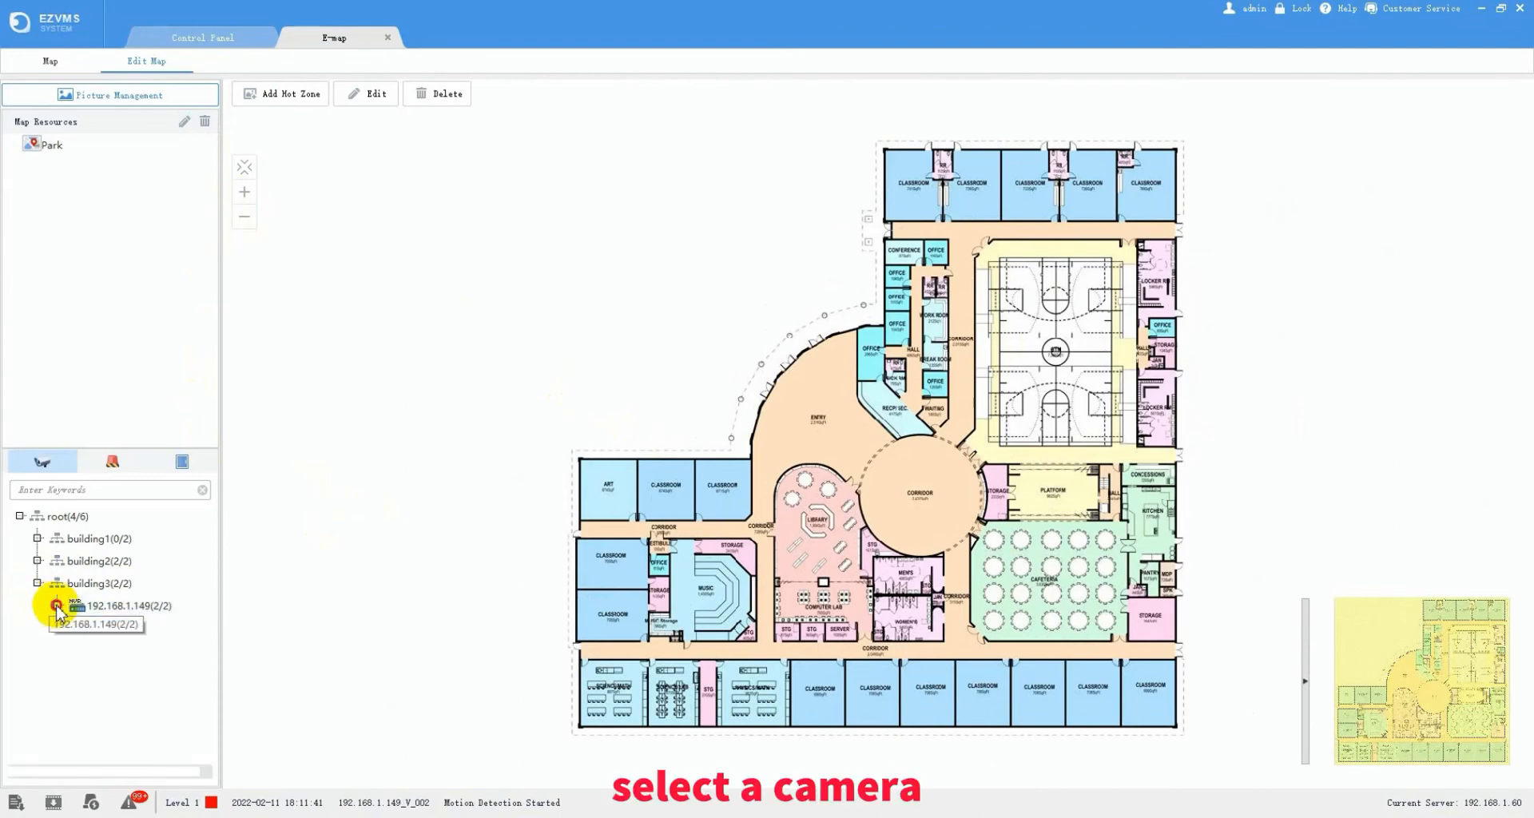
click(57, 605)
drag(117, 635, 598, 484)
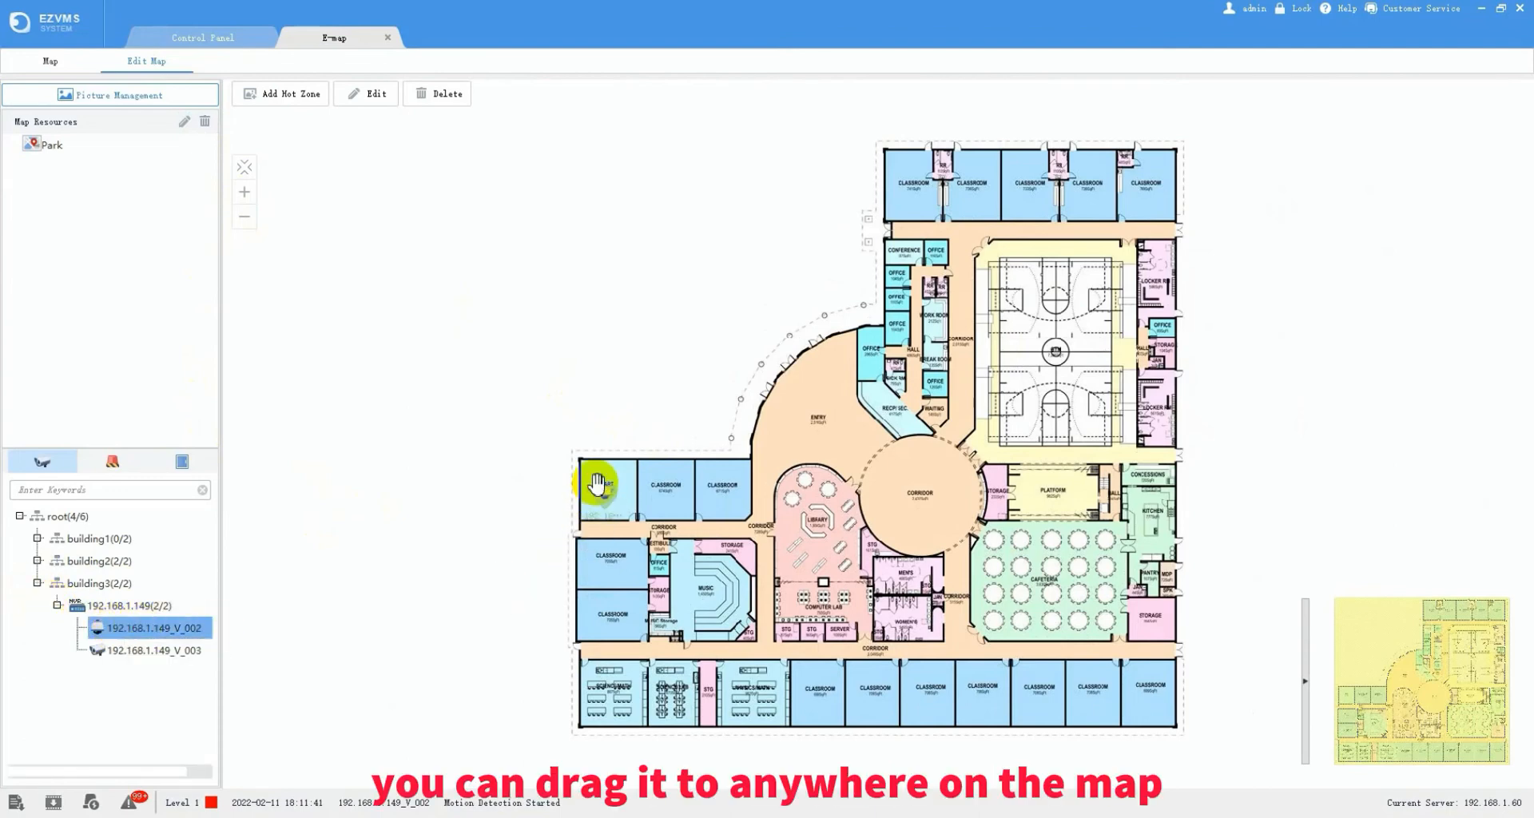
drag(603, 496, 596, 484)
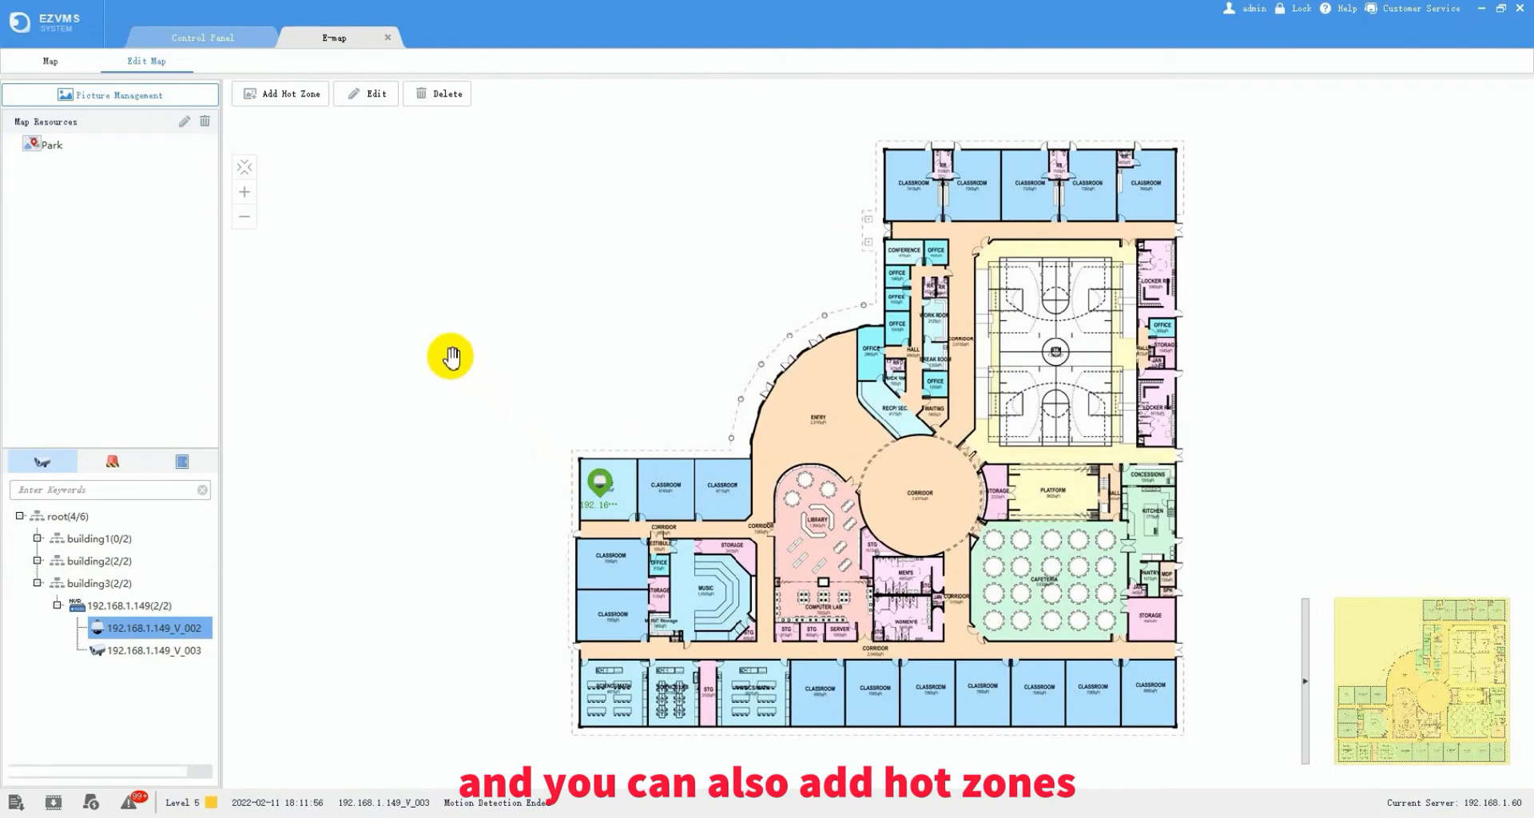
- Add hot zone 'meetingroom1' with the meeting-room picture and move it into the left classroom
click(292, 100)
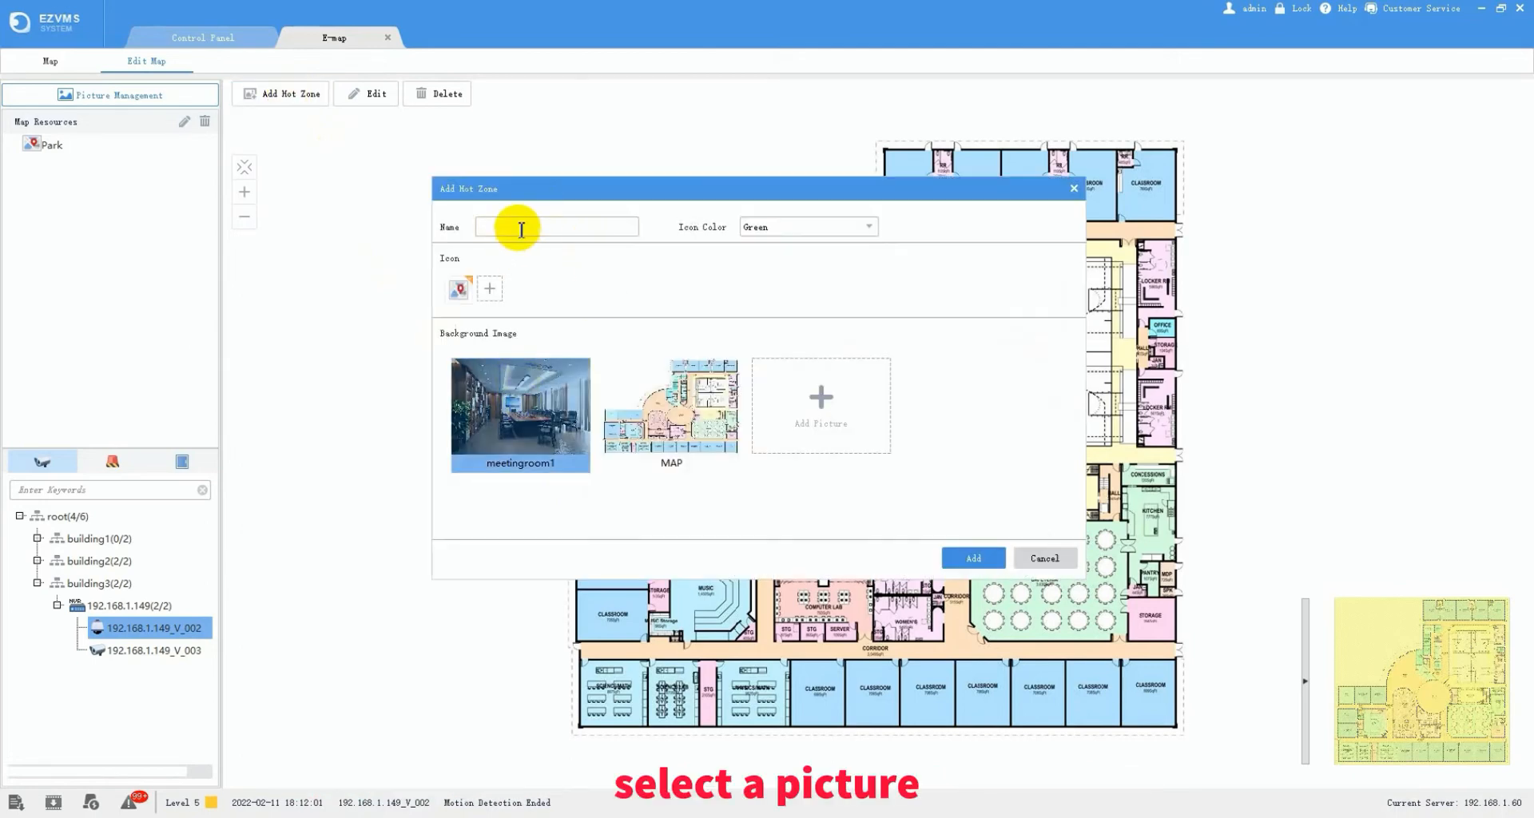
click(519, 228)
text(meetingroom1)
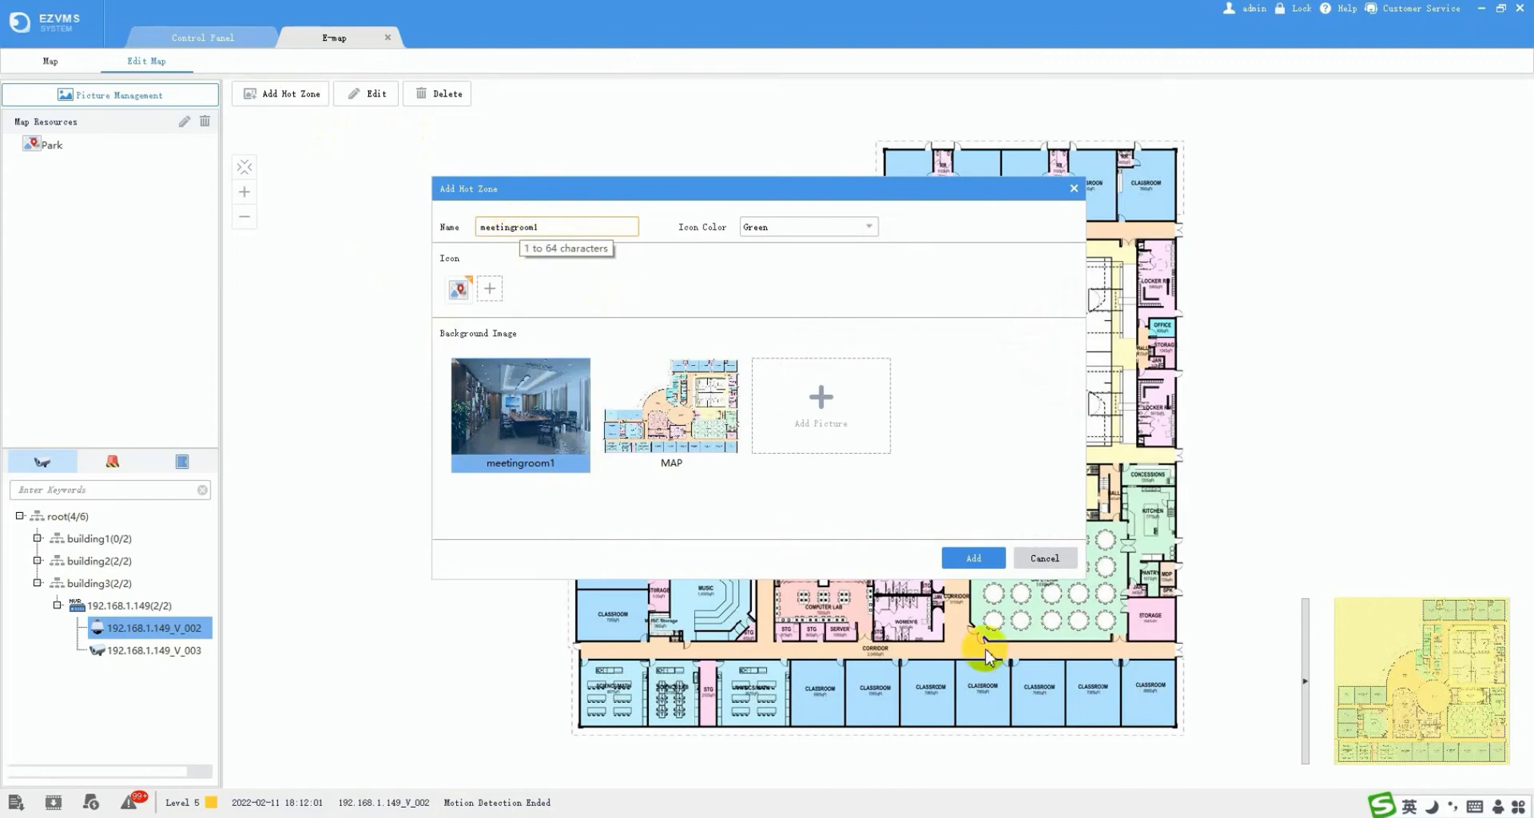
click(961, 562)
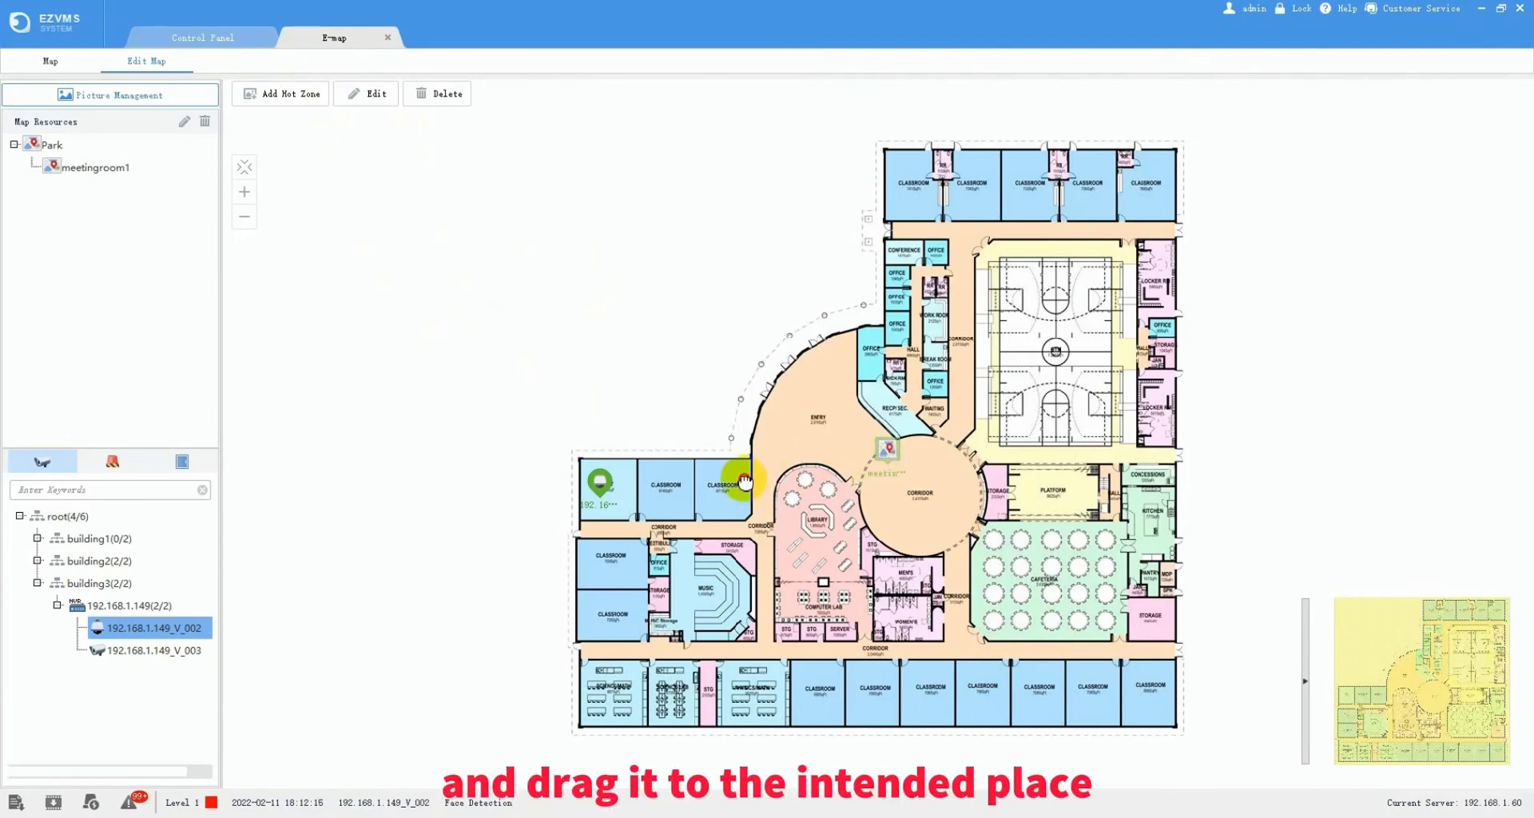
drag(887, 449, 729, 484)
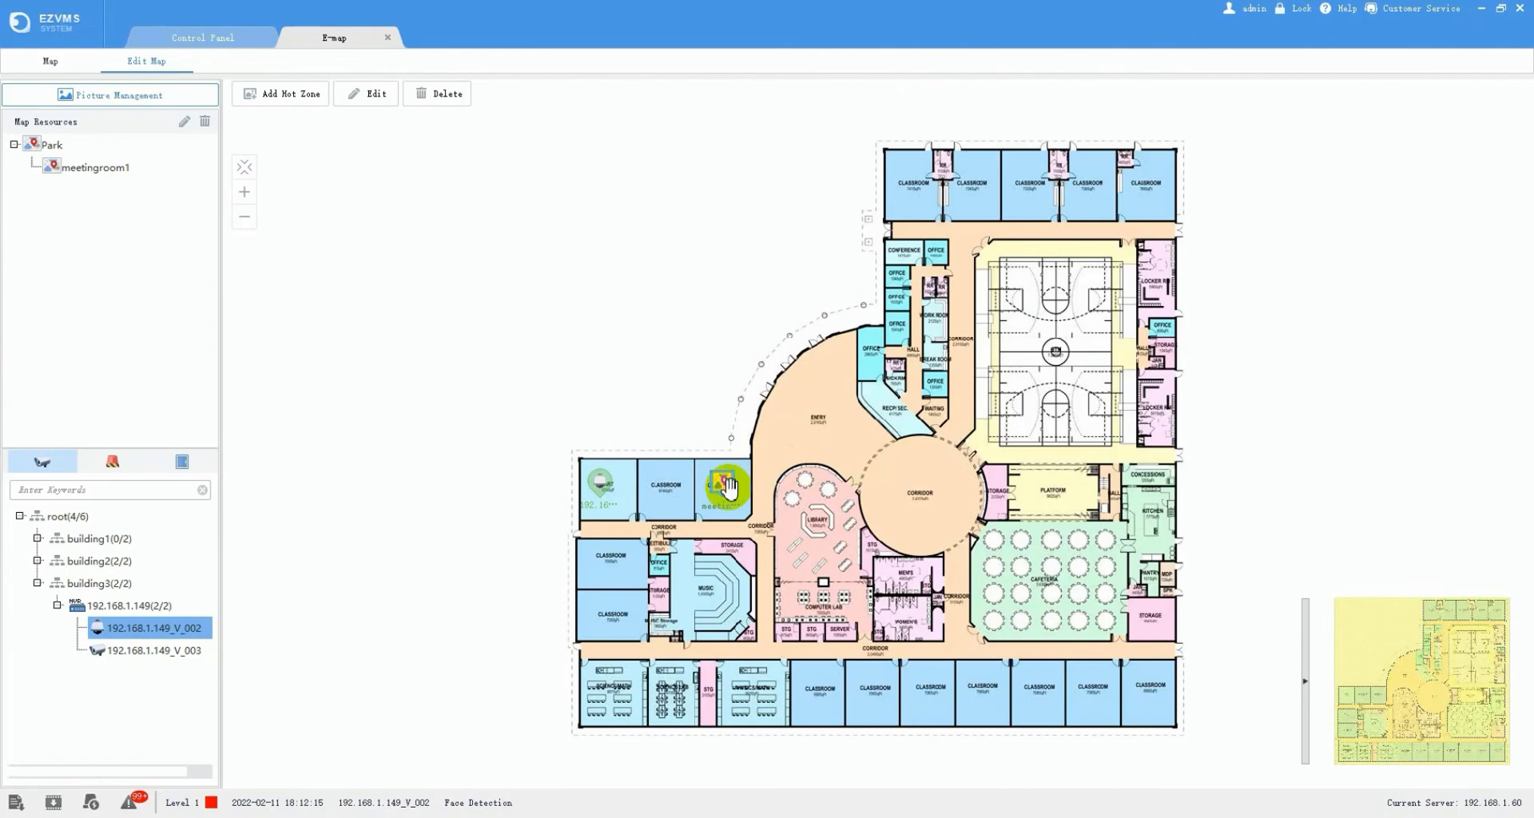
- Open meetingroom1 and place camera 192.168.1.149_V_003 near the photo's right-hand curtains
click(76, 167)
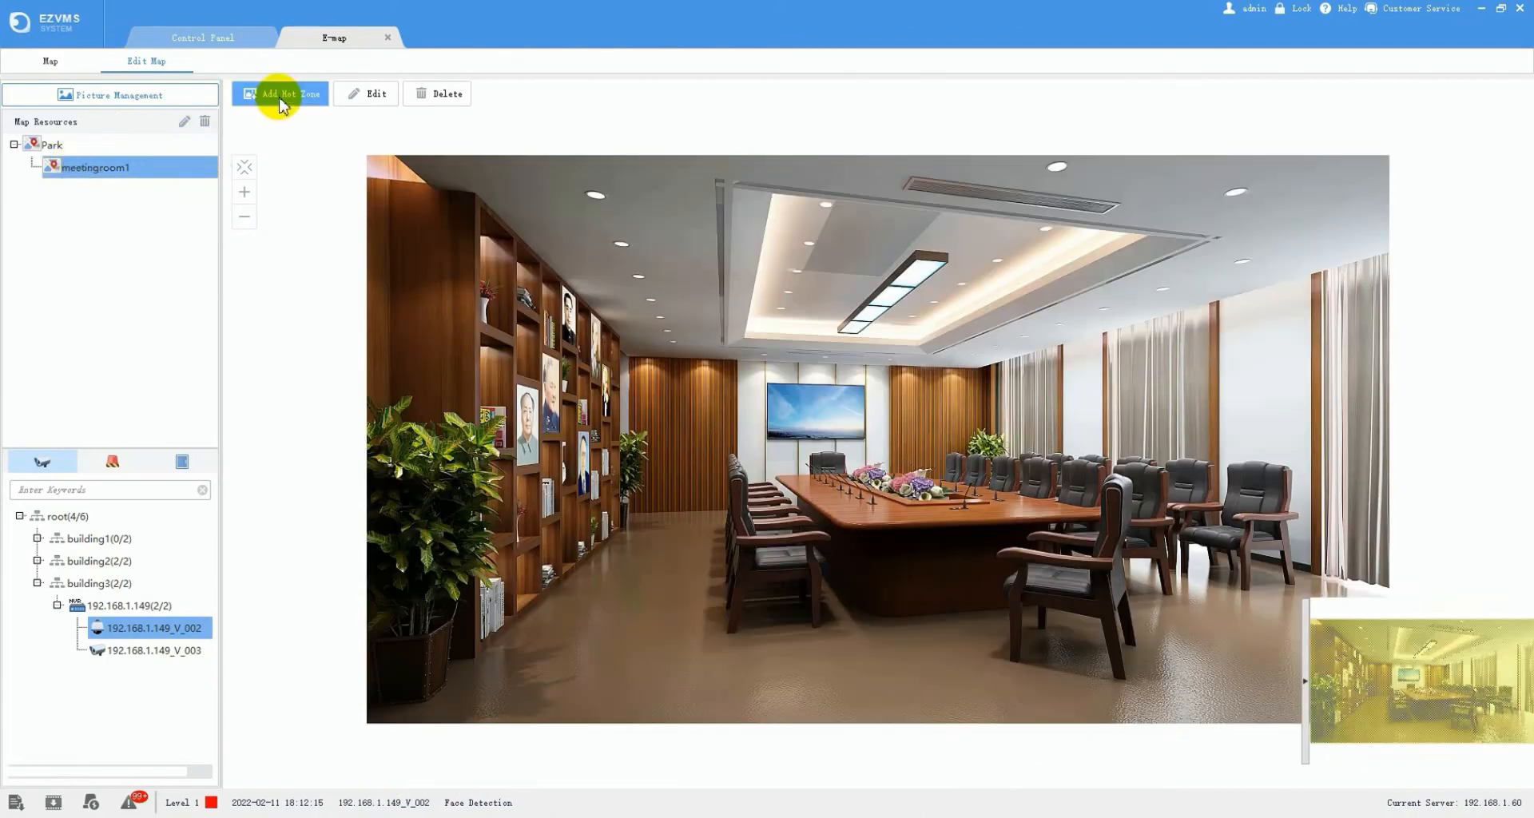
drag(142, 655, 1142, 304)
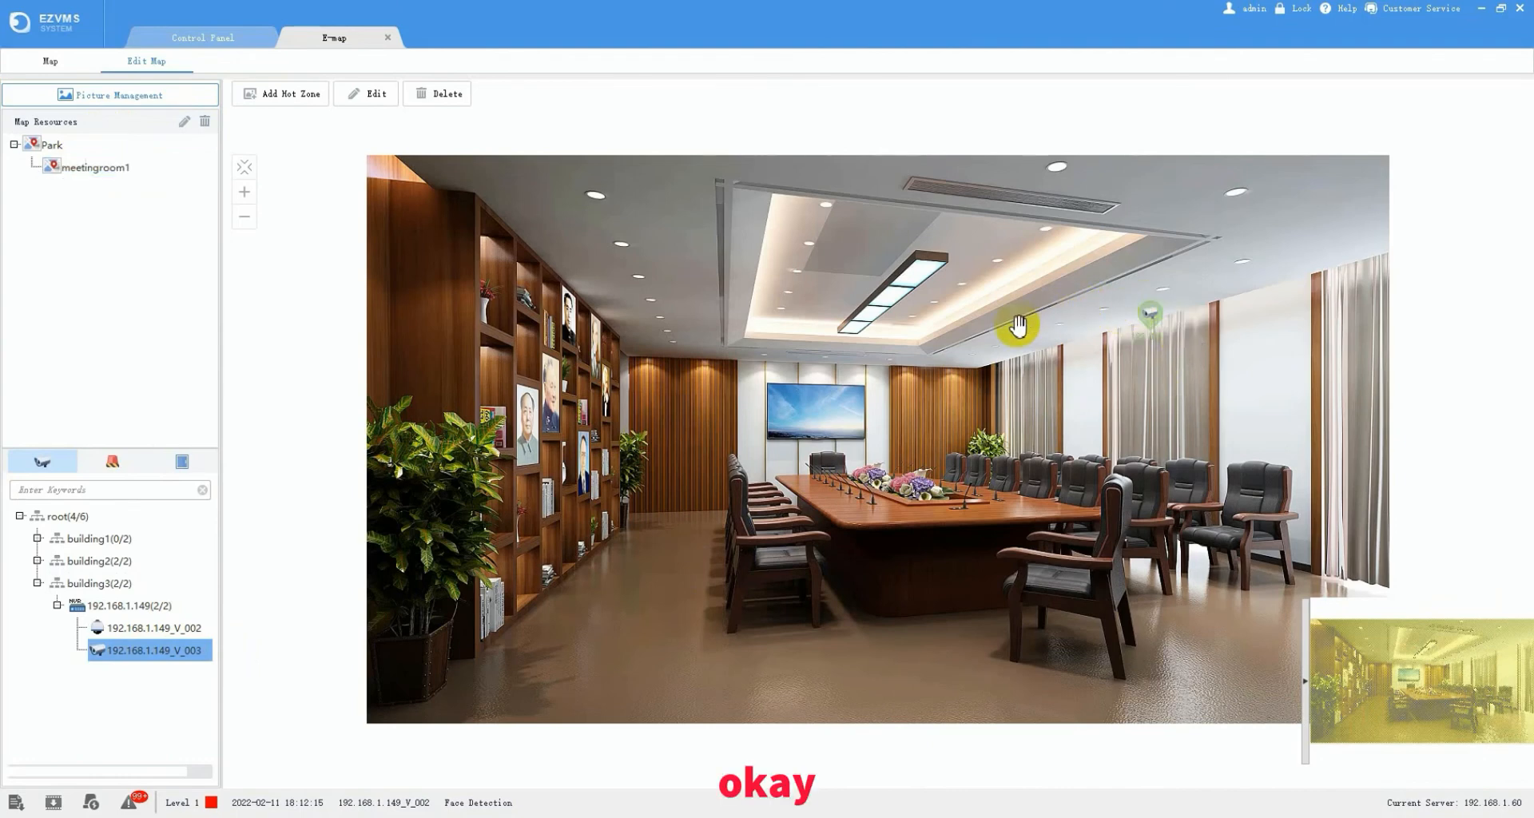
click(192, 164)
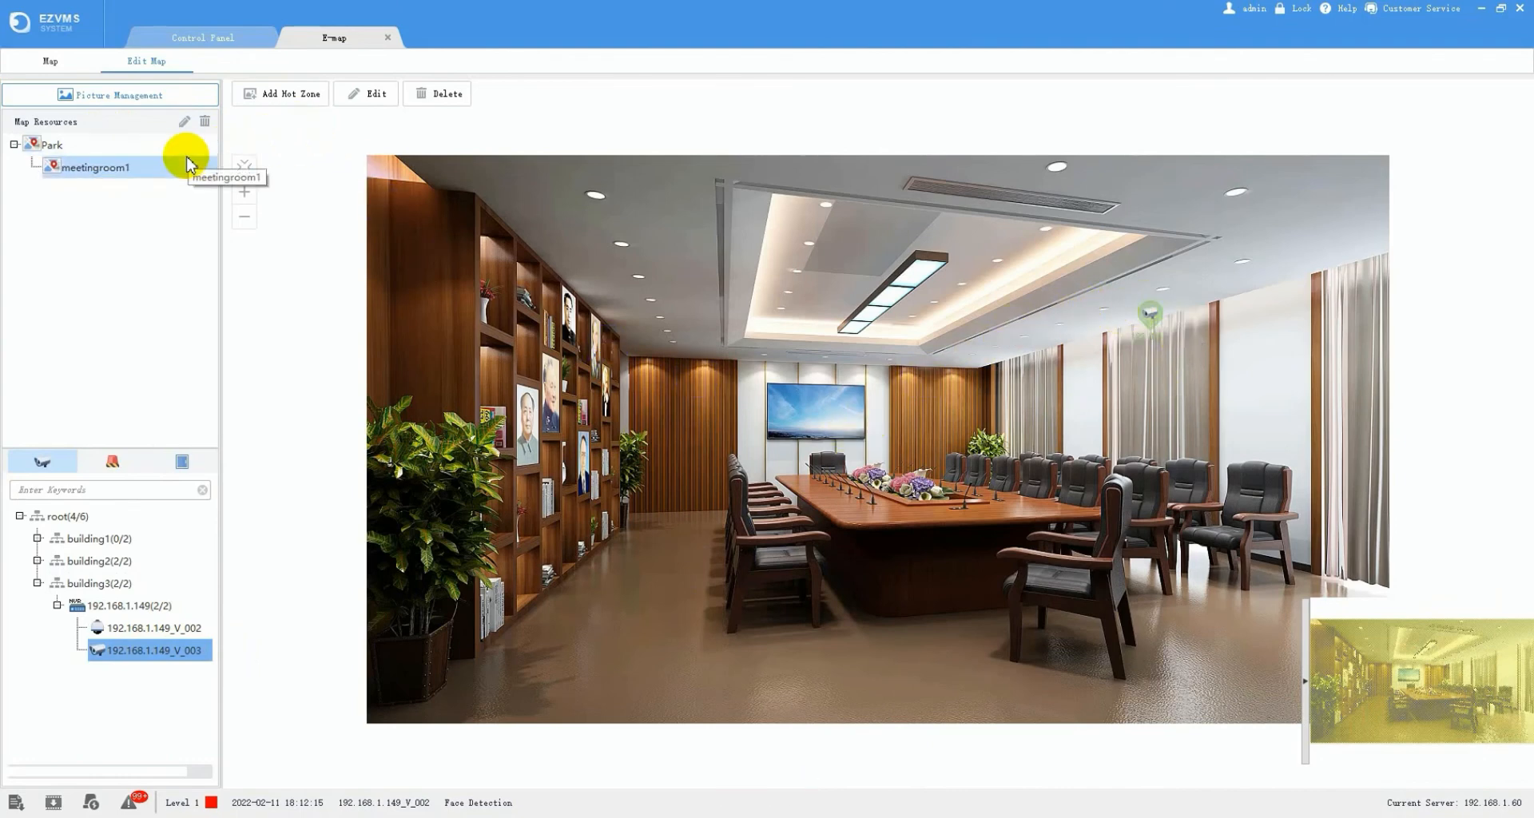
click(116, 103)
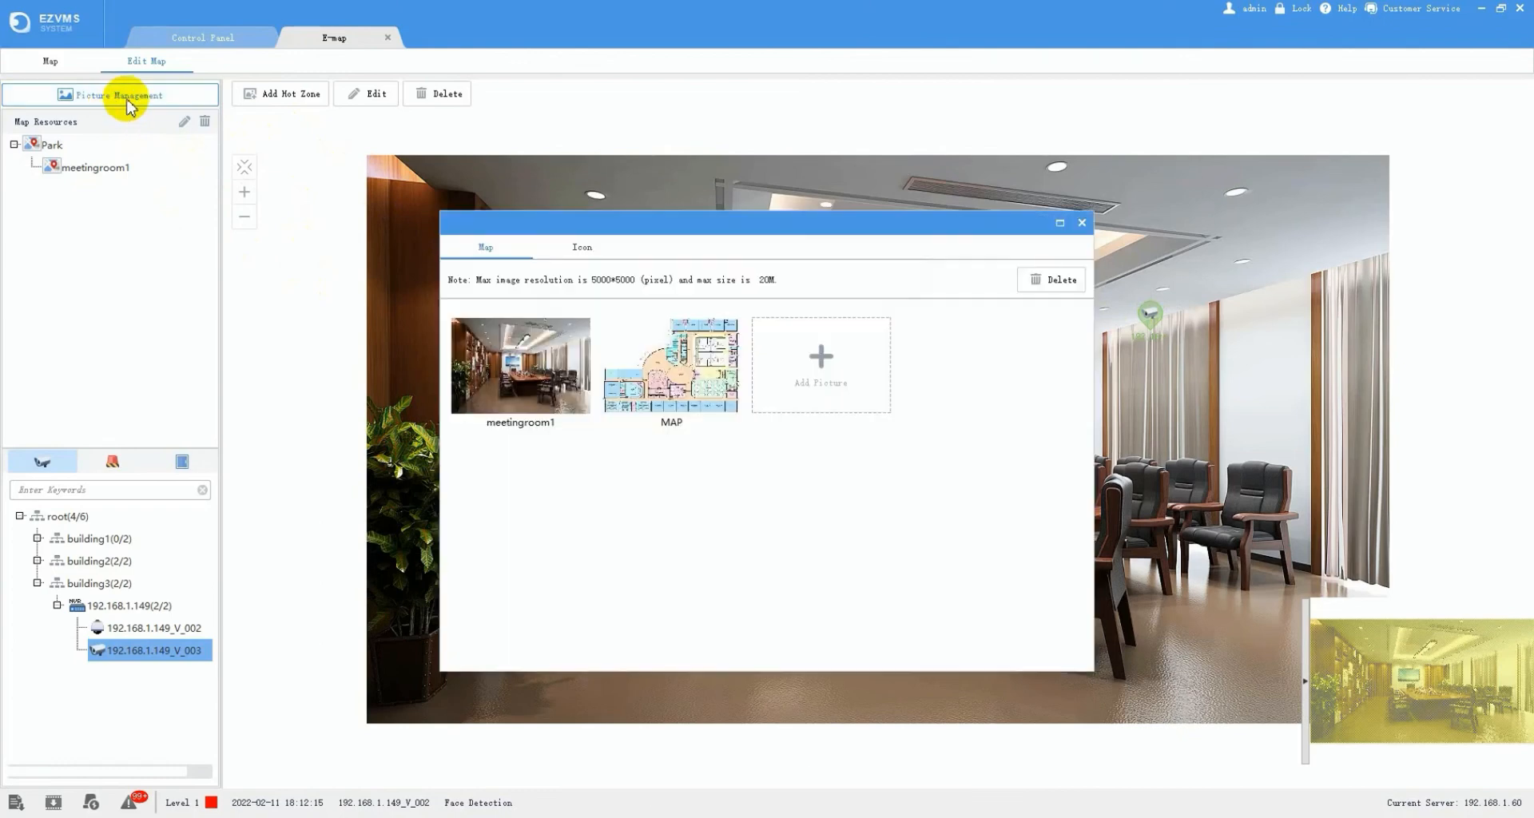
click(710, 389)
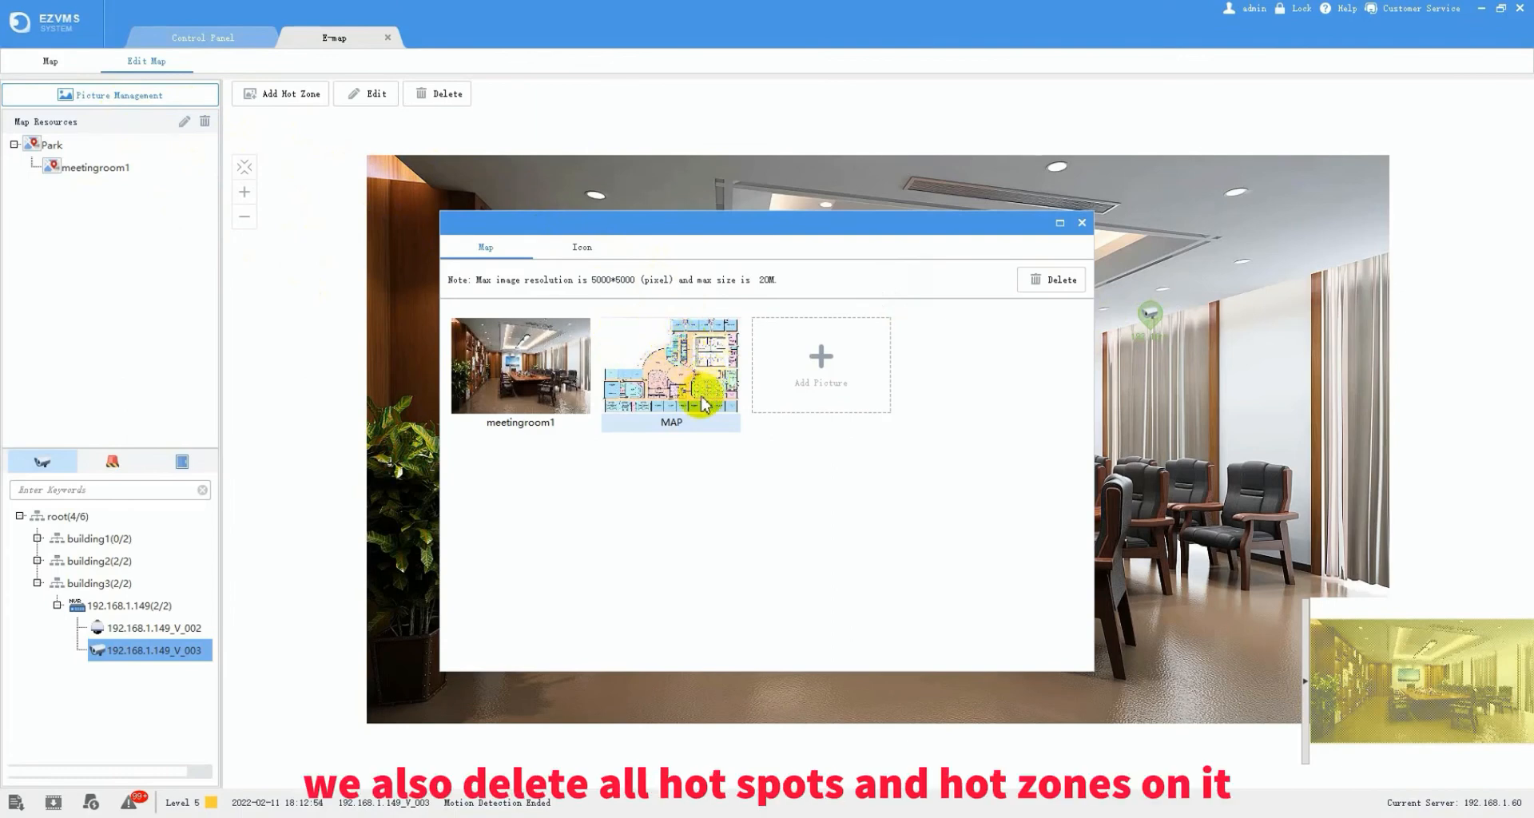
click(1080, 229)
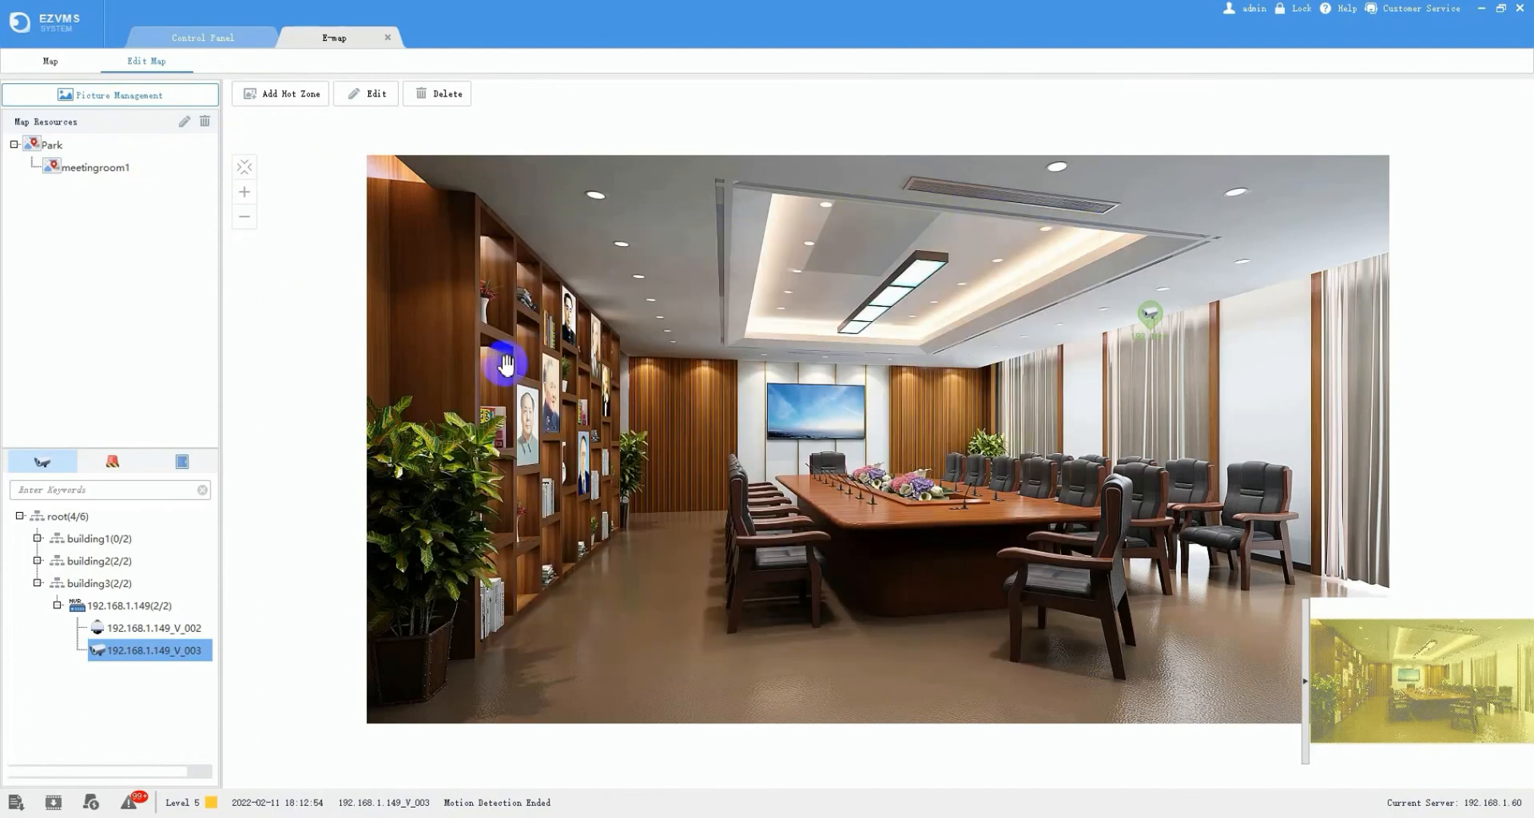
- Switch to live map mode, open the Park map and enter the meetingroom1 hot zone
click(52, 64)
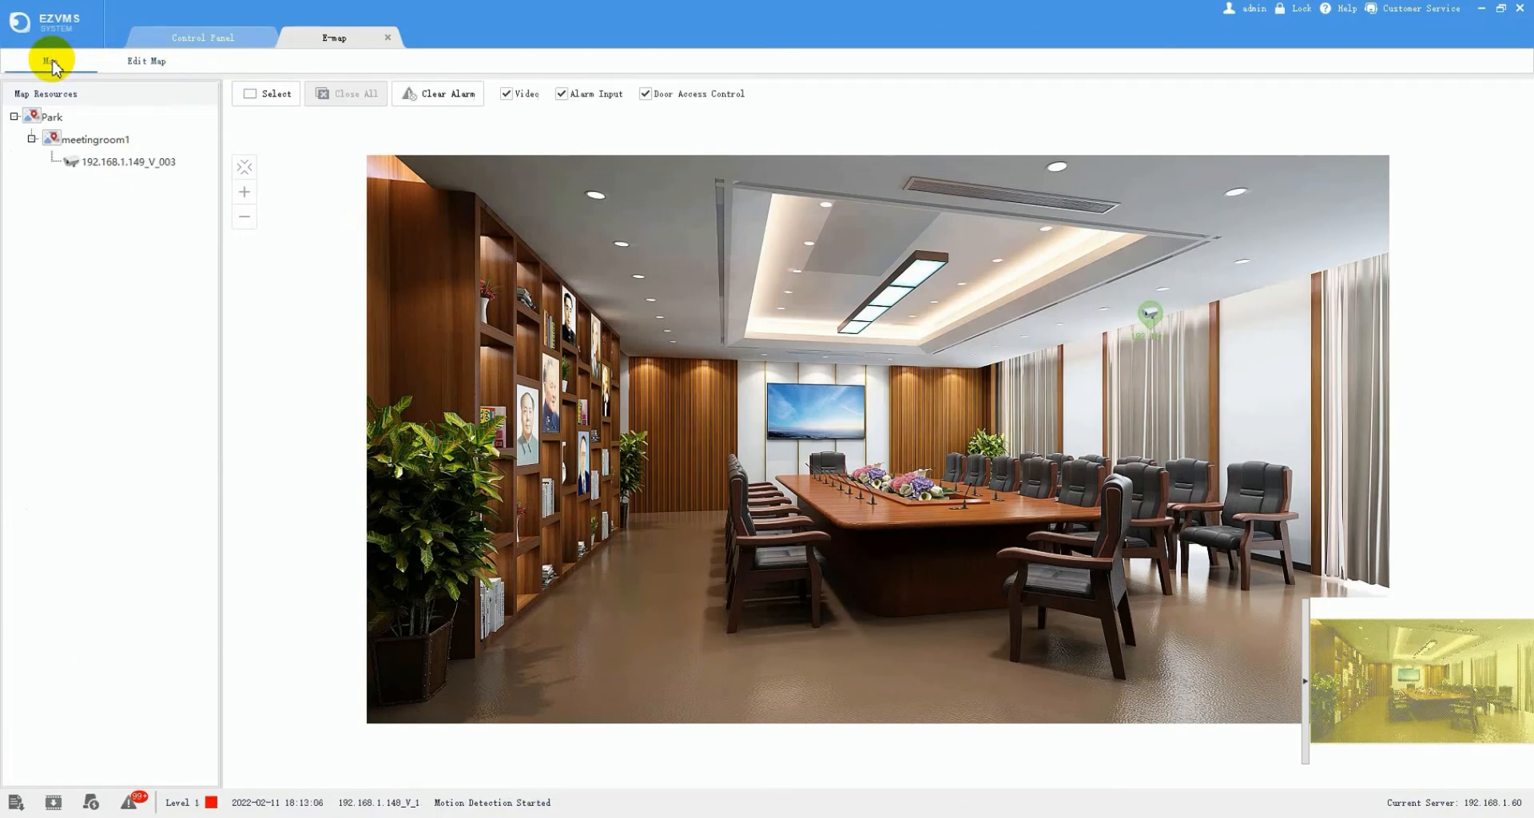
click(32, 140)
click(15, 118)
double_click(44, 119)
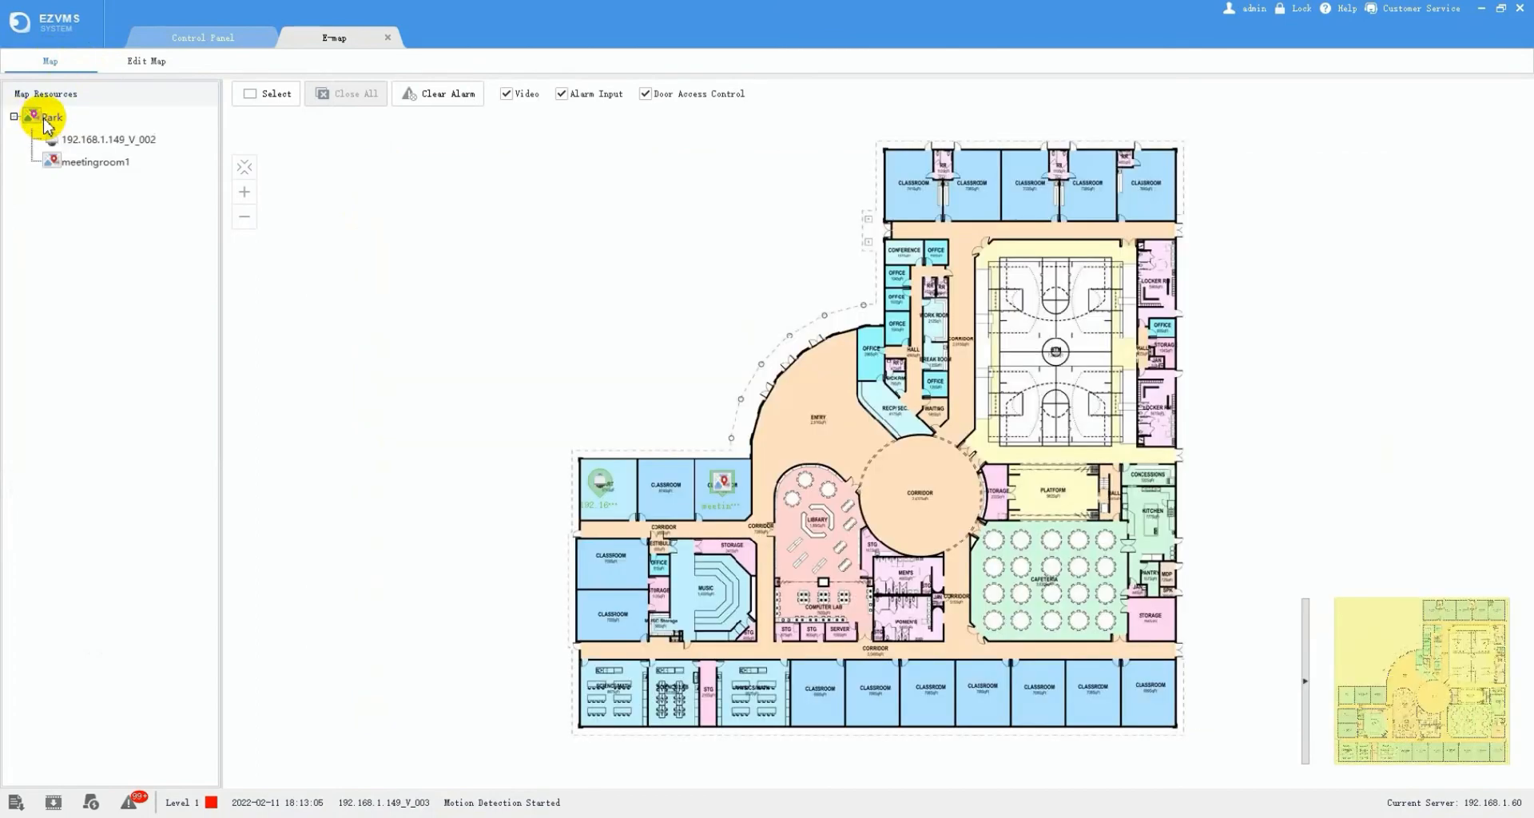
click(44, 120)
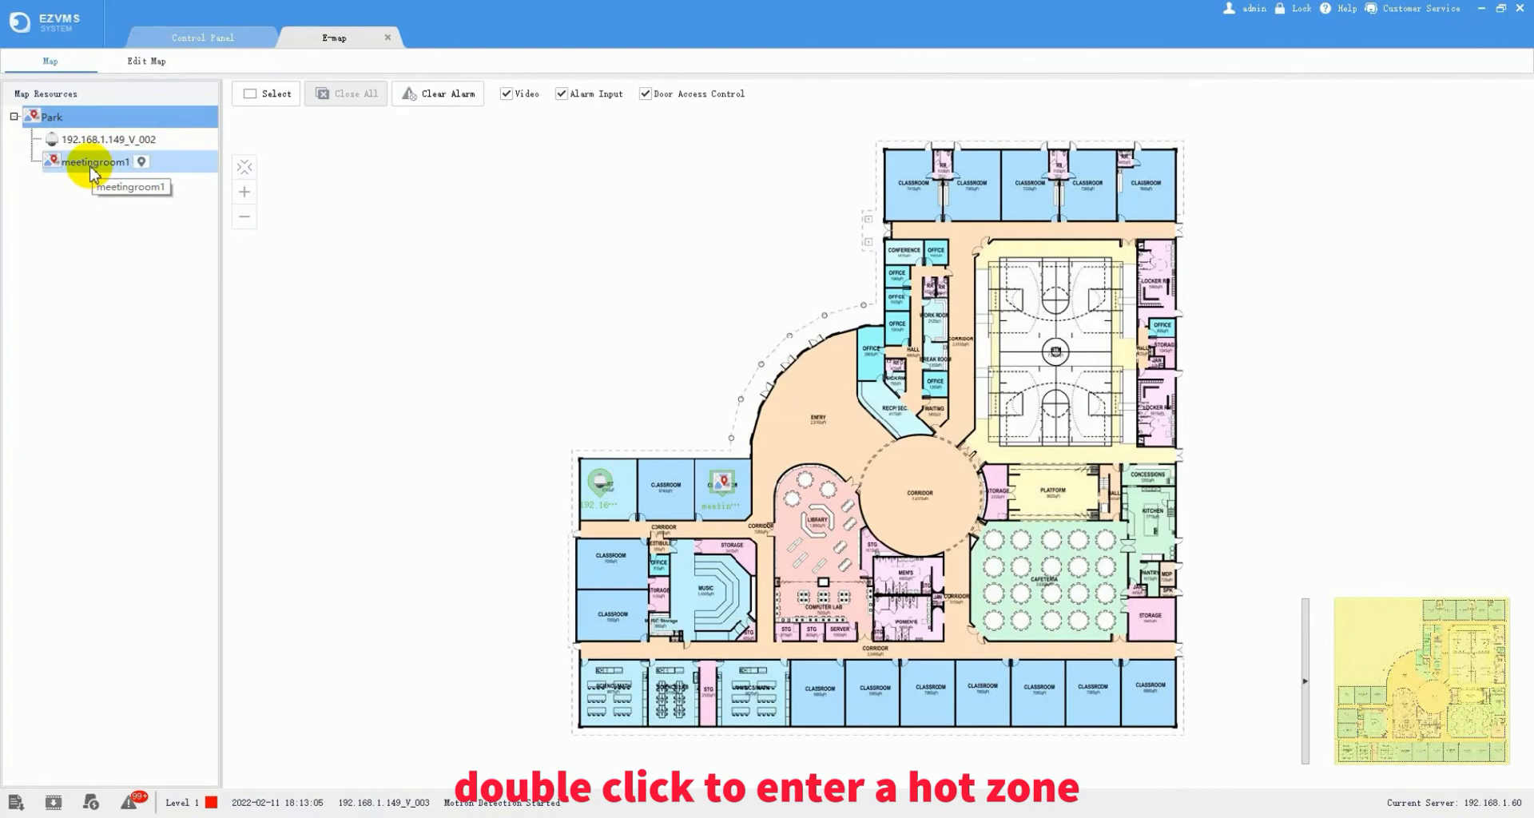
double_click(94, 164)
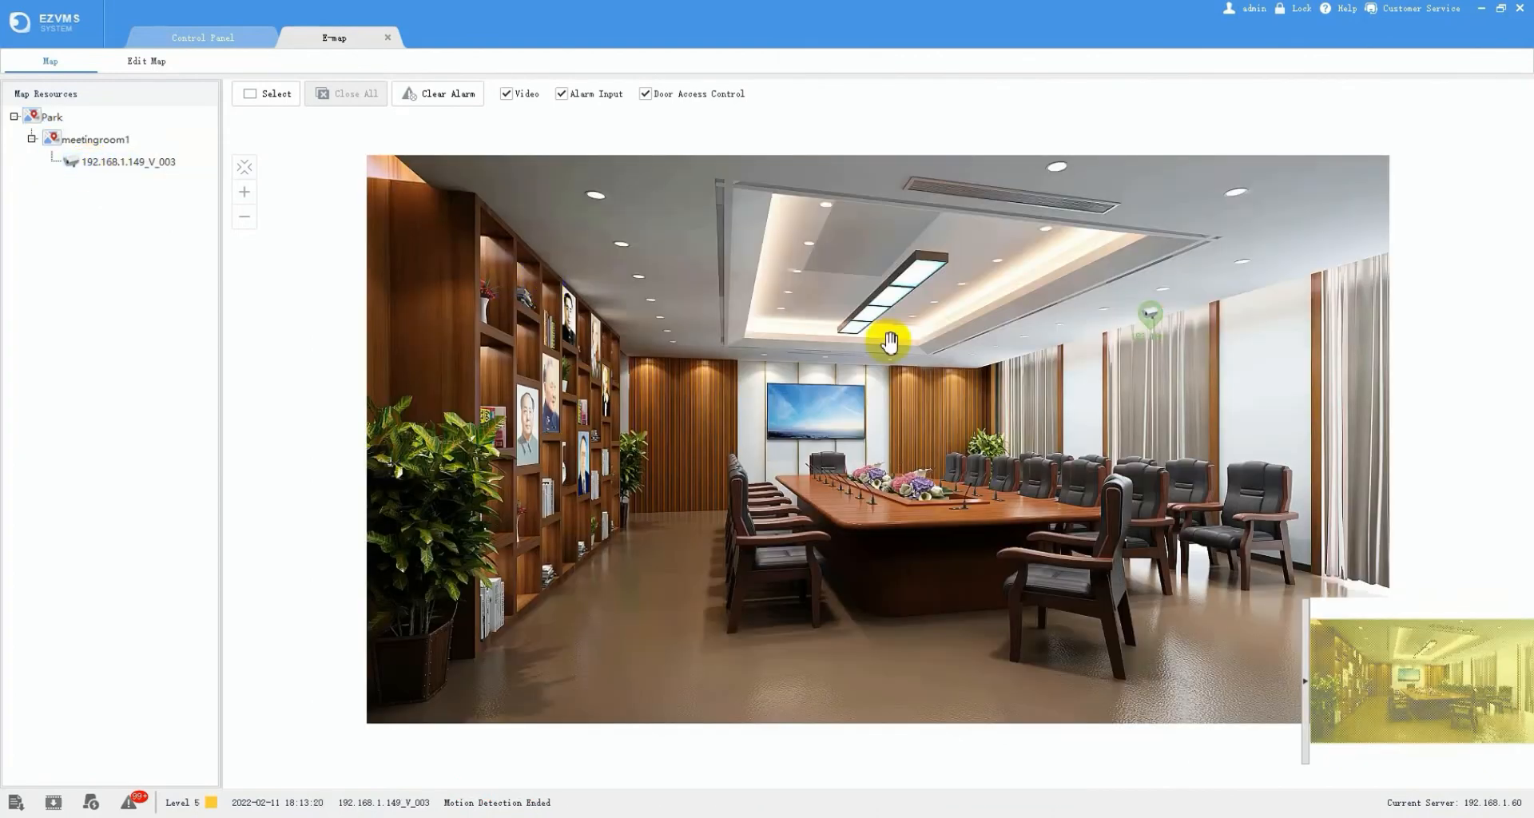
- View live video and then recorded playback from the meeting-room camera, closing each
right_click(1154, 318)
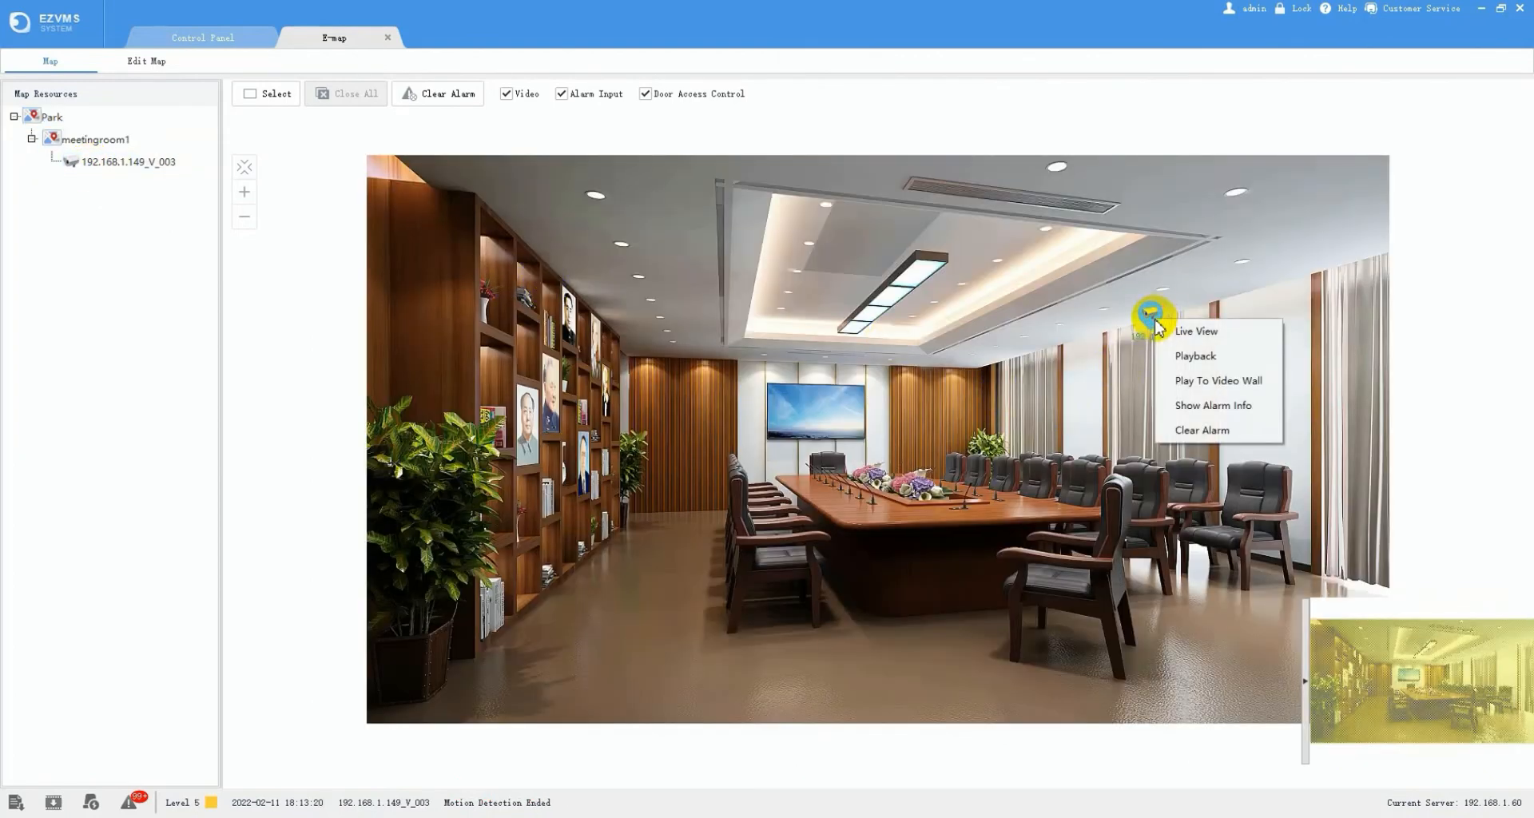
click(1192, 334)
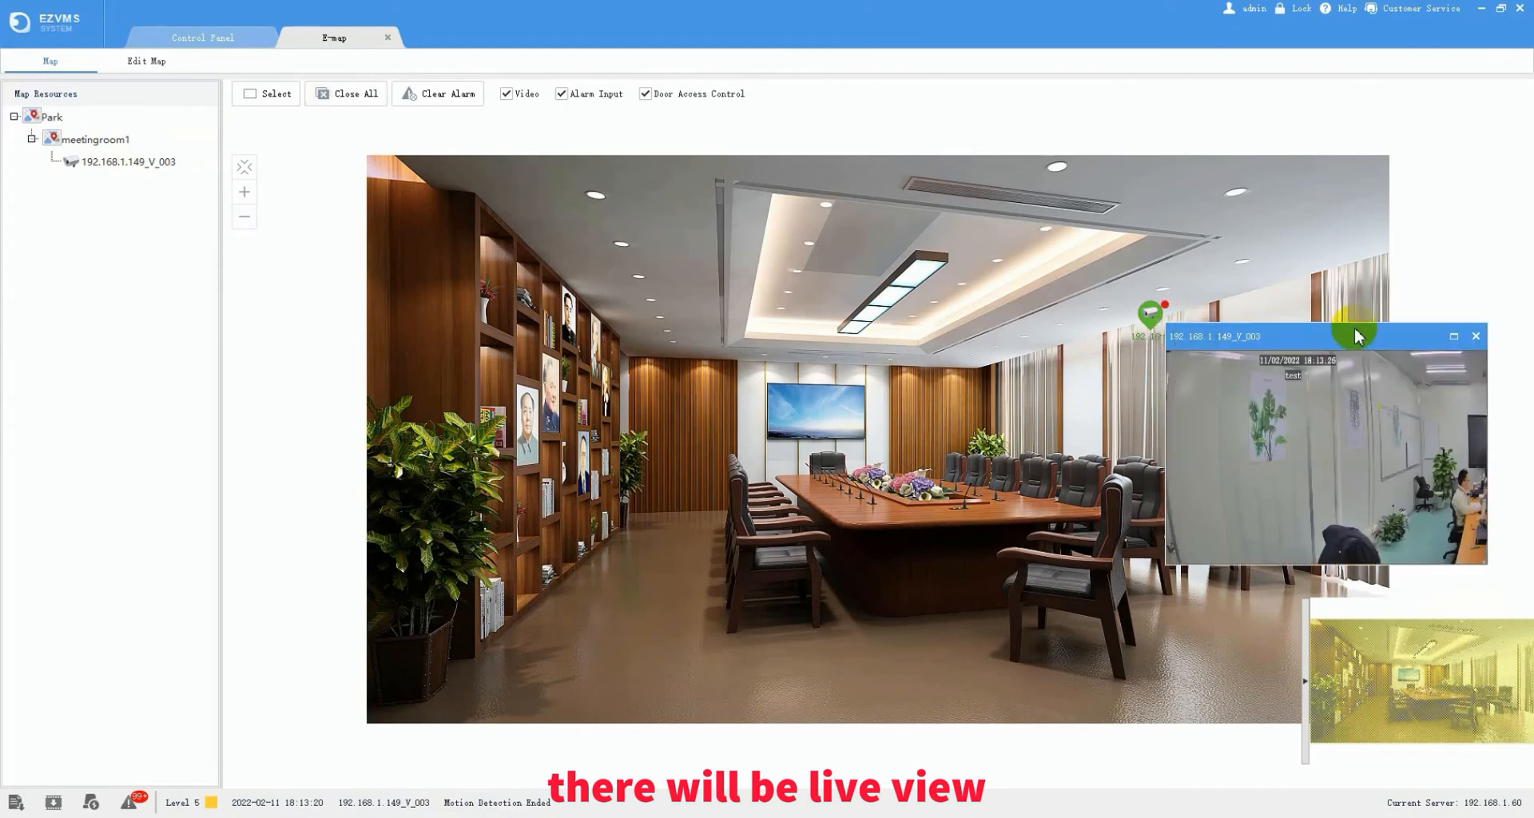
click(1473, 336)
right_click(1154, 316)
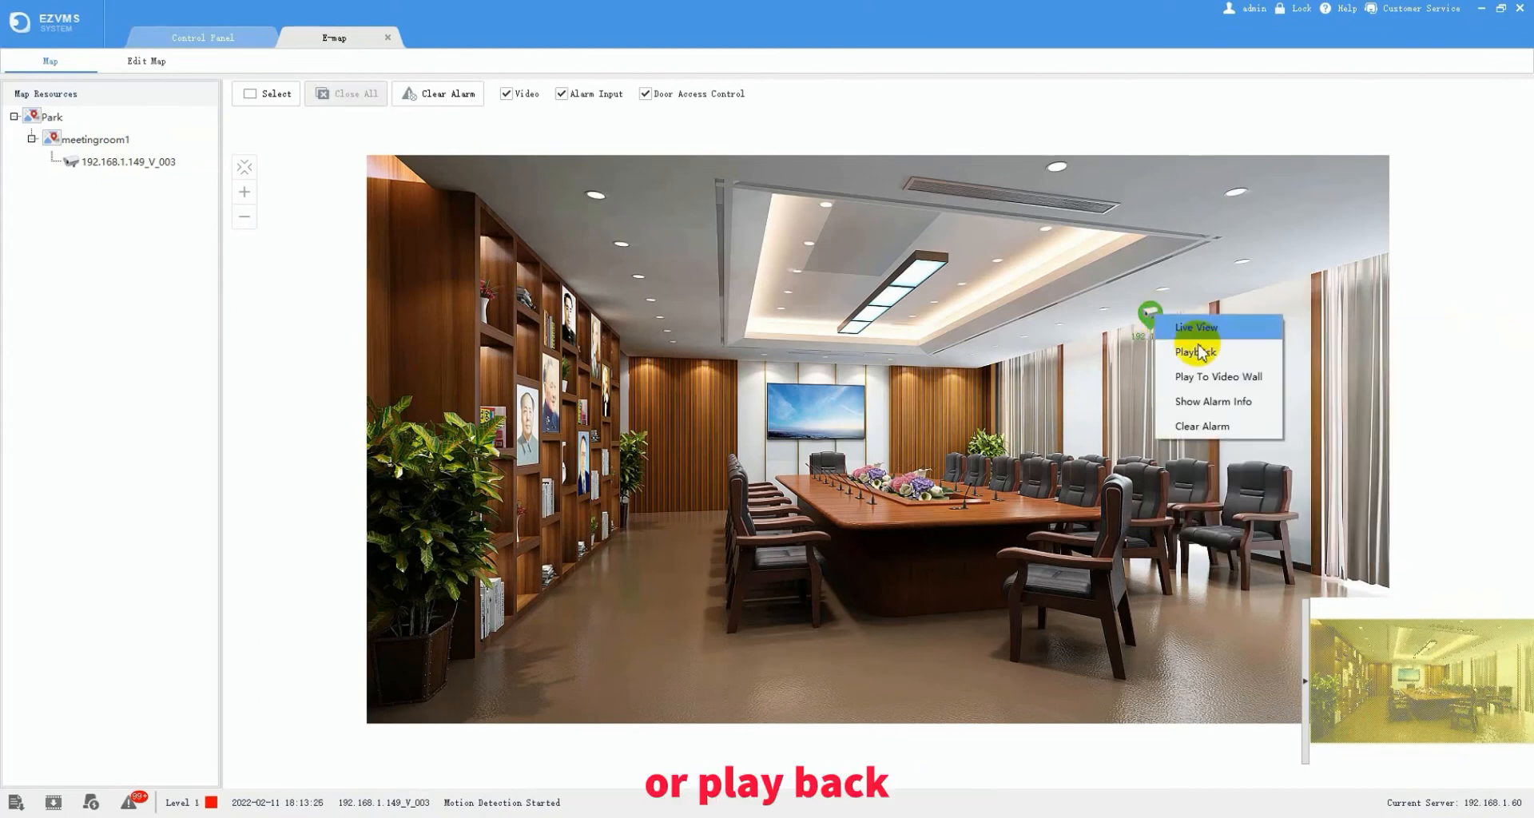
click(1181, 346)
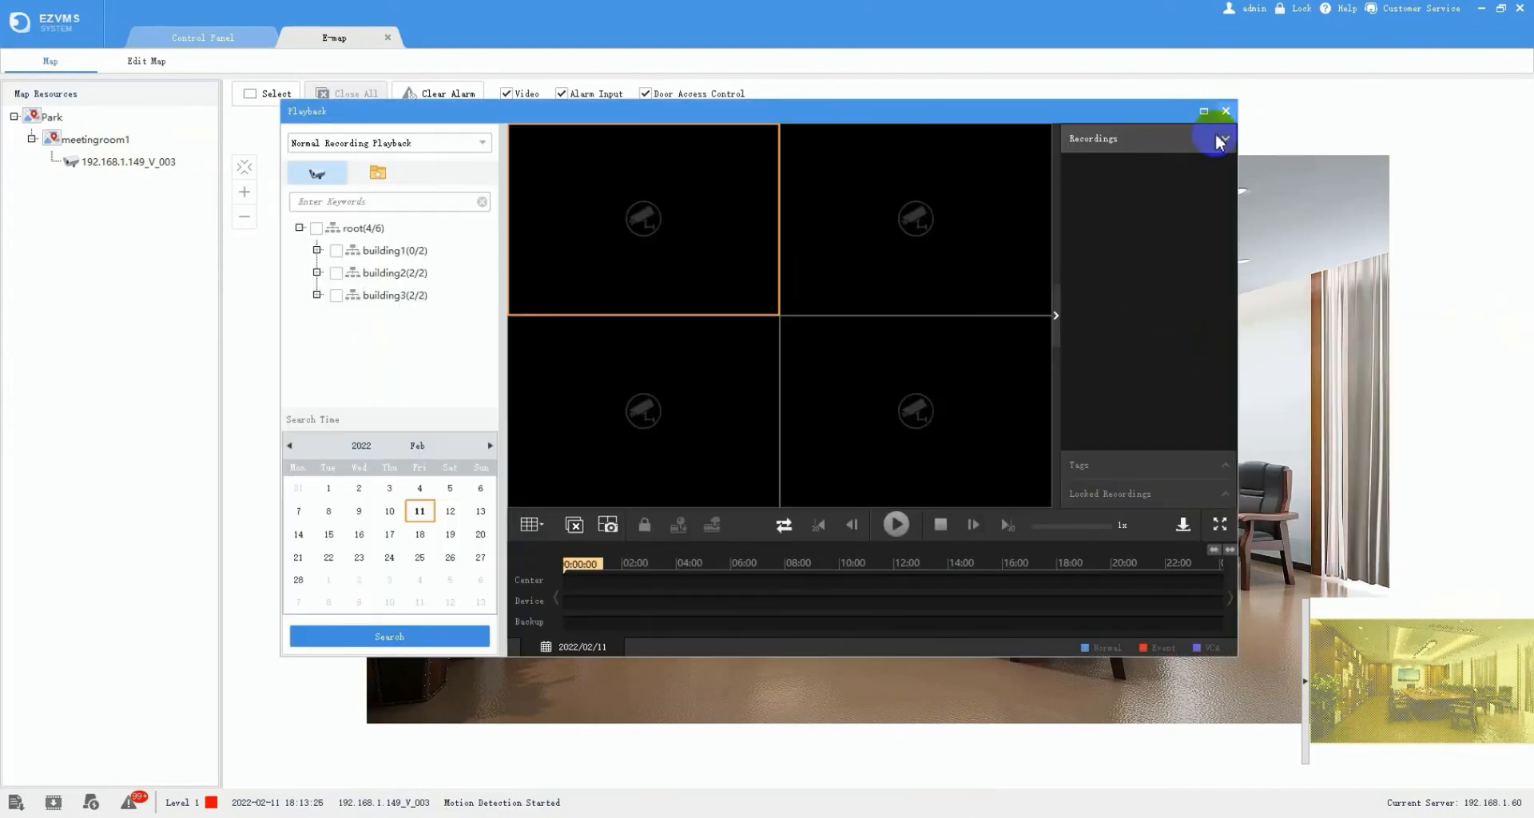
click(1225, 111)
- Clear the alarm on the meeting-room camera 192.168.1.149_V_003
right_click(1151, 314)
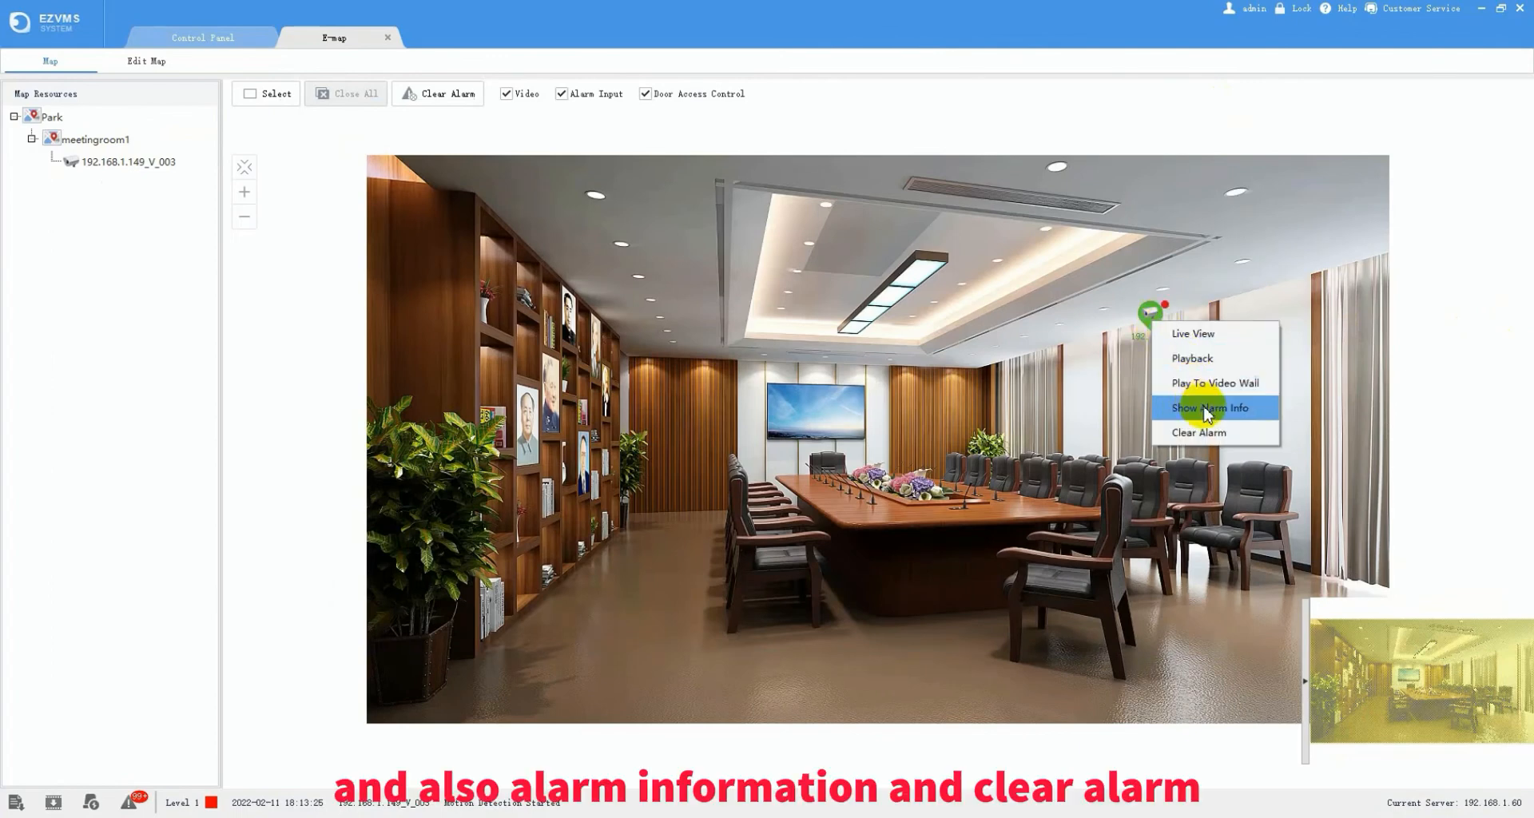
click(1220, 440)
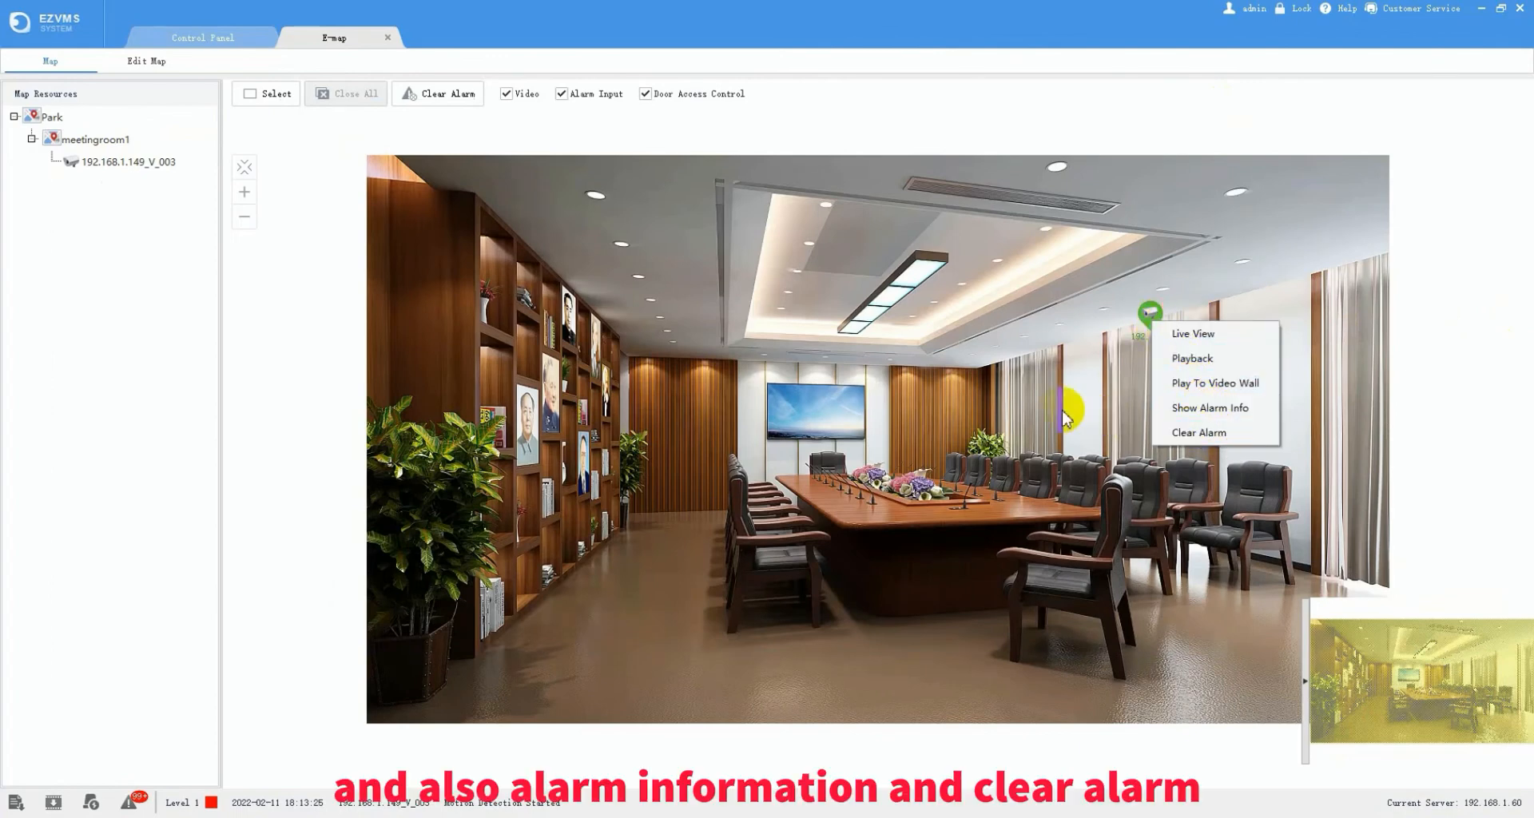
click(1005, 386)
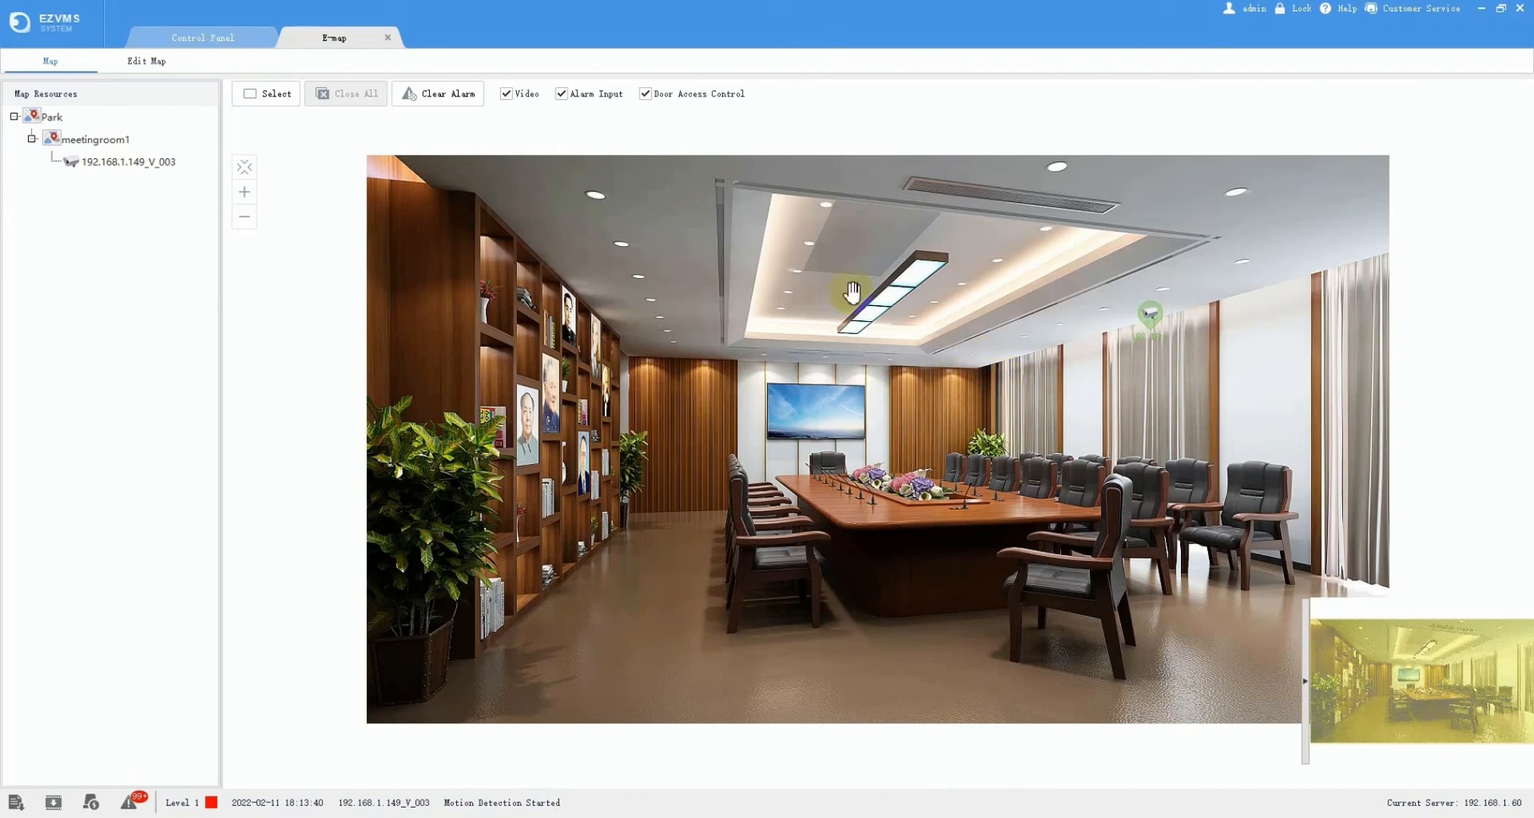
- Close the e-map and open Face Recognition's Realtime Monitoring page
click(389, 39)
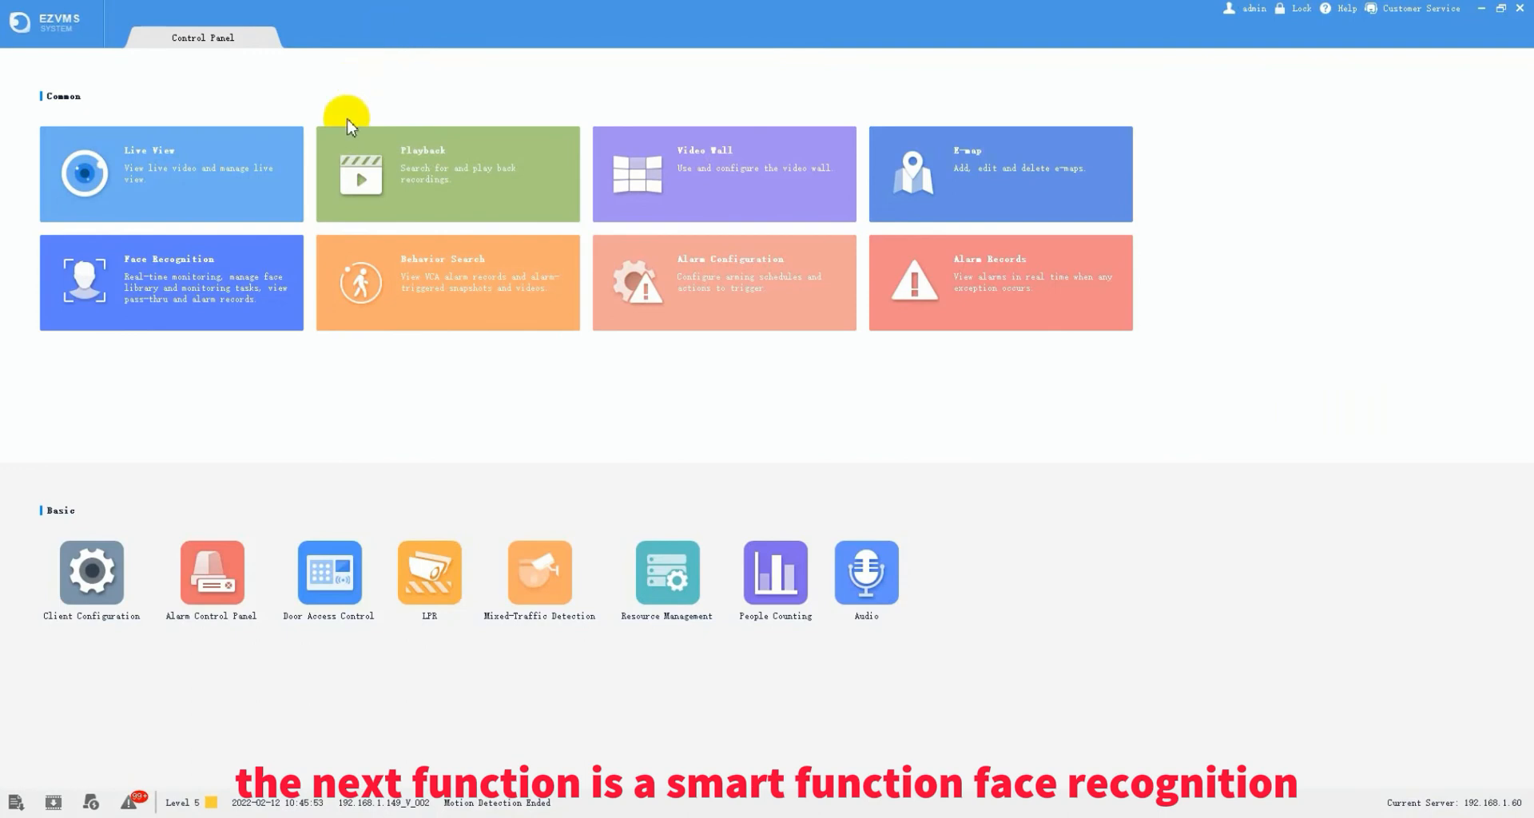
click(209, 288)
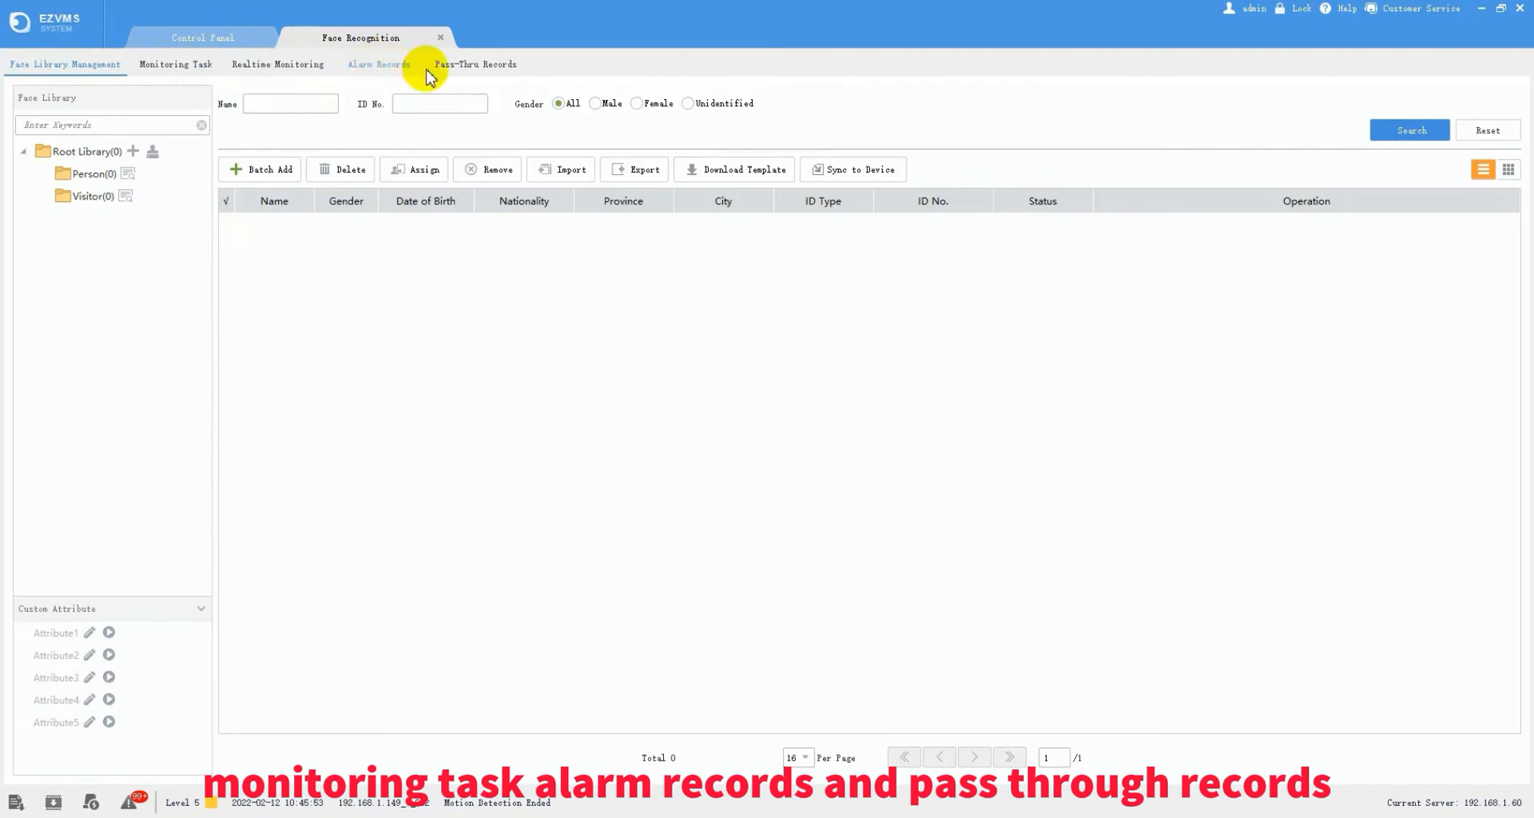
click(281, 69)
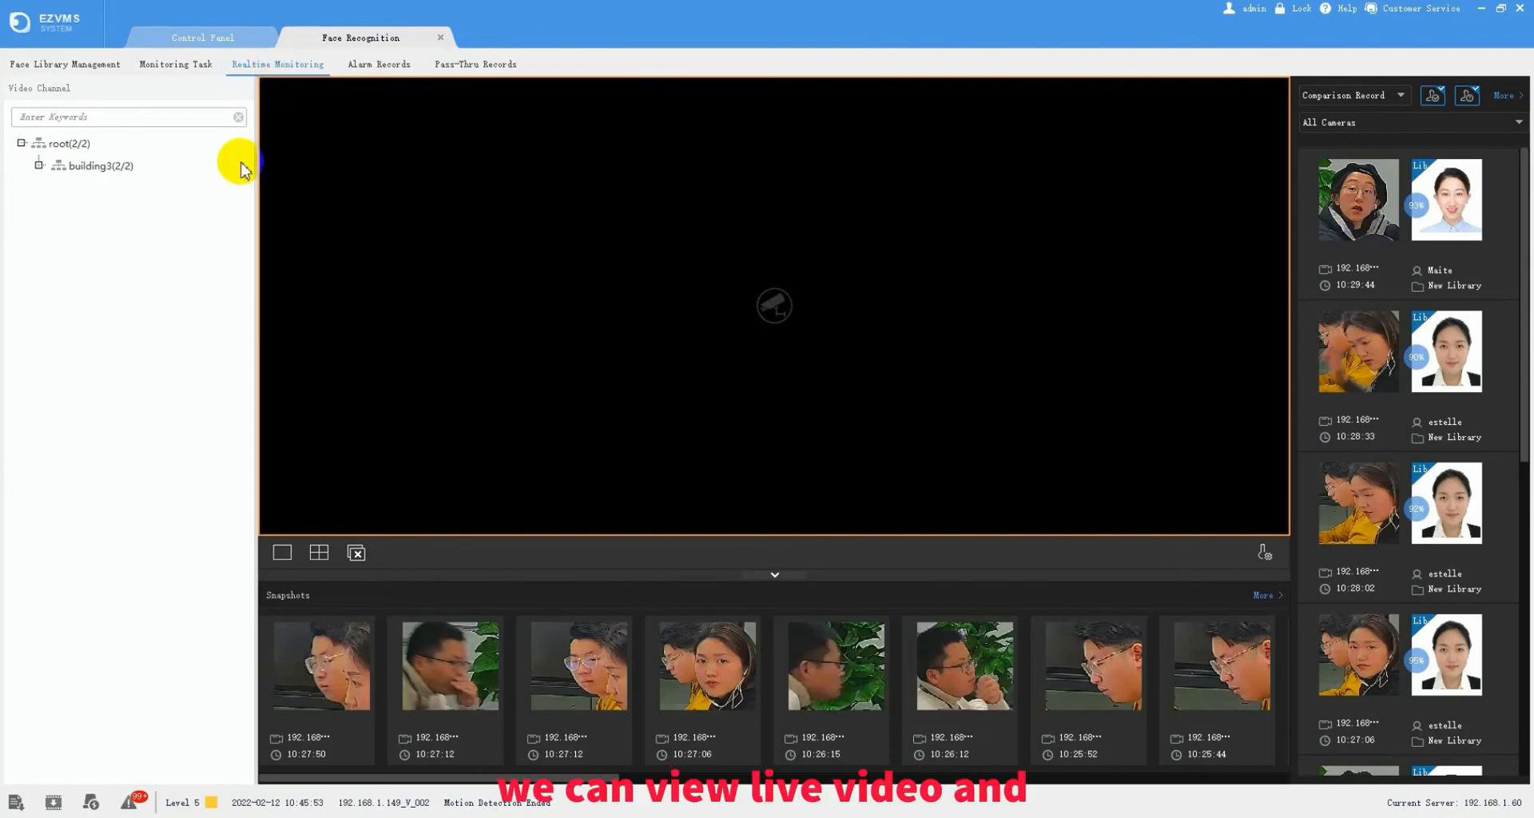
- Play camera 192.168.1.149_V_002 live, then bring up the NVR's web login page in the browser
click(38, 166)
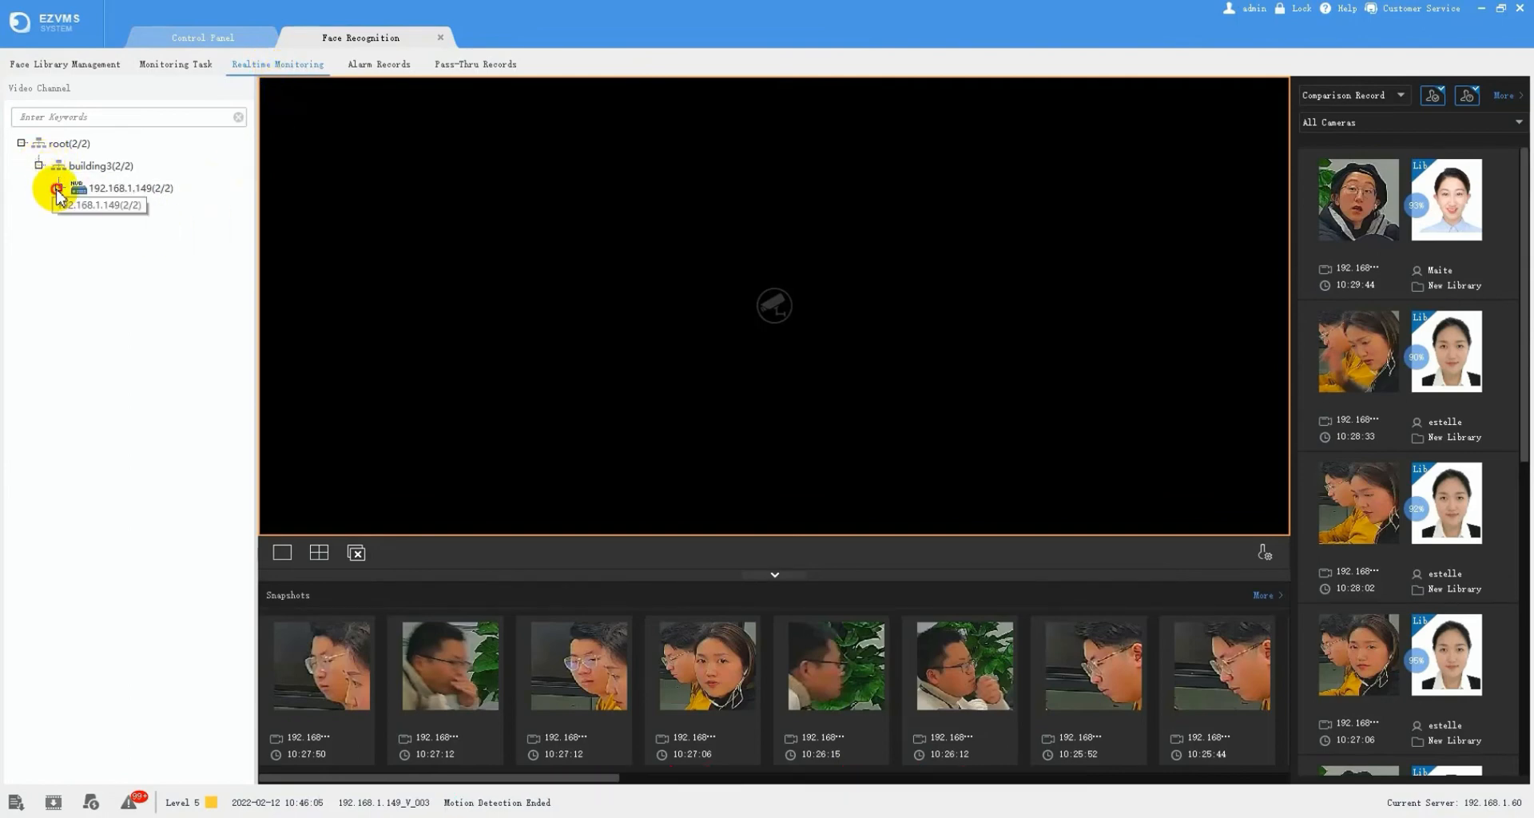
click(59, 188)
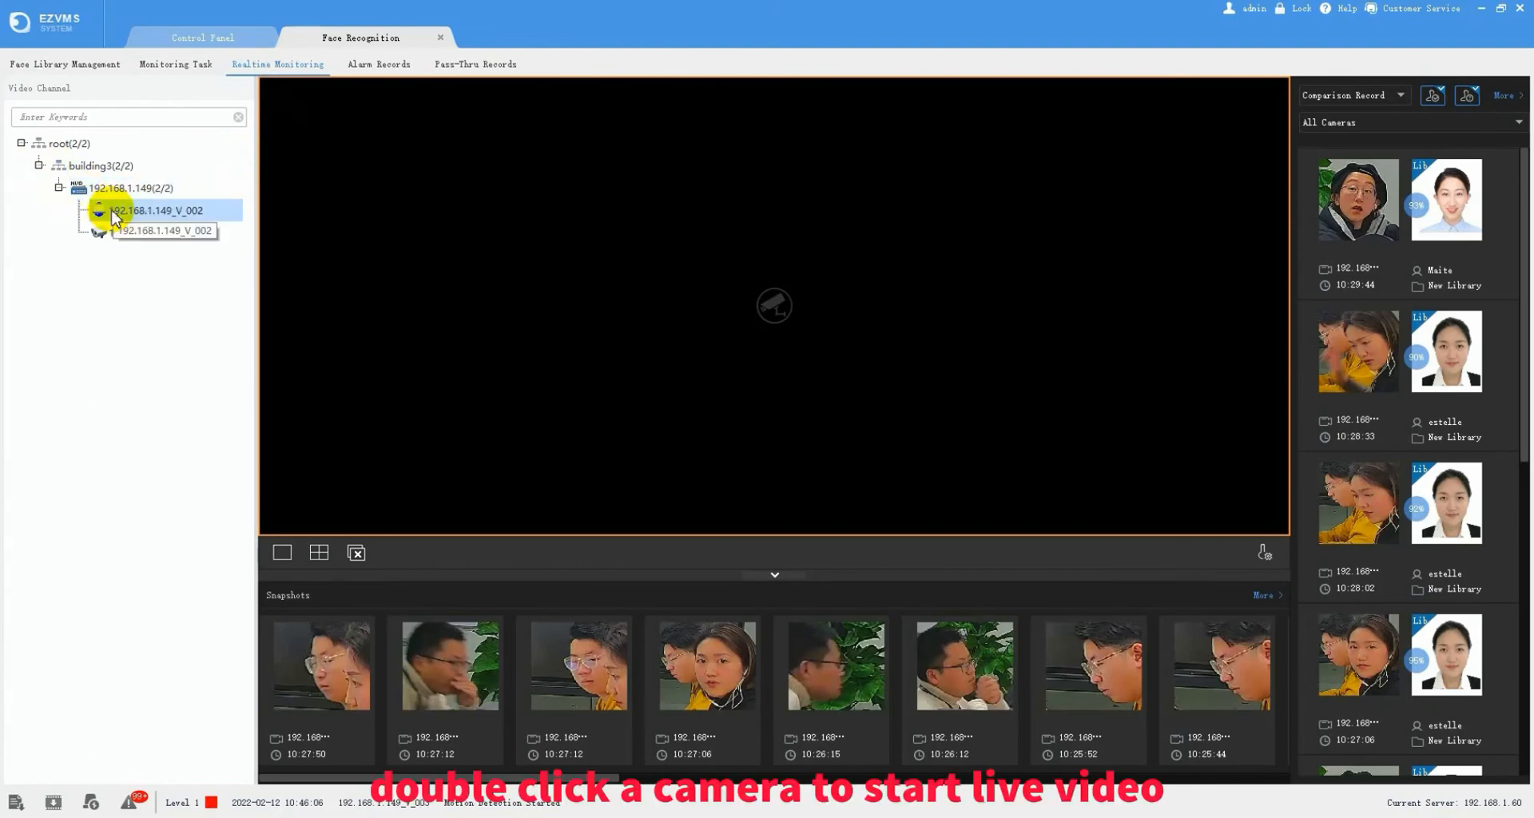
double_click(113, 212)
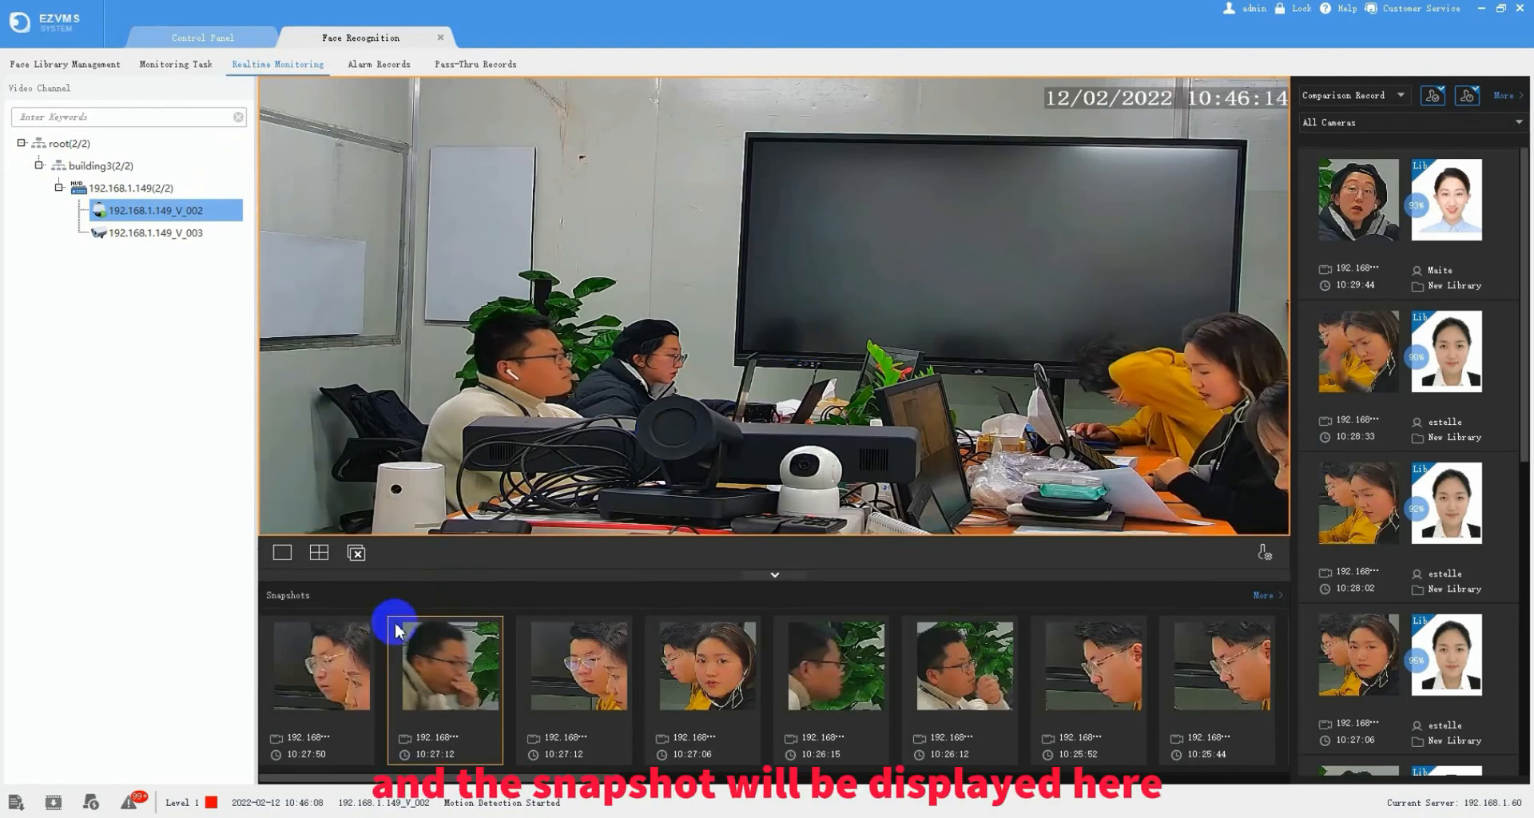
mouse_move(303, 674)
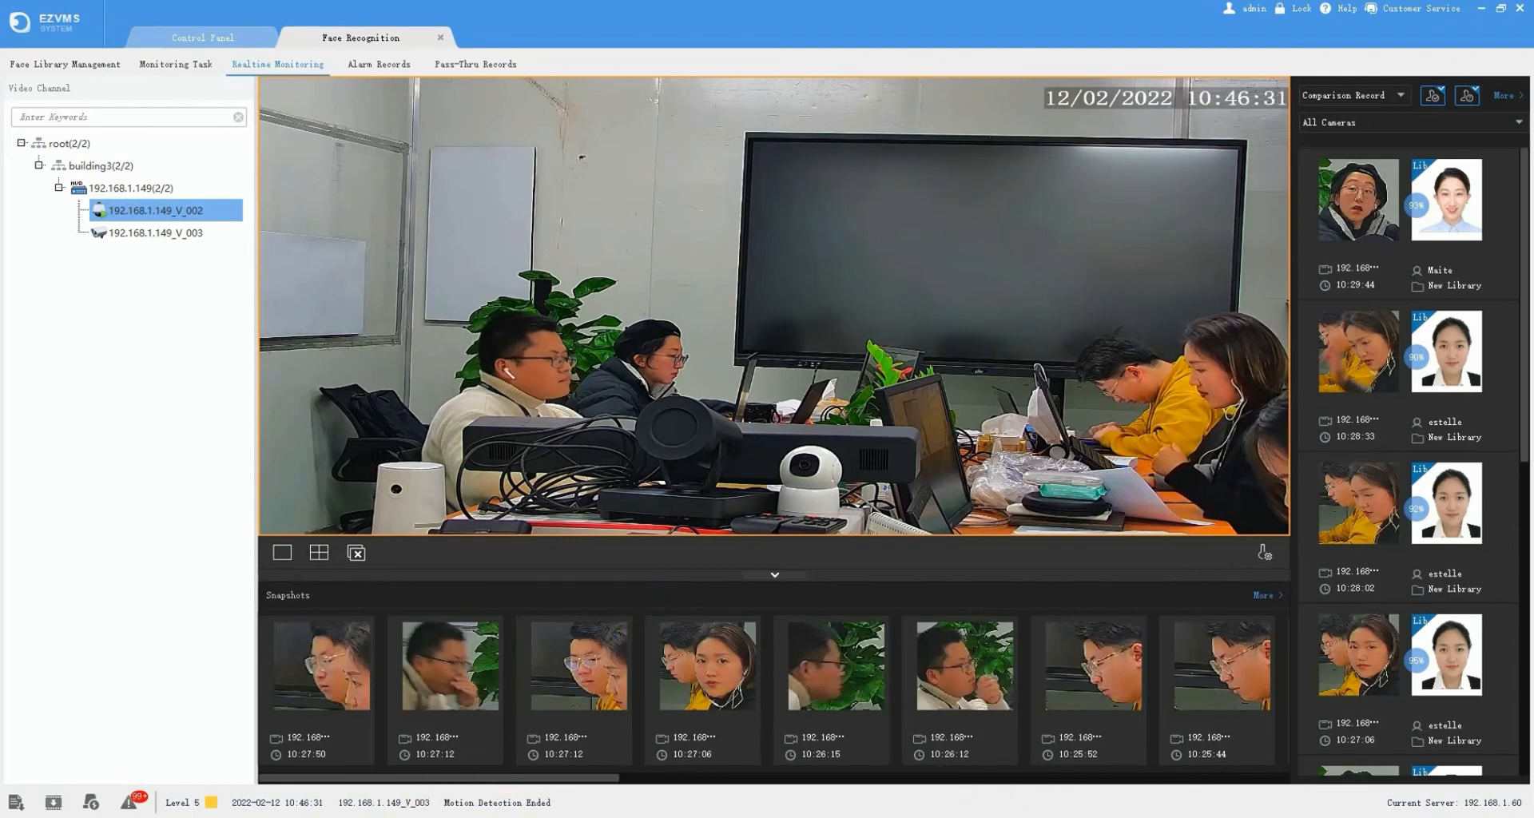
click(325, 814)
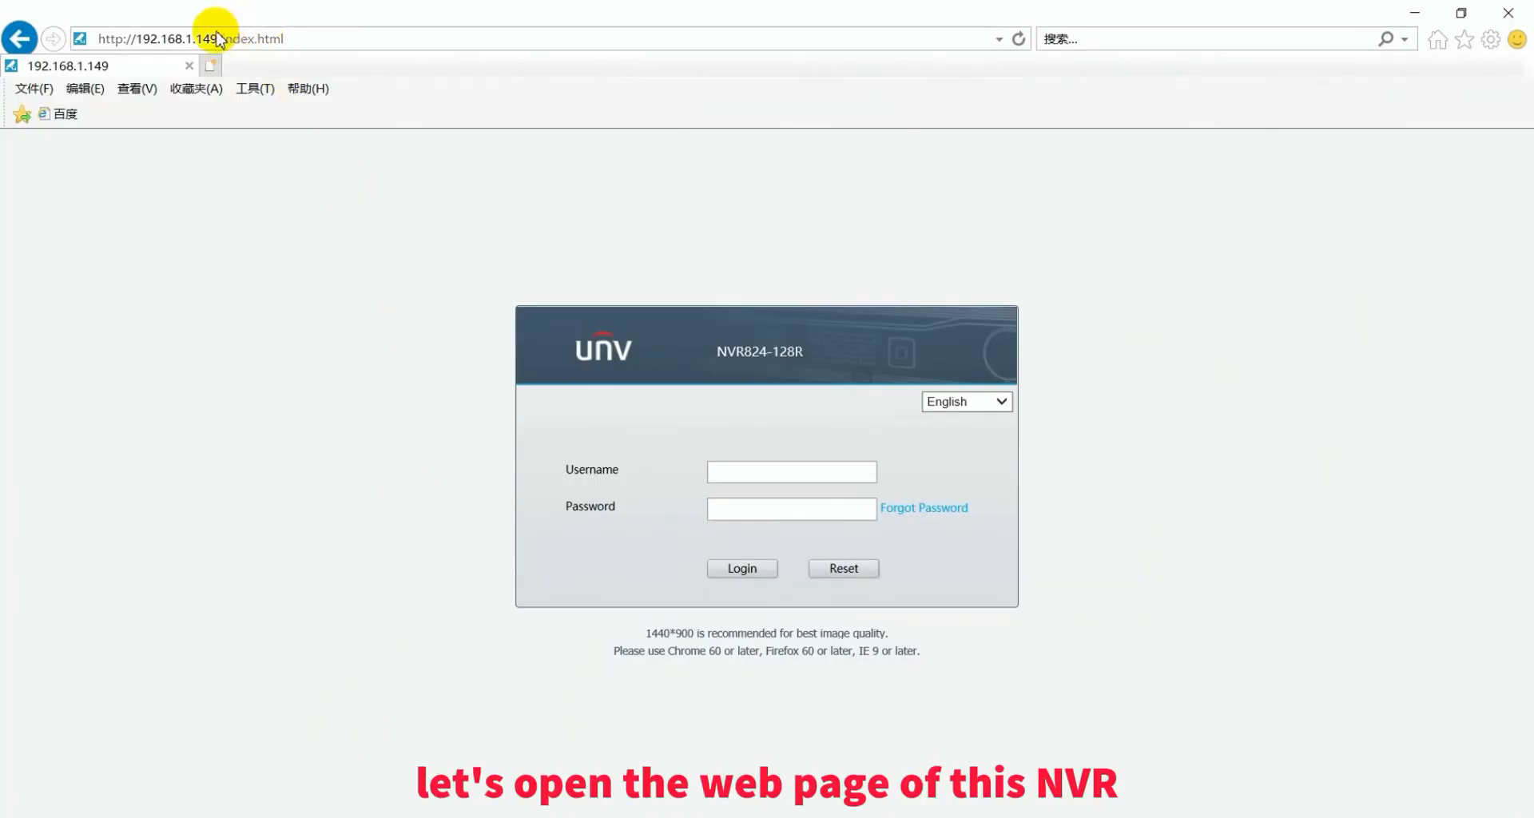
- Log in to the NVR with the saved username and check Smart VCA Config has Face Detection and Face Comparison enabled
click(757, 471)
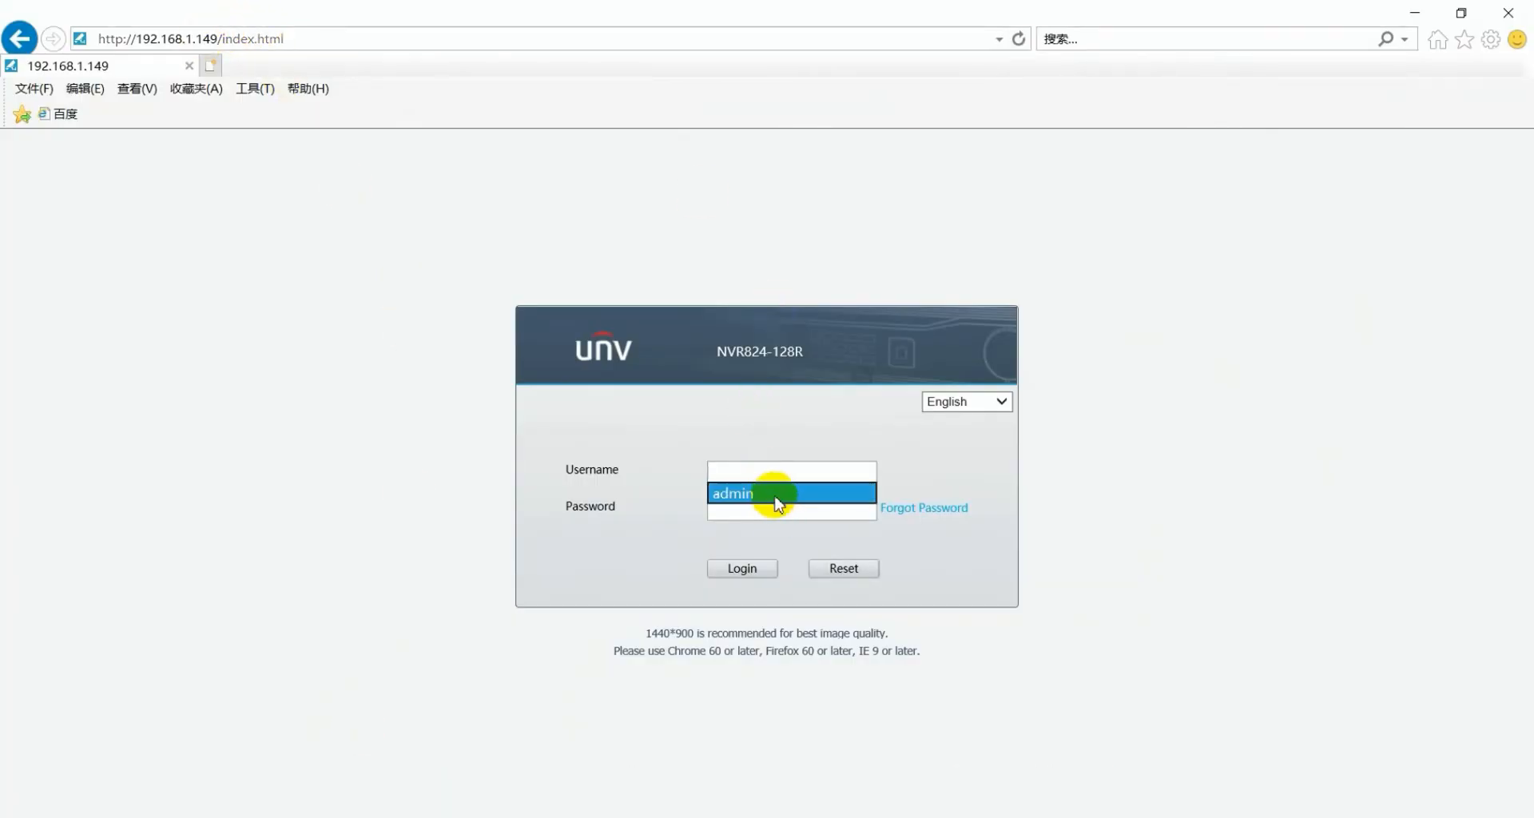
key(Return)
click(747, 567)
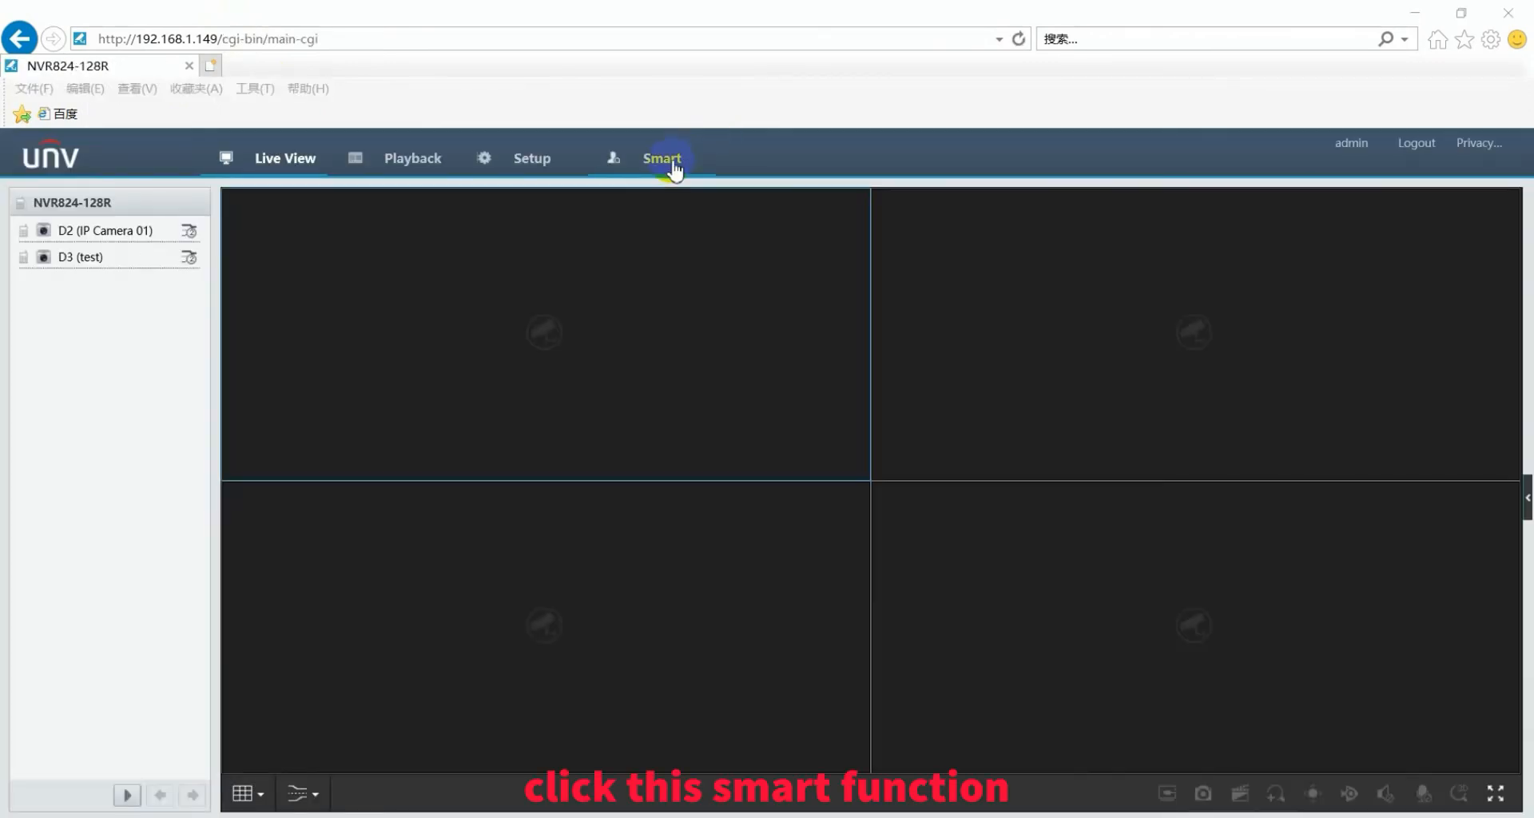
click(670, 160)
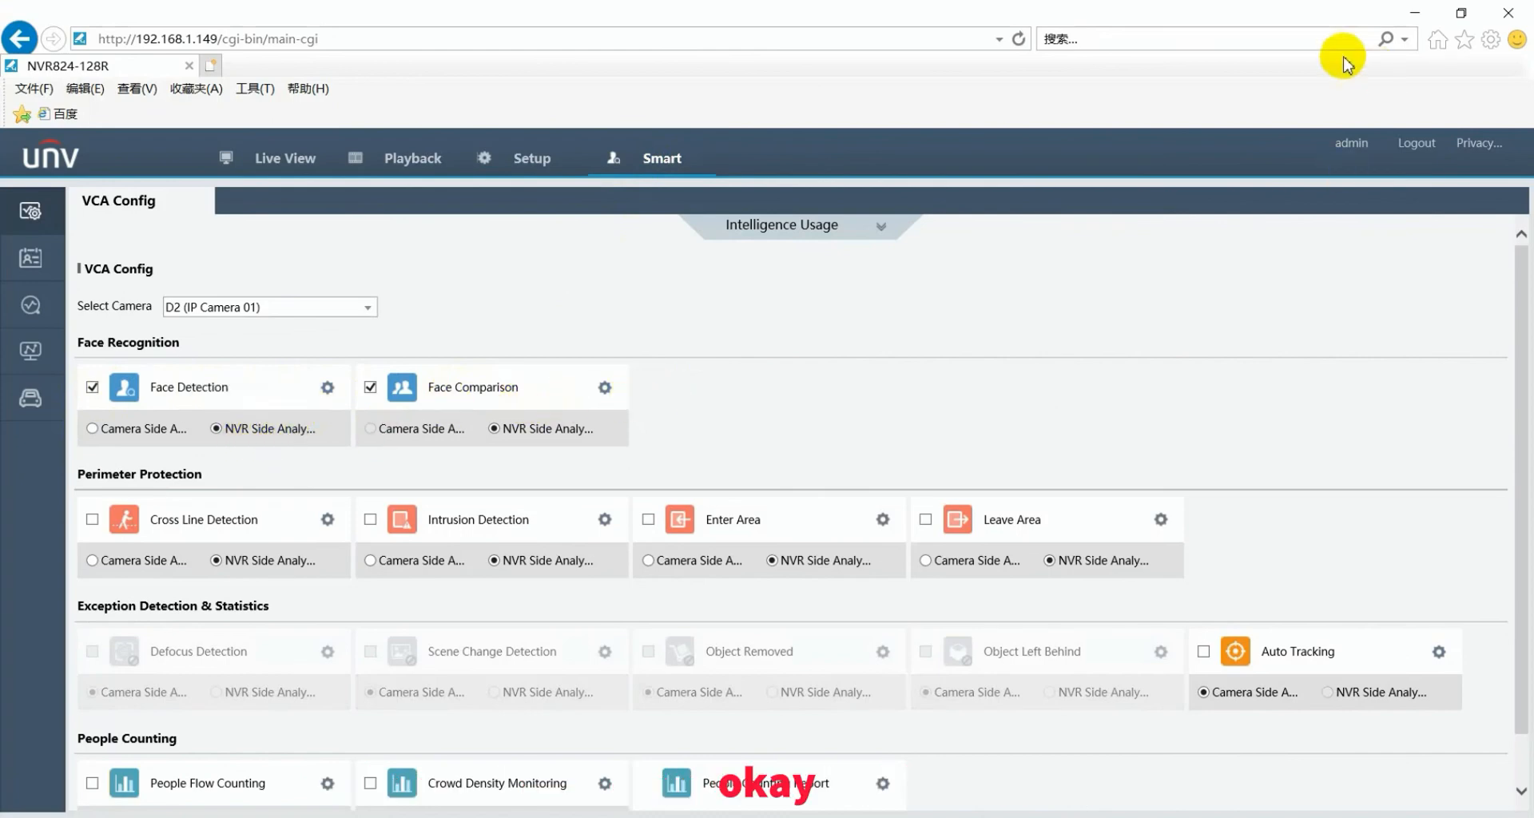
click(1415, 12)
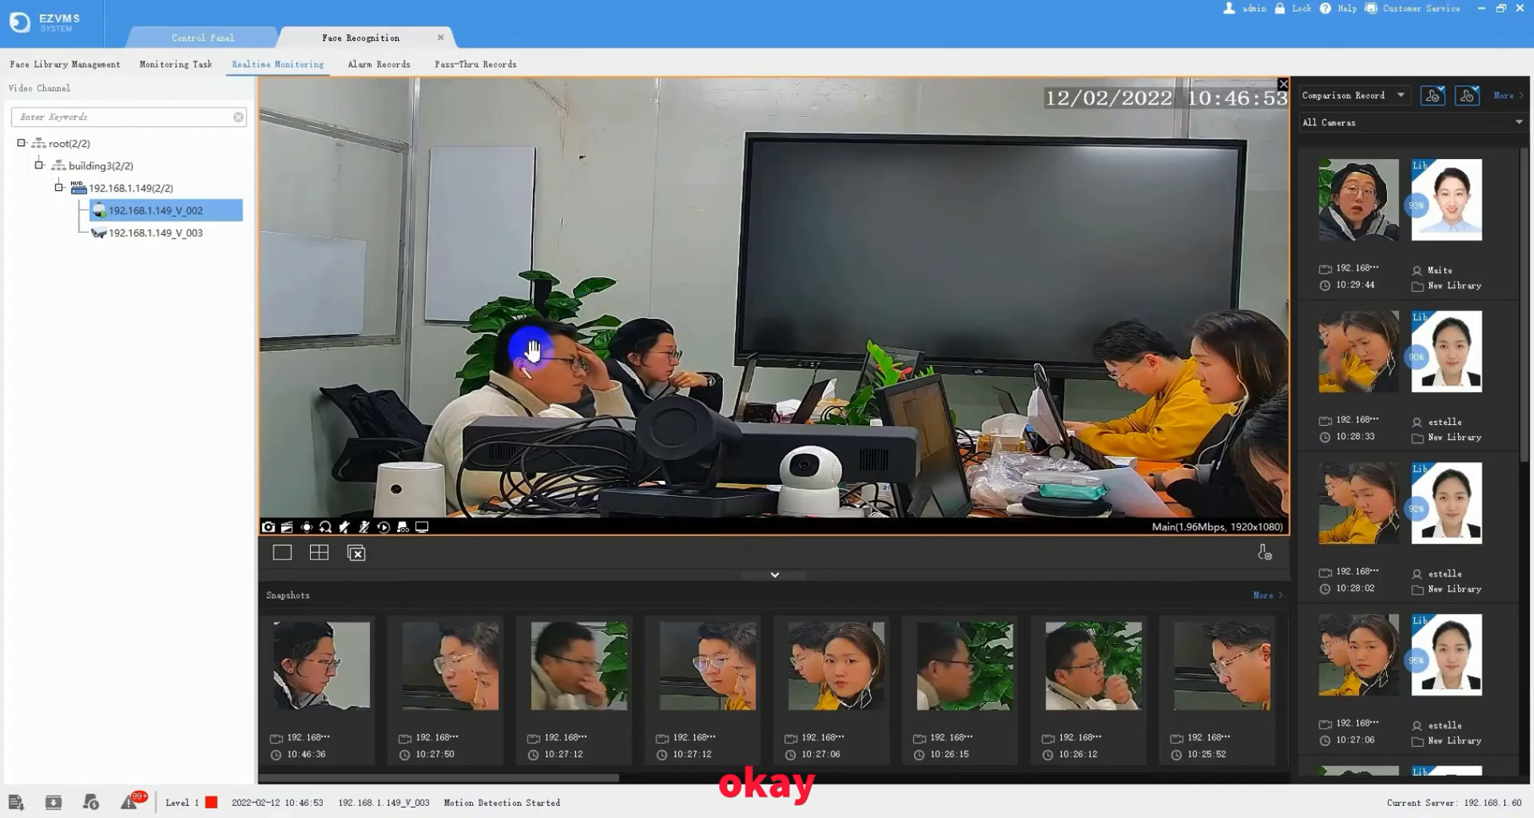
- Add New Library1 under Root Library and open its Batch Add dialog
click(77, 65)
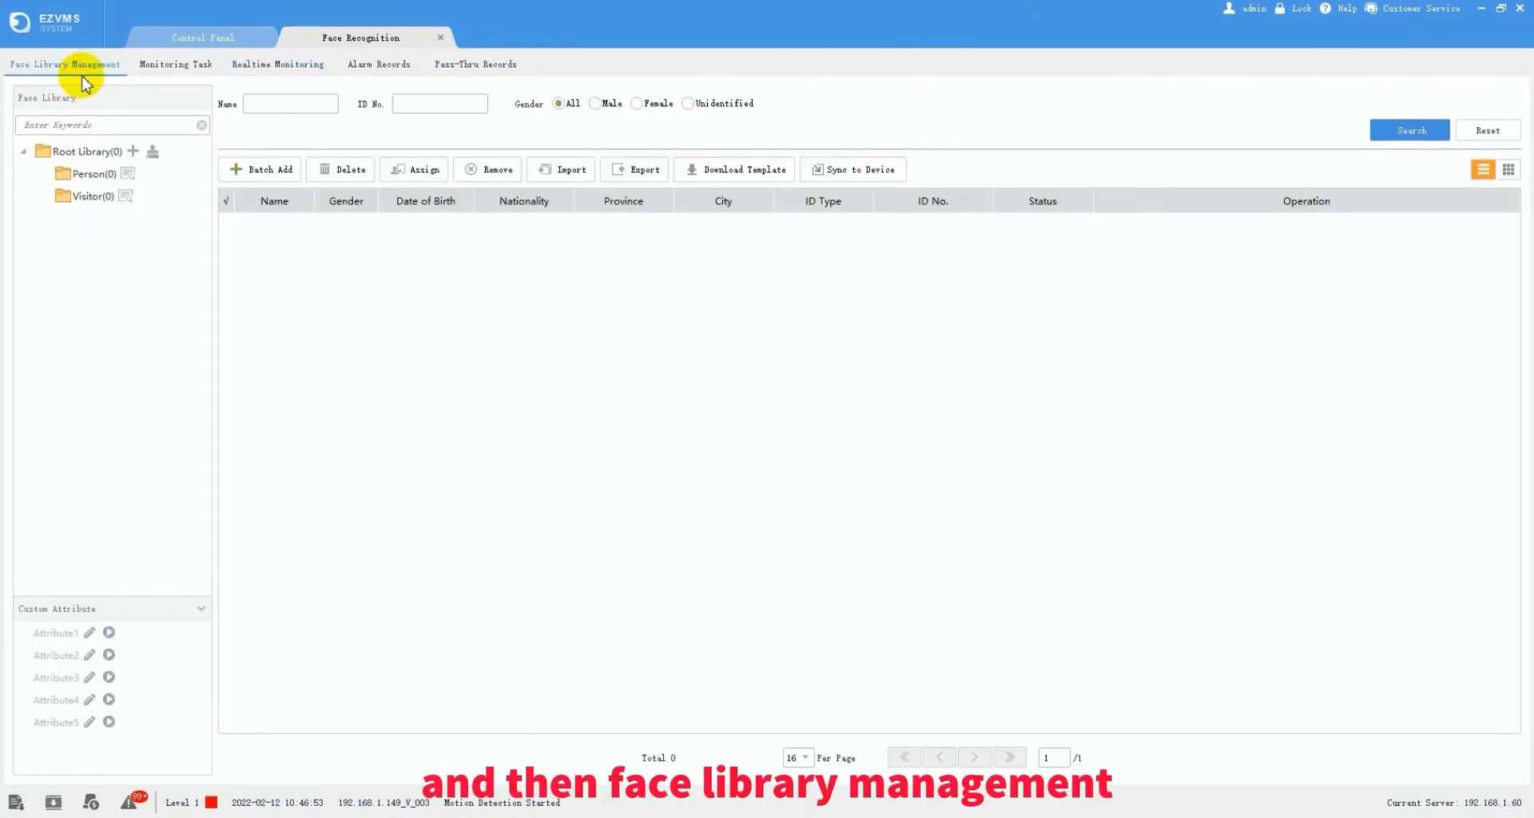
click(132, 152)
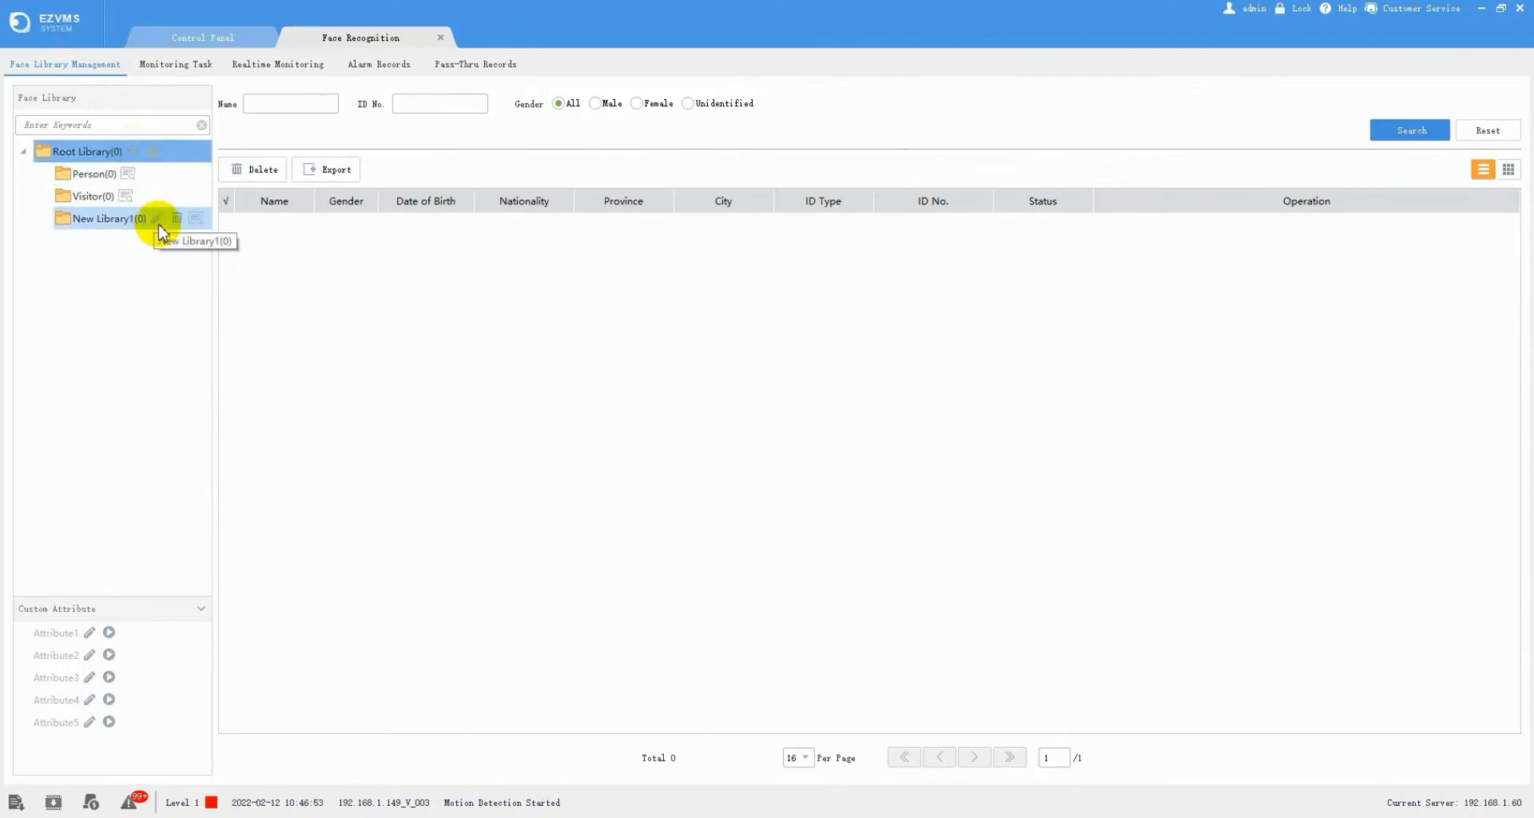
click(115, 218)
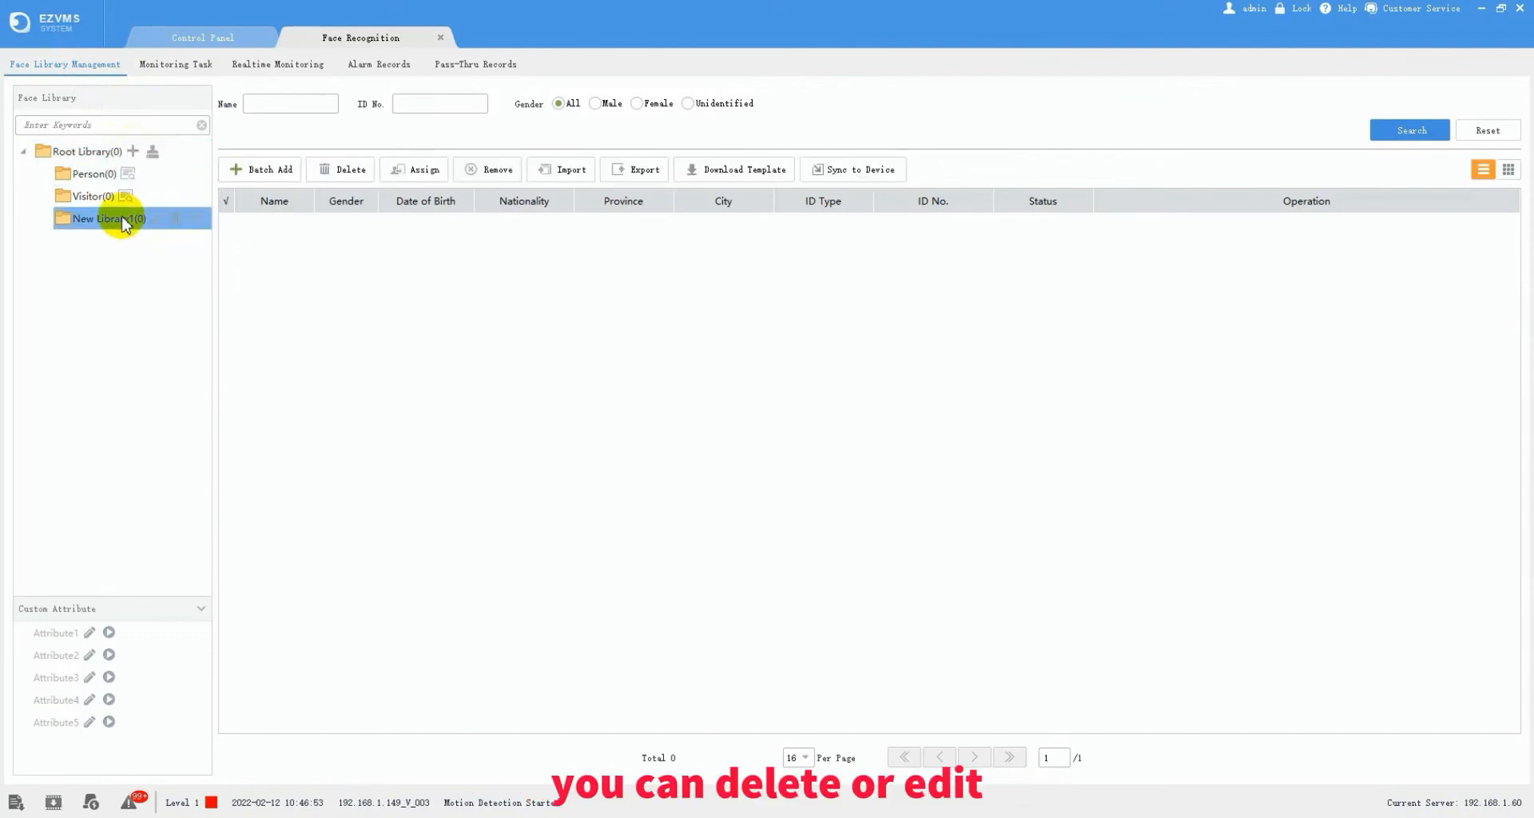
click(267, 168)
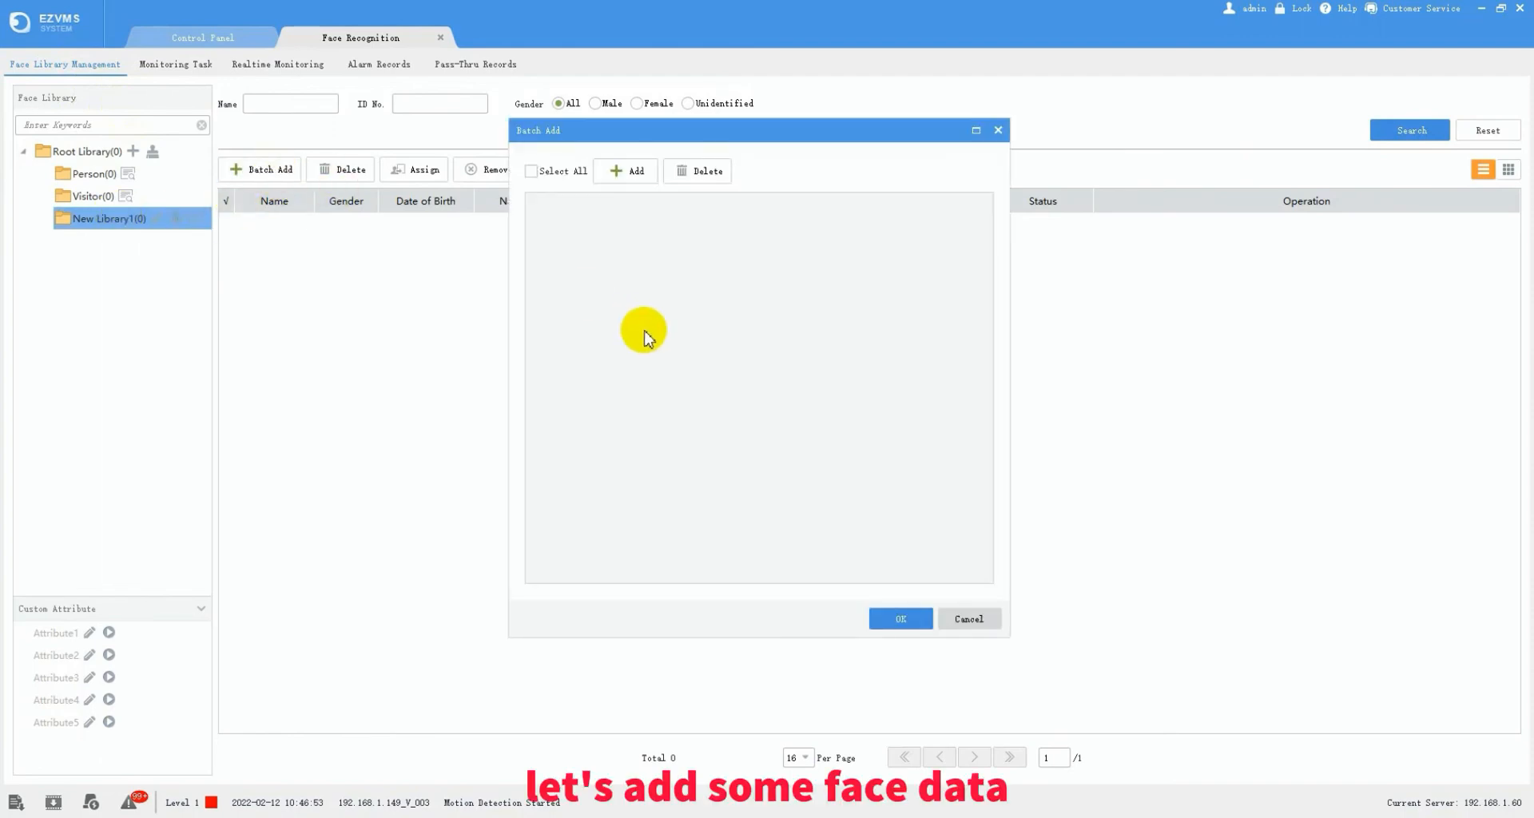
click(627, 171)
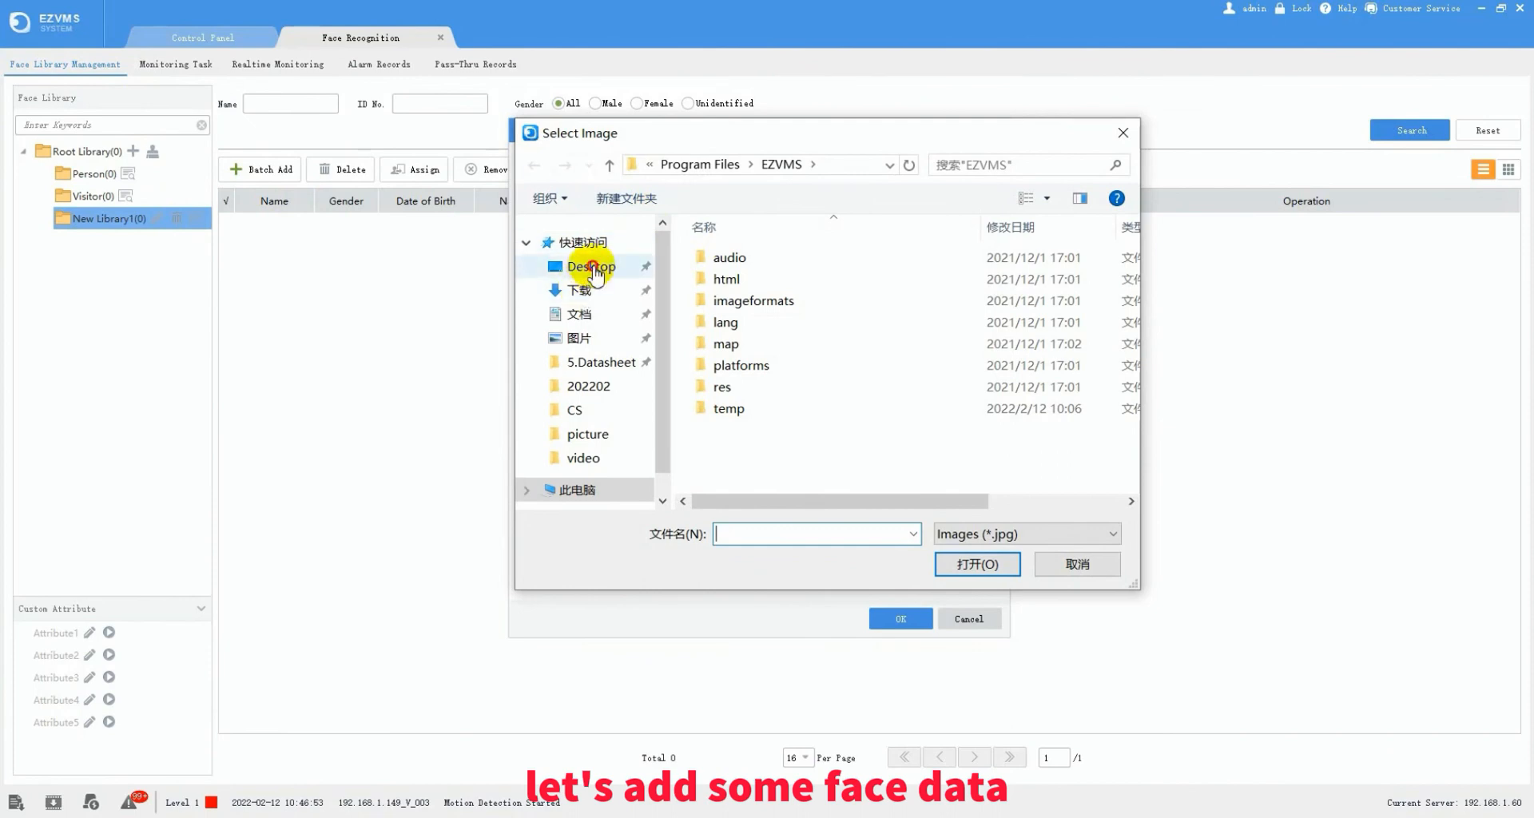
click(589, 266)
double_click(749, 281)
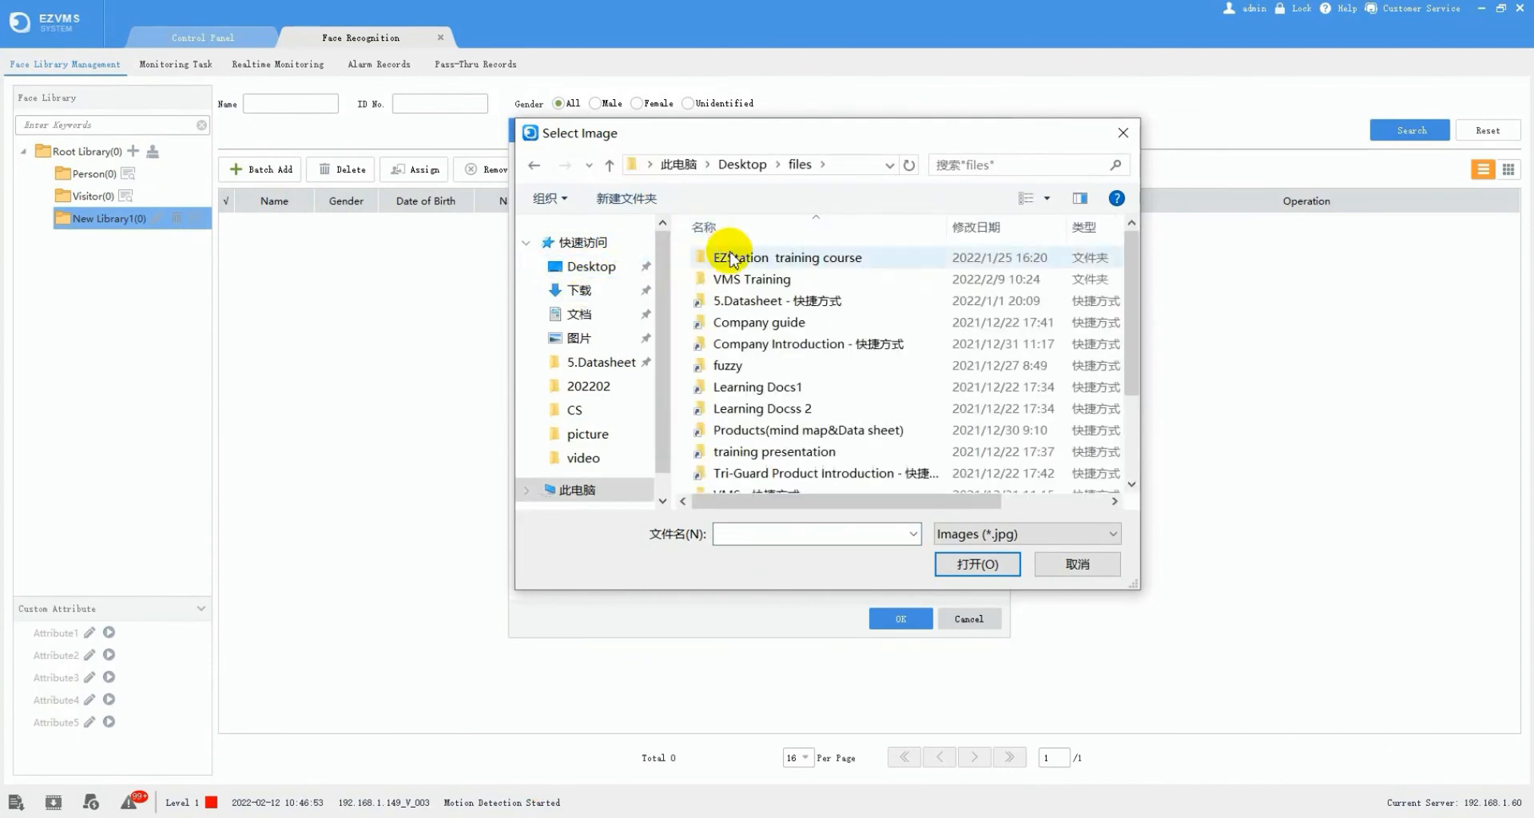
double_click(731, 253)
click(735, 258)
double_click(735, 259)
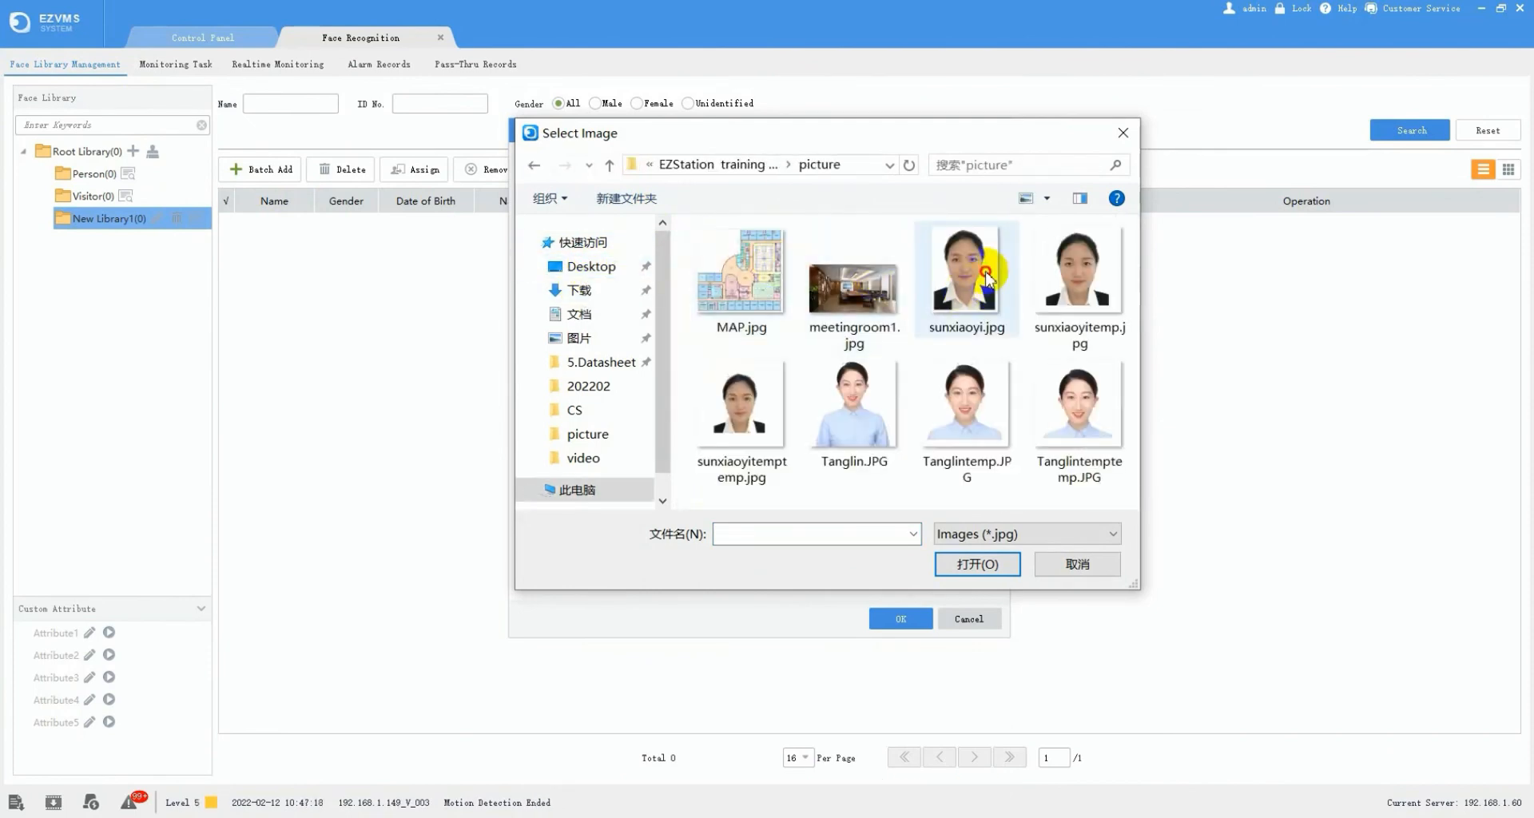
click(966, 276)
click(977, 564)
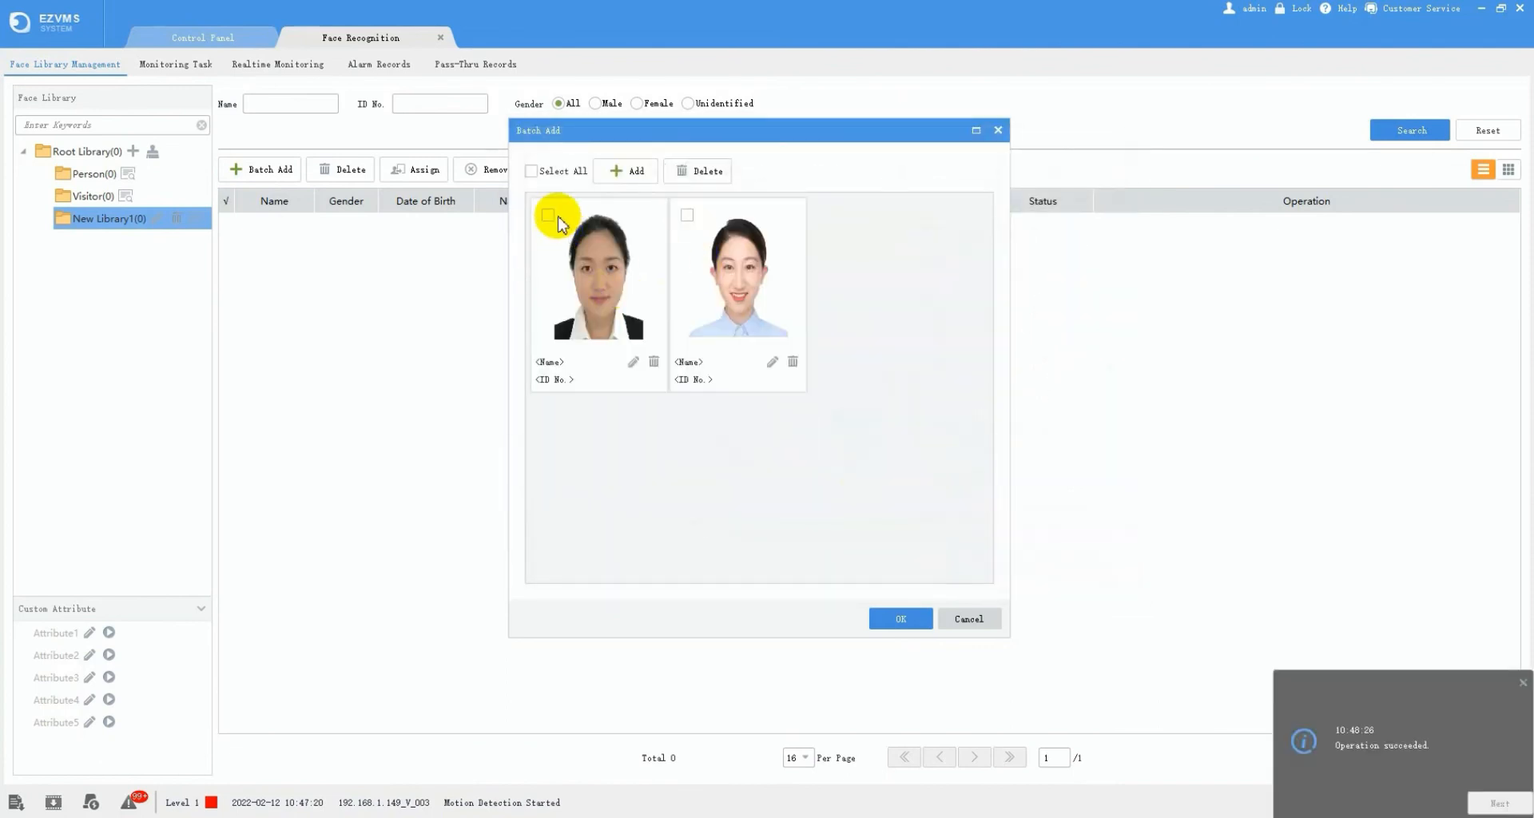
- Set each person as Female with a name and ID numbers 12 and 233, then save both faces
click(633, 362)
click(835, 225)
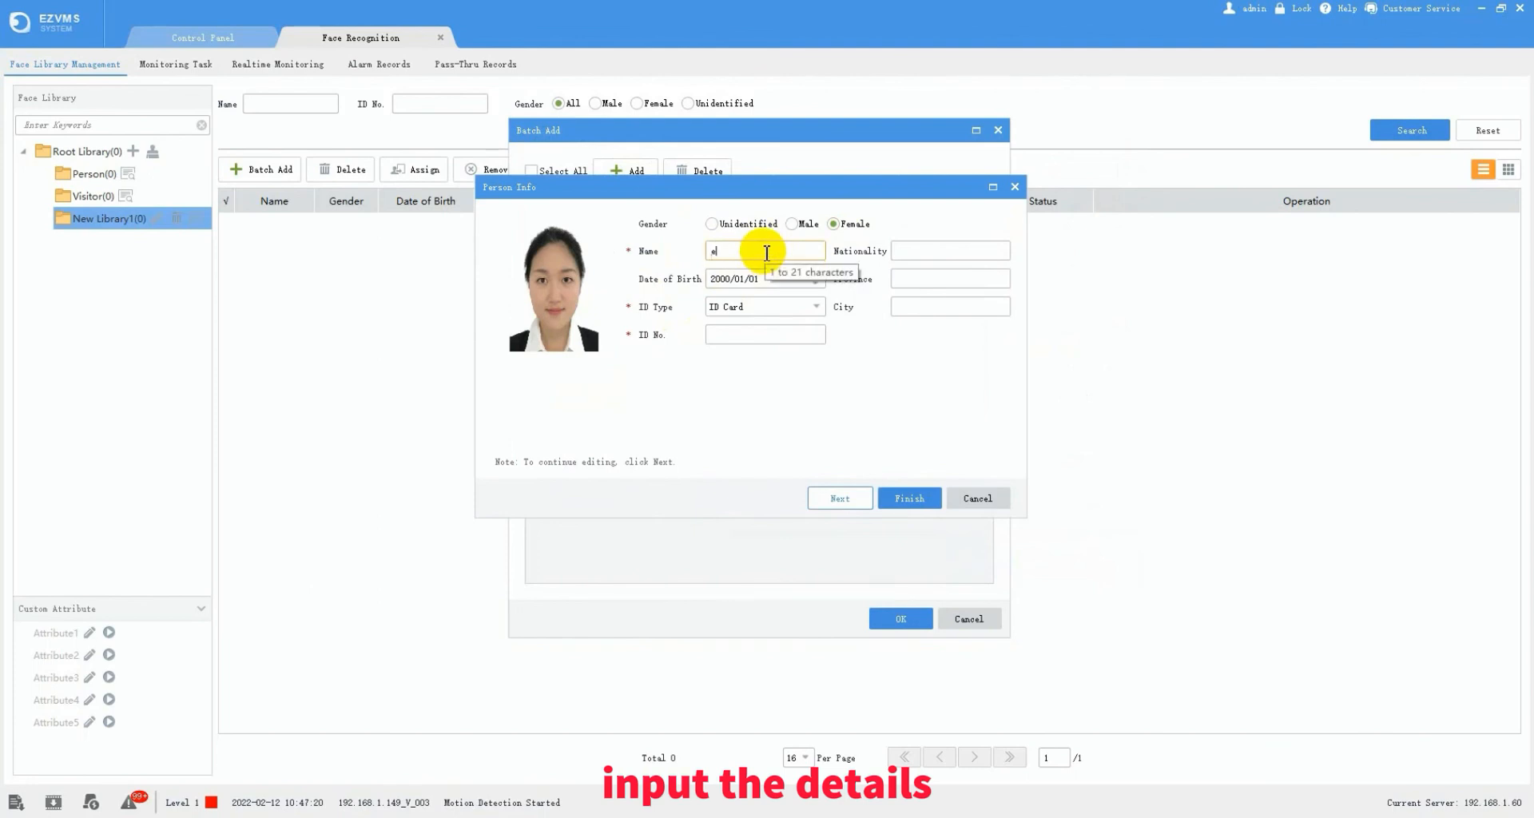
click(767, 253)
text(estelle)
click(763, 335)
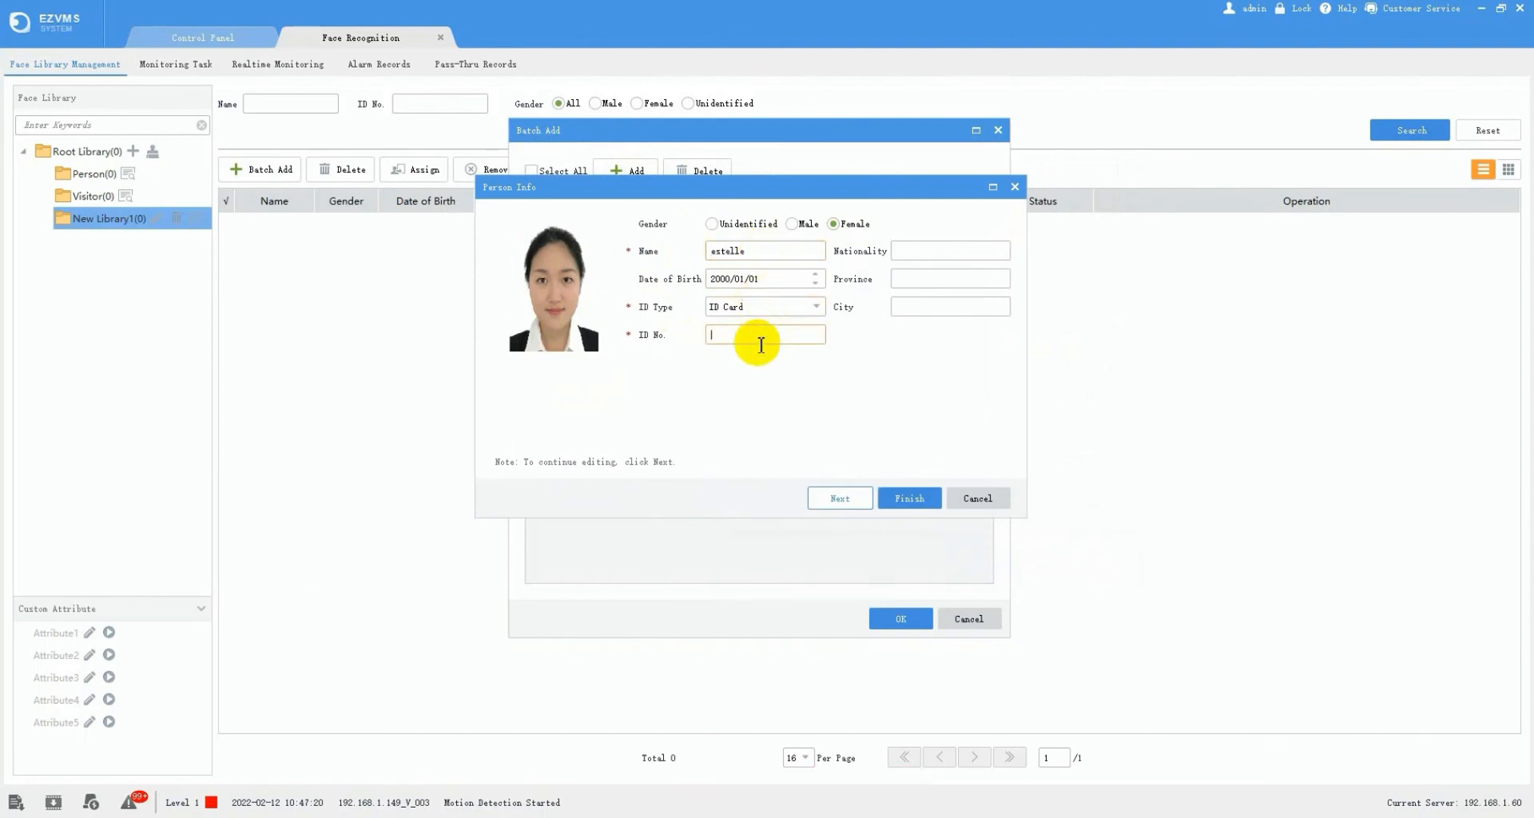
text(123)
click(855, 497)
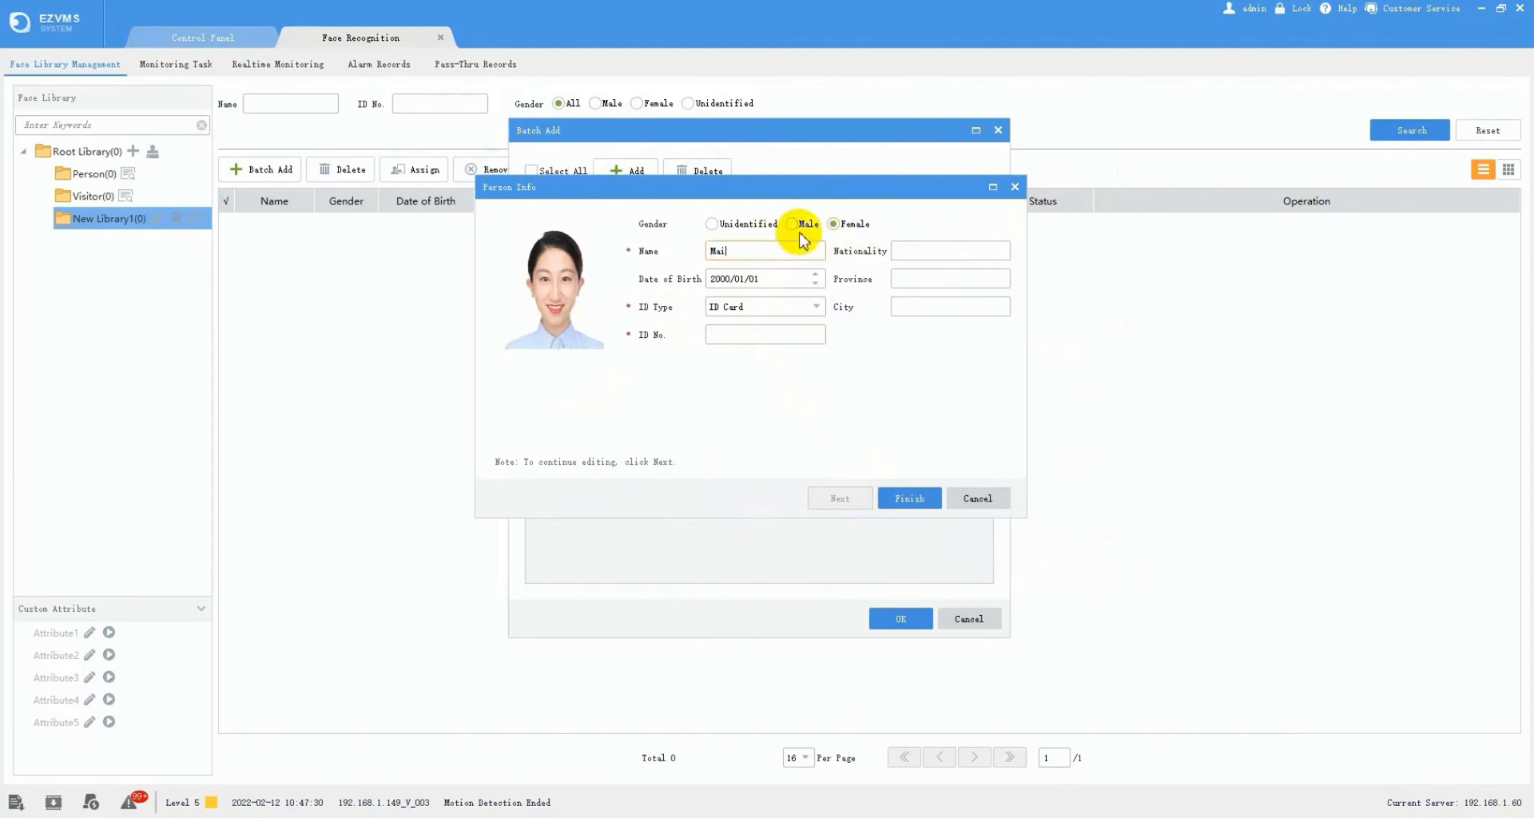
click(771, 335)
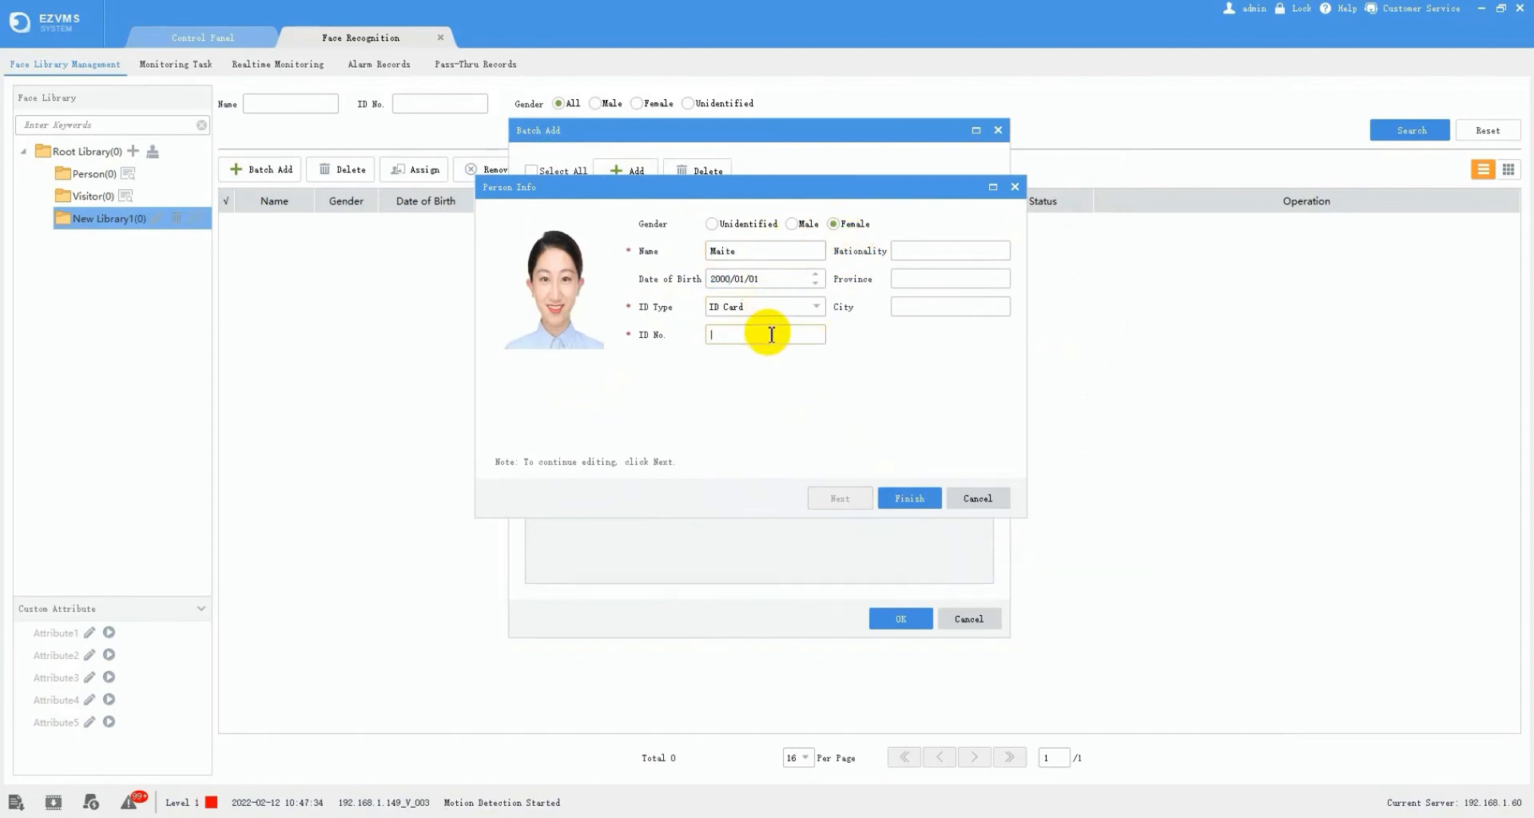
text(233)
click(909, 499)
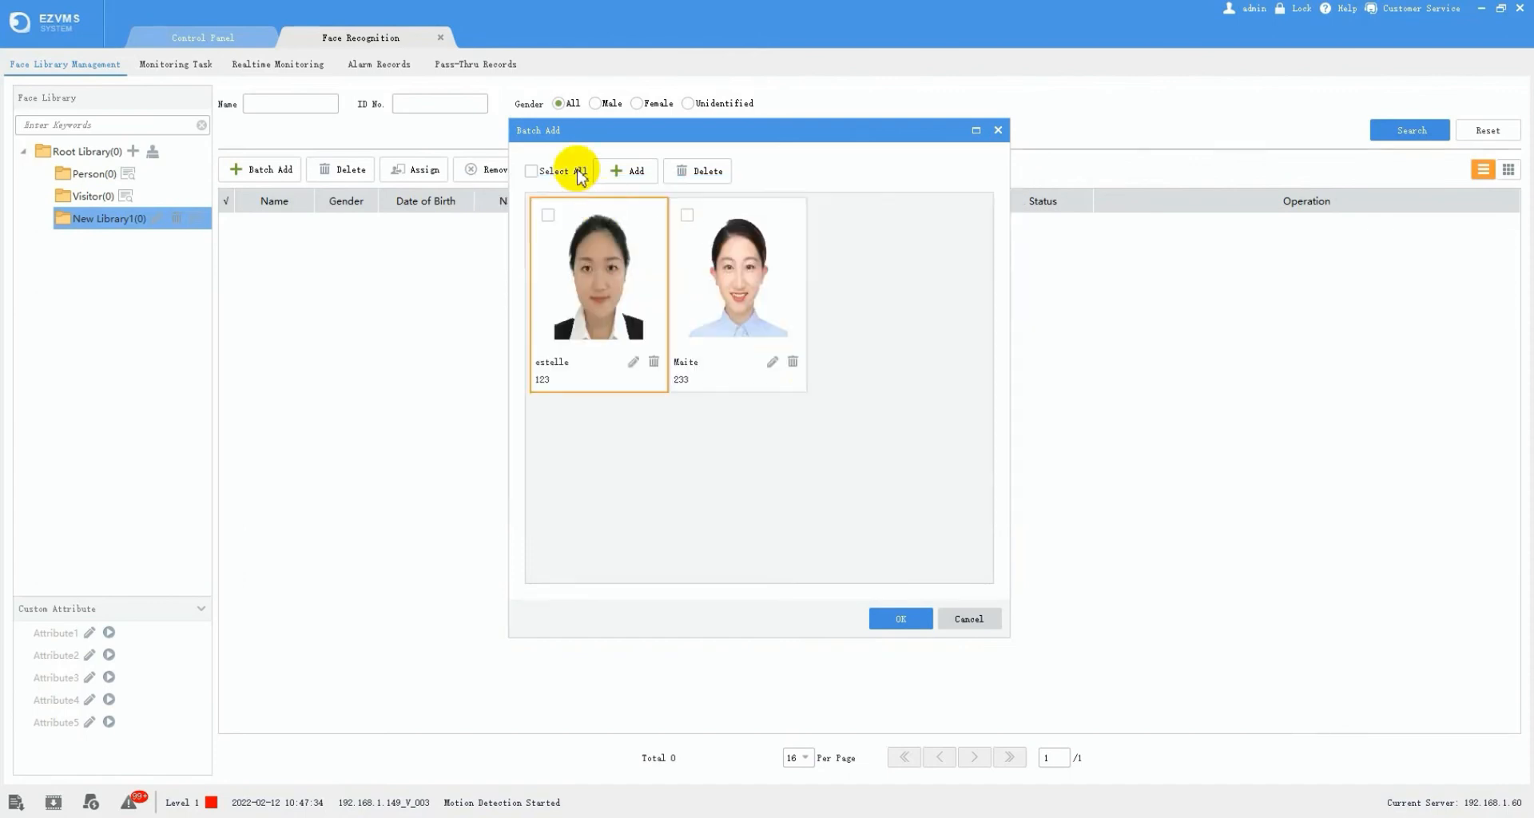
click(895, 617)
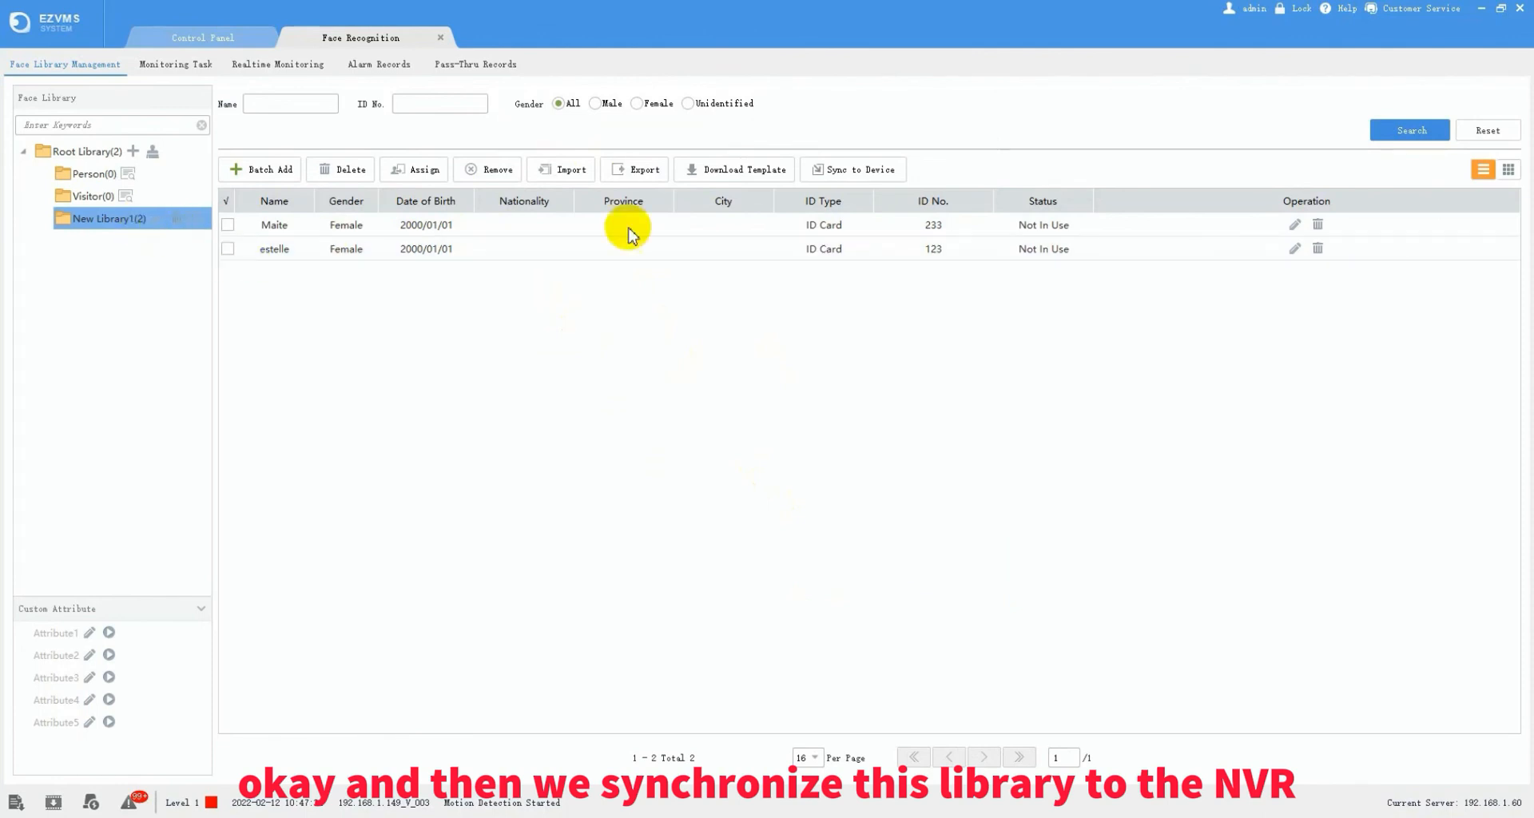
- Sync New Library1 to device 192.168.1.149 under building3, with 2 succeeded and 0 failed
click(844, 168)
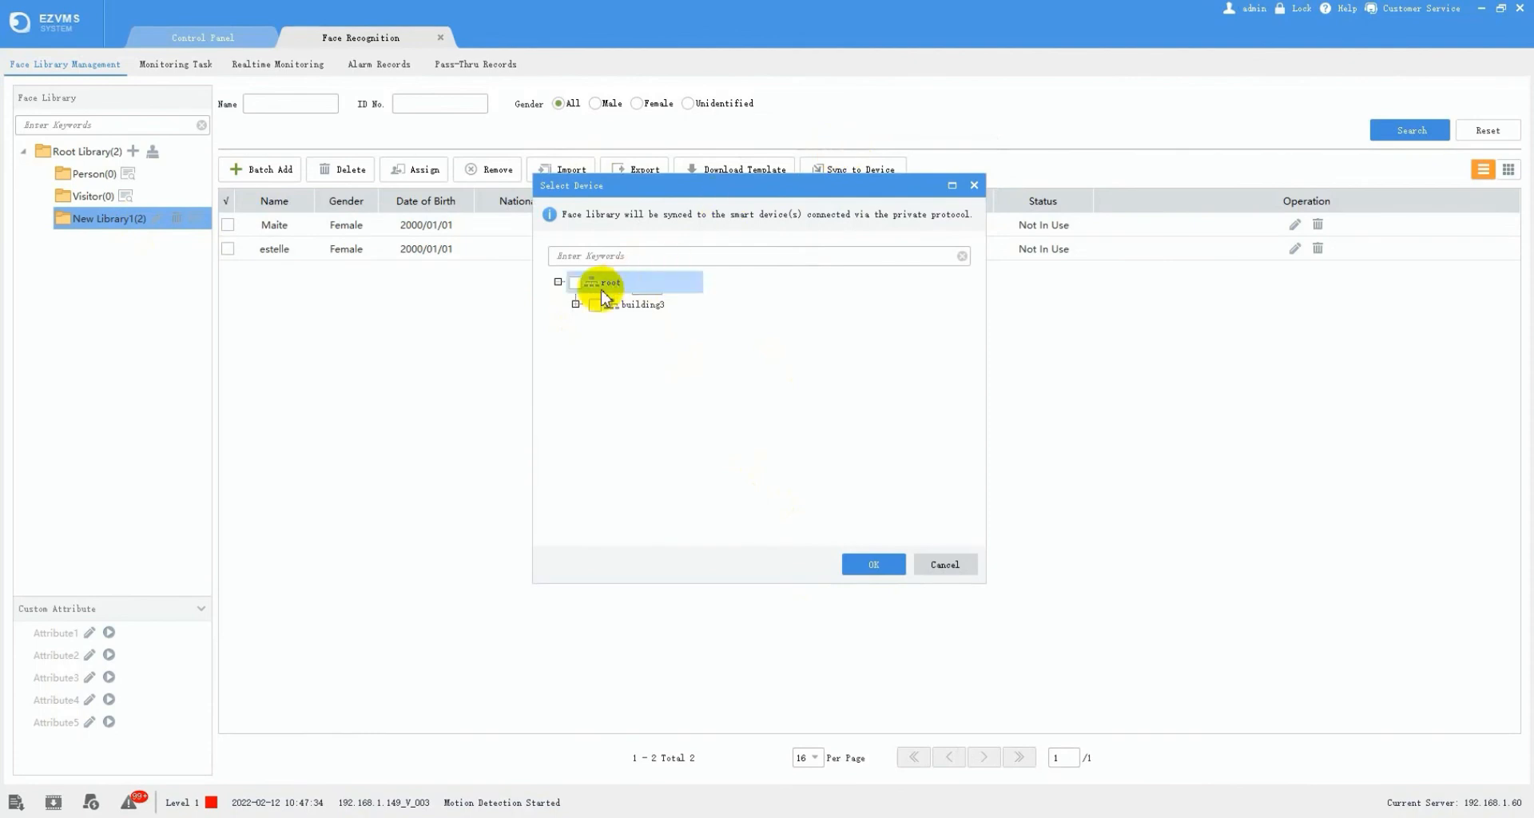
click(575, 305)
click(621, 329)
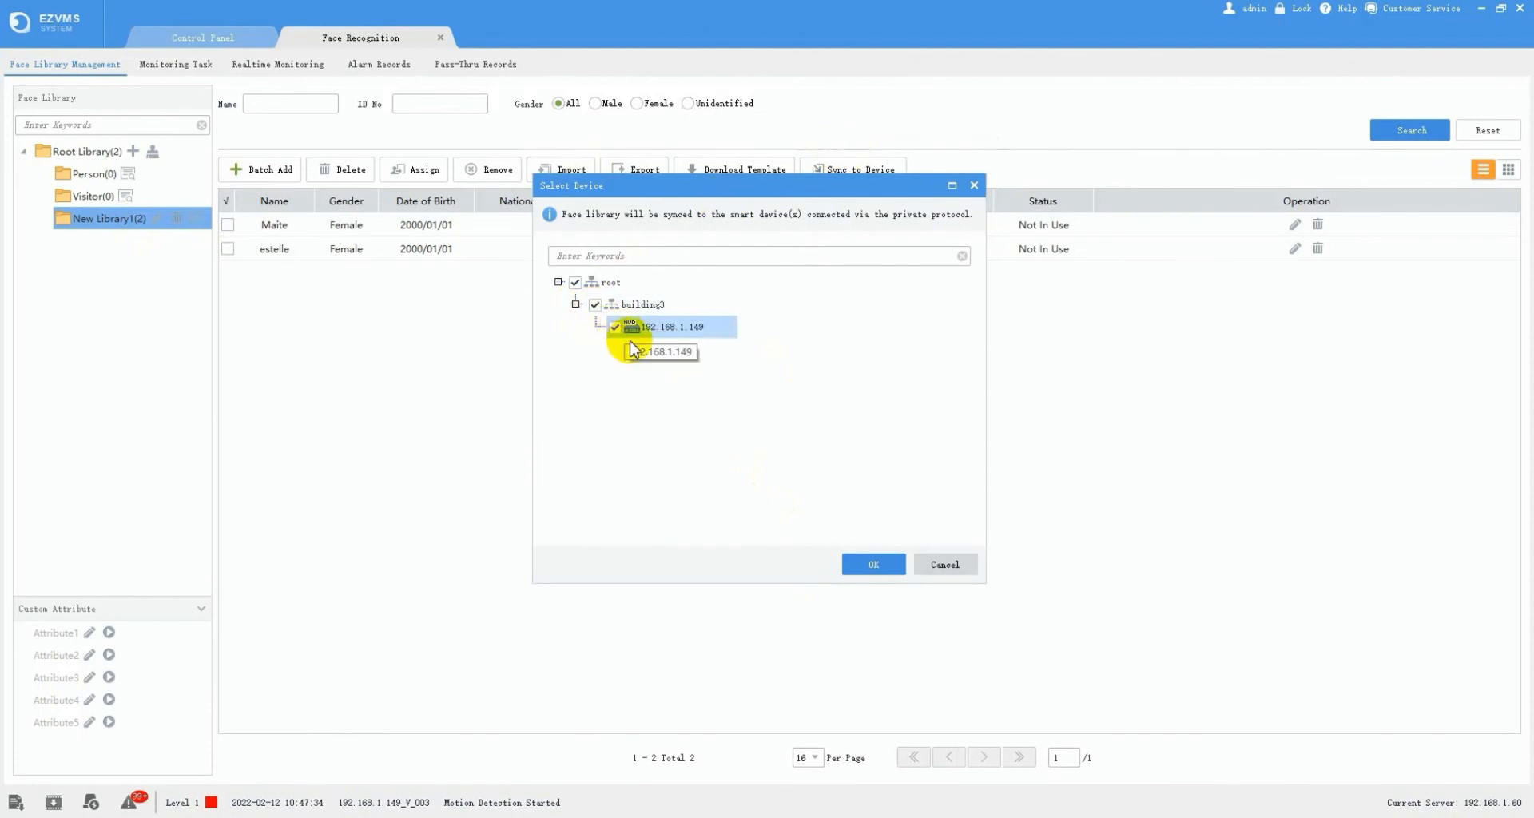
click(882, 562)
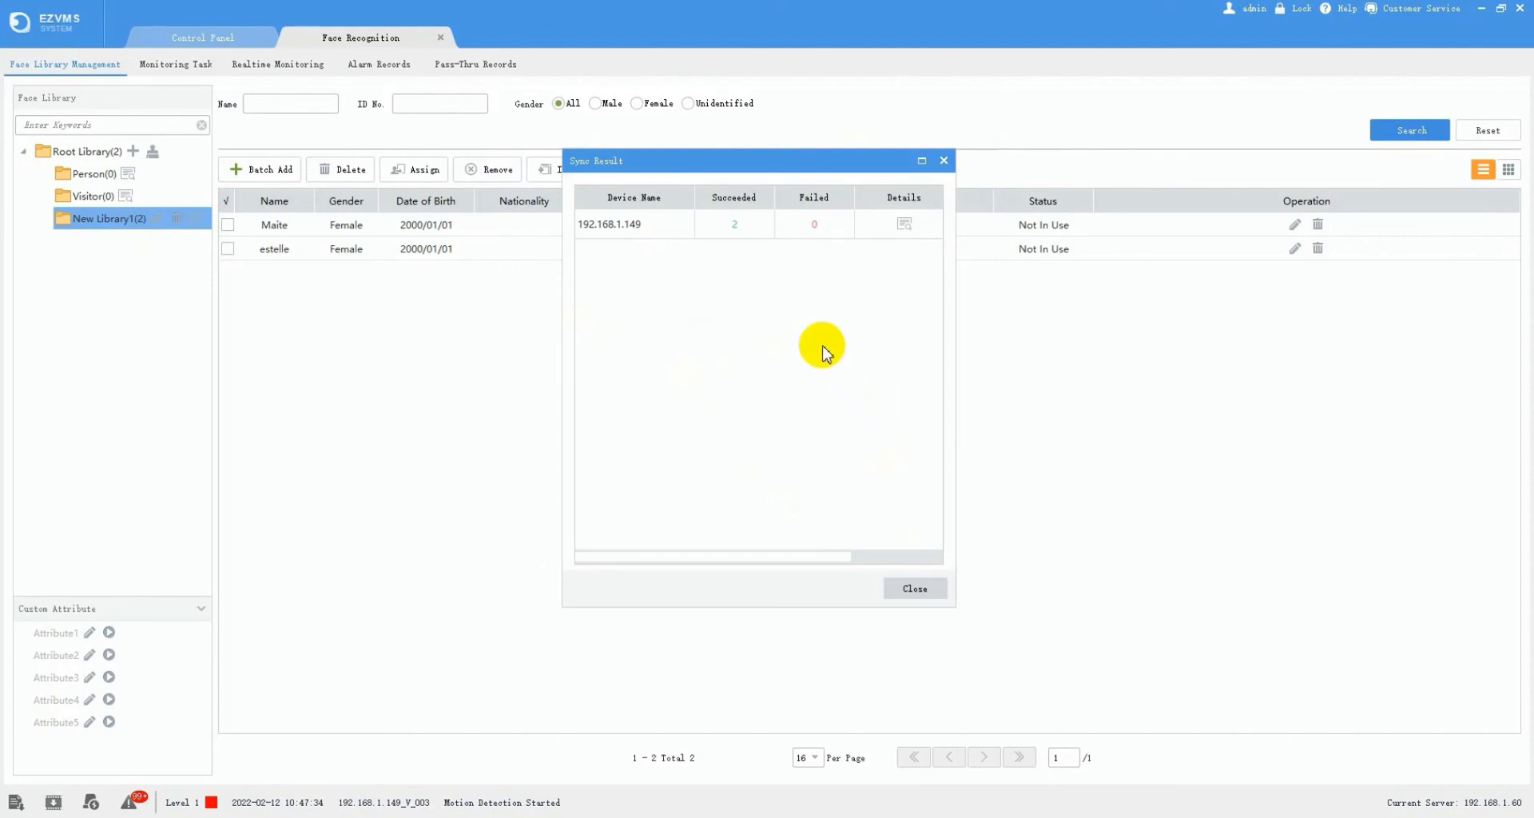
click(917, 589)
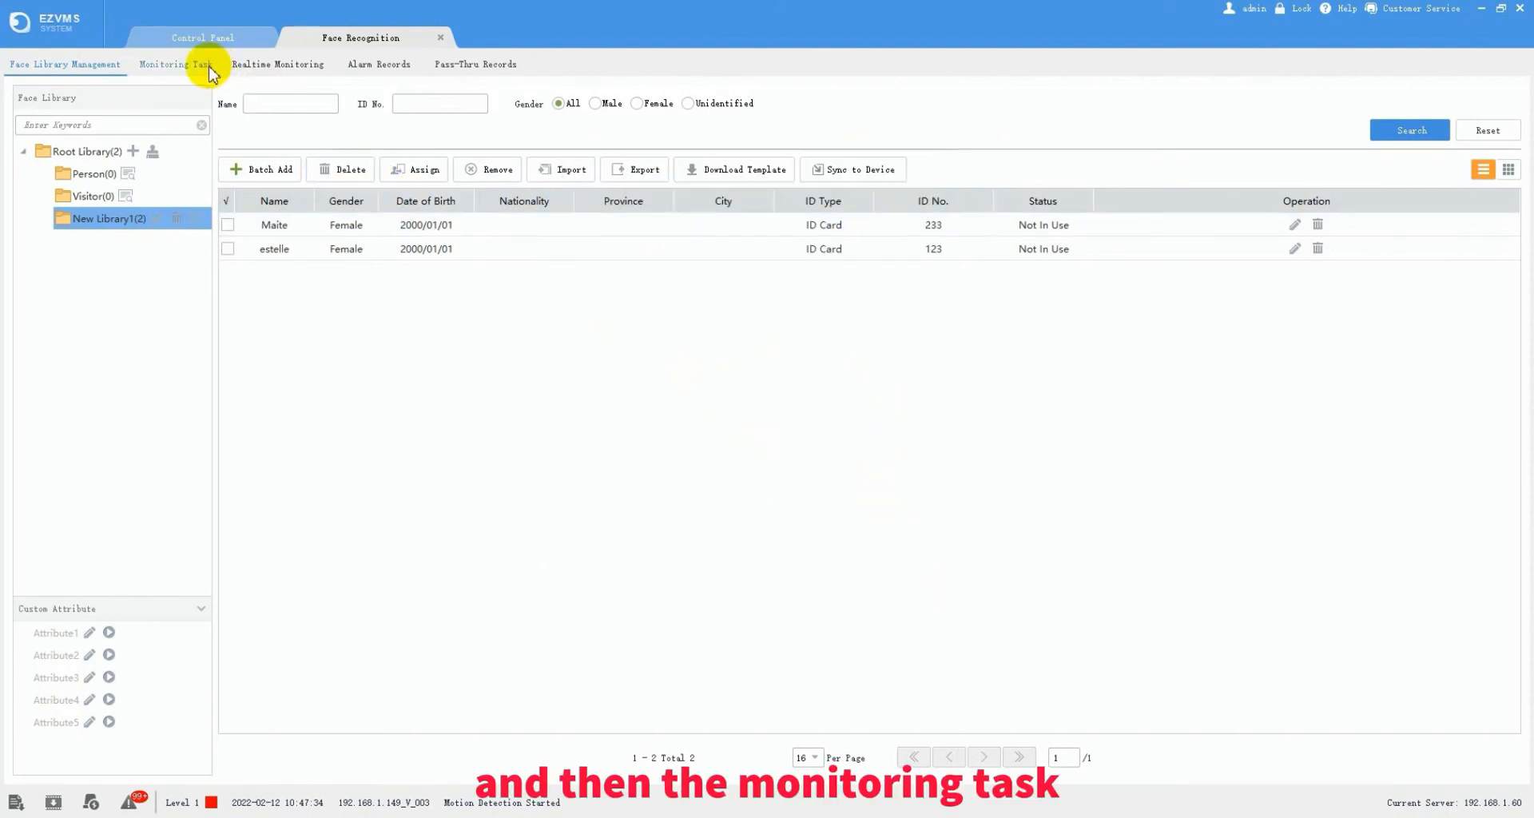
- Start a new Frontend Monitoring (Private) task named VIP
click(177, 65)
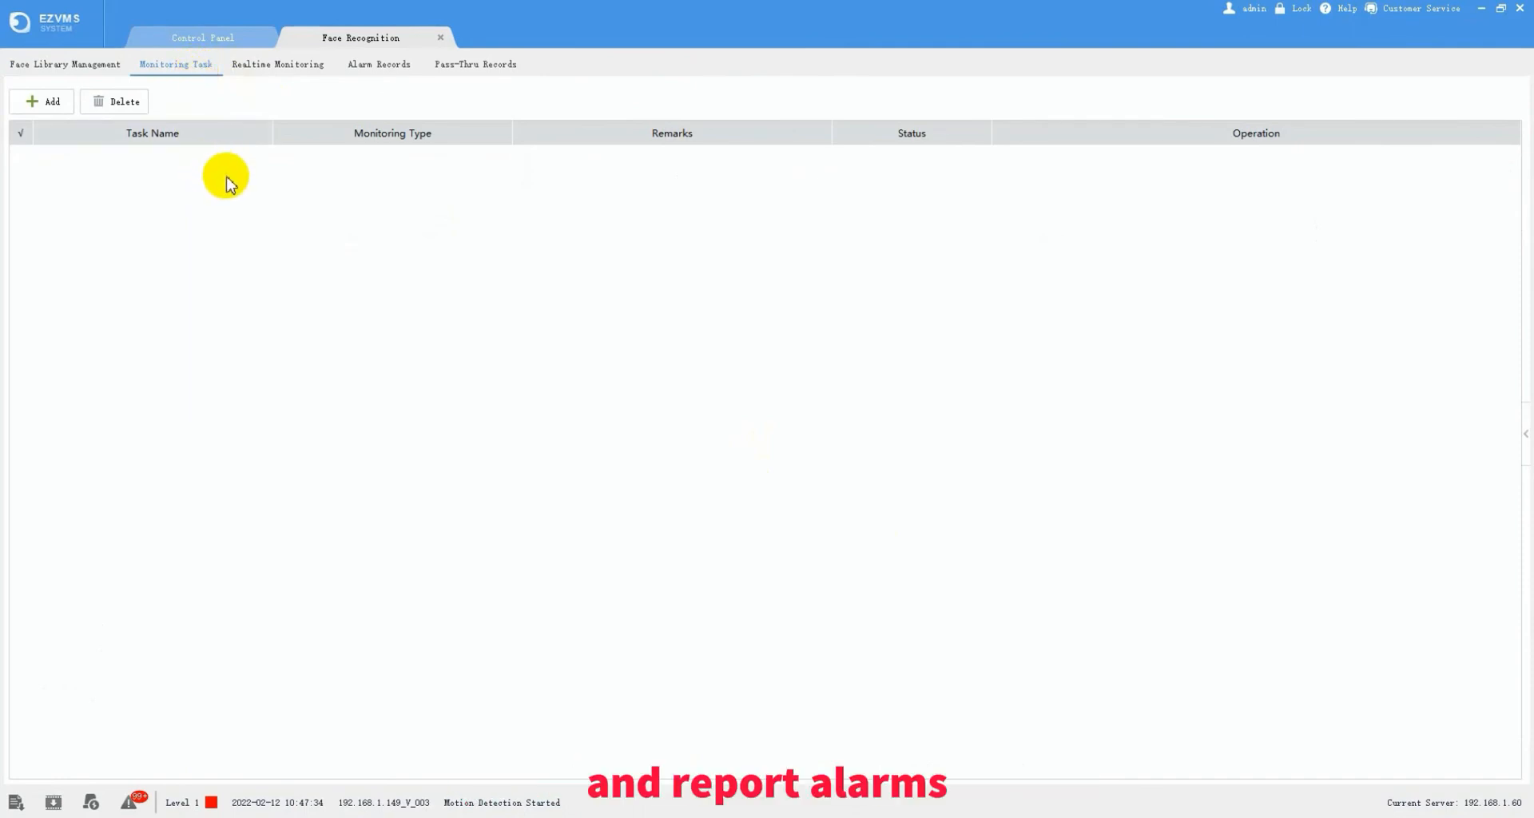
click(51, 101)
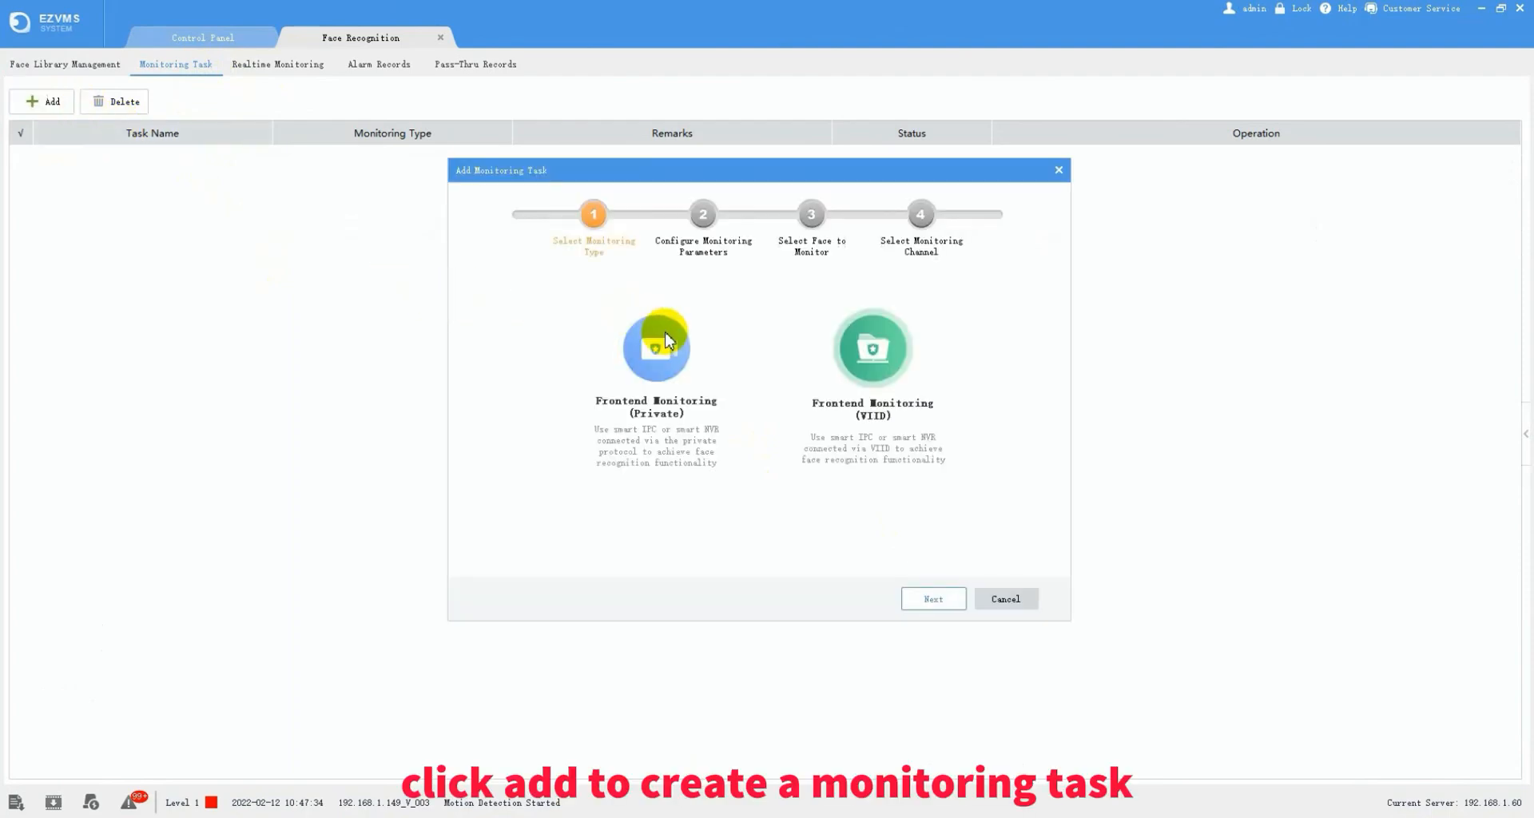
click(660, 369)
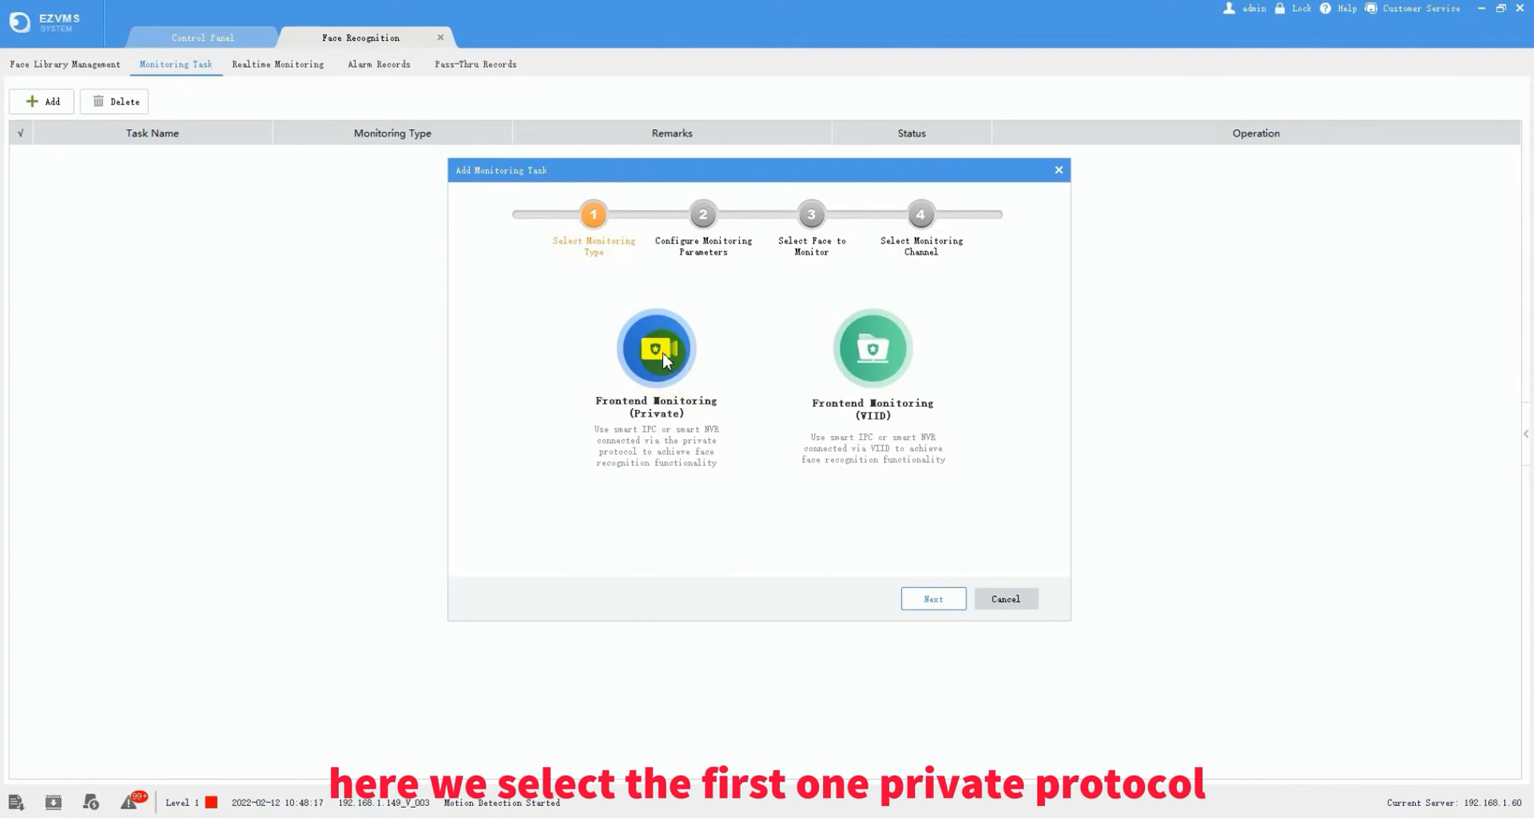
click(903, 588)
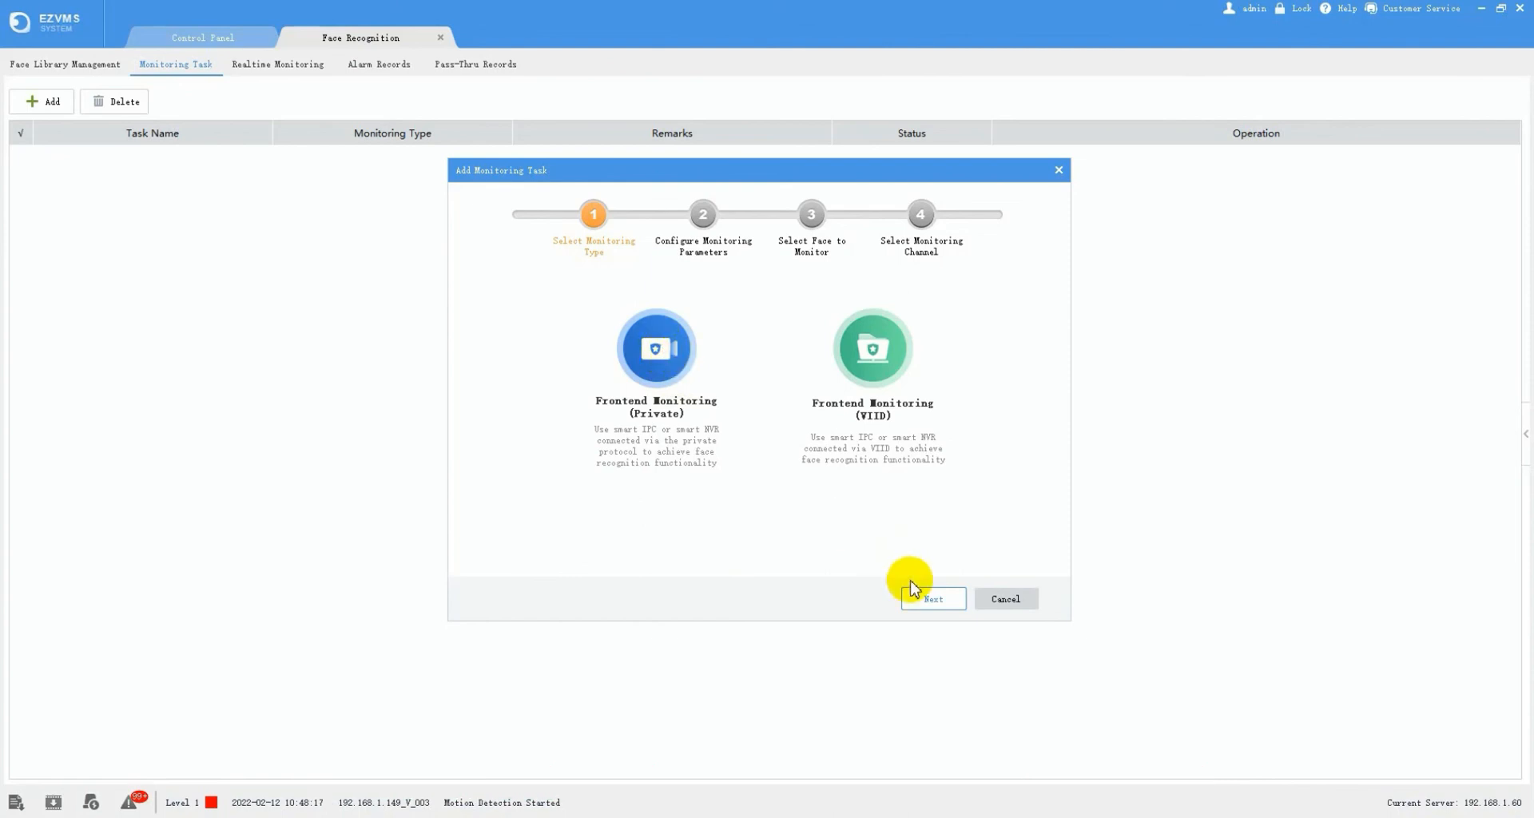
click(700, 314)
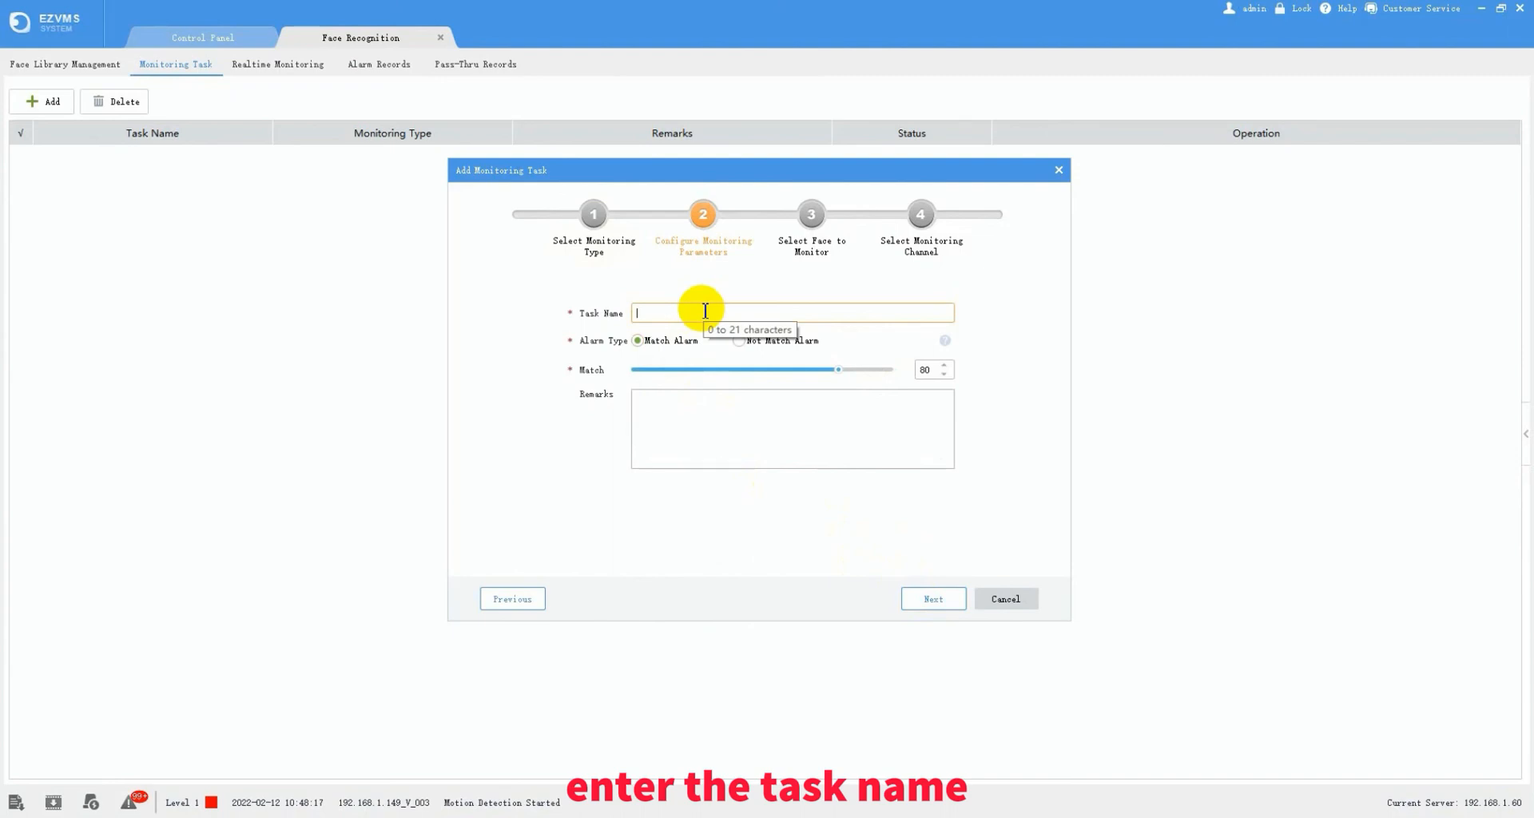
text(VIP)
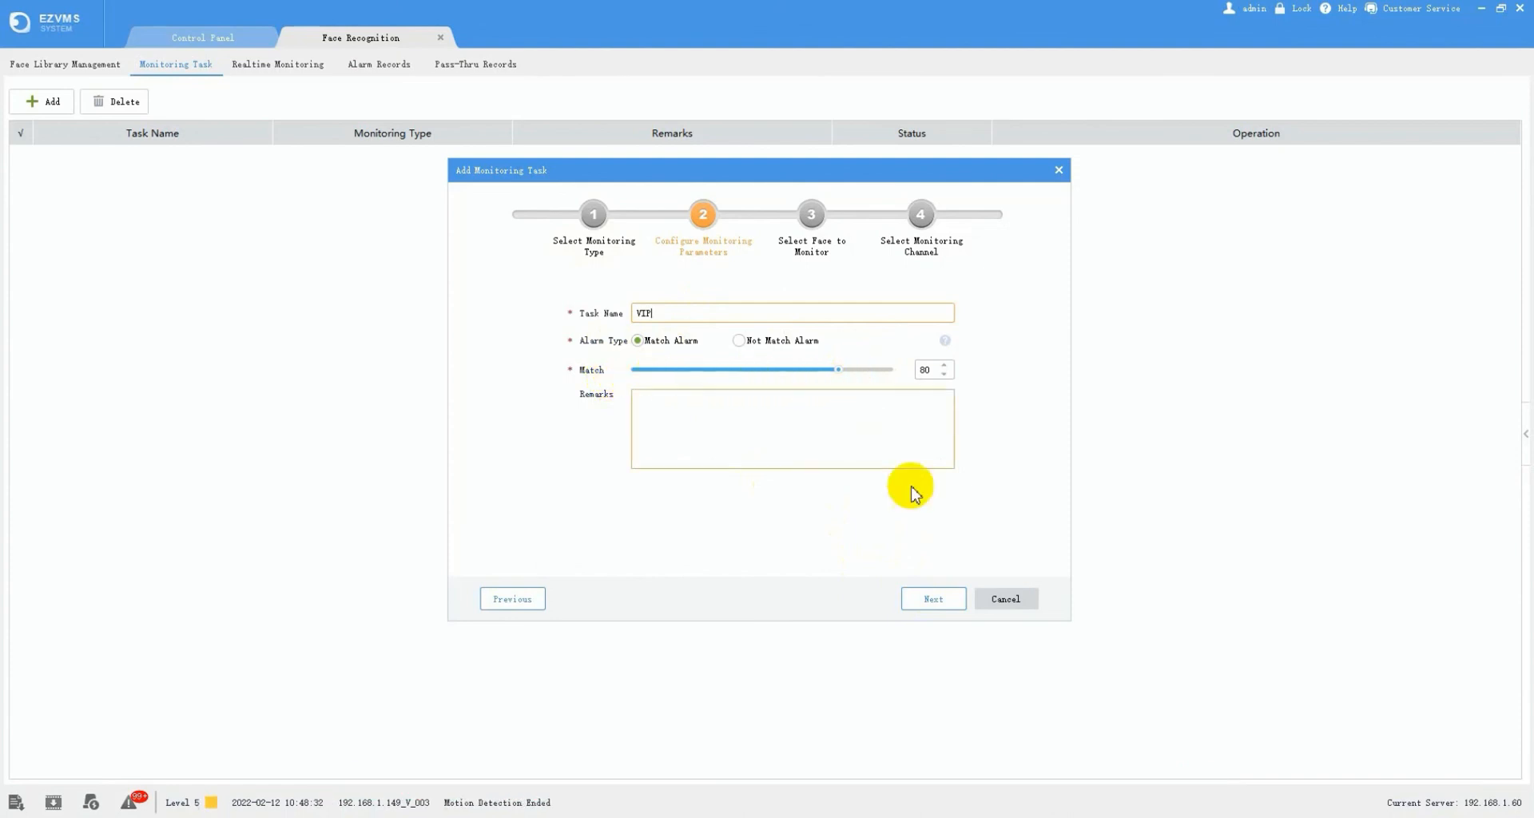
click(927, 598)
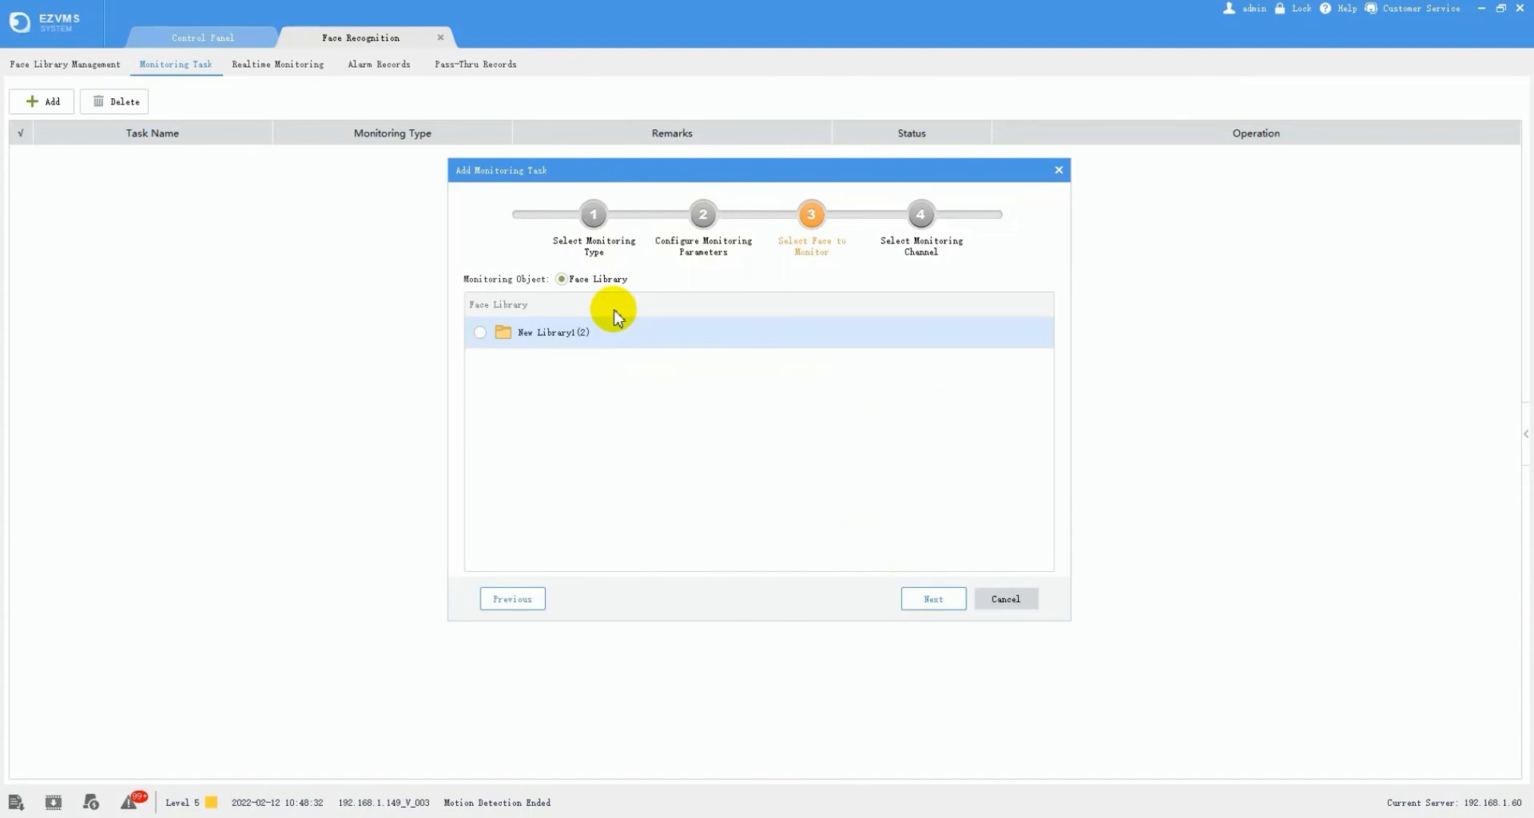
- Match the VIP task against New Library1 on channel 192.168.1.149_V_002 only, and save it
click(480, 334)
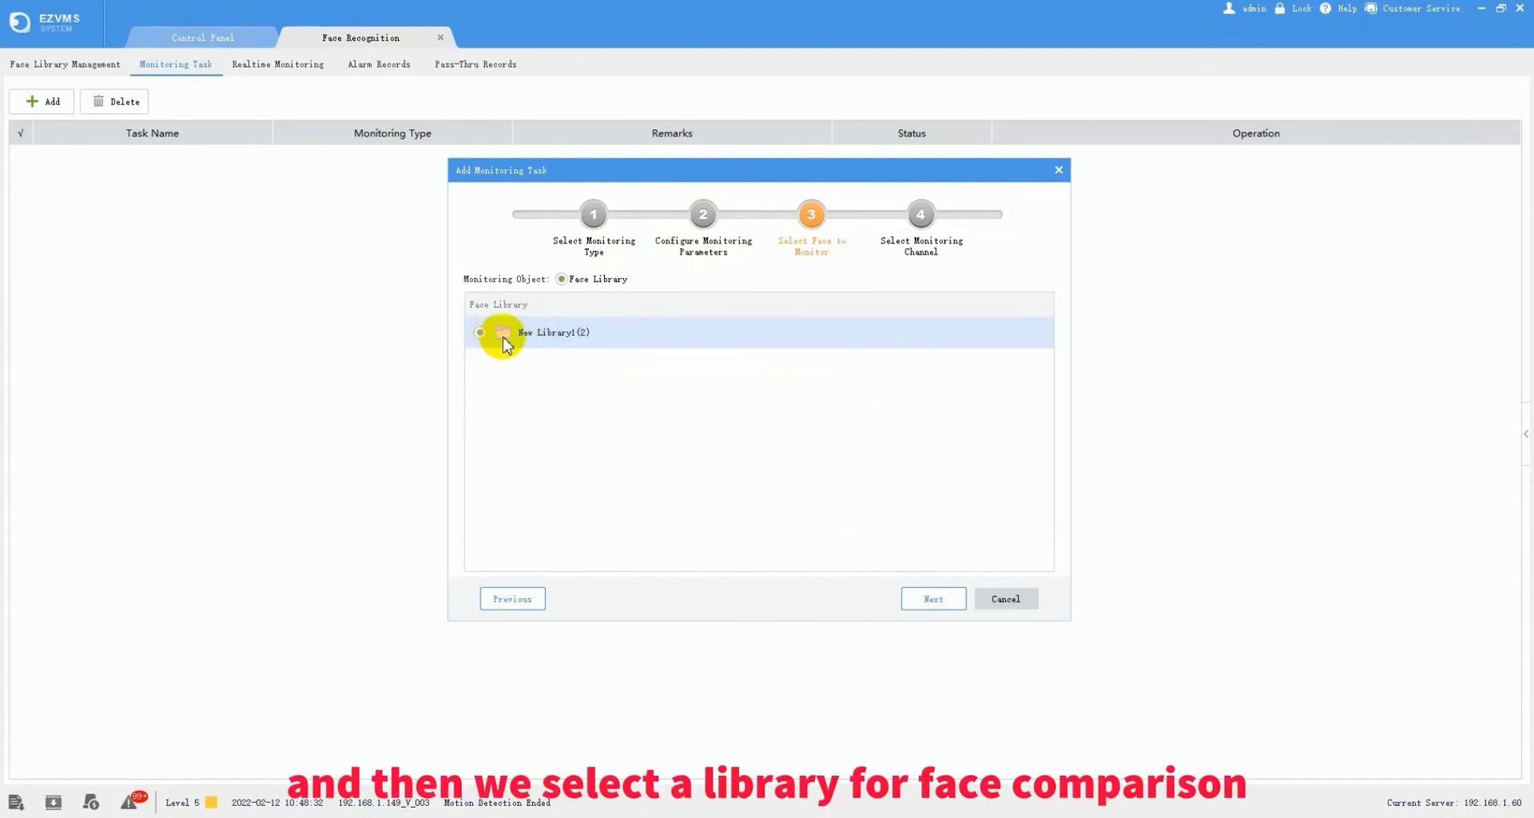
click(548, 337)
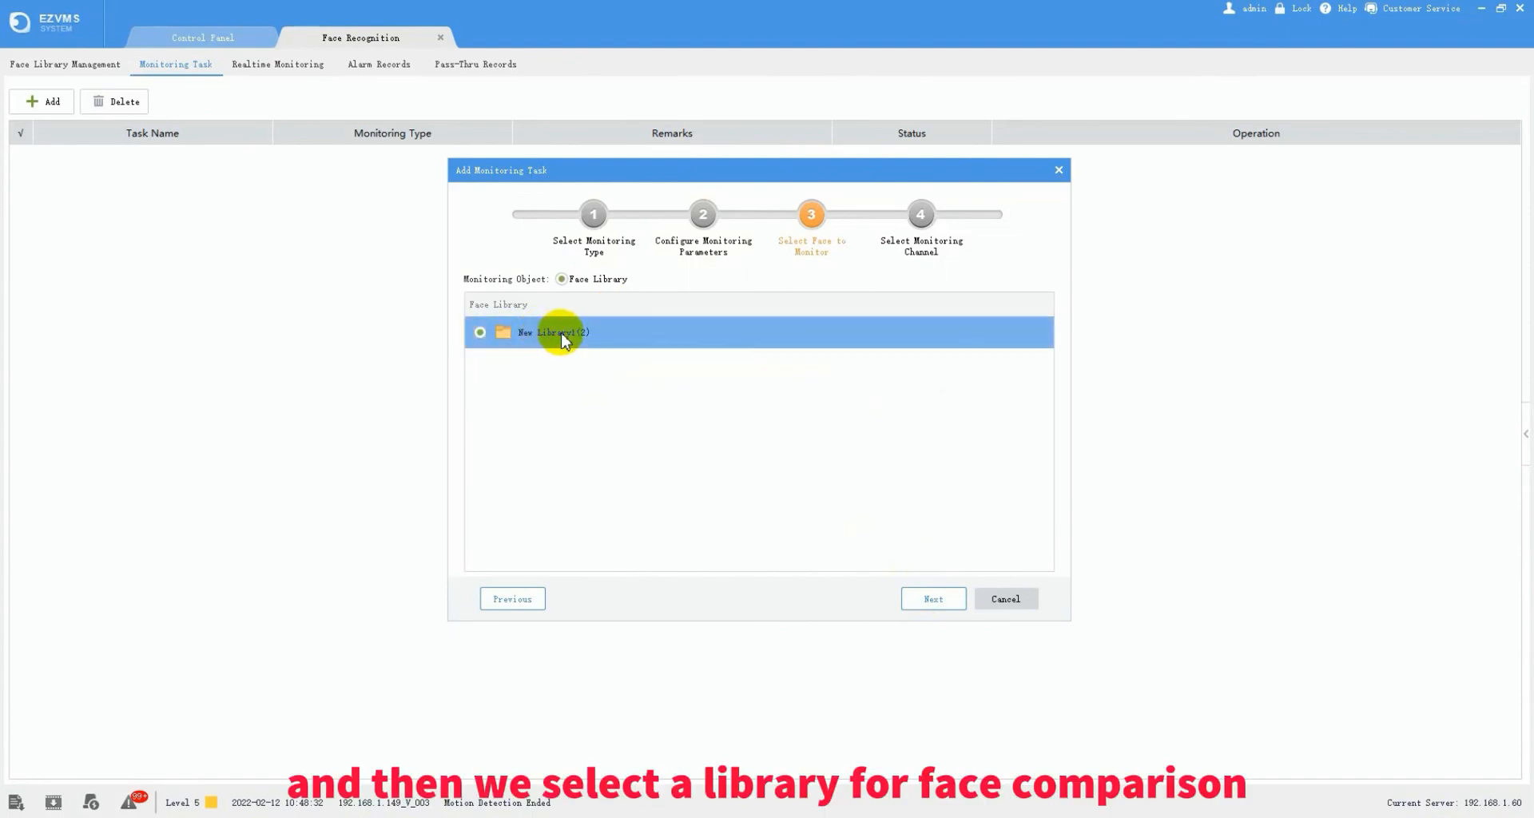
click(933, 599)
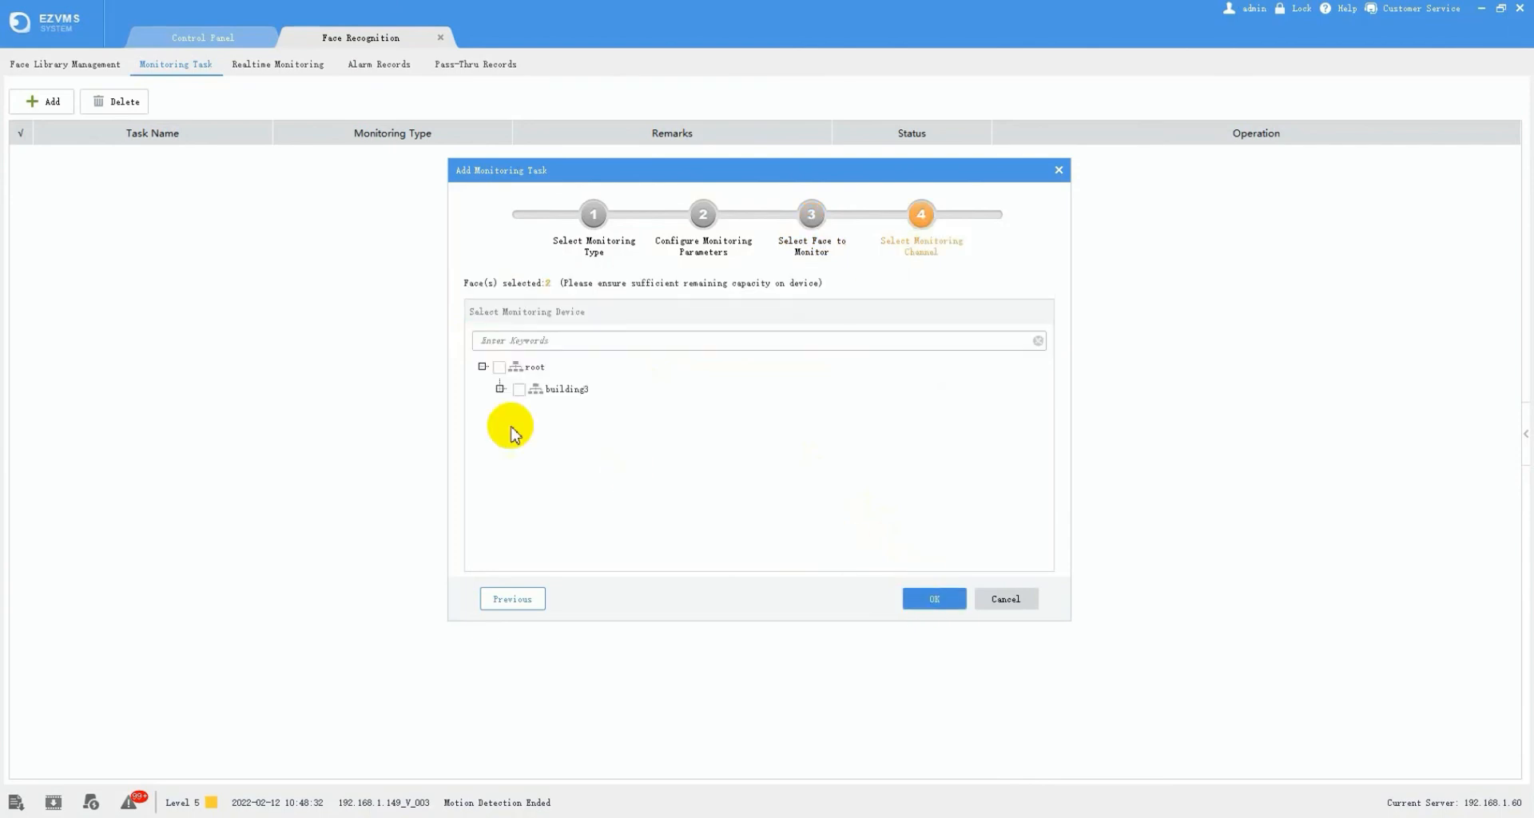
click(500, 366)
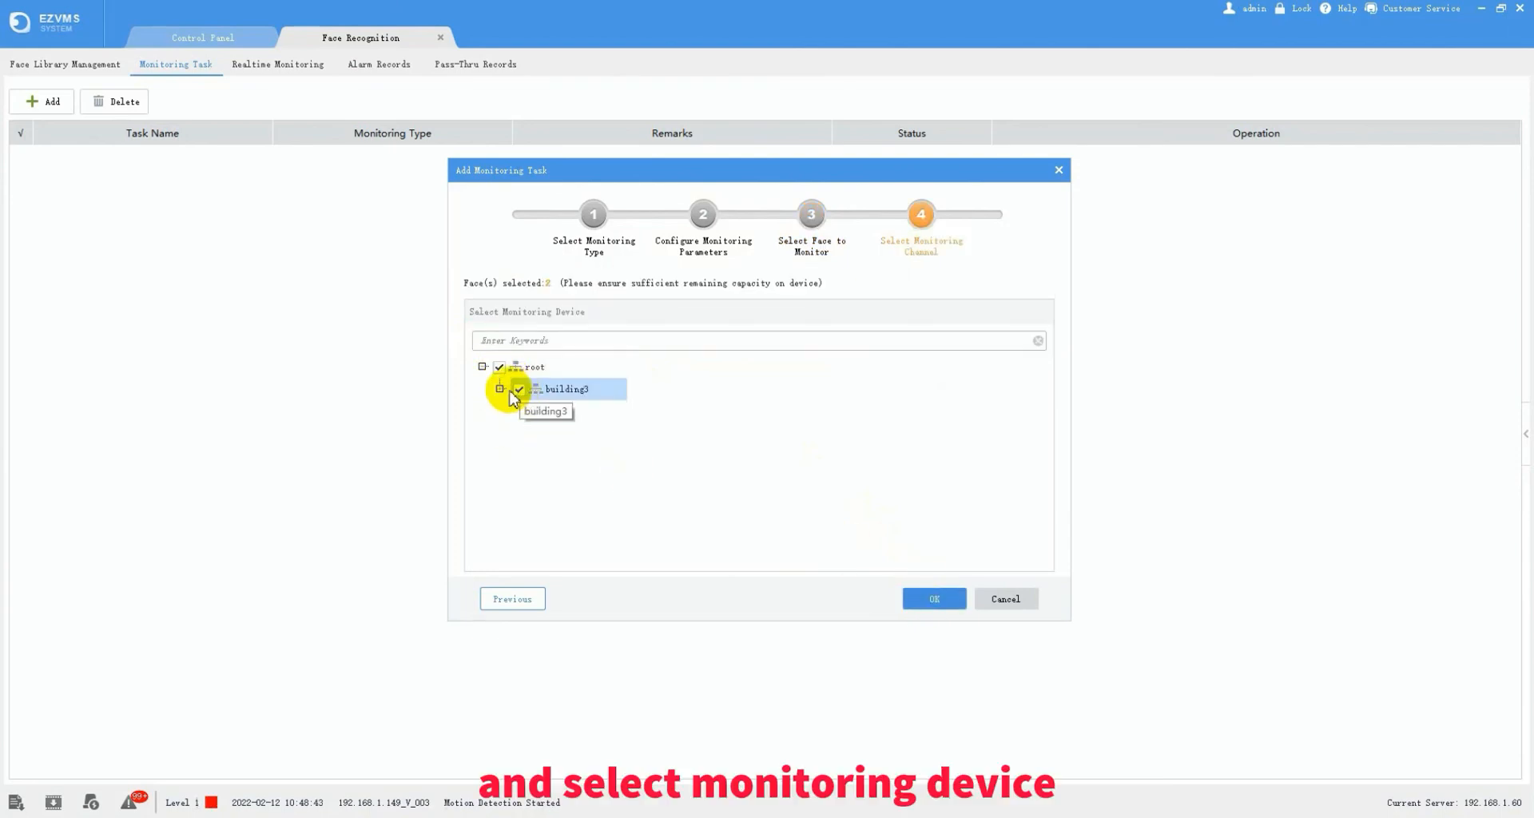
click(500, 389)
click(520, 410)
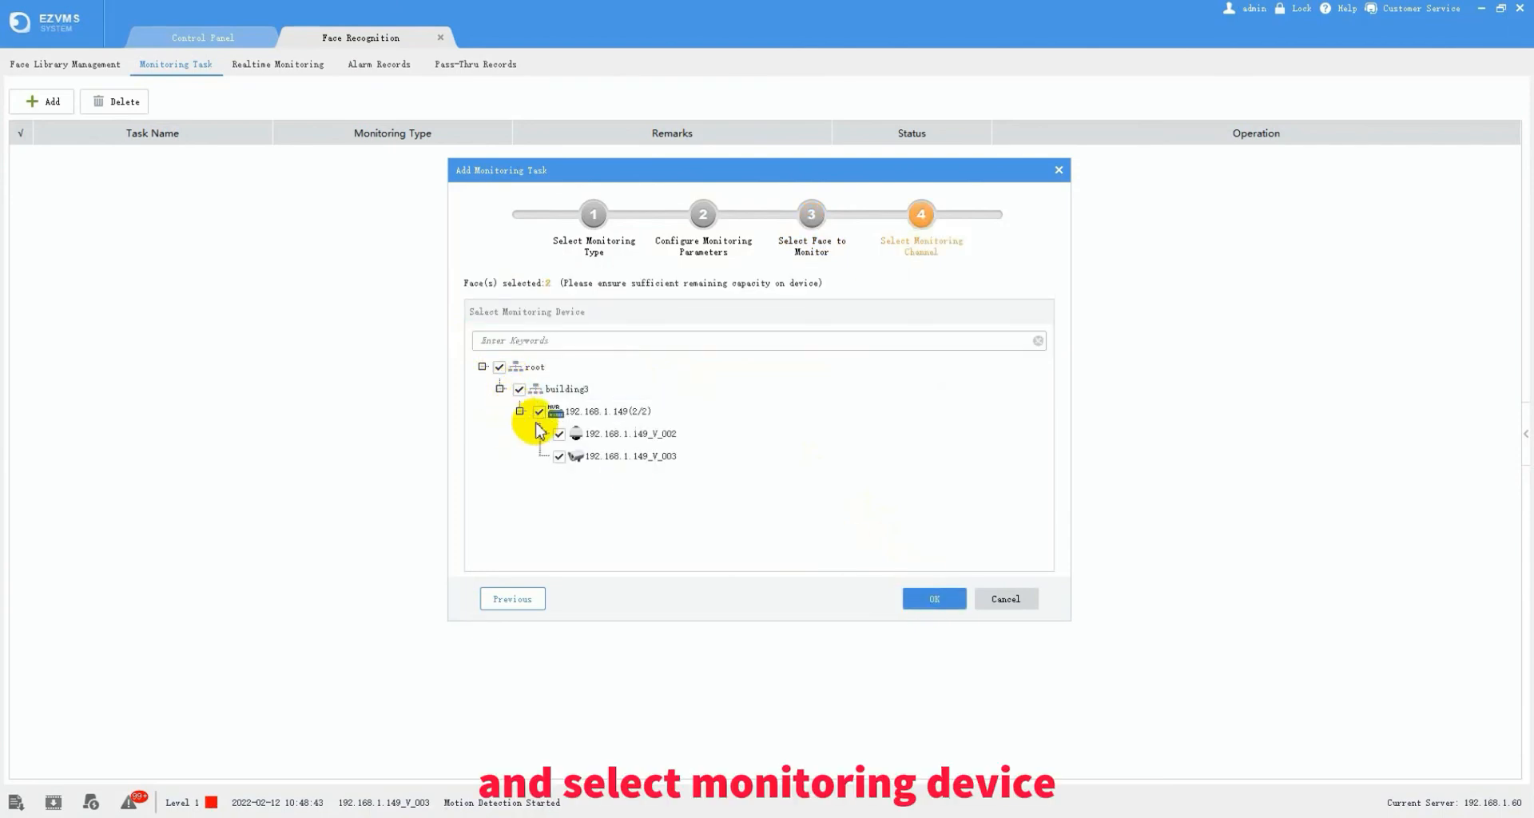
click(558, 457)
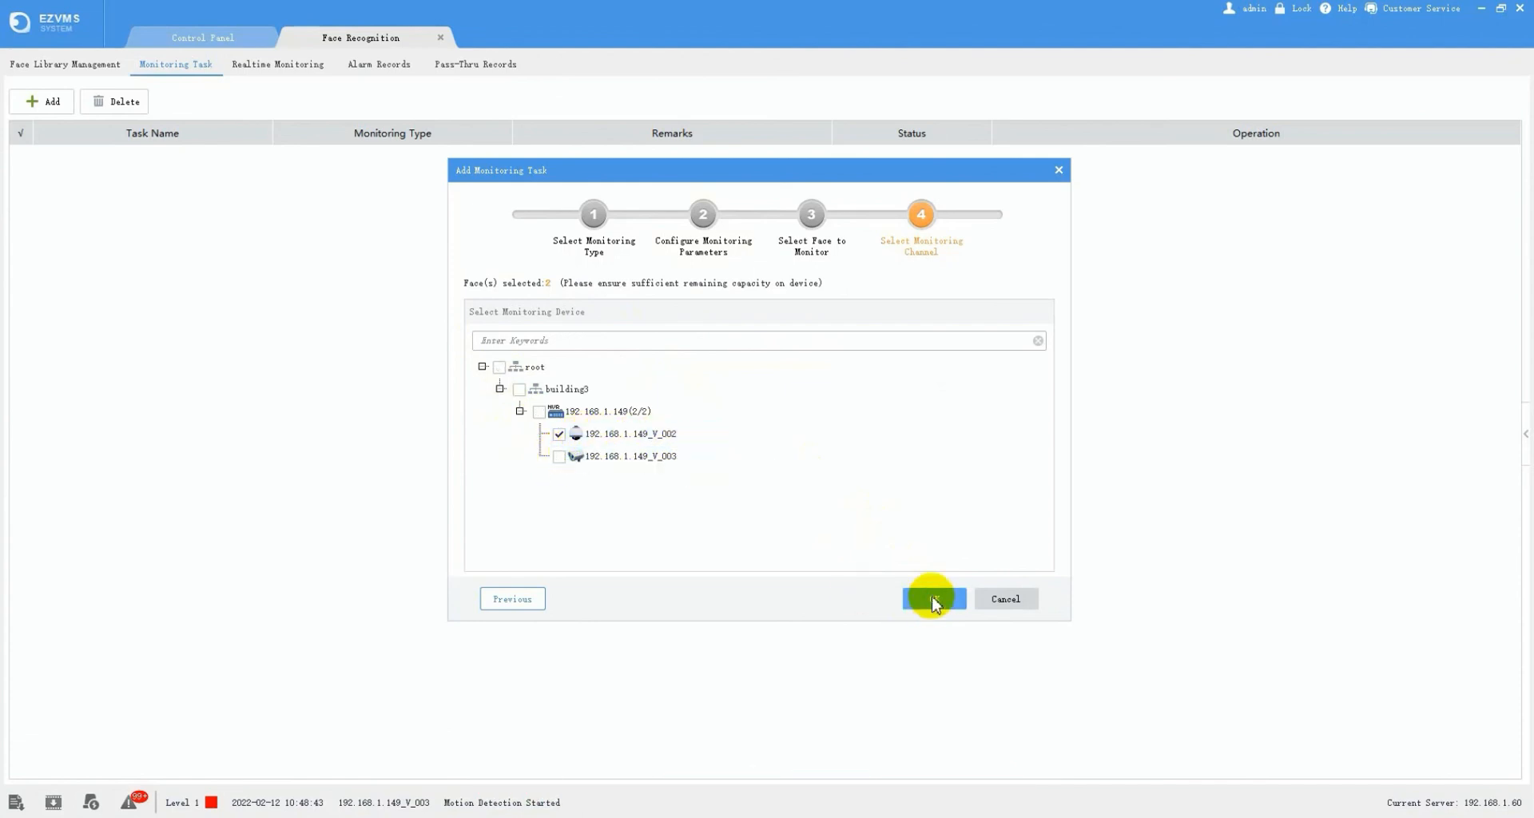
click(933, 600)
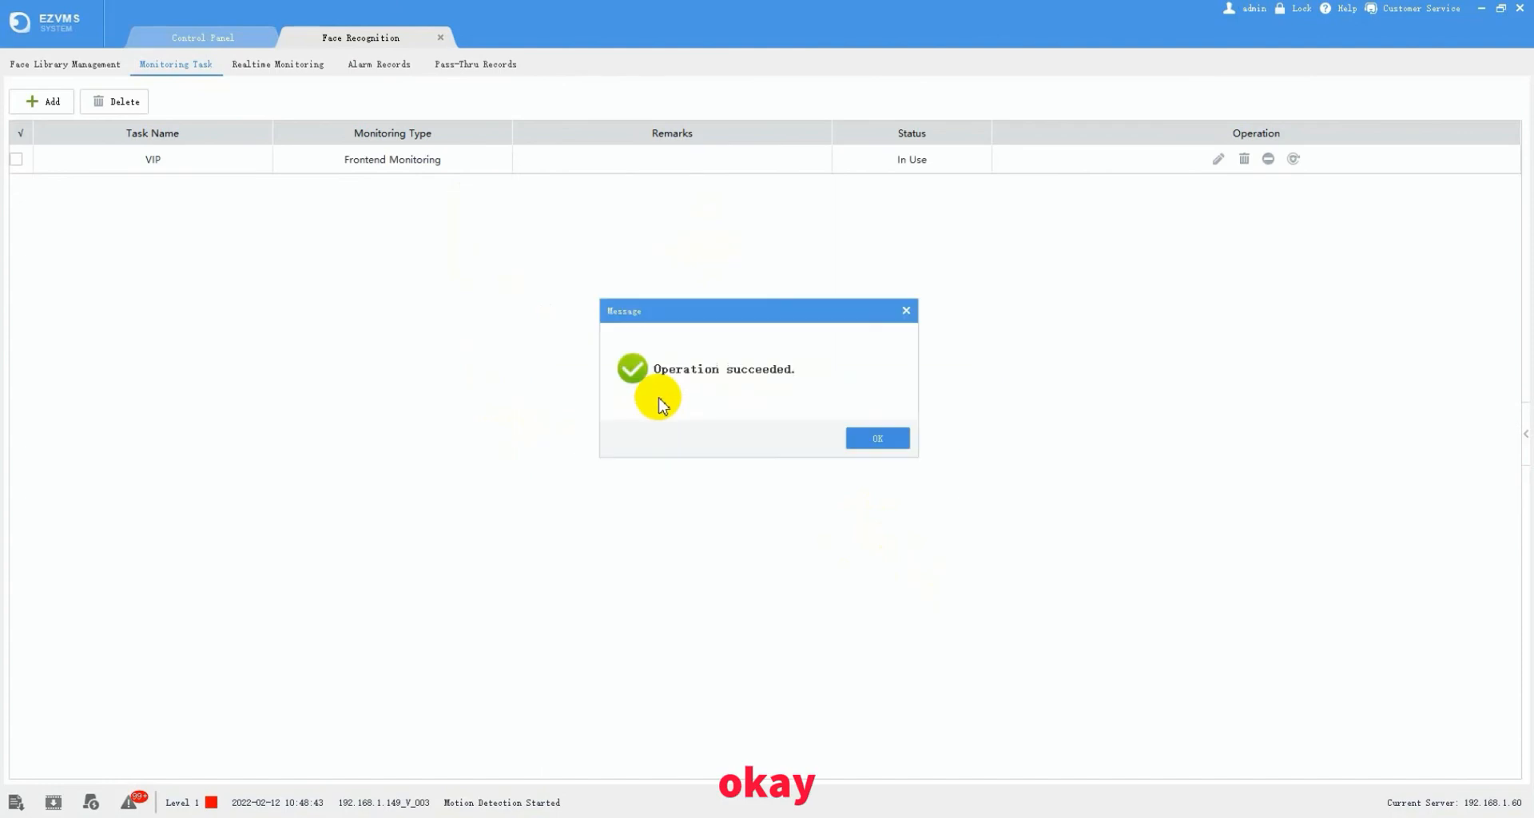
click(874, 441)
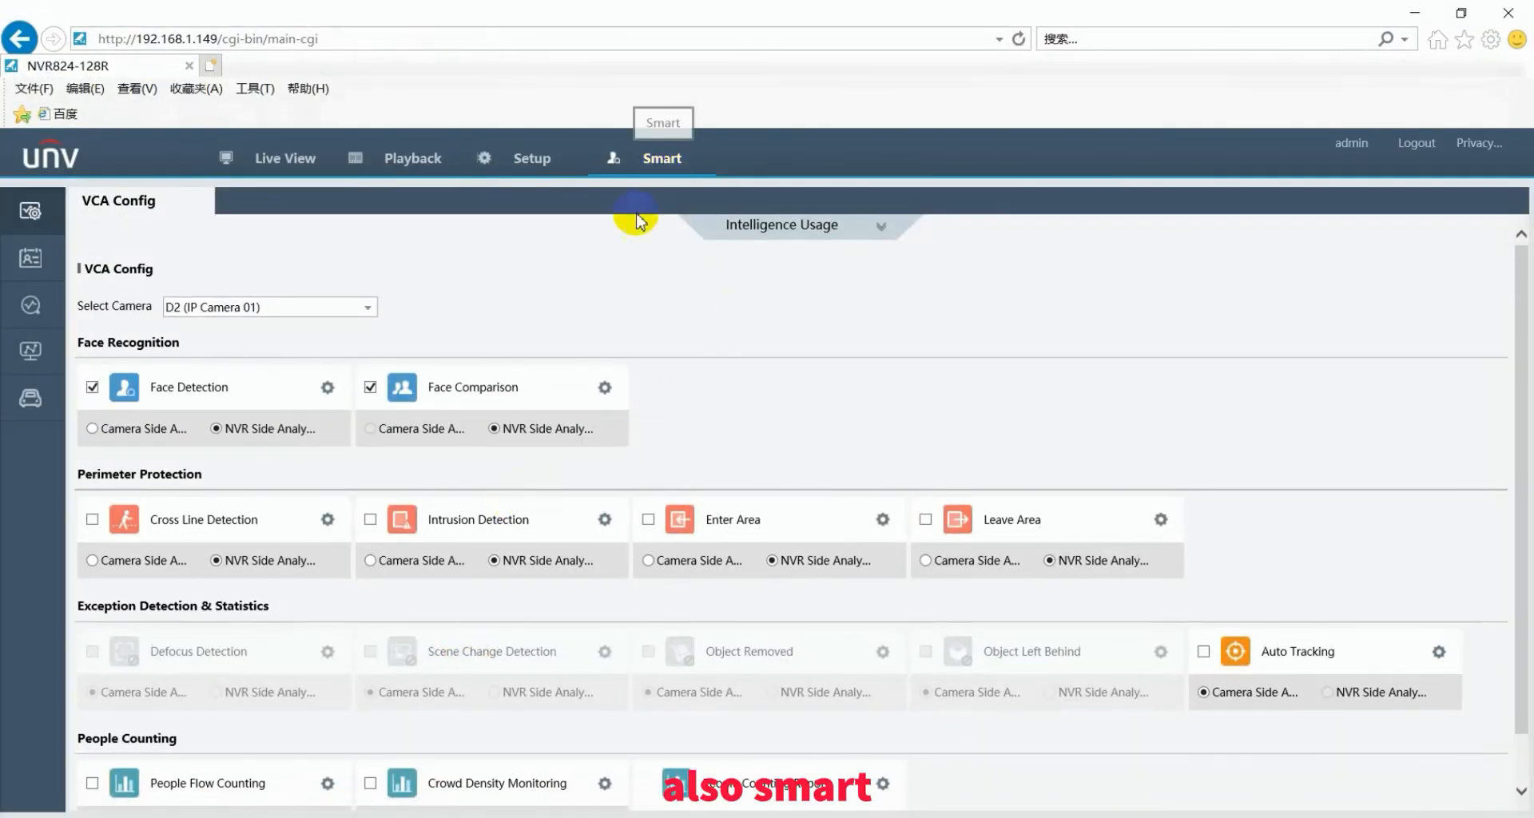
- Confirm the VIP task appears in the NVR's Face Comparison task list, then return to EZVMS
click(605, 389)
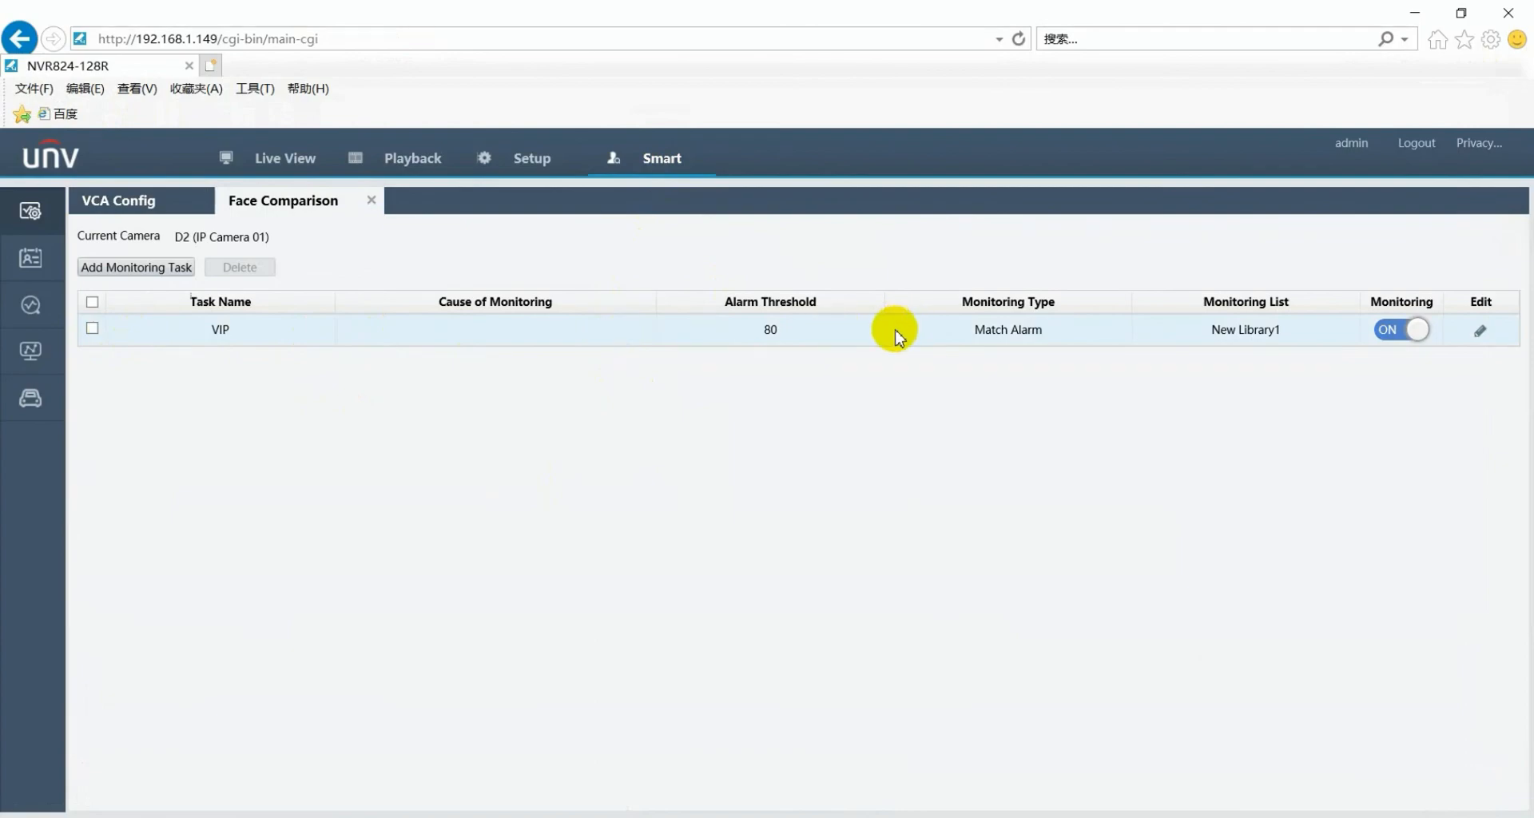
click(1416, 14)
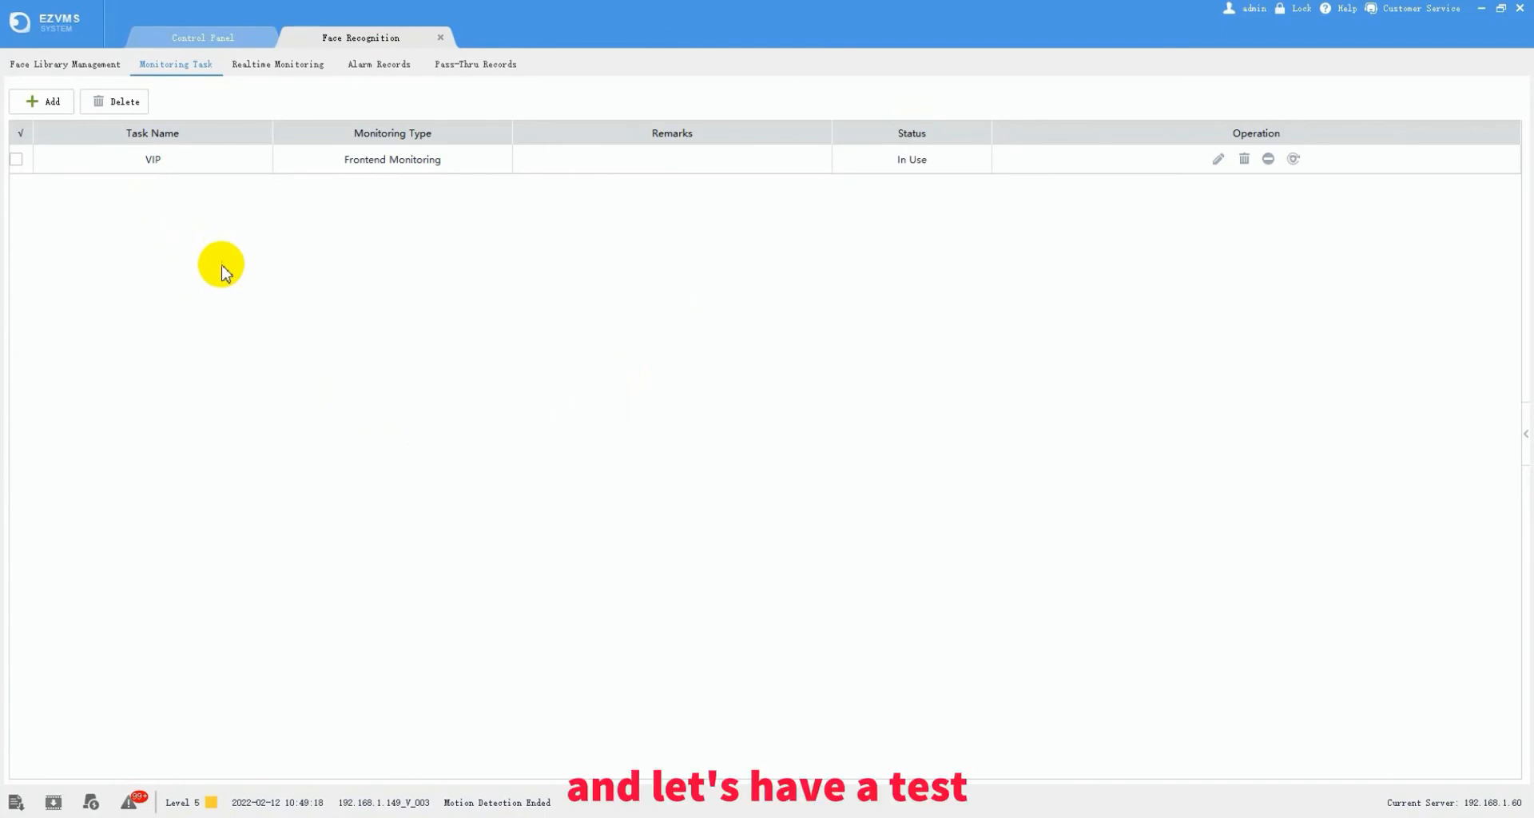
- Watch live comparison records, then bring up the 27 Match Alarm records for 2022/02/12
click(277, 67)
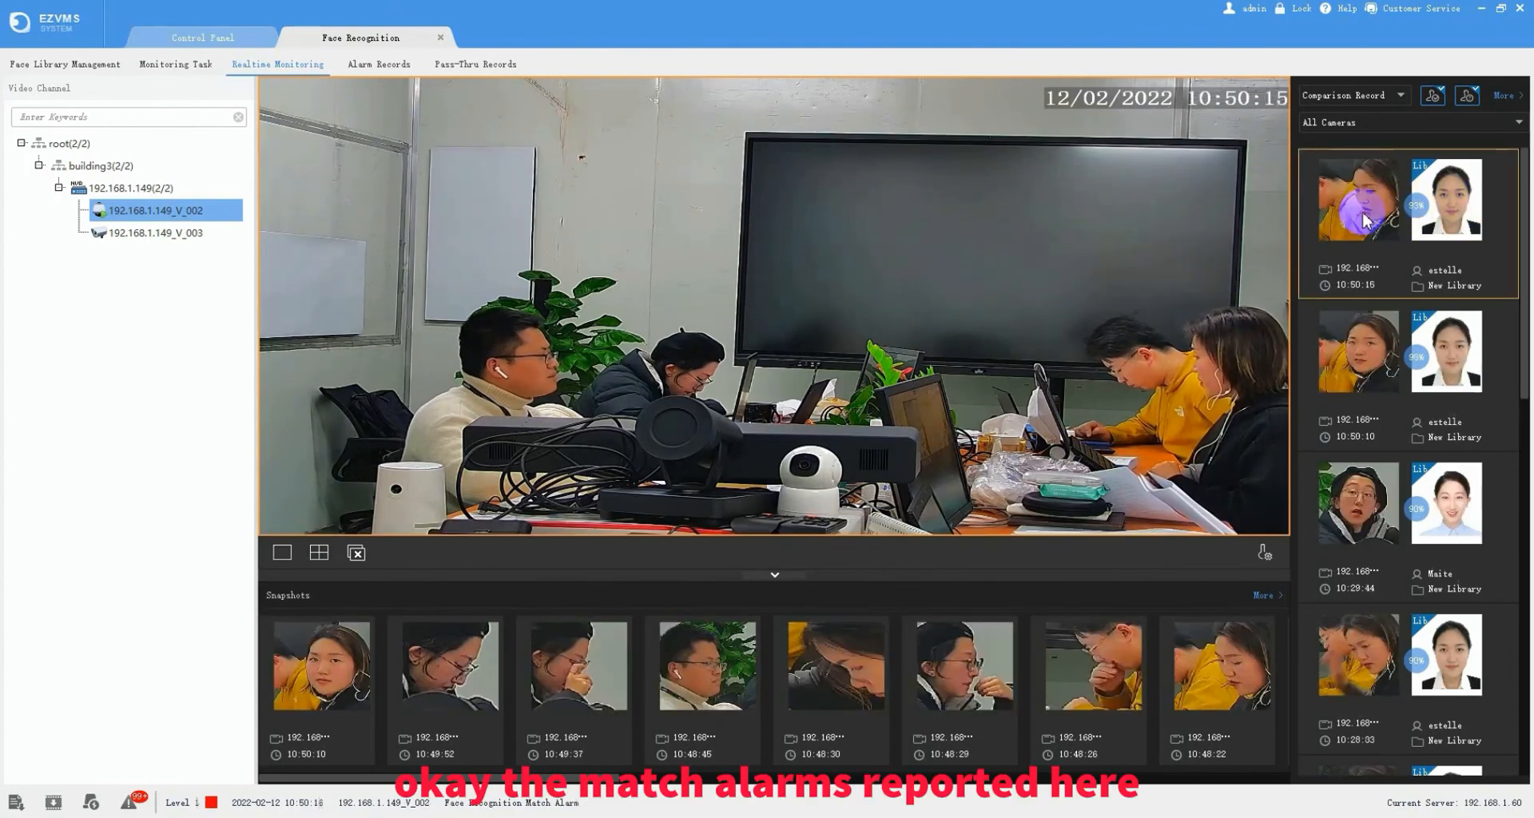
click(398, 68)
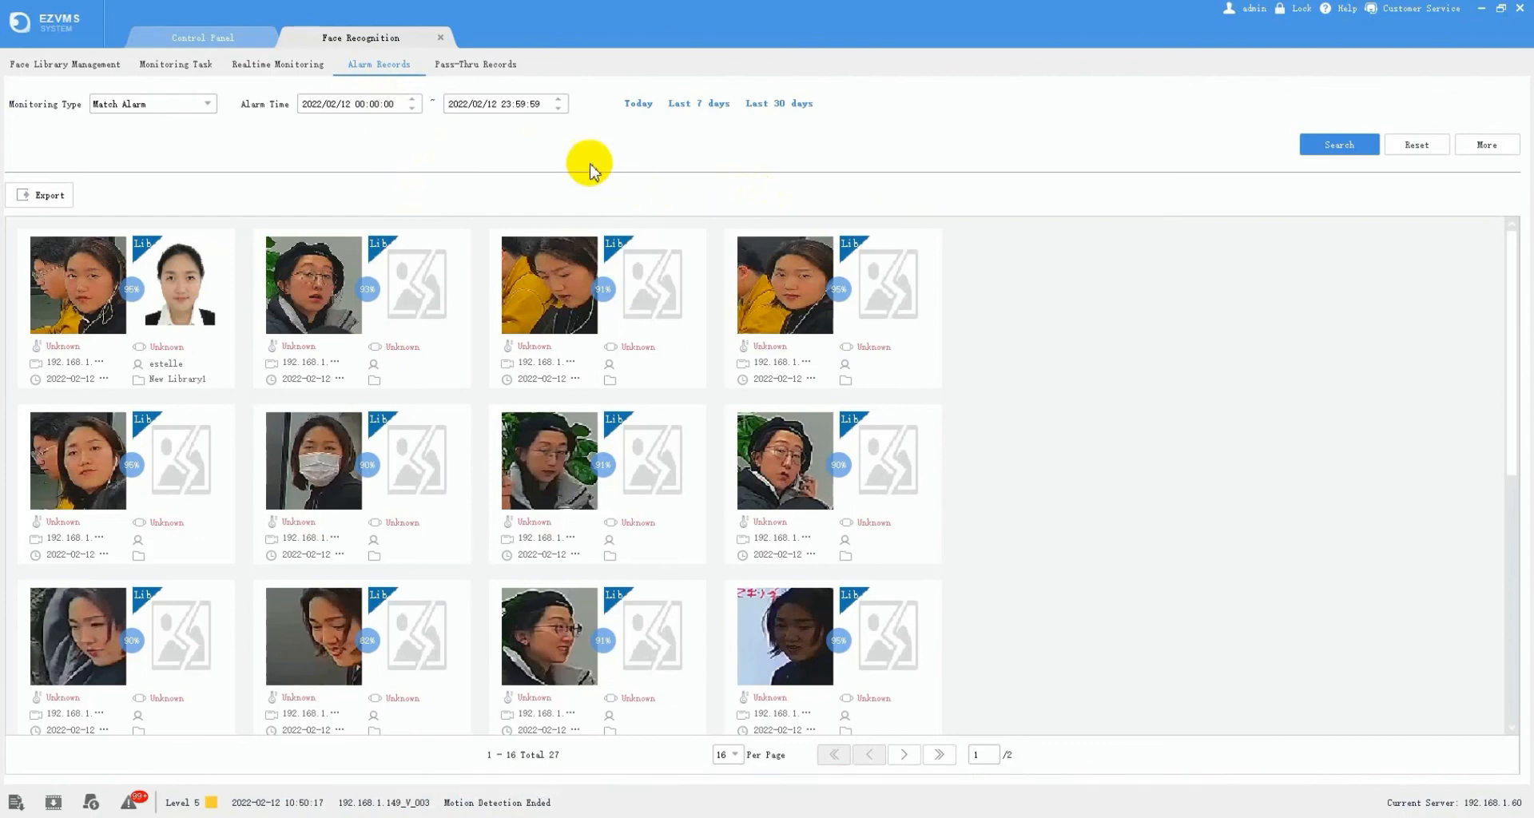
- List the 689 pass-through face snapshots for 2022/02/12 and export them as PassThruRecords.csv
click(1314, 142)
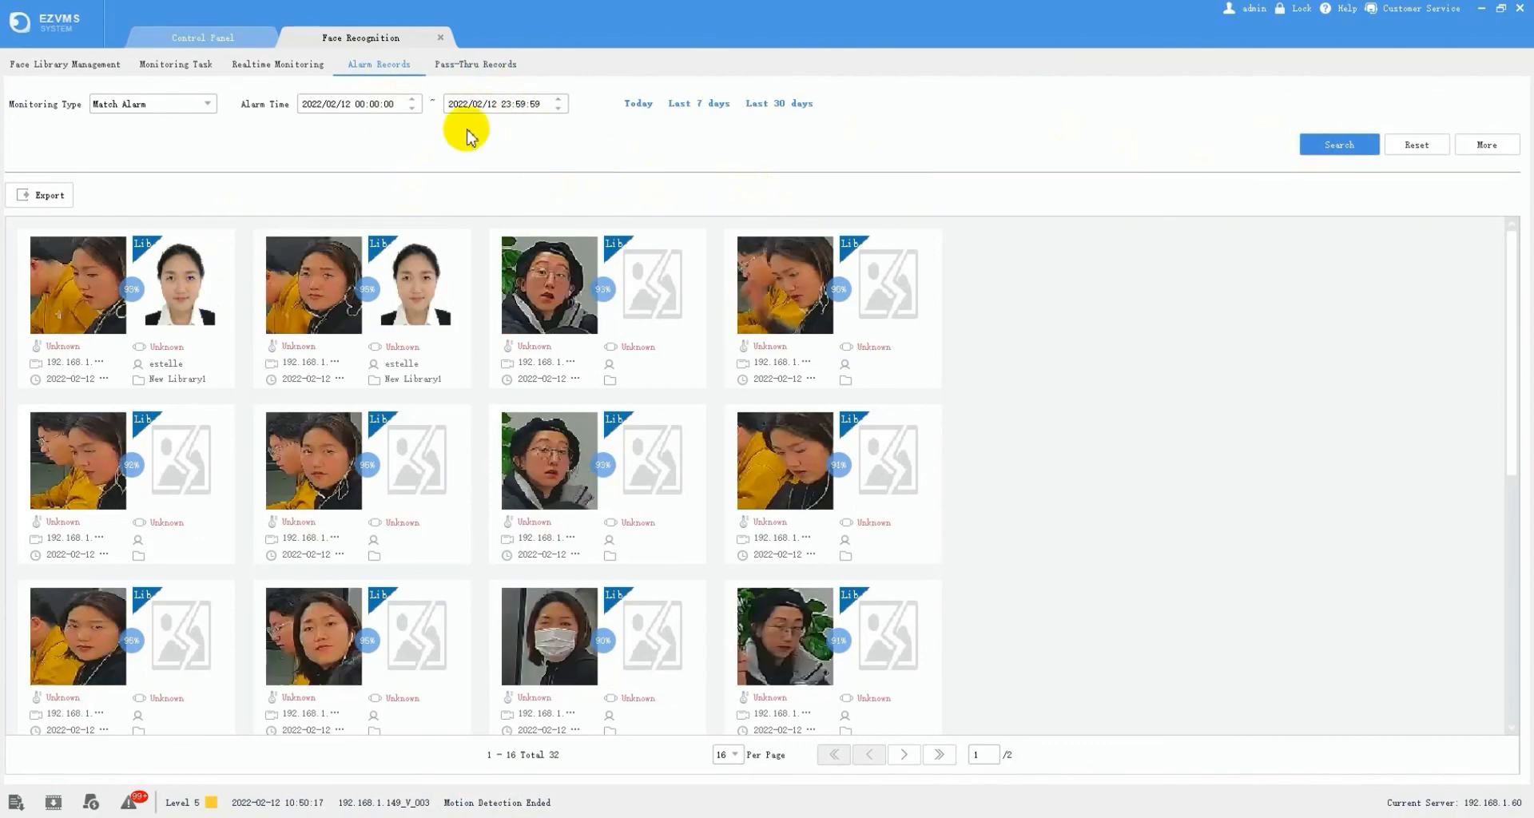
click(484, 69)
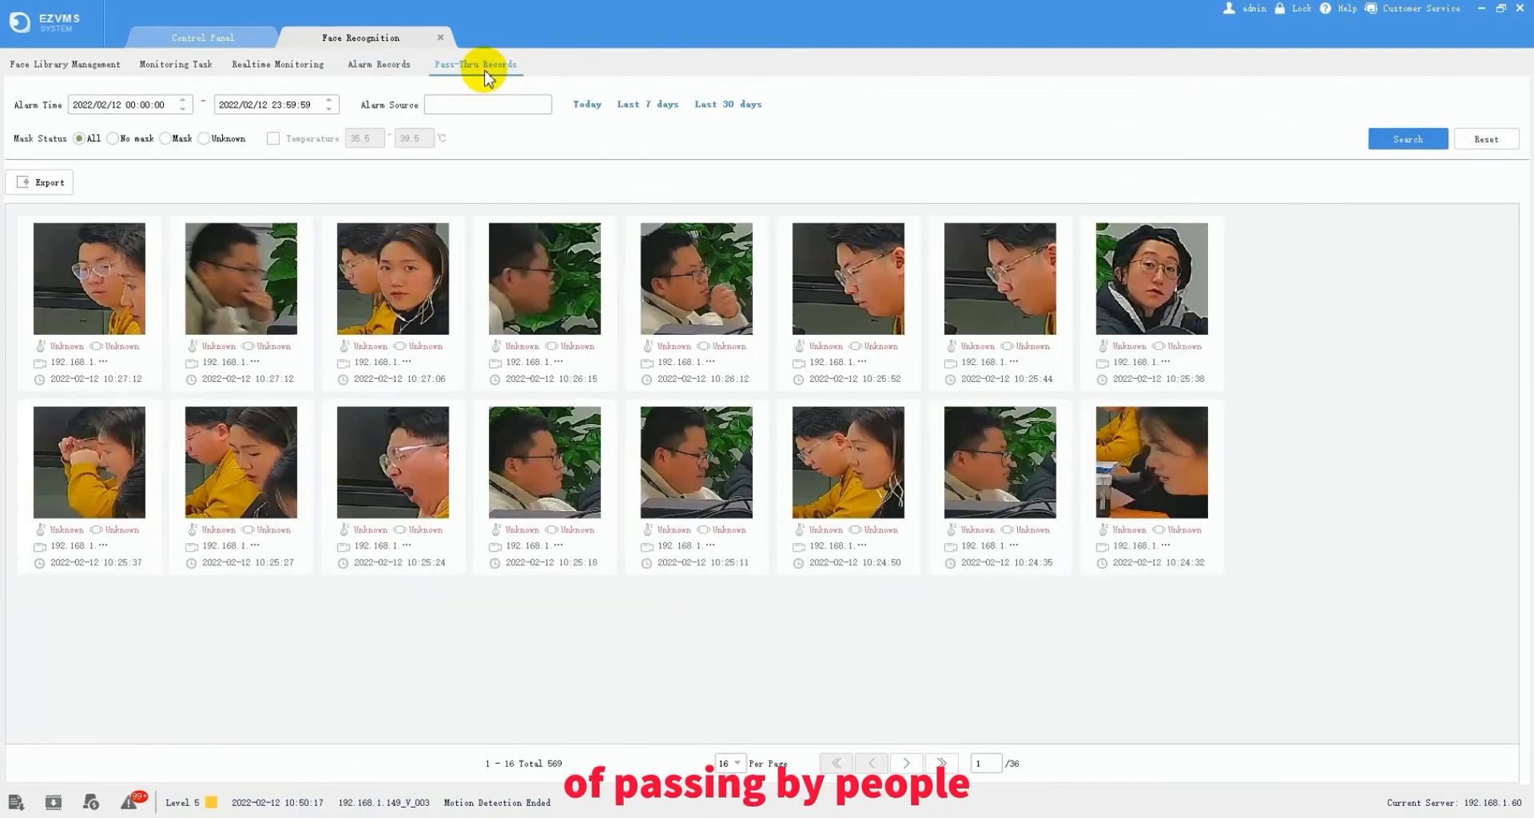
click(1397, 139)
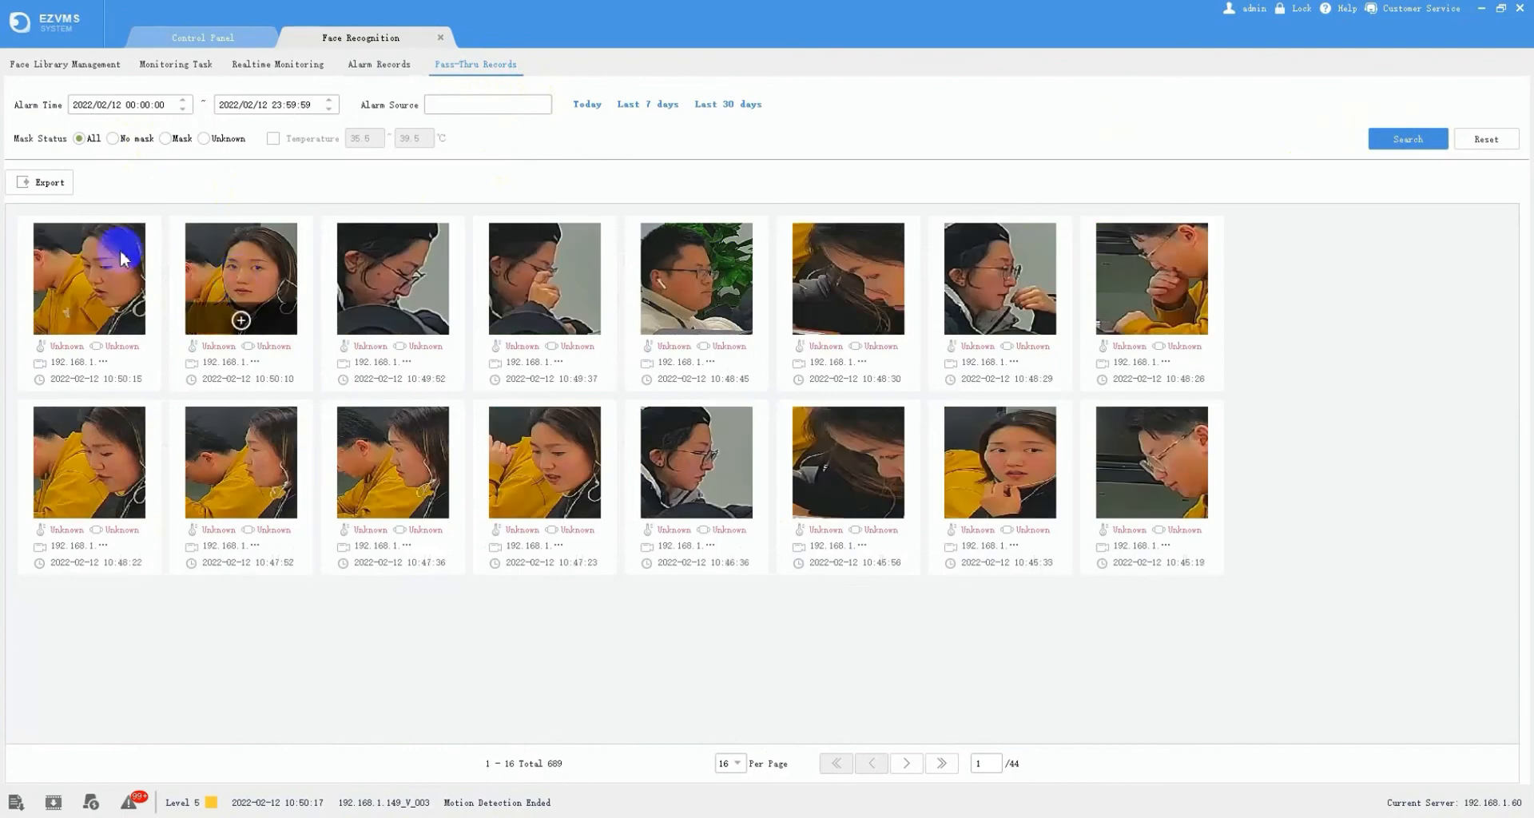
click(46, 186)
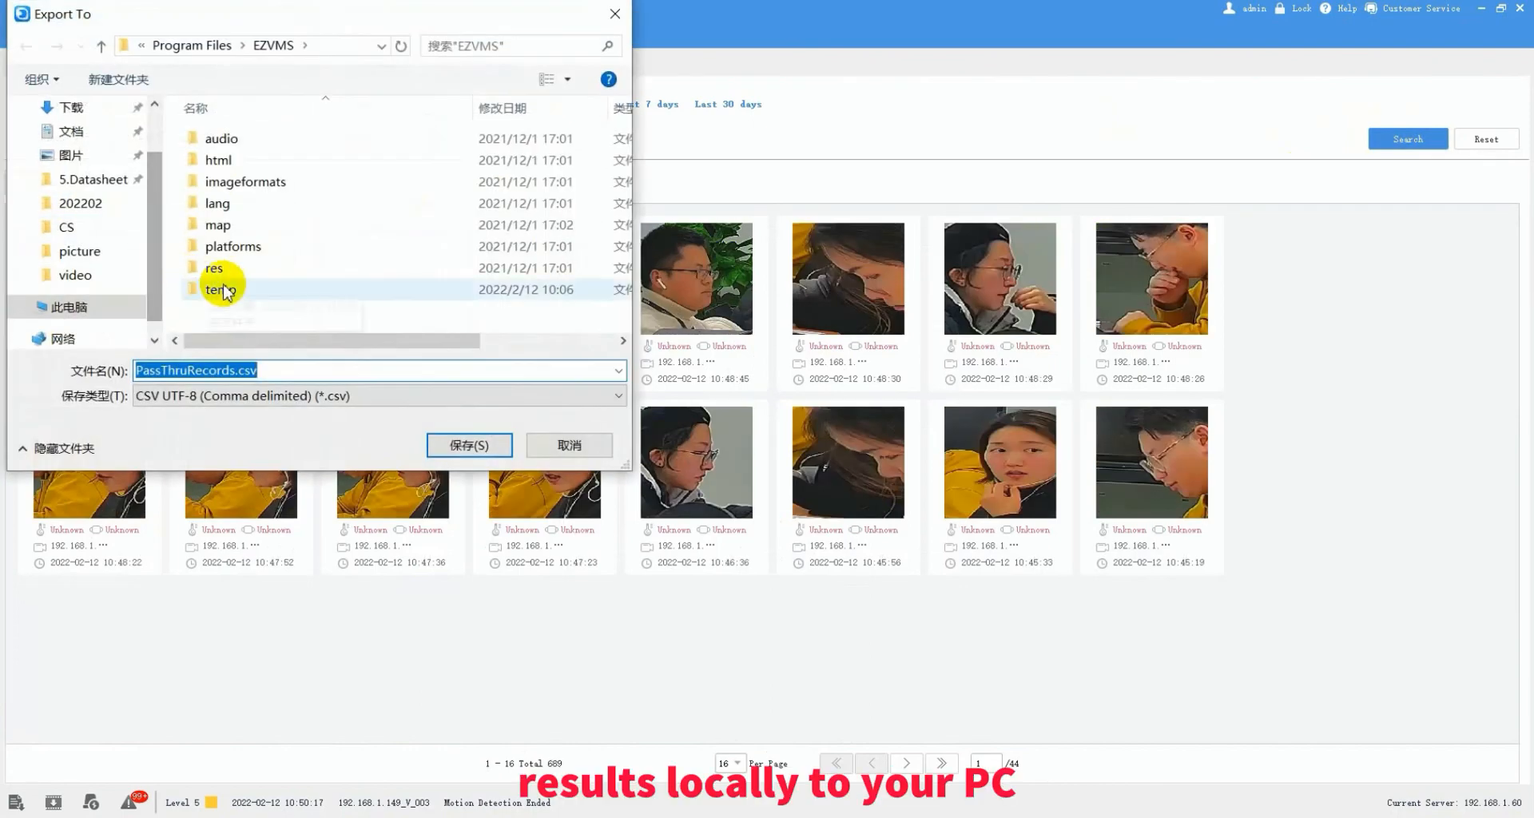
click(469, 444)
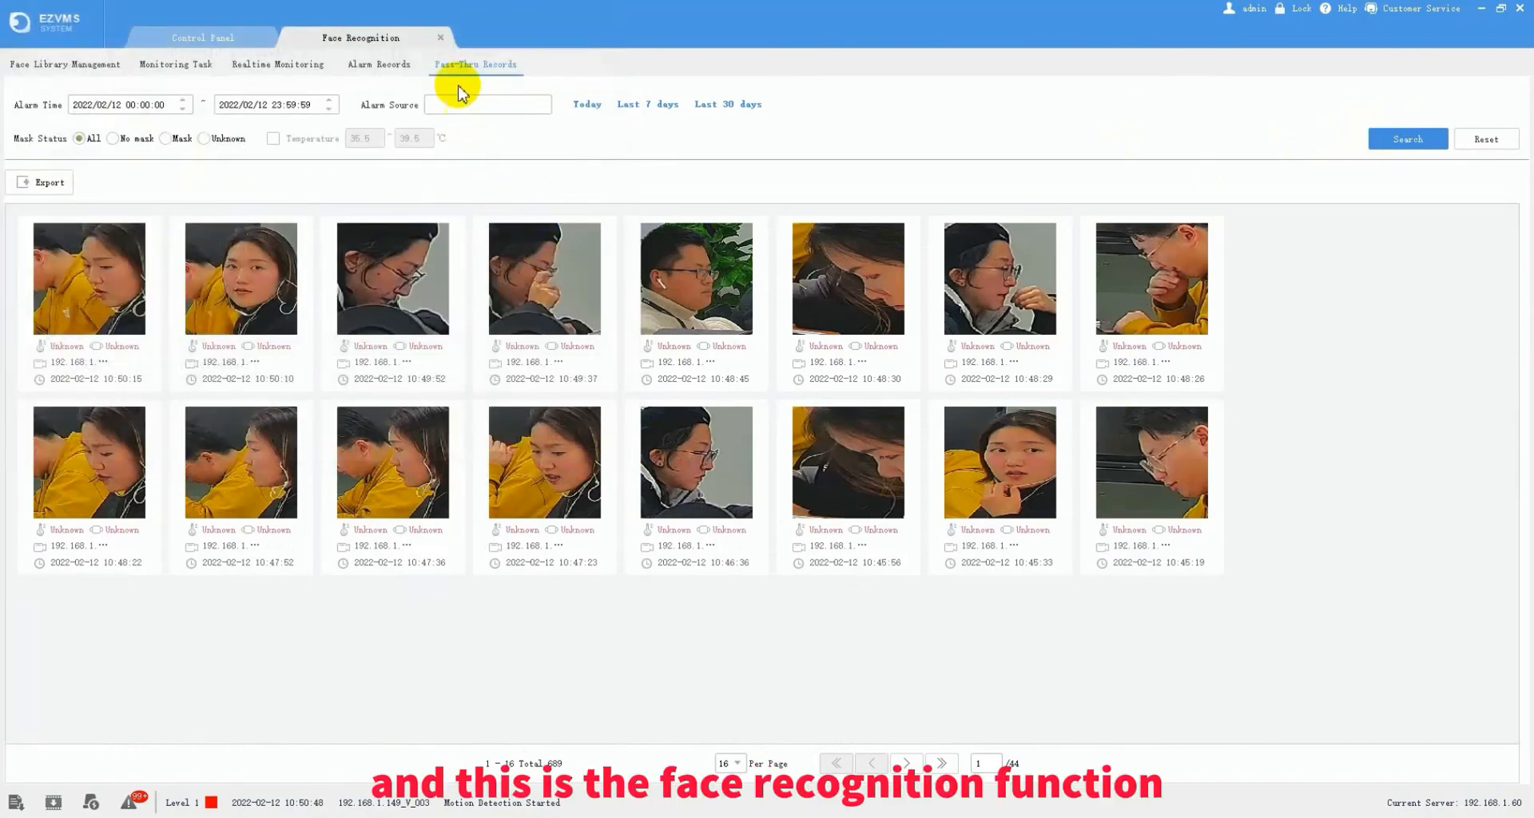
- Search Behavior Search for all channels of NVR 192.168.1.149 from start date 2021/12/01
click(441, 38)
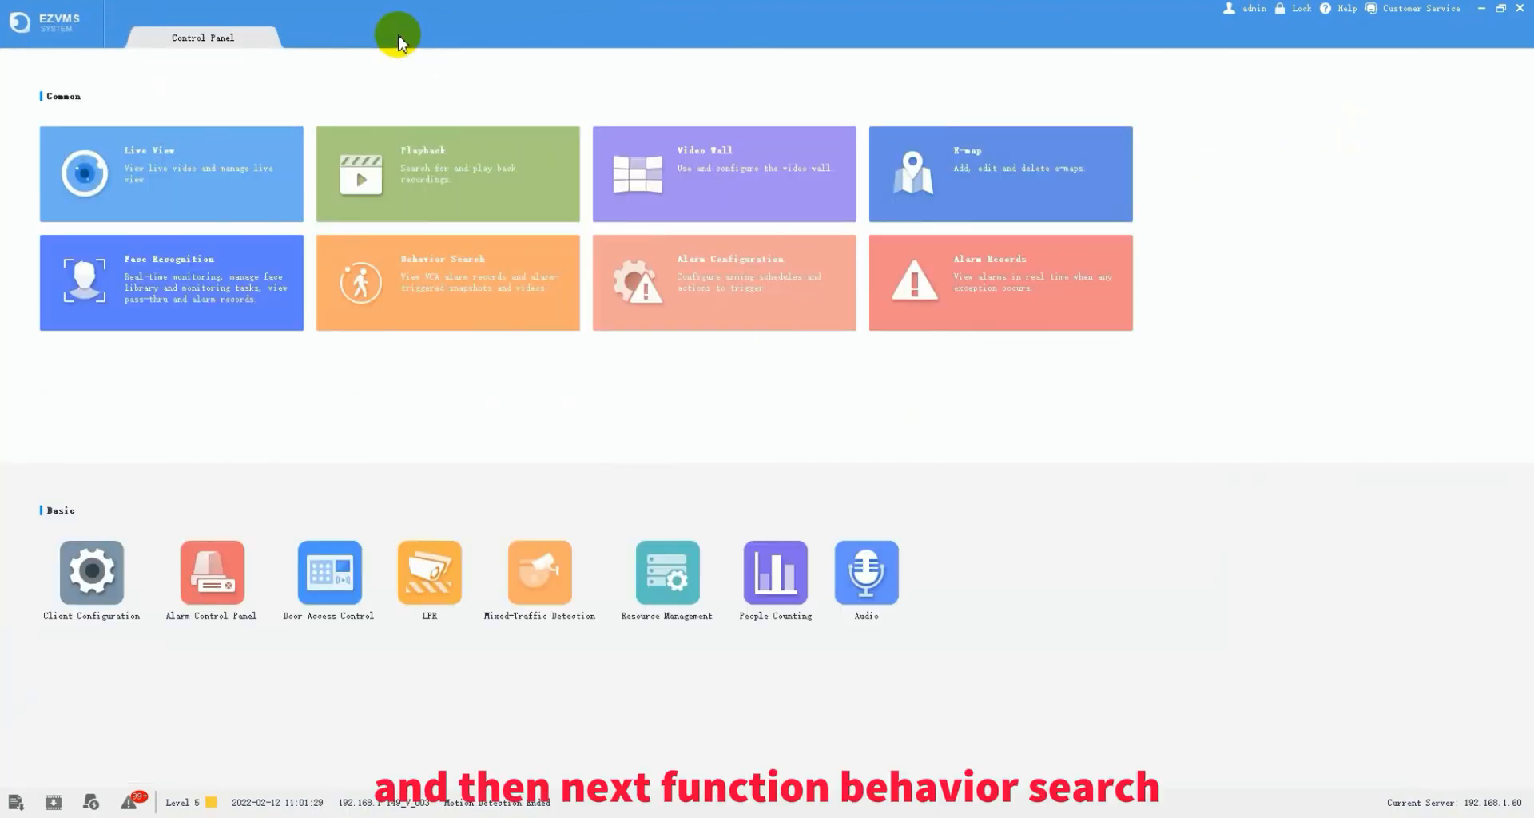
click(405, 289)
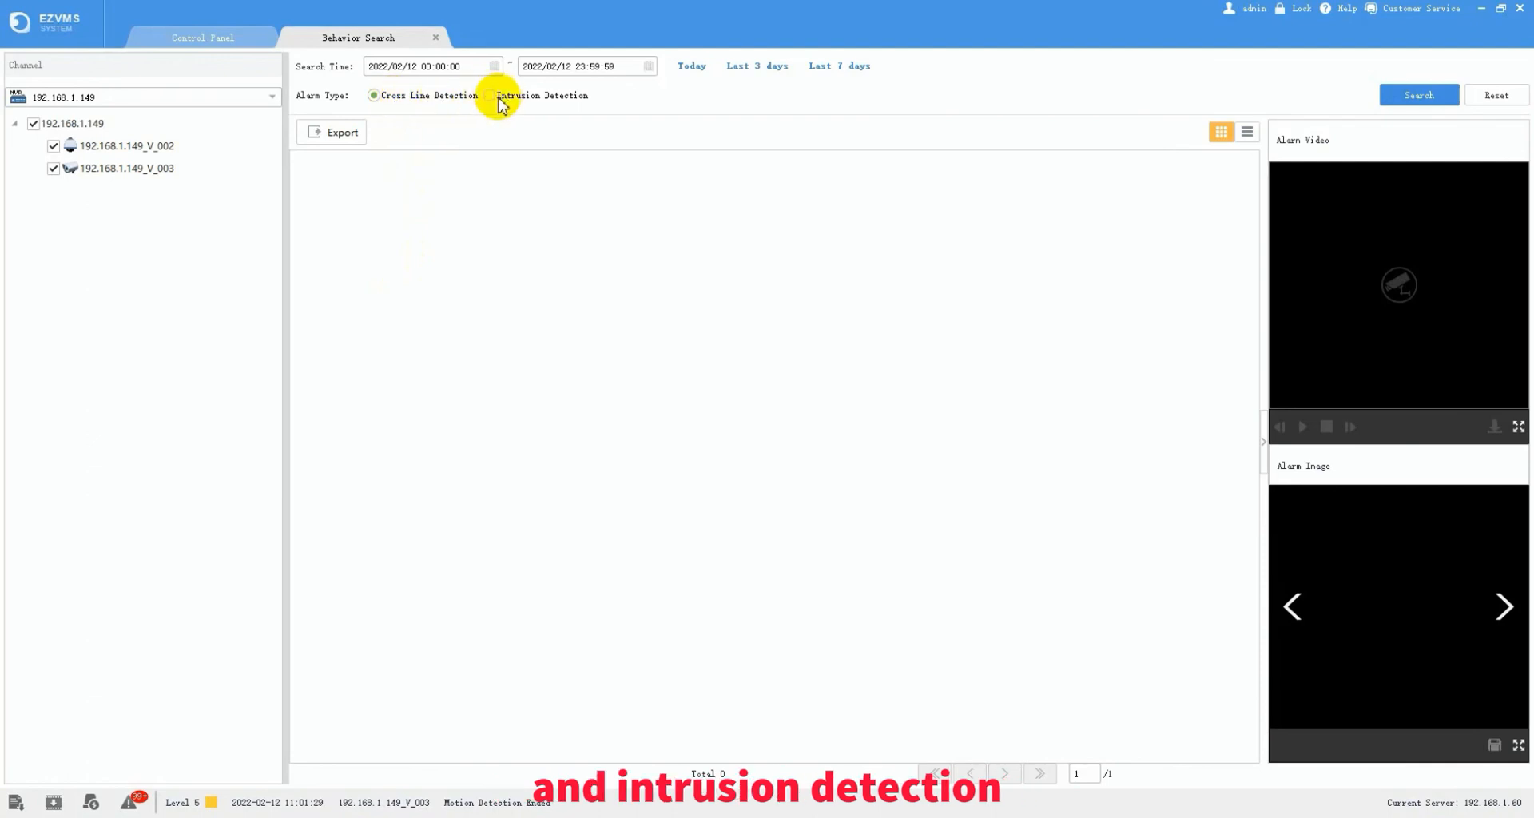
click(263, 96)
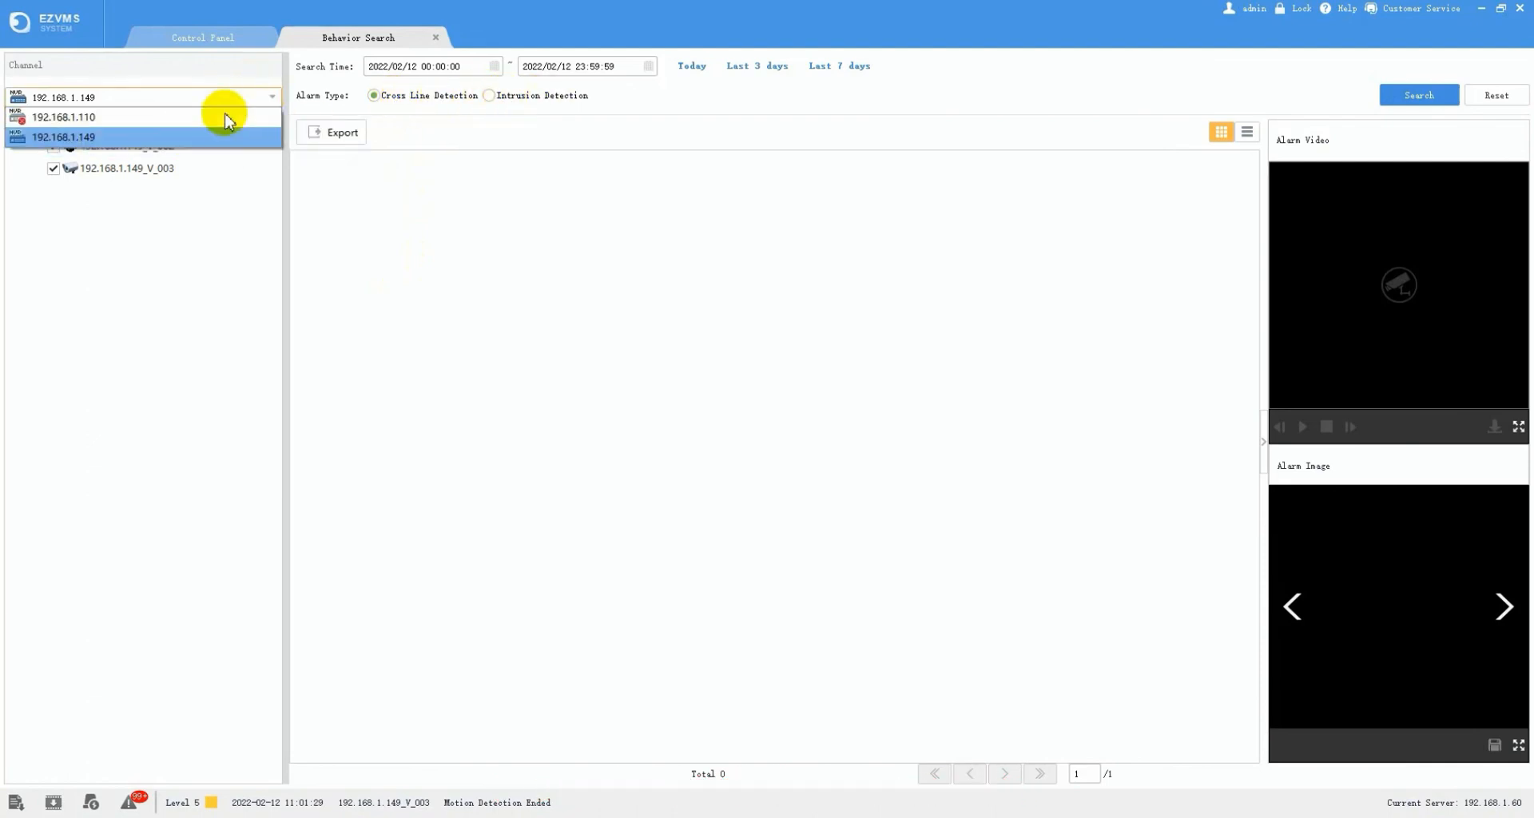
click(190, 139)
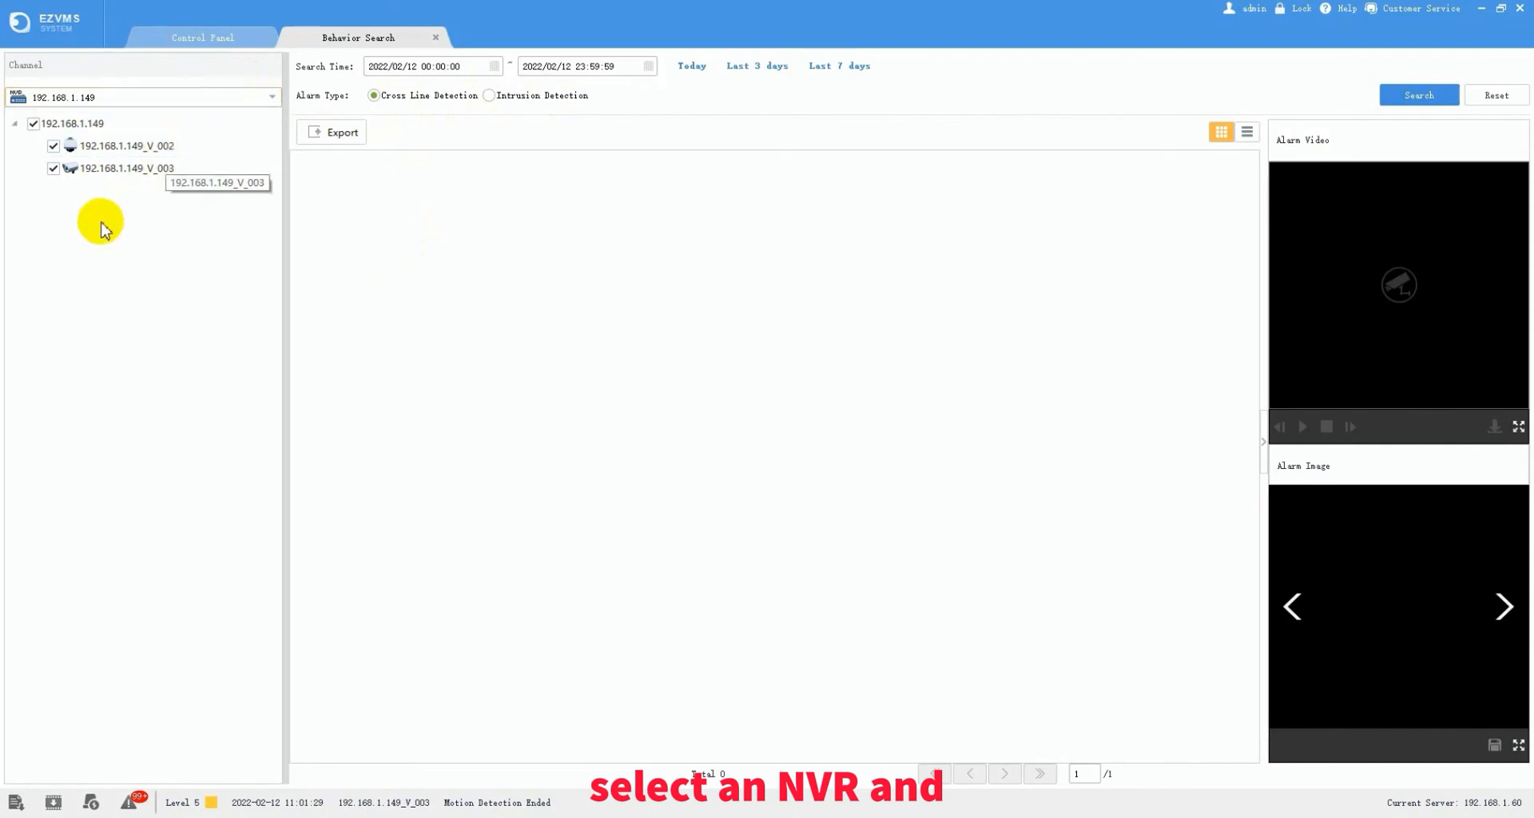
click(19, 125)
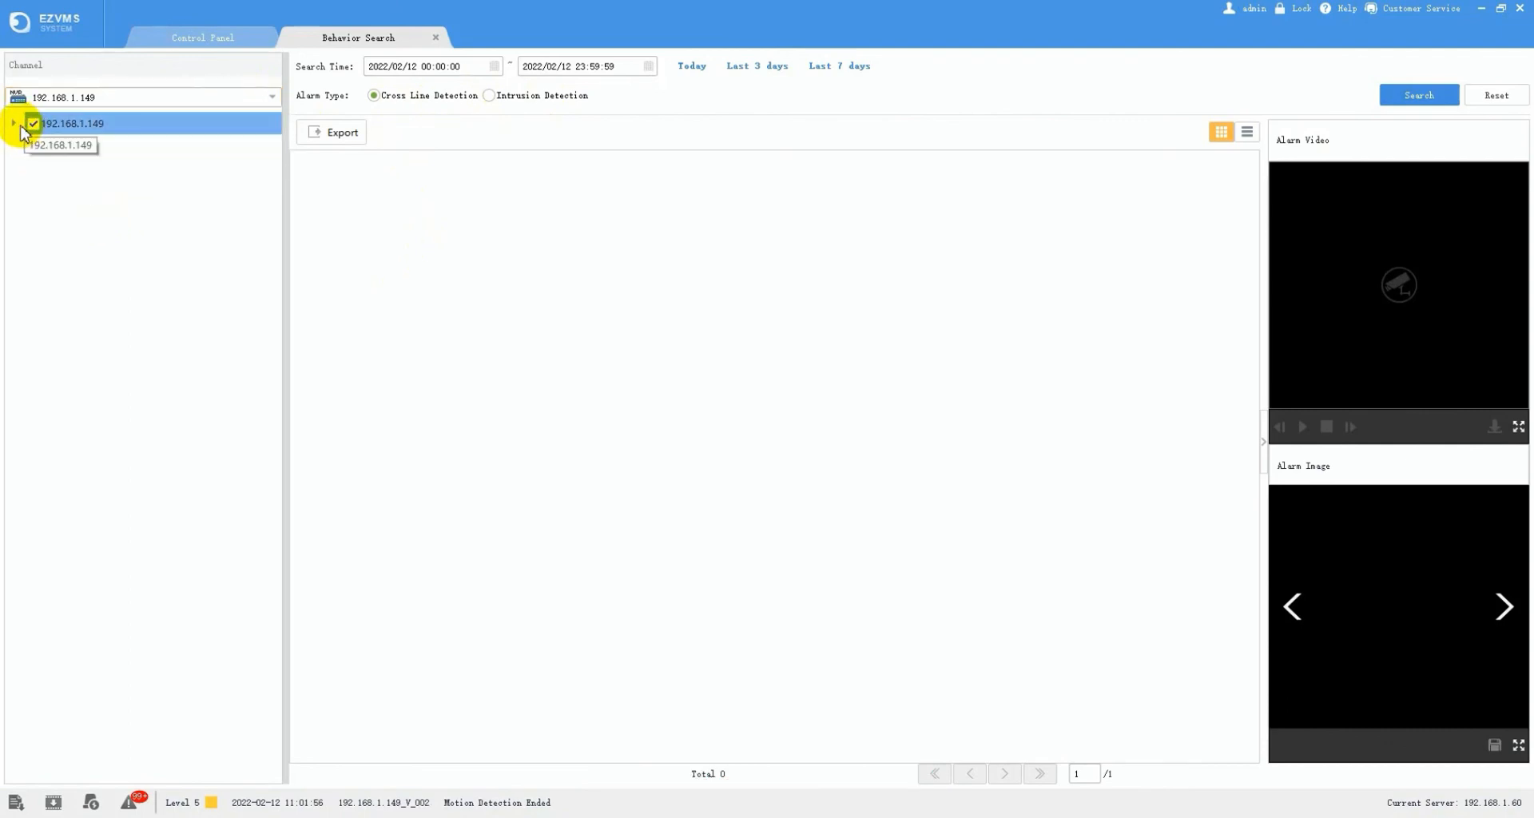
click(492, 65)
click(371, 90)
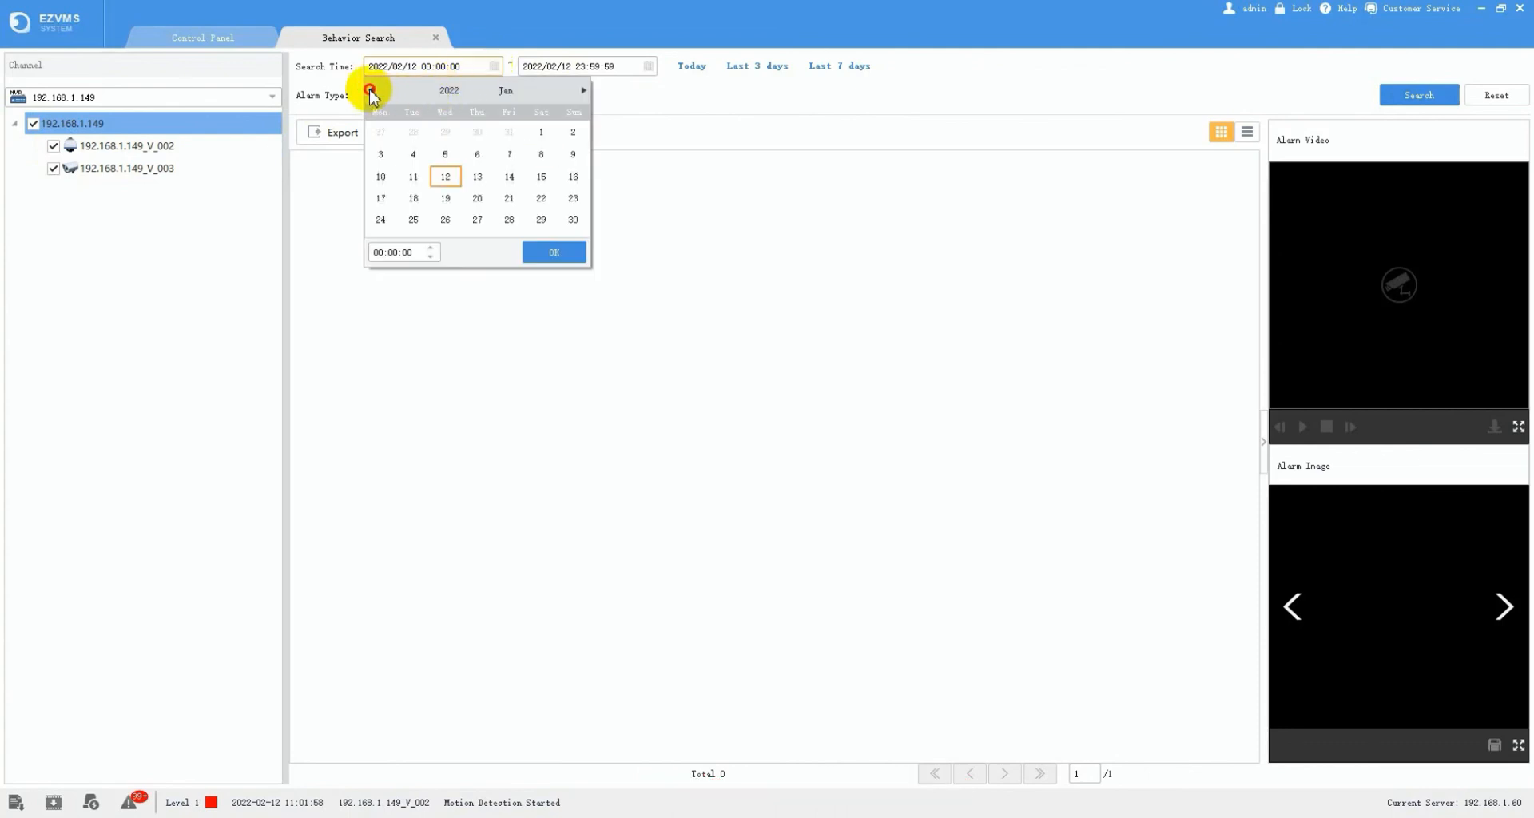
click(371, 91)
click(445, 132)
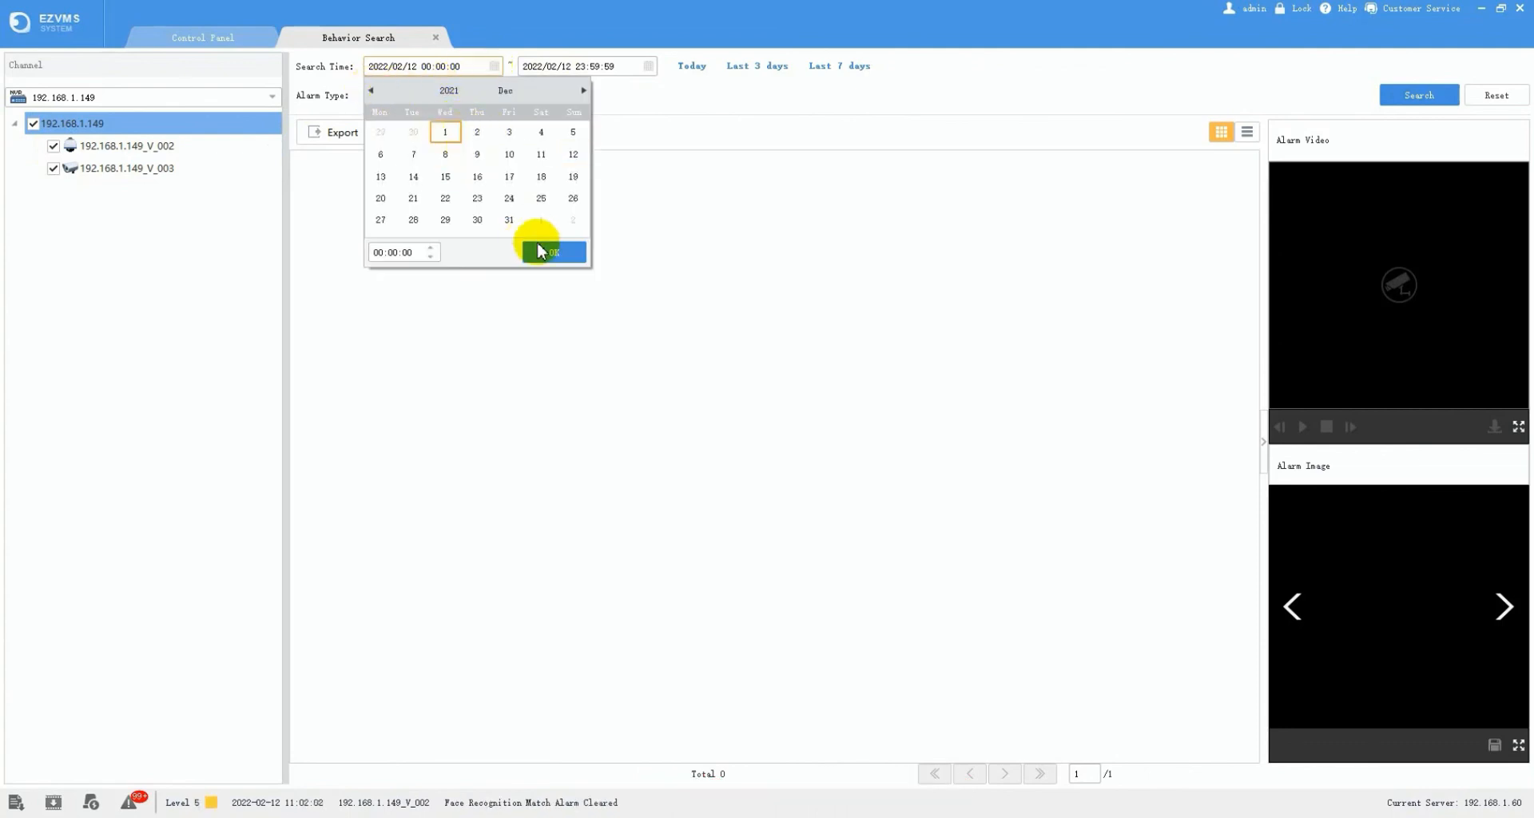
click(538, 252)
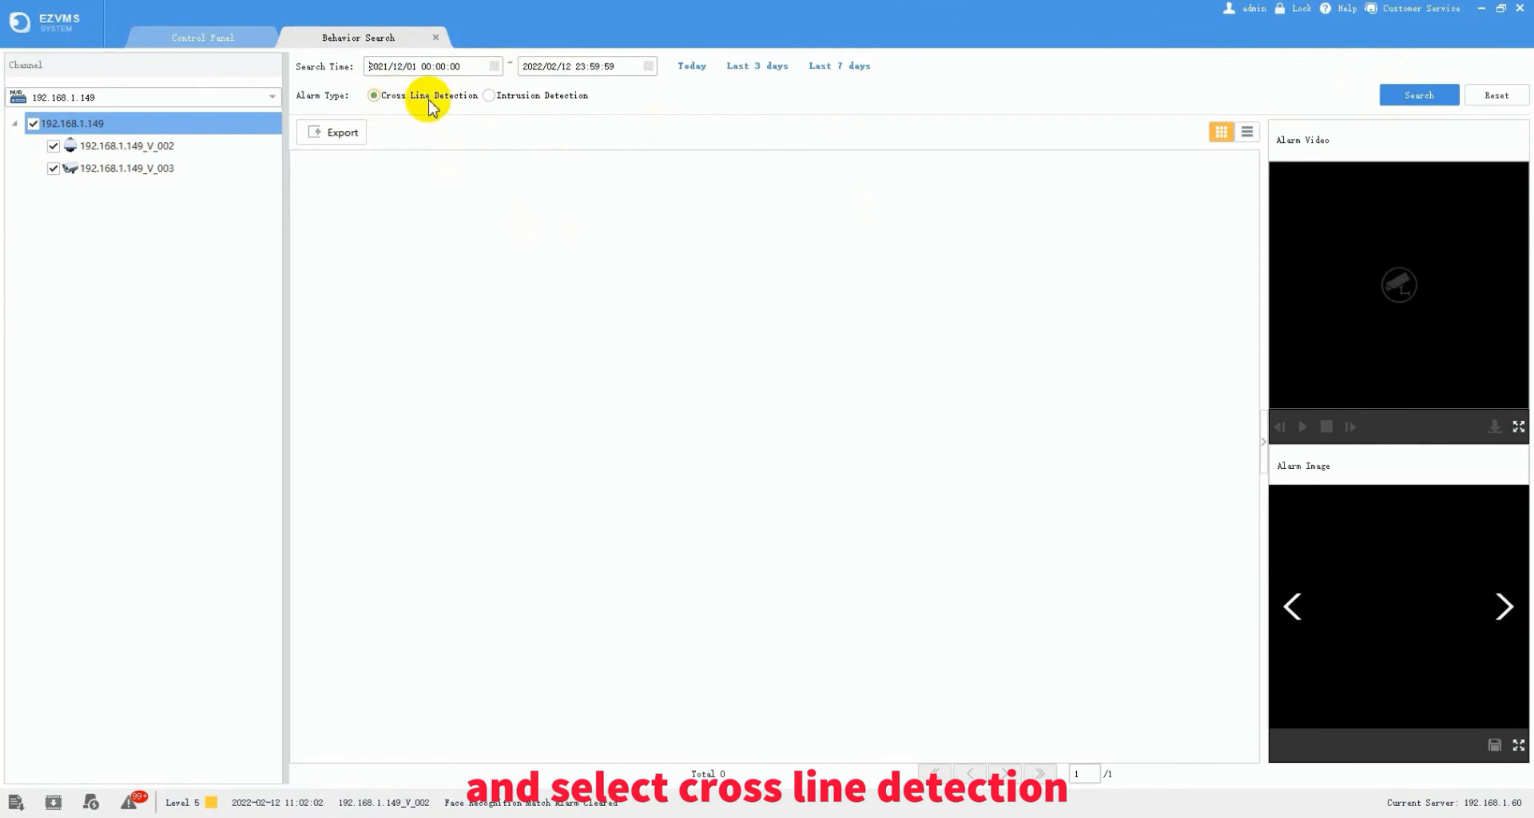
click(1386, 95)
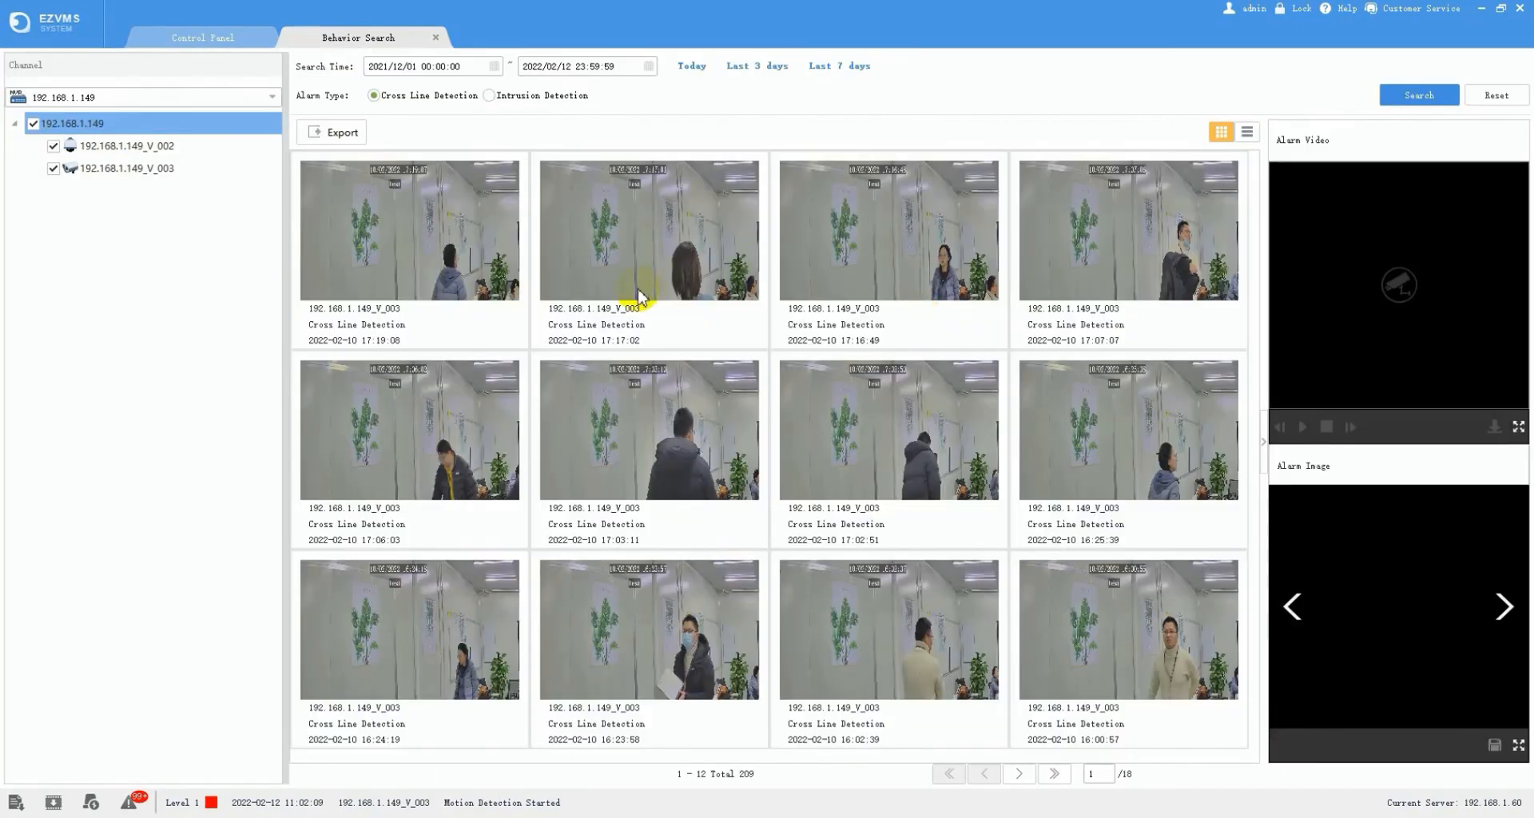
- Play the first Cross Line Detection alarm's video and step through its images
double_click(451, 249)
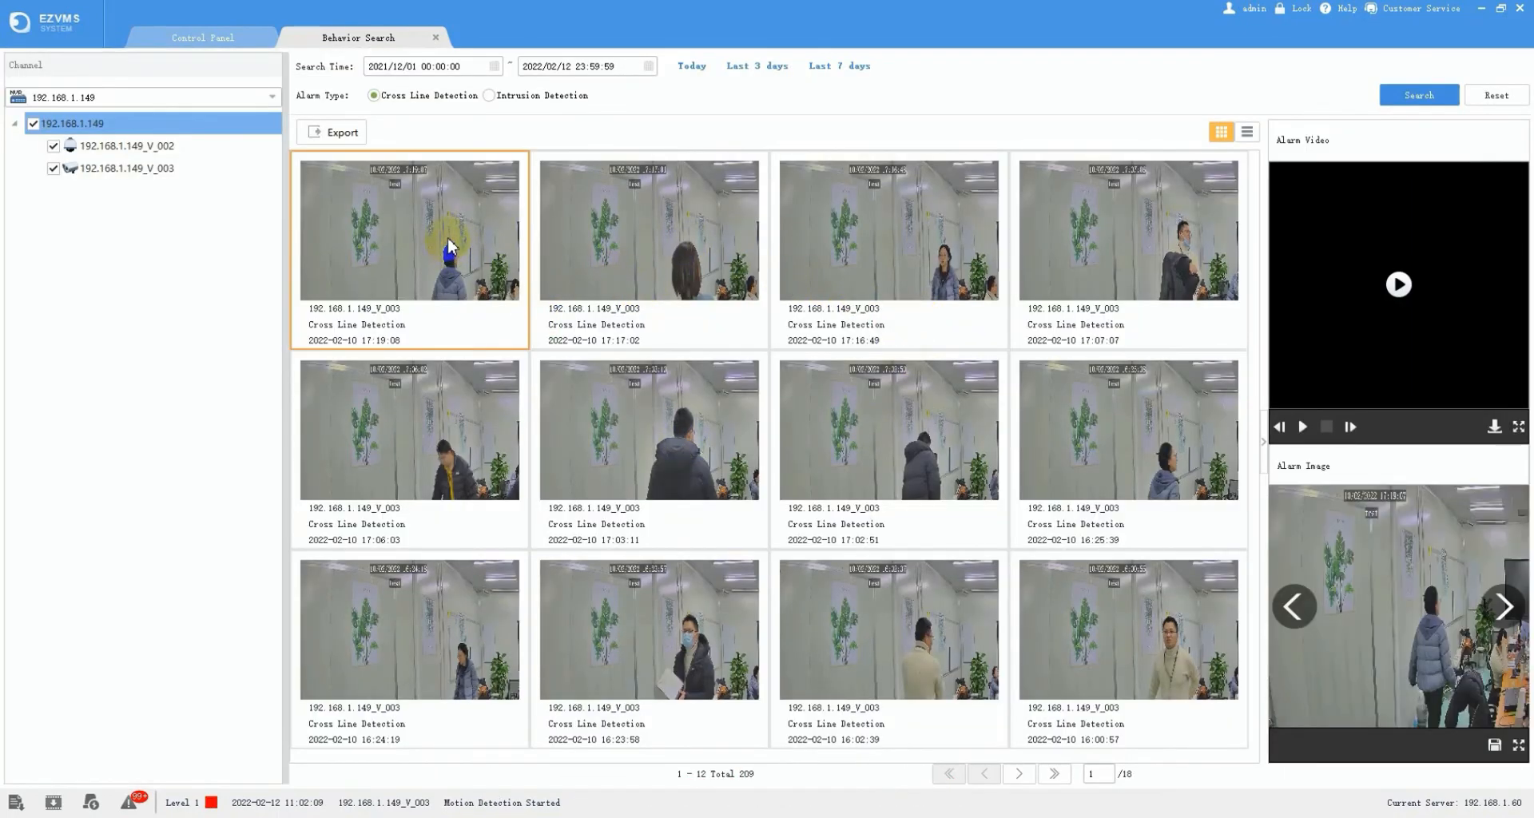
click(1399, 286)
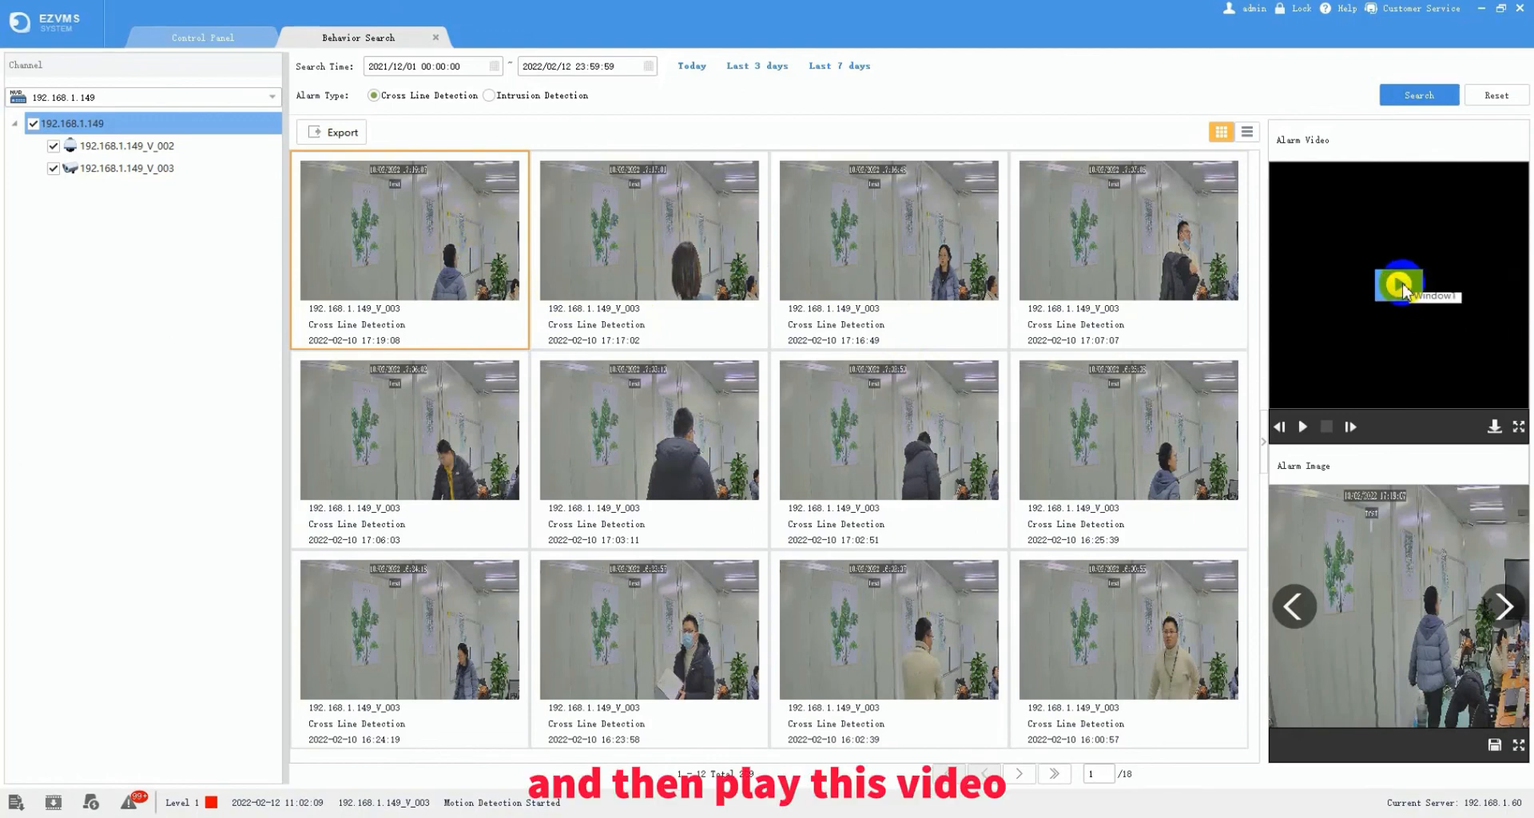
click(1397, 286)
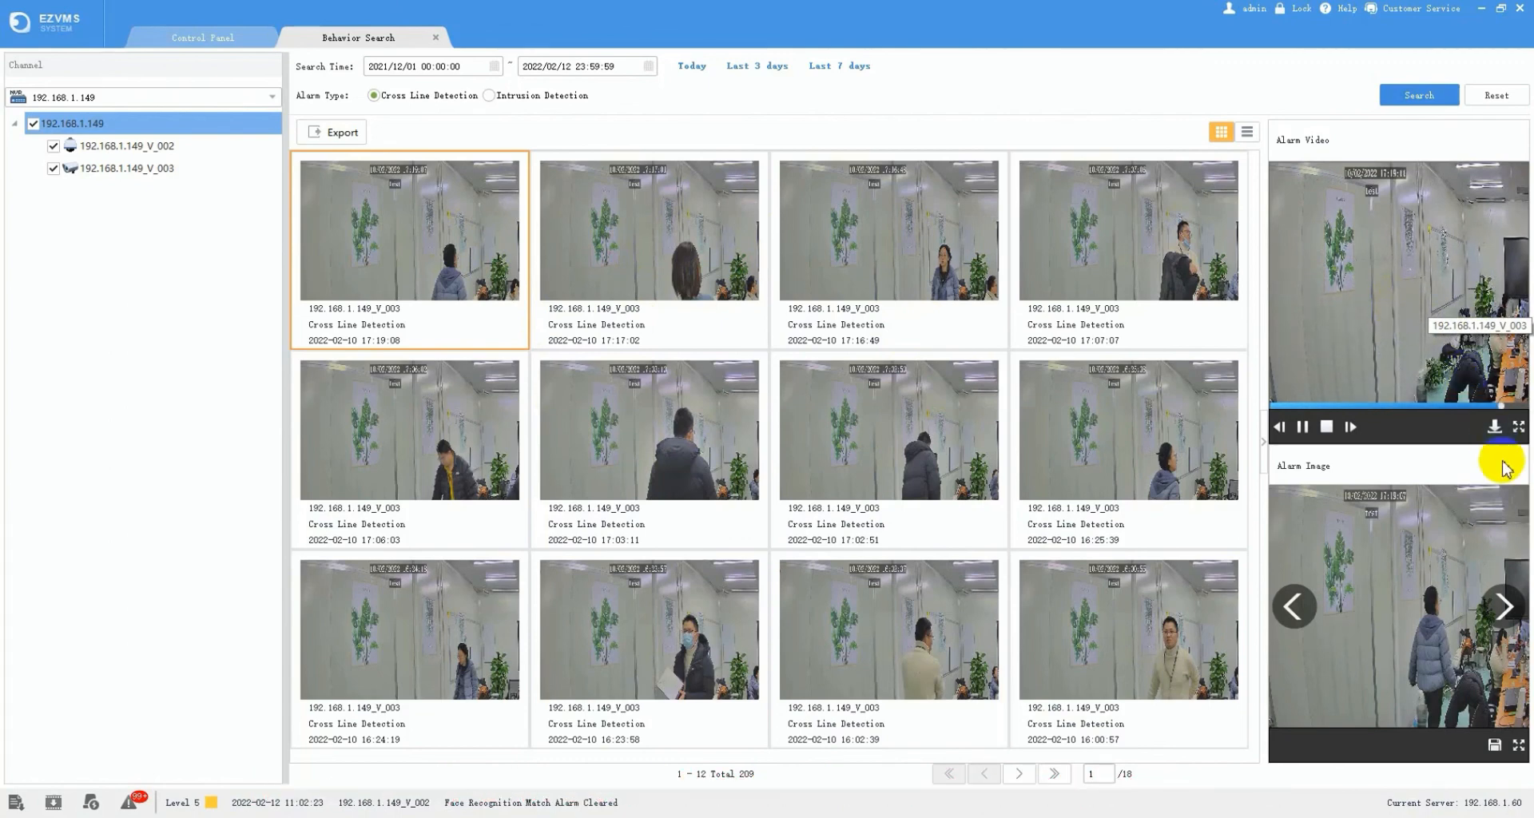
click(1494, 430)
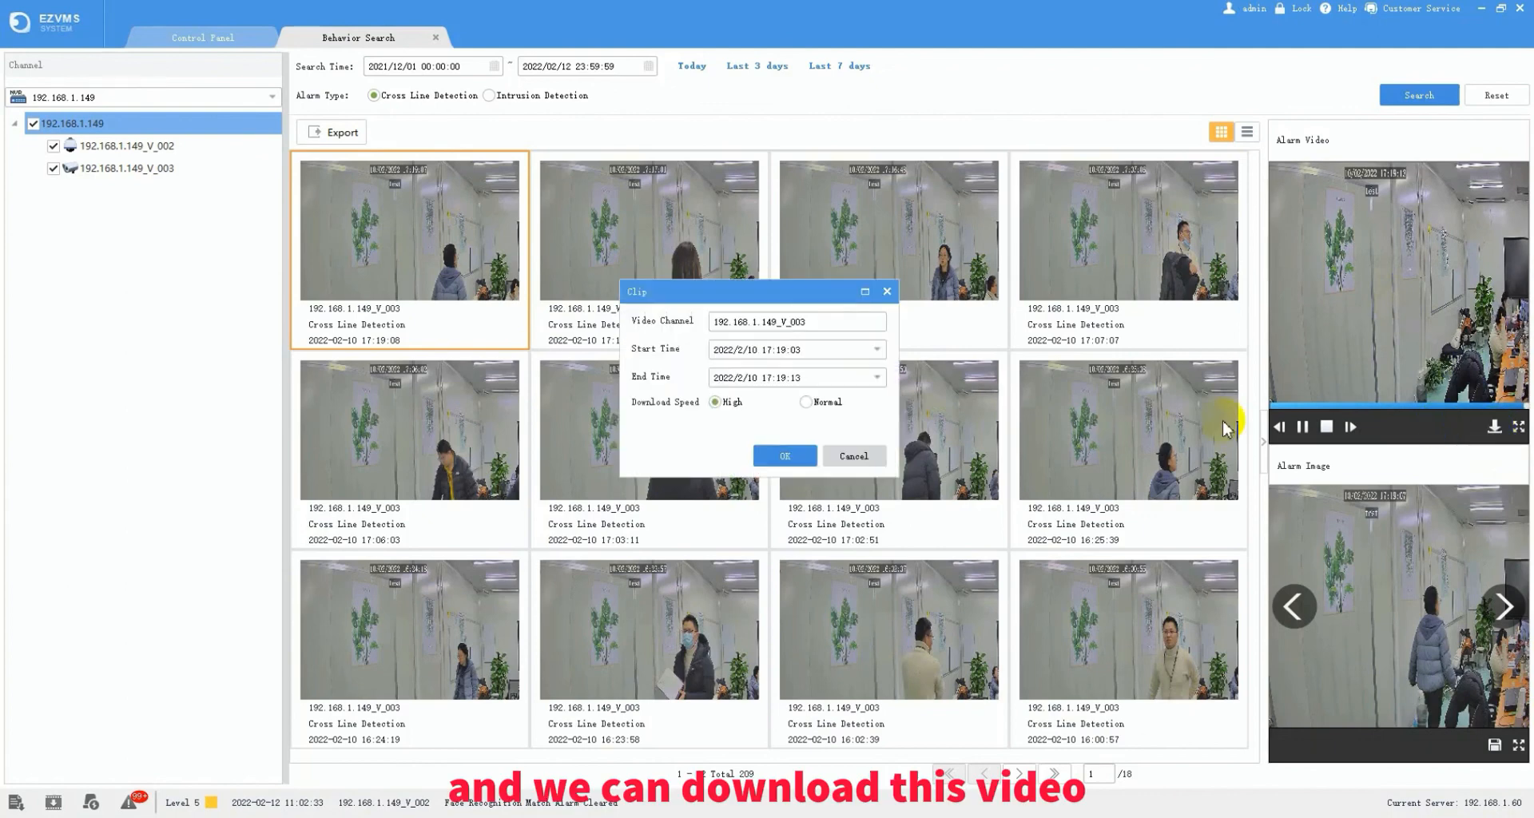
click(853, 456)
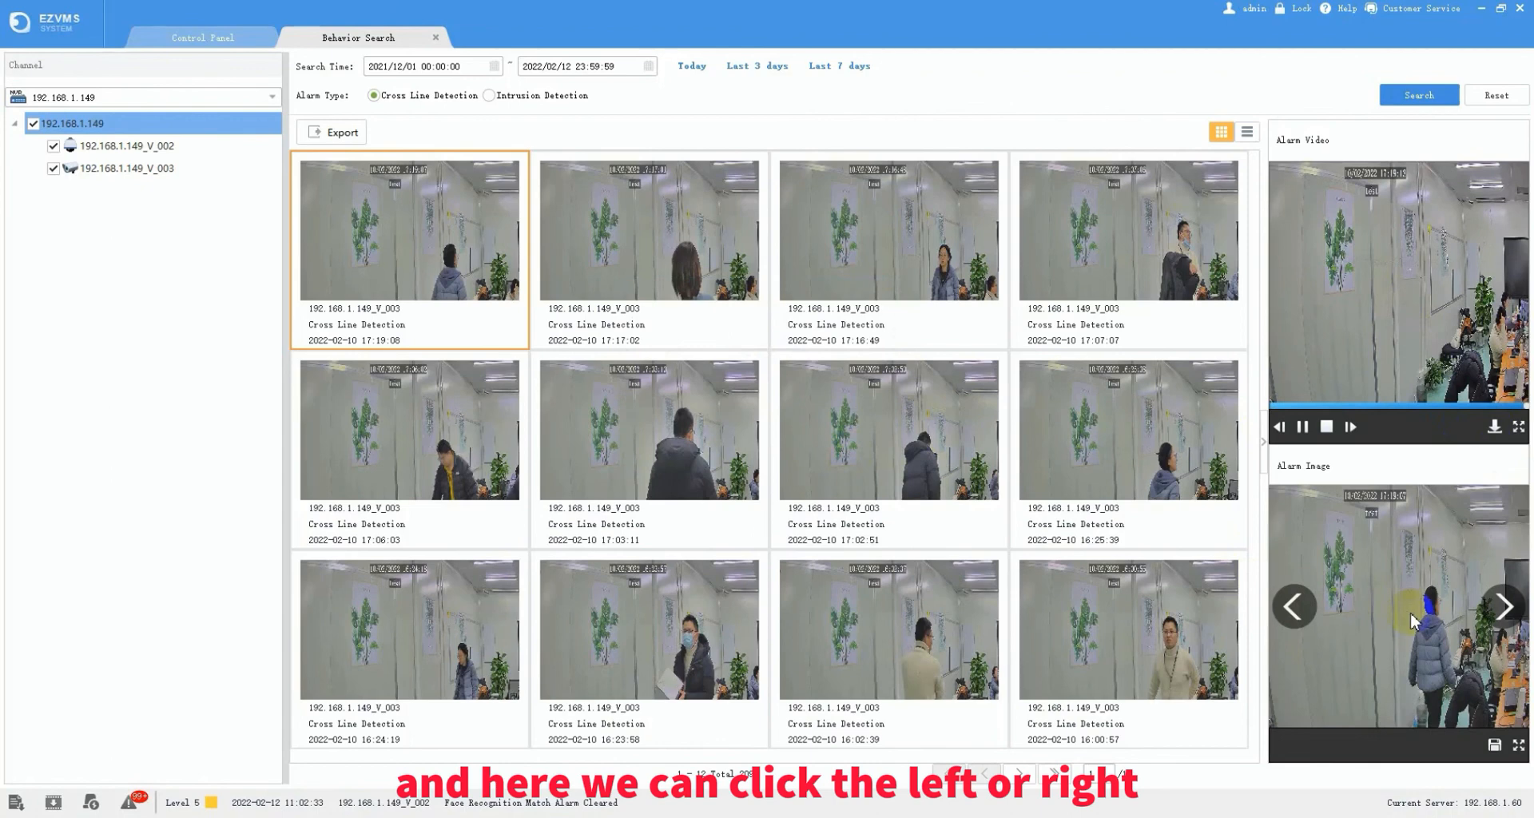
click(1494, 611)
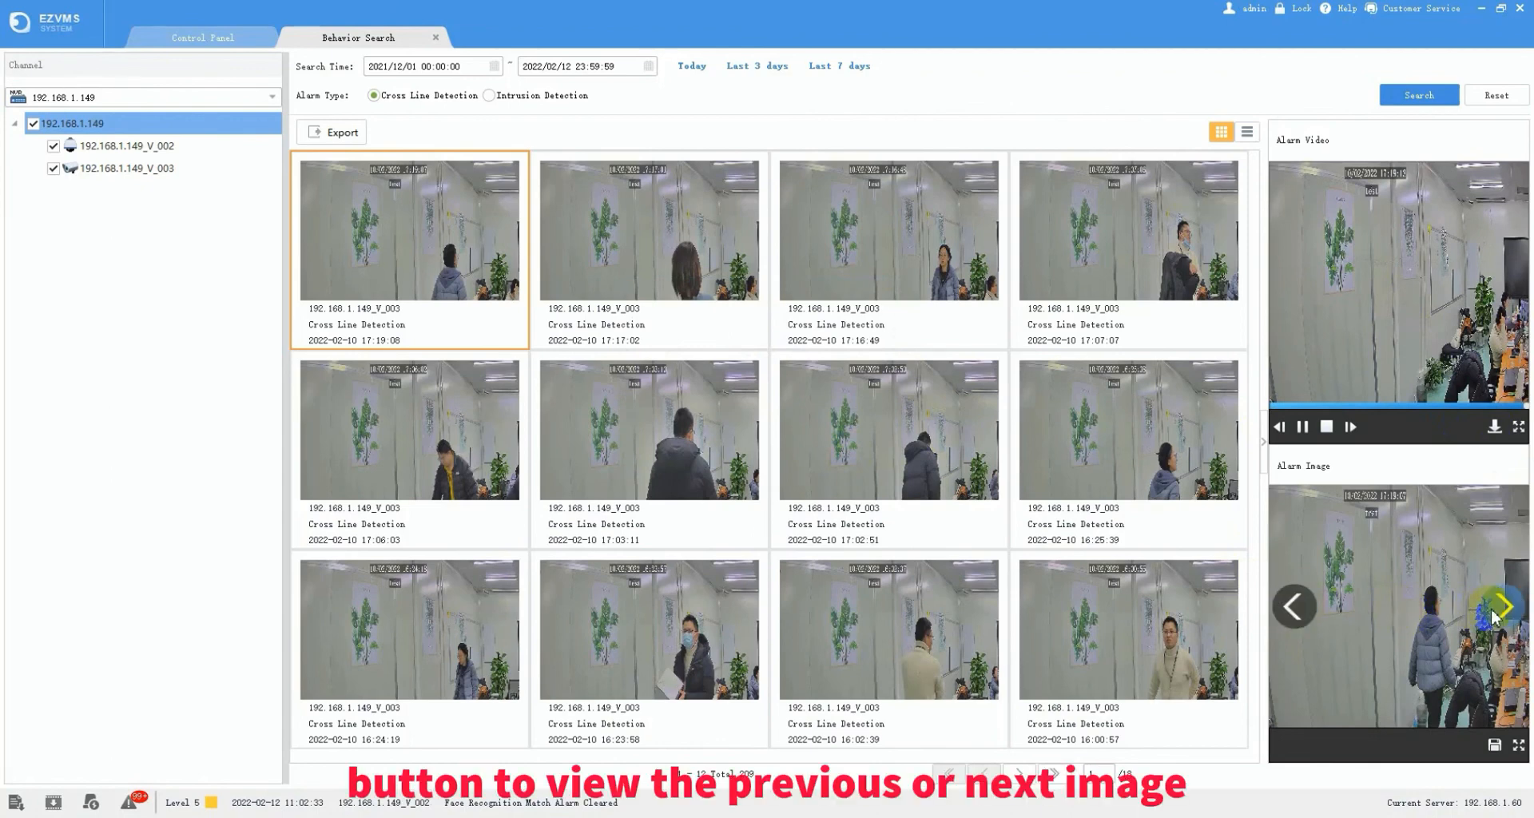
click(1499, 610)
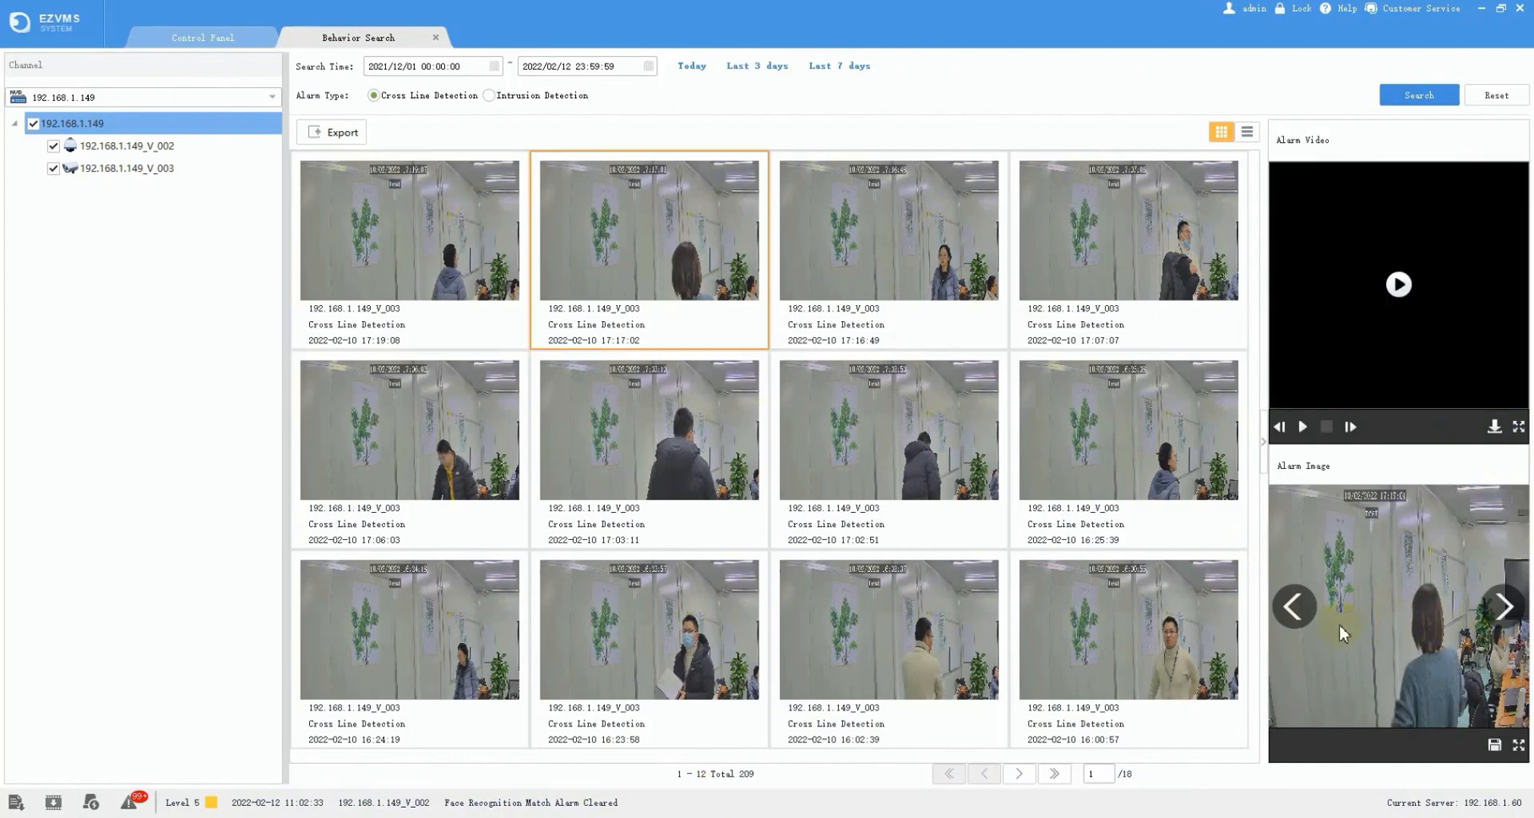
click(1295, 614)
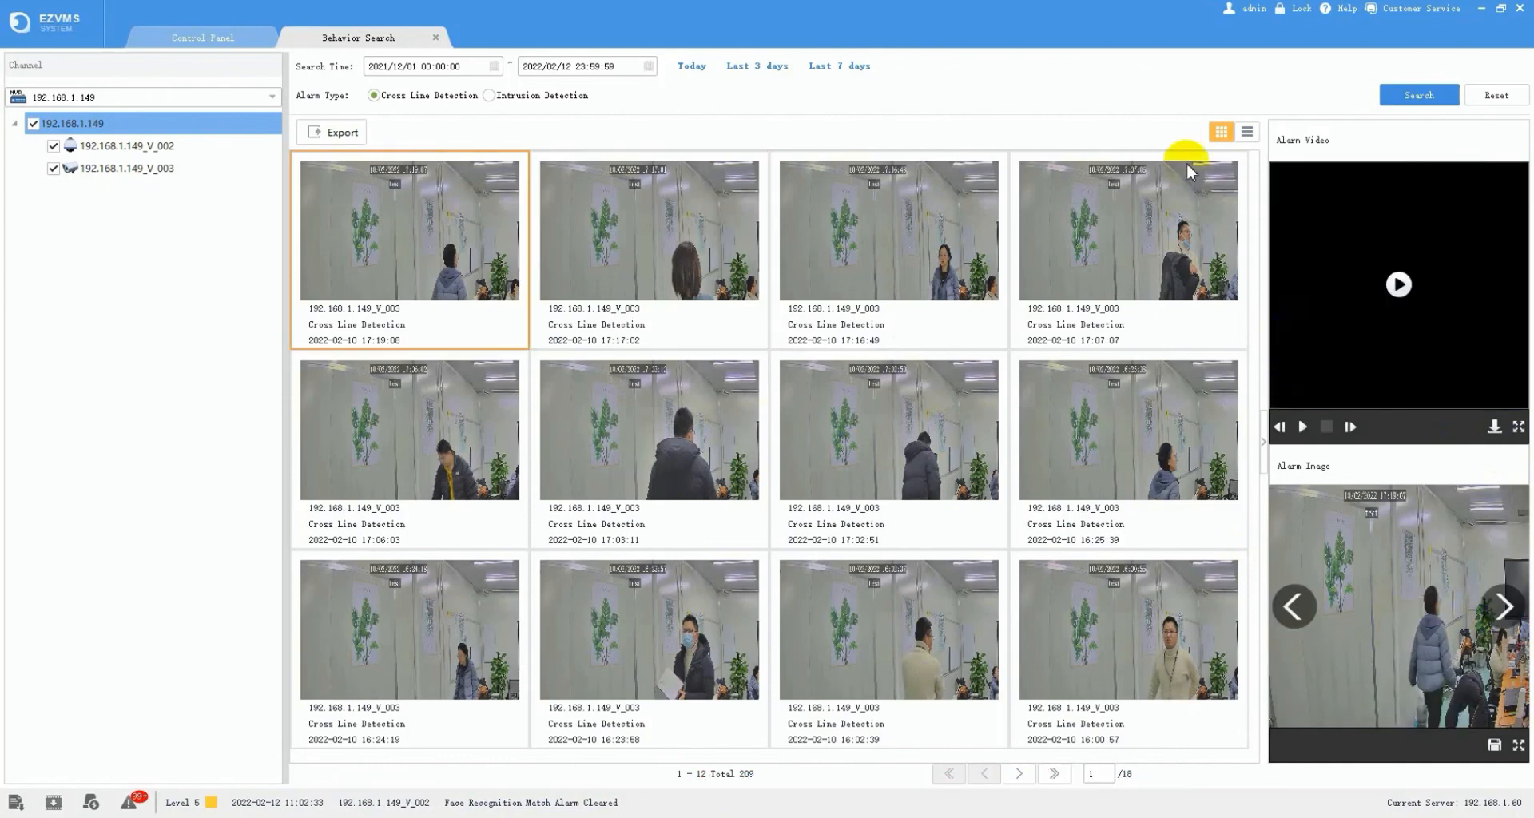
- Show the behavior results as a table, cancel the export, and move on to Alarm Configuration
click(1249, 133)
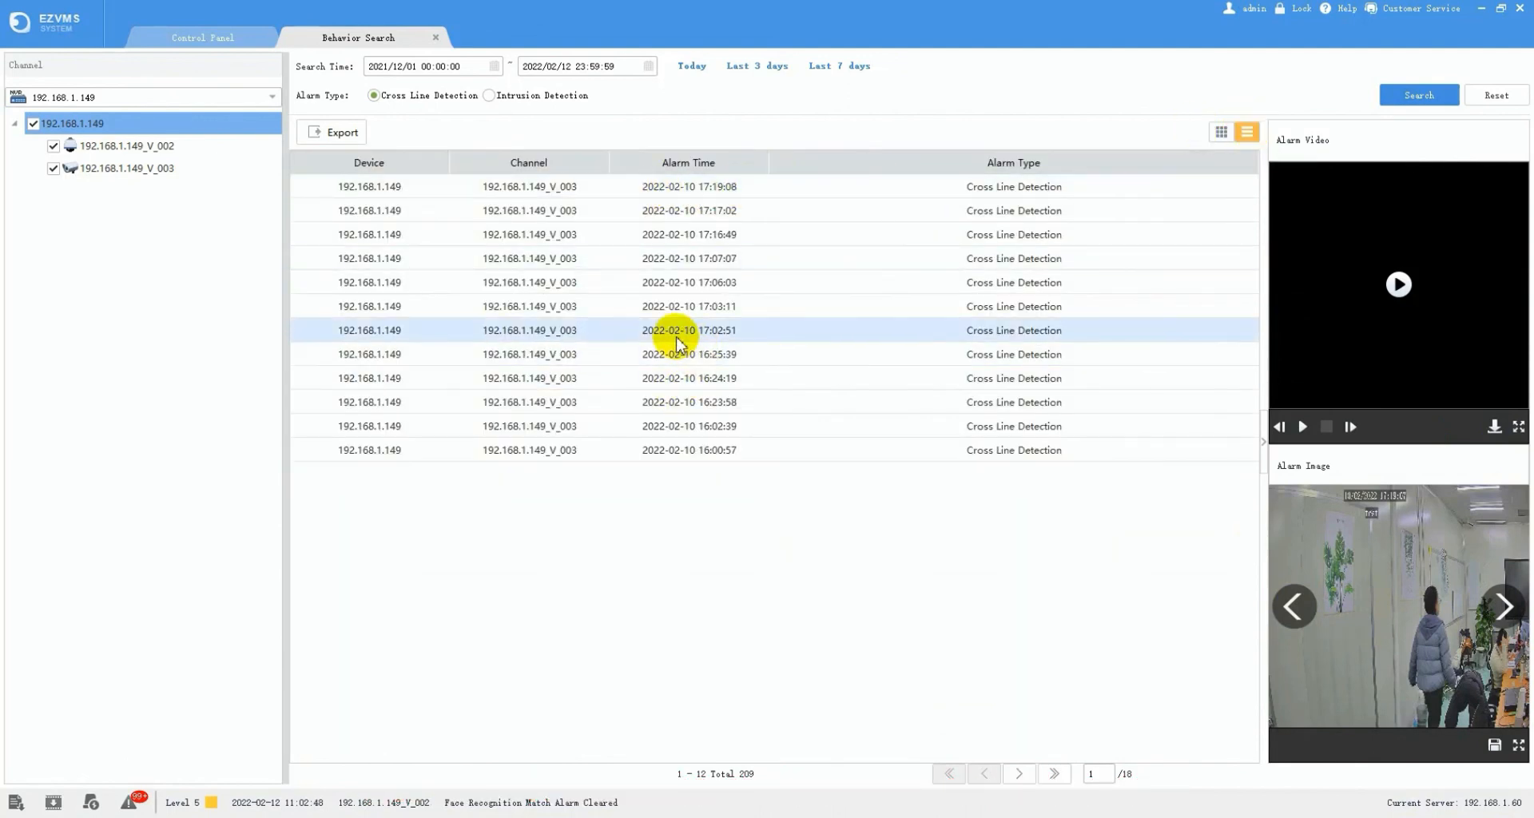
click(343, 132)
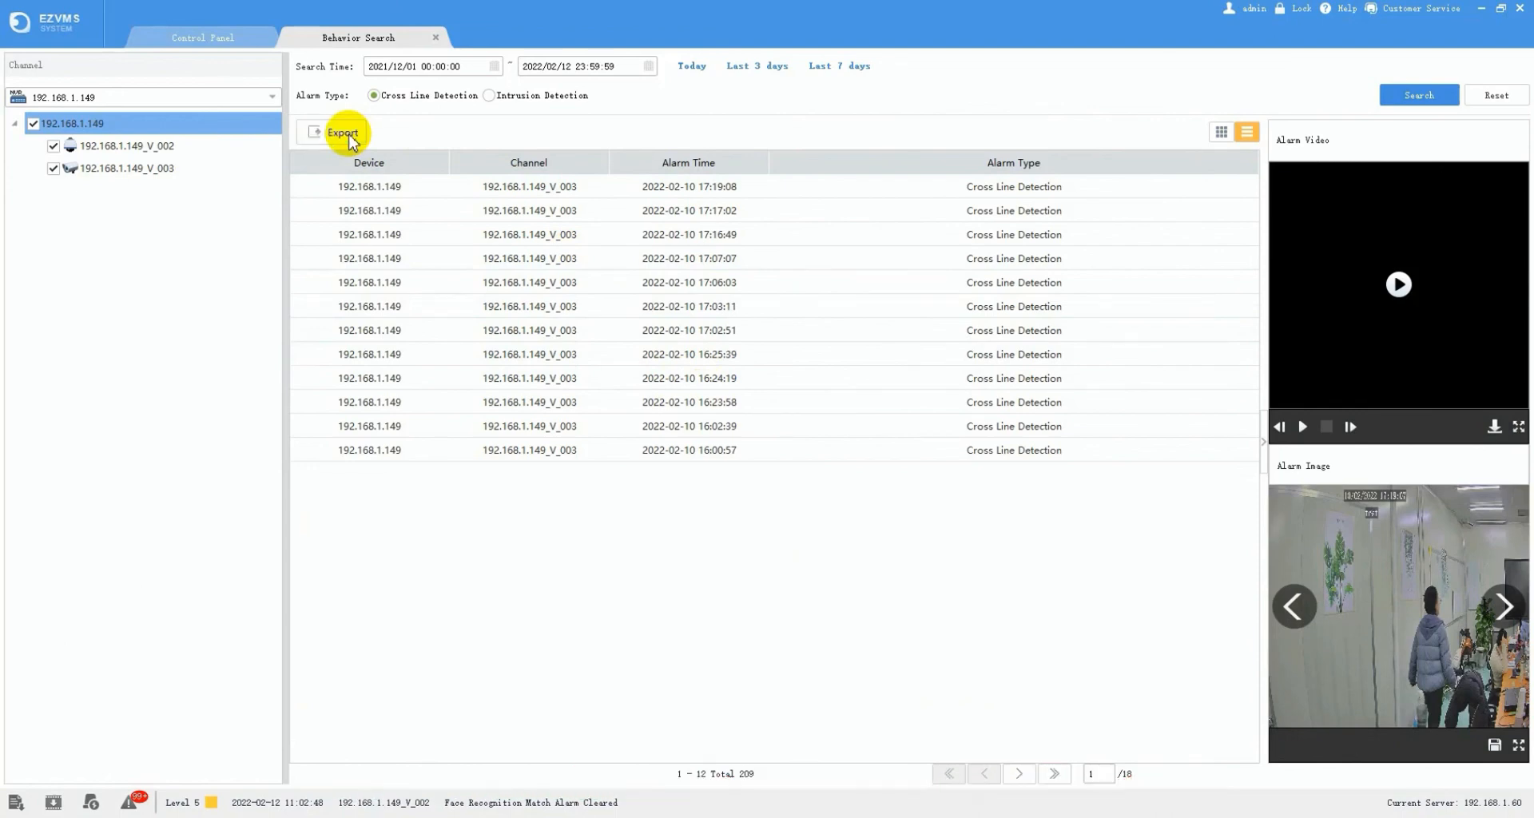
click(577, 447)
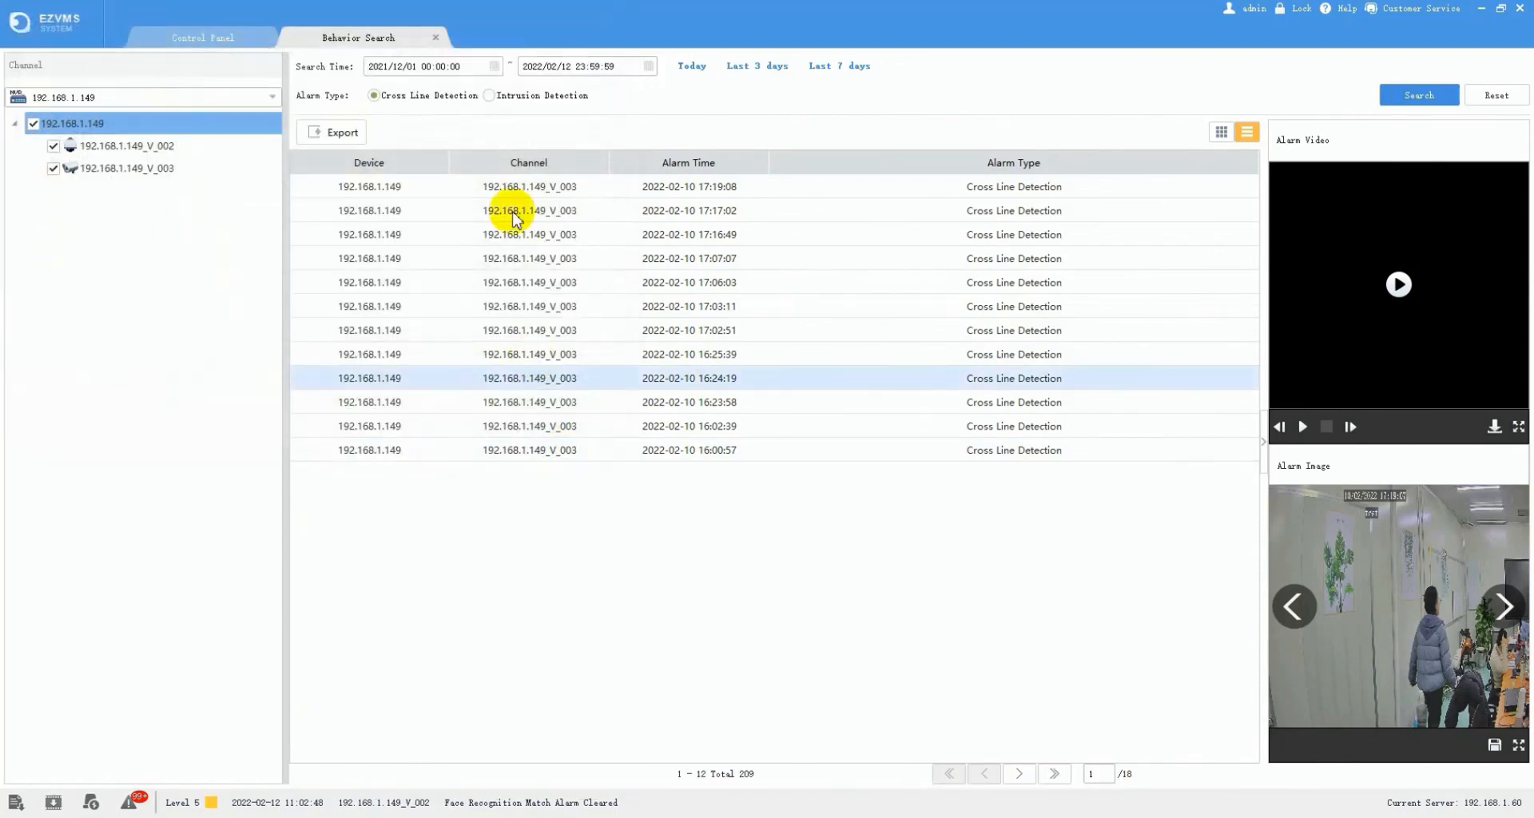
click(438, 40)
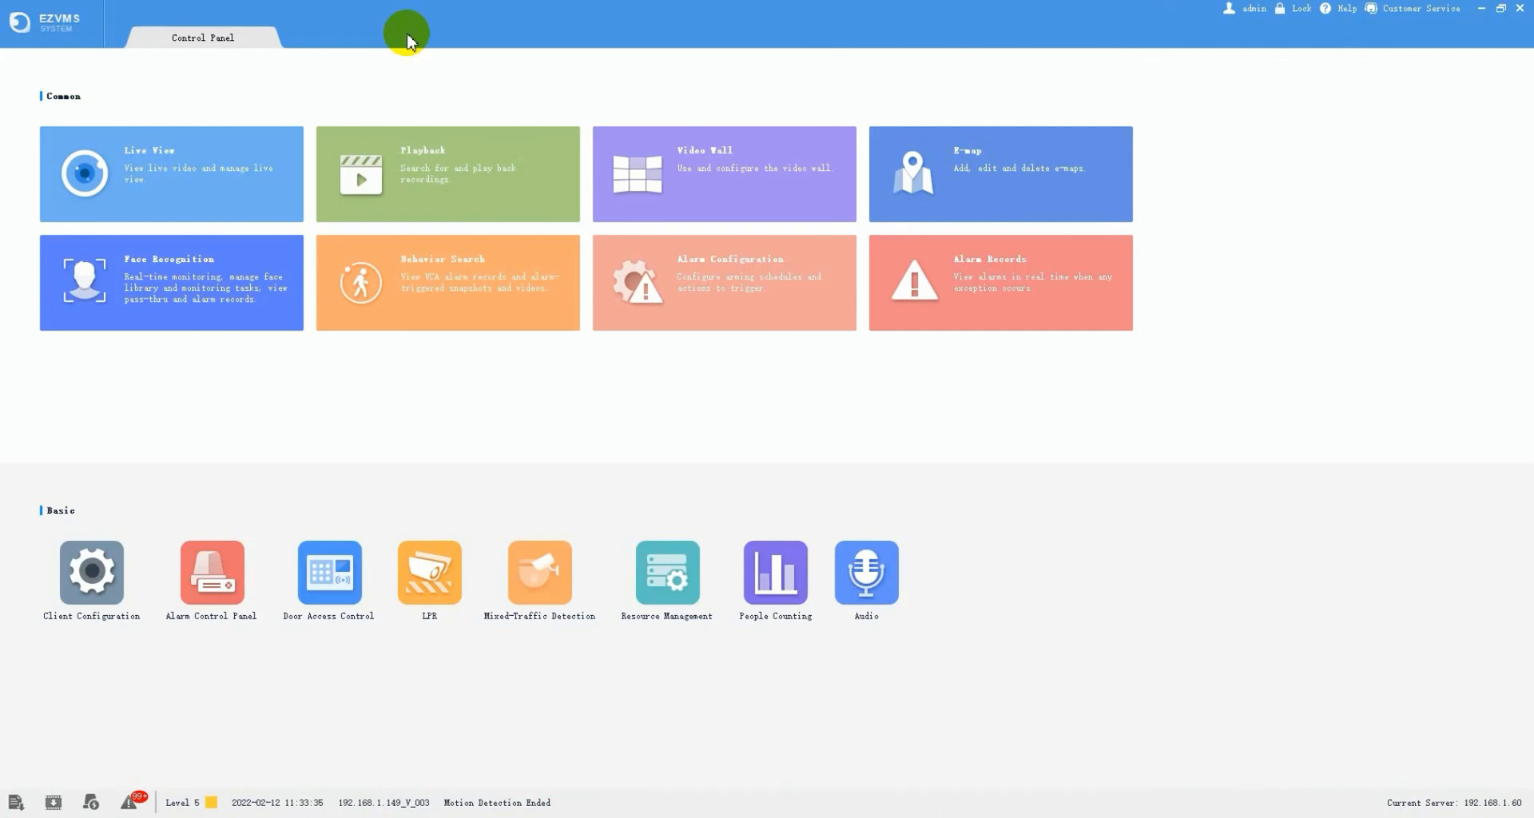
click(749, 272)
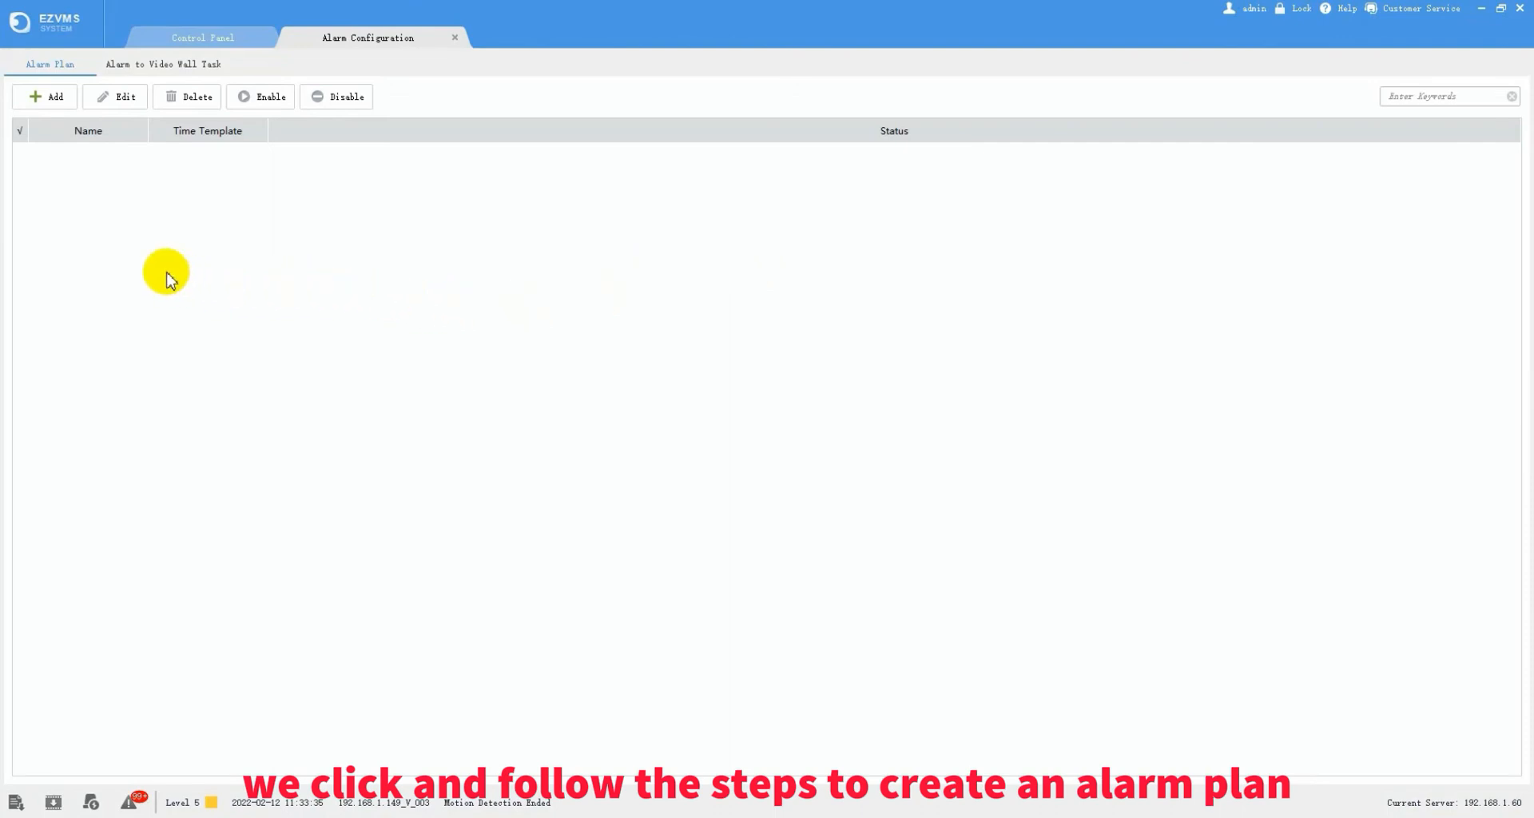
- Create alarm plan 'Face detection' using the All-day time template with alarm sound enabled
click(51, 99)
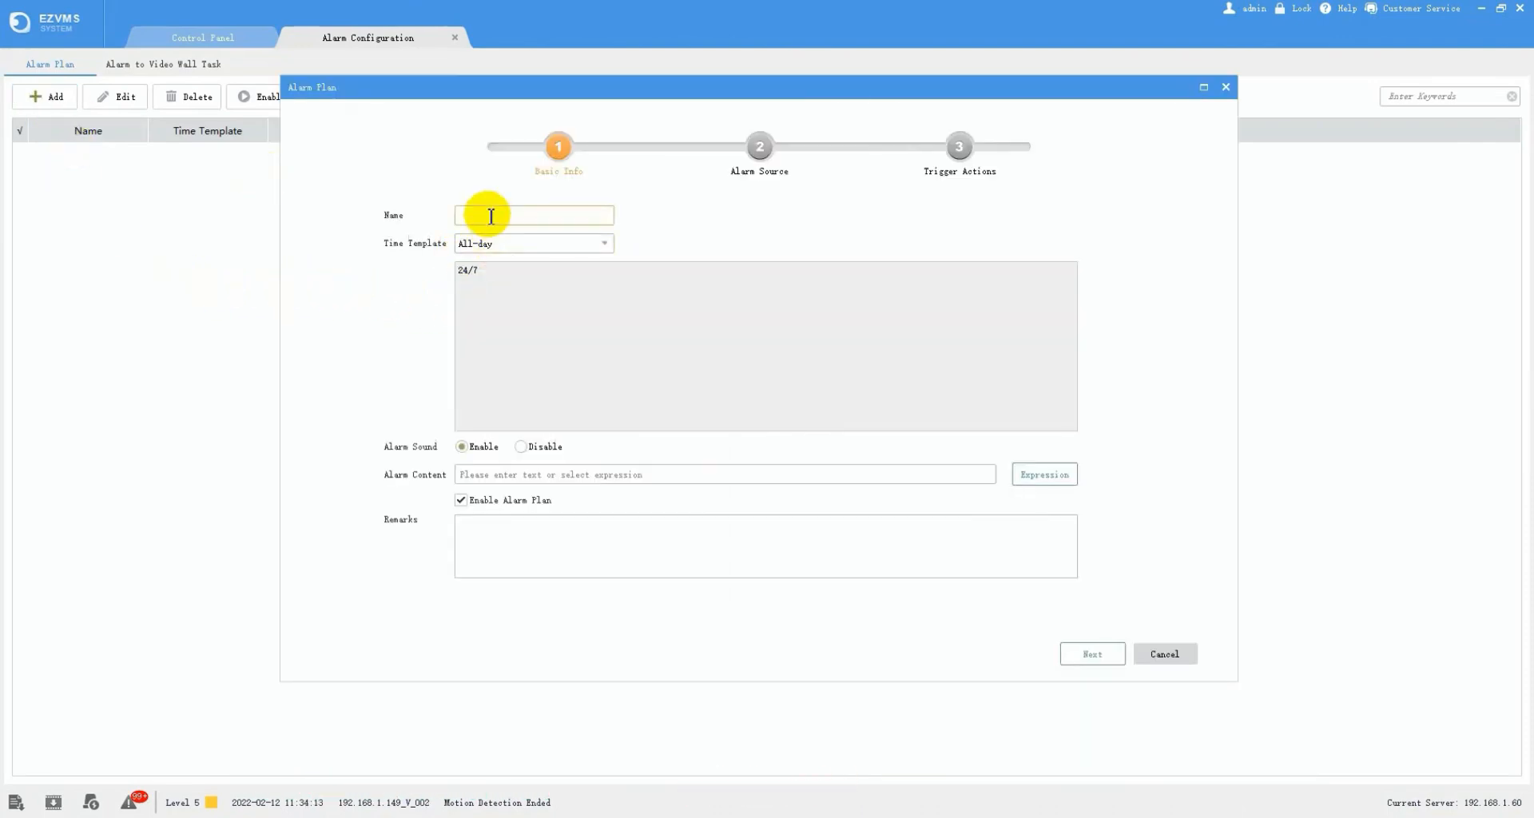
click(491, 215)
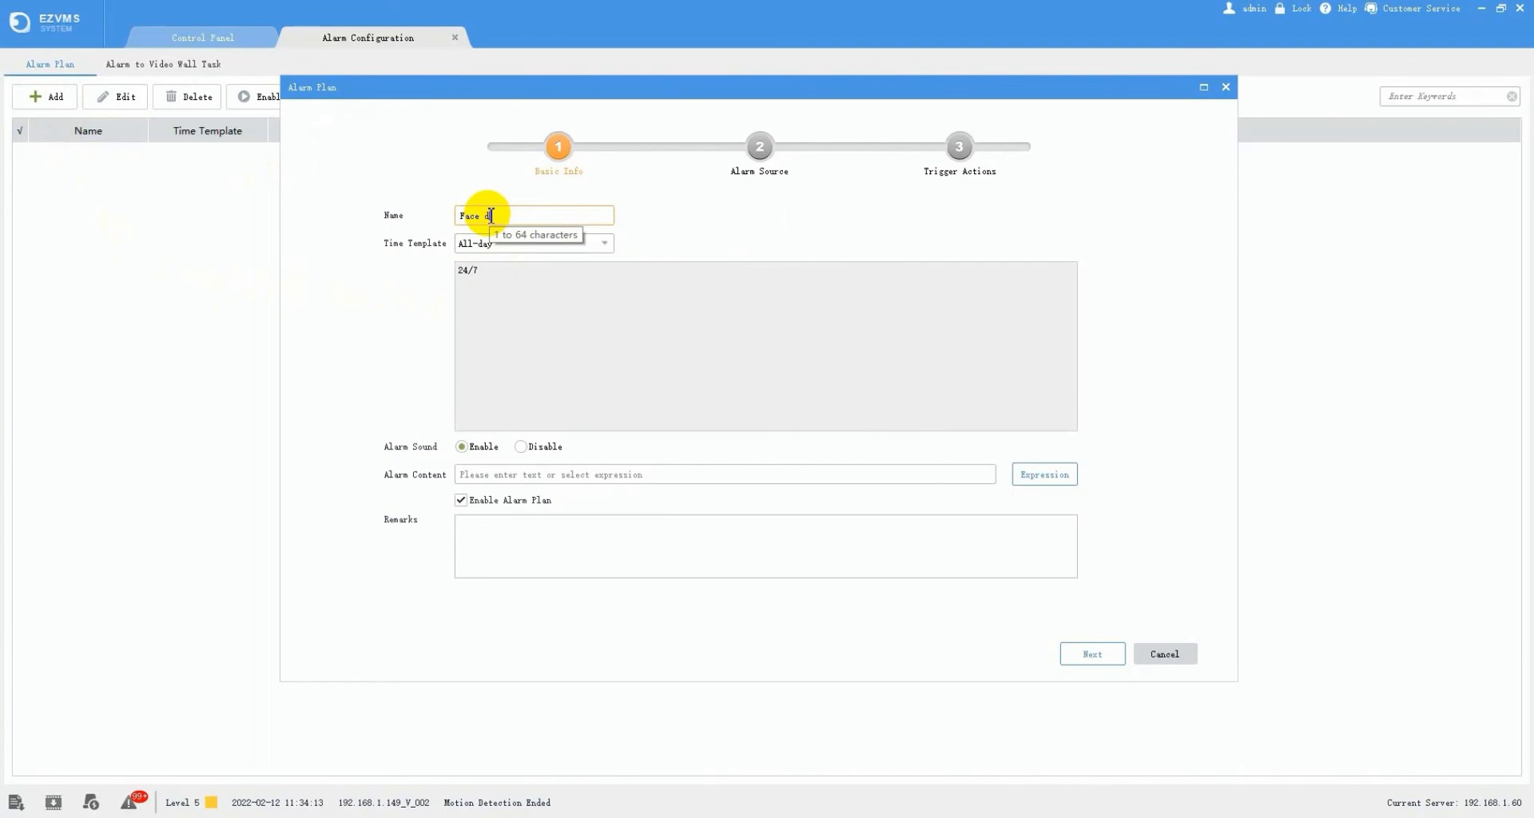
click(602, 244)
click(527, 256)
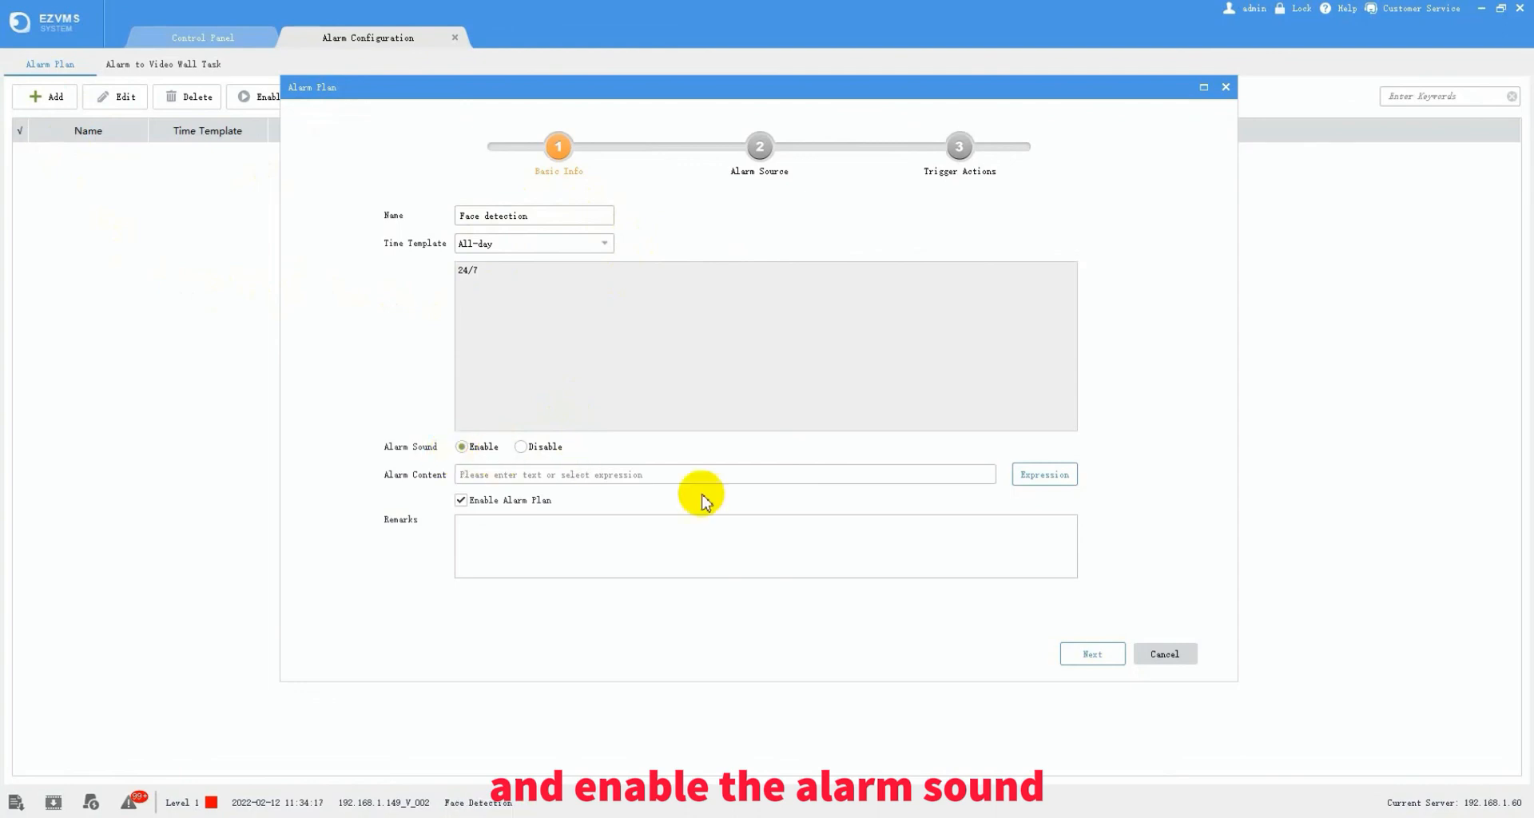
click(1091, 653)
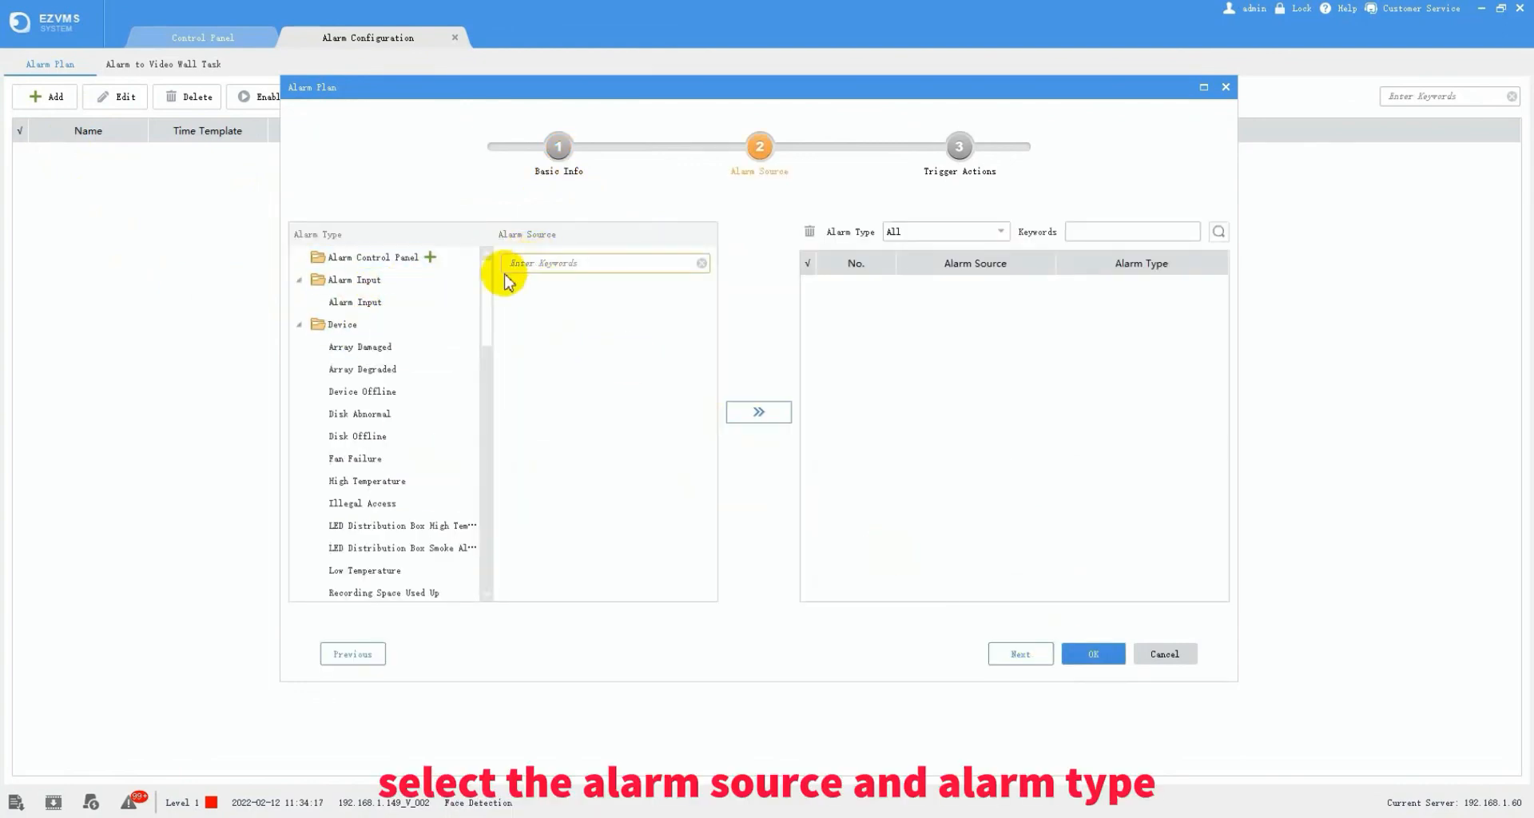
- Add both building3 192.168.1.149 channels as VCA Face Detection alarm sources
scroll(364, 439, down, 5)
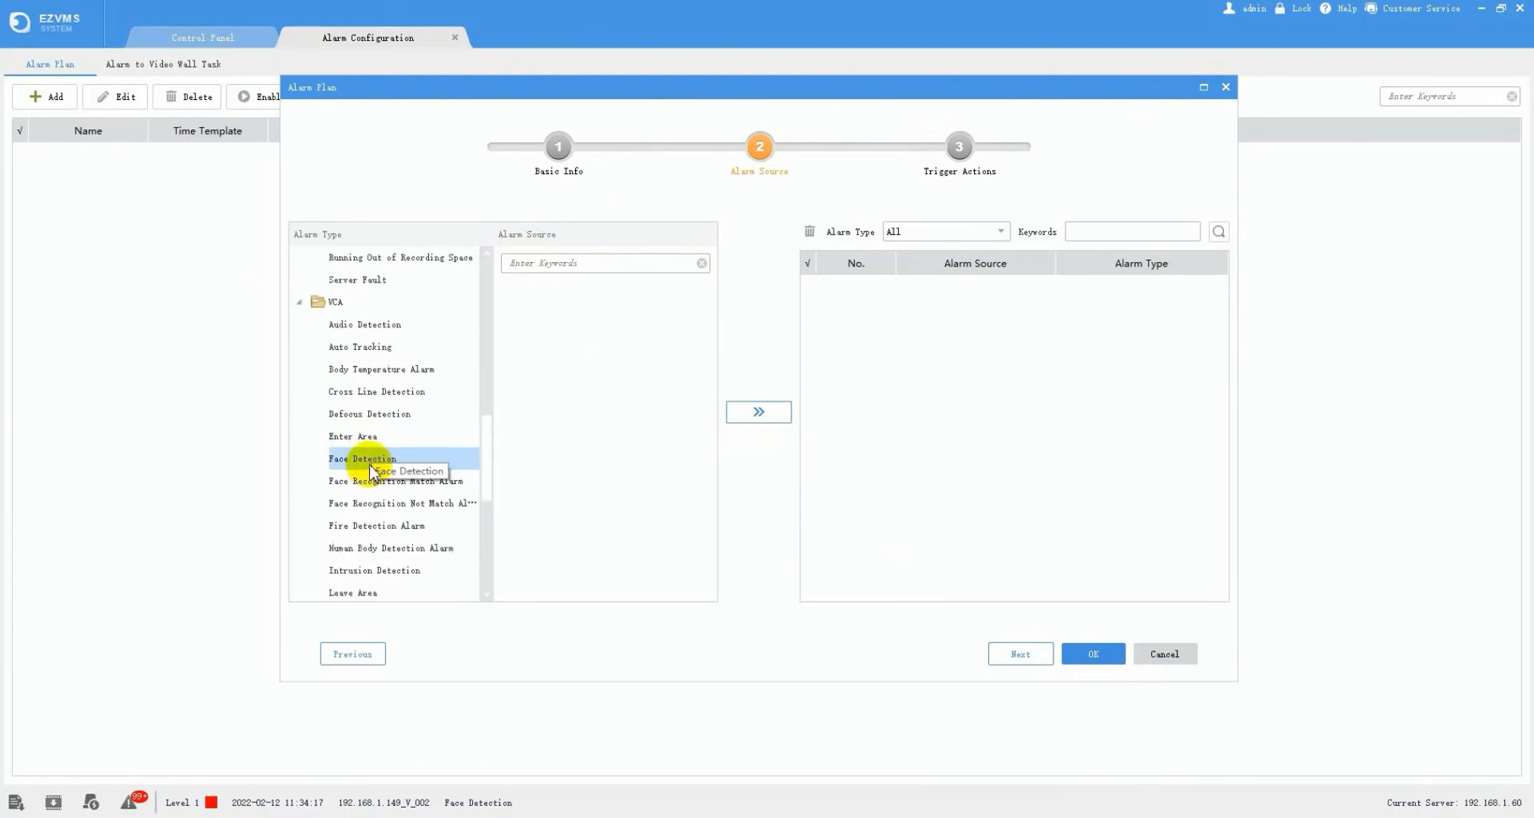
click(369, 459)
click(529, 356)
click(548, 356)
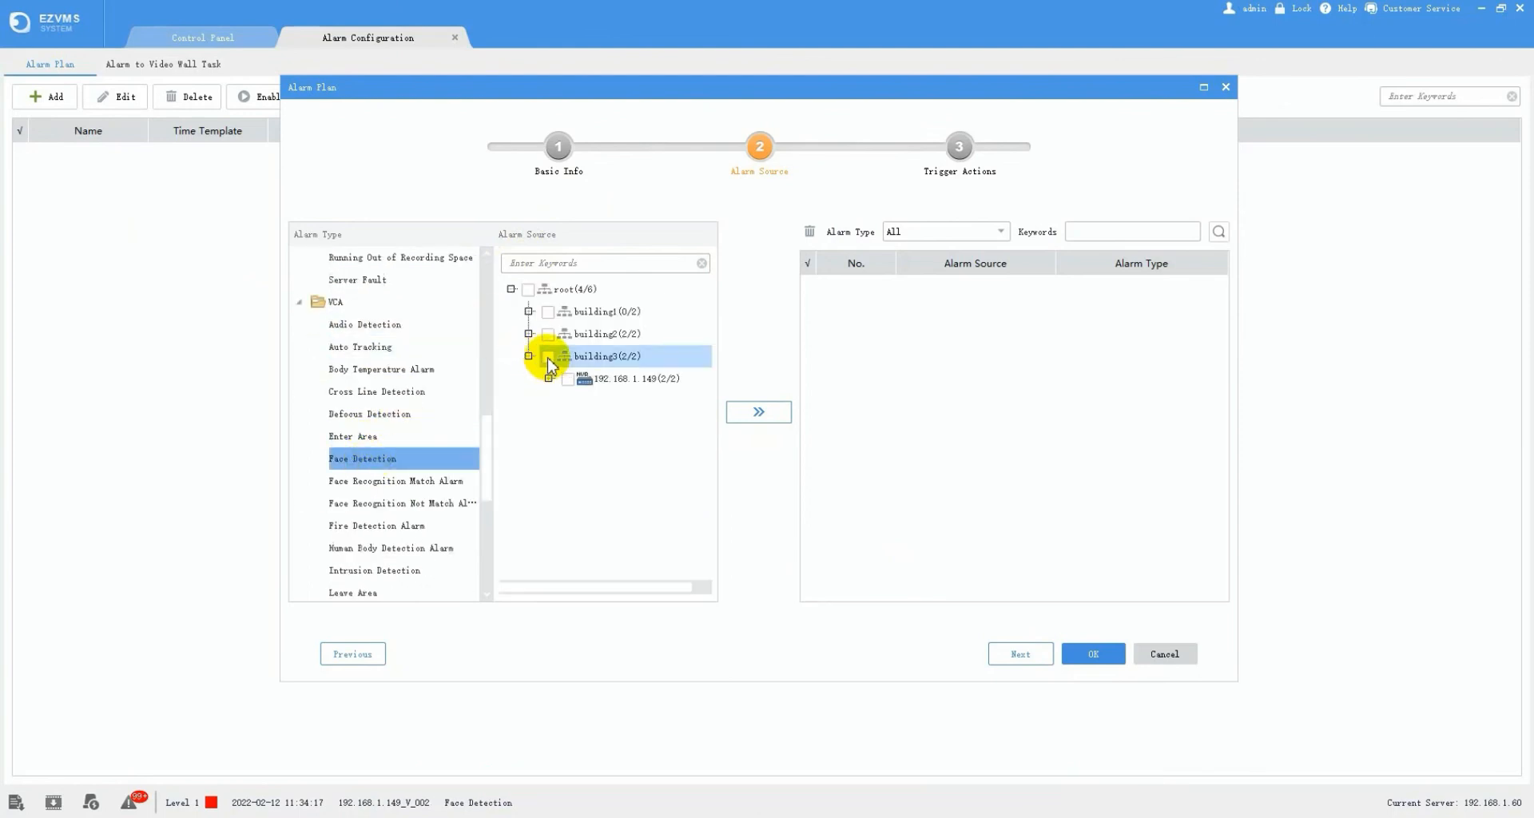
click(763, 412)
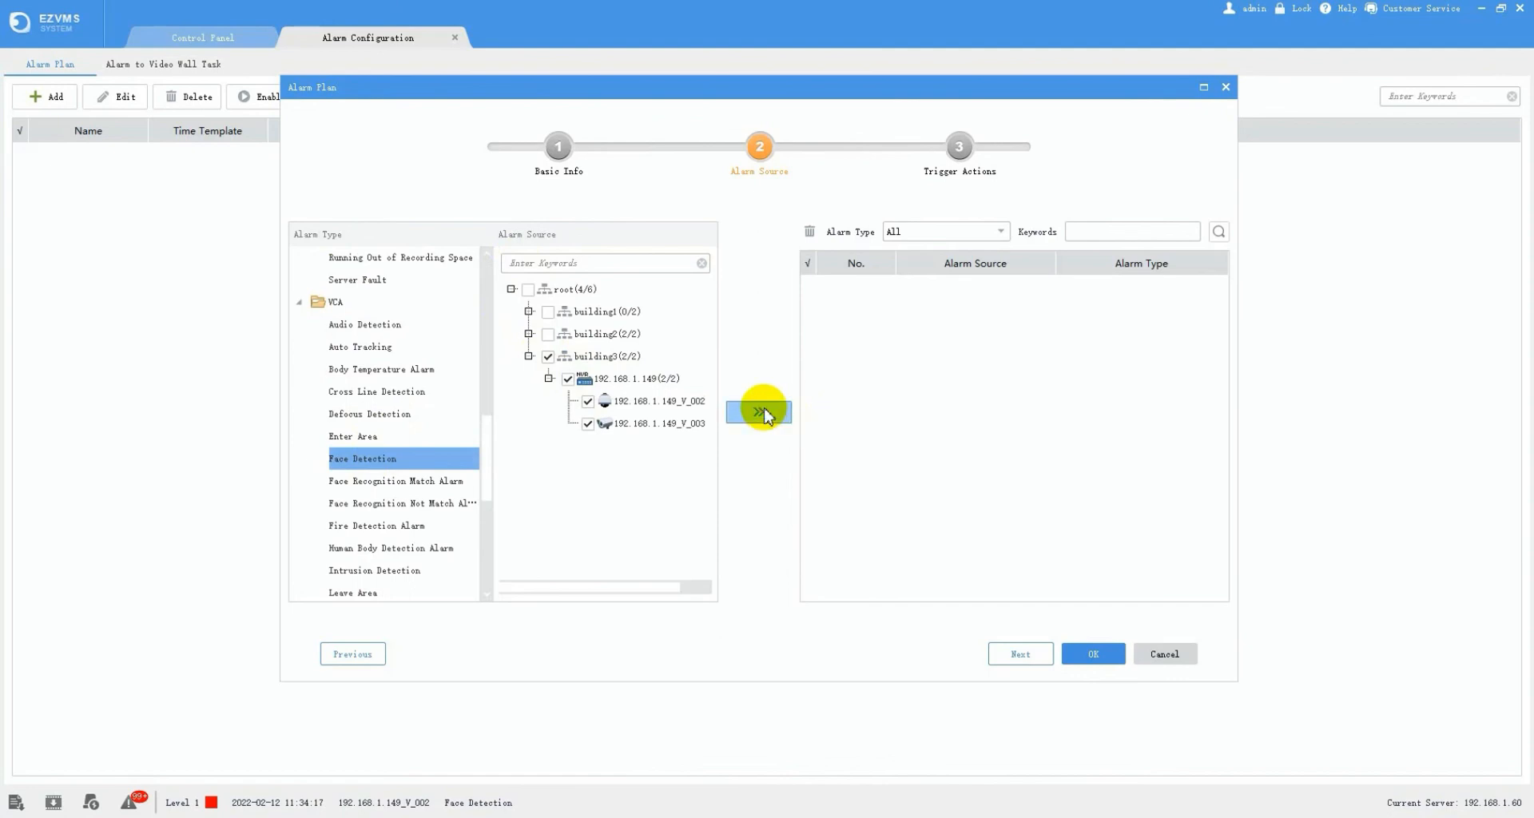
click(1020, 653)
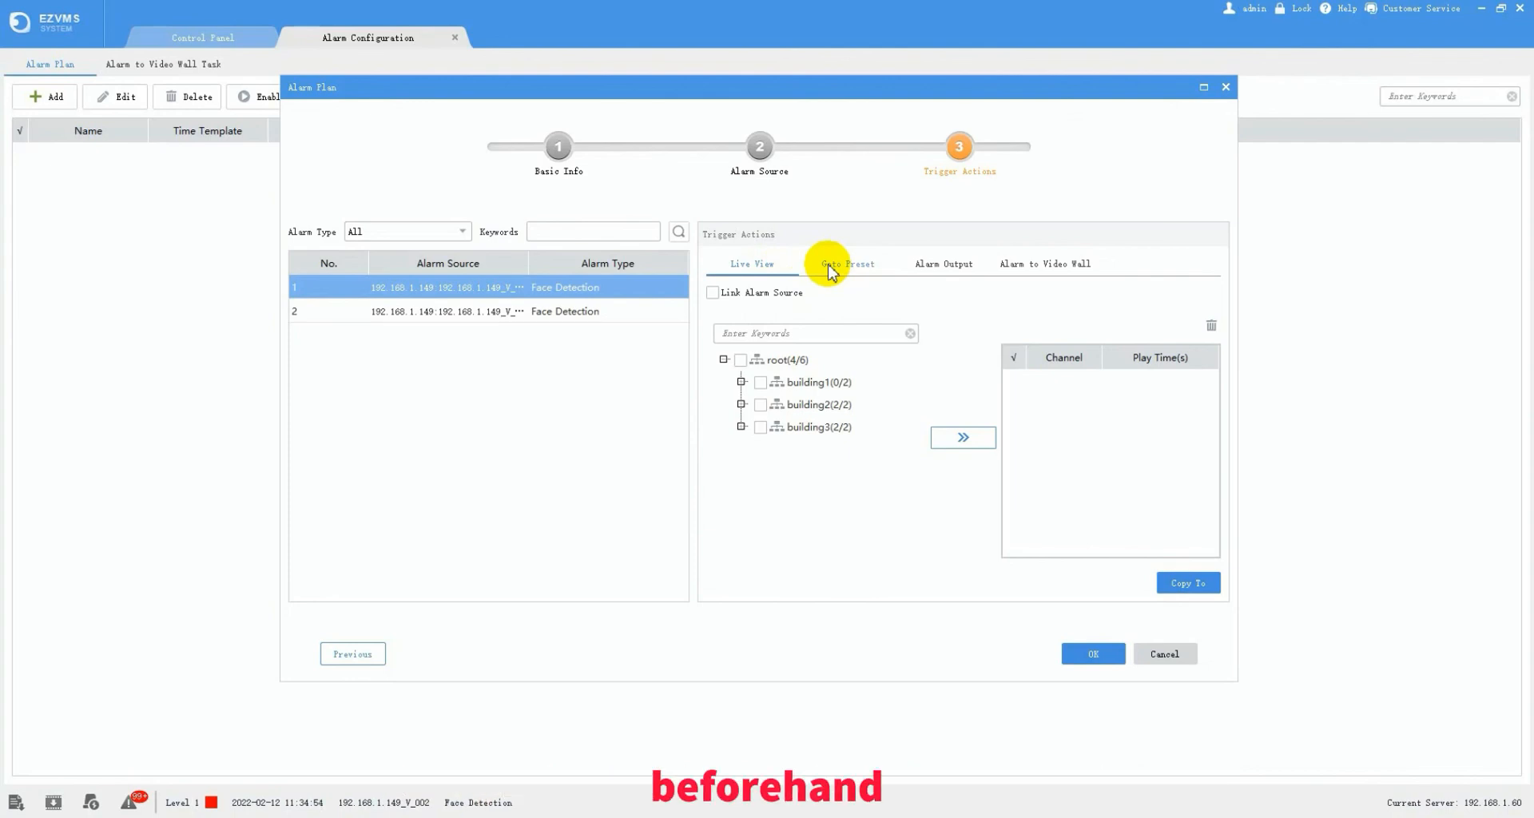
- Review the Alarm Output and Video Wall trigger options, then go back to Live View
click(953, 267)
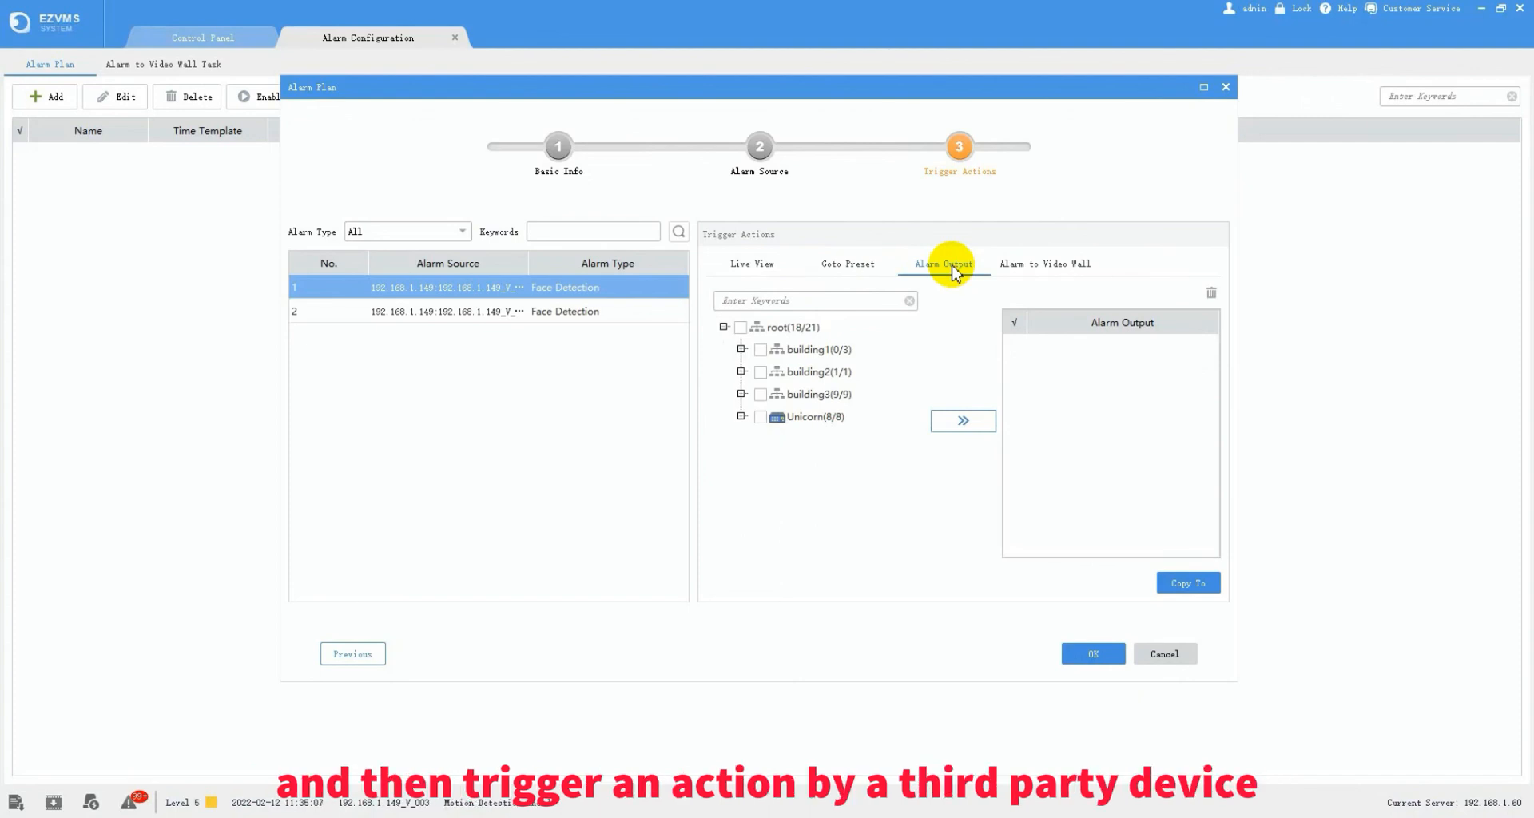
click(1045, 270)
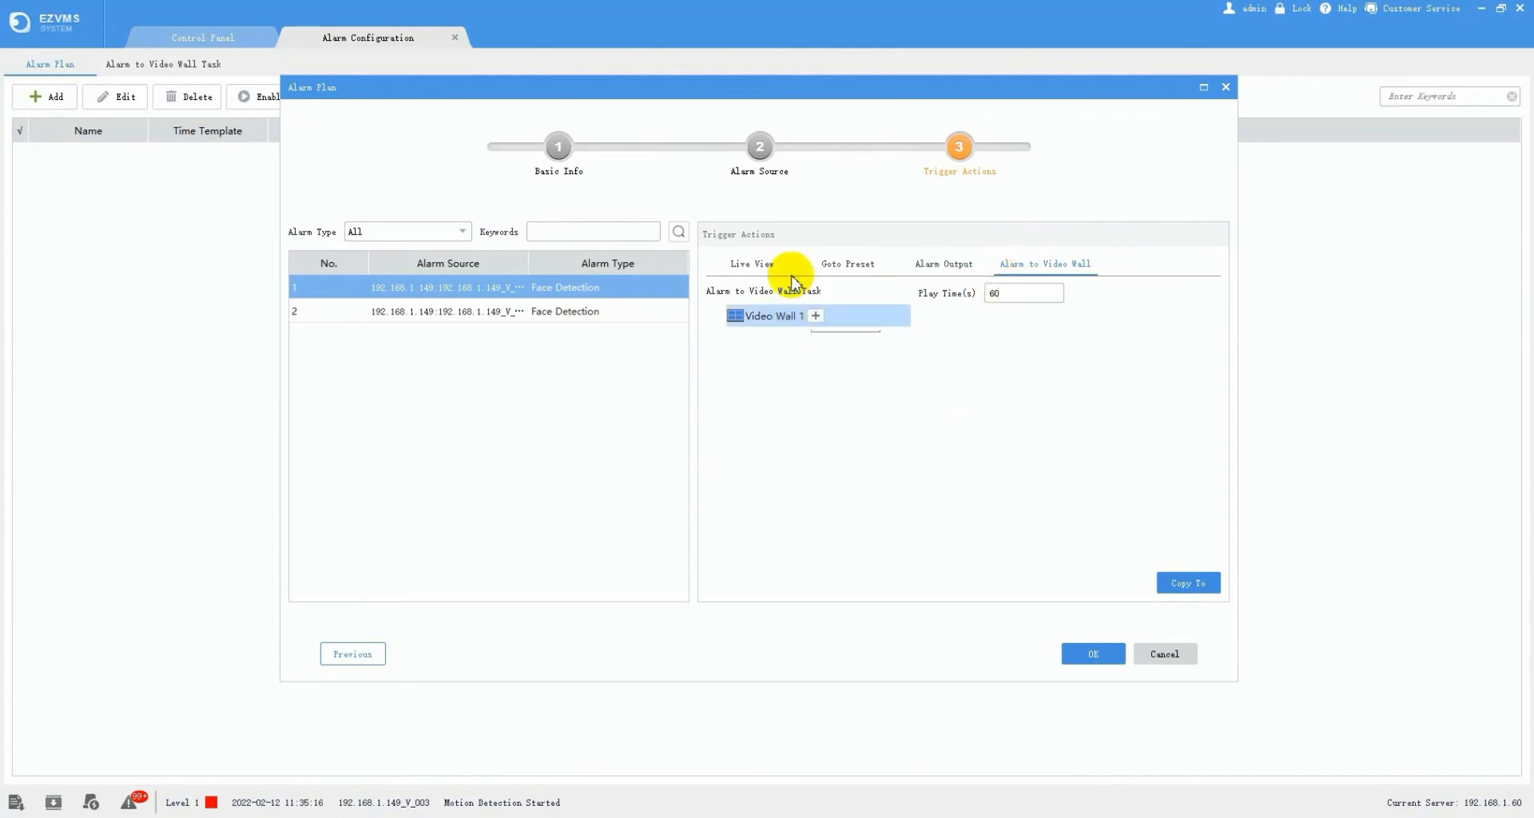
click(751, 268)
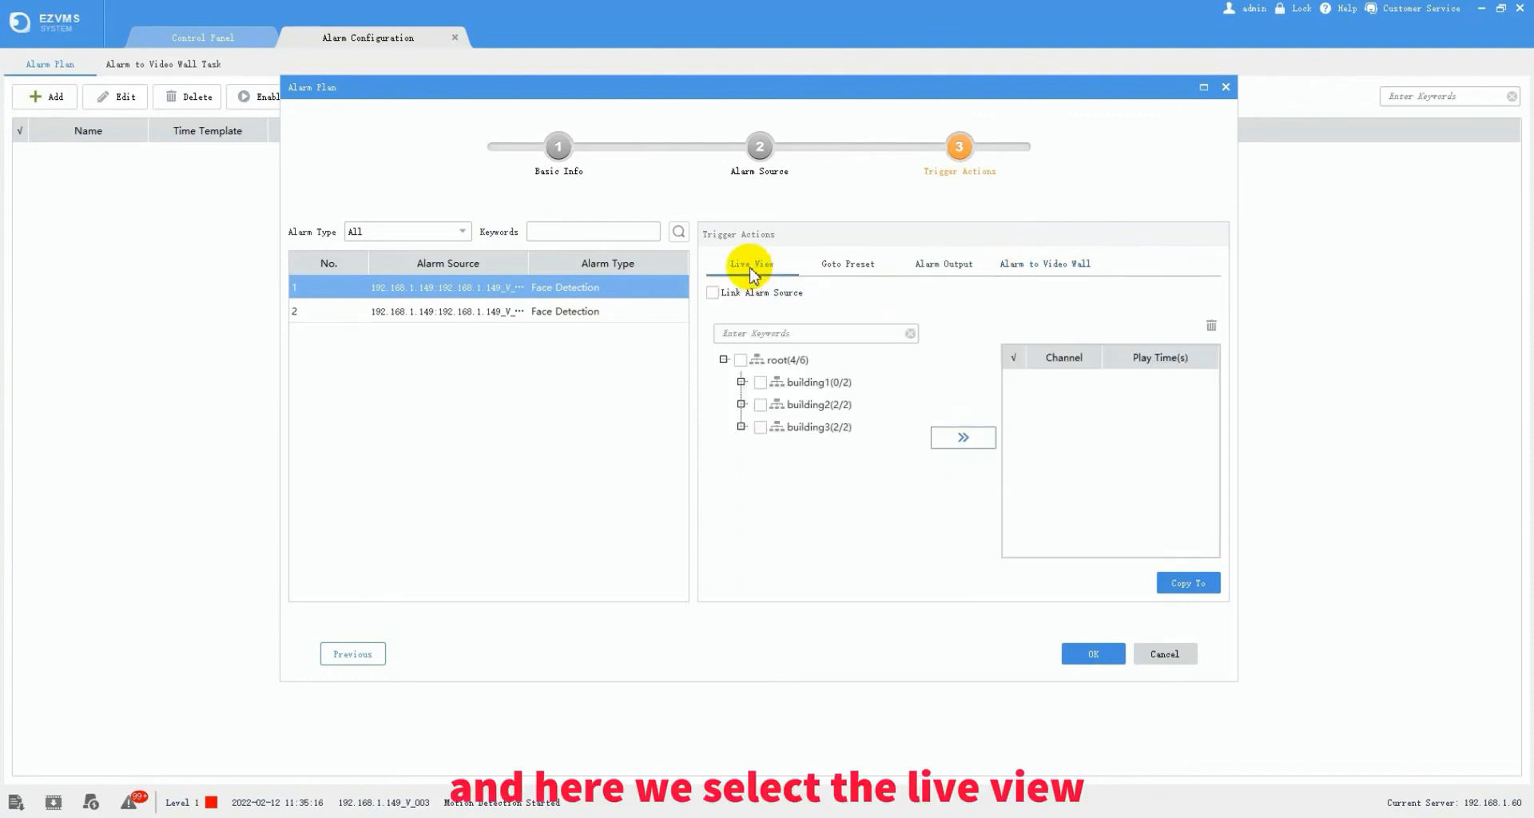
- Link live view of channels 192.168.1.149_V_002 and V_003 to the alarm and save the plan
click(742, 427)
click(762, 449)
click(780, 450)
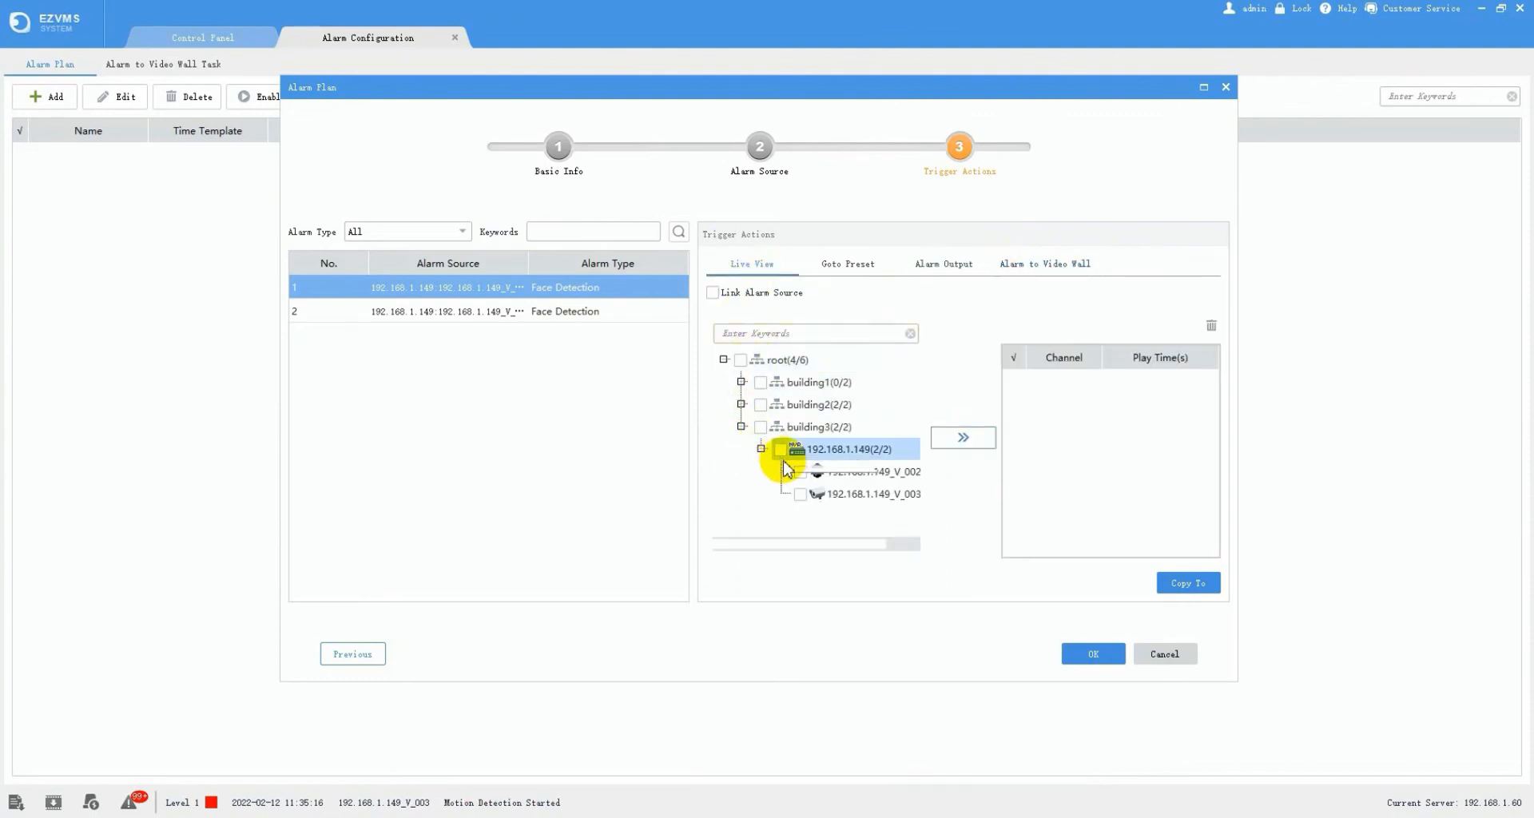
click(780, 451)
click(959, 440)
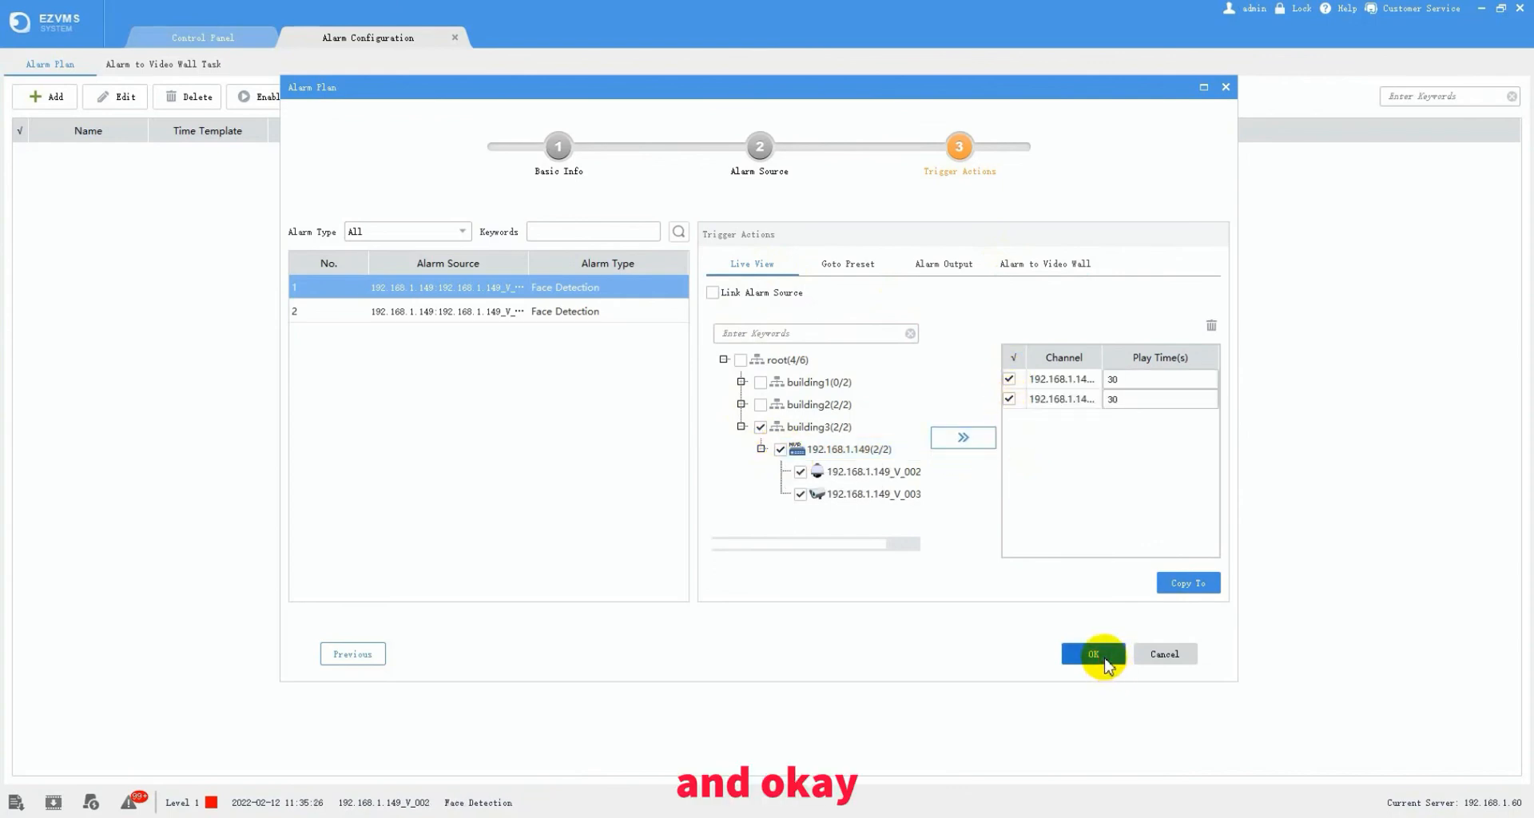
click(1094, 653)
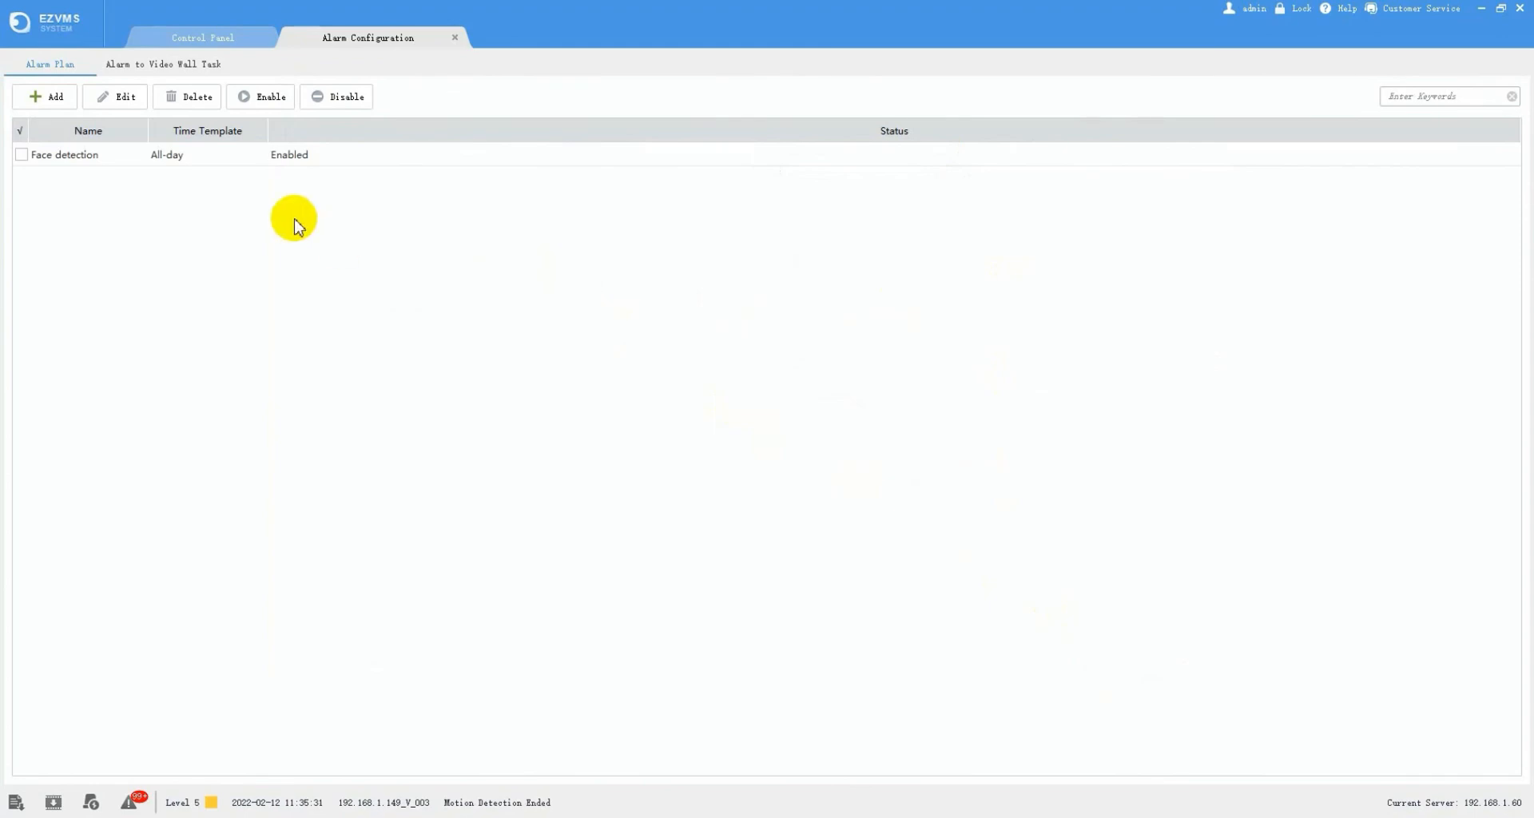
- Dismiss the alarm-triggered view popup, set the Face detection plan to Disabled, and close Alarm Configuration
click(286, 159)
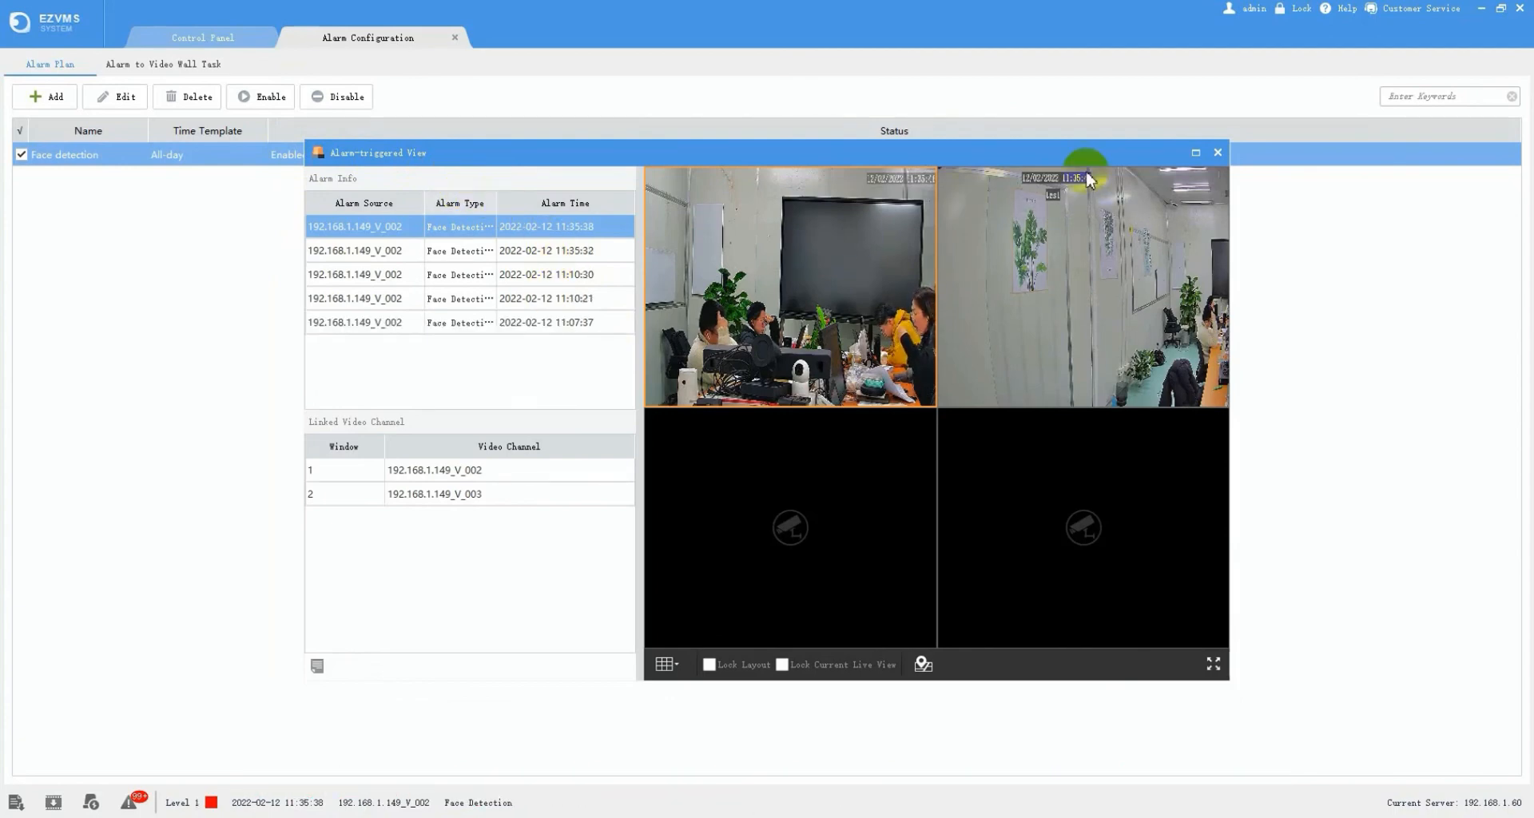
click(1217, 152)
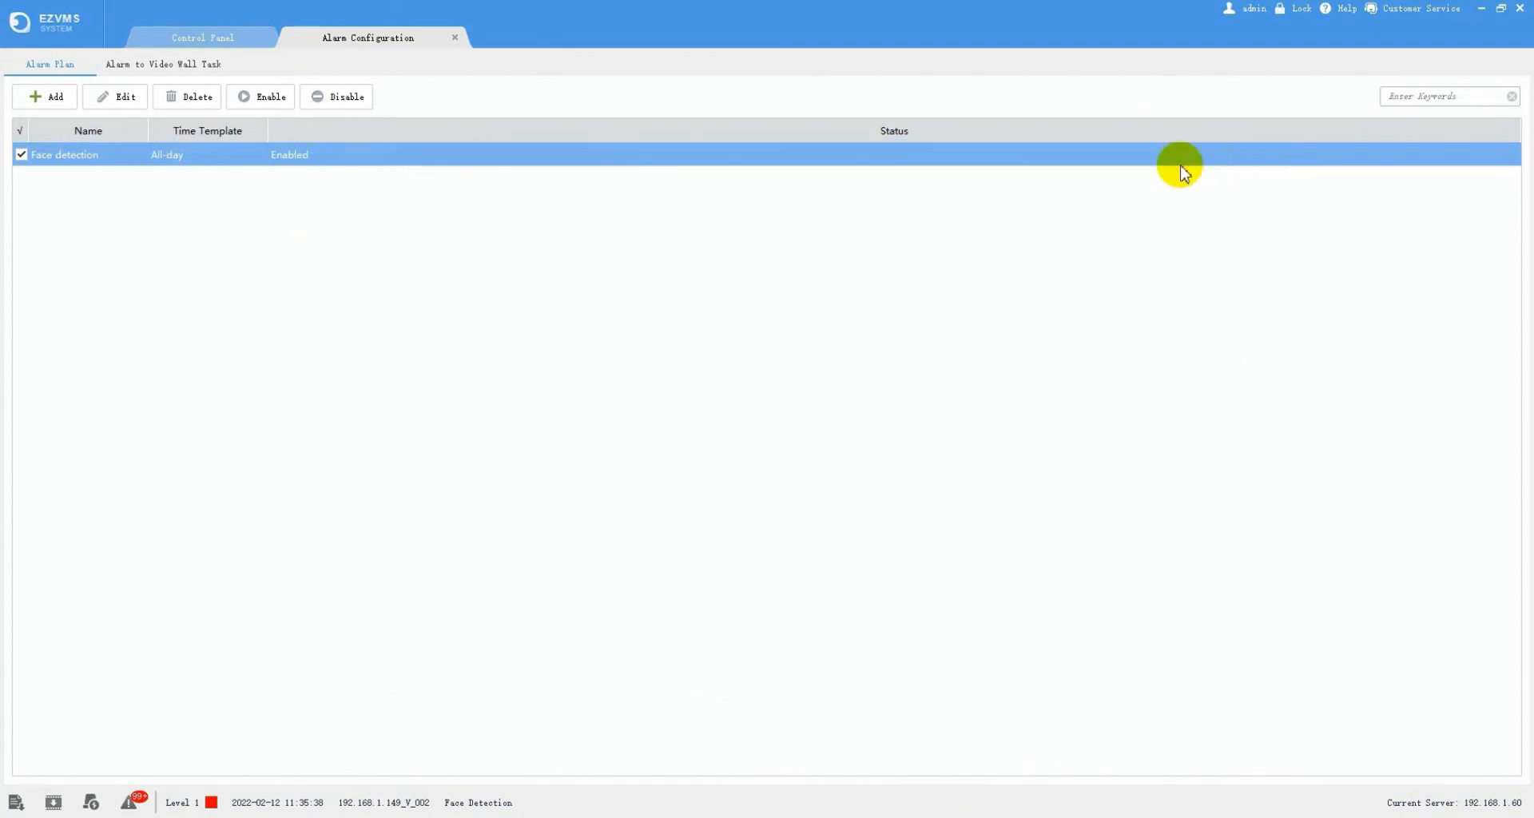
click(334, 100)
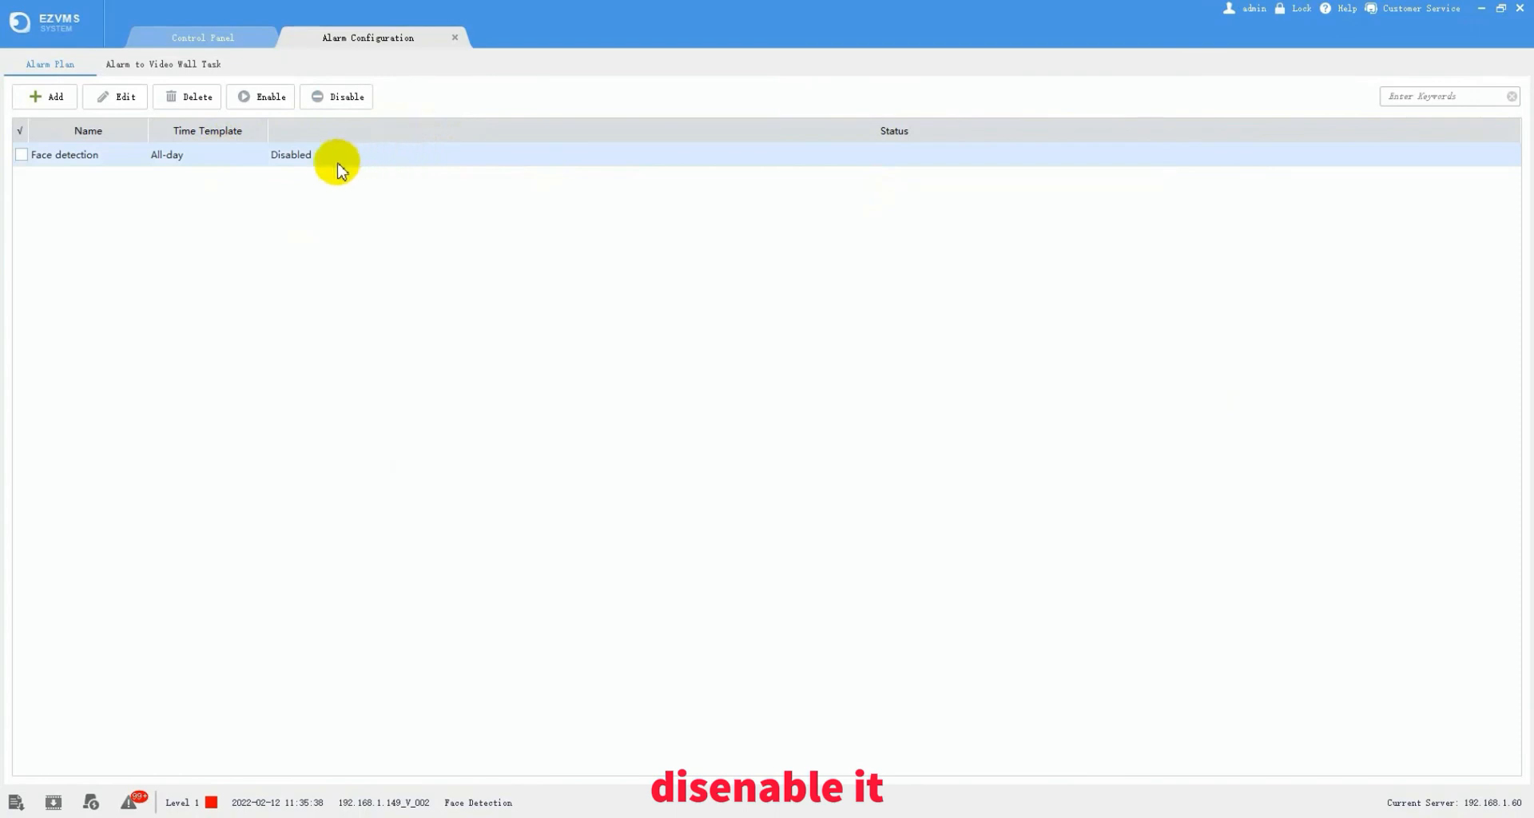
click(455, 38)
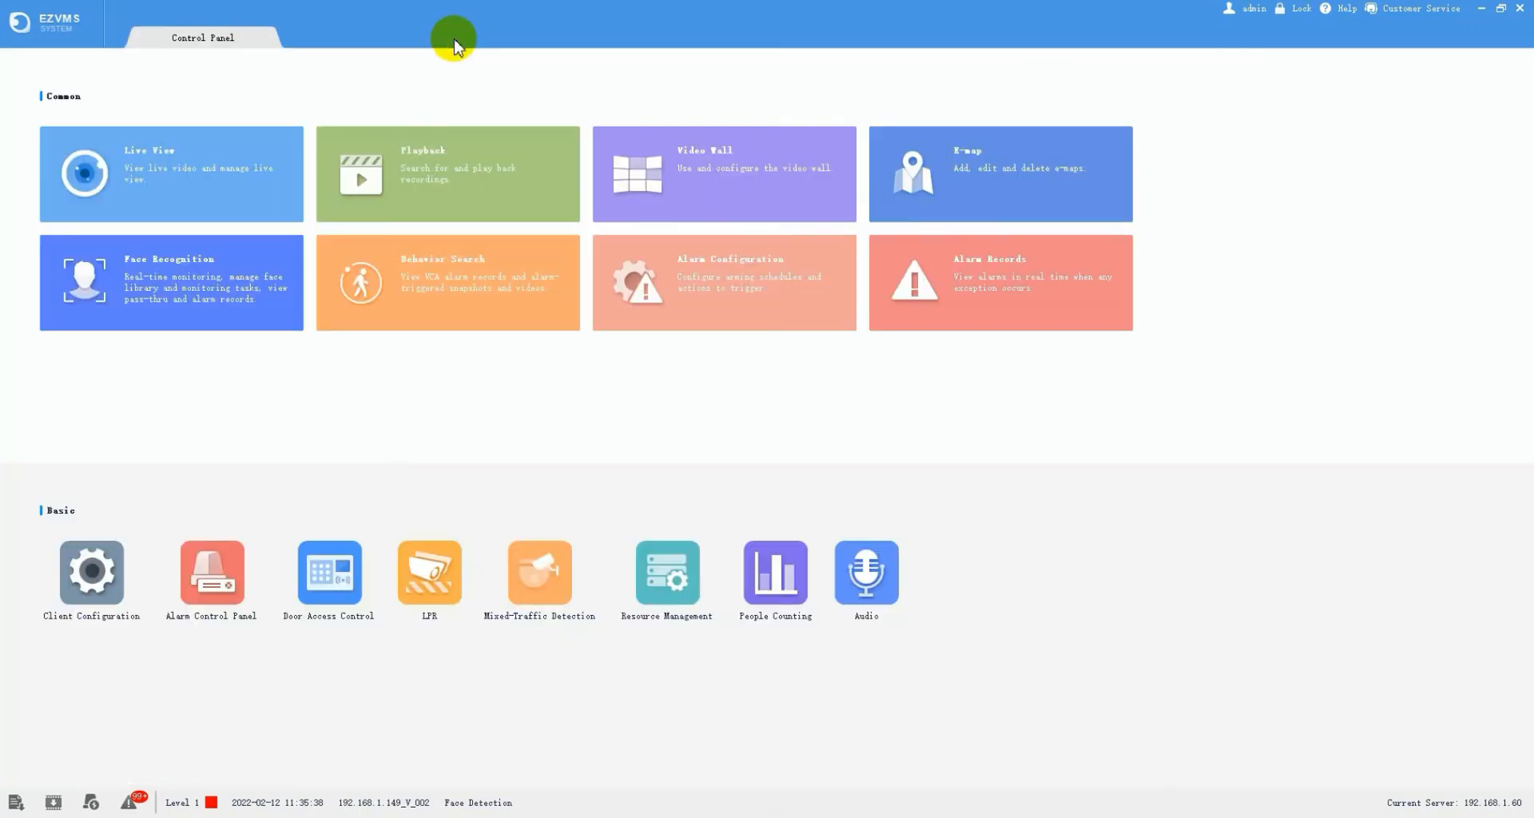
- Acknowledge the 11:36:02 and 11:36:09 motion detection alarms in the Latest Alarm list
click(953, 285)
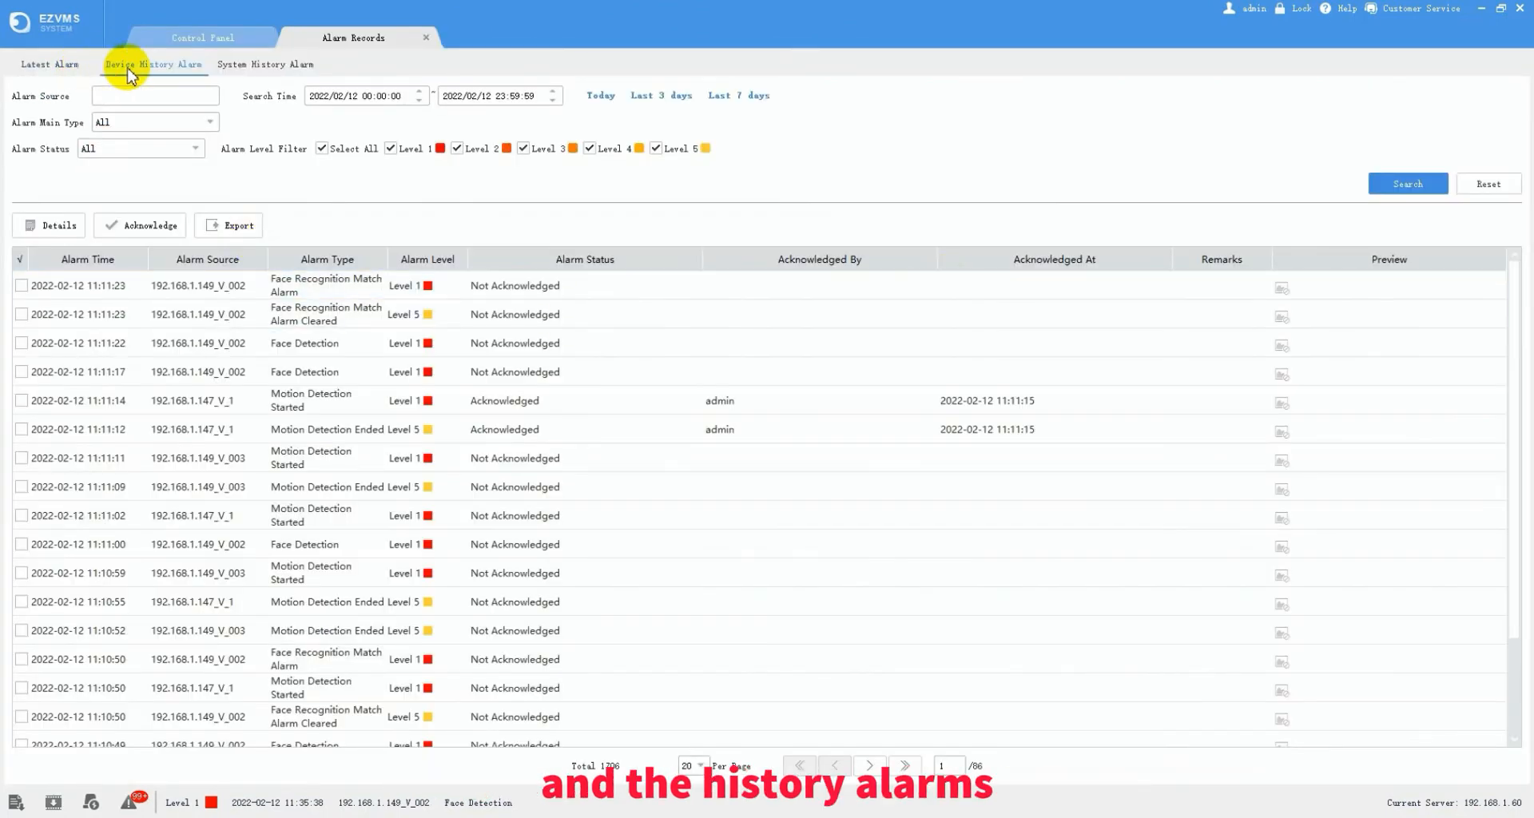
click(45, 71)
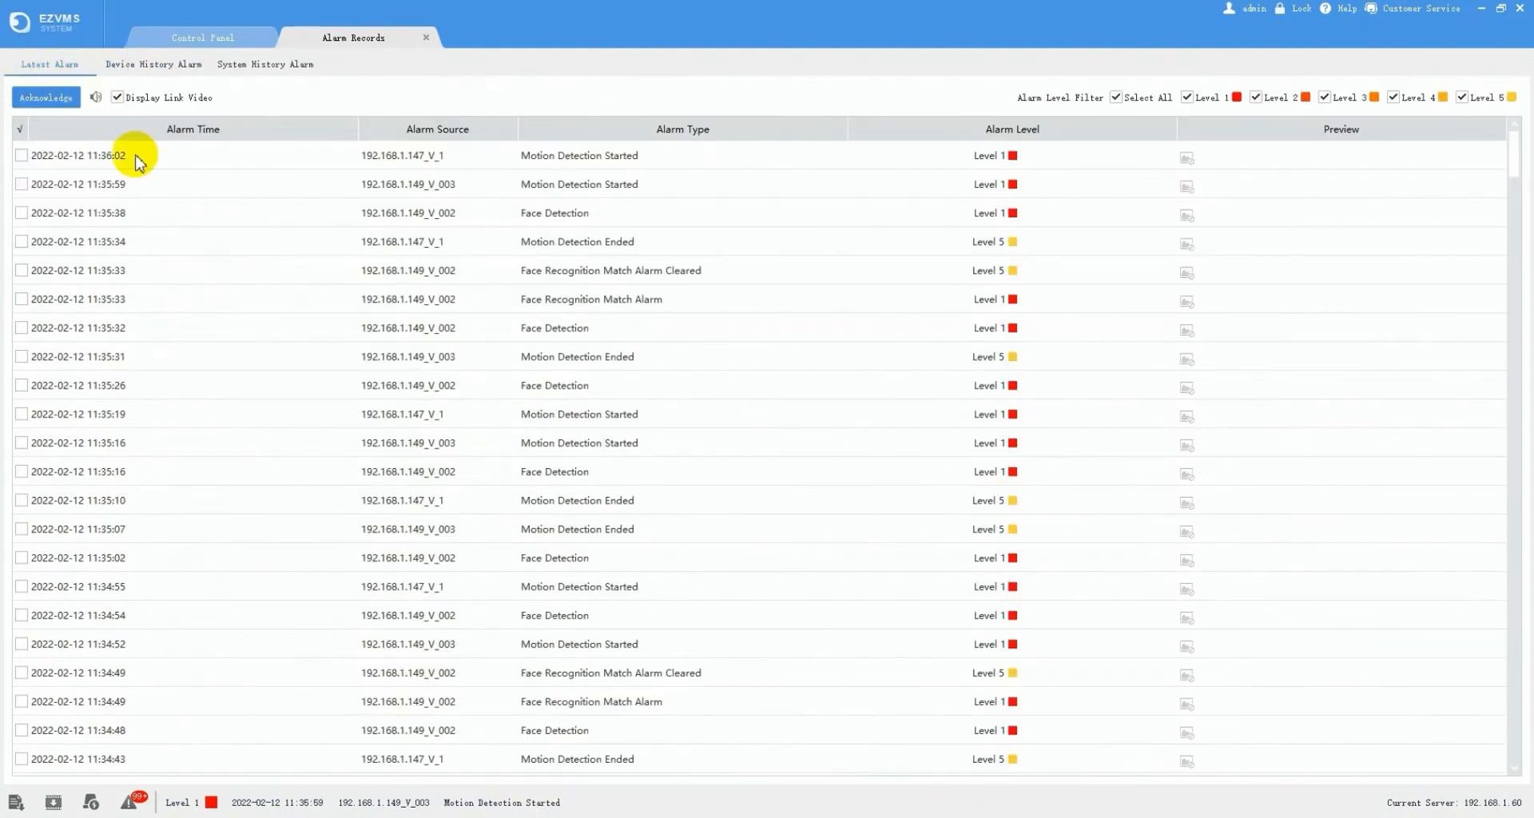
click(192, 242)
click(302, 156)
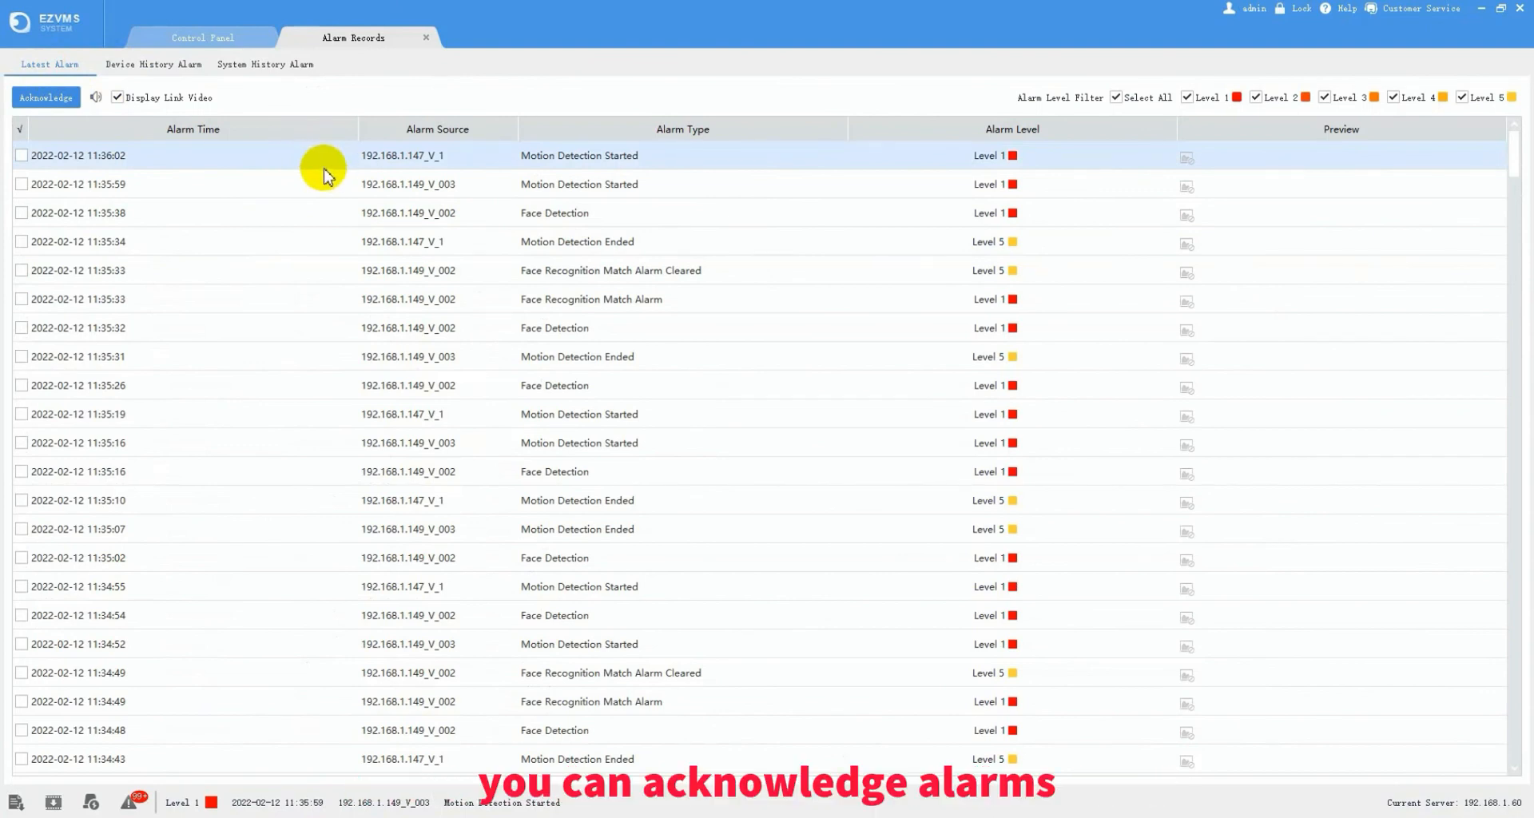
click(22, 155)
click(21, 184)
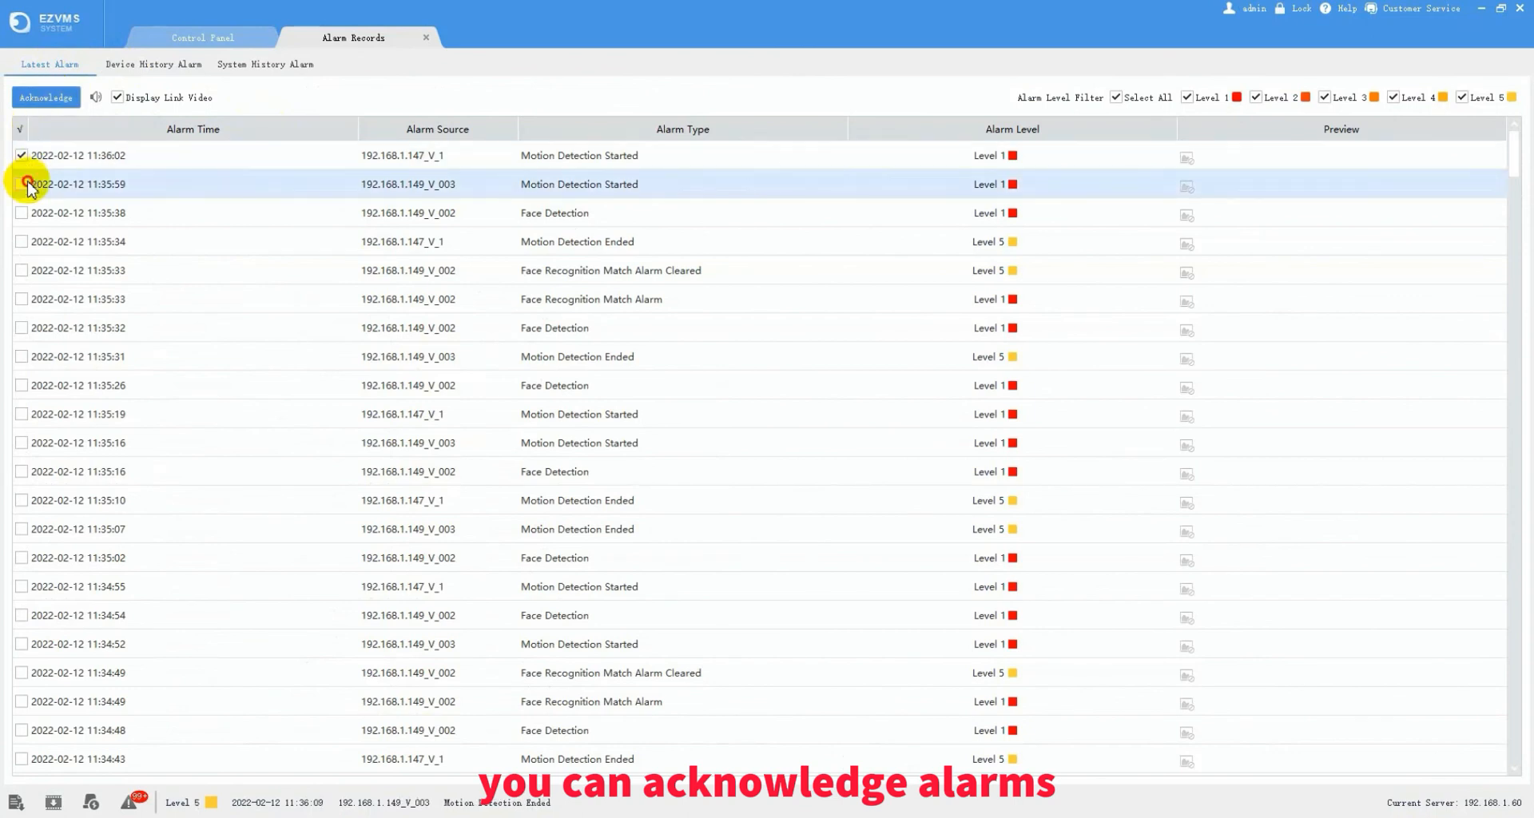
click(45, 98)
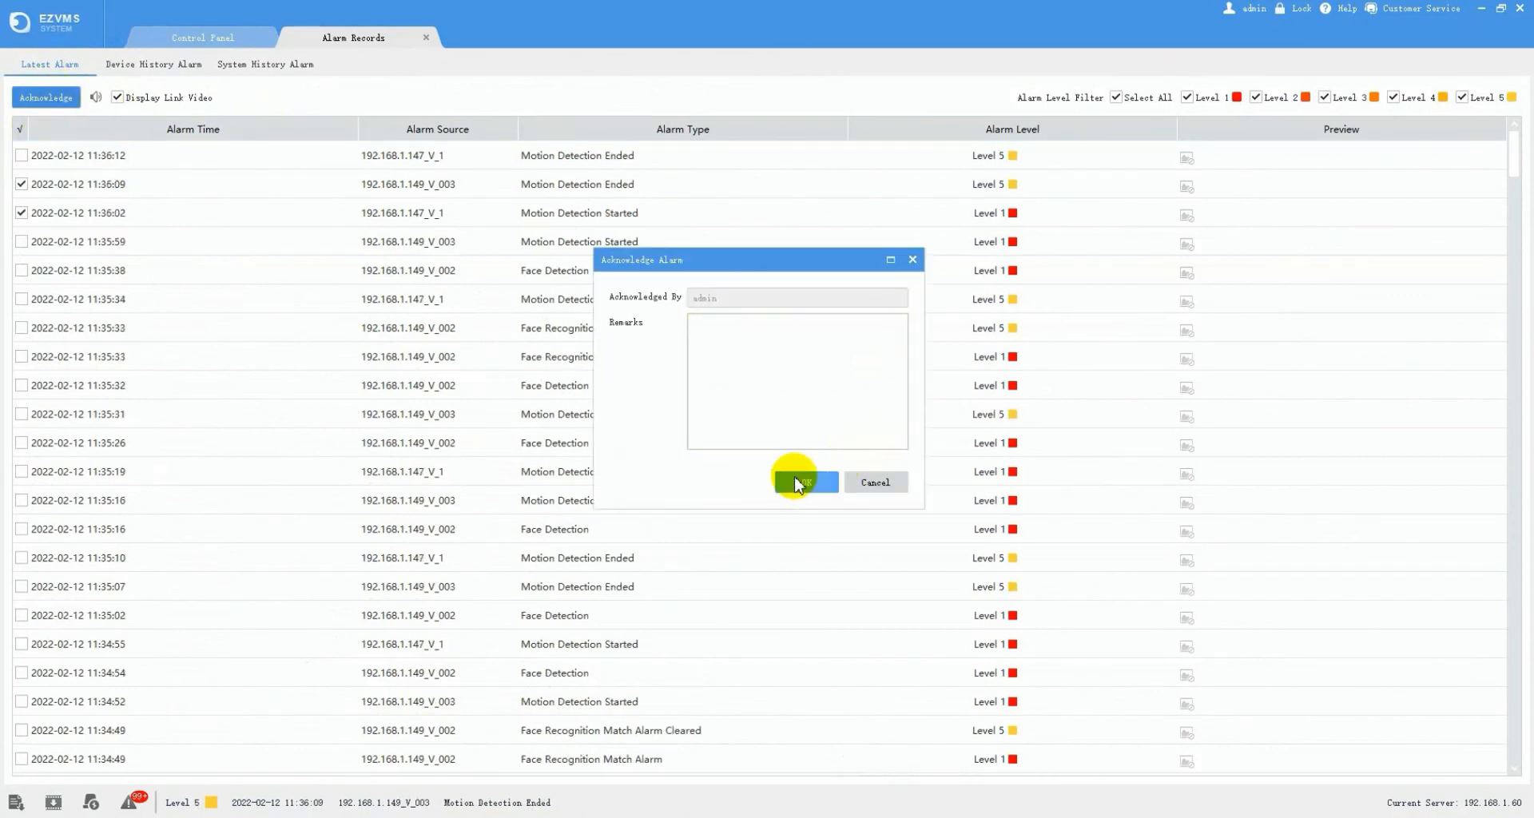
click(803, 481)
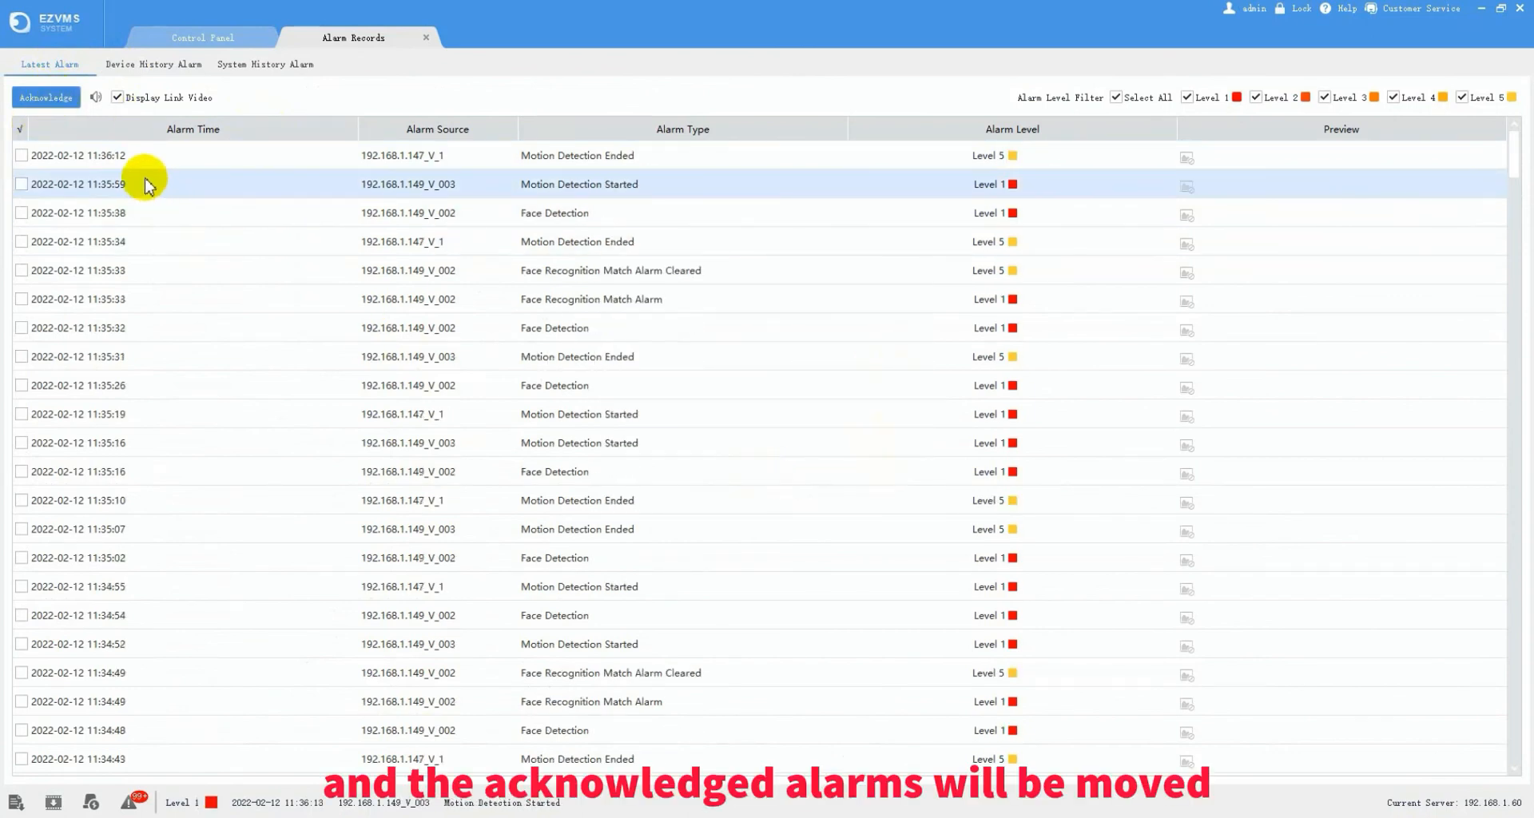
- Search the Device History Alarm records, cancel the CSV export, and close Alarm Records
click(146, 65)
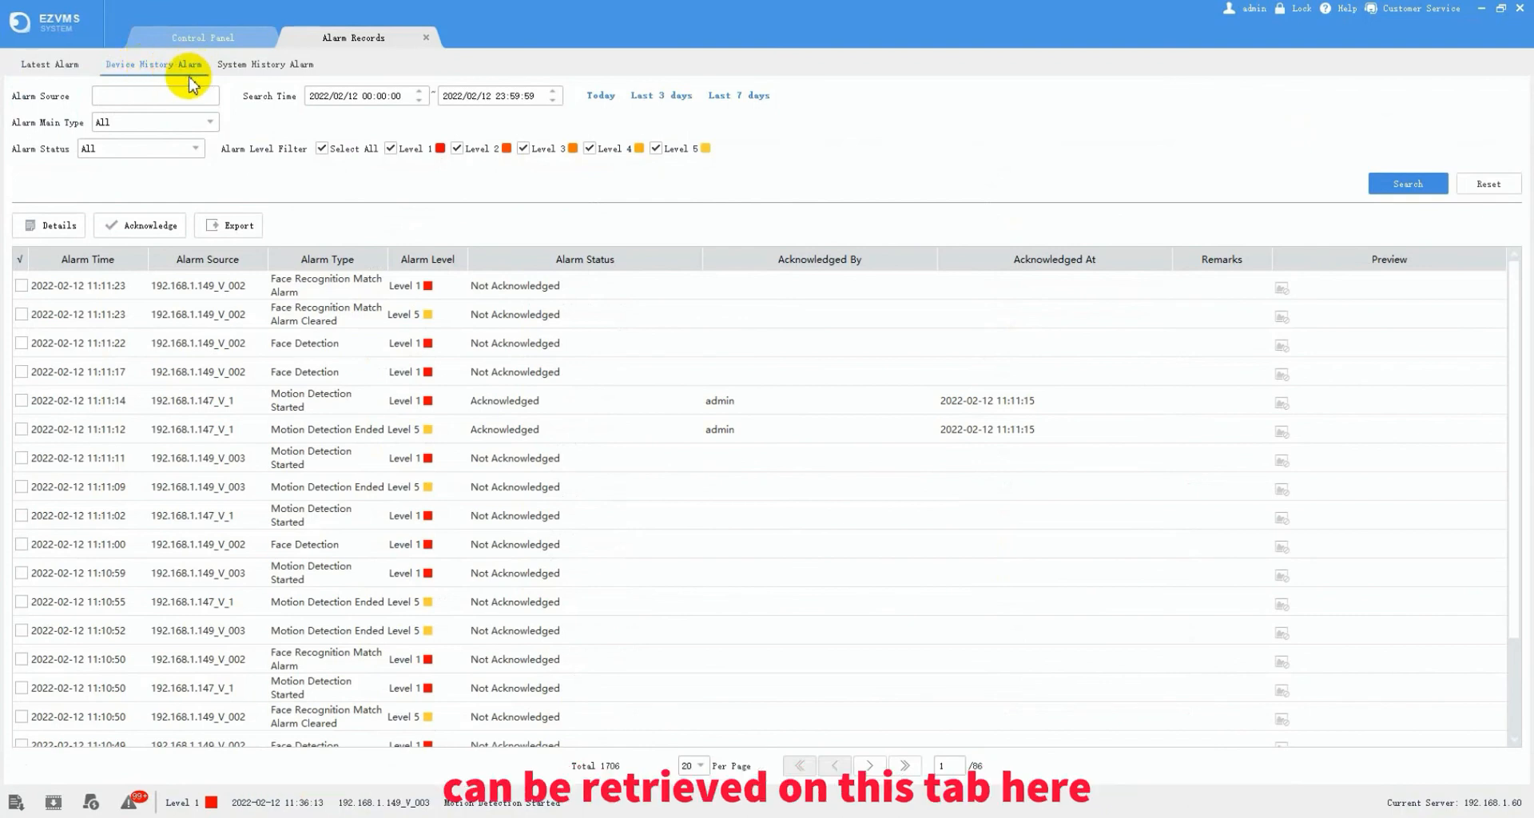
click(1406, 183)
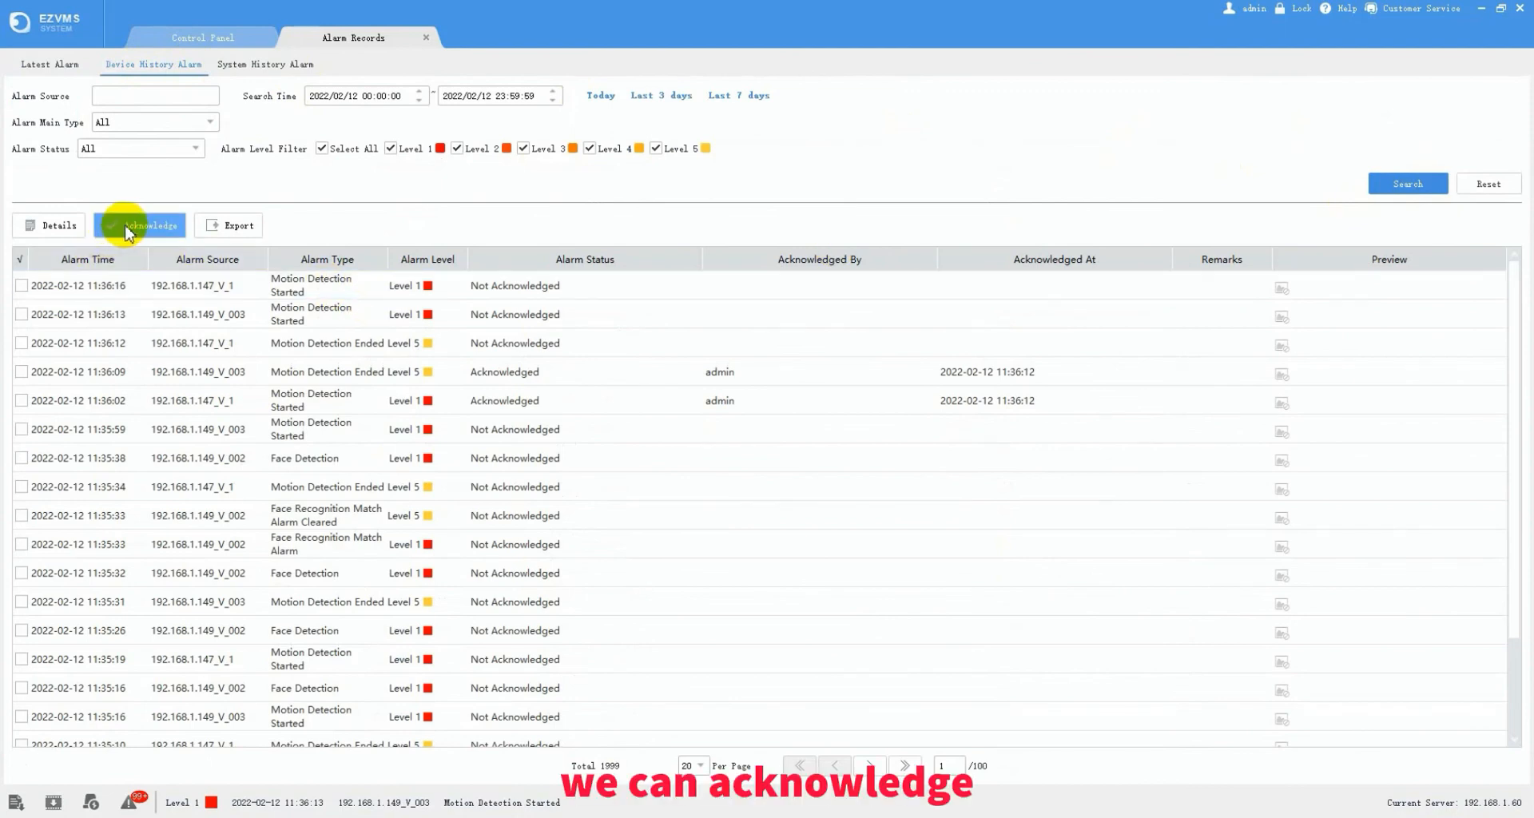
click(229, 227)
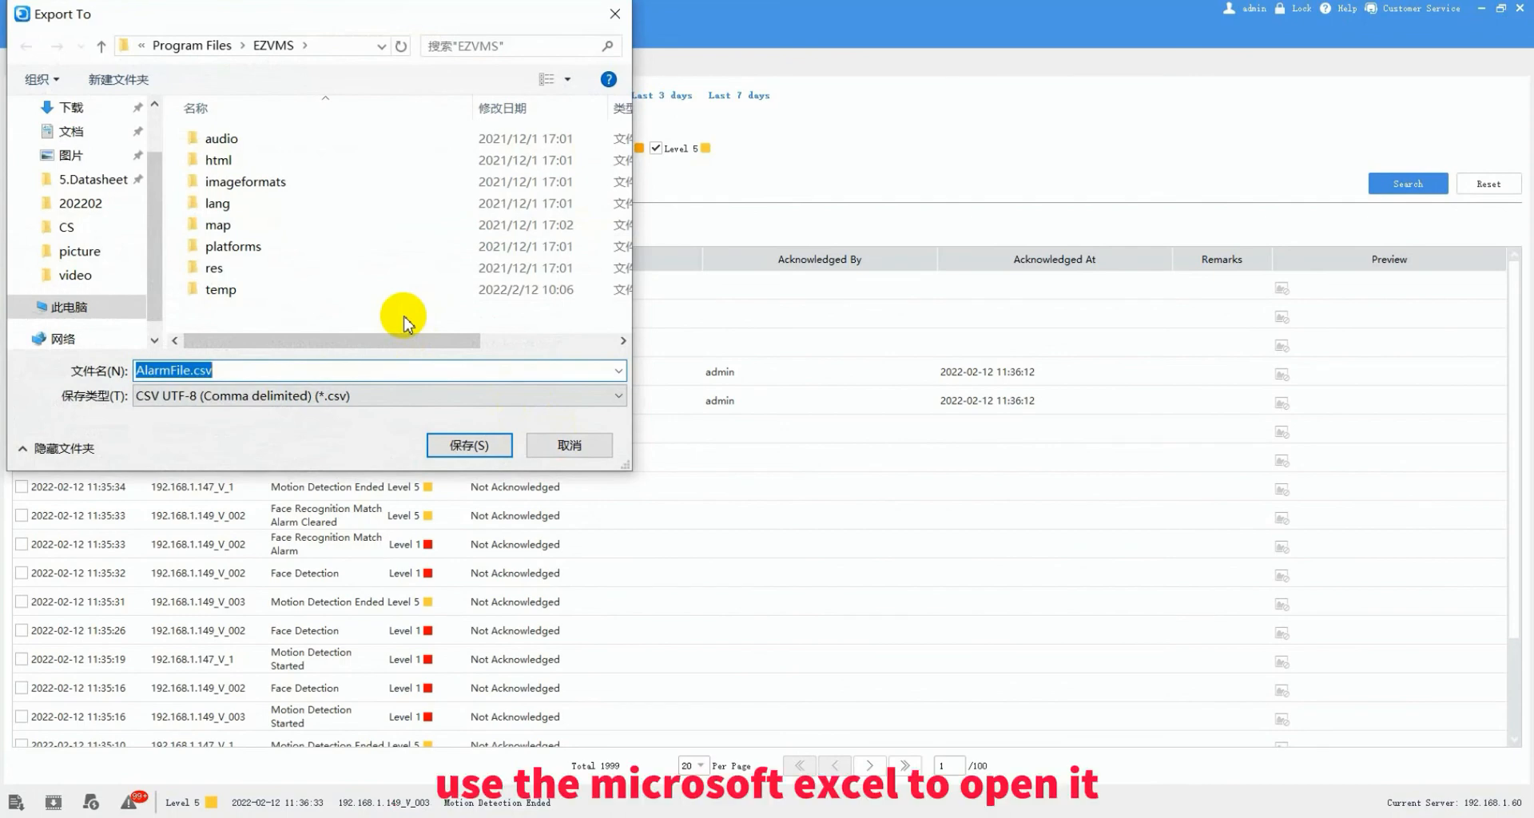
click(550, 446)
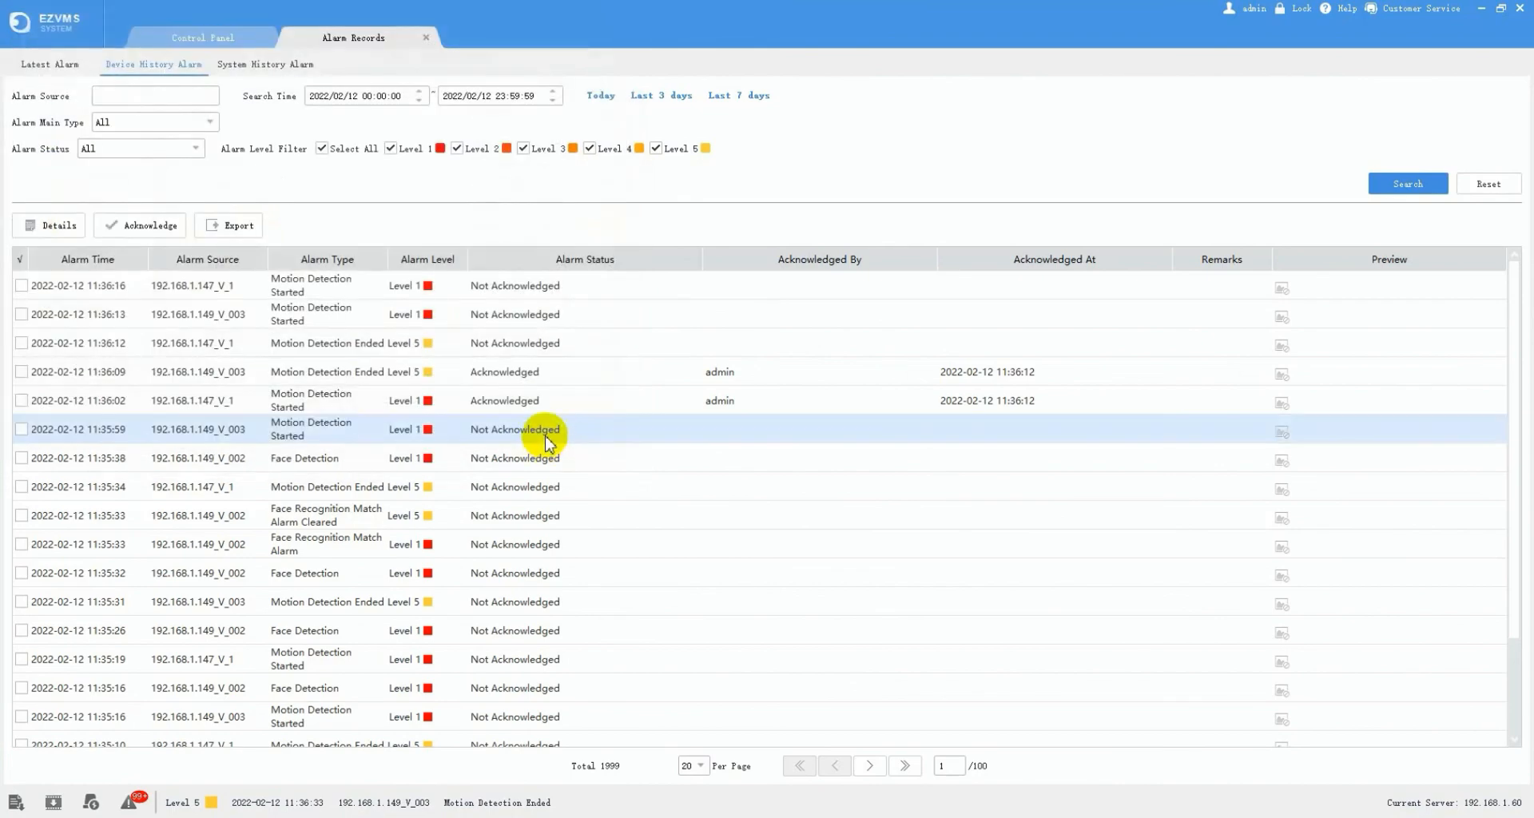
click(426, 38)
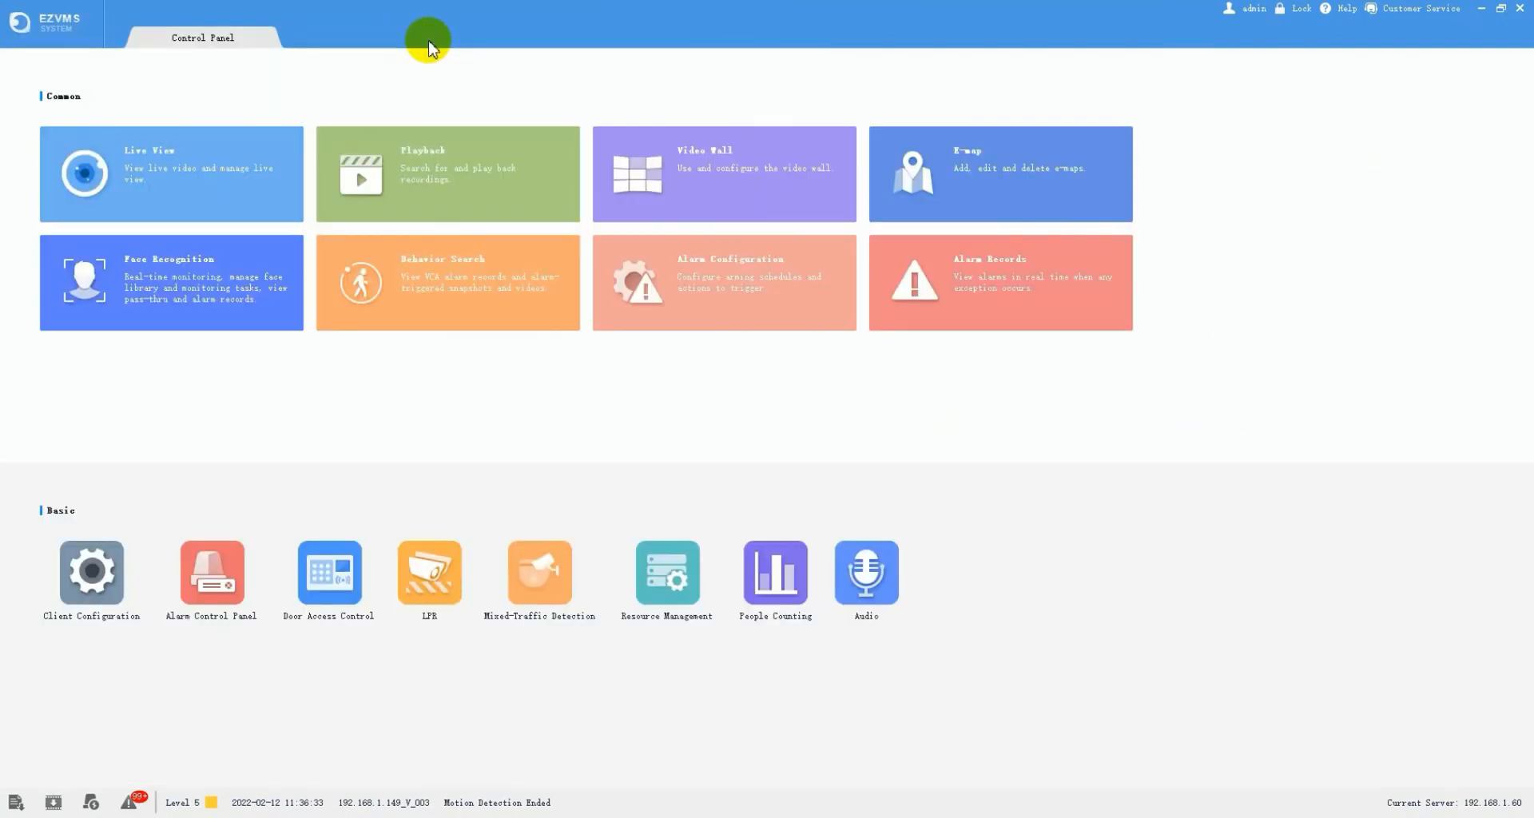